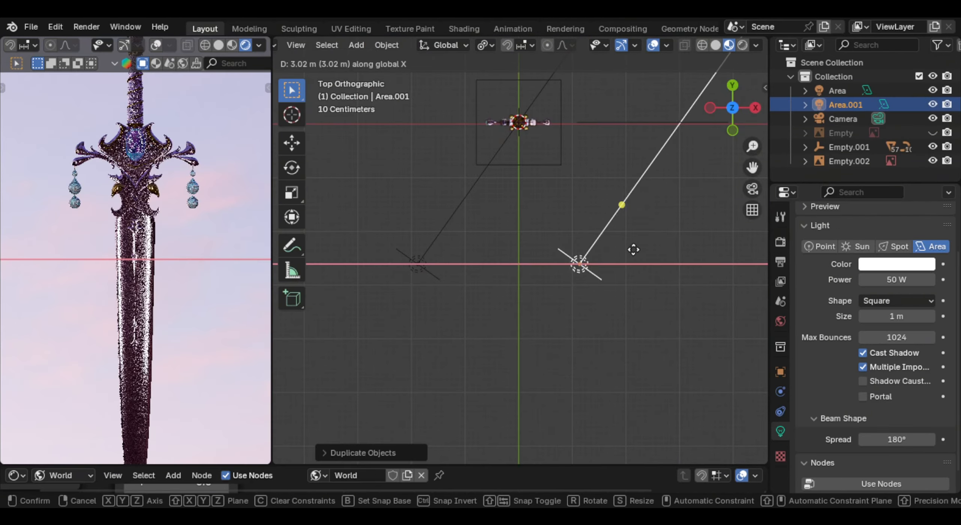
- Place the duplicated area light about 3 m along the global X axis and start rotating it
click(634, 249)
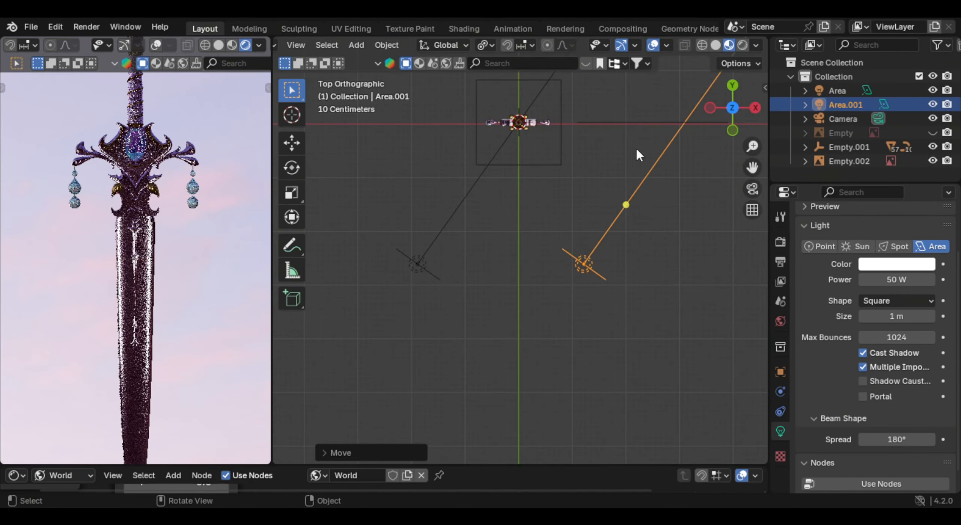
key(r)
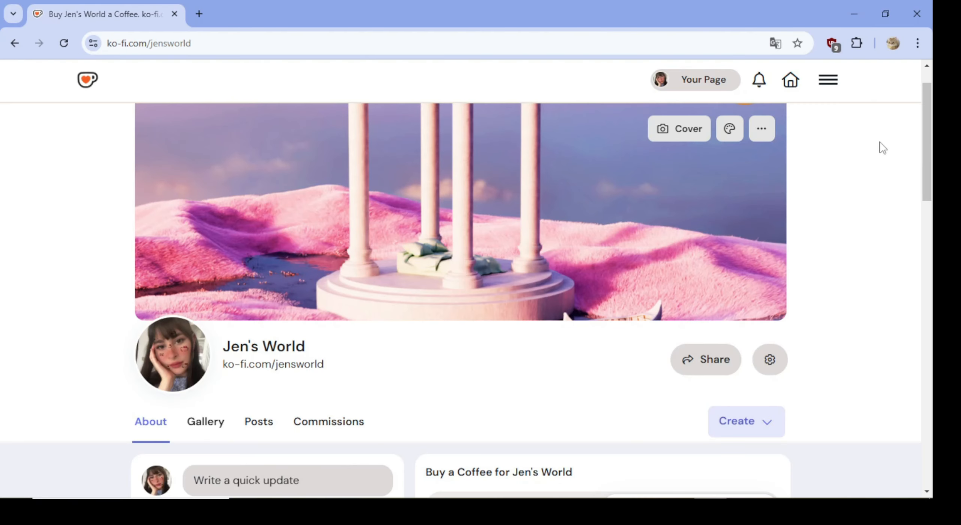
- Examine the coffee tip section of the creator's Ko-fi page in the browser
drag(935, 109, 935, 179)
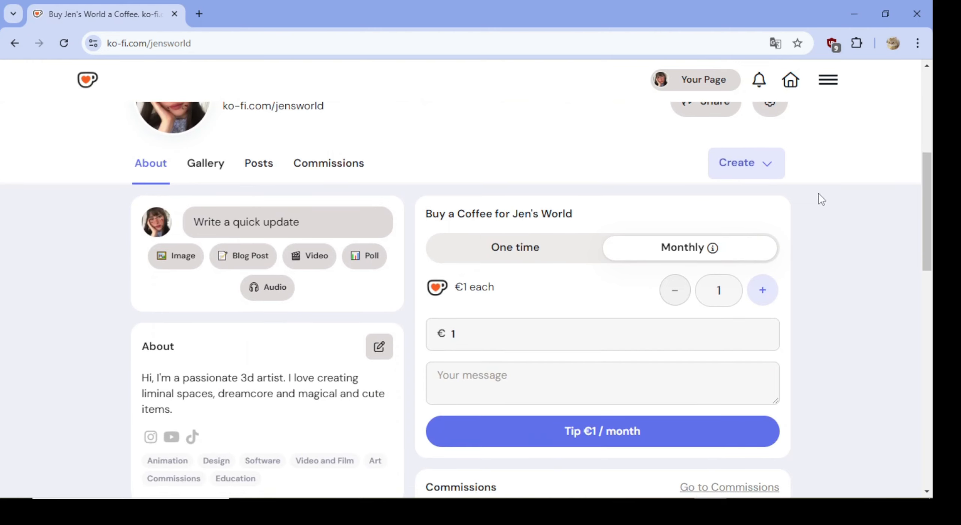
click(531, 260)
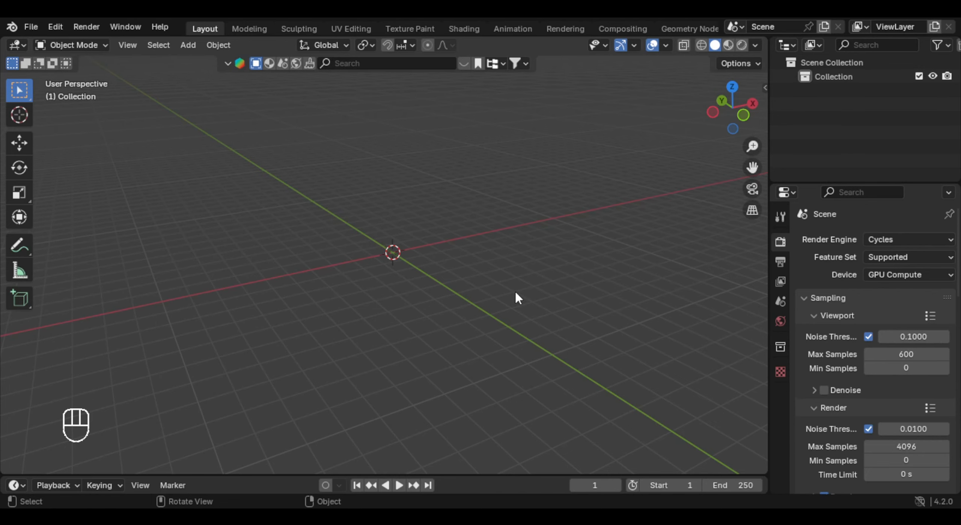
- Add the sword picture as a reference image in the front orthographic view of the empty Blender scene
key(KP_1)
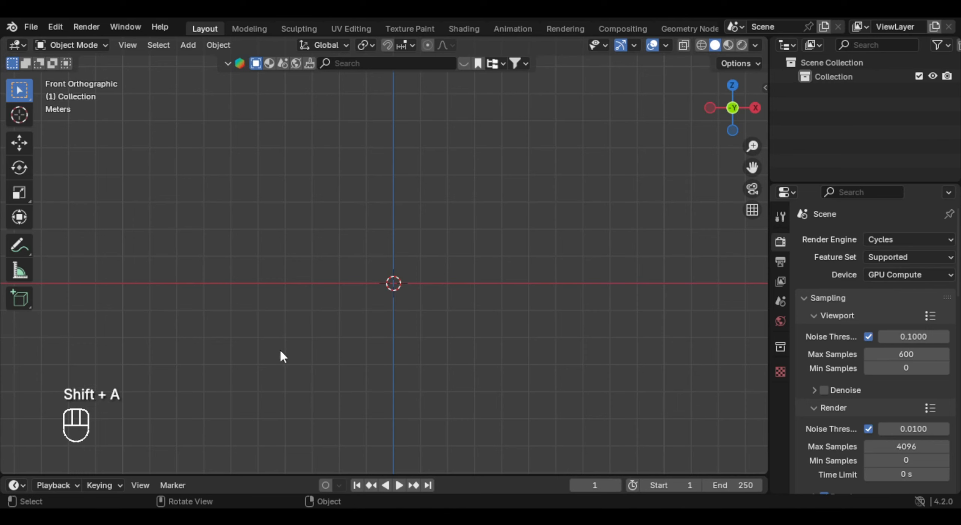
key(shift+a)
mouse_move(384, 351)
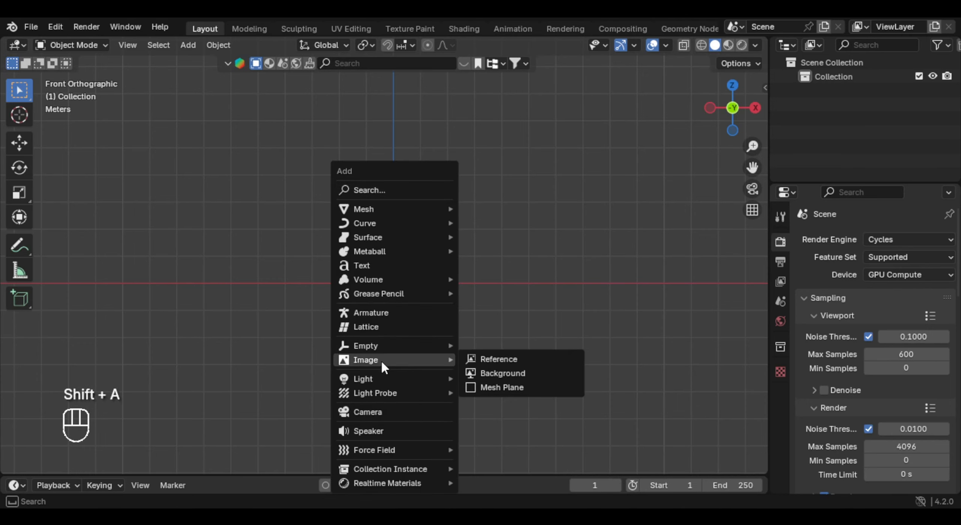
click(518, 360)
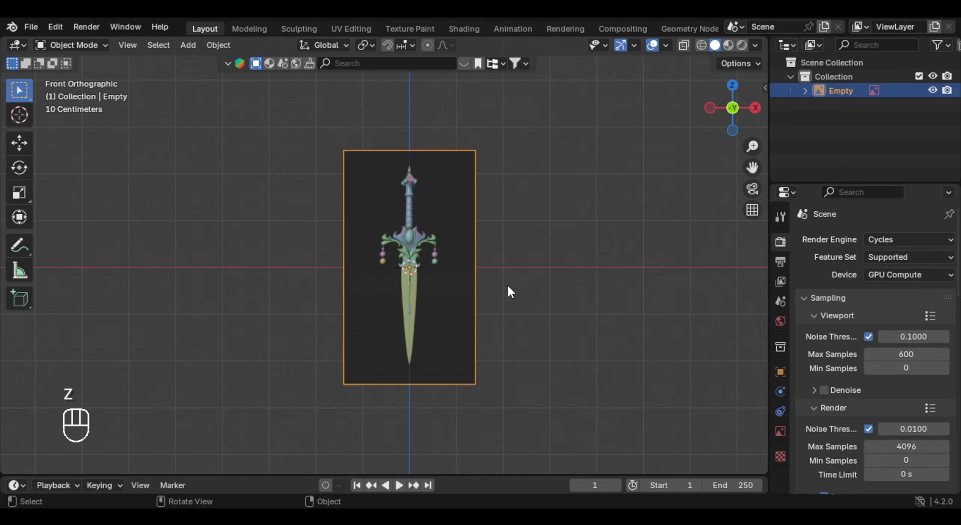
- Raise the reference image about 2.6 m along Z to sit above the ground line, and push it back about 3.3 m along Y
key(g)
key(z)
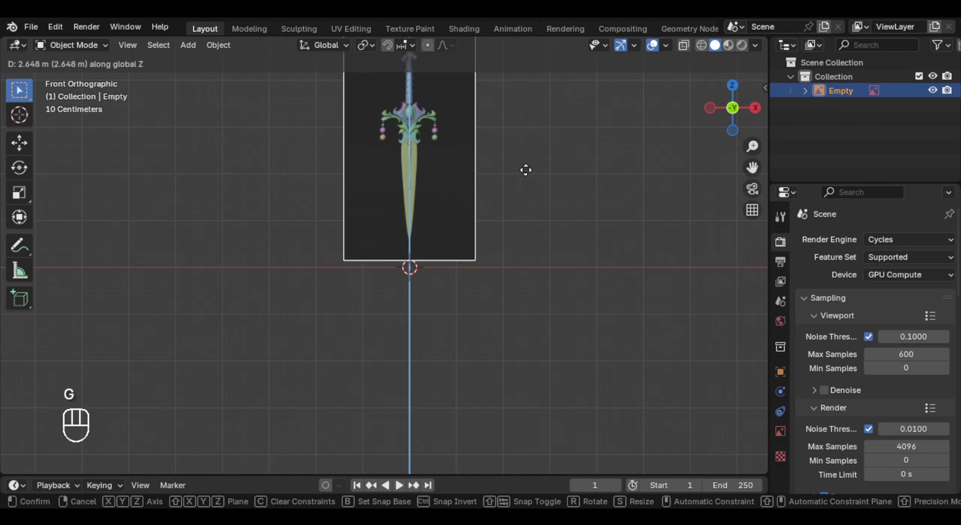
click(523, 173)
middle_drag(523, 173, 595, 399)
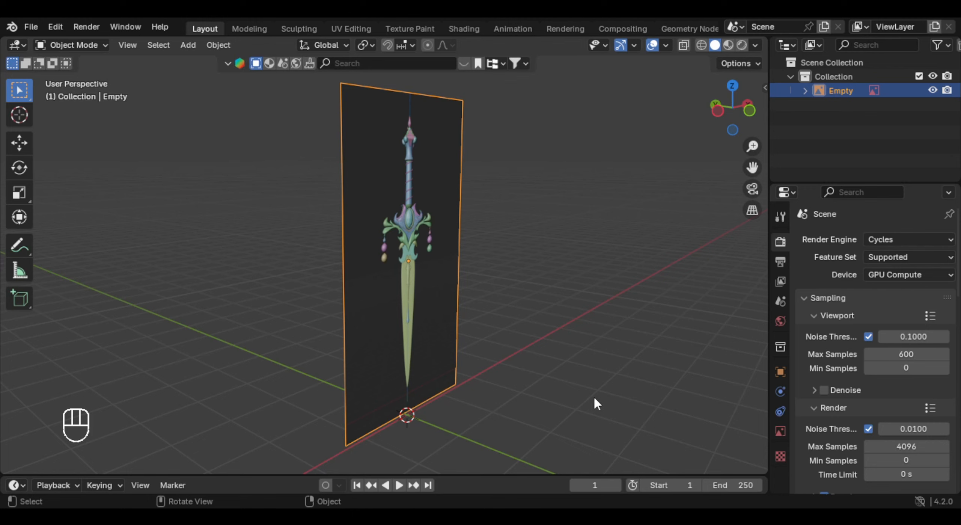
key(g)
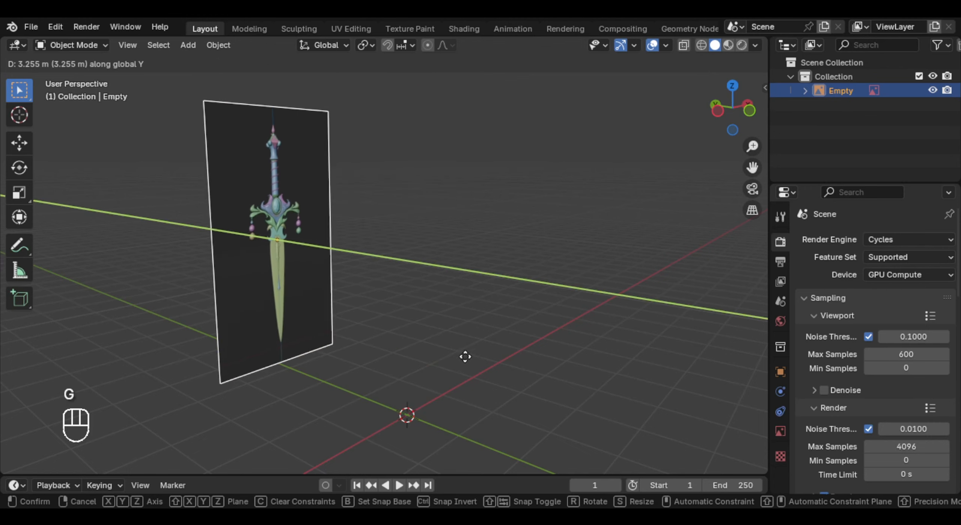
click(455, 353)
- Enable opacity for the reference image in front view and set it to 0.813
key(KP_1)
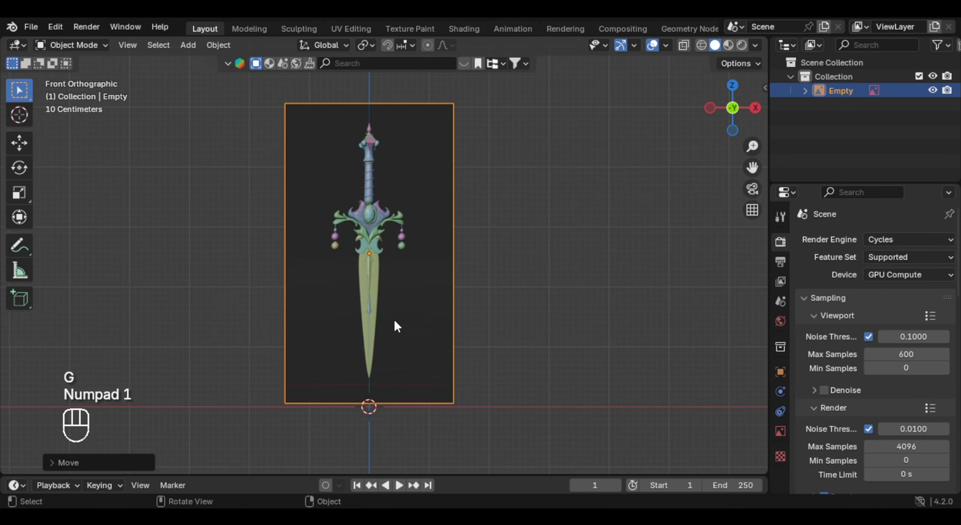
click(780, 431)
click(863, 404)
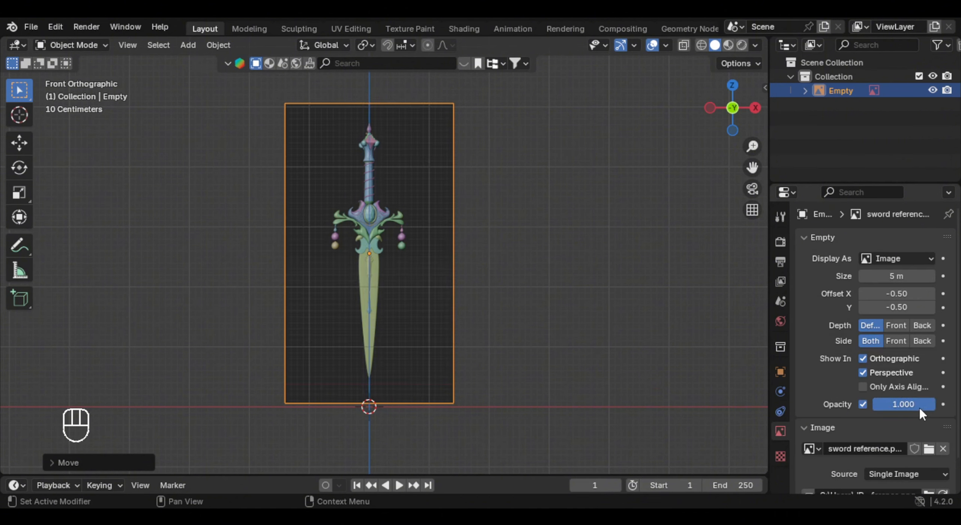
drag(920, 410, 901, 404)
scroll(407, 207, up, 4)
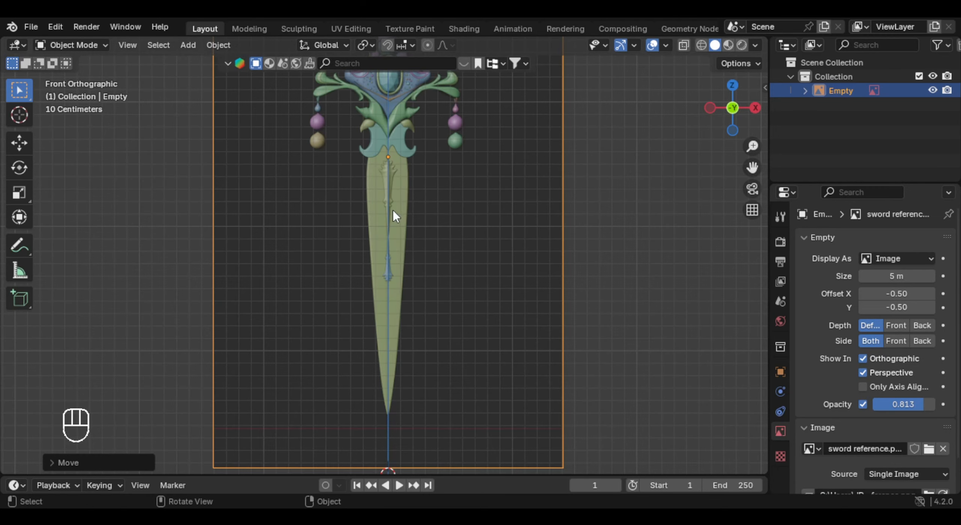
- Add a mesh plane and move it up along Z to the middle of the blade
key(shift+a)
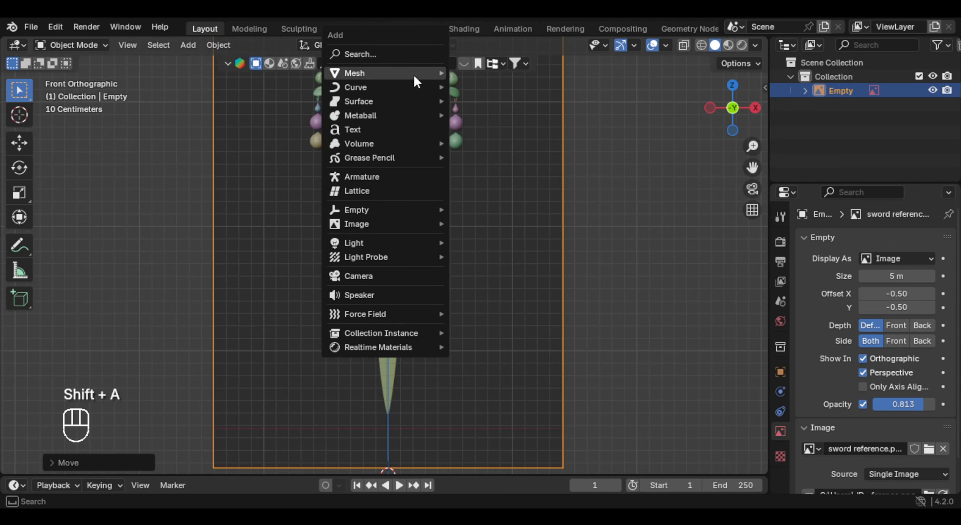
mouse_move(412, 74)
click(484, 72)
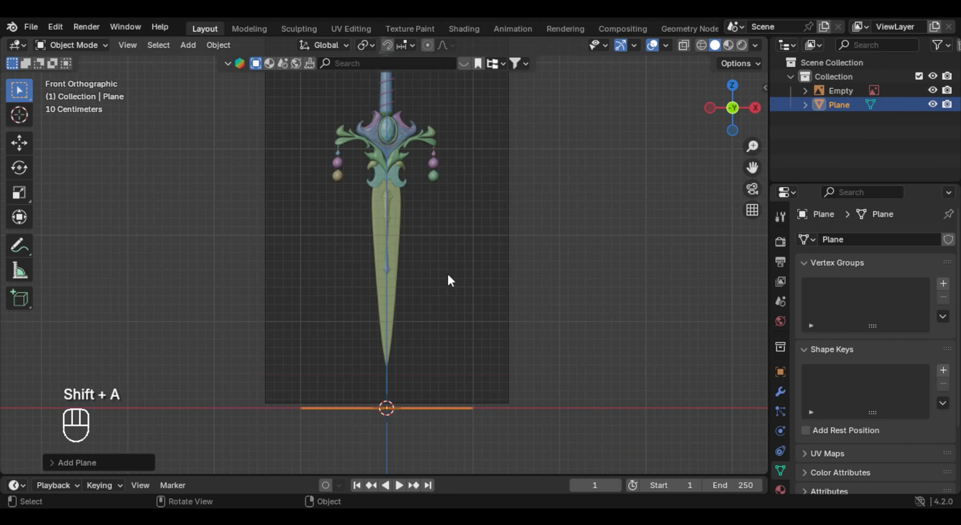
key(g)
key(z)
click(484, 243)
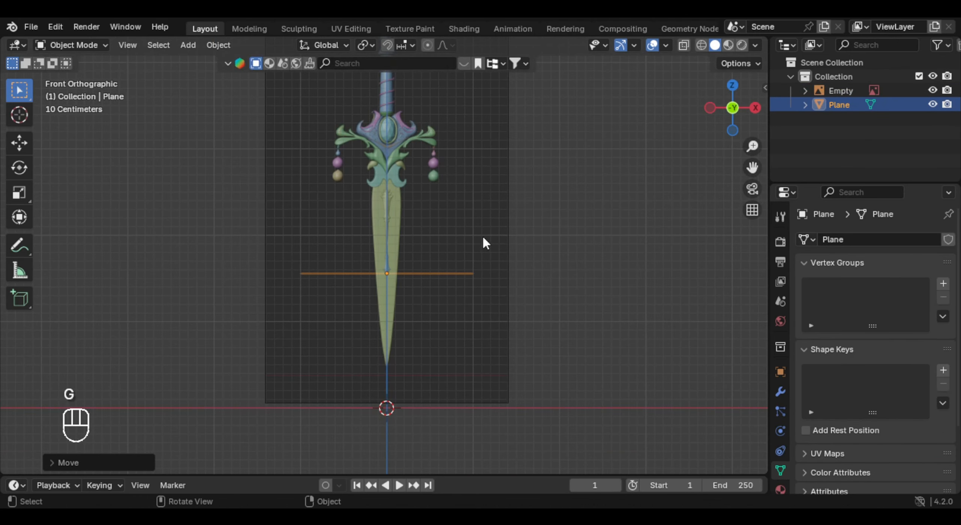
- Rotate the plane 90 degrees about X and scale it down to roughly the blade's width
text(rx)
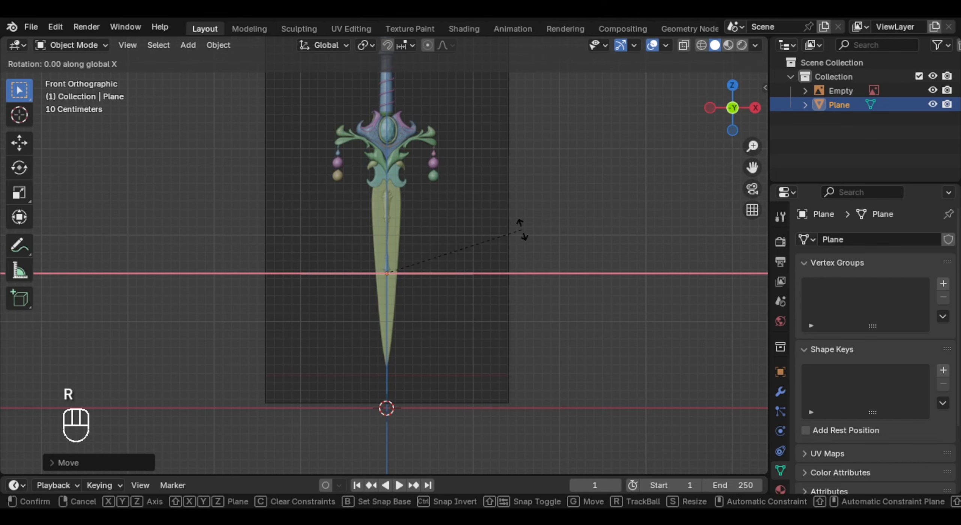
text(90)
click(522, 229)
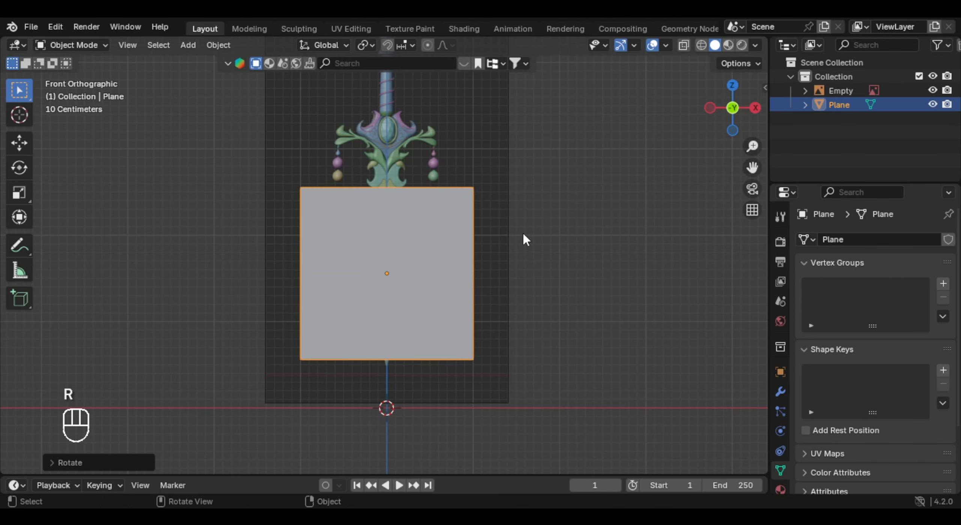
key(s)
click(408, 257)
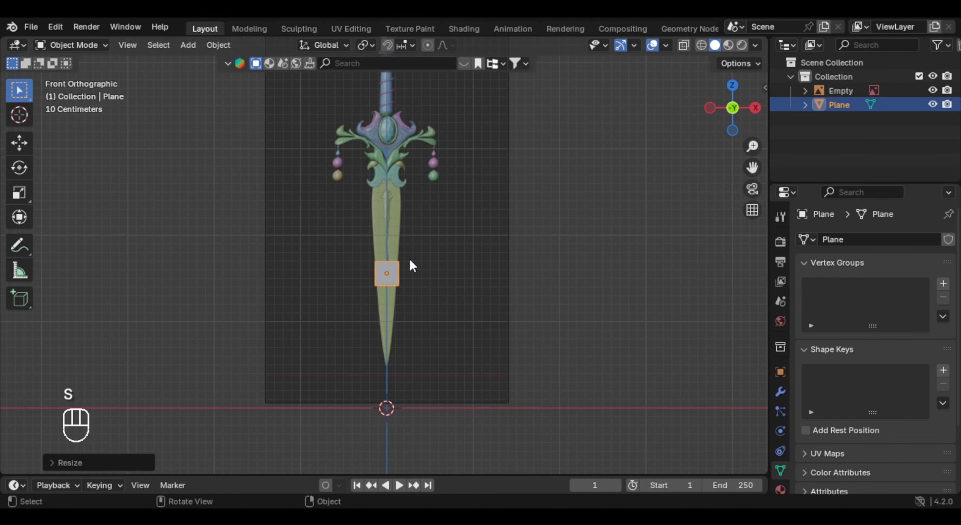
- Move the small plane up along Z to the top of the blade, just under the guard
scroll(437, 290, up, 6)
scroll(483, 284, up, 2)
scroll(470, 285, down, 5)
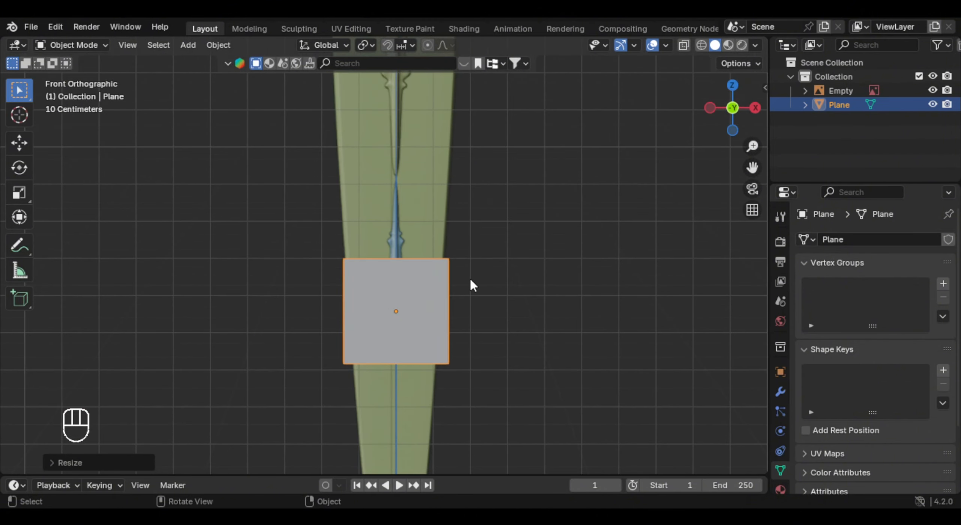
key(g)
key(g)
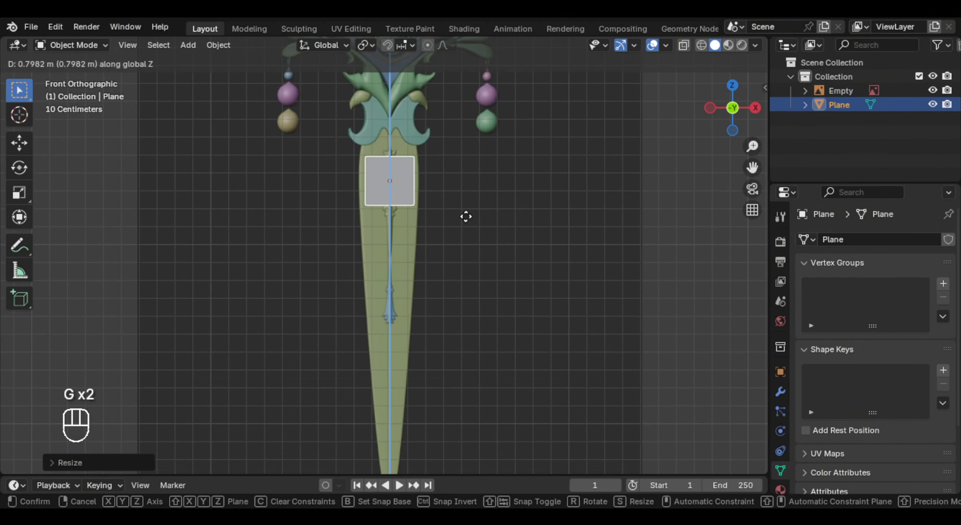
click(461, 186)
- Scale the plane's two vertical side edges in Edit Mode by about 1.29 along X to cover the blade's width
shift+middle_drag(441, 186, 457, 271)
scroll(442, 266, up, 3)
key(Tab)
scroll(441, 225, up, 2)
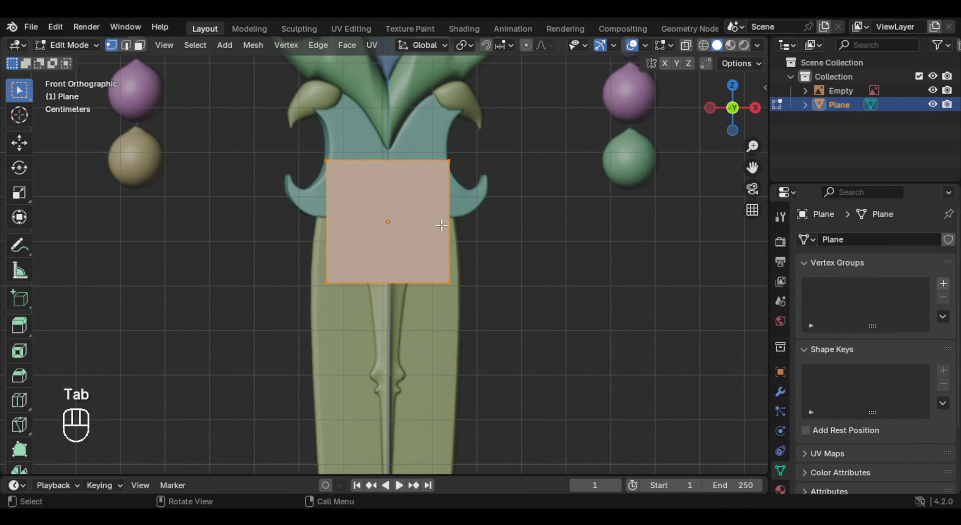
key(2)
click(327, 227)
shift+click(451, 224)
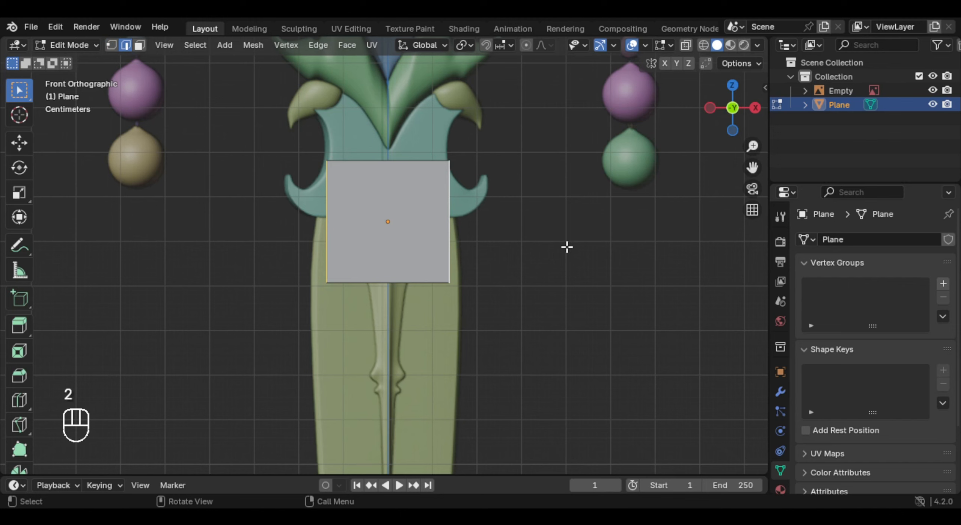
key(s)
key(x)
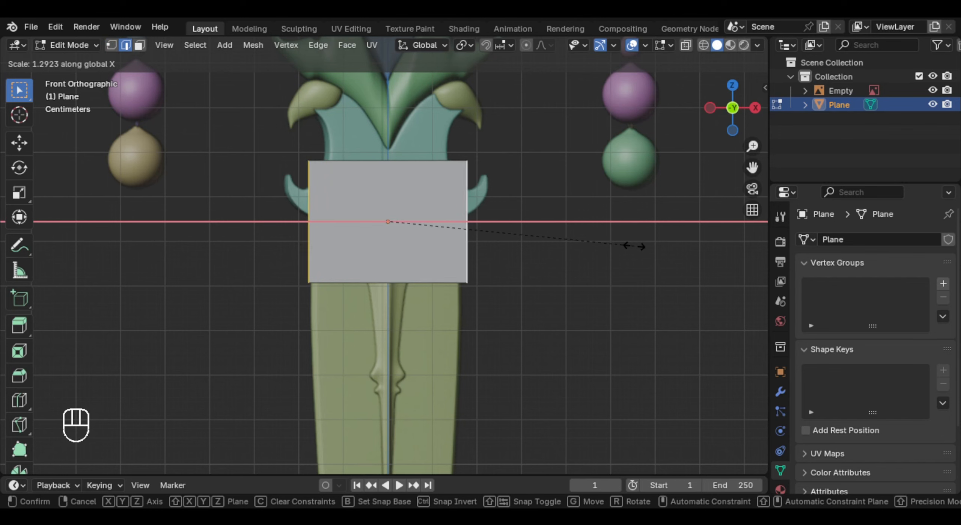
click(632, 246)
- Extrude the plane's lower edge straight down past the blade tip, close to the bottom of the reference image
click(434, 263)
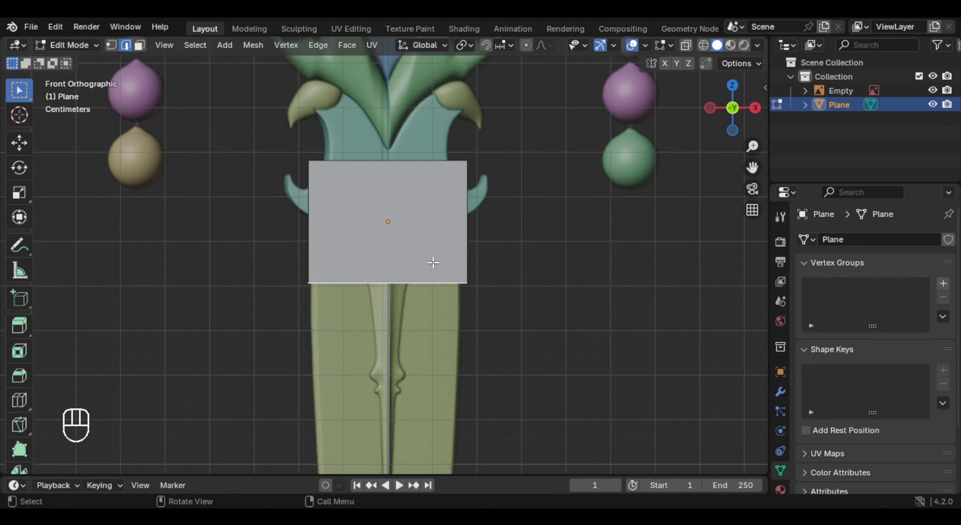
scroll(443, 266, down, 4)
shift+middle_drag(466, 273, 448, 168)
scroll(456, 210, down, 2)
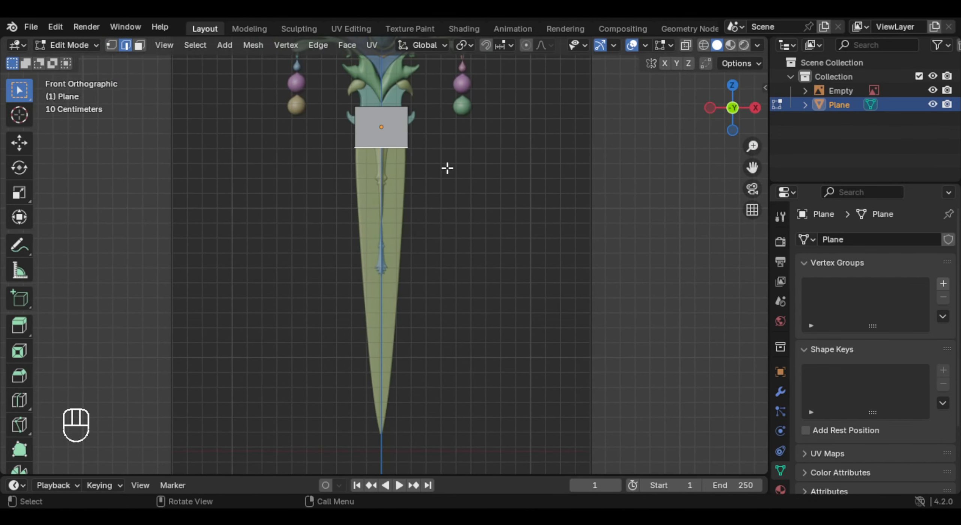
key(e)
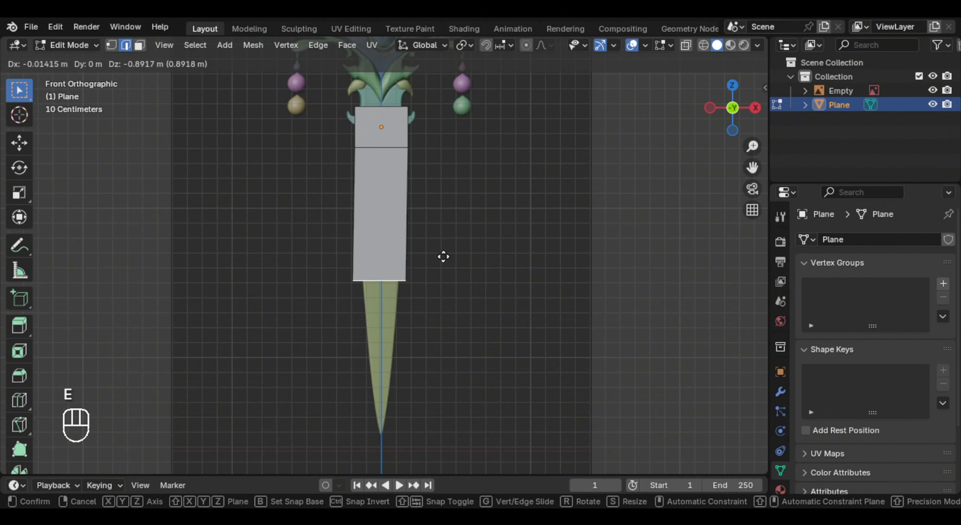
click(451, 464)
scroll(453, 266, down, 3)
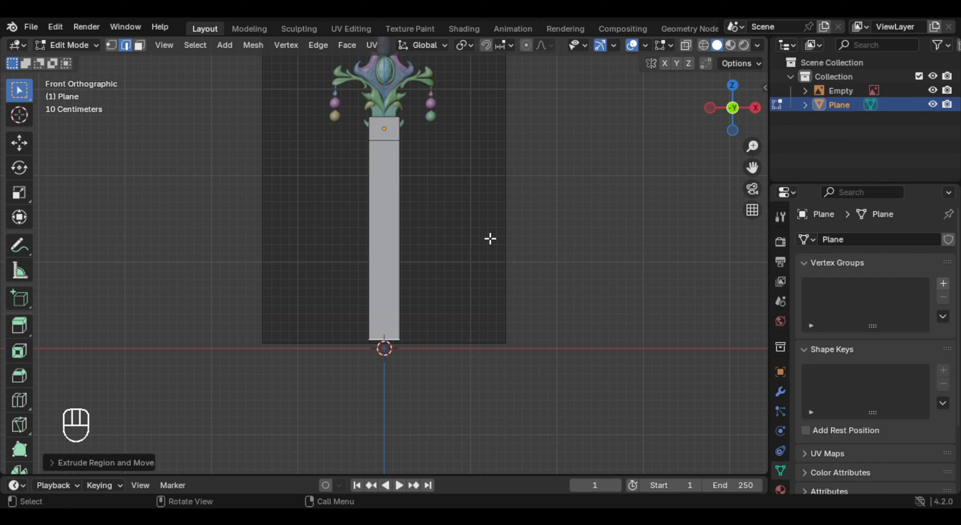
- Lower the extruded bottom edge about 0.68 m further along Z and scale it down to a narrow point
key(g)
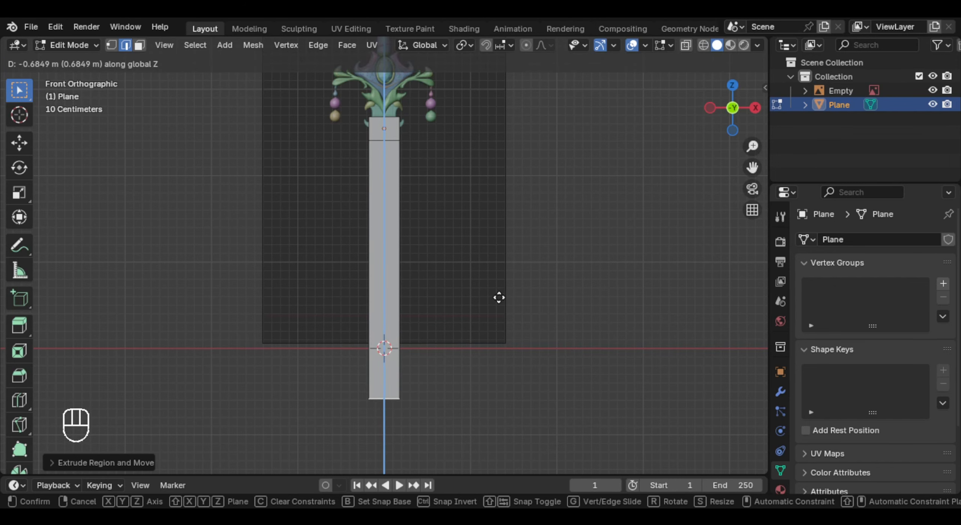
click(499, 298)
scroll(518, 287, up, 2)
key(s)
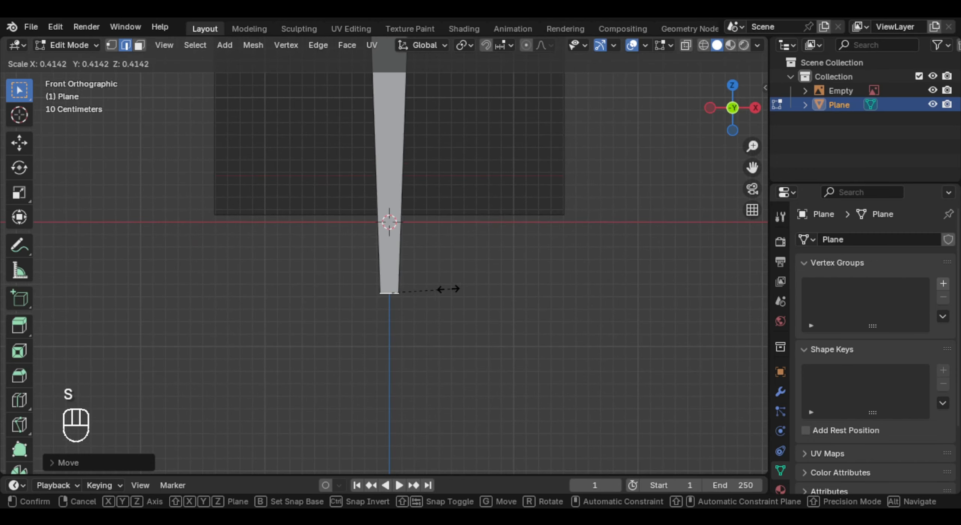
key(s)
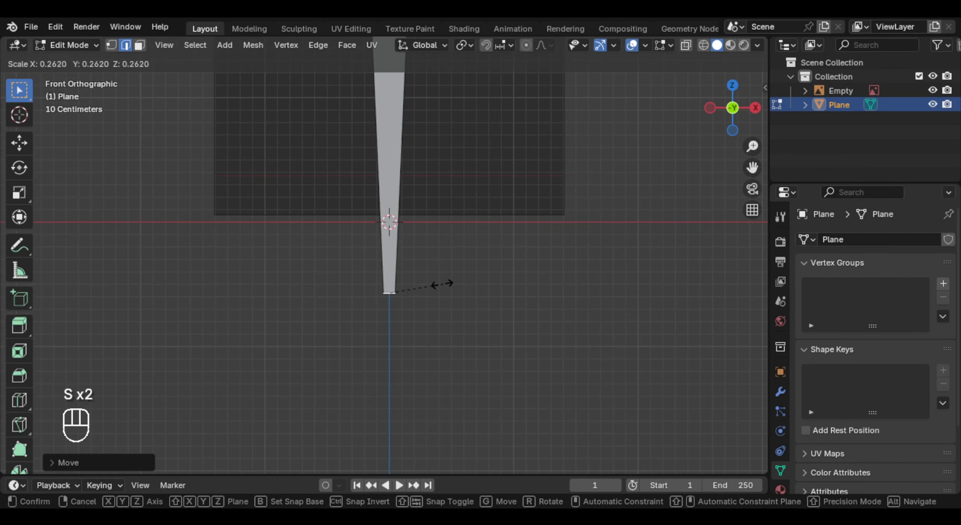
click(410, 293)
- Add four evenly spaced loop cuts across the long blade section, using X-ray to compare with the reference, and turn X-ray off again
scroll(440, 221, down, 2)
shift+middle_drag(440, 221, 435, 279)
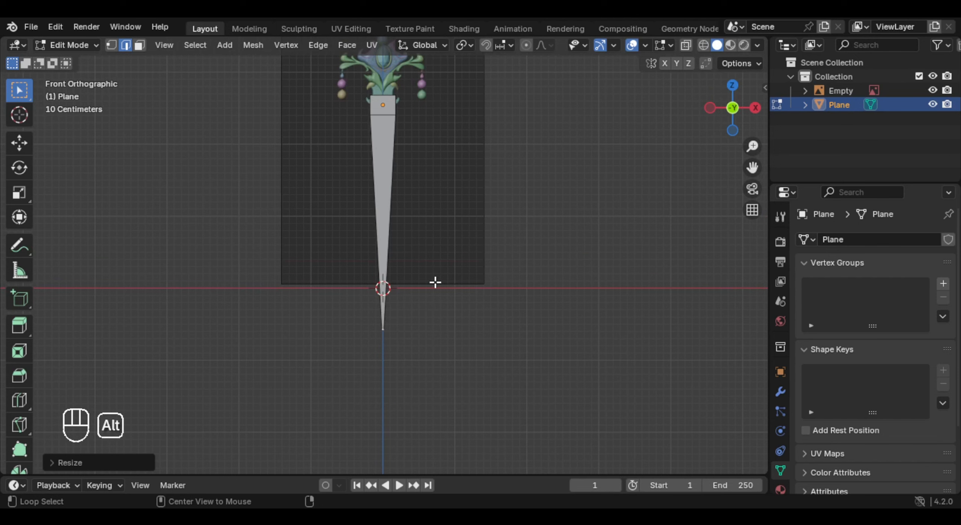
key(alt+z)
scroll(436, 281, up, 3)
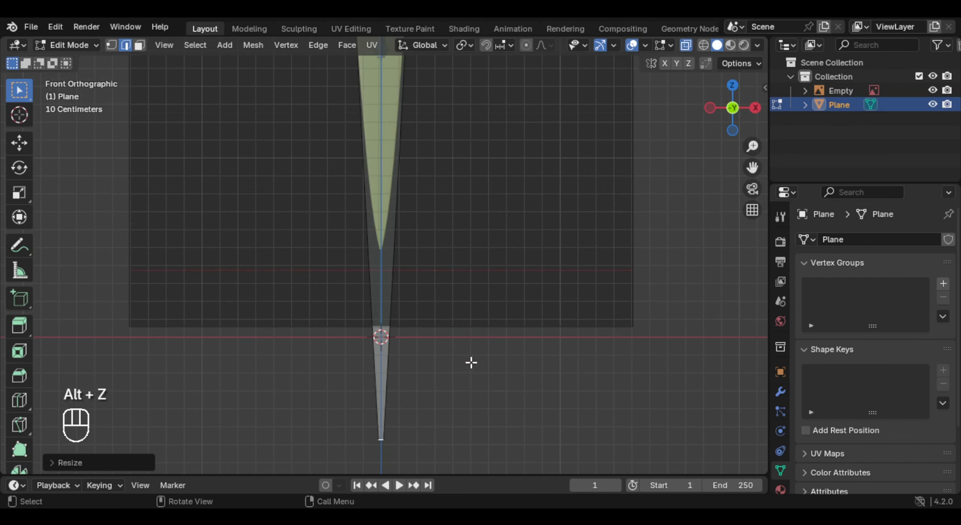
scroll(471, 362, down, 4)
key(ctrl+r)
click(388, 271)
right_click(388, 271)
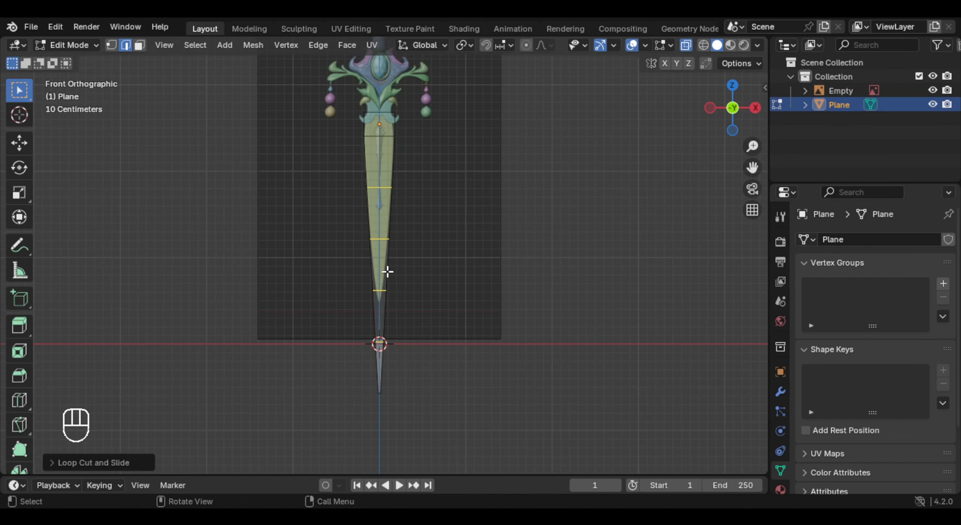
key(alt+z)
scroll(429, 289, up, 1)
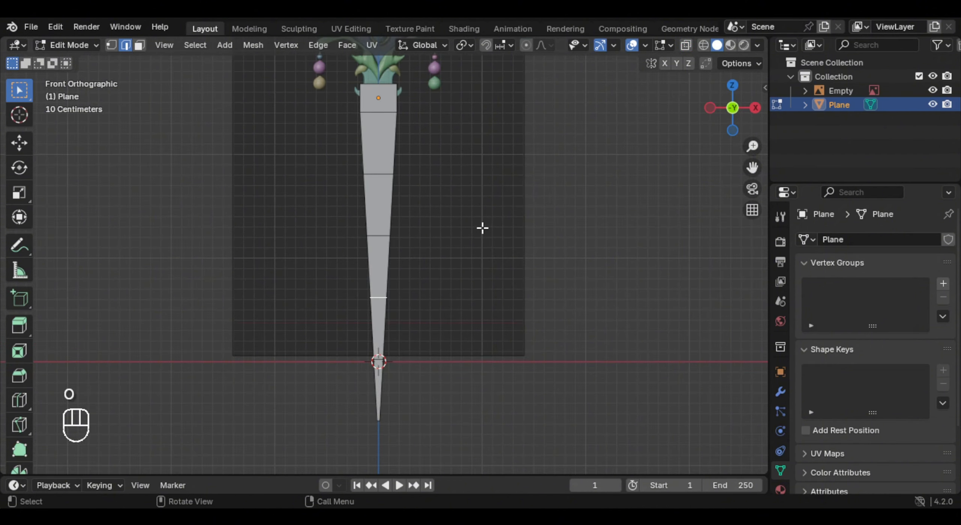
- Widen the blade's third loop cut from the top along X, using smooth proportional editing so neighbouring loops follow
key(s)
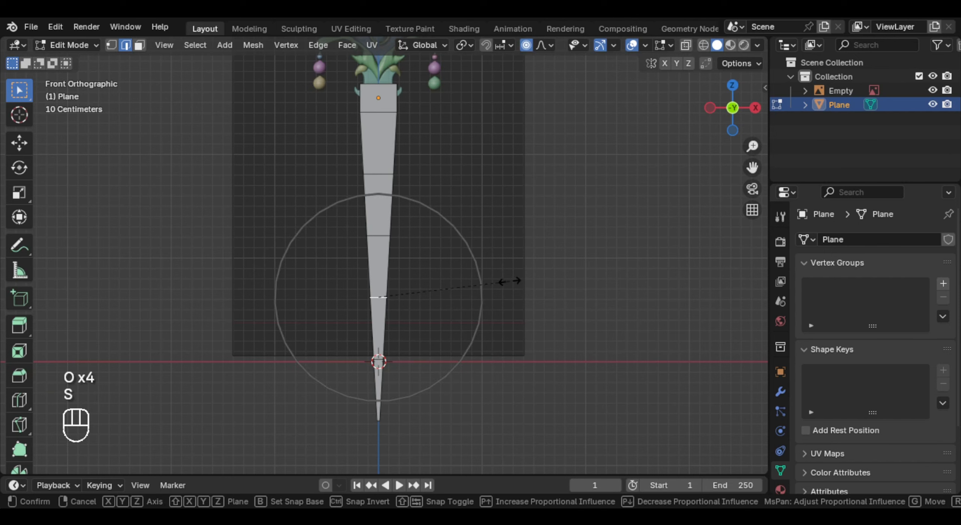
right_click(483, 282)
key(s)
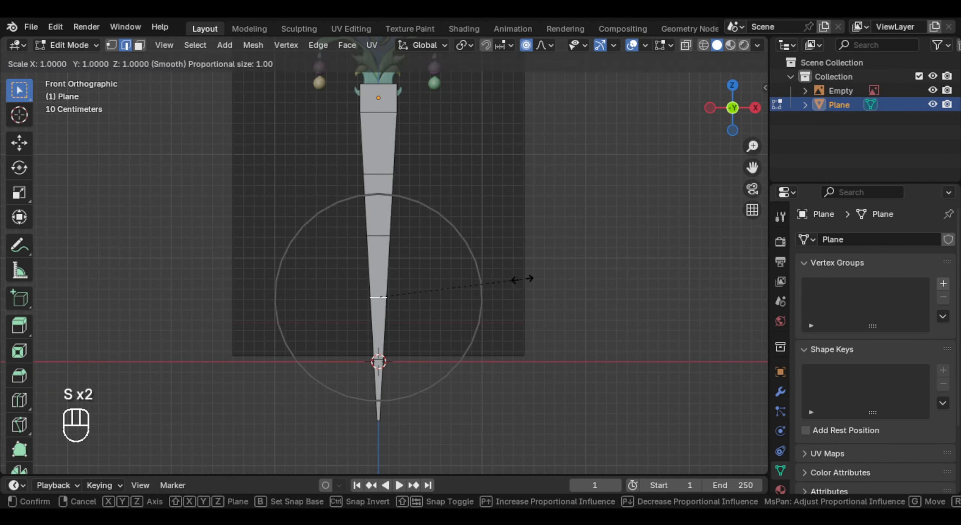
key(x)
scroll(539, 286, down, 2)
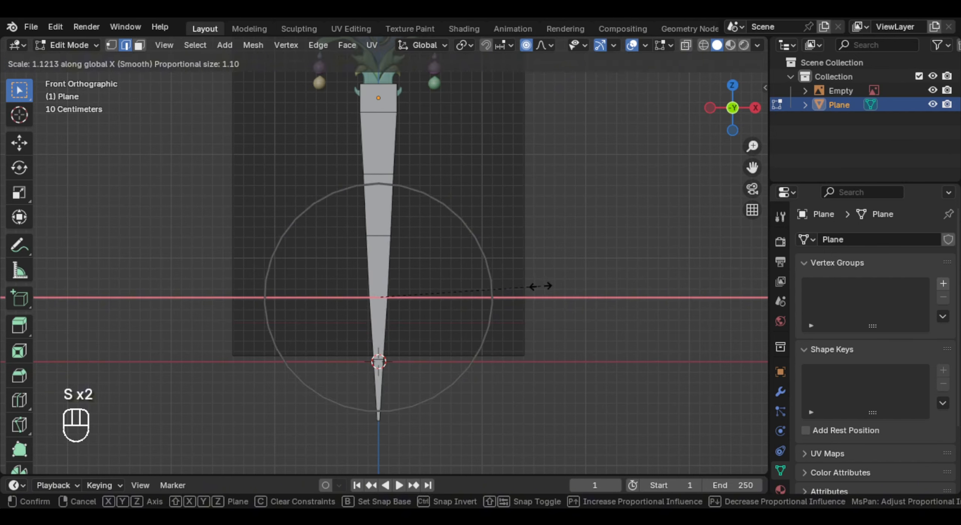
scroll(555, 283, down, 1)
click(566, 283)
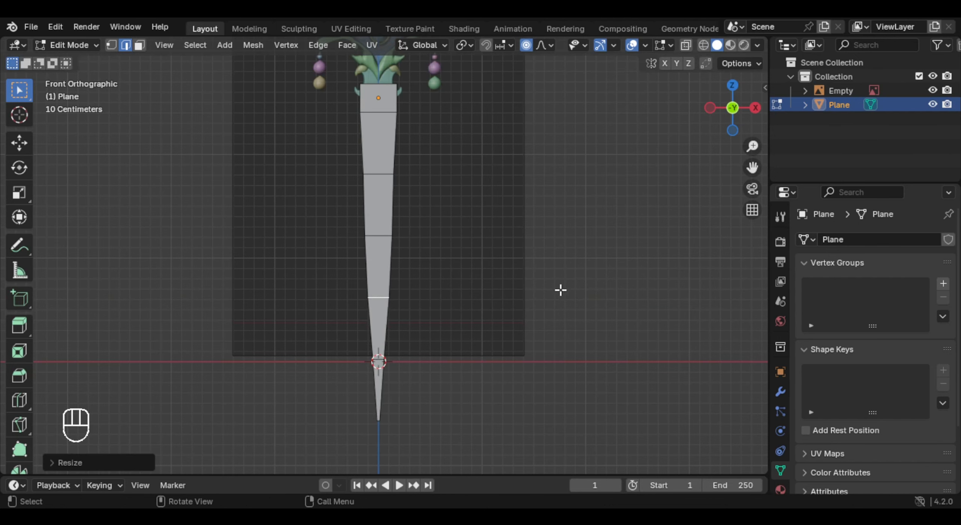
- Widen the loop cut nearest the tip and the mid-blade loop cut along X with proportional editing to give the blade a fuller taper
shift+middle_drag(429, 399, 432, 325)
scroll(433, 309, up, 4)
click(400, 312)
key(s)
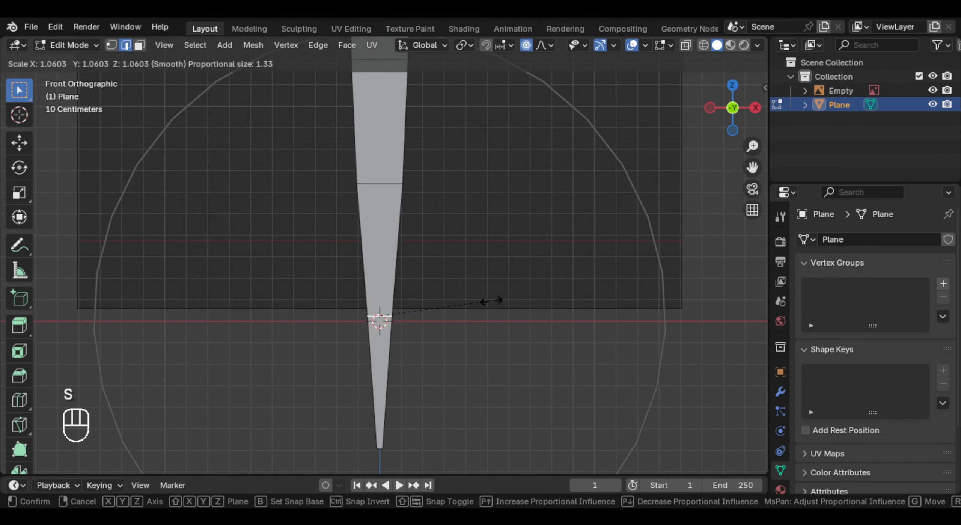
key(s)
key(x)
key(s)
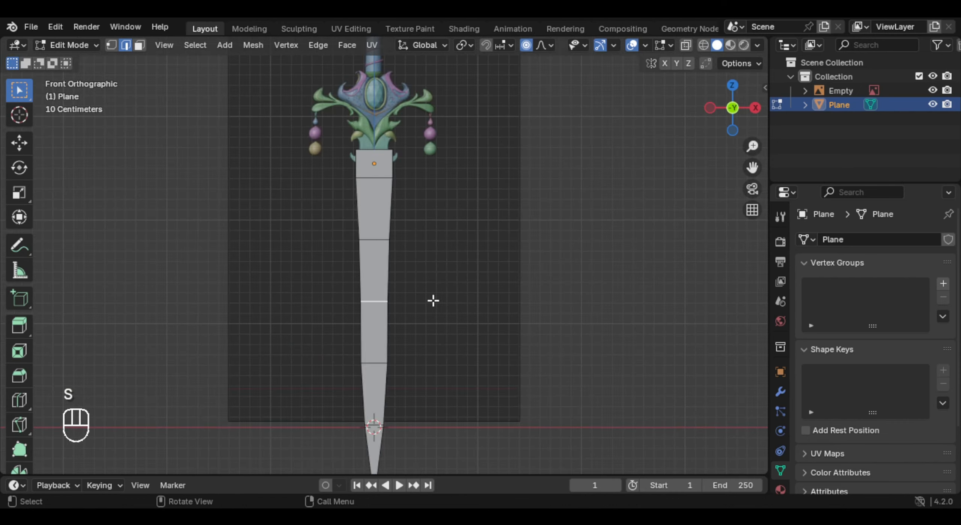
key(s)
key(x)
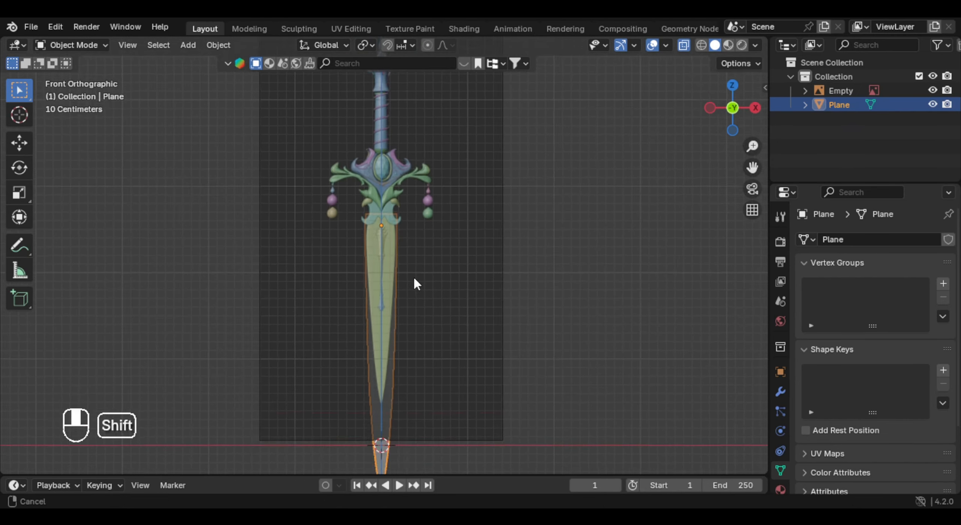
- Turn X-ray off in Object Mode and snap the 3D cursor to the blade's origin
scroll(420, 283, up, 5)
key(alt+z)
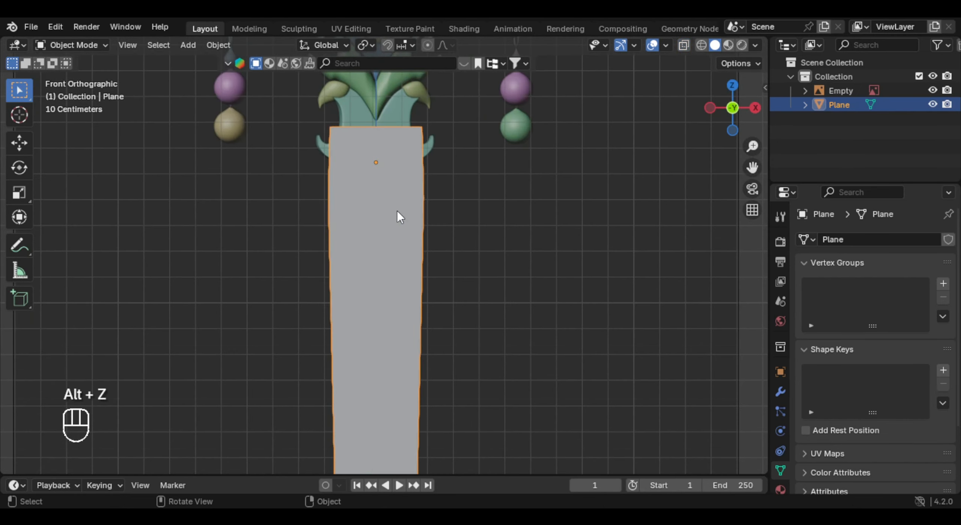
key(shift+s)
click(403, 217)
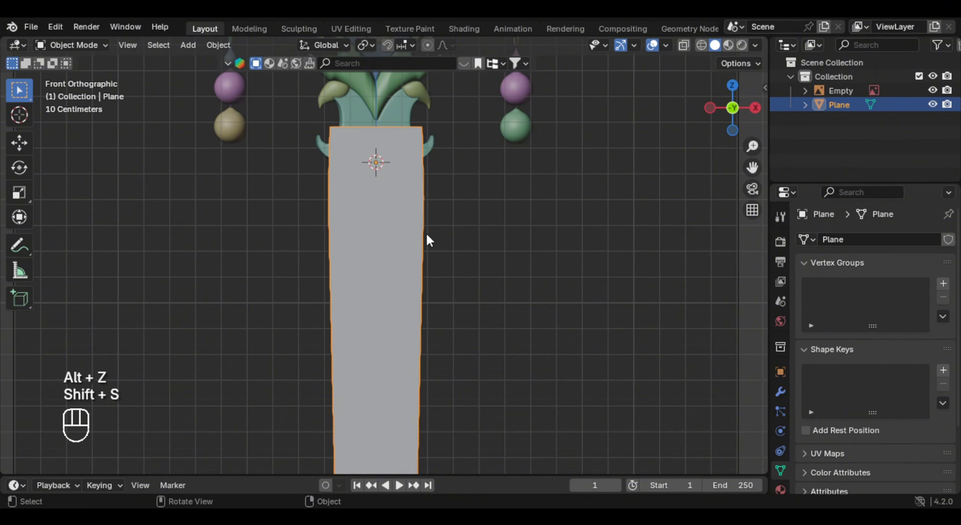
- Add a new plane at the 3D cursor and rotate it 90° about X to face the front view
shift+middle_drag(388, 192, 399, 228)
key(shift+a)
mouse_move(399, 217)
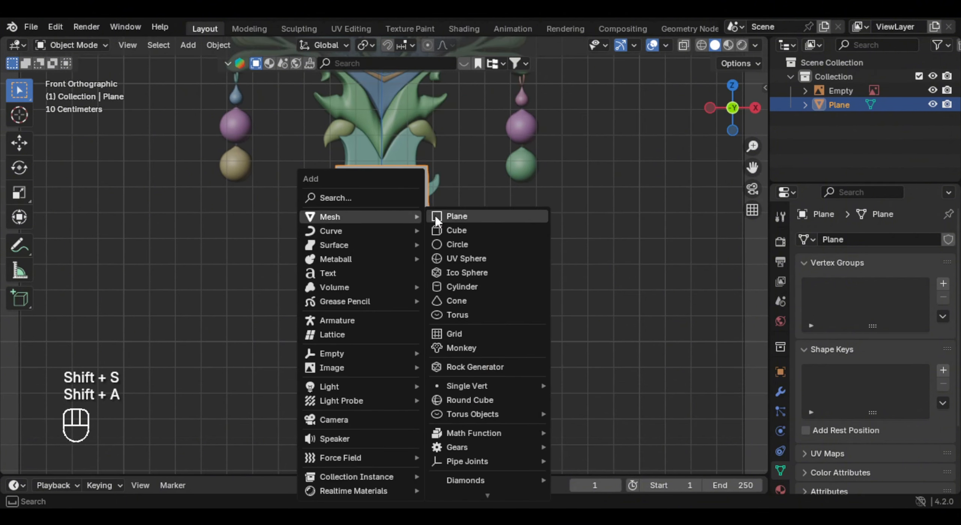
click(435, 216)
text(rx90)
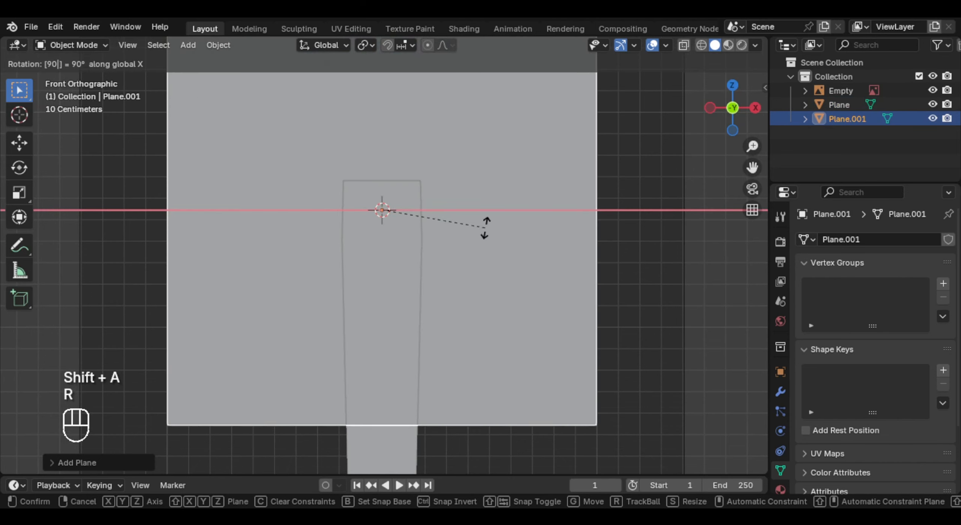
key(Return)
- Scale the new plane's mesh in Edit Mode down to a small square about half the blade's width
key(Tab)
key(a)
key(s)
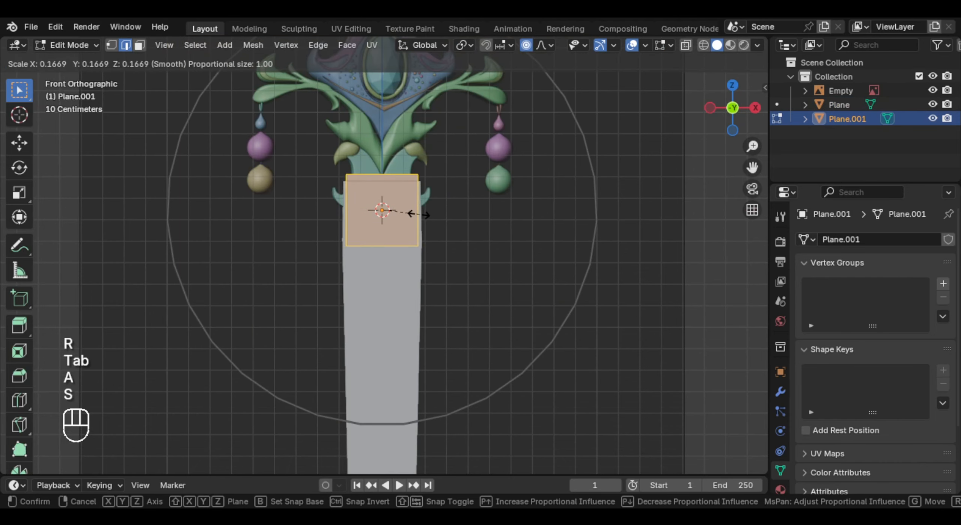
click(403, 210)
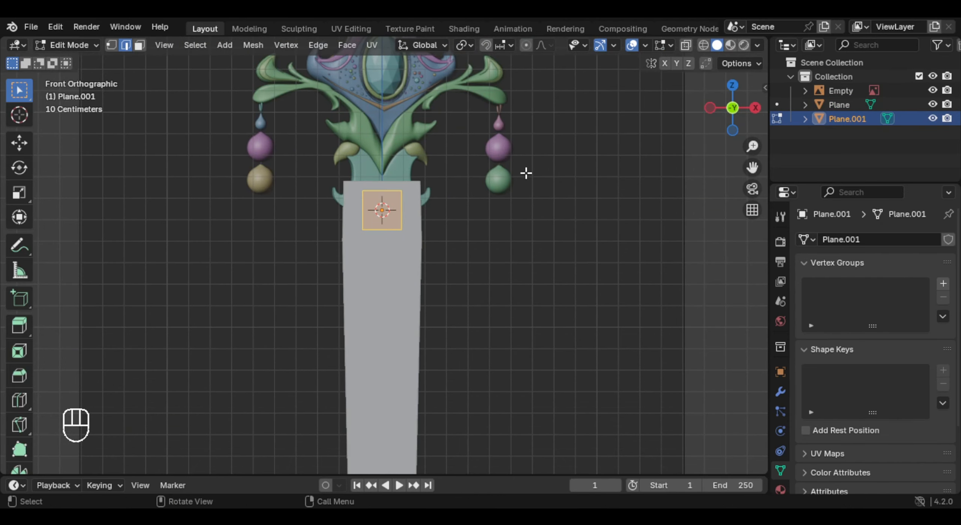
- With X-ray on, move the small square down along Z onto the blade's relief ornament and scale it to the ornament stem's width
scroll(526, 172, up, 1)
shift+middle_drag(488, 199, 452, 256)
scroll(451, 256, up, 4)
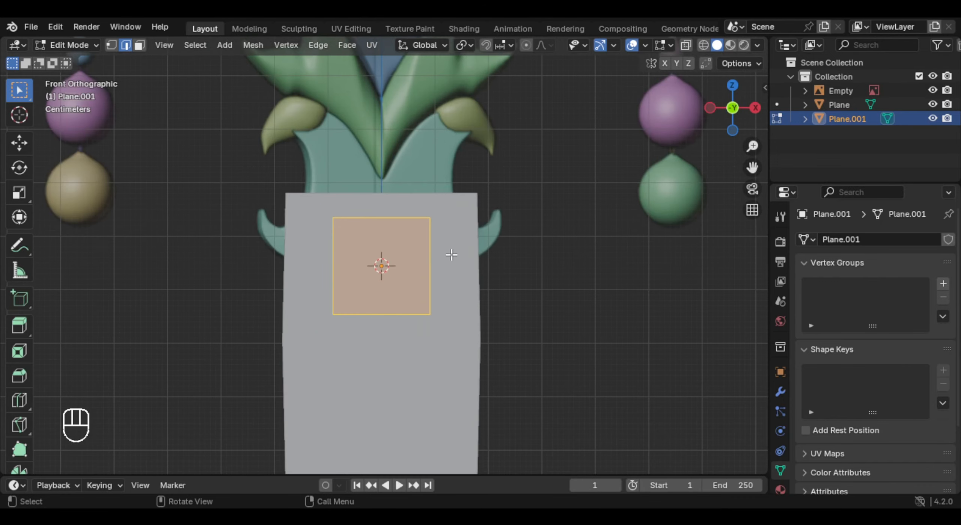
key(alt+z)
scroll(452, 255, down, 1)
shift+middle_drag(453, 241, 466, 149)
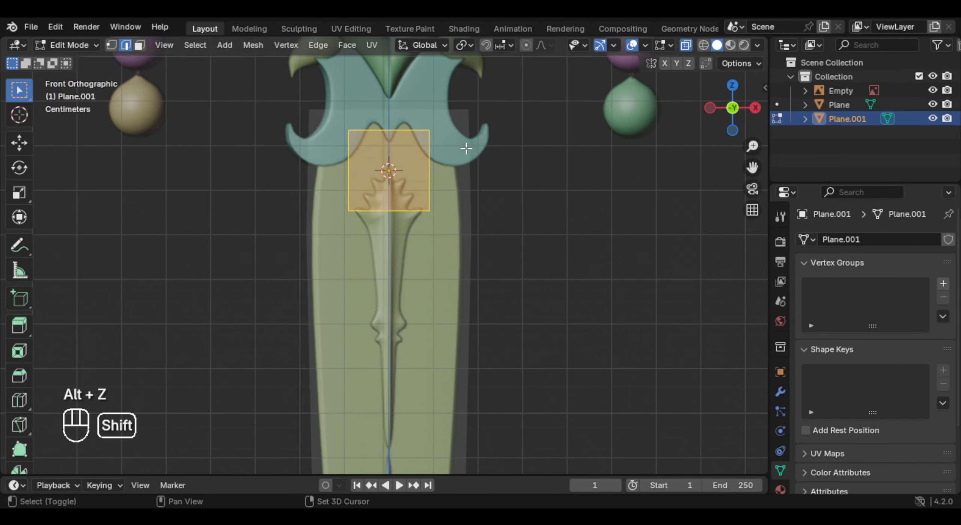
key(g)
key(z)
click(495, 263)
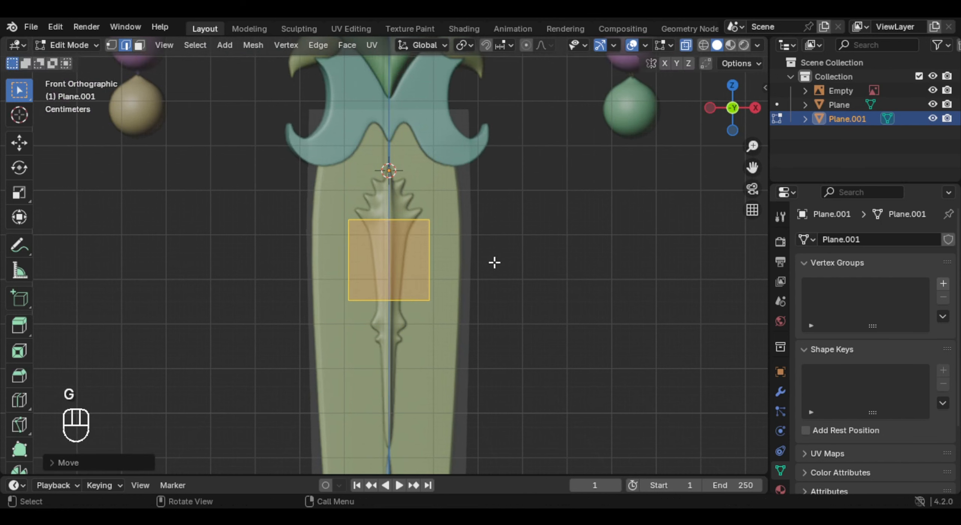
key(s)
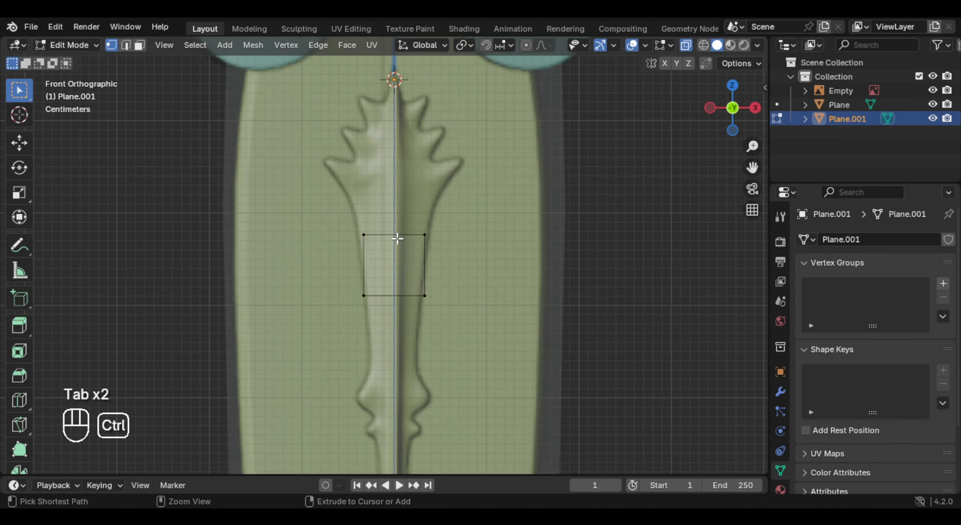
- Add a centred vertical loop cut to the small square and delete the vertices of its left half
key(ctrl+r)
click(399, 250)
right_click(401, 255)
drag(341, 223, 380, 317)
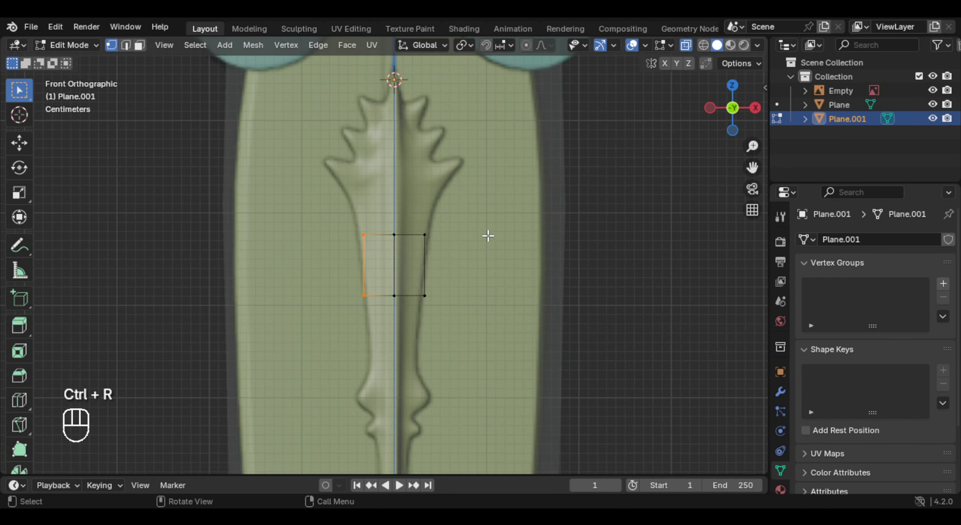
key(x)
click(548, 219)
key(Tab)
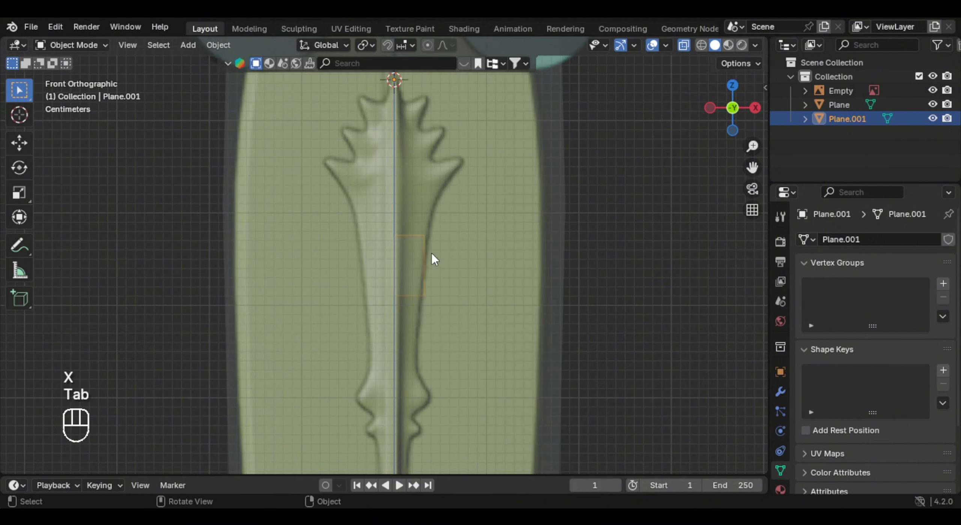
- Add a Mirror modifier on the X axis to the half square and enable Clipping
click(780, 392)
click(780, 372)
click(780, 391)
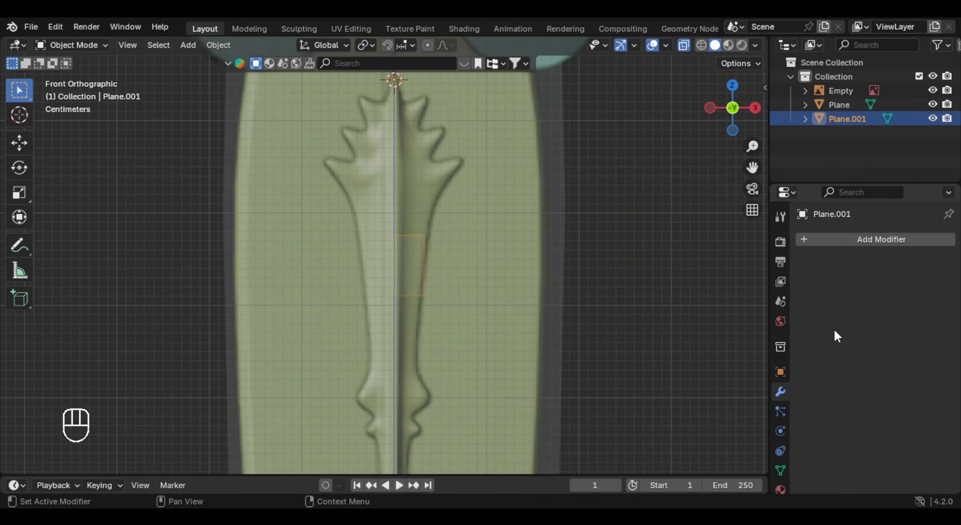
click(862, 243)
text(mir)
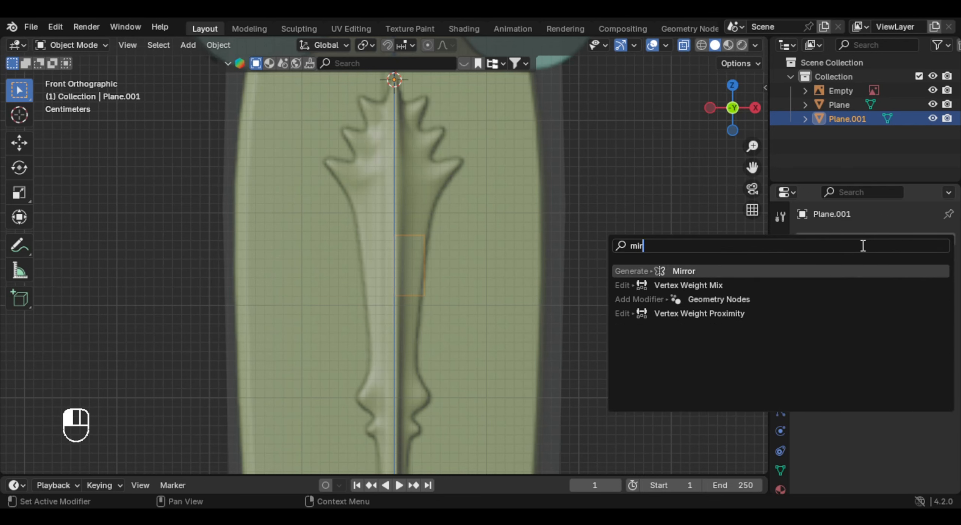
click(864, 271)
key(Tab)
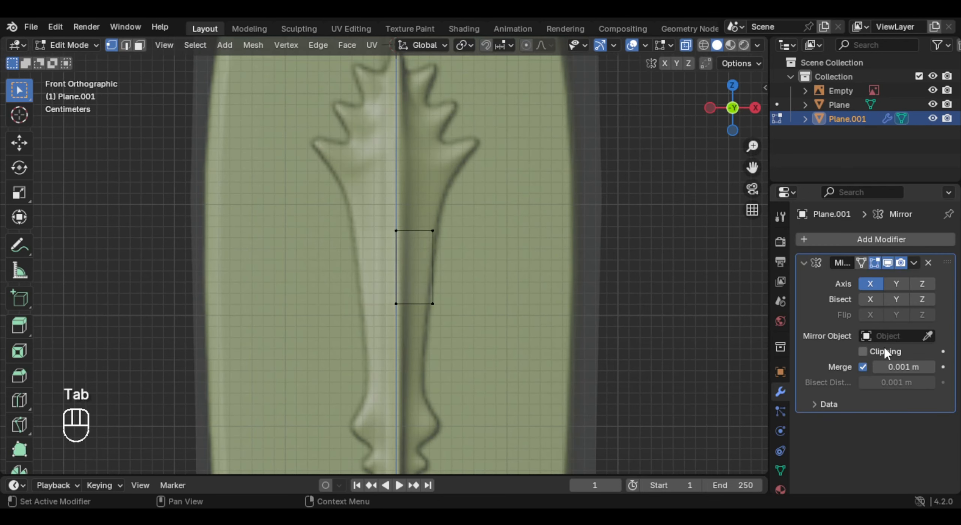
click(884, 351)
- Extrude the half square's top edge up past the ornament's top spikes and add four evenly spaced loop cuts to the new section
key(2)
scroll(465, 232, down, 2)
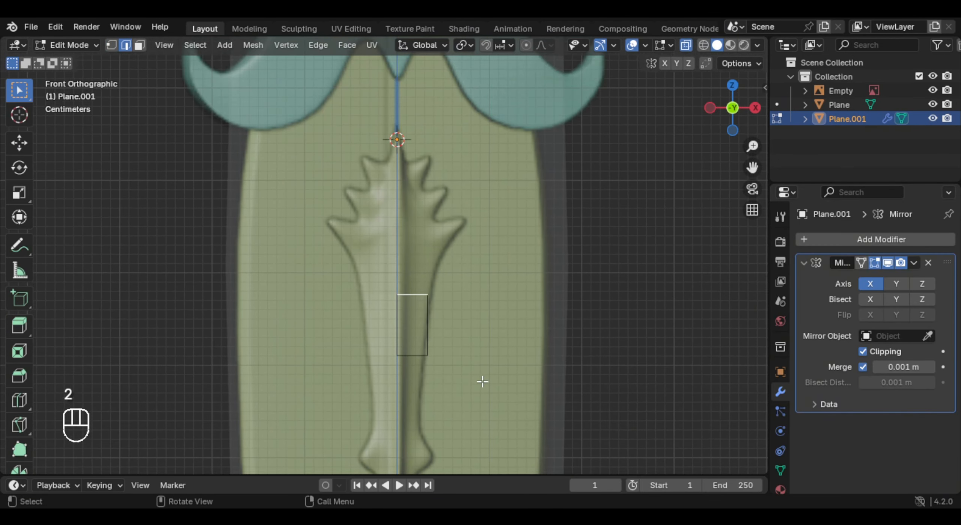
key(e)
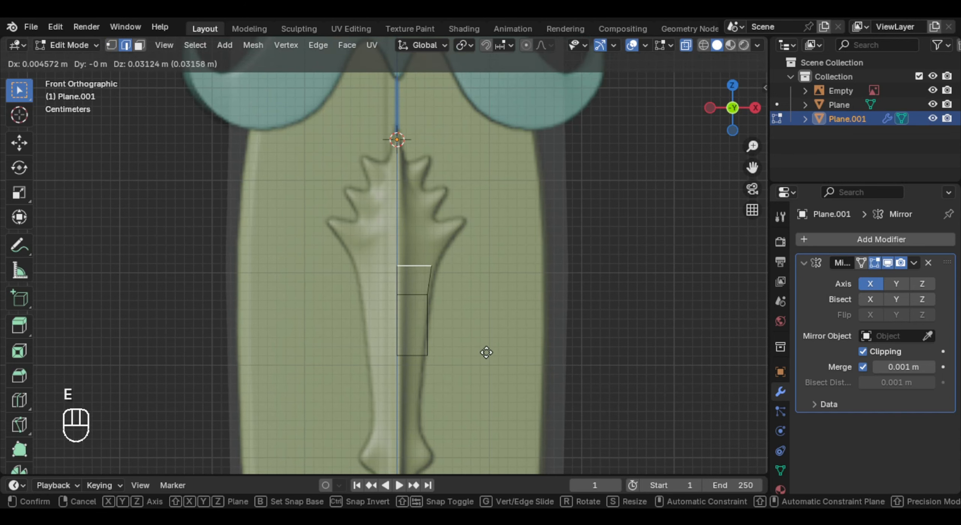
click(485, 234)
key(ctrl+r)
scroll(436, 170, up, 4)
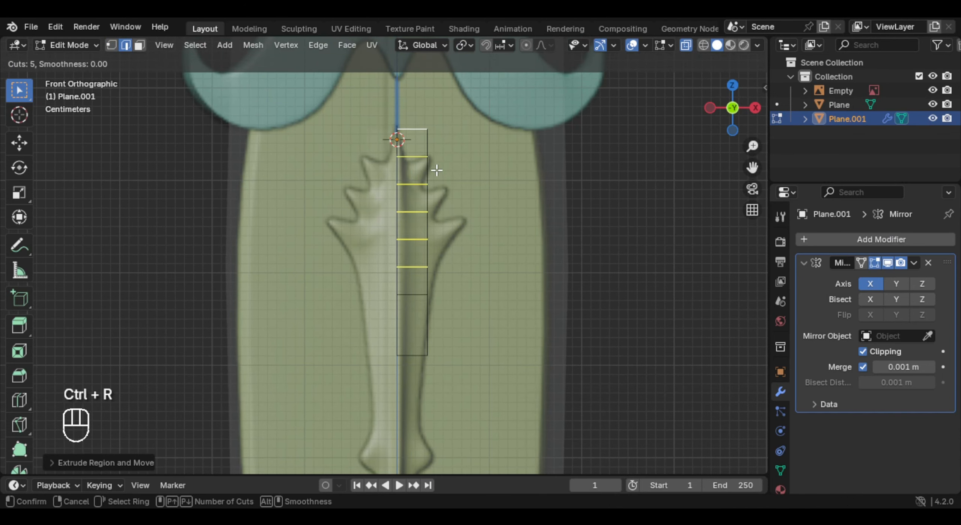
scroll(436, 170, down, 1)
click(436, 170)
- Extrude the strip's bottom edge down along Z past the ornament's lower tip and add three evenly spaced loop cuts
scroll(436, 187, down, 2)
click(433, 209)
key(e)
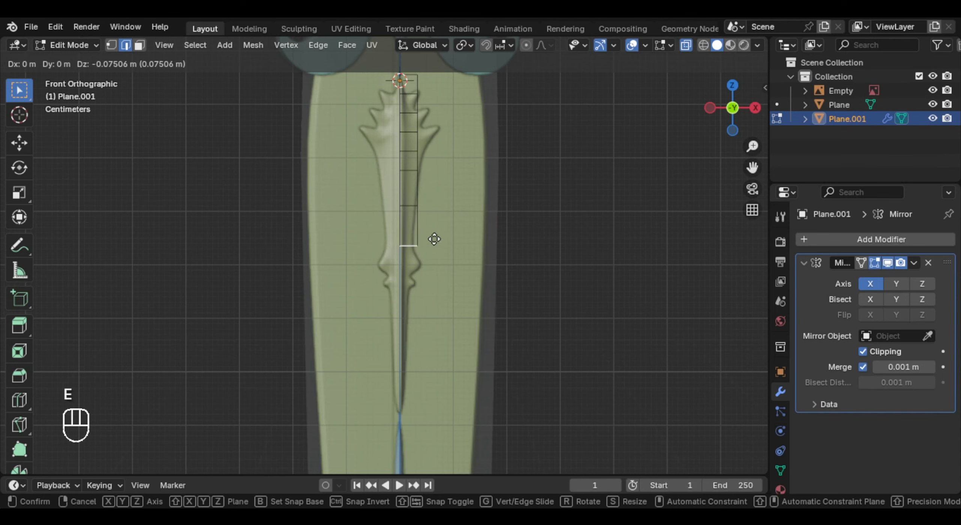
key(z)
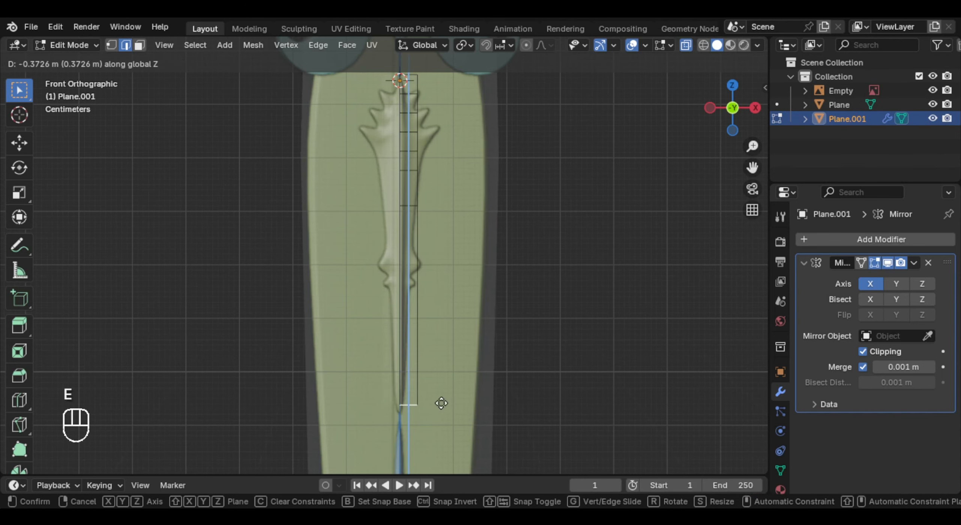
click(445, 461)
scroll(438, 428, down, 3)
scroll(434, 263, up, 2)
key(ctrl+r)
scroll(433, 264, up, 2)
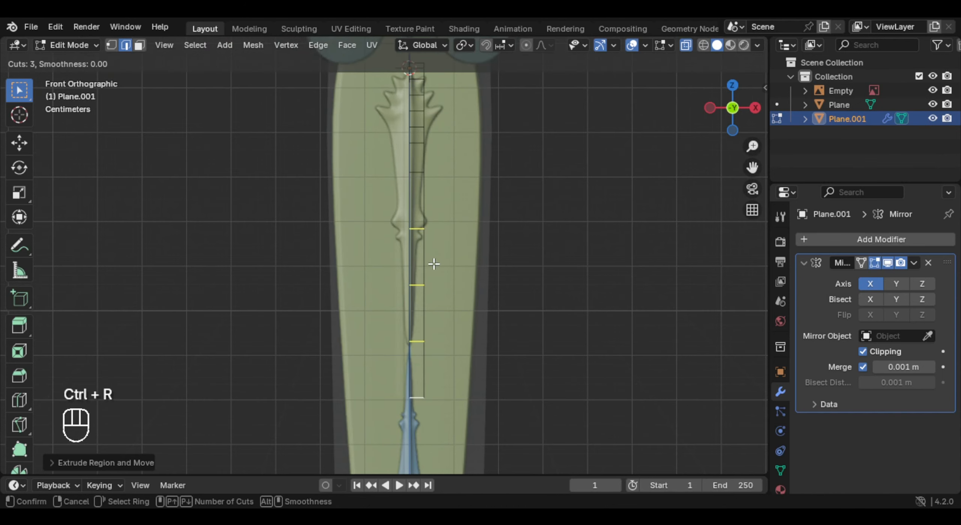
click(434, 264)
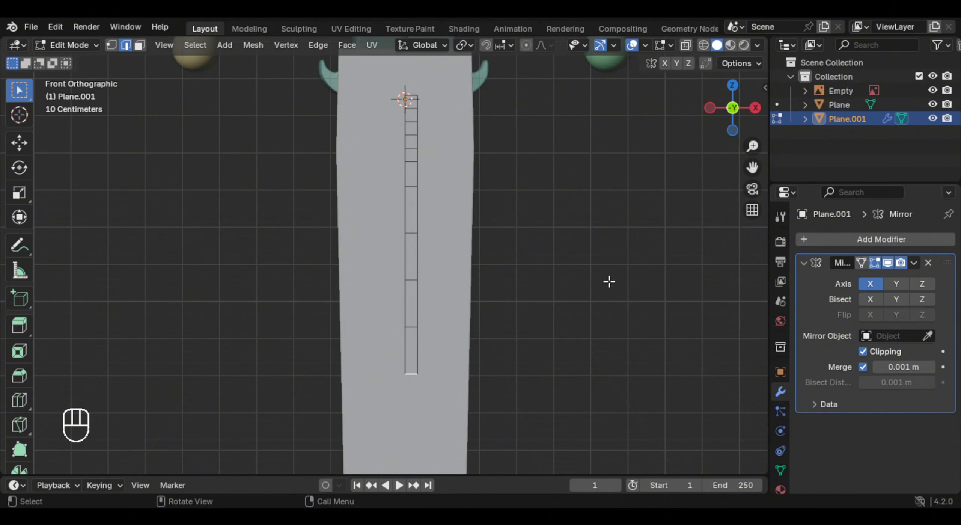
- Turn on the Mirror modifier's on-cage display so the mirrored half of the strip is editable in Edit Mode
scroll(578, 323, up, 3)
shift+middle_drag(562, 346, 554, 309)
scroll(553, 307, down, 1)
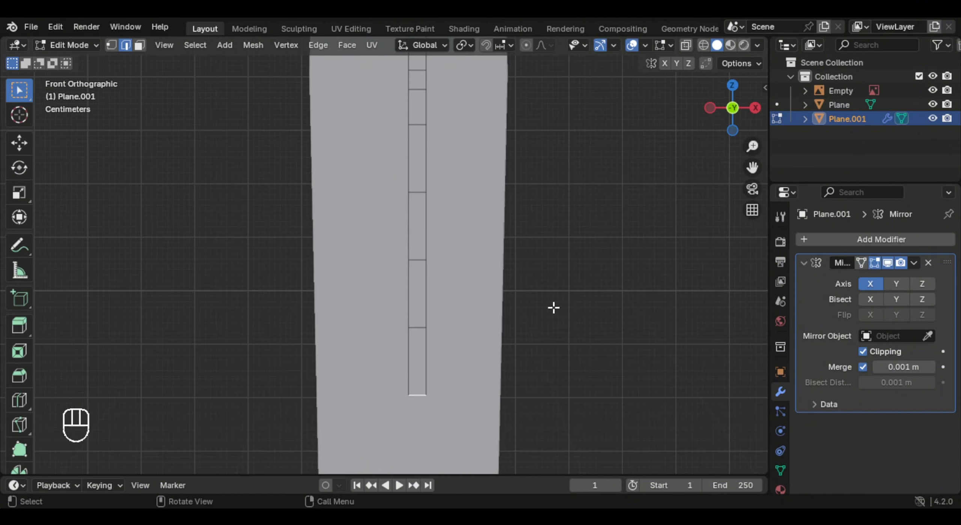
scroll(600, 289, down, 2)
shift+scroll(536, 291, up, 1)
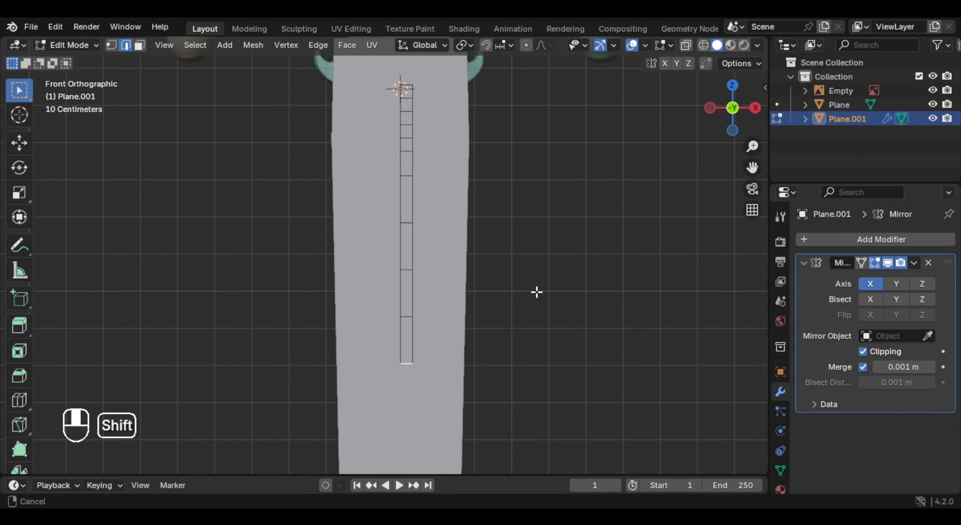
click(861, 262)
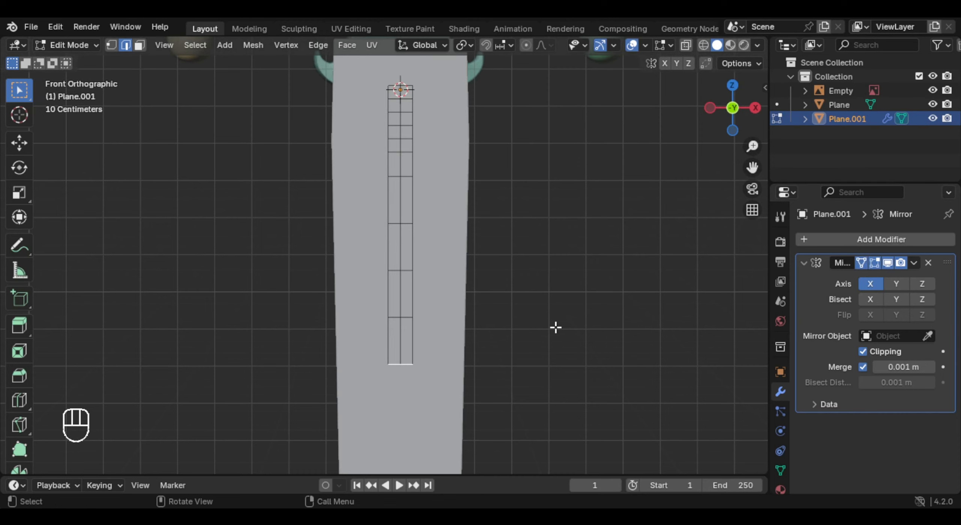
- Narrow the strip's bottom edge along X with smooth proportional editing so its lower part tapers, and return to Object Mode
scroll(444, 392, up, 2)
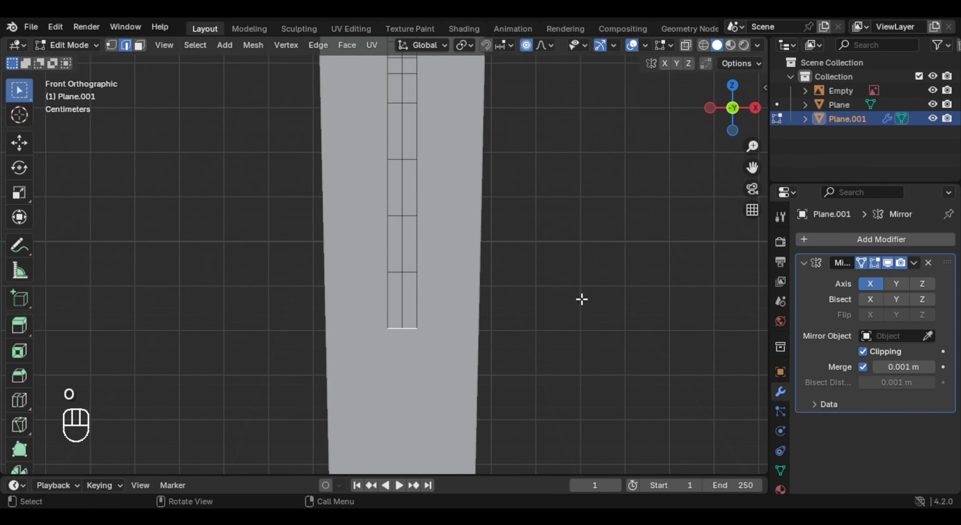
scroll(572, 287, down, 2)
scroll(603, 288, up, 2)
key(s)
right_click(592, 332)
key(s)
key(x)
scroll(504, 334, up, 11)
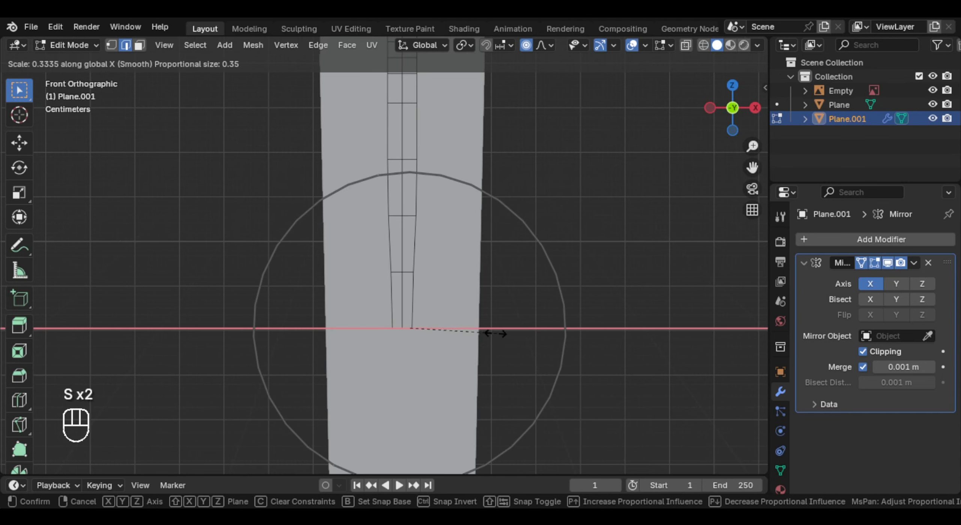
scroll(451, 328, down, 4)
click(403, 327)
key(Tab)
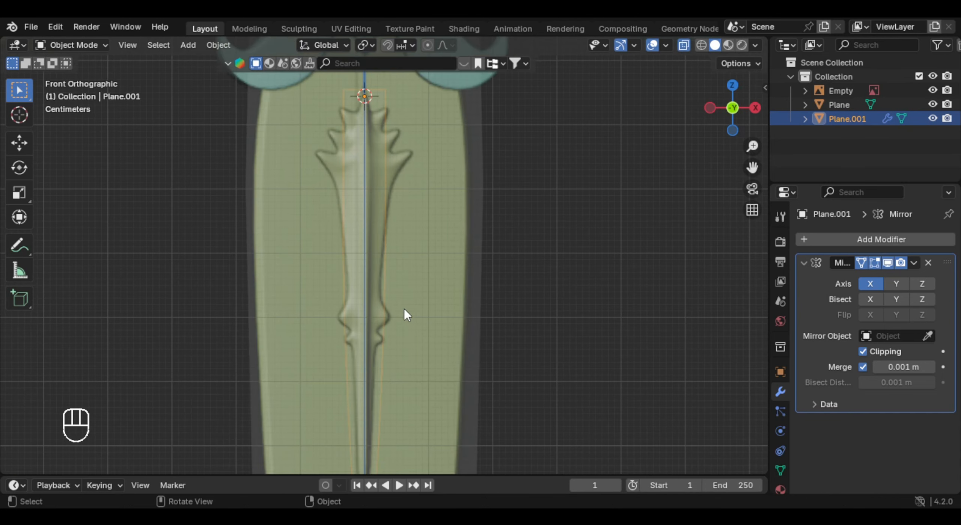
- Add two loop cuts across the strip at the ornament's lower bulge, with X-ray and vertex selection on in Edit Mode
key(Tab)
shift+middle_drag(393, 311, 442, 252)
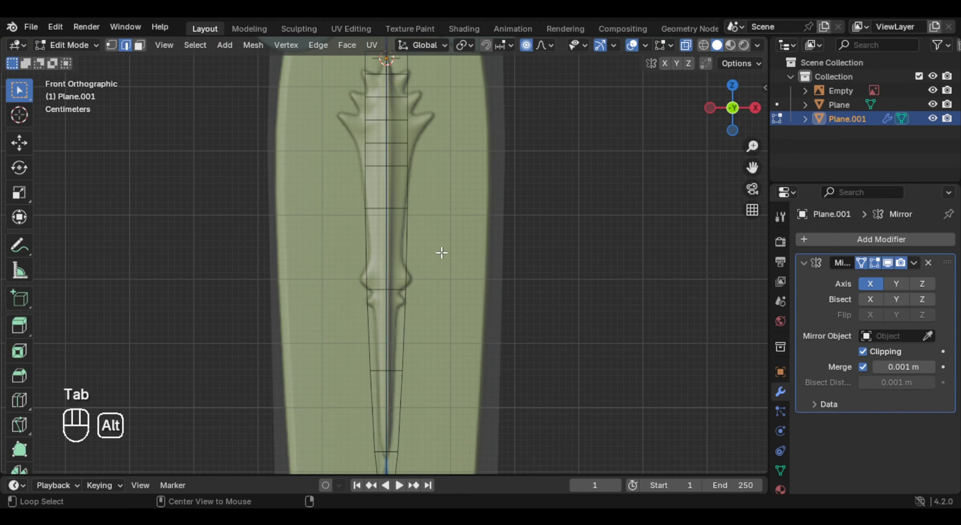
key(alt+z)
key(alt+z)
key(alt+z)
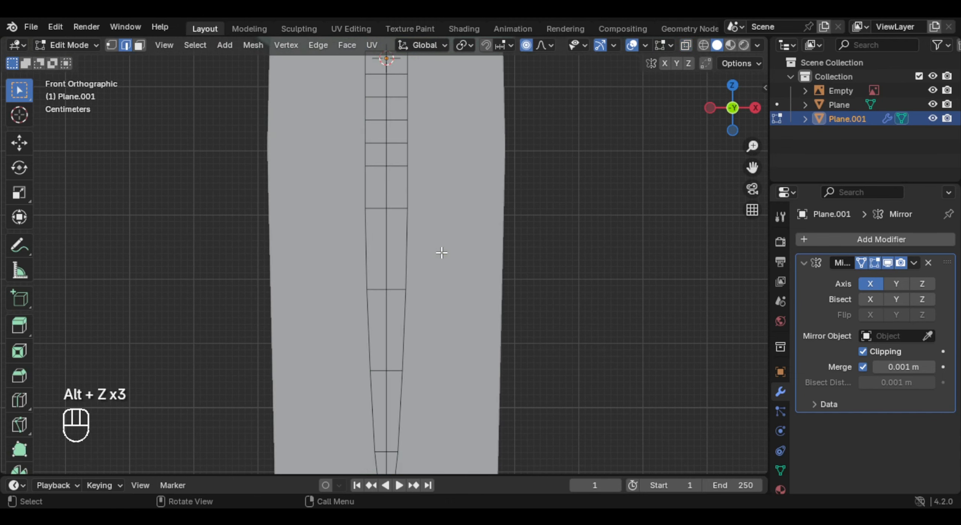
key(alt+z)
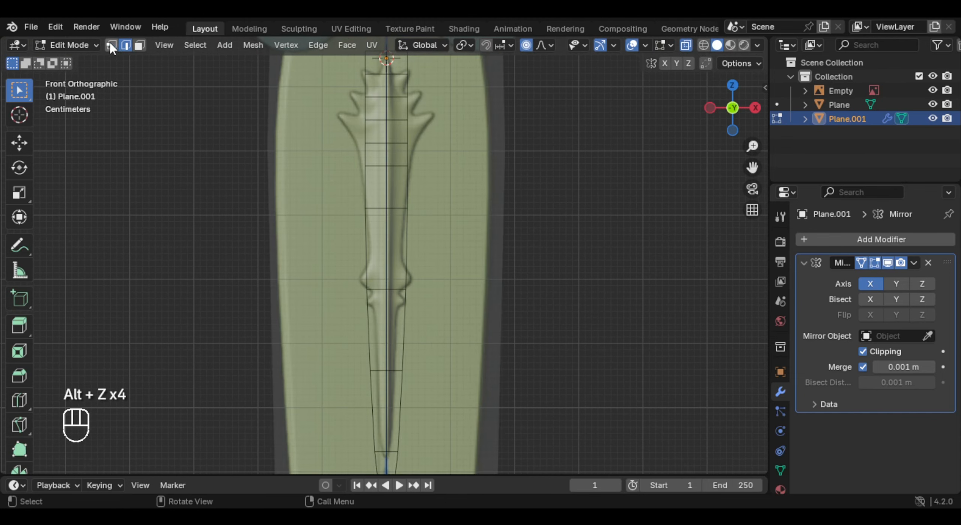
scroll(408, 322, up, 4)
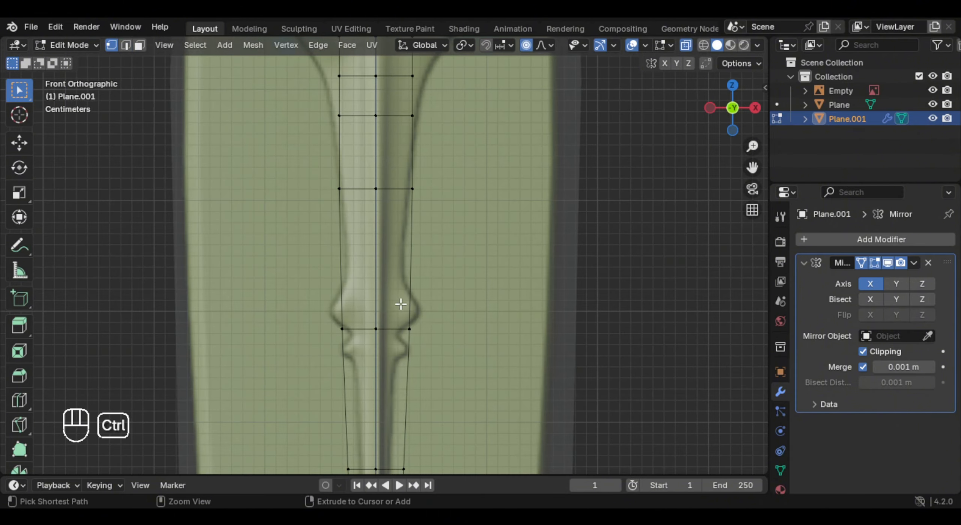
key(ctrl+r)
click(427, 272)
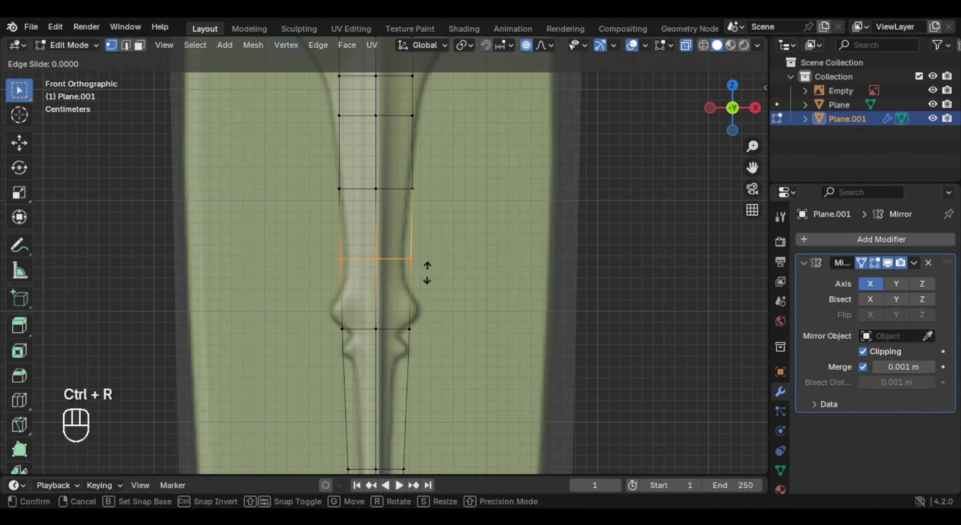
click(430, 317)
key(ctrl+r)
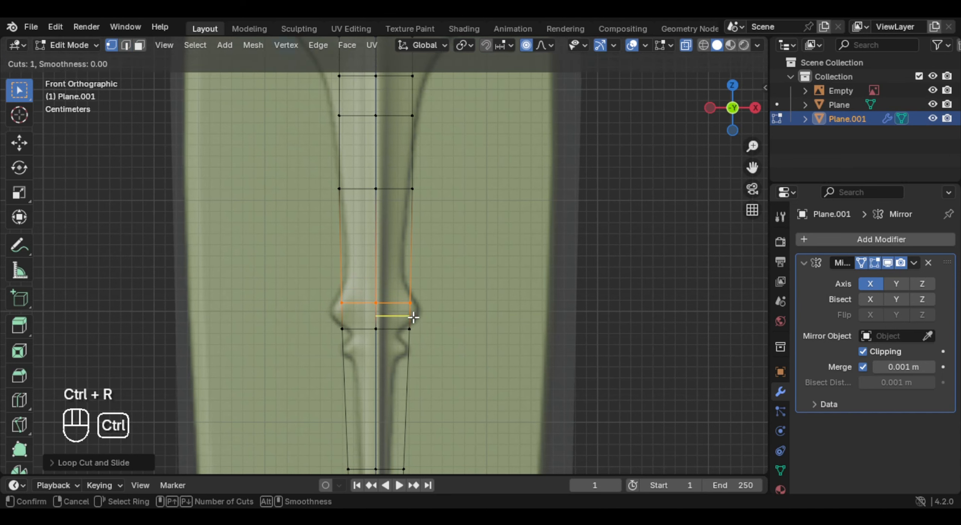
click(413, 316)
right_click(413, 317)
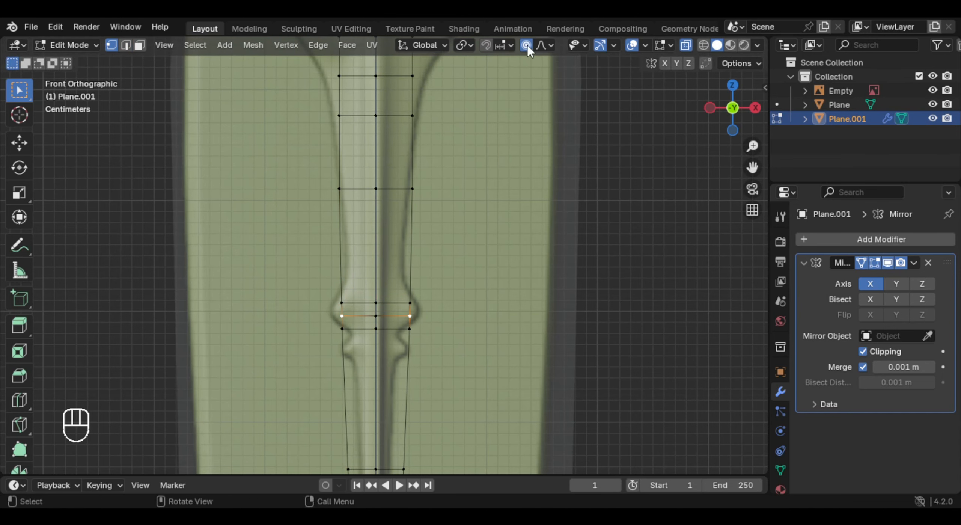
- With proportional editing off, move the middle loop's outer vertex outward along X just past the reference bulge
key(g)
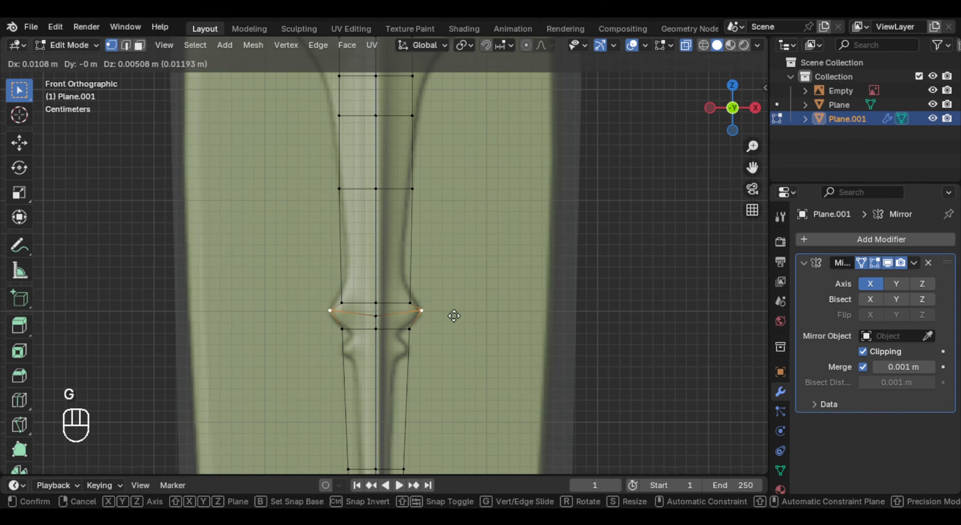
right_click(478, 314)
scroll(470, 334, up, 1)
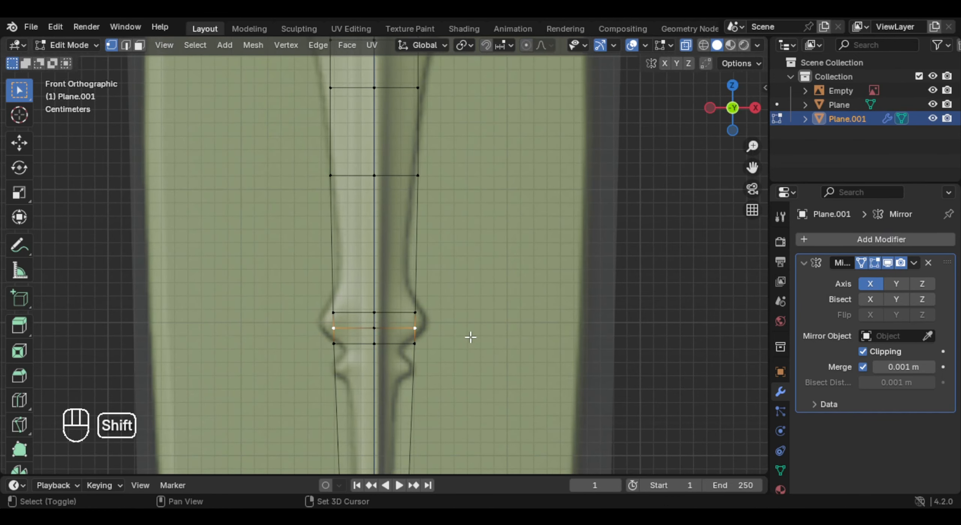
shift+middle_drag(469, 337, 469, 270)
key(g)
key(x)
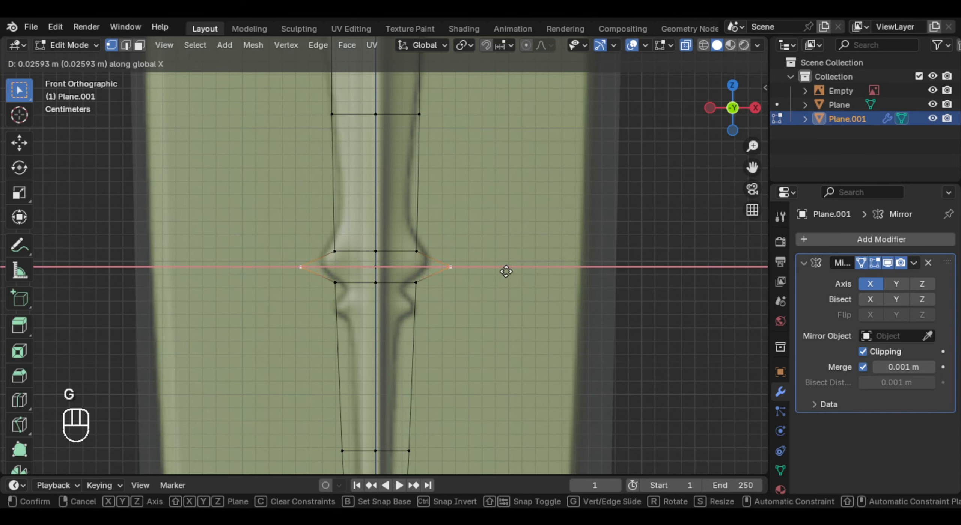
click(497, 272)
- Add a level 2 Subdivision Surface modifier to the strip and turn on its on-cage display in Edit Mode
key(Tab)
key(alt+z)
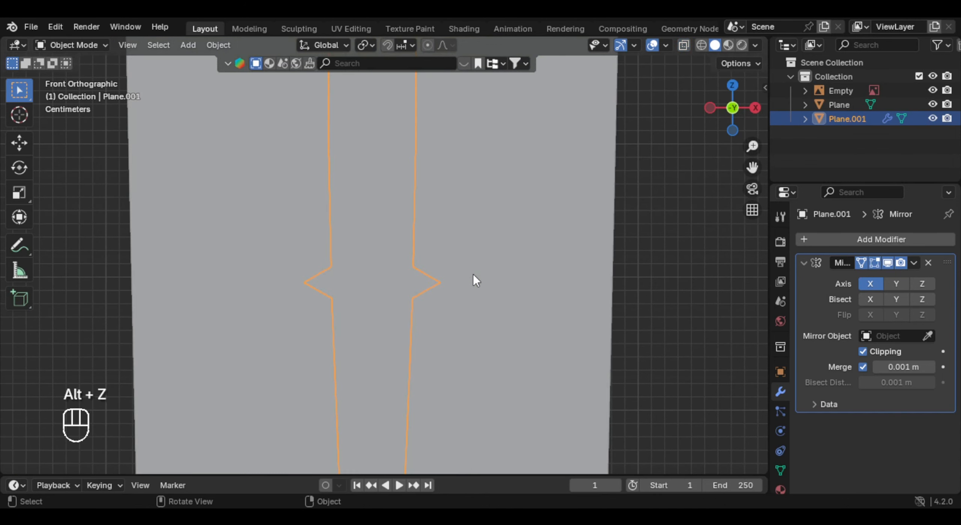
key(ctrl+2)
key(Tab)
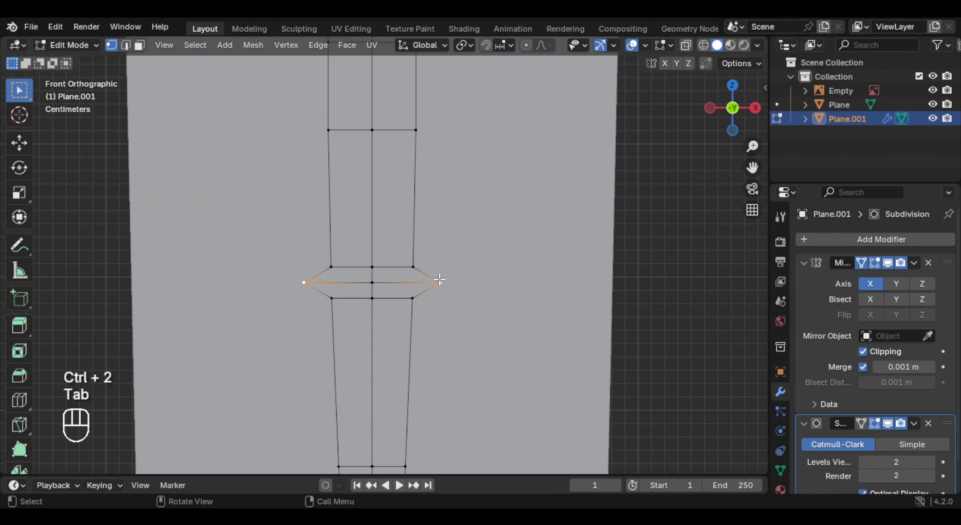
scroll(440, 281, up, 2)
key(alt+z)
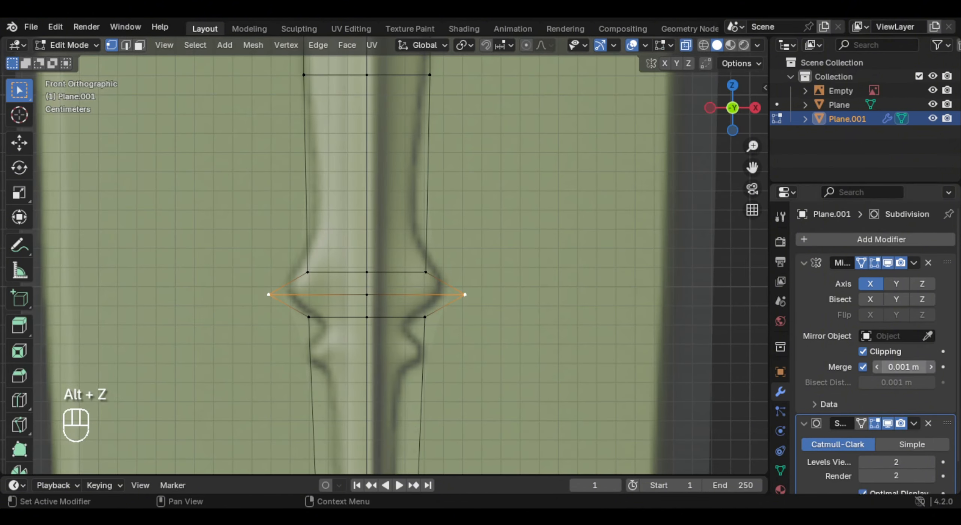
scroll(954, 370, down, 2)
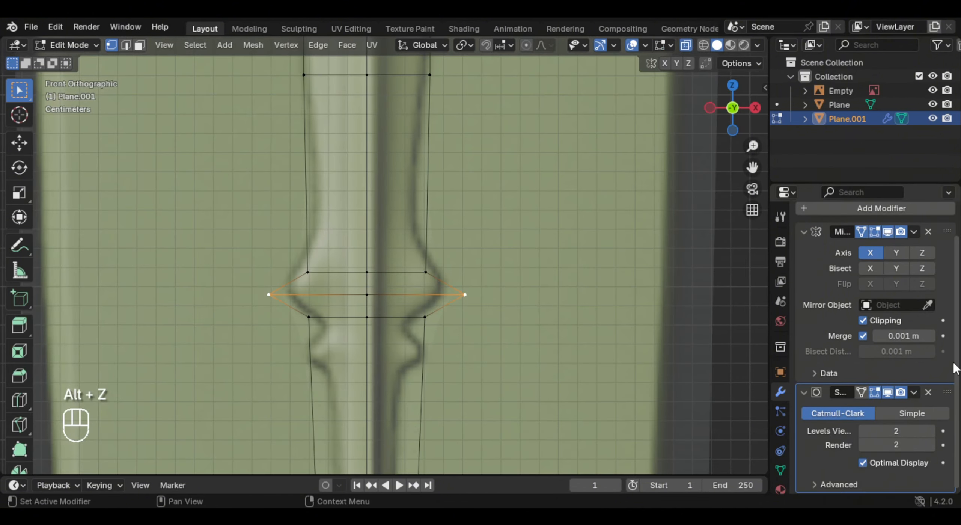
click(863, 392)
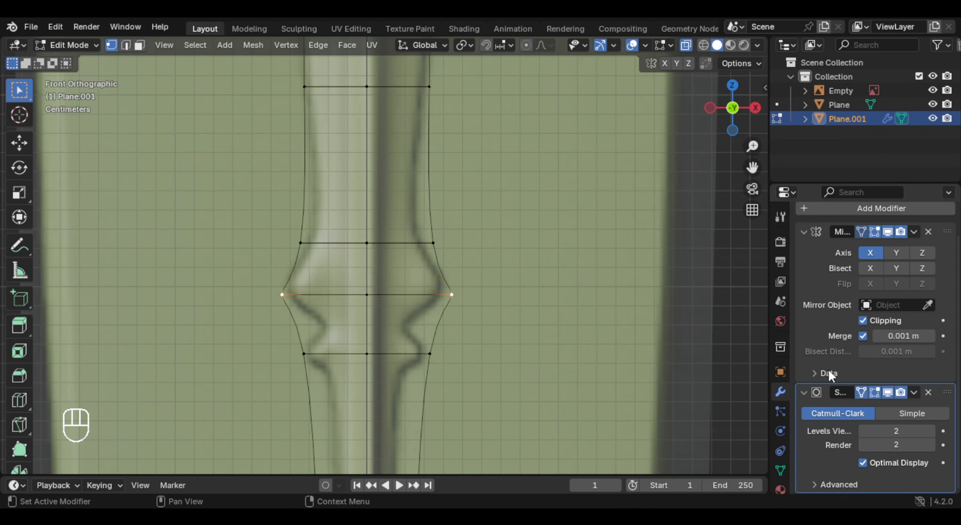
- Add one loop cut just above and one just below the bulge's pointed middle loop to tighten its curve
key(ctrl+r)
click(440, 262)
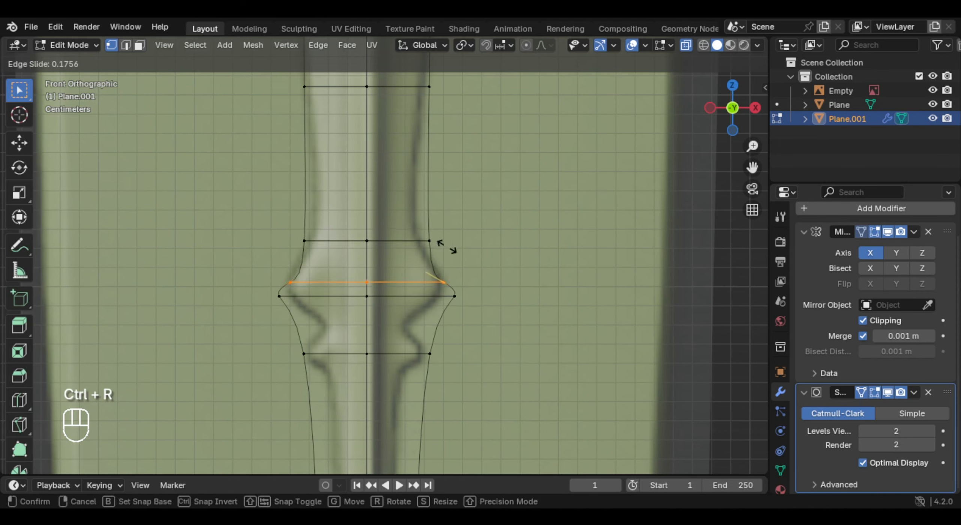
click(427, 266)
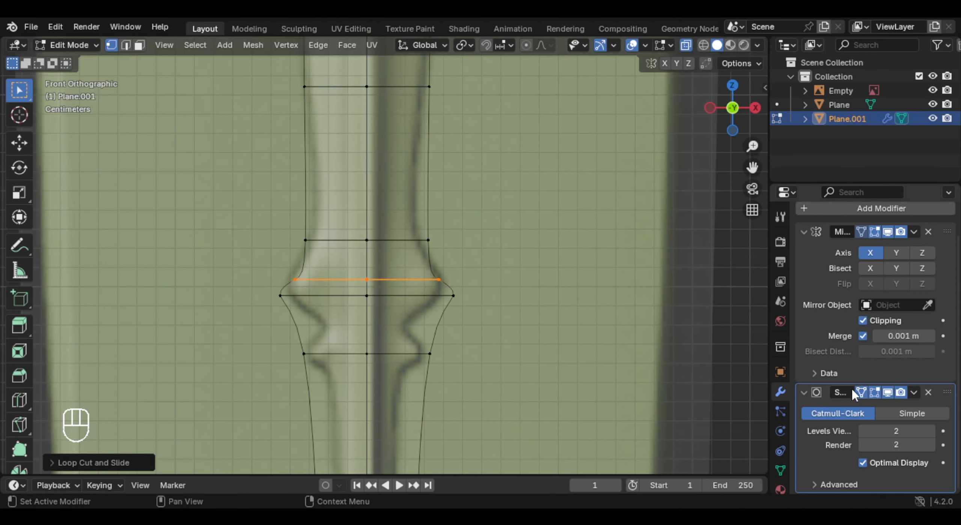
click(861, 392)
key(ctrl+r)
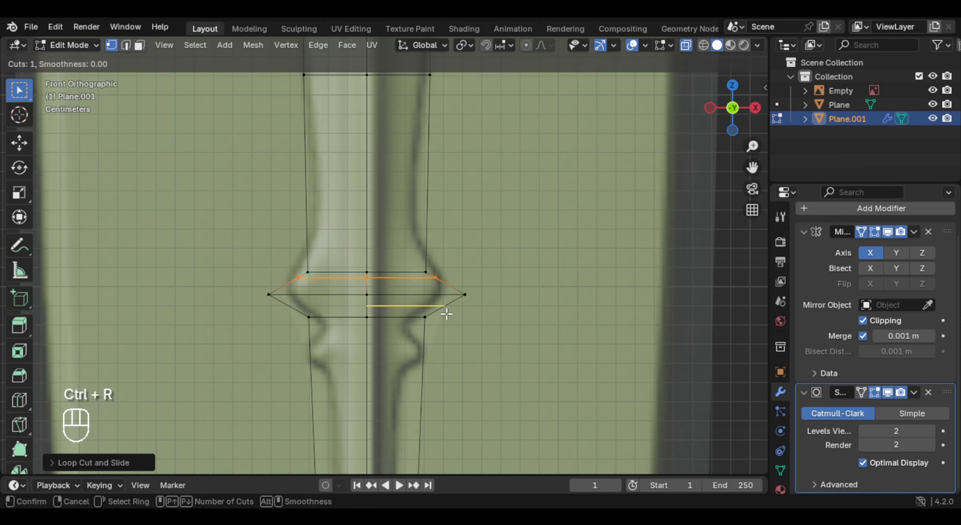
click(446, 313)
key(alt+z)
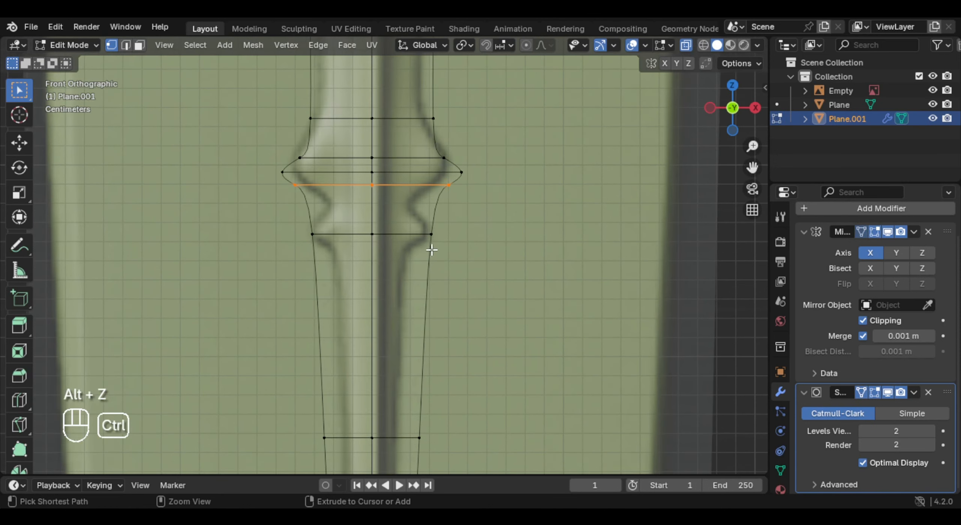
- Turn off the Subdivision modifier's on-cage display and add three loop cuts around the small knob beneath the bulge
key(ctrl+r)
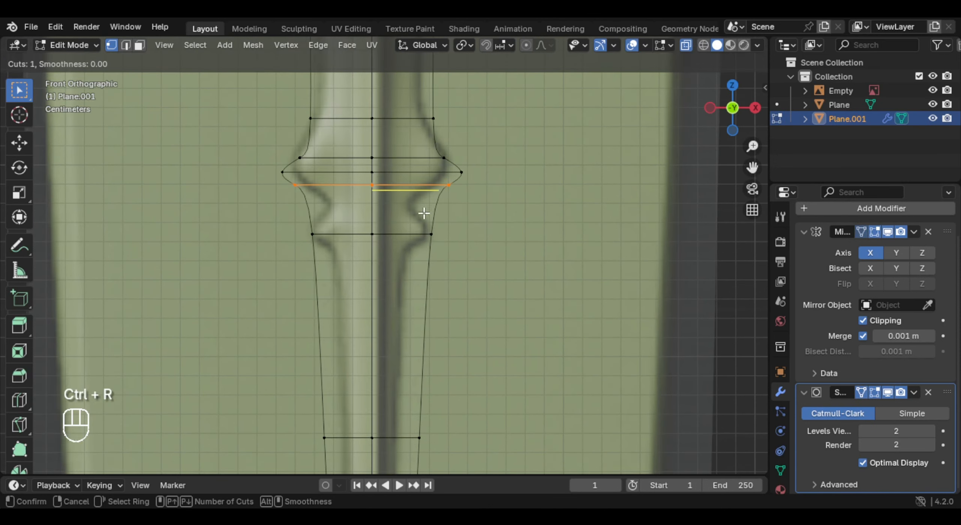
key(Escape)
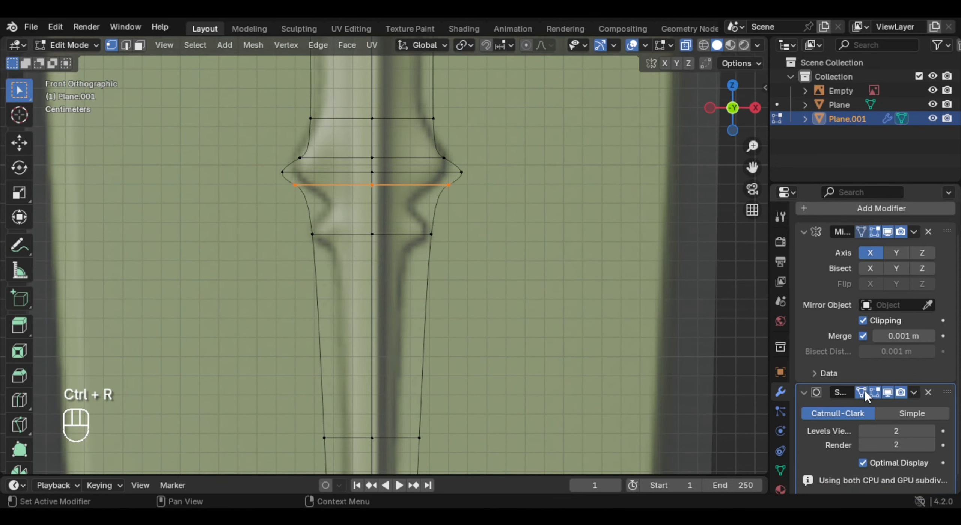
click(861, 391)
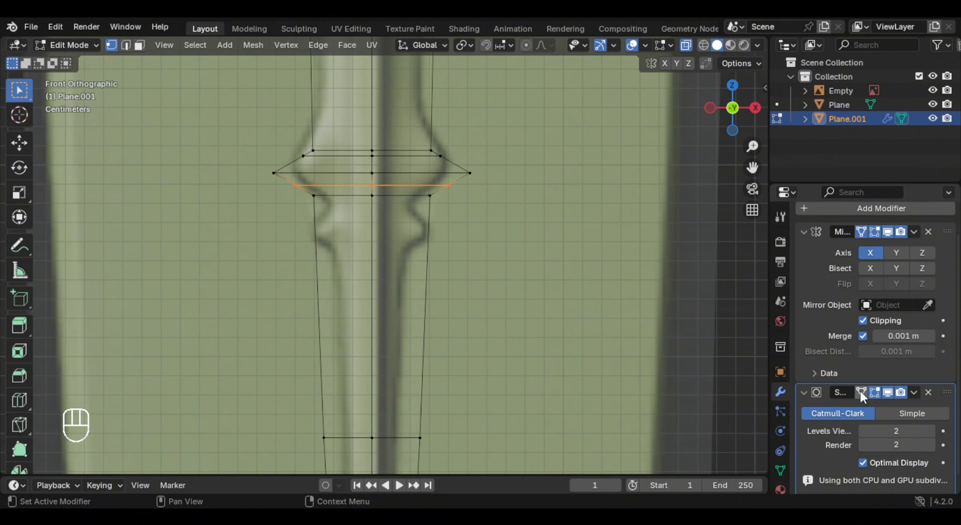
key(ctrl+r)
click(447, 221)
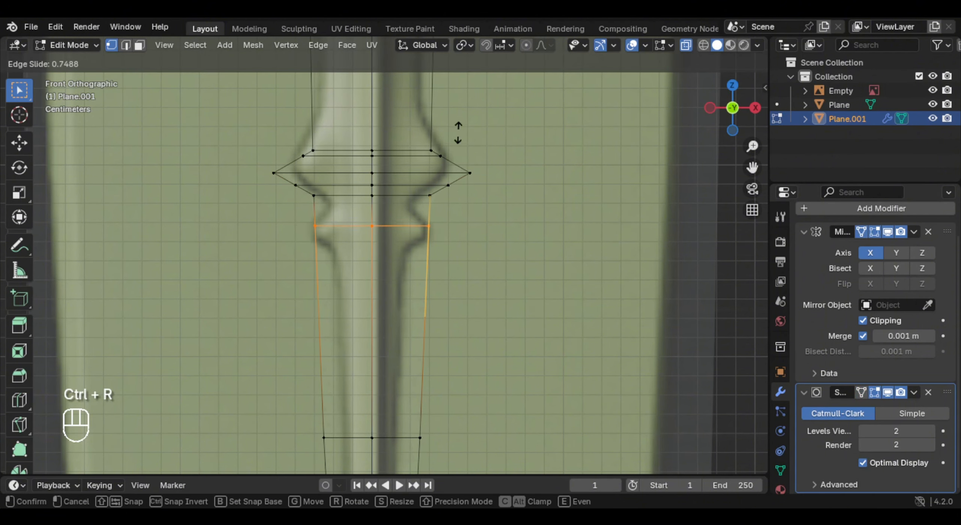
click(451, 199)
key(ctrl+r)
click(440, 220)
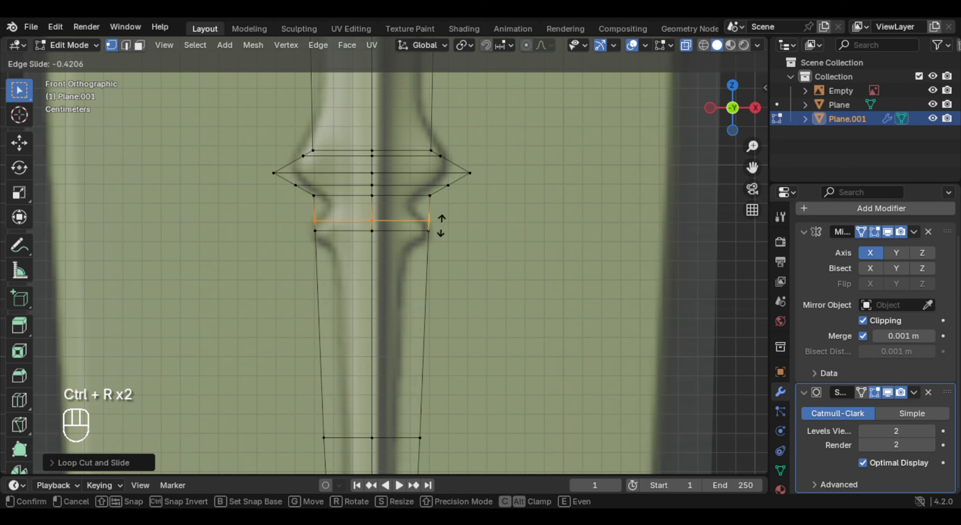
click(441, 222)
key(ctrl+r)
click(439, 268)
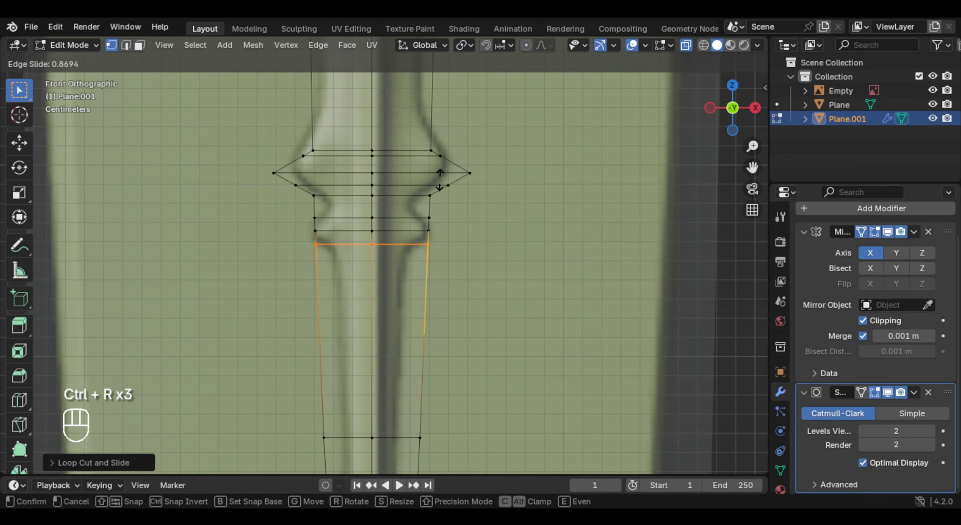
click(440, 180)
- Move the outer vertex of the small knob's middle loop outward to form a second point
alt+click(443, 230)
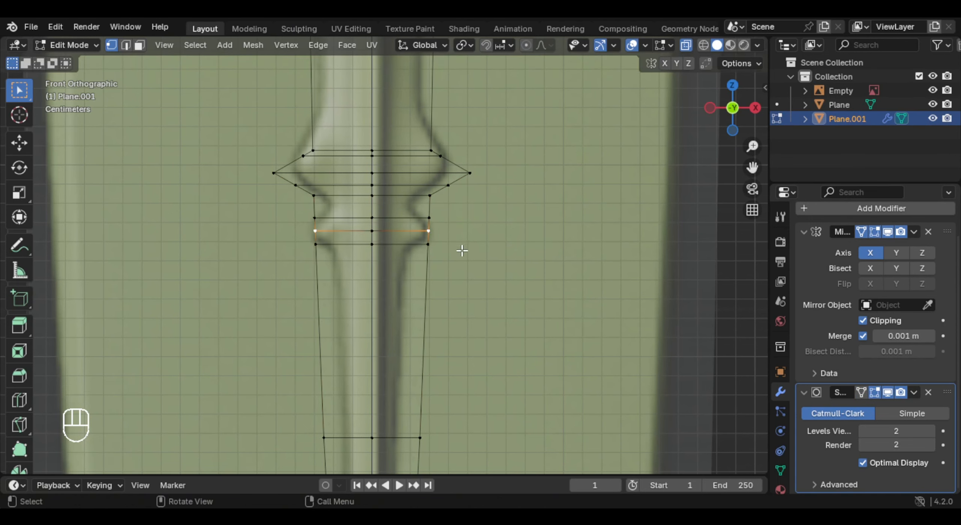
key(g)
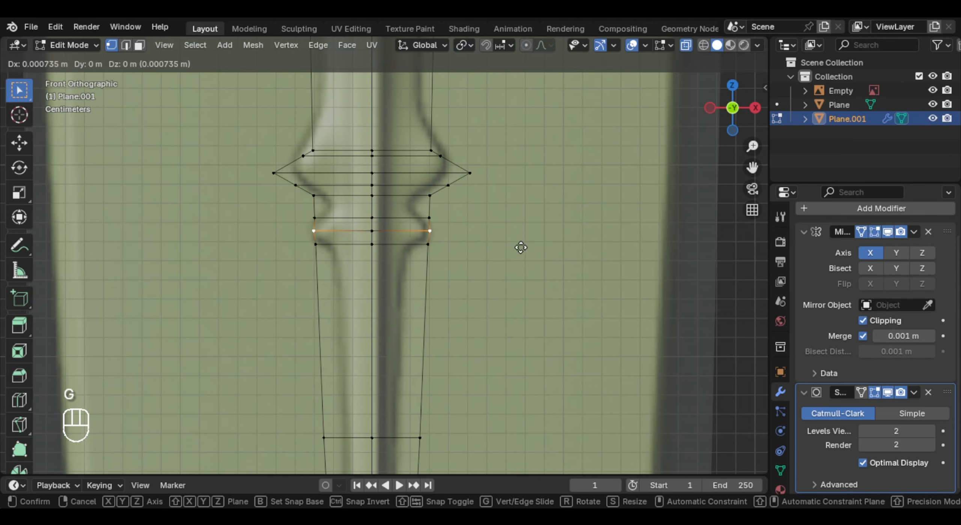
key(g)
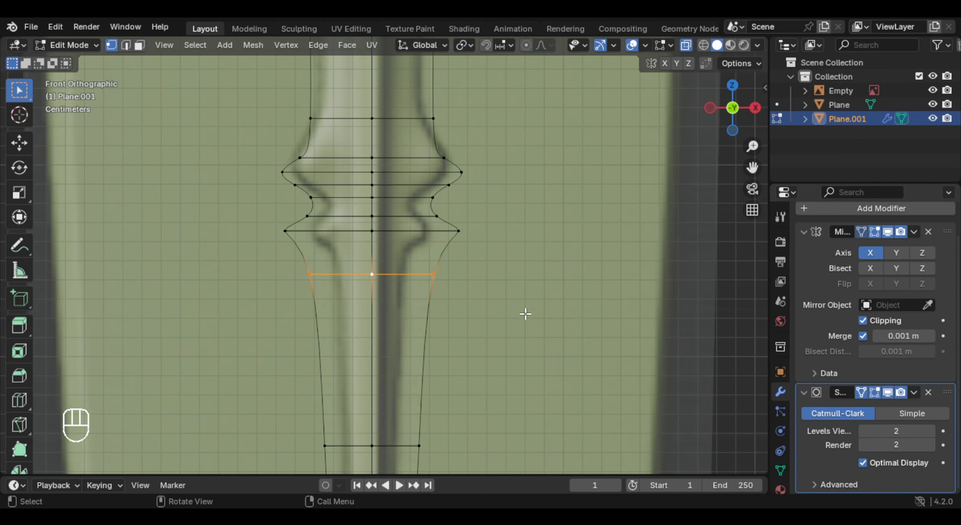
- With the subdivision cage display off, add a loop cut below the small knob and slide it up close to the knob
click(861, 393)
key(ctrl+r)
click(452, 298)
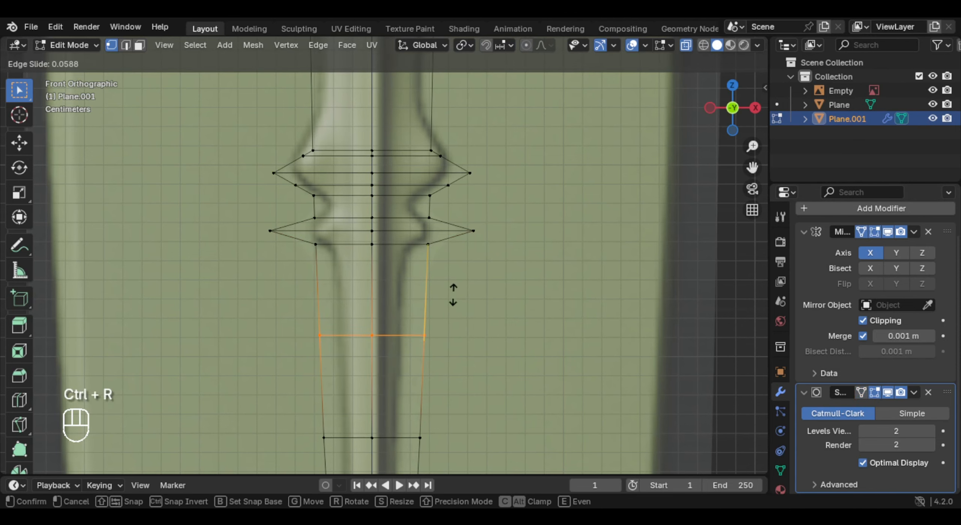
click(458, 216)
- Move the small knob's tip vertex back inward by about 0.011 m to match the reference outline
key(Tab)
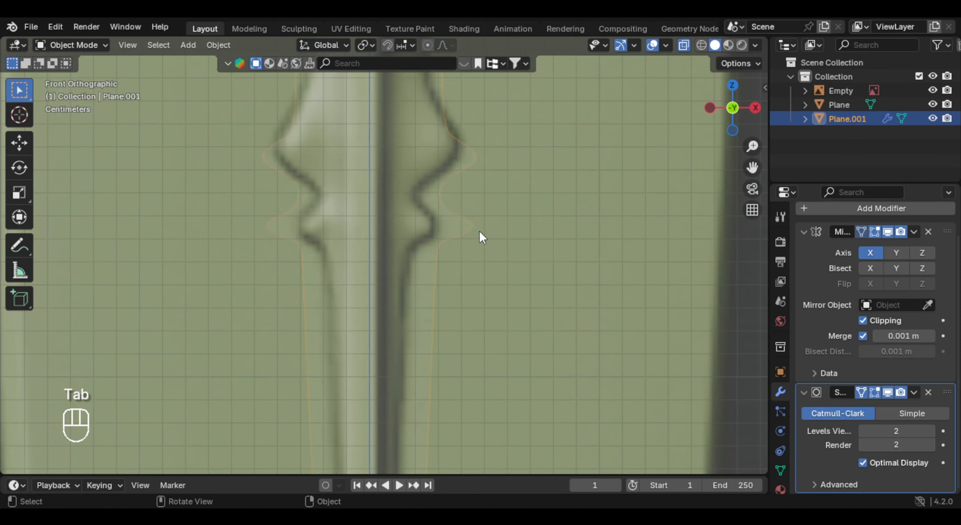
key(Tab)
alt+click(483, 225)
key(g)
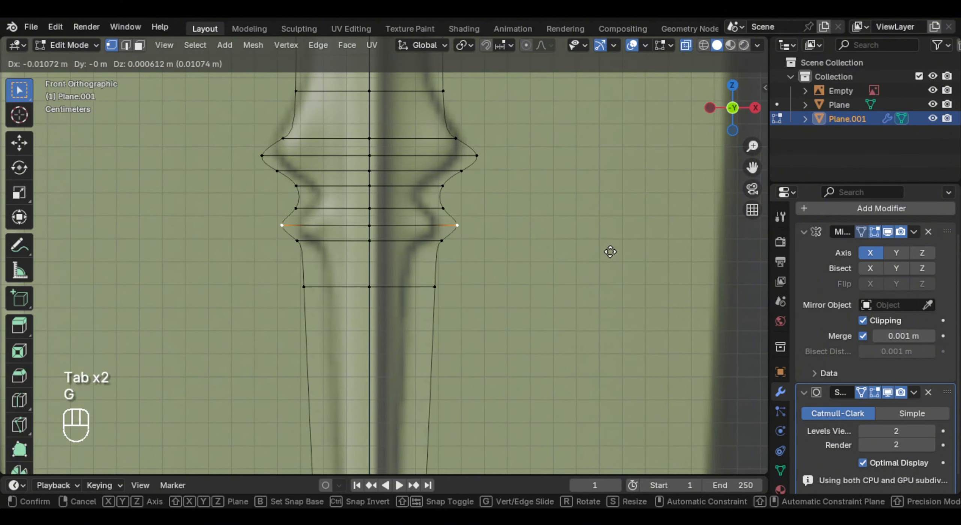
- Add a centred loop cut in the shaft section above the bulge and scale it to about 0.42 to narrow the waist
key(ctrl+r)
click(444, 316)
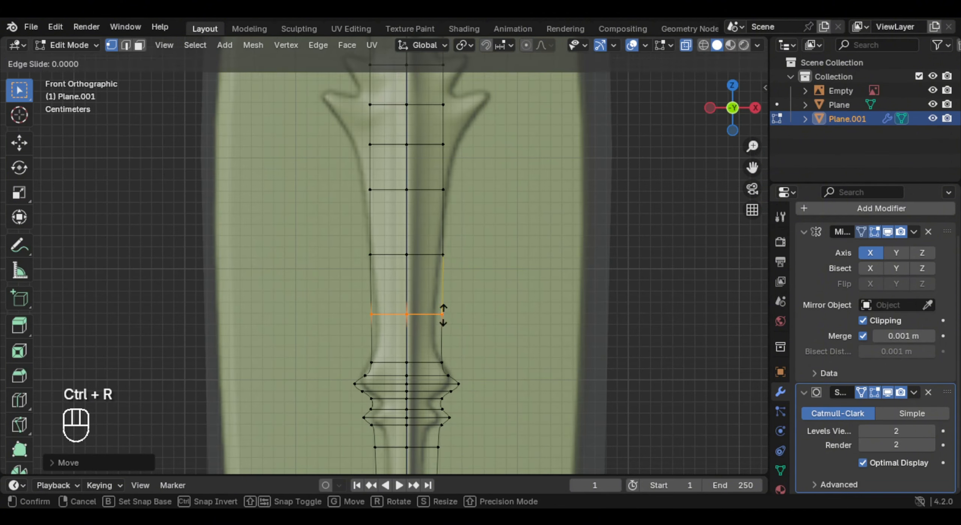
click(444, 316)
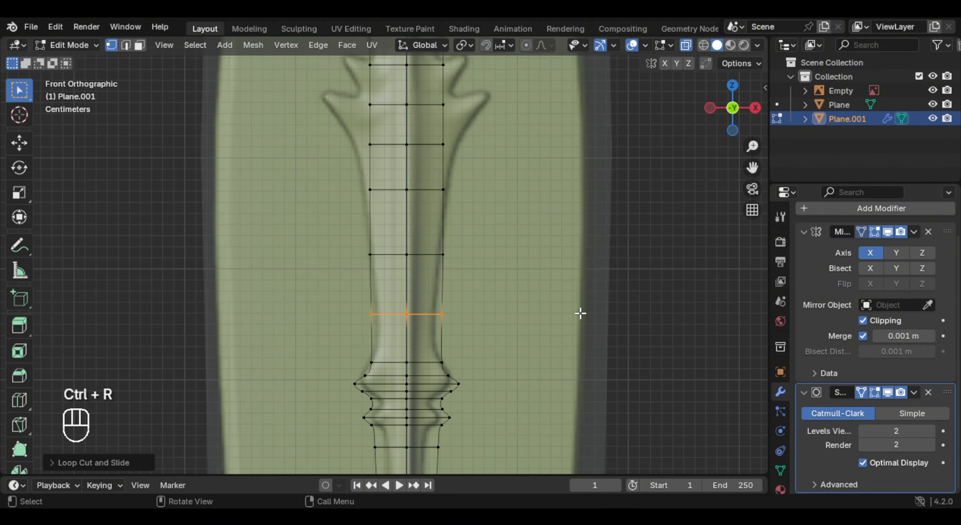
key(s)
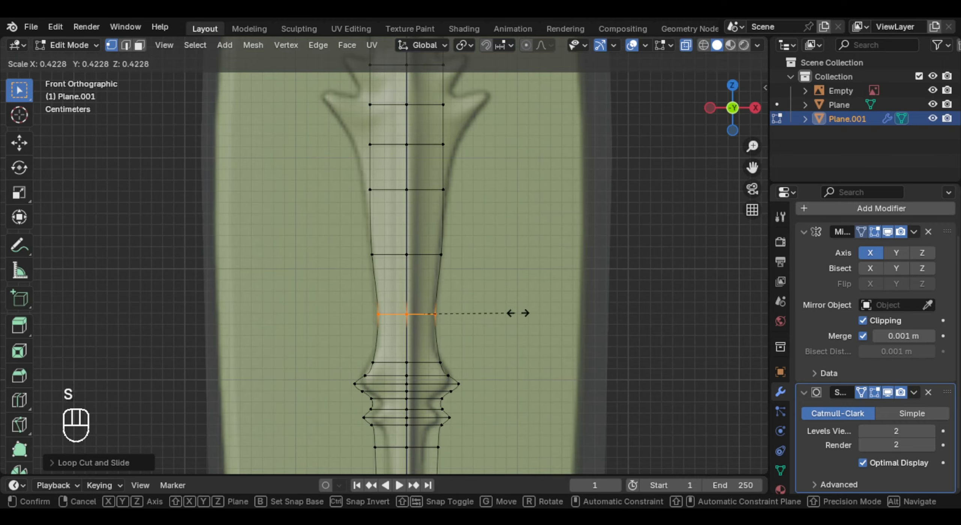
click(518, 312)
scroll(541, 268, up, 3)
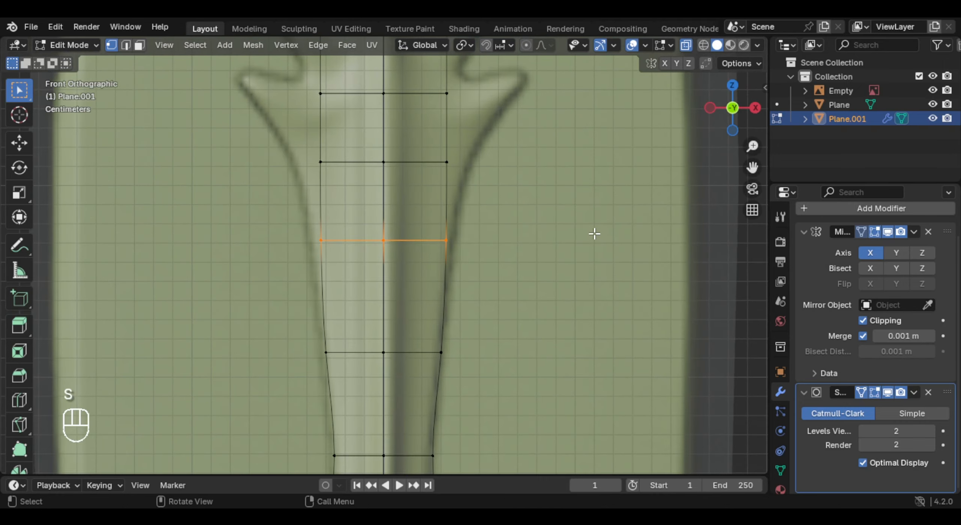
- Widen the horizontal edge rows of the upper shaft along X towards the reference outline
key(s)
middle_click(597, 231)
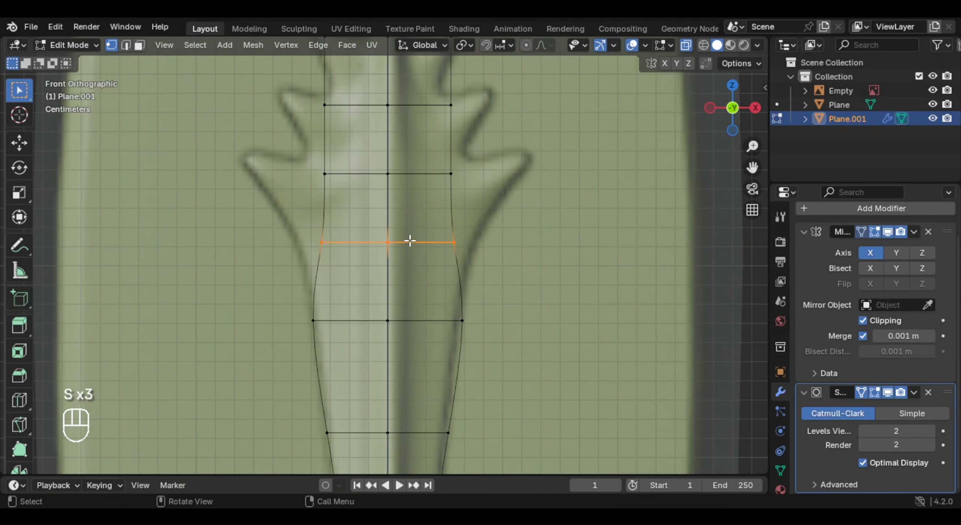
key(s)
middle_click(561, 238)
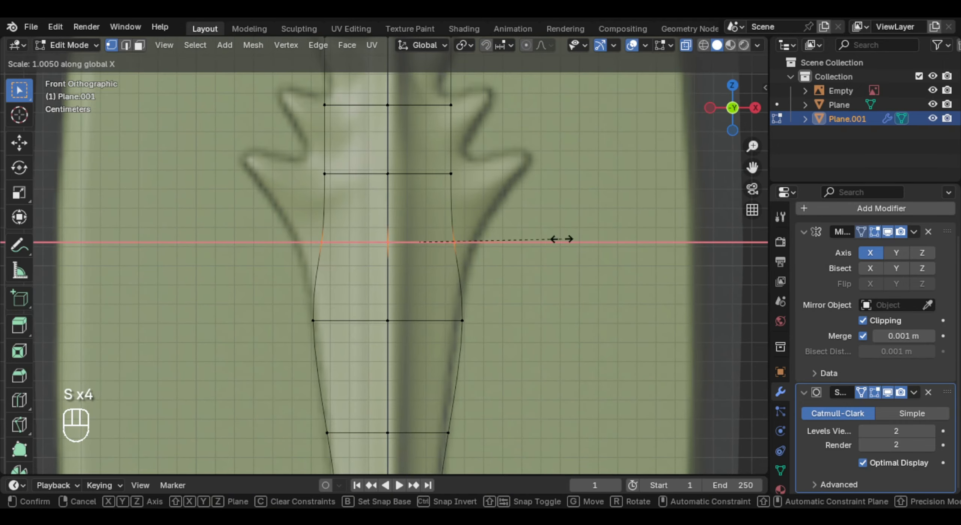
click(679, 242)
- Scale the row at the lowest barb wider along X so it reaches towards the barb
shift+middle_drag(503, 177, 511, 226)
drag(264, 169, 564, 261)
key(s)
middle_click(570, 252)
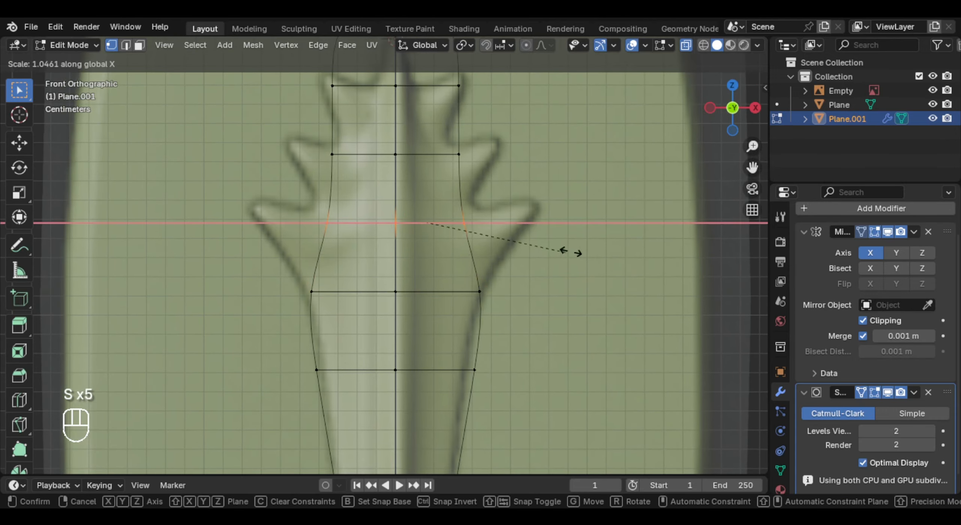
click(41, 240)
- Scale the row at the middle barb slightly narrower along X
scroll(313, 211, down, 1)
shift+middle_drag(313, 211, 337, 273)
drag(301, 190, 543, 266)
key(s)
middle_click(541, 266)
click(506, 264)
- Scale the ornament's topmost edge row much narrower along X to form a tapered tip
drag(319, 92, 549, 150)
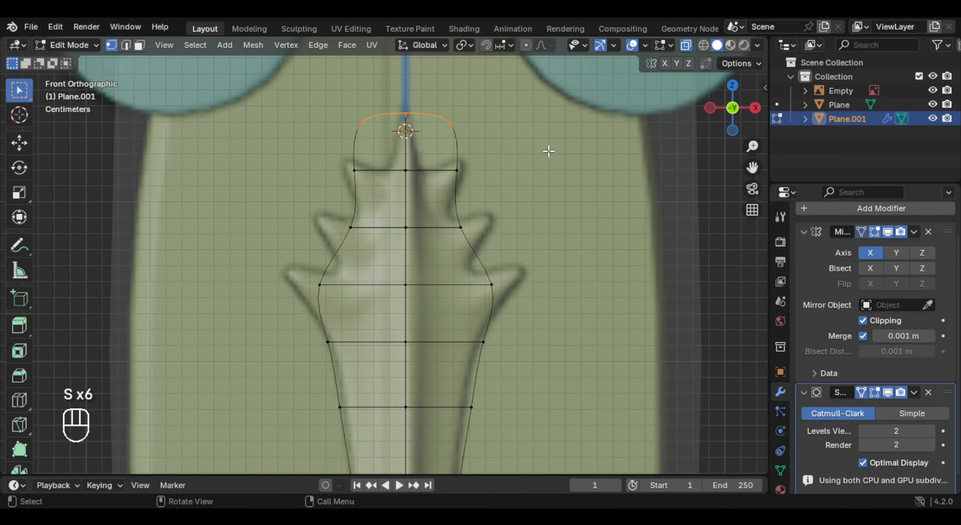
key(s)
middle_click(549, 151)
click(420, 106)
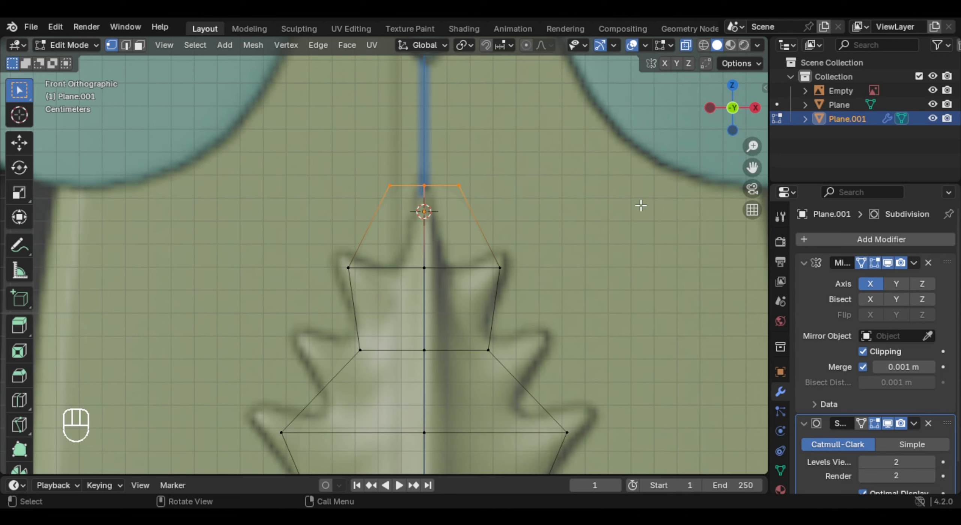
key(s)
right_click(693, 206)
key(s)
middle_click(687, 205)
click(464, 188)
- Add a loop cut just below the ornament's top edge and scale it narrower to match the tip
key(ctrl+r)
click(466, 206)
click(460, 185)
click(861, 422)
key(s)
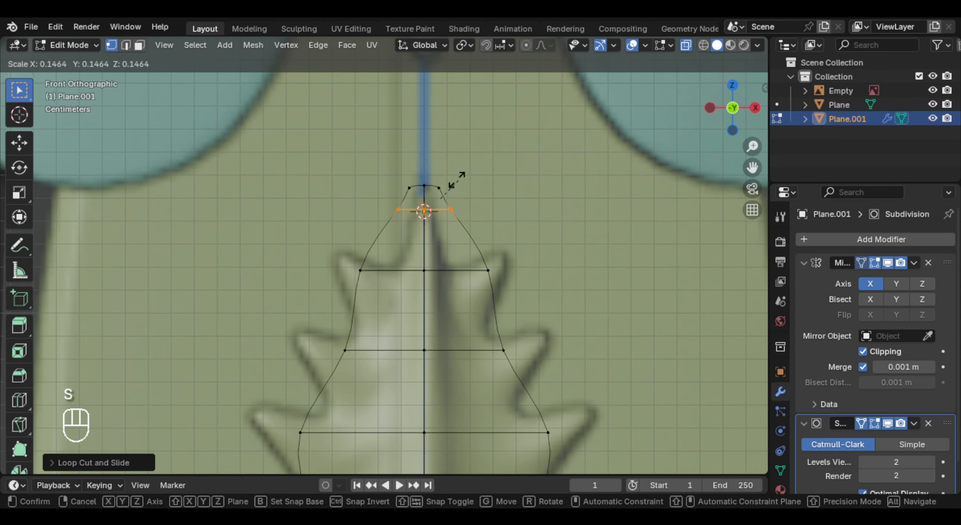
click(450, 190)
key(s)
middle_click(631, 203)
click(615, 204)
click(537, 249)
- Scale the row at the top barb narrower along X to match the shaft between the barbs
scroll(536, 251, down, 2)
shift+middle_drag(536, 251, 536, 205)
drag(485, 287, 471, 210)
key(s)
key(s)
middle_click(616, 226)
click(465, 218)
- With the subdivision cage display off, undo the last action and add loop cuts just above and below the top barb's row
scroll(486, 214, up, 3)
click(861, 423)
key(ctrl+z)
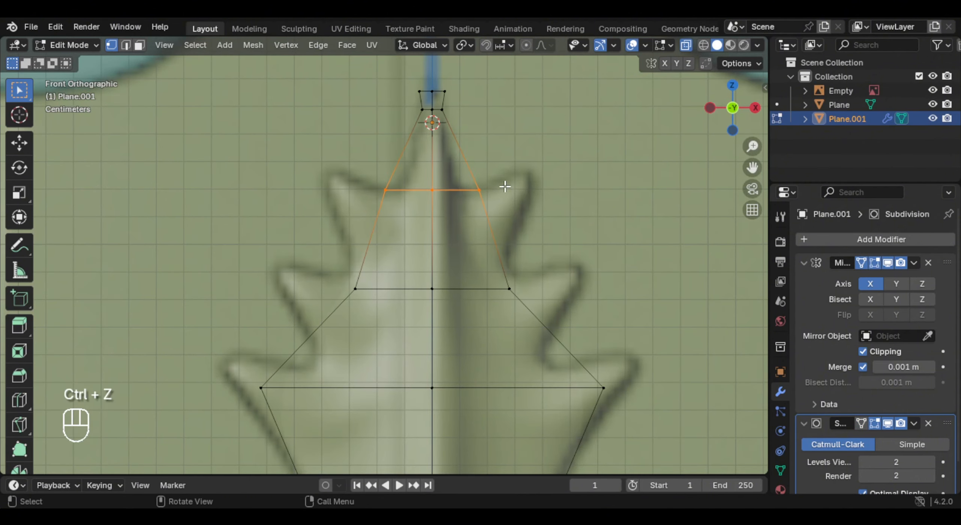
key(ctrl+r)
click(461, 155)
click(472, 172)
key(ctrl+r)
click(499, 230)
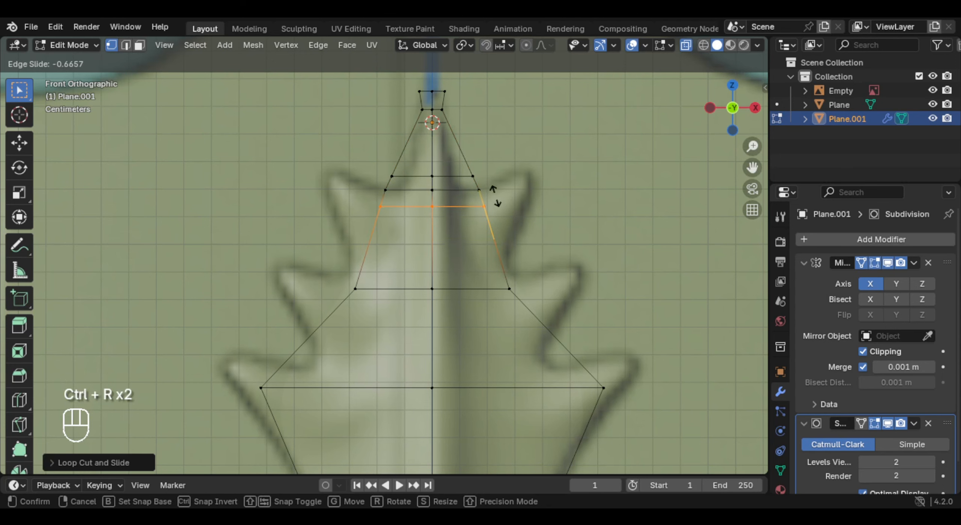
click(495, 196)
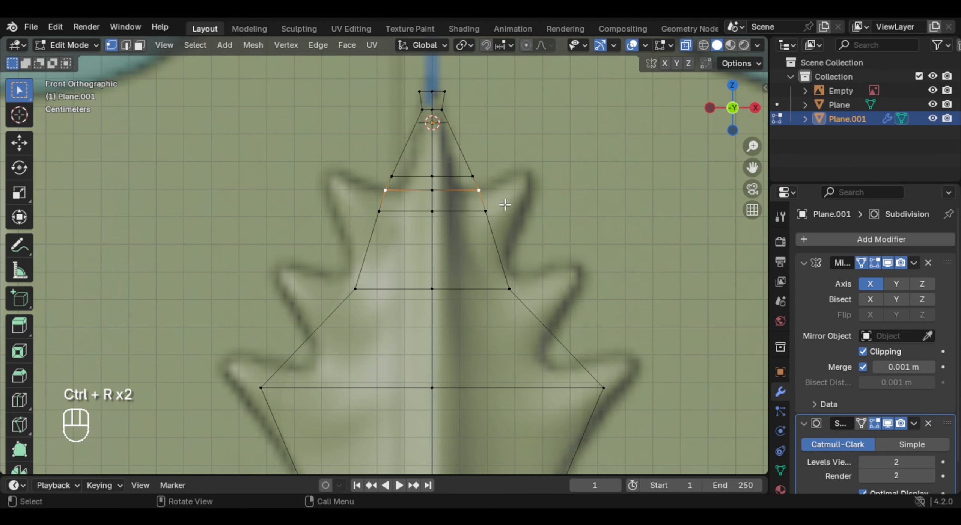
- Move the outer vertex of the top barb's middle row outward to form its point, and turn the subdivision cage display on
key(g)
click(547, 187)
click(861, 423)
- Adjust the outer vertex of the loop above the top barb and move the tip's corner vertex inward
click(481, 163)
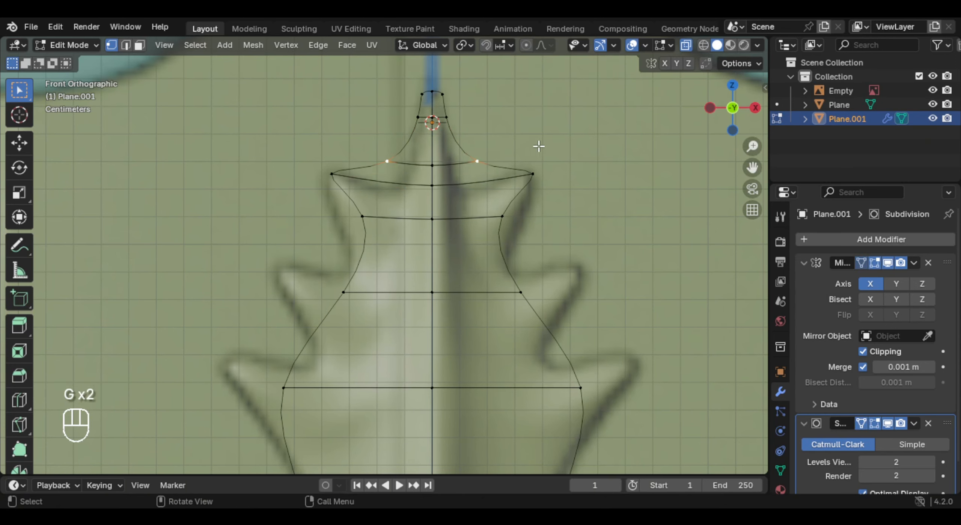
key(g)
click(525, 162)
click(442, 94)
key(g)
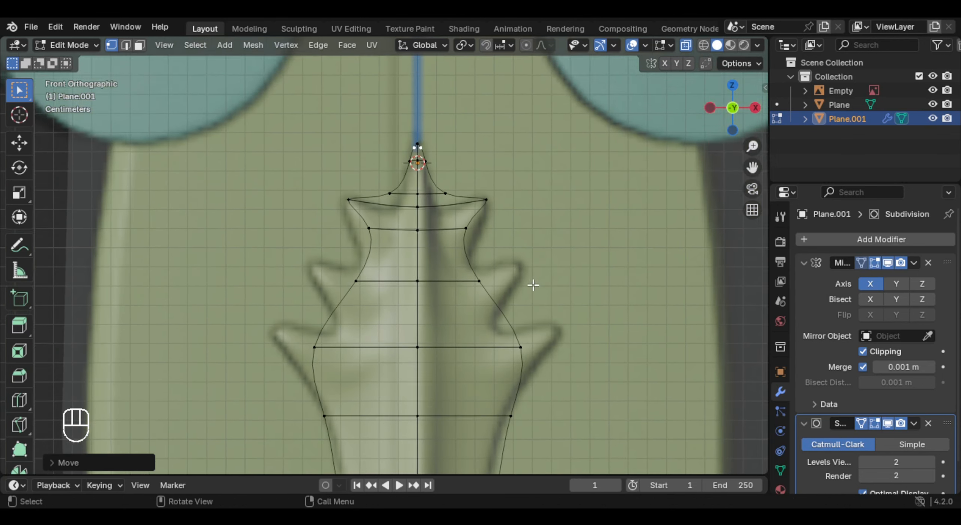
- With the subdivision cage display off, add loop cuts just below and just above the middle barb's row
key(ctrl+r)
click(505, 268)
click(507, 263)
click(863, 423)
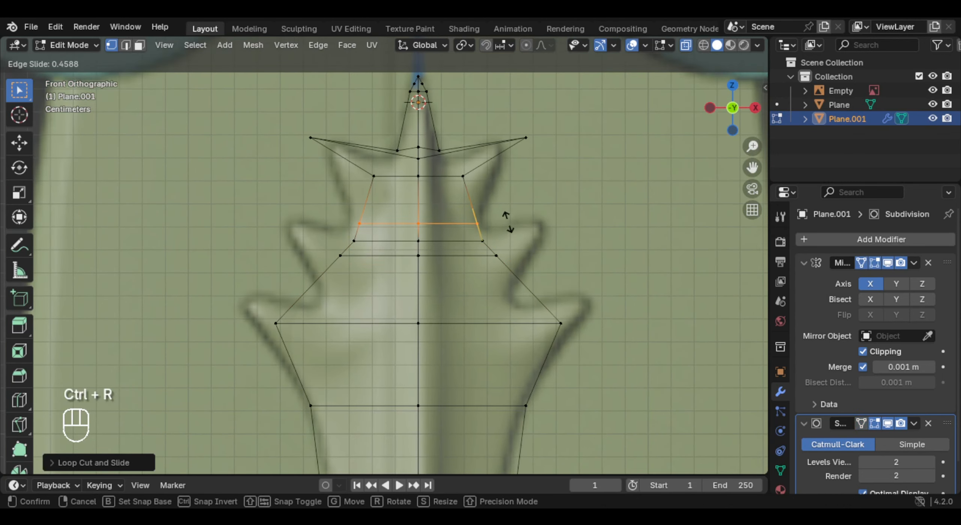
- Move the outer vertex of the middle barb's row outward to its point and fit the neighbouring loops' vertices to the outline
key(g)
key(g)
key(g)
click(501, 258)
- Add loop cuts above and below the lowest barb's row and move their outer vertices onto the reference outline
key(ctrl+r)
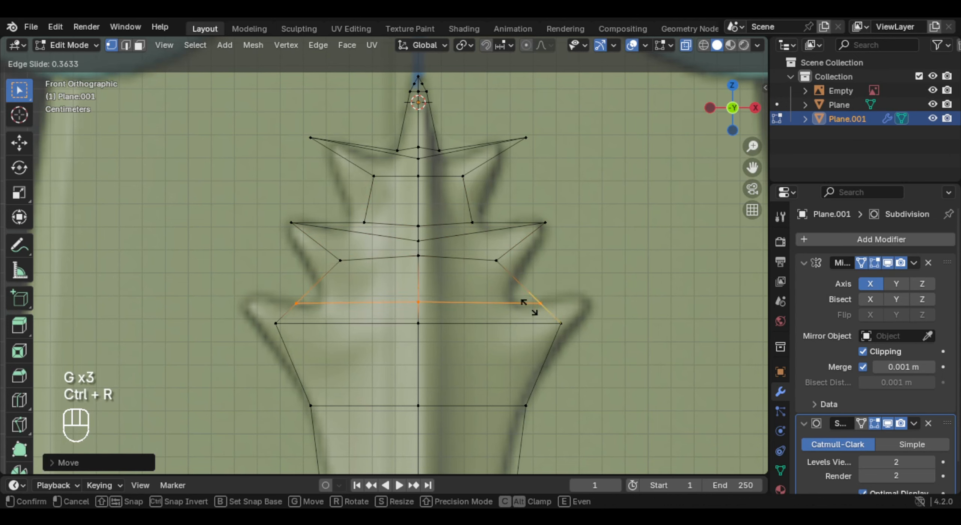
key(ctrl+r)
click(538, 294)
key(g)
click(514, 298)
click(557, 346)
key(g)
click(556, 371)
- Move the outer vertex of the lowest barb's row outward and up about 0.015 m to form its point
click(580, 318)
key(g)
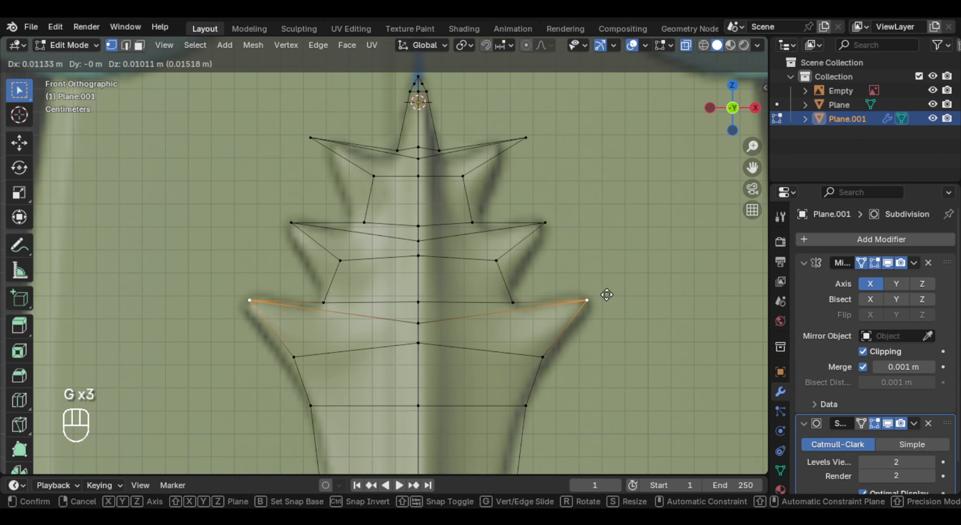
click(606, 294)
- With X-ray off and the subdivision cage display on, move the lowest barb's tip vertex outward and up by about 0.011 m
click(519, 285)
key(g)
key(alt+z)
click(862, 423)
click(622, 306)
key(g)
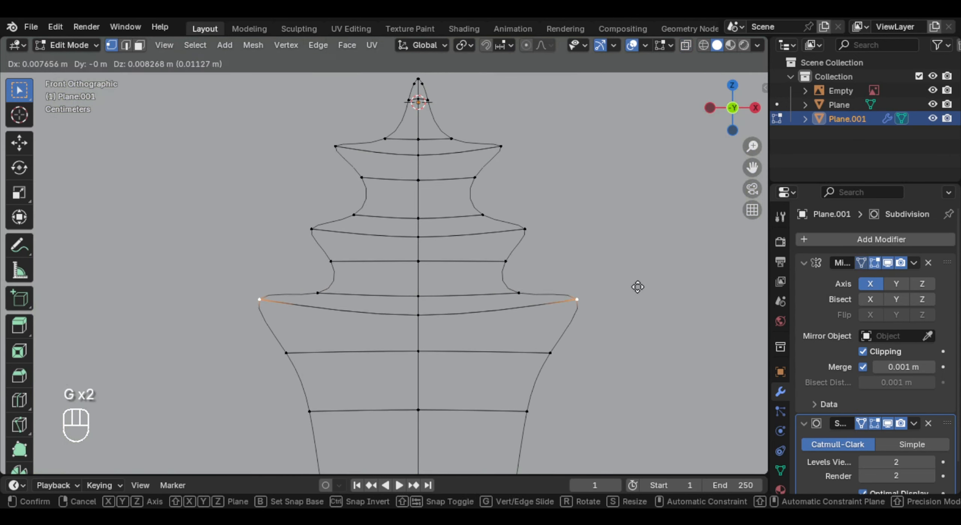
- Reposition the outer vertices just above and just below the lowest barb to smooth its outline
click(513, 281)
key(g)
click(523, 259)
key(g)
click(547, 340)
key(g)
click(525, 339)
- Move the outer vertices along the shaft between the lowest barb and the central bulge to even out its taper
scroll(507, 339, down, 8)
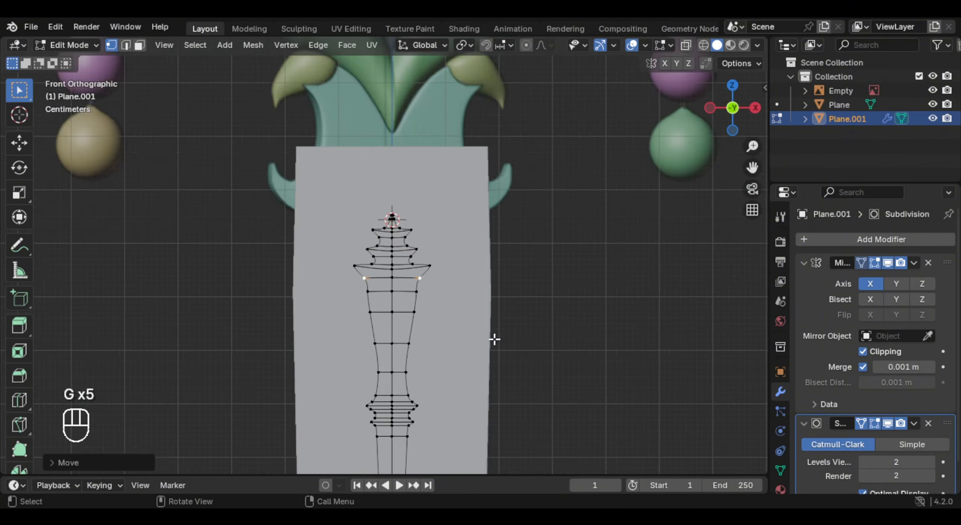
shift+middle_drag(493, 339, 489, 270)
scroll(484, 259, up, 2)
click(467, 215)
key(g)
click(442, 237)
click(430, 290)
key(g)
click(427, 288)
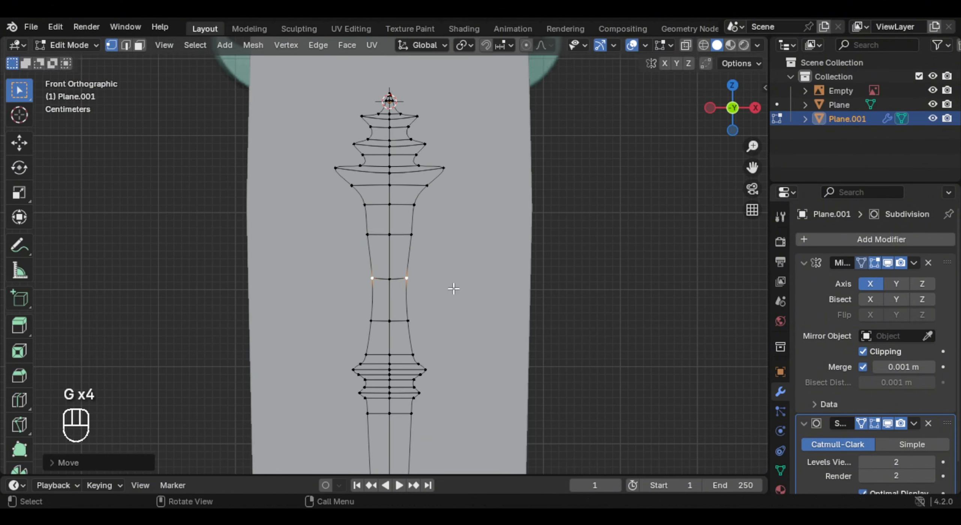
key(g)
click(441, 229)
- Examine the ornament's overall outline in Object Mode and Edit Mode
key(Tab)
scroll(443, 240, down, 4)
key(Tab)
key(alt+z)
shift+middle_drag(466, 371, 489, 215)
key(Tab)
key(Tab)
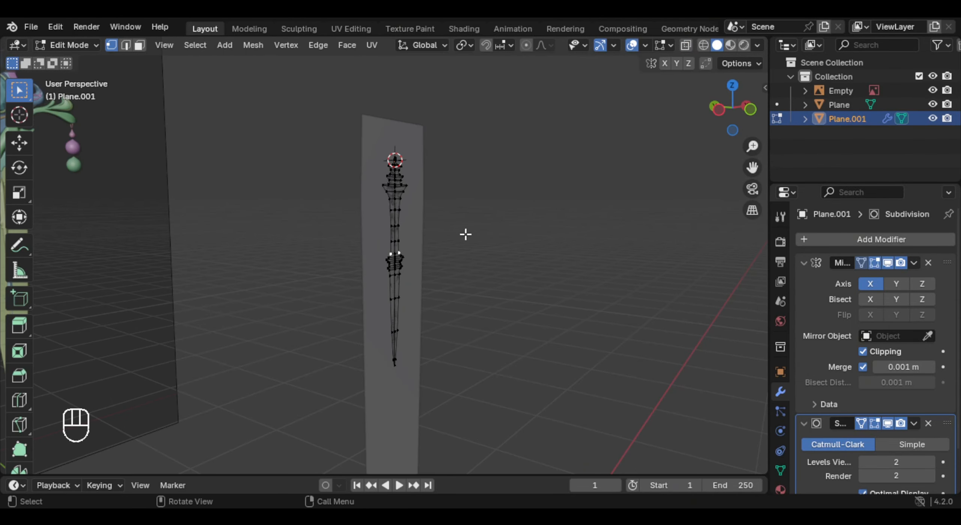
- Extrude the entire ornament mesh about 0.03 m along its normal to give it thickness
key(a)
scroll(446, 231, up, 1)
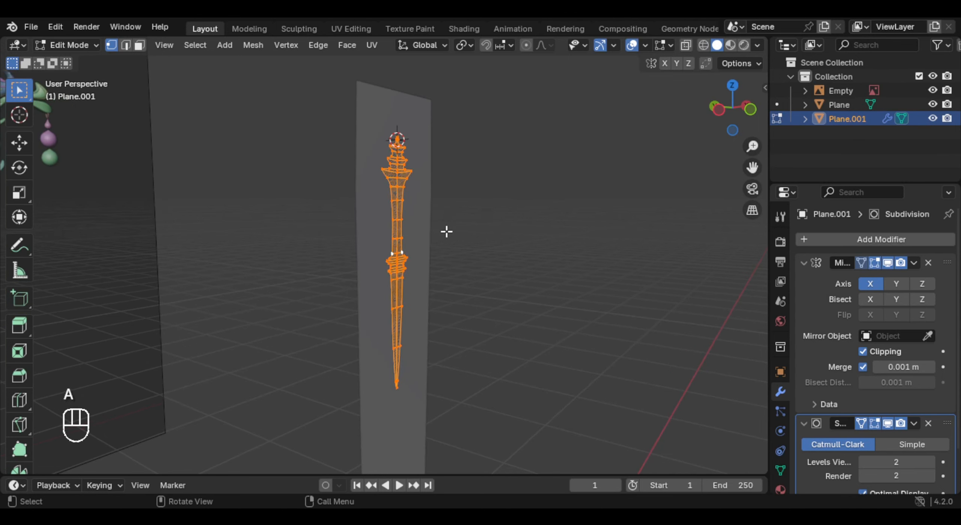
key(e)
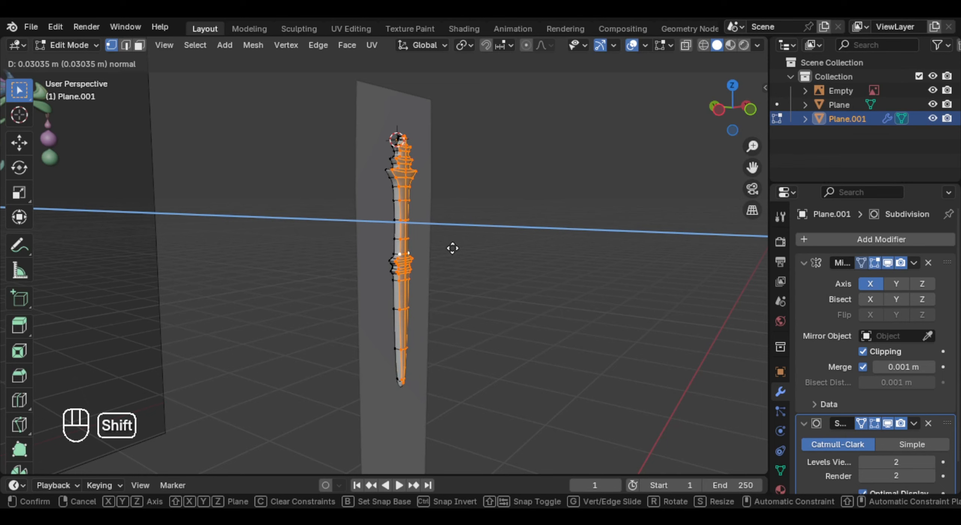
click(444, 248)
- Add a loop cut around the ornament's extruded side walls
scroll(422, 199, up, 4)
key(ctrl+r)
middle_drag(423, 200, 463, 208)
click(450, 258)
- Return to Object Mode and apply the ornament's Mirror modifier
key(Tab)
scroll(414, 262, down, 7)
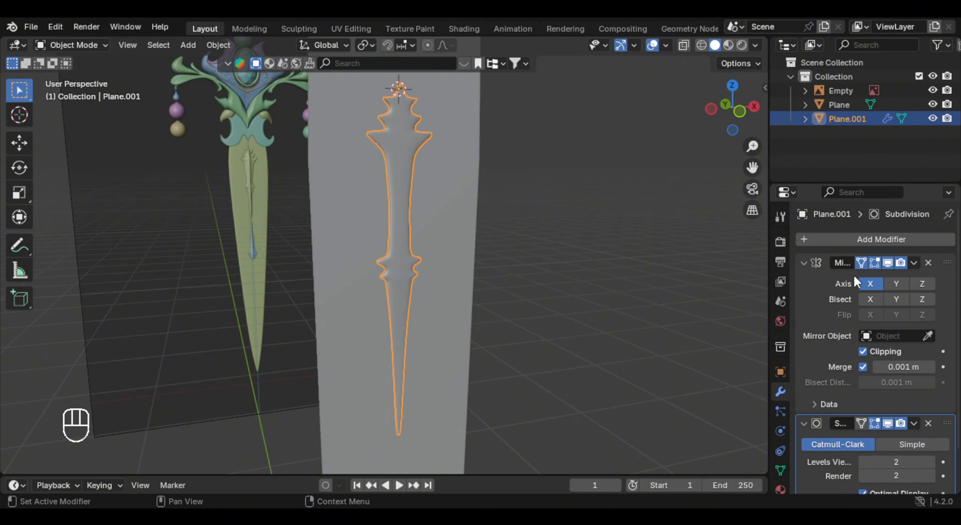
key(ctrl+a)
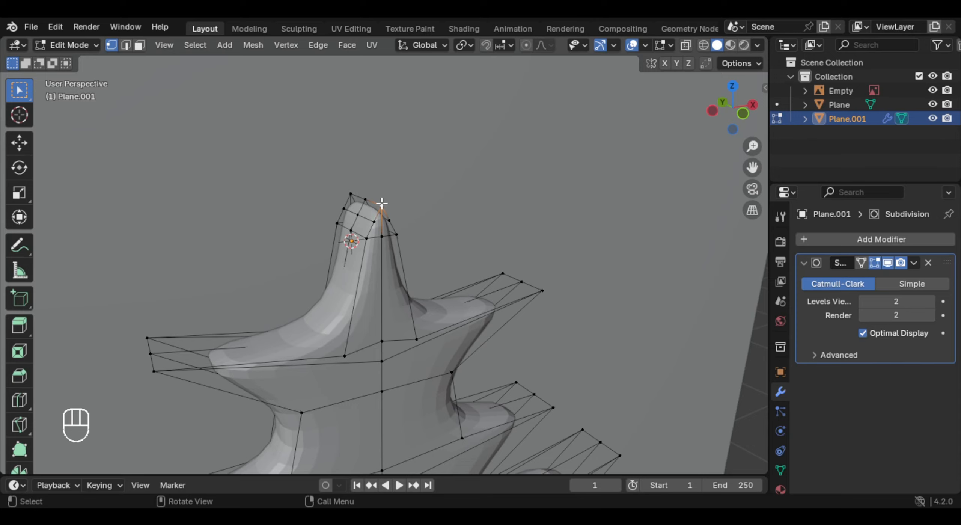
- Select the path of vertices along the ornament's front centre line, from the top tip to the bottom tip
scroll(383, 210, down, 7)
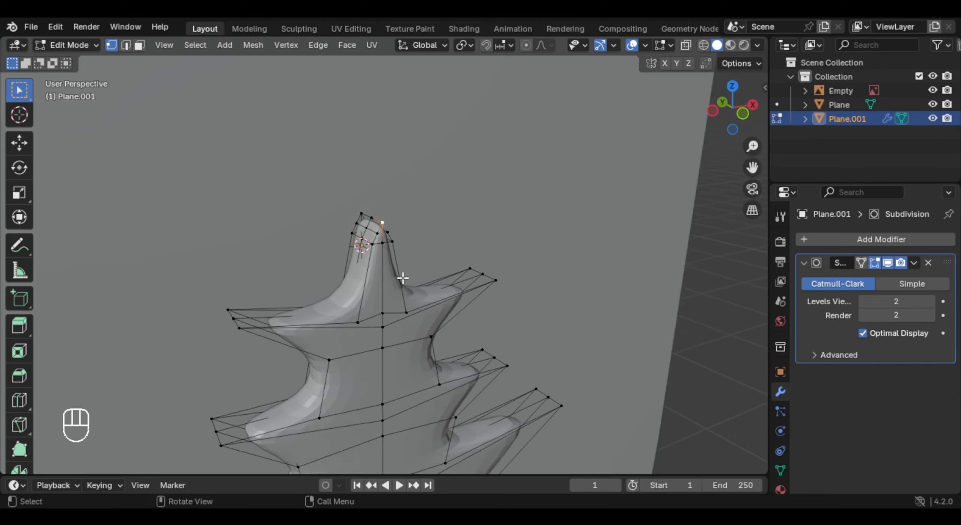
shift+middle_drag(427, 399, 401, 180)
shift+middle_drag(386, 369, 377, 173)
middle_drag(341, 319, 341, 273)
shift+middle_drag(356, 398, 360, 175)
scroll(394, 253, up, 6)
shift+middle_drag(357, 270, 404, 332)
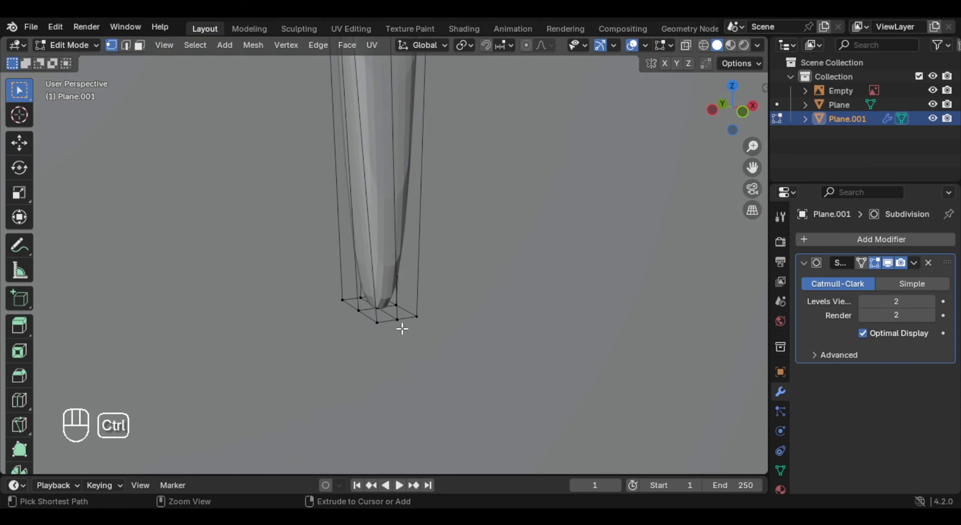
ctrl+shift+click(400, 319)
- Switch to edge selection and bevel the front centre-line edges slightly with the Offset width type
scroll(401, 319, down, 4)
middle_drag(401, 320, 371, 343)
scroll(388, 236, down, 3)
scroll(371, 344, down, 4)
shift+middle_drag(370, 259, 384, 285)
scroll(384, 286, up, 3)
click(128, 46)
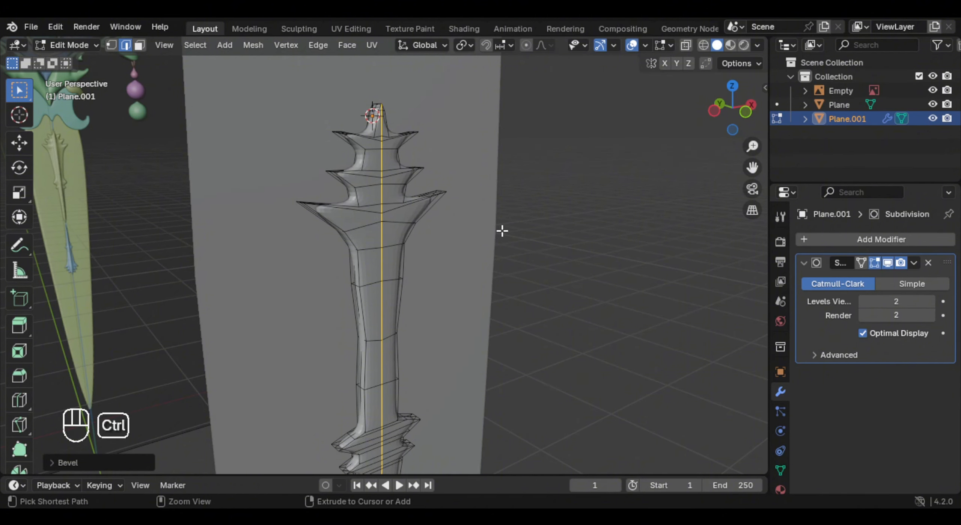
key(ctrl+b)
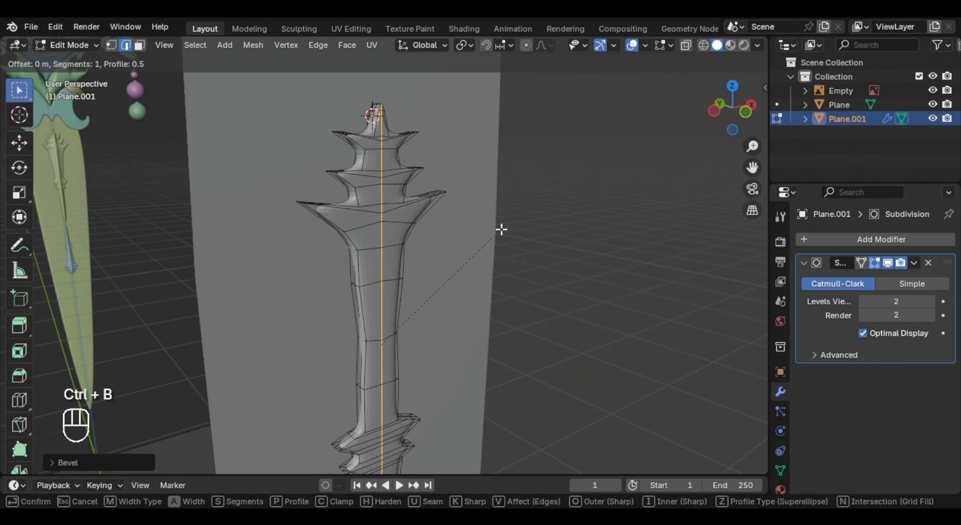
key(shift)
click(530, 214)
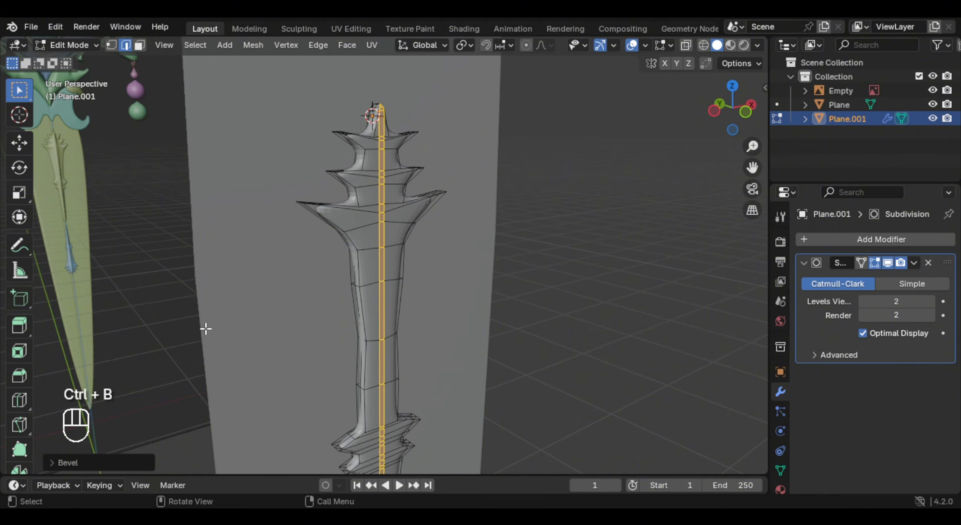
- Set the bevel's width type to Percent and bevel the centre-line edges at about 10.255% with one segment
click(82, 462)
click(208, 226)
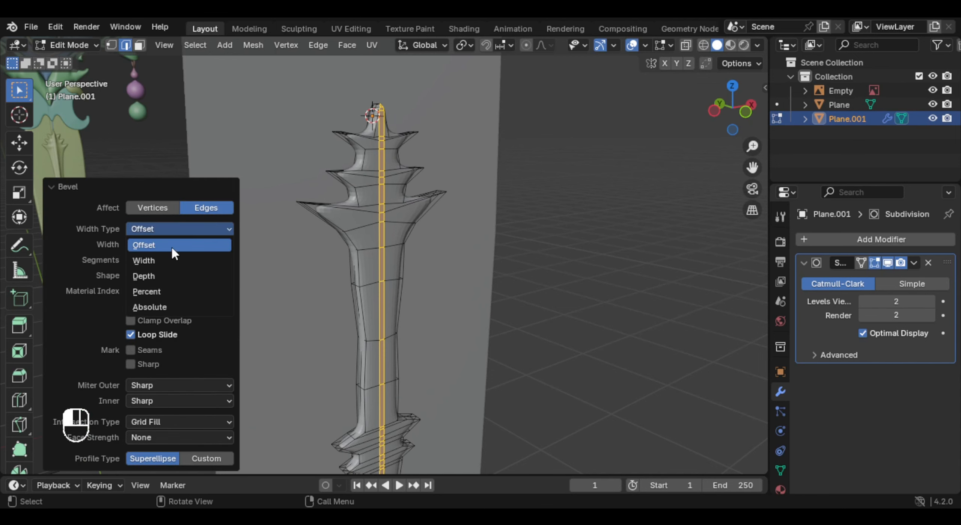
click(154, 289)
key(ctrl+b)
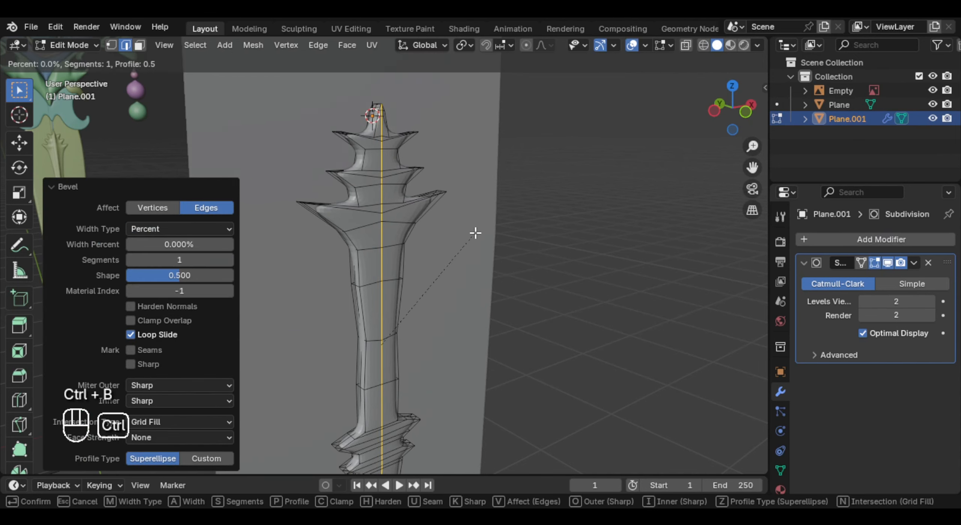
key(shift)
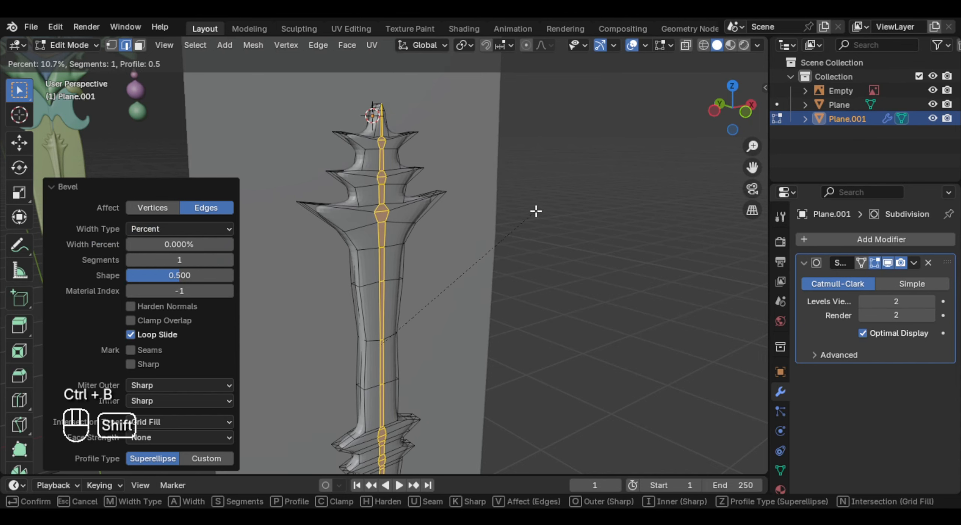
click(531, 210)
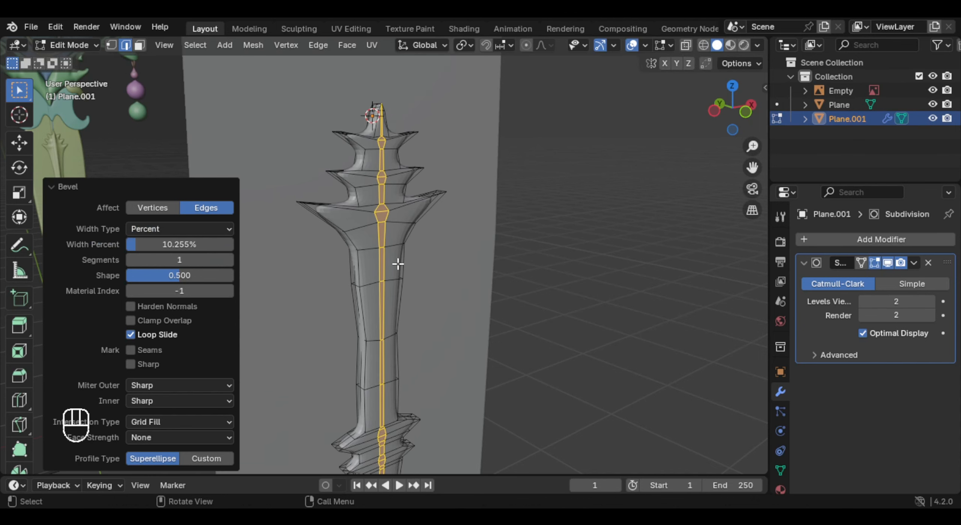
- Move the bevelled centre strip about -0.0058 m along Y to raise it as a ridge
key(g)
key(y)
key(shift)
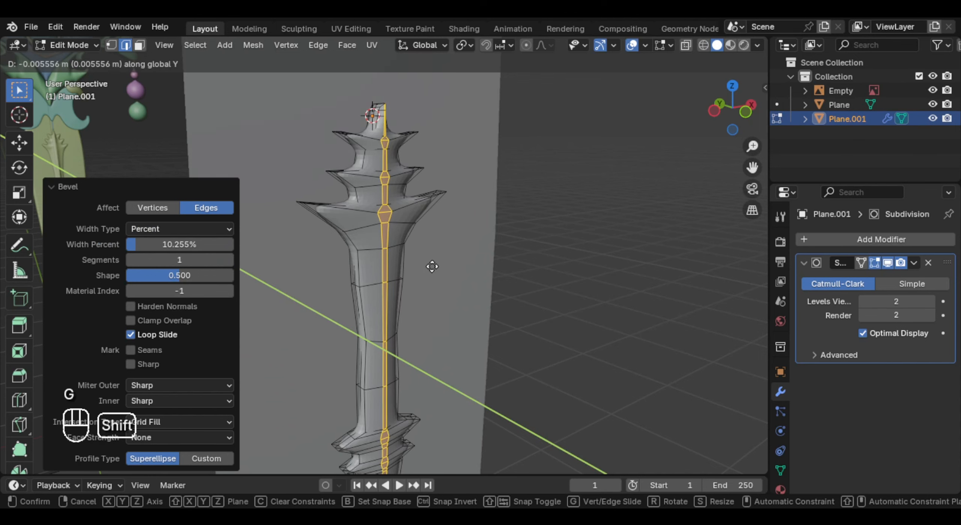
click(433, 267)
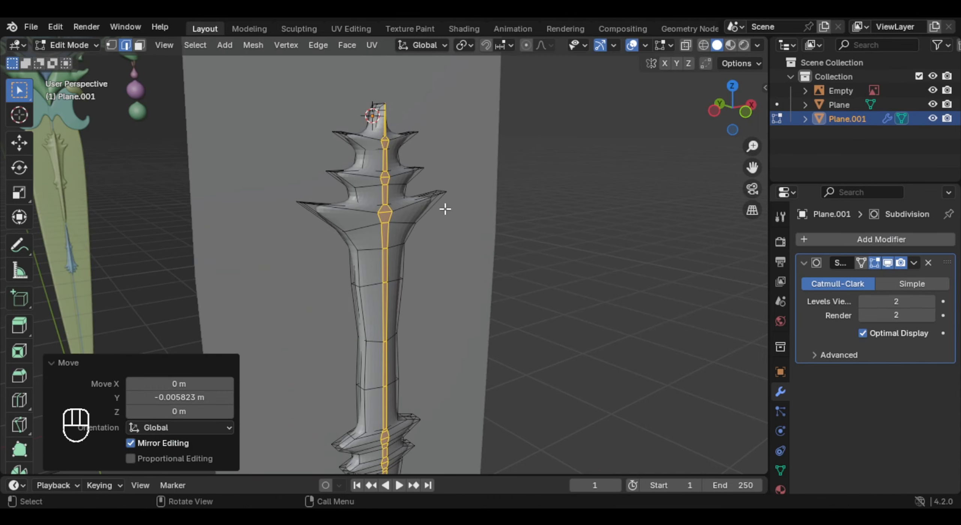
- Add an edge loop on each side of the raised centre strip, sliding both close to the strip to sharpen the ridge
scroll(444, 208, up, 2)
middle_drag(444, 208, 466, 168)
scroll(363, 264, up, 1)
key(ctrl+r)
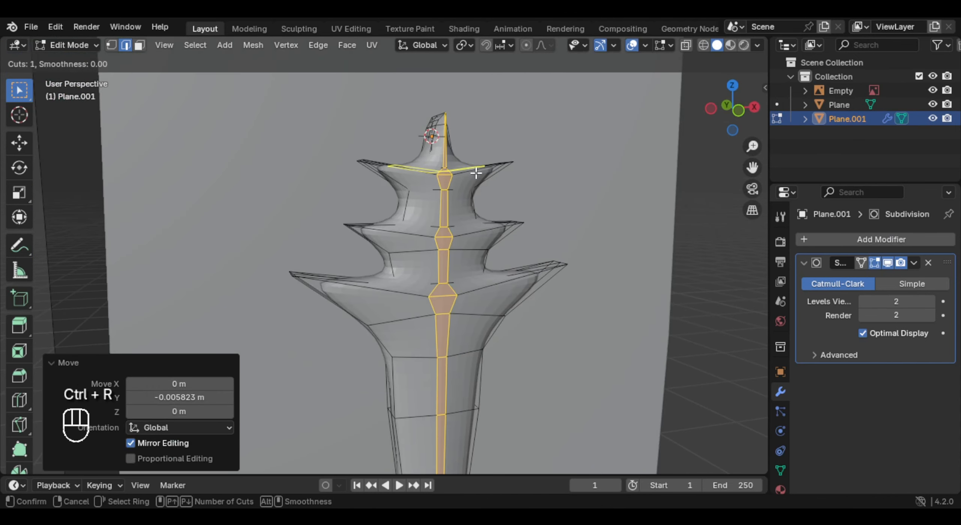
click(468, 171)
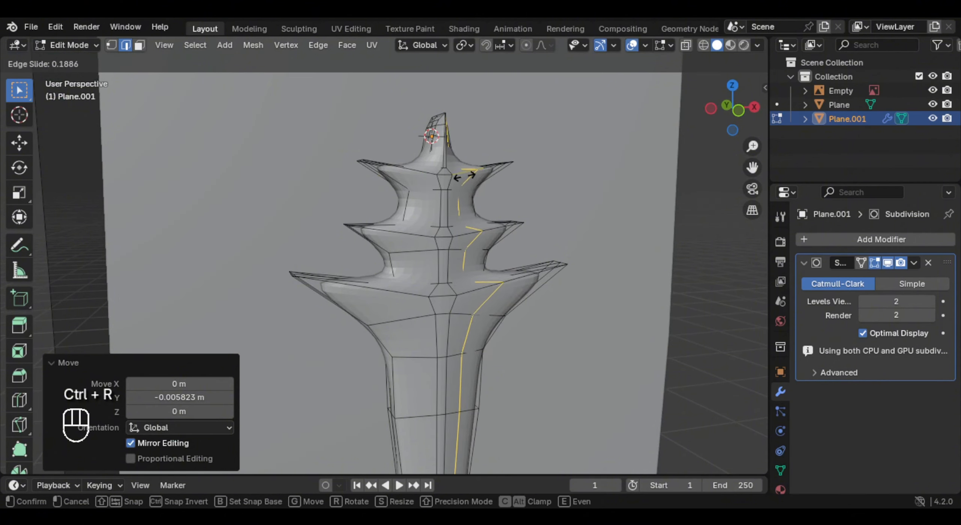
click(447, 184)
key(ctrl+r)
click(445, 188)
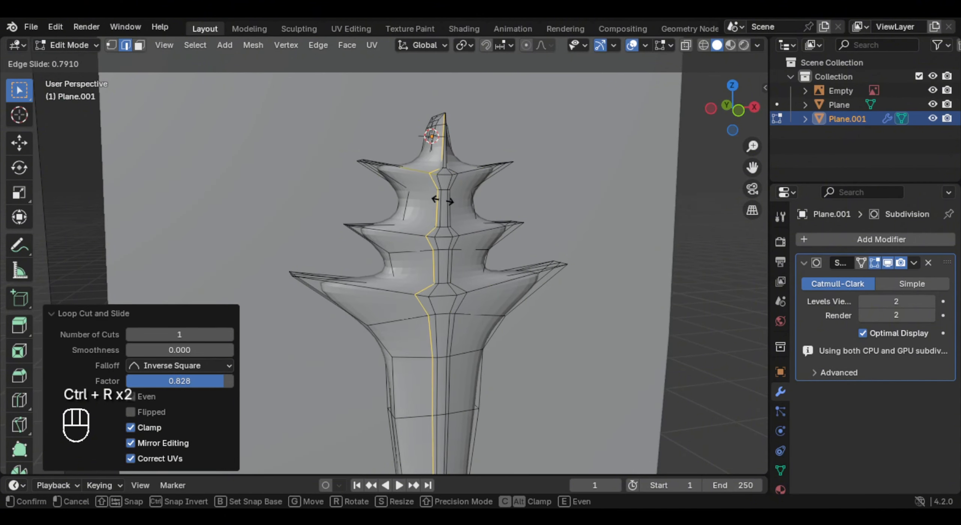
click(442, 200)
- Leave mesh editing and isolate the ornament in local view
key(Tab)
middle_drag(408, 218, 395, 262)
key(KP_Divide)
key(KP_Divide)
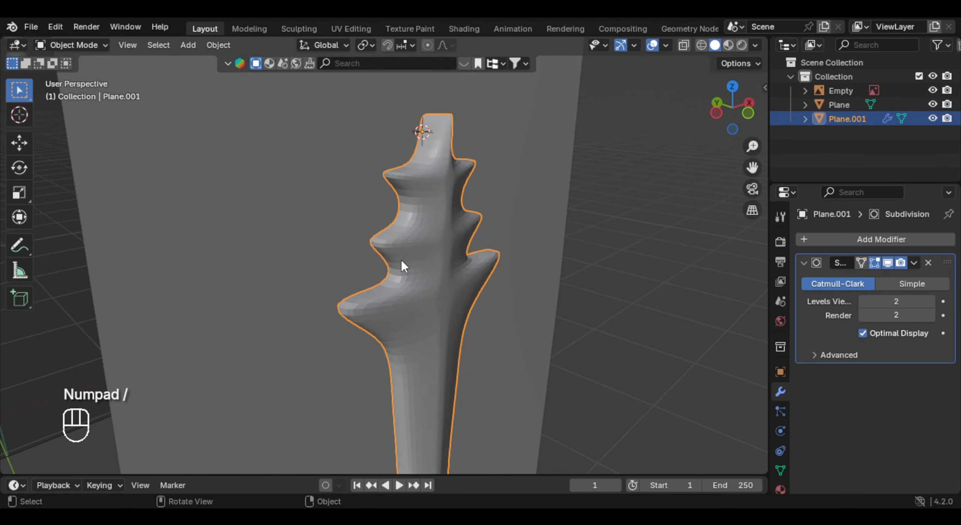
key(KP_Divide)
shift+middle_drag(415, 150, 306, 145)
scroll(306, 146, up, 3)
click(127, 45)
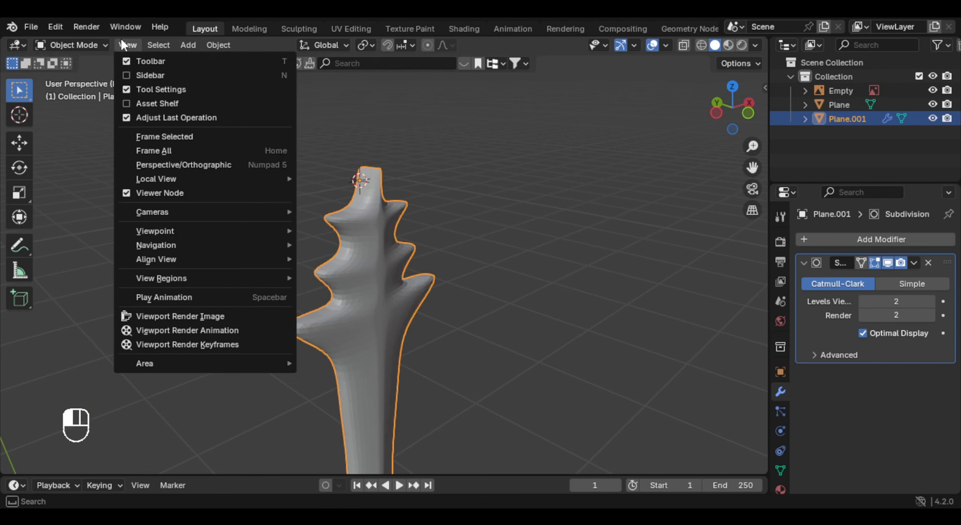
mouse_move(199, 175)
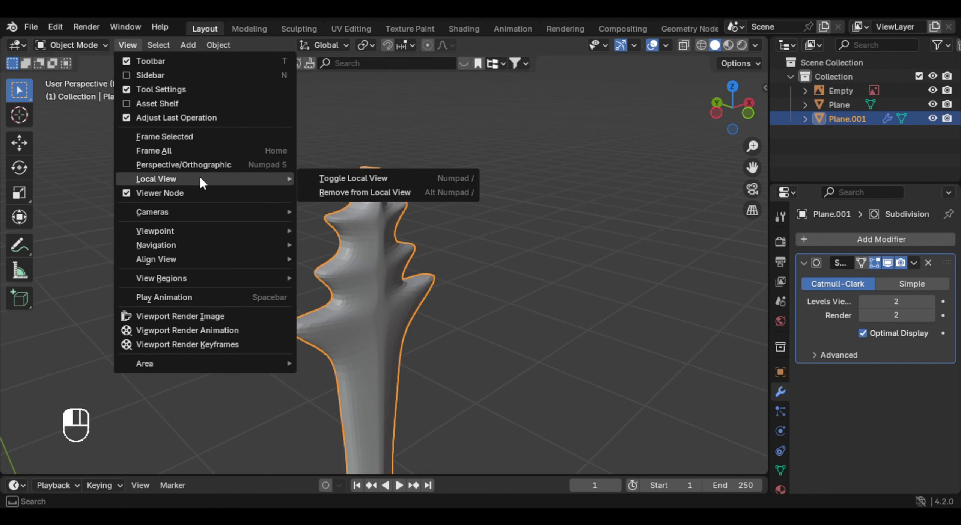
click(449, 183)
middle_drag(493, 229, 423, 150)
- Select all vertices of the ornament's top end, including the hidden ones, in vertex mode with see-through display
key(Tab)
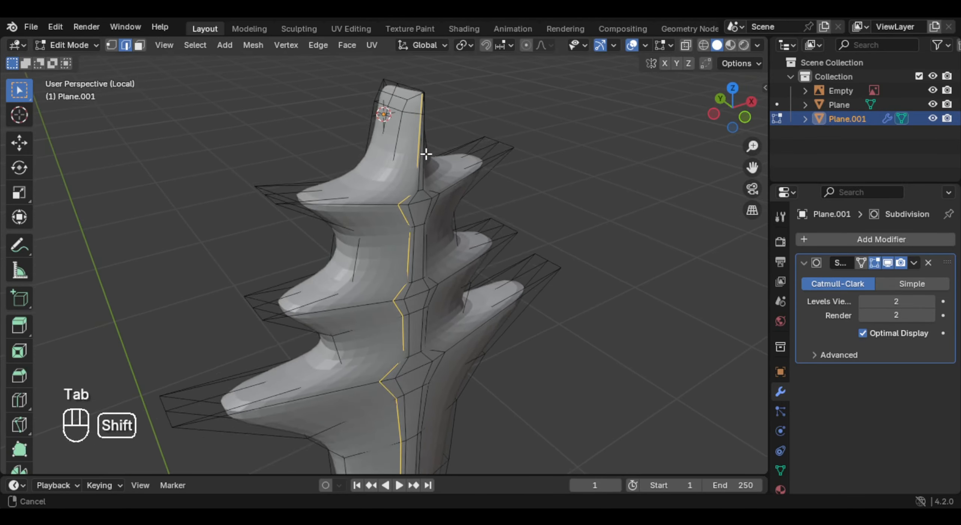
scroll(419, 270, up, 3)
key(1)
middle_drag(451, 229, 471, 189)
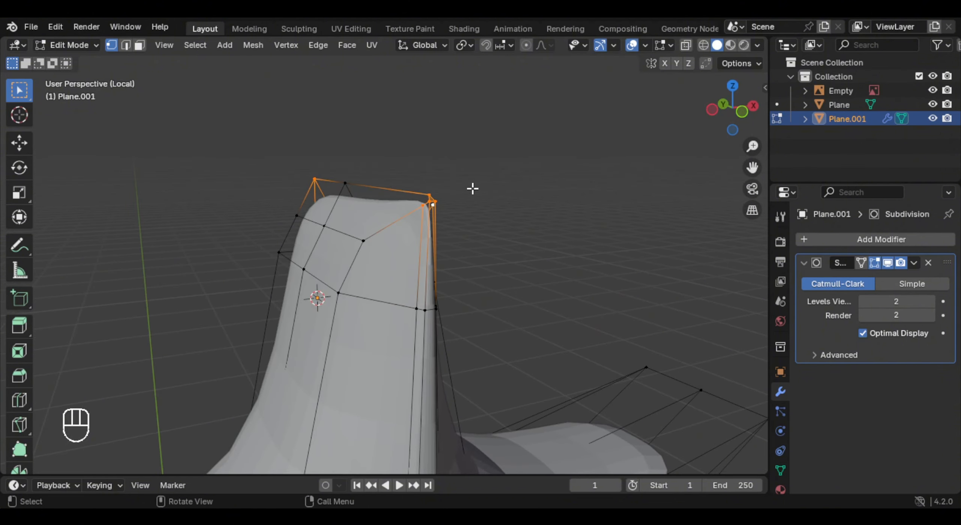
key(alt+z)
key(KP_1)
drag(324, 141, 453, 206)
middle_drag(452, 206, 708, 292)
key(s)
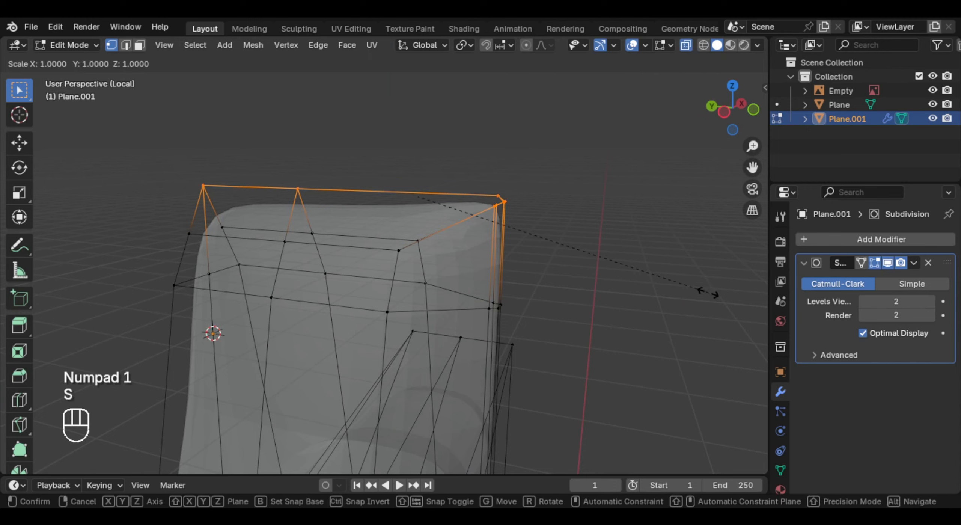
key(y)
click(585, 79)
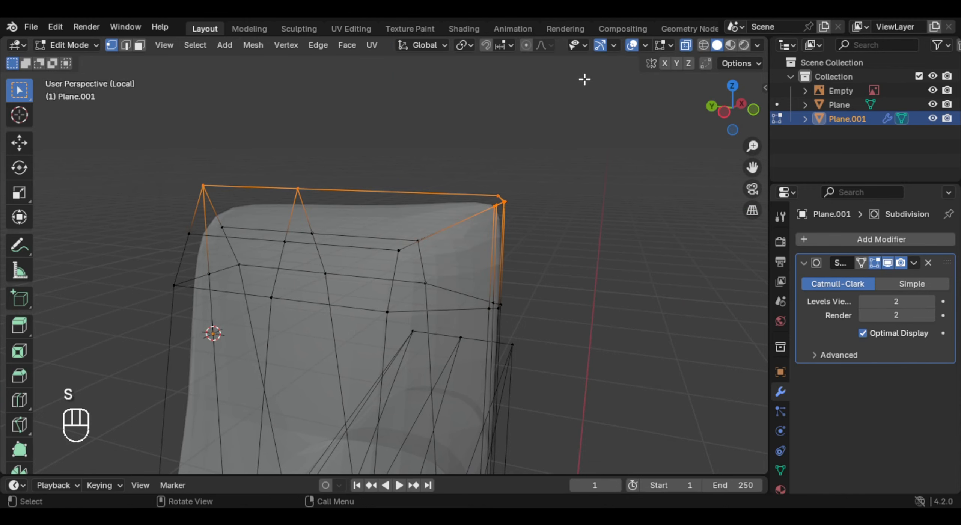
- Enable proportional editing and scale the top-end vertices along Y with smooth falloff to thin the ornament's top
click(544, 45)
click(526, 45)
key(s)
key(y)
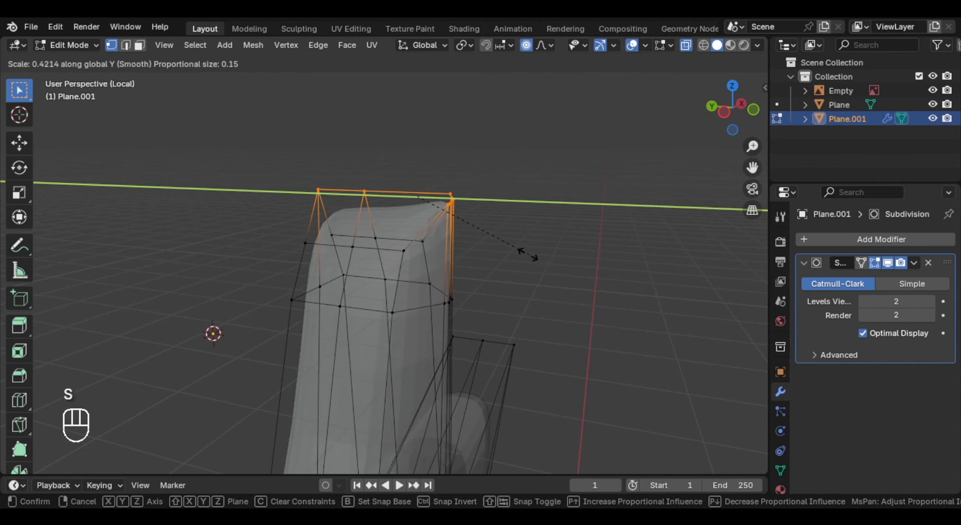
right_click(525, 252)
scroll(522, 261, down, 8)
key(s)
key(y)
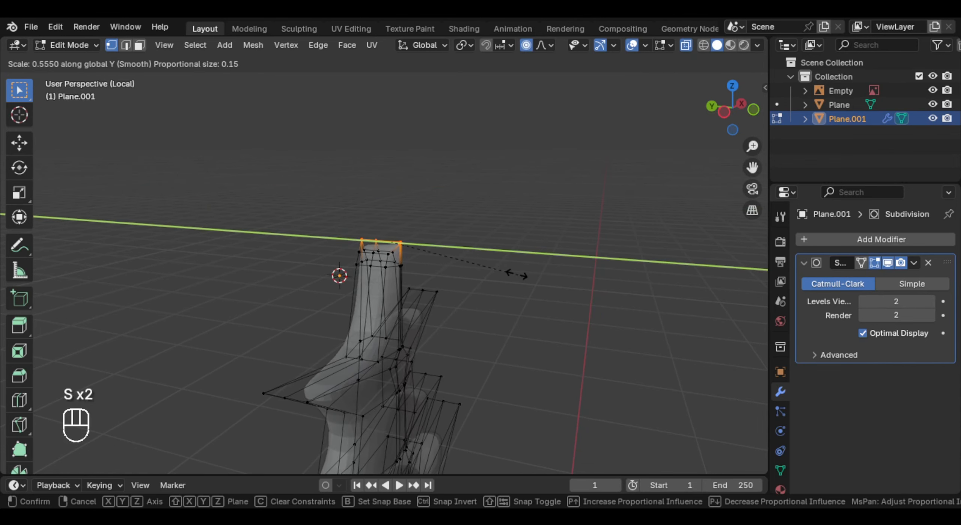
right_click(515, 271)
- Select all vertices of the ornament's bottom tip and scale them along Y to about 0.19 with proportional editing
key(Tab)
middle_drag(409, 285, 404, 283)
key(KP_1)
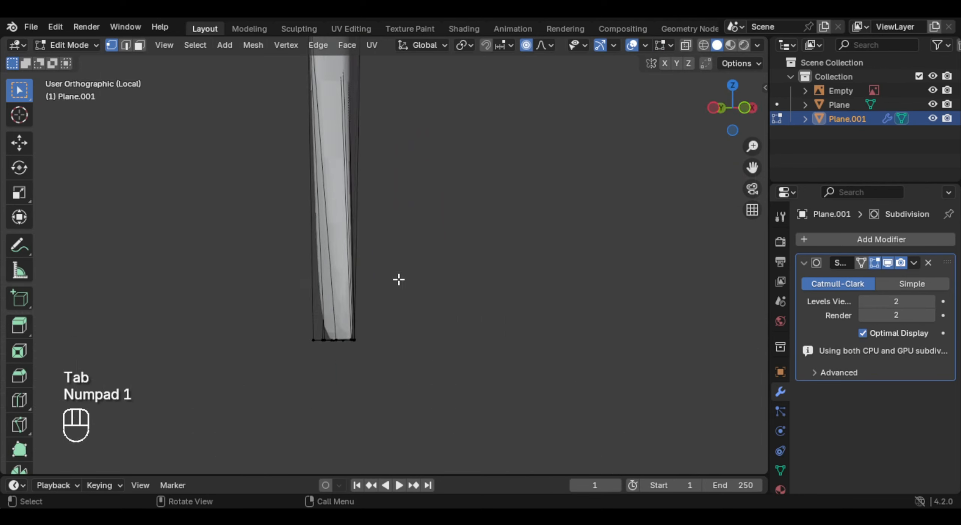
key(alt+z)
drag(251, 293, 460, 353)
key(alt+z)
middle_drag(459, 354, 498, 356)
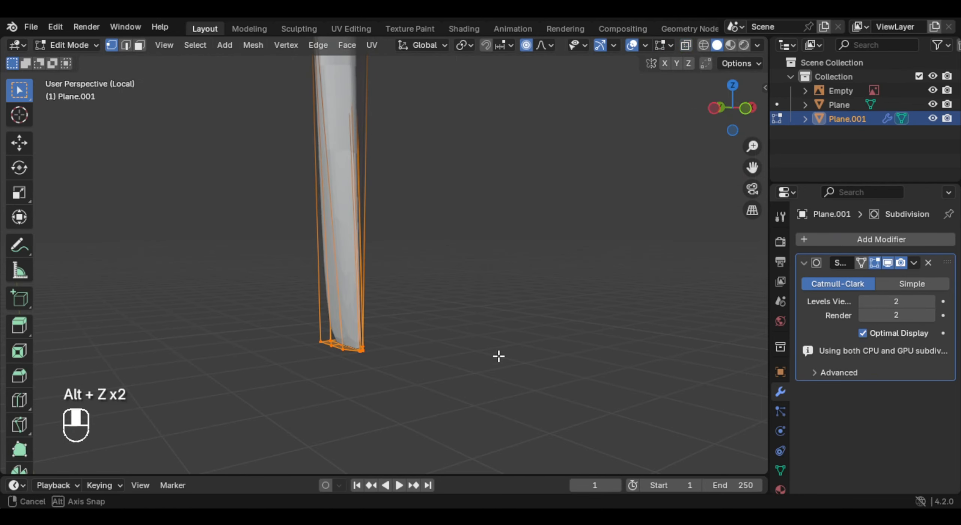
key(s)
key(y)
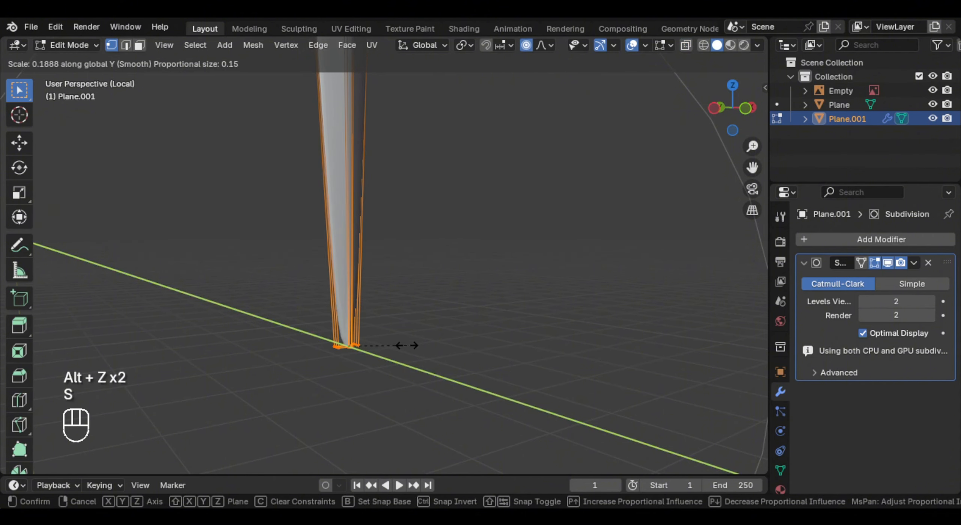
click(406, 345)
key(Tab)
middle_drag(406, 345, 369, 294)
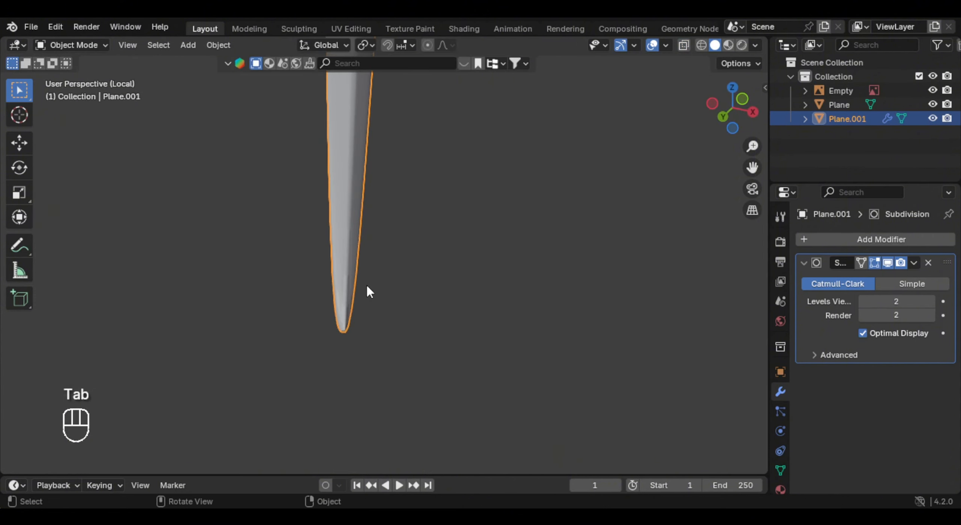
- Leave local view and shade the ornament smooth
key(KP_Divide)
right_click(366, 285)
click(401, 203)
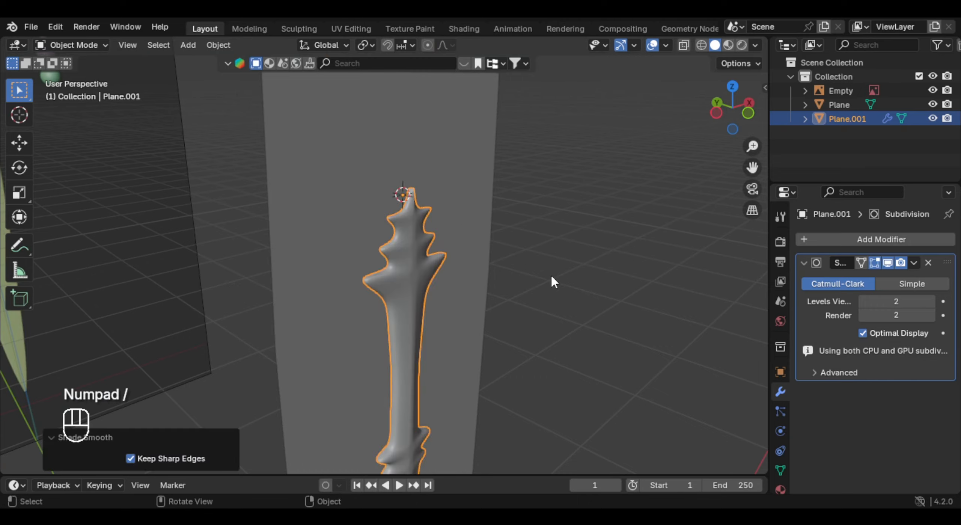
- Extrude the entire flat blade plane along its normal to give the blade thickness
scroll(515, 270, down, 3)
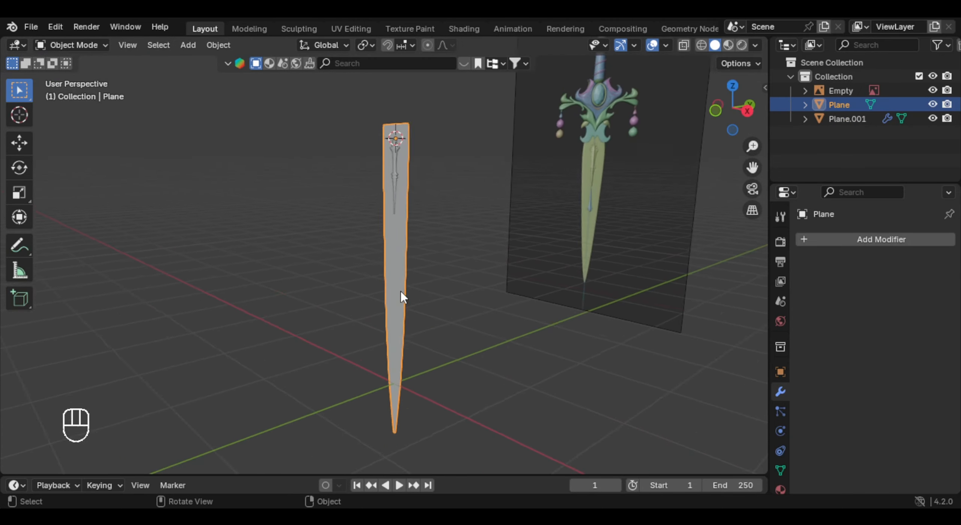
scroll(408, 256, down, 1)
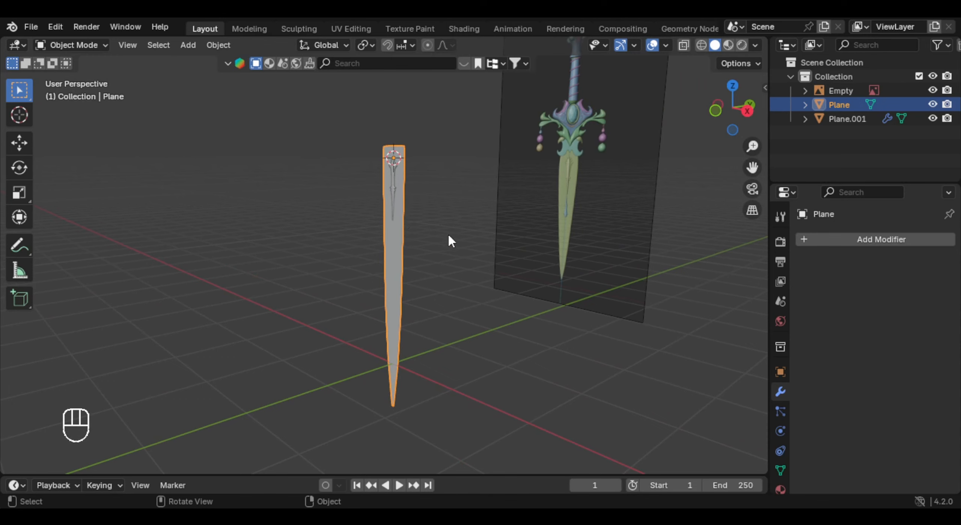
key(Tab)
key(a)
key(e)
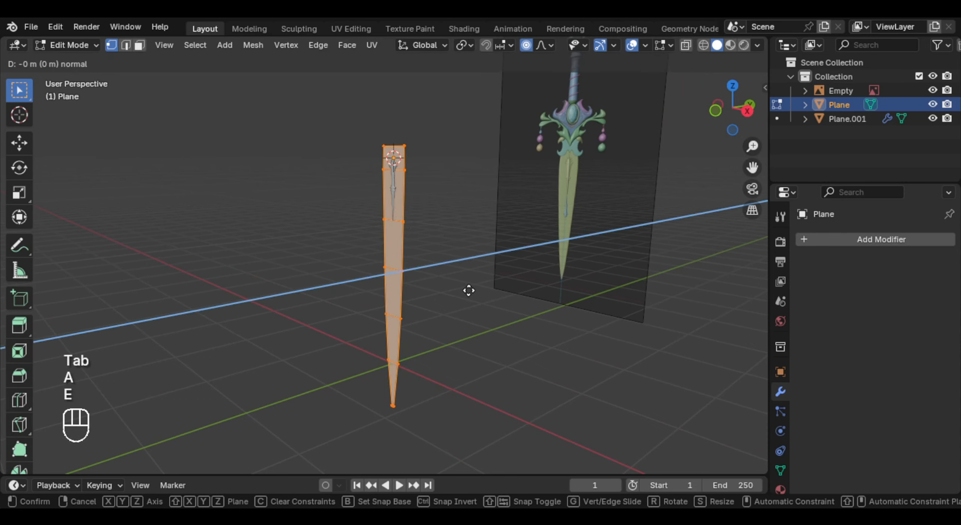
click(502, 292)
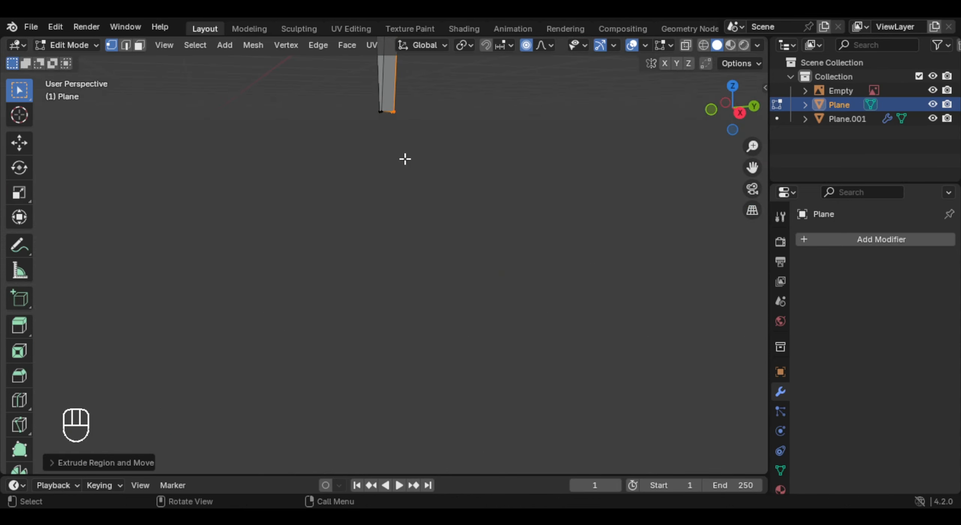
- Scale the blade's bottom-tip vertices along Y to about 0.14, using a proportional size of about 1.61
middle_drag(403, 159, 451, 163)
key(KP_1)
shift+middle_drag(394, 131, 568, 278)
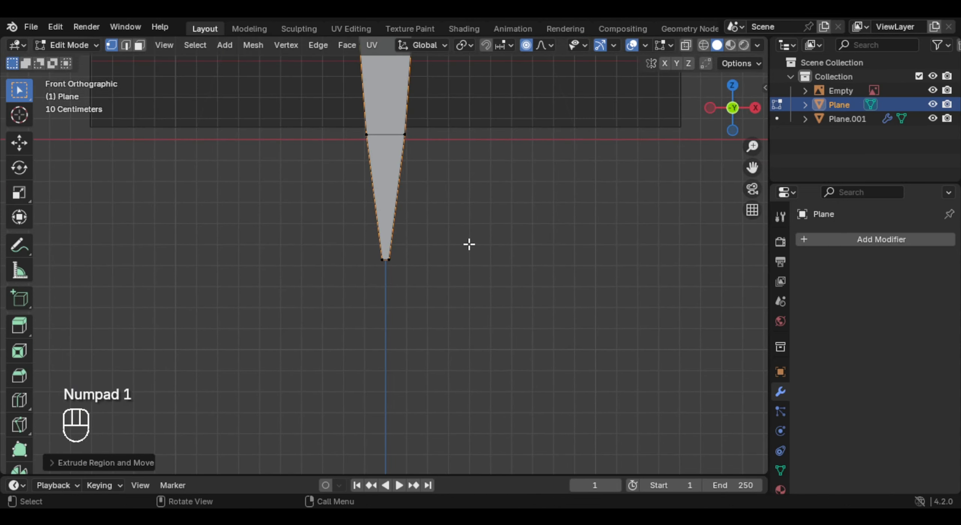
key(alt+z)
drag(321, 188, 503, 317)
middle_drag(480, 268, 401, 272)
key(alt+z)
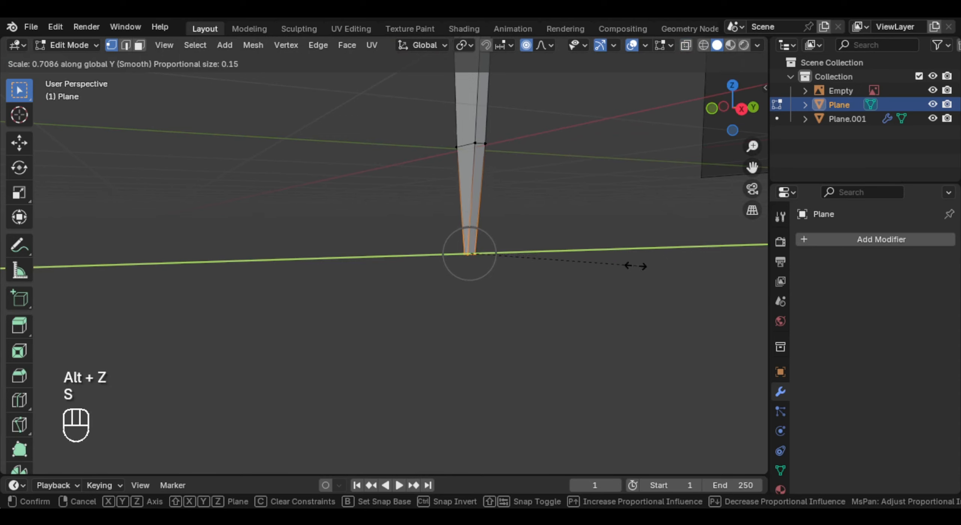
scroll(561, 266, down, 20)
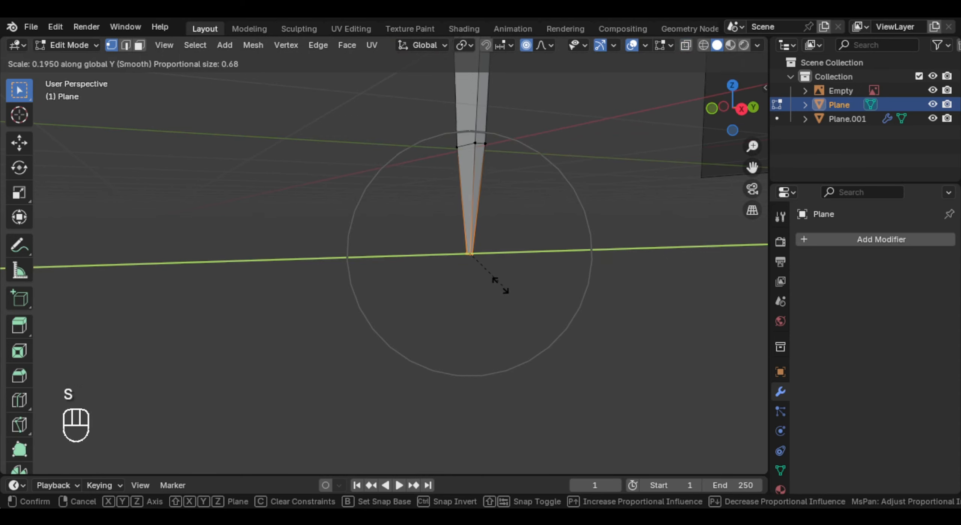
scroll(497, 285, down, 5)
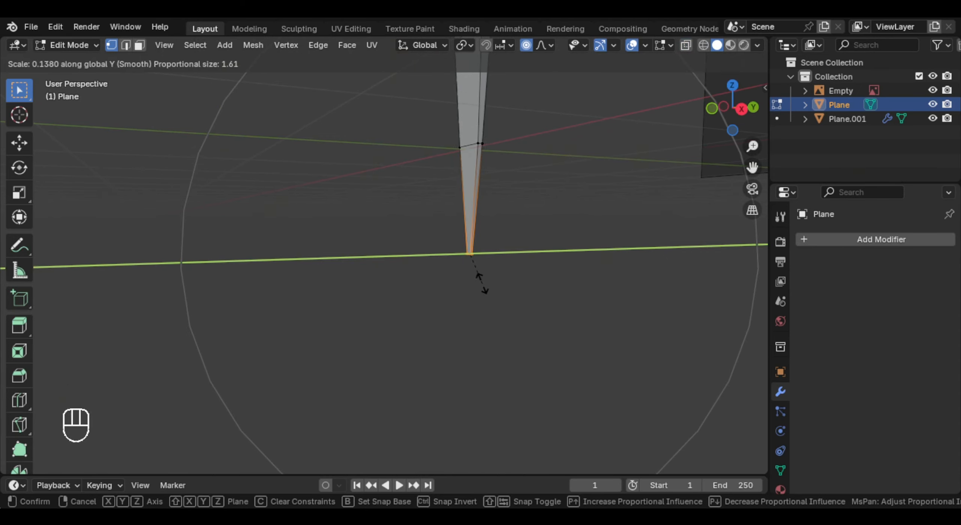
- Add one loop cut around the middle of the blade's thickness and clear the selection
key(ctrl+r)
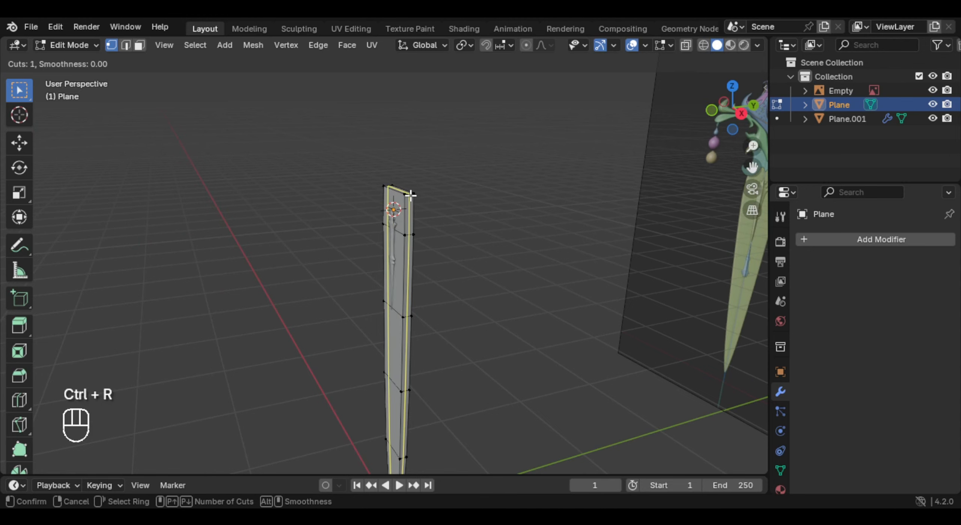
click(410, 195)
middle_drag(414, 225, 373, 249)
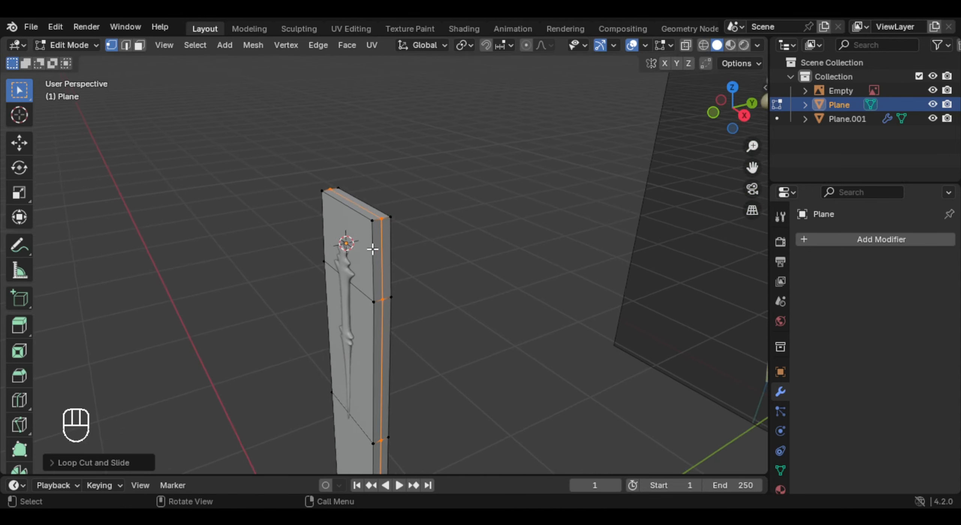
scroll(385, 259, up, 3)
key(alt+a)
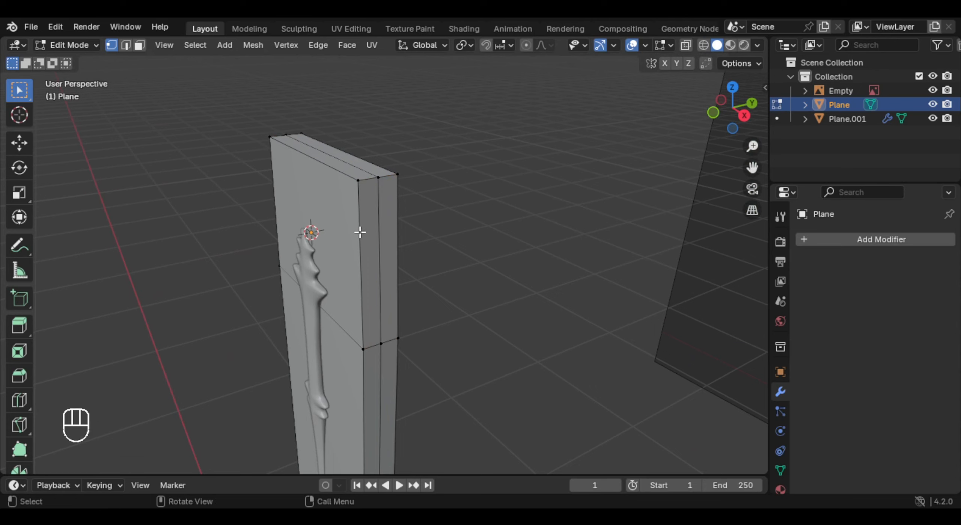
- Select the border edge loops of the blade's front and back faces, leaving out the middle loop
middle_drag(380, 223, 597, 180)
alt+click(393, 212)
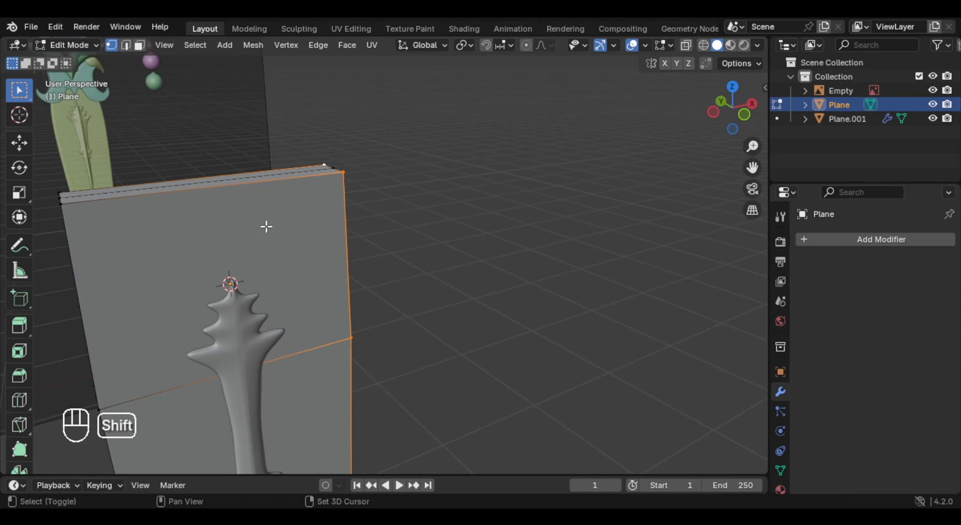
shift+middle_drag(266, 227, 383, 201)
middle_drag(383, 201, 485, 179)
alt+shift+click(339, 221)
middle_drag(323, 226, 451, 391)
alt+shift+click(274, 232)
- Scale the selected front and back faces inward on all axes except Z to form bevelled blade edges
key(KP_1)
scroll(451, 391, down, 4)
shift+middle_drag(450, 199, 474, 382)
scroll(474, 381, down, 3)
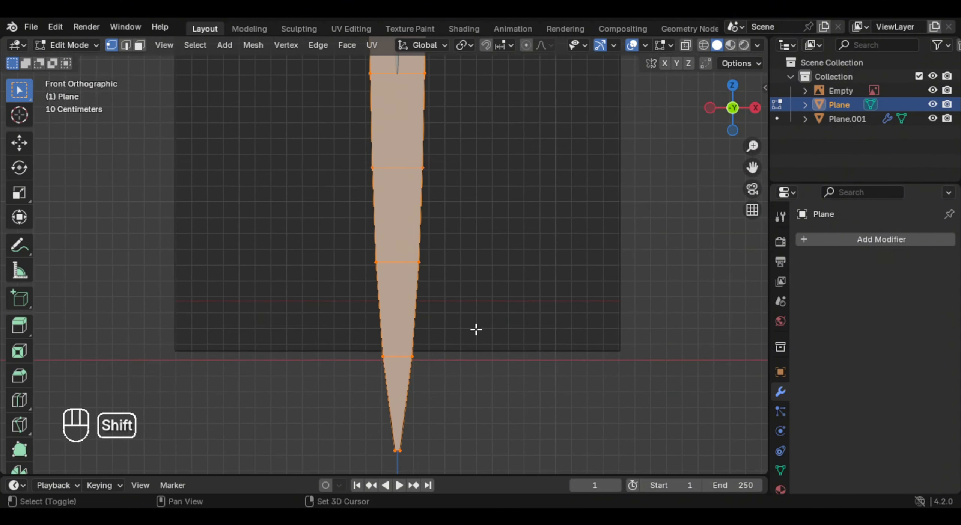
shift+middle_drag(476, 329, 461, 421)
shift+middle_drag(443, 305, 452, 358)
key(s)
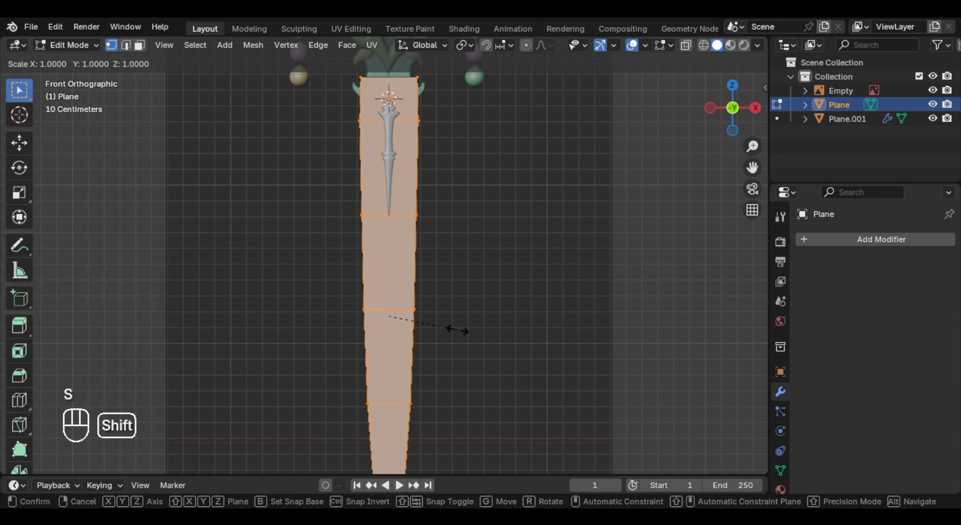
key(shift+z)
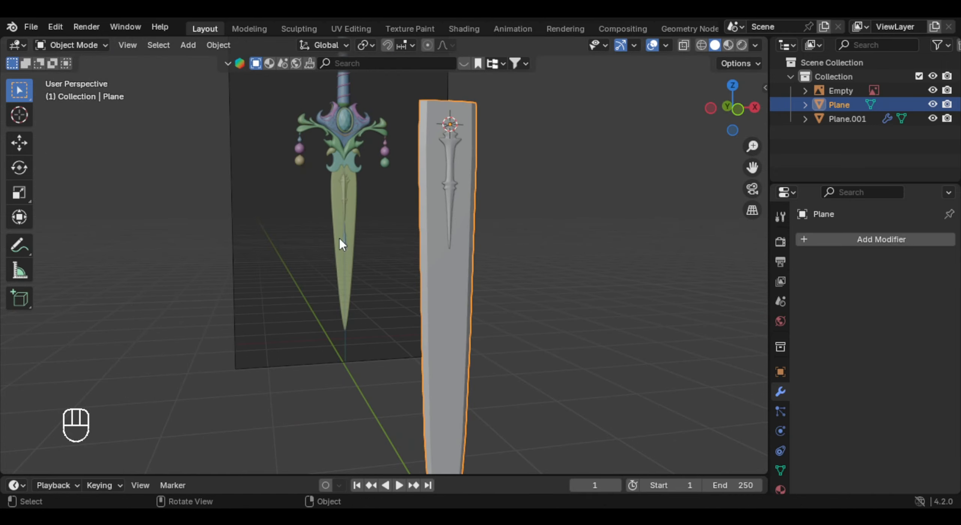
- Select the central ornament and duplicate it in place
click(454, 162)
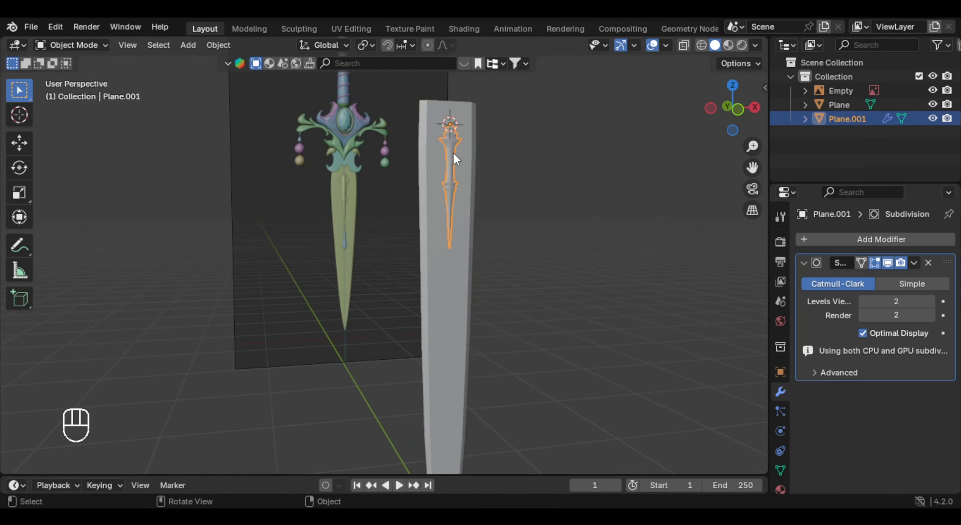
middle_drag(453, 153, 428, 232)
key(KP_1)
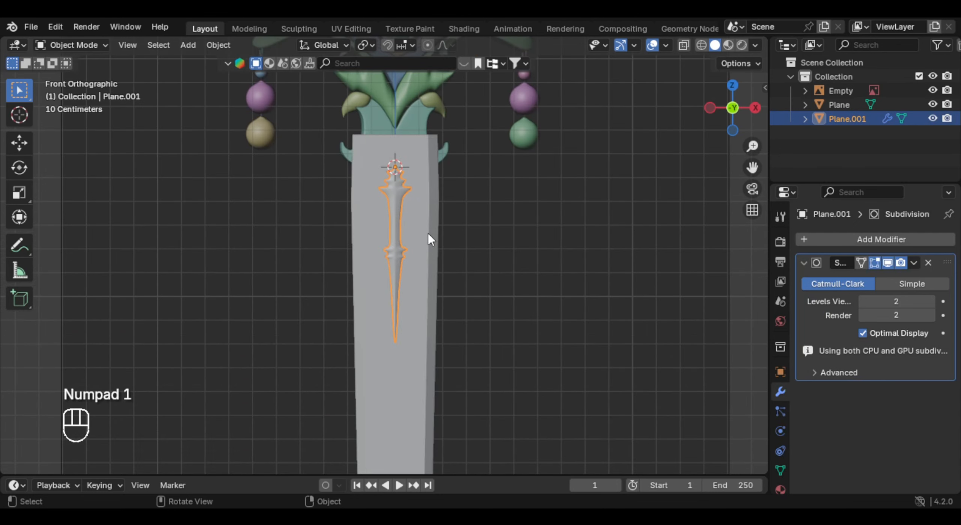
key(shift+d)
right_click(459, 217)
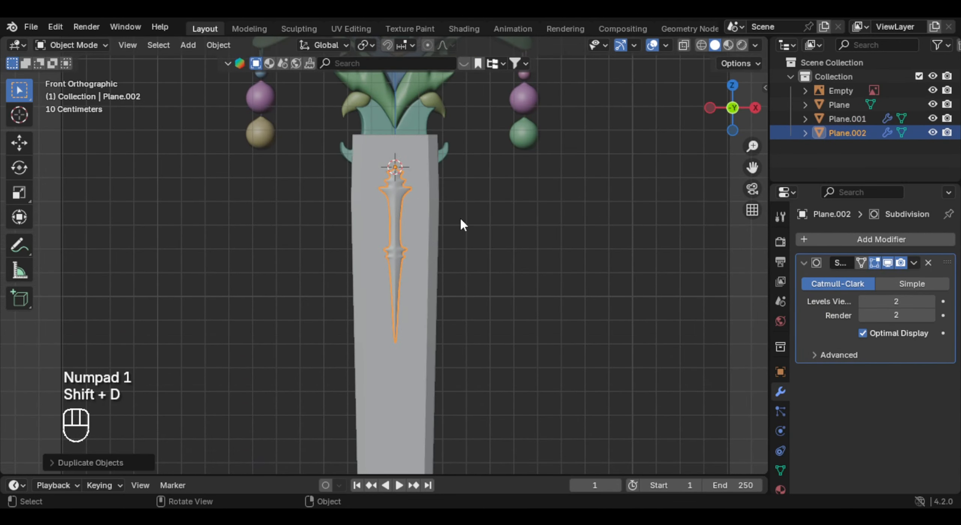
- Rotate the duplicated ornament 180° in front view and move it down the blade along Z
text(r180)
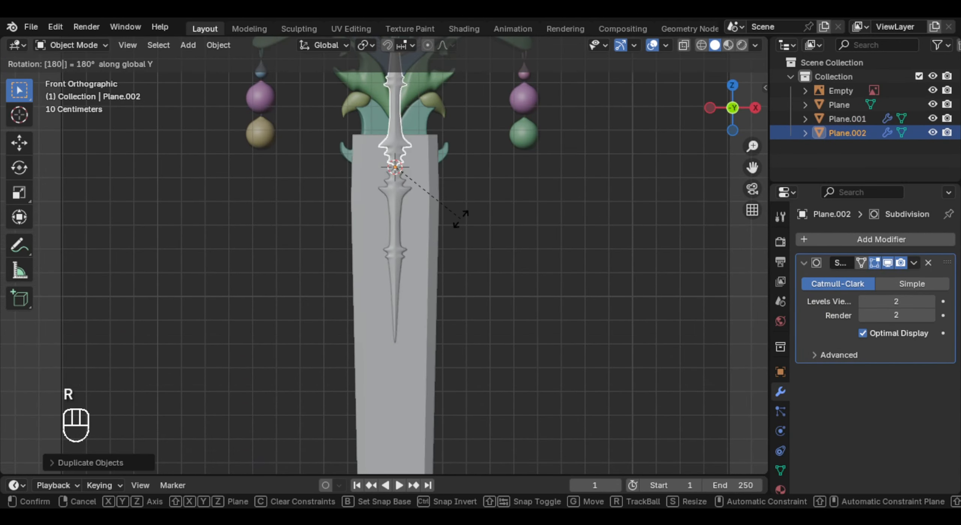
key(Return)
key(g)
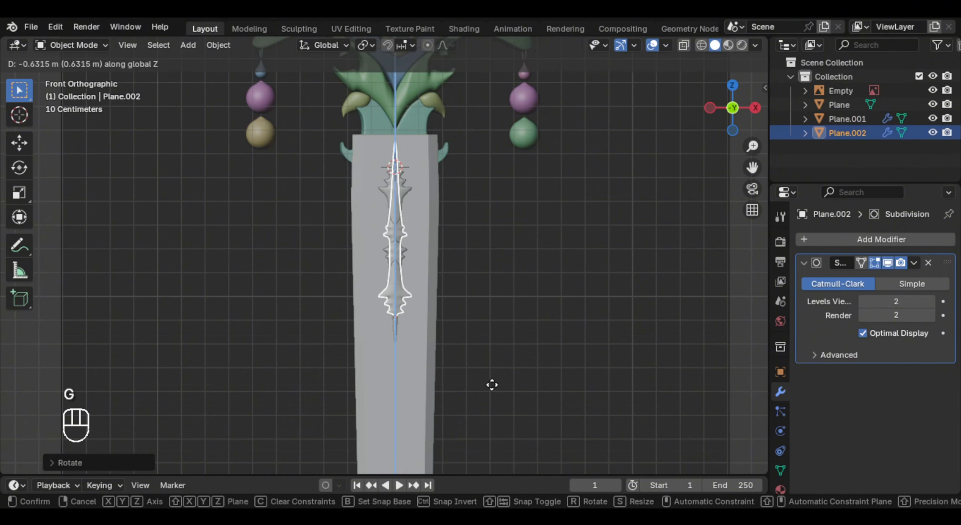
- Scale the flipped ornament to about half its size and reposition it on the lower part of the blade
scroll(446, 393, up, 1)
key(s)
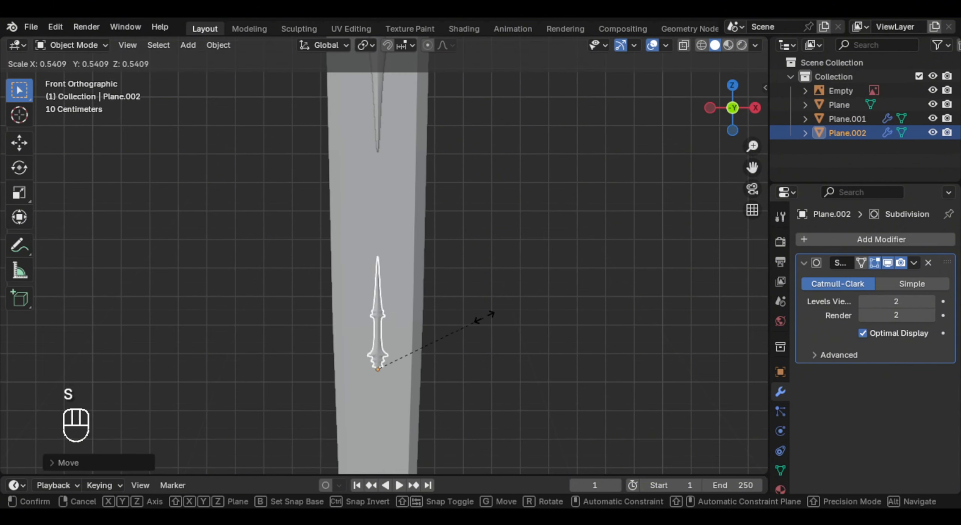
key(g)
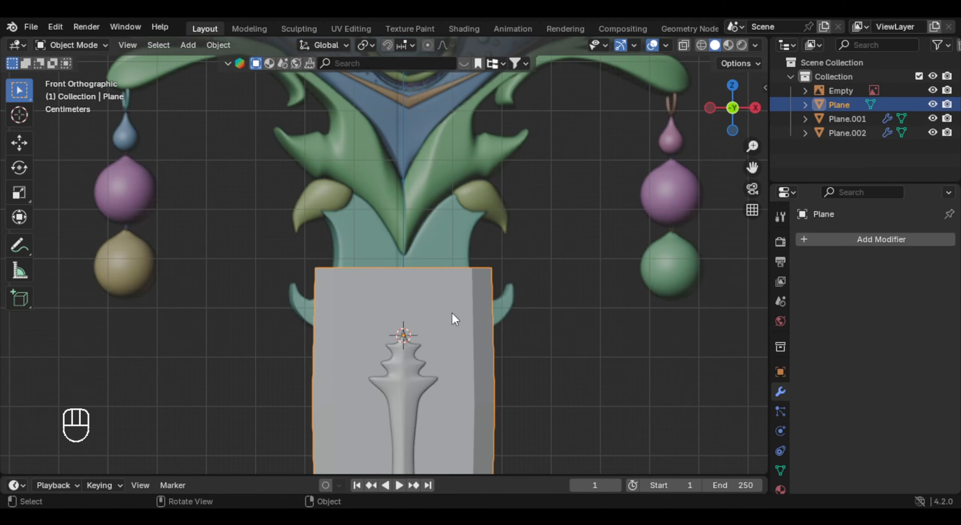
- Add a plane at the top of the blade, rotate it to face the front view and scale it down
key(shift+s)
key(s)
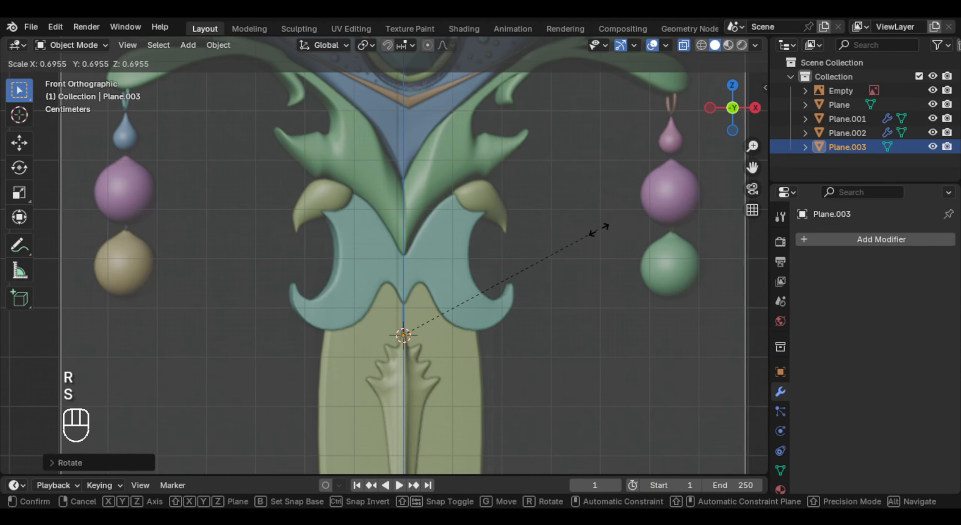
right_click(647, 216)
key(s)
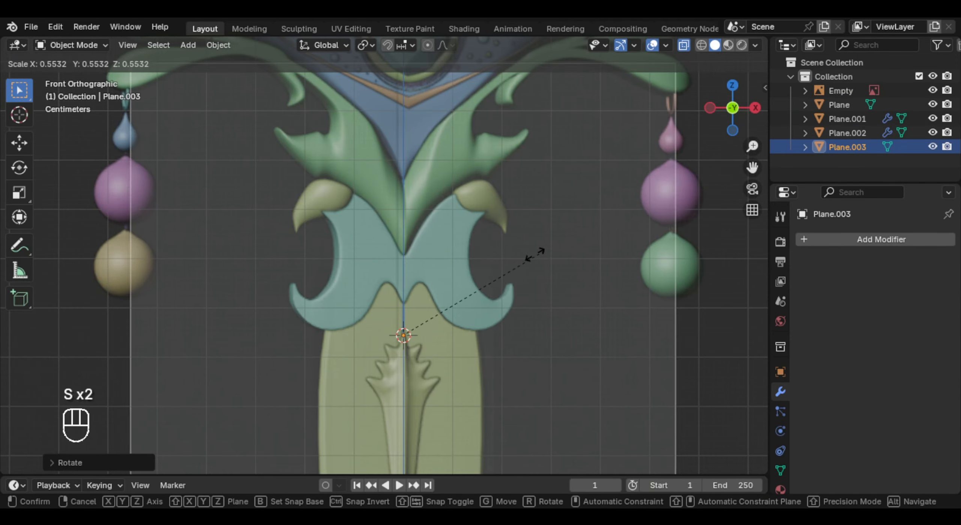
click(481, 362)
- Move the new plane up along Z onto the teal guard and scale its mesh down to fit the guard's centre
key(g)
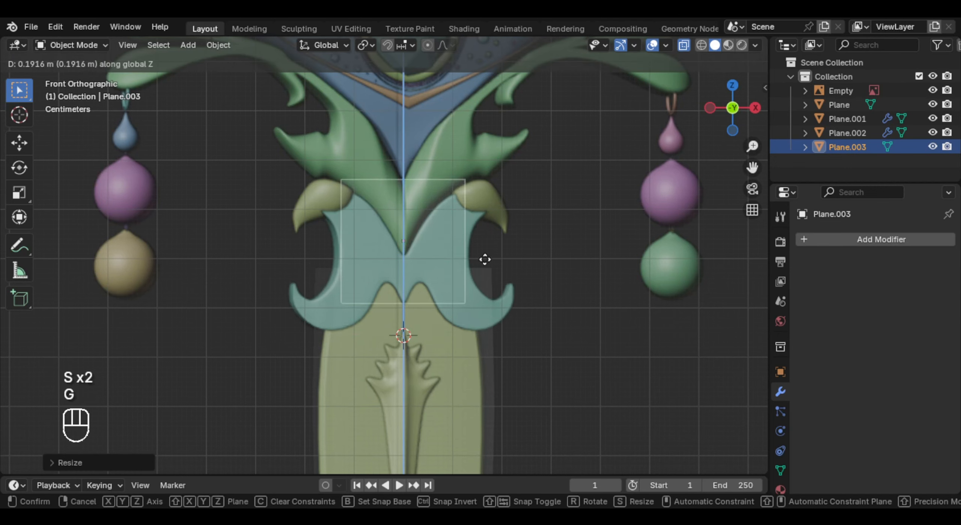
right_click(506, 298)
key(g)
click(506, 225)
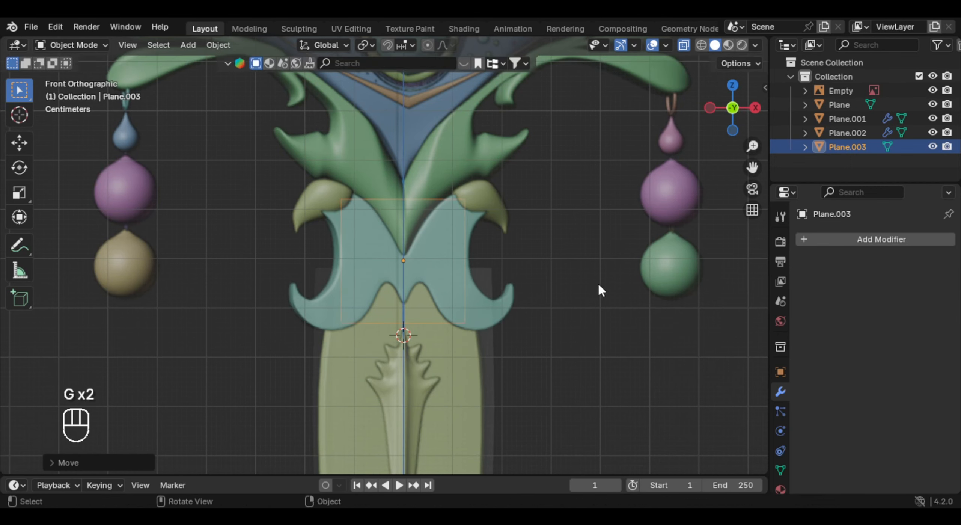
key(s)
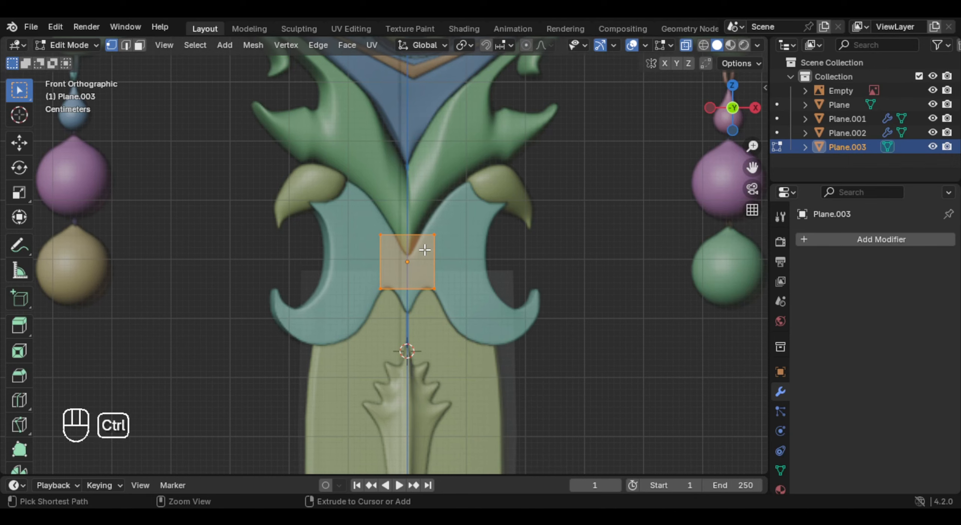
- Cut the plane vertically down its middle and delete the vertices of its left half
key(ctrl+r)
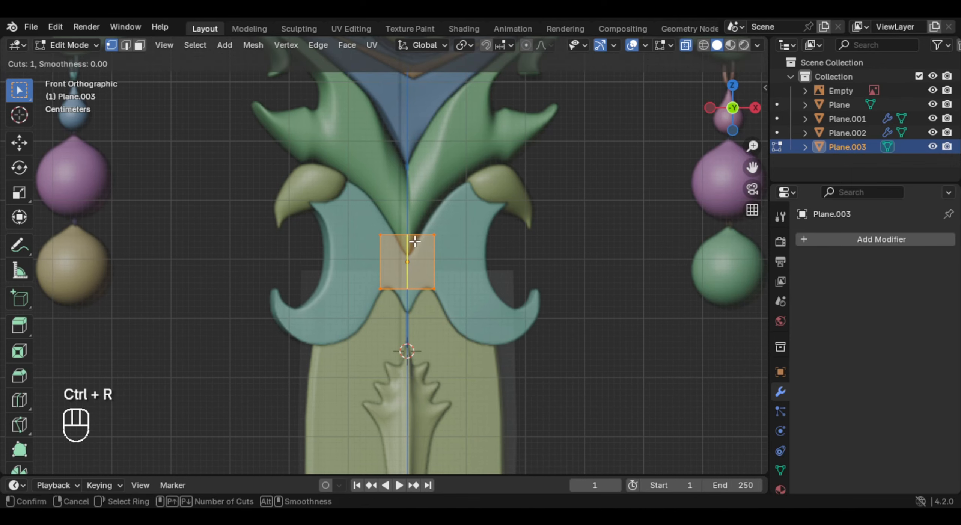
click(415, 241)
scroll(412, 239, up, 2)
drag(365, 196, 395, 323)
key(x)
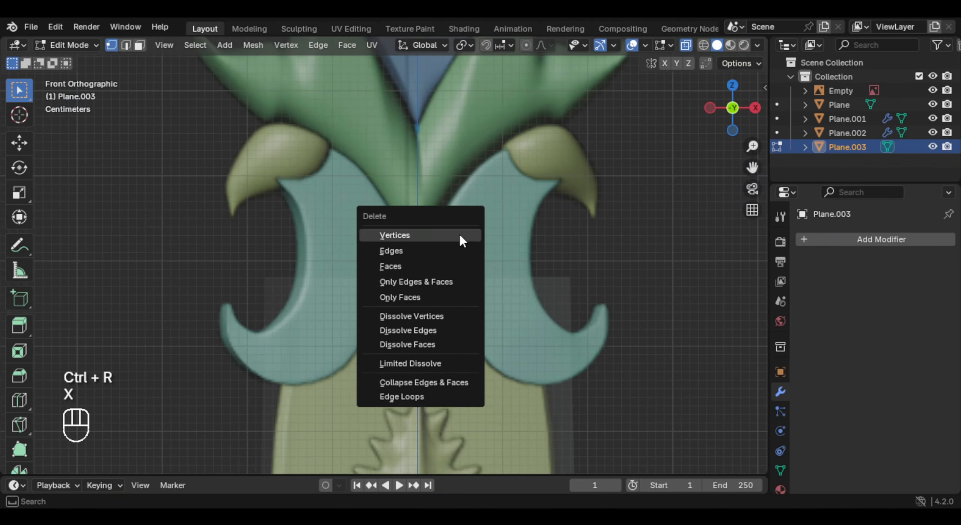
click(459, 231)
- Add a Mirror modifier on the X axis to the half plane
key(Tab)
click(834, 240)
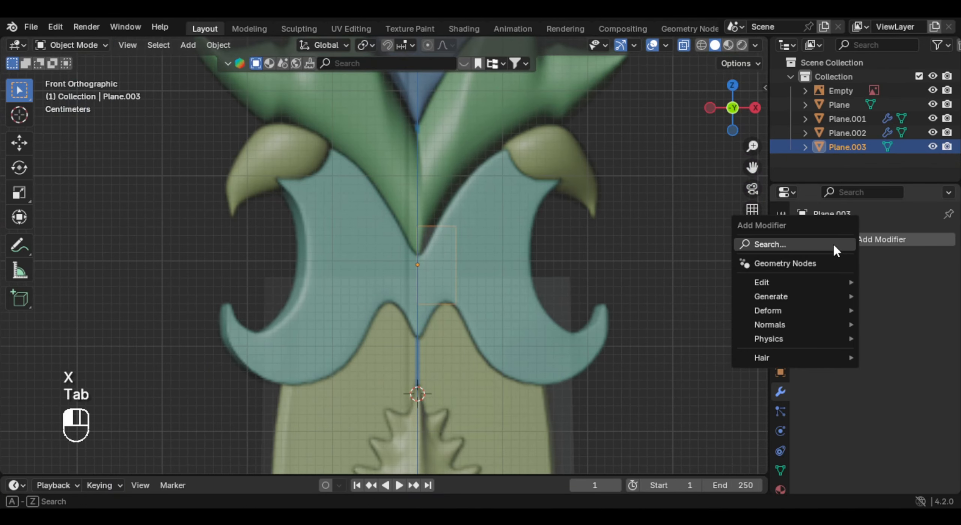
text(mi)
key(Return)
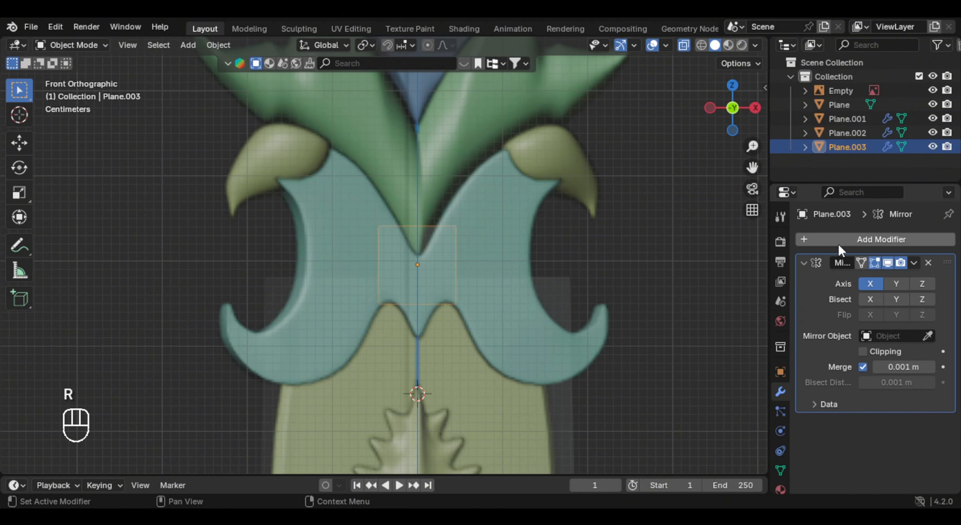
- Flatten the half plane along Z and move the object slightly down along Z, between the teal guard's upper and lower notches
key(Tab)
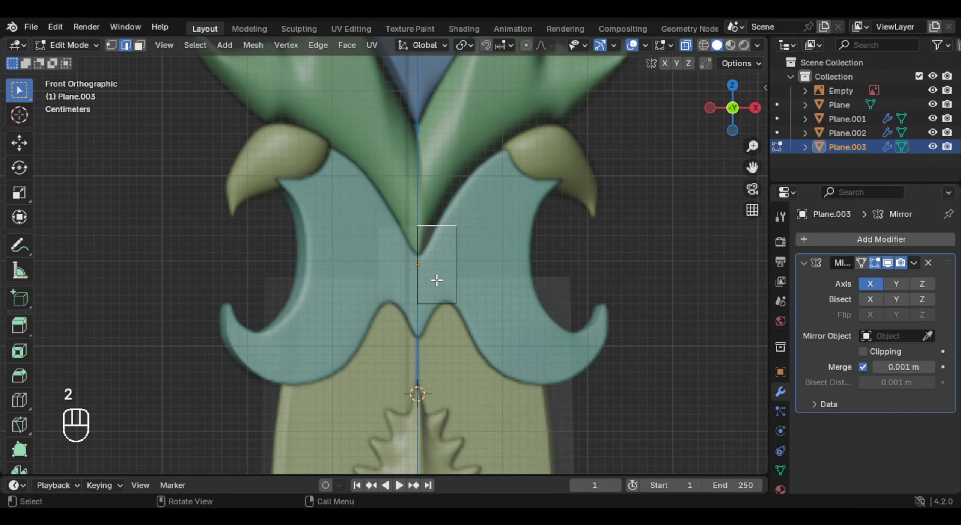
key(s)
key(z)
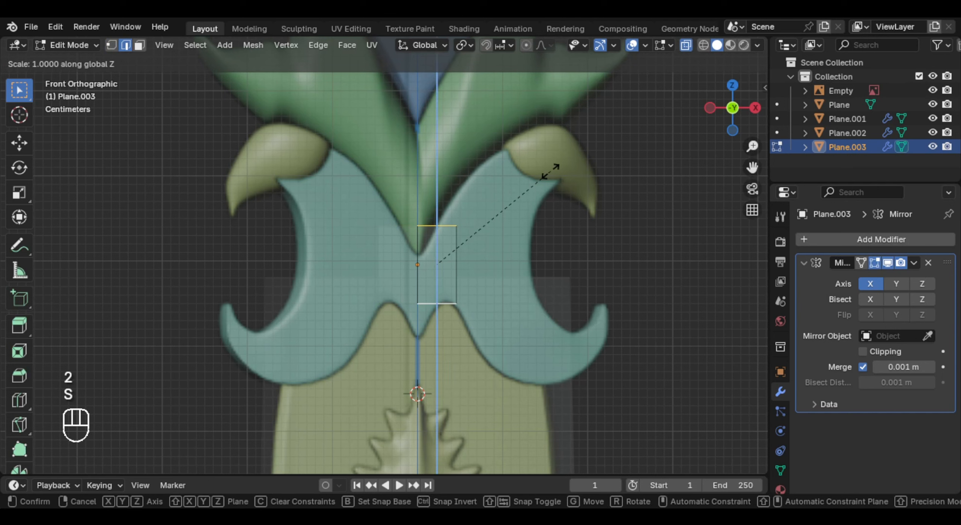
key(Return)
key(Tab)
key(g)
key(z)
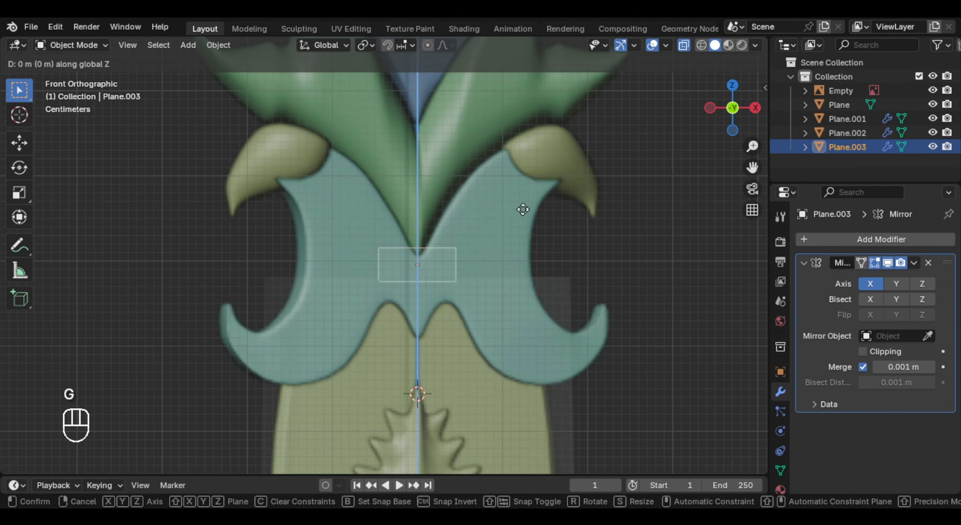
click(521, 224)
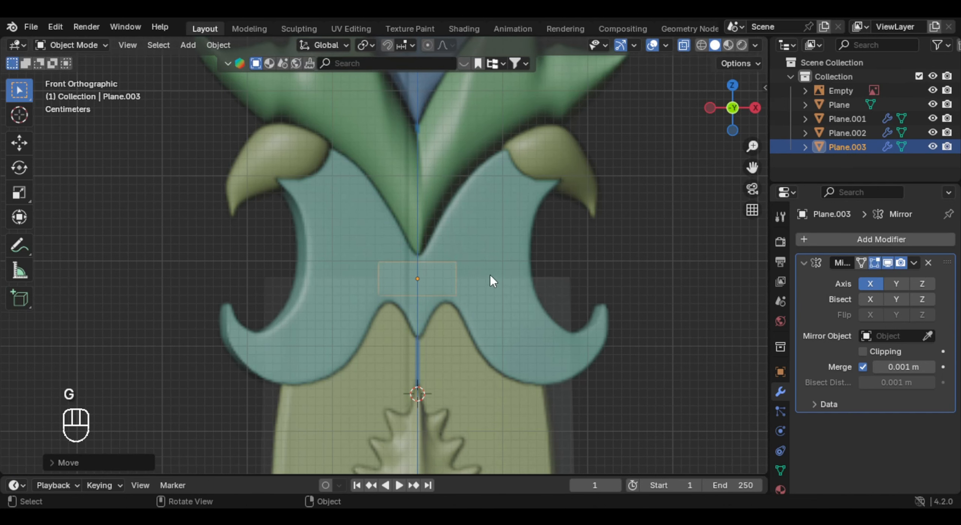
- Move the half plane's outer vertical edge along X to the teal guard's outer contour
key(Tab)
key(g)
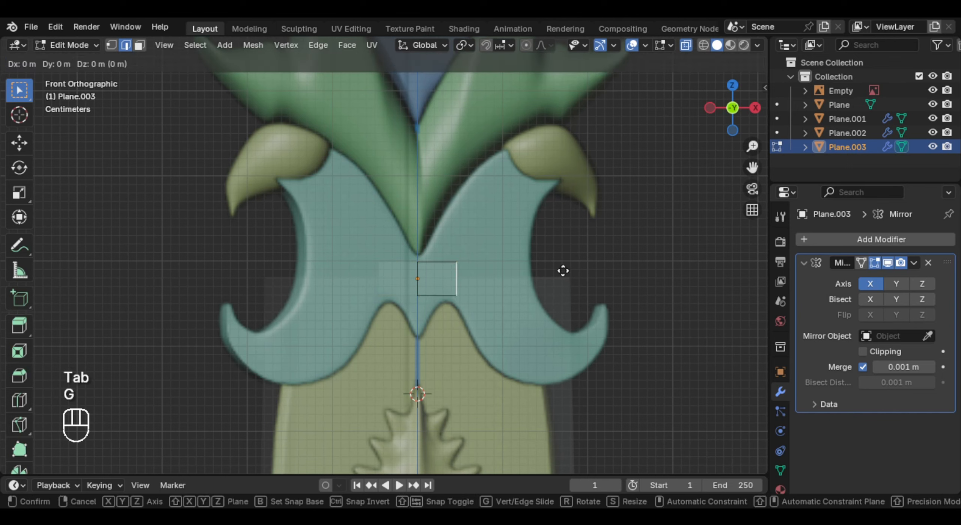
key(x)
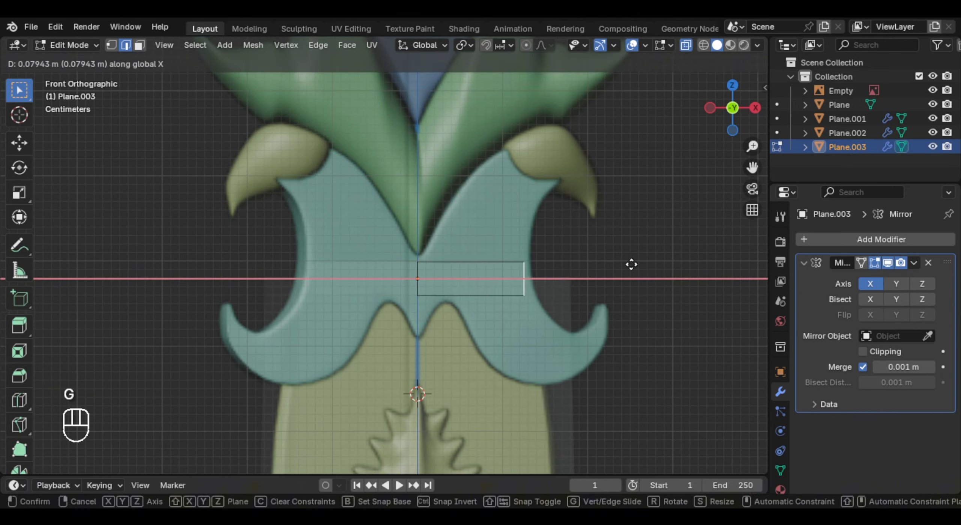
click(632, 265)
key(ctrl+shift+z)
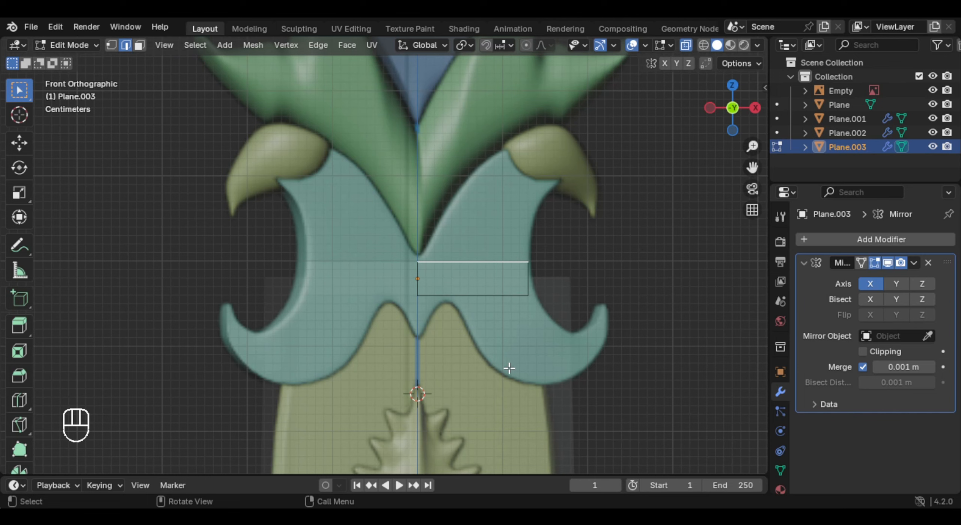
- Extrude the half plane's upper edge upward, then narrow and tilt it to follow the teal guard's upper arm
key(e)
click(523, 311)
key(s)
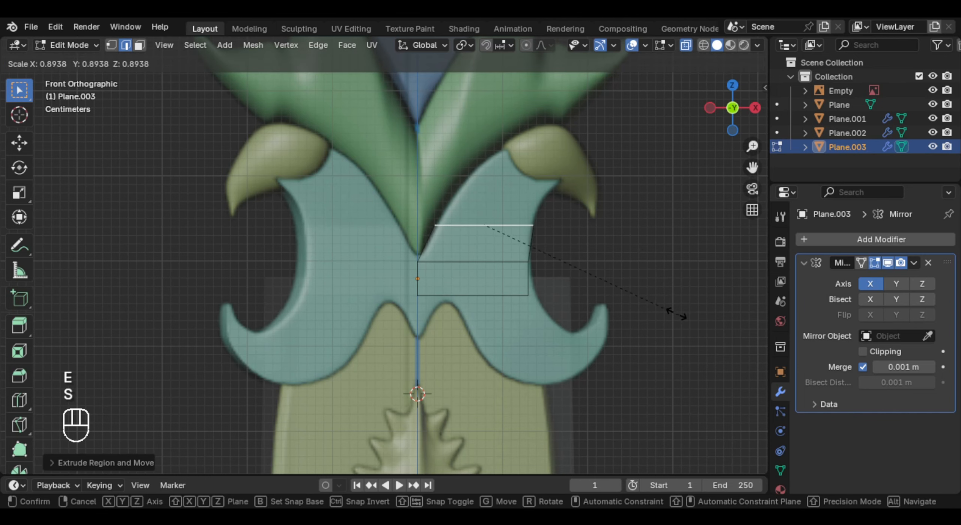
click(656, 298)
key(r)
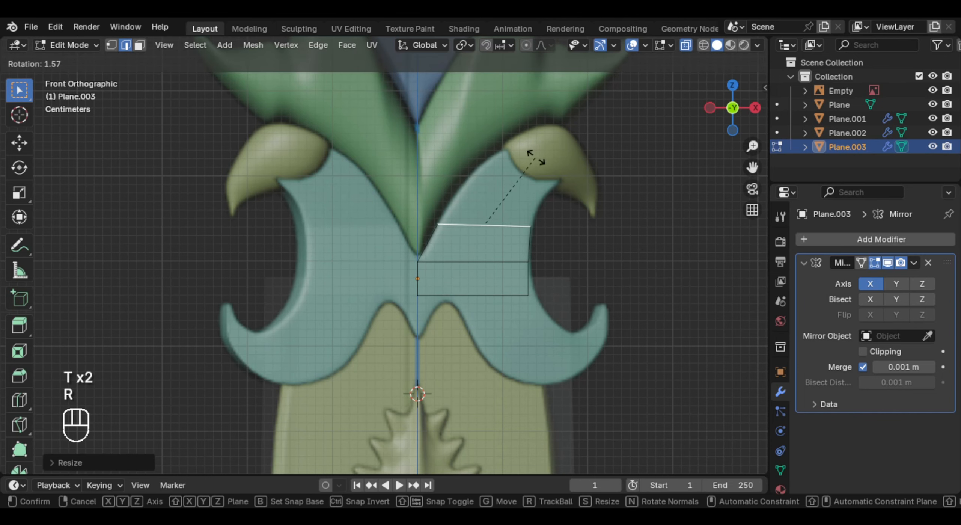
click(551, 163)
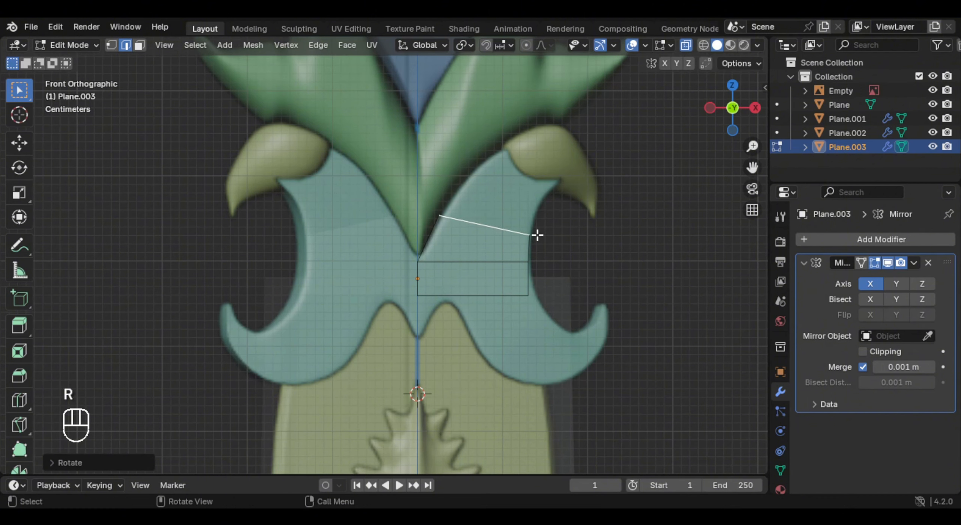
- Extrude the tilted edge further up the guard's arm, scaling and rotating it to match the curve
key(e)
click(545, 278)
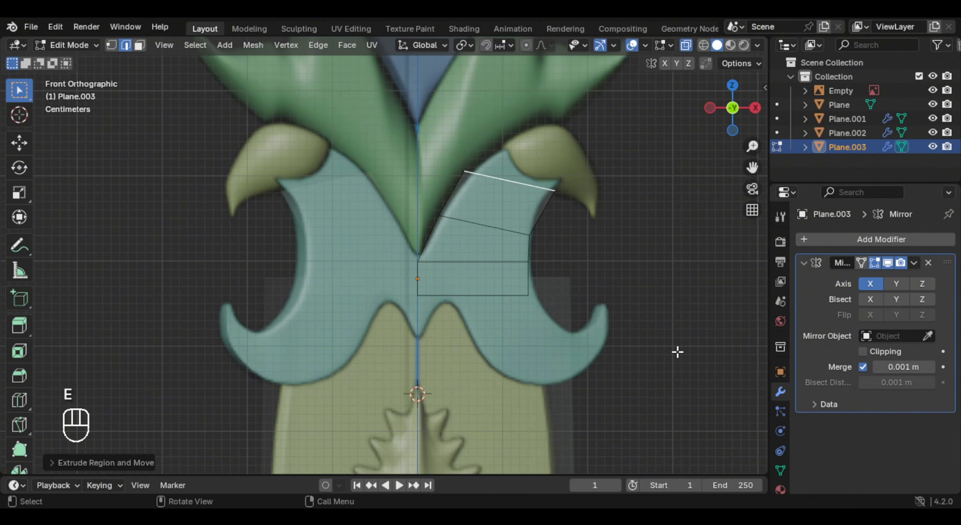
key(s)
click(601, 323)
key(r)
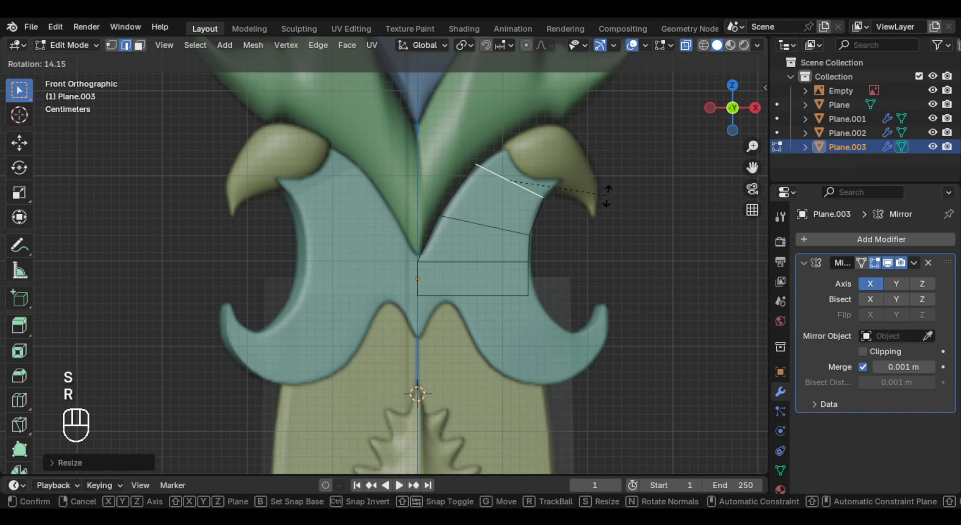
click(607, 195)
- Extrude a third segment toward the arm's tip beneath the yellow horn, shrink its end edge and move it into place
key(e)
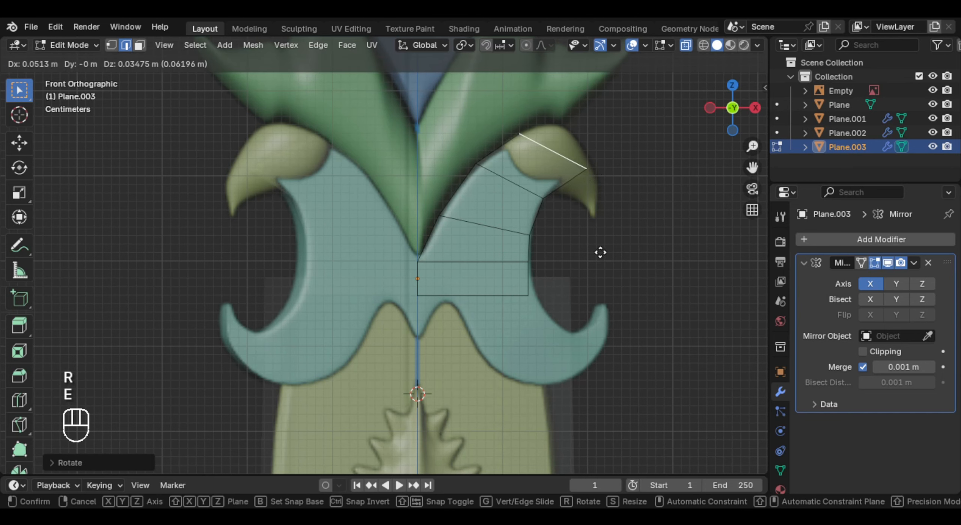
click(654, 281)
key(s)
click(596, 242)
key(g)
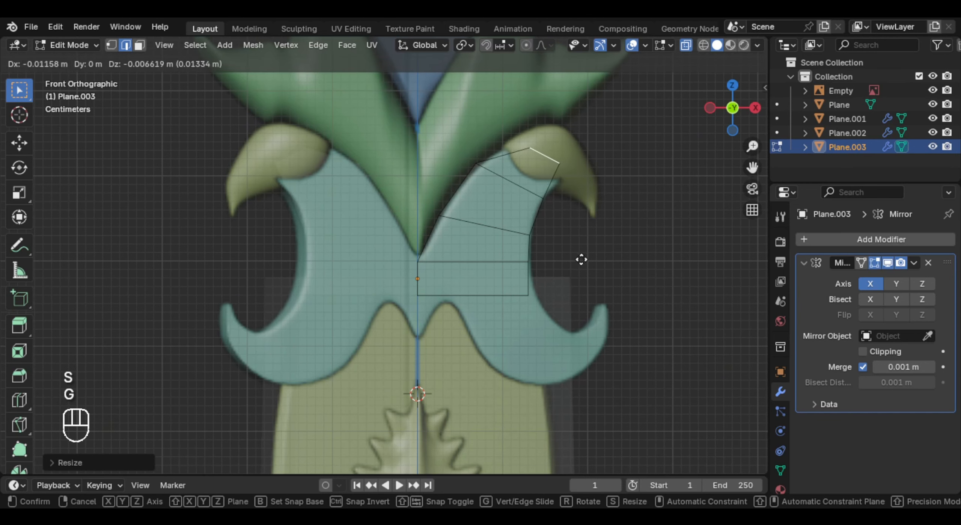
click(582, 259)
- Add a lengthwise loop cut through the guard half and slide it toward the mirror axis, above the lower arch's peak
shift+middle_drag(519, 259, 515, 179)
scroll(514, 203, up, 2)
click(513, 205)
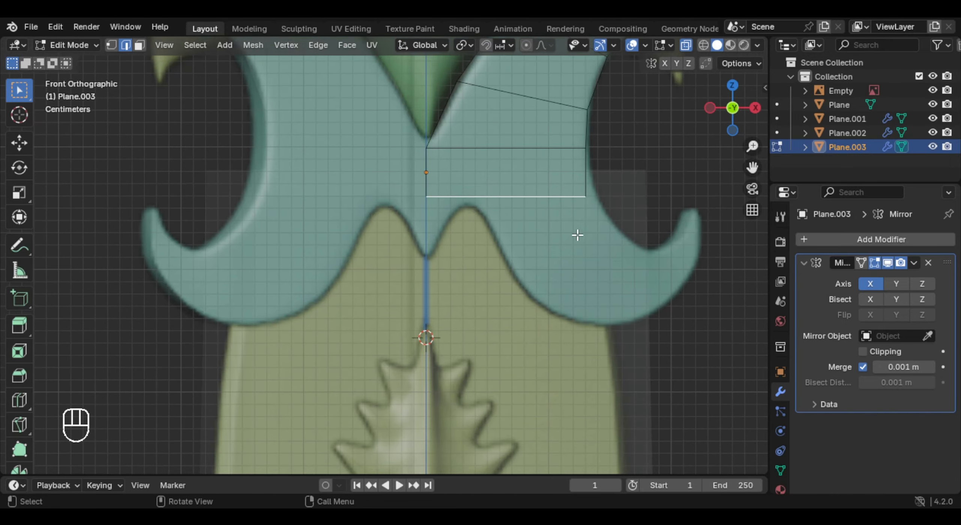
shift+middle_drag(577, 235, 528, 258)
key(ctrl+r)
click(457, 213)
right_click(452, 216)
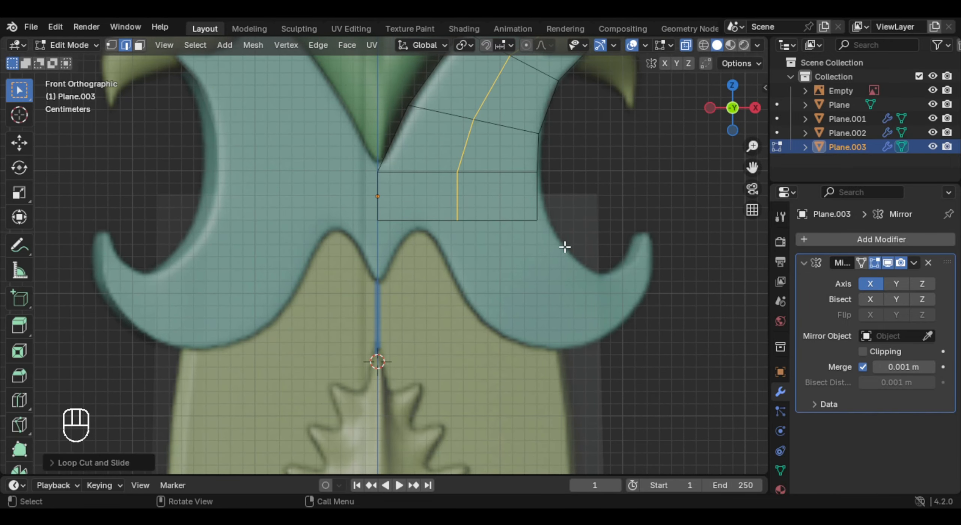
key(g)
key(g)
click(380, 216)
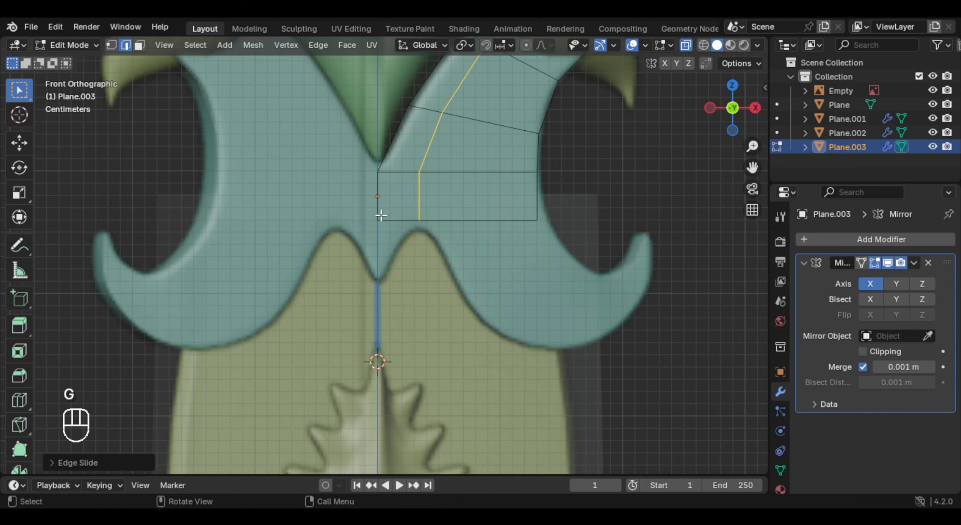
- Extrude the inner bottom edge down to the guard's central point and scale it to about half its width
click(410, 238)
key(e)
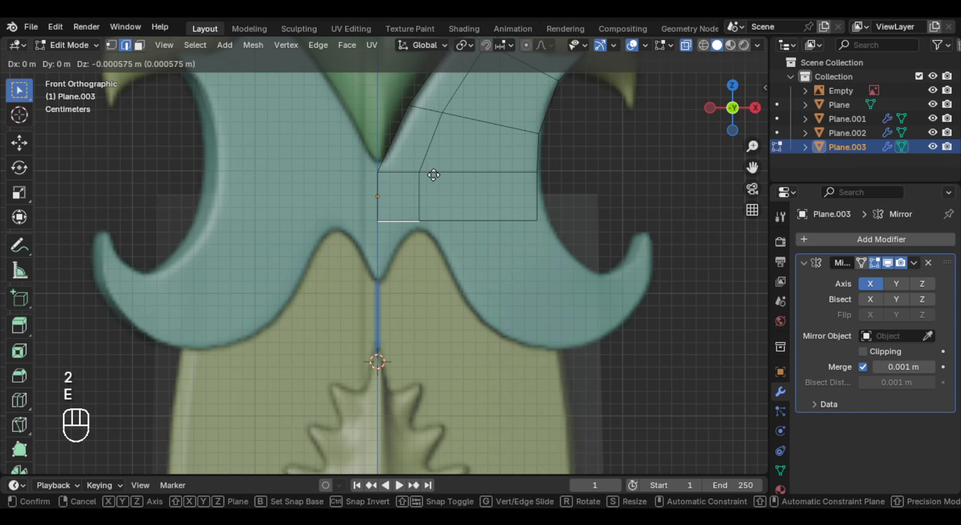
middle_click(435, 226)
click(446, 232)
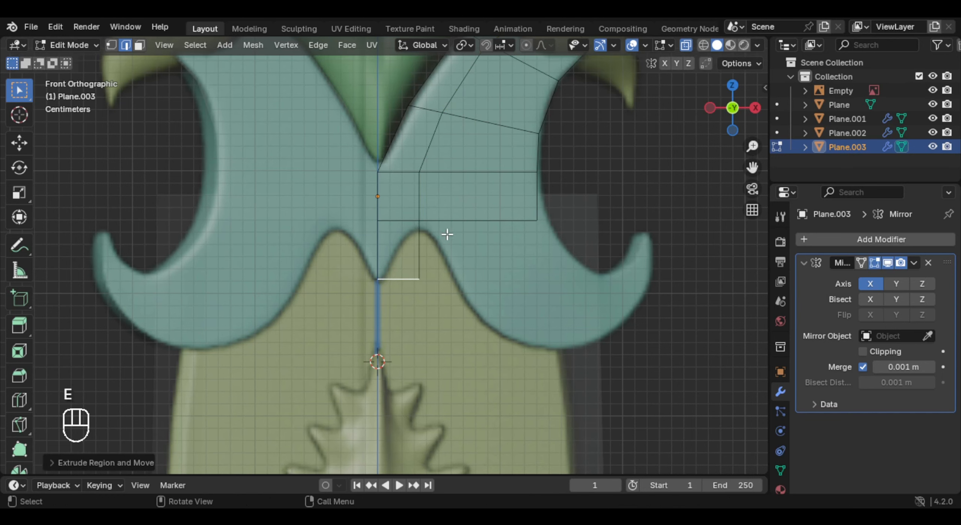
key(s)
click(466, 296)
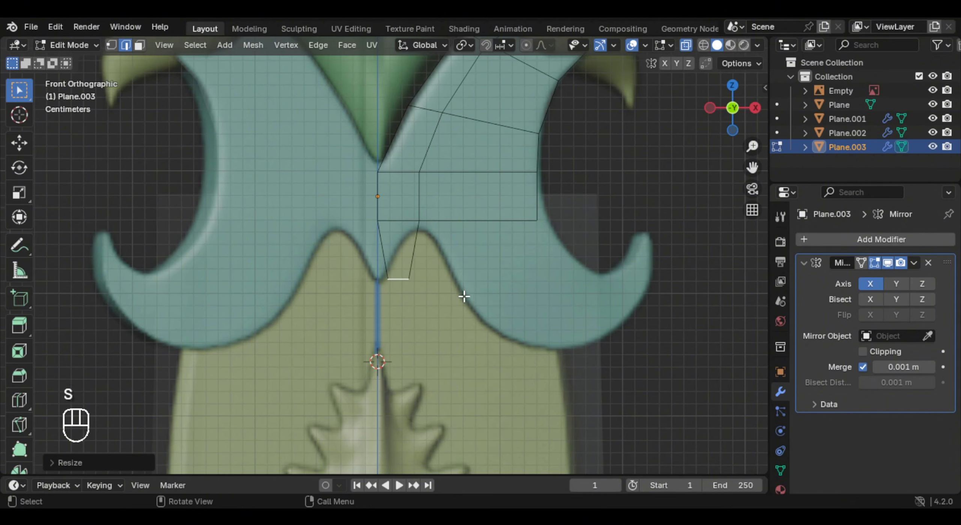
- Move the narrowed bottom edge along X until its inner end sits on the mirror axis
key(g)
right_click(460, 296)
key(g)
middle_click(587, 302)
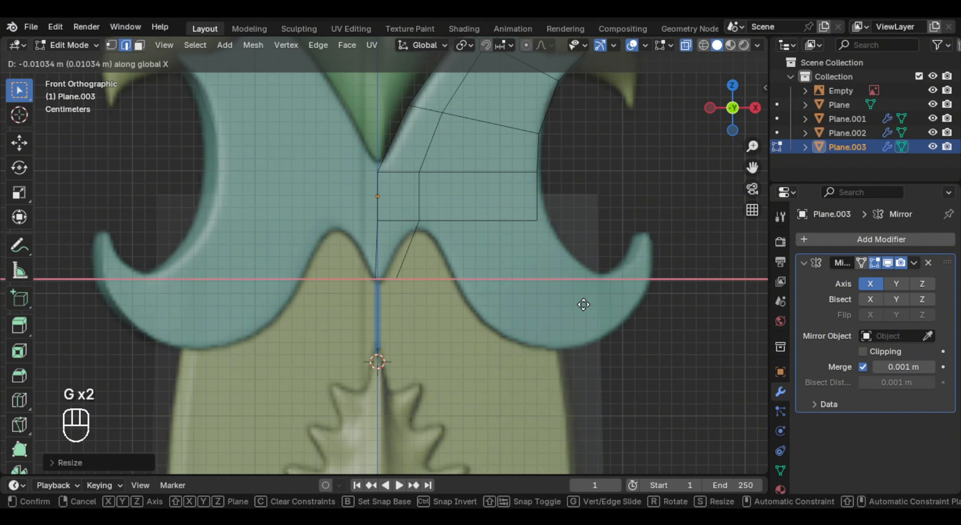
click(546, 285)
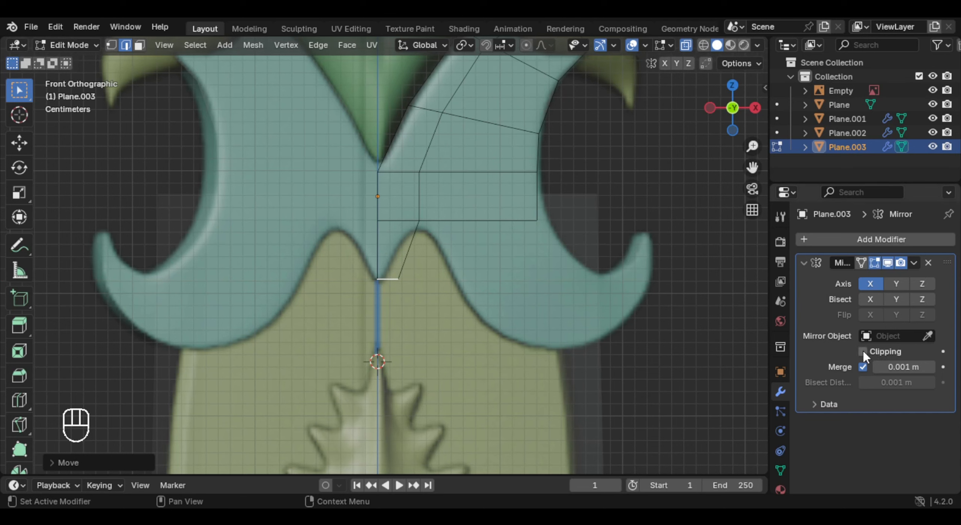
- Enable clipping on the Mirror modifier and move the outer vertex of the guard's central point inward toward the mirror axis
key(g)
right_click(513, 281)
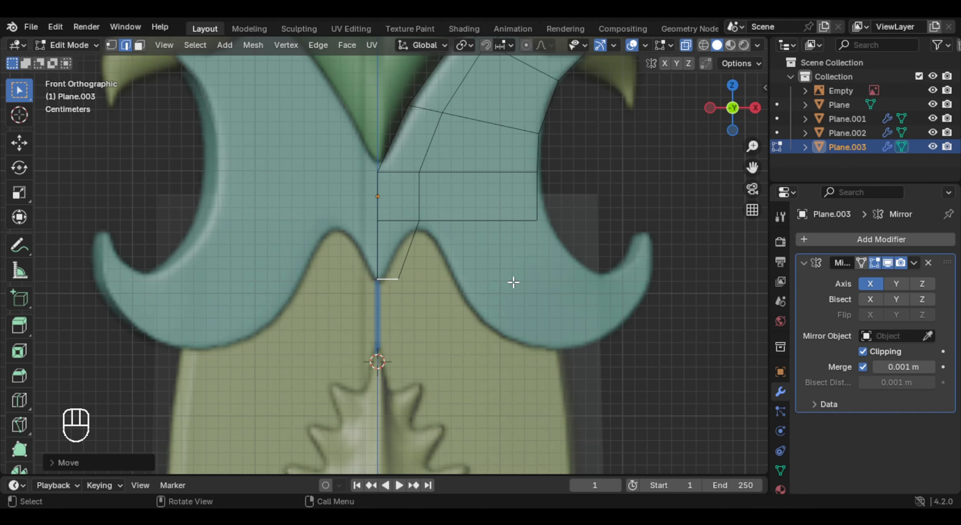
key(1)
key(g)
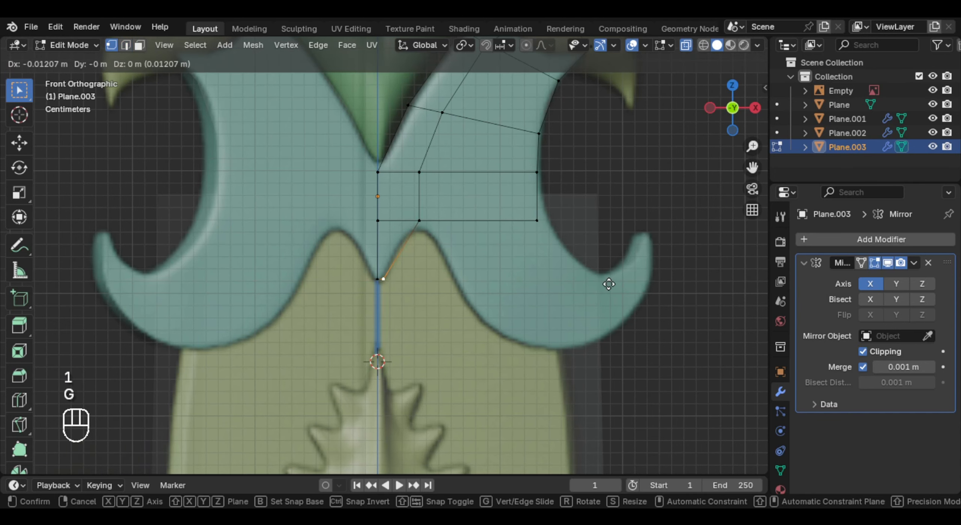
click(610, 284)
- Add a loop cut across the central point and move its outer vertex onto the reference outline
key(ctrl+r)
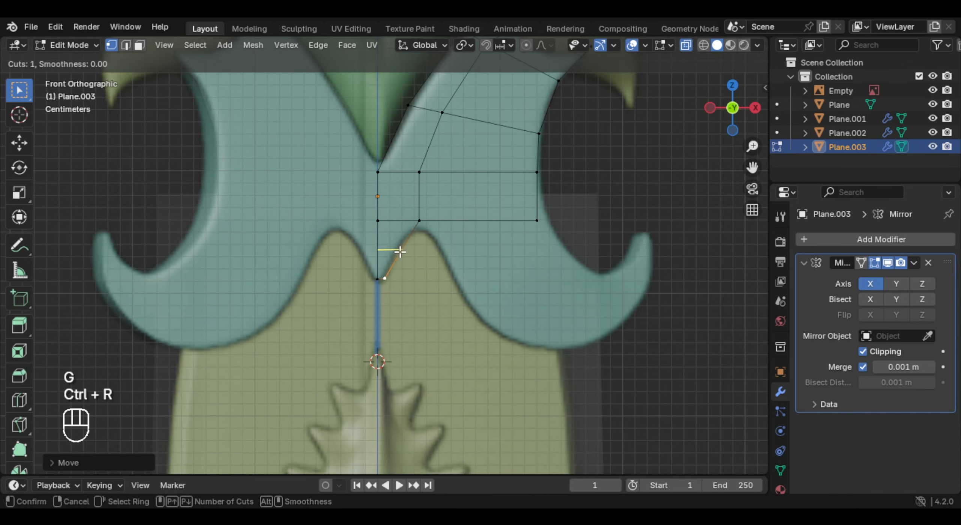
click(405, 251)
key(g)
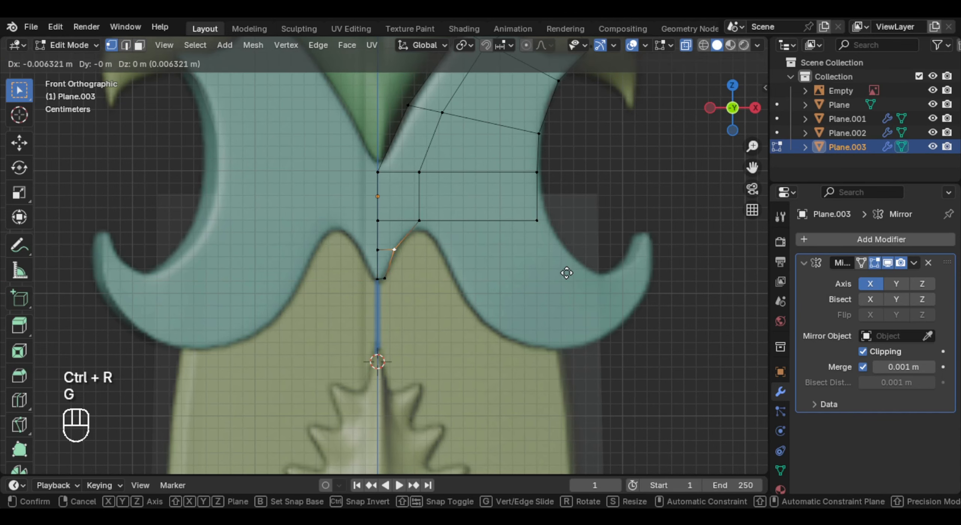
click(567, 273)
- Extrude the wide bottom edge down into the lower arm, tilting, scaling and moving it to span the arm's width
key(2)
click(485, 233)
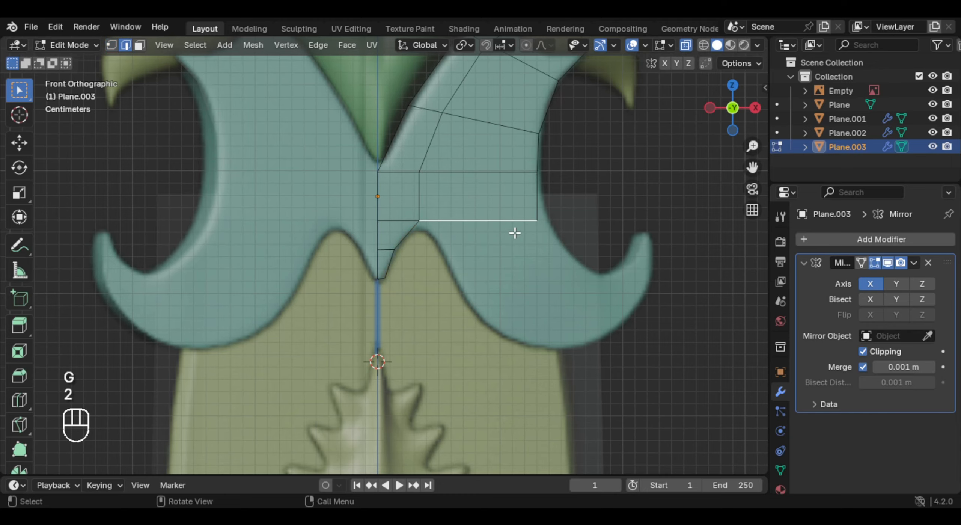
scroll(529, 238, down, 2)
shift+middle_drag(540, 243, 502, 240)
key(e)
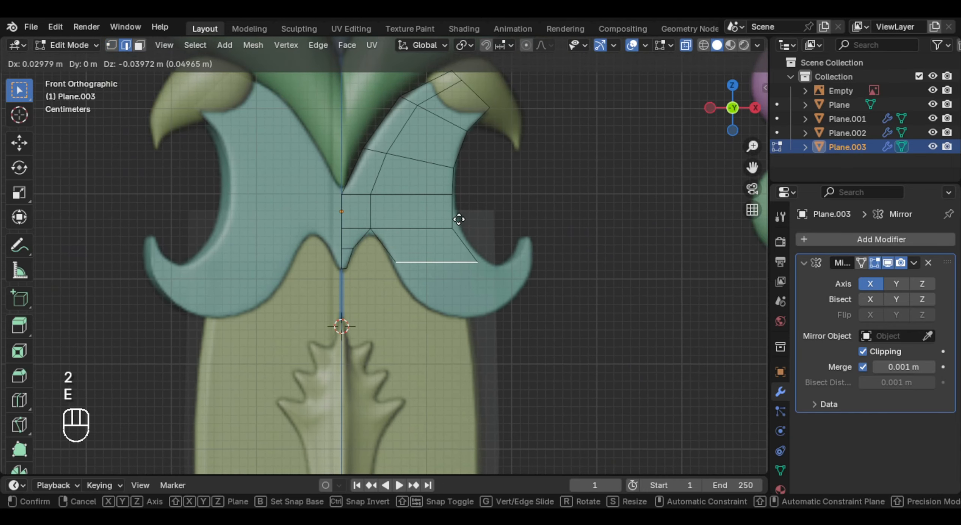
click(459, 219)
key(r)
click(463, 178)
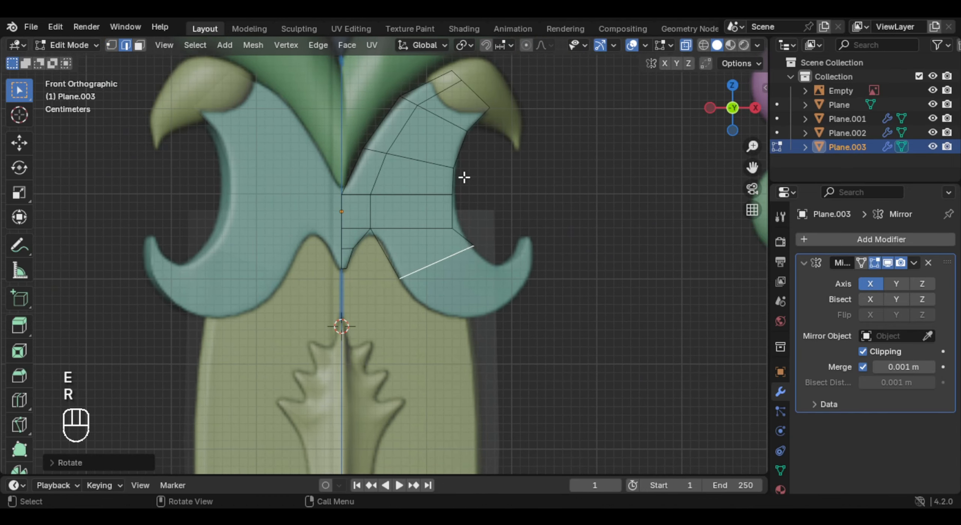
key(s)
click(503, 215)
key(g)
click(501, 222)
- Extrude a second lower-arm segment around the bend, rotating, resizing and moving its end edge to fit the reference outline
key(e)
click(480, 205)
key(r)
click(493, 206)
key(s)
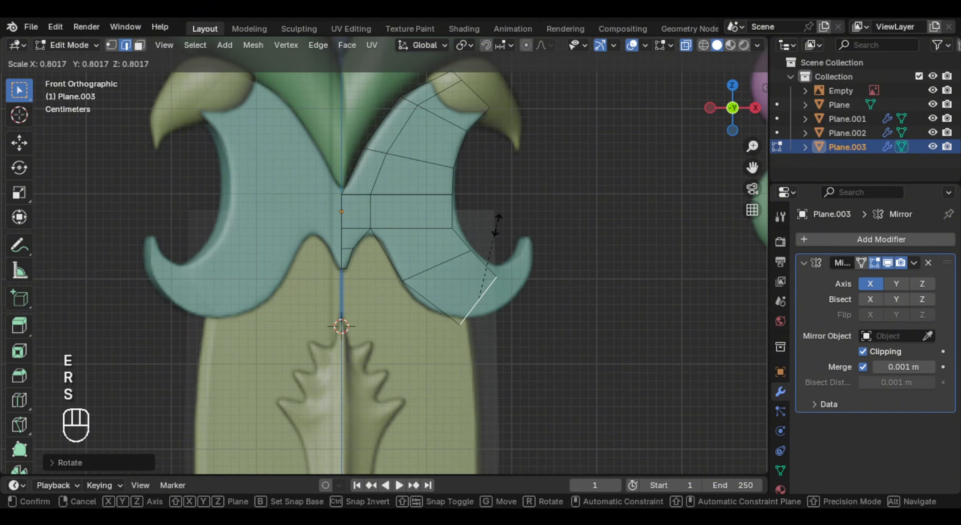
click(499, 225)
key(g)
click(482, 226)
key(g)
click(471, 219)
key(s)
click(507, 217)
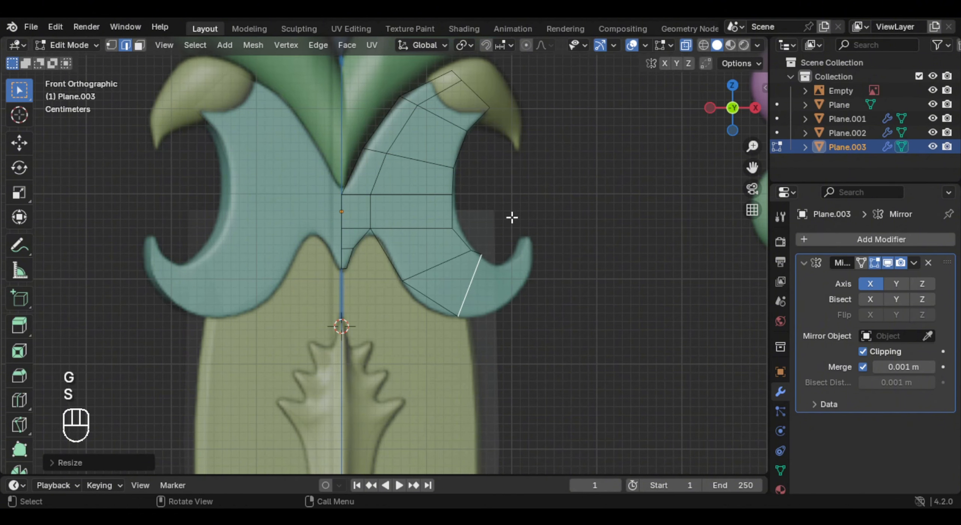
key(g)
click(505, 218)
- Extrude two more segments up to the hook's tip, rotating and shrinking the last edge to fit the narrow end
key(e)
click(506, 241)
key(g)
click(504, 235)
key(e)
click(526, 207)
key(r)
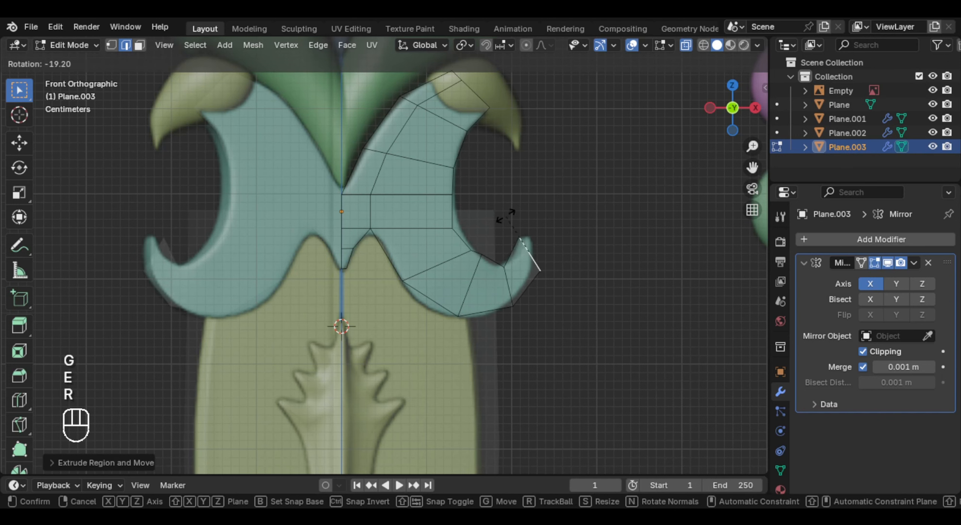
click(496, 225)
key(s)
click(522, 224)
key(g)
click(511, 212)
- Add a loop cut across the hook's last segment and reposition it and the tip geometry to follow the curve
key(ctrl+r)
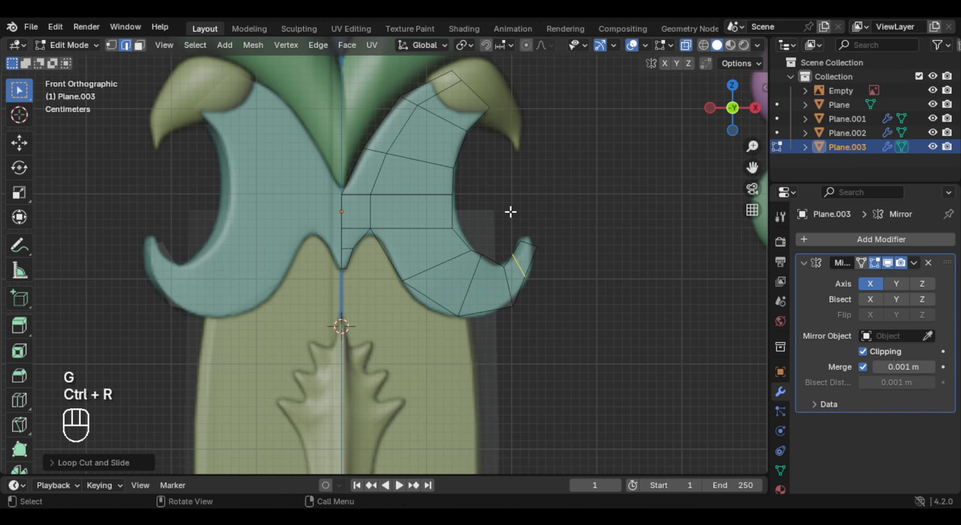
key(g)
click(558, 276)
click(530, 244)
key(g)
click(529, 241)
shift+middle_drag(462, 171, 493, 178)
- Turn off X-ray for the guard in Object Mode and add a level 2 Subdivision Surface modifier
key(Tab)
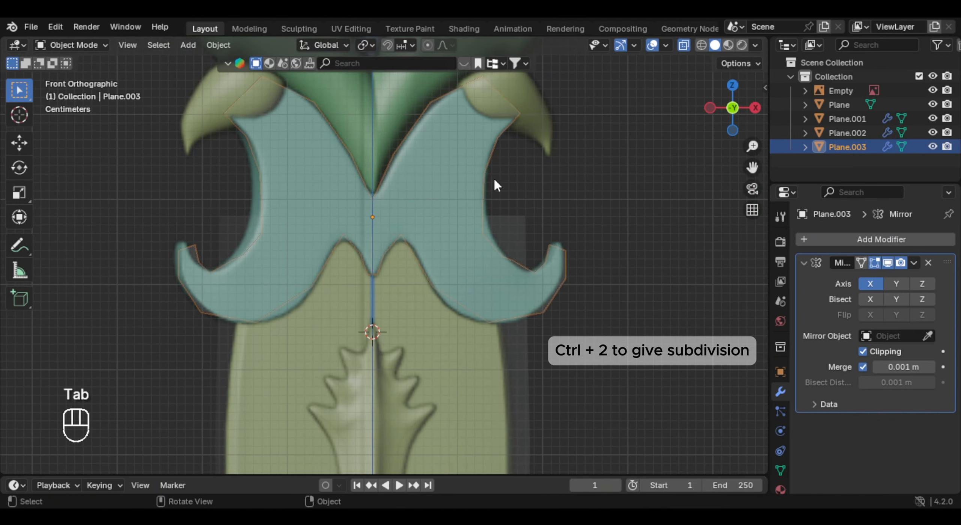
scroll(482, 176, down, 1)
scroll(526, 246, up, 1)
key(alt+z)
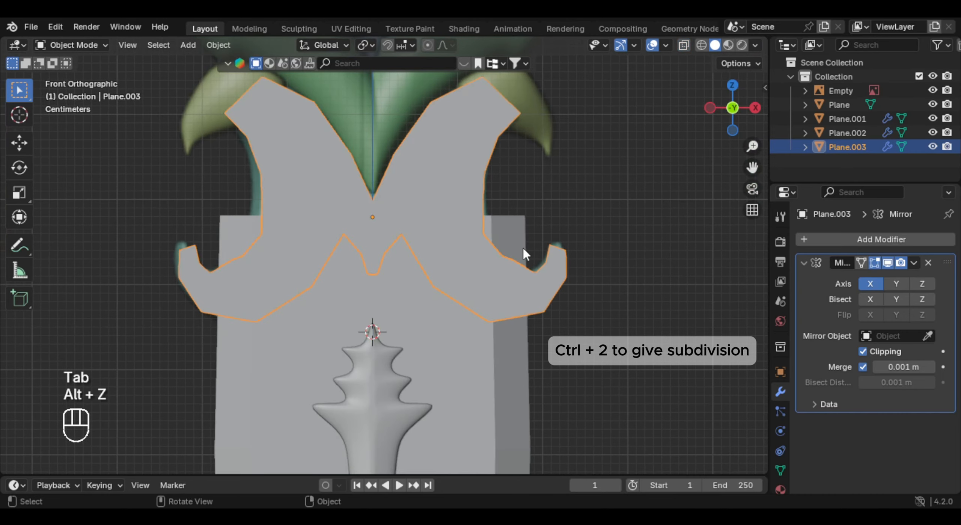
key(ctrl+2)
- Move the bottom vertex on the mirror axis slightly to smooth the tip of the guard's central point
key(Tab)
scroll(323, 294, up, 5)
shift+middle_drag(323, 293, 427, 319)
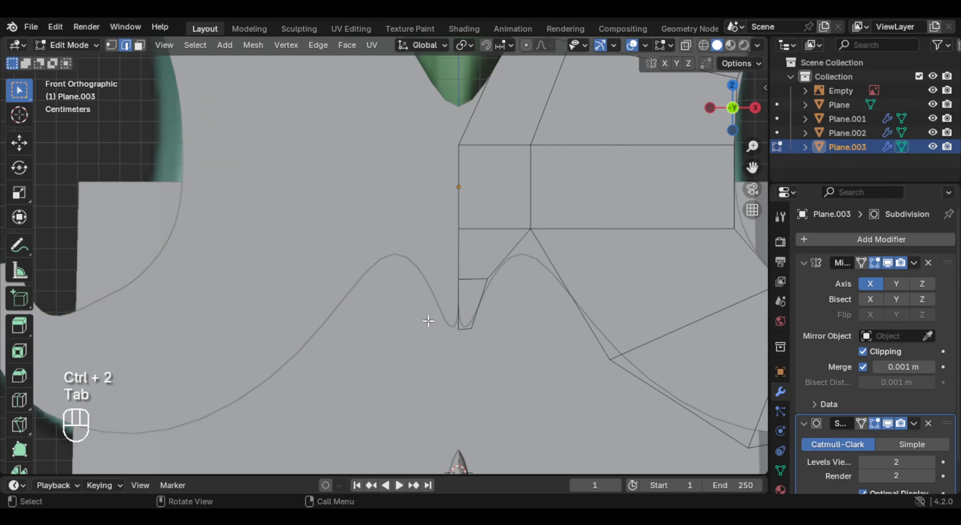
key(1)
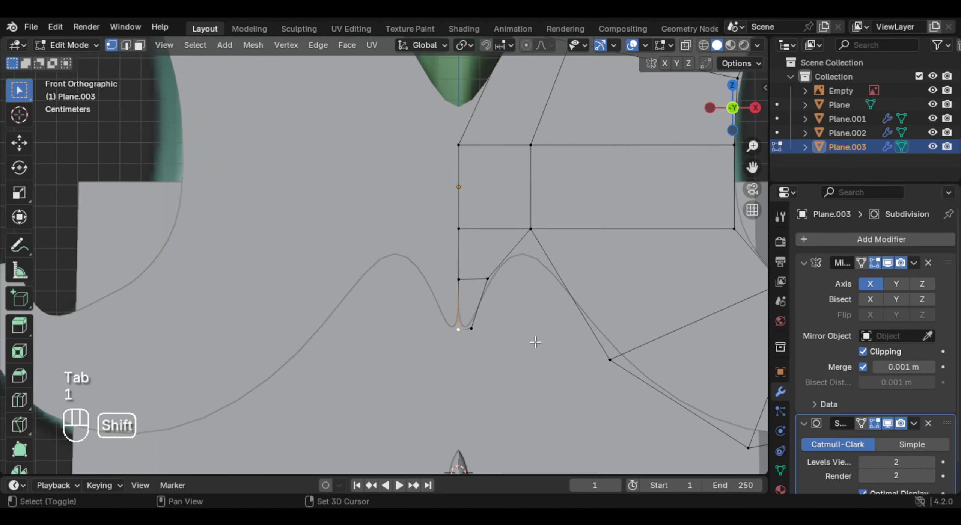
shift+middle_drag(535, 341, 458, 310)
key(g)
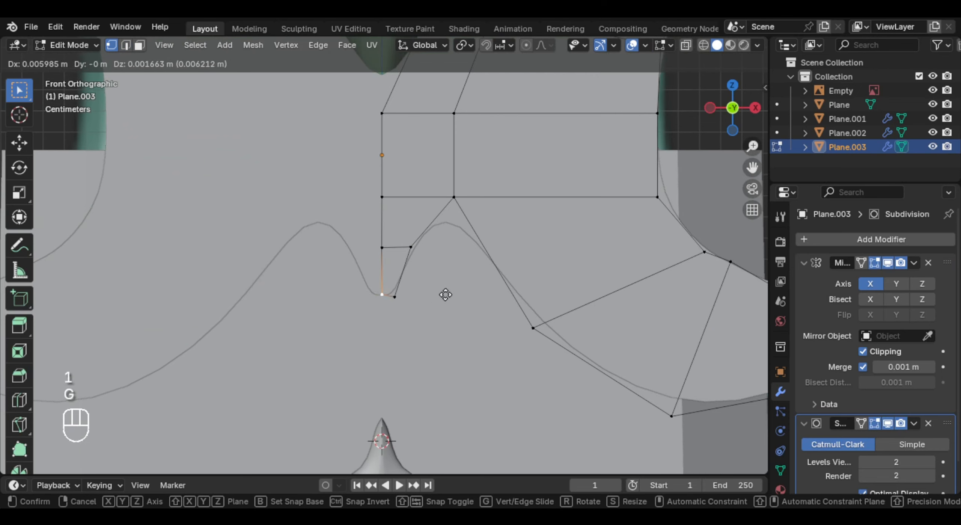
key(g)
click(468, 297)
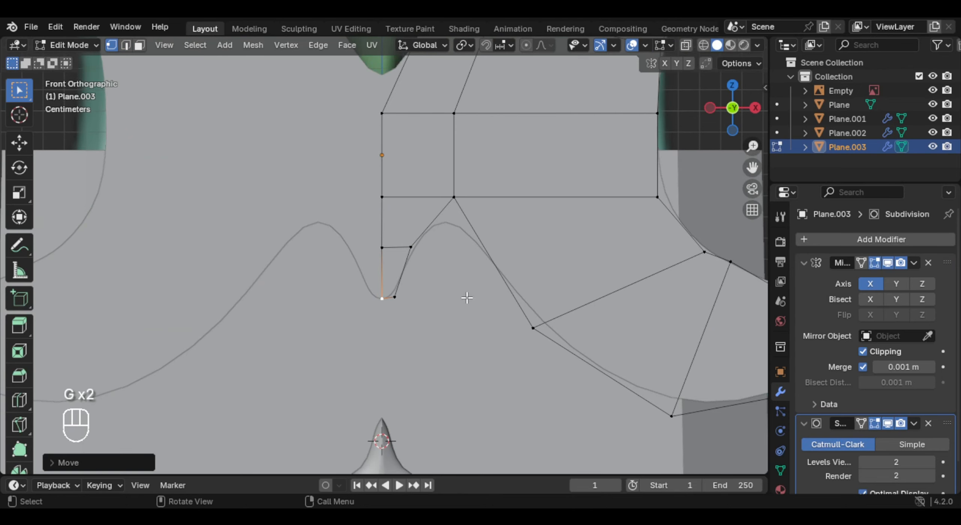
key(Tab)
- Add a centred lengthwise loop cut running through the upper arm, the guard's body and the lower hook
scroll(467, 291, down, 3)
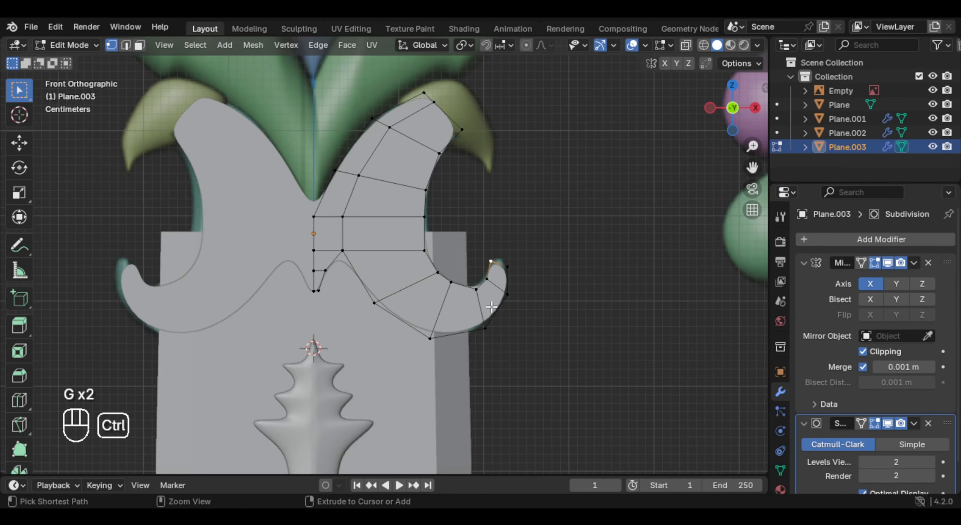
key(ctrl+r)
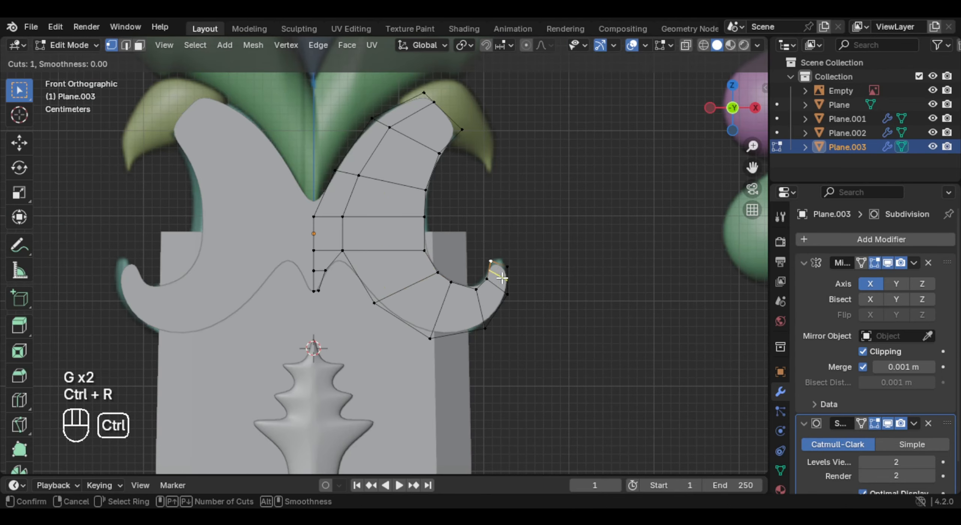
click(494, 286)
right_click(494, 286)
- Move the new middle vertex at the hook's end to round the tip
click(500, 263)
key(h)
key(ctrl+z)
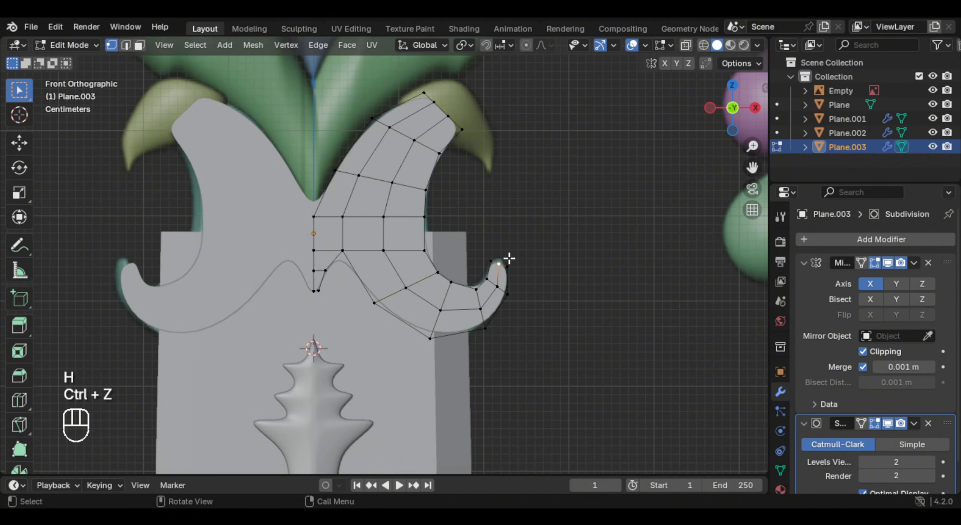
key(g)
click(518, 312)
key(Tab)
key(Tab)
key(Tab)
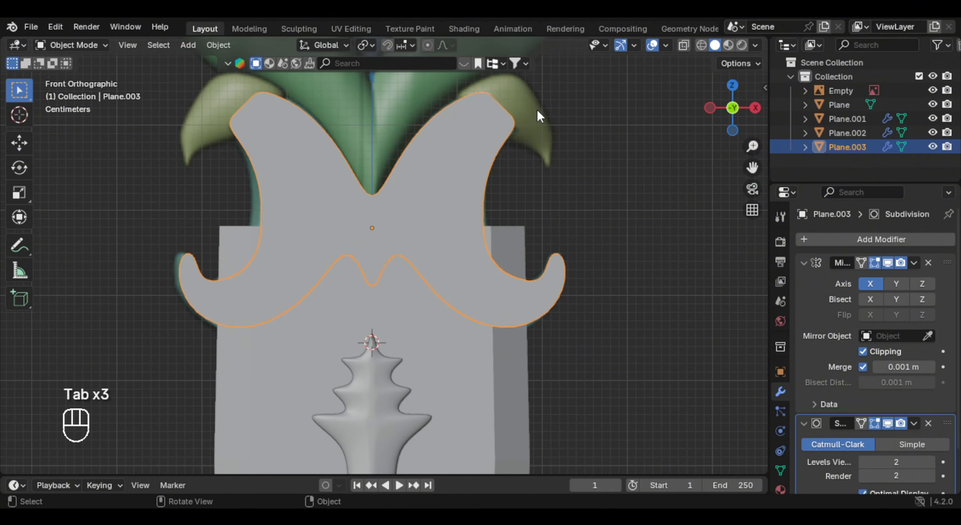
- Extrude the entire guard mesh backward about 0.08 m to give it thickness
middle_drag(536, 108, 453, 300)
key(Tab)
key(a)
key(e)
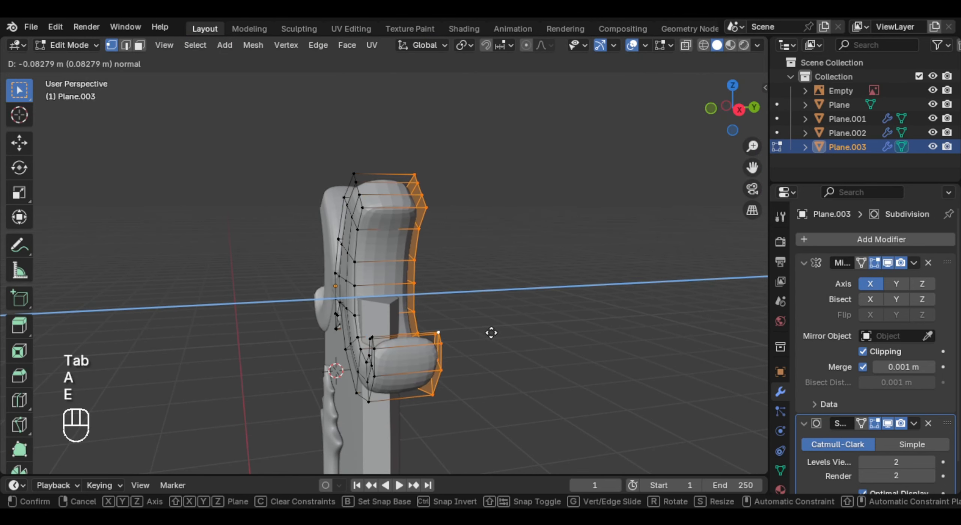
click(483, 333)
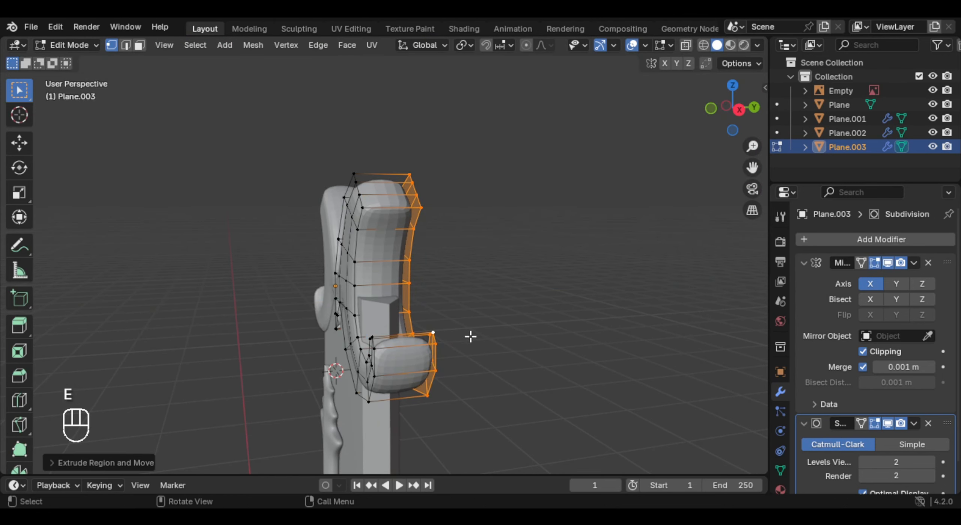
key(Tab)
- Isolate the guard in local view and turn off the Mirror modifier's viewport display
middle_drag(464, 337, 347, 351)
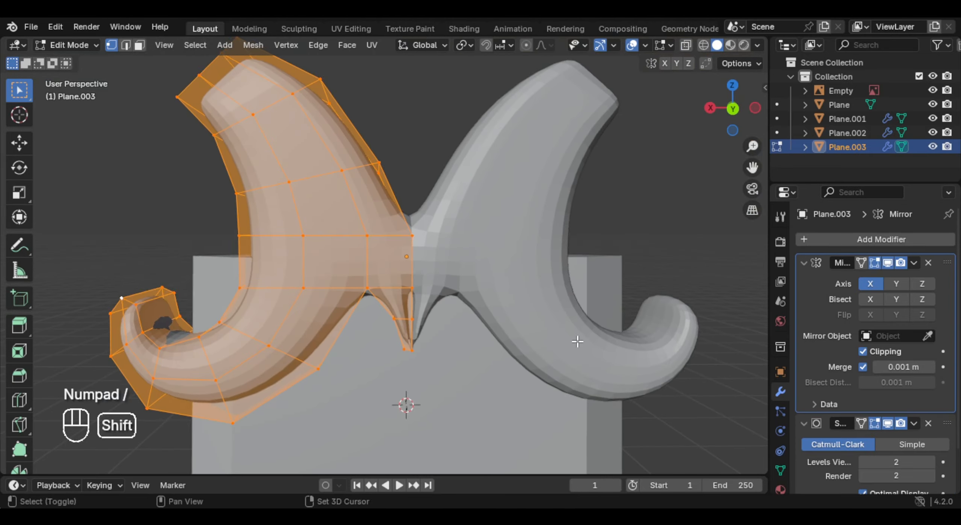
scroll(455, 250, up, 6)
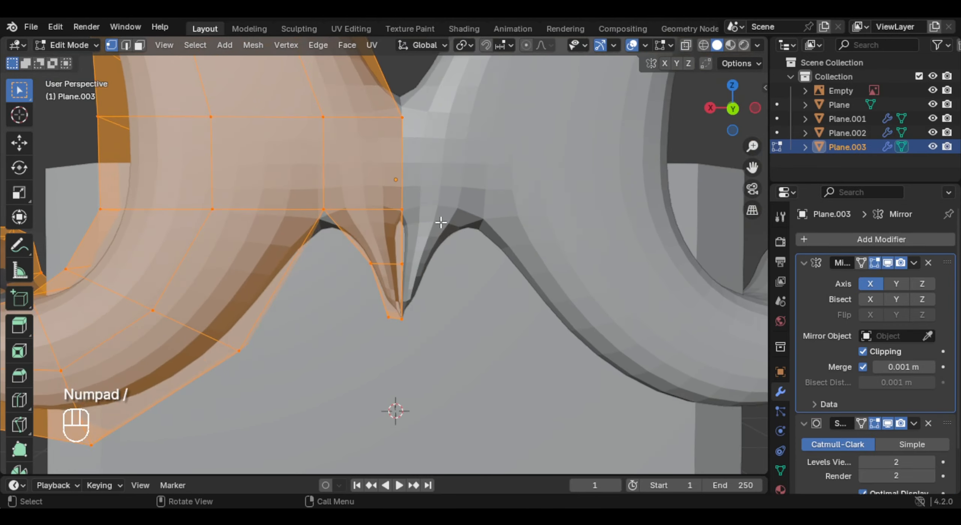
mouse_move(439, 221)
middle_down()
mouse_move(388, 212)
mouse_move(431, 215)
middle_up()
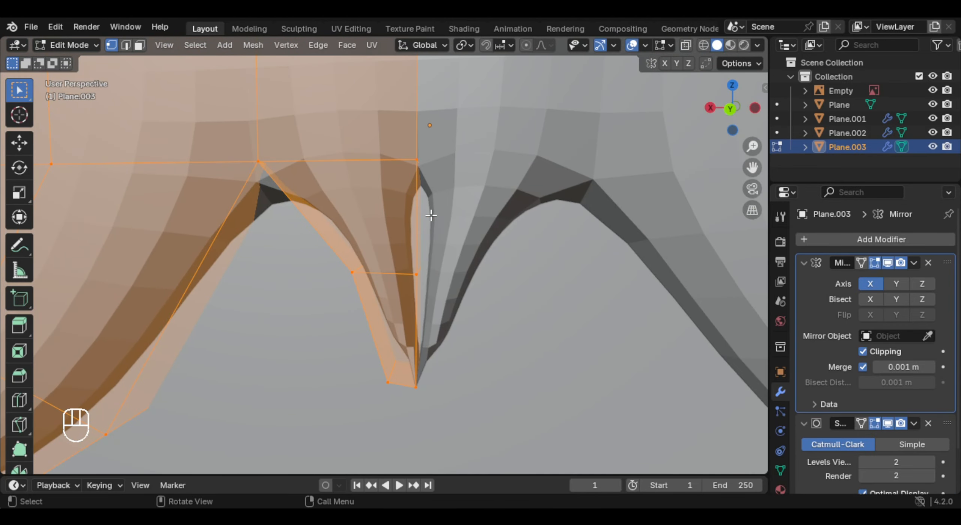
key(KP_Divide)
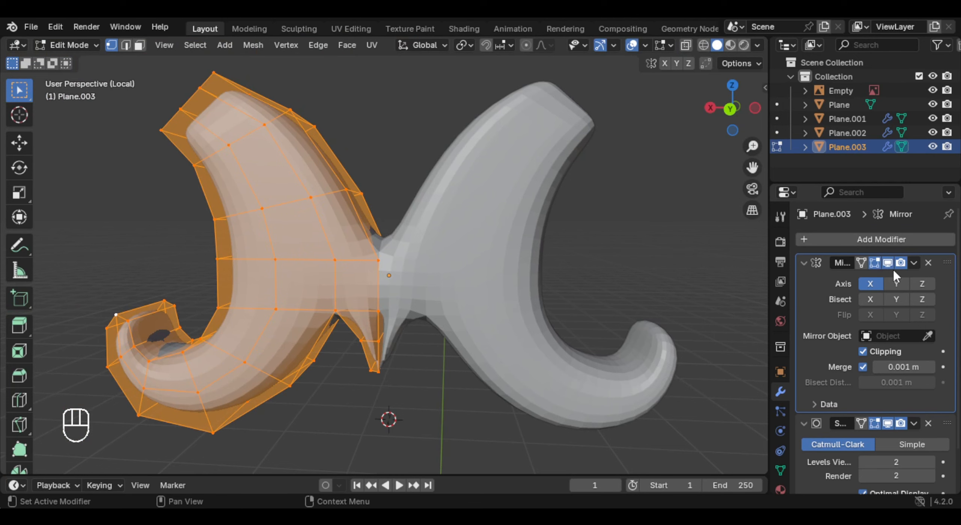
click(887, 262)
- Delete the two interior faces of the central point that lie on the mirror plane
middle_drag(440, 346, 451, 376)
key(3)
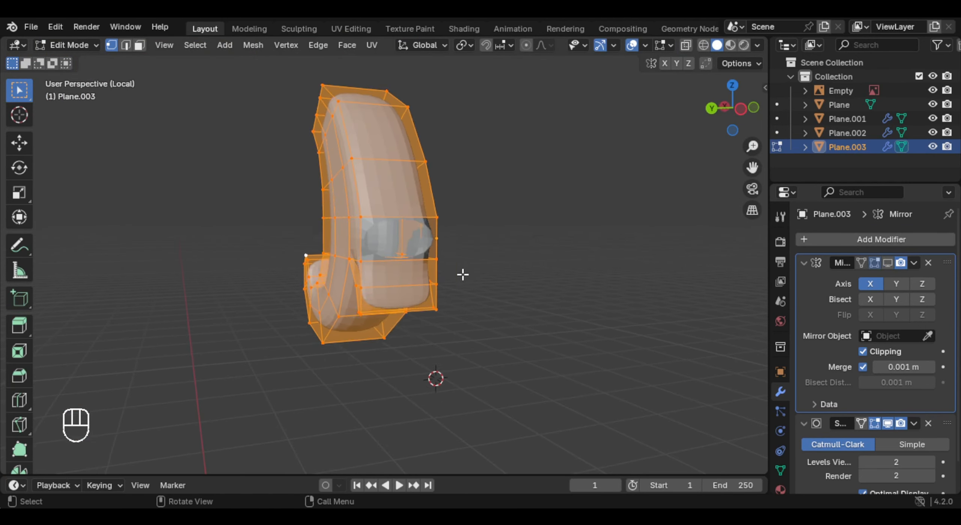
click(404, 273)
key(KP_Decimal)
shift+click(390, 310)
middle_drag(391, 310, 493, 248)
key(x)
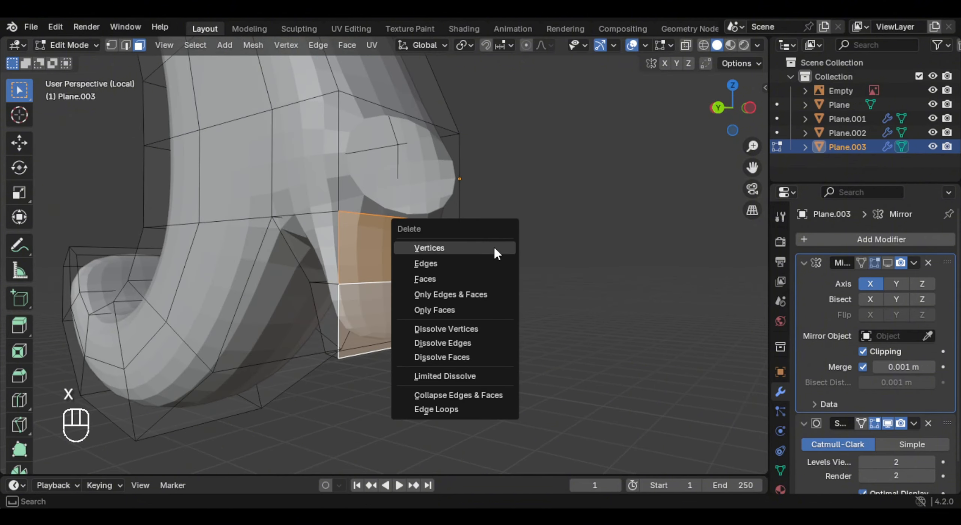
click(435, 278)
- Turn the Mirror modifier's viewport display back on and check the joint between the guard's halves
key(Tab)
middle_drag(429, 273, 513, 275)
click(888, 262)
key(Tab)
key(Tab)
key(Tab)
key(Tab)
scroll(564, 255, up, 5)
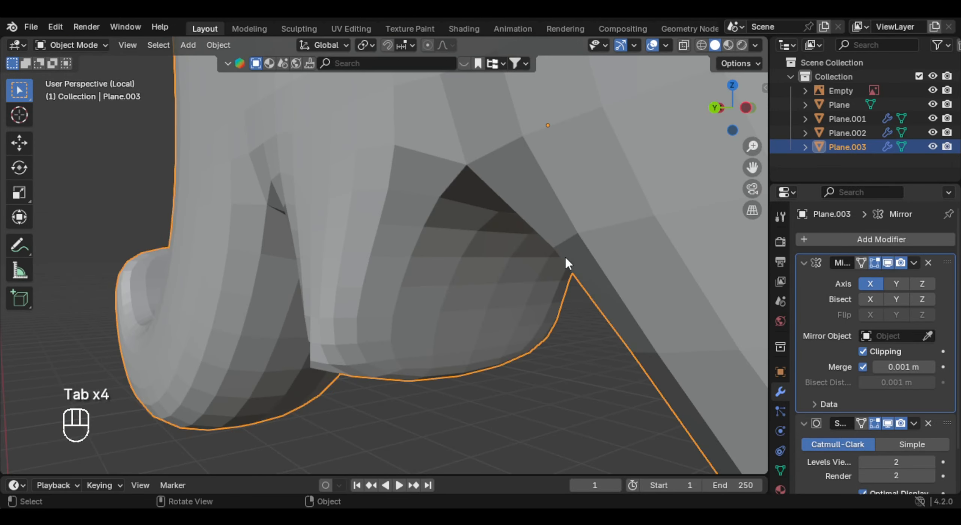
- Leave local view and apply Shade Smooth to the guard
key(KP_Divide)
right_click(525, 248)
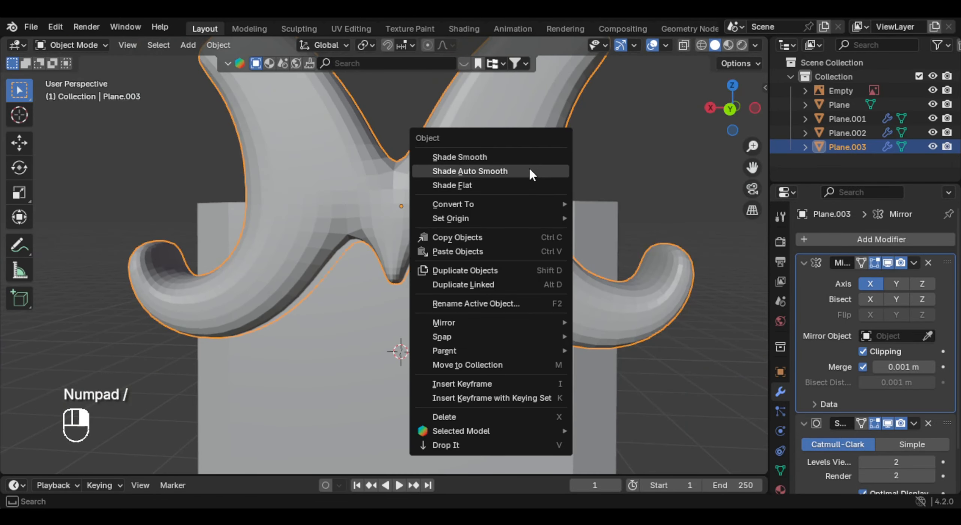
click(499, 154)
middle_drag(502, 191, 507, 234)
- Move the front centre-line edge of the guard's lower point slightly to smooth the seam at its tip
key(Tab)
key(g)
key(g)
key(KP_1)
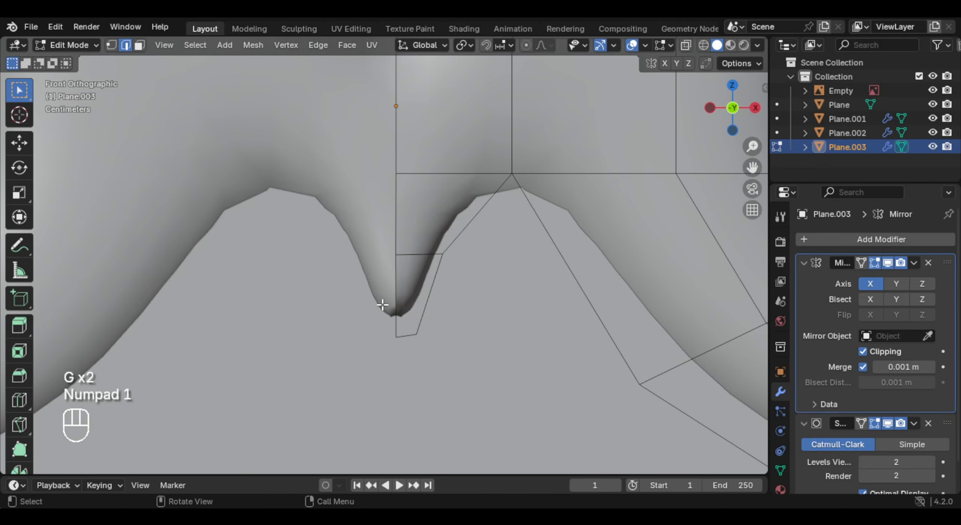
scroll(386, 305, up, 4)
scroll(403, 307, up, 2)
click(410, 299)
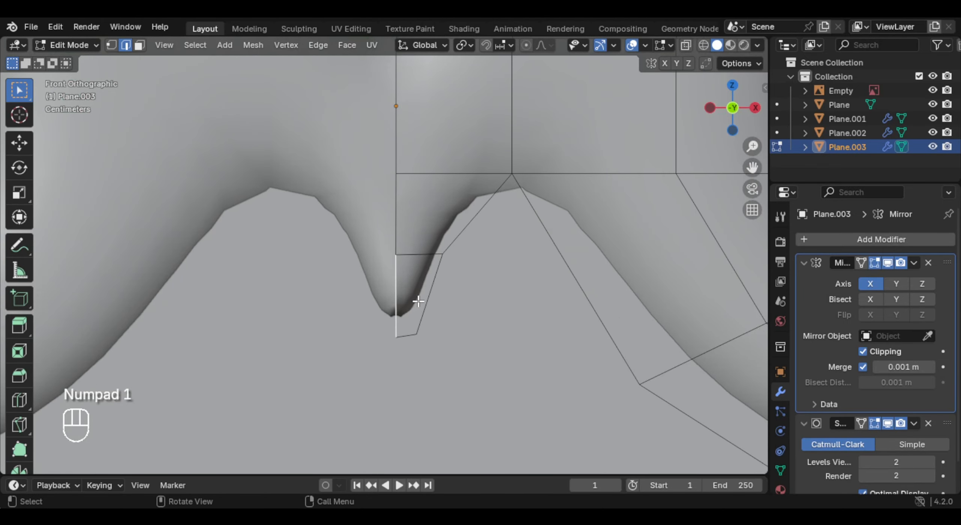
key(g)
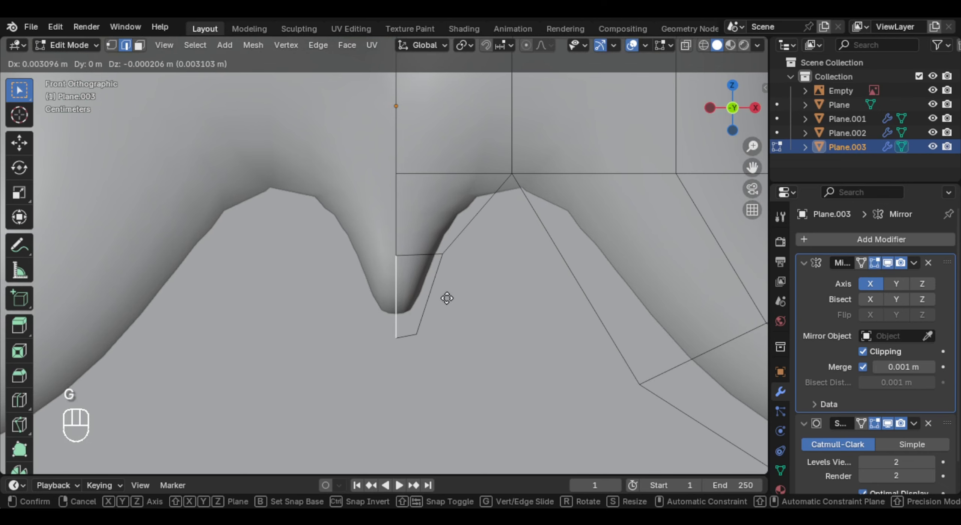
click(446, 297)
- Move the back centre-line edge of the guard's lower point slightly to even out the seam at its tip
mouse_move(446, 298)
middle_down()
mouse_move(470, 288)
mouse_move(412, 296)
mouse_move(566, 297)
mouse_move(436, 300)
middle_up()
key(g)
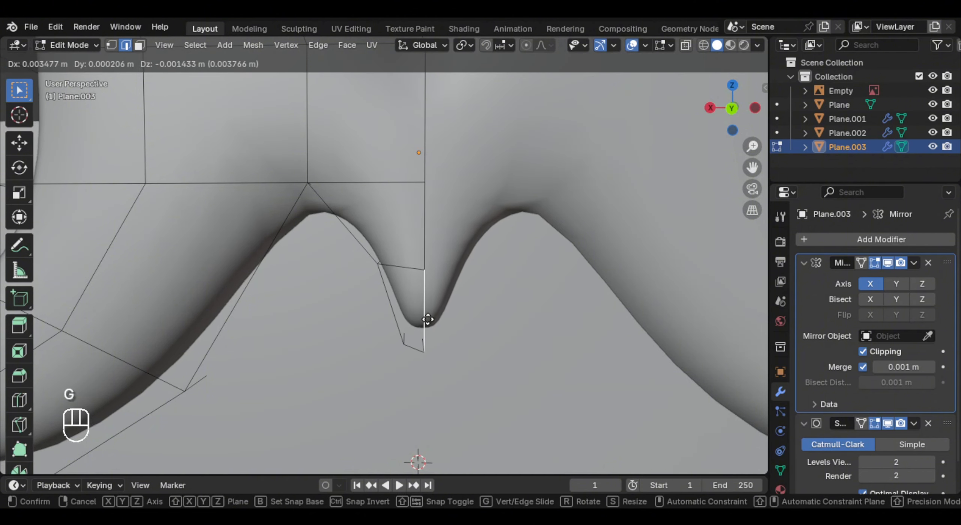
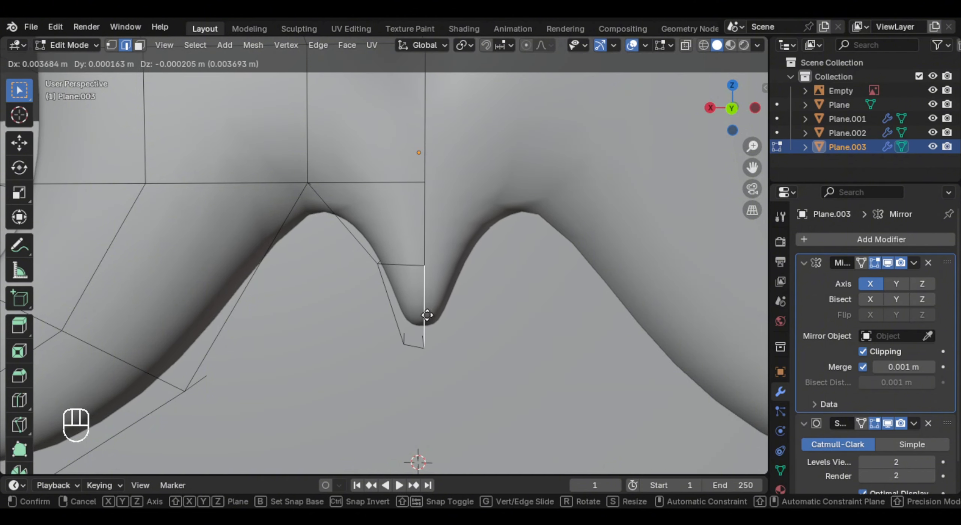
click(427, 315)
key(Tab)
- Add a centred edge loop around the guard's side thickness and bevel it into parallel loops
middle_drag(439, 291, 544, 279)
scroll(439, 300, down, 8)
key(Tab)
shift+middle_drag(427, 193, 412, 225)
key(ctrl+r)
click(419, 189)
right_click(419, 190)
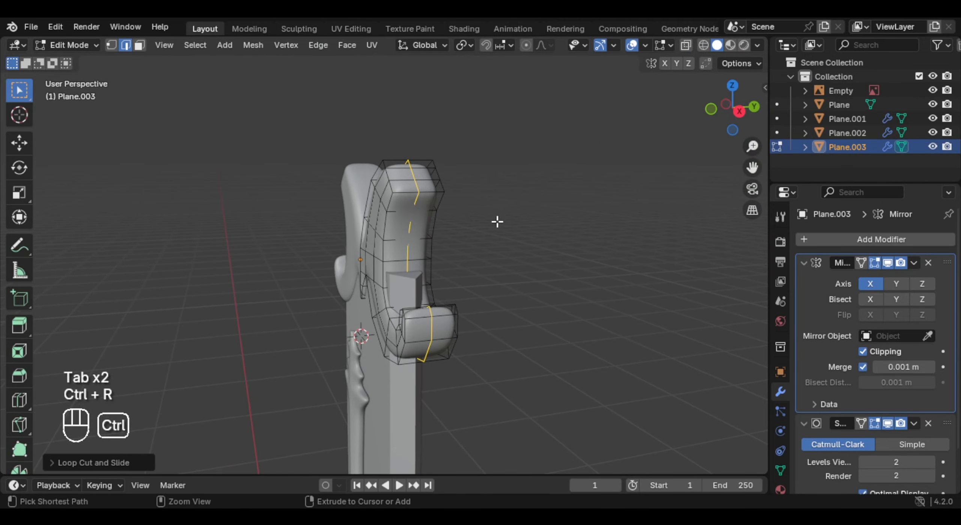
key(ctrl+b)
right_click(479, 234)
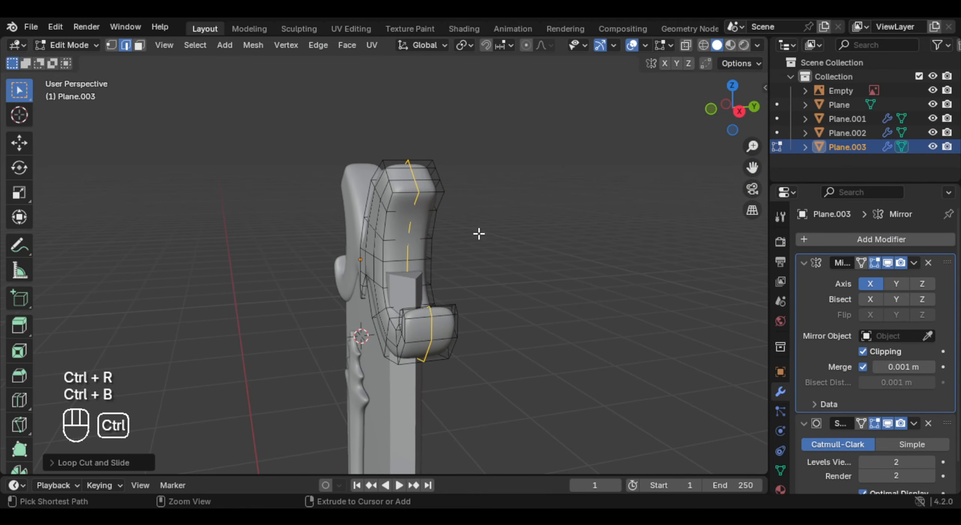
key(ctrl+b)
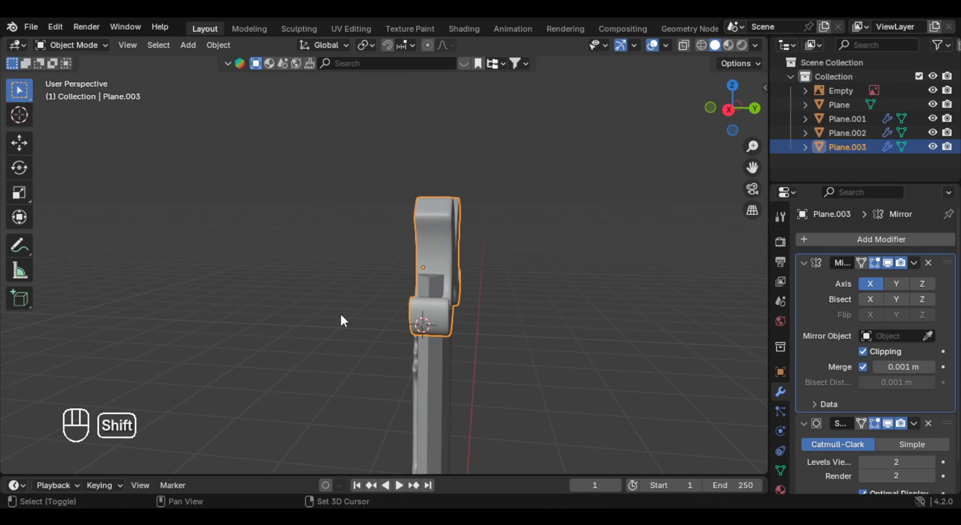
- Shift the guard slightly along the global Y axis in the side view so it surrounds the blade's thickness
shift+middle_drag(341, 315, 265, 290)
middle_drag(265, 289, 414, 250)
key(KP_3)
scroll(346, 292, down, 2)
scroll(348, 271, up, 1)
scroll(441, 245, up, 1)
scroll(544, 257, up, 1)
key(g)
key(y)
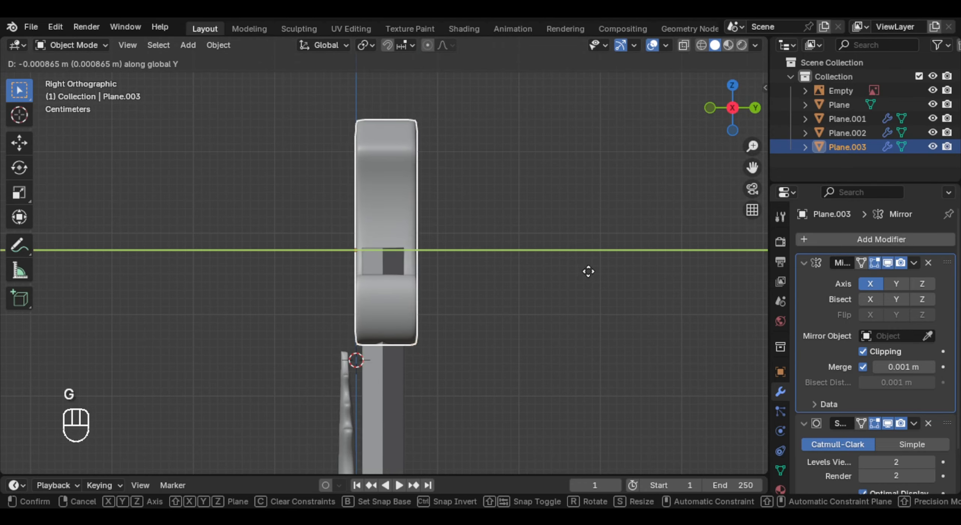
click(584, 271)
- Select both thin ornaments along the blade in side view to bring them against its front surface
scroll(379, 361, down, 5)
shift+middle_drag(362, 377, 363, 274)
middle_drag(363, 274, 363, 271)
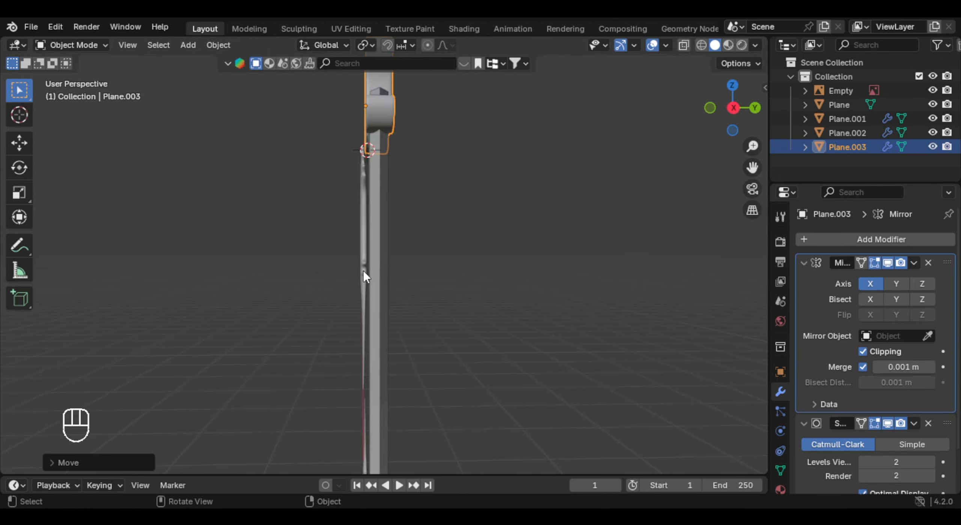
scroll(357, 274, up, 2)
click(350, 279)
scroll(360, 338, down, 3)
shift+middle_drag(362, 349, 359, 202)
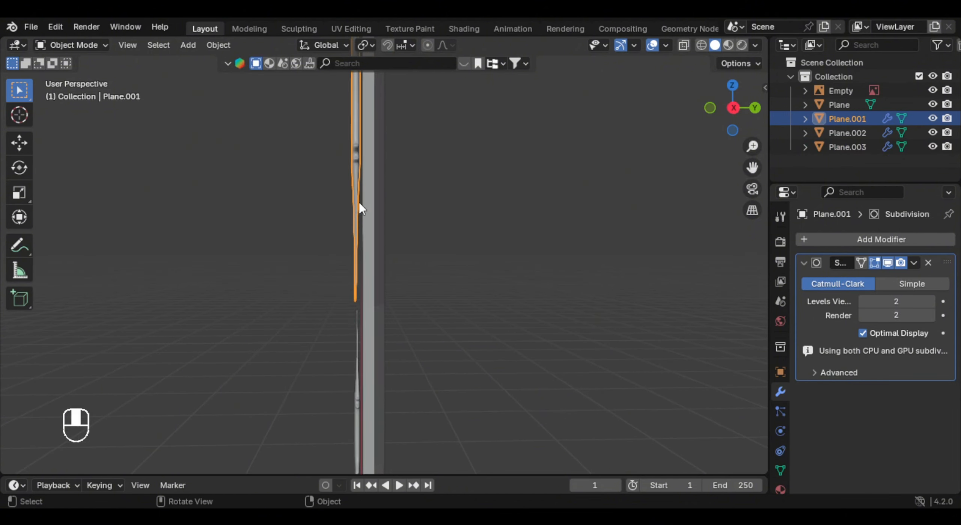
click(355, 391)
shift+click(353, 243)
key(KP_3)
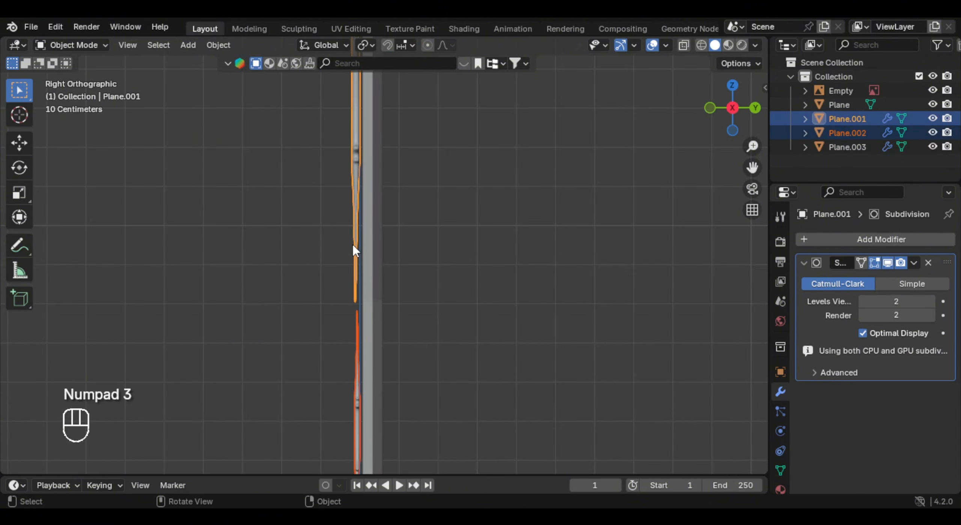
shift+middle_drag(352, 245, 382, 244)
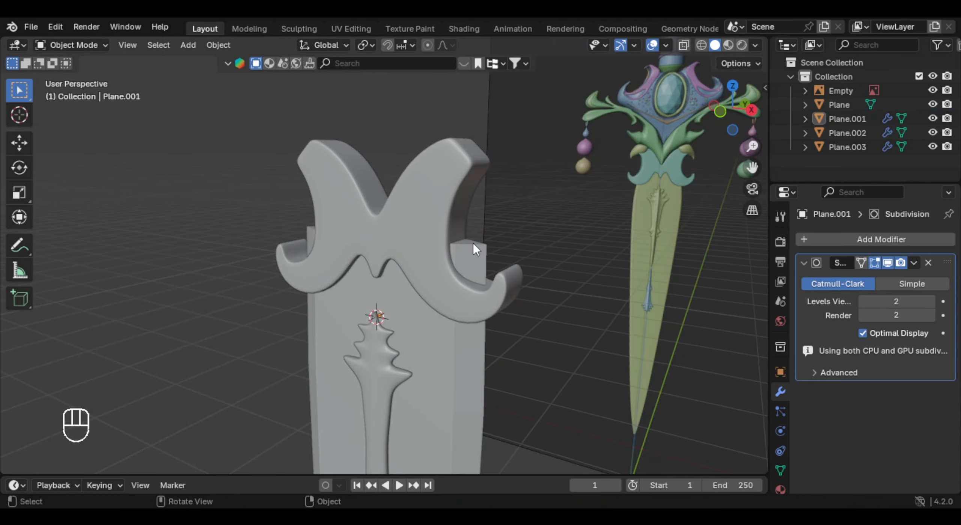
- Add a horizontal loop cut across the blade's top section, level with the tip of the guard's central lower point
click(465, 259)
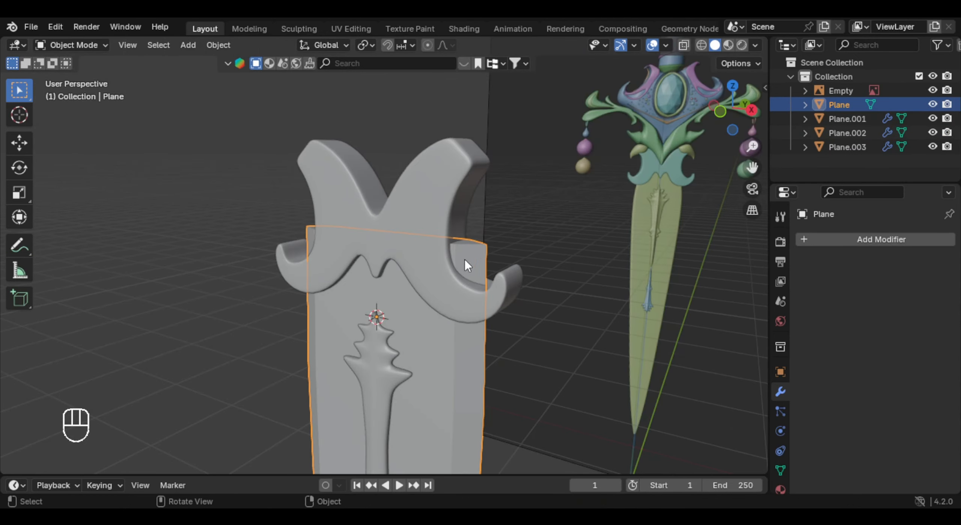
middle_drag(464, 259, 457, 283)
key(Tab)
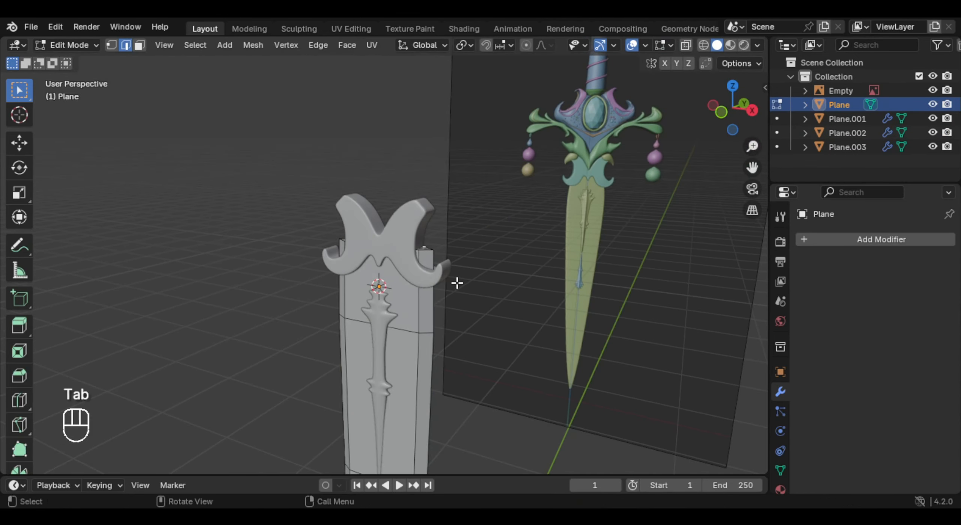
key(KP_1)
scroll(457, 283, up, 4)
key(alt+z)
key(ctrl+r)
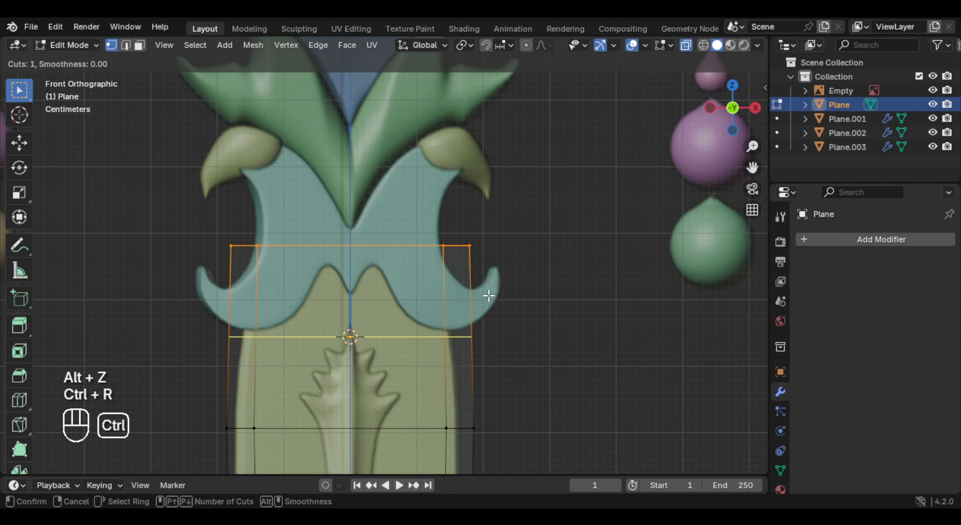
click(487, 297)
click(483, 310)
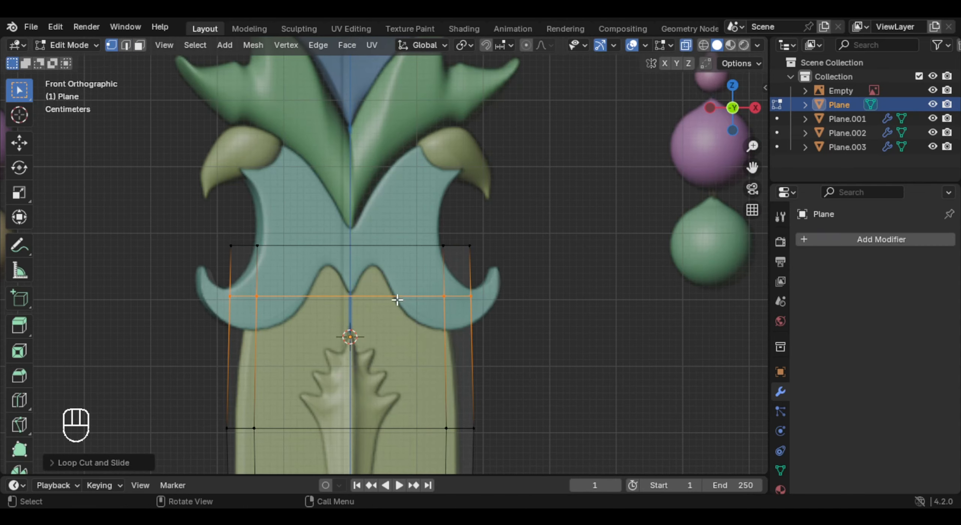
- Scale the blade's top vertices to about 0.65 without affecting Y, and lower them about 0.03 m along Z to hide behind the guard
drag(404, 253, 527, 262)
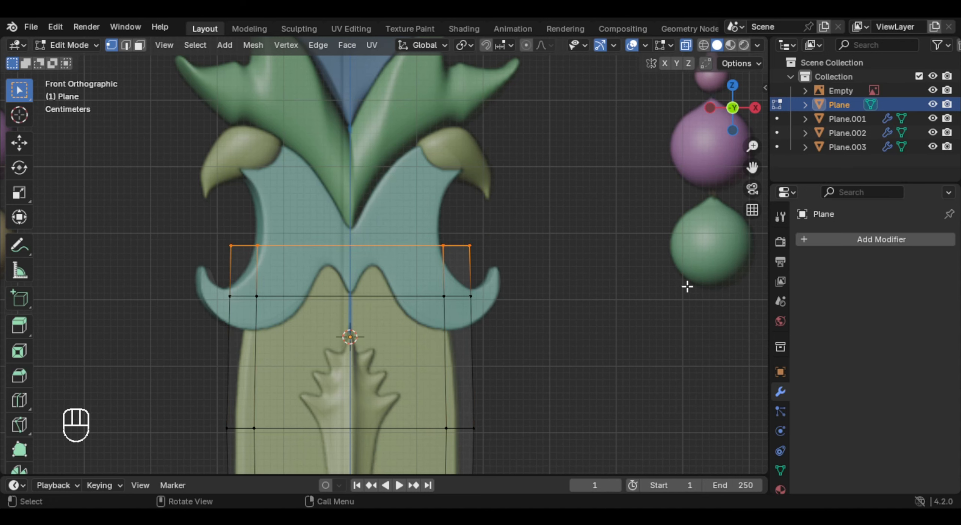
key(s)
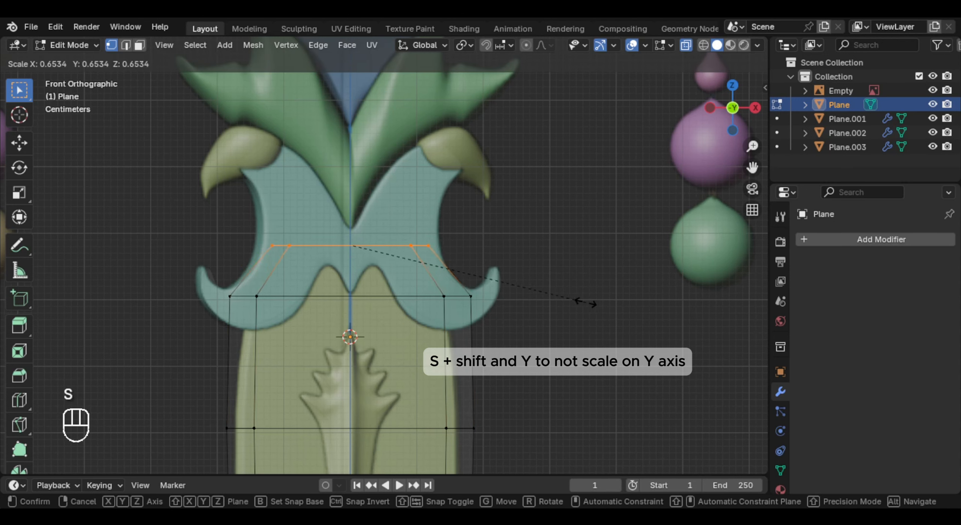
click(586, 303)
key(g)
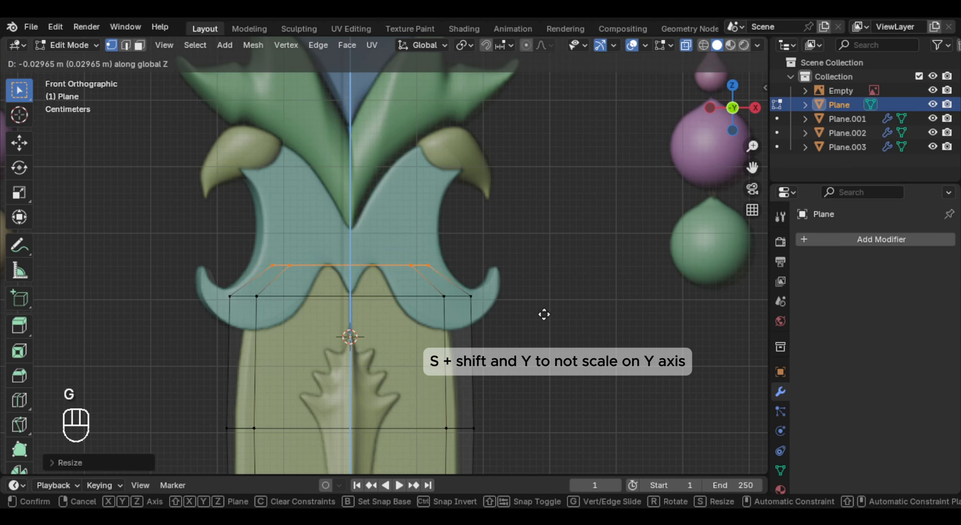
click(544, 315)
key(alt+z)
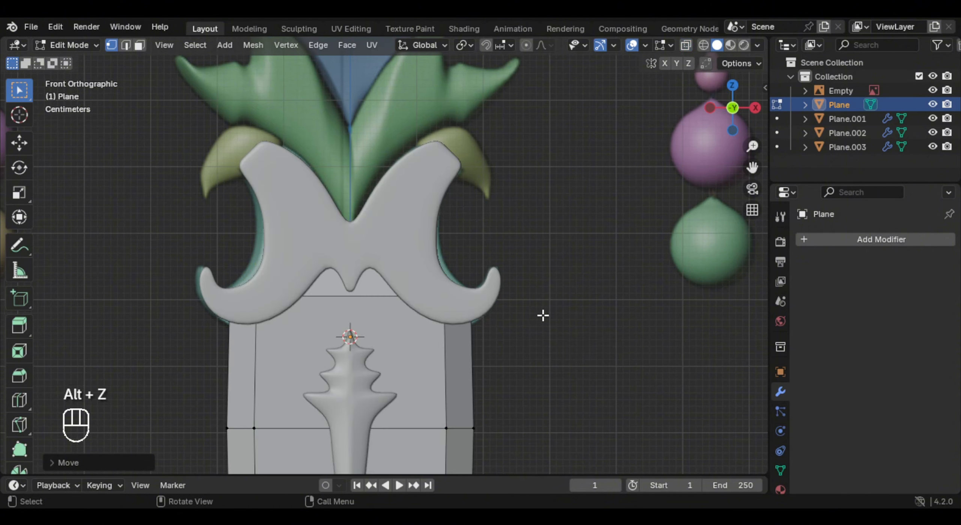
key(Tab)
- Raise the guard's Subdivision levels to 3 for both viewport and render
scroll(533, 308, down, 2)
mouse_move(532, 308)
middle_down()
mouse_move(579, 304)
mouse_move(529, 300)
middle_up()
scroll(447, 286, up, 5)
click(446, 286)
middle_drag(446, 286, 543, 383)
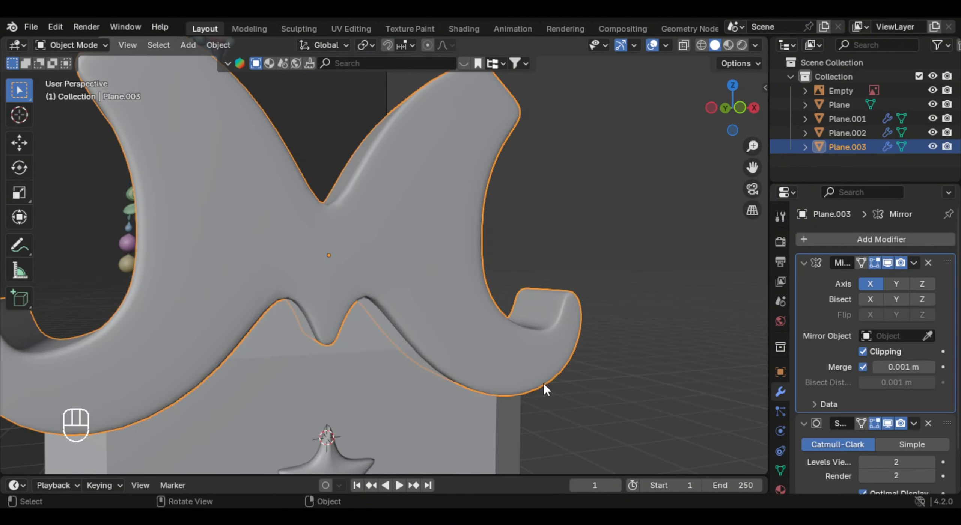
middle_drag(456, 333, 455, 312)
shift+middle_drag(419, 325, 459, 292)
scroll(459, 292, up, 7)
shift+middle_drag(541, 332, 491, 302)
scroll(908, 468, down, 3)
click(932, 415)
click(933, 425)
middle_drag(435, 256, 449, 300)
scroll(446, 283, down, 3)
scroll(448, 302, down, 6)
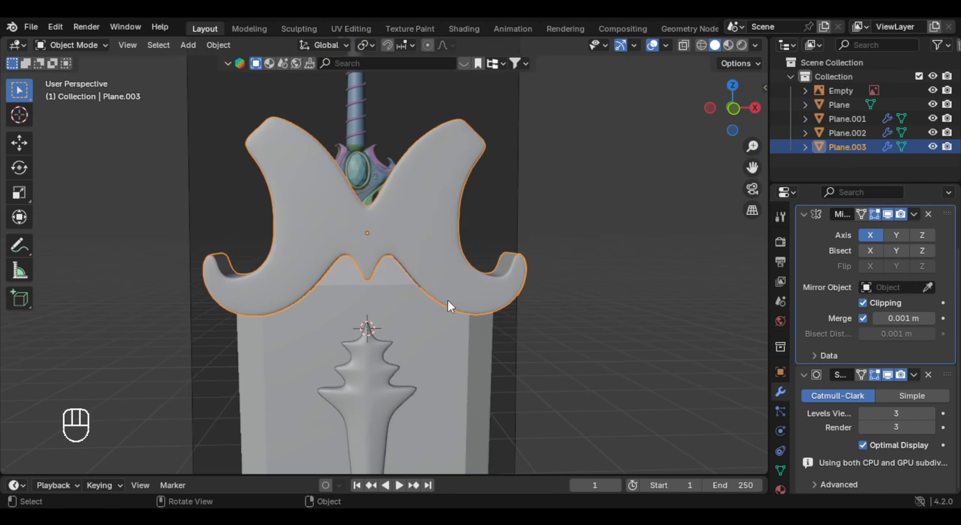
- Add a UV sphere at the 3D cursor and scale it down to a small ball narrower than the guard
key(KP_1)
scroll(462, 215, up, 2)
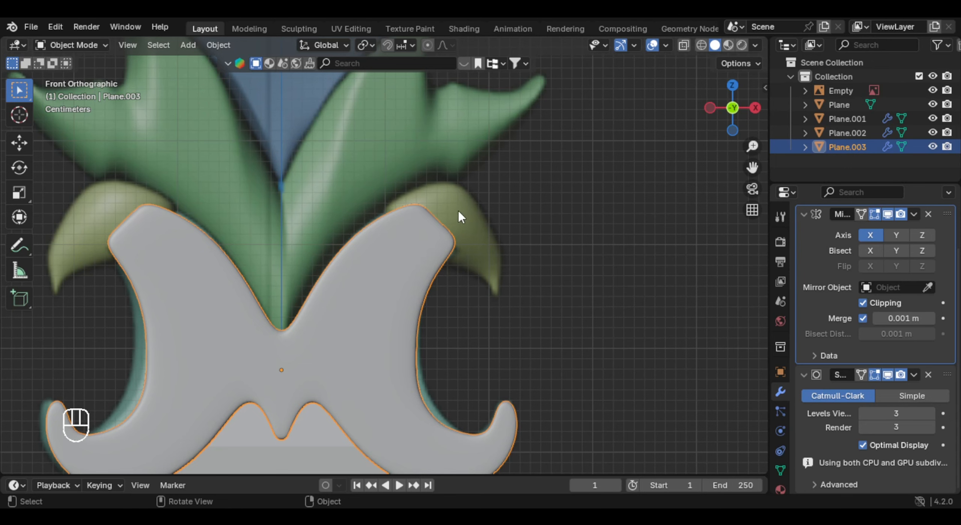
key(shift+a)
mouse_move(453, 209)
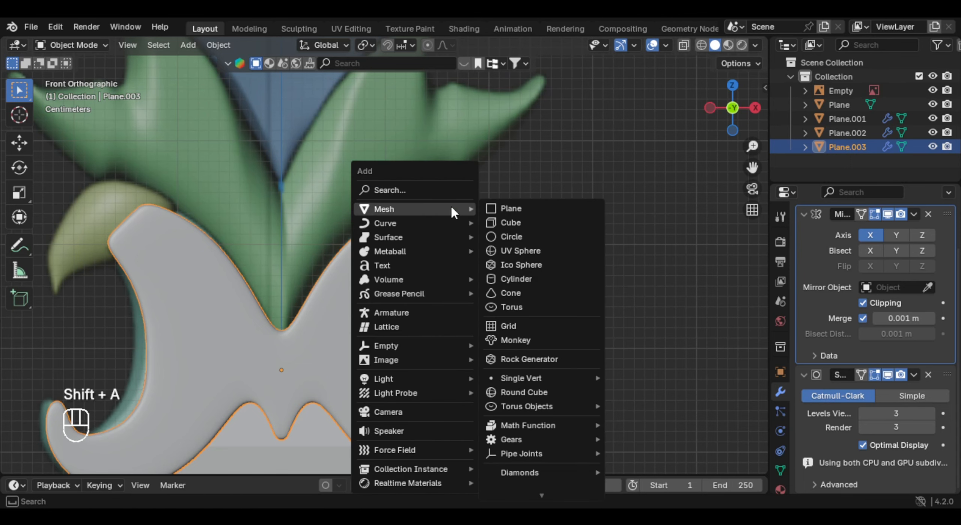
click(543, 251)
scroll(533, 278, down, 4)
key(s)
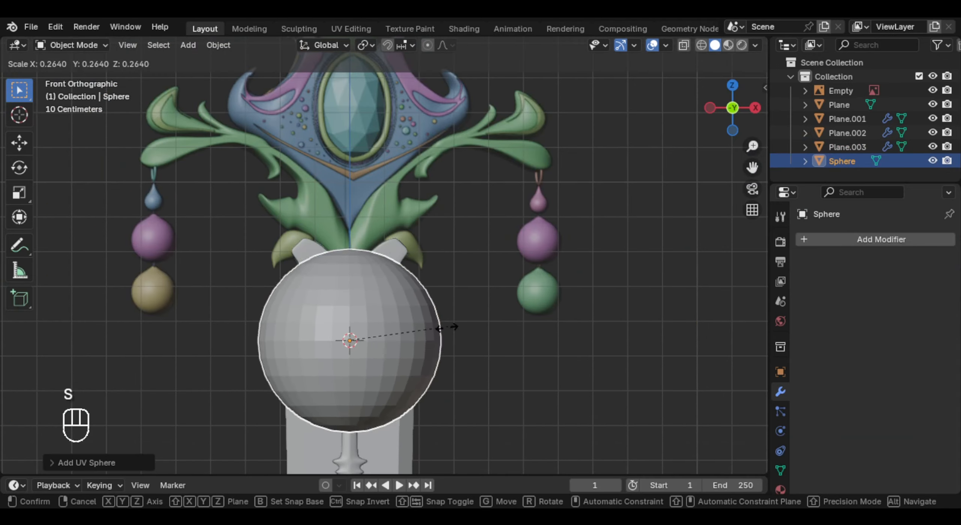
click(388, 343)
- Move the sphere's mesh in Edit Mode over the gold leaf beside the guard's upper-right arm, keeping its origin in place
scroll(357, 356, up, 1)
key(Tab)
key(Tab)
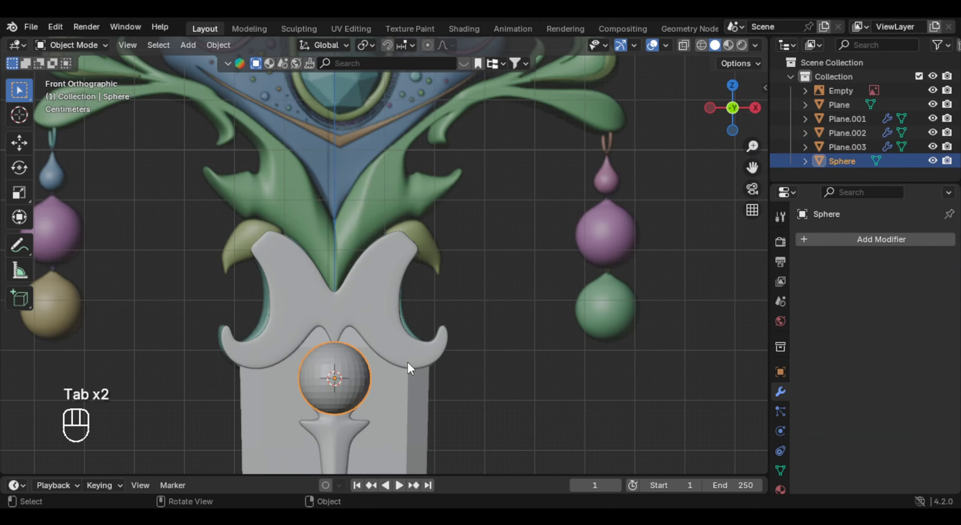
key(Tab)
key(g)
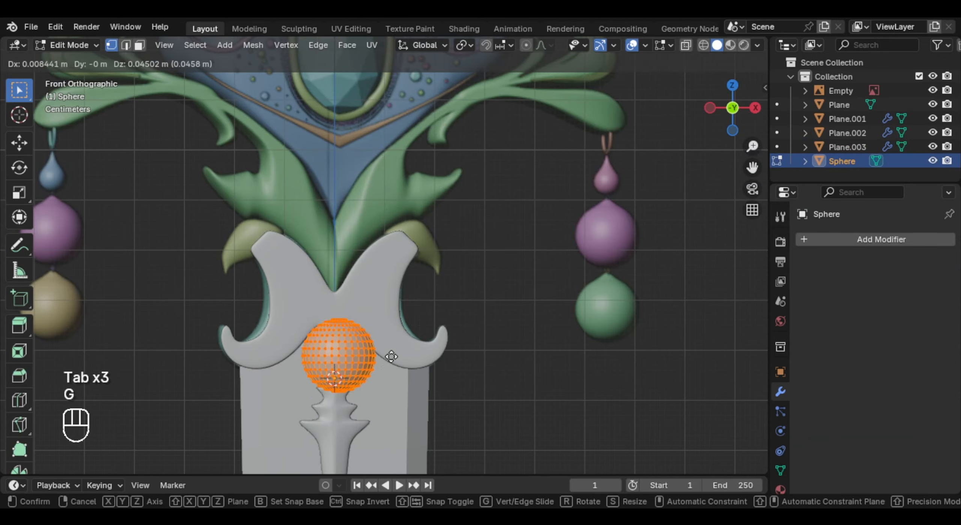
click(457, 256)
key(Tab)
- Add a Mirror modifier on the X axis to the sphere and apply Shade Smooth
scroll(437, 332, up, 5)
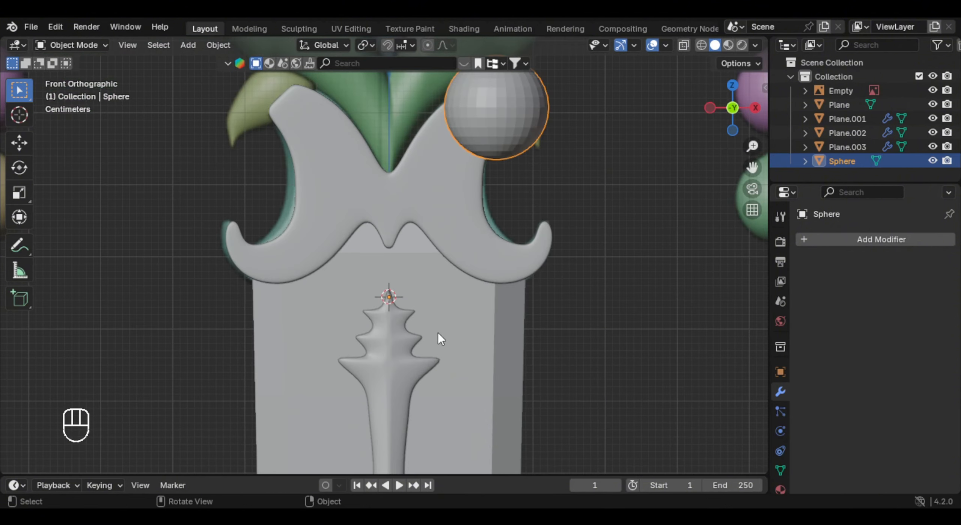
scroll(390, 340, down, 4)
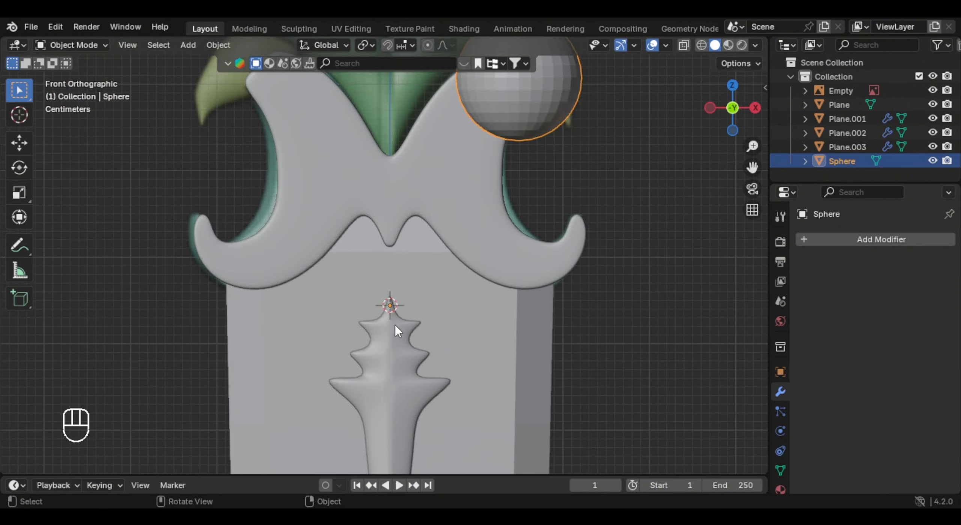
click(857, 239)
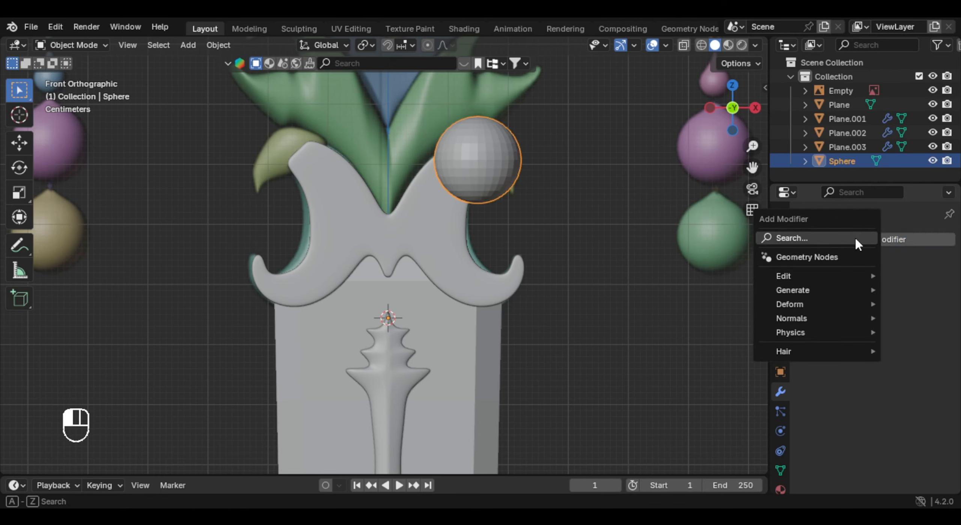
text(mi)
key(Return)
scroll(547, 199, up, 1)
shift+middle_drag(547, 212, 544, 255)
right_click(515, 129)
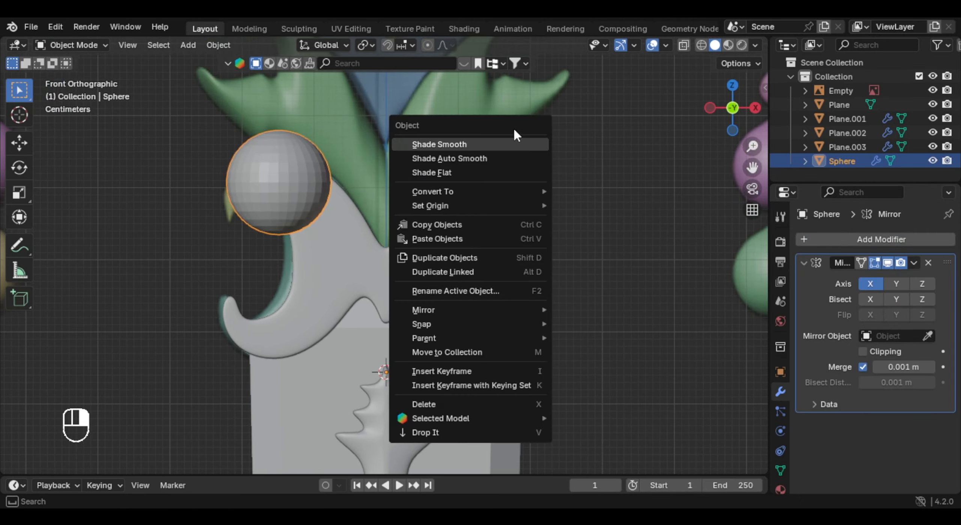
click(520, 150)
scroll(527, 134, up, 5)
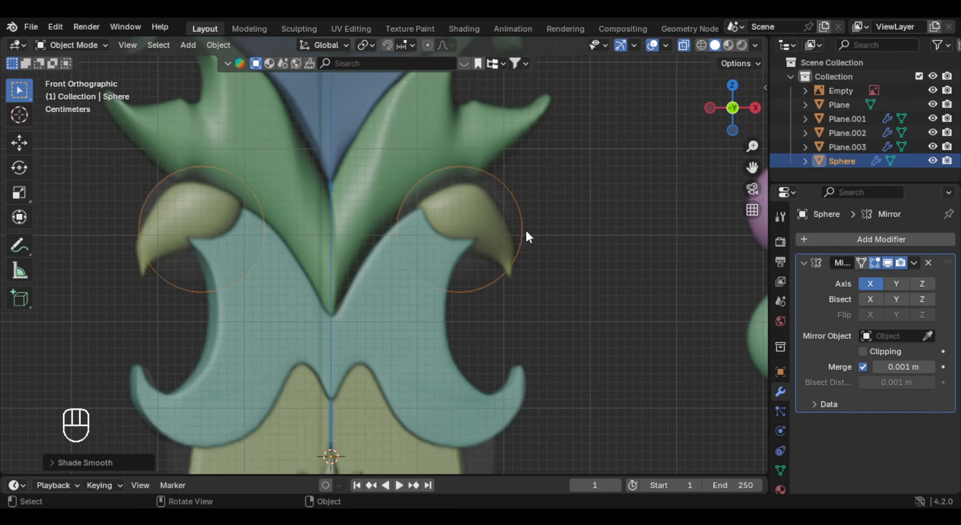
- Scale down the whole sphere mesh and position it on the inner part of the right gold leaf
scroll(525, 232, down, 1)
key(Tab)
key(a)
key(s)
click(512, 239)
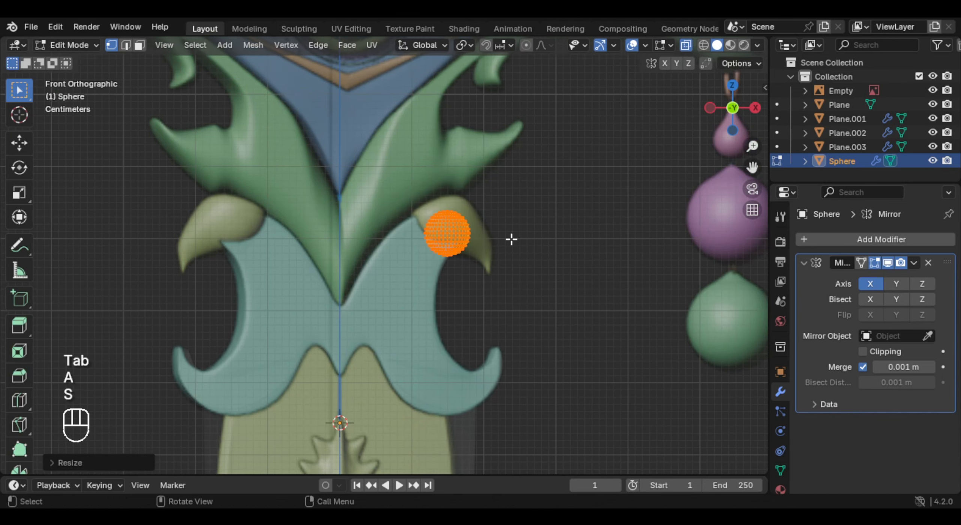
key(g)
click(510, 220)
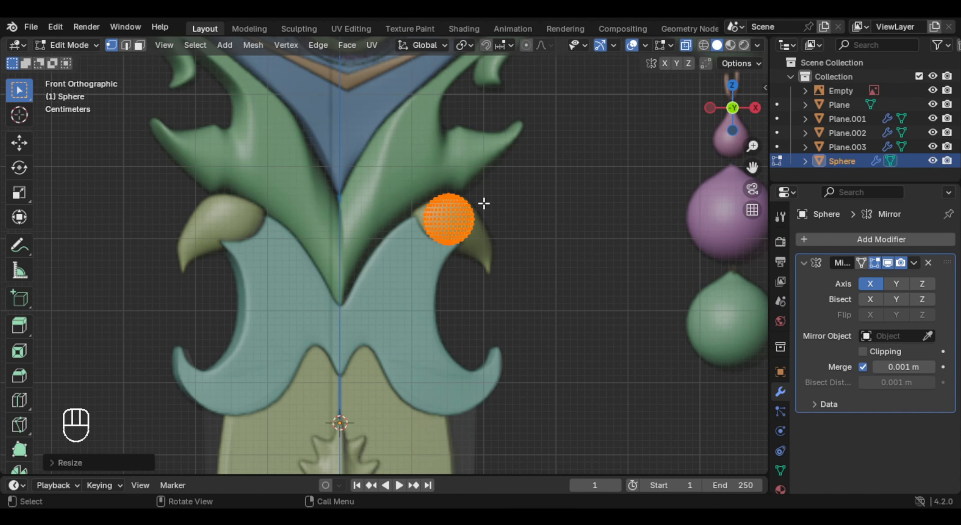
- Pull a vertex on the sphere's outer side with smooth proportional editing toward the gold leaf's lower tip, forming a claw
key(KP_3)
shift+middle_drag(483, 203, 422, 302)
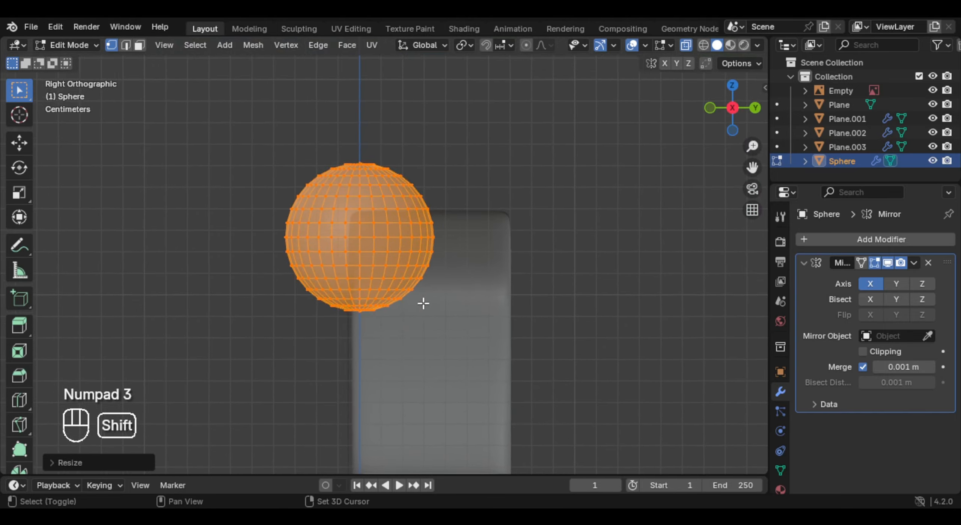
scroll(331, 240, up, 3)
shift+middle_drag(330, 240, 349, 246)
click(355, 234)
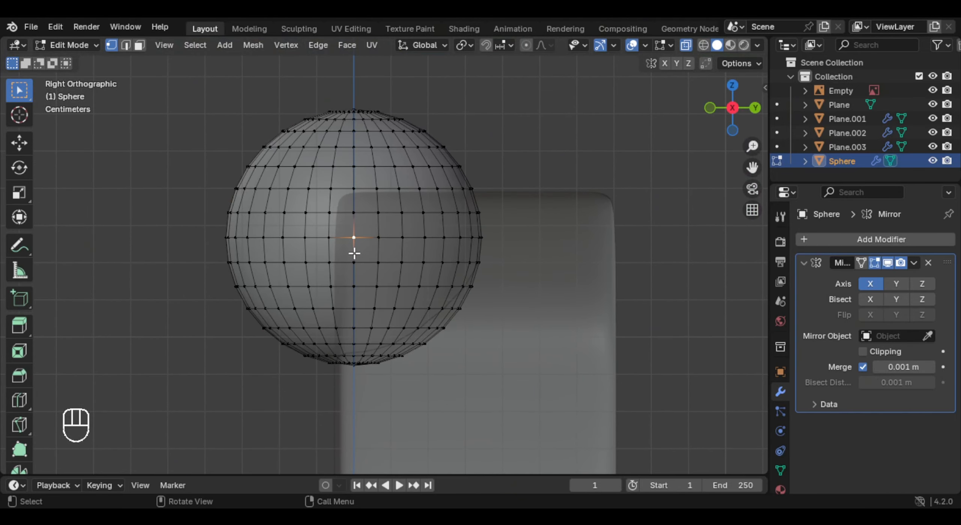
key(alt+z)
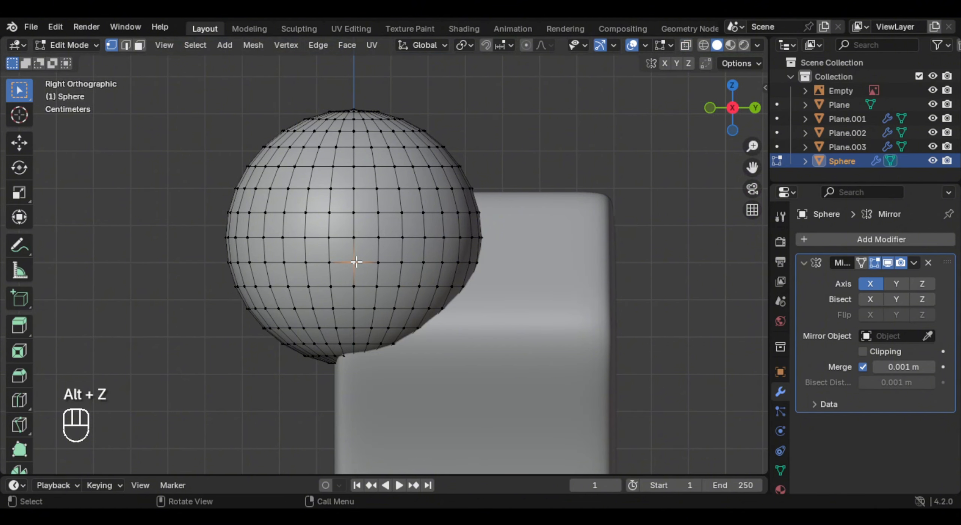
key(KP_1)
key(alt+z)
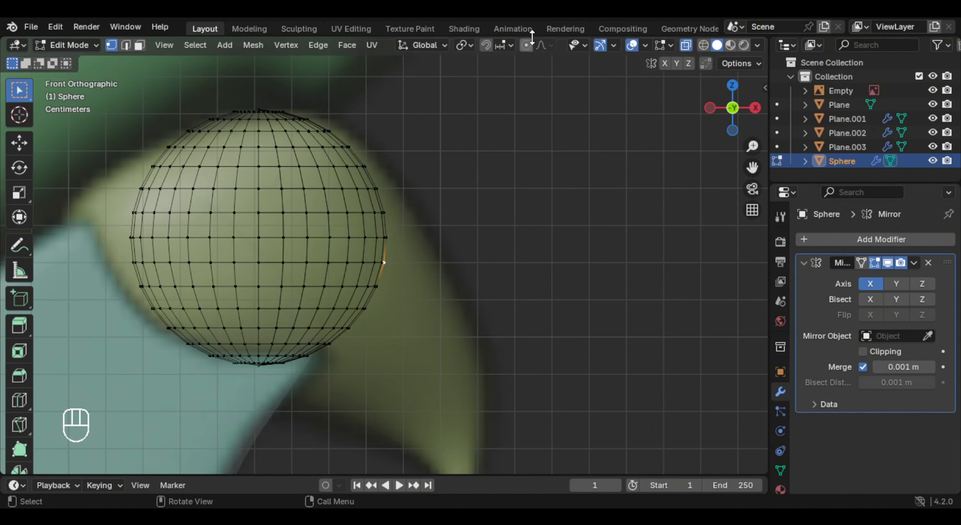
key(g)
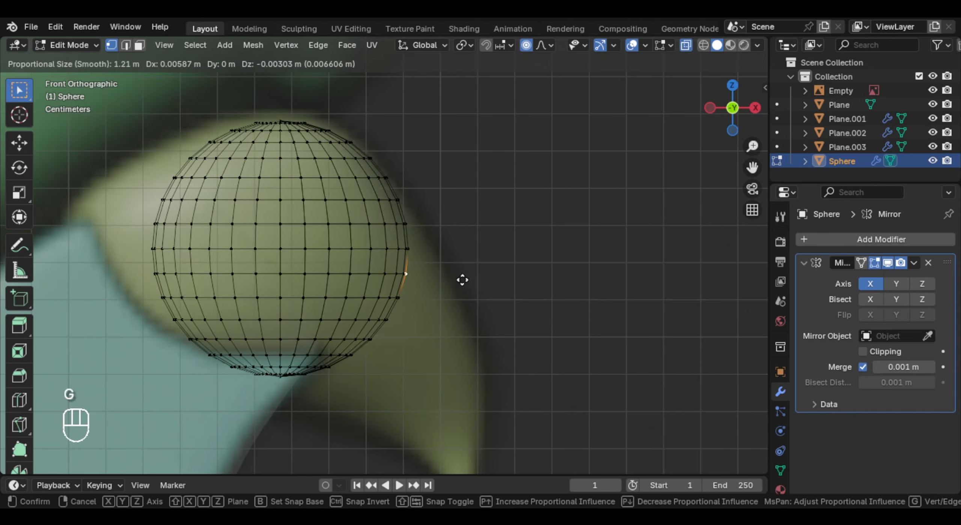
scroll(466, 285, up, 5)
scroll(460, 287, up, 12)
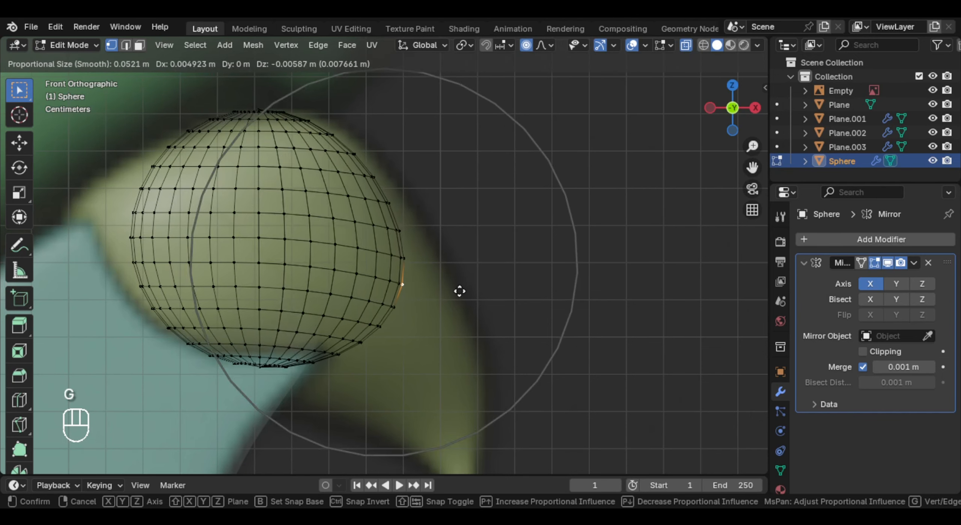
click(529, 424)
- Scale the whole leaf mesh up about 1.19 times and rotate it slightly to follow the gold leaf reference
scroll(433, 284, down, 4)
key(a)
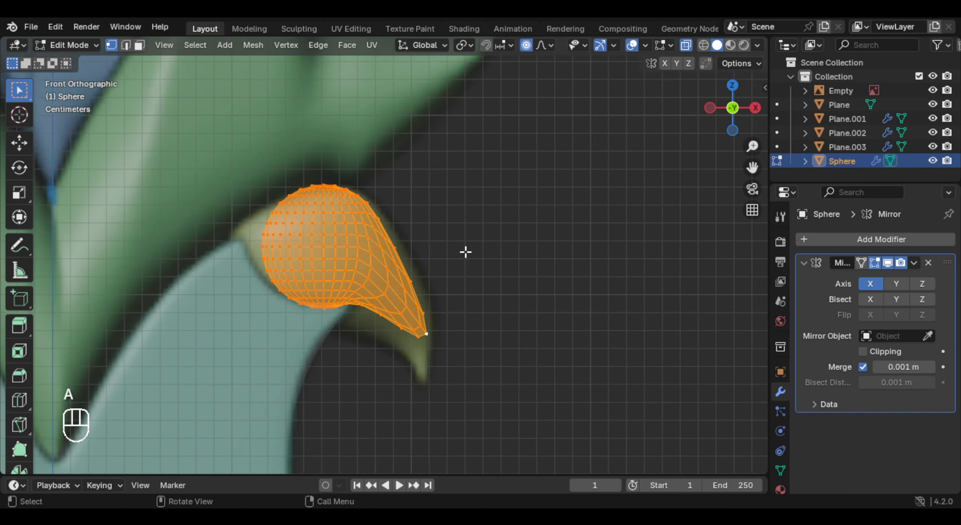
key(s)
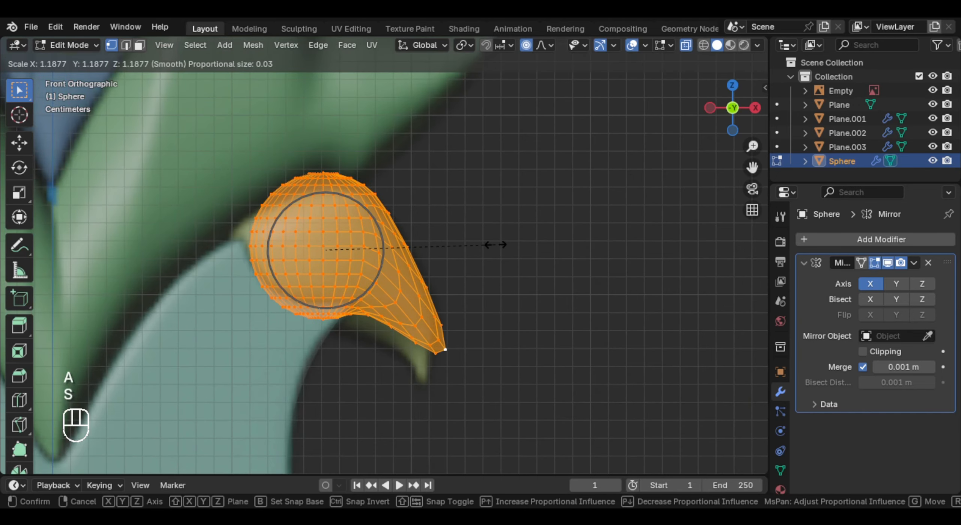
click(496, 246)
key(r)
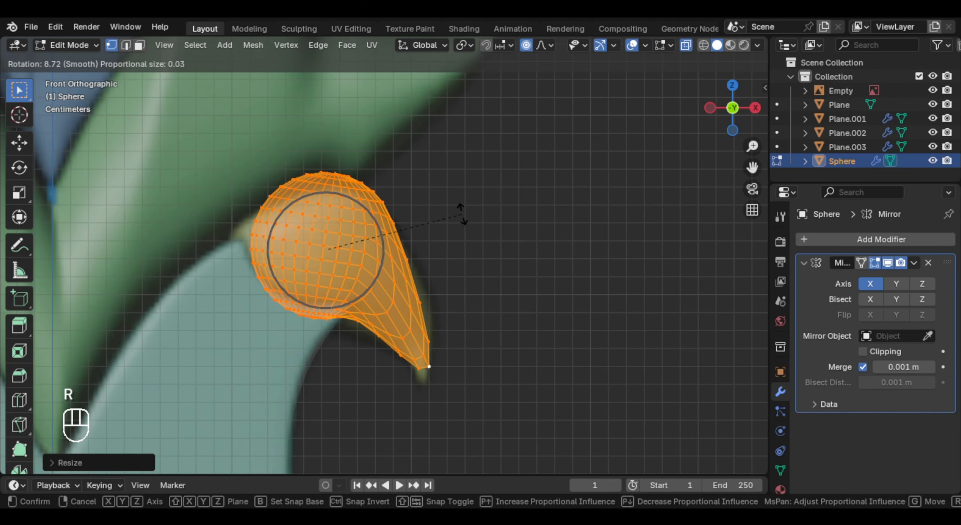
key(Tab)
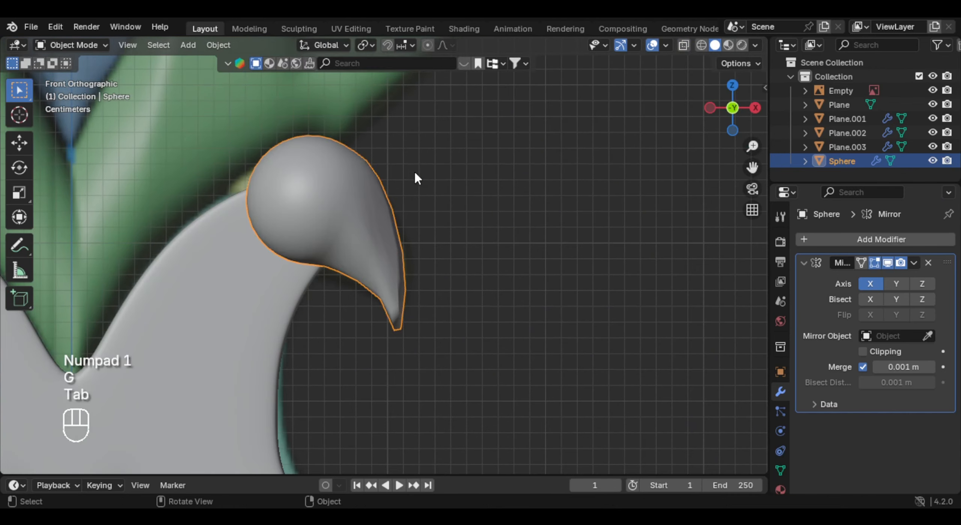
- Add a Subdivision modifier at level 2 to the gold leaf
scroll(410, 214, down, 6)
shift+middle_drag(410, 215, 356, 229)
key(ctrl+2)
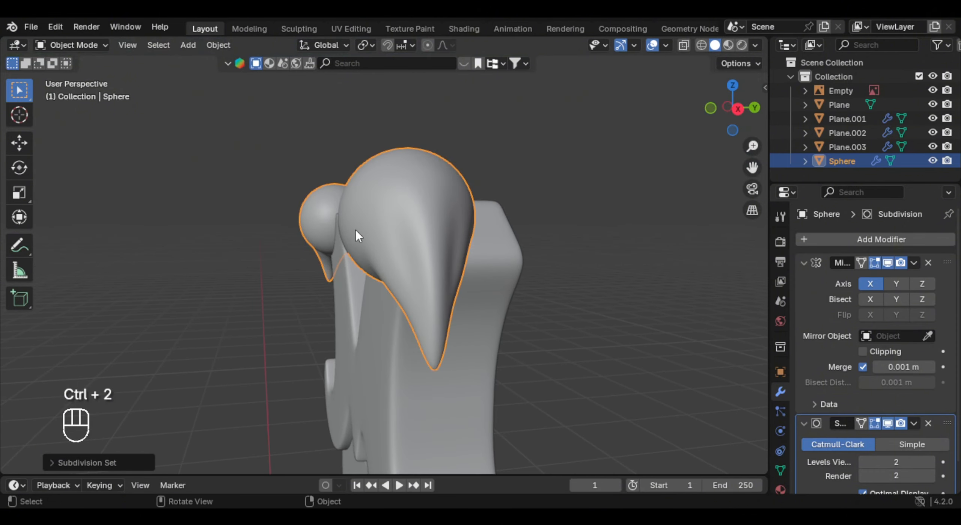
- Move the gold leaf about 0.04 m along global Y to centre it on the guard's thickness
key(KP_3)
key(g)
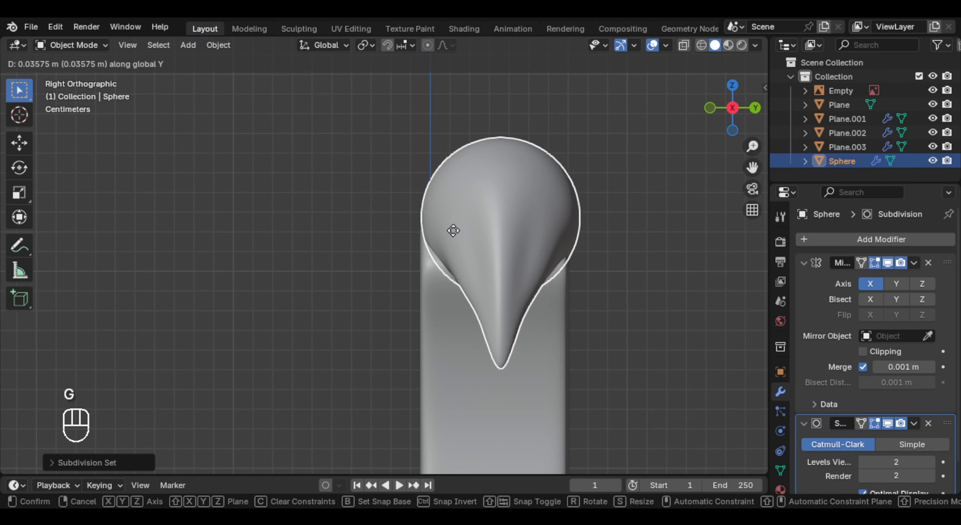
click(466, 237)
- Scale the whole gold leaf mesh to fit around the end of the guard's arm
middle_drag(466, 237, 528, 268)
key(Tab)
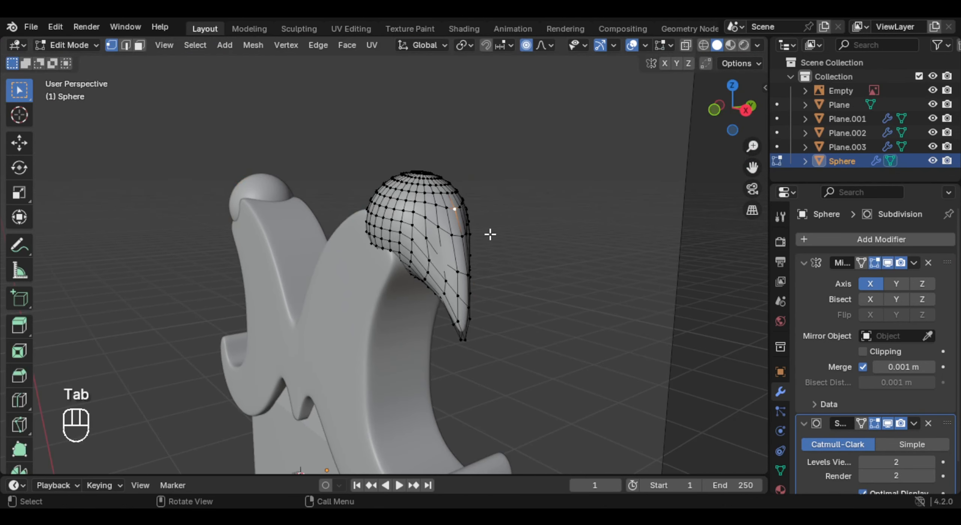
key(a)
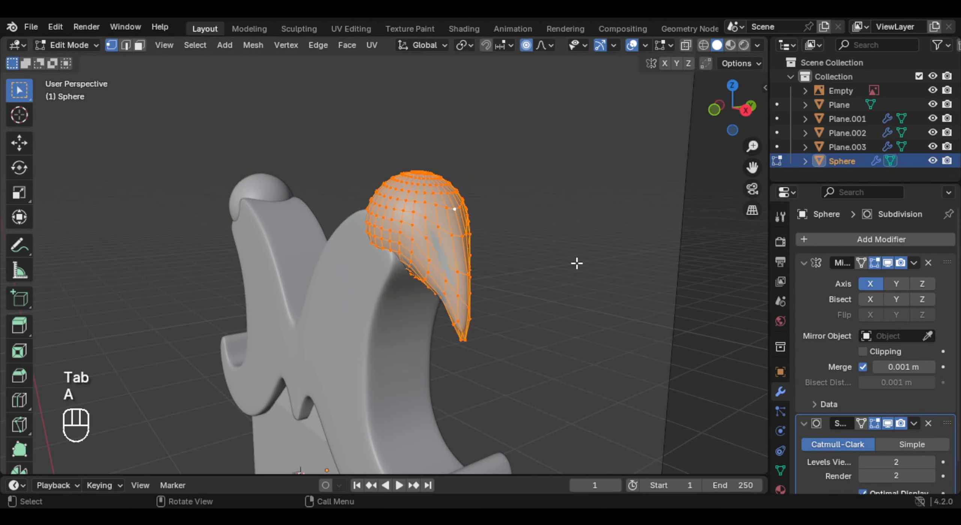
key(s)
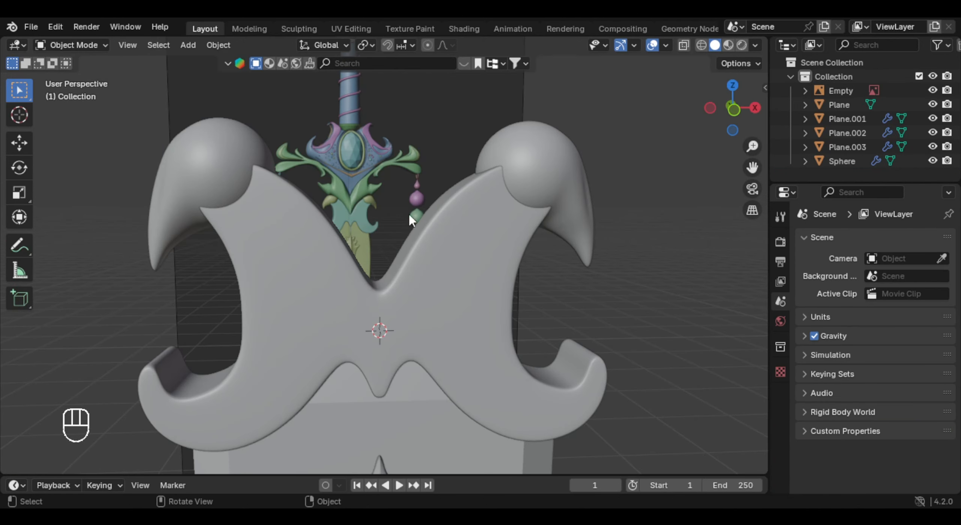
- Turn off the viewport display of the guard's Subdivision modifier and open its mesh for editing
click(413, 216)
middle_drag(424, 207, 457, 234)
key(Tab)
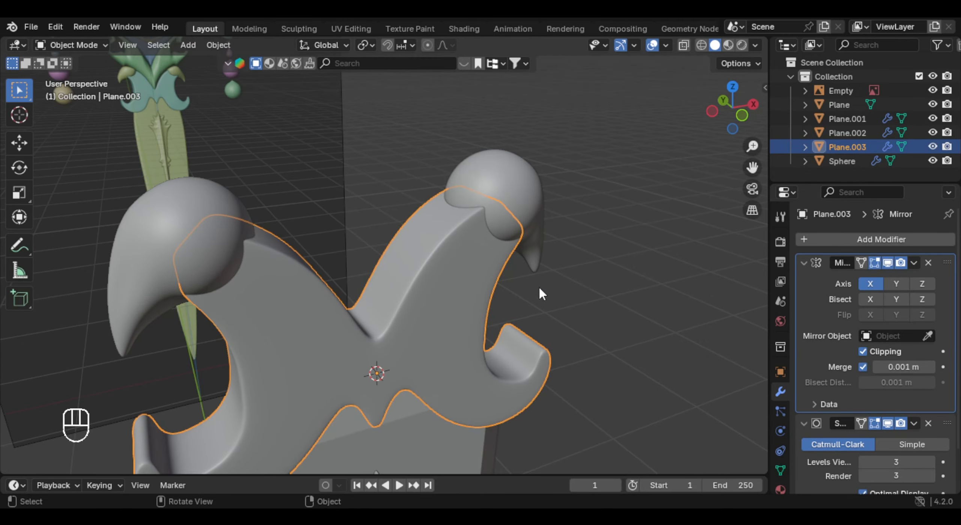
middle_drag(538, 286, 518, 282)
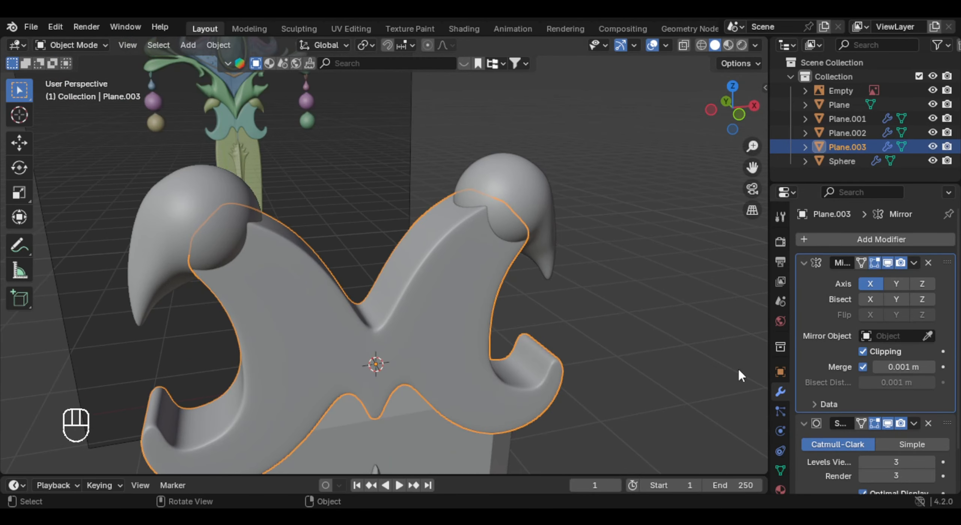
click(887, 425)
middle_drag(419, 277, 411, 293)
key(Tab)
- Duplicate in place the two inner upper faces of the guard's right arm nearest the central V
middle_drag(423, 256, 431, 249)
shift+middle_drag(432, 250, 454, 253)
scroll(454, 253, up, 2)
scroll(455, 253, up, 1)
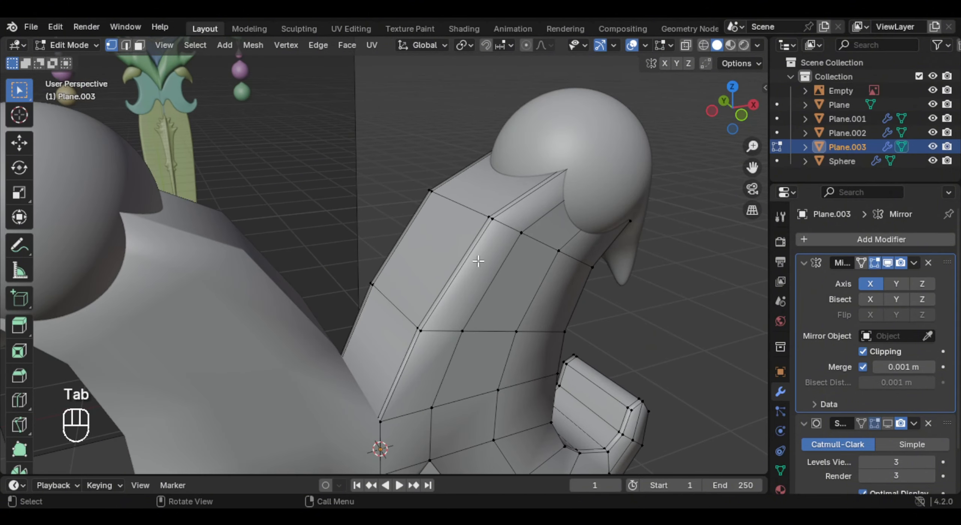
key(3)
click(456, 225)
shift+click(492, 186)
shift+click(399, 335)
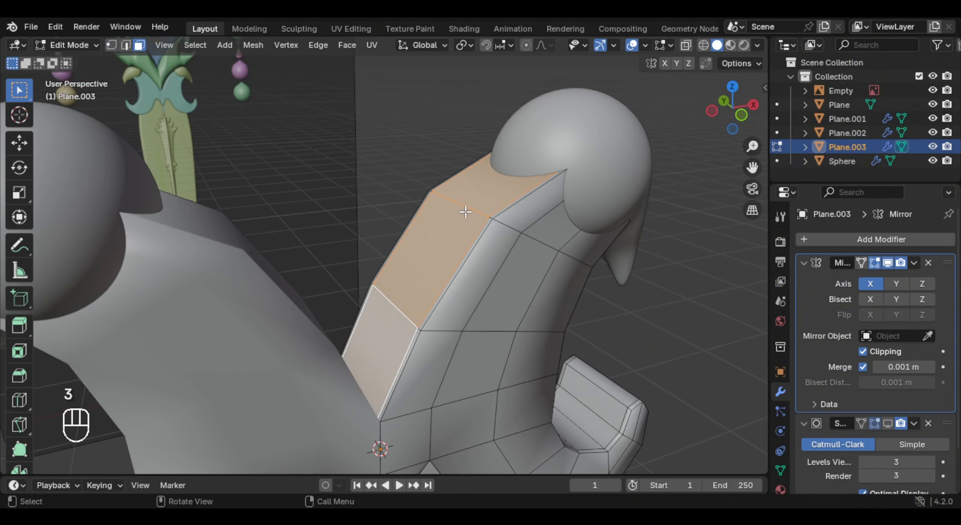
click(421, 281)
shift+click(390, 340)
middle_drag(390, 341, 416, 304)
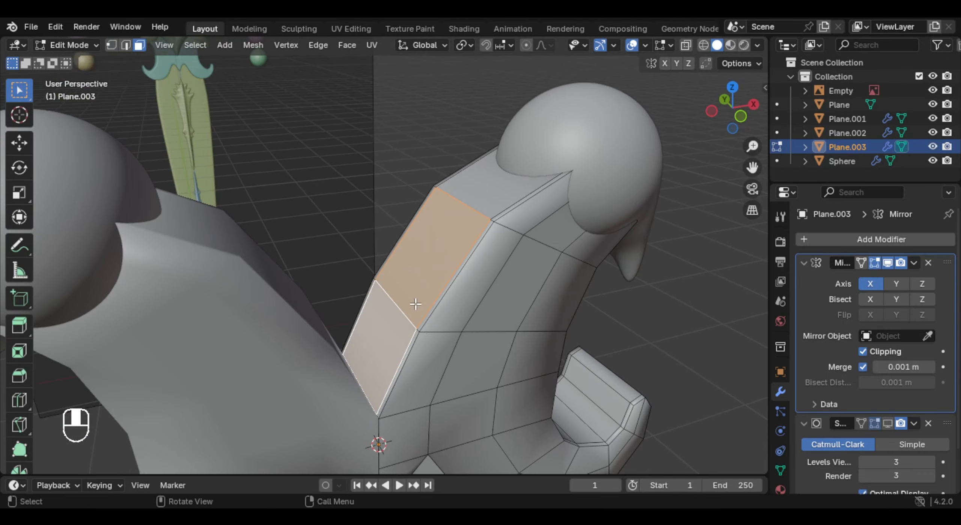
key(shift+d)
right_click(466, 278)
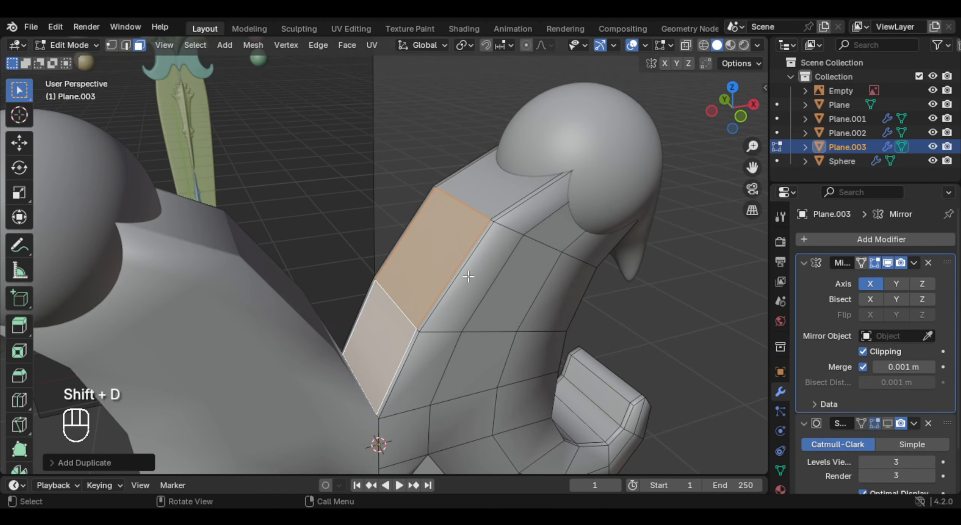
- Separate the duplicated faces into their own object and select it in Object Mode
key(p)
click(452, 271)
key(Tab)
click(470, 287)
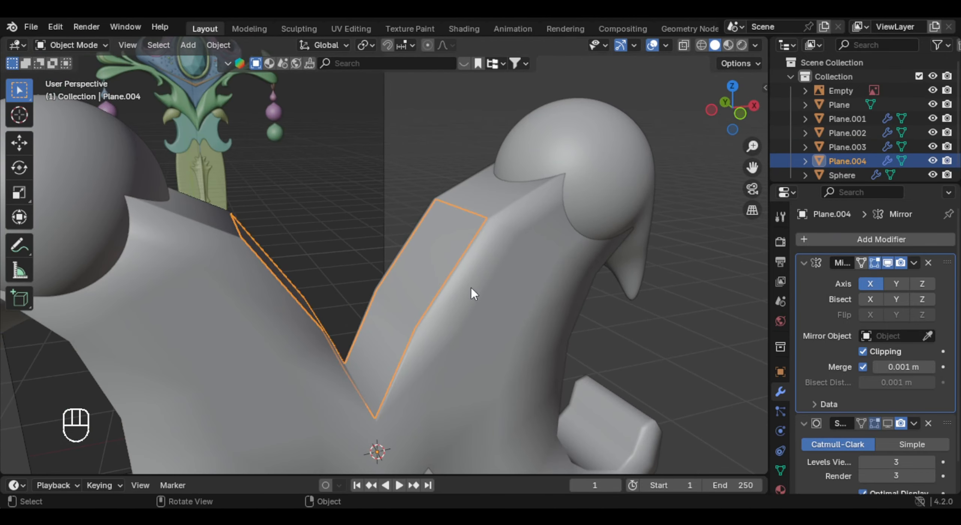
key(g)
right_click(508, 271)
- Extrude all faces of the separated strip upward into a thick V-shaped block above the guard
middle_drag(508, 278, 510, 376)
key(Tab)
key(a)
key(e)
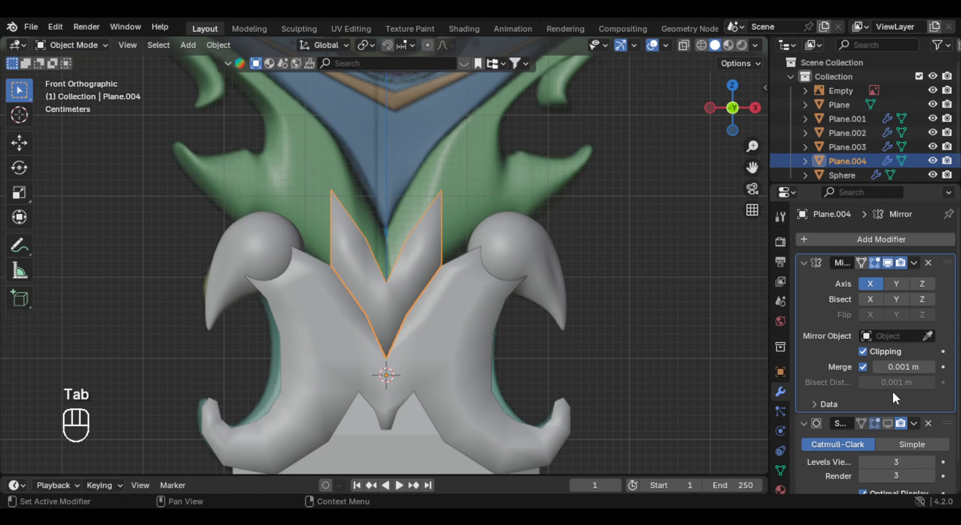
- Turn on the viewport display of the Subdivision modifiers on the new V-shaped piece and the guard
click(888, 423)
click(434, 344)
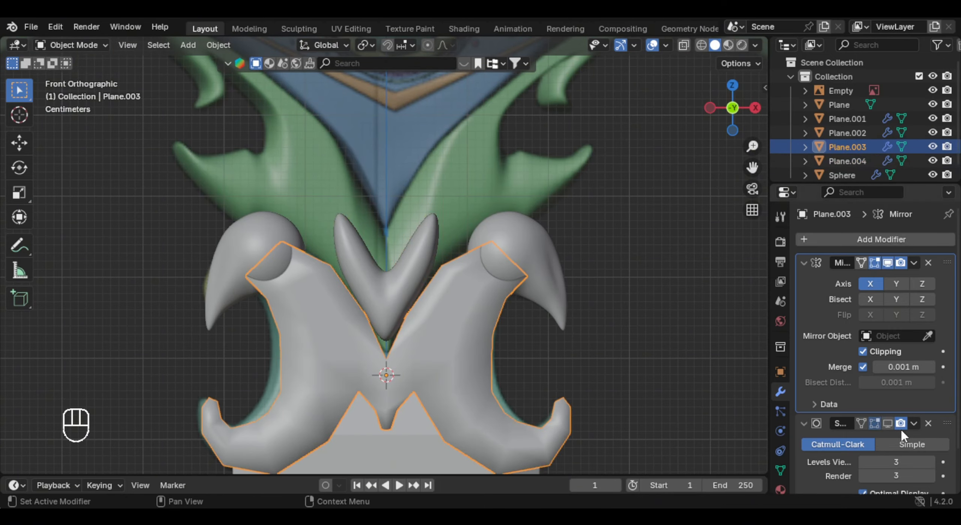
click(888, 423)
- Add a lengthwise loop cut to the V-shaped piece and slide it close to the lower edge
click(418, 278)
shift+middle_drag(453, 298, 455, 250)
scroll(455, 234, up, 4)
key(Tab)
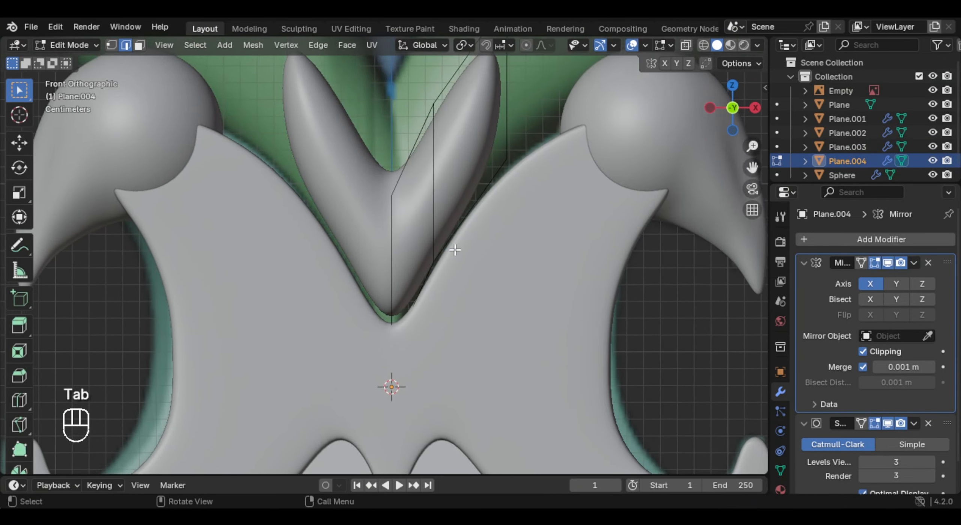
scroll(455, 249, down, 1)
key(ctrl+r)
click(486, 133)
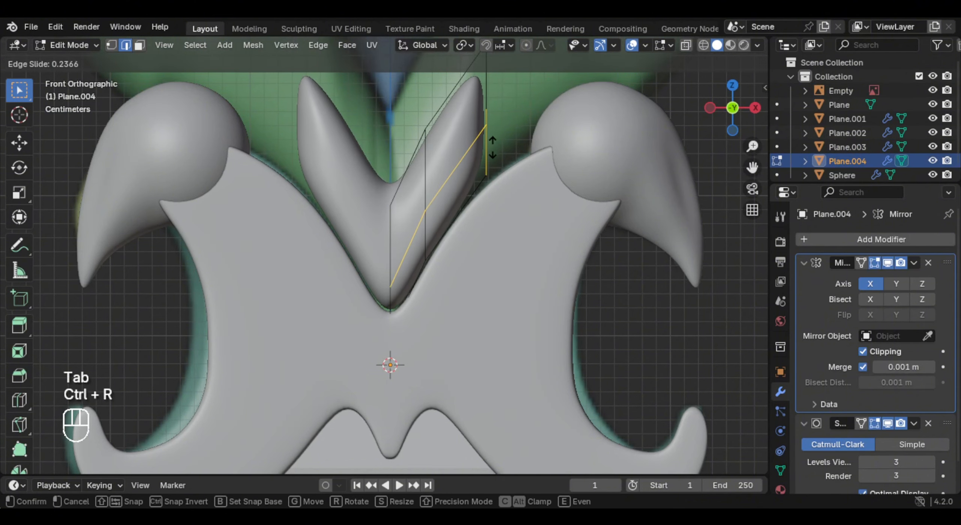
click(493, 147)
key(Tab)
key(Tab)
- Extrude the two outer end faces of the V-shaped piece and move them outward and upward over the green leaf
middle_drag(492, 147, 366, 275)
key(3)
click(483, 216)
shift+click(493, 247)
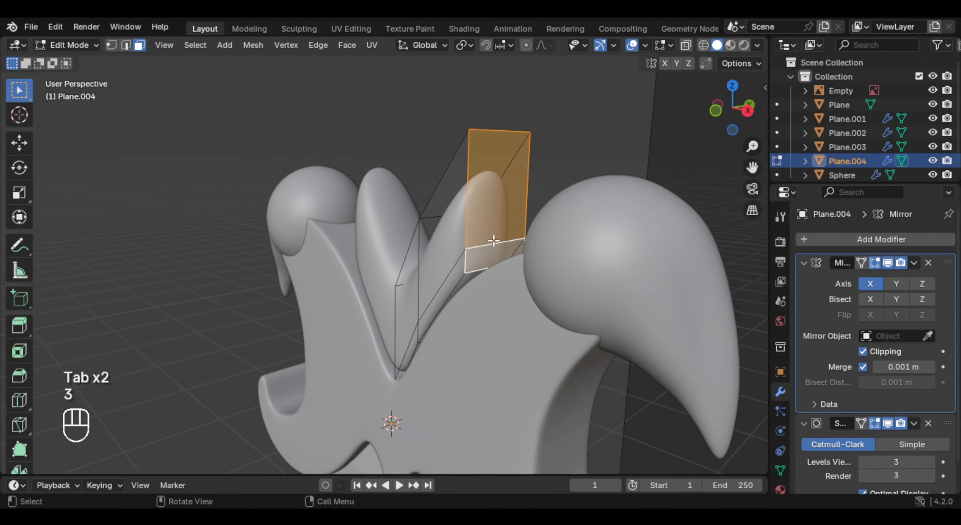
click(497, 202)
shift+click(498, 248)
key(KP_1)
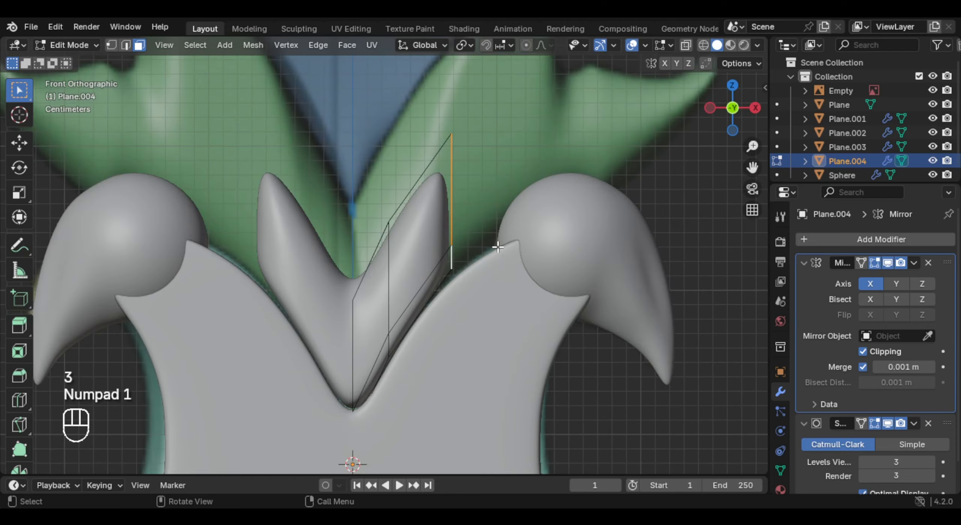
scroll(503, 277, down, 4)
key(e)
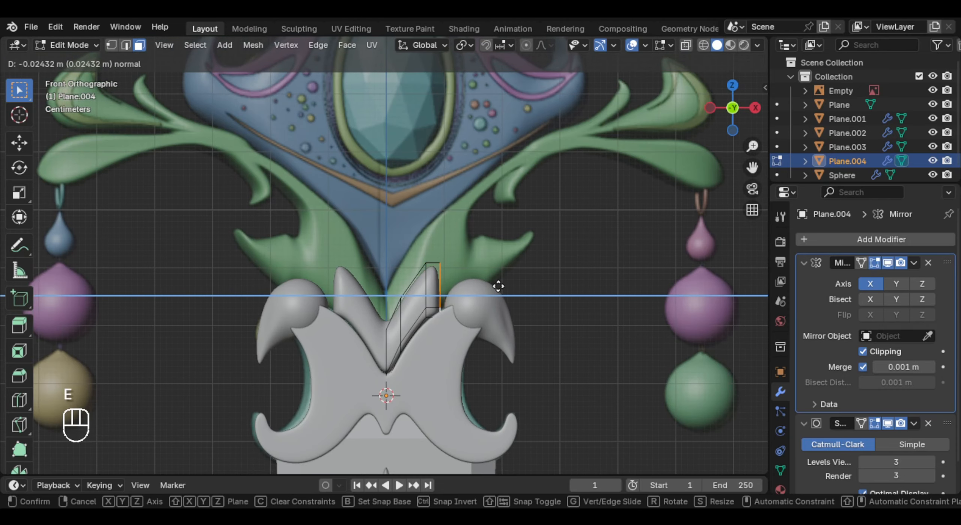
click(498, 287)
scroll(500, 284, up, 2)
shift+middle_drag(502, 281, 521, 262)
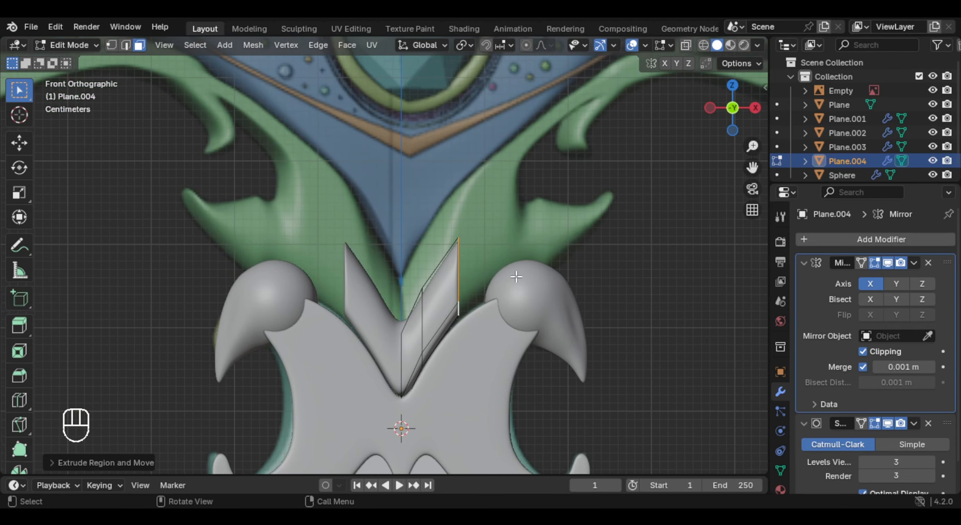
key(g)
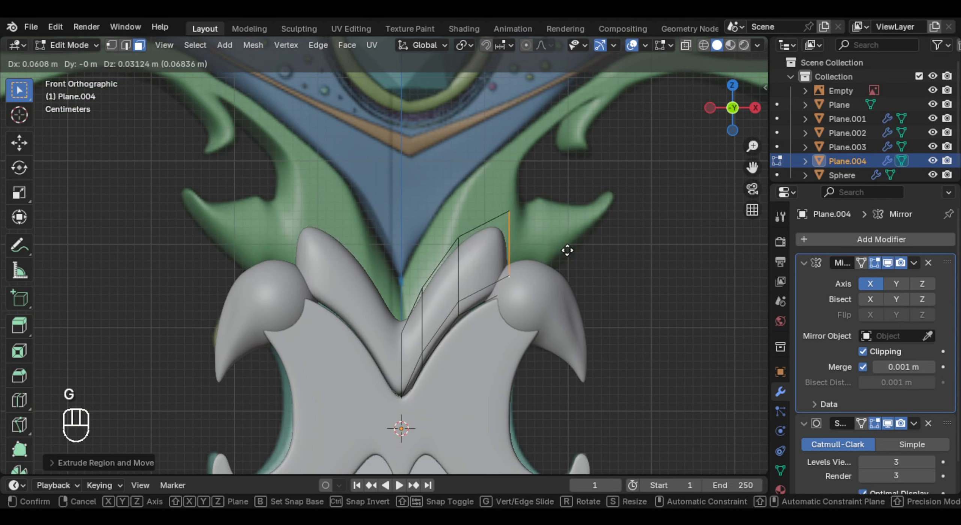
click(571, 250)
- Extrude another segment outward along the green leaf, scaling its end faces down and positioning them before the tip
key(e)
click(597, 247)
key(g)
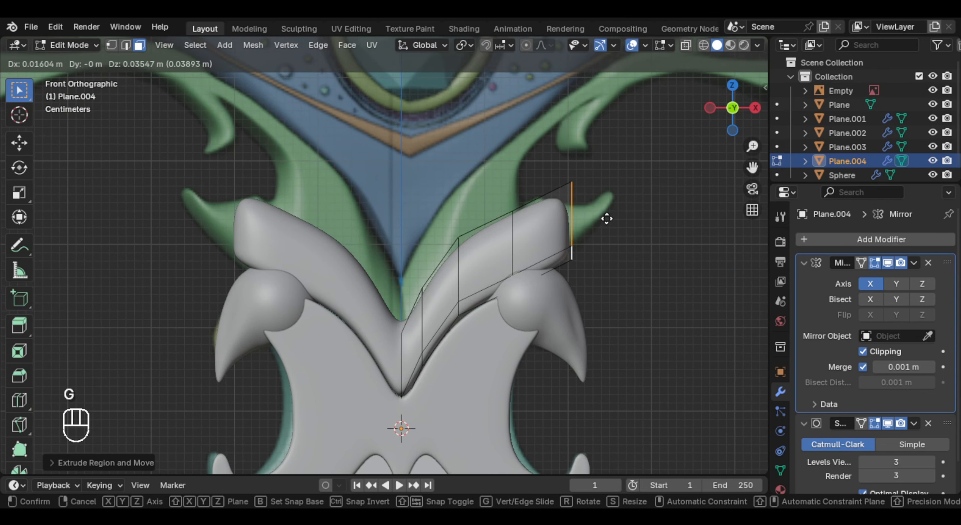
click(606, 220)
key(s)
click(605, 237)
key(g)
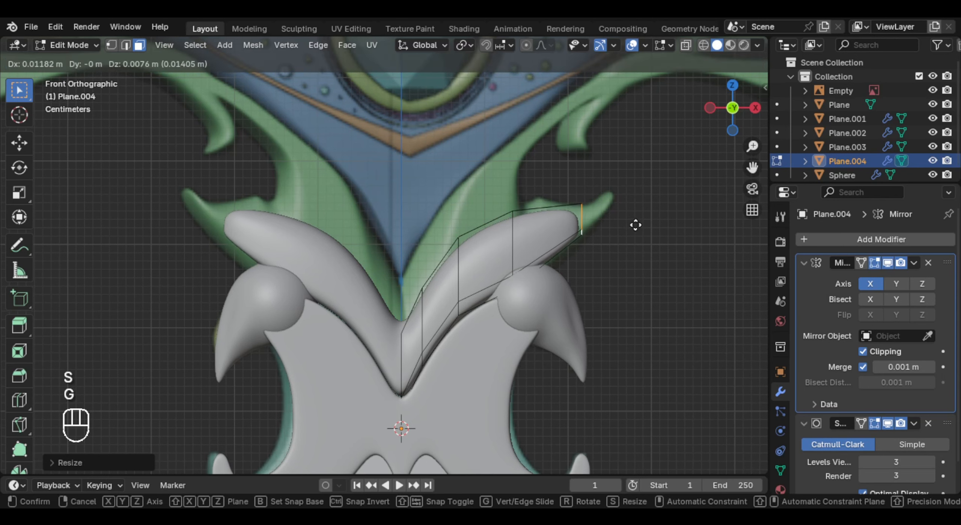
click(637, 224)
key(s)
click(643, 230)
- Extrude the end face out to the green leaf's tip, shrinking and rotating it into a point that follows the reference
key(e)
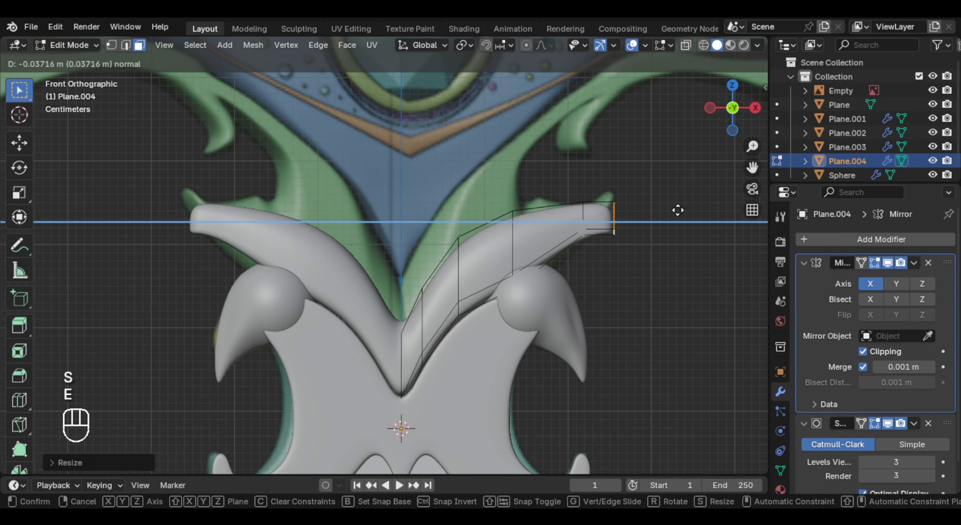
click(677, 220)
key(g)
click(672, 209)
key(r)
click(617, 208)
key(g)
click(622, 193)
key(r)
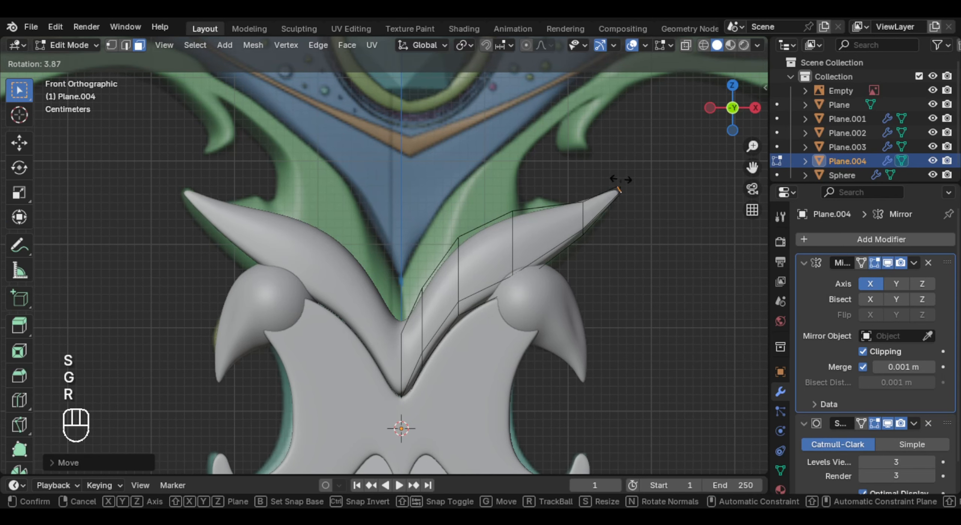
click(618, 182)
key(g)
click(614, 187)
- Add a loop cut across the pointed tip segment and move it to match the leaf's outline
scroll(493, 197, up, 3)
key(ctrl+r)
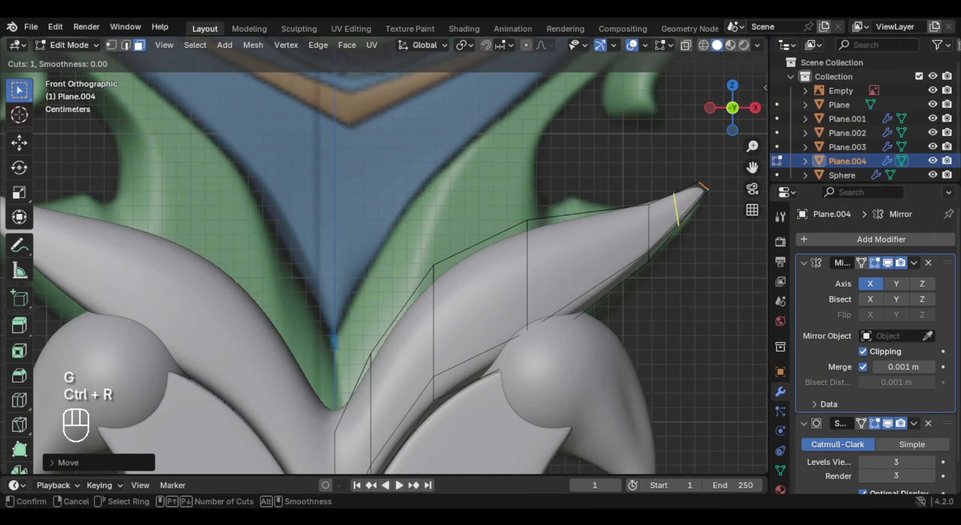
click(684, 216)
key(g)
click(686, 240)
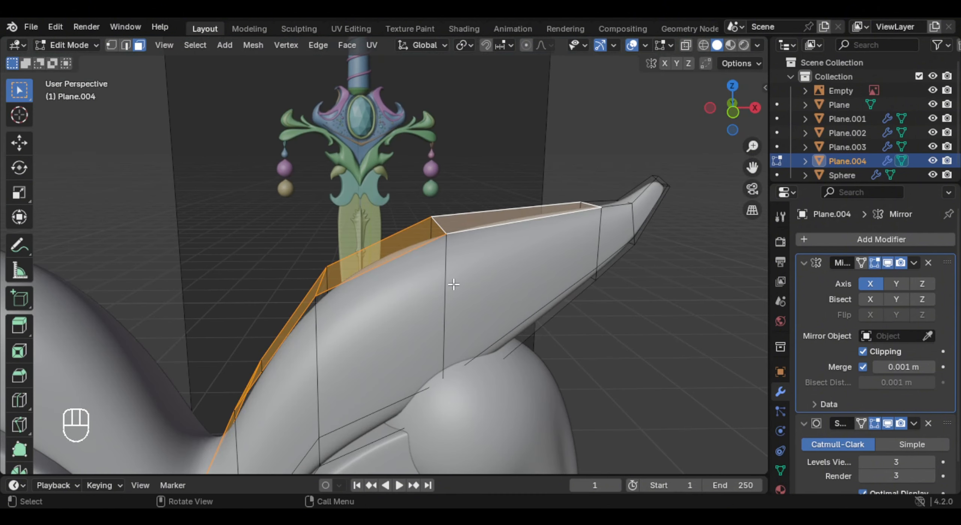
- Add a loop cut across the middle of the leaf's outer section and bevel it into a narrow band
key(ctrl+r)
click(556, 234)
key(ctrl+b)
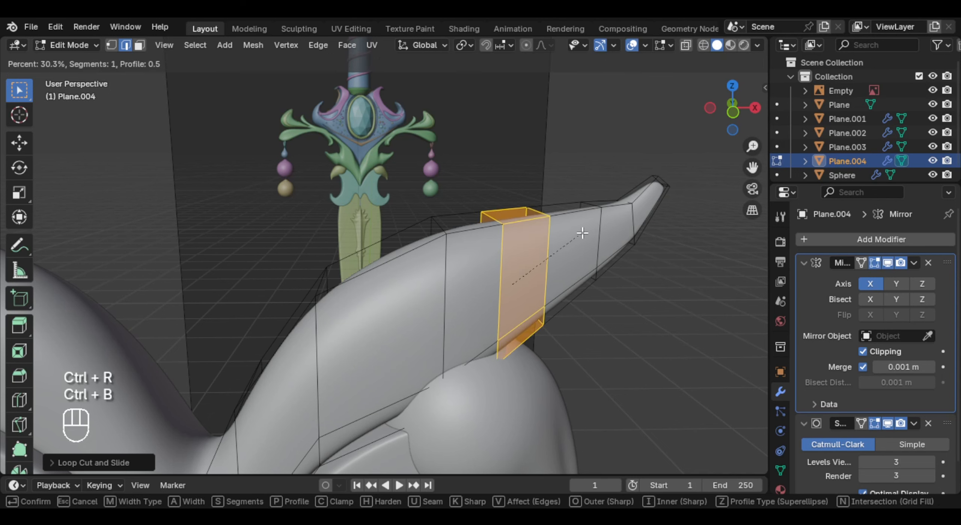
click(580, 229)
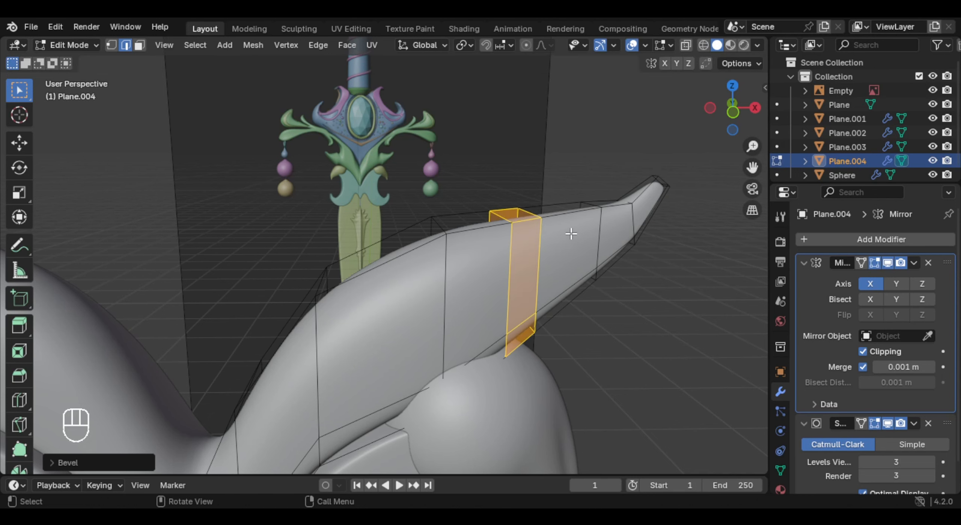
- Extrude the narrow band's top face upward about 0.014 m to form the small bump on the leaf
key(3)
scroll(529, 225, up, 1)
click(517, 210)
key(KP_1)
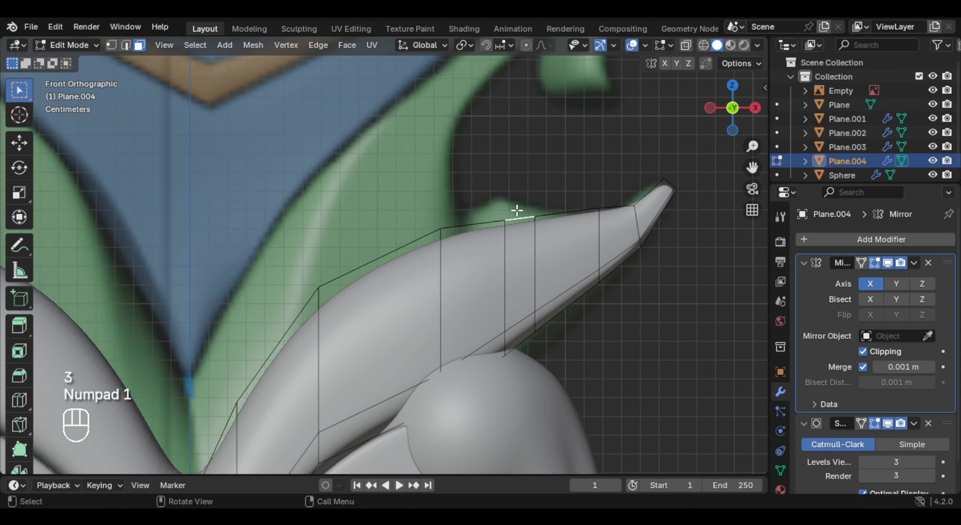
key(e)
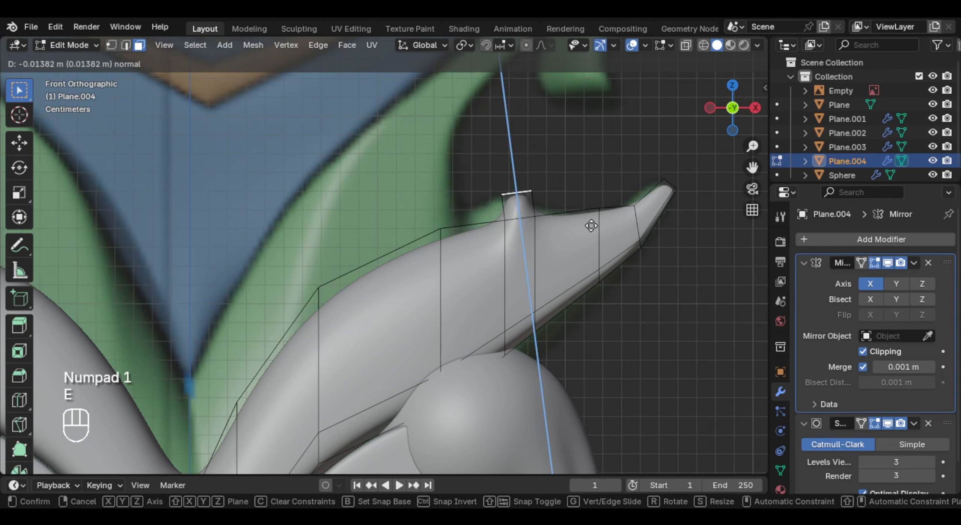
click(591, 225)
- Extrude the three inner upper faces of the leaf straight up along Z by about 0.055 m
middle_drag(591, 226, 360, 353)
click(359, 354)
shift+click(392, 315)
shift+click(427, 257)
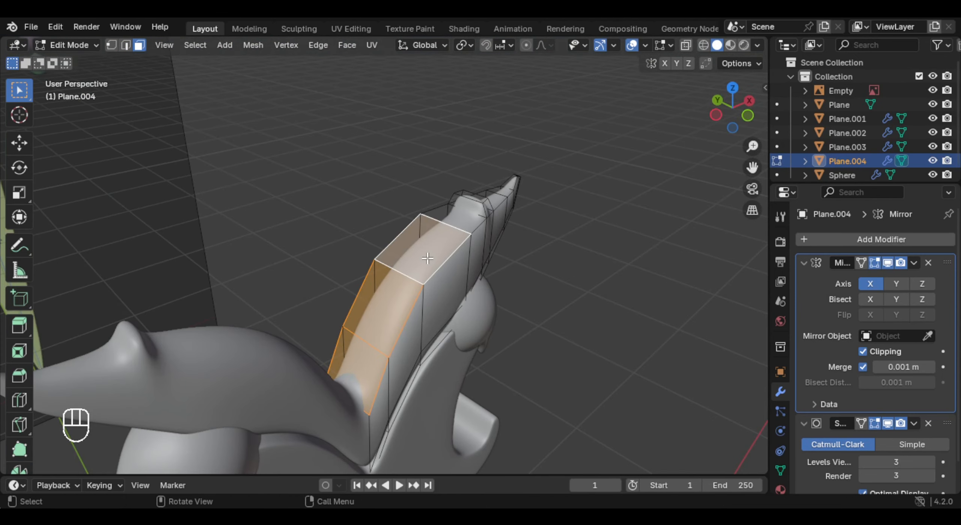
key(KP_1)
key(r)
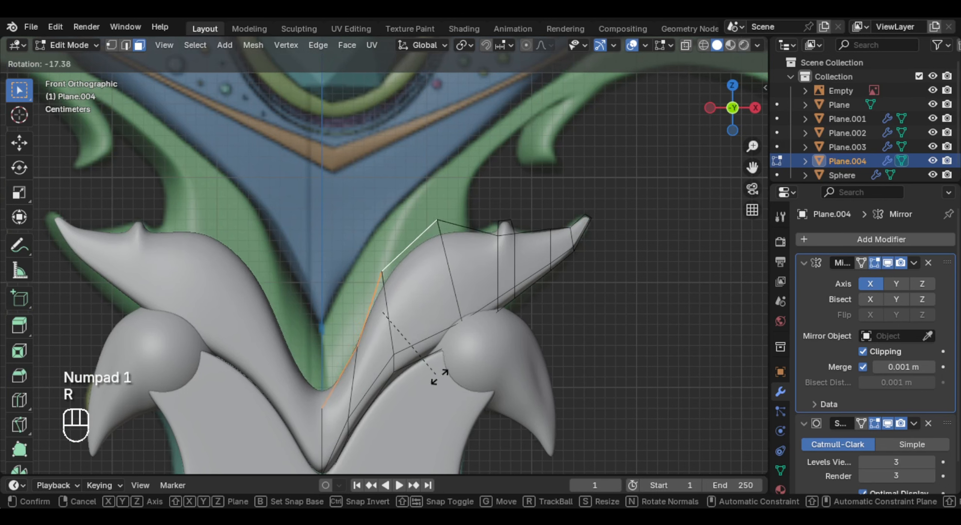
right_click(437, 381)
key(e)
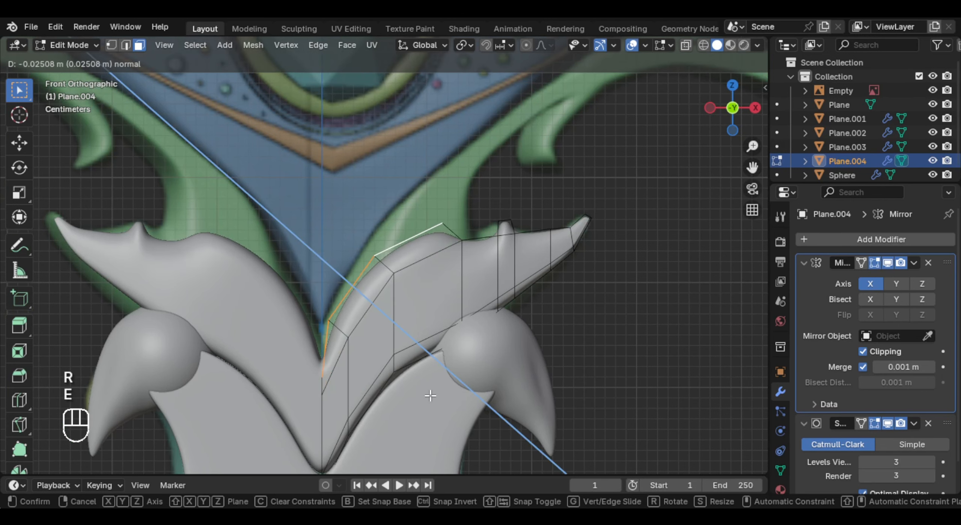
right_click(431, 395)
key(g)
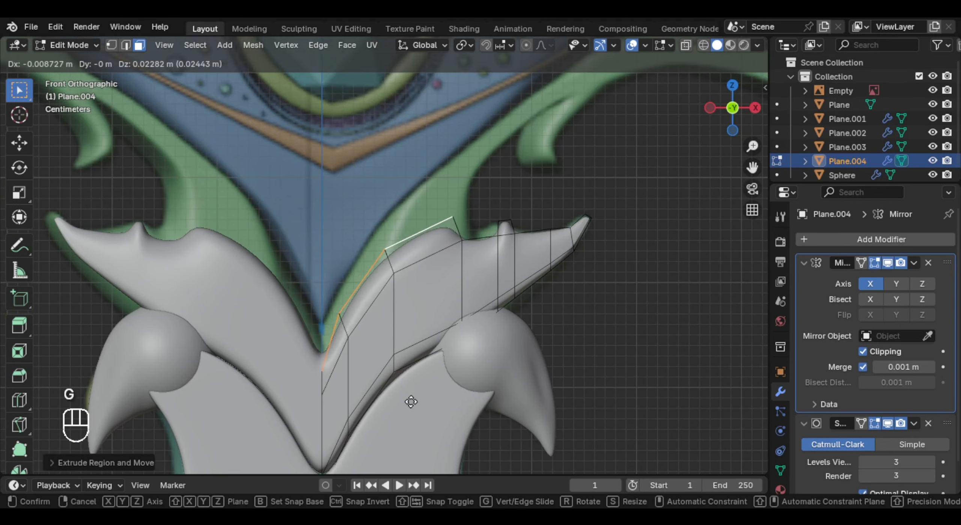
key(z)
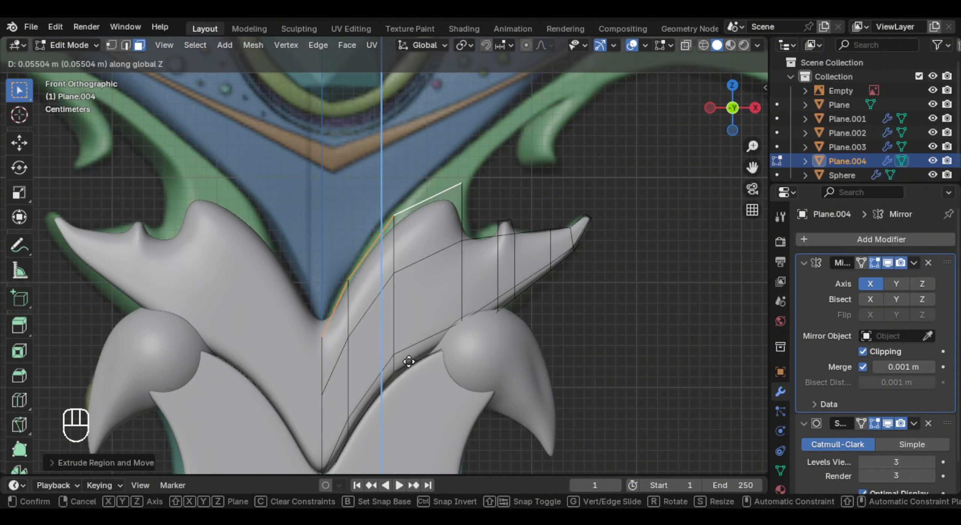
click(406, 359)
- Rotate the outermost raised face to slope down outward and move it toward the base of the green stem
middle_drag(406, 358, 389, 222)
key(KP_1)
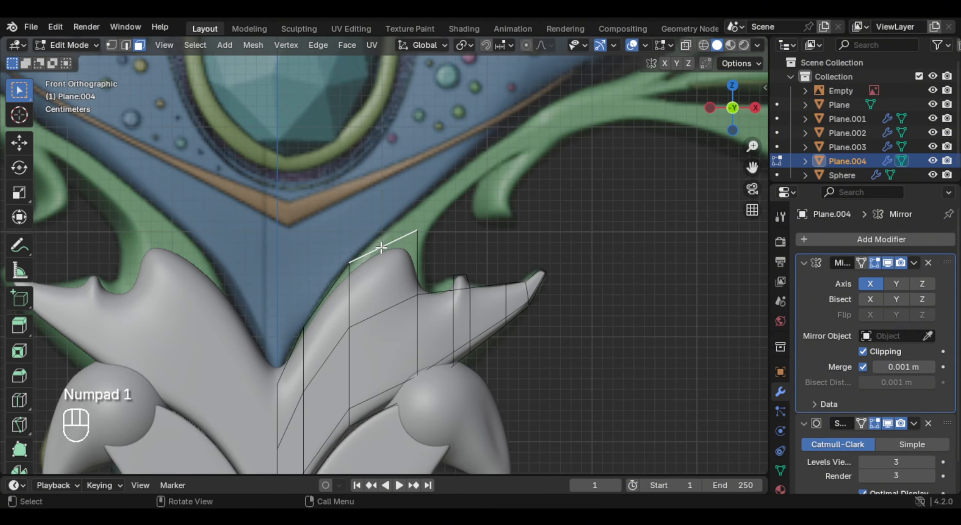
key(r)
click(476, 228)
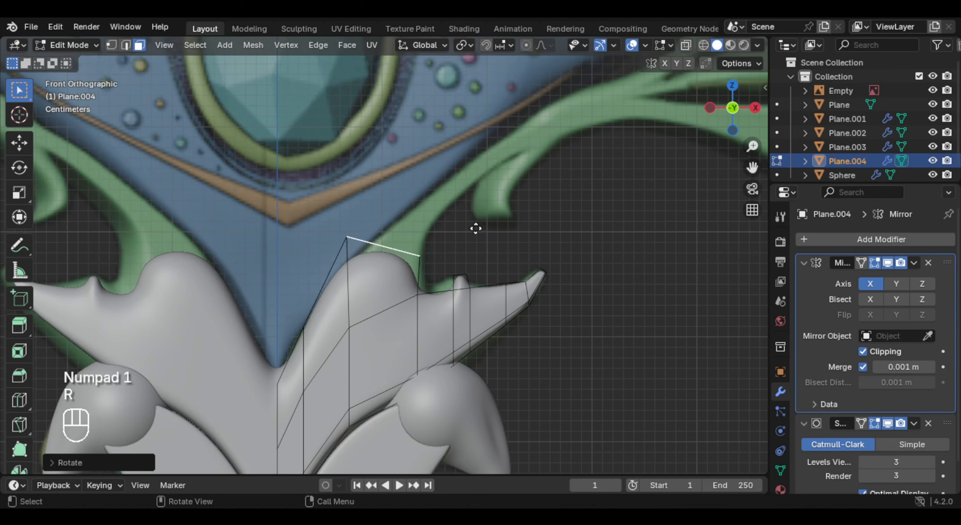
key(g)
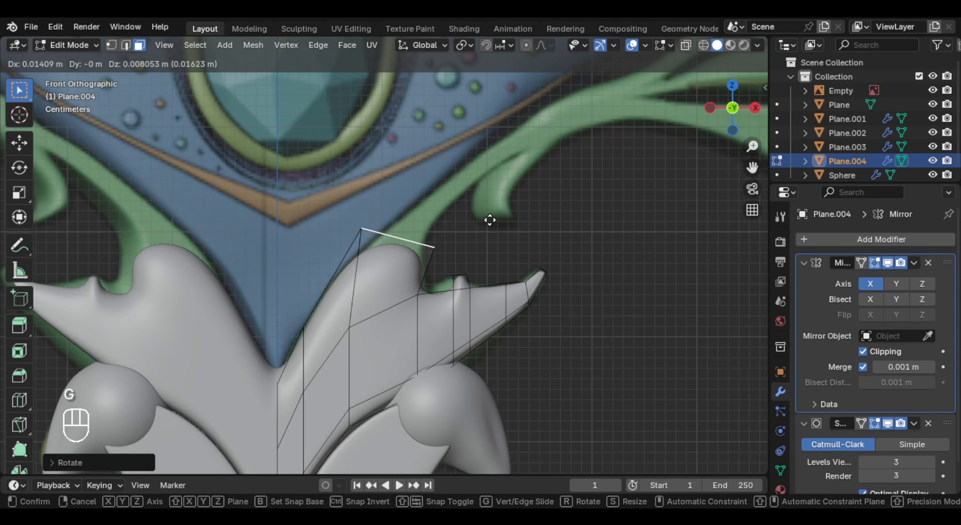
click(488, 218)
- Extrude the raised face up along the green stem, scaling it down and rotating it across the stem's direction
key(KP_1)
key(e)
click(478, 243)
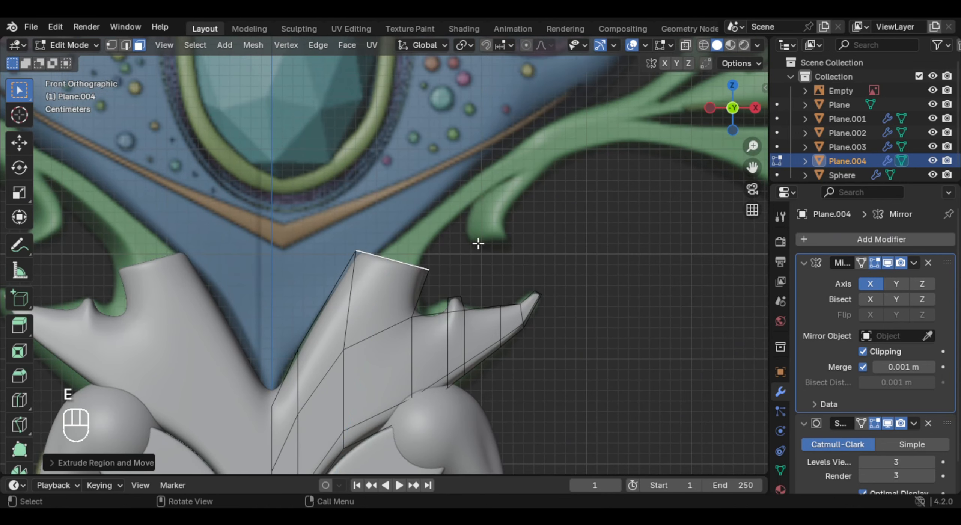
key(g)
click(618, 122)
key(s)
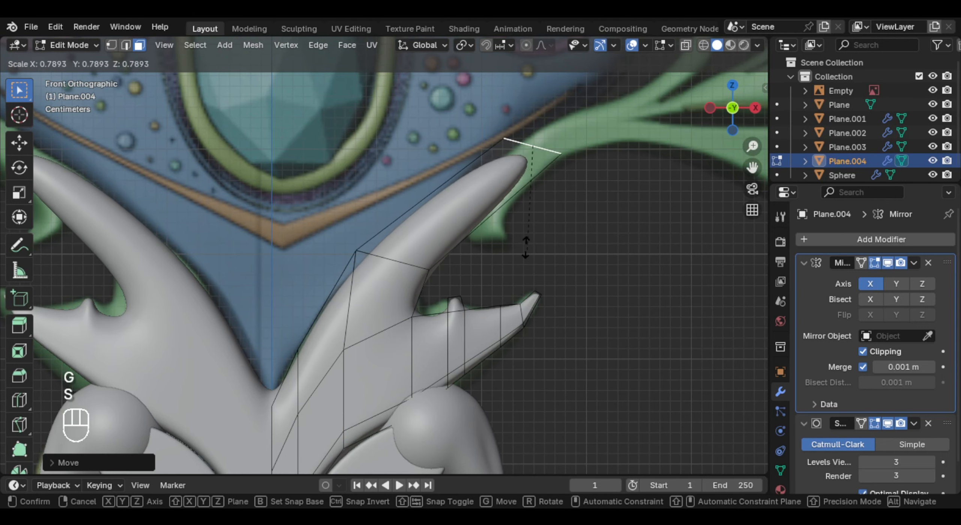
click(525, 246)
key(r)
click(575, 212)
- Pull the extruded end face back to the lower part of the stem and scale it to the stem's width
key(g)
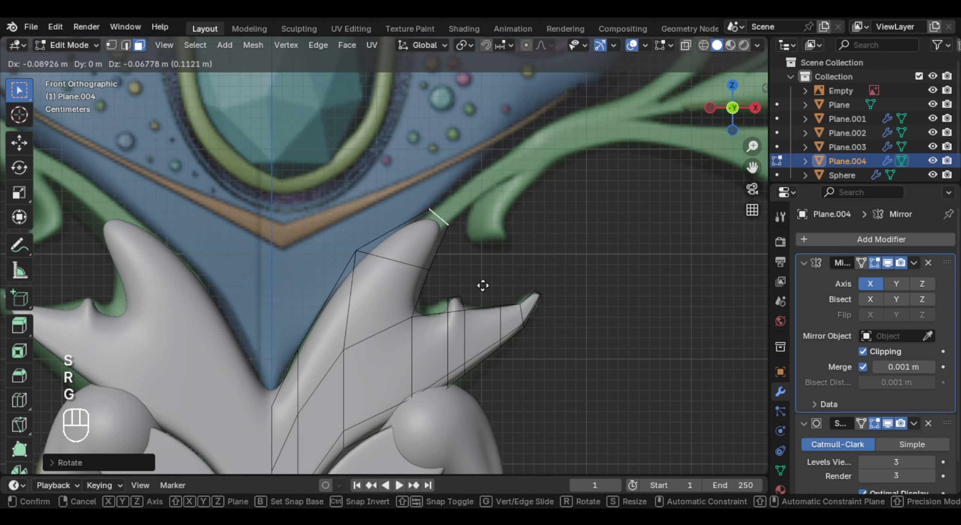
click(496, 269)
key(s)
click(489, 269)
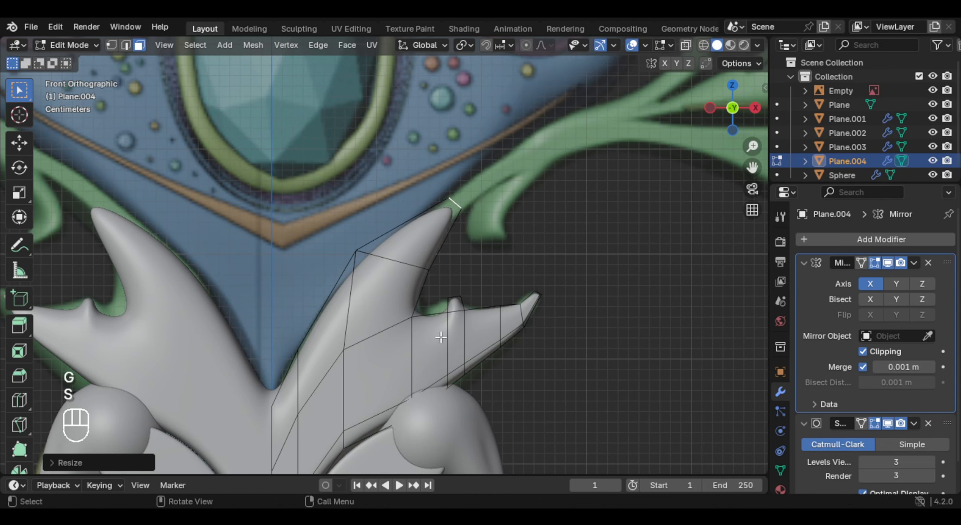
key(g)
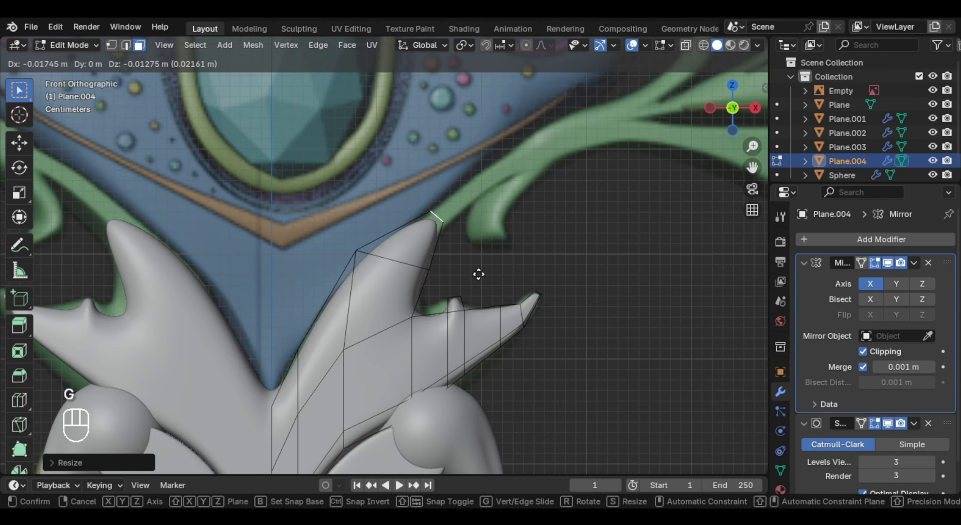
key(s)
click(484, 281)
- Scale down the edge loop at the base of the stem to narrow it to the reference
click(398, 262)
key(2)
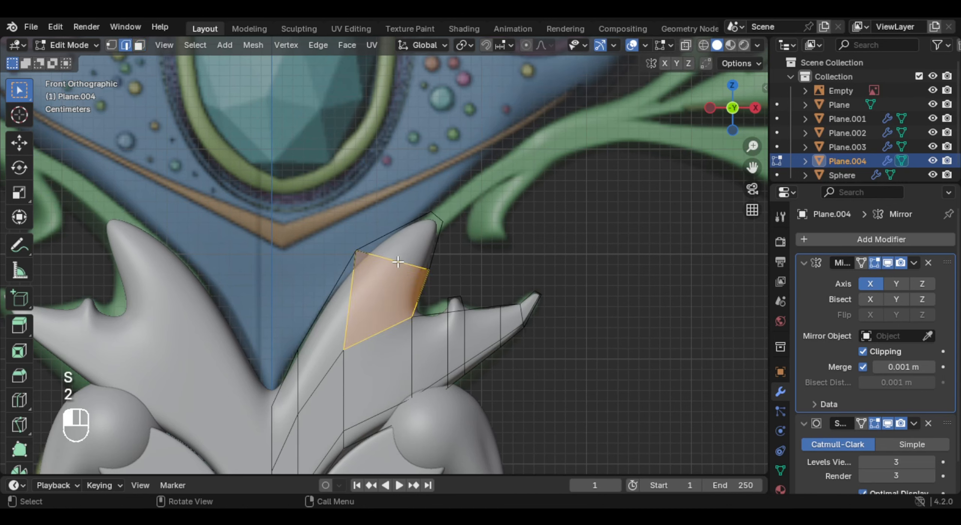
alt+click(397, 262)
key(s)
click(521, 287)
- Extrude the stem's end face up to where the green branches split, rotating and scaling it to fit
key(3)
key(KP_1)
scroll(432, 262, down, 1)
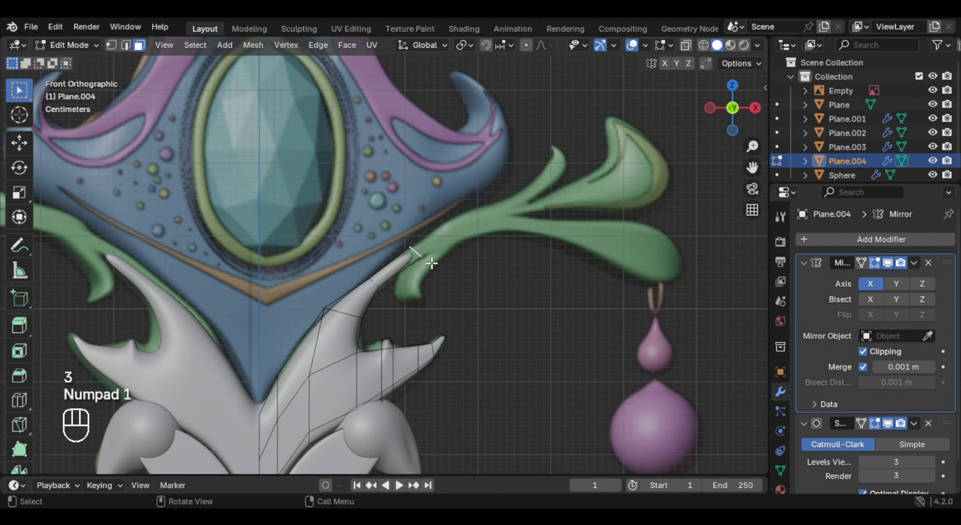
key(e)
key(g)
click(549, 190)
key(r)
click(542, 242)
key(s)
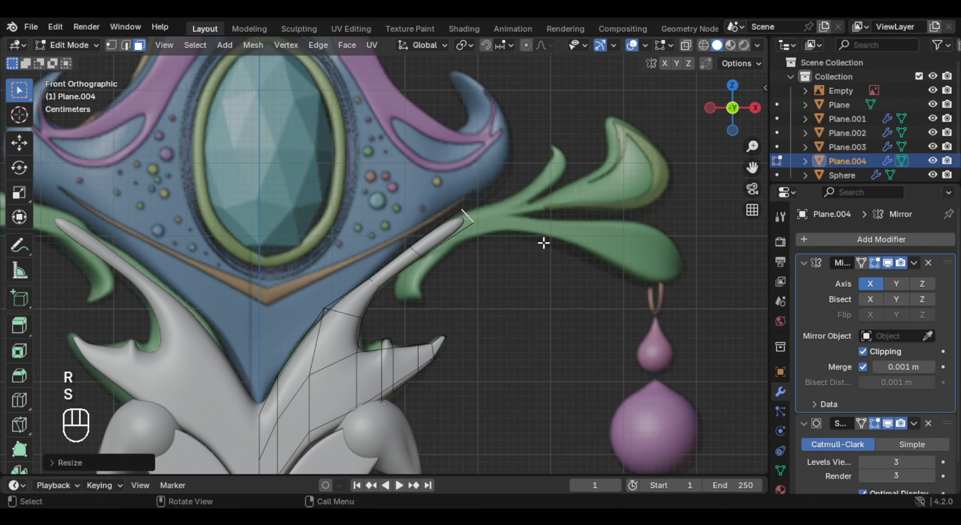
click(543, 182)
- Extrude another stem segment along the upper green branch and rotate its end face to follow the curve
key(e)
key(g)
click(609, 181)
key(r)
click(556, 202)
- Extrude the branch farther outward, enlarging its end face and positioning it at the start of the upper leaf
shift+middle_drag(530, 225, 453, 253)
key(e)
click(565, 233)
key(s)
click(611, 276)
key(g)
click(486, 220)
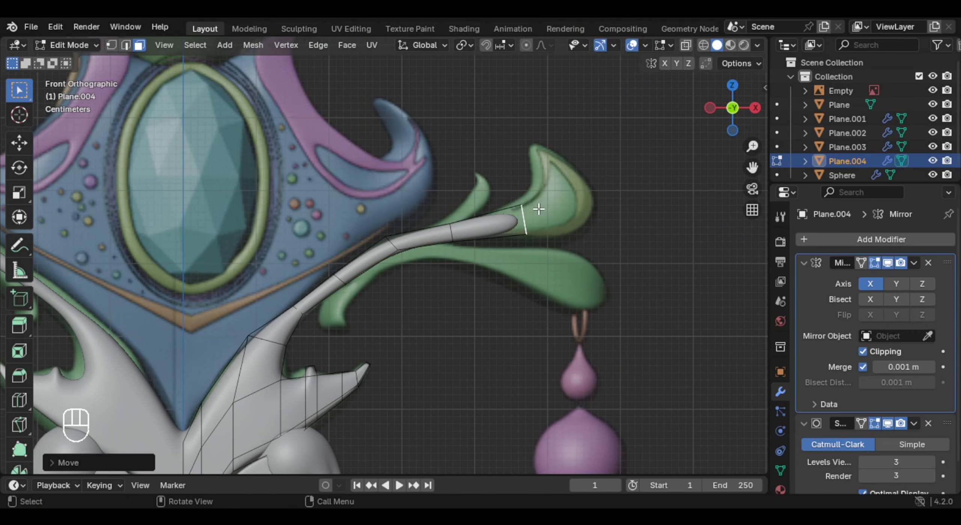
- Extrude the branch to the upper leaf's outer edge, rotating, enlarging and positioning the end face to flare it
key(e)
click(605, 219)
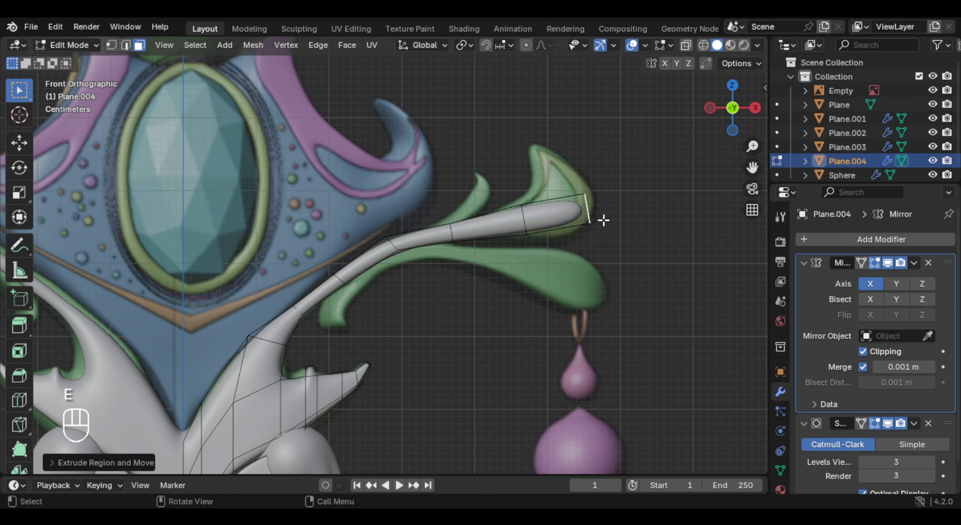
key(r)
click(616, 204)
key(g)
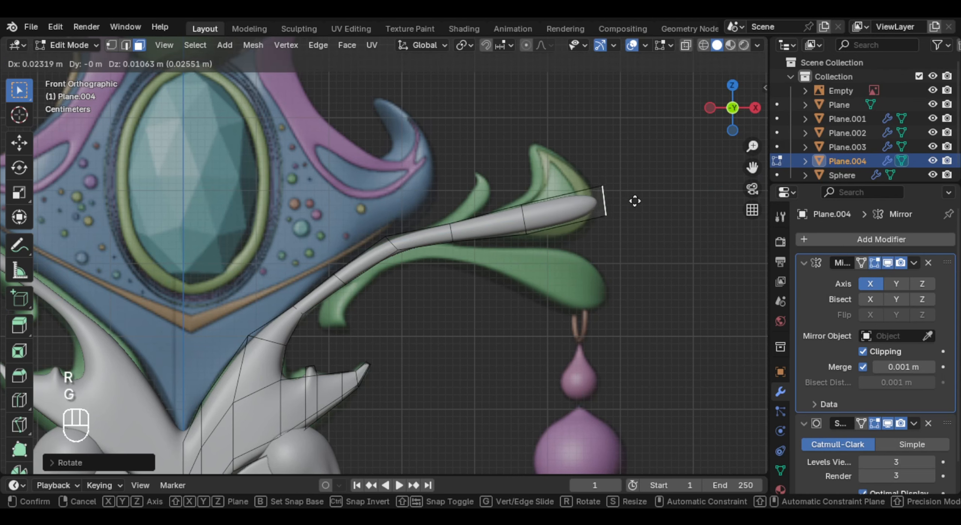
click(633, 249)
key(s)
key(g)
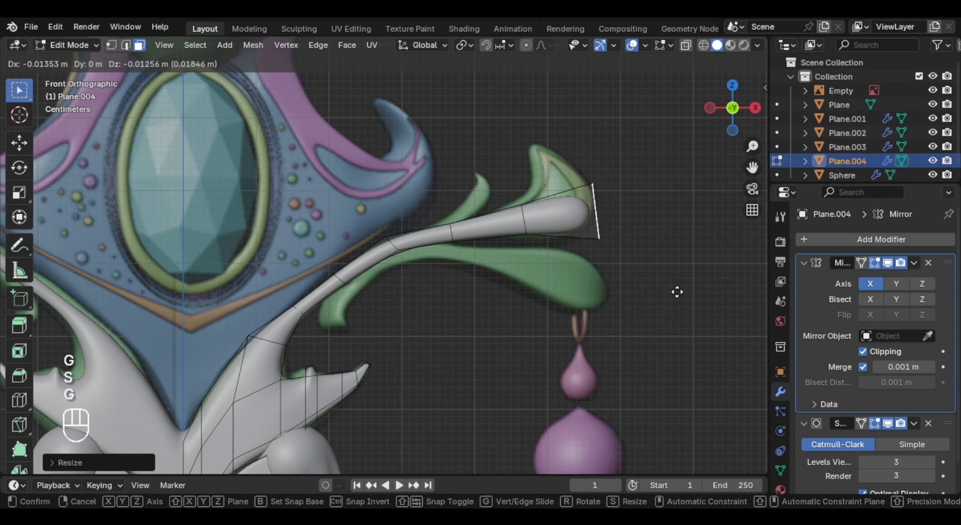
key(s)
click(702, 303)
- Extrude the top face of the flared end upward, scaling it down and moving it onto the upper leaf's tip
middle_drag(595, 190, 544, 197)
key(KP_1)
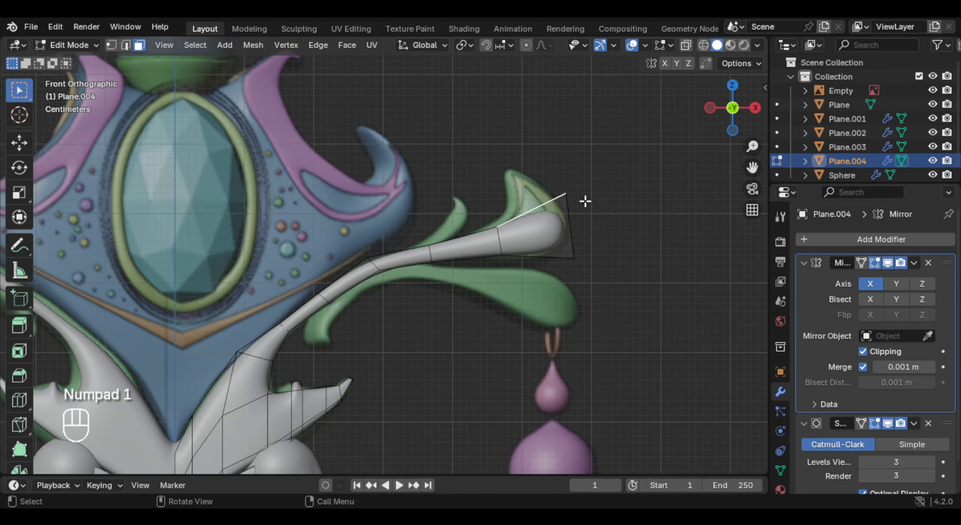
key(e)
click(561, 155)
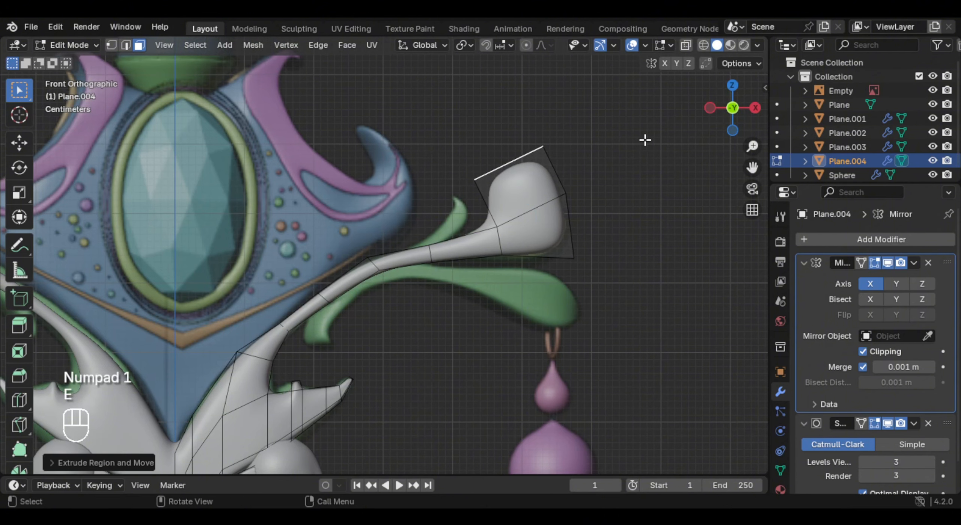
key(s)
click(560, 191)
key(g)
click(566, 201)
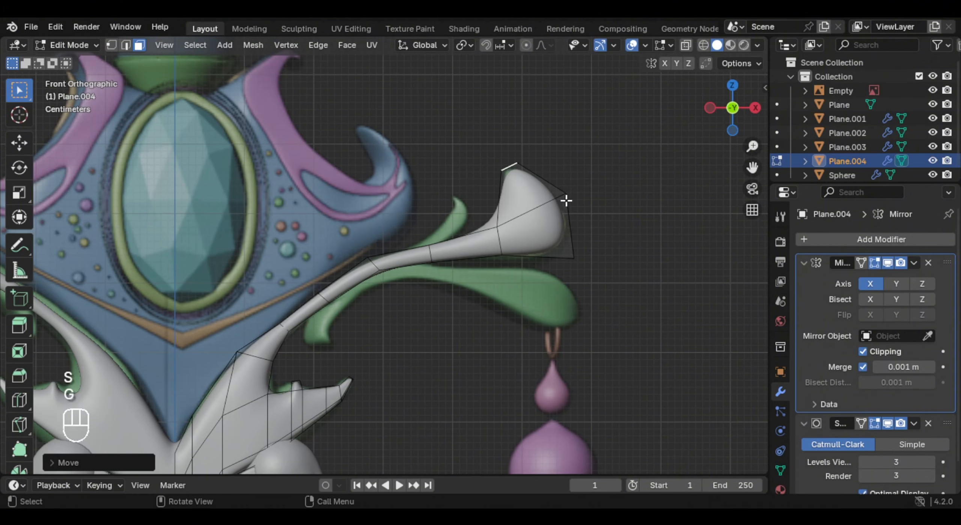
key(s)
click(562, 195)
key(g)
- Add a loop cut midway up the leaf's pointed part and scale it down to about 0.71
key(ctrl+r)
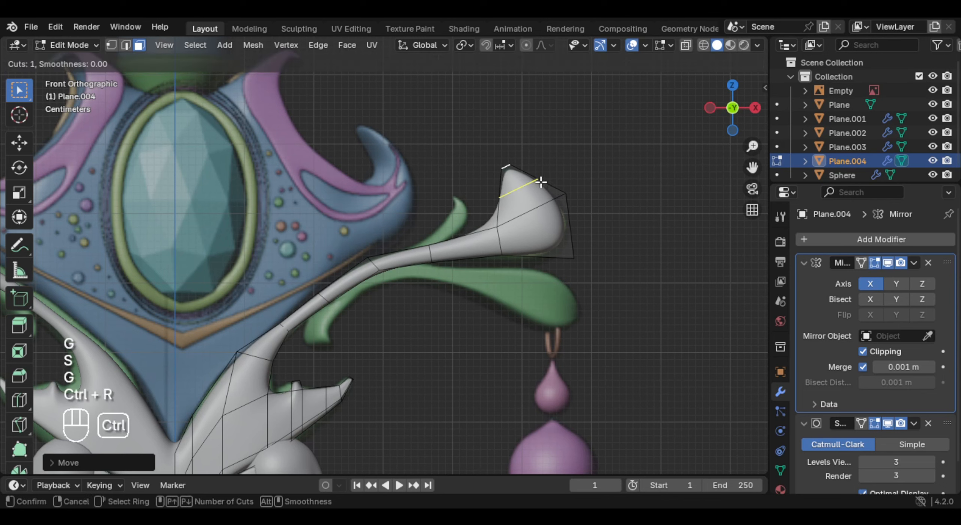
click(543, 183)
click(598, 168)
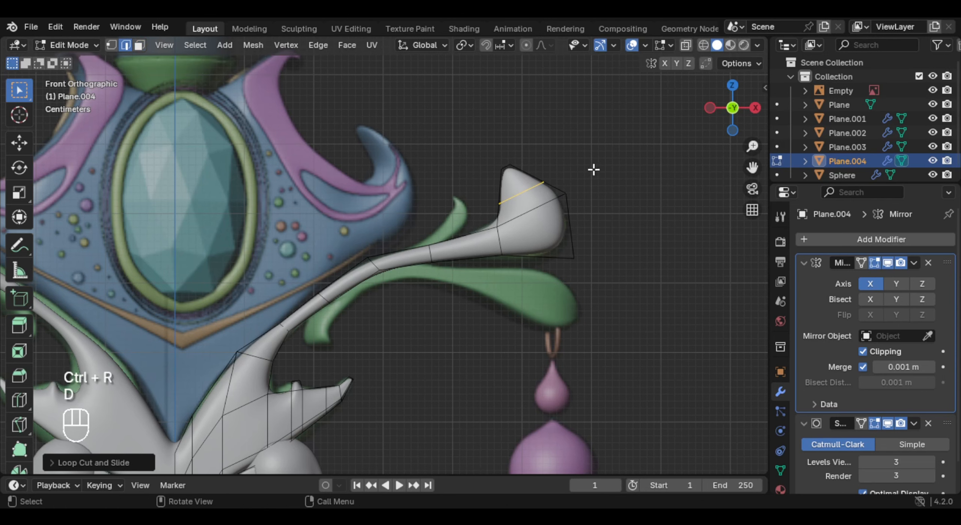
key(s)
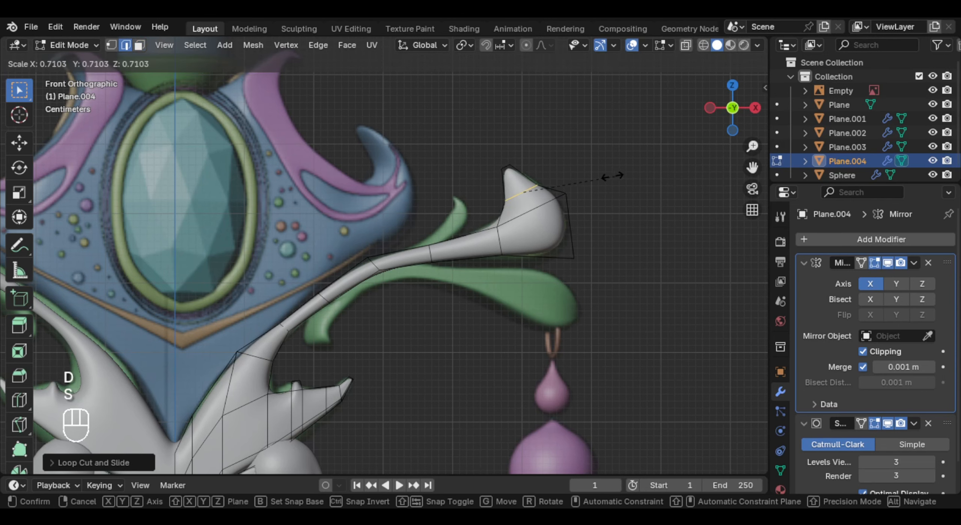
click(613, 175)
- Move the outer edge of the new loop up and outward to round the upper leaf's outline
middle_drag(559, 175, 429, 240)
key(2)
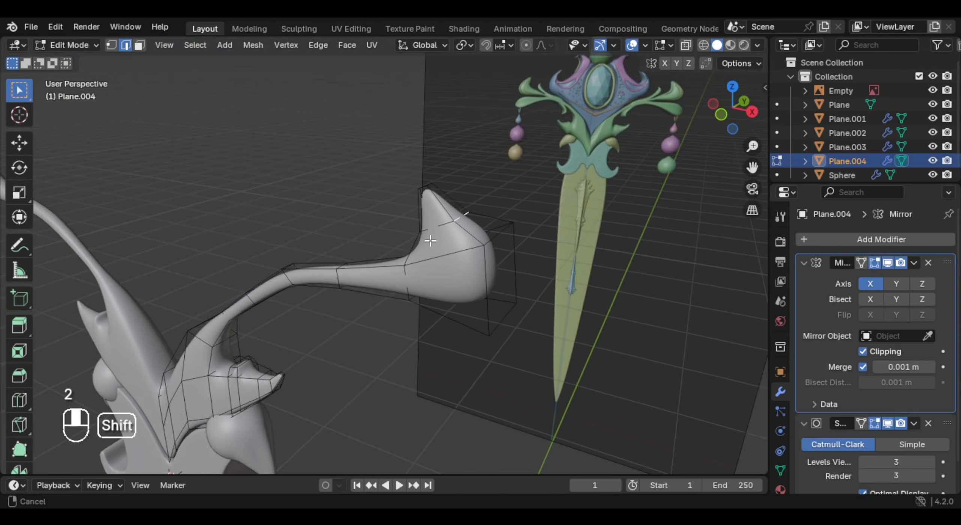
middle_drag(488, 222, 443, 231)
key(KP_1)
key(g)
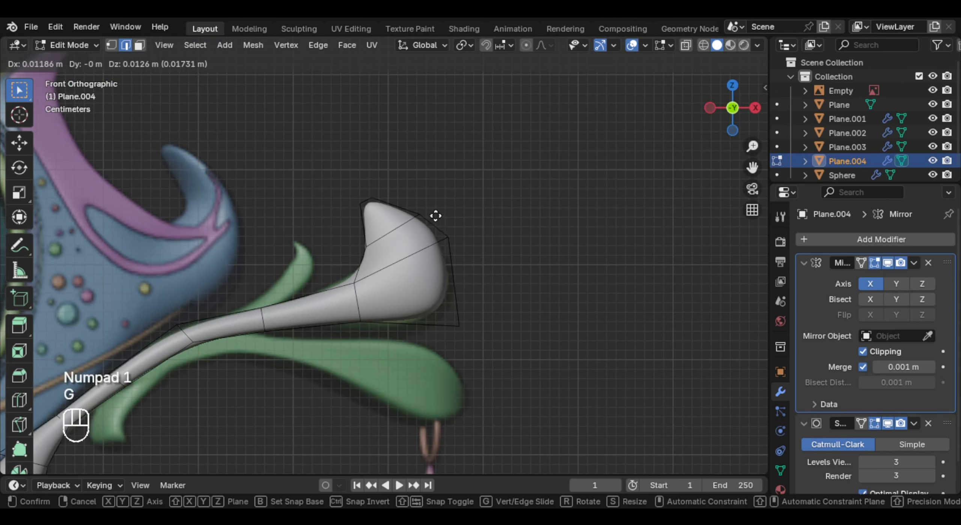
click(426, 214)
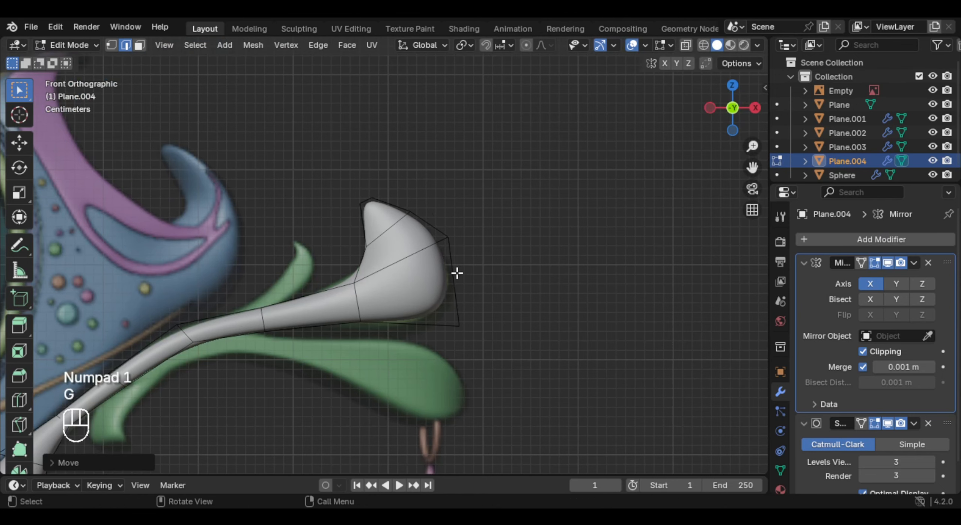
- Move the underside face of the flared branch tip to match the upper leaf's lower edge in the front view
middle_drag(457, 273, 452, 325)
key(3)
click(446, 333)
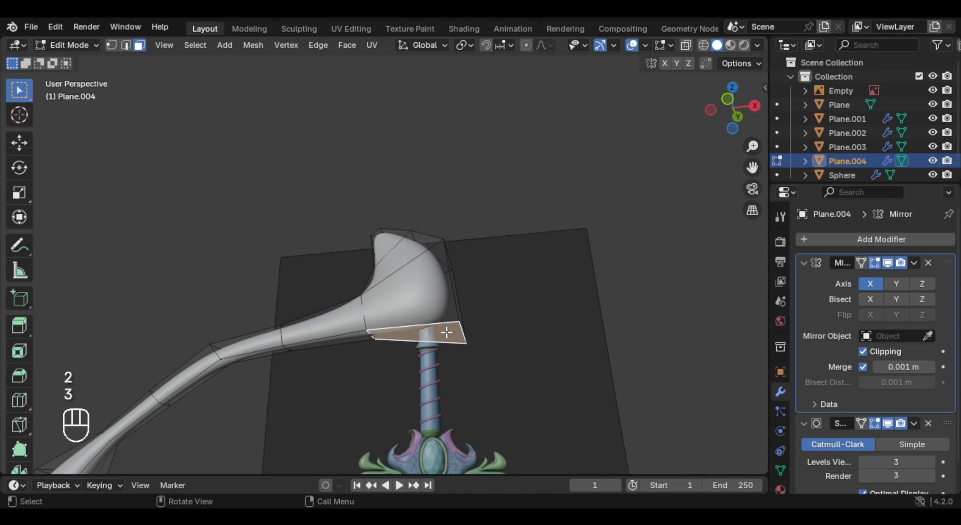
key(KP_1)
key(g)
click(441, 333)
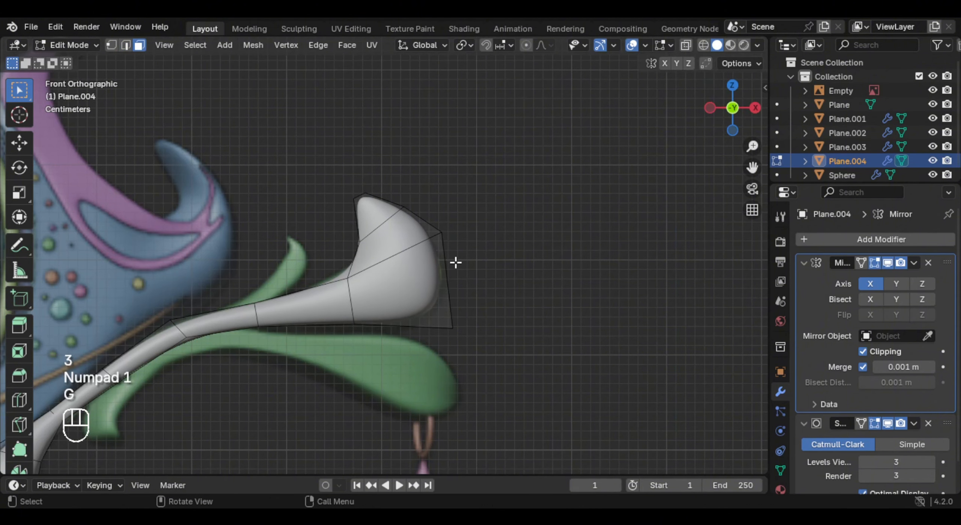
middle_drag(456, 262, 420, 271)
click(473, 277)
key(KP_1)
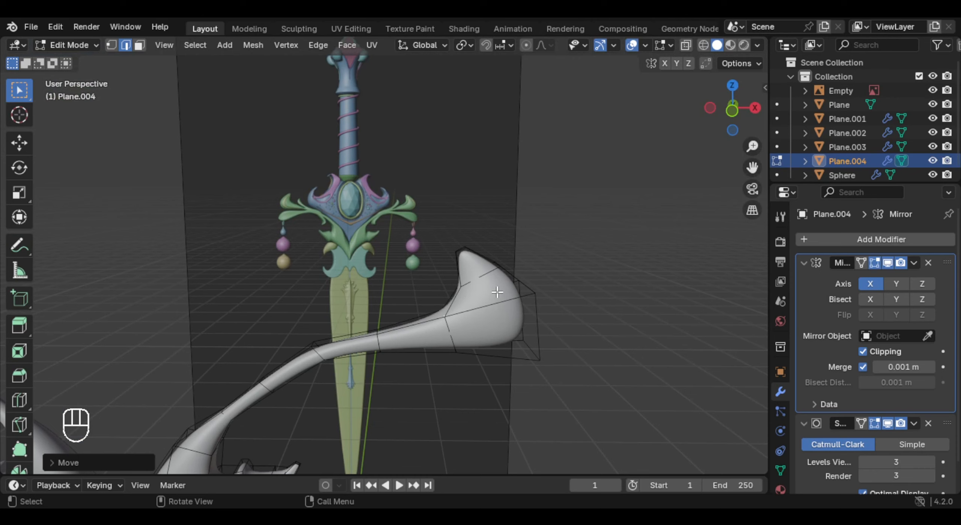
- Extrude the top face of the branch segment below the small green leaf, leaving the new face in place
key(KP_1)
shift+middle_drag(435, 263, 503, 162)
middle_drag(503, 161, 460, 227)
scroll(460, 228, up, 3)
key(KP_1)
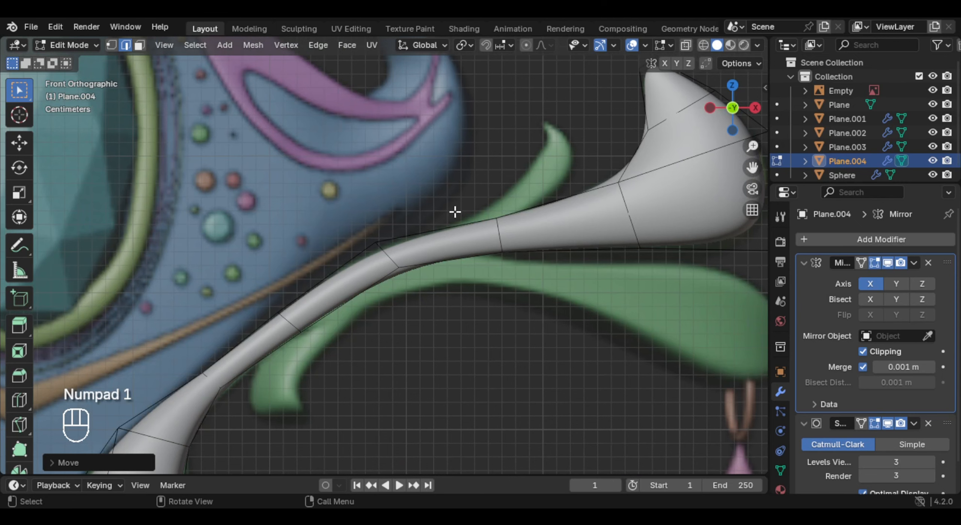
key(3)
shift+middle_drag(455, 223, 465, 270)
click(446, 243)
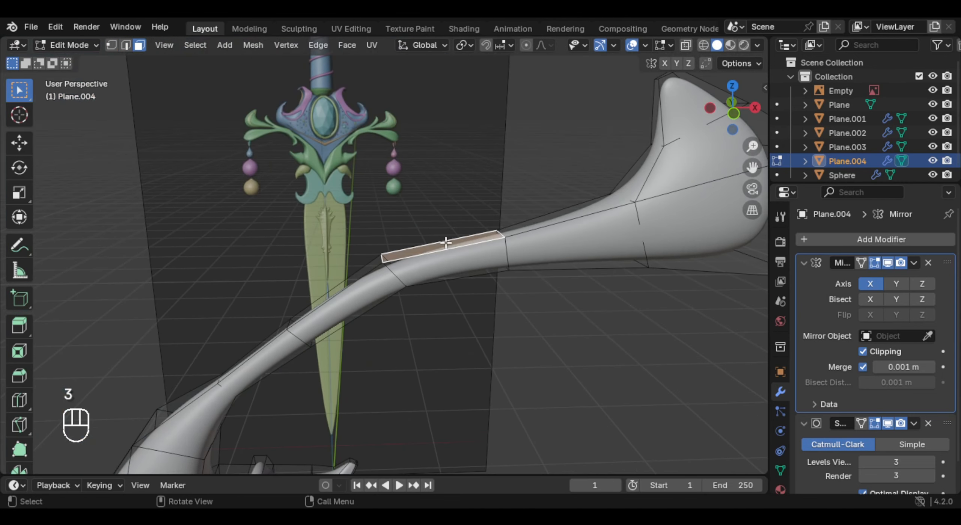
key(KP_1)
key(e)
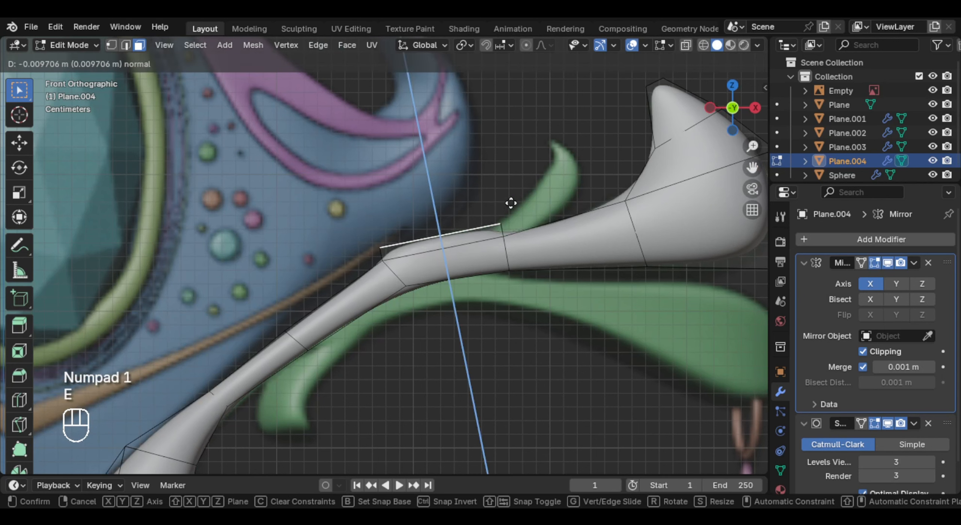
right_click(501, 179)
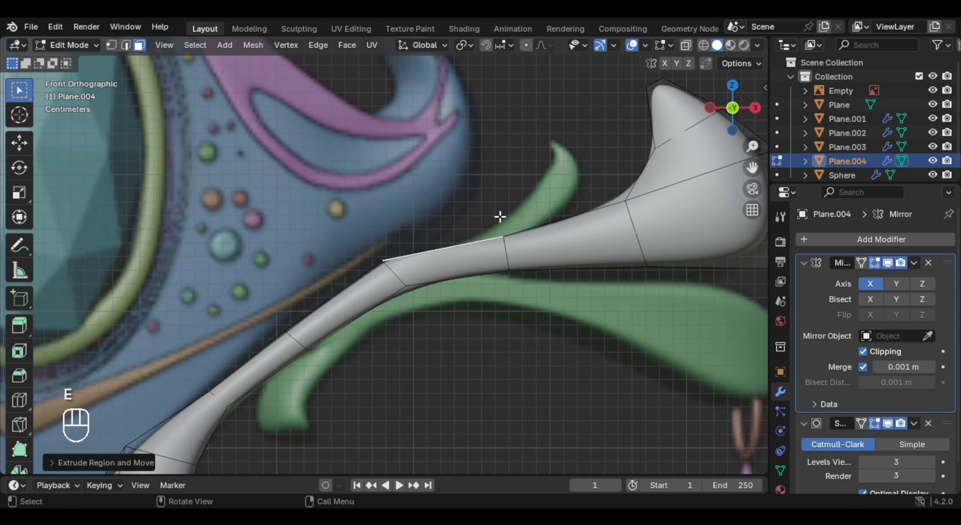
- Move the new face up toward the small leaf, rotate it and scale it to about 0.3 to form the leaf's base
key(g)
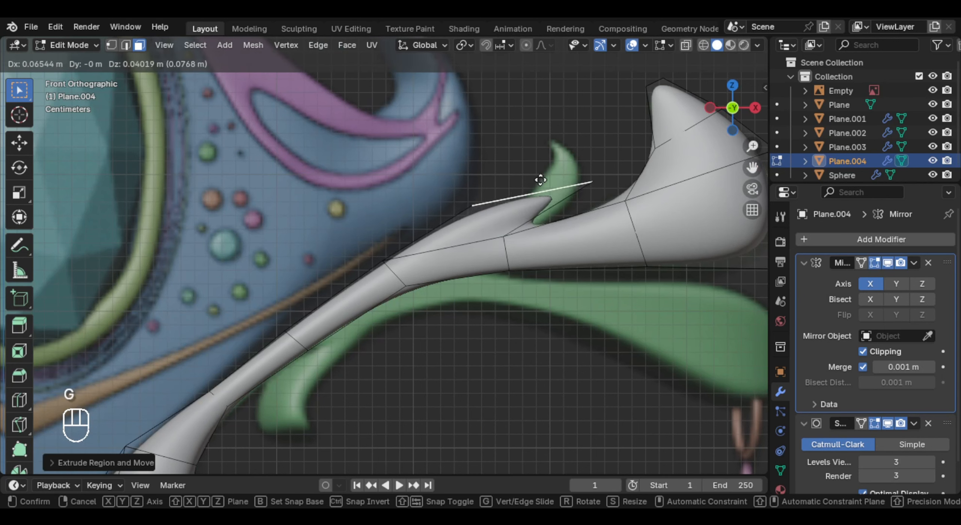
click(545, 141)
key(r)
click(638, 270)
key(s)
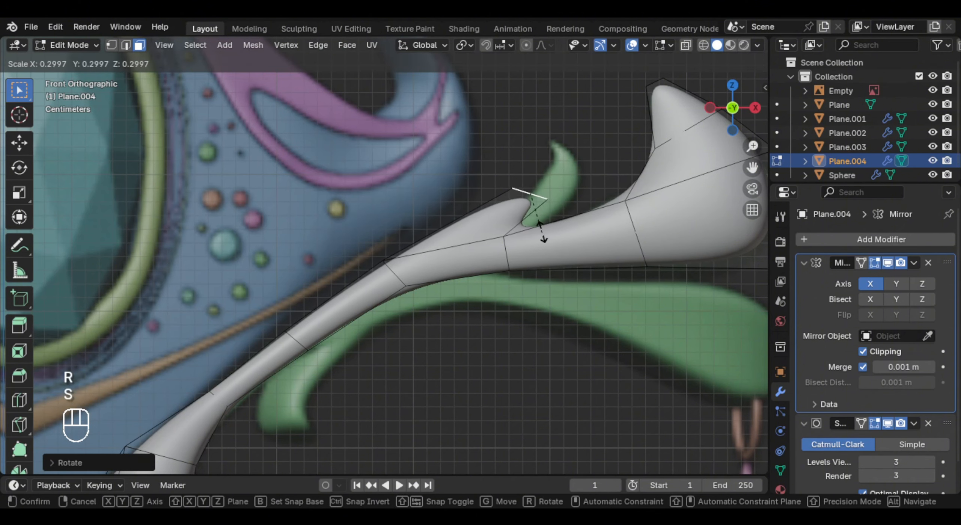
key(g)
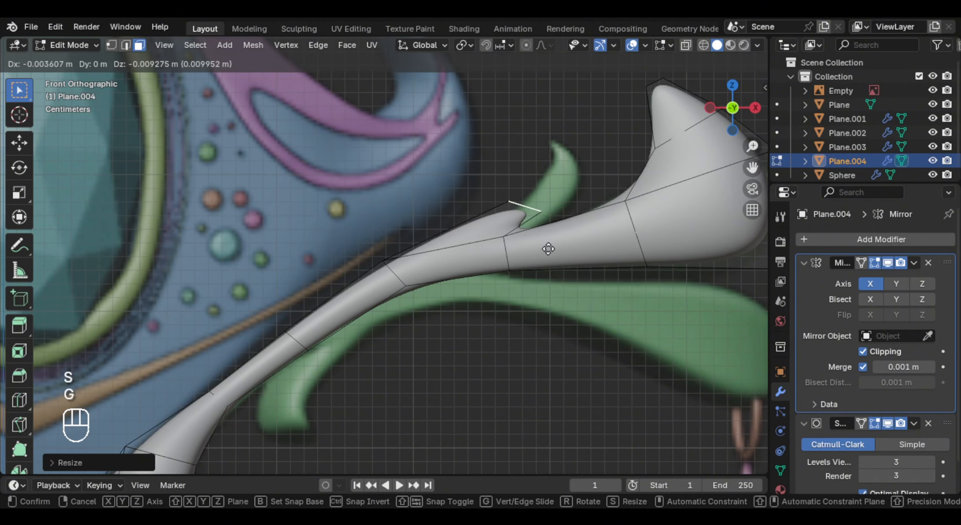
click(549, 247)
- Extrude the small leaf's end face up to the leaf's upper part and rotate it to follow the curve
key(e)
click(598, 202)
key(g)
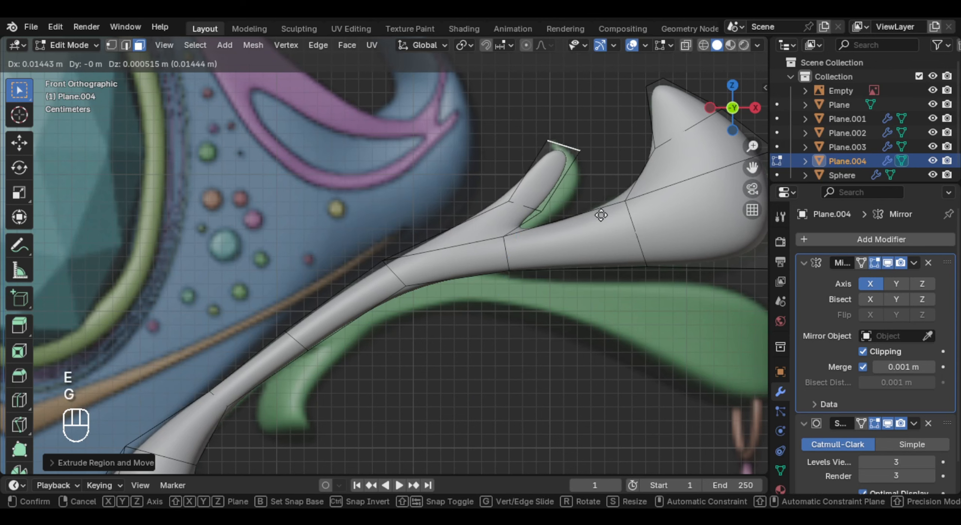
click(593, 212)
key(r)
click(559, 118)
key(g)
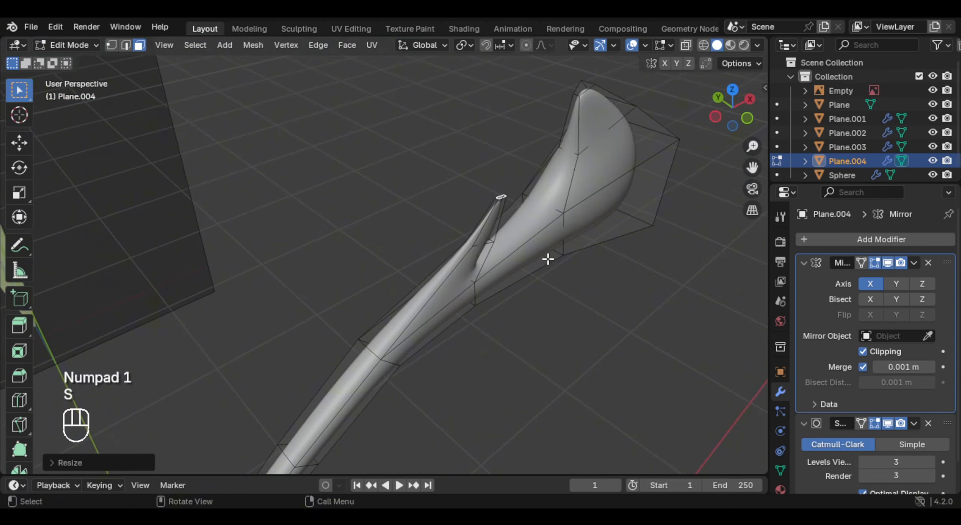
- Widen the small leaf's end face along the Y axis by a factor of about 1.75
middle_drag(547, 259, 566, 234)
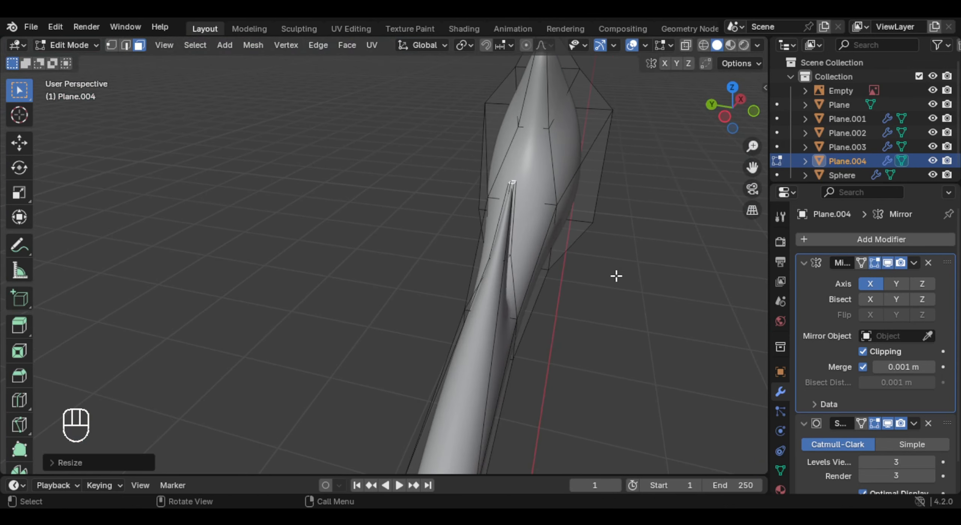
key(s)
key(y)
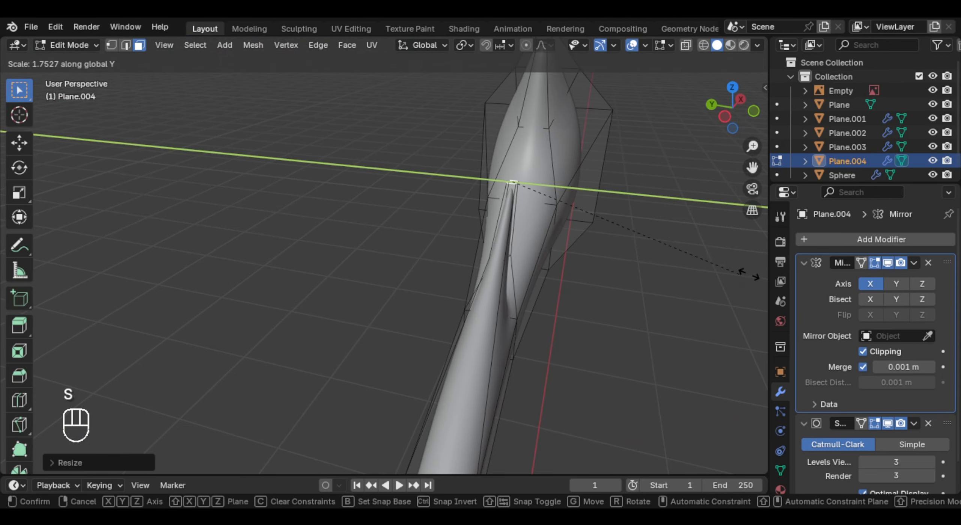
click(748, 274)
- Extrude the small leaf once more to form its curled tip, and reposition and rotate the end face
key(KP_1)
key(e)
click(491, 163)
key(g)
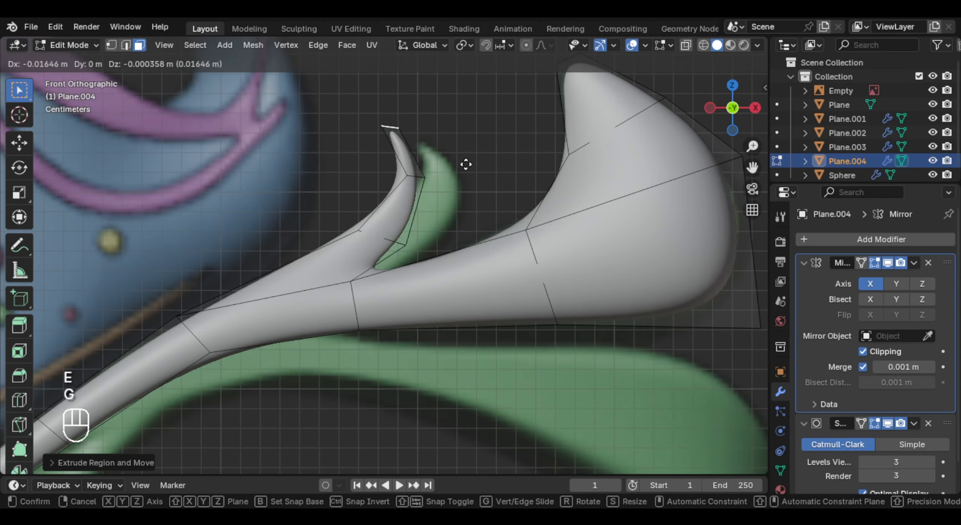
click(466, 165)
key(r)
click(403, 114)
- Shrink the small leaf's tip face to a point and position it at the end of the curl
key(g)
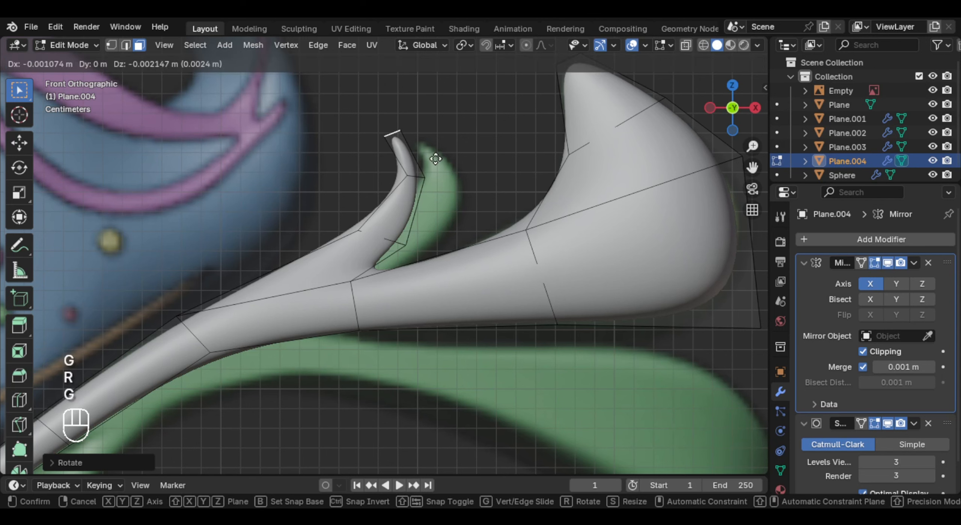
click(435, 159)
key(s)
click(414, 125)
key(g)
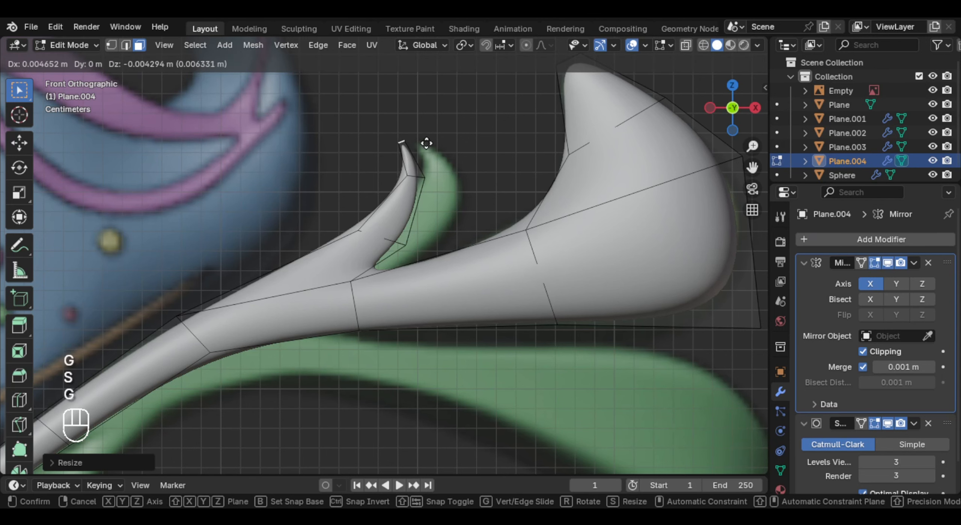
click(424, 150)
- Shift the two outer side faces of the small leaf outward to fill the reference shape and leave Edit Mode
middle_drag(425, 150, 392, 216)
click(426, 229)
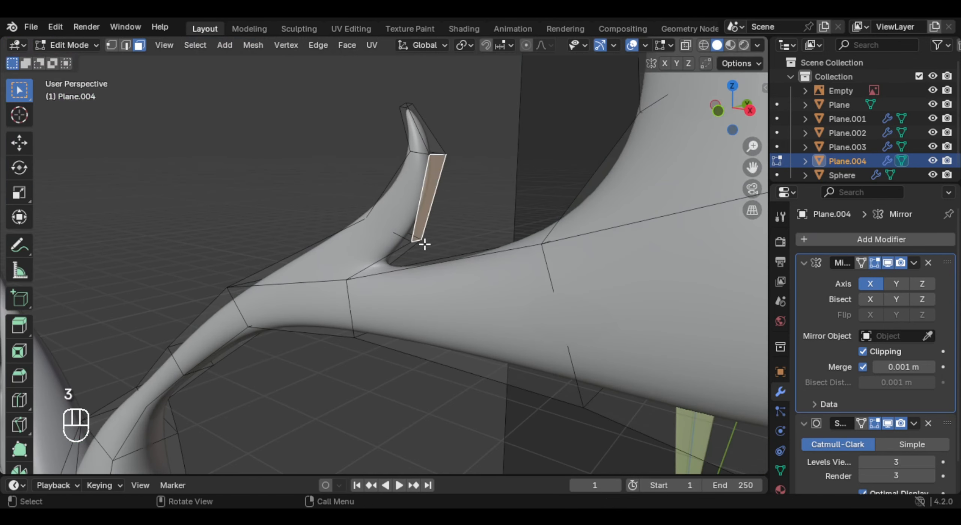
shift+click(404, 251)
key(KP_1)
key(g)
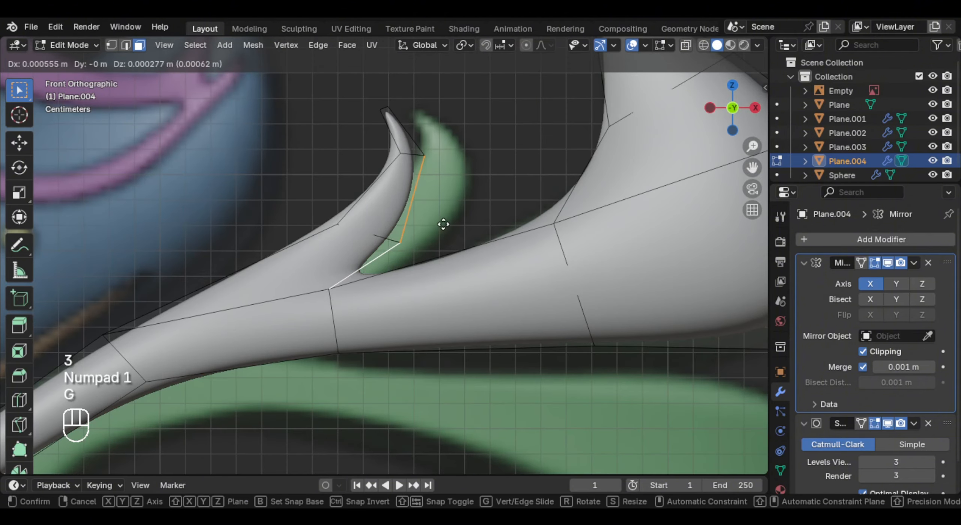
click(478, 228)
key(Tab)
- In Edit Mode, extrude the two adjoining underside faces of the branch bend downward by about 0.025 m
scroll(541, 354, down, 3)
scroll(503, 327, down, 6)
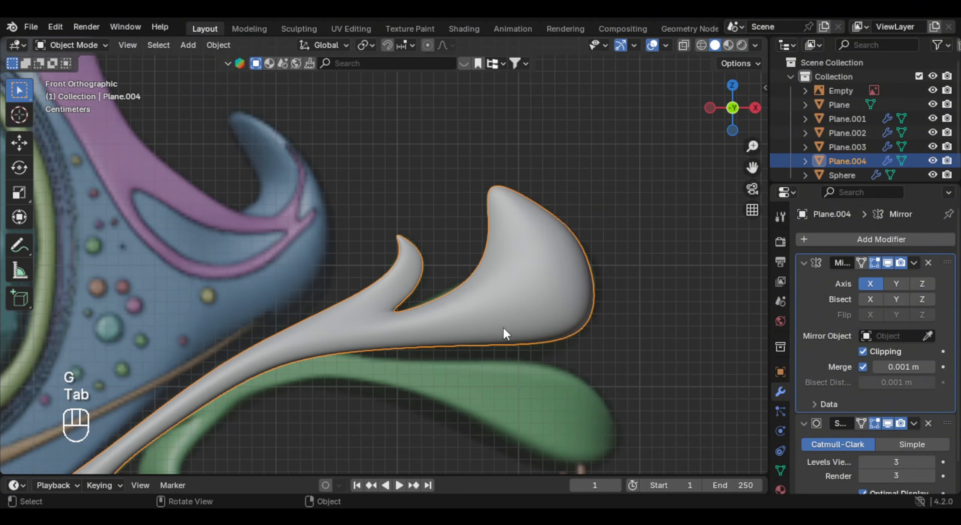
shift+middle_drag(496, 350, 551, 282)
scroll(552, 282, up, 1)
scroll(356, 233, up, 2)
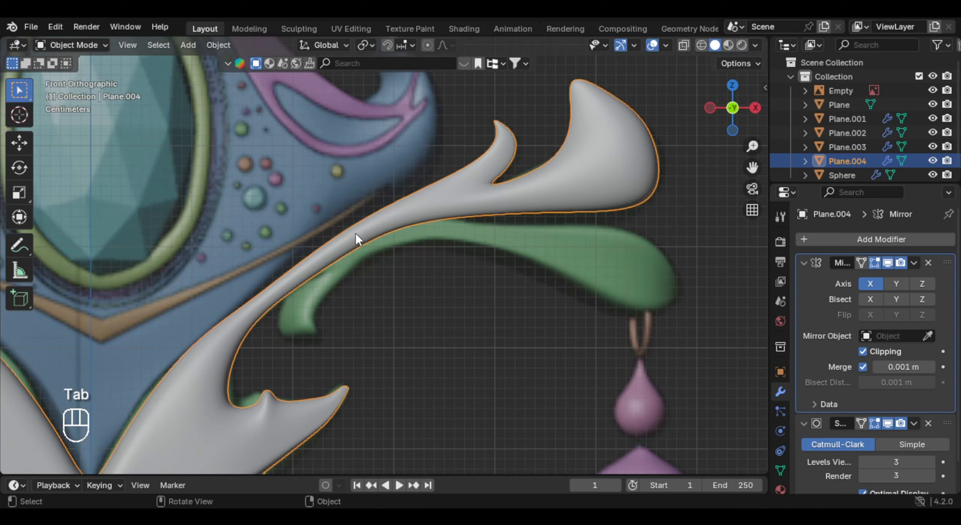
key(Tab)
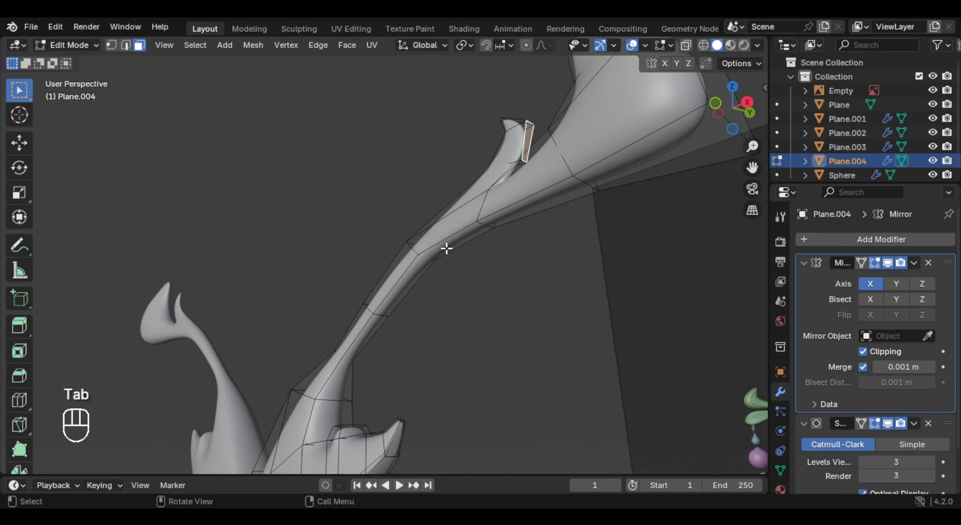
key(KP_1)
shift+middle_drag(442, 247, 451, 294)
middle_drag(452, 294, 422, 274)
click(453, 300)
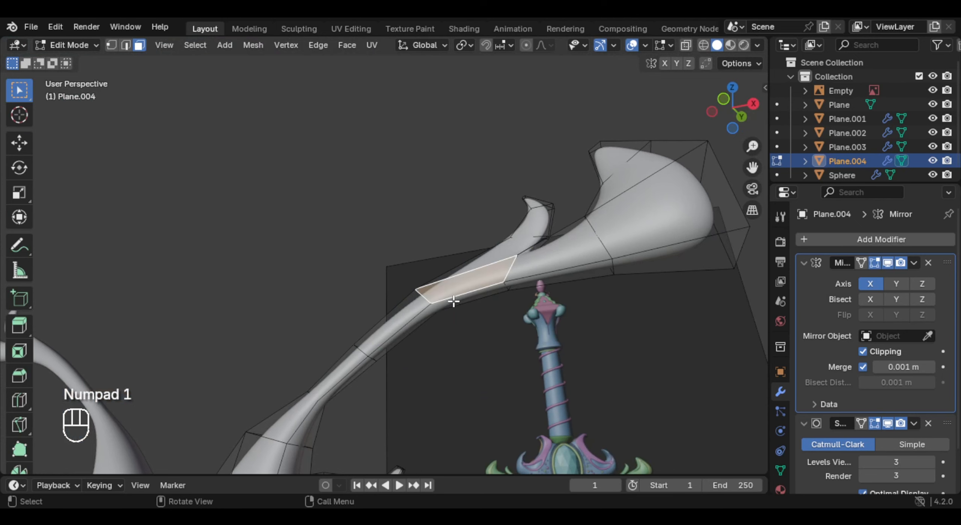
shift+click(424, 320)
key(KP_1)
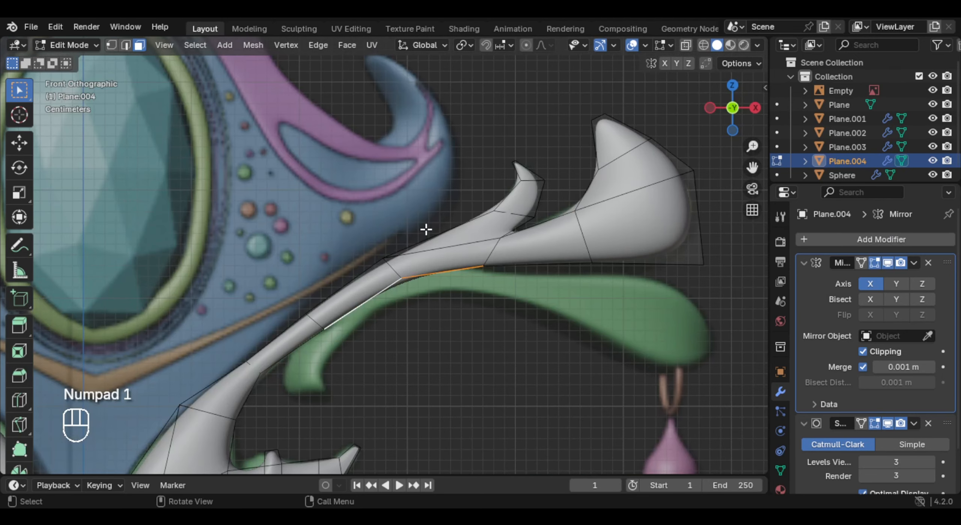
key(e)
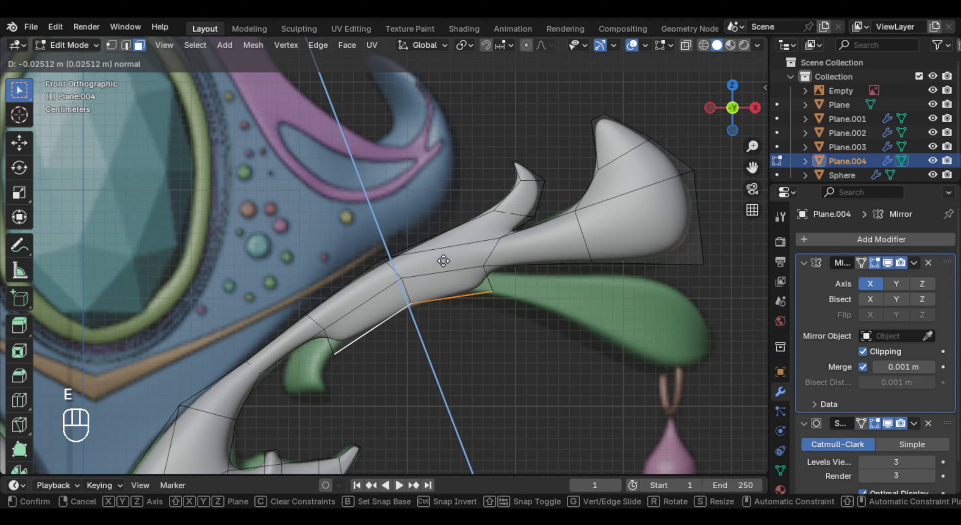
click(445, 261)
- Turn on X-ray and move the extruded underside faces closer to the branch, following the reference edge
key(alt+z)
key(g)
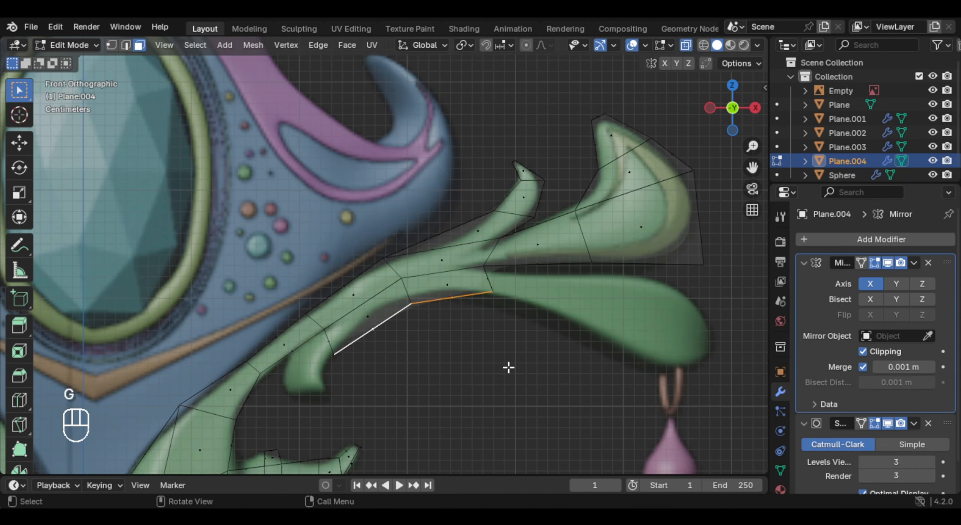
key(g)
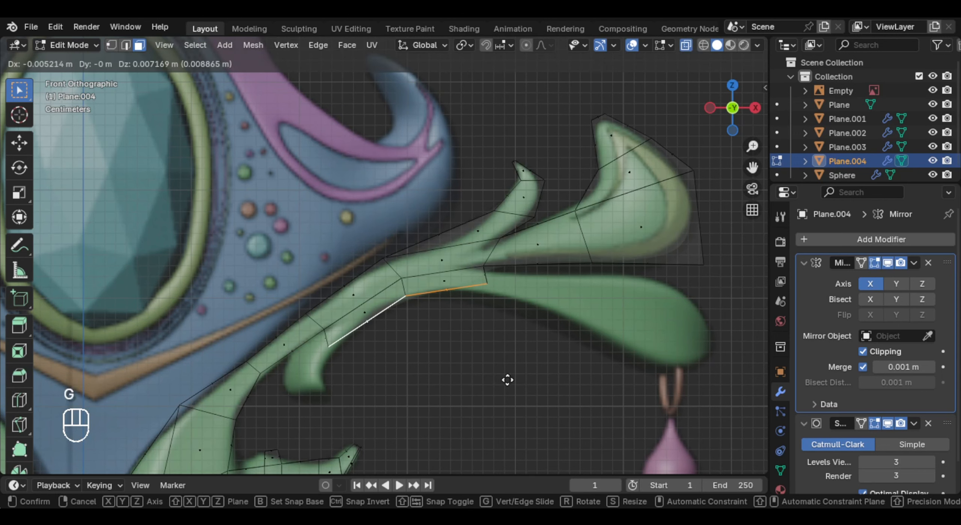
- Extrude the outer end face of the underside piece into the lower green leaf, scale it about 1.4 and reposition it
key(e)
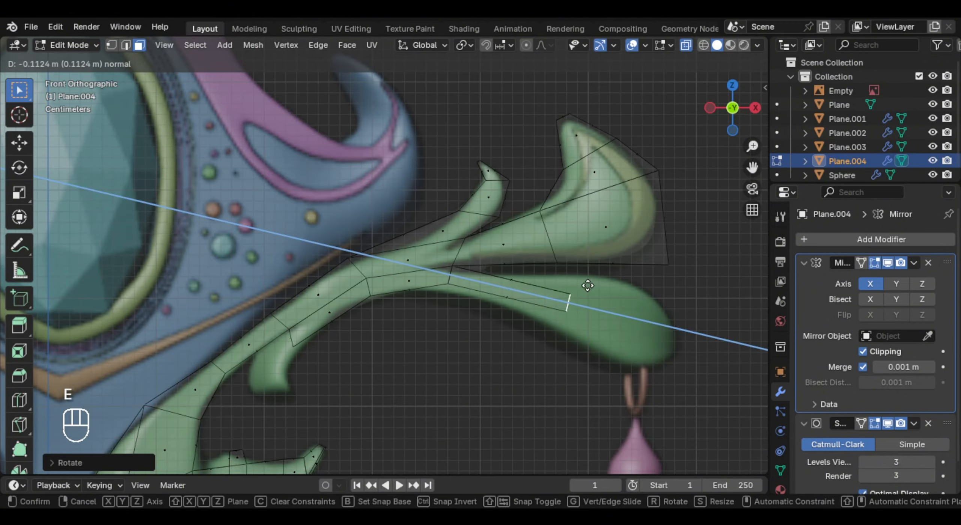
click(529, 277)
key(s)
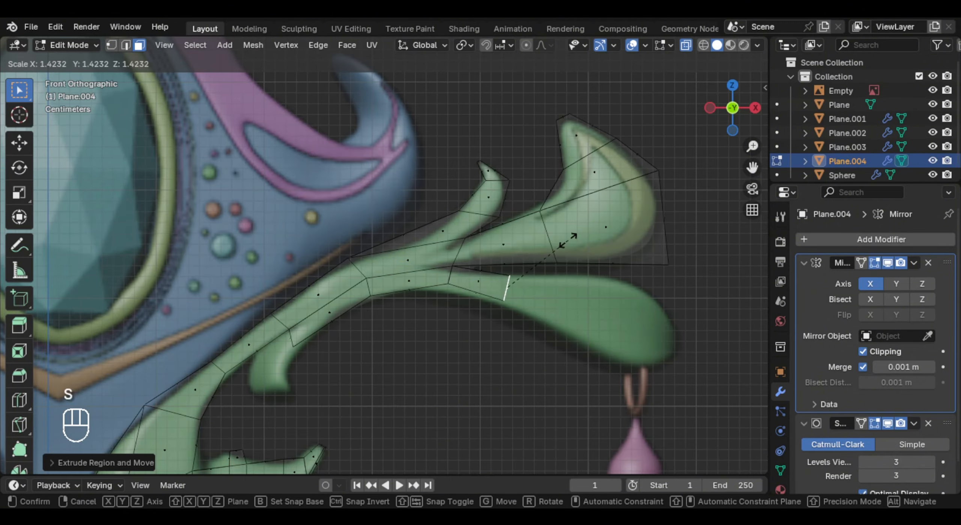
click(567, 240)
key(g)
click(533, 297)
- Extrude the lower leaf to its middle and scale the end face about 2.5 to match the reference width
key(e)
click(610, 261)
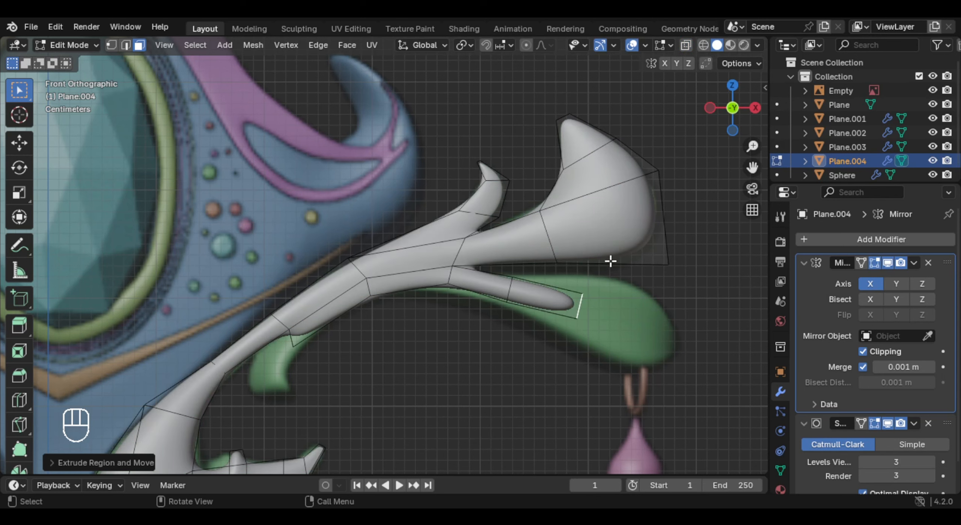
key(s)
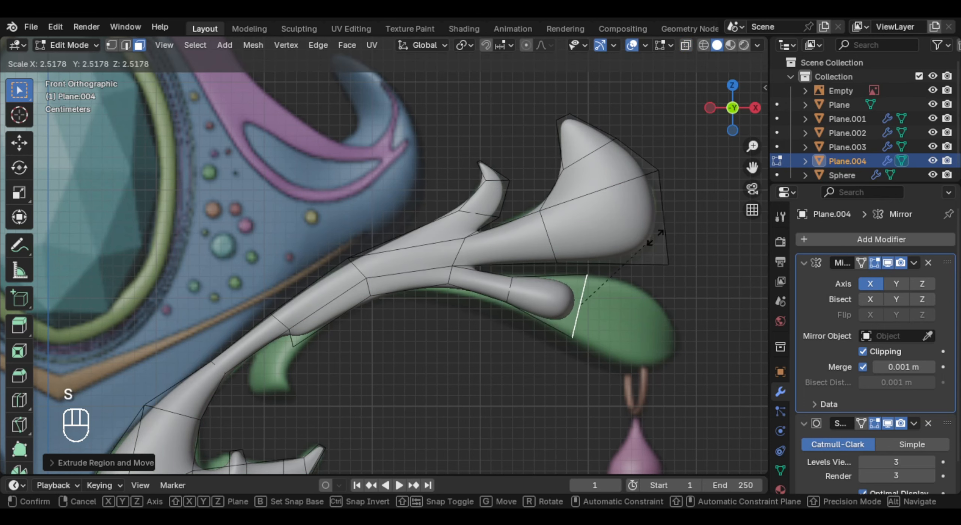
click(653, 234)
- Extrude the lower leaf toward its rounded end, then enlarge, tilt and reposition the end face to follow the reference
key(e)
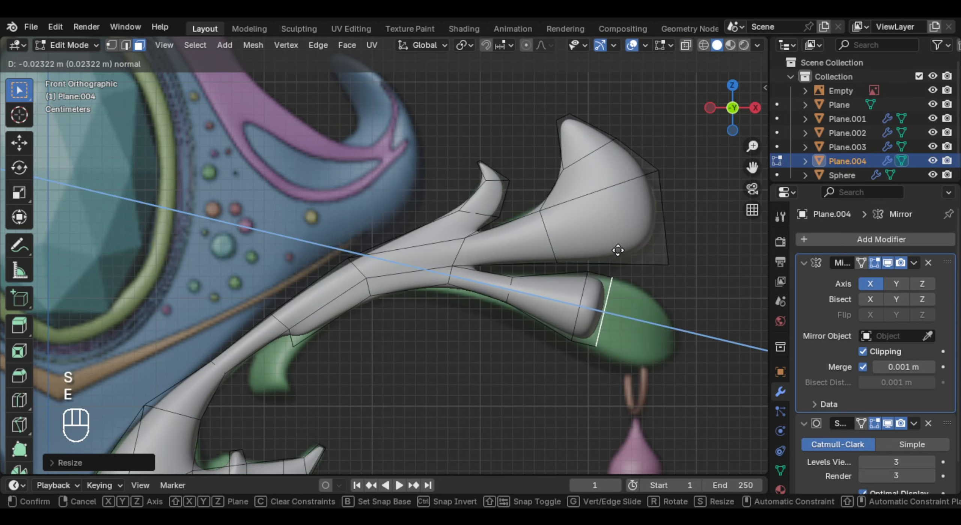
click(665, 258)
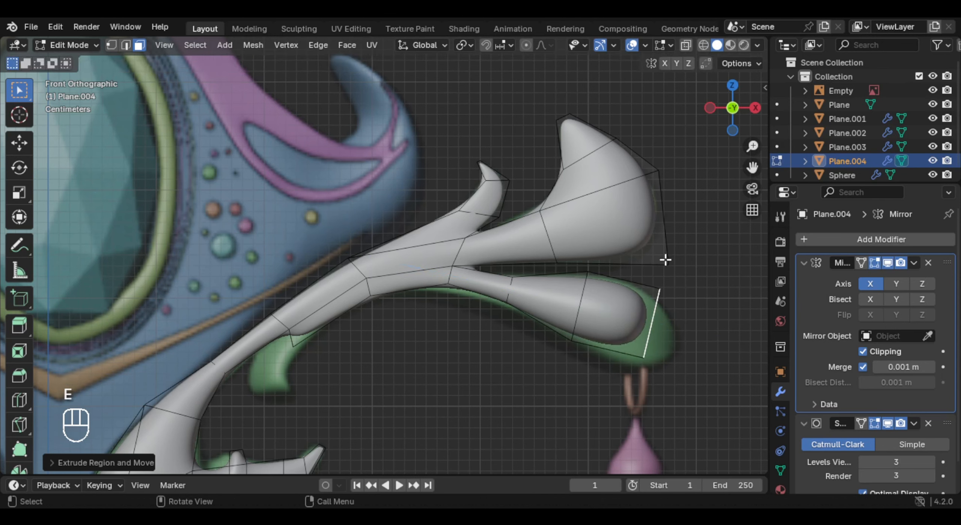
key(s)
click(690, 222)
key(r)
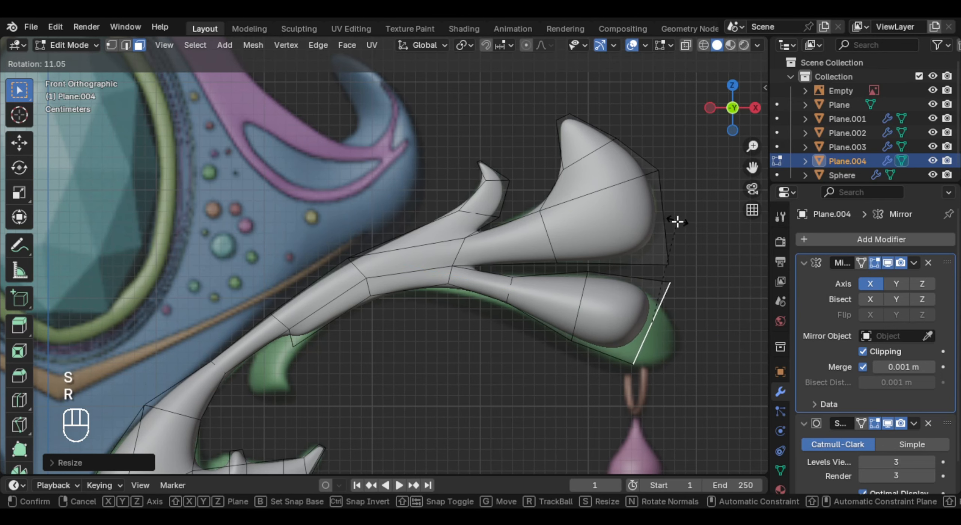
key(g)
click(665, 270)
key(s)
click(675, 247)
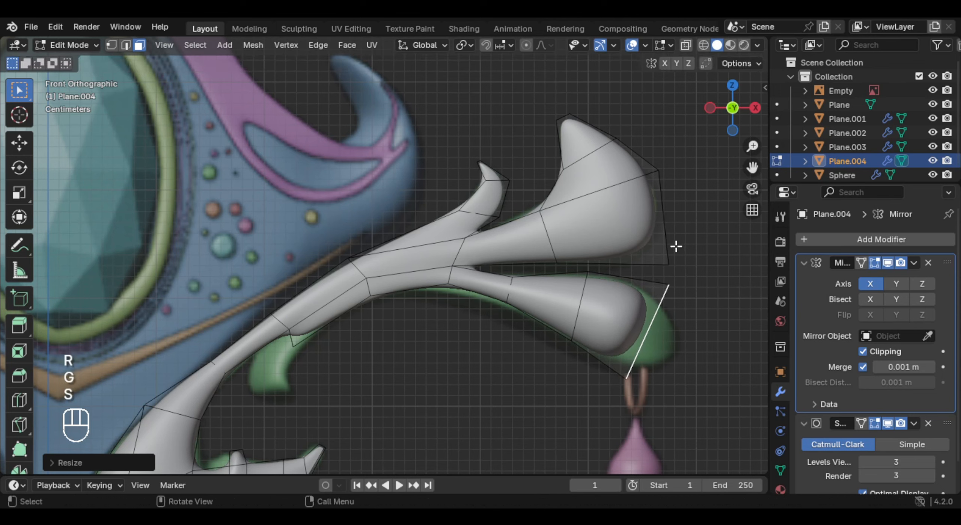
- Extrude the lower leaf's rounded end outward once more and scale the end face down into a tip
key(e)
click(695, 277)
key(s)
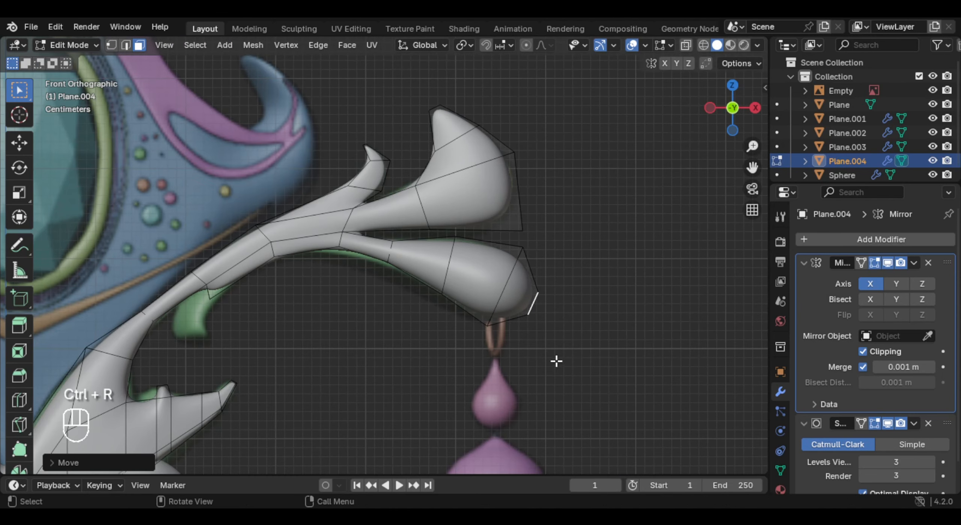
- Add a centred lengthwise loop cut through the lower leaf and its underside piece, and adjust its position
key(ctrl+r)
double_click(466, 271)
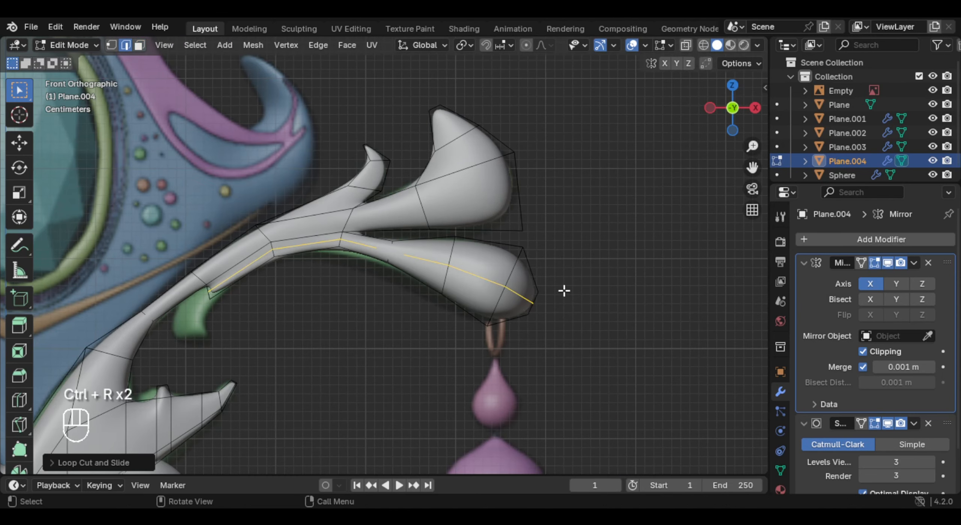
mouse_move(564, 290)
middle_down()
mouse_move(421, 281)
mouse_move(562, 308)
middle_up()
key(1)
key(2)
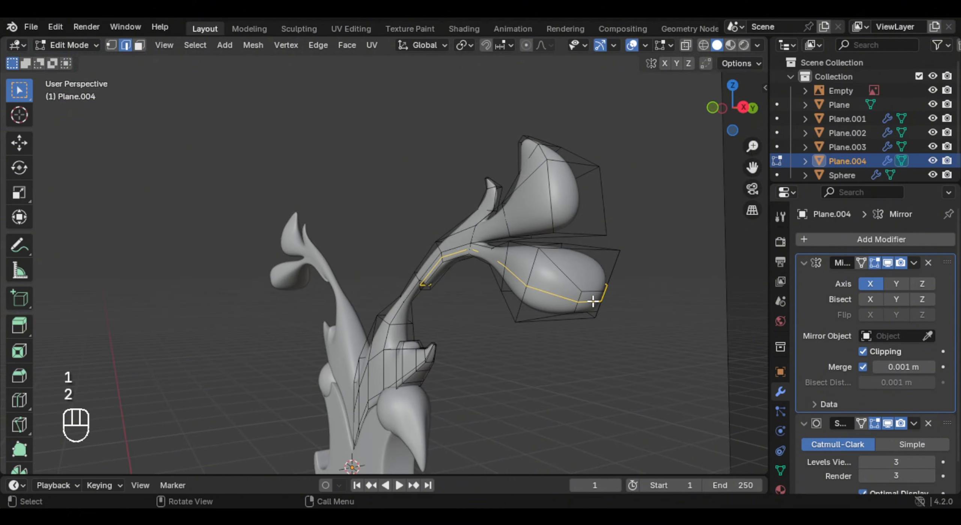
key(KP_1)
key(g)
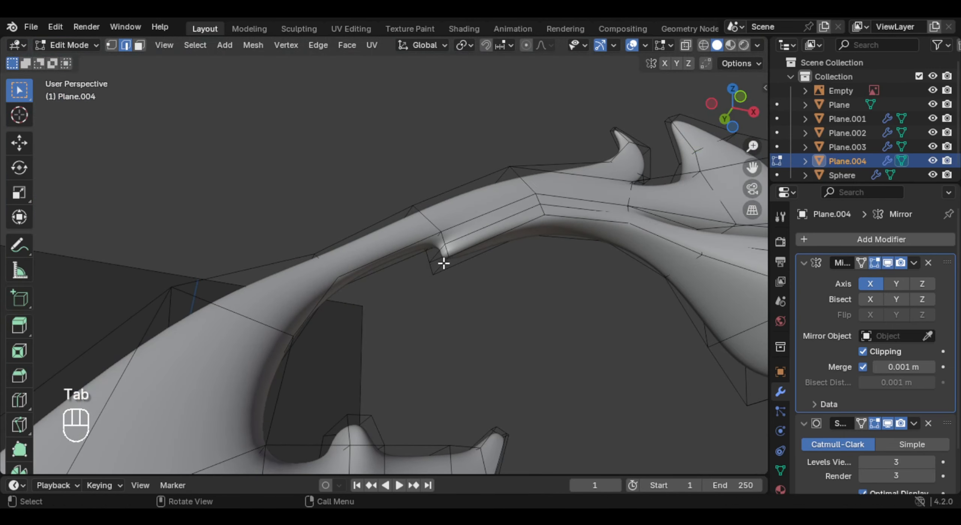
- Extrude the inner end faces of the branch's underside piece into the small green curl of the reference
key(3)
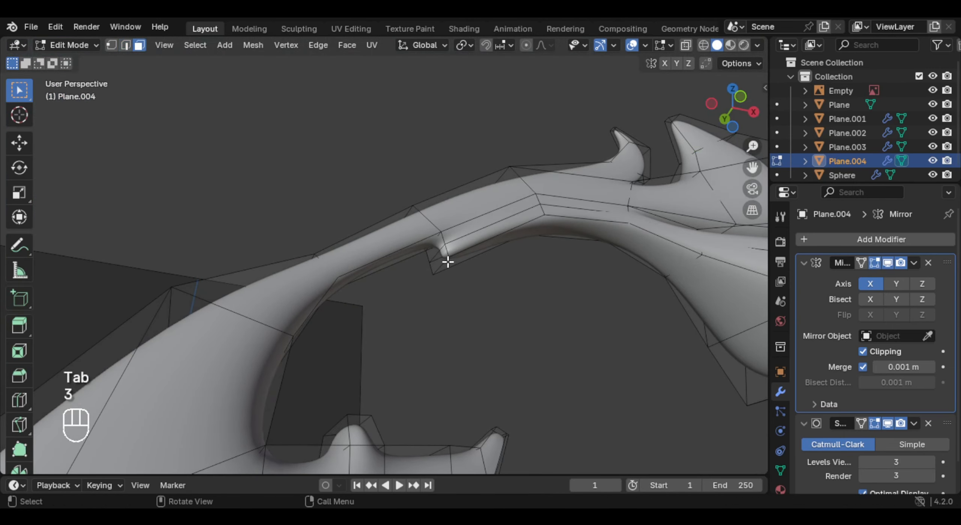
key(KP_1)
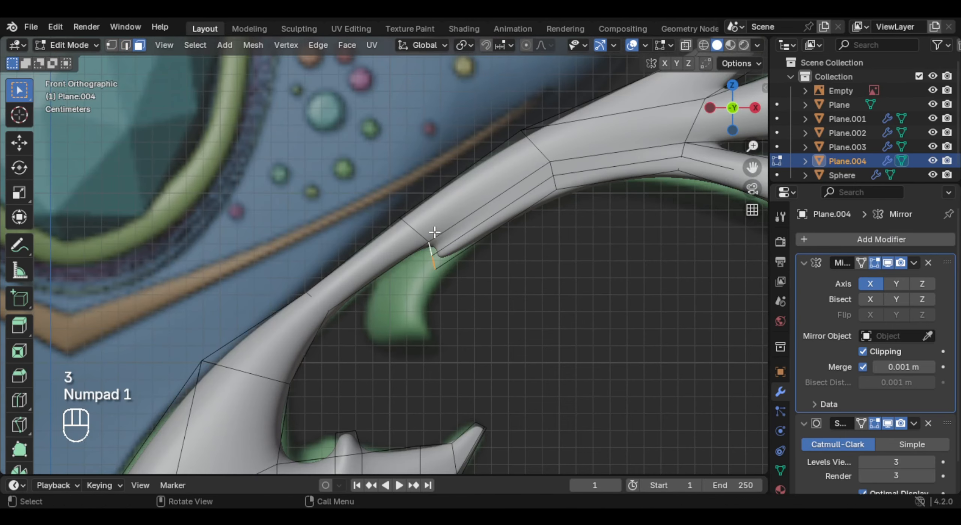
key(e)
key(g)
key(g)
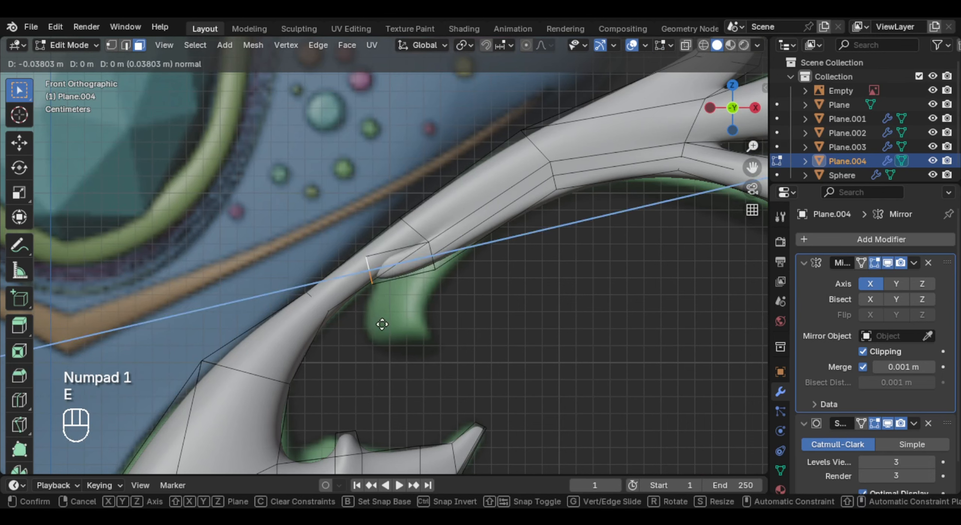
click(386, 327)
- Rotate, enlarge and reposition the curl's extruded end faces to match the reference width
key(g)
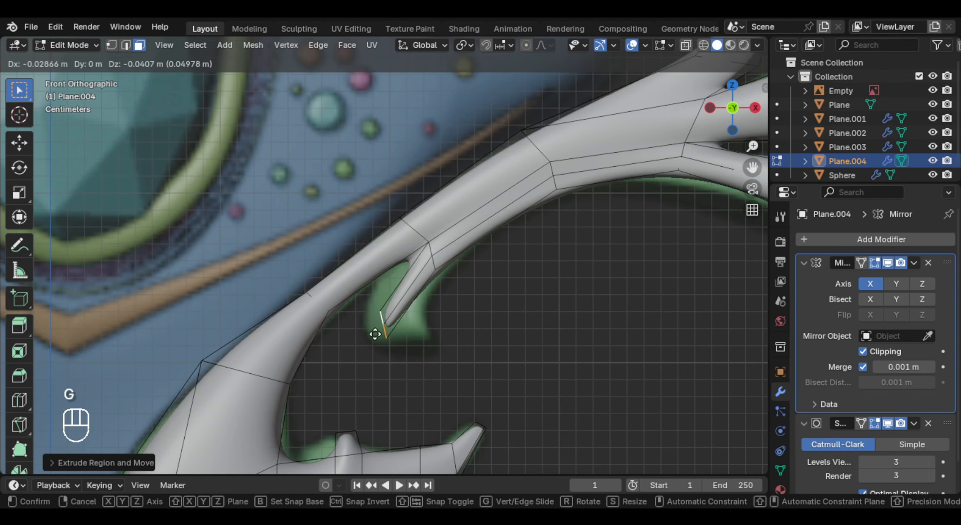
click(379, 325)
key(r)
click(320, 295)
key(s)
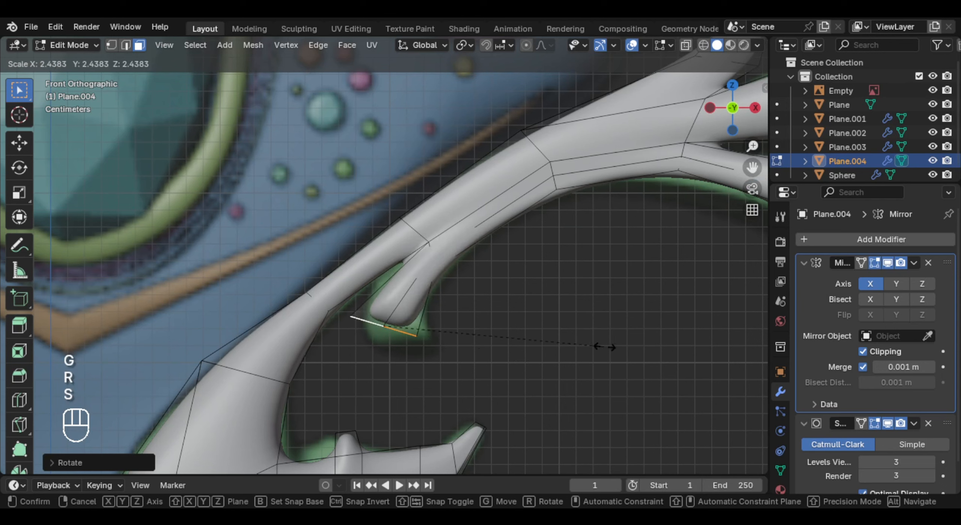
click(544, 349)
key(g)
click(420, 256)
- Extrude a second segment down the small curl, then rotate and position its end along the reference
key(e)
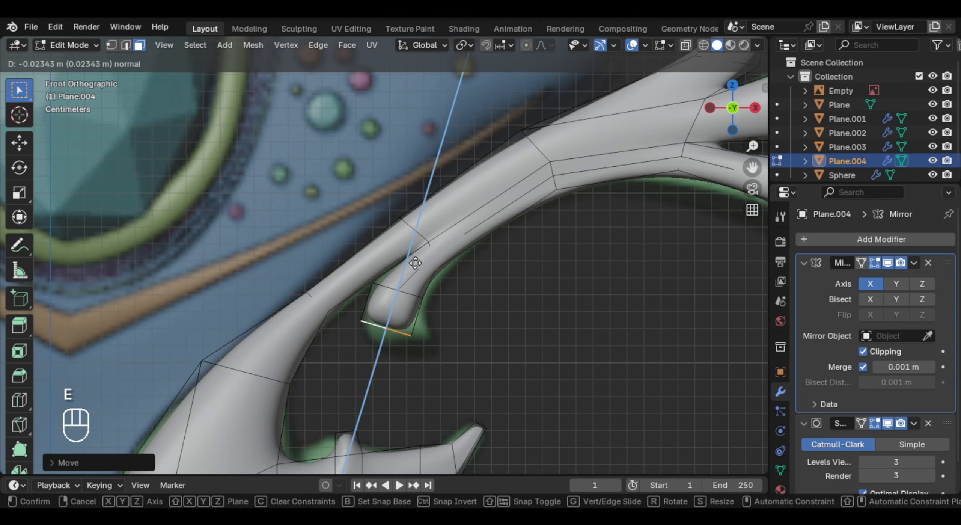
key(g)
click(443, 289)
key(r)
key(g)
click(485, 339)
- Extrude the final segment of the small curl, scale and place its tip, and return to Object Mode
key(e)
key(g)
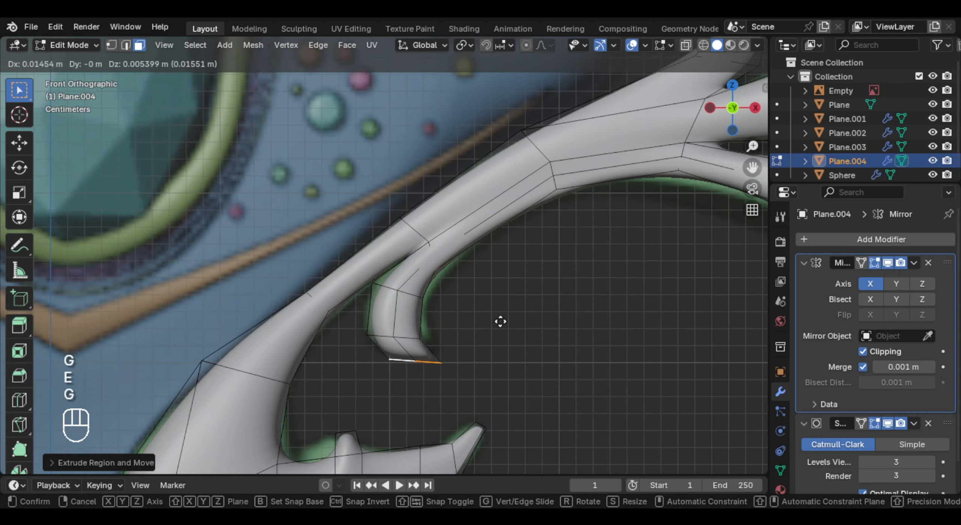
key(s)
key(g)
key(g)
click(414, 315)
key(Tab)
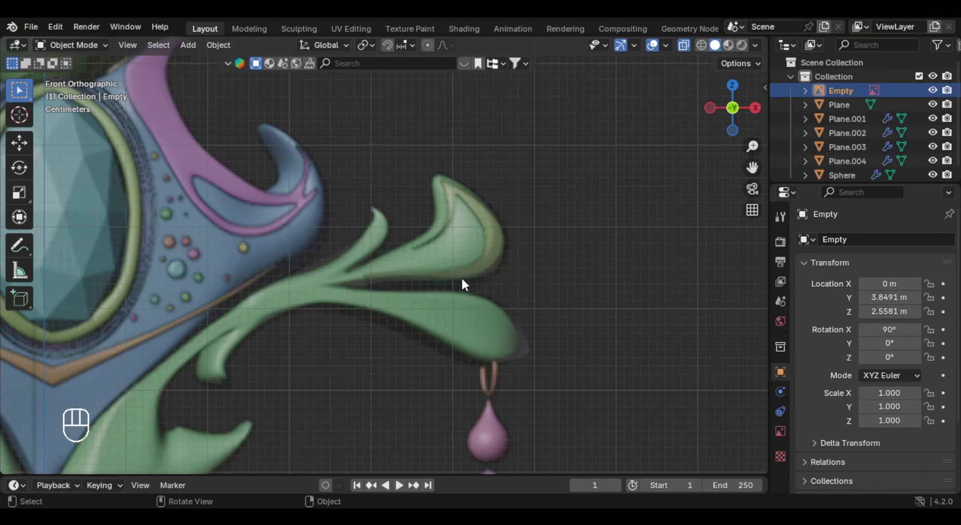
- Turn off X-ray and snap the 3D cursor to the selected front faces of the upper leaf
key(alt+z)
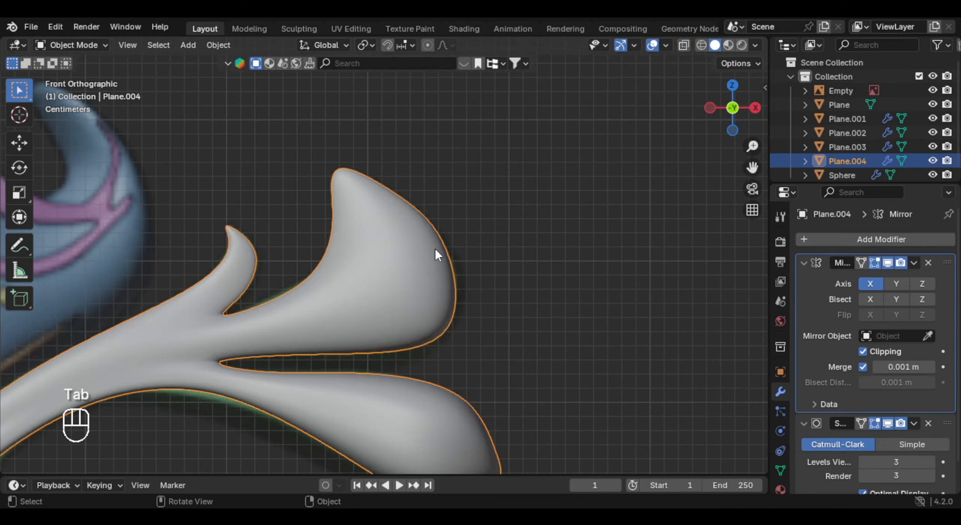
key(Tab)
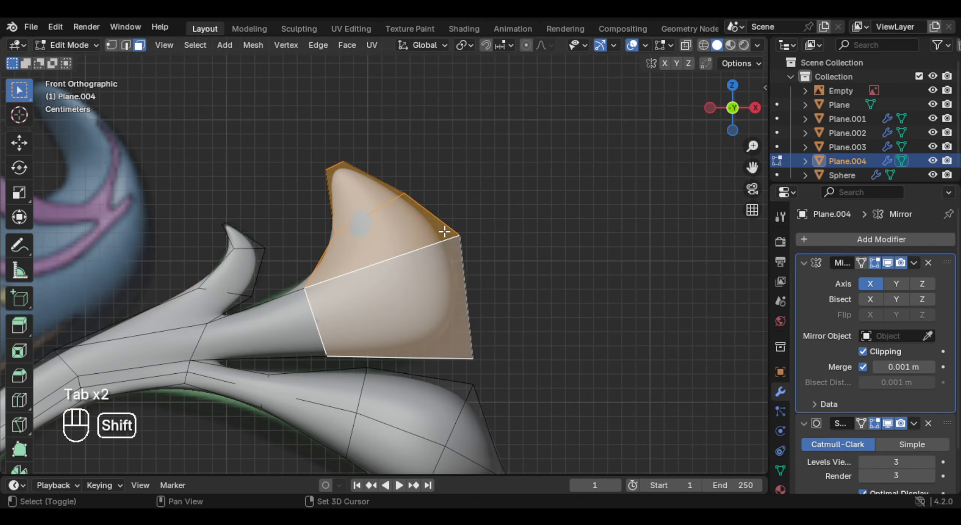
key(shift+s)
click(448, 303)
key(Tab)
- Add a mesh plane at the 3D cursor and rotate it 90° around the X axis
key(shift+a)
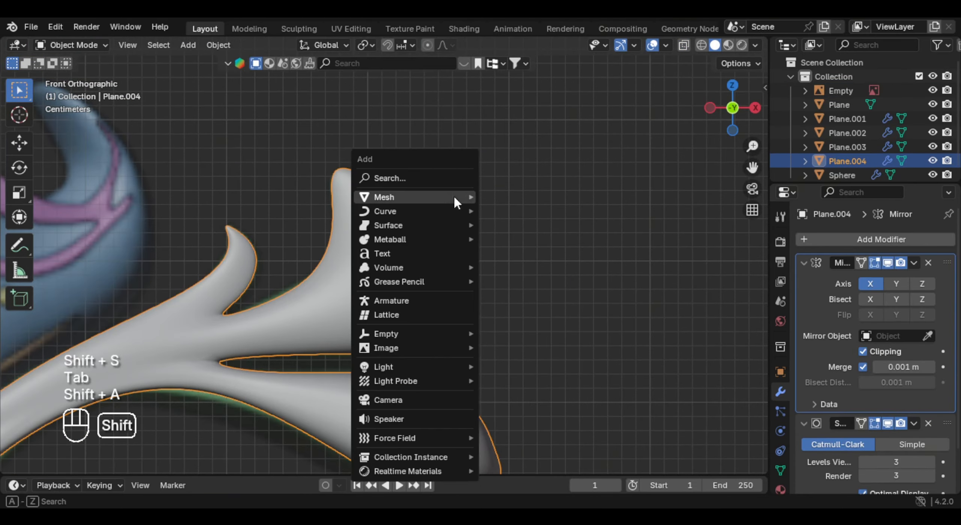
mouse_move(453, 195)
click(488, 195)
key(r)
key(x)
key(9)
key(0)
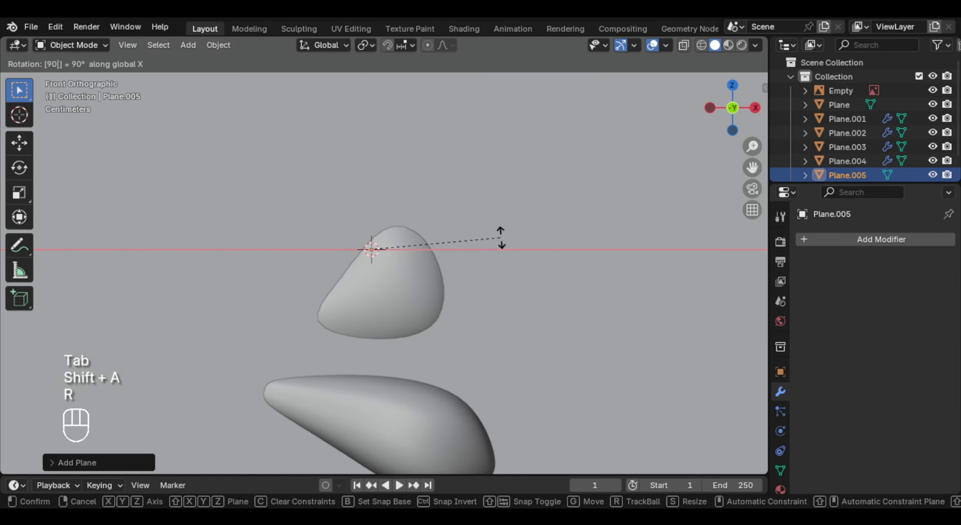
key(Return)
- Scale the new plane's geometry down to a small square and move it about 0.037 m up along Z
key(Tab)
key(a)
key(s)
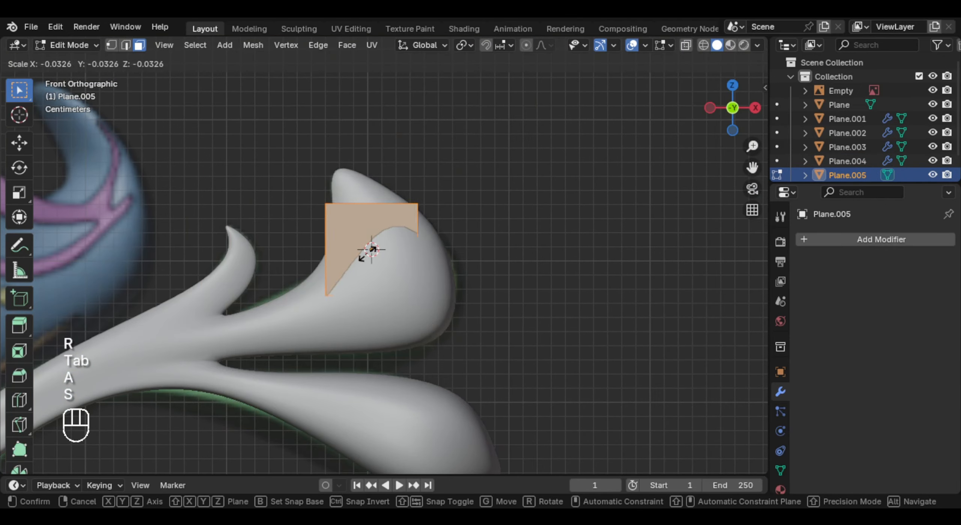
click(377, 249)
key(a)
key(s)
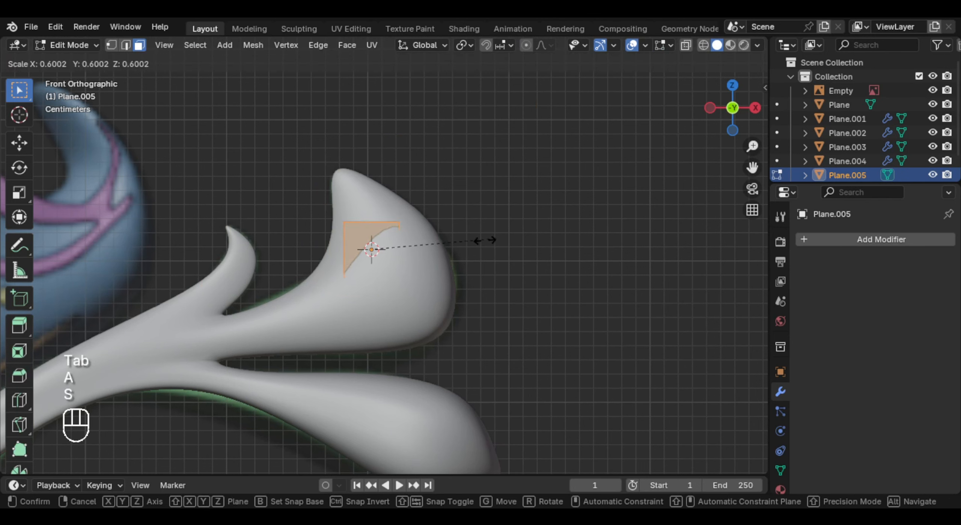
click(421, 248)
key(h)
key(ctrl+z)
key(g)
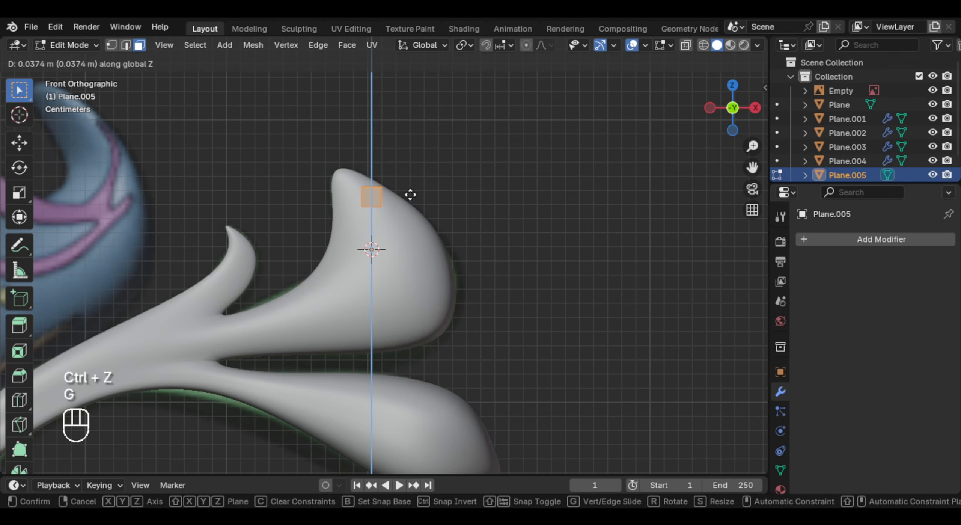
click(408, 195)
- Move the small plane forward in the right view so it sits in front of the upper leaf
key(KP_1)
key(KP_1)
key(KP_3)
key(g)
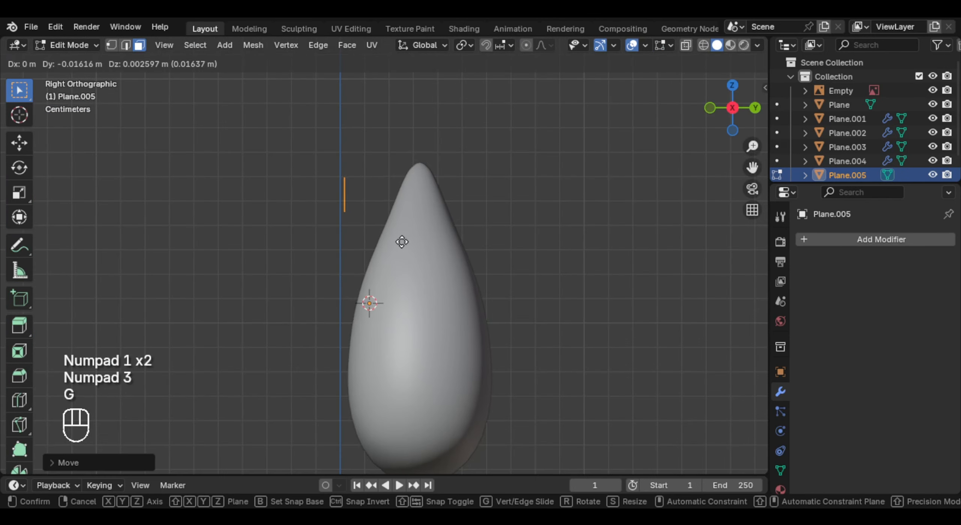
click(395, 240)
key(KP_1)
scroll(395, 240, up, 6)
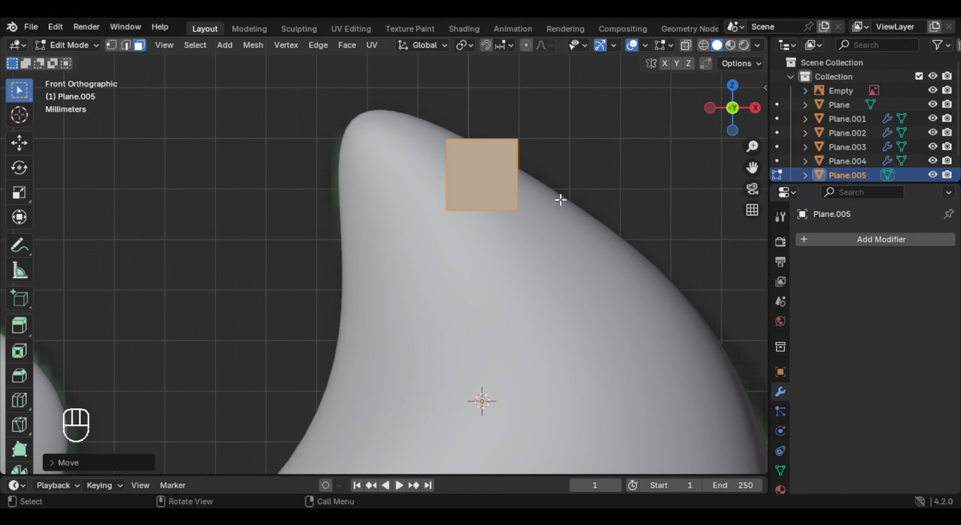
- Shrink the plane, turn on X-ray, and rotate and place it diagonally at the pale band's upper tip
key(s)
click(520, 194)
key(alt+z)
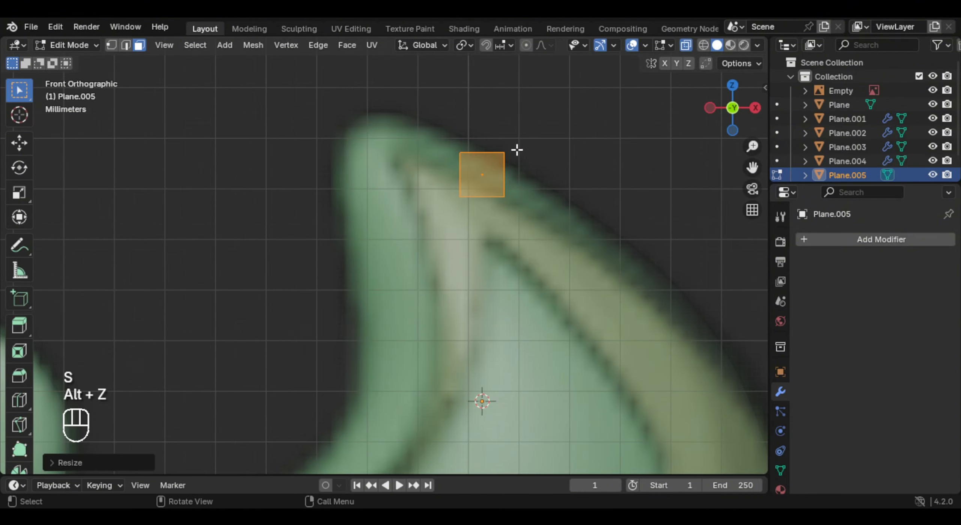
key(r)
click(520, 169)
key(h)
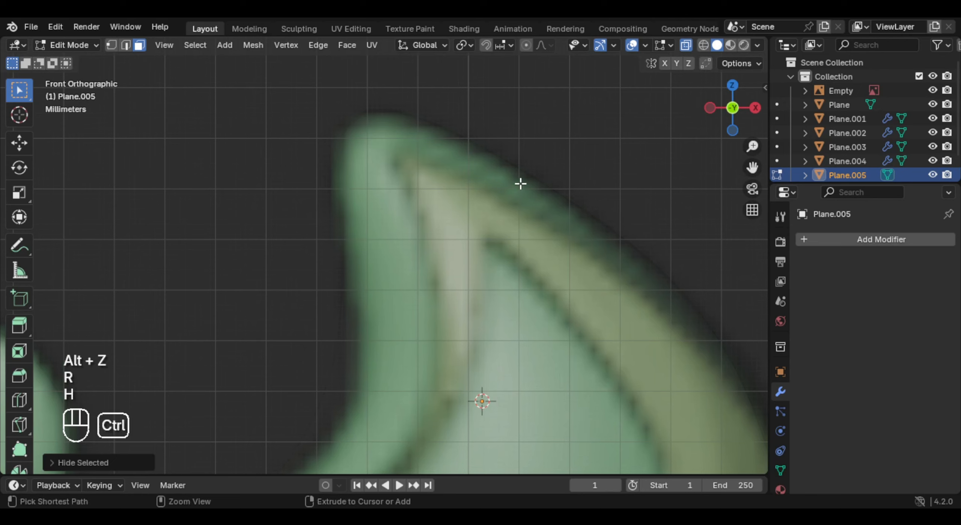
key(ctrl+z)
key(g)
key(r)
click(449, 192)
- Add one centred loop cut across the small plane at the band's tip
key(ctrl+r)
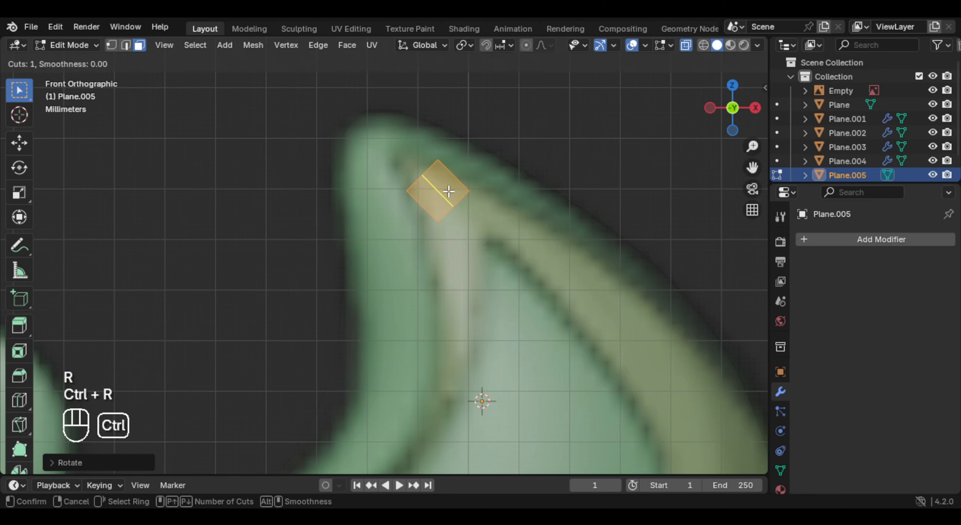
click(448, 193)
right_click(455, 141)
- Narrow the plane's upper end vertices to the pale band's tip and pull the middle vertex outward into a point
key(1)
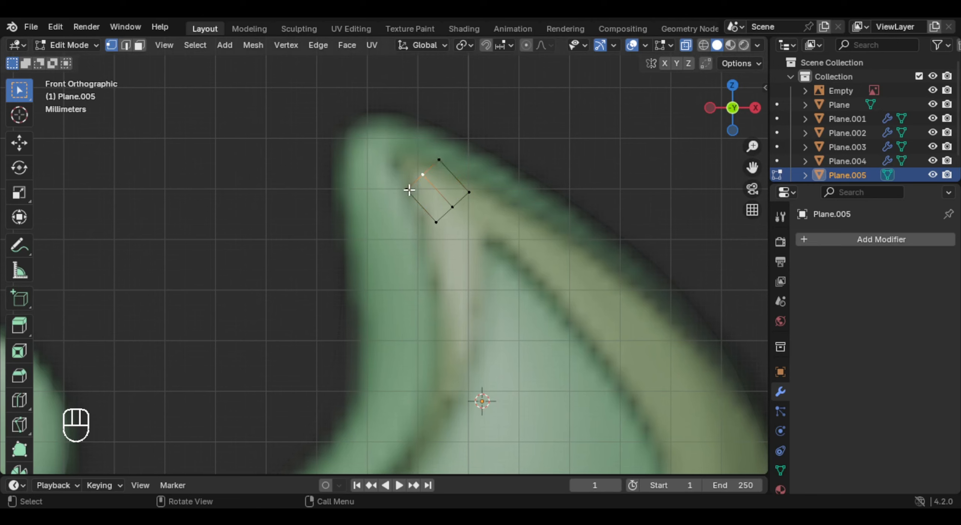
shift+click(440, 159)
key(s)
click(455, 158)
key(g)
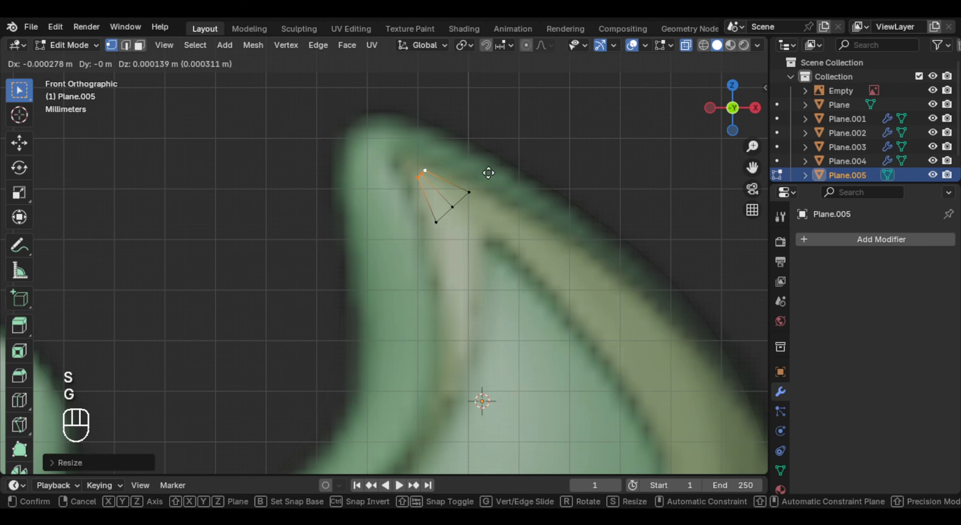
click(462, 151)
key(s)
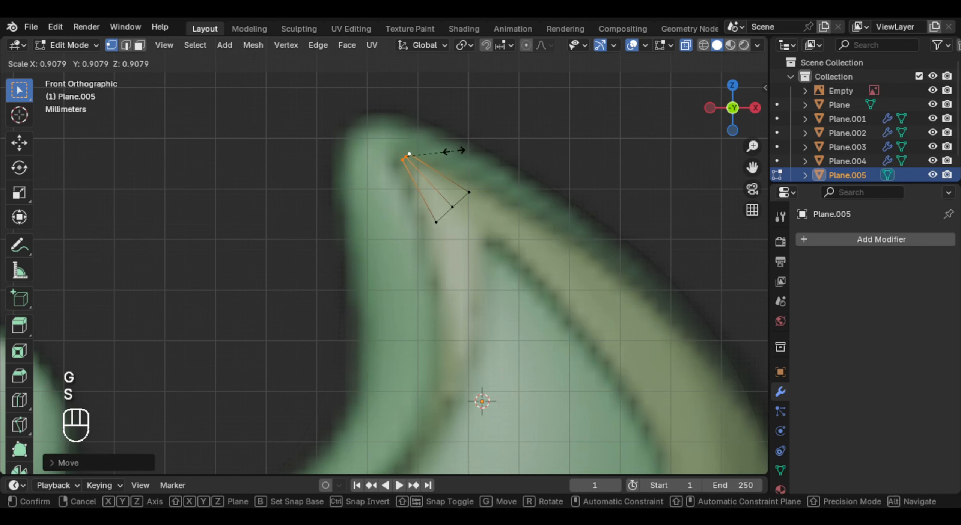
click(448, 155)
click(405, 157)
key(g)
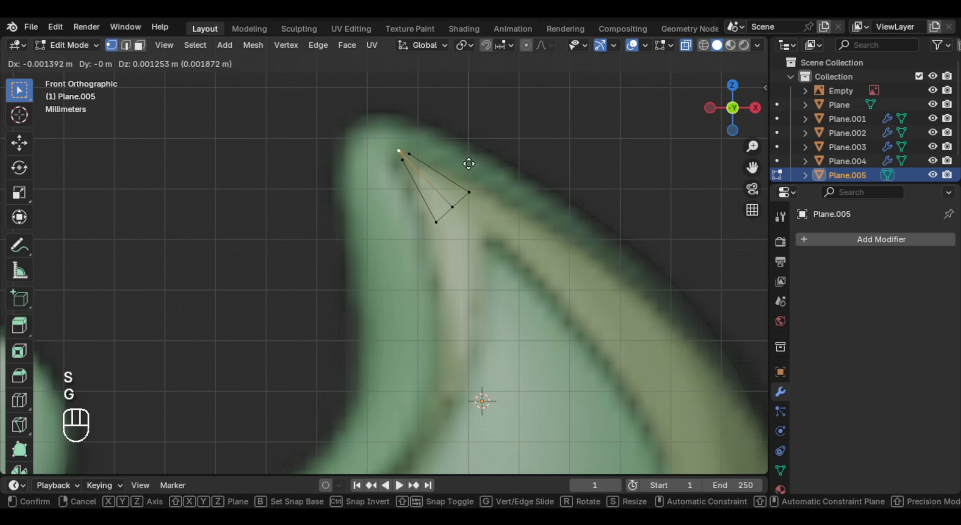
click(470, 164)
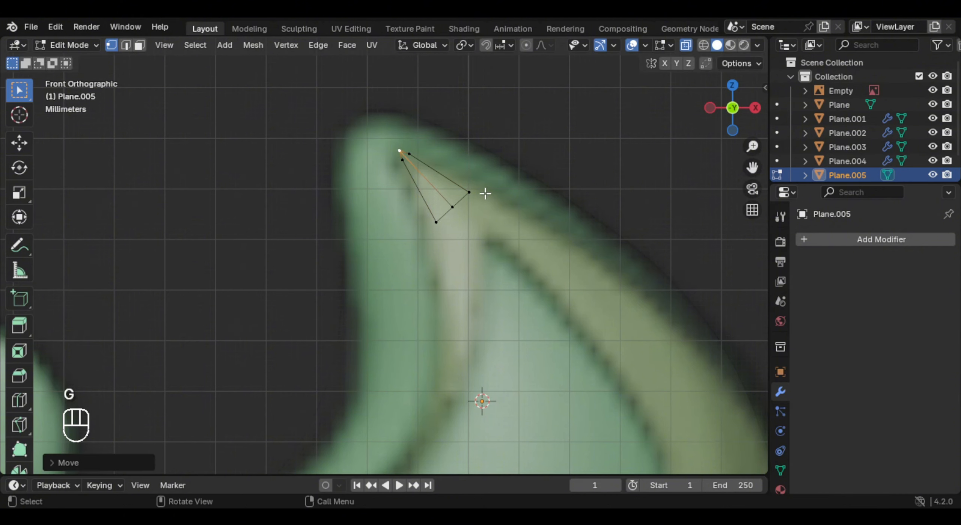
- Extrude the plane's wide end edges along the pale band's outer curve
shift+middle_drag(484, 193, 419, 137)
key(2)
click(409, 182)
scroll(413, 190, down, 1)
scroll(414, 129, down, 2)
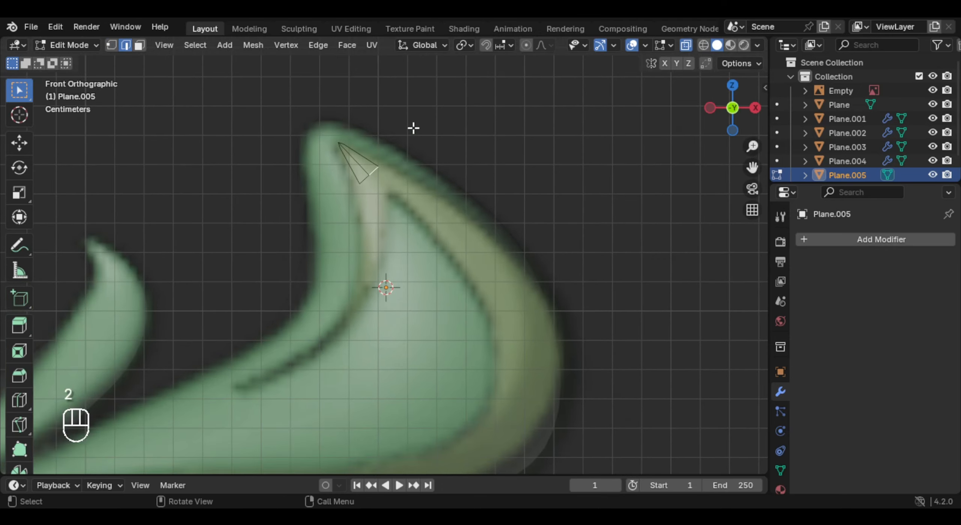
key(e)
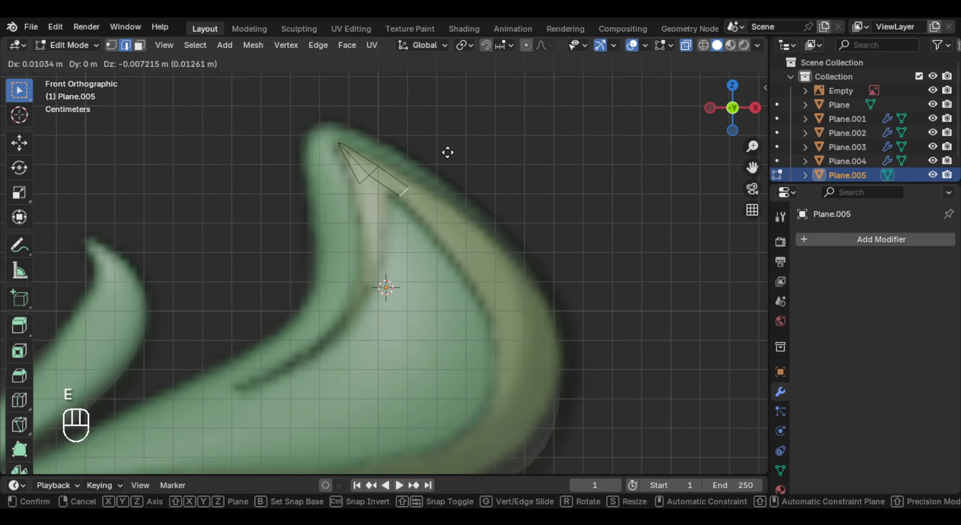
click(449, 153)
- Extrude the strip again, widen and reposition its end, and scale the preceding cross edges about 1.57
key(e)
key(s)
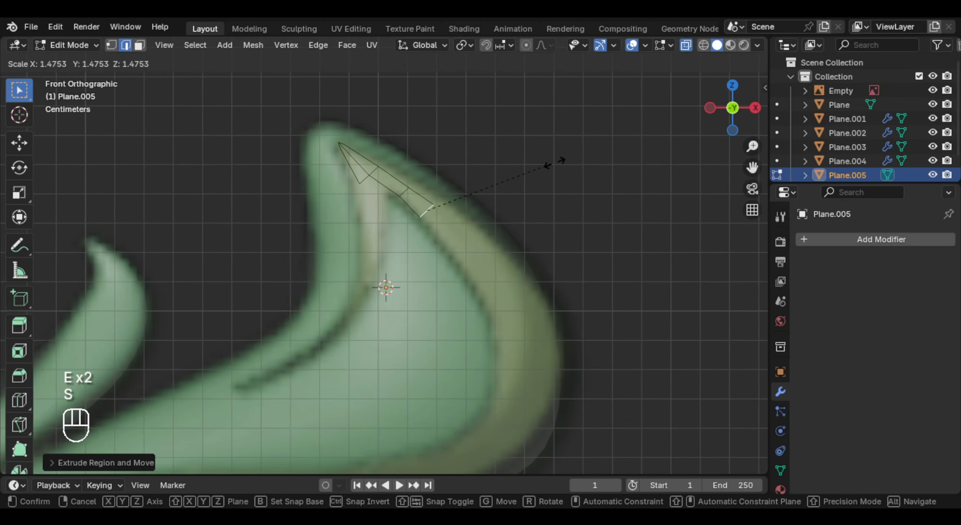
click(602, 152)
key(g)
click(524, 182)
click(408, 190)
key(s)
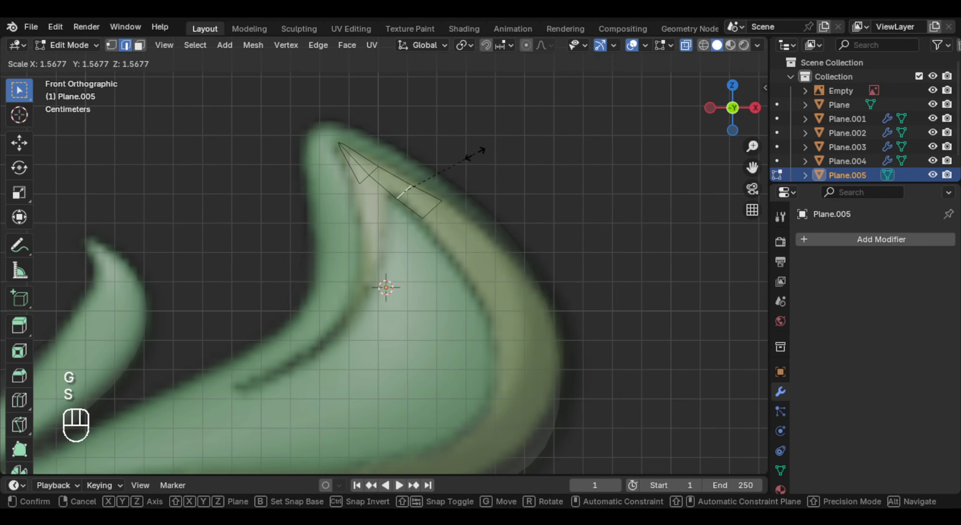
click(479, 153)
- Extrude further strip segments down the pale band, scaling and rotating the cross edges to follow its curve
key(s)
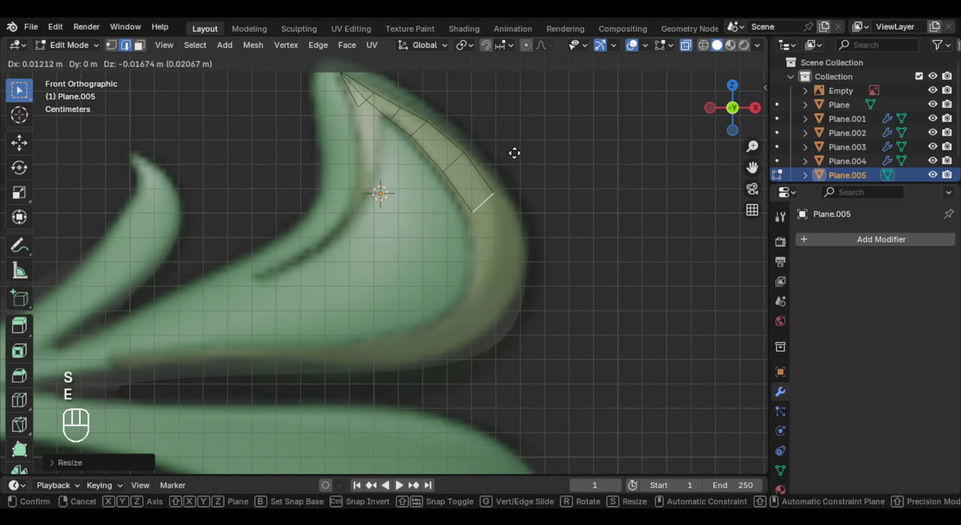
key(s)
key(r)
key(r)
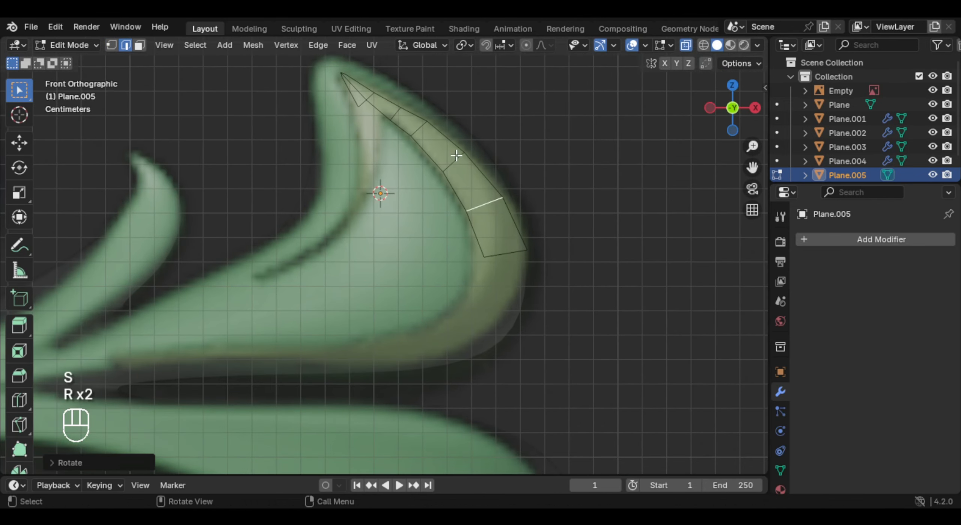
- Extrude the strip around the pale band's lower bend, rotating and scaling each new cross edge to the band's width
key(r)
key(g)
click(518, 237)
key(e)
key(r)
key(s)
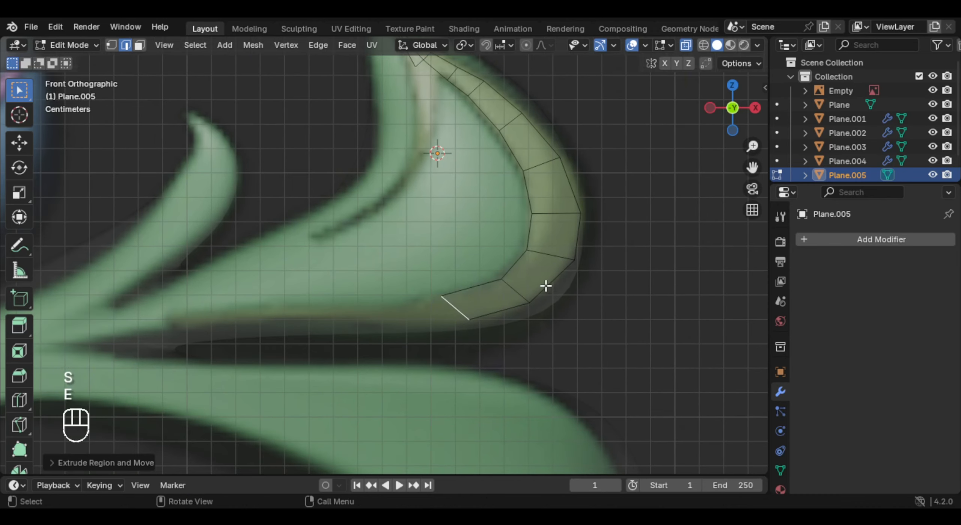
- Extrude the strip along the band's lower edge towards the stem, narrowing each new end edge to match the reference
key(r)
key(s)
key(e)
key(r)
key(s)
key(e)
key(g)
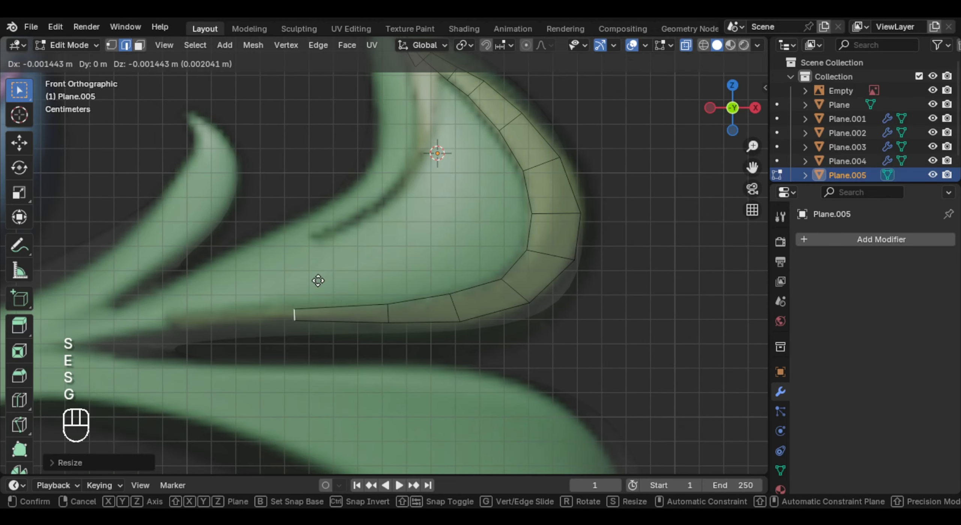
- Extrude the first segment of the band's inner strand below the tip and move its vertices onto the reference outline
key(e)
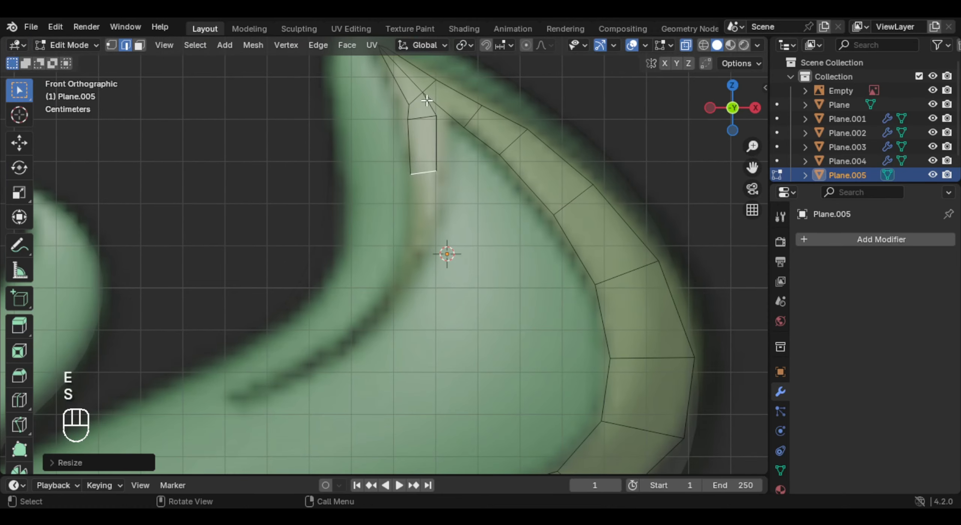
key(1)
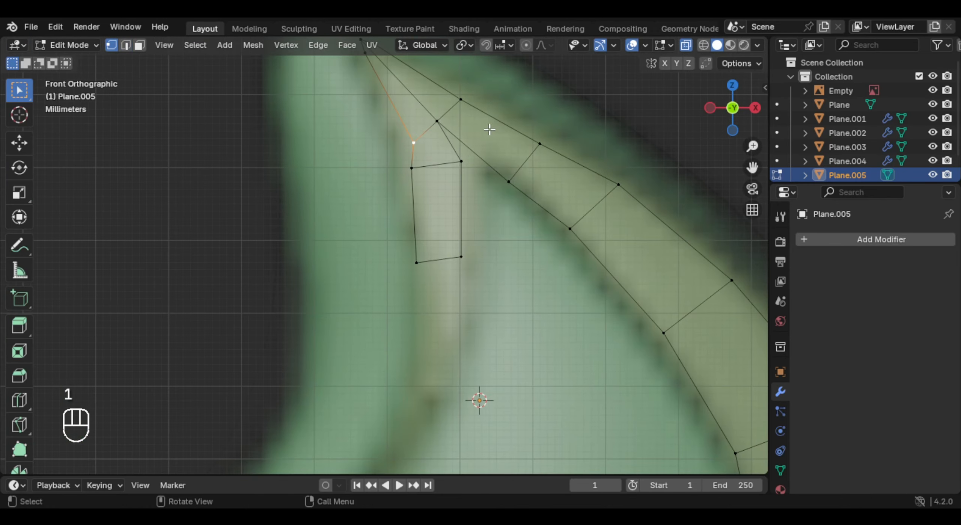
key(g)
click(436, 193)
click(414, 184)
key(g)
click(489, 182)
click(453, 255)
key(g)
click(491, 253)
click(435, 147)
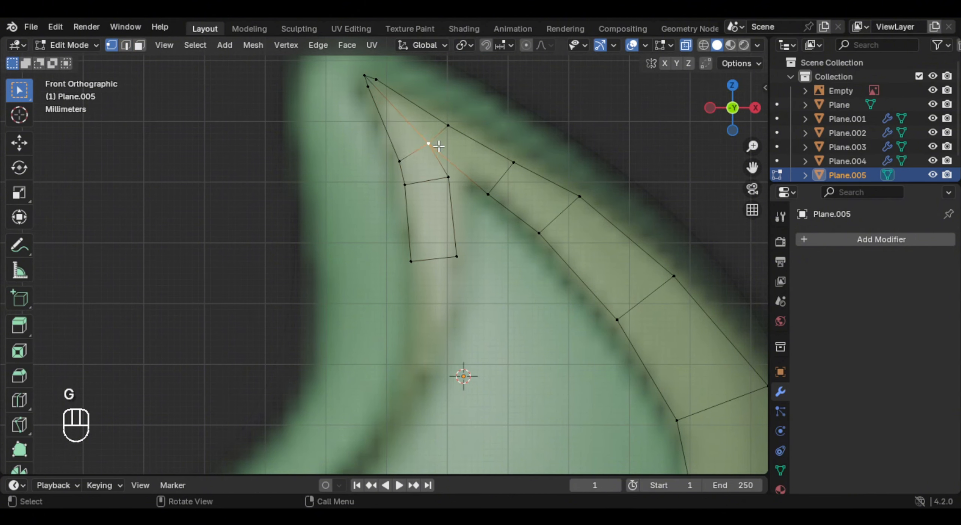
key(g)
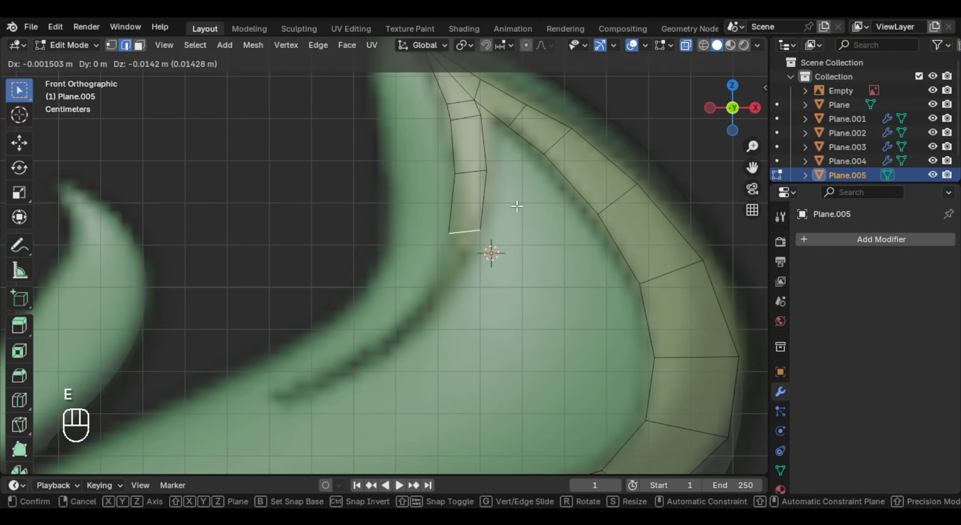
- Extrude the inner strand down the leaf's dark crease to its end, scaling and rotating the end edges into a taper
key(s)
key(r)
key(s)
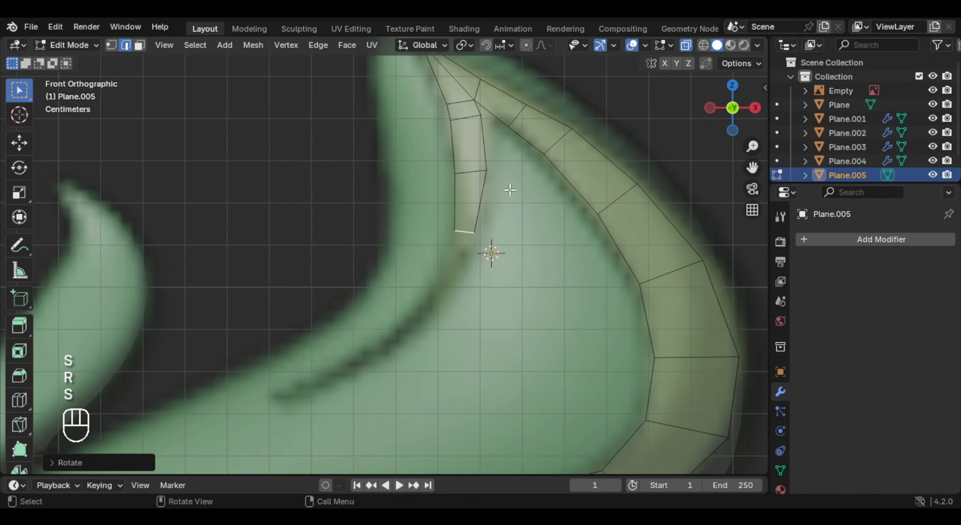
key(e)
key(s)
key(r)
click(520, 199)
key(g)
key(r)
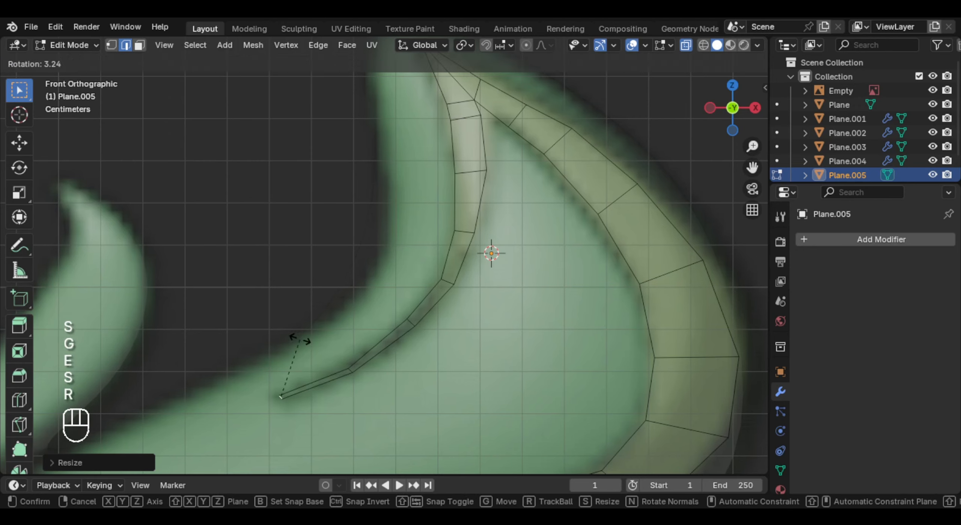
- Leave mesh editing with X-ray off and add a level 2 subdivision to the band
key(Tab)
key(alt+z)
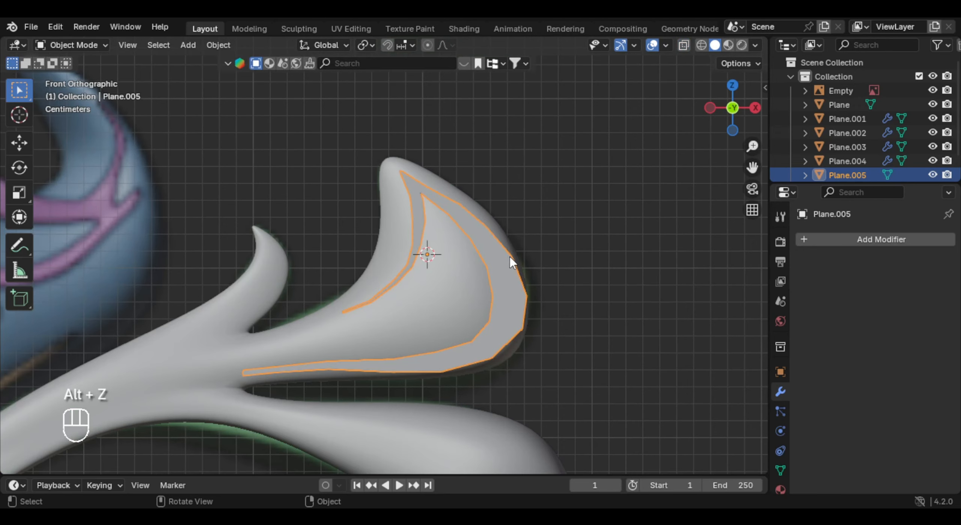
middle_drag(510, 256, 442, 293)
middle_drag(443, 293, 471, 293)
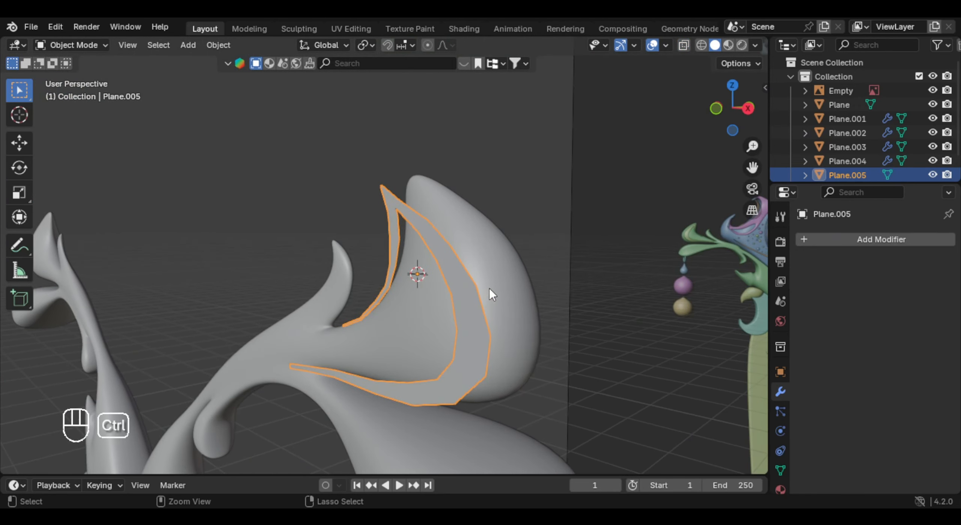
key(ctrl+2)
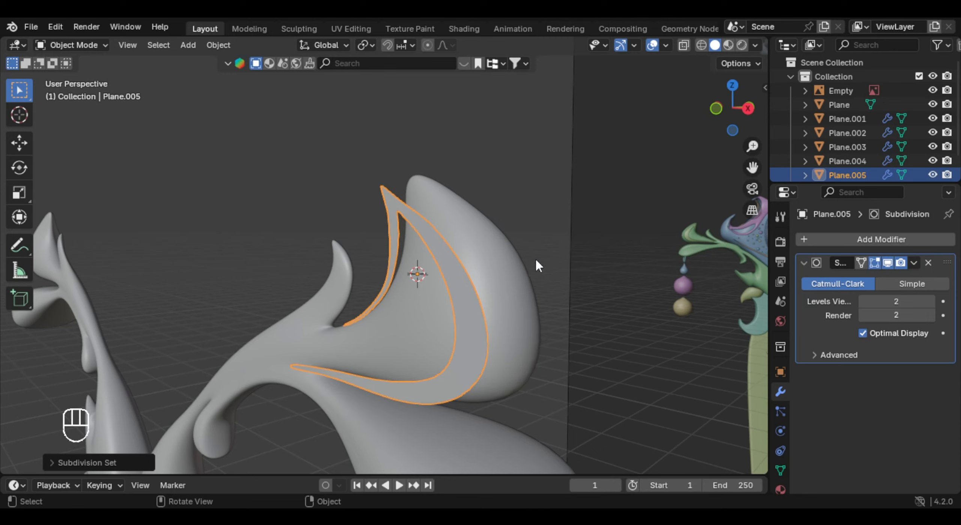
- Add a Shrinkwrap modifier to the band with the leaf ornament Plane.004 as its target
click(870, 240)
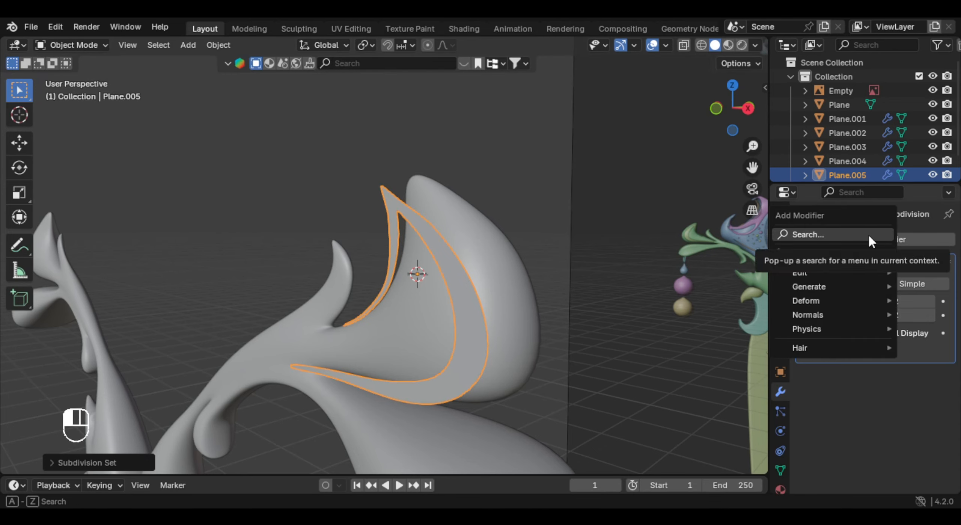
text(shru)
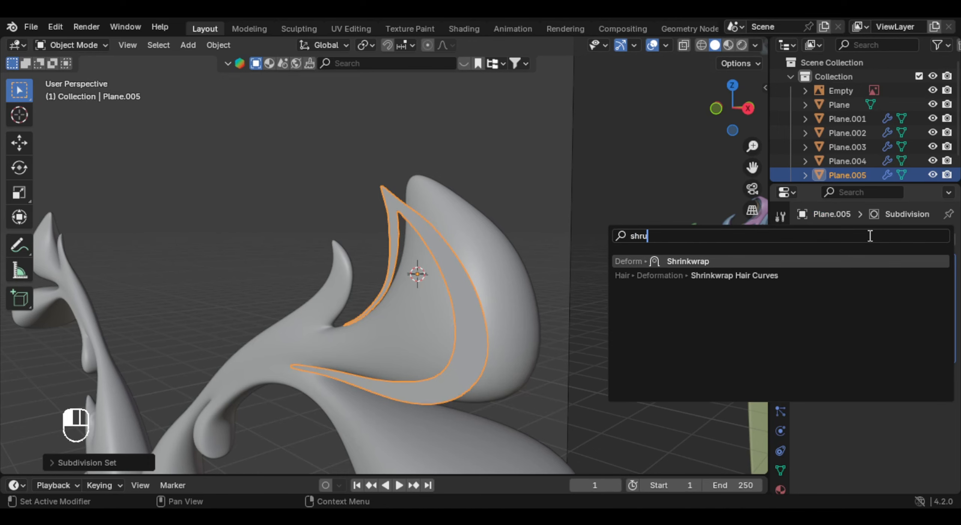
key(Return)
scroll(647, 350, up, 2)
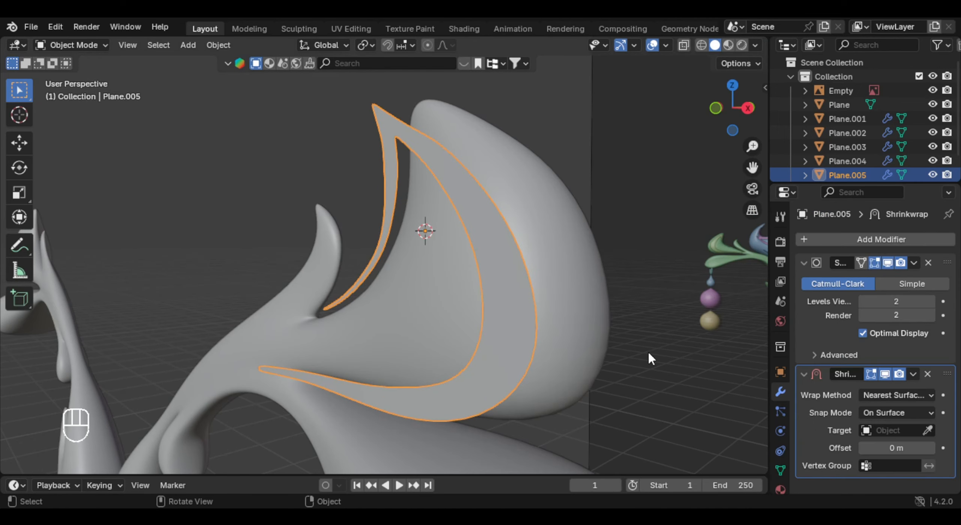
click(927, 430)
click(522, 154)
middle_drag(526, 171, 521, 321)
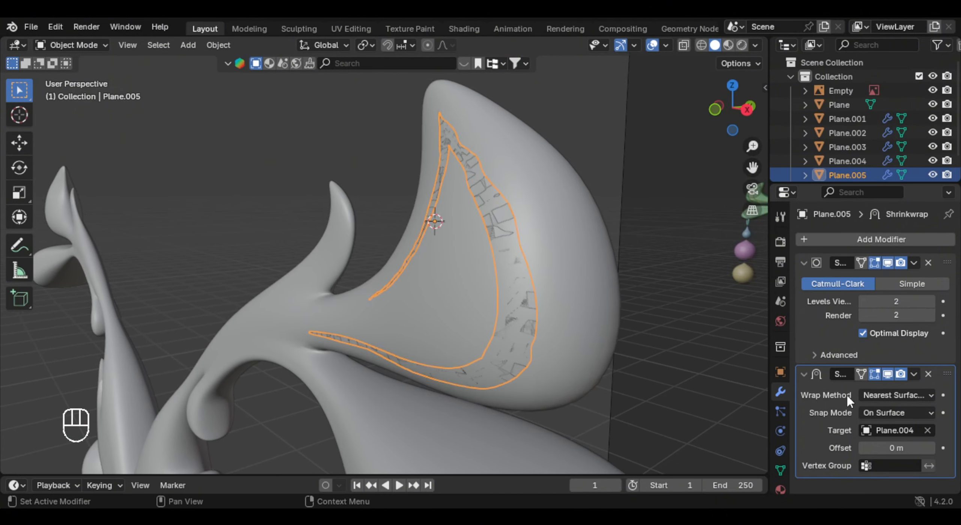
- Set the Shrinkwrap wrap method to Target Normal Project and apply both of the band's modifiers
click(896, 396)
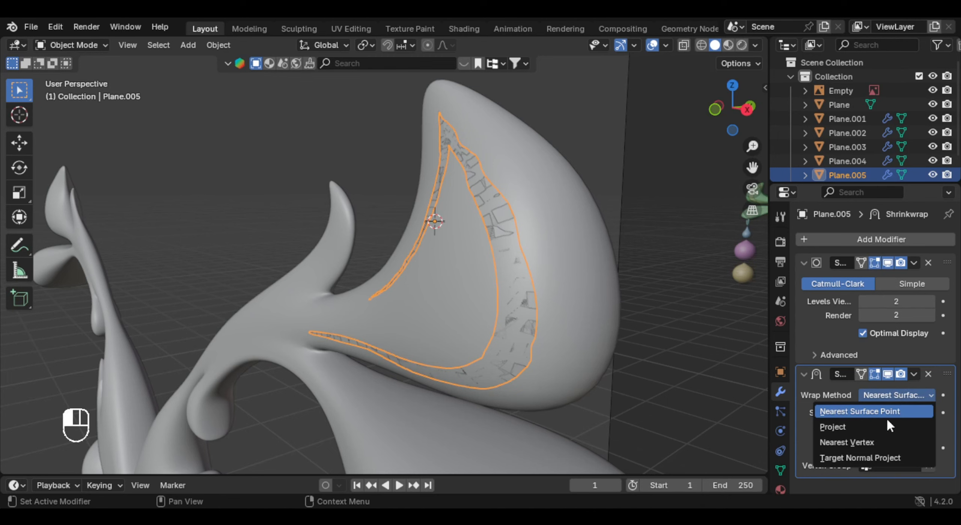
click(891, 458)
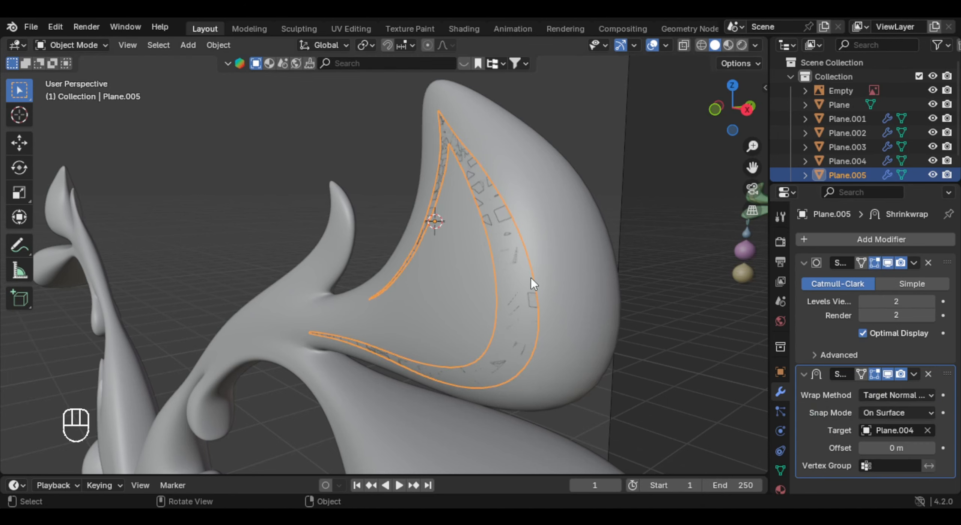
mouse_move(531, 278)
middle_down()
mouse_move(611, 263)
mouse_move(533, 286)
middle_up()
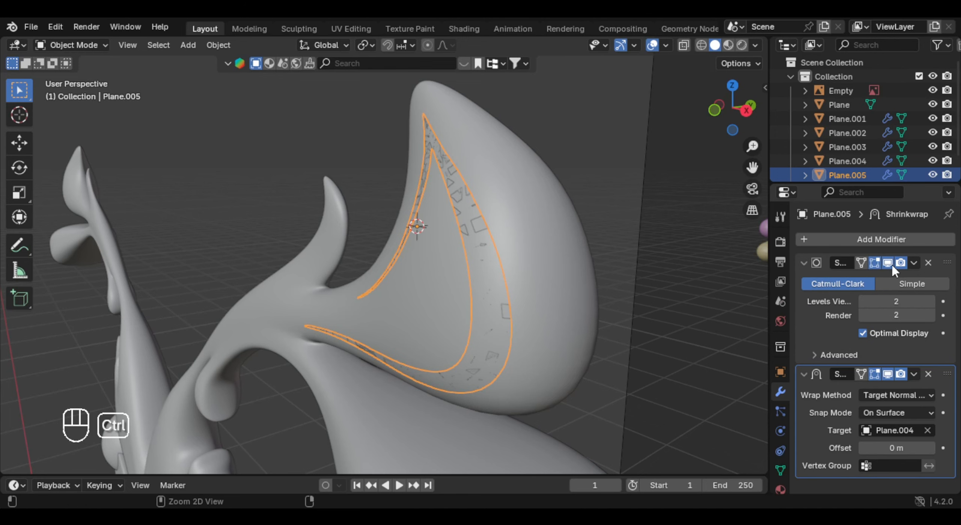
key(ctrl+a)
key(ctrl+a)
- Extrude all of the band's faces slightly outward from the leaf surface to give it thickness
middle_drag(575, 263, 686, 231)
key(Tab)
key(a)
key(e)
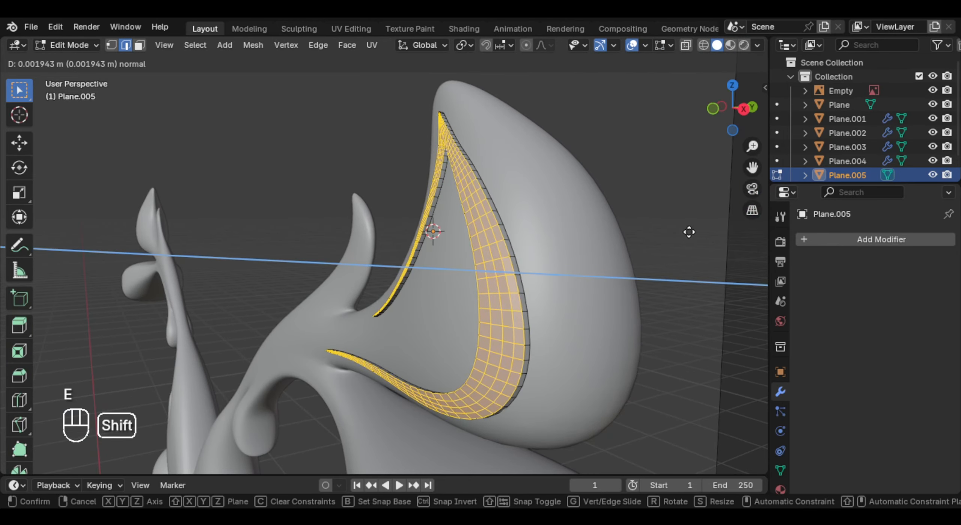
click(710, 229)
- Return to Object Mode and shade the band smooth
key(Tab)
right_click(469, 202)
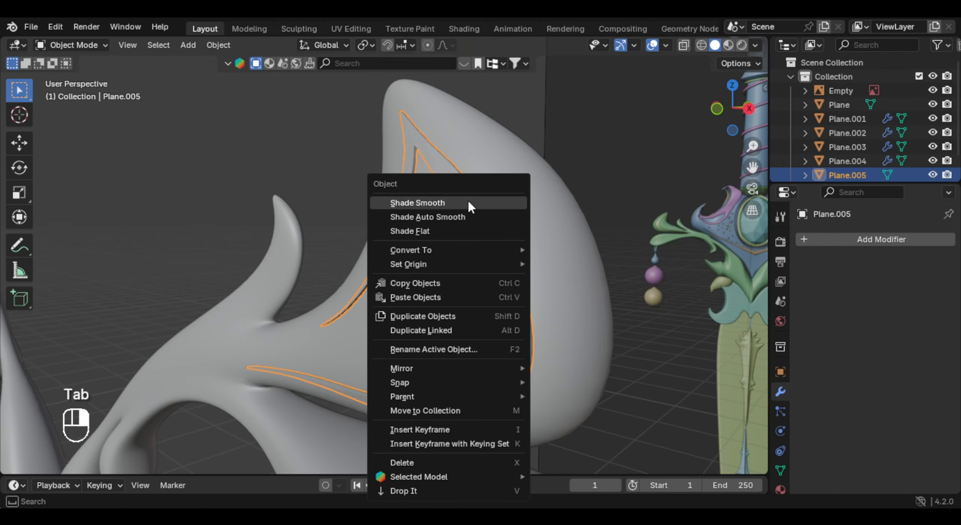
click(470, 202)
scroll(485, 206, down, 2)
middle_drag(485, 207, 537, 226)
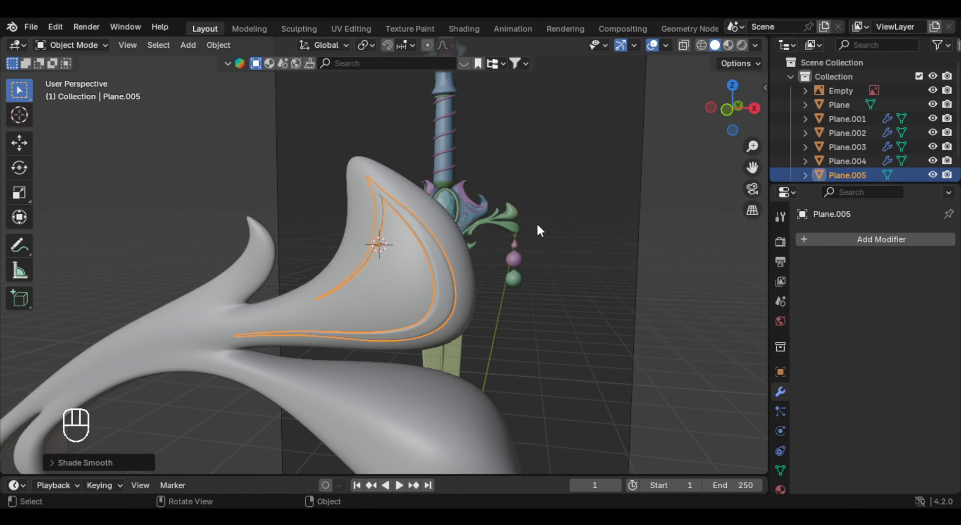
- Add a Mirror modifier on the X axis to the band
click(845, 240)
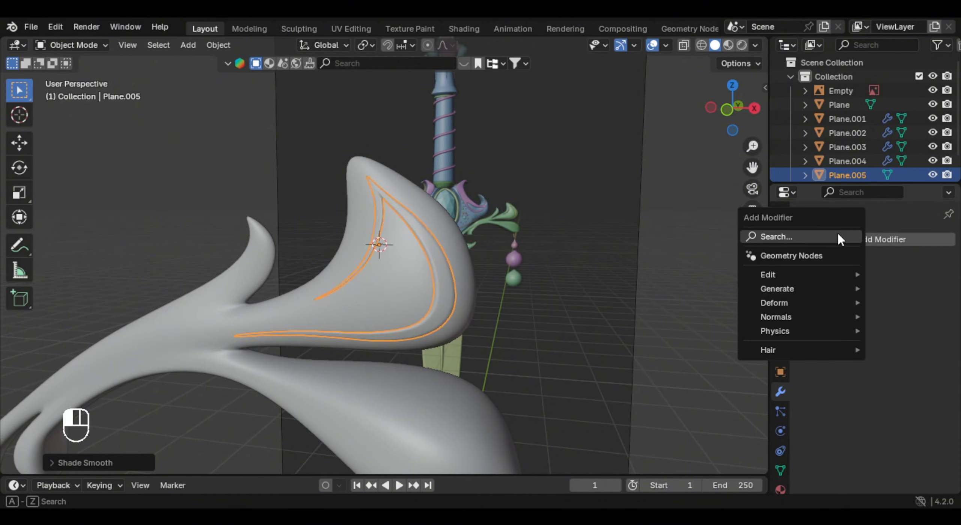
text(mir)
key(Return)
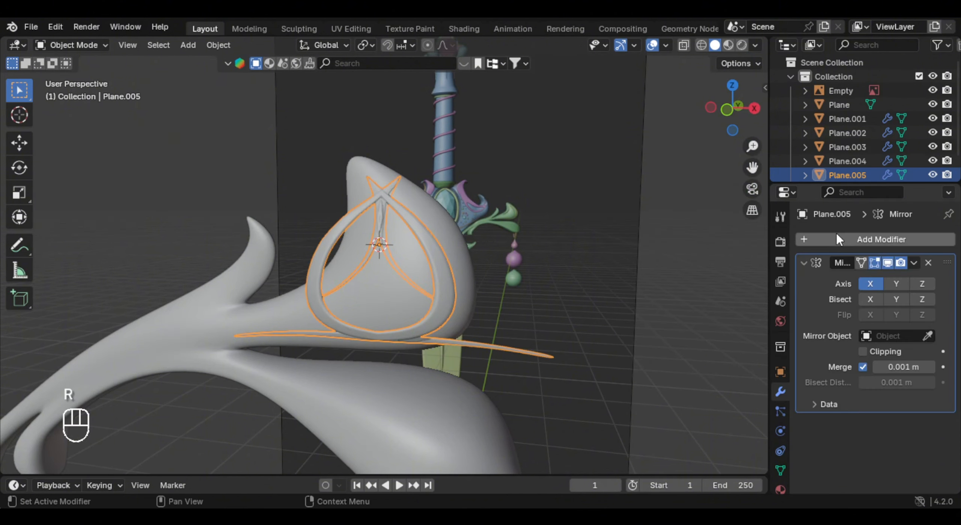
- Select the leaf ornament Plane.004 in front view and snap the 3D cursor to its origin
mouse_move(180, 390)
shift+middle_down()
mouse_move(234, 379)
mouse_move(166, 399)
shift+middle_up()
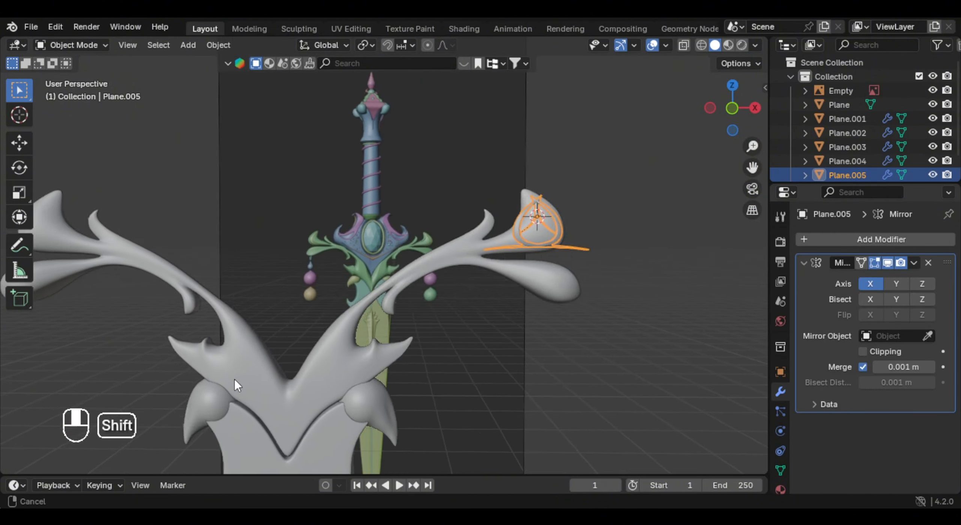
scroll(439, 273, up, 3)
shift+middle_drag(515, 265, 454, 284)
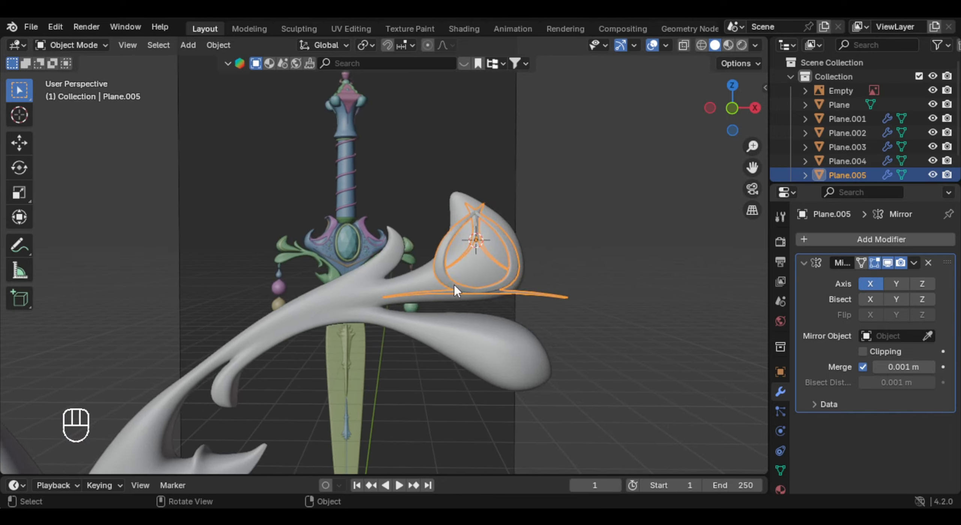
scroll(454, 284, up, 3)
shift+middle_drag(516, 263, 437, 283)
middle_drag(437, 283, 584, 186)
key(KP_1)
scroll(449, 284, down, 3)
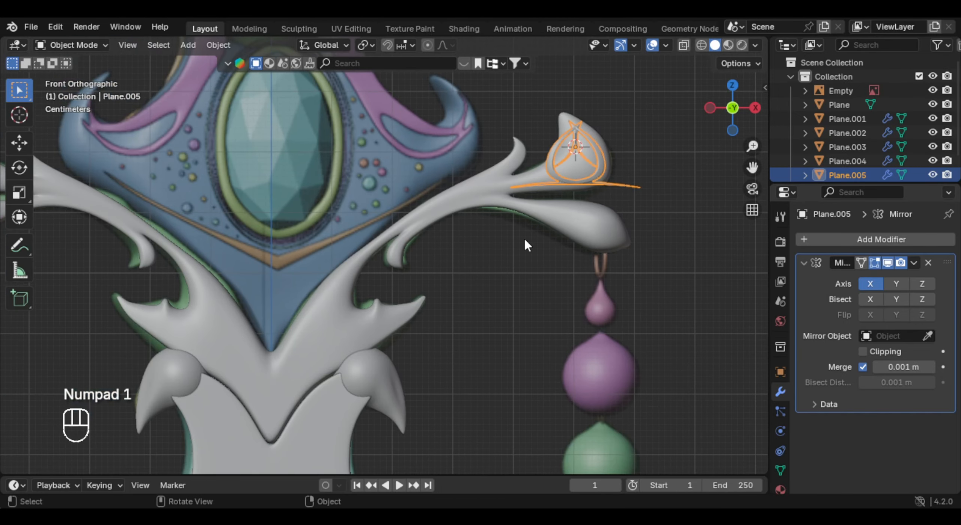
shift+middle_drag(339, 341, 389, 311)
click(363, 303)
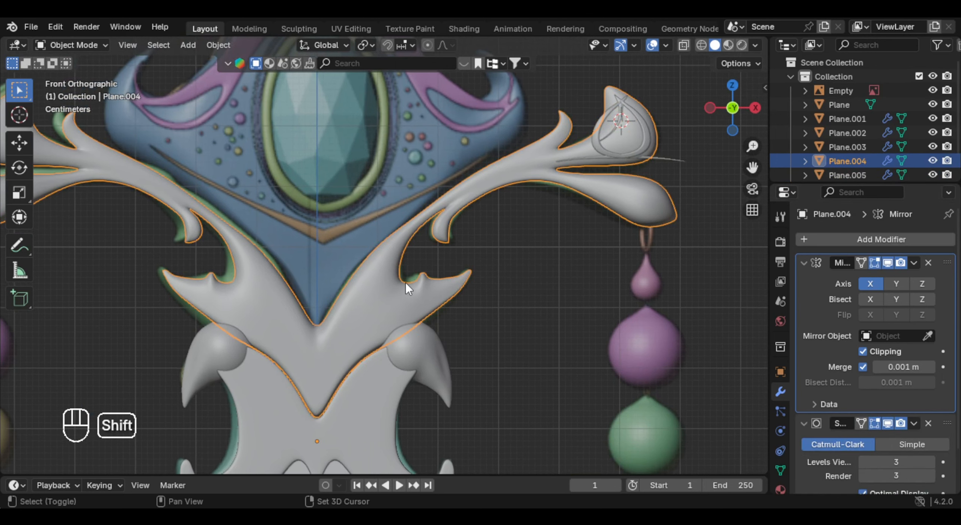
key(shift+s)
click(400, 298)
scroll(405, 304, down, 2)
- Set the band's origin to the 3D cursor so it mirrors onto the opposite leaf
click(574, 201)
scroll(519, 223, up, 3)
shift+middle_drag(622, 176, 559, 227)
scroll(545, 230, up, 2)
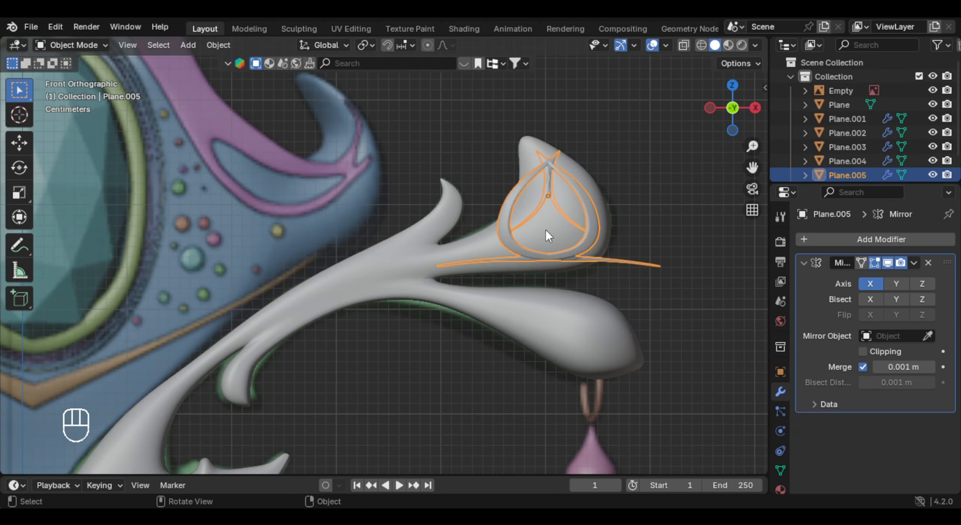
right_click(578, 195)
mouse_move(552, 255)
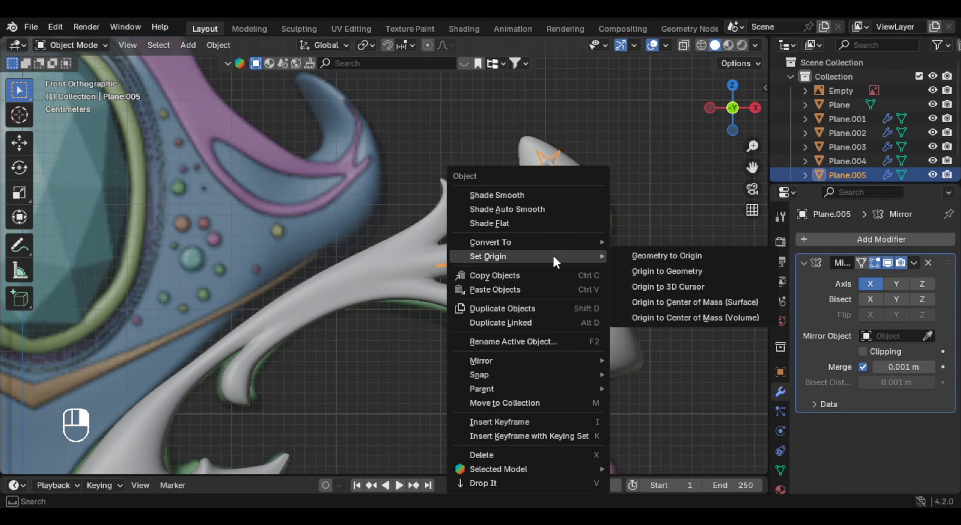
click(703, 289)
scroll(415, 306, down, 5)
shift+middle_drag(357, 309, 507, 251)
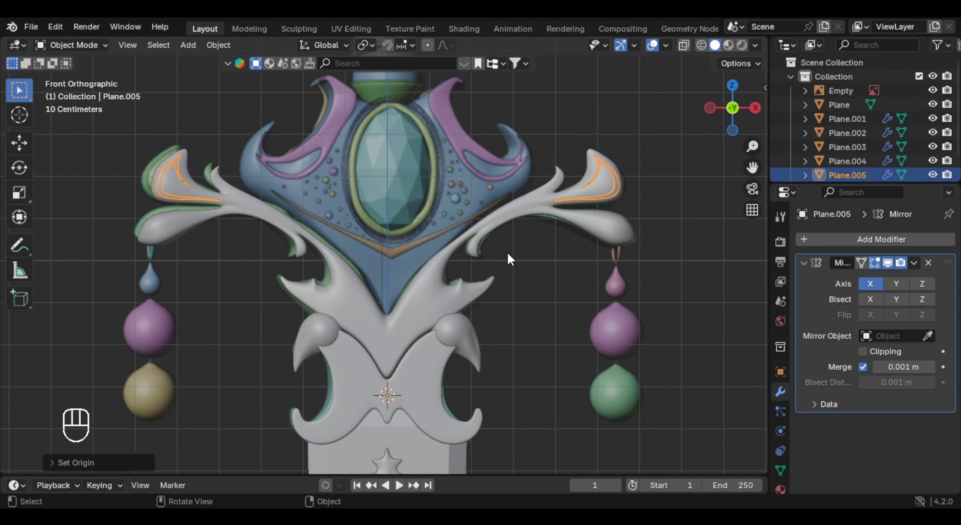
shift+middle_drag(533, 200, 542, 216)
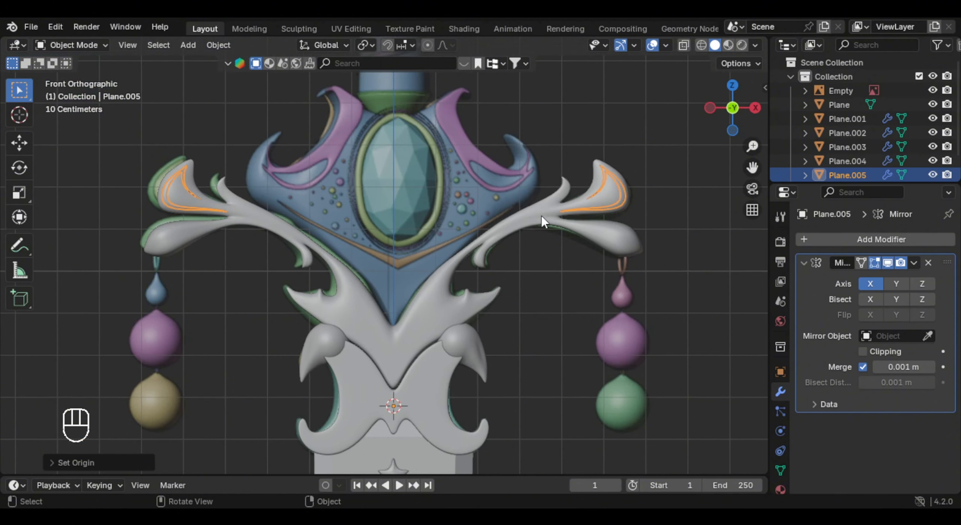
shift+middle_drag(227, 202, 237, 207)
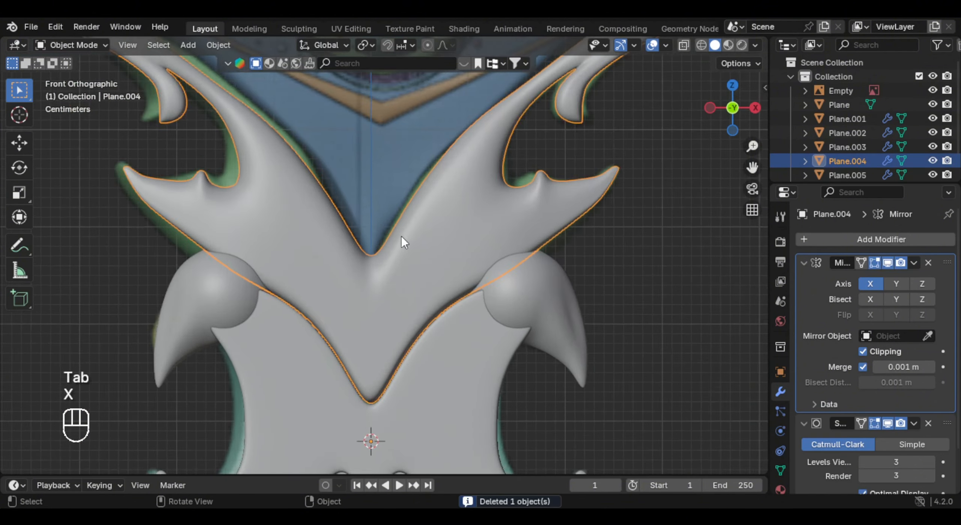
- Add a vertical loop cut to the leaf ornament and slide it close to the centre seam to sharpen the V
scroll(394, 226, down, 3)
scroll(383, 179, up, 4)
key(Tab)
key(ctrl+r)
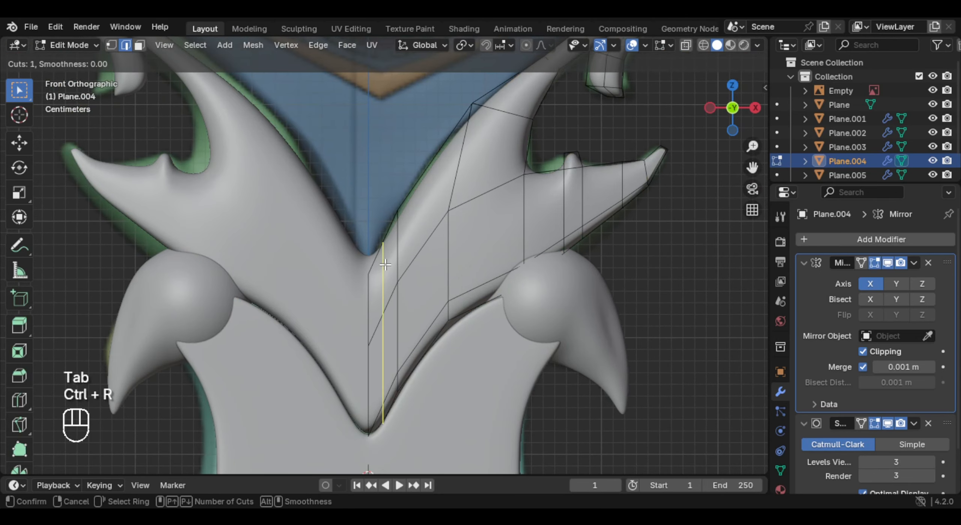
click(385, 264)
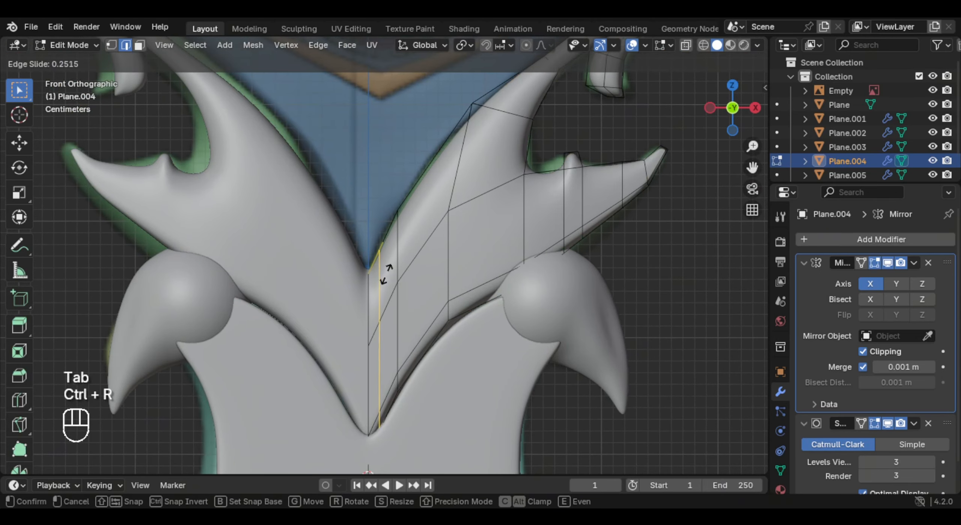
click(389, 293)
scroll(398, 295, up, 1)
key(Tab)
key(Tab)
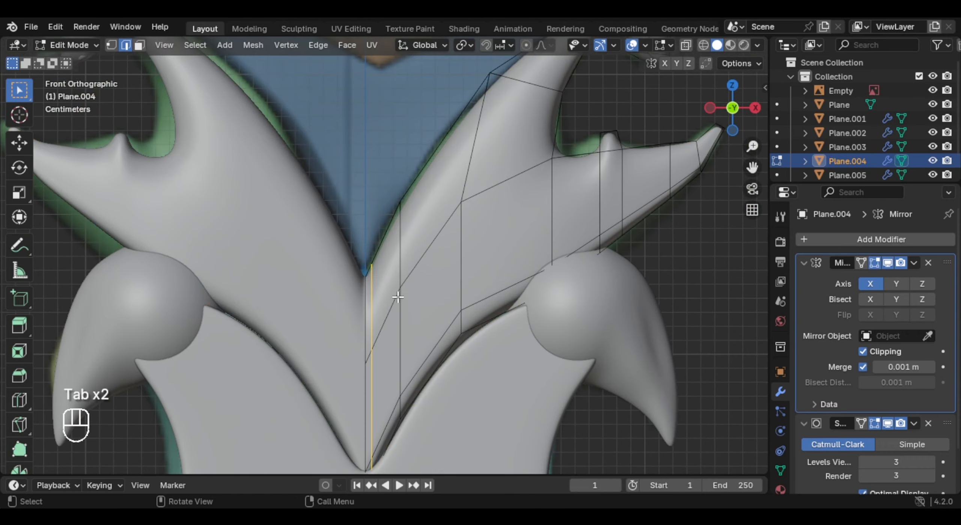
- Fine-tune the slide position of the leaf ornament's new edge loop beside the centre seam
scroll(398, 296, up, 2)
key(g)
key(g)
right_click(412, 320)
key(g)
key(g)
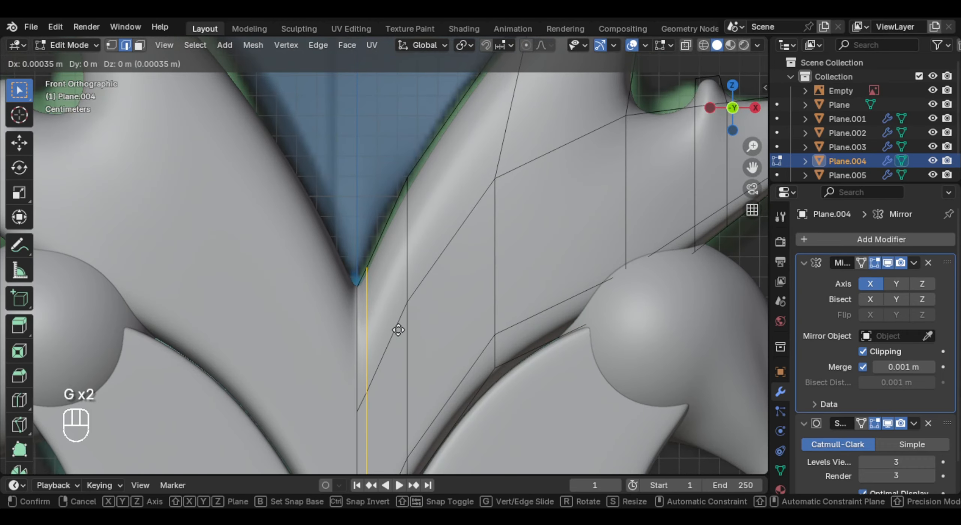
click(408, 326)
key(Tab)
- Snap the 3D cursor to the selected leaf ornament's origin and add a new mesh plane there
scroll(424, 308, down, 10)
scroll(439, 287, down, 1)
shift+middle_drag(444, 282, 448, 270)
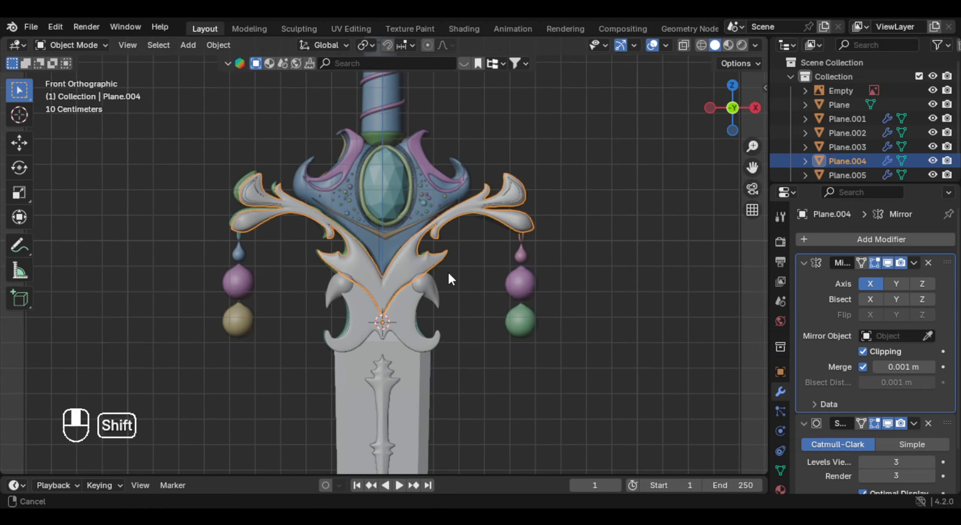
scroll(436, 261, up, 2)
key(shift+s)
click(449, 309)
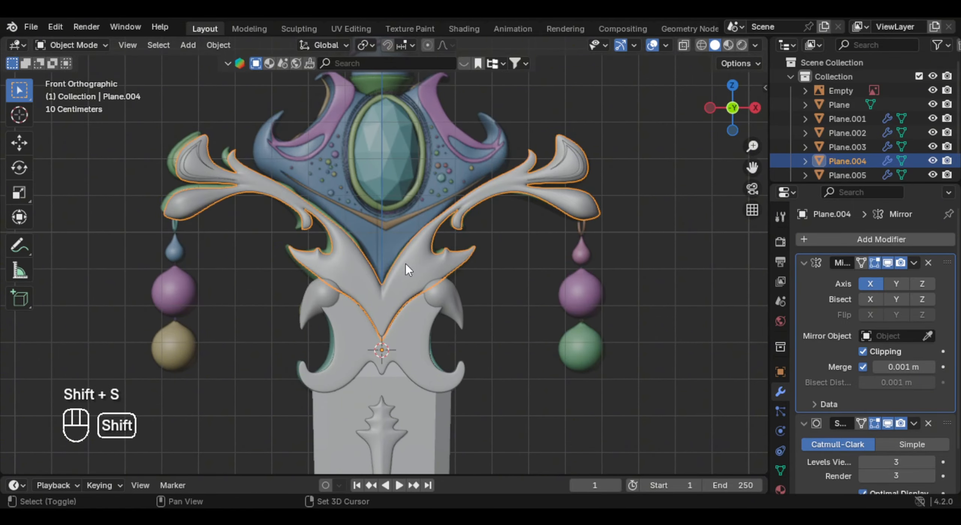
scroll(413, 292, up, 2)
scroll(435, 274, up, 1)
key(shift+a)
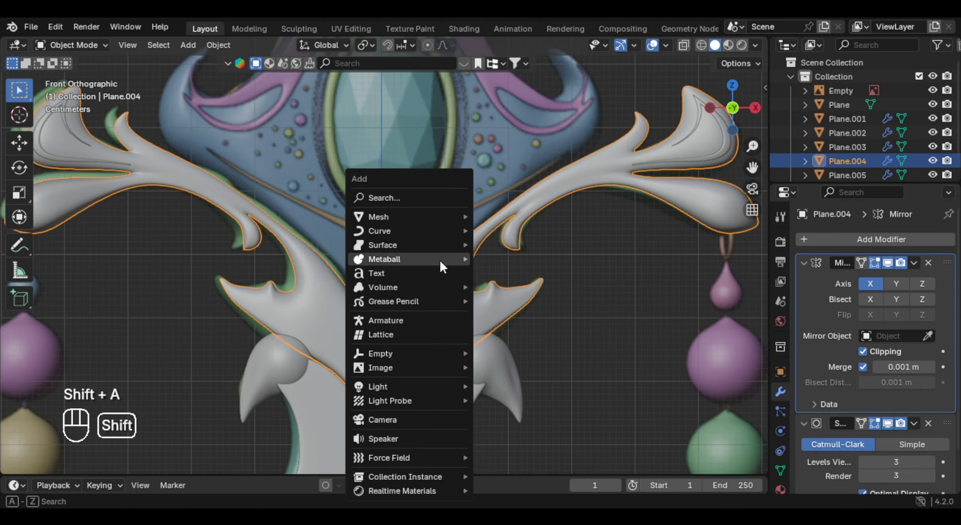
mouse_move(419, 220)
click(510, 216)
- Rotate the plane 90° about X, scale it down to about a tenth, and raise it along Z to the leaves' V notch
key(r)
key(x)
key(9)
key(0)
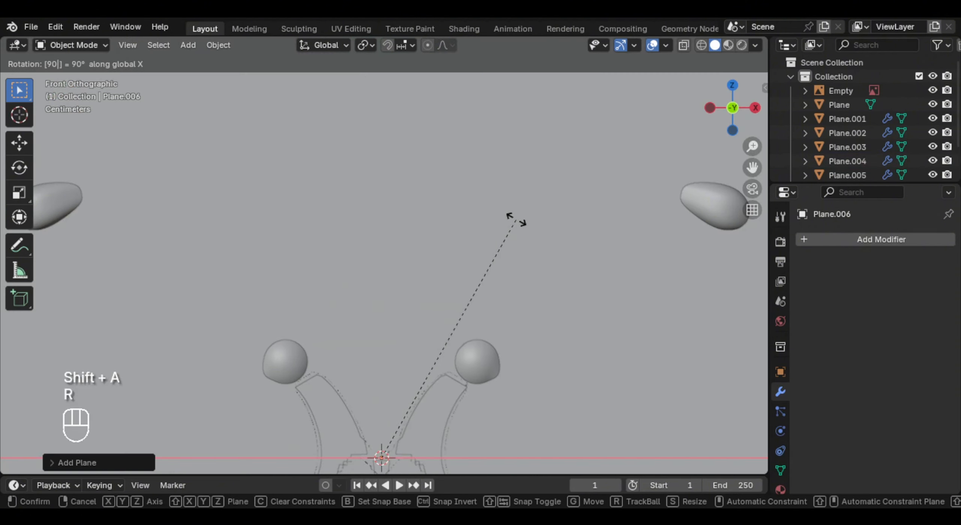
key(Return)
key(s)
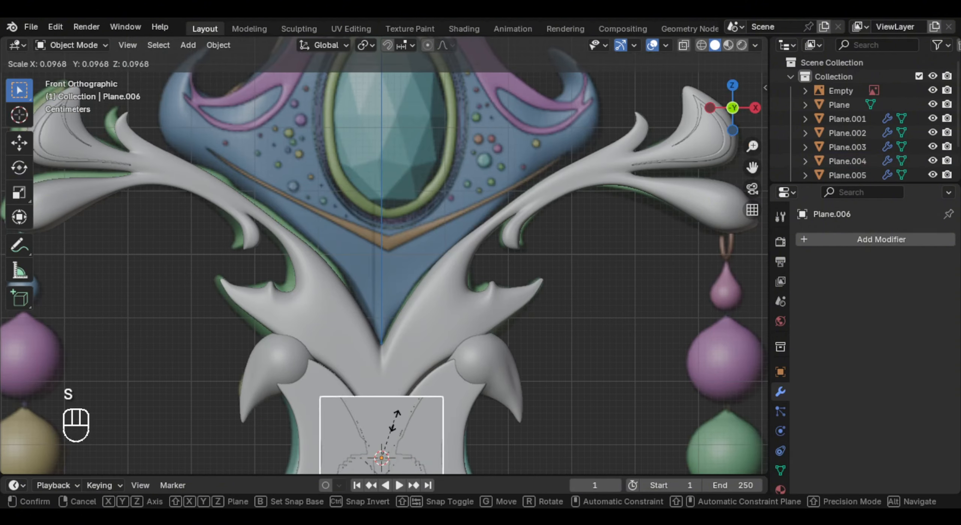
click(396, 424)
key(g)
key(z)
click(425, 260)
- Cut the plane vertically through its middle and delete the vertices of its left half
key(Tab)
scroll(426, 256, up, 2)
key(ctrl+r)
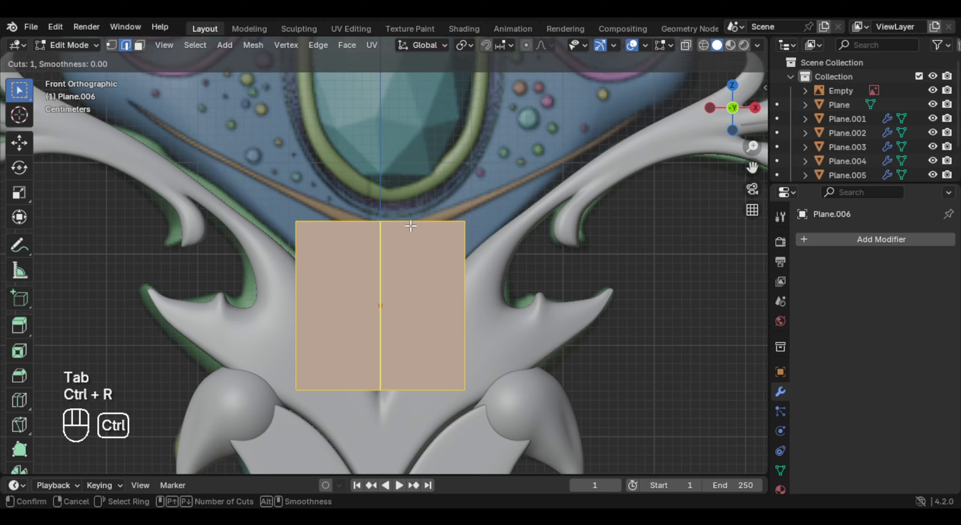
click(396, 234)
right_click(397, 233)
key(1)
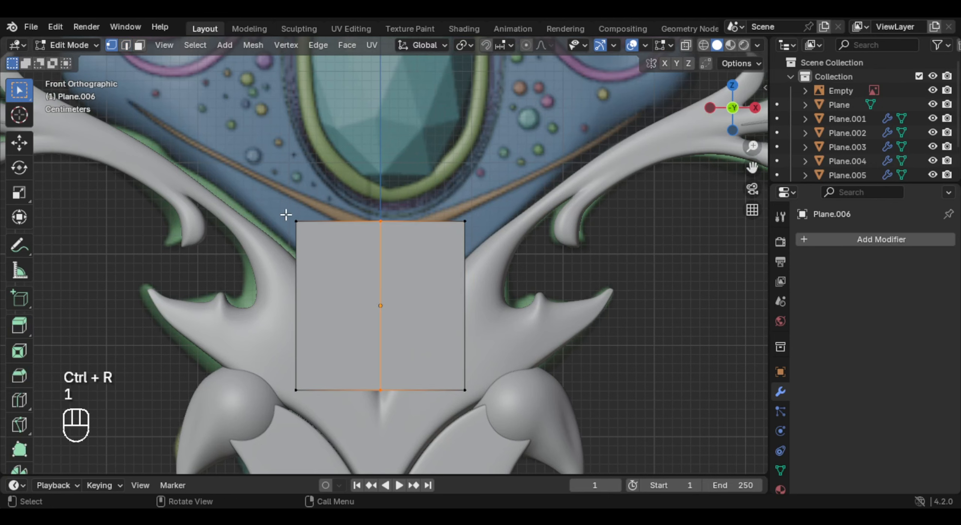
drag(263, 194, 300, 295)
drag(328, 400, 328, 400)
key(x)
click(438, 207)
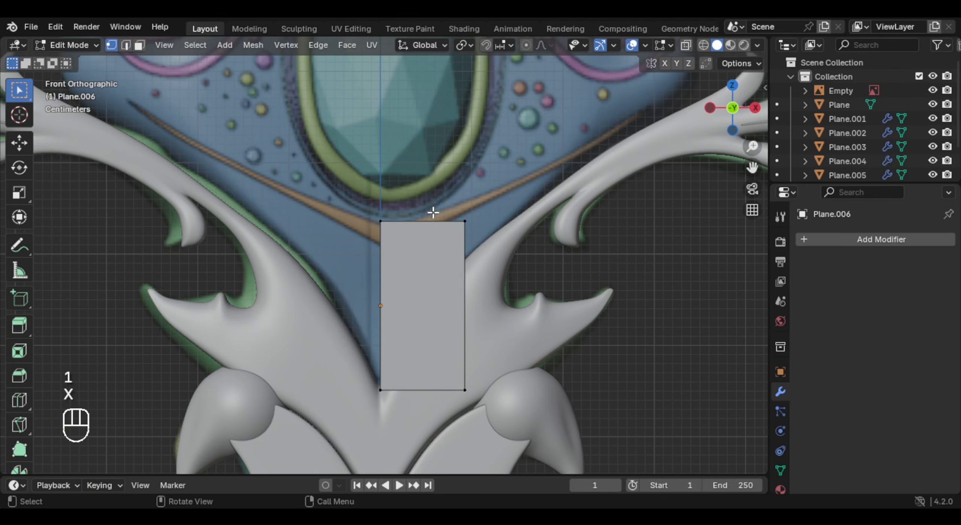
- Add a Mirror modifier on the X axis to the remaining half plane
key(Tab)
click(918, 240)
text(mirr)
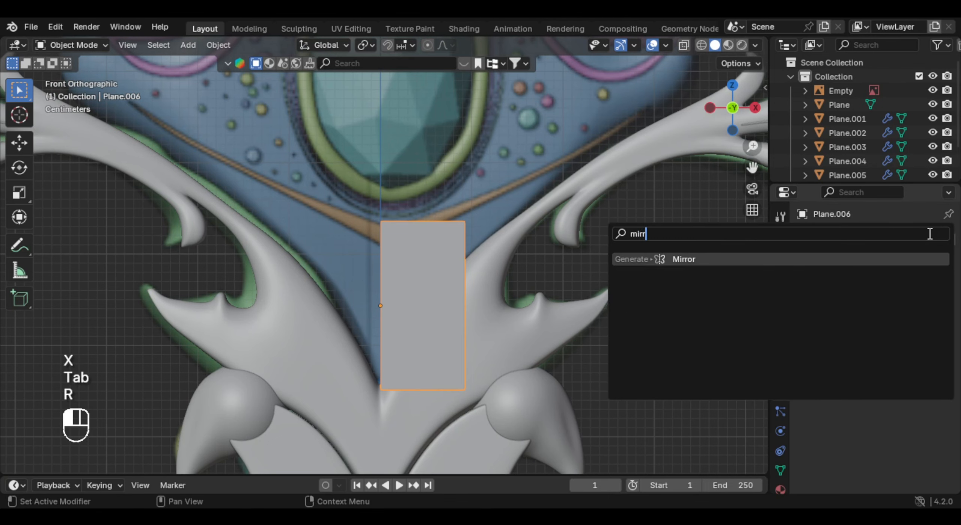
key(Return)
key(a)
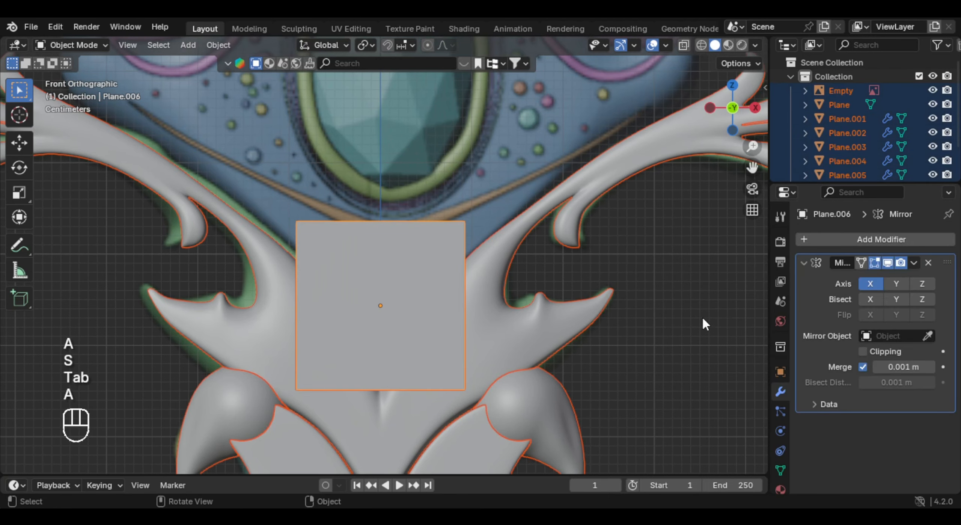
- Scale the mirrored plane down and lower it along Z into the bottom of the V notch between the leaves
click(429, 323)
key(s)
click(474, 300)
scroll(460, 294, up, 1)
shift+middle_drag(453, 294, 456, 248)
key(g)
middle_click(457, 259)
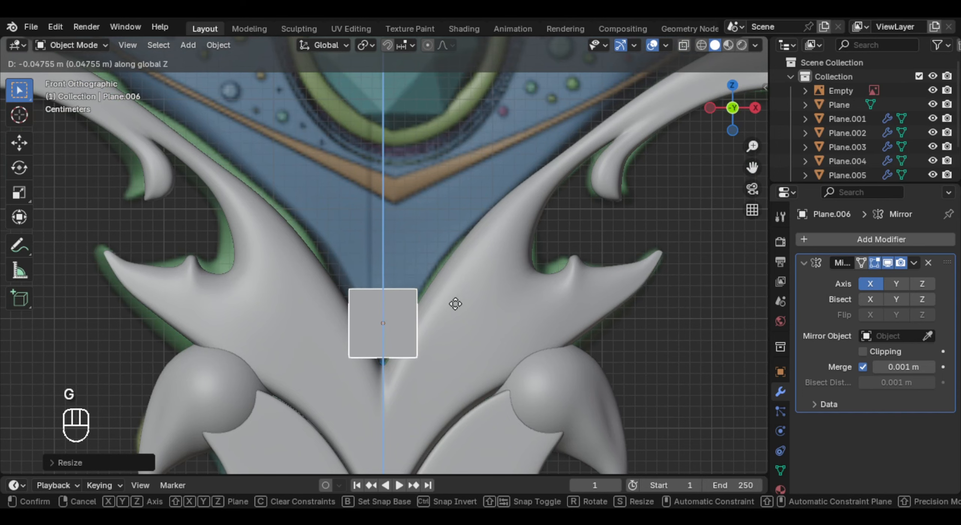
click(455, 303)
- Move the lower outer vertex along X almost to the centre and the lower centre vertex down to the V's tip
key(alt+z)
key(Tab)
key(alt+z)
scroll(456, 263, up, 2)
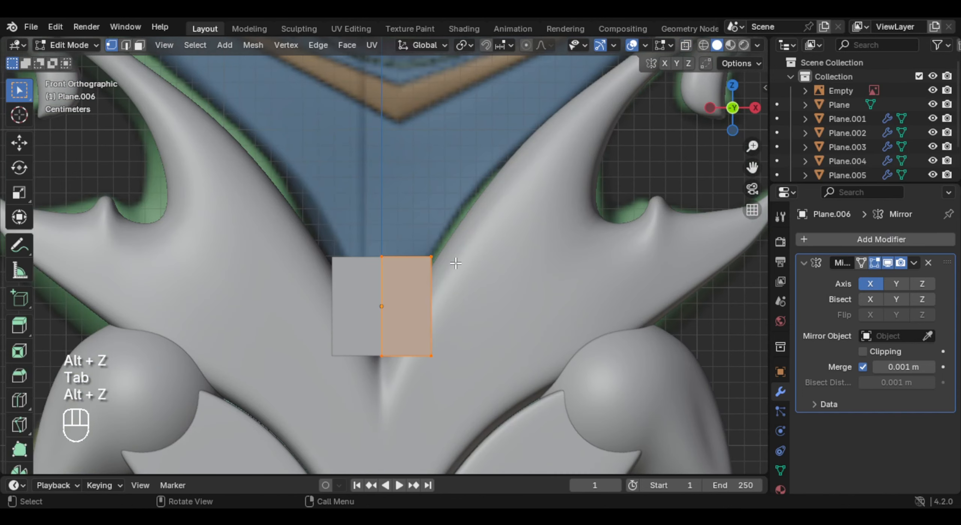
key(g)
middle_click(682, 350)
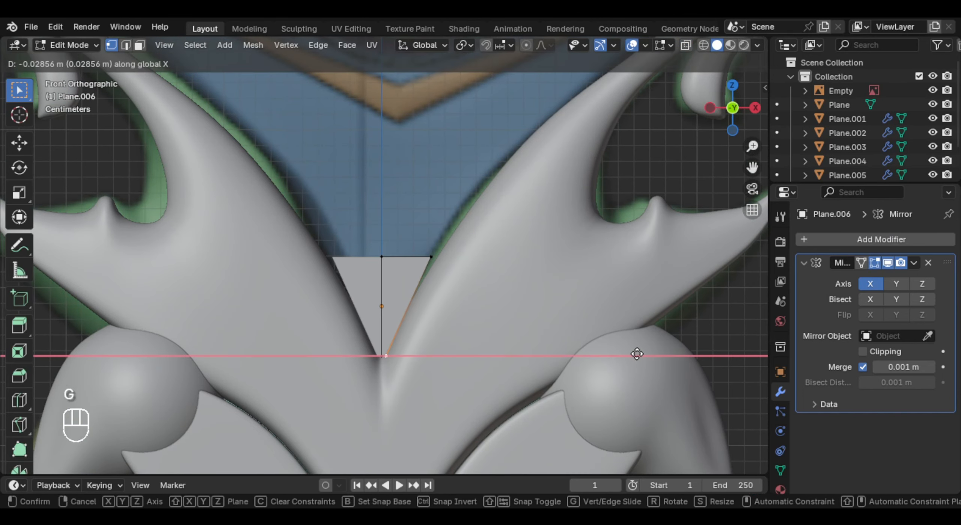
click(636, 353)
scroll(533, 374, up, 3)
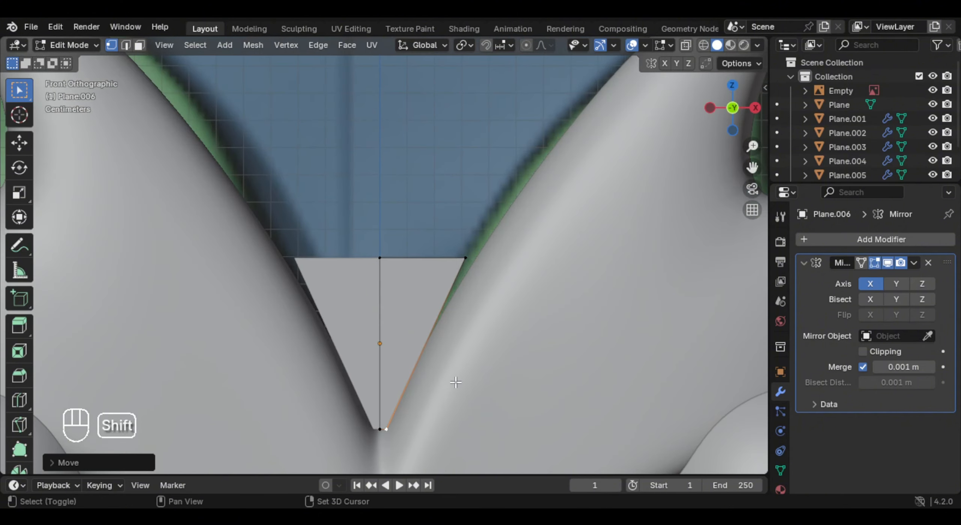
shift+middle_drag(452, 386, 479, 242)
scroll(479, 241, up, 1)
click(407, 293)
key(g)
middle_click(487, 230)
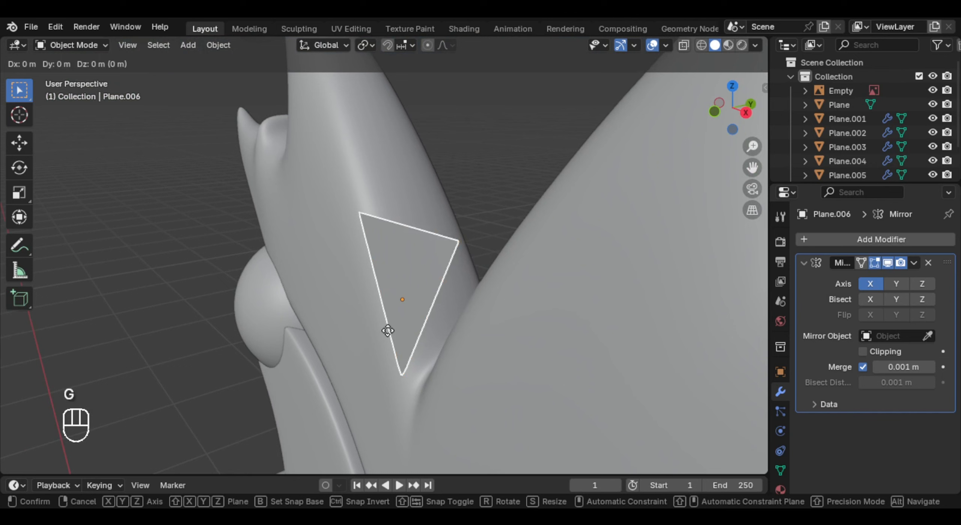
- Move the piece back along Y into the leaf ornament, and lower its top edge along Z to fit the V
middle_click(390, 328)
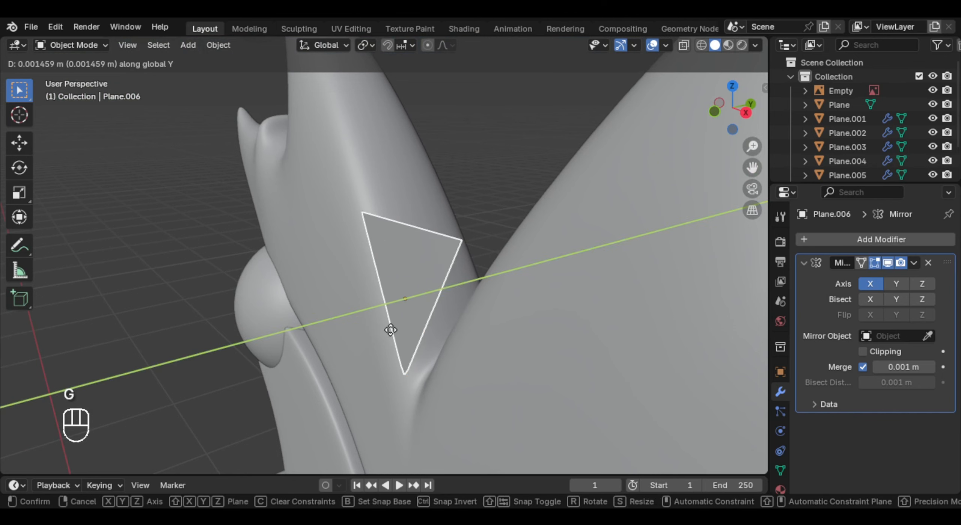
click(421, 319)
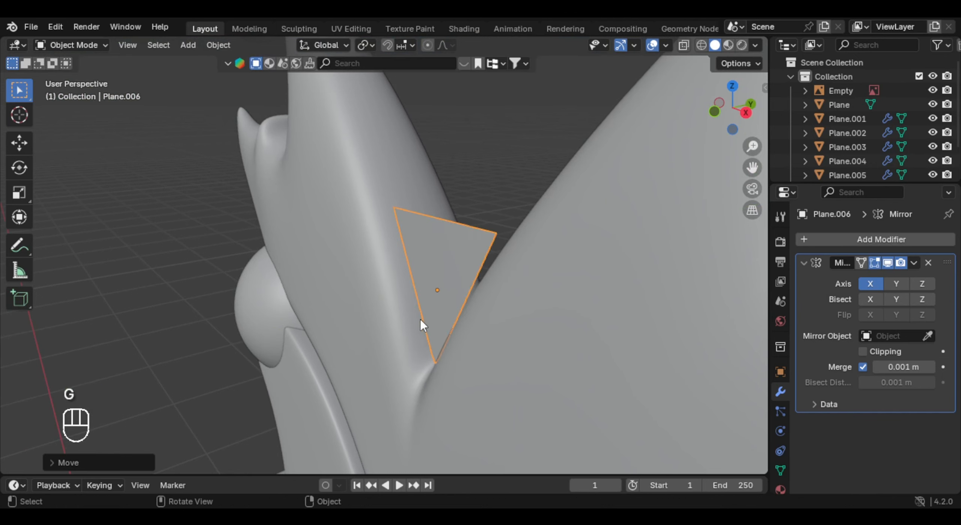
key(KP_1)
key(Tab)
drag(350, 188, 491, 251)
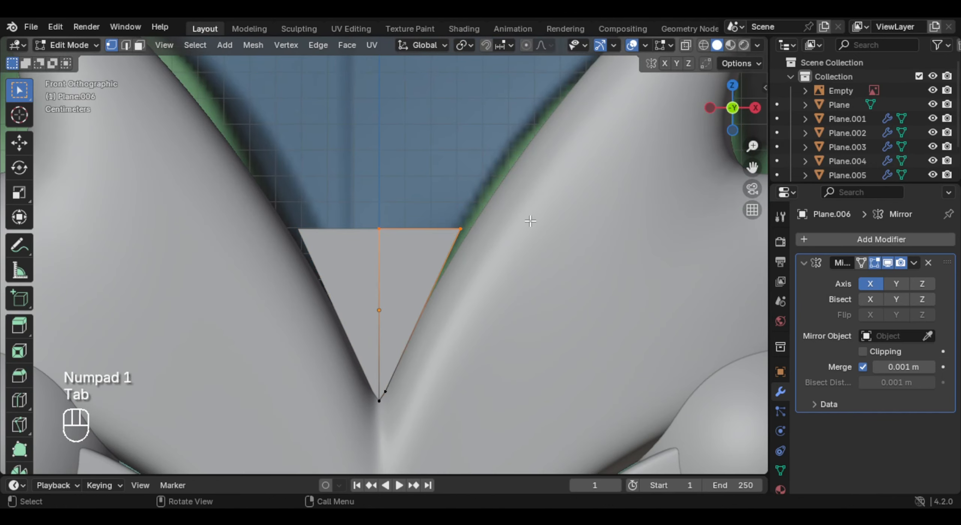
key(g)
middle_click(530, 233)
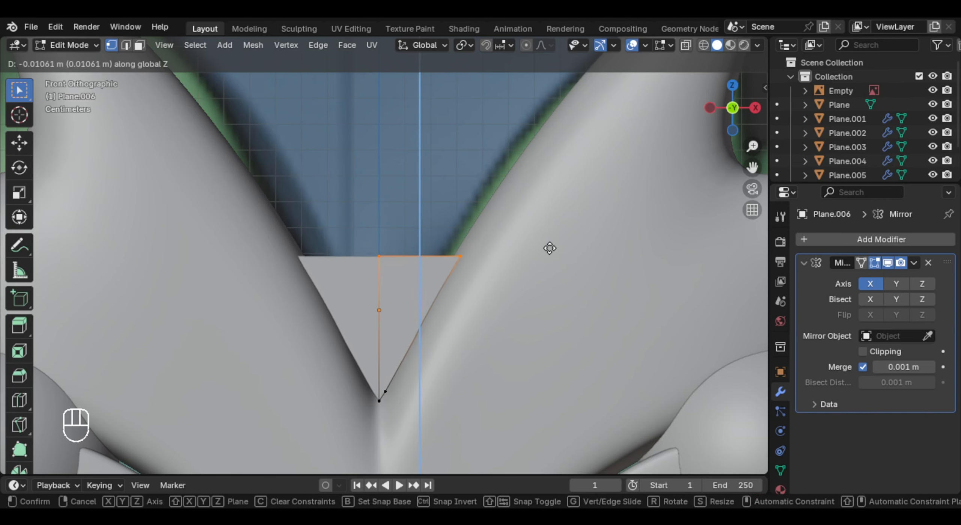
click(424, 249)
- Extrude the piece's top edge upward along Z and try scaling the new edge wider
key(2)
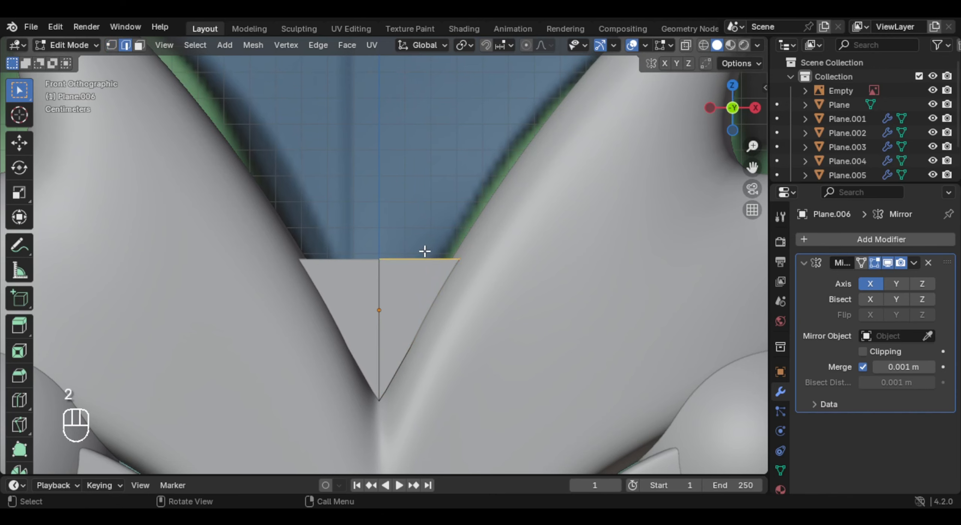
scroll(450, 266, down, 2)
shift+middle_drag(451, 266, 446, 373)
scroll(446, 374, down, 2)
key(e)
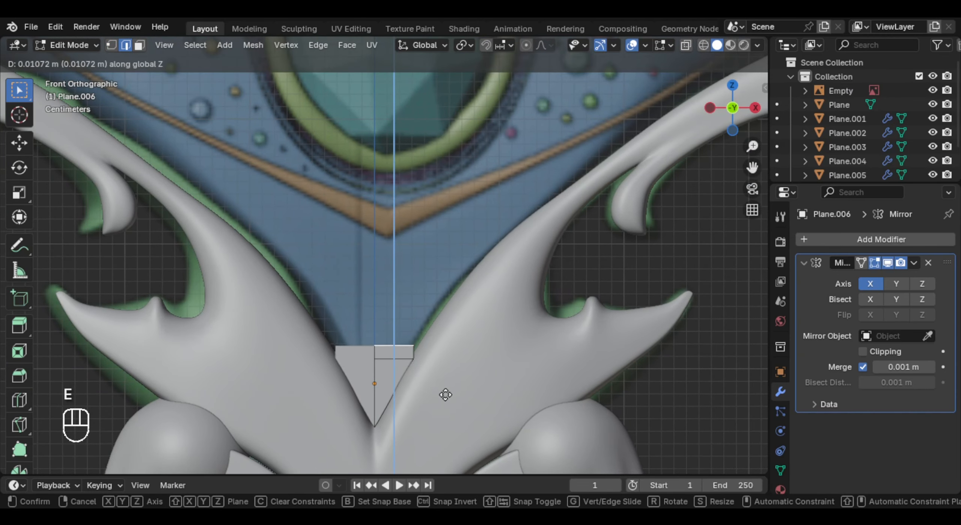
click(445, 383)
key(s)
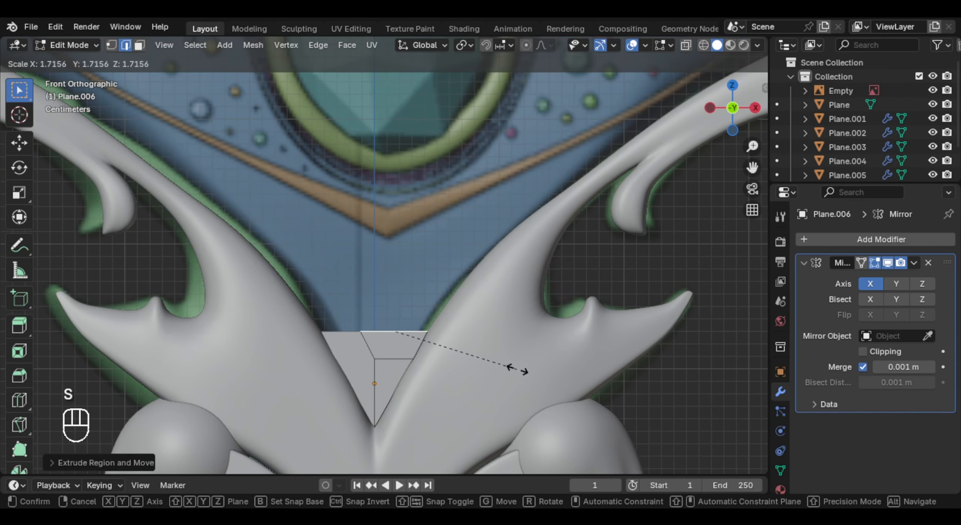
click(471, 361)
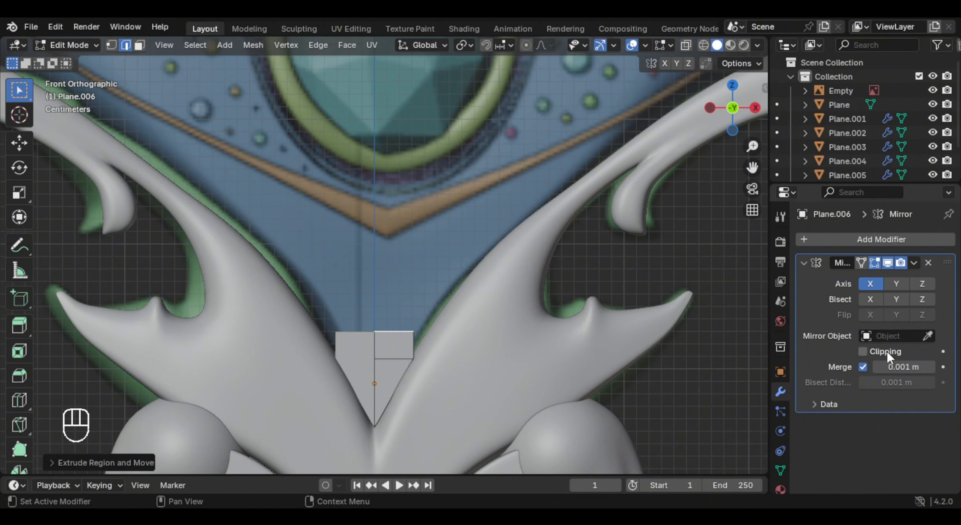
- Enable clipping on the Mirror modifier and move the top outer vertex outward along X to the leaf's edge
key(1)
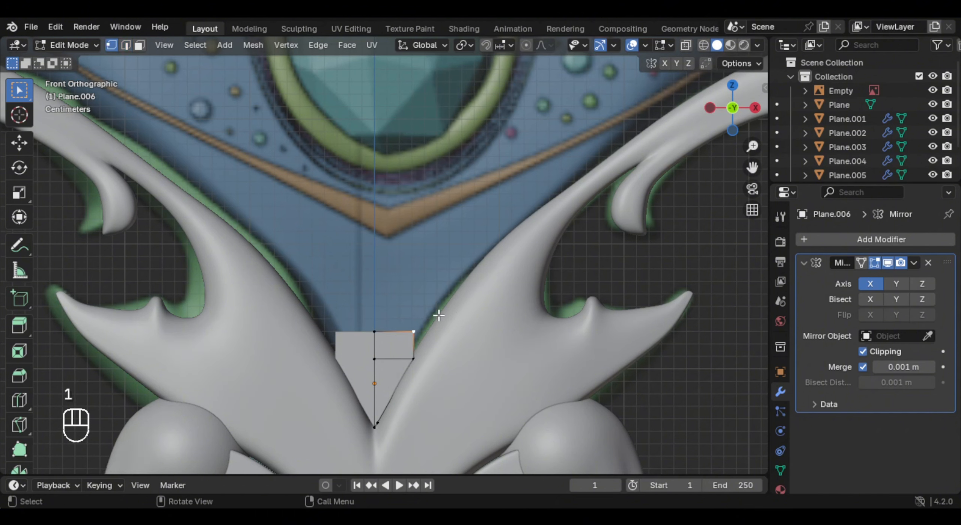
key(g)
key(x)
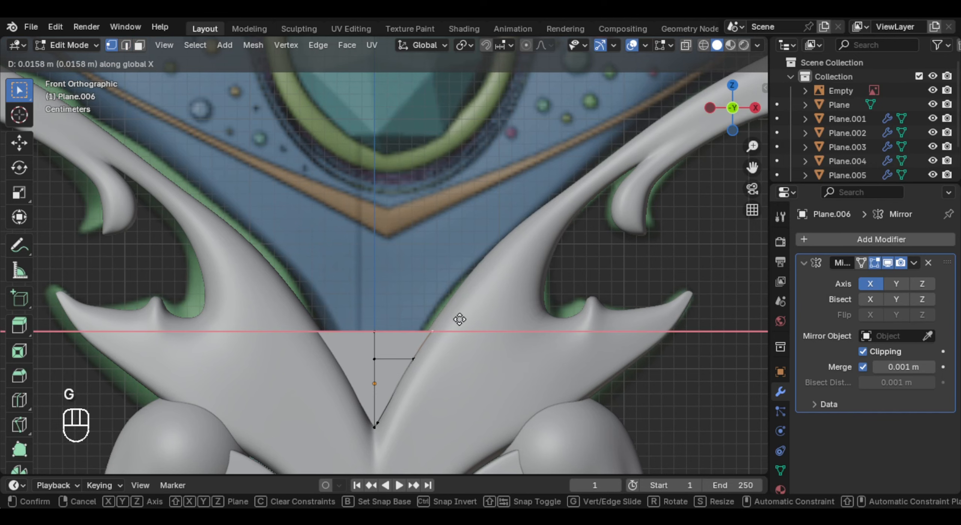
click(459, 320)
- Extrude the top edge upward along Z to just below the bronze chevron
key(2)
scroll(450, 381, up, 1)
key(e)
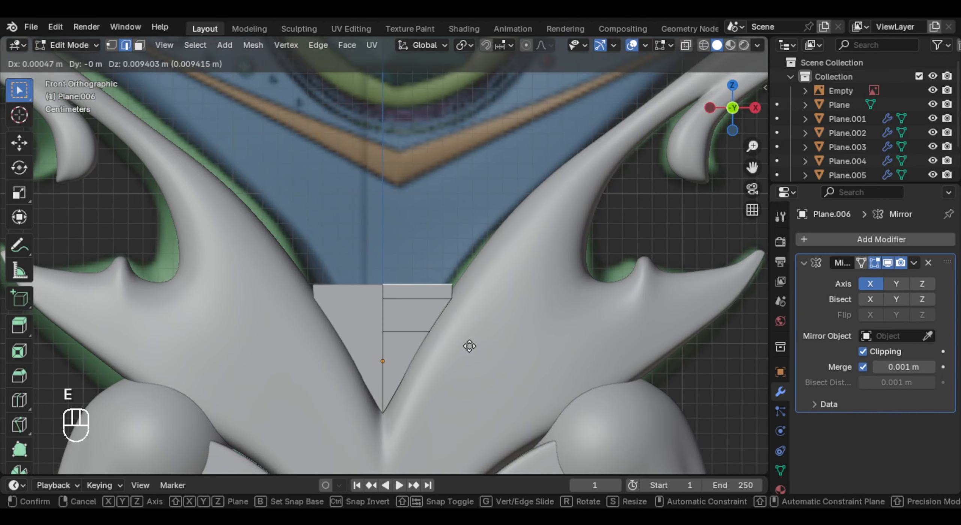
key(z)
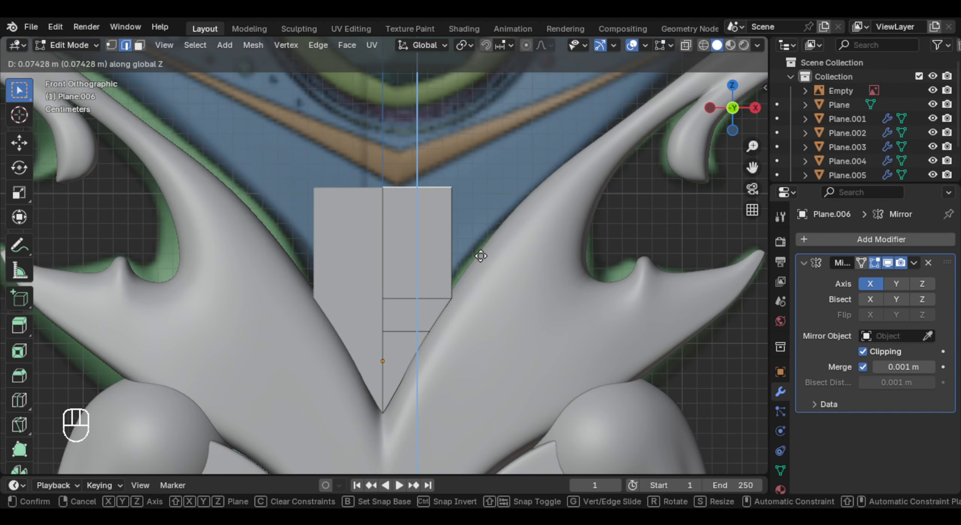
key(ctrl+z)
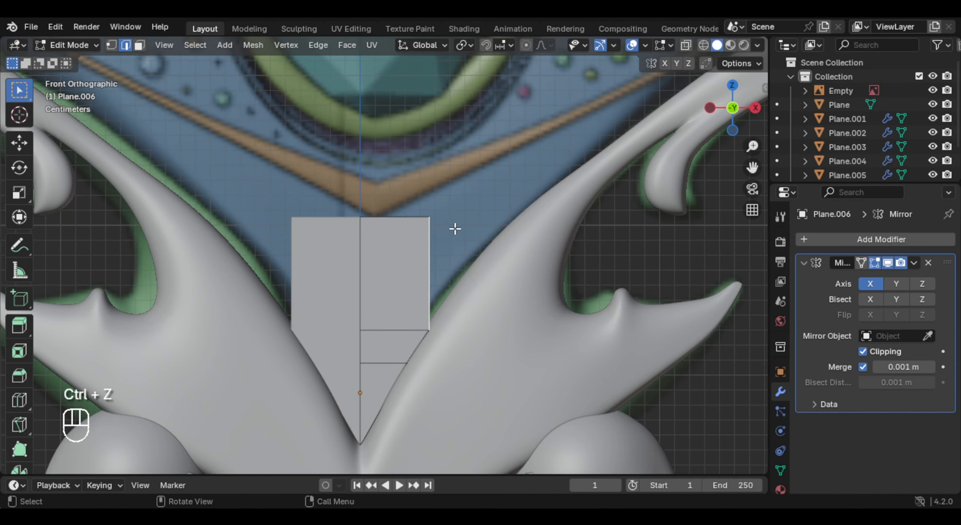
- Extrude the outer side edge outward along X to the leaf and fit its lower vertex to the leaf's curve
key(e)
key(x)
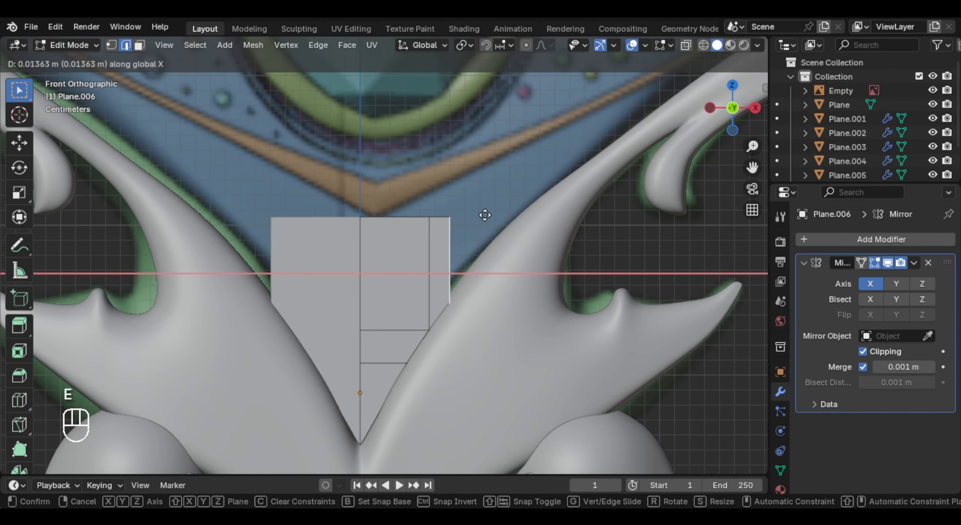
click(553, 218)
key(alt+z)
key(1)
key(alt+z)
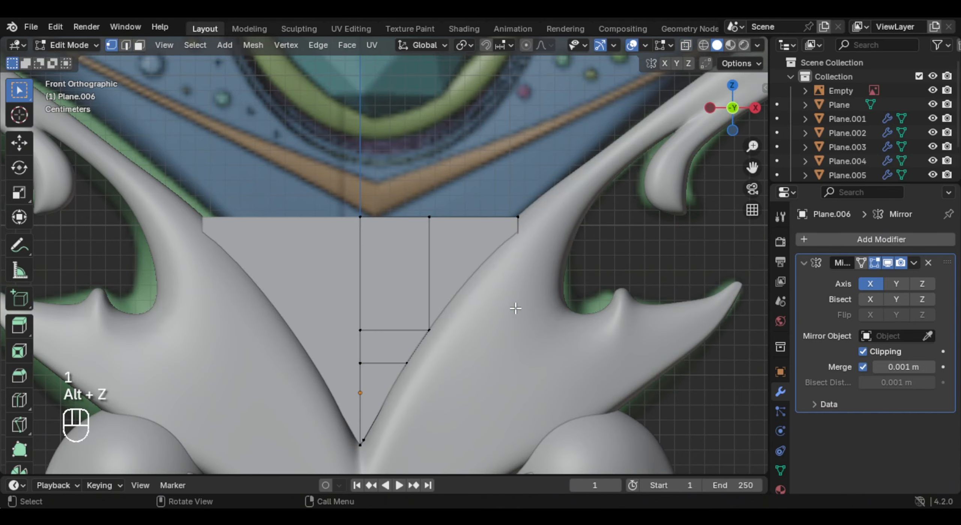
key(g)
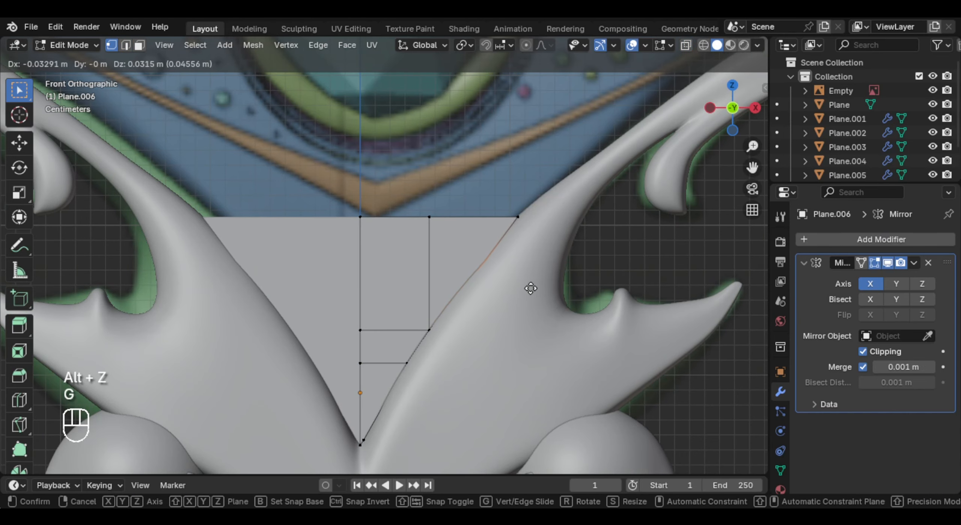
click(519, 233)
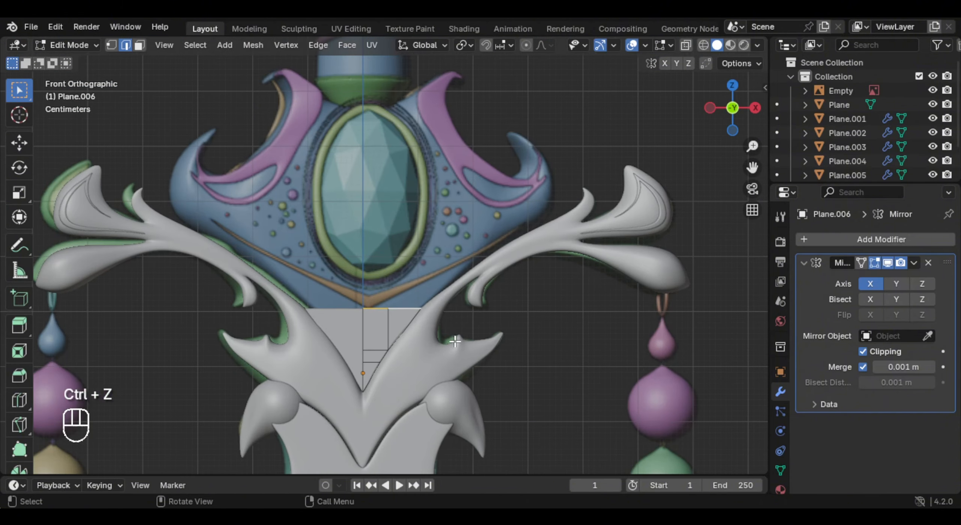
- Extrude the body's top edge upward and outward in several segments to the guard's widest point, finishing with a segment straight up along Z
key(e)
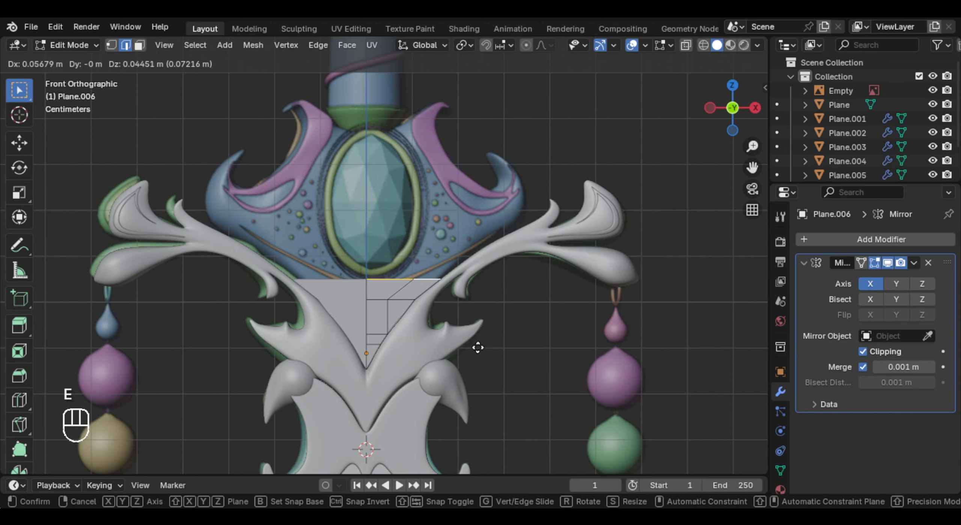
click(477, 347)
key(e)
click(507, 319)
key(e)
click(537, 297)
key(e)
click(559, 278)
key(e)
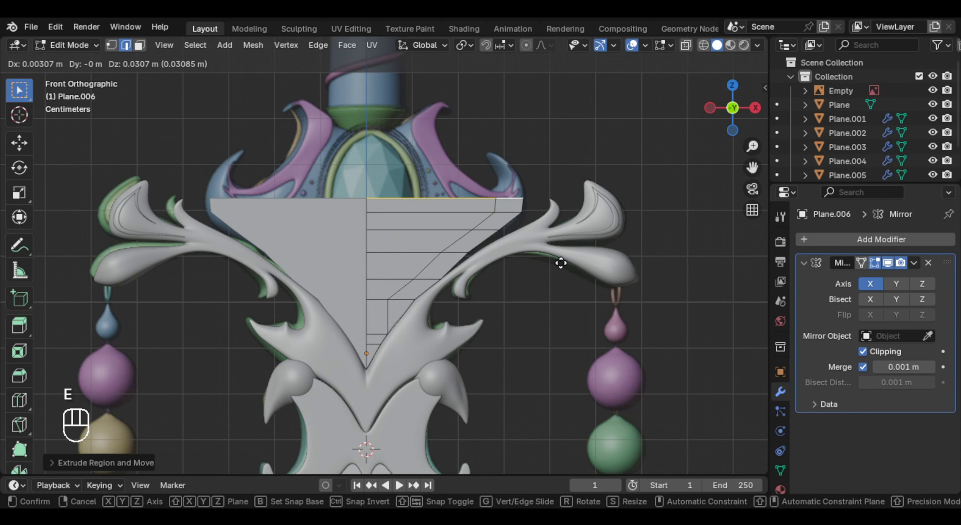
key(z)
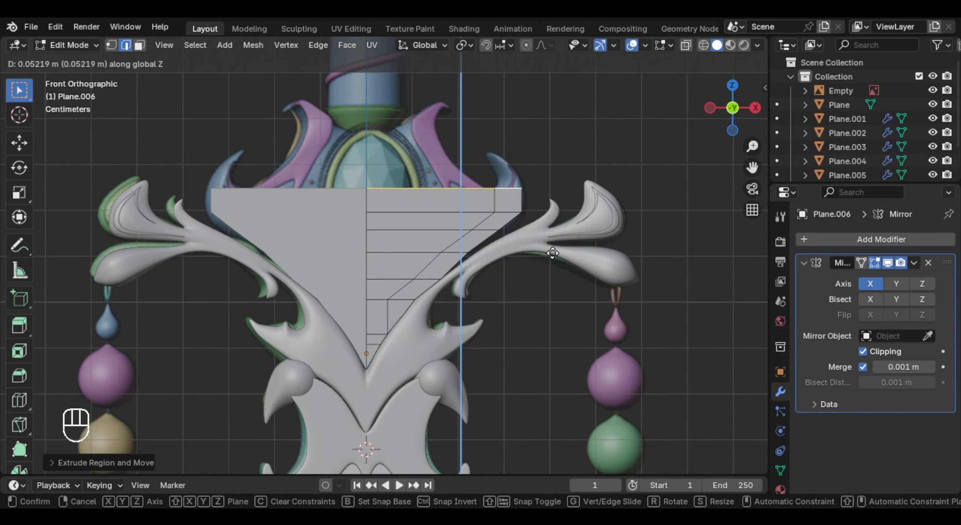
click(552, 252)
- Extrude the inner top edge up along Z to the handle's green collar, scale it narrower and adjust its height
shift+middle_drag(520, 218, 521, 263)
click(457, 254)
click(437, 234)
scroll(460, 270, up, 1)
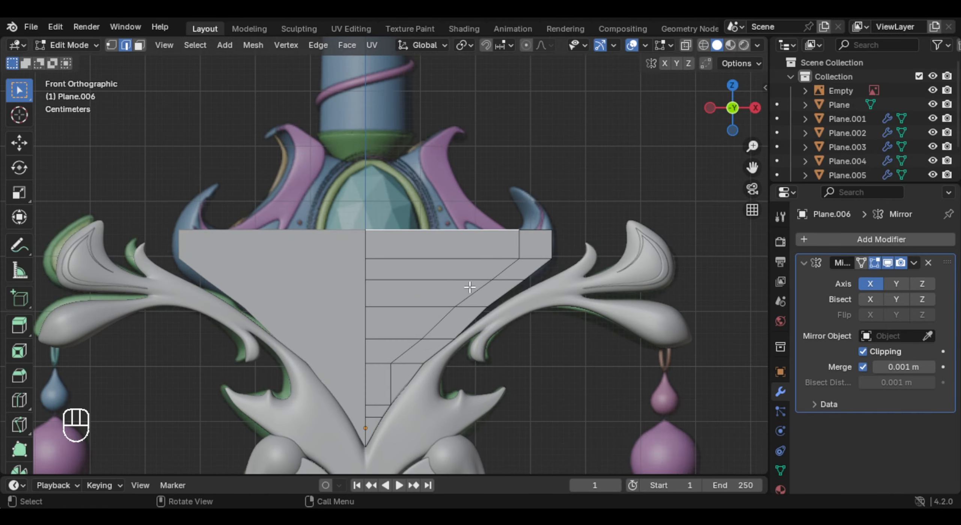
key(e)
key(z)
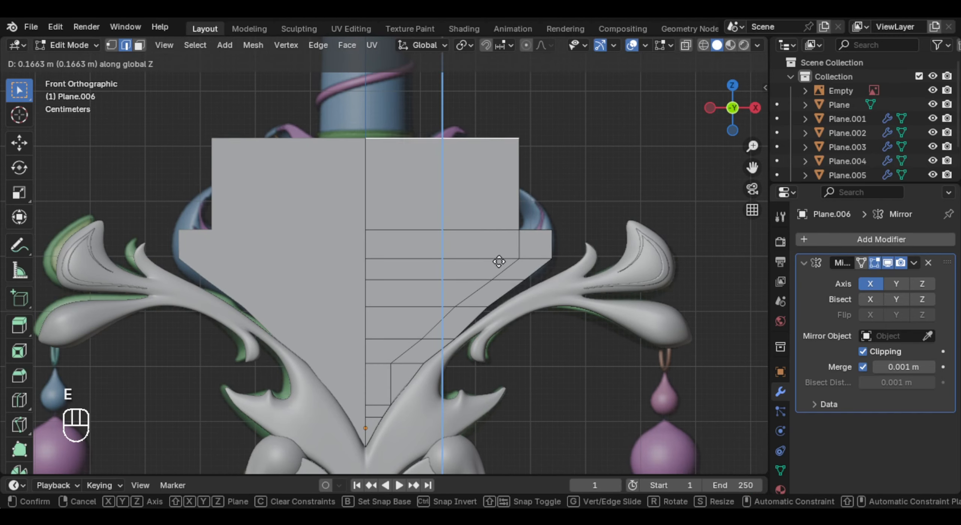
click(519, 271)
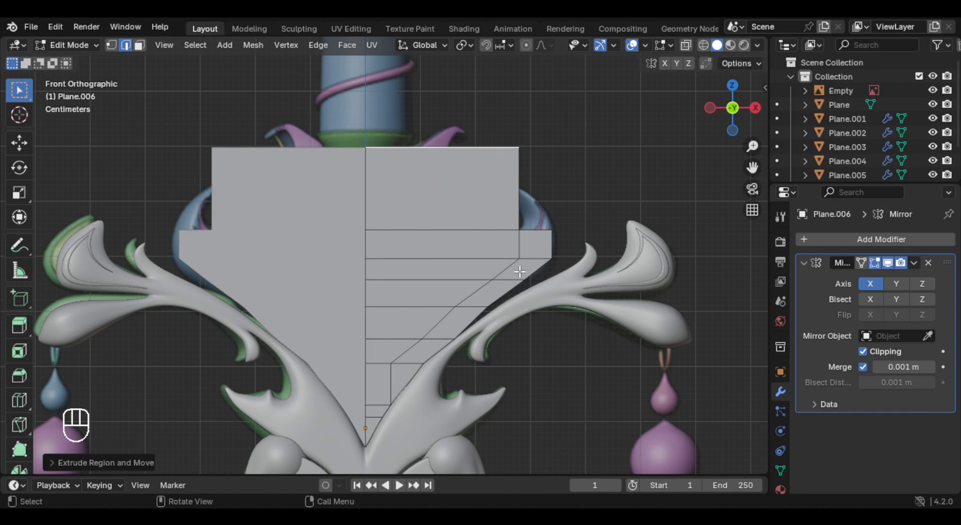
key(s)
click(455, 170)
key(g)
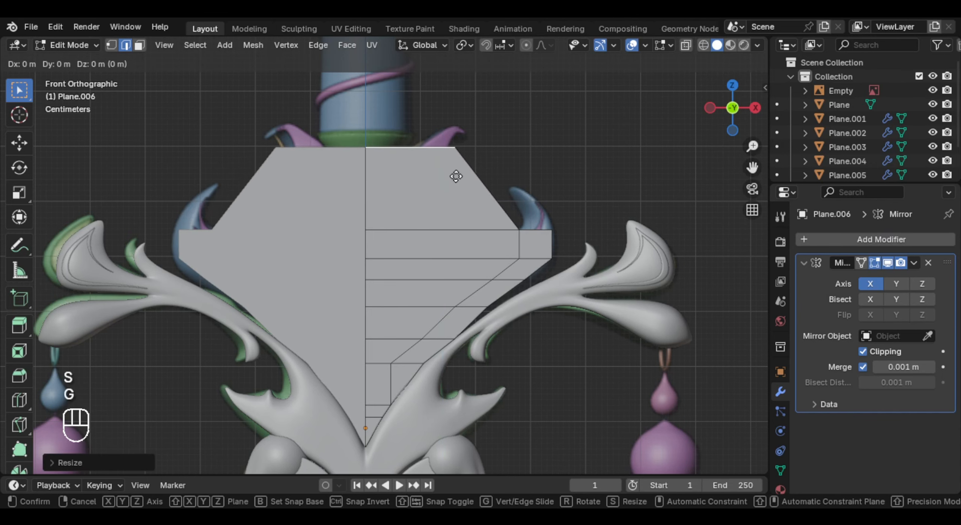
key(z)
click(457, 217)
- Add three evenly spaced horizontal loop cuts across the tapered upper section
key(ctrl+r)
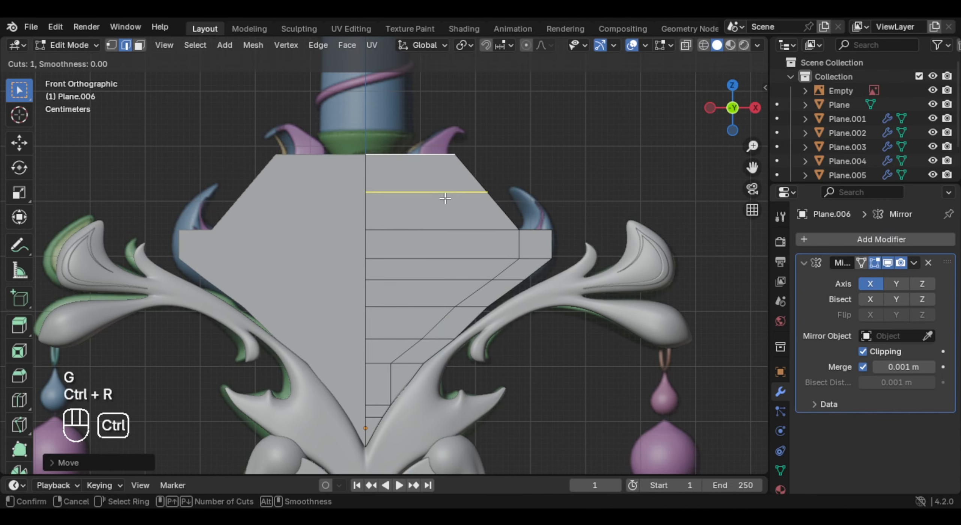
click(440, 193)
right_click(461, 194)
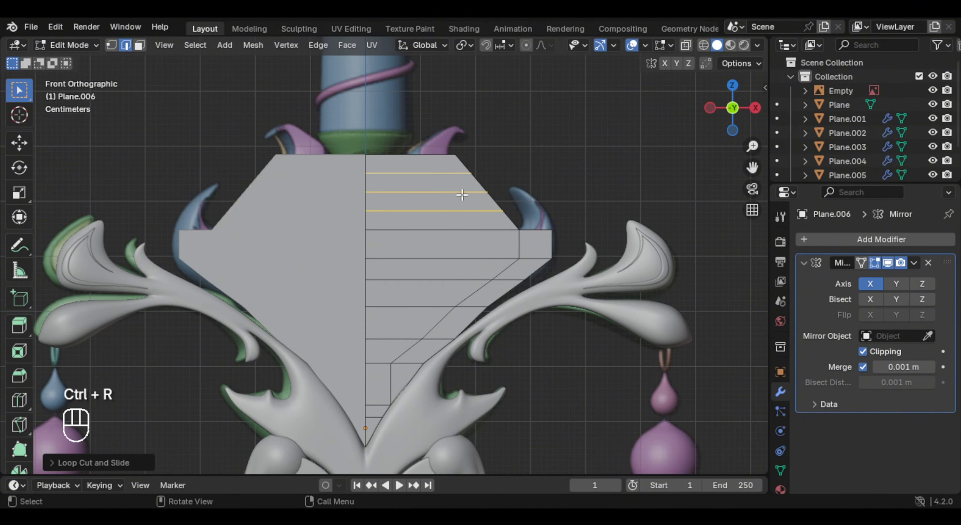
- Pull the upper section's outer vertices inward with proportional editing to follow the concave edge of the pink trim in X-ray view
key(1)
click(486, 193)
key(alt+z)
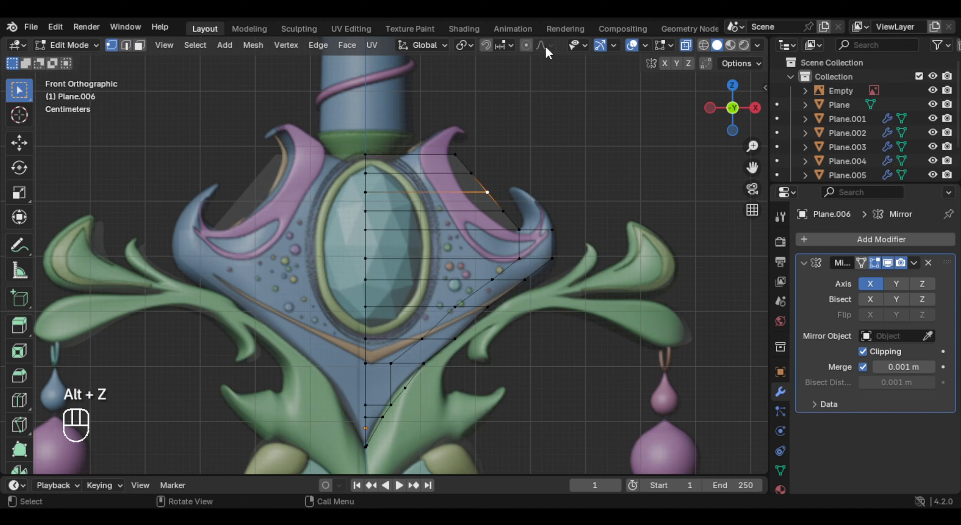
key(g)
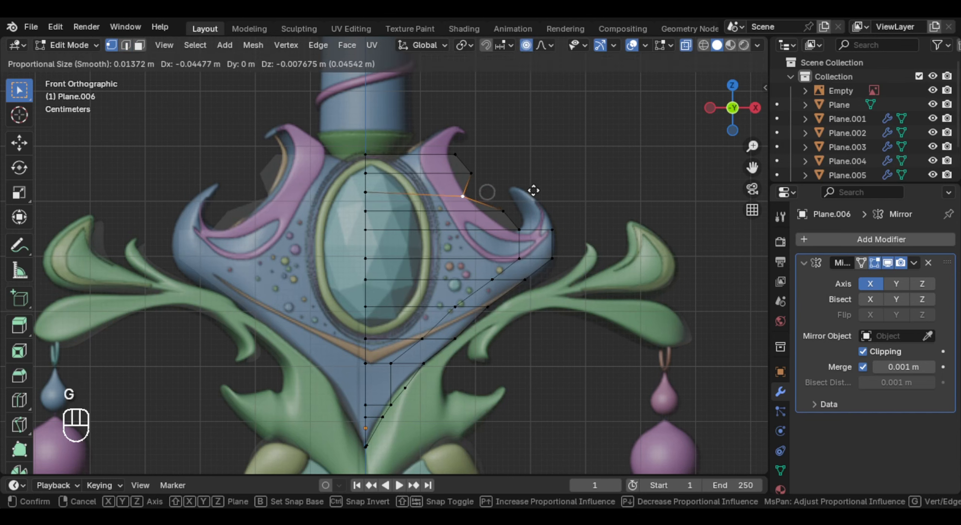
scroll(532, 187, down, 19)
click(532, 183)
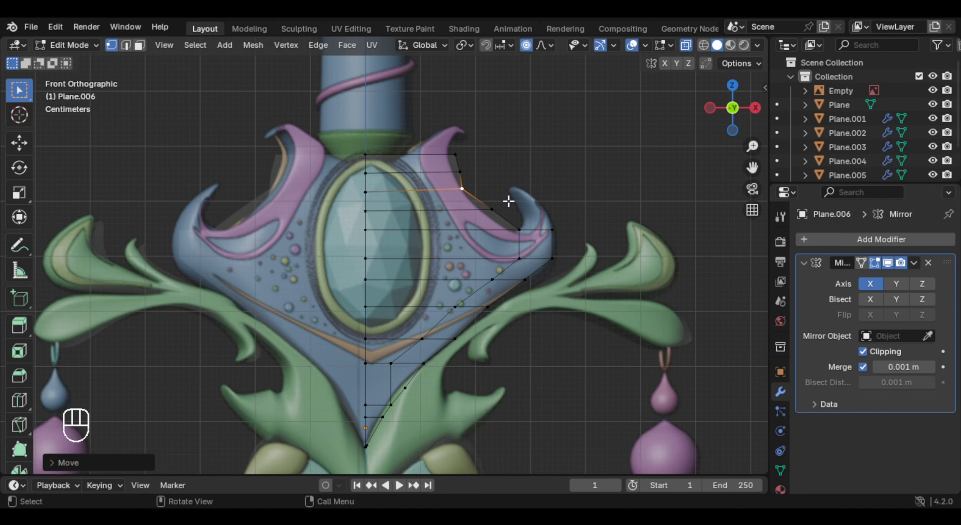
click(492, 209)
key(g)
scroll(488, 186, up, 8)
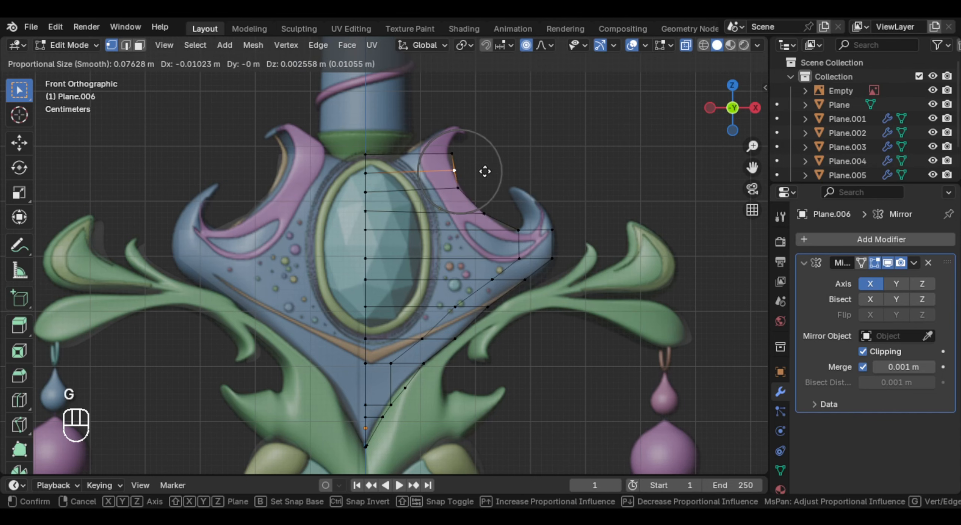
key(g)
key(g)
click(515, 223)
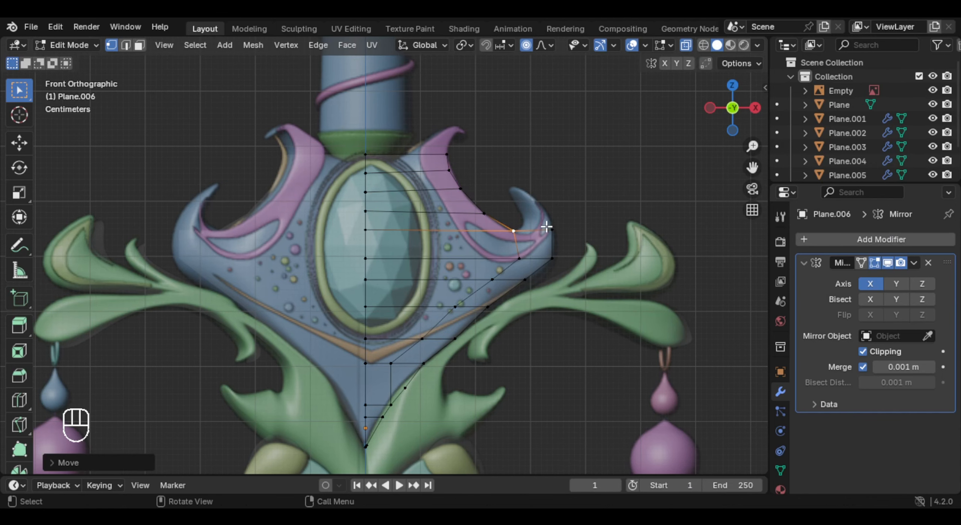
- Extrude the short edge at the blue side horn's base upward, scaling and rotating the new edge to follow the horn
key(2)
shift+scroll(436, 258, up, 2)
scroll(515, 301, up, 3)
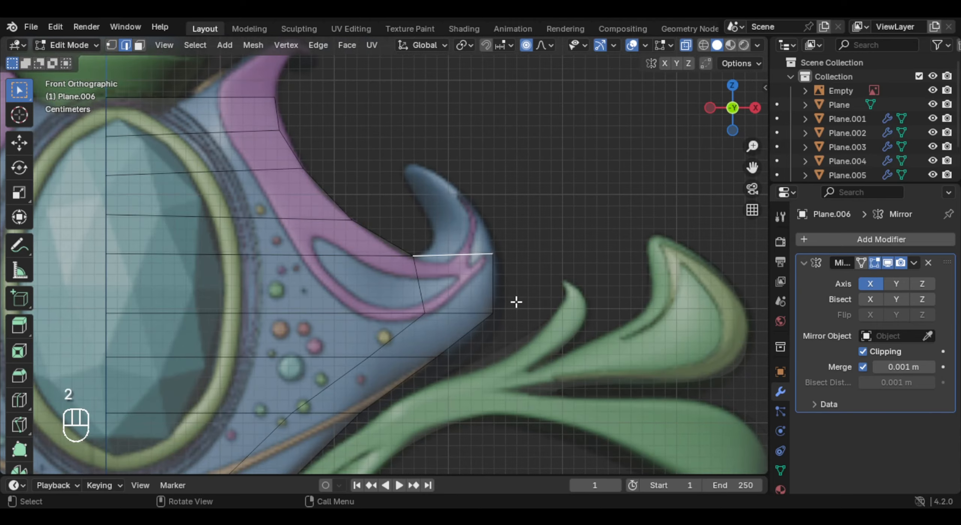
key(e)
key(s)
key(g)
click(481, 208)
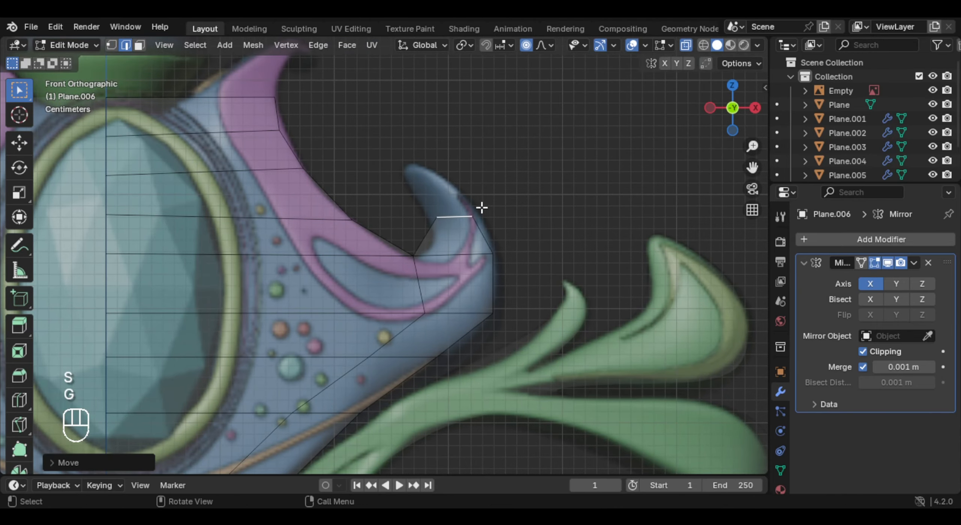
key(r)
click(458, 203)
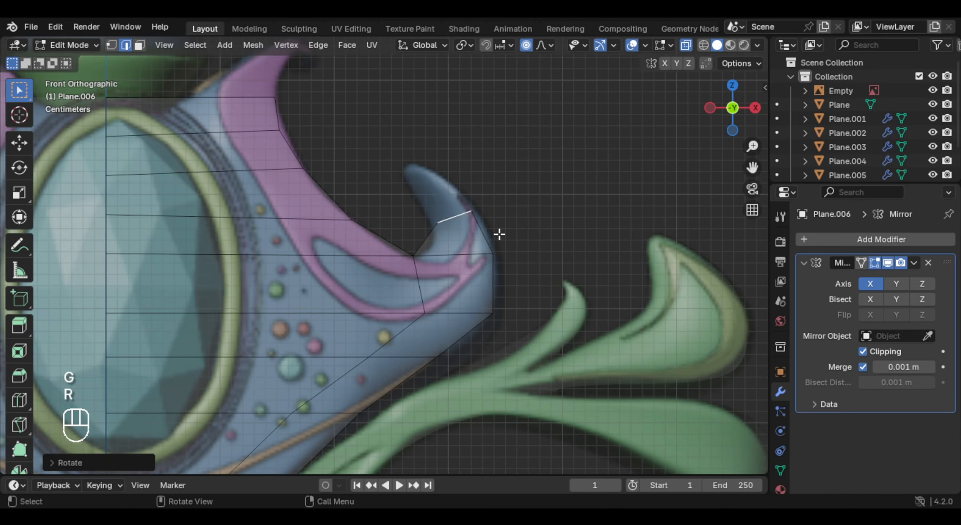
- Extrude two more segments to the blue side horn's tip, narrow and rotate the end edge, and disable proportional editing
key(e)
click(459, 186)
key(e)
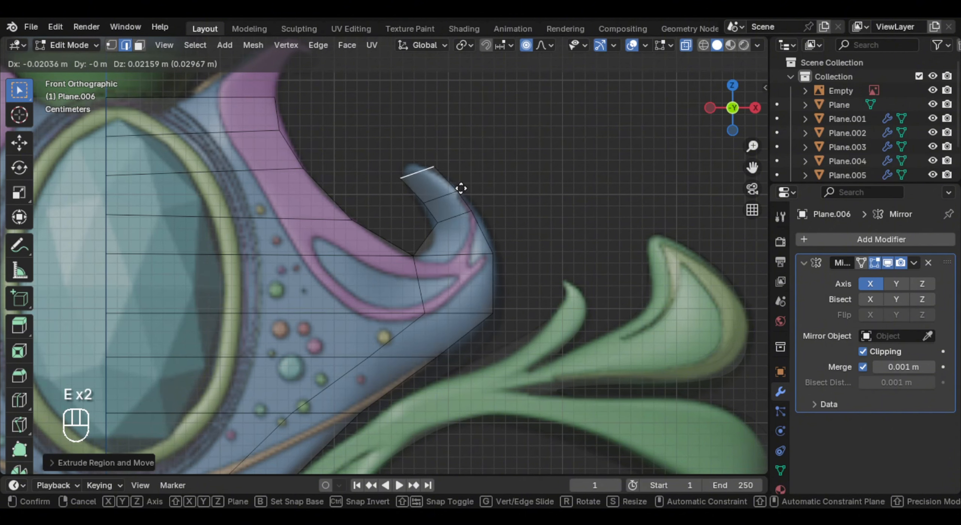
key(s)
key(g)
key(r)
key(o)
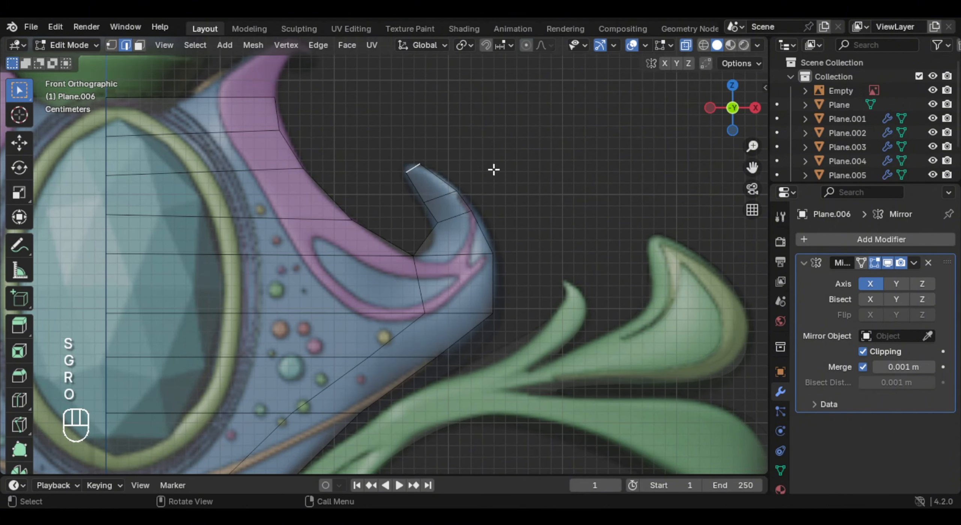
key(g)
- Move the blue side horn's inner and outer vertices onto the reference outline
key(1)
click(437, 222)
key(g)
click(488, 225)
key(g)
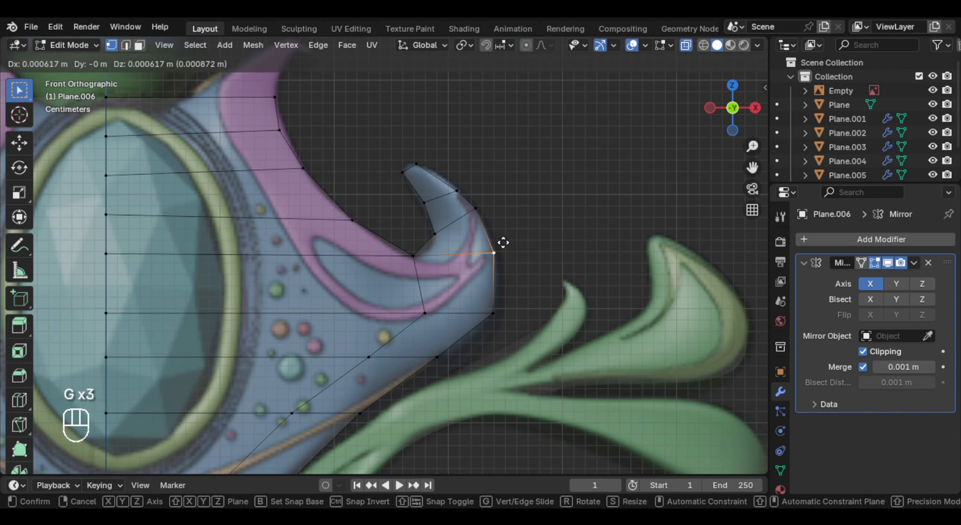
click(507, 251)
- Add two vertical loop cuts through the body and apply a level 2 Subdivision Surface modifier
scroll(428, 238, down, 3)
key(ctrl+r)
scroll(413, 216, up, 1)
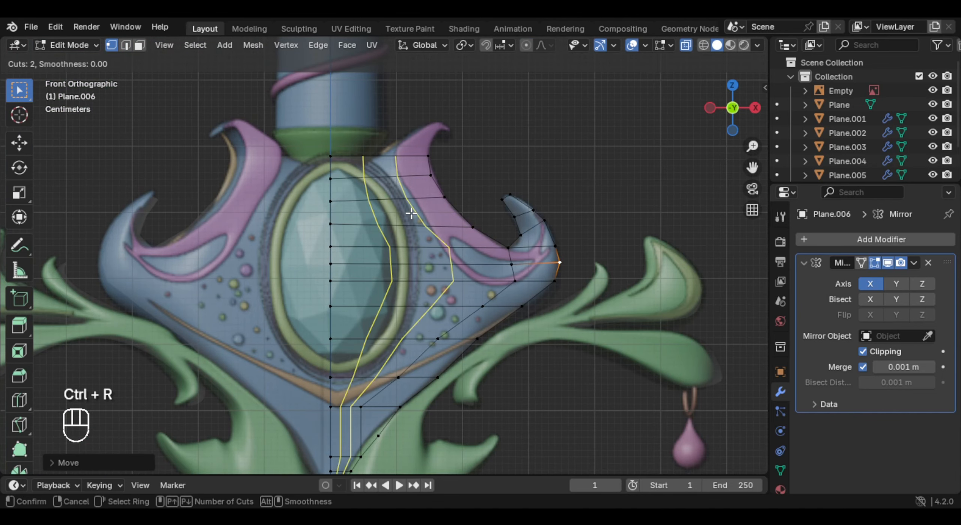
key(Escape)
key(Tab)
key(ctrl+2)
scroll(914, 413, down, 2)
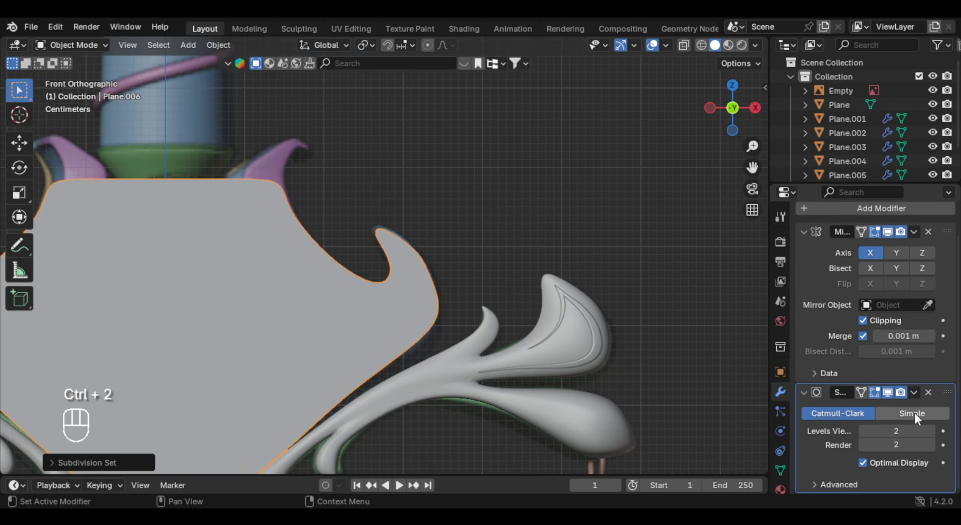
- Extrude the outer top edges into the curved upper pink horn, scaling and rotating each segment toward the tip
key(Tab)
key(2)
scroll(414, 251, up, 2)
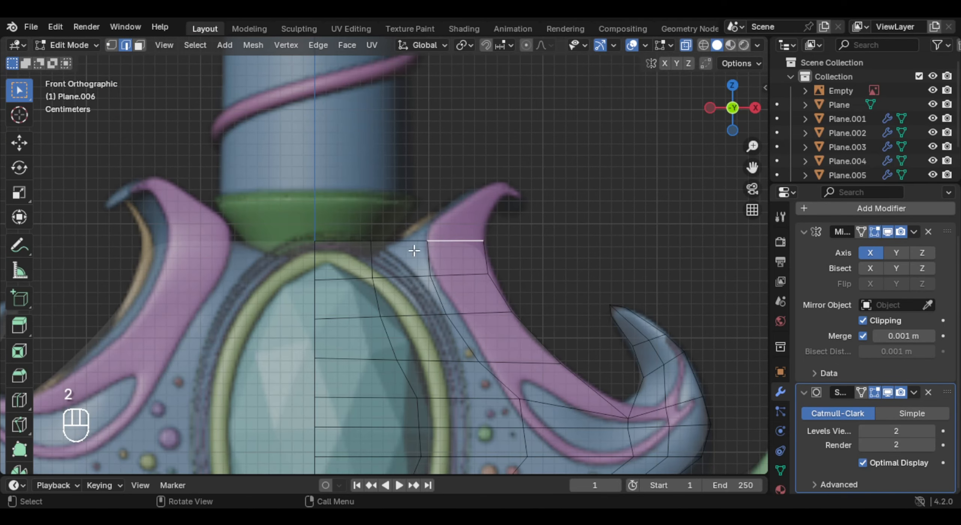
shift+click(448, 240)
key(e)
click(469, 245)
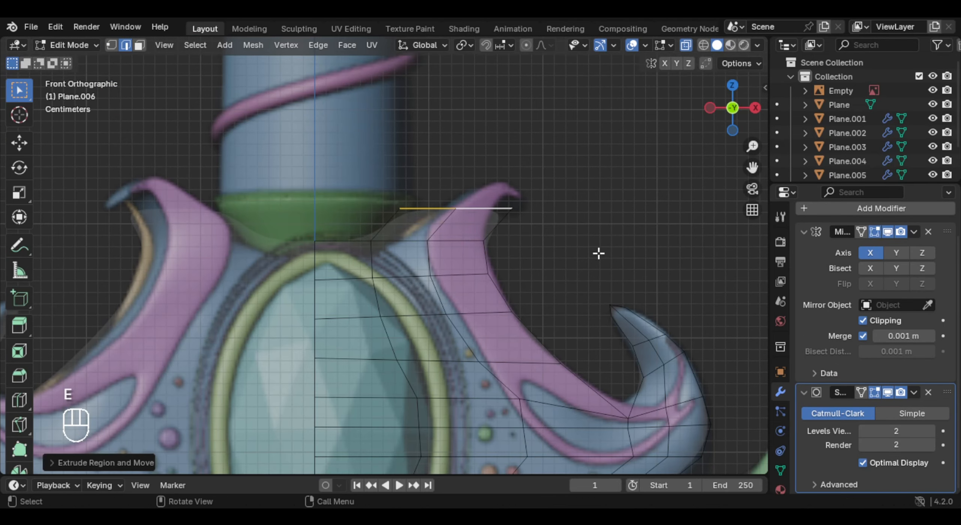
key(s)
click(519, 241)
key(g)
key(r)
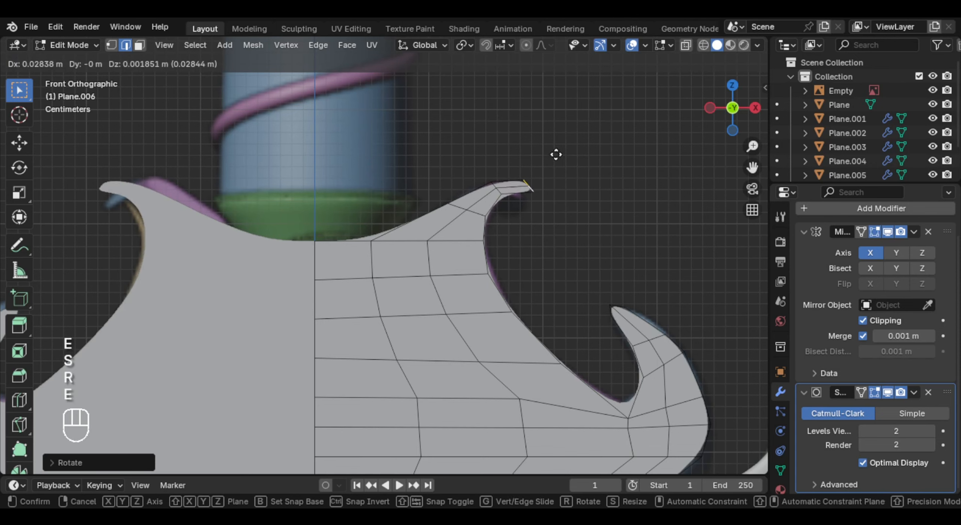
key(s)
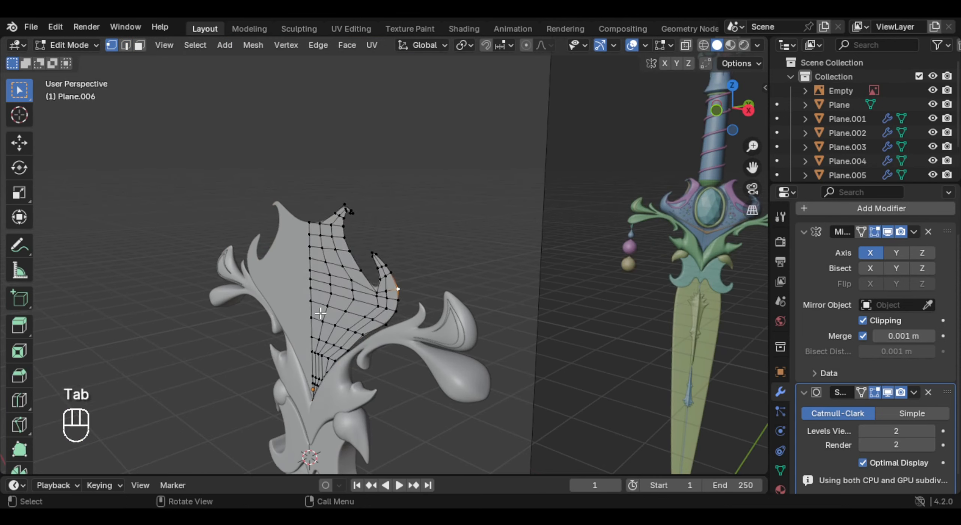
- Extrude the whole guard body mesh backward along its normal by about 0.1 m to give it thickness
key(a)
middle_drag(320, 313, 378, 321)
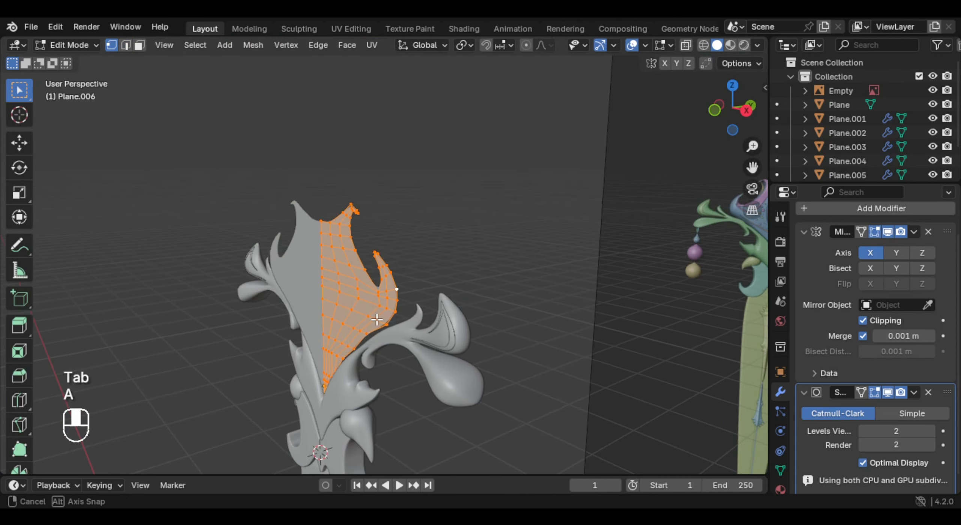
key(e)
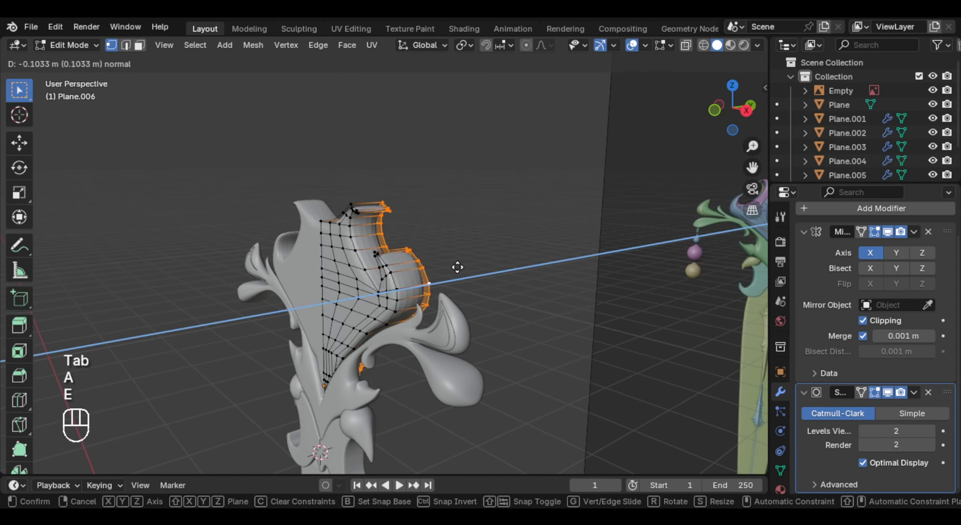
click(450, 268)
middle_drag(387, 264, 375, 244)
shift+middle_drag(375, 244, 375, 301)
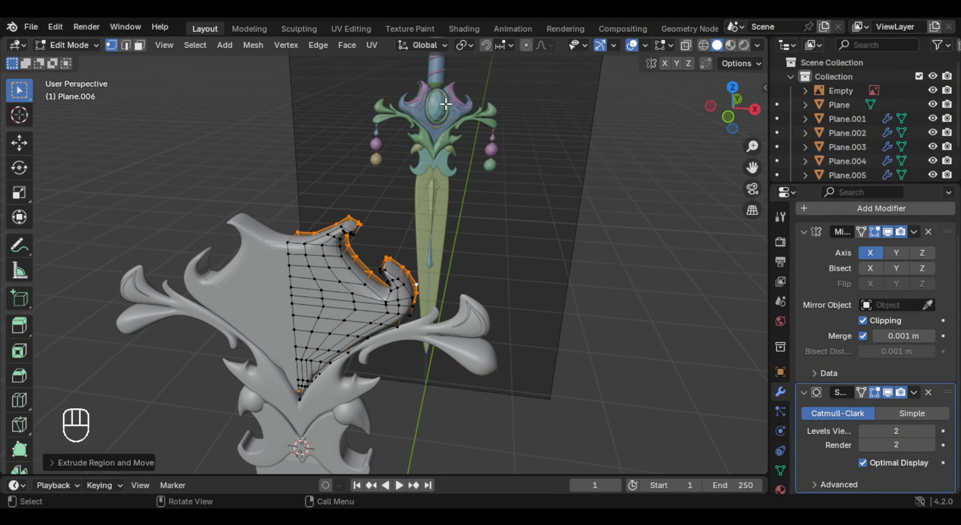
- Shade the guard body smooth and isolate it in local view for mesh editing
key(Tab)
middle_drag(349, 242, 350, 283)
right_click(270, 244)
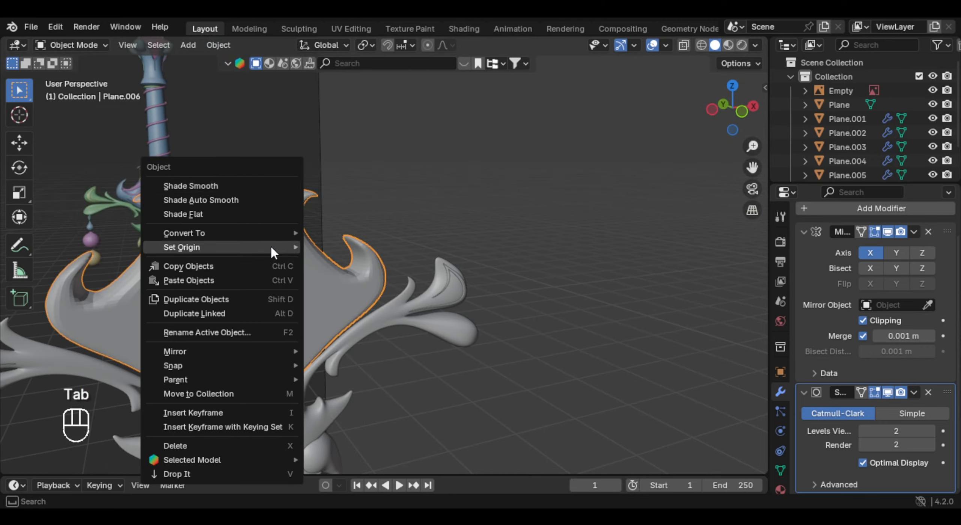
click(237, 180)
middle_drag(324, 362, 381, 212)
key(Tab)
key(KP_Divide)
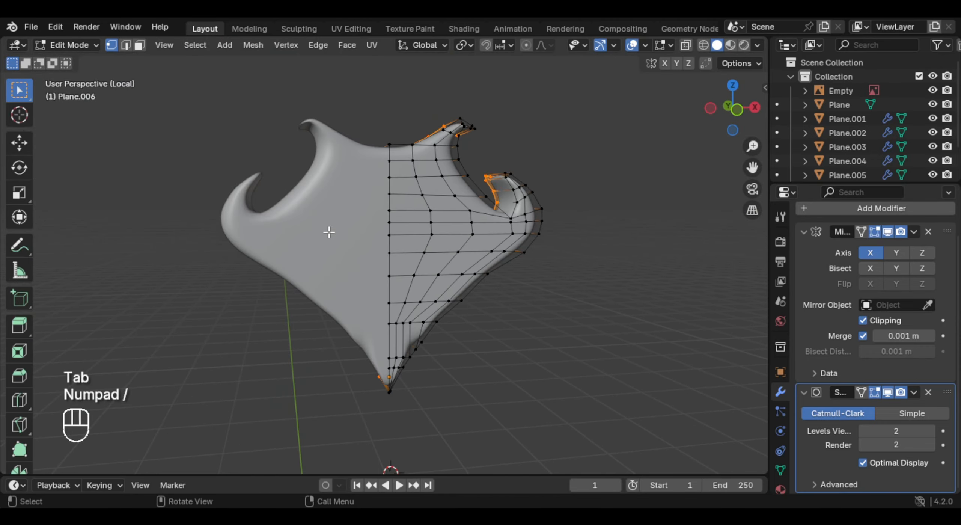
- Delete the vertices of the body's lower pointed tip below the bronze chevron, including those hidden behind it
shift+middle_drag(329, 230, 500, 262)
scroll(351, 262, up, 5)
key(alt+z)
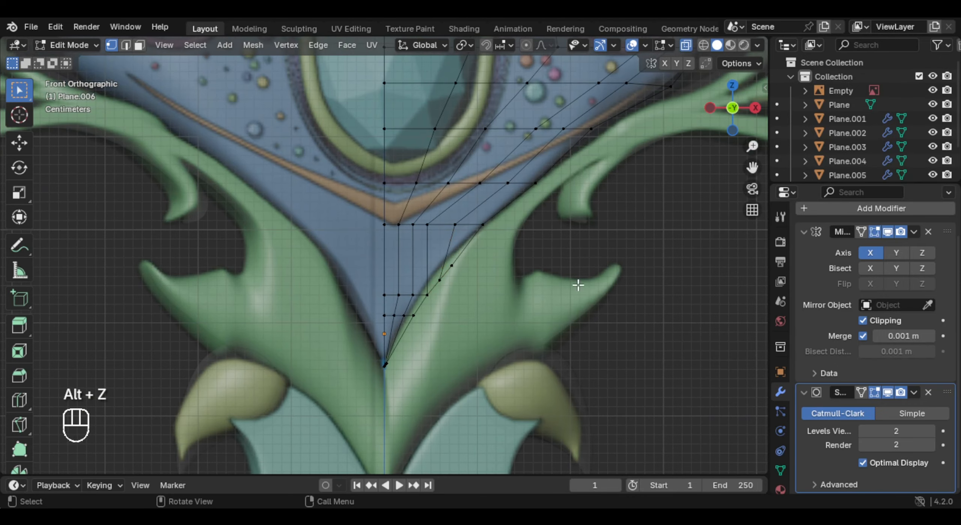
shift+middle_drag(578, 285, 437, 269)
drag(322, 222, 447, 344)
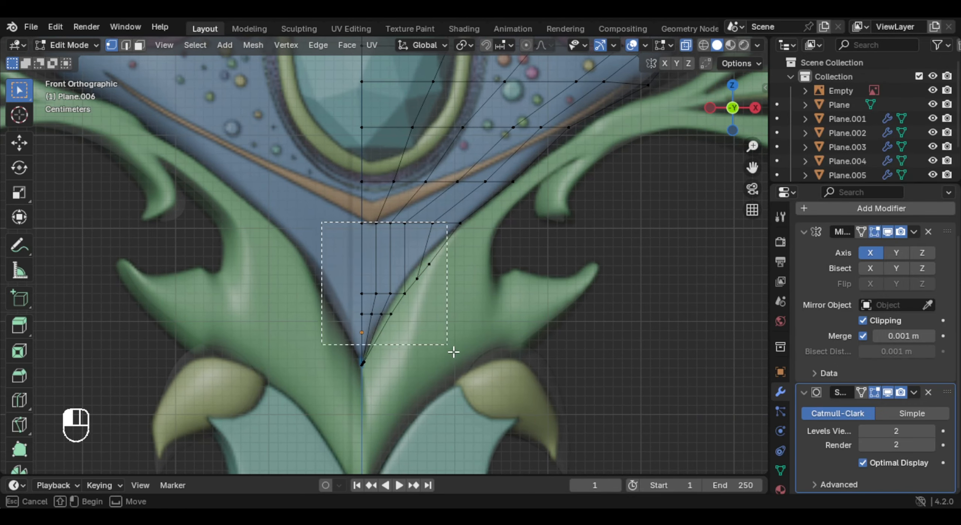
drag(449, 391, 449, 391)
drag(327, 233, 457, 374)
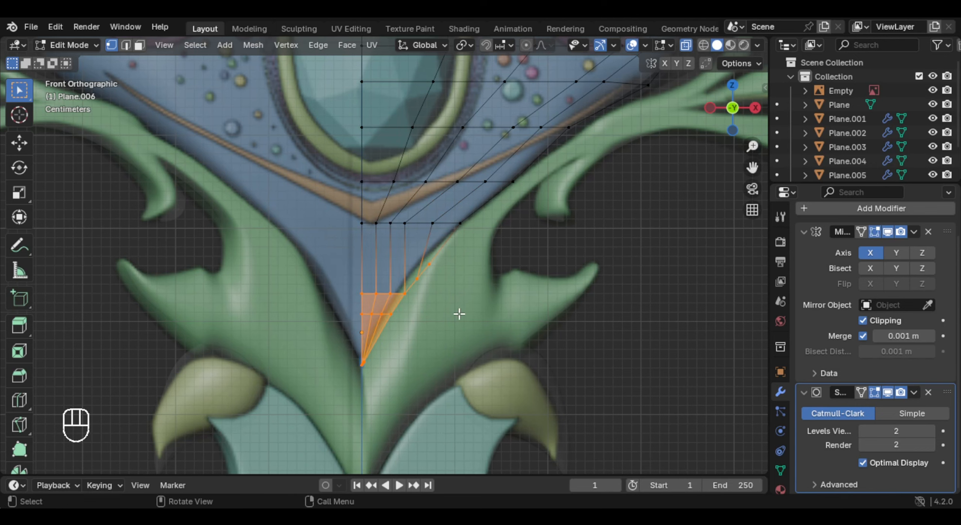
key(x)
click(430, 254)
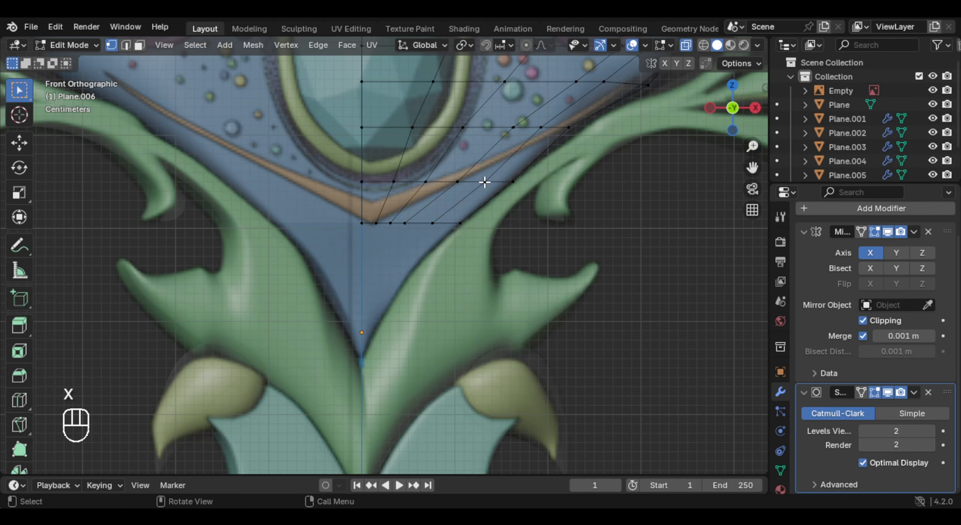
- Extrude the open lower edges of the guard body downward along Z in two segments, reaching the tip of the blue reference shape
key(alt+z)
middle_drag(484, 182, 451, 288)
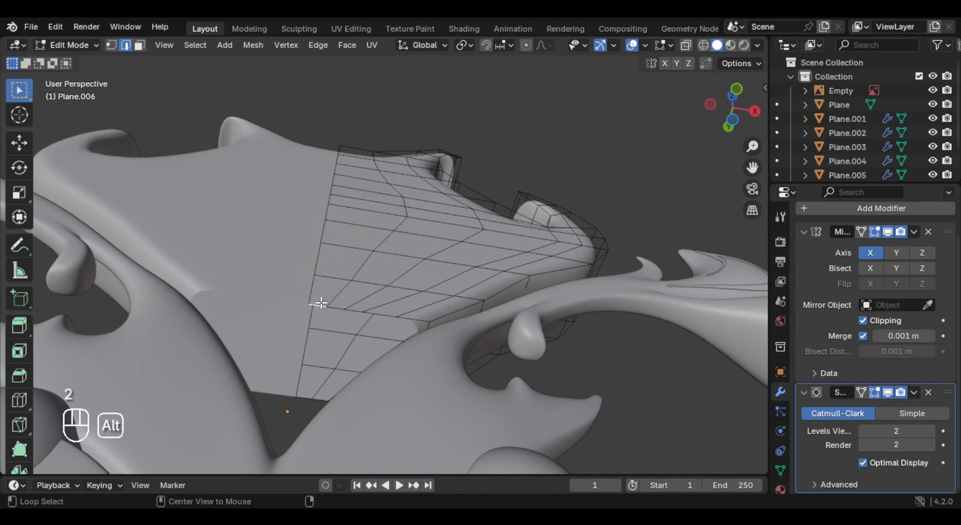
middle_drag(379, 313, 356, 322)
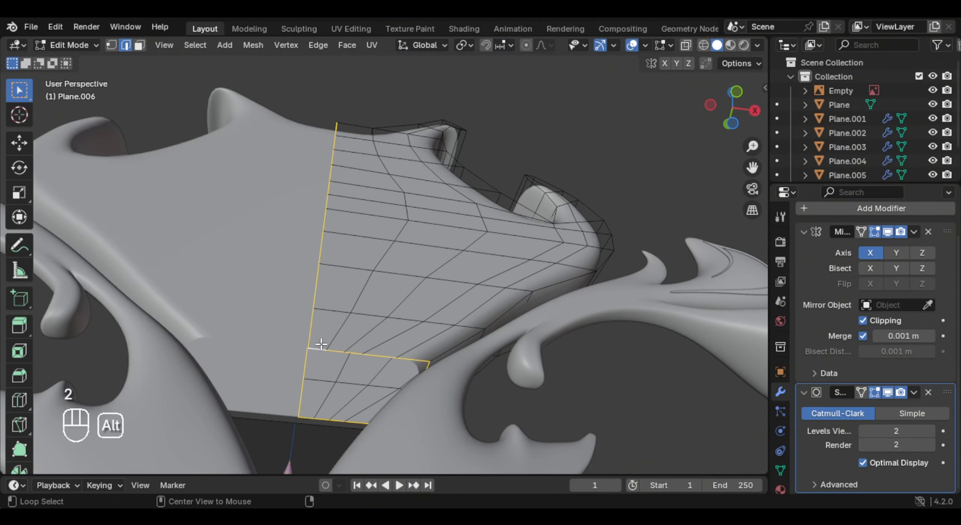
key(KP_1)
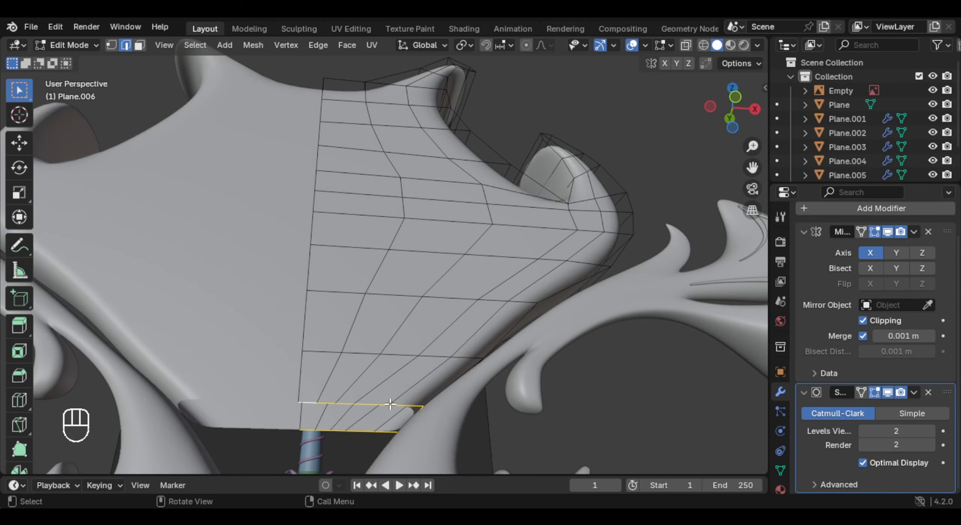
scroll(499, 216, up, 3)
key(e)
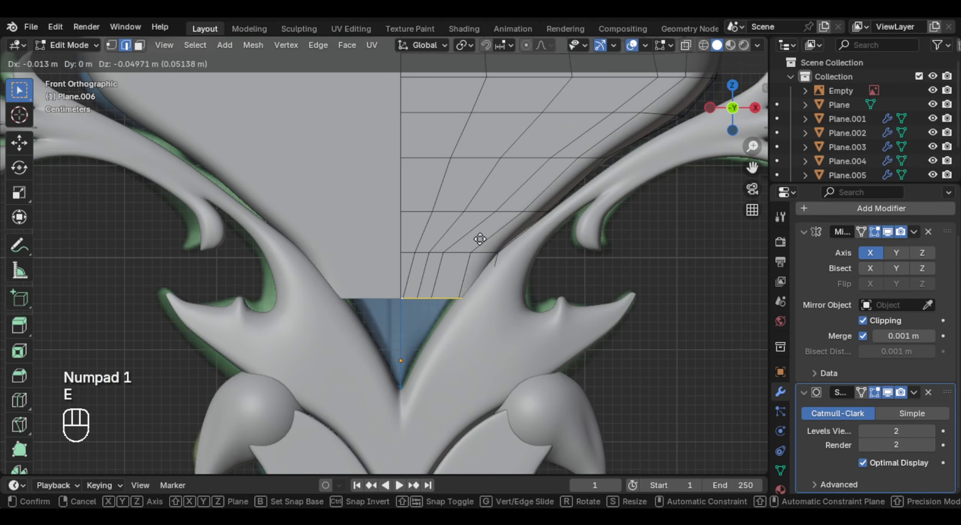
click(489, 238)
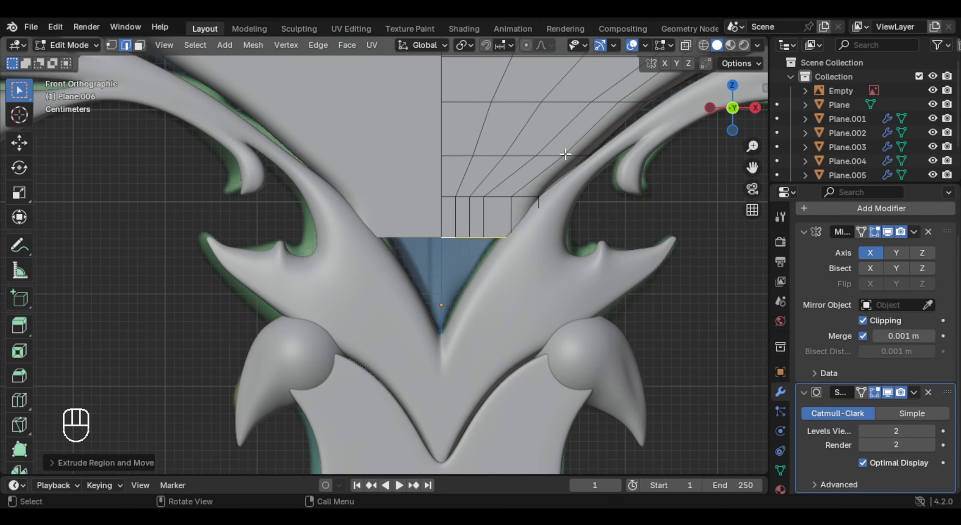
key(e)
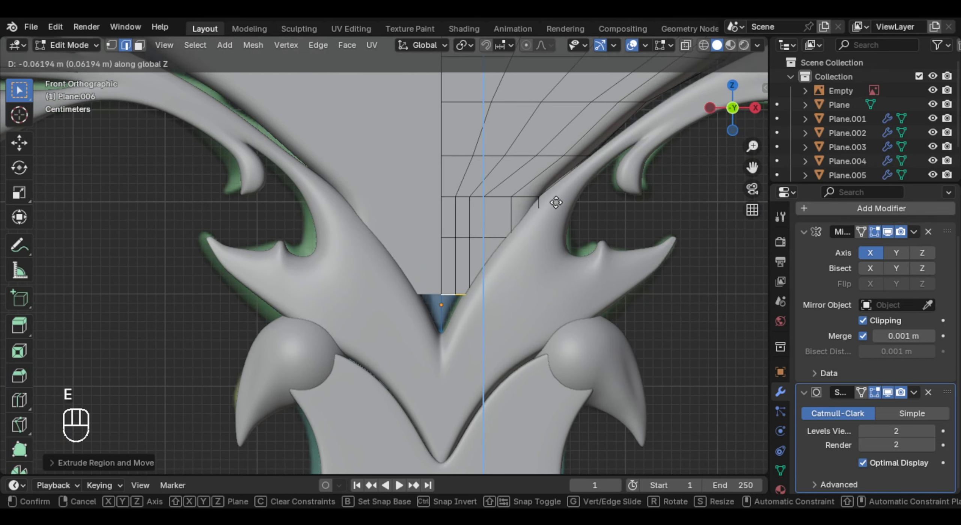
click(551, 244)
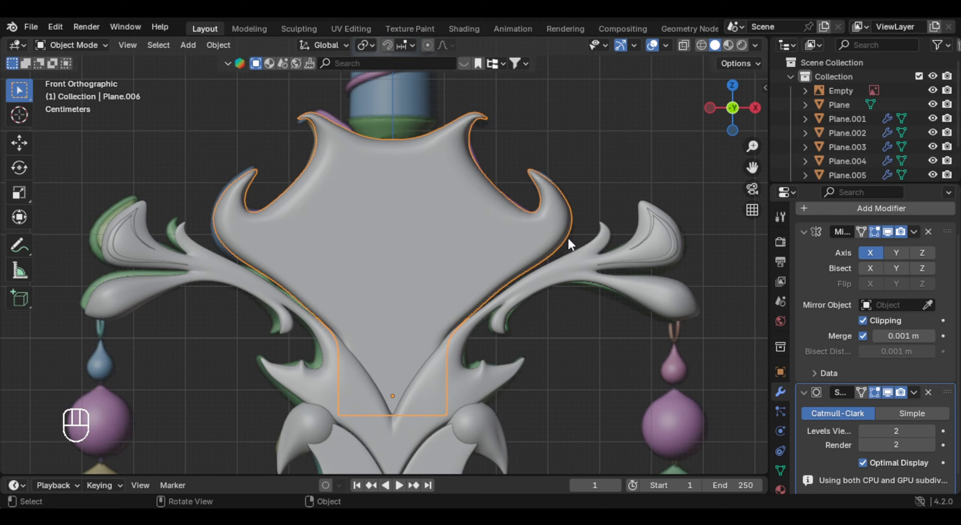
- Apply the Mirror modifier of the guard body, keeping the Subdivision modifier
key(ctrl)
key(ctrl)
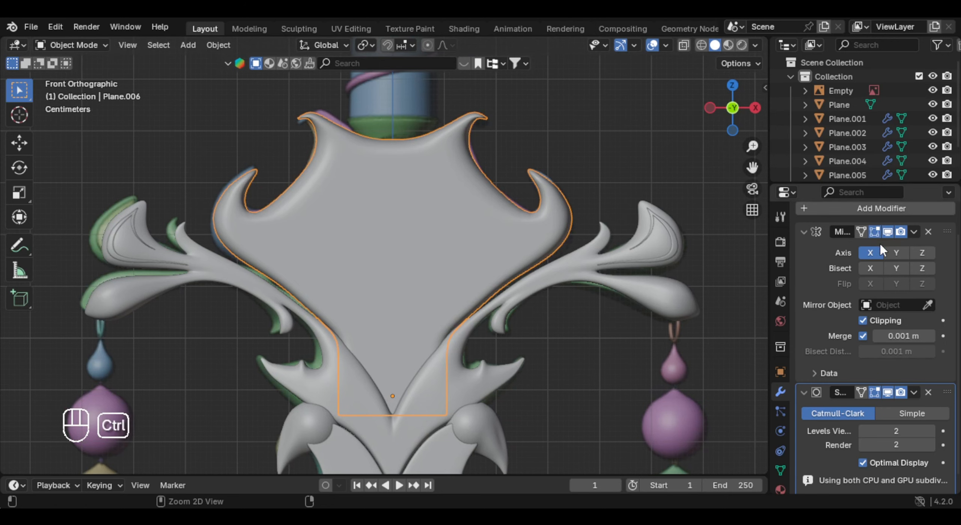
key(ctrl+a)
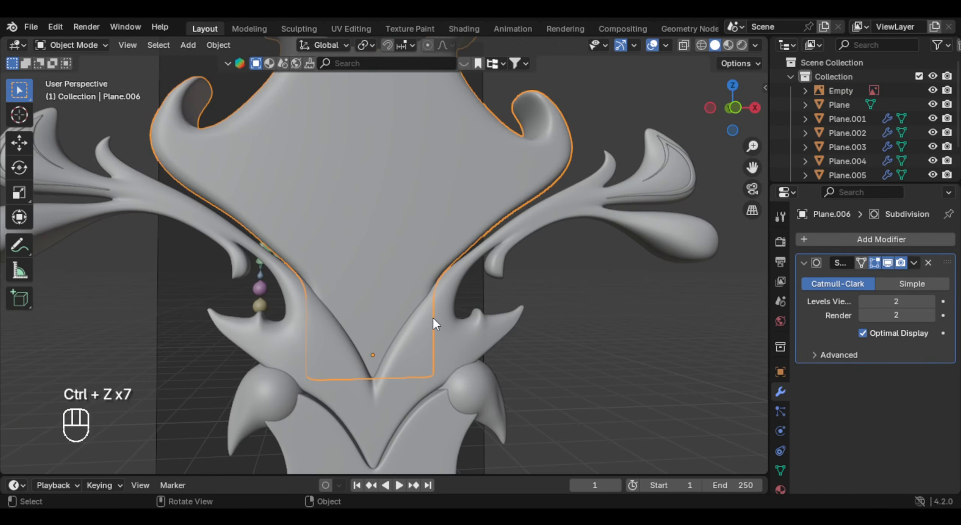
- Select all bottom edges of the guard body and scale them inward with Y locked, narrowing them to the reference's tip
key(KP_1)
key(alt+z)
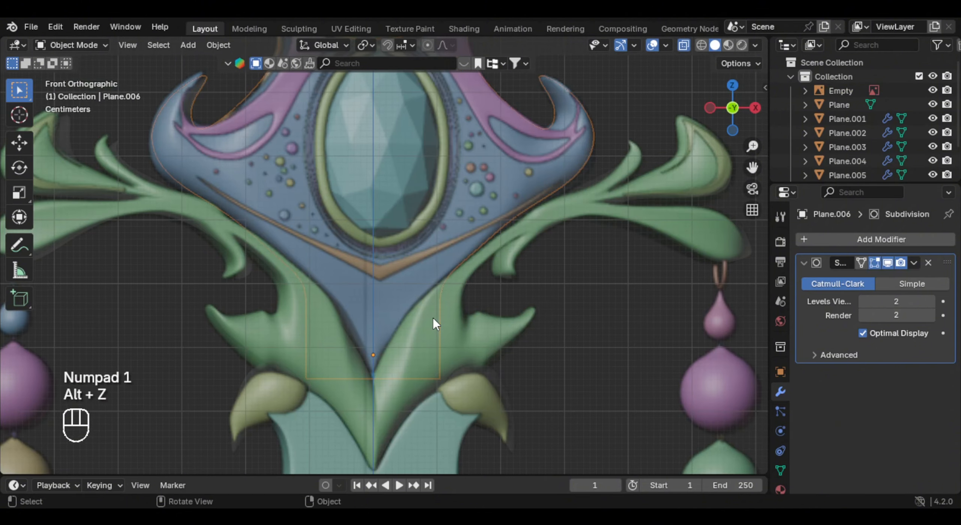
key(Tab)
shift+middle_drag(407, 349, 407, 296)
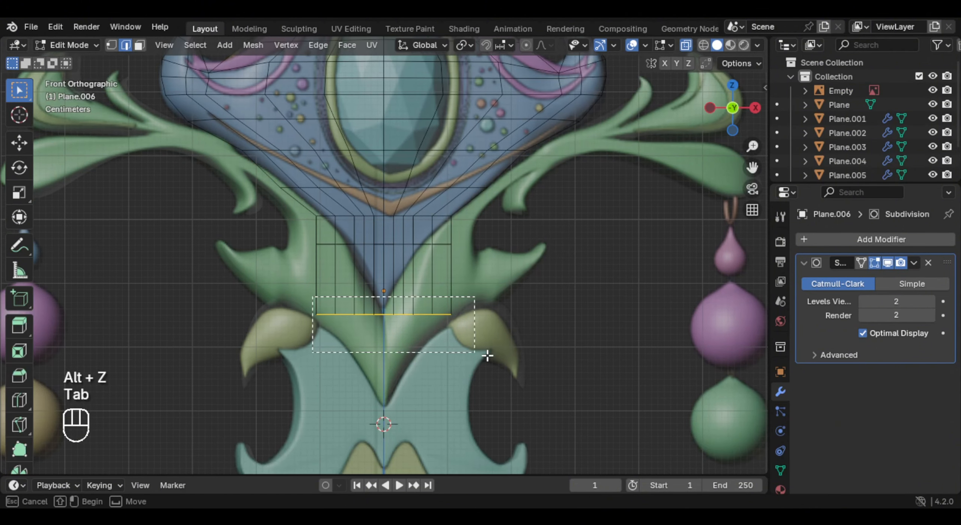
scroll(491, 318, up, 2)
key(s)
shift+middle_click(550, 291)
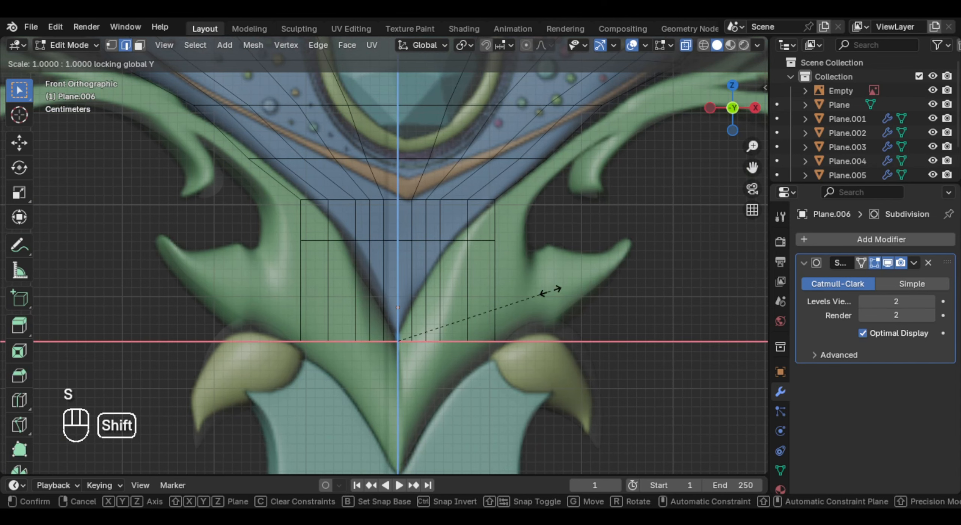
click(423, 342)
- Scale the edge loop just above the tip inward with Y locked so it follows the blue reference outline
key(alt+z)
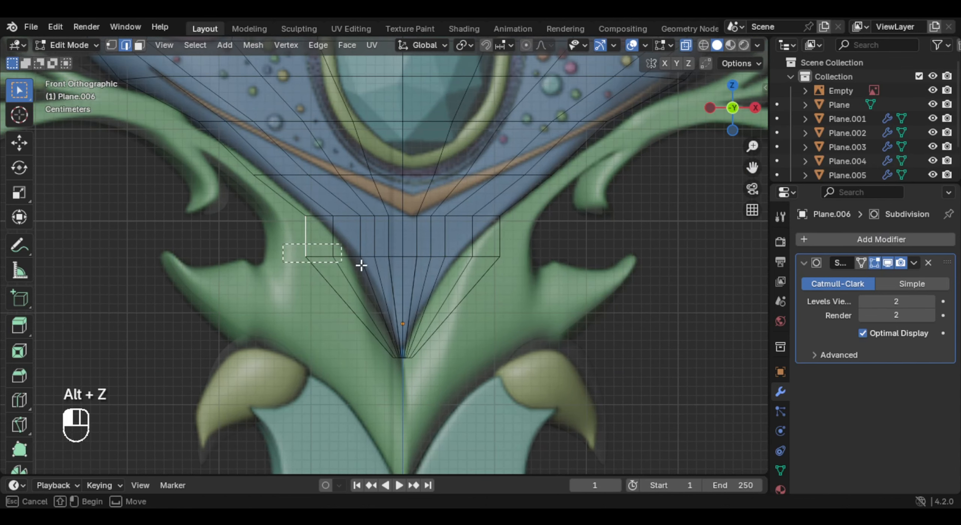
alt+click(359, 259)
key(alt+z)
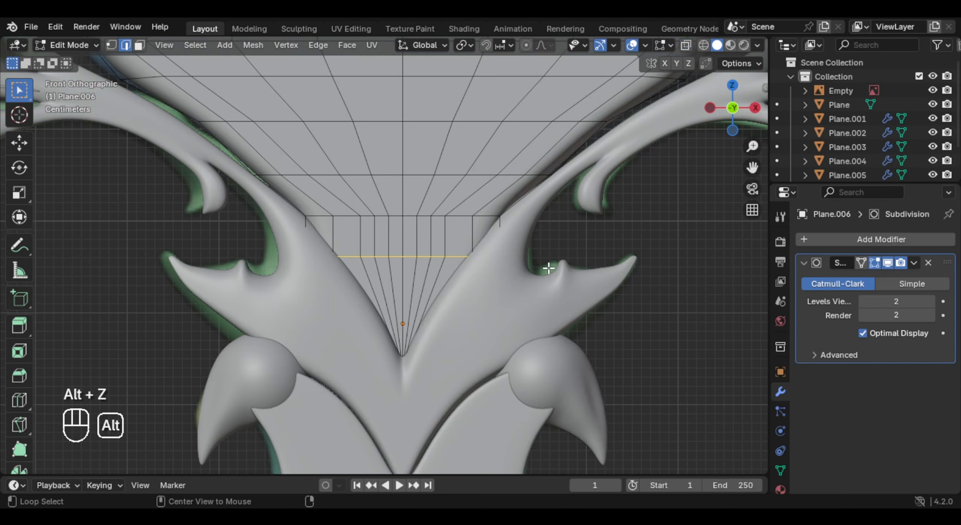
key(s)
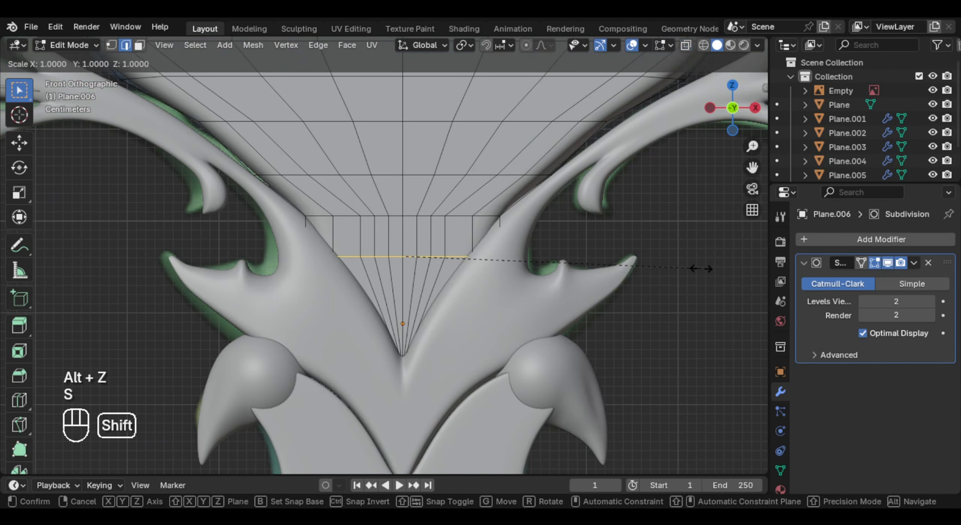
key(shift+y)
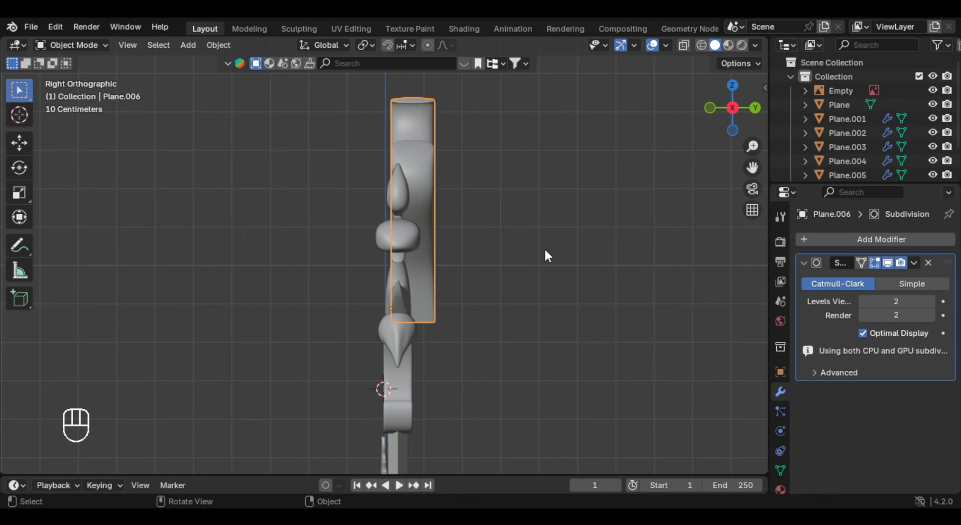
- Move the guard body along Y to line it up with the surrounding ornaments and isolate it in local view
key(g)
key(y)
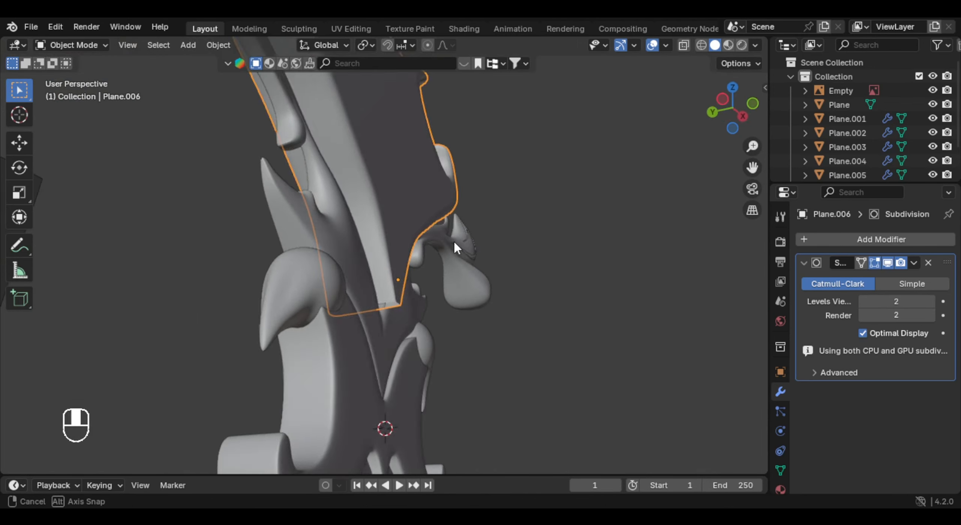
middle_drag(454, 244, 416, 240)
key(KP_Divide)
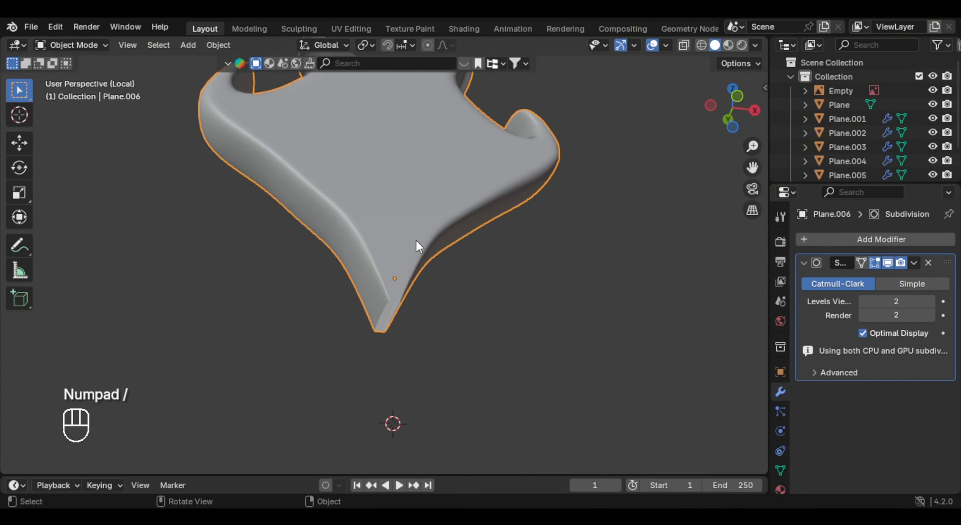
- Fill the open underside of the guard body's tip with a strip of faces between its front and back edges
key(Tab)
middle_drag(407, 198, 421, 270)
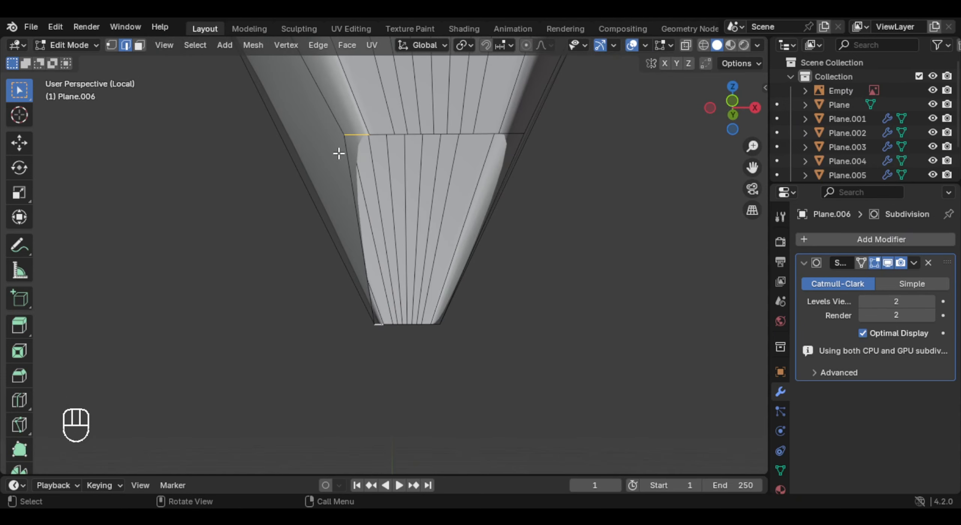
key(f)
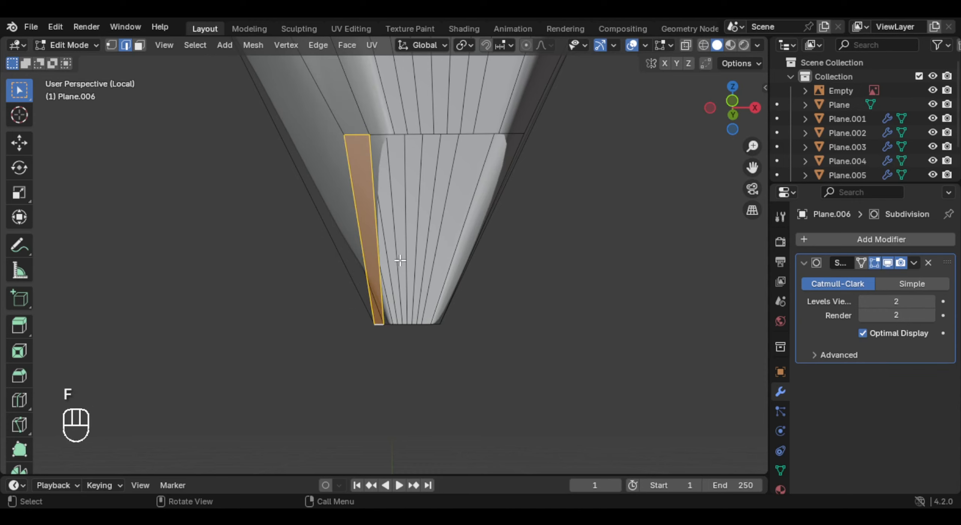
click(367, 172)
middle_drag(382, 213, 343, 227)
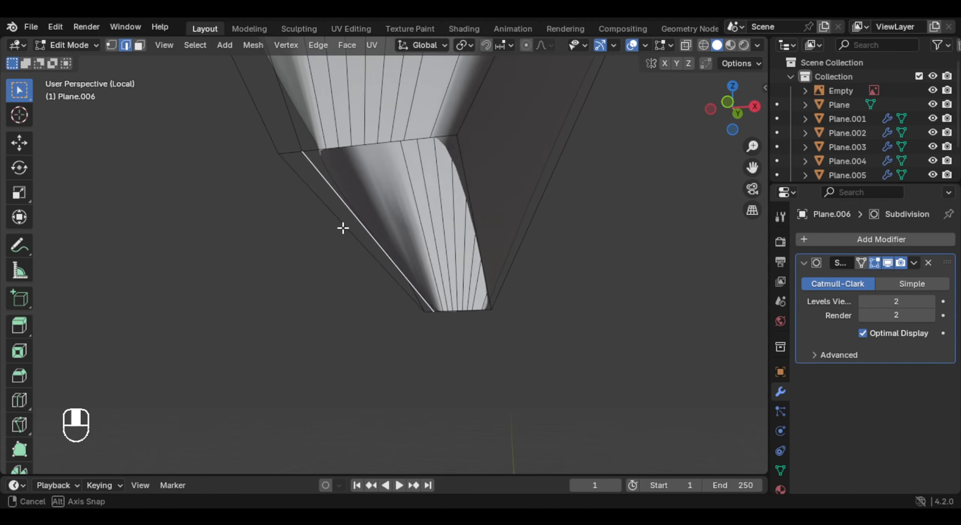
key(f)
key(f)
key(f)
key(f)
key(f)
key(f)
key(f)
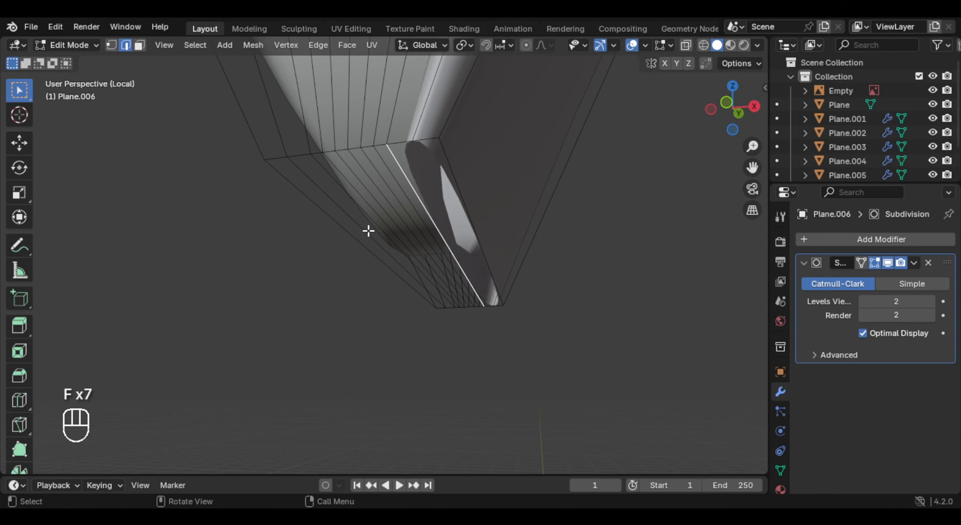
key(f)
key(Tab)
key(Tab)
- Circle-select the faces capping the lower tip and scale them along Y with proportional editing enabled
key(3)
middle_drag(369, 230, 409, 176)
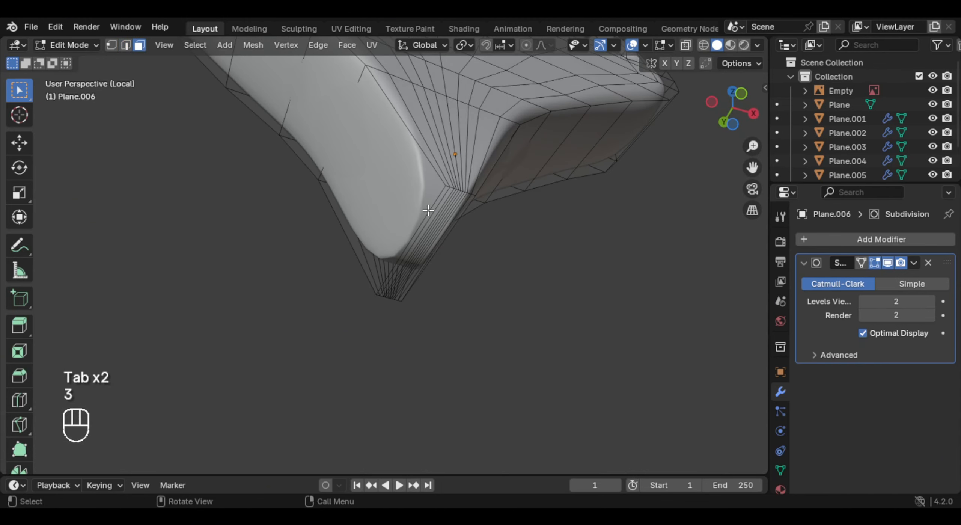
click(437, 209)
scroll(438, 208, up, 1)
key(c)
drag(439, 210, 441, 222)
middle_click(367, 177)
middle_drag(377, 155, 351, 210)
right_click(343, 210)
key(c)
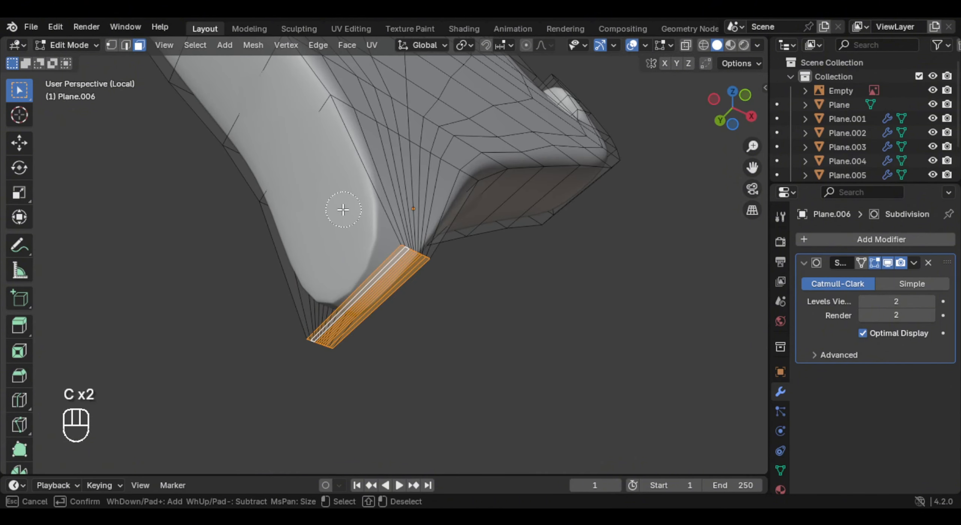
click(334, 210)
middle_click(344, 196)
right_click(352, 194)
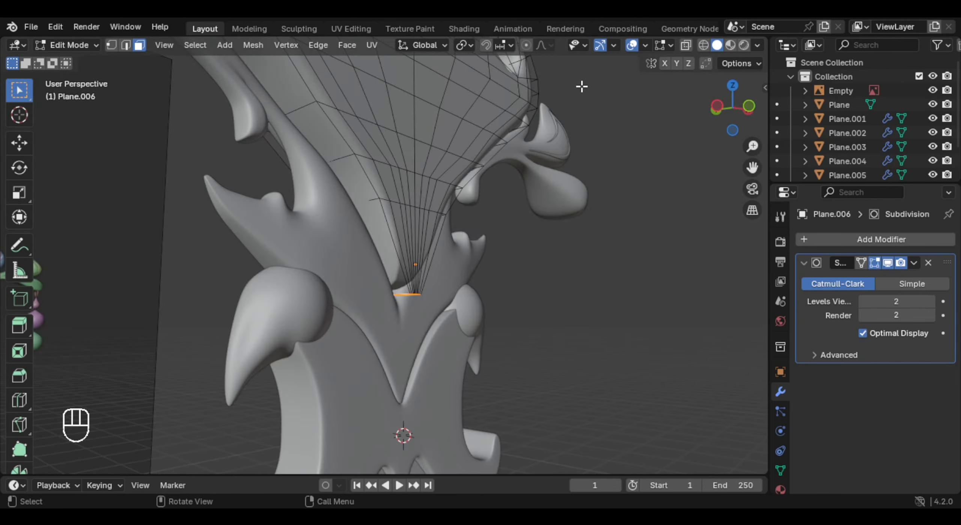
click(527, 45)
key(s)
key(y)
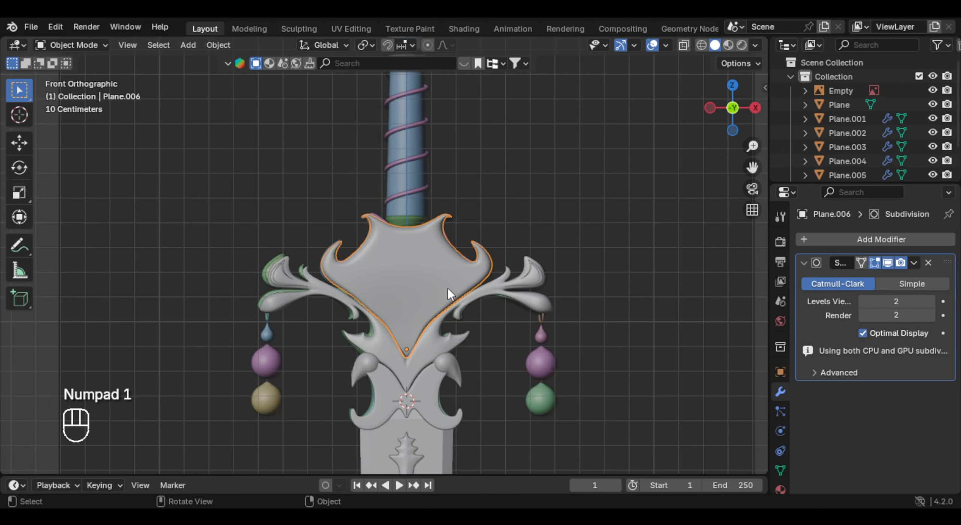
- Check the guard body against the front reference and snap the 3D cursor to its origin
key(alt+z)
scroll(448, 288, up, 3)
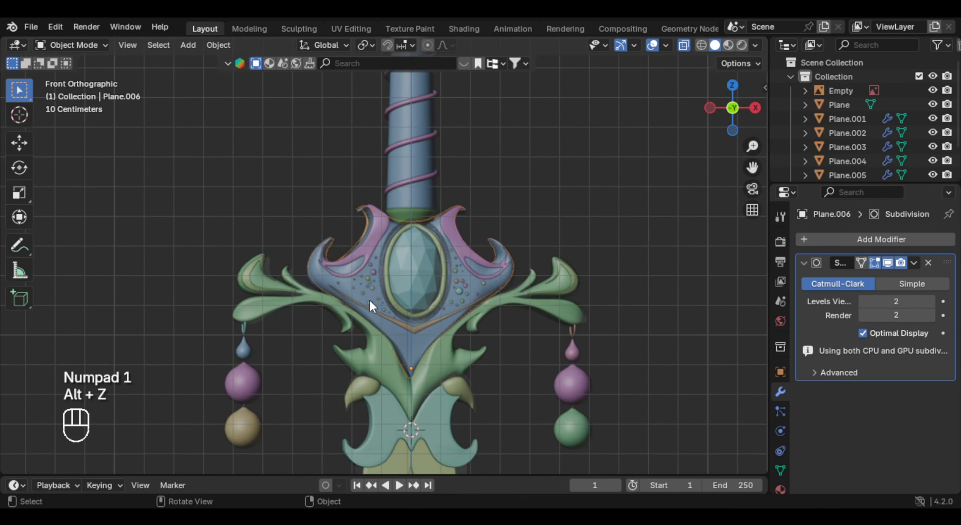
alt+middle_click(451, 278)
key(alt+z)
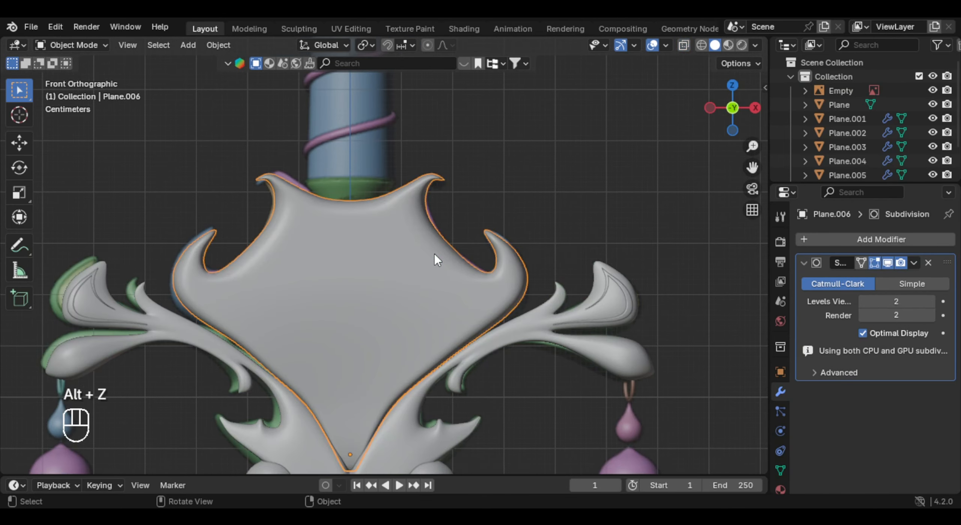
key(shift+s)
scroll(438, 258, down, 2)
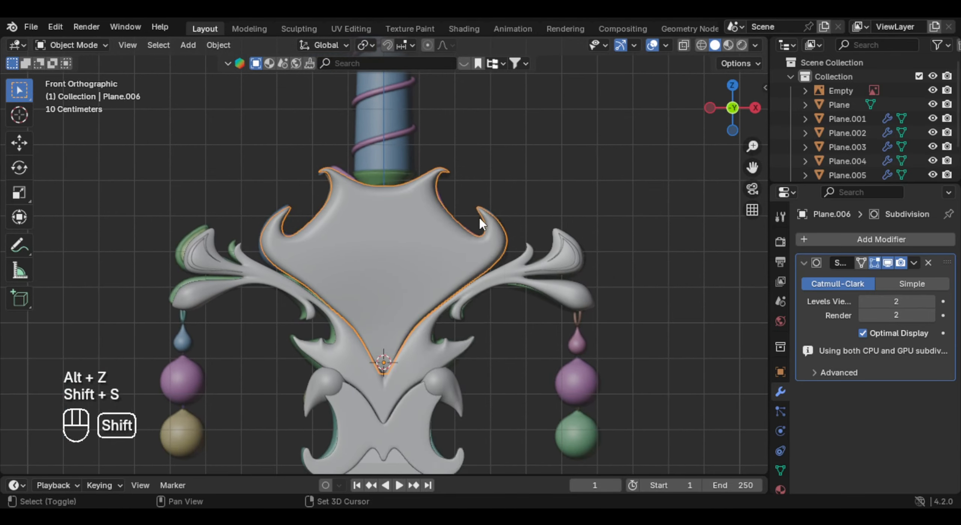
- Add a plane at the 3D cursor, rotate it 90° about X, and shrink its mesh to a small square
key(shift+a)
click(540, 214)
key(r)
key(x)
key(9)
key(0)
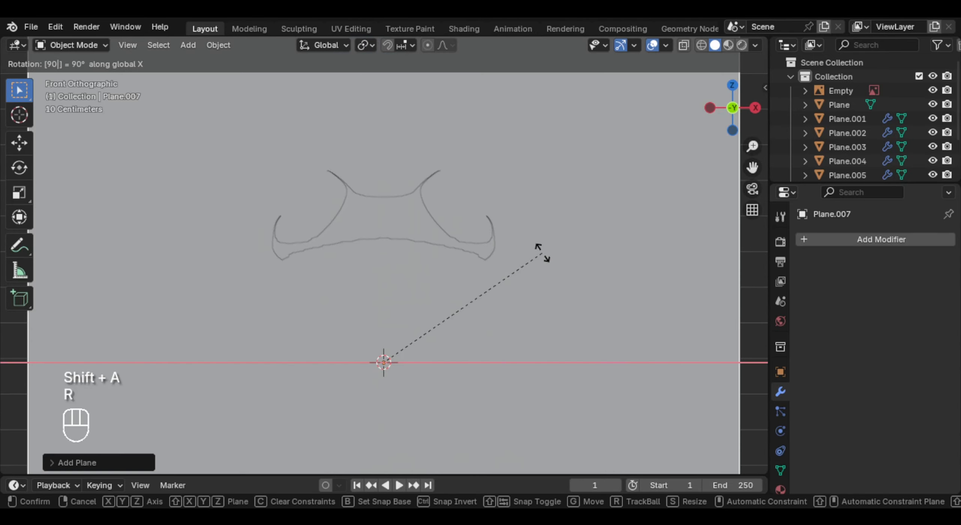
key(Return)
key(Tab)
key(a)
key(s)
click(408, 346)
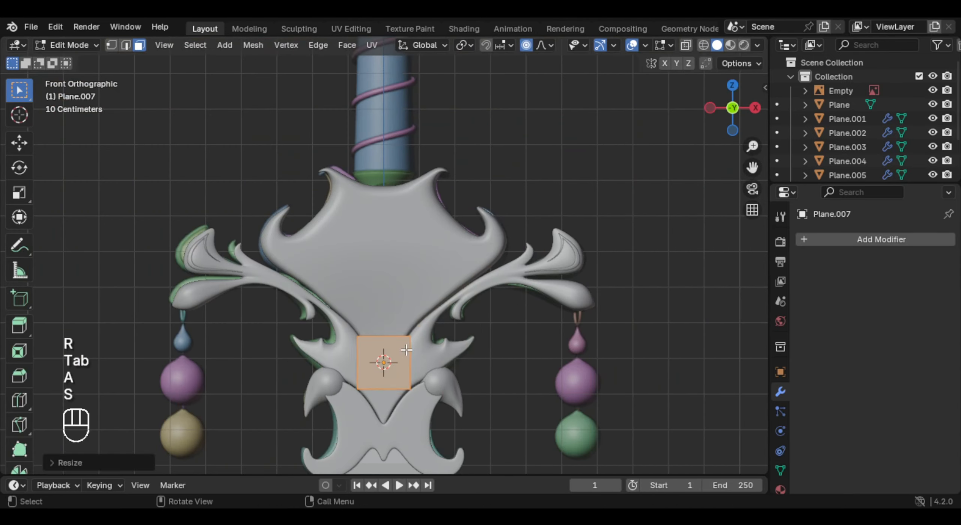
- Move the square's mesh about 0.4 m up and 0.1 m along X to the base of the guard's upper horn
key(Tab)
key(o)
key(g)
click(406, 350)
key(Tab)
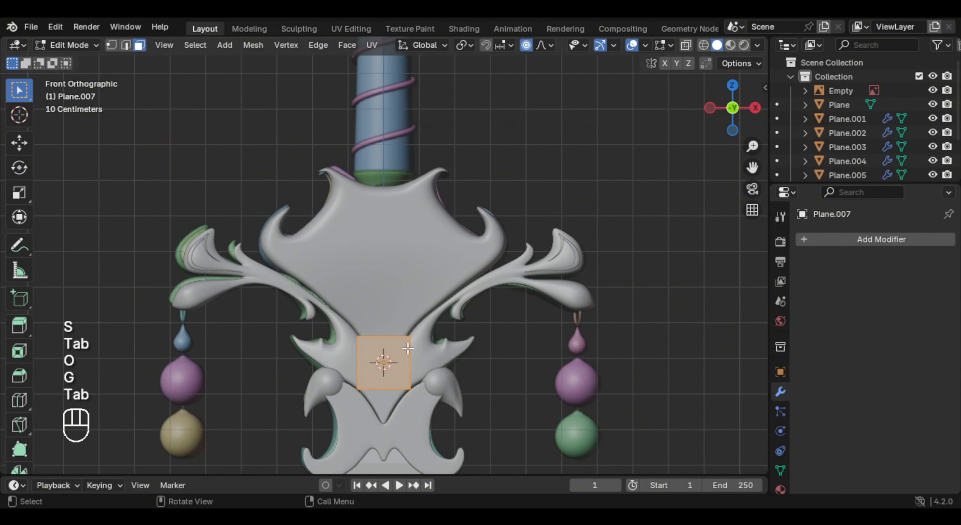
key(g)
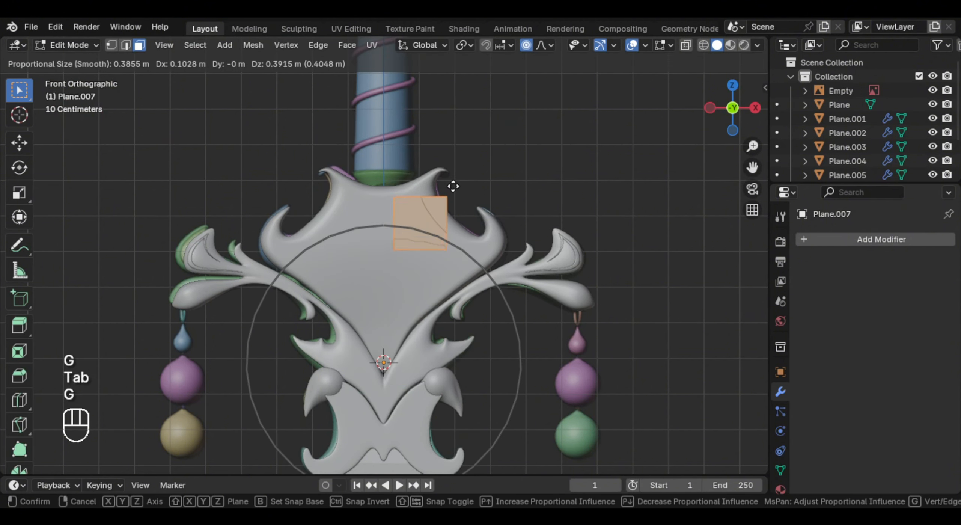
click(458, 188)
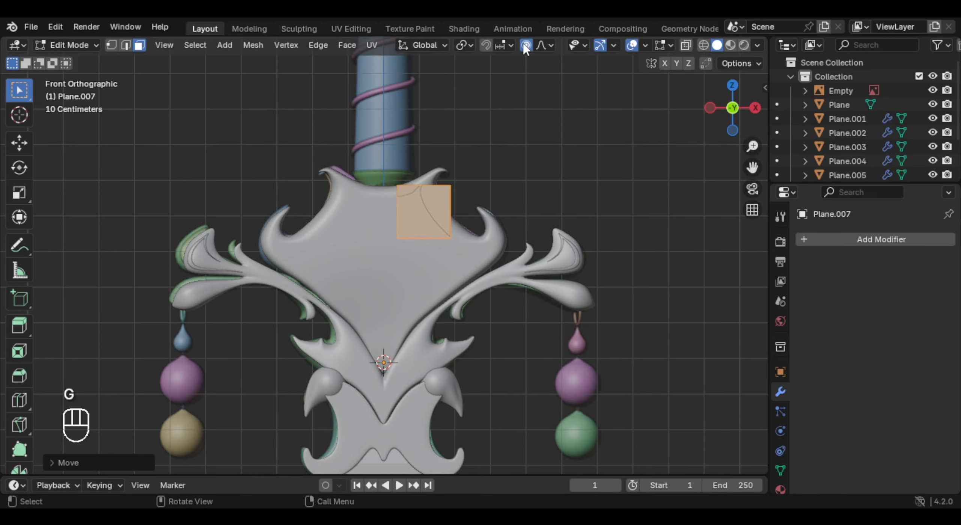
scroll(446, 188, up, 6)
shift+middle_drag(485, 197, 435, 281)
key(Tab)
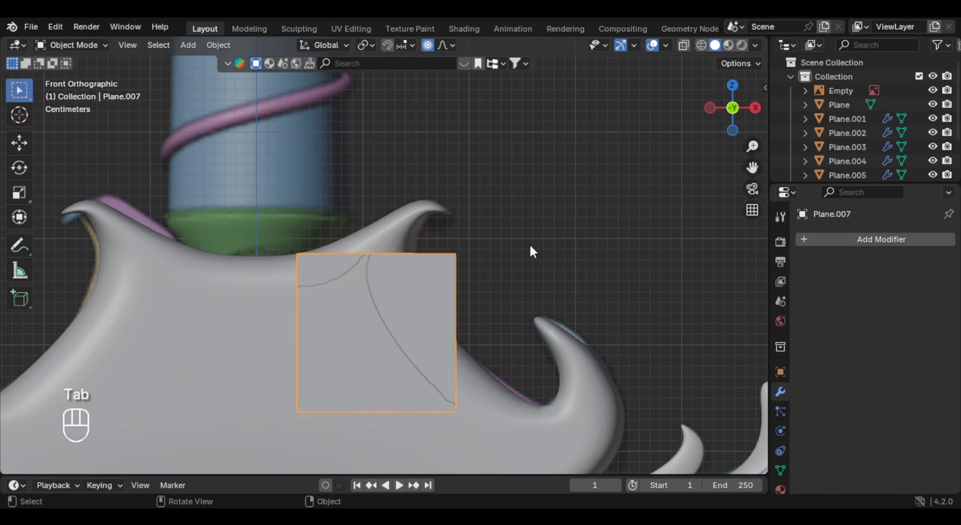
- Shrink the square's mesh further and add a Mirror modifier across X
key(Tab)
key(a)
key(s)
click(429, 315)
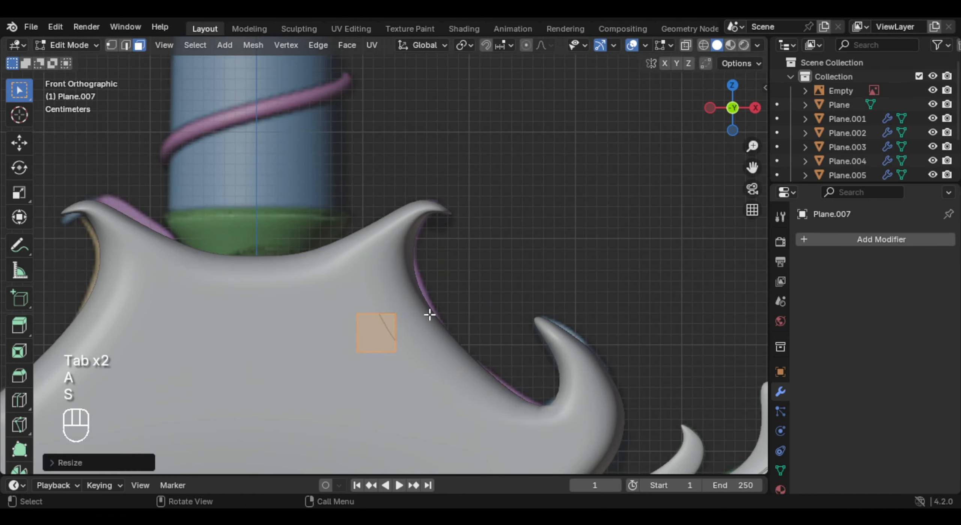
key(Tab)
click(842, 239)
text(mir)
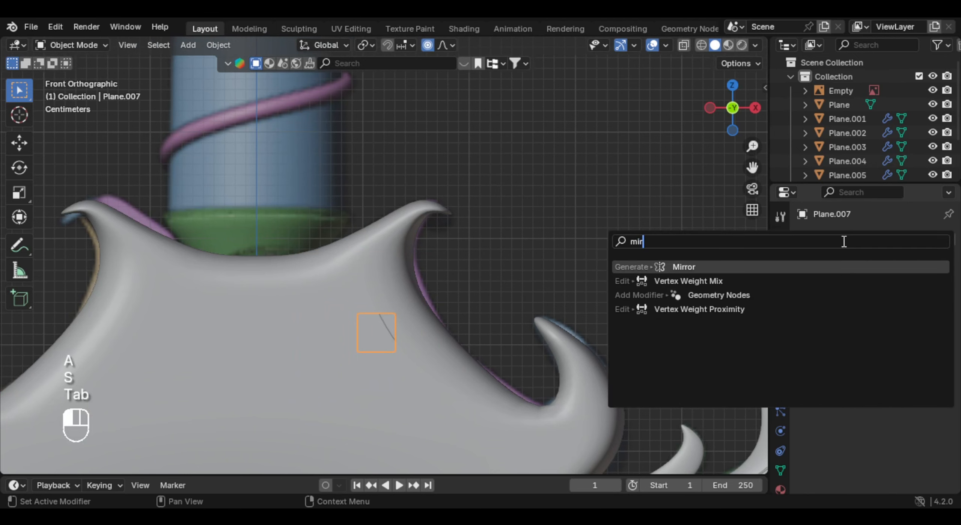
key(Return)
- Move the square onto the pink band of the guard's upper horn, following the see-through front reference
key(Tab)
key(KP_1)
key(alt+z)
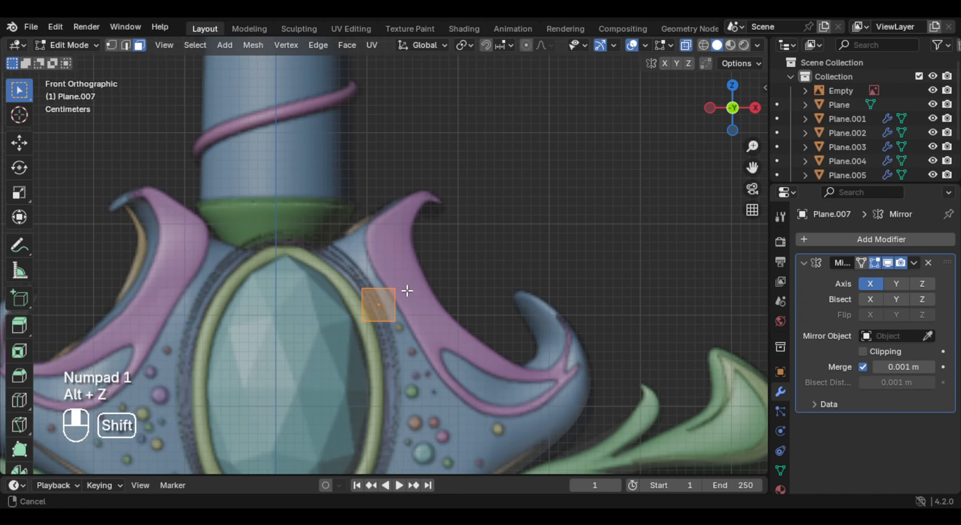
shift+middle_drag(408, 287, 447, 302)
key(g)
click(451, 240)
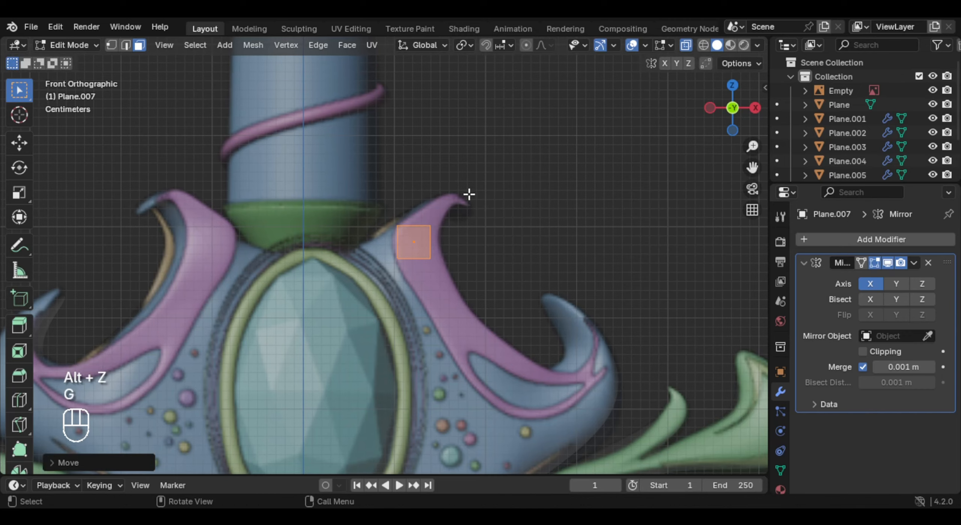
- Rotate the square diagonally and move it to the narrow neck just below the upper horn's tip
scroll(468, 195, up, 1)
scroll(257, 116, up, 1)
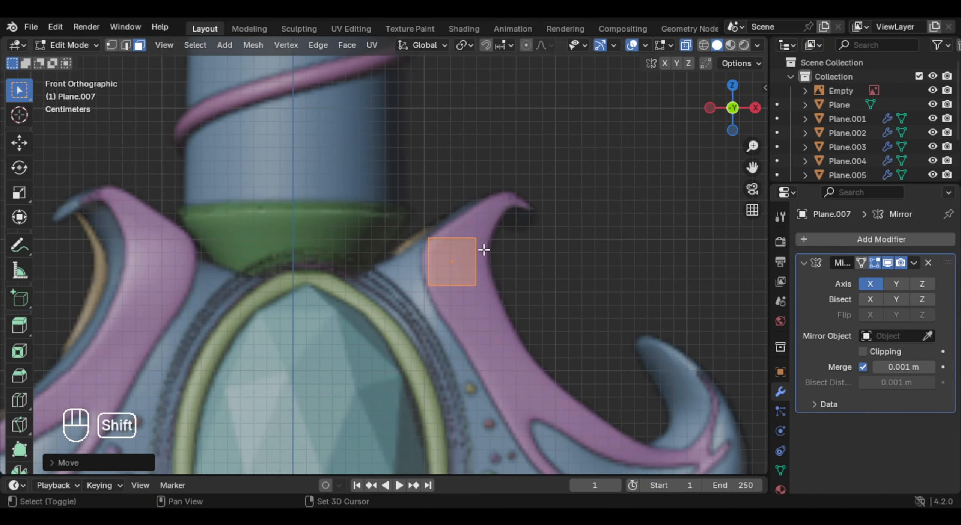
shift+middle_drag(483, 249, 412, 238)
key(r)
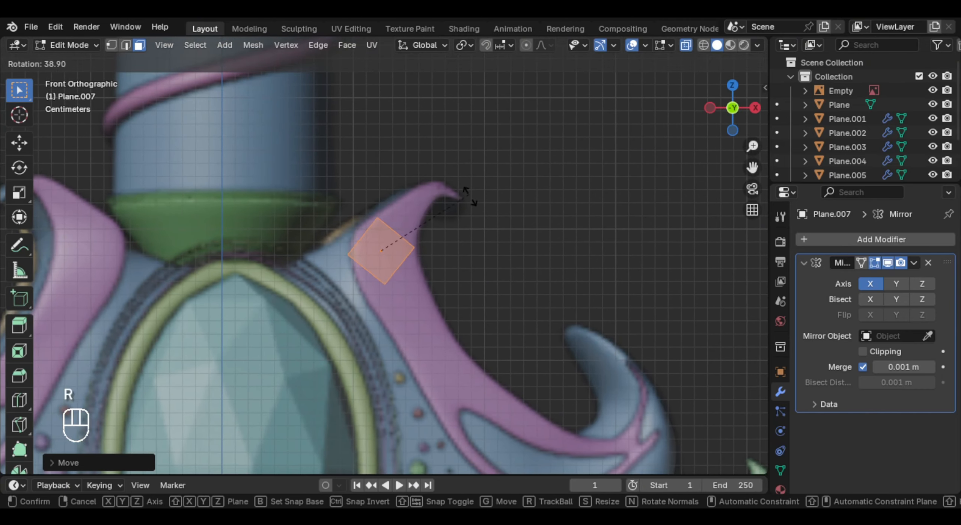
click(440, 227)
key(g)
key(r)
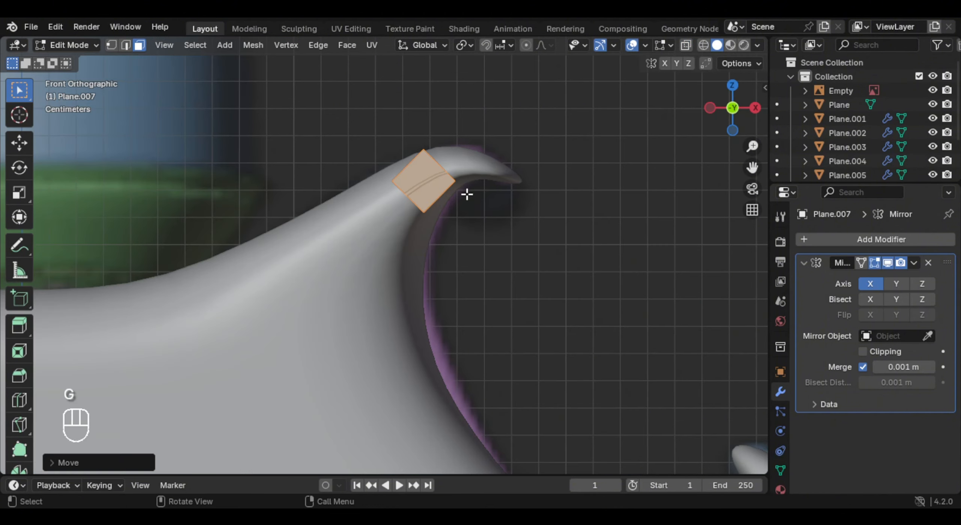
- Extrude the square's outer edge toward the horn tip, then narrow, rotate and place it within the pink outline
key(2)
key(alt+z)
key(e)
click(487, 159)
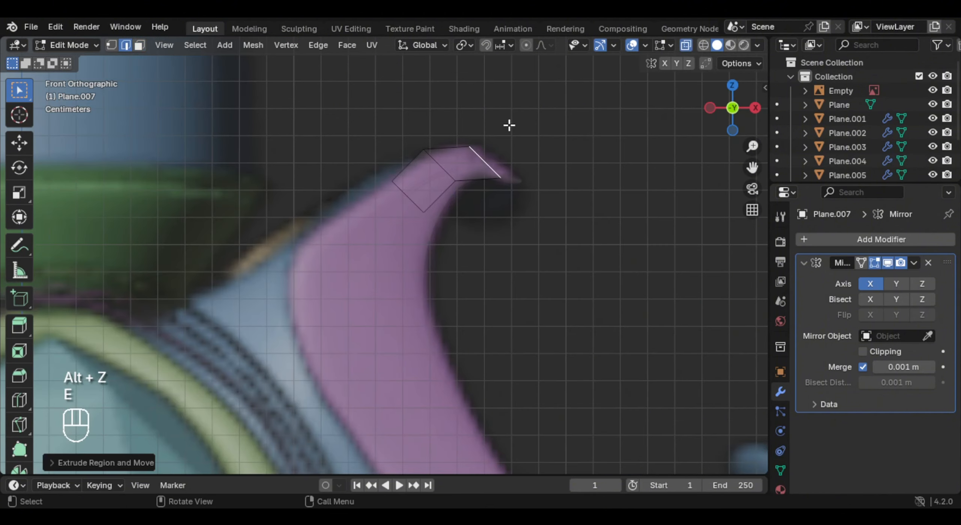
key(s)
key(r)
key(s)
click(511, 156)
key(g)
key(g)
click(524, 145)
- Extrude the narrowed edge again to the horn's point and fit it and the square's lower edge to the reference
key(e)
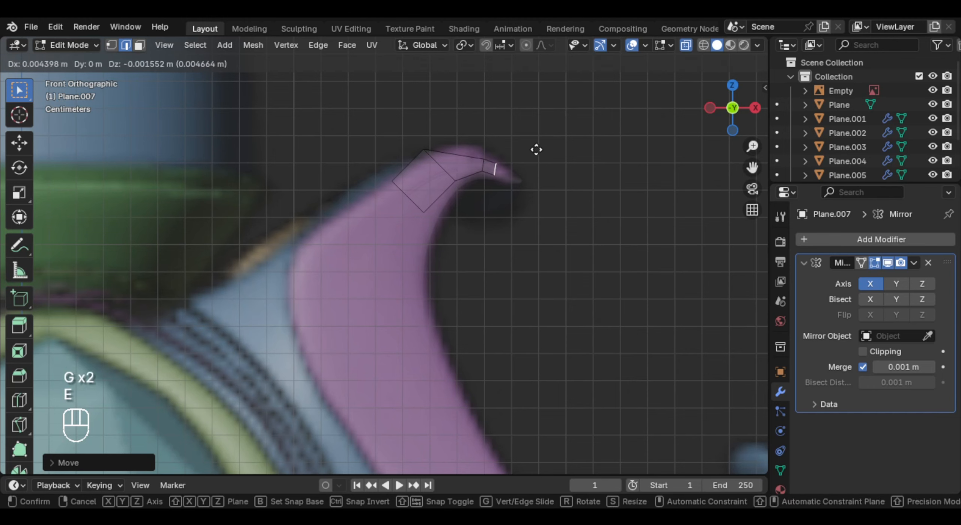
key(s)
key(g)
key(s)
key(r)
key(g)
key(alt+z)
key(s)
key(alt+z)
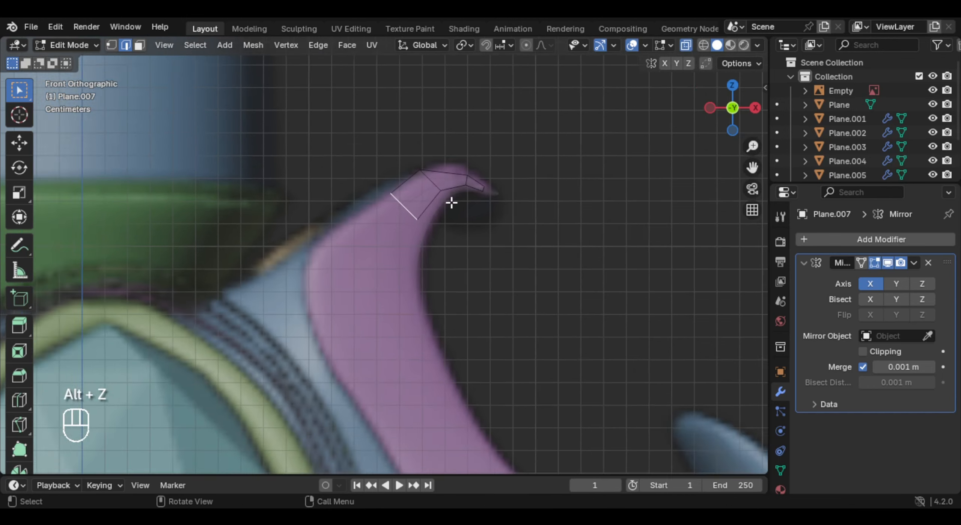
shift+middle_drag(452, 202, 492, 147)
click(485, 146)
key(g)
- Examine the guard body's mesh layout around the upper horn from the front and at an angle
key(alt+z)
key(Tab)
scroll(462, 210, down, 6)
click(414, 272)
key(Tab)
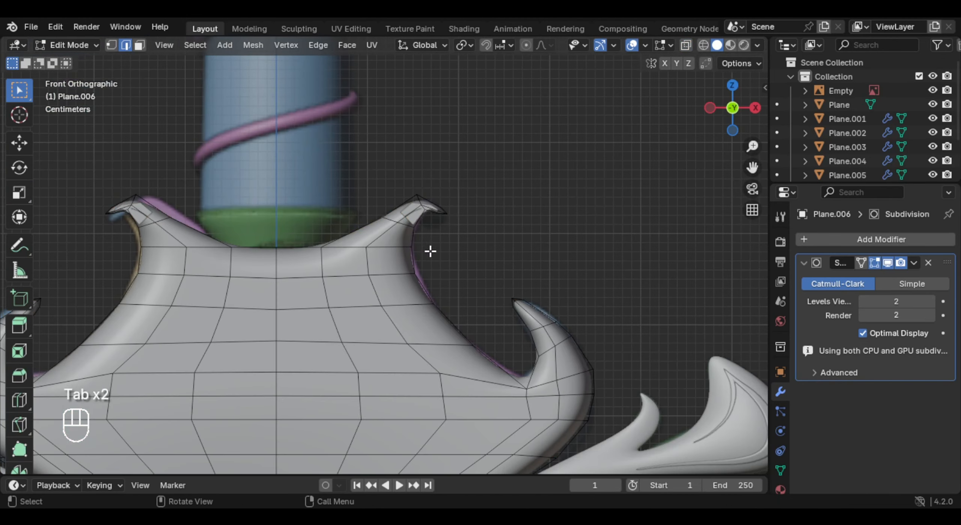
middle_drag(430, 252, 381, 257)
key(KP_1)
key(alt+z)
scroll(399, 238, up, 5)
key(Tab)
click(447, 162)
key(Tab)
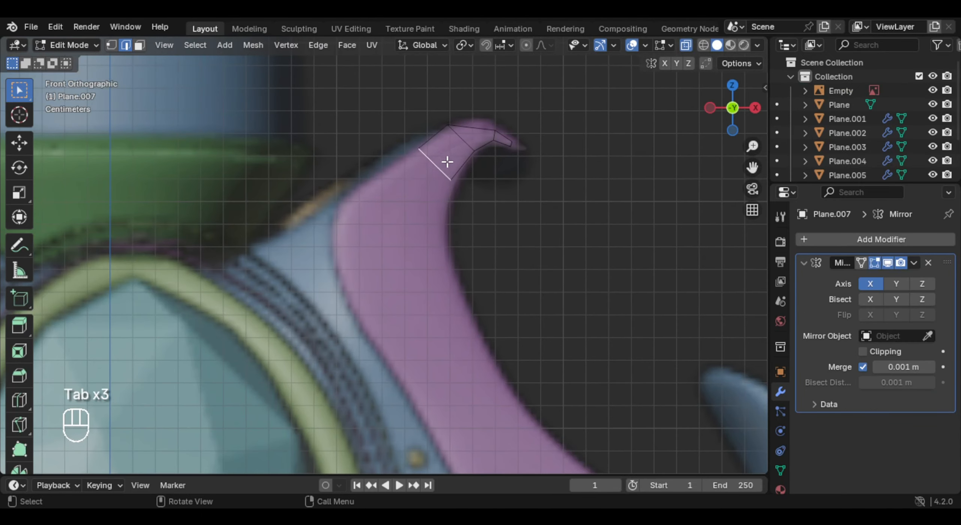
- Extrude the lower edge down the pink band, then widen, rotate and move it to match the reference width
key(e)
key(s)
key(ctrl+z)
key(s)
key(g)
key(r)
key(g)
scroll(483, 126, down, 3)
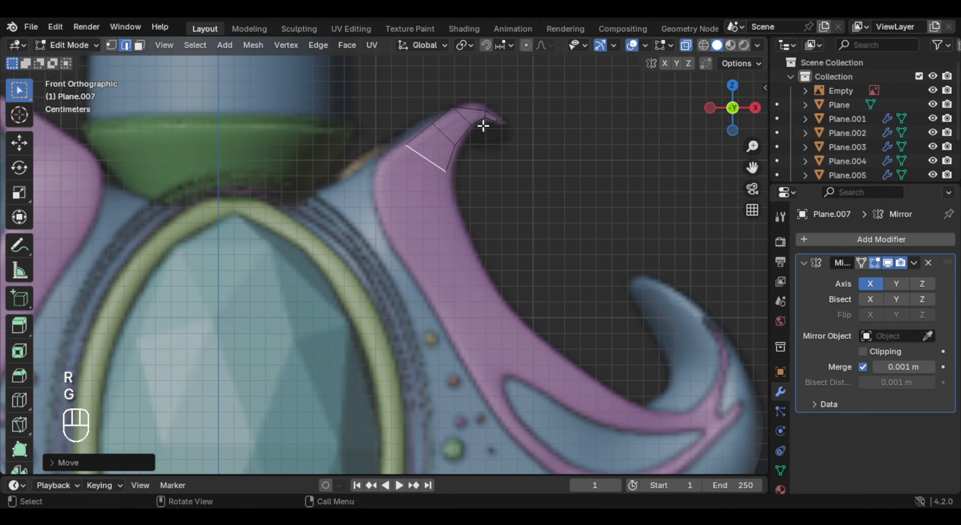
key(r)
key(r)
click(402, 130)
- Move a vertex near the far end of the thin lower strand onto the reference outline
key(1)
key(g)
click(431, 242)
- Add a loop cut where the lower strand leaves the band and move its inner vertex onto the pink outline
key(2)
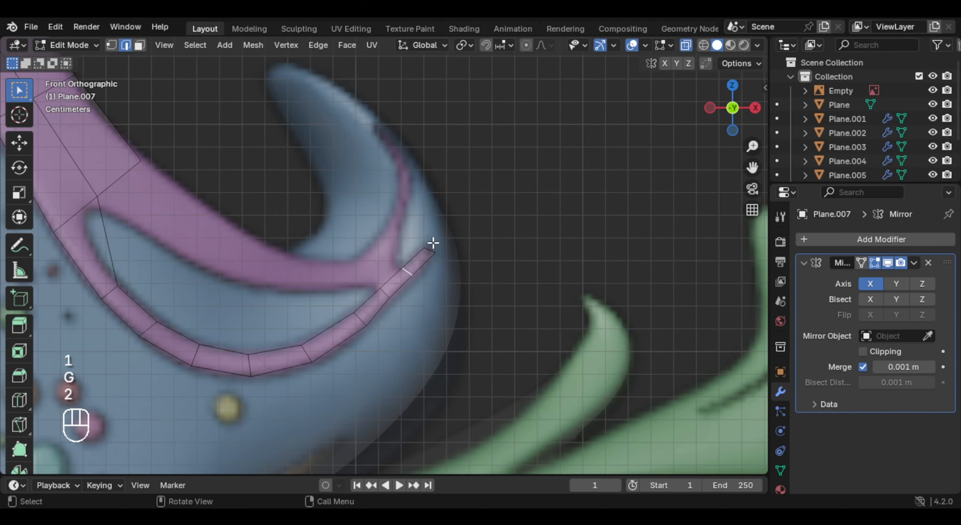
shift+middle_drag(319, 233, 525, 267)
click(296, 206)
key(ctrl+r)
click(265, 279)
key(1)
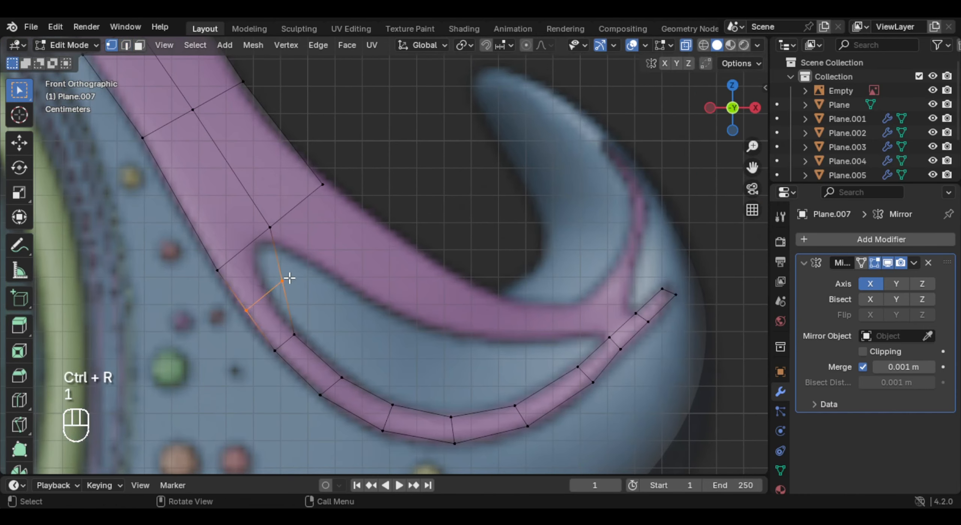
click(283, 280)
key(g)
click(306, 270)
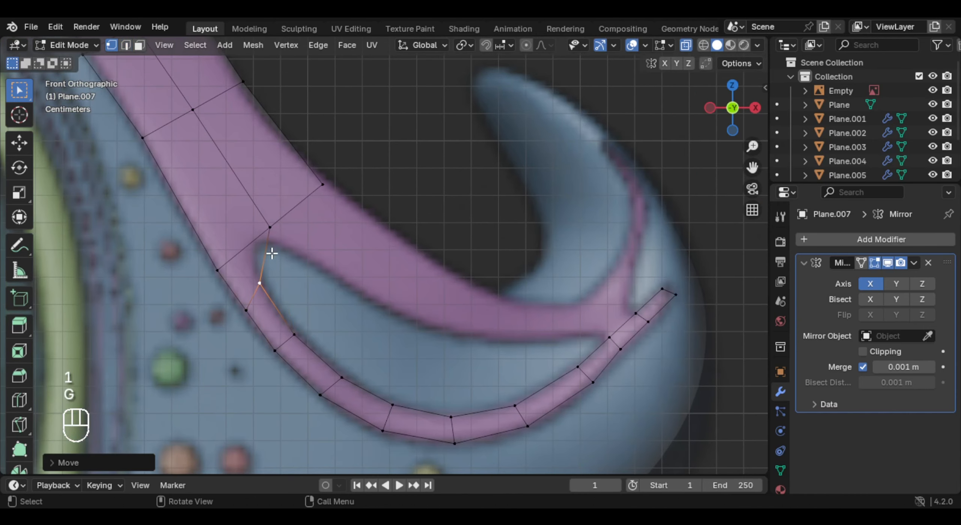
- Add a second loop cut at the fork and shift the inner vertices to follow the rounded corner
key(ctrl+r)
click(263, 264)
click(278, 259)
key(g)
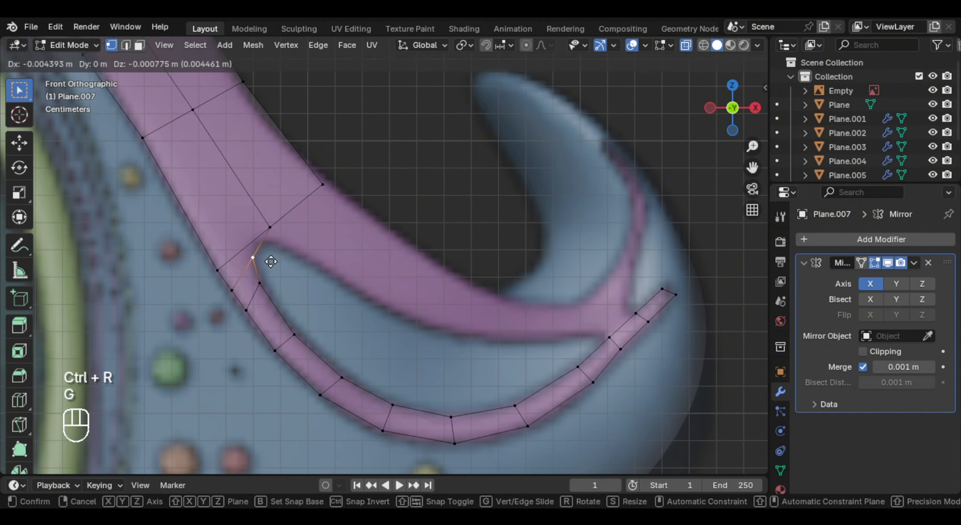
click(275, 239)
- Extrude the fork's upper edge along the thick pink strand in tapering segments, scaling and rotating each to fit
key(2)
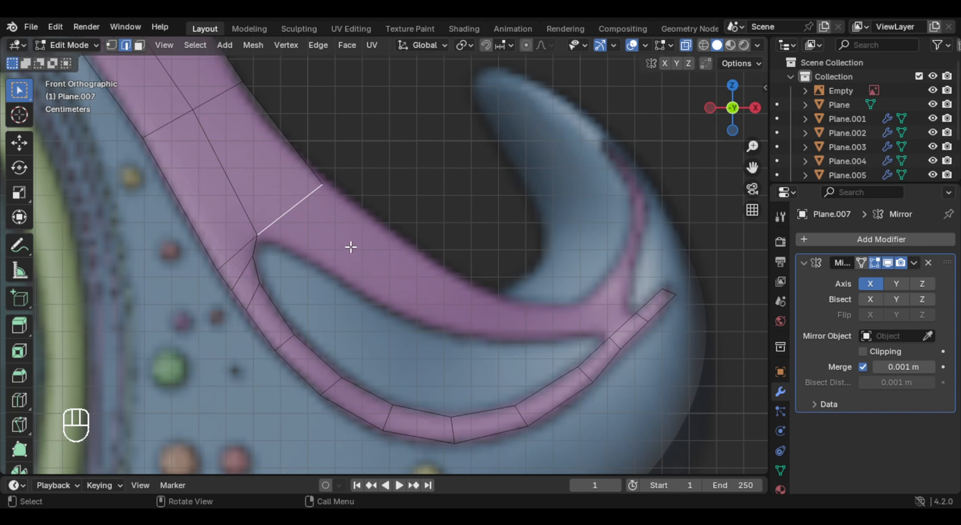
key(e)
click(455, 300)
key(s)
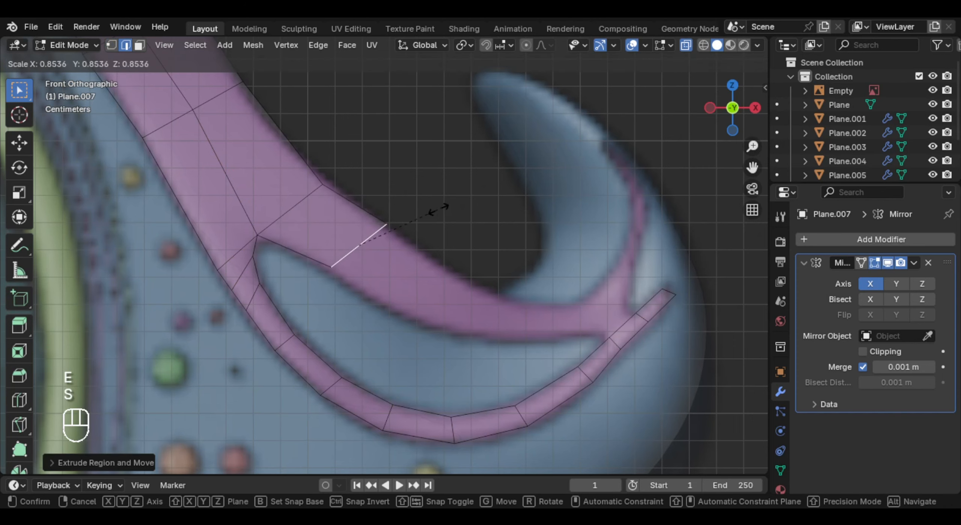
click(436, 205)
key(g)
click(395, 281)
key(r)
click(442, 277)
key(s)
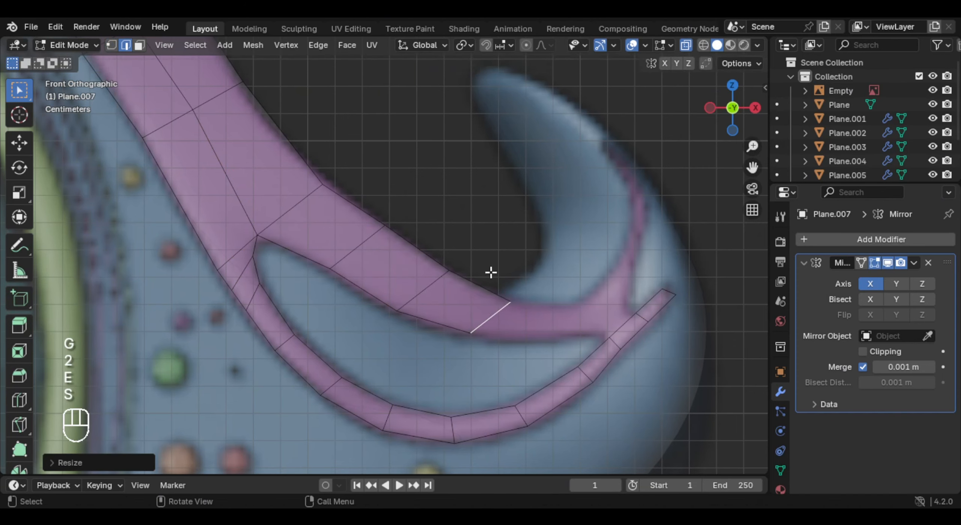
click(492, 271)
- Extrude the upper strand's end toward the junction with the lower strand and angle its end edge to match
shift+middle_drag(501, 271, 354, 278)
key(e)
click(450, 268)
key(r)
click(457, 317)
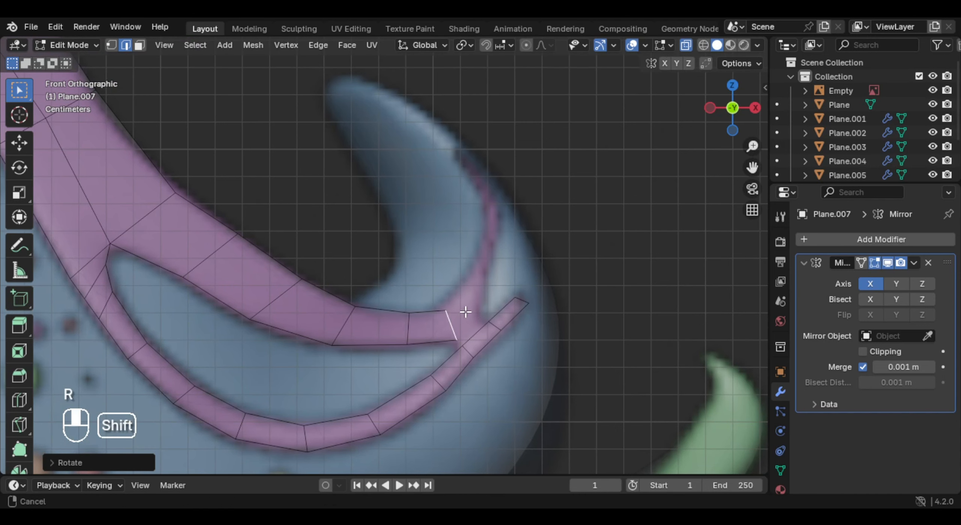
shift+middle_drag(457, 317, 431, 233)
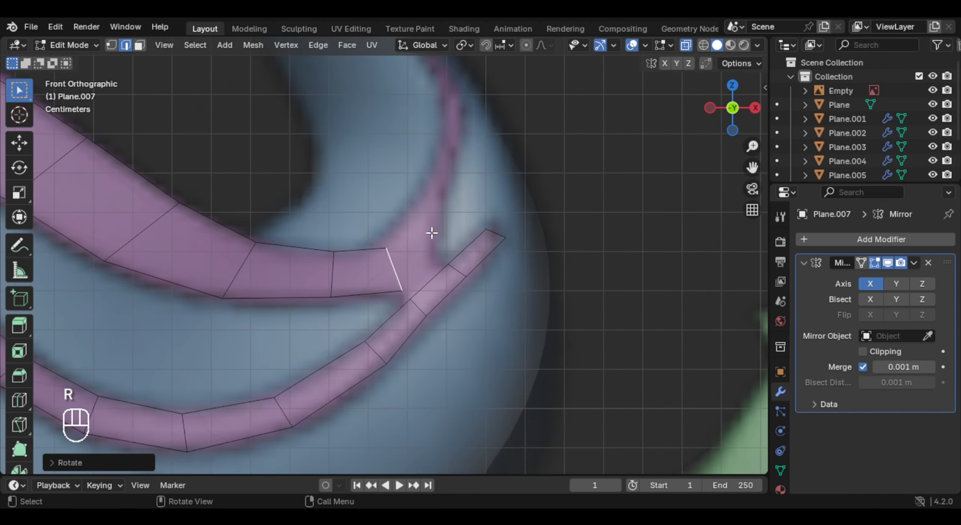
key(g)
click(404, 244)
key(r)
click(375, 219)
- Extrude the end edge into the junction and rotate it toward the thin branch rising up the side horn
key(e)
click(433, 251)
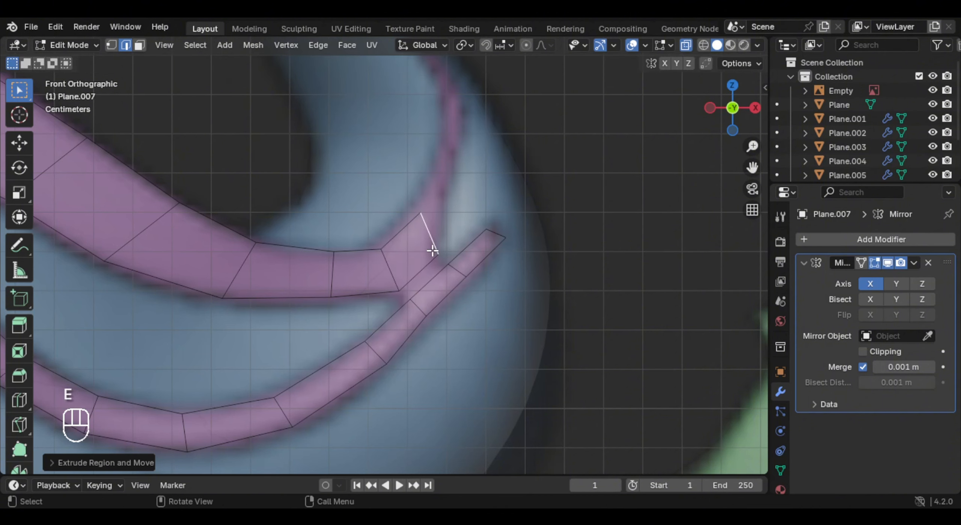
shift+scroll(412, 214, up, 3)
key(r)
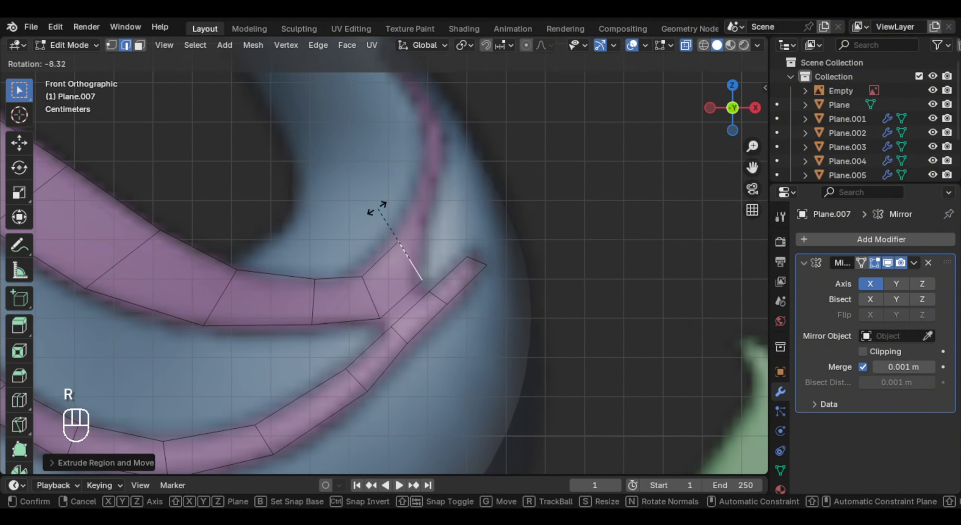
click(382, 208)
shift+scroll(382, 208, up, 3)
- Extrude the thin branch up the side horn in several segments, rotating and tapering it to its upper end
key(e)
click(476, 206)
key(s)
click(494, 228)
key(e)
click(483, 178)
key(r)
click(453, 160)
key(e)
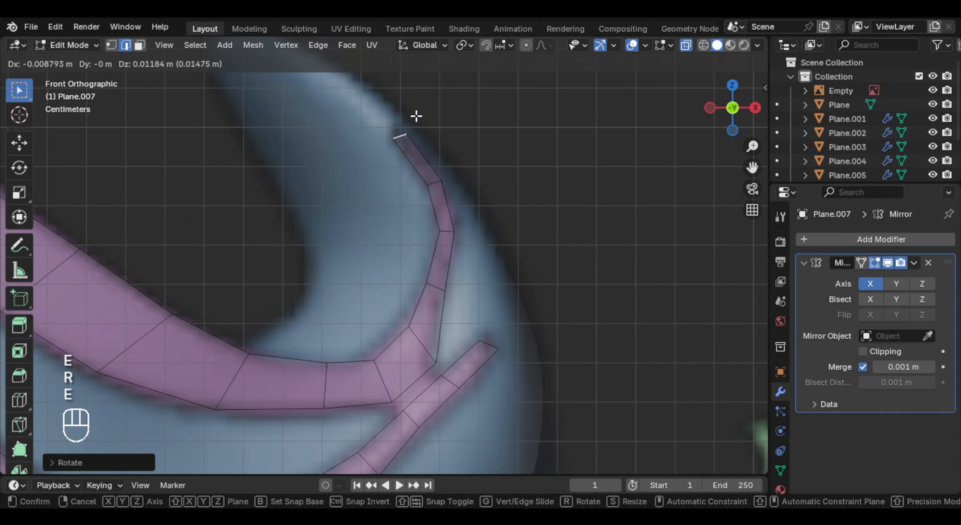
click(416, 115)
key(s)
click(410, 126)
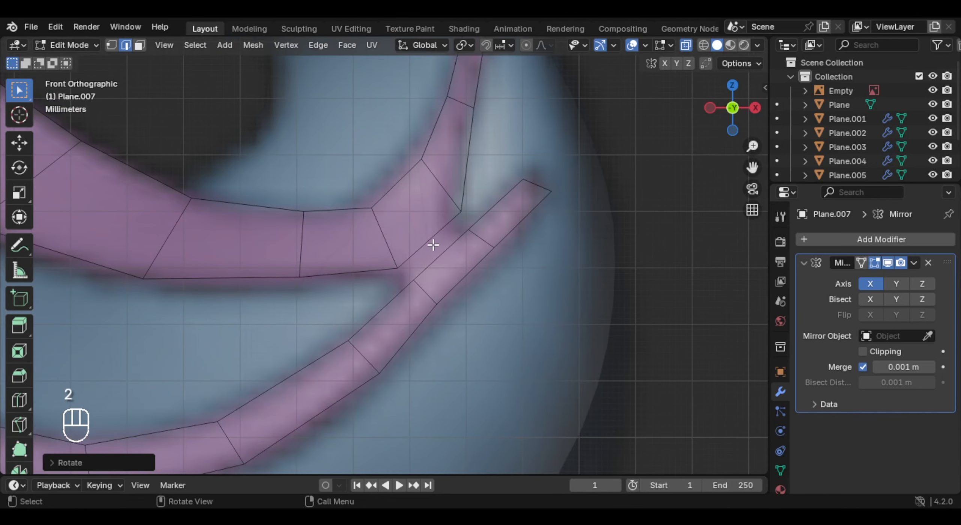
- Fill a face between the facing edges of the upper and lower strands at the junction
click(433, 245)
shift+click(439, 256)
key(f)
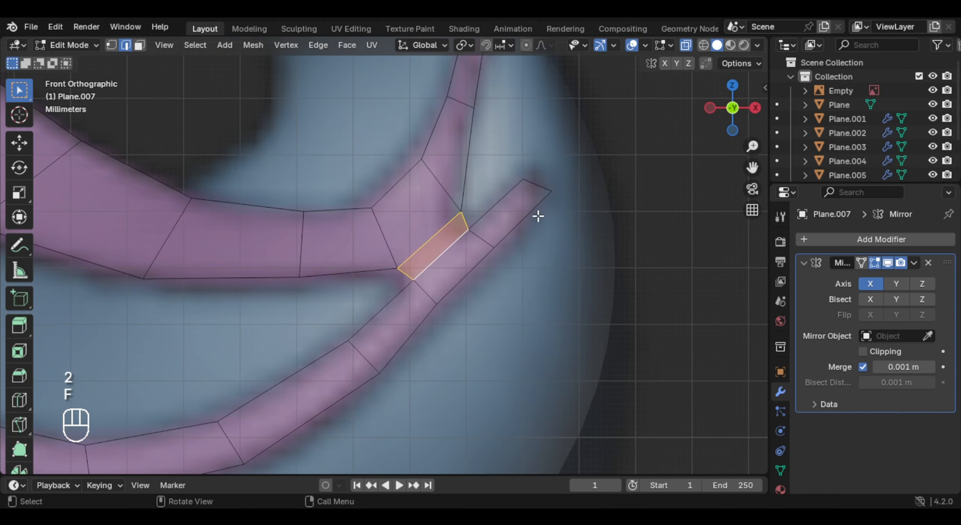
key(Tab)
- Add a level 2 Subdivision Surface modifier to the ornament
scroll(369, 256, down, 5)
shift+middle_drag(370, 256, 480, 319)
key(alt+z)
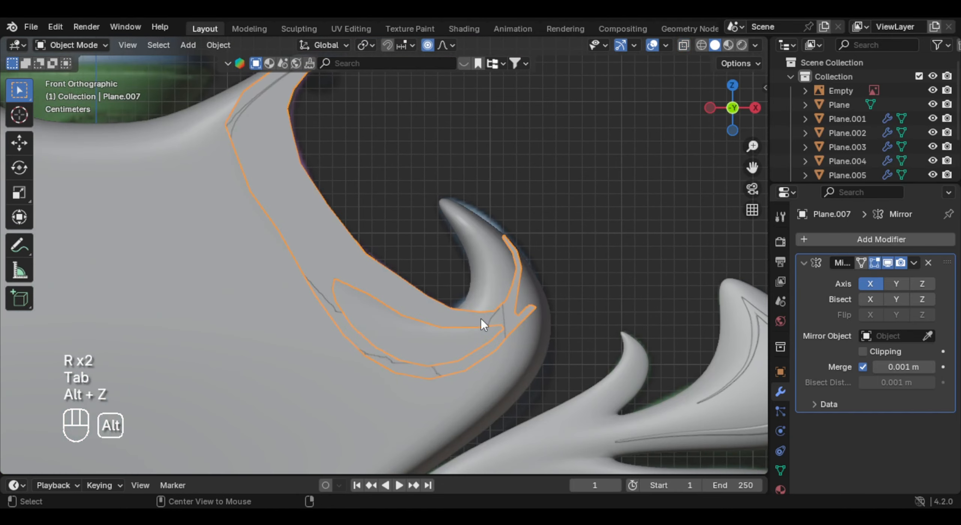
mouse_move(427, 182)
shift+middle_down()
mouse_move(422, 282)
mouse_move(484, 80)
shift+middle_up()
key(ctrl+2)
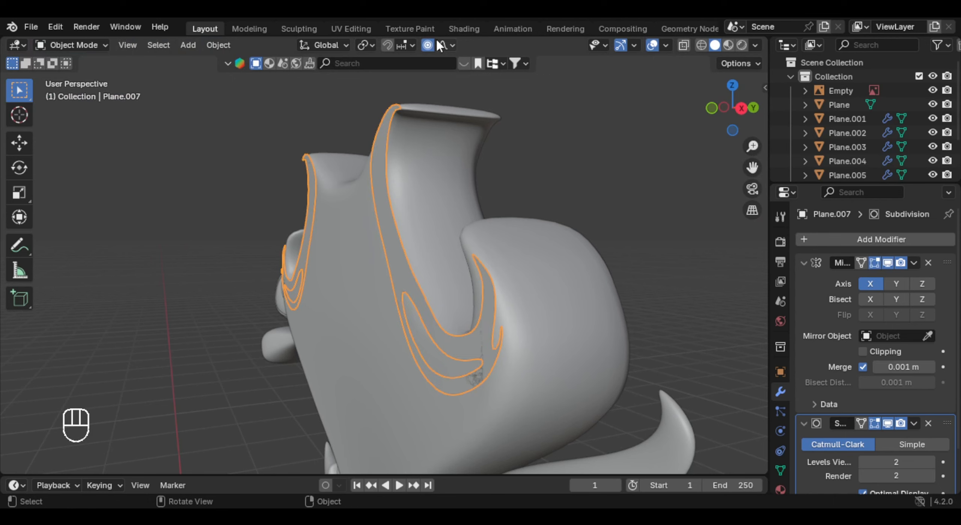
- With proportional editing off, move the ornament along global Y to clear the guard body's front surface
key(g)
key(y)
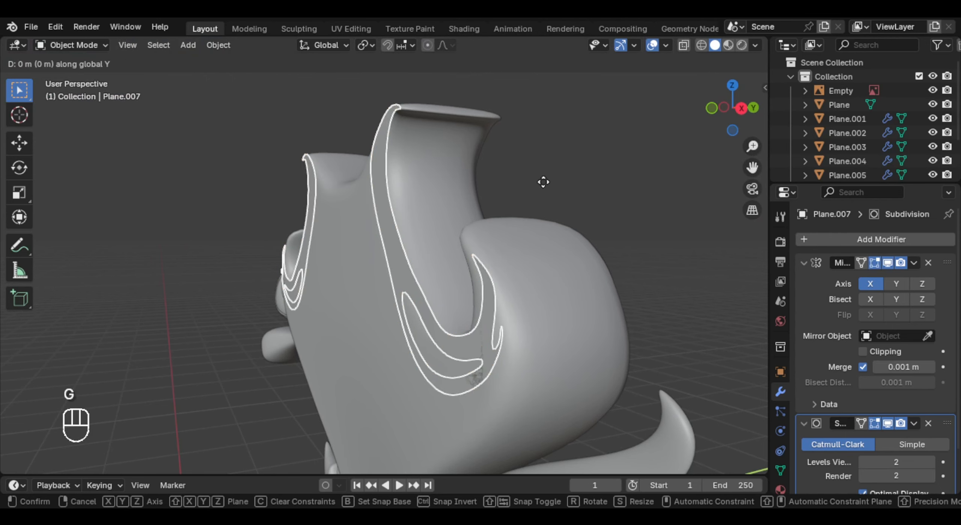
click(464, 196)
middle_drag(464, 197, 585, 231)
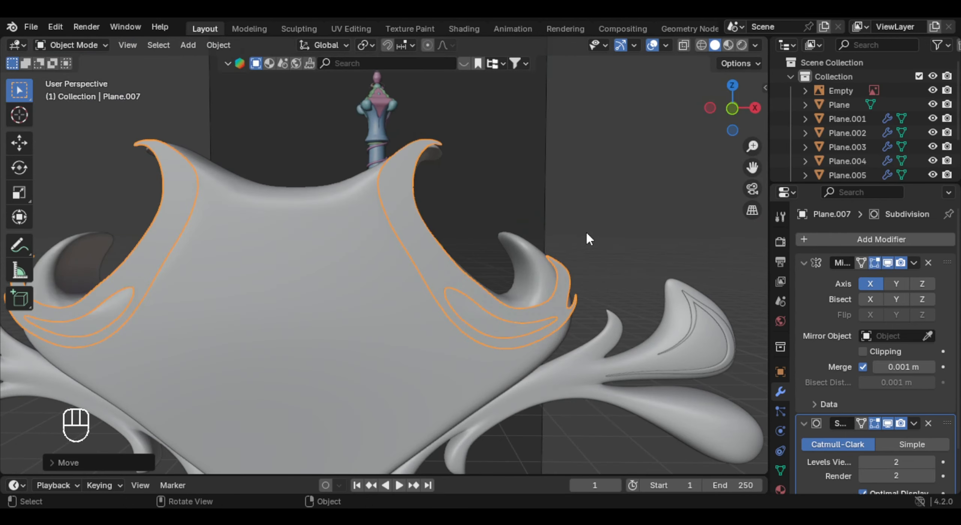
- Add a Shrinkwrap modifier to the ornament targeting the guard body, with the wrap method Target Normal Project
click(846, 243)
text(s)
key(Return)
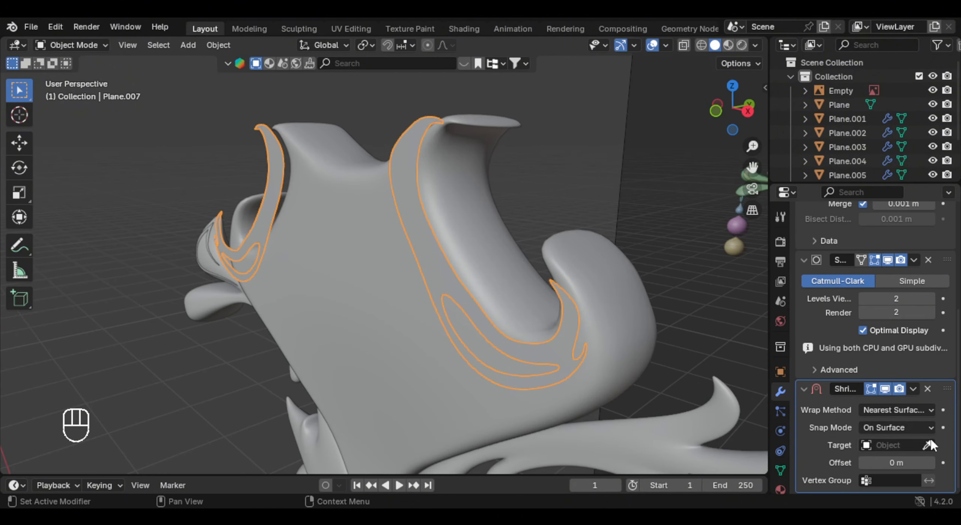
click(930, 444)
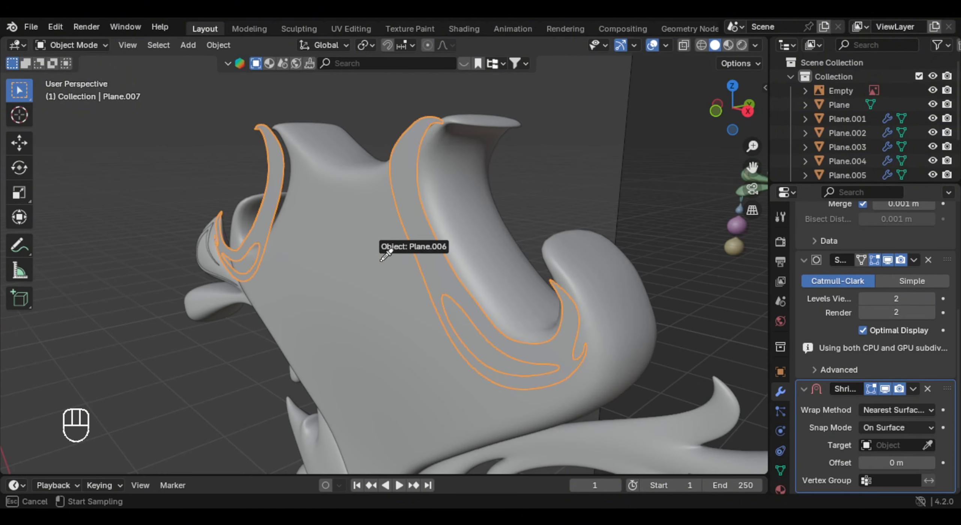
click(370, 238)
middle_drag(363, 219, 435, 254)
click(903, 410)
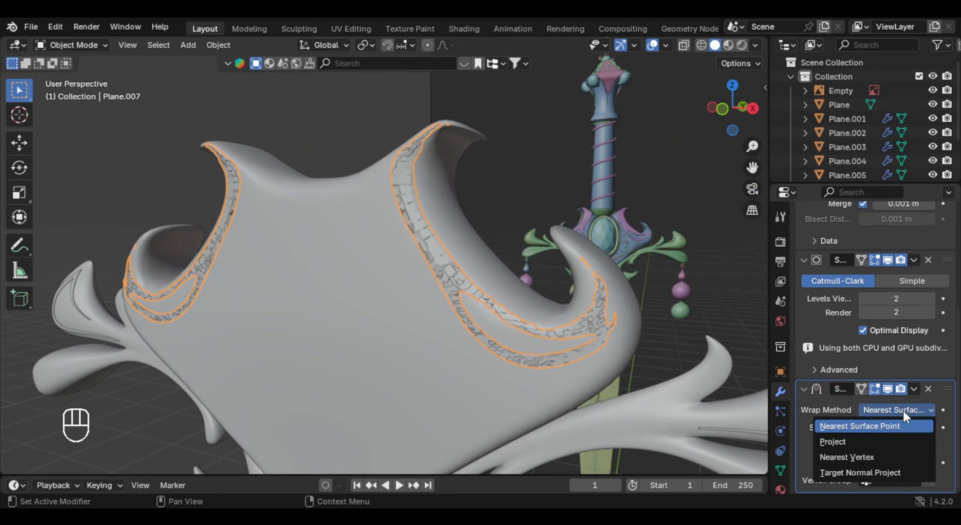
click(871, 471)
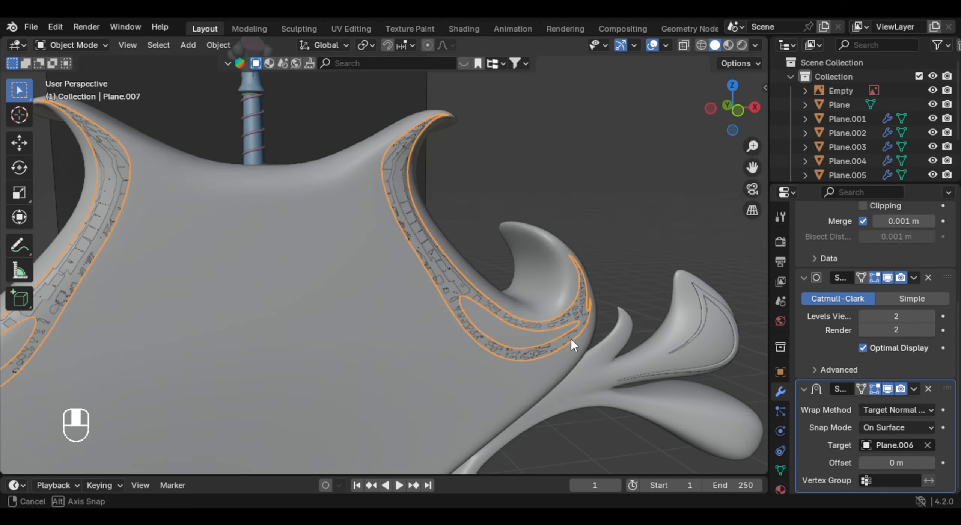
- Remove the ornament's Mirror modifier, then apply its Subdivision Surface and Shrinkwrap modifiers
scroll(944, 267, up, 8)
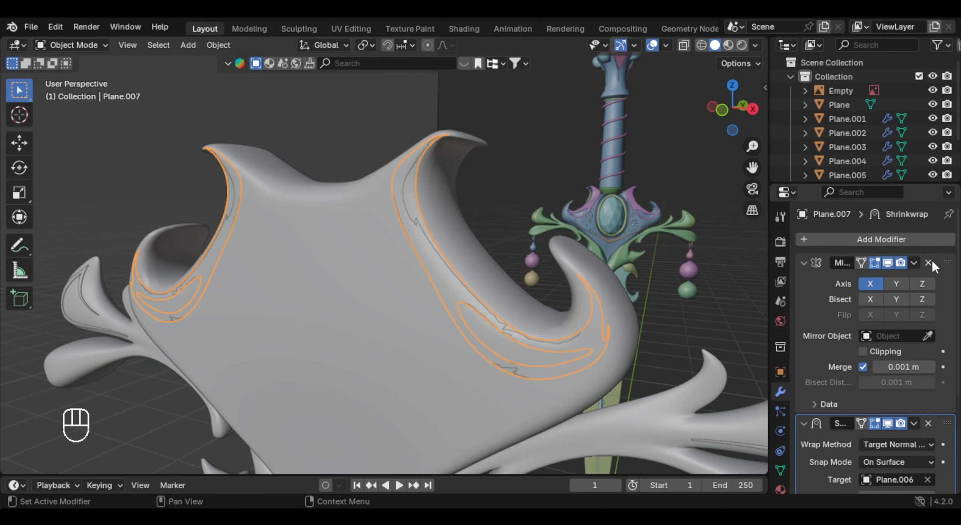
click(928, 262)
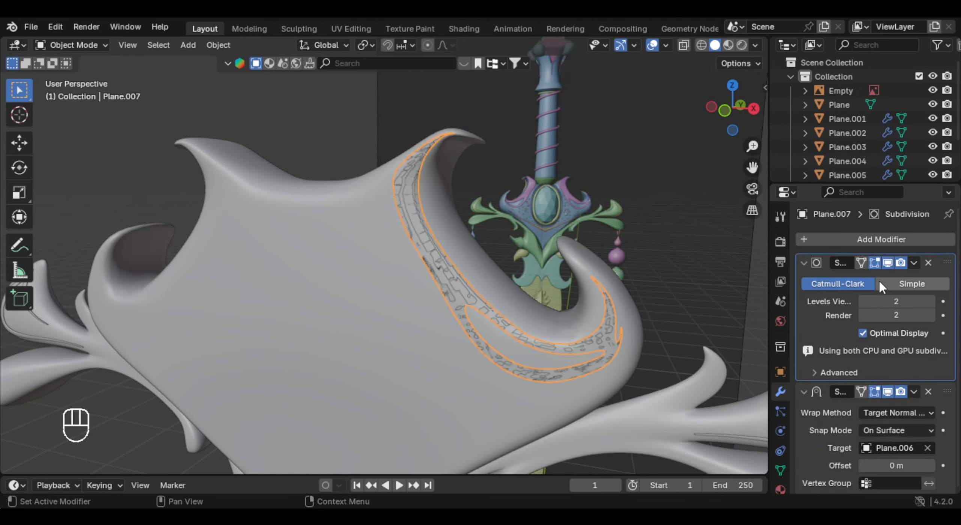
key(ctrl+a)
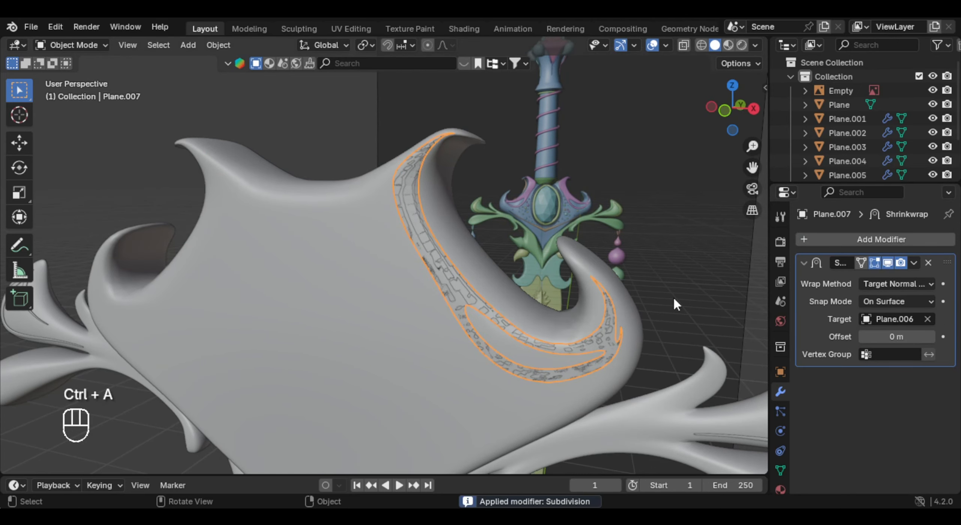
middle_drag(673, 304, 563, 300)
key(ctrl+a)
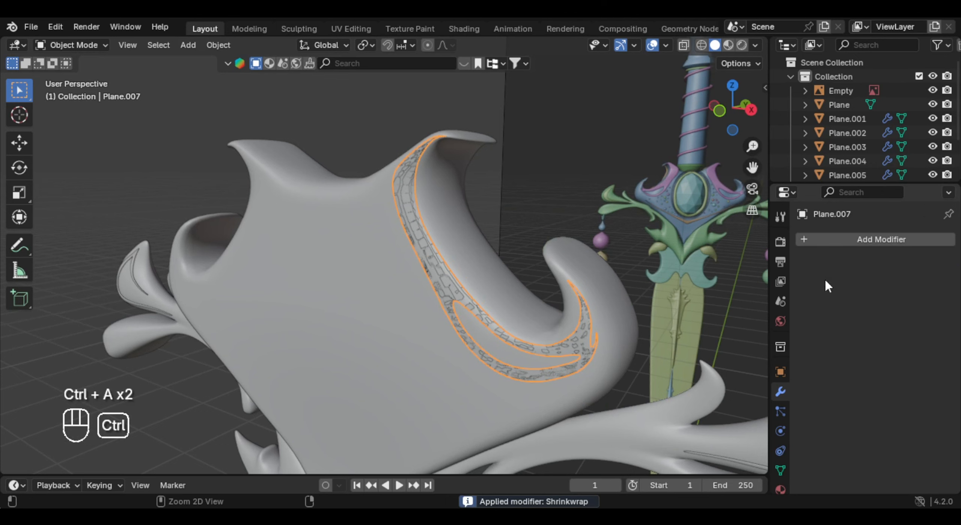
- Add a Mirror modifier on the X axis to the ornament
click(880, 238)
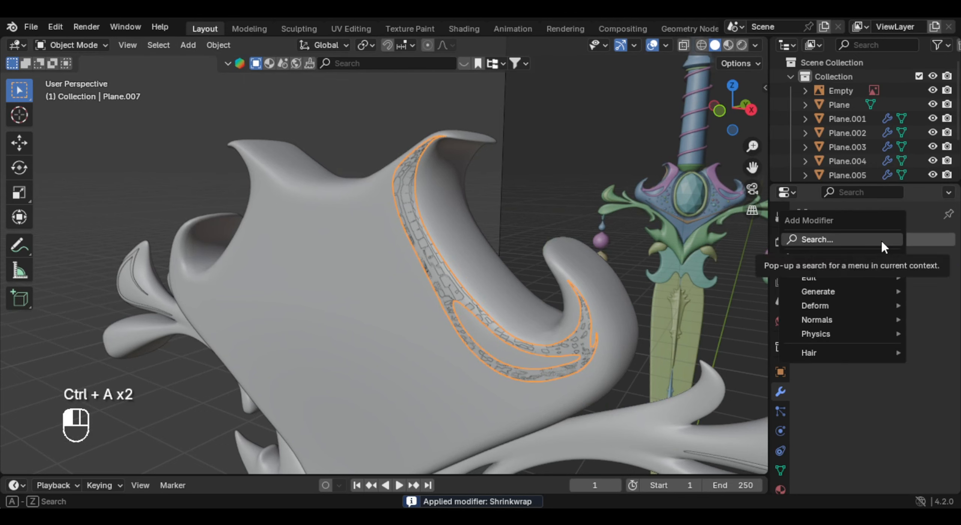
text(mir)
key(Return)
- Extrude the ornament's entire mesh slightly outward along its normal to give it thickness
key(Tab)
key(a)
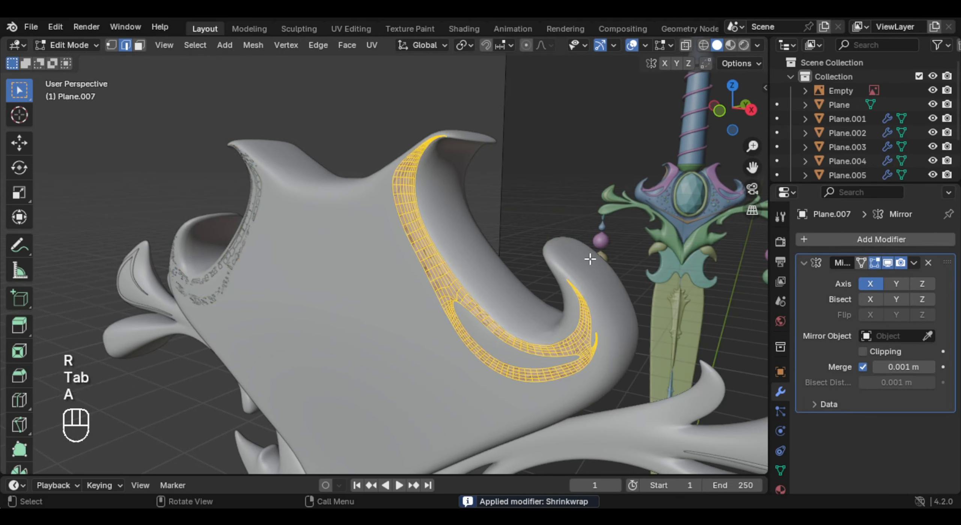
middle_drag(597, 260, 661, 203)
key(e)
key(shift)
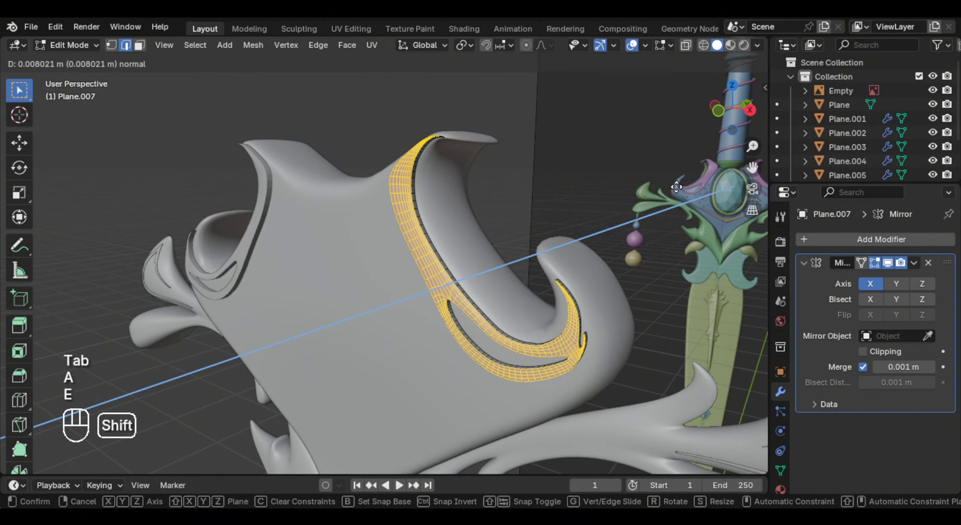
click(513, 260)
- Add a level 1 Subdivision Surface modifier to the thickened ornament in Object Mode
key(Tab)
middle_drag(513, 260, 434, 228)
right_click(434, 229)
middle_drag(423, 214, 434, 251)
scroll(390, 251, up, 4)
key(ctrl+2)
scroll(910, 372, down, 2)
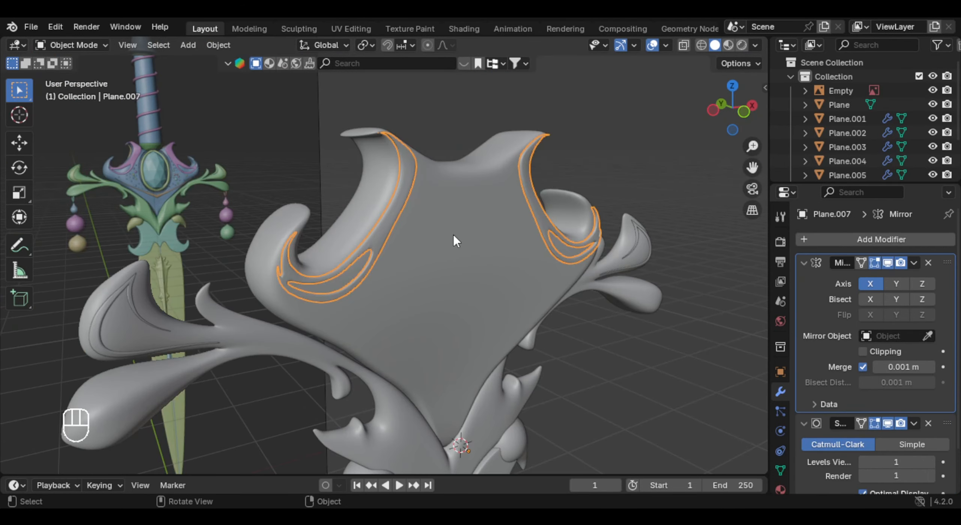
- Set the guard body's origin to its geometry
click(489, 218)
right_click(476, 214)
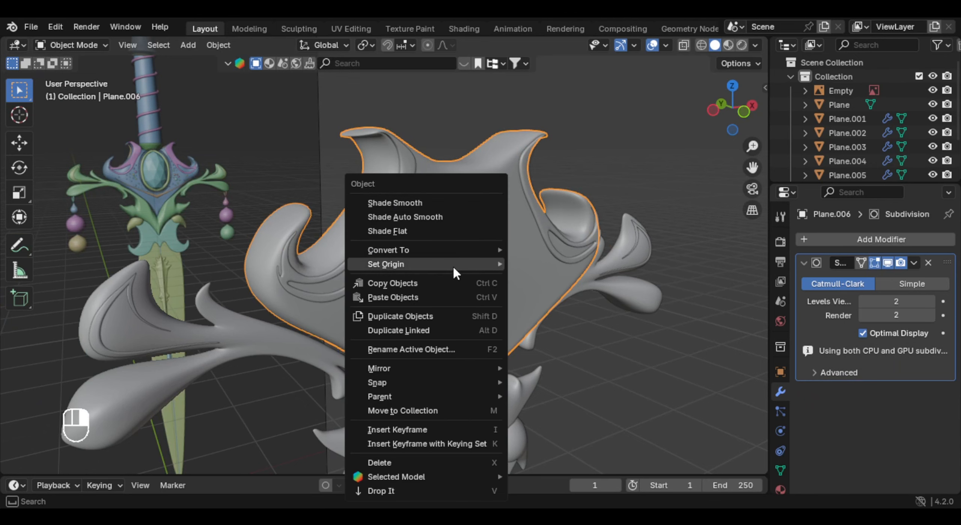
mouse_move(415, 265)
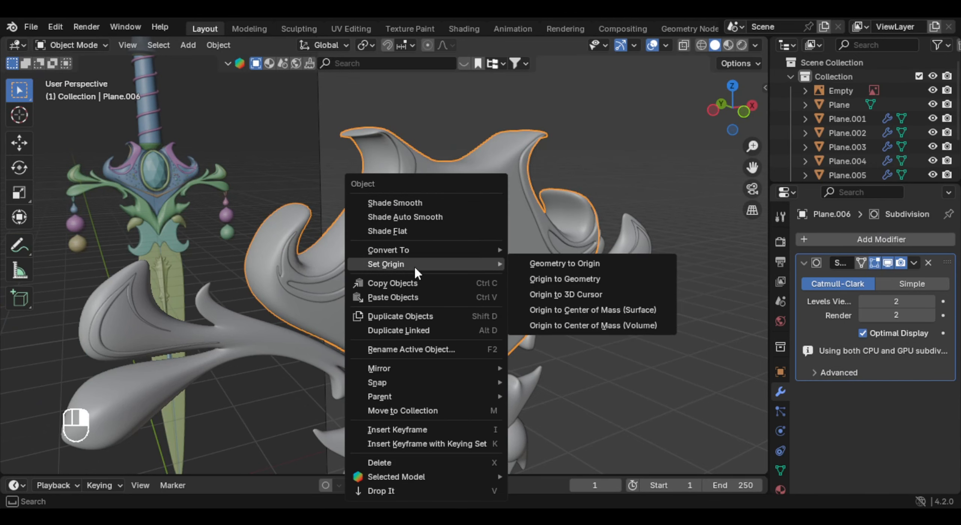
click(597, 279)
middle_drag(596, 279, 340, 247)
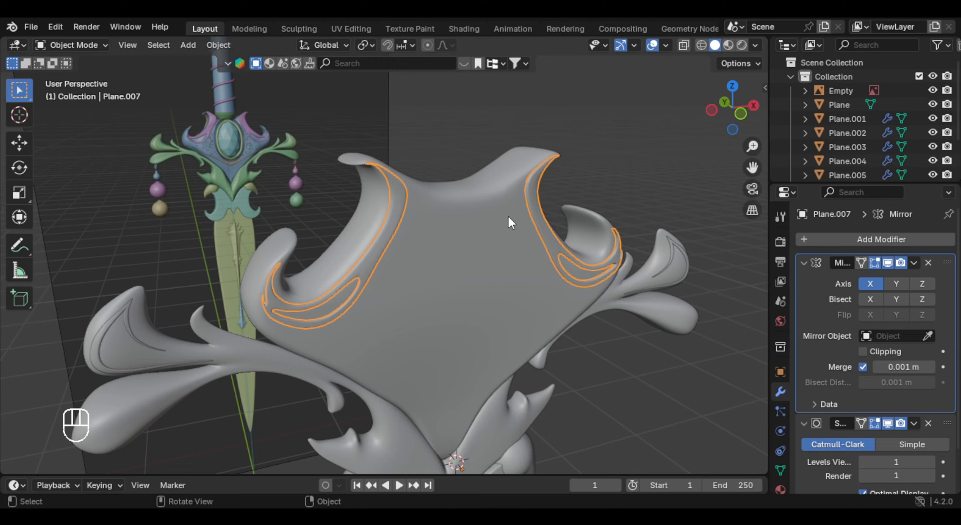
- Set the transform pivot point to the 3D Cursor
scroll(508, 216, up, 2)
shift+middle_drag(508, 216, 489, 208)
key(period)
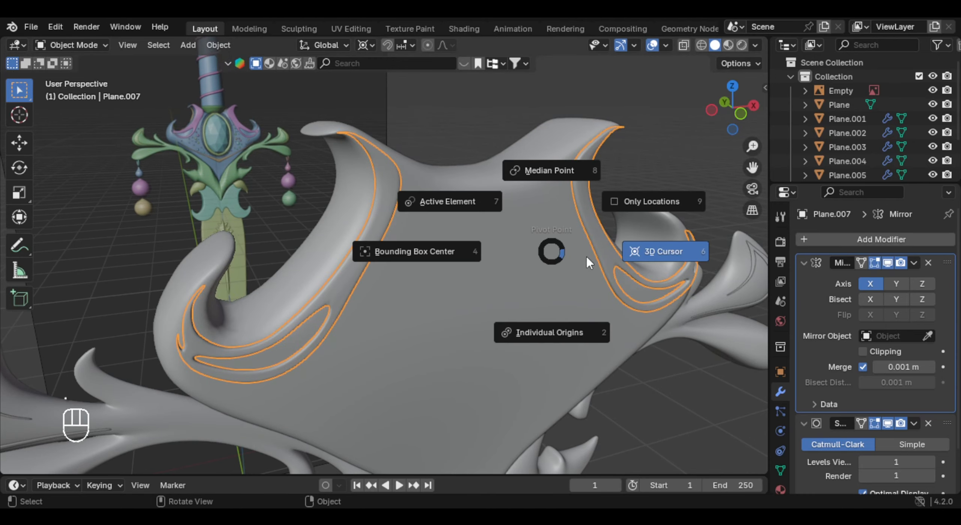
click(661, 258)
middle_drag(566, 221, 540, 215)
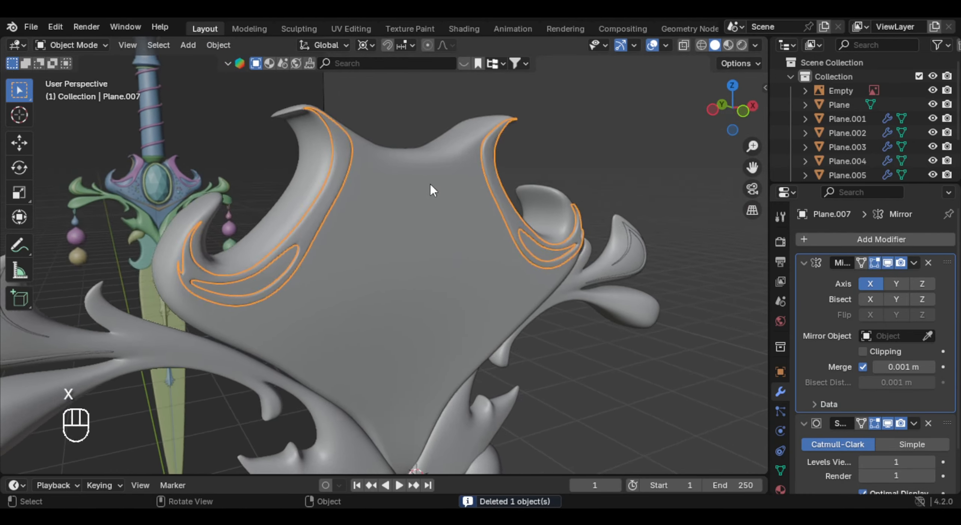
- Select the guard body and snap the 3D cursor to it
mouse_move(431, 184)
middle_down()
mouse_move(405, 187)
mouse_move(426, 199)
middle_up()
shift+middle_drag(427, 199, 476, 184)
shift+middle_drag(446, 215, 457, 264)
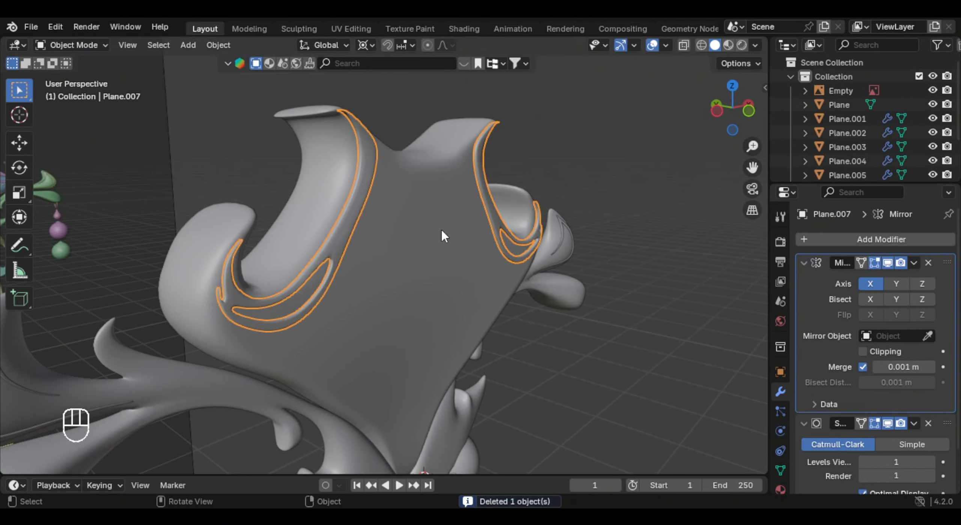
scroll(441, 228, down, 2)
click(420, 238)
shift+middle_drag(430, 232, 469, 275)
key(shift+s)
click(434, 318)
- Set the ornament's origin to the 3D cursor
click(480, 242)
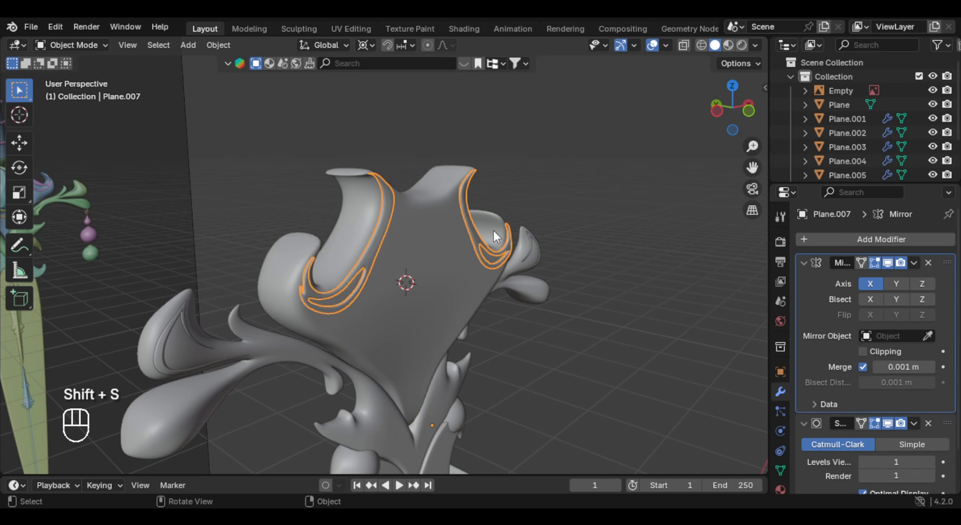
right_click(498, 219)
mouse_move(490, 217)
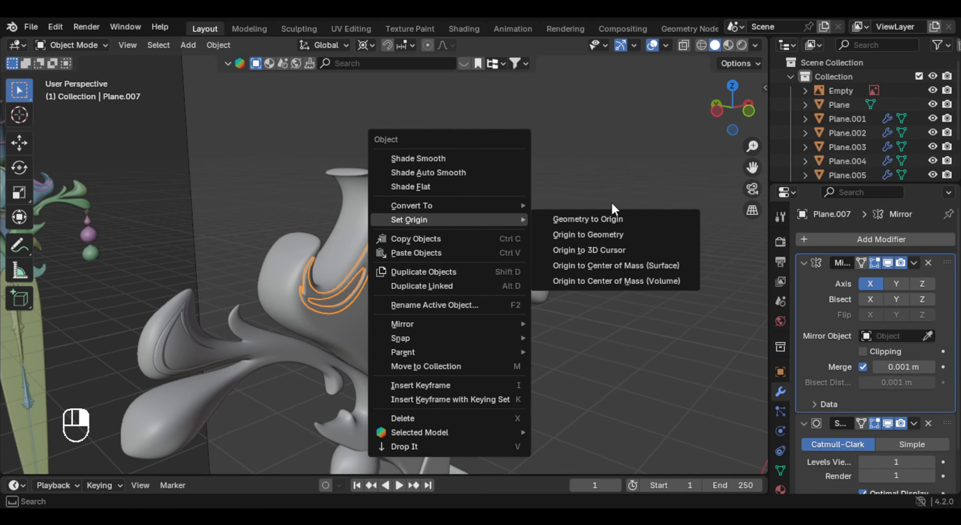
click(618, 249)
- Duplicate the ornament in place and scale the copy by -1 along global Y to mirror it onto the guard's back
shift+middle_drag(447, 250, 489, 253)
key(shift+d)
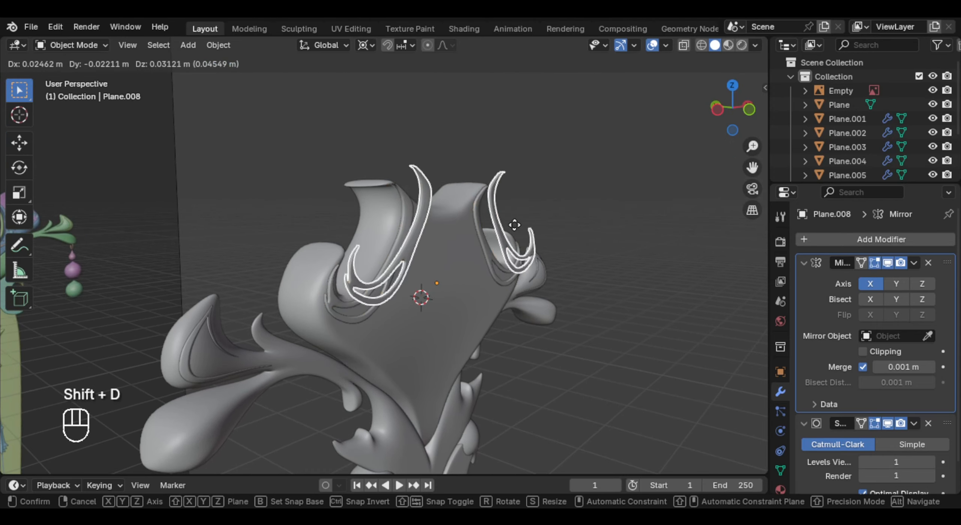
right_click(515, 222)
text(sy)
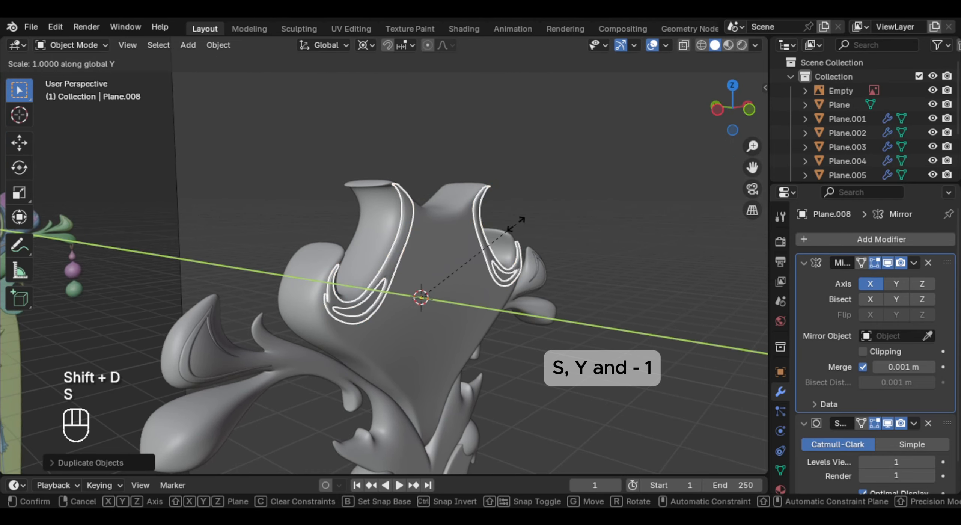
text(-1)
key(Return)
middle_drag(423, 224, 608, 231)
key(alt+a)
- Add a plane at the 3D cursor and rotate it 90 degrees about global X to face the front view
middle_drag(555, 251, 515, 270)
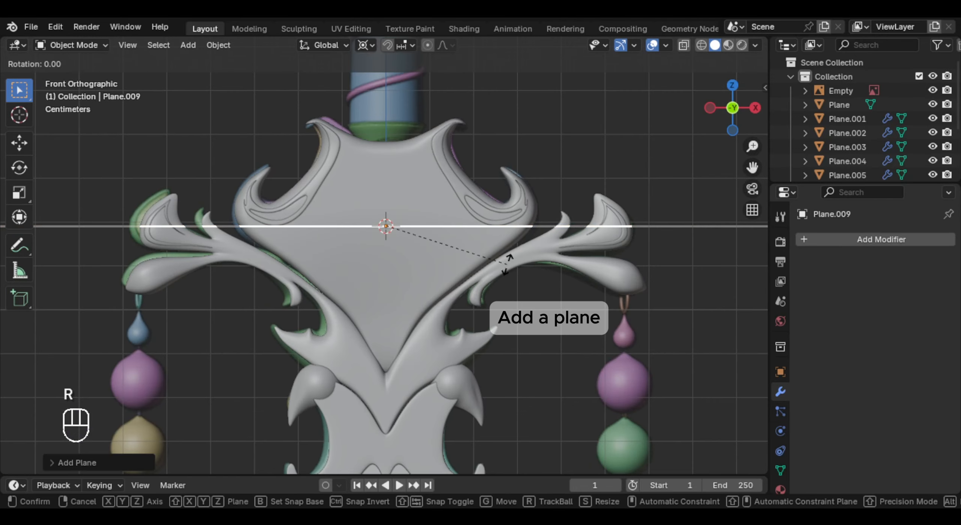
text(rx90)
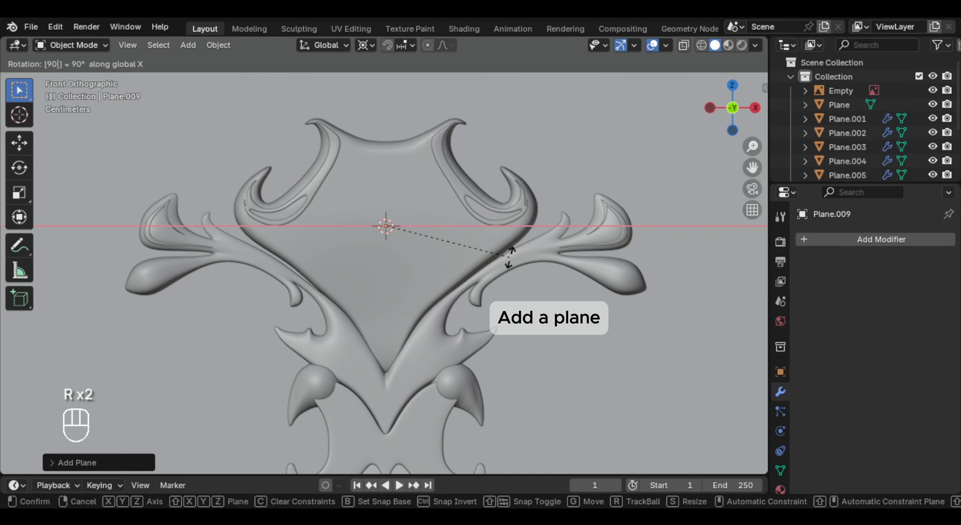
click(510, 257)
- Scale down the plane's whole mesh in Edit Mode until it is smaller than the guard body
key(Tab)
key(a)
key(s)
click(408, 229)
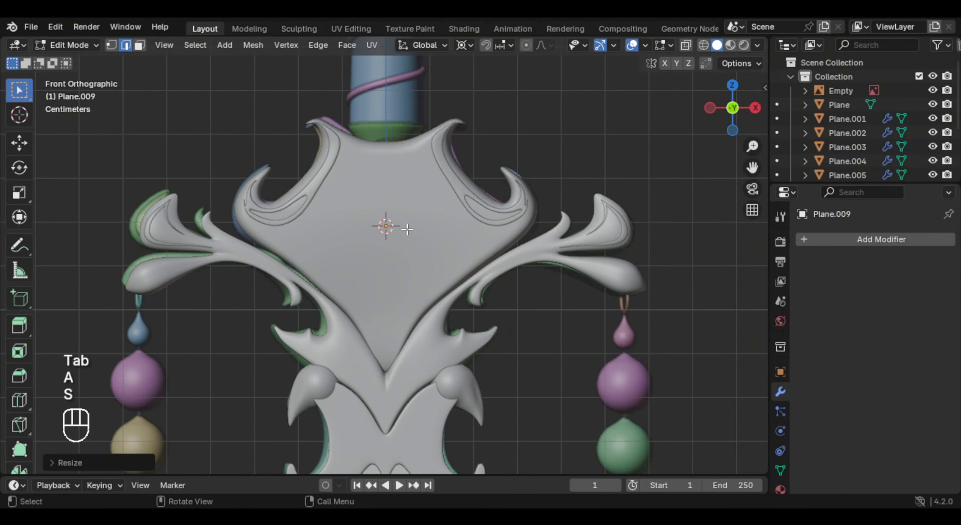
key(Tab)
- Move the plane about -0.083 m along global Y, in front of the guard body
middle_drag(407, 229, 465, 239)
key(g)
key(y)
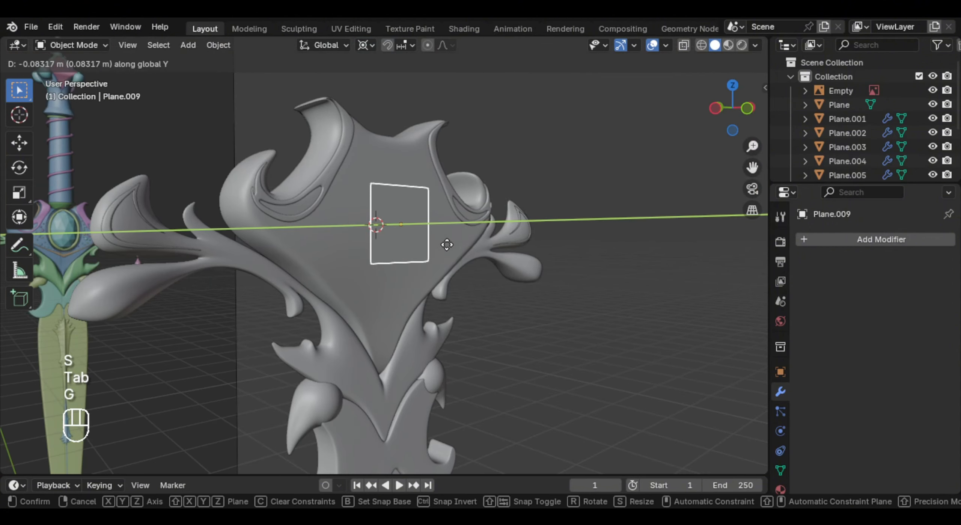
click(447, 244)
- Move the plane down along global Z to the tip of the reference's brown V-shaped trim and shrink it to the trim's thickness
key(g)
key(z)
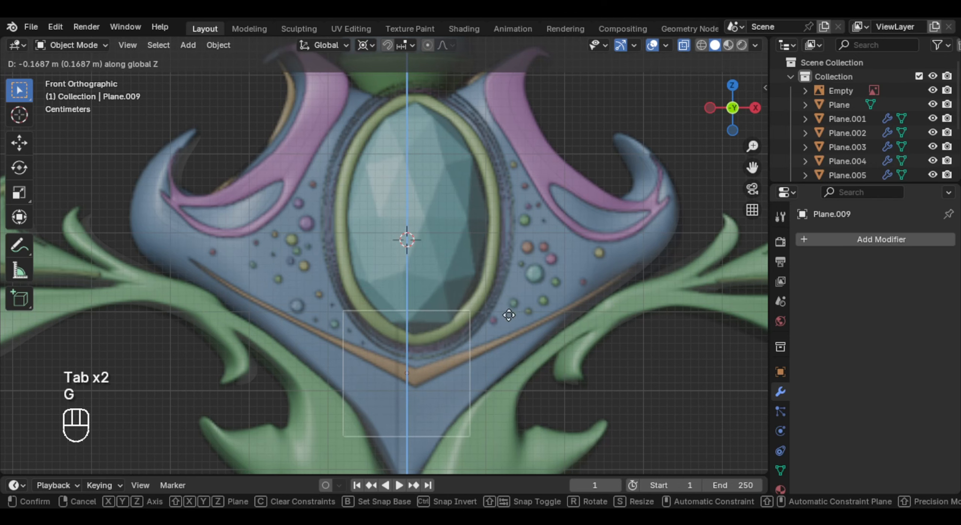
click(507, 332)
shift+middle_drag(507, 333, 490, 221)
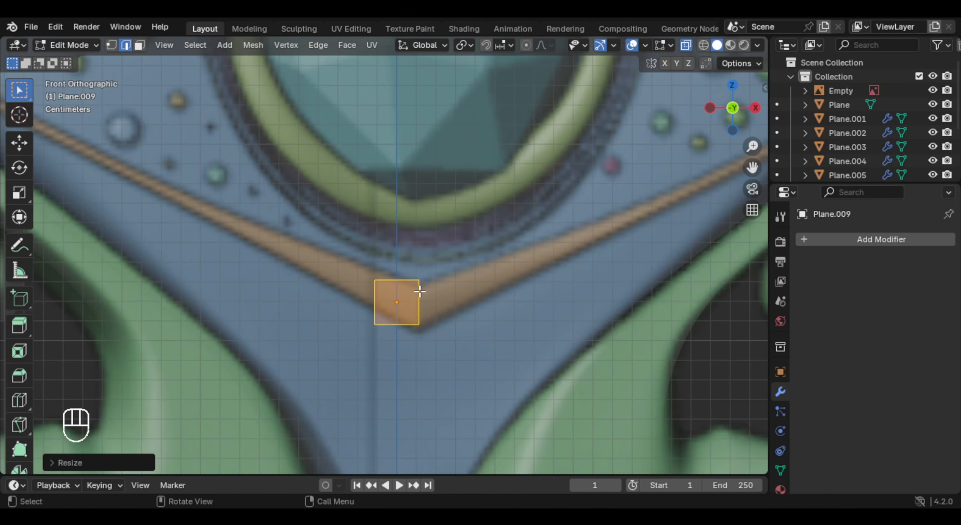
- Add a centered vertical loop cut to the plane and delete the vertices of its negative-X half
key(ctrl+r)
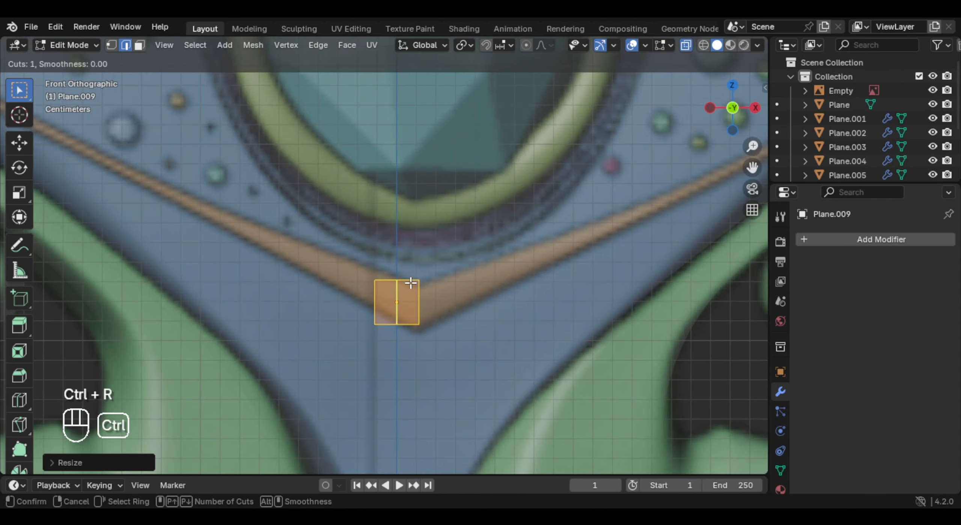
click(405, 285)
right_click(405, 286)
key(1)
drag(363, 270, 391, 354)
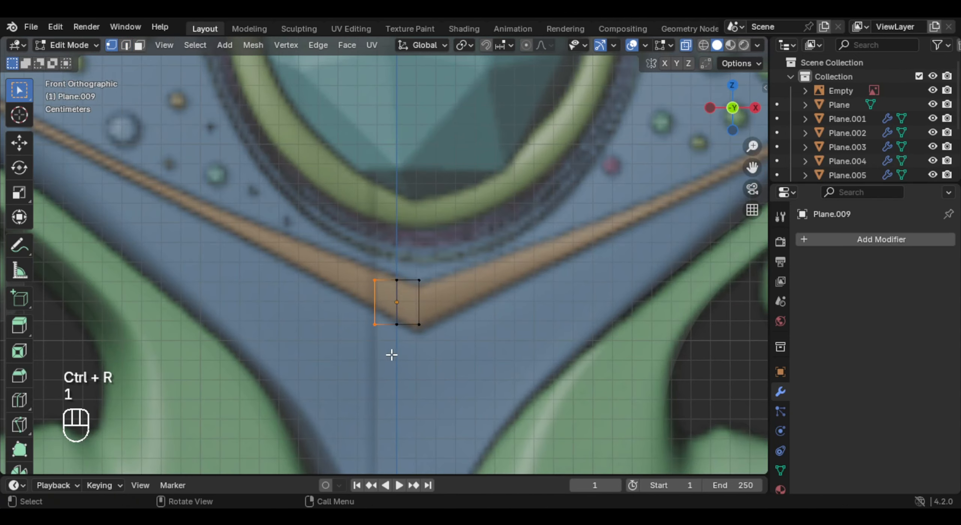
key(x)
click(422, 266)
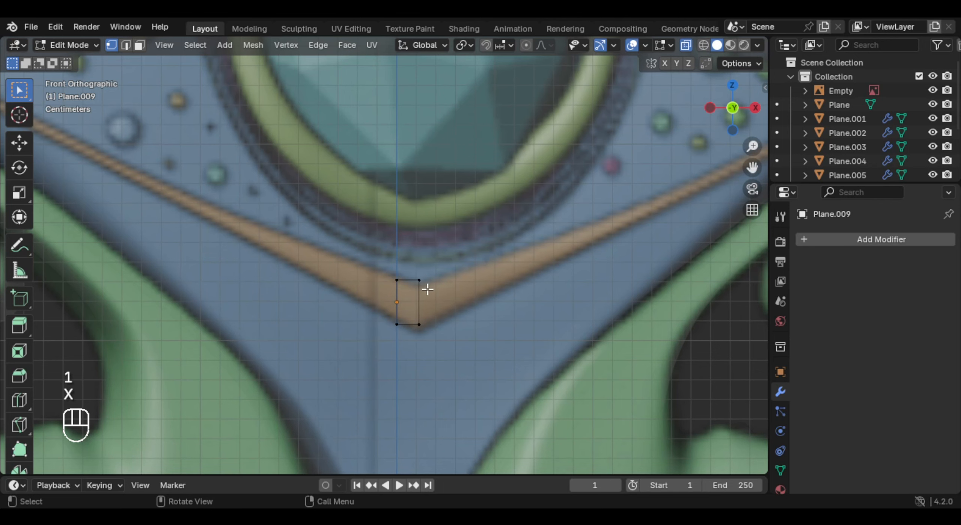
- Add a Mirror modifier on the X axis to the half plane
key(Tab)
click(860, 240)
text(mi)
key(Return)
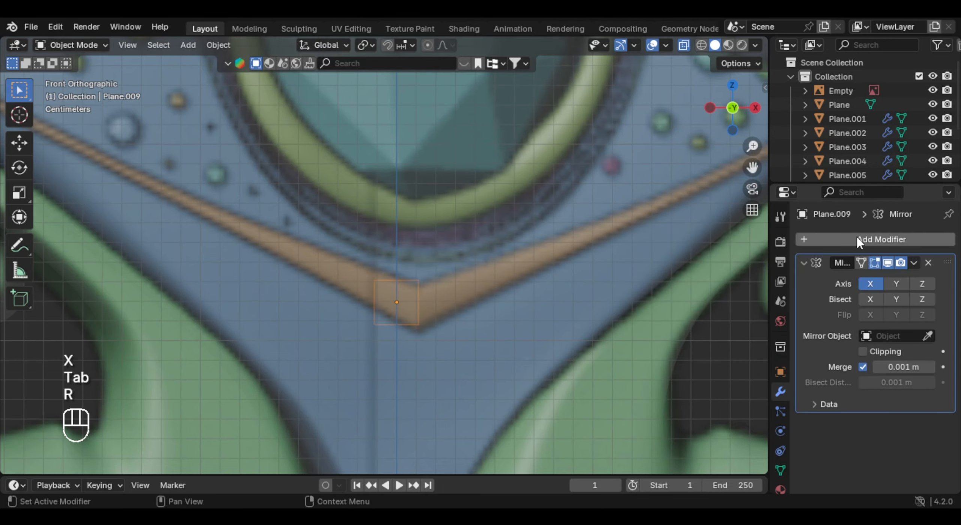
- Enable Clipping on the Mirror modifier and scale the half plane down to fit the brown trim
key(Tab)
scroll(474, 287, up, 2)
key(a)
key(s)
right_click(457, 274)
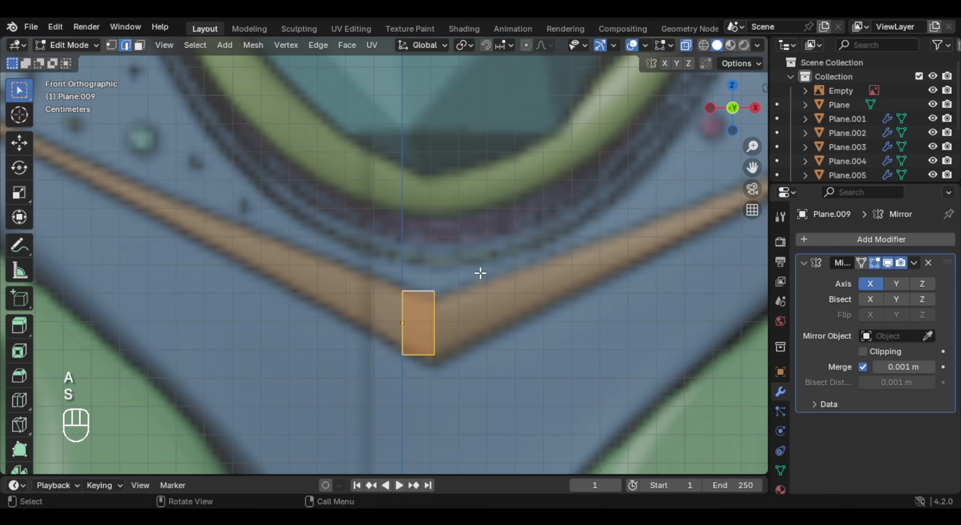
key(s)
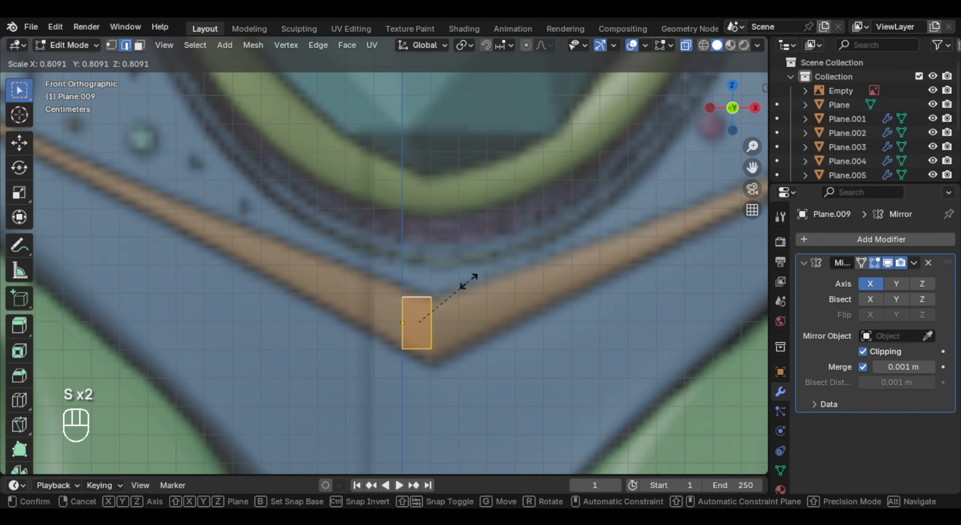
click(461, 286)
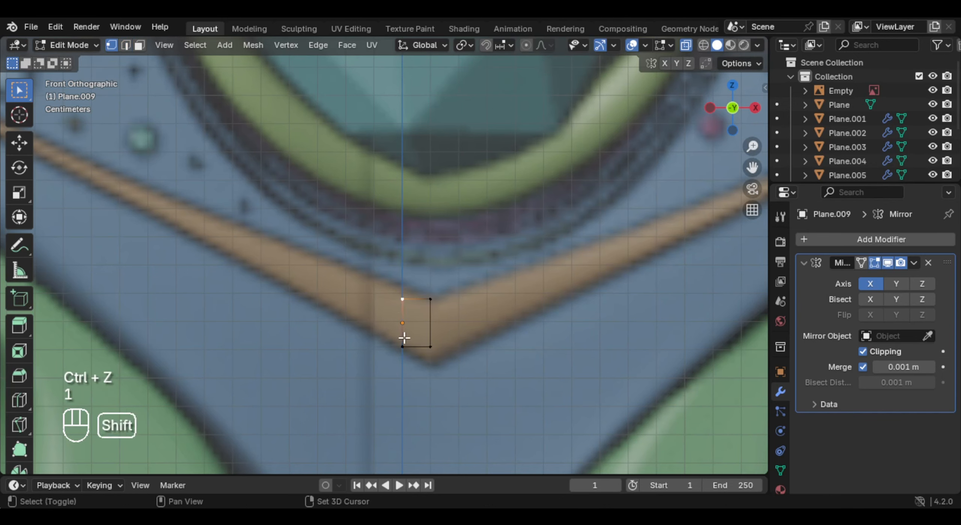
- Move the two centerline vertices down along global Z to slant the half plane into the trim's V shape
key(g)
key(z)
right_click(437, 234)
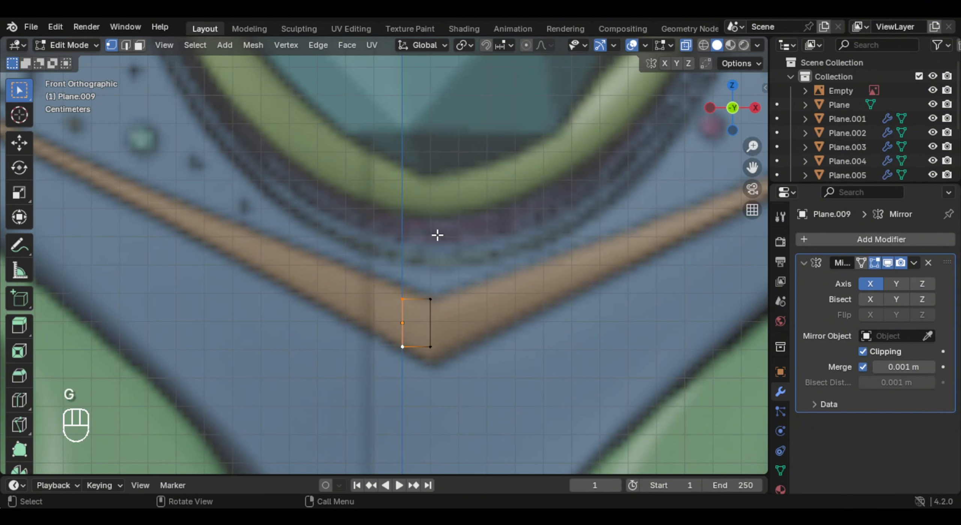
key(g)
key(z)
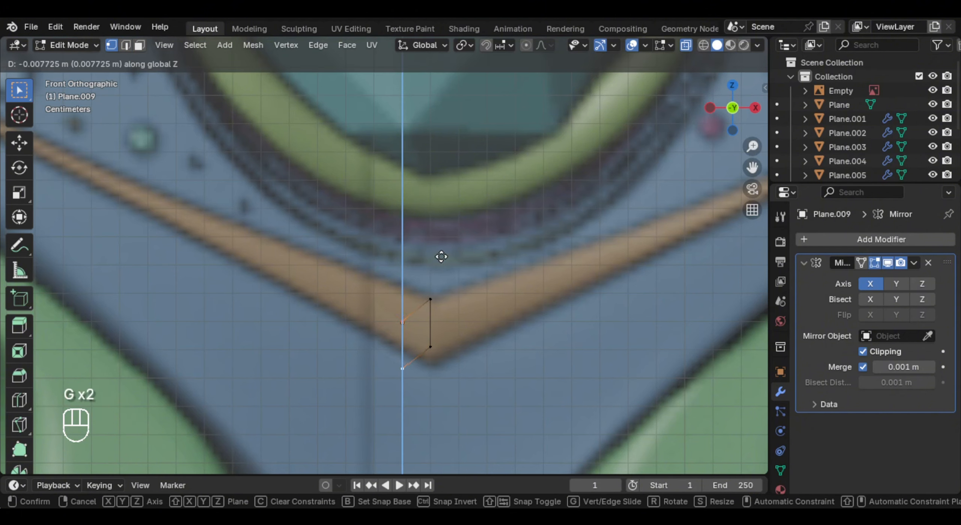
click(440, 326)
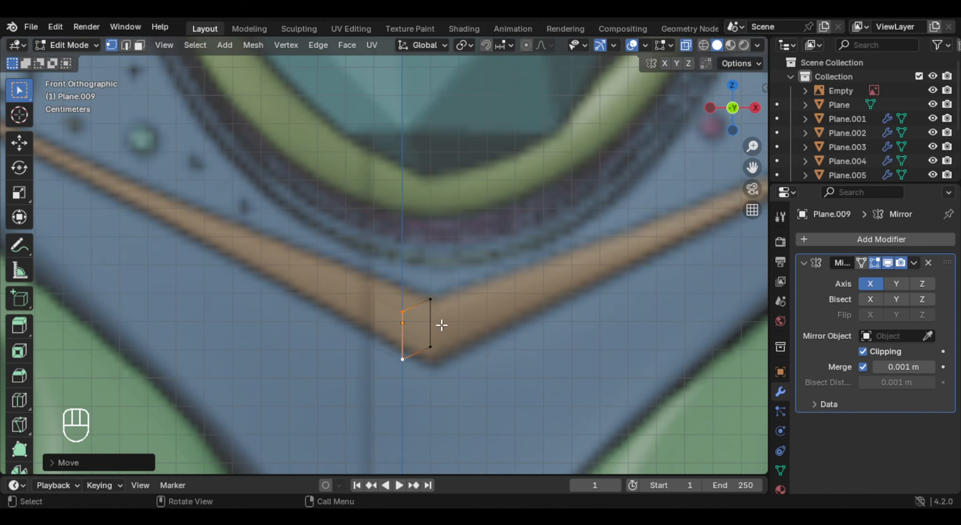
- Extrude the half plane's outer edge along the brown trim, then shrink and rotate the new edge to follow its slope
key(2)
scroll(457, 291, down, 4)
key(e)
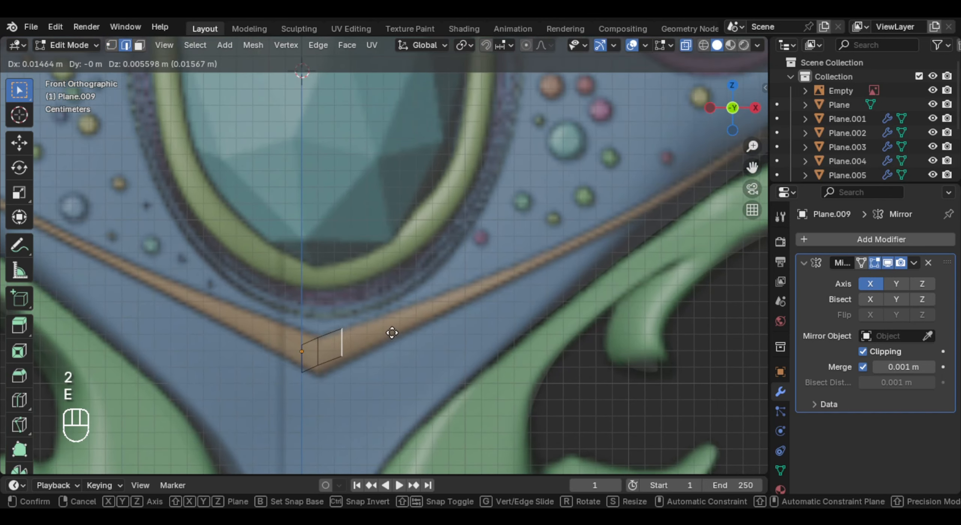
click(402, 331)
key(s)
key(r)
click(385, 299)
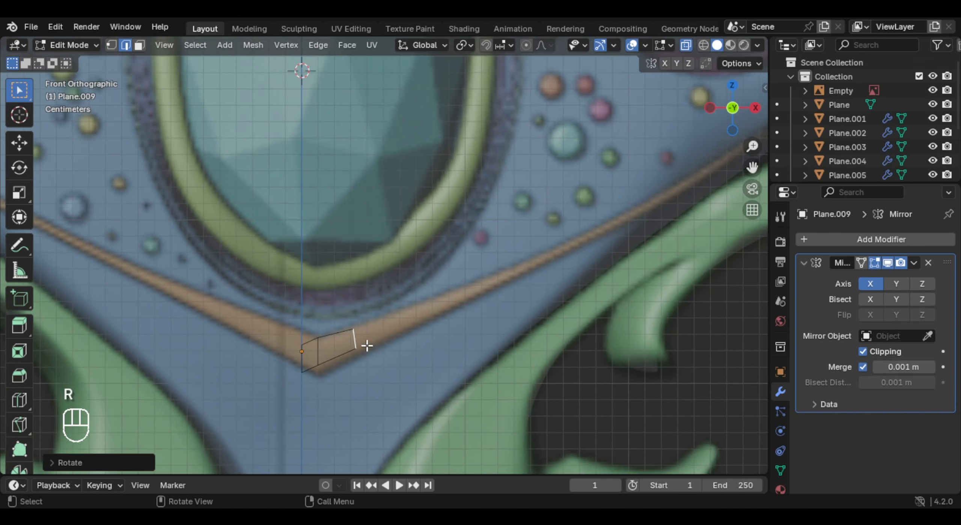
- Continue extruding the trim strip section by section along the brown reference line up to its thin end, tapering each end edge
key(e)
click(447, 307)
key(s)
click(454, 318)
key(e)
click(526, 287)
key(s)
click(536, 296)
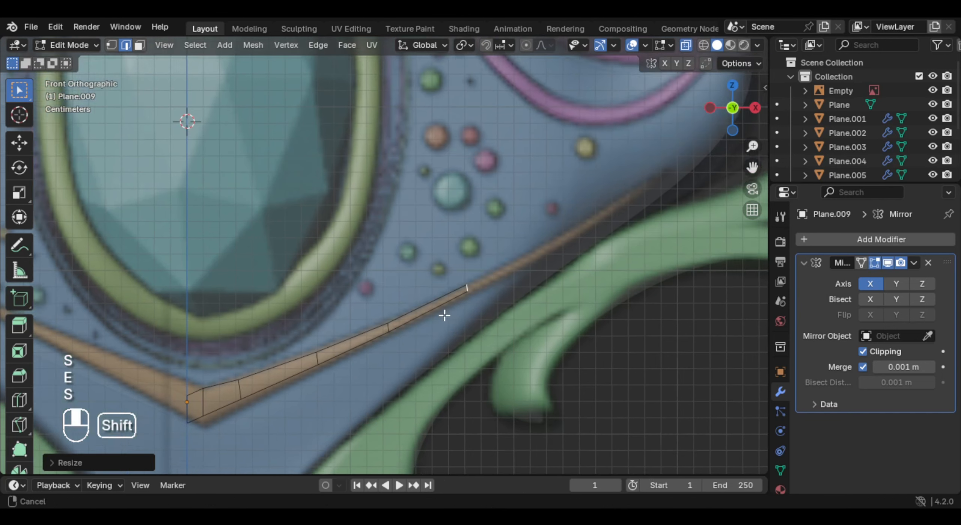
key(e)
click(615, 206)
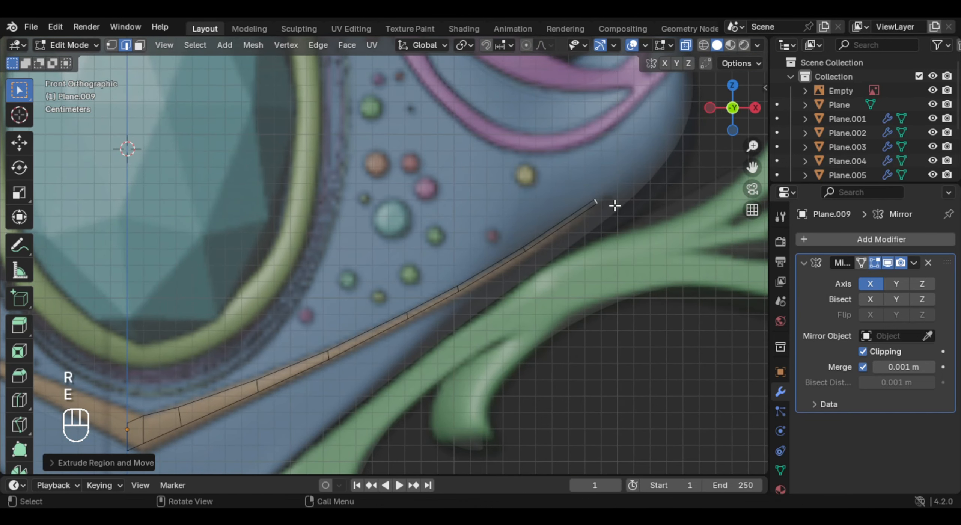
key(alt+z)
key(s)
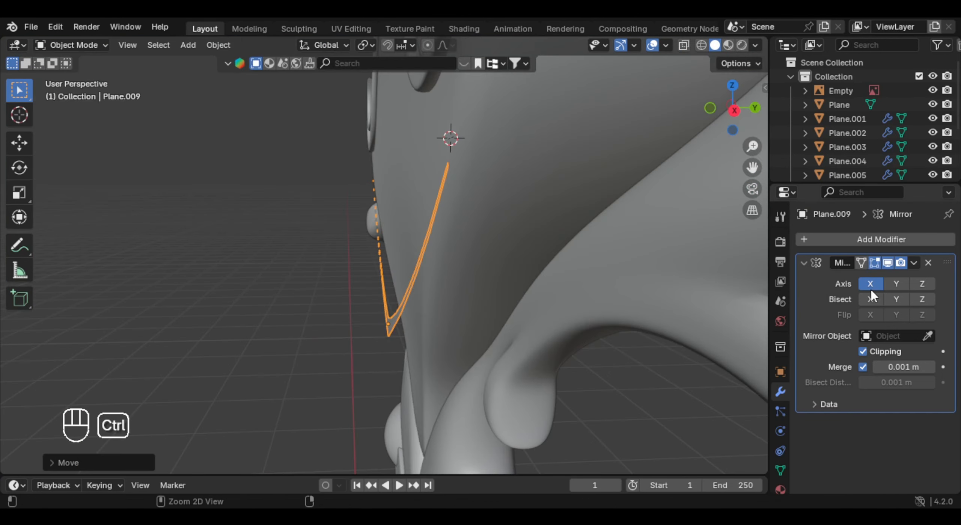
- Apply the trim's Mirror modifier and add a Shrinkwrap modifier targeting the main guard body, Plane.006
key(ctrl+a)
click(872, 240)
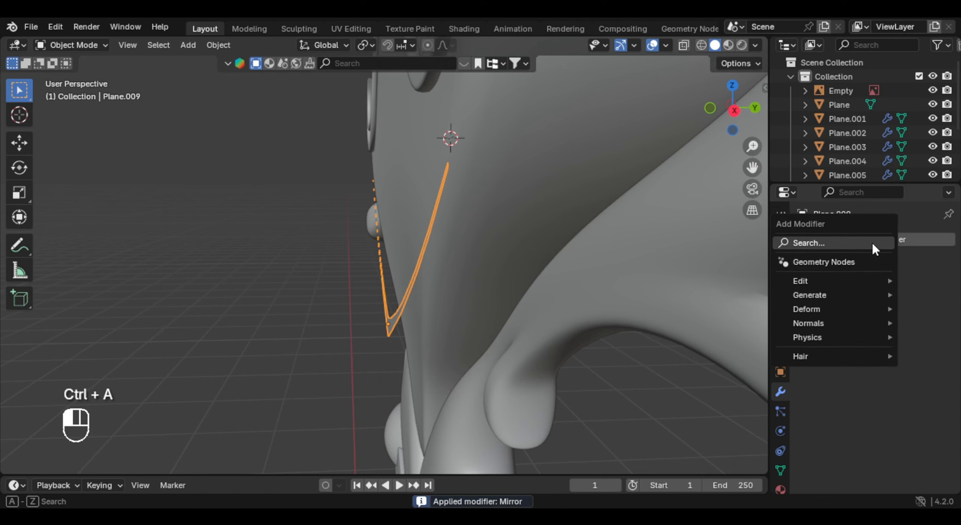
text(shr)
key(Return)
click(928, 319)
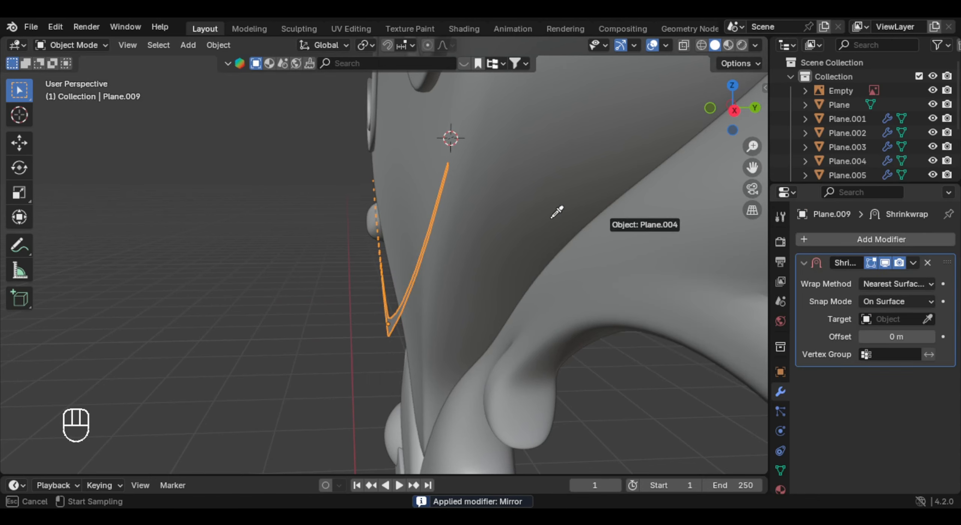
click(490, 180)
- Set the Shrinkwrap wrap method to Target Normal Project and apply the modifier to the trim
middle_drag(503, 229, 404, 243)
click(919, 287)
click(886, 346)
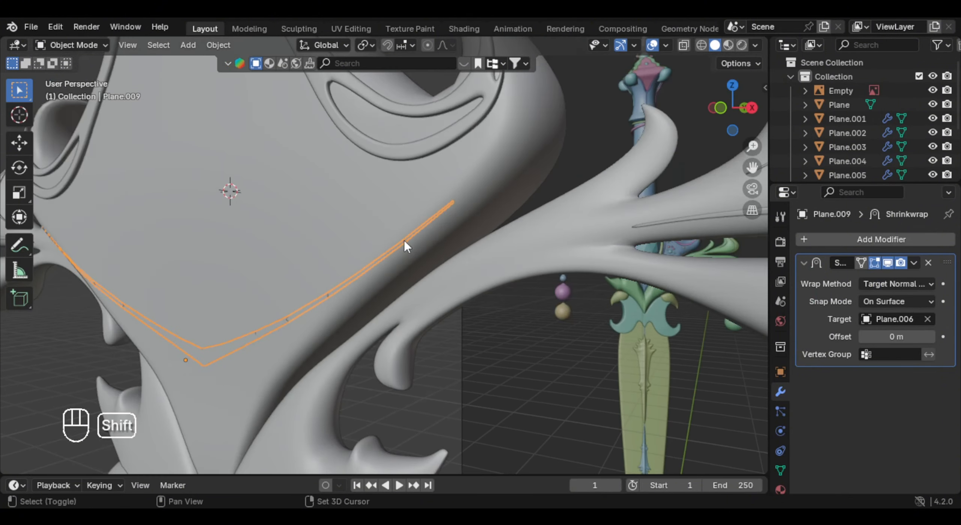
key(ctrl+a)
- Select the entire V-shaped trim mesh and extrude it outward from the guard surface to give it thickness
middle_drag(586, 240, 543, 229)
key(Tab)
key(a)
key(a)
shift+middle_drag(633, 238, 650, 161)
key(a)
key(e)
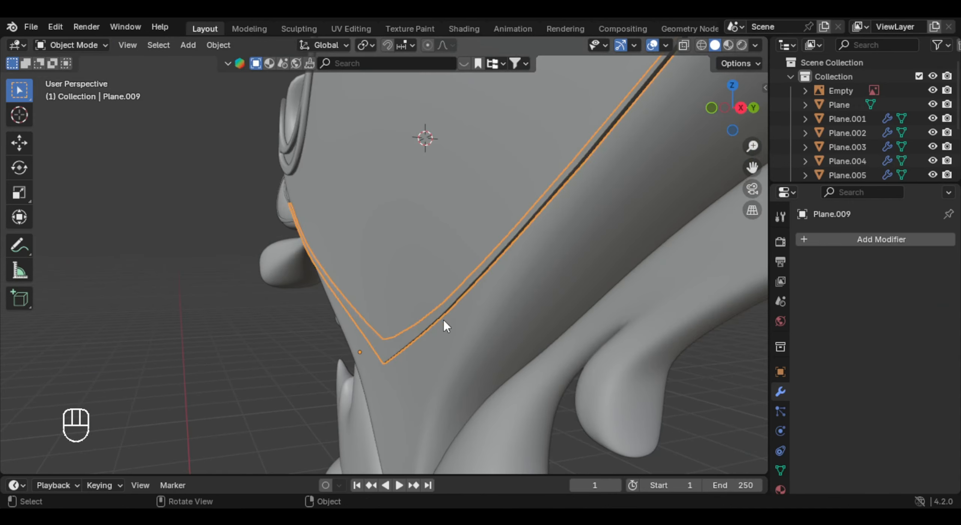
- Add a level 2 Subdivision Surface modifier to the V-shaped trim
middle_drag(443, 320, 477, 303)
key(ctrl+2)
middle_drag(489, 268, 565, 317)
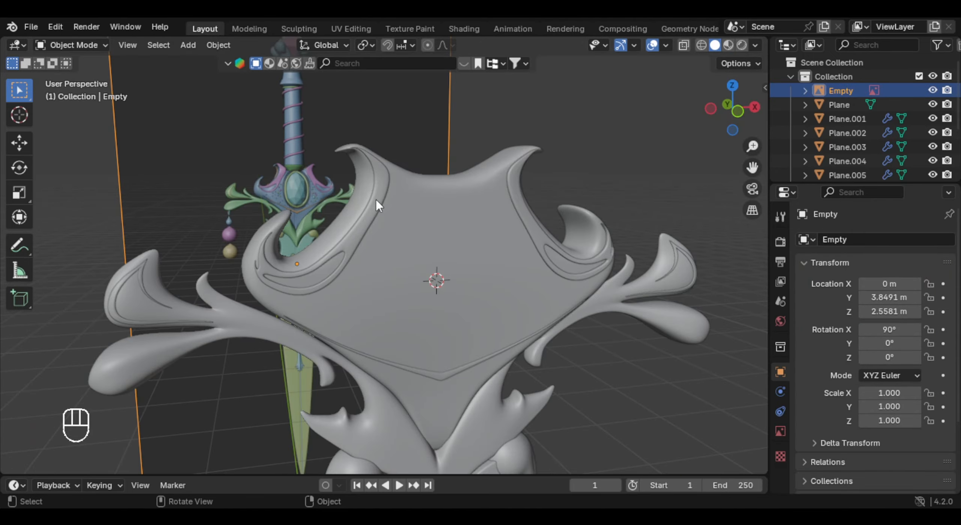
- Select the main guard body and snap the 3D cursor to it
shift+middle_drag(469, 237, 447, 225)
click(449, 233)
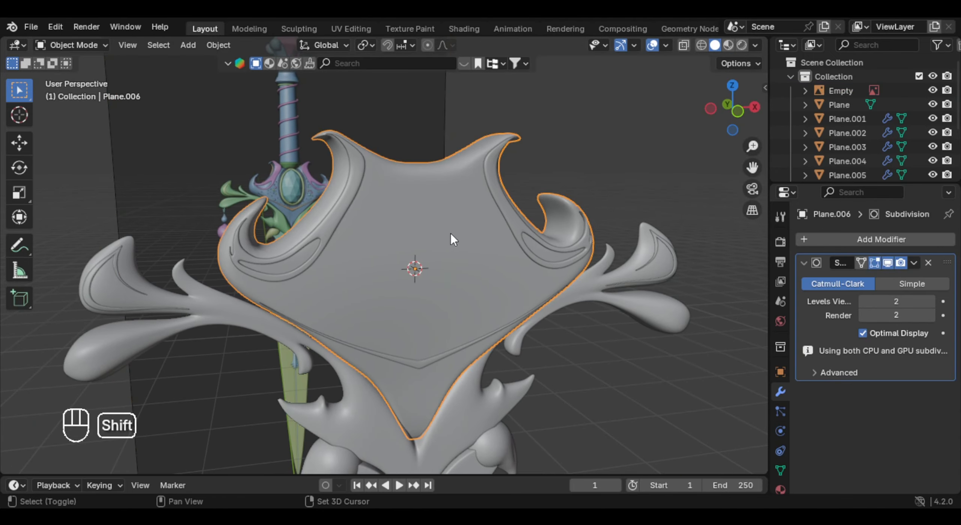
key(shift+s)
click(446, 312)
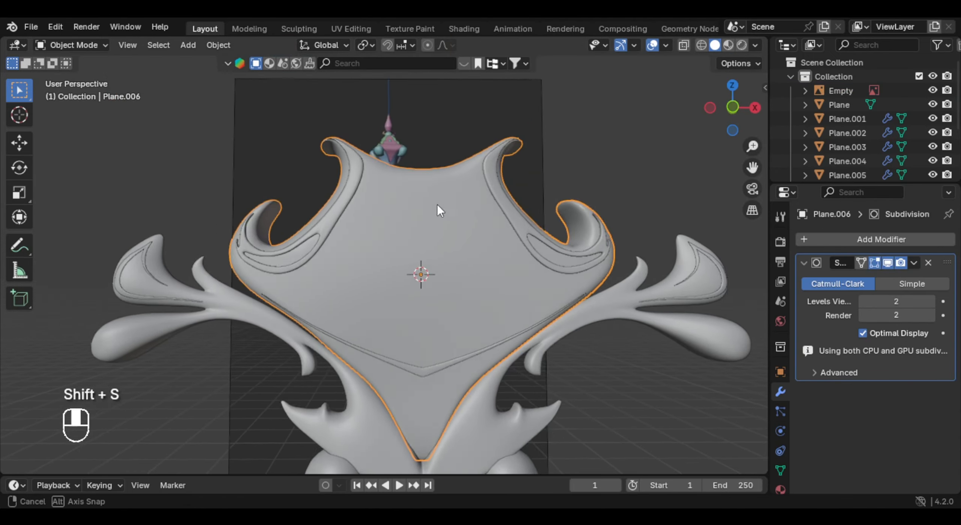
- Add an Ico Sphere at the 3D cursor and scale it down to gem size at the guard's center
key(shift+a)
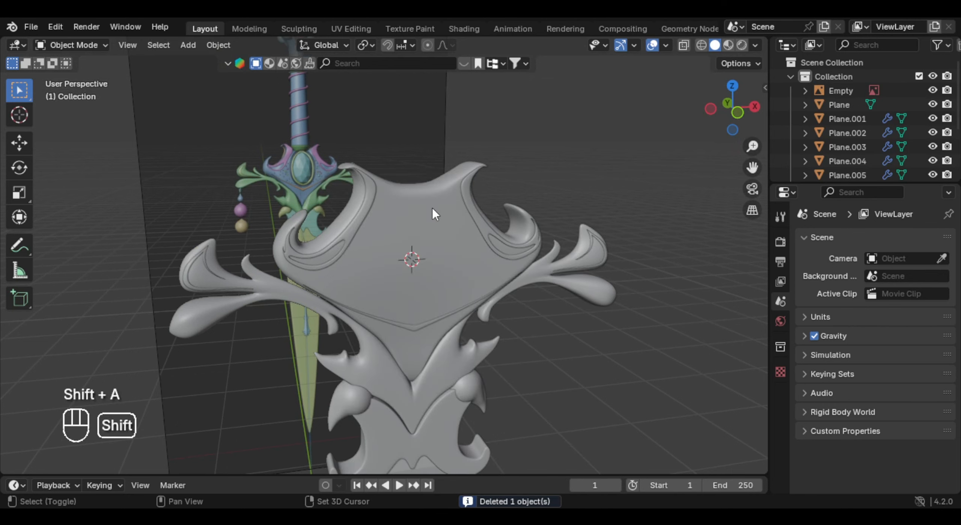
key(shift+a)
mouse_move(439, 205)
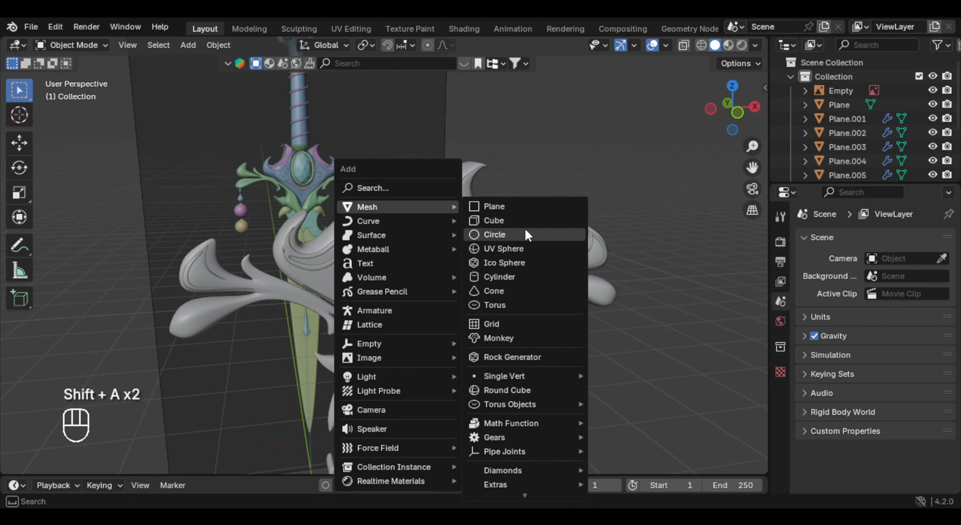
click(504, 262)
scroll(491, 259, down, 3)
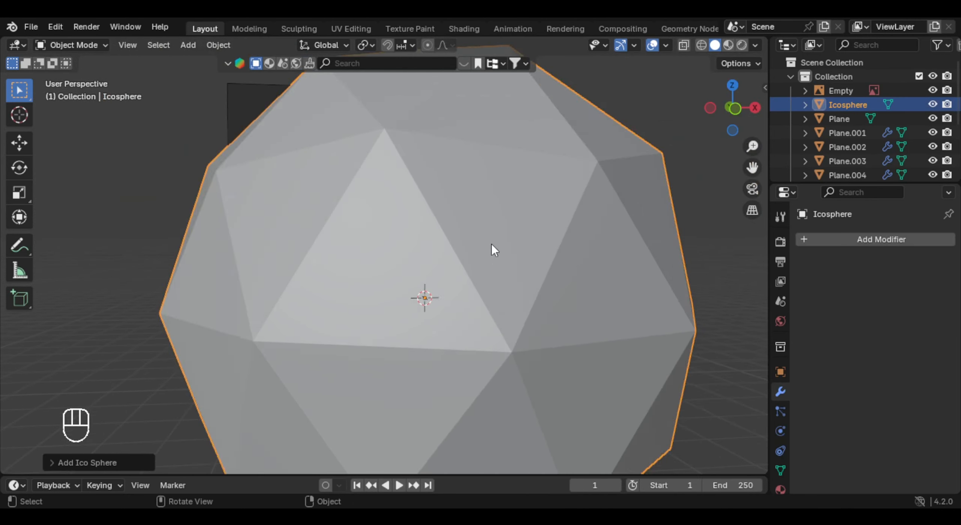
key(s)
click(431, 287)
scroll(451, 277, up, 4)
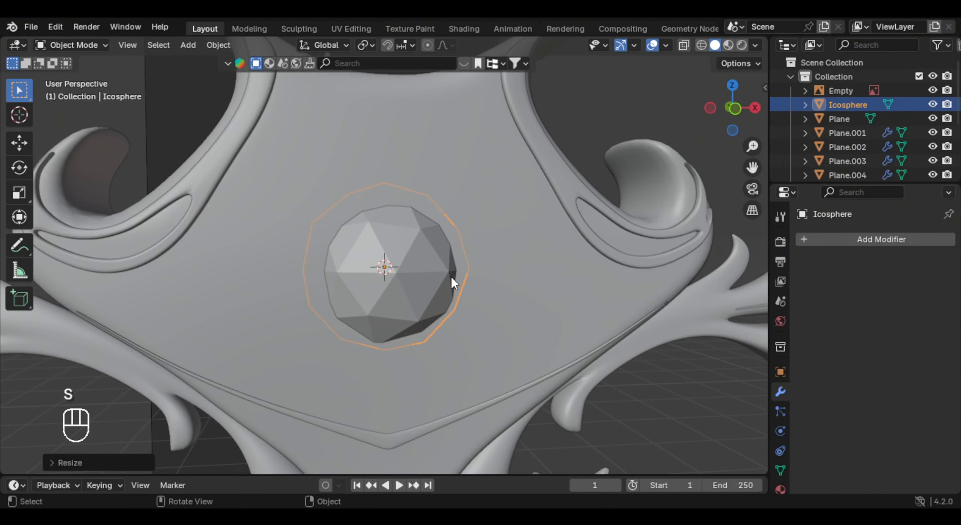
- Isolate the ico sphere and knife-cut it vertically through its center in the right side view, with the cut angle constrained
key(KP_Divide)
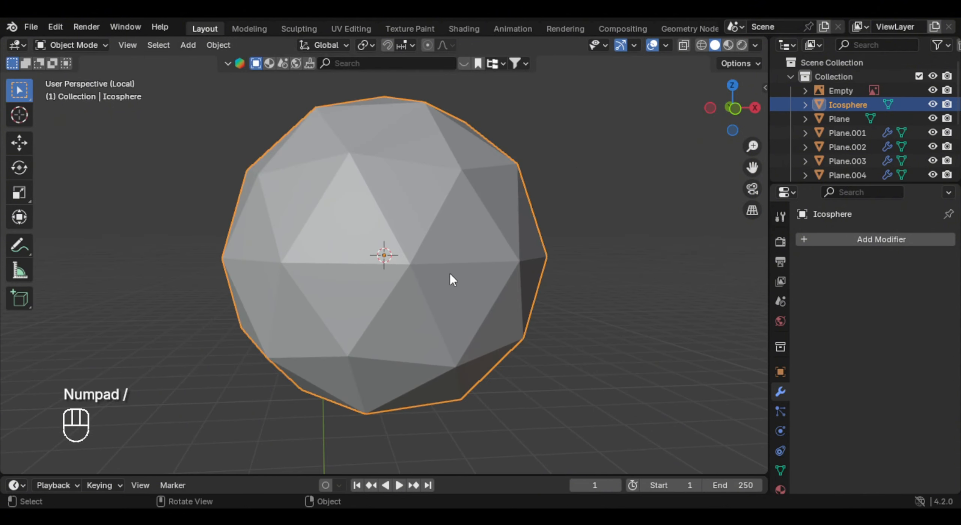
key(KP_3)
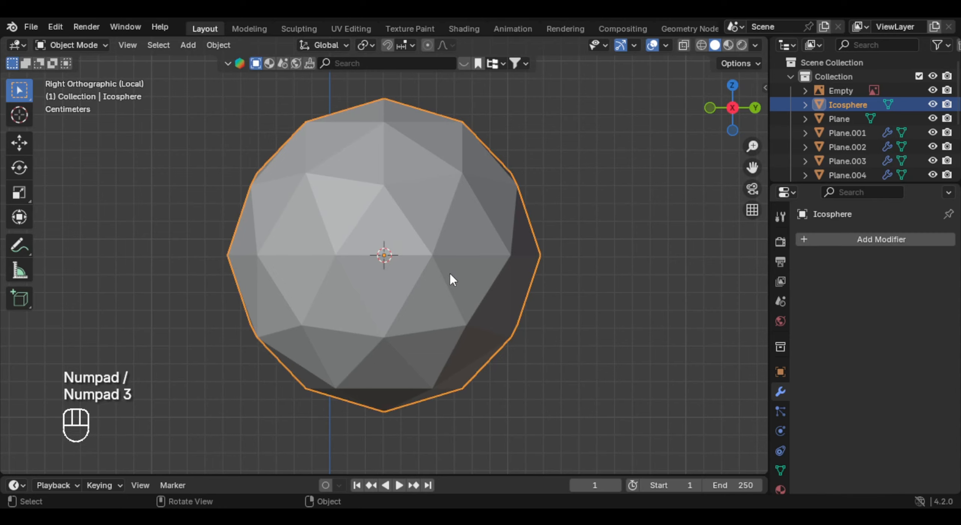
scroll(417, 207, down, 4)
scroll(428, 225, up, 1)
key(Tab)
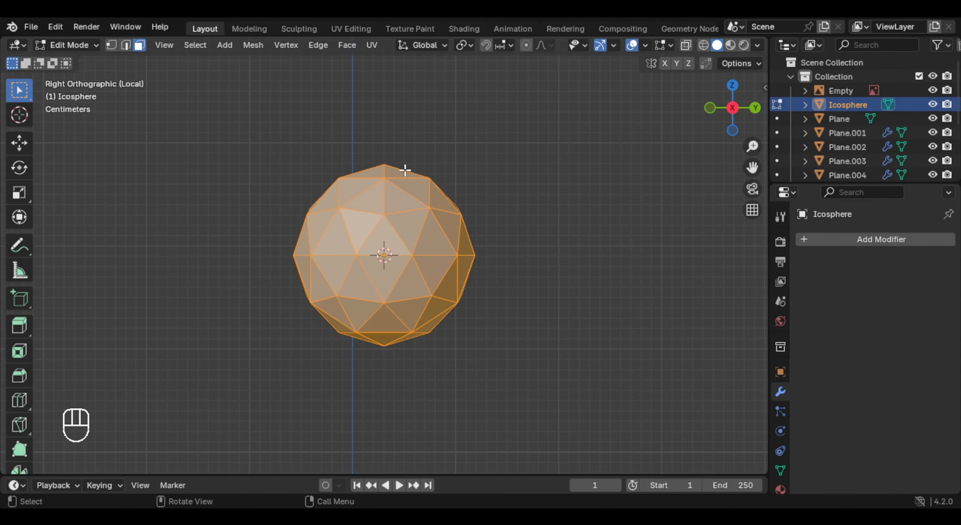
key(alt+z)
key(alt+z)
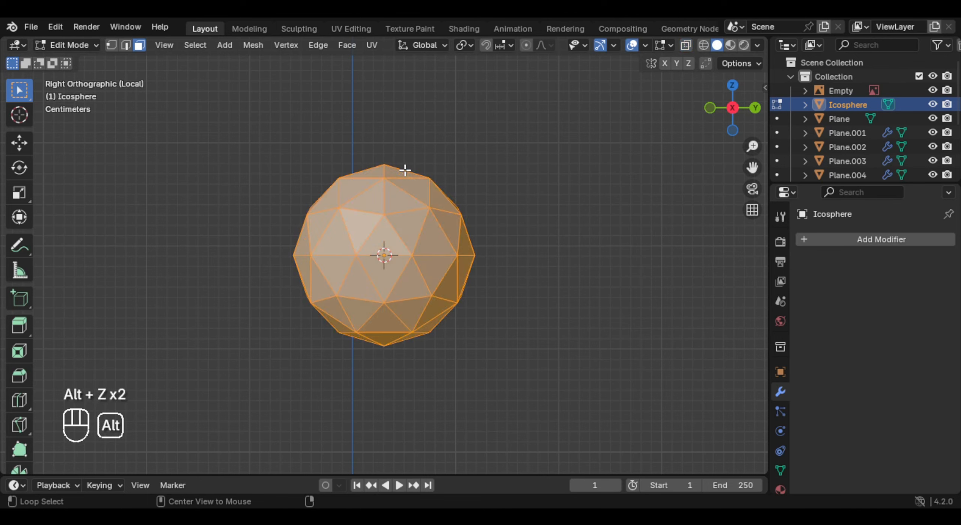
click(530, 201)
key(k)
key(k)
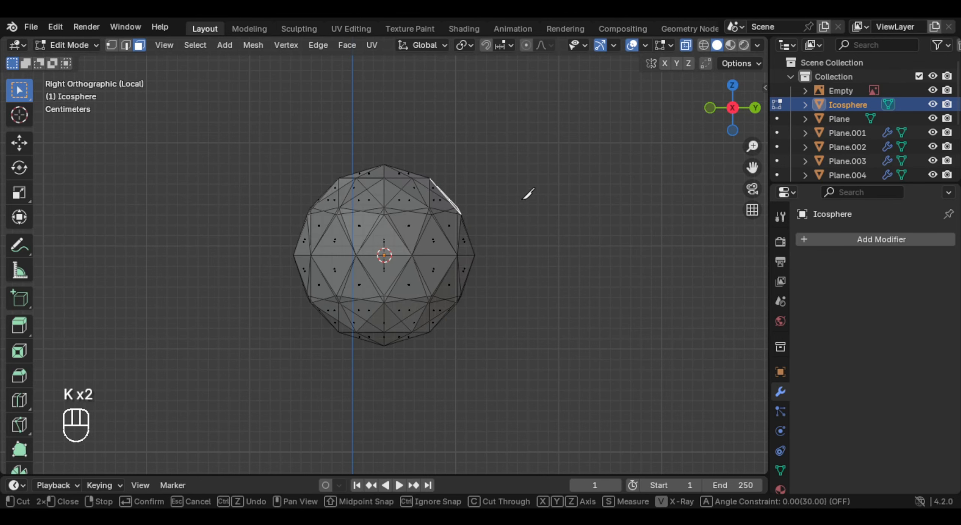
key(k)
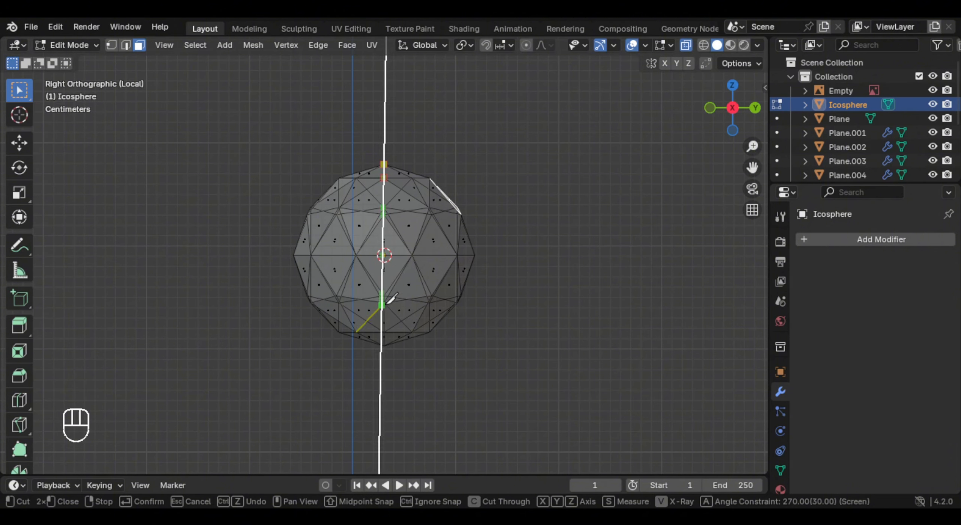
click(389, 332)
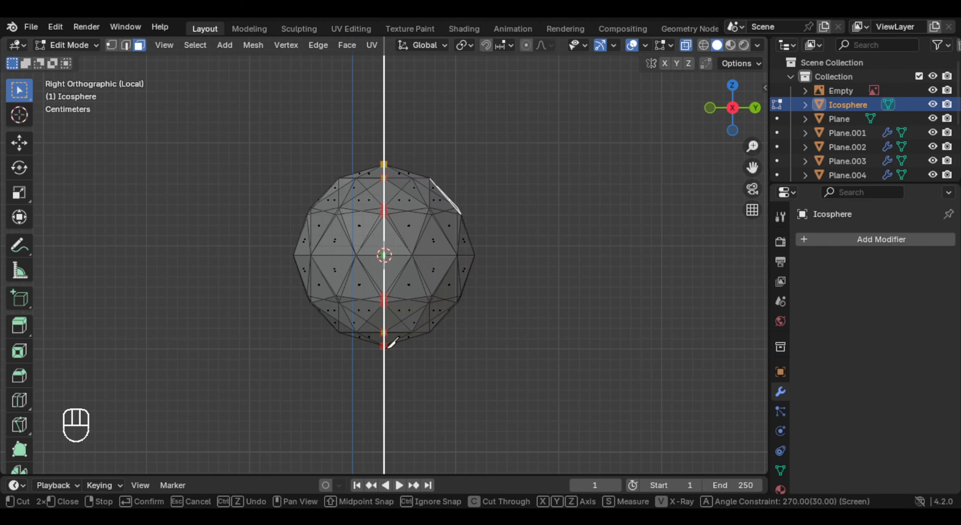
key(Return)
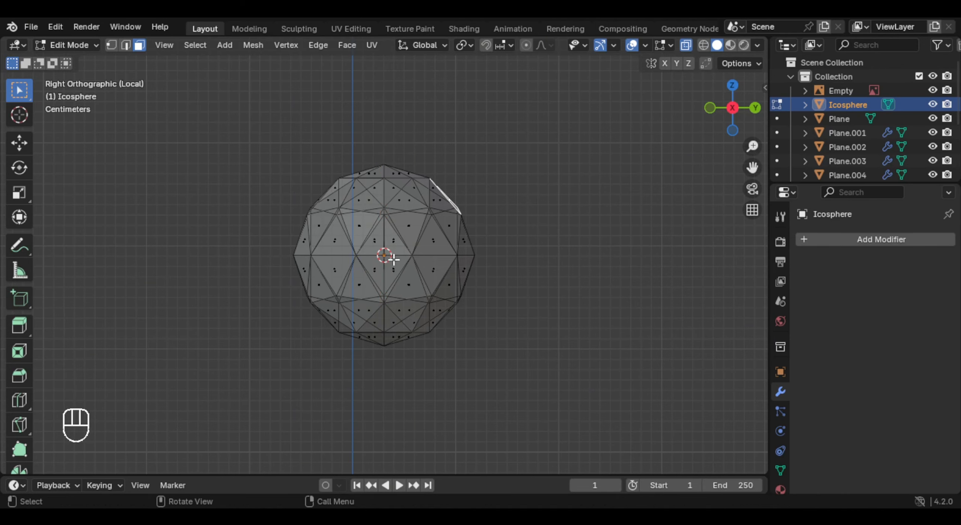
- Select the faces on the ico sphere's rear, positive-Y half and delete them
middle_drag(393, 259, 416, 212)
key(1)
key(KP_3)
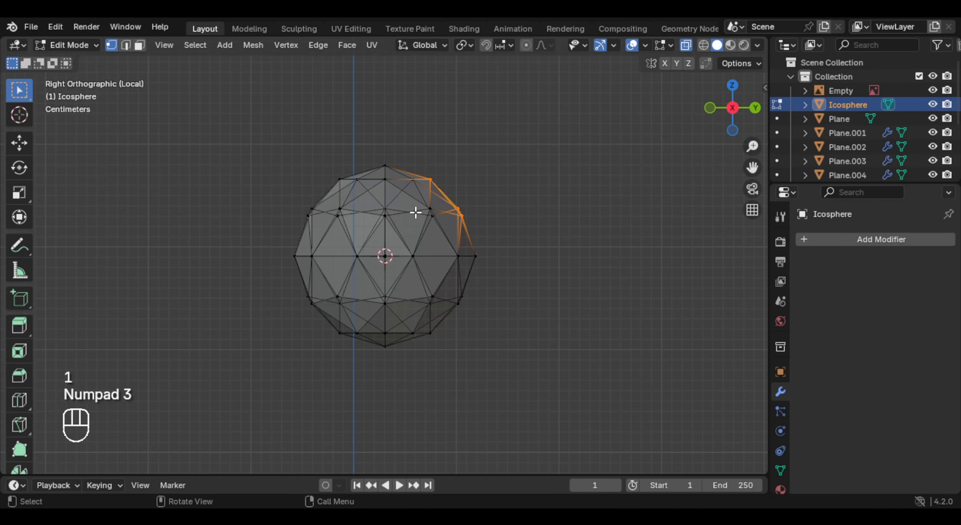
scroll(416, 212, down, 2)
key(3)
drag(383, 144, 485, 349)
scroll(516, 234, up, 3)
key(x)
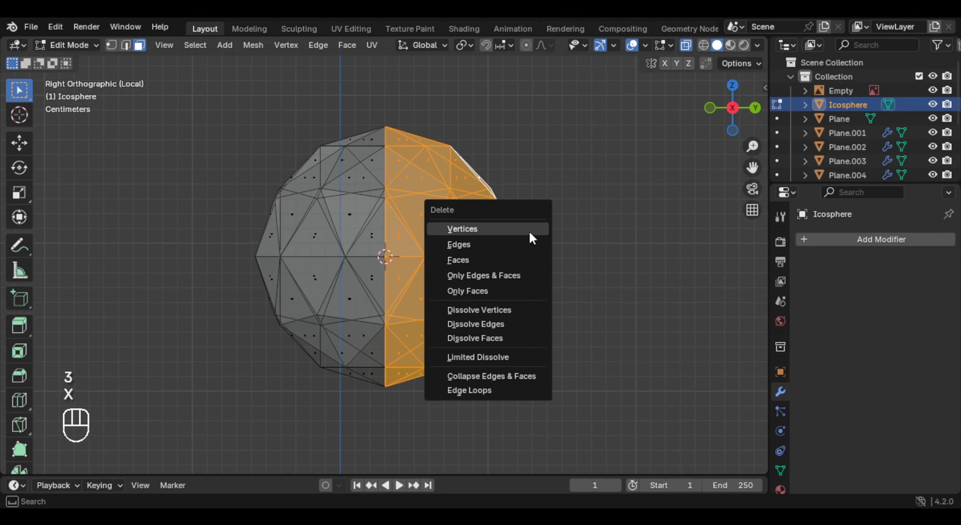
click(475, 259)
- Close the half sphere's open rim with Grid Fill at a span of 3, then leave the isolated view
key(Tab)
key(Tab)
key(1)
middle_drag(424, 212, 434, 187)
alt+click(446, 242)
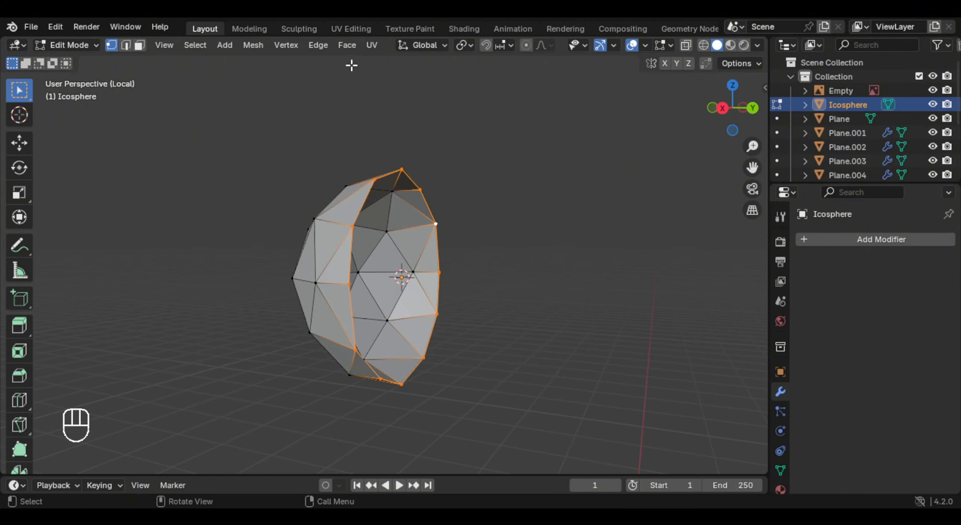
click(351, 47)
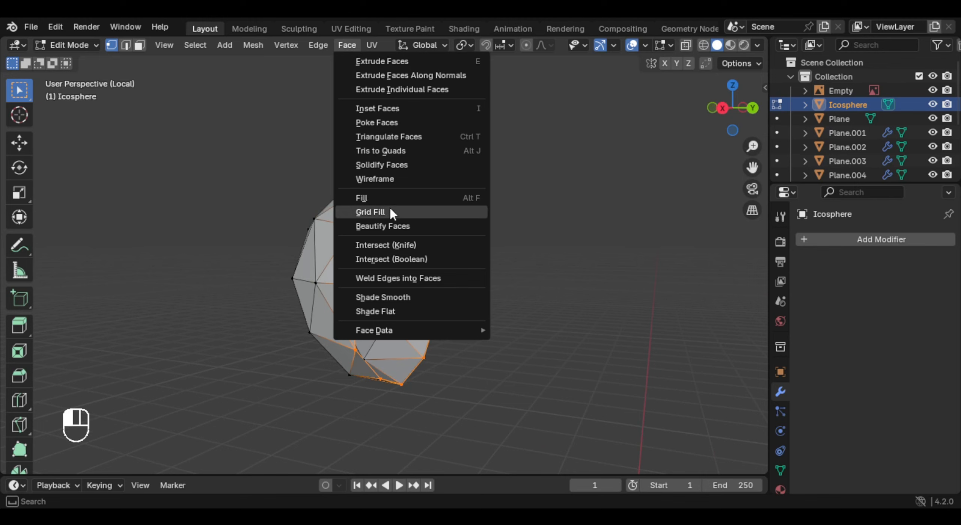
click(411, 213)
middle_drag(396, 279, 424, 317)
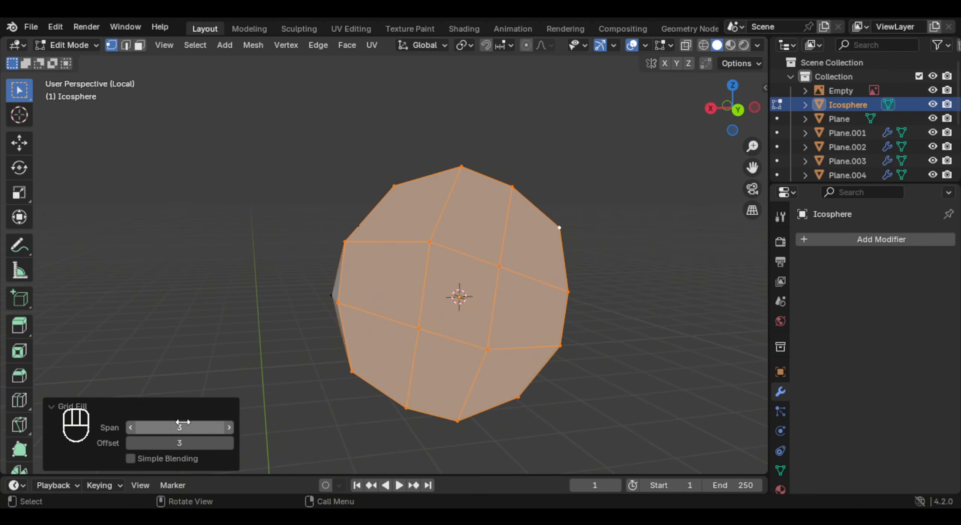
mouse_move(461, 280)
middle_down()
mouse_move(386, 268)
mouse_move(476, 274)
mouse_move(466, 285)
middle_up()
key(Tab)
key(KP_Divide)
key(s)
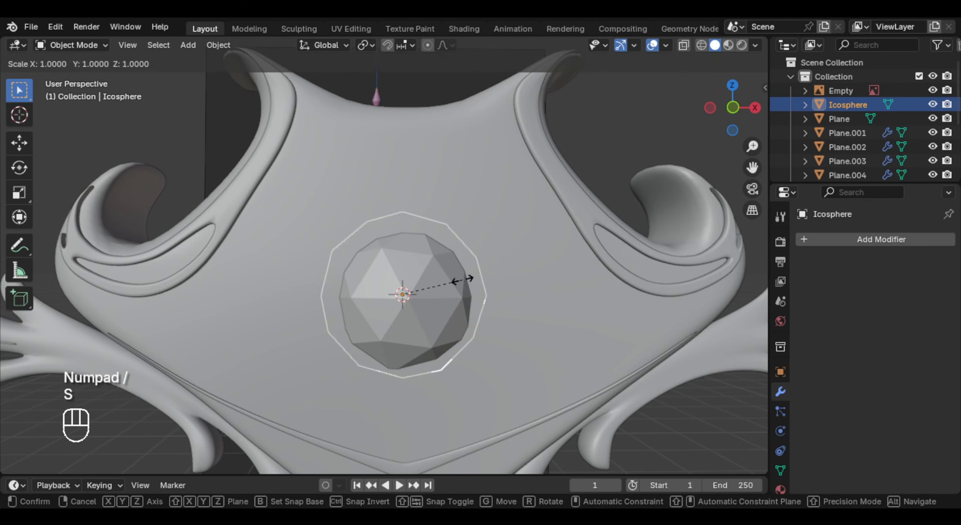
right_click(461, 279)
key(s)
key(z)
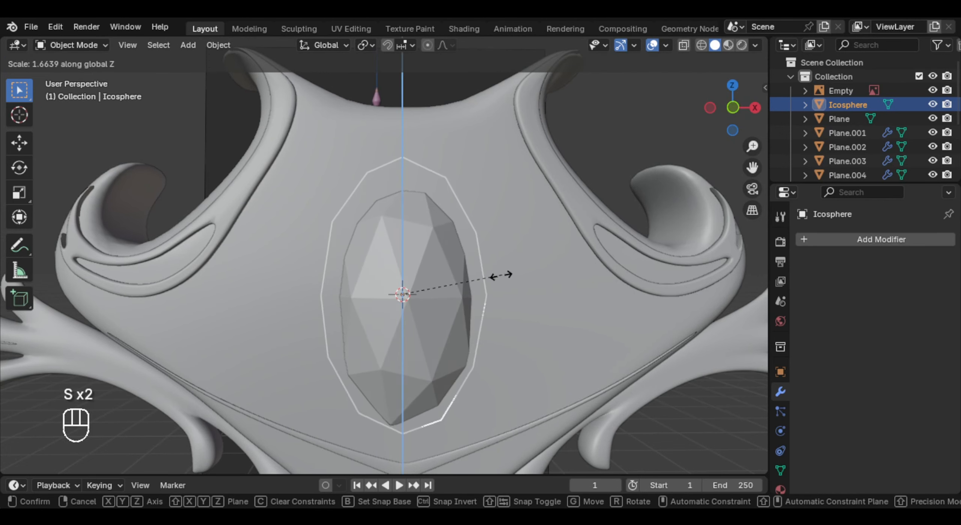
right_click(494, 278)
- Stretch the half sphere along global Z by a factor of about 1.25
key(s)
middle_click(503, 275)
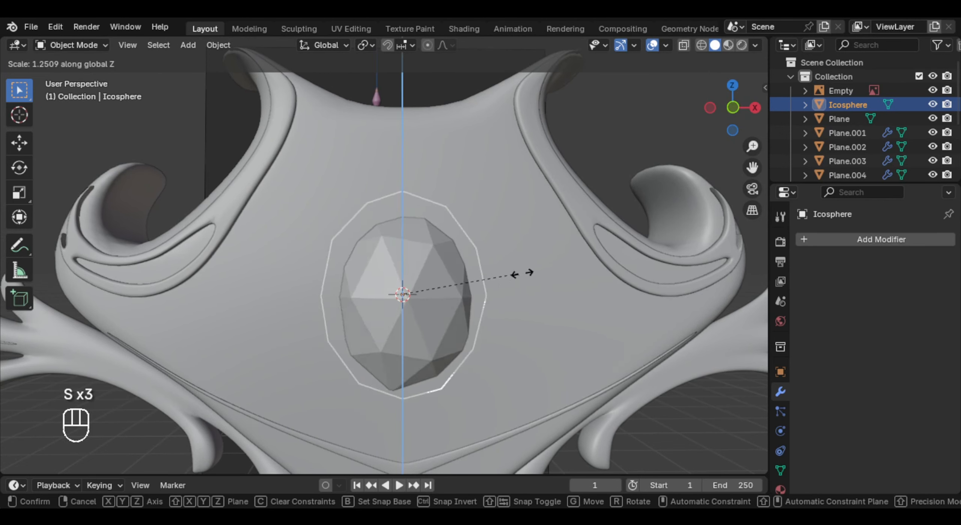
click(514, 273)
- Move the gem forward along negative global Y so it protrudes from the guard's front surface
middle_drag(515, 273, 564, 249)
key(g)
middle_click(544, 249)
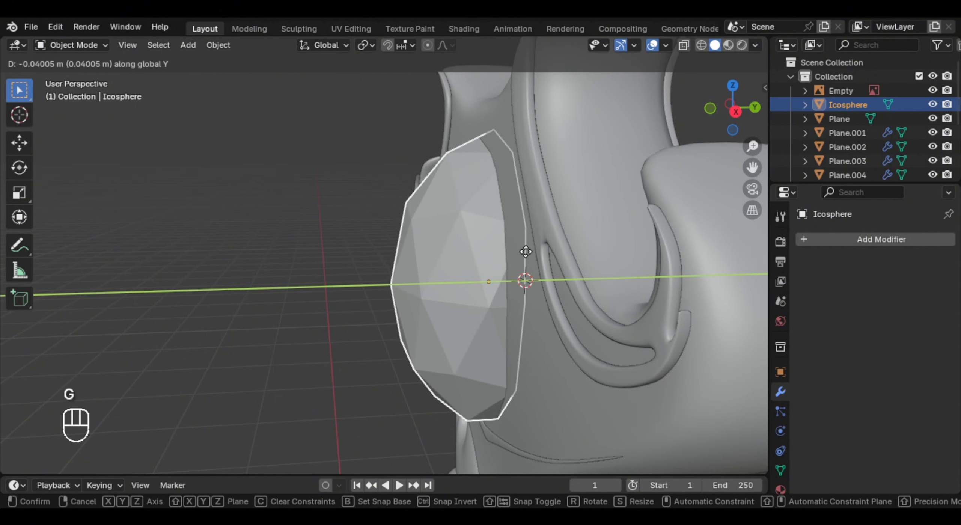
click(517, 251)
- Select the gem's whole mesh in Edit Mode and scale it along the Y axis to adjust its depth
key(Tab)
key(a)
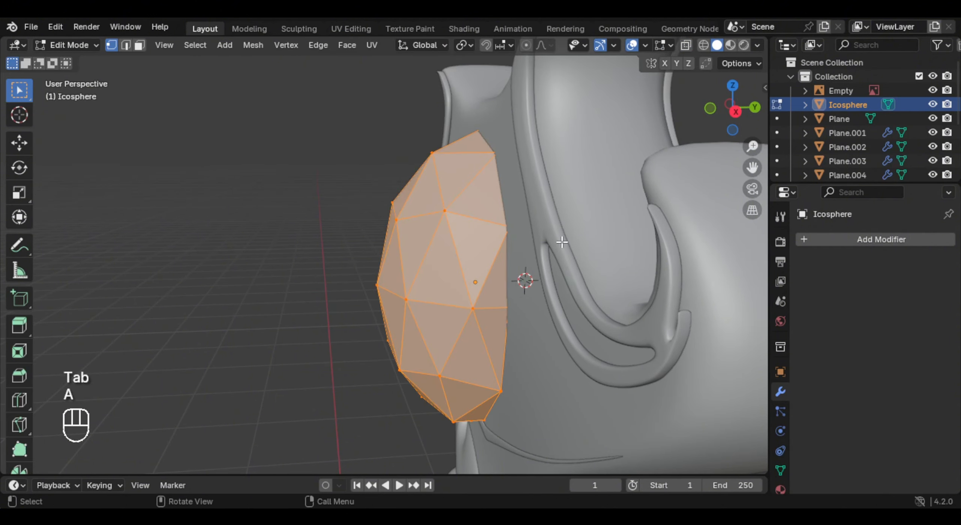
key(s)
key(y)
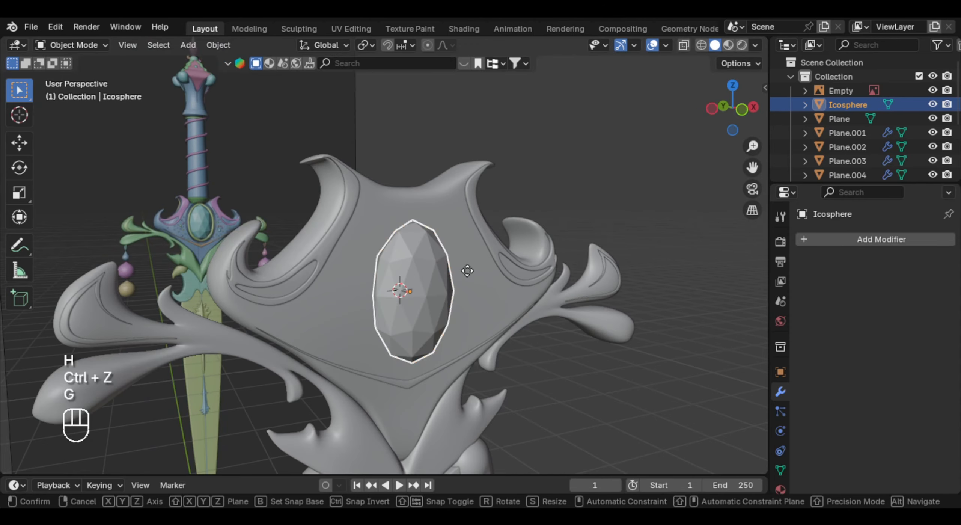
- Move the gem up along global Z by about 0.05 m
key(z)
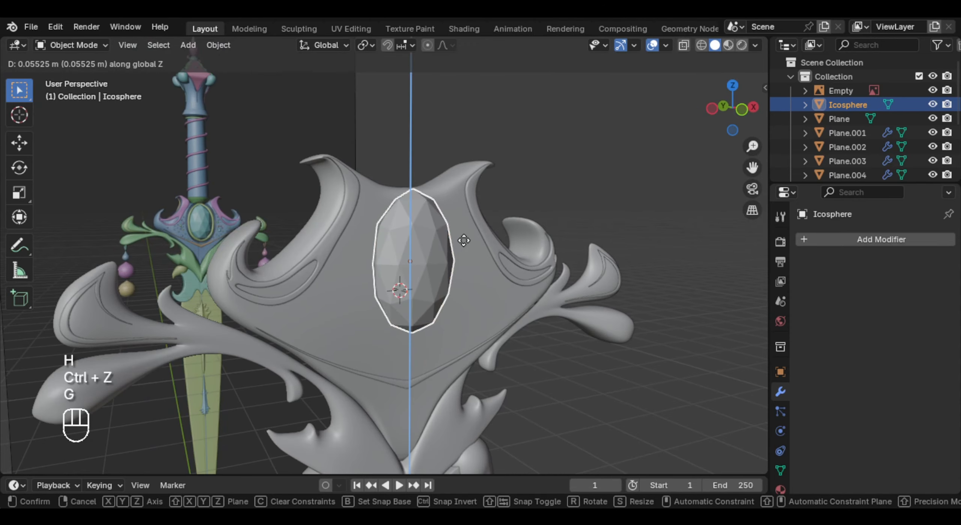
click(465, 243)
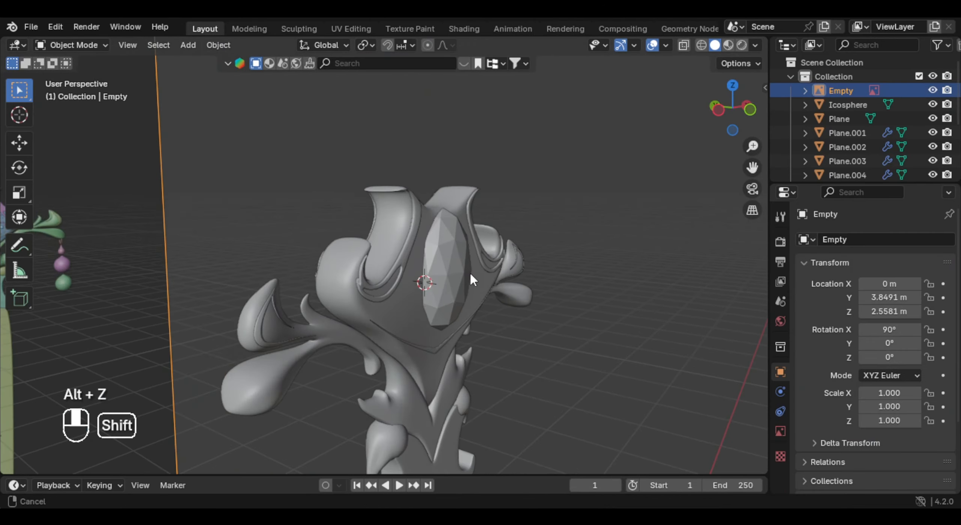
middle_drag(472, 273, 453, 269)
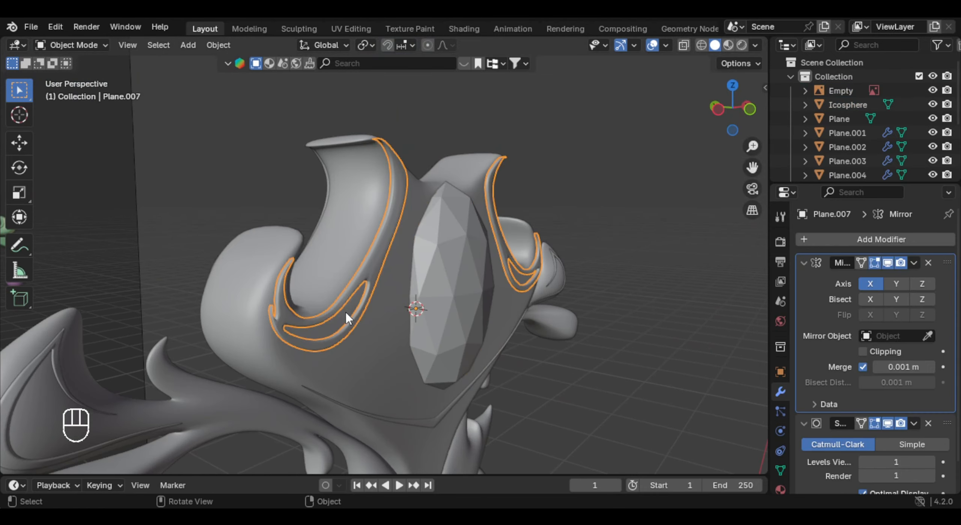
- Snap the 3D cursor to the selected guard body, then set the gem's origin to the 3D cursor
click(417, 313)
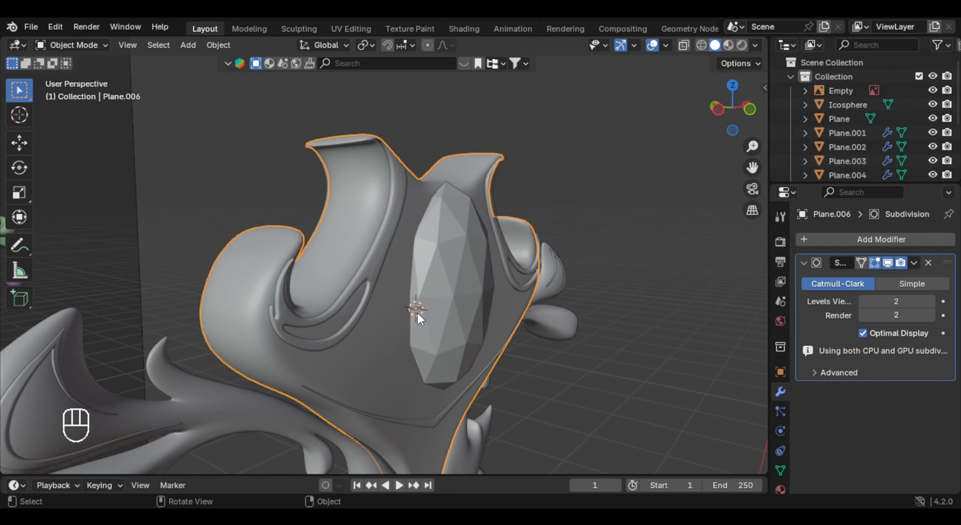
shift+middle_drag(417, 312, 450, 287)
key(shift+s)
click(460, 340)
middle_drag(466, 332, 442, 272)
click(443, 313)
right_click(491, 234)
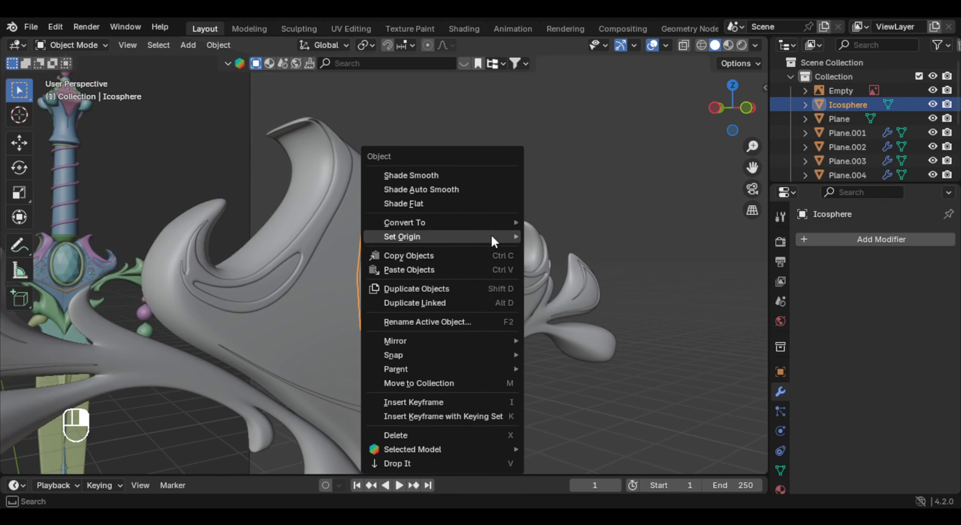
mouse_move(494, 237)
click(585, 265)
- With the 3D Cursor as pivot point, duplicate the gem in place and mirror the copy by scaling it -1 along global Y
middle_drag(525, 267, 445, 287)
key(period)
click(599, 270)
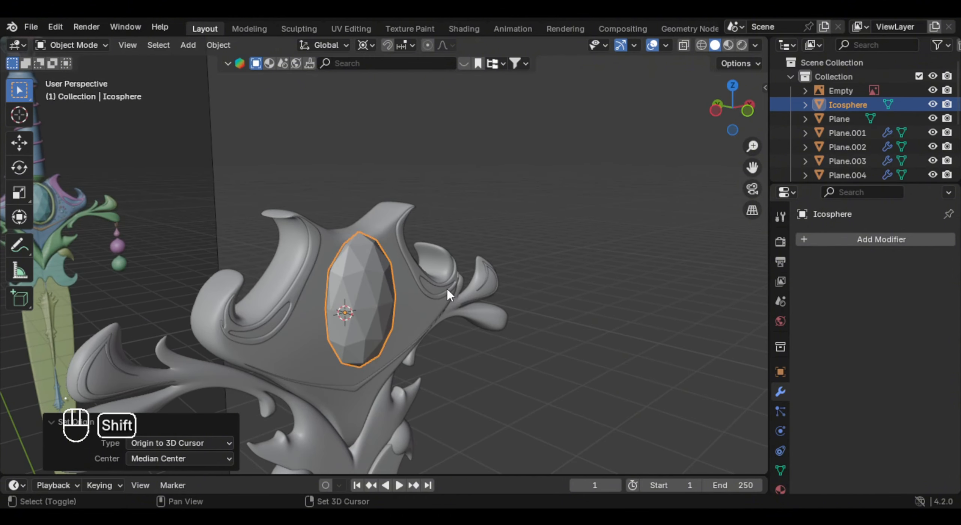
key(shift+d)
right_click(481, 258)
text(sy)
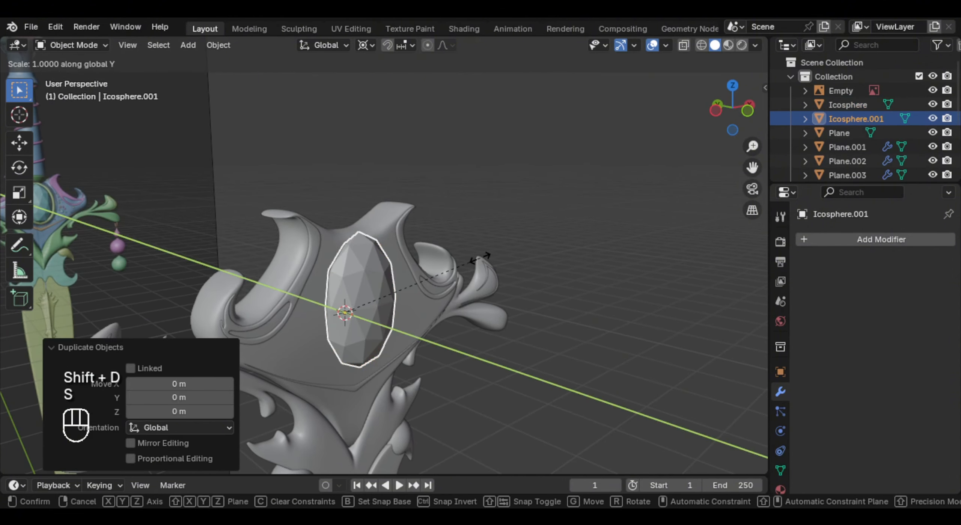
text(-1)
click(480, 258)
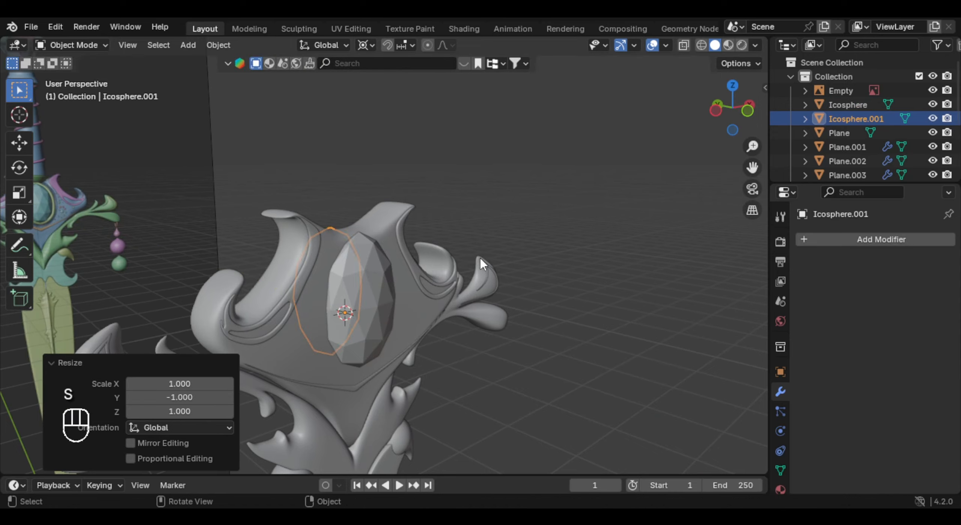
middle_drag(484, 260, 454, 317)
- Snap the 3D cursor to the selected front gem and add a Bézier circle there in front view
click(413, 263)
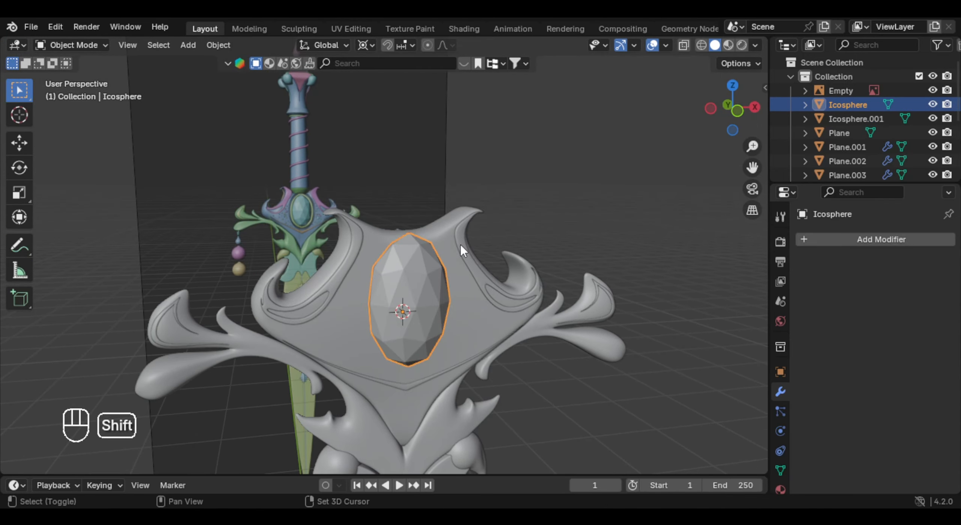
key(shift+s)
click(454, 344)
key(KP_1)
key(shift+a)
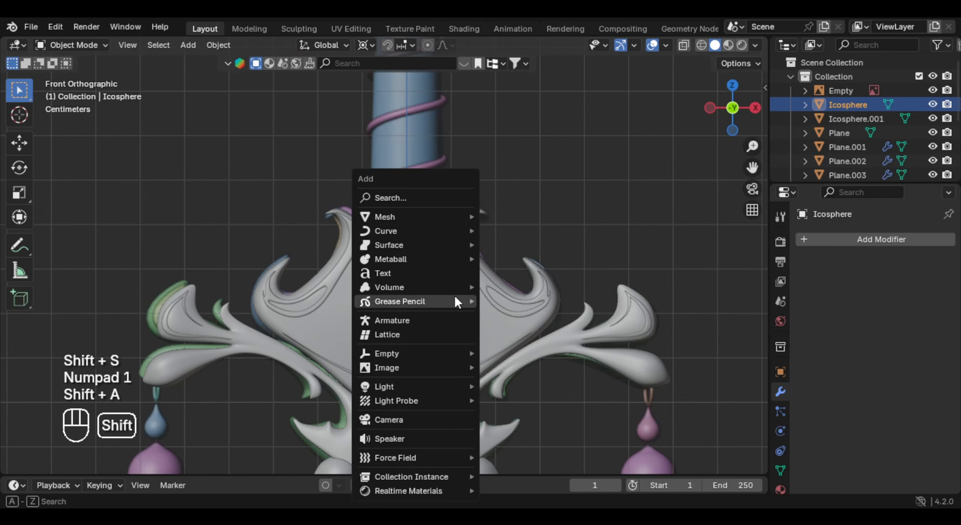
mouse_move(440, 230)
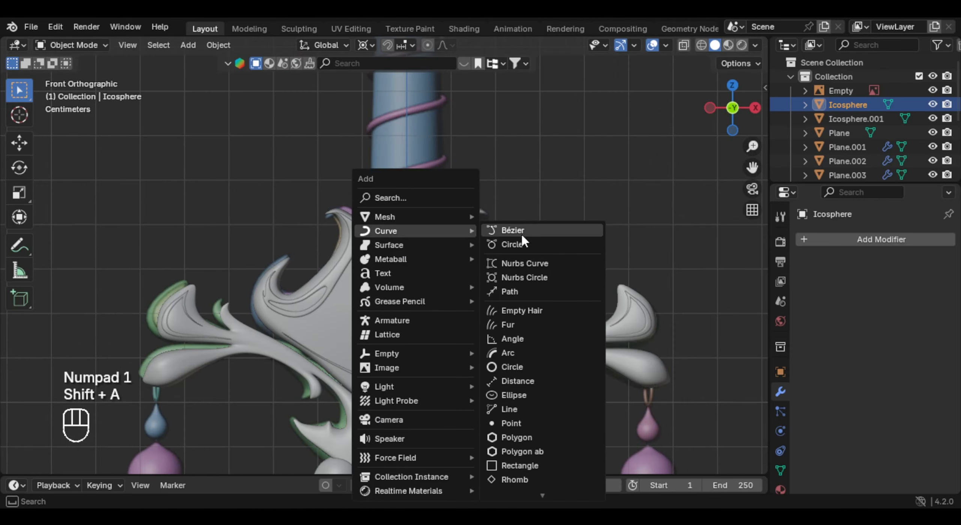
click(538, 243)
scroll(522, 249, down, 1)
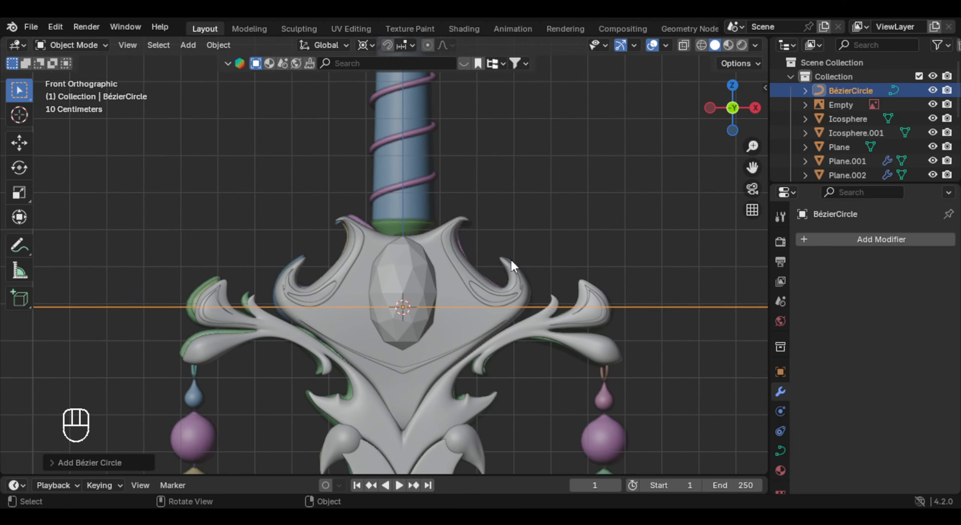
- Rotate the Bézier circle 90° around global X and scale it down towards the gem's size
key(r)
text(rx)
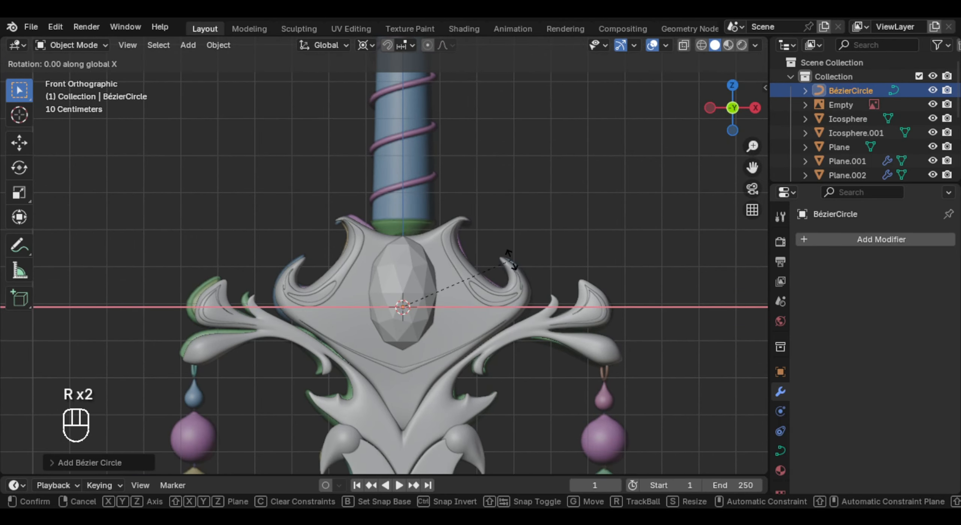
text(90)
key(Return)
key(s)
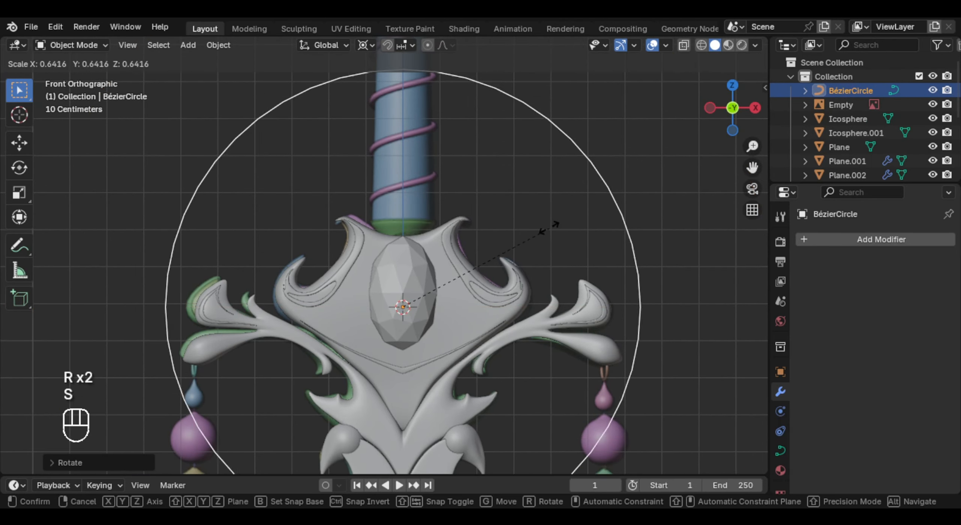
click(436, 284)
- Position the circle around the front gem and narrow it along global X by a factor of about 0.6
middle_drag(435, 283, 492, 299)
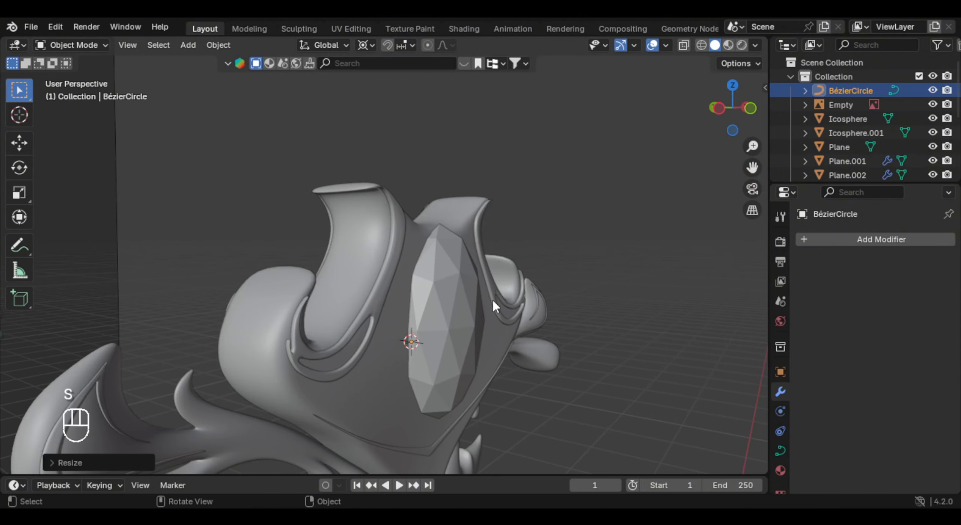
key(g)
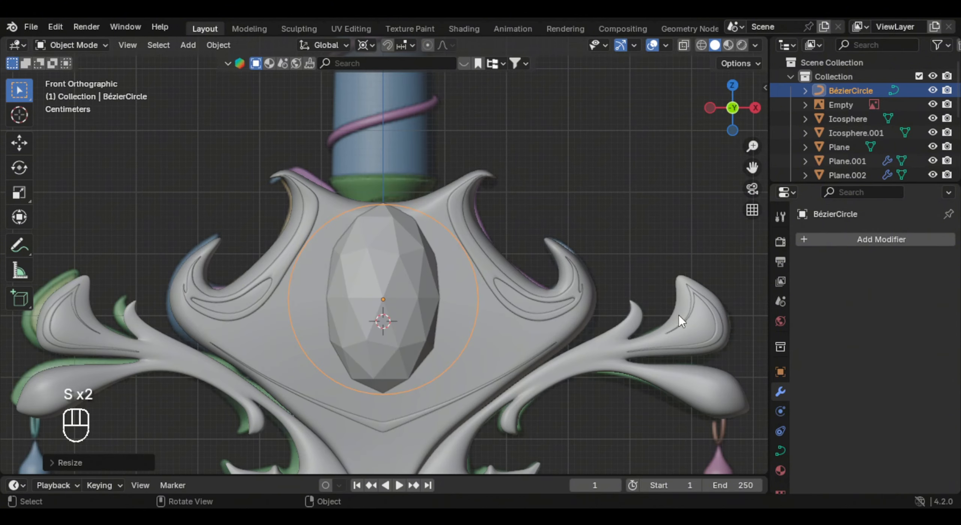
key(s)
key(x)
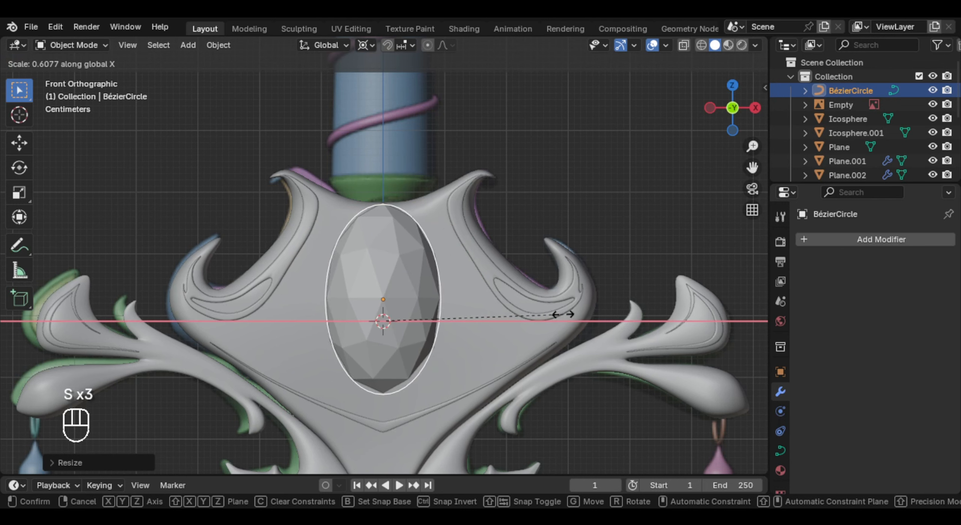
click(569, 312)
- Give the oval curve a round bevel with a depth of about 0.087 m to form the gem's rim
shift+middle_drag(426, 322, 502, 307)
scroll(616, 317, up, 1)
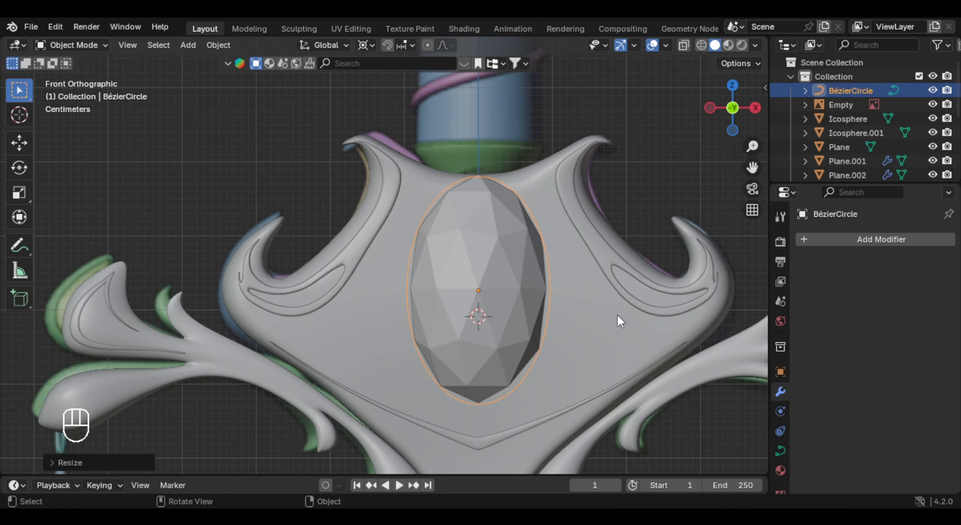
shift+middle_drag(579, 352, 515, 347)
click(781, 450)
scroll(874, 381, down, 5)
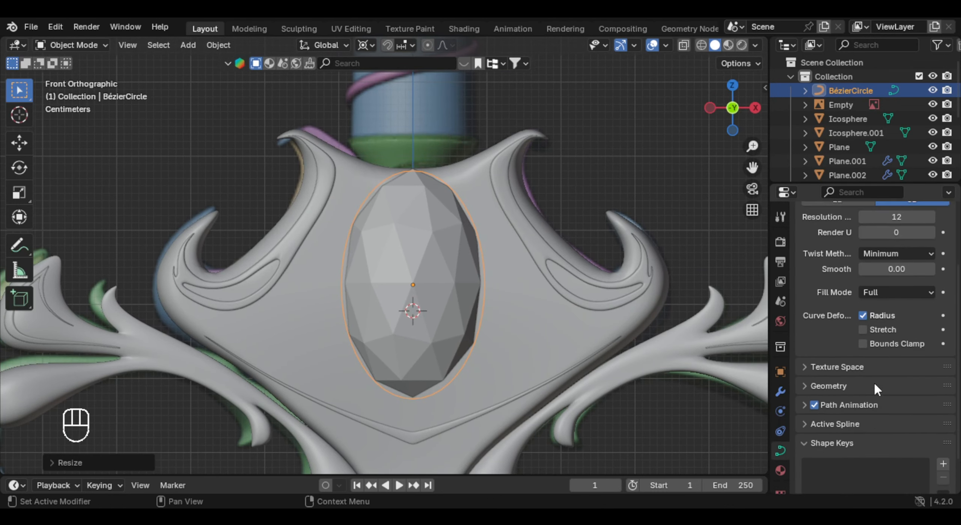
click(860, 340)
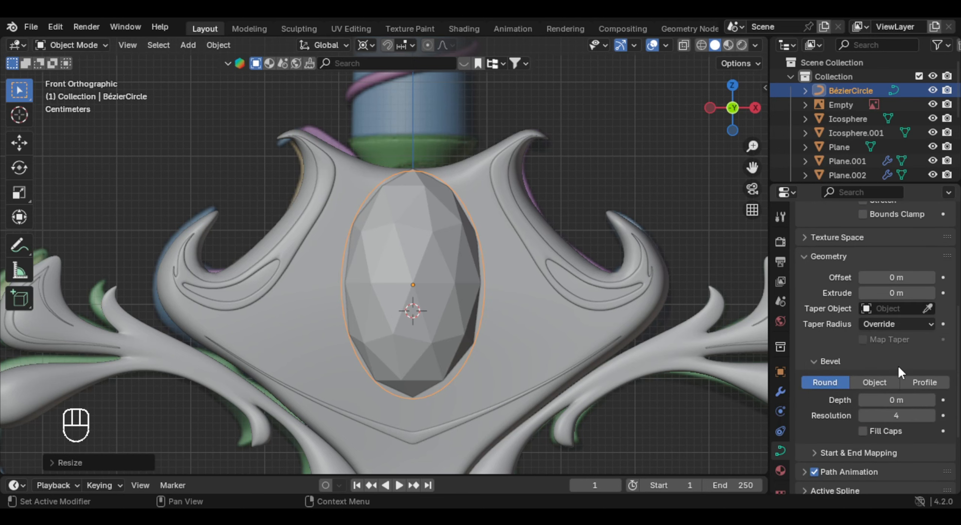
scroll(898, 364, down, 5)
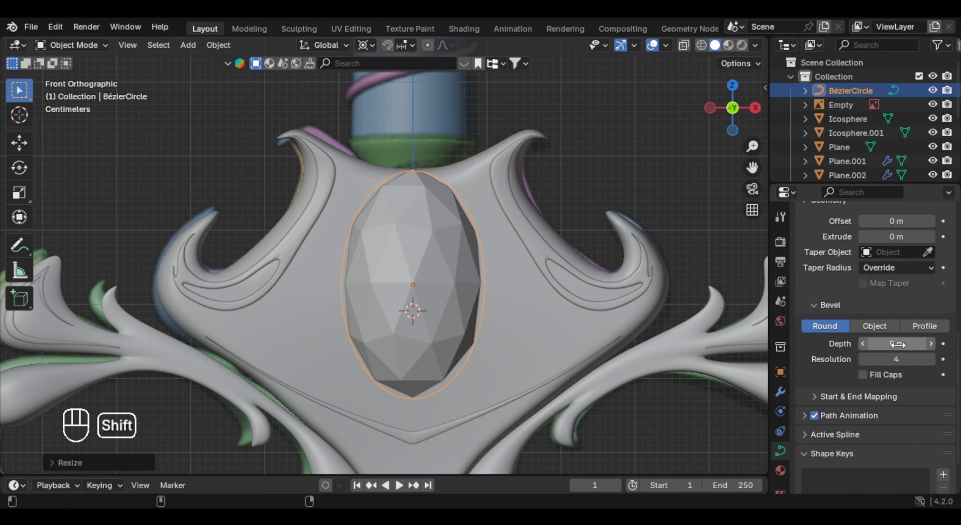
drag(897, 344, 925, 344)
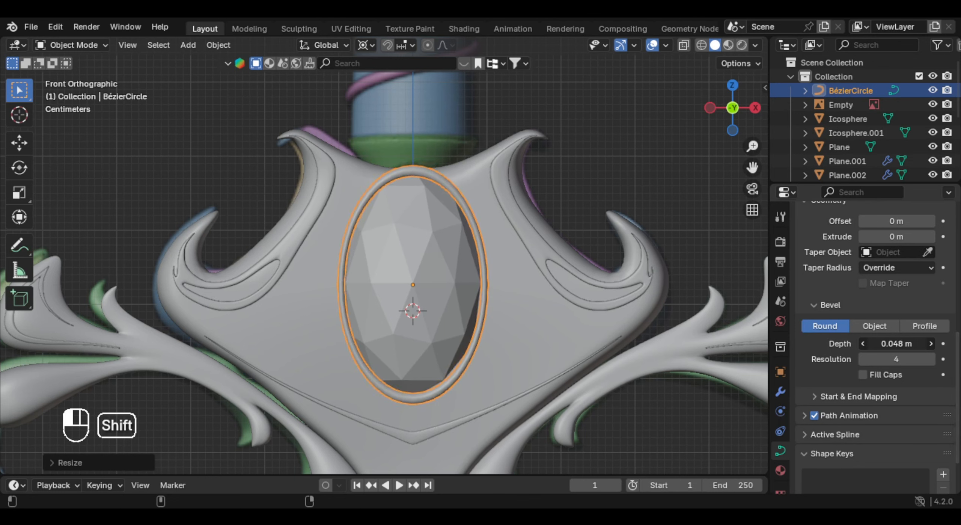
- Apply the scale of the oval rim curve
key(ctrl+a)
click(553, 223)
key(ctrl+a)
right_click(519, 225)
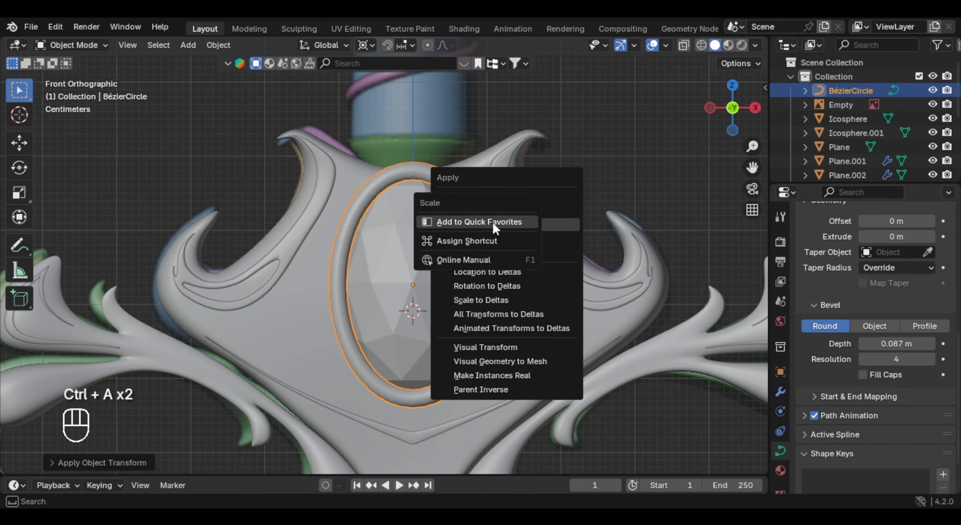
key(Escape)
key(ctrl+a)
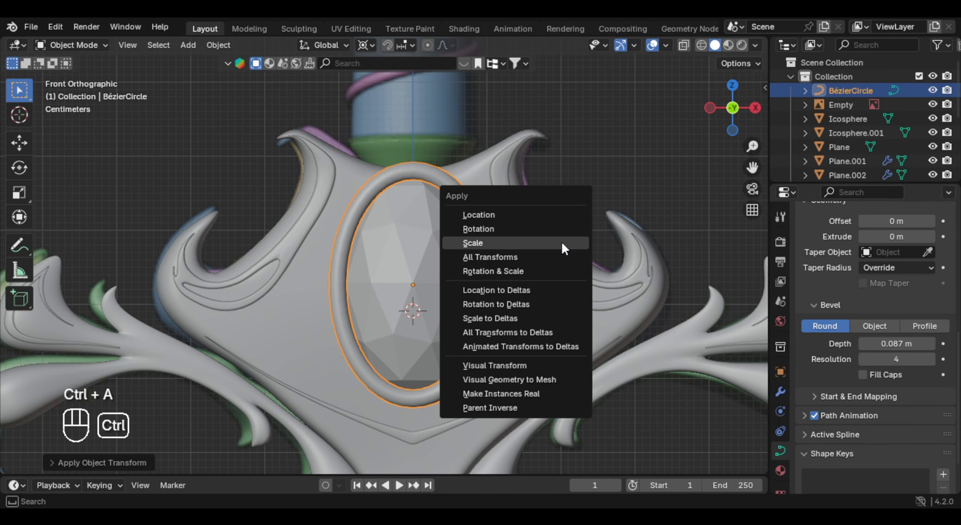
click(521, 242)
middle_drag(482, 240, 413, 274)
click(442, 279)
key(shift+s)
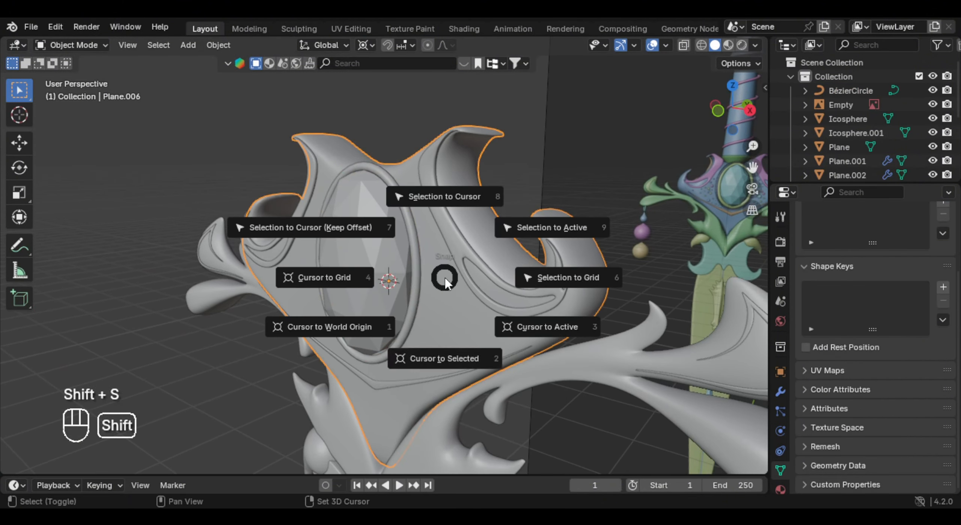
key(Escape)
- Duplicate the oval rim in place and mirror the copy to the guard's back by scaling it -1 along global Y
click(416, 260)
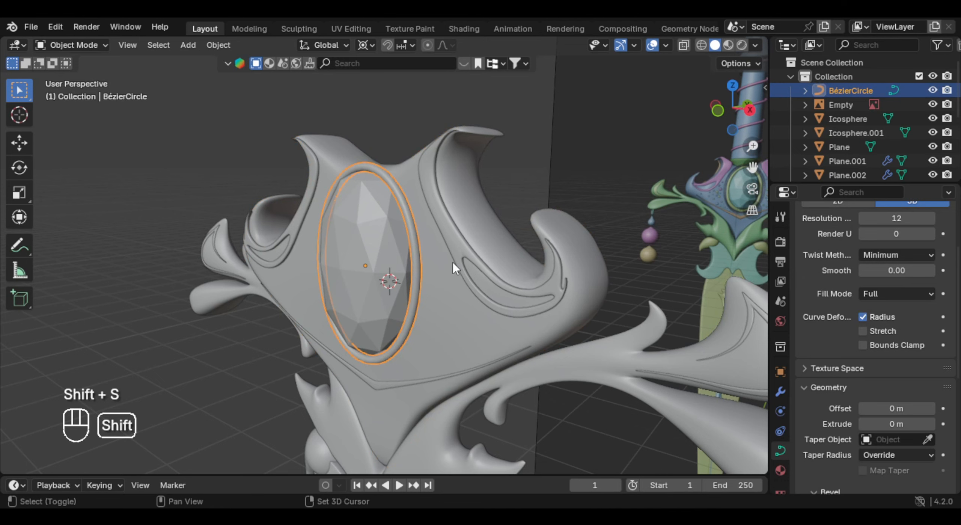
key(shift+d)
right_click(473, 246)
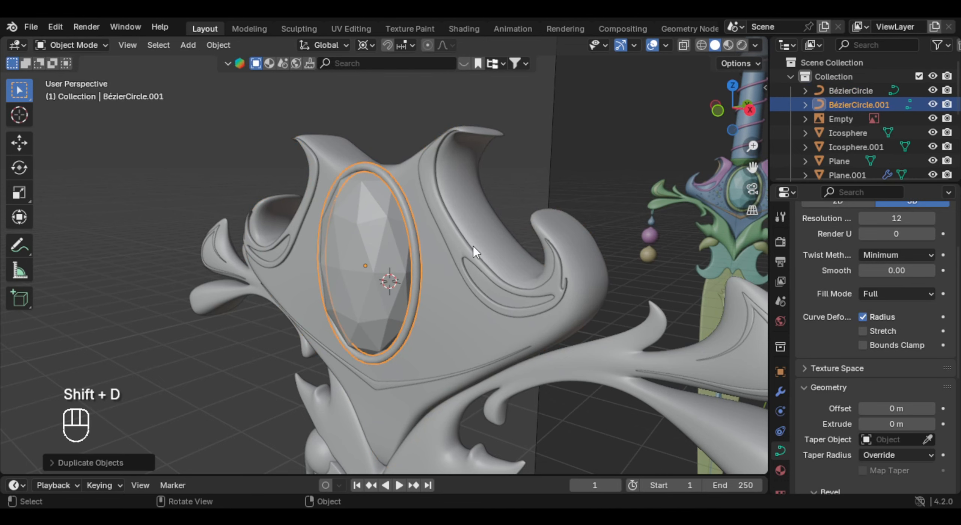
key(s)
key(y)
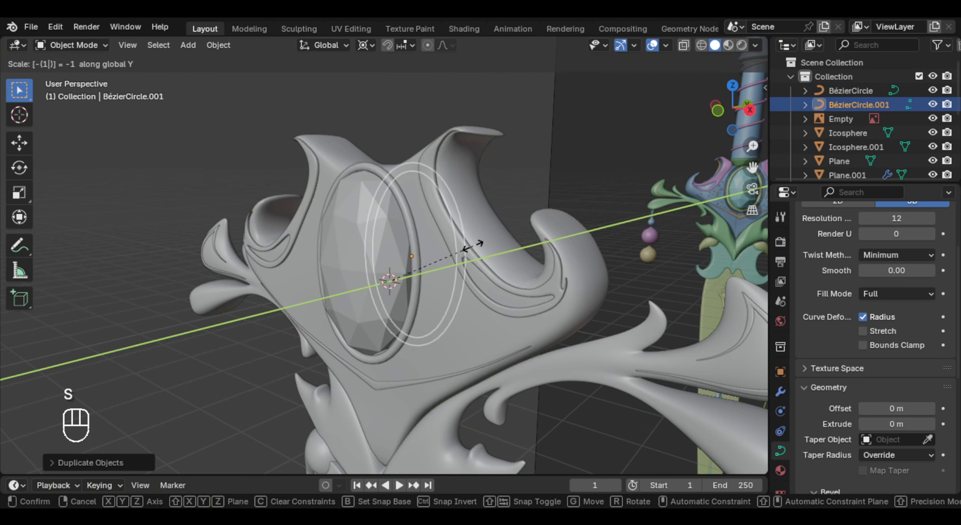
click(473, 246)
middle_drag(473, 246, 493, 257)
key(period)
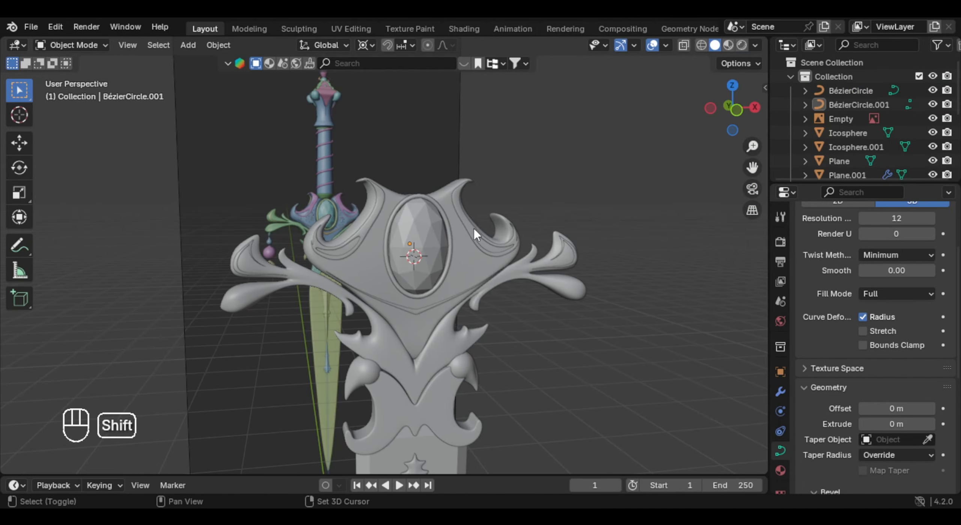
- Add another Bézier circle at the 3D cursor in front view
scroll(446, 259, up, 3)
shift+middle_drag(474, 228, 431, 262)
middle_drag(431, 261, 397, 259)
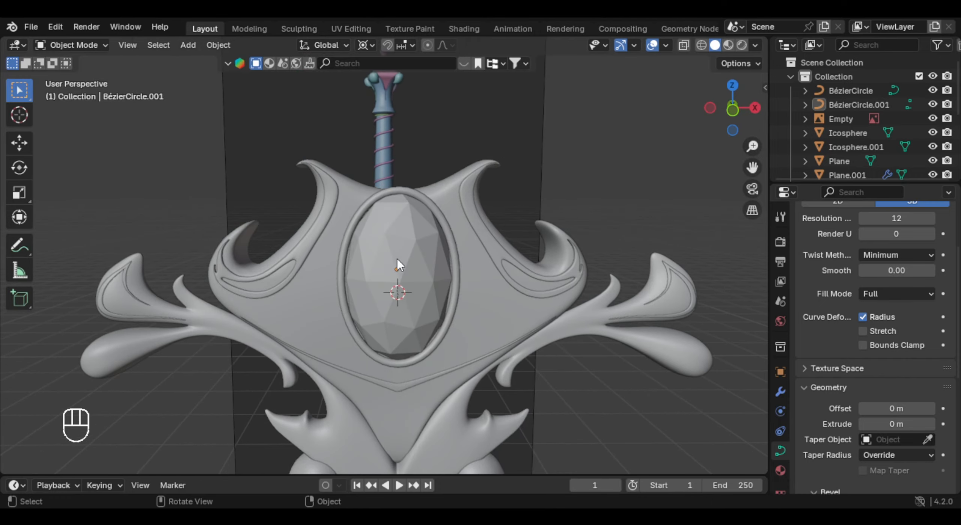
key(KP_1)
scroll(395, 259, up, 3)
key(shift+a)
key(shift+a)
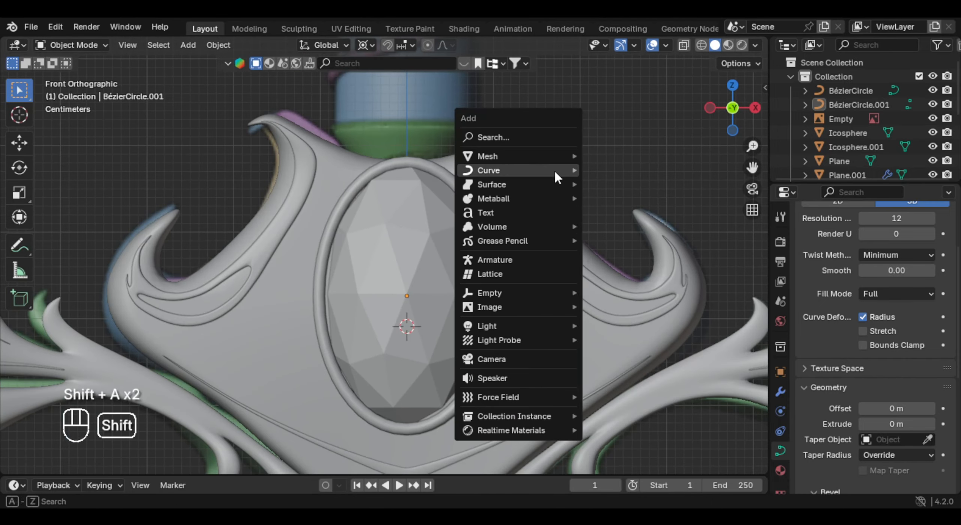
mouse_move(554, 170)
click(621, 180)
scroll(560, 211, down, 2)
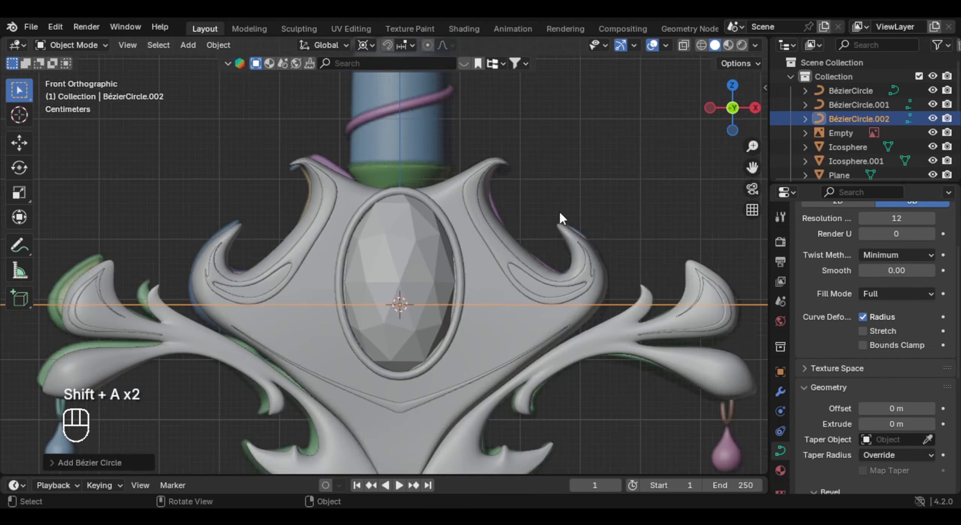
- Set the bevel depth of the new outer oval curve around the gem to 0.018 m and deselect it
shift+drag(897, 316, 901, 317)
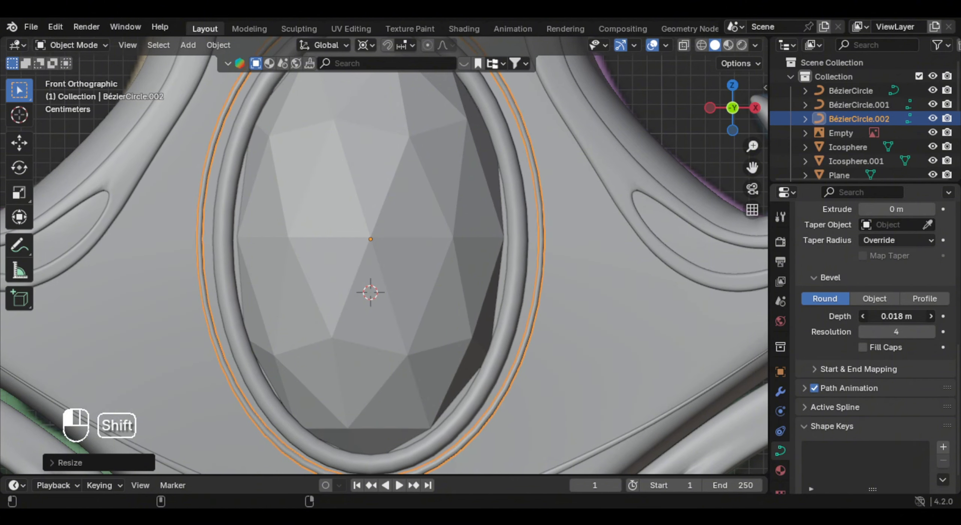
click(724, 299)
scroll(562, 304, down, 4)
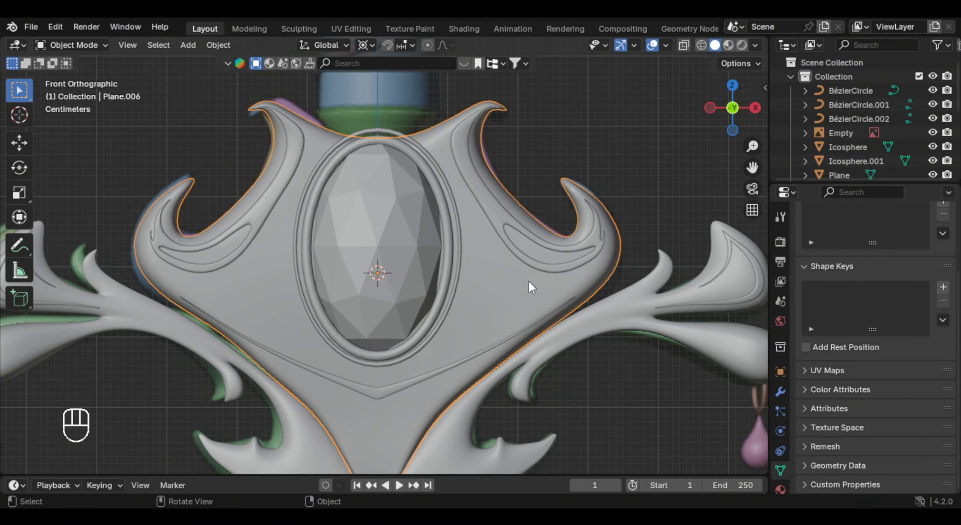
- Convert the thin outer oval curve around the gem to a mesh
click(475, 255)
scroll(475, 255, up, 2)
scroll(472, 196, down, 2)
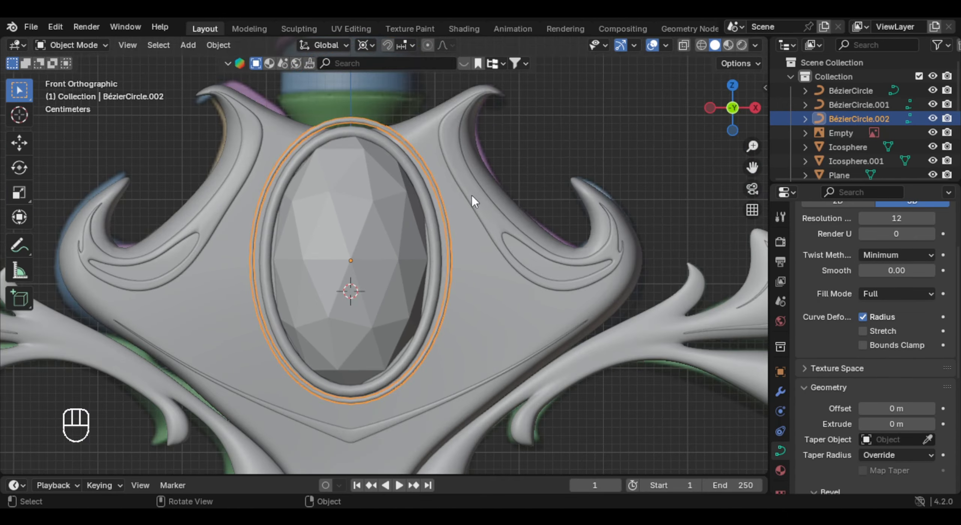
right_click(466, 188)
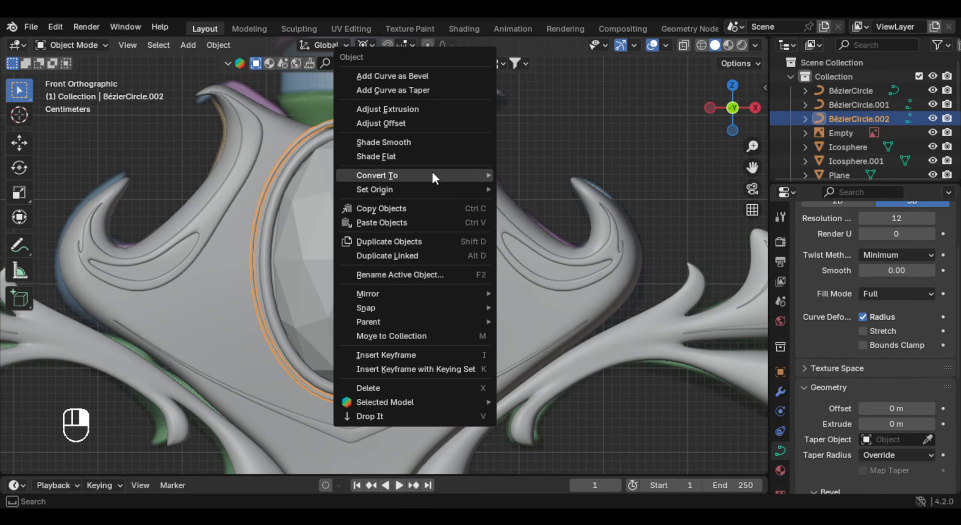
mouse_move(432, 173)
click(528, 175)
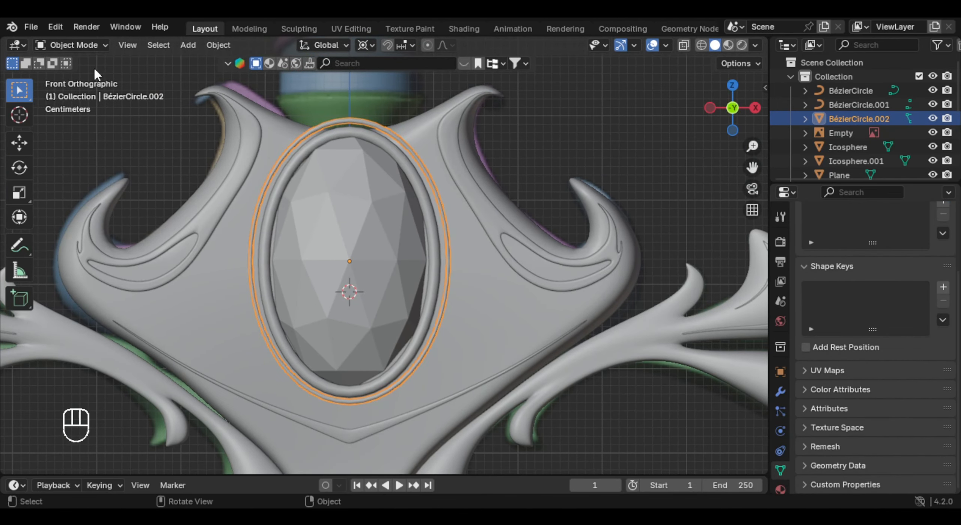
- Switch the thin oval ring to Sculpt Mode and set up the Elastic Deform brush with an 86 px radius
click(90, 44)
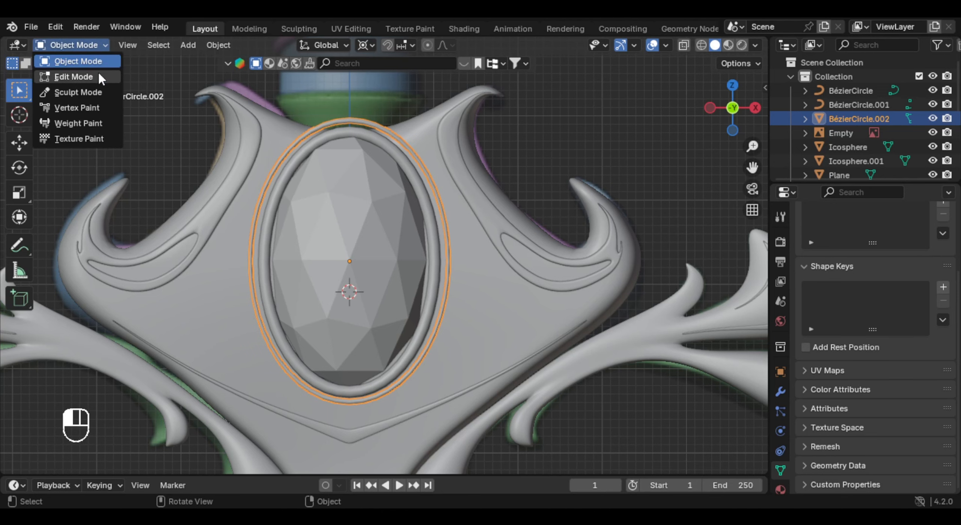
click(103, 92)
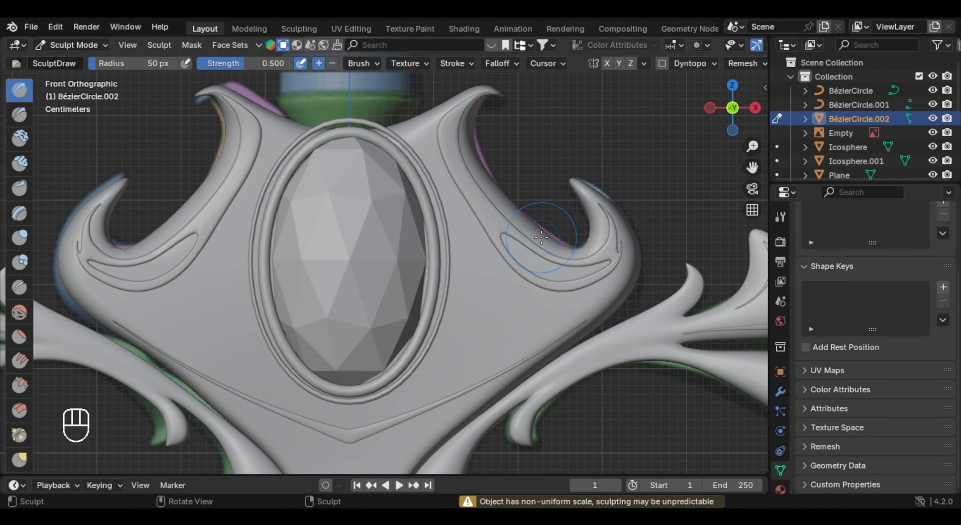
scroll(517, 209, up, 4)
key(ctrl+s)
scroll(22, 376, down, 5)
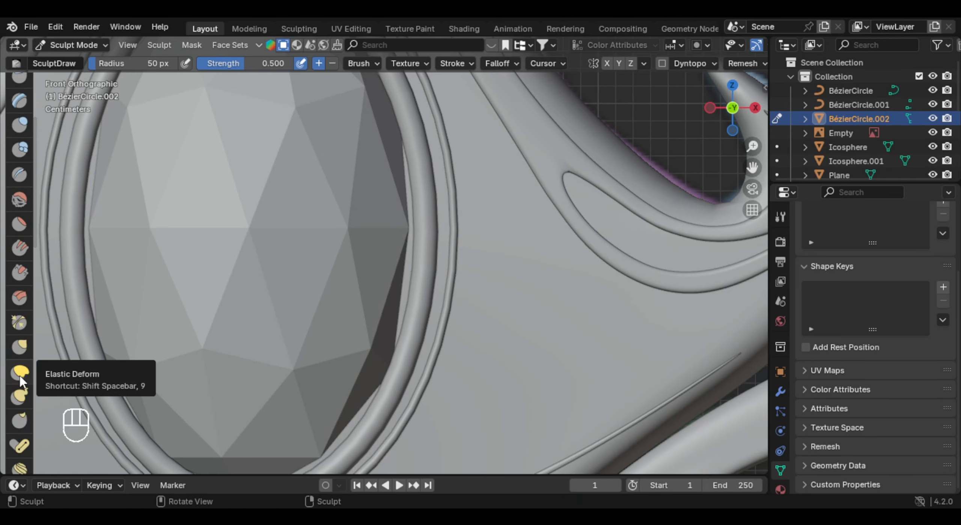
click(20, 375)
scroll(481, 291, down, 2)
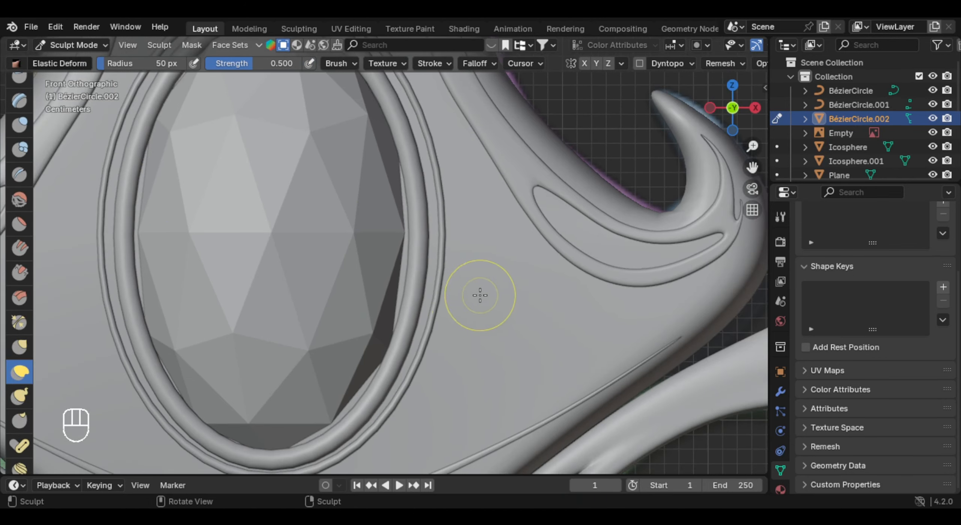
key(f)
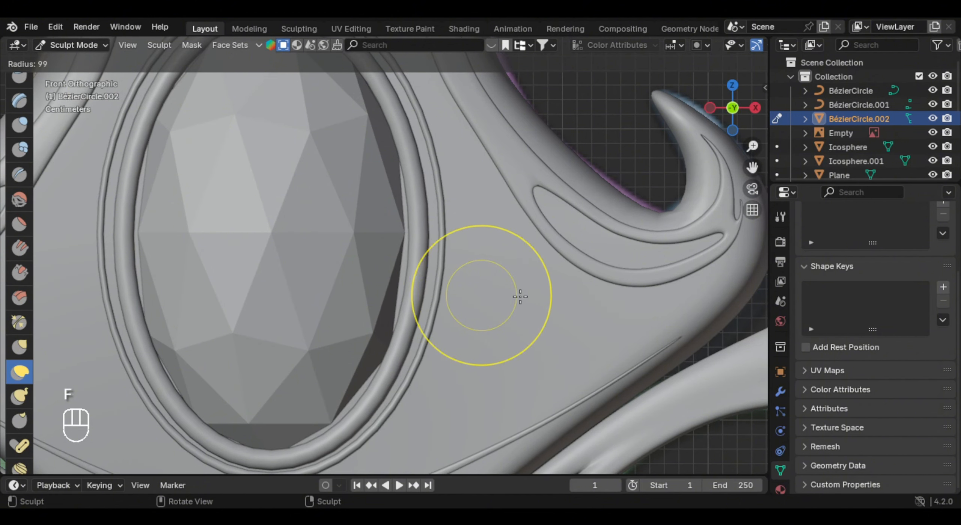
click(514, 297)
- Deform the thin oval ring with Elastic Deform strokes along both sides and the lower edge for an uneven, hand-shaped outline
mouse_move(431, 287)
mouse_down()
mouse_move(457, 283)
mouse_move(440, 241)
mouse_move(463, 212)
mouse_move(429, 179)
mouse_move(438, 187)
mouse_up()
mouse_move(407, 407)
mouse_down()
mouse_move(416, 422)
mouse_move(404, 436)
mouse_move(392, 422)
mouse_up()
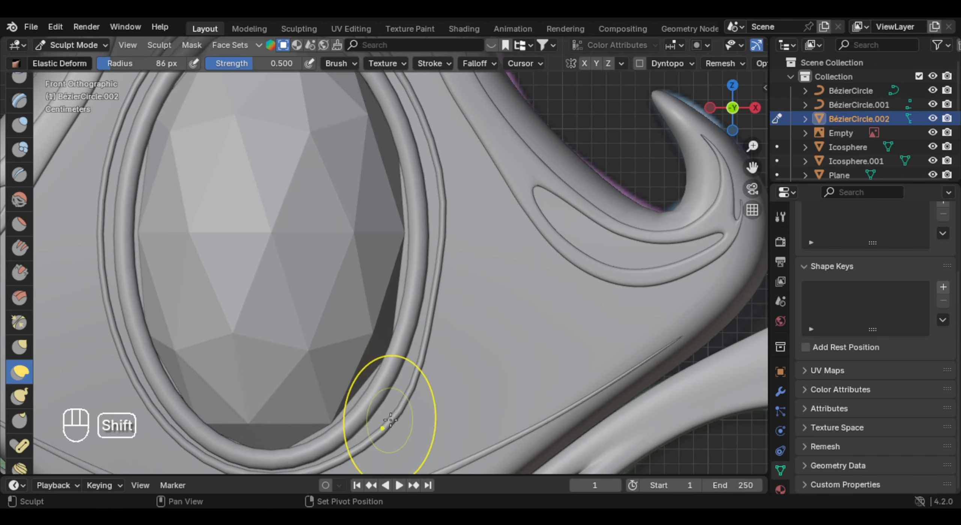
shift+middle_drag(391, 419, 456, 312)
drag(301, 359, 309, 344)
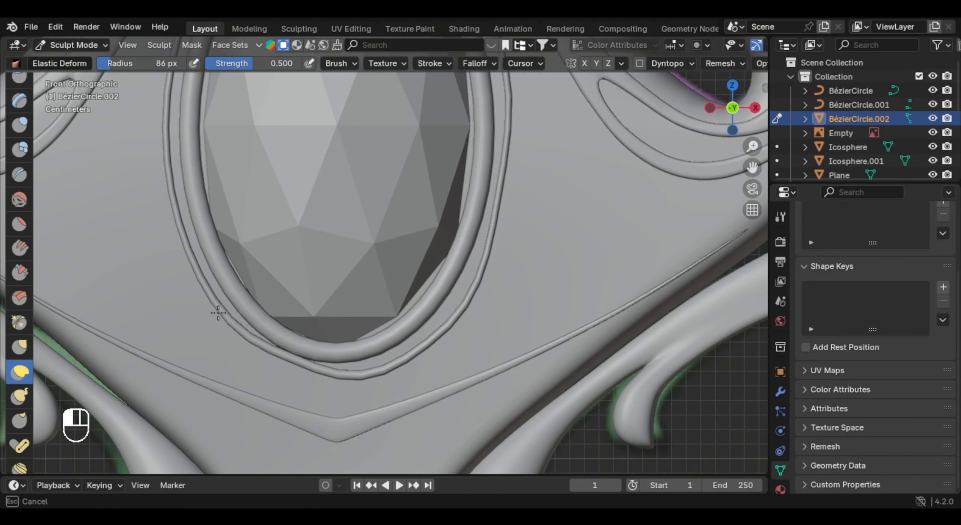
drag(218, 313, 222, 305)
scroll(225, 297, down, 1)
shift+middle_drag(225, 240, 226, 308)
key(Tab)
shift+middle_drag(204, 199, 231, 215)
key(Tab)
drag(232, 214, 228, 221)
shift+middle_drag(253, 192, 267, 255)
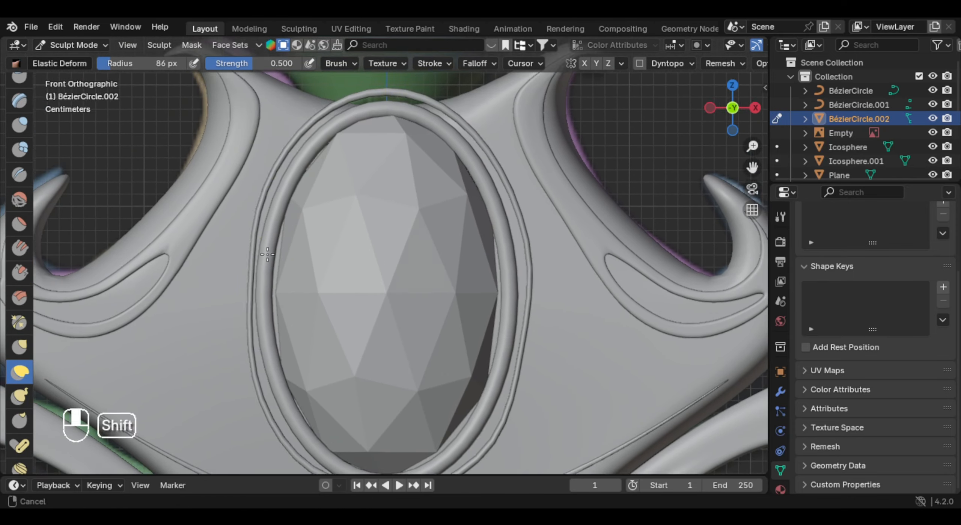
scroll(267, 255, down, 2)
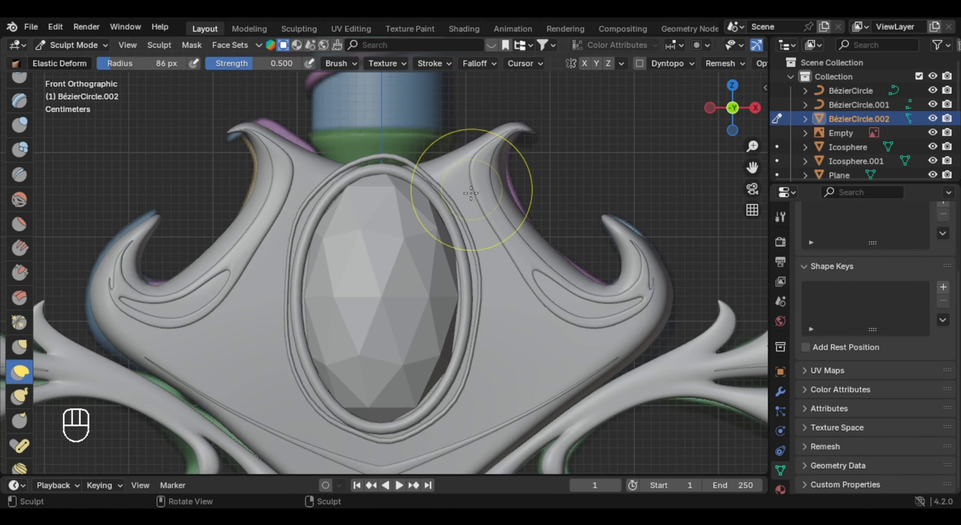
- Return to Object Mode, duplicate the sculpted ring in place and scale the copy up slightly around the original
key(Tab)
shift+middle_drag(520, 288, 515, 258)
key(Tab)
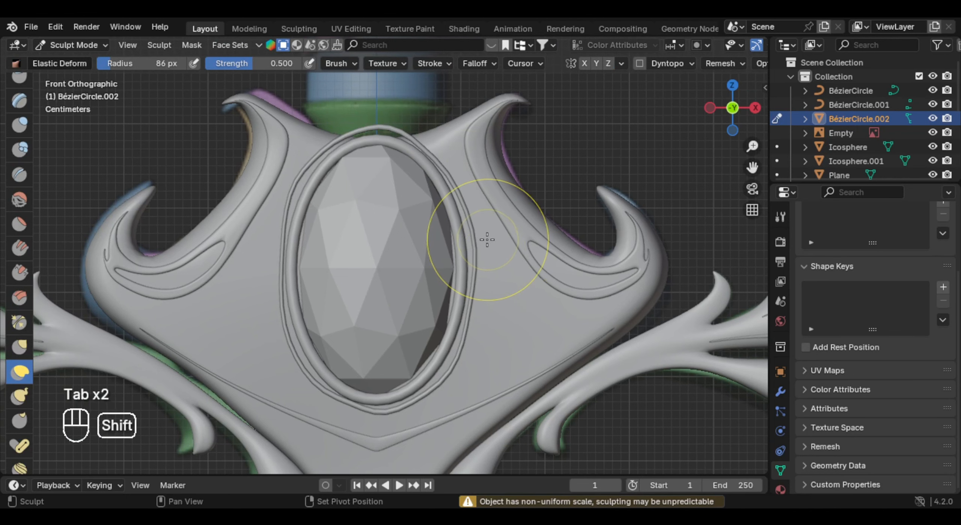
click(71, 44)
click(75, 60)
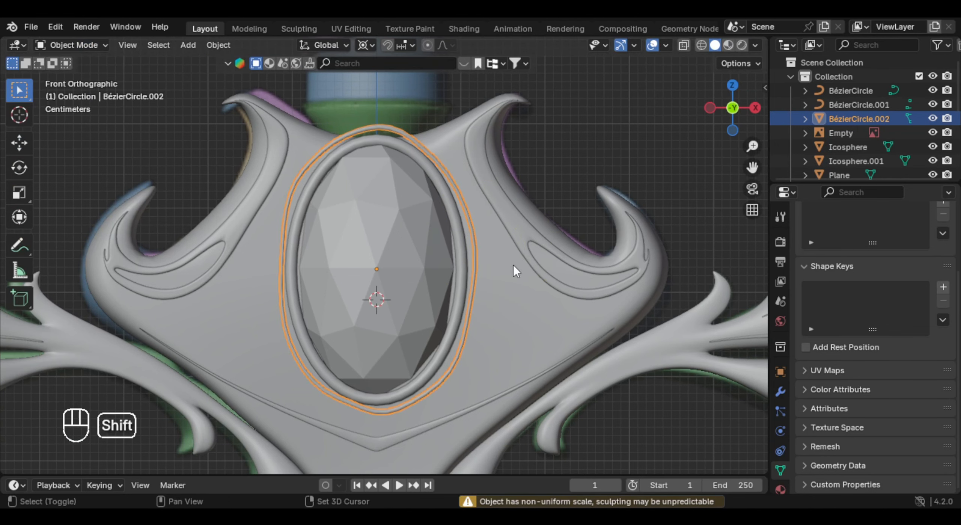
key(shift+d)
right_click(518, 247)
key(s)
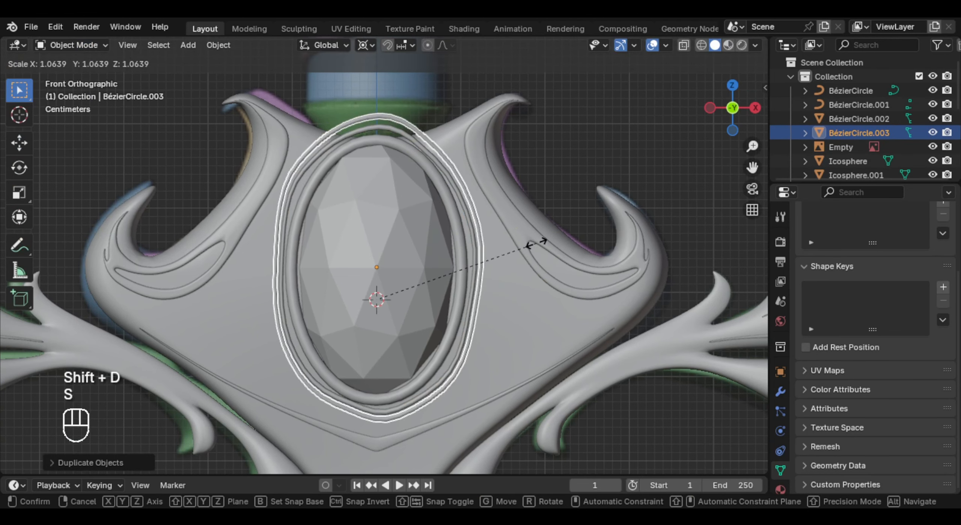
click(539, 248)
- Reshape the enlarged ring copy in Sculpt Mode with Elastic Deform strokes on its sides and lower edge
click(93, 46)
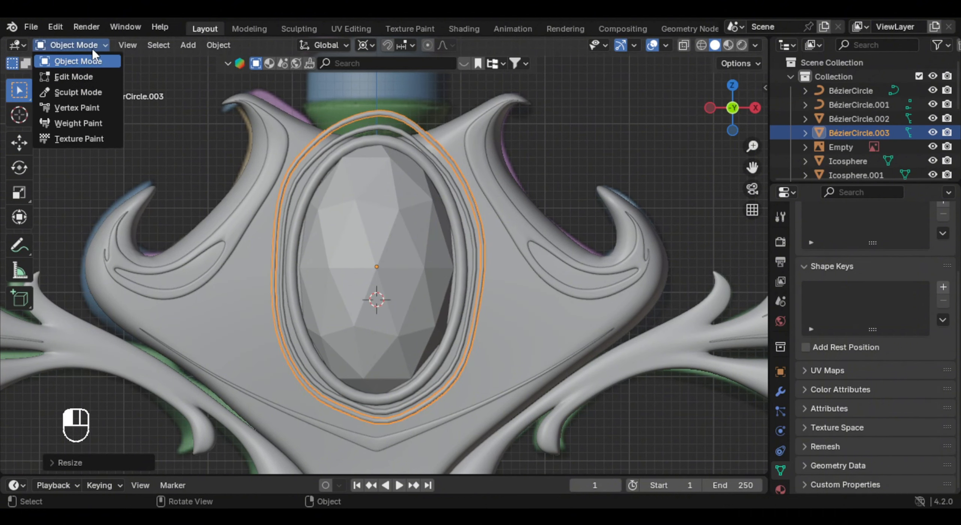
click(81, 93)
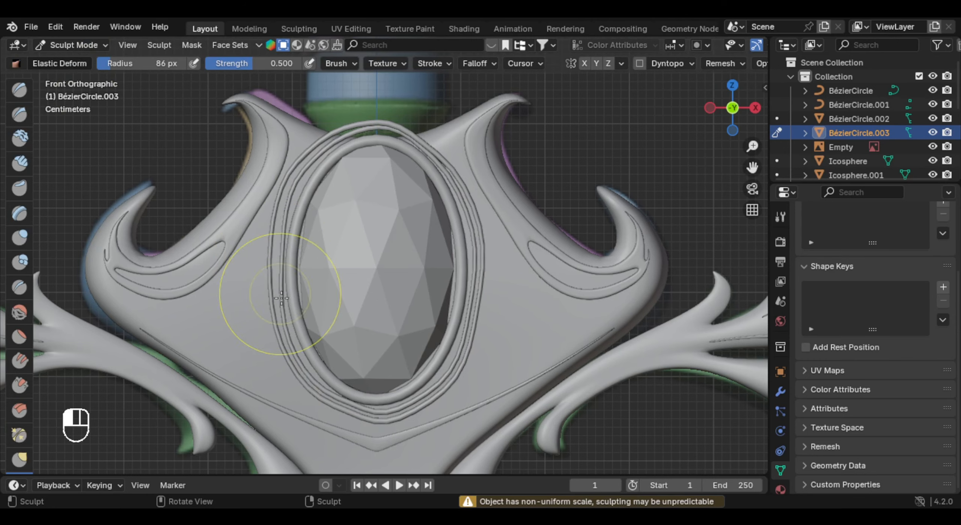
drag(281, 298, 277, 300)
drag(398, 420, 392, 416)
drag(478, 299, 480, 299)
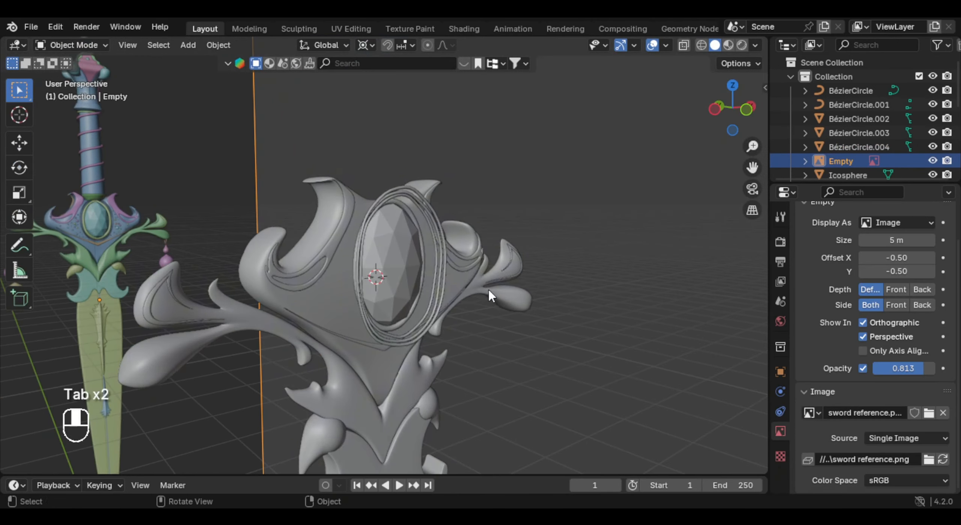
- Move the three thin rings individually in depth so they sit against the guard surface around the gem
middle_drag(488, 290, 507, 309)
click(443, 261)
key(g)
click(470, 320)
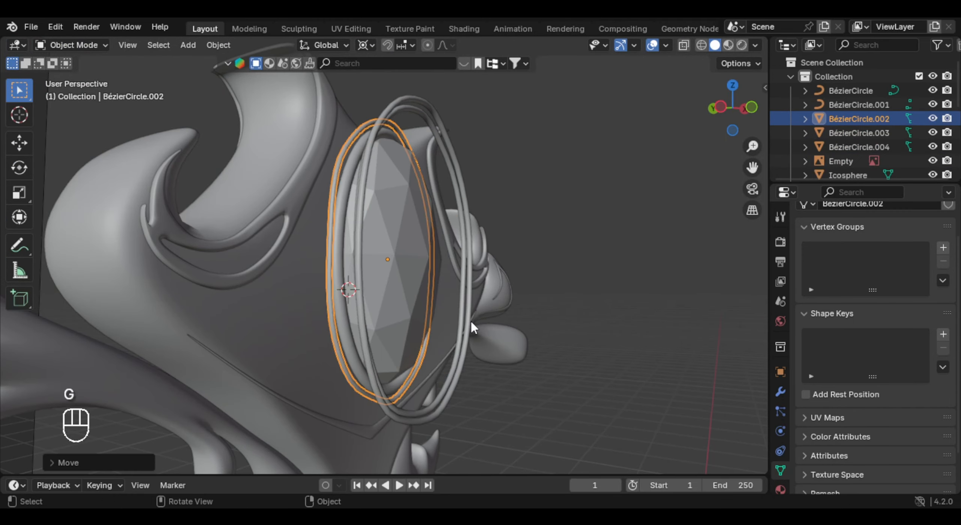
click(469, 320)
key(g)
click(479, 320)
click(468, 321)
key(g)
click(559, 323)
click(564, 259)
middle_drag(564, 256, 485, 255)
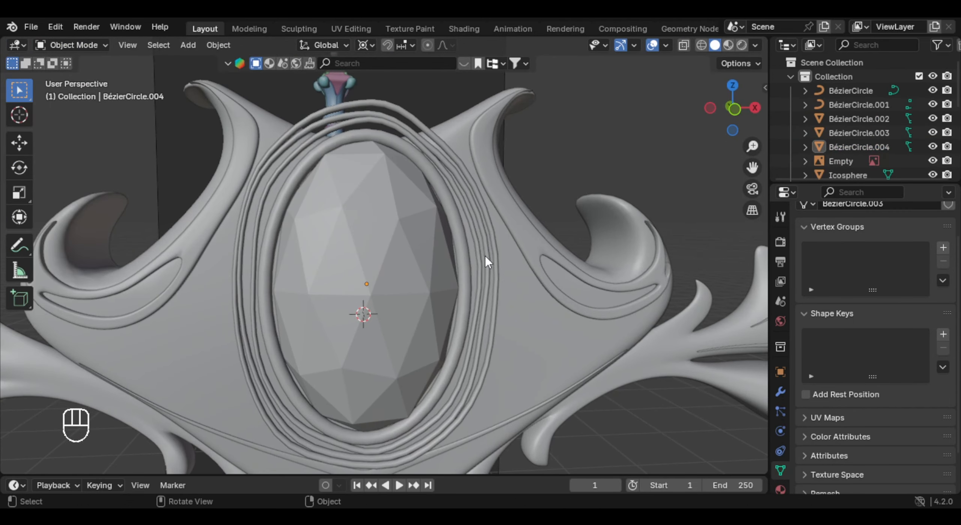
click(469, 182)
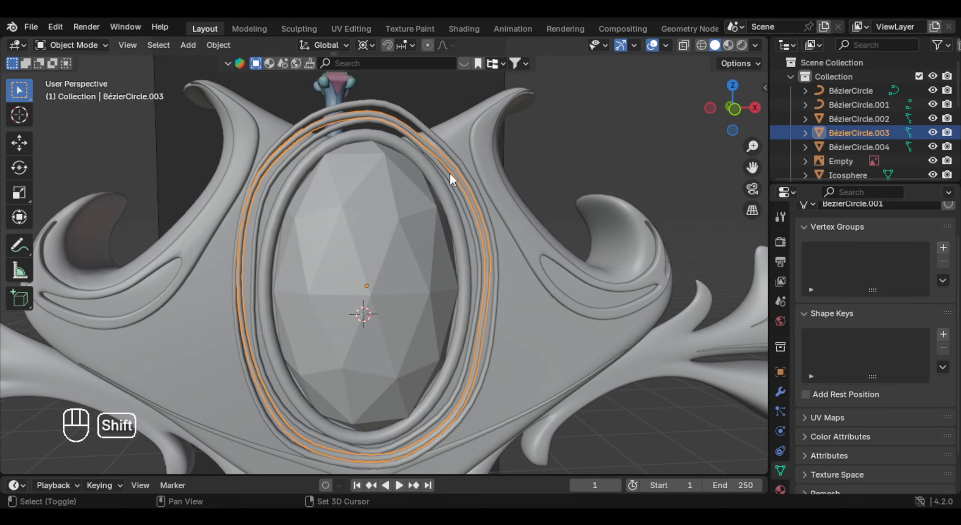
middle_drag(449, 173, 398, 170)
click(417, 169)
scroll(431, 167, up, 2)
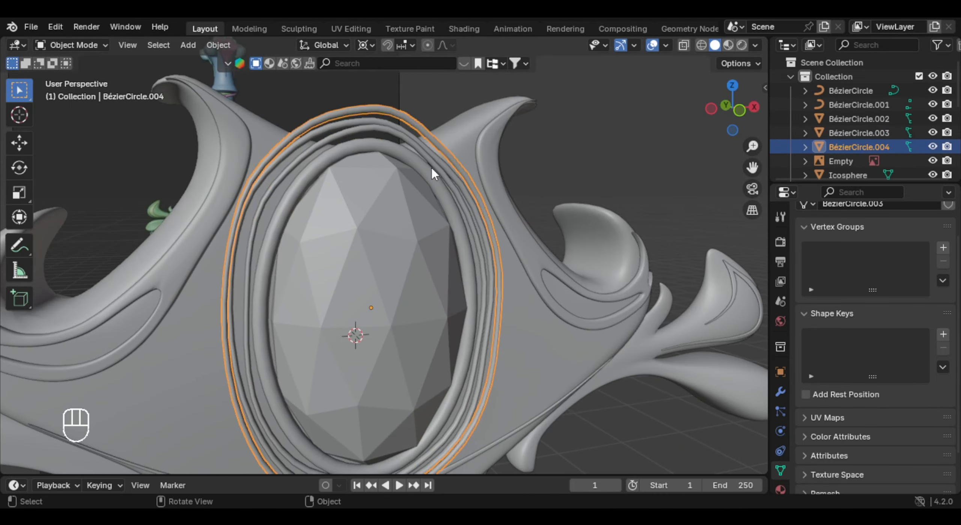
shift+click(426, 144)
shift+click(422, 147)
scroll(443, 259, down, 2)
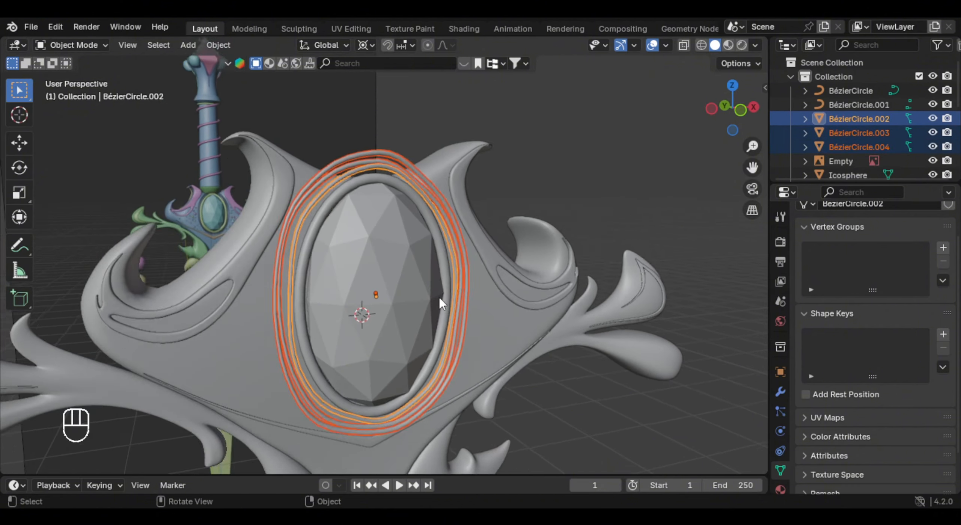
middle_drag(439, 297, 407, 273)
click(460, 274)
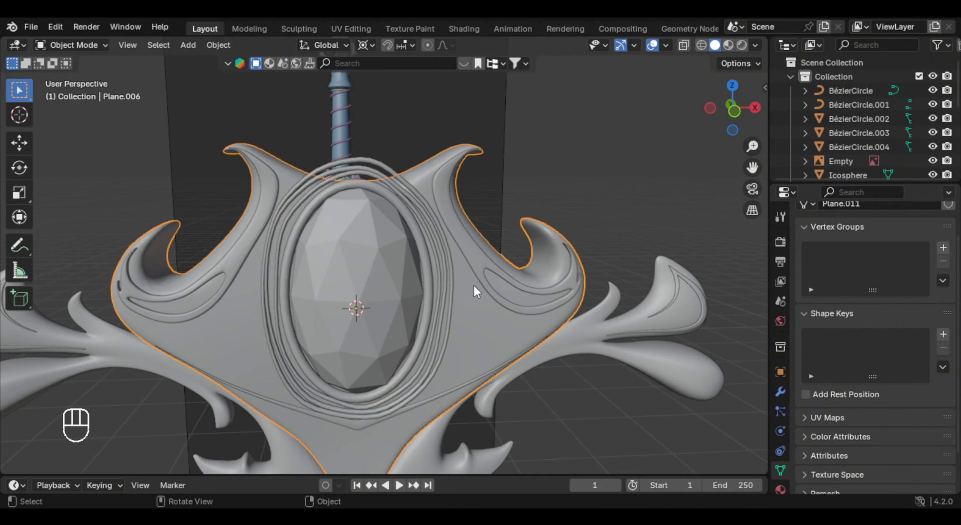
- Set the origins of the thin oval rings to the 3D cursor
middle_drag(474, 285, 431, 234)
click(430, 234)
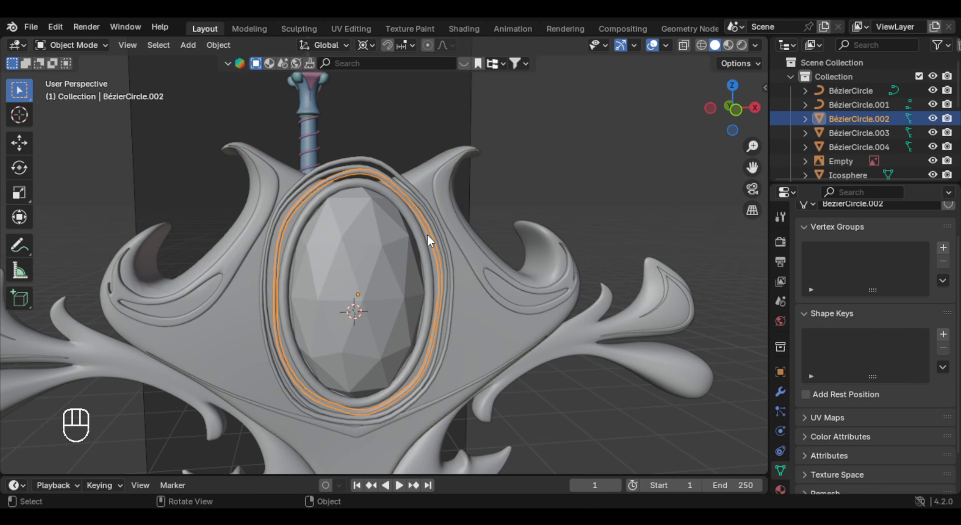
right_click(432, 233)
mouse_move(403, 247)
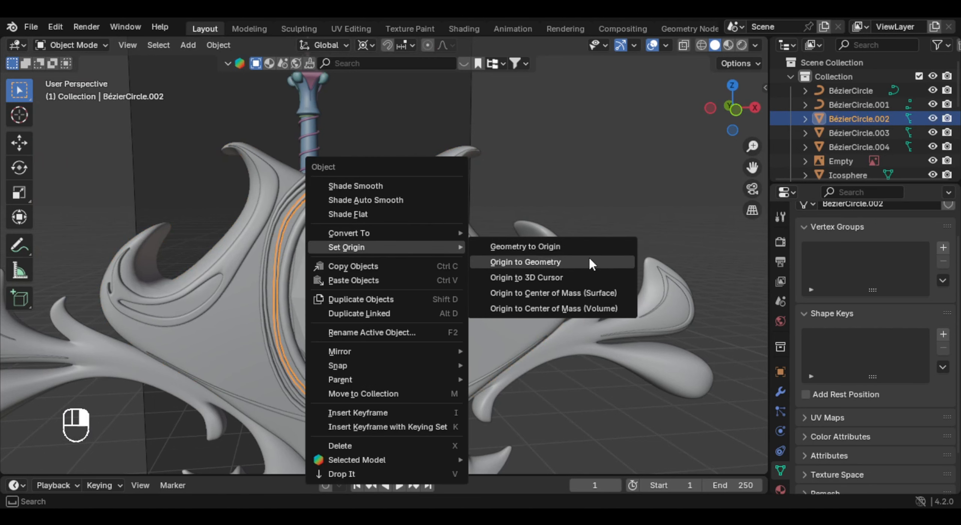
click(562, 276)
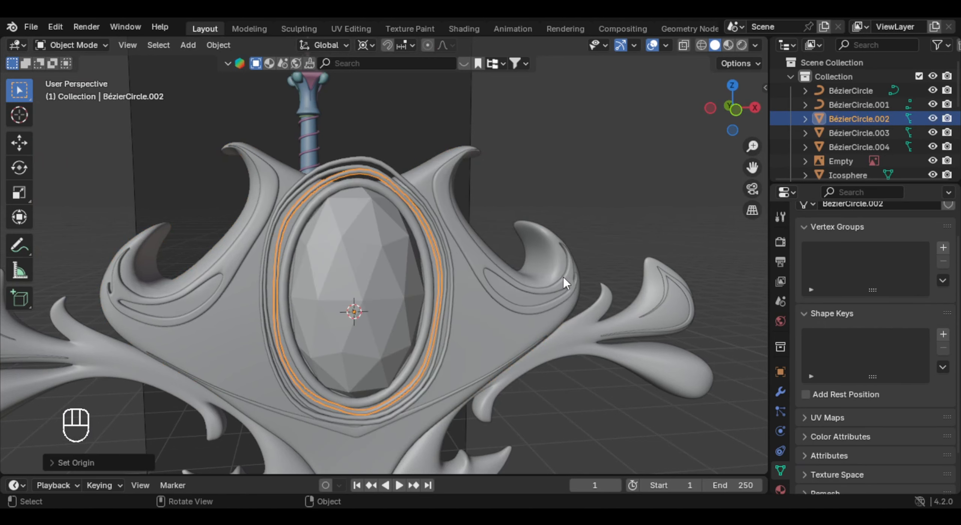
click(438, 234)
right_click(441, 231)
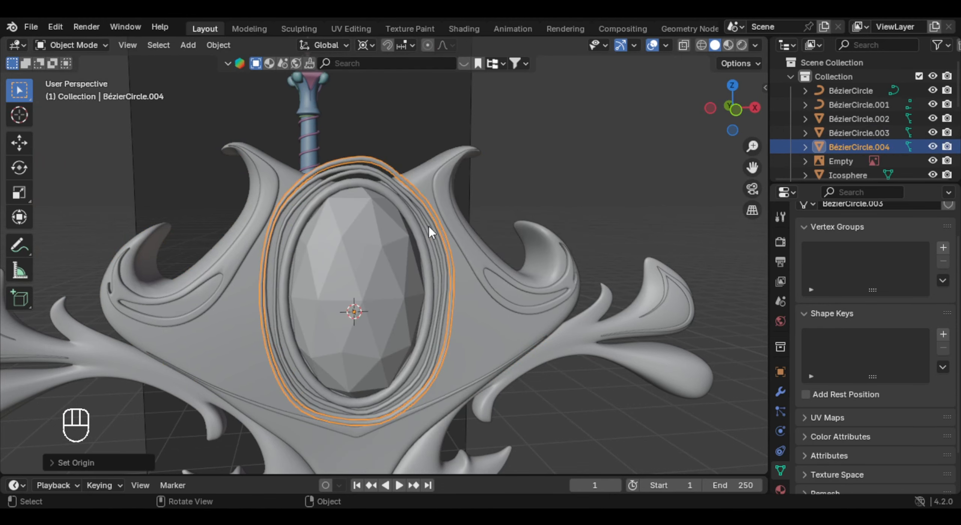
- Duplicate all three thin rings in place and mirror the copies to the guard's back by scaling them -1 along Y
click(429, 226)
shift+click(428, 225)
shift+click(437, 220)
shift+click(433, 222)
shift+click(429, 224)
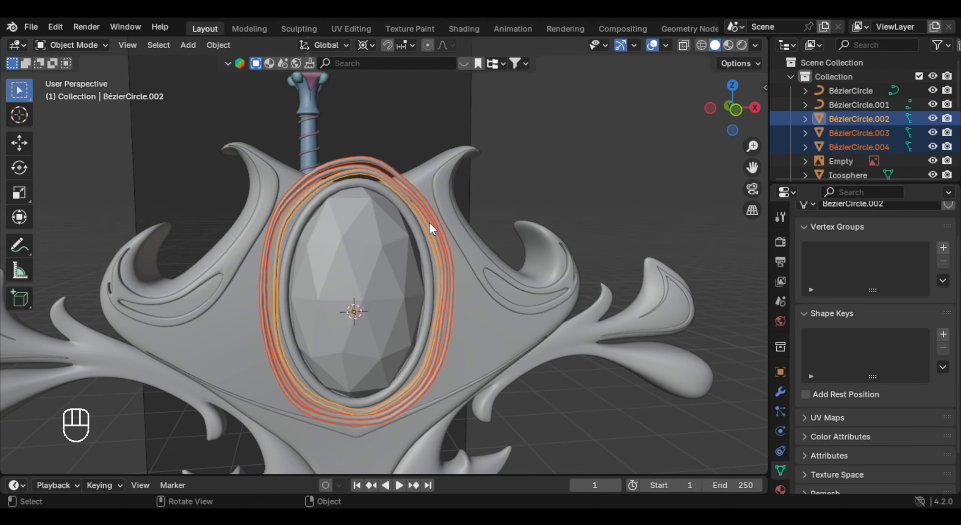
middle_drag(429, 222, 515, 289)
key(shift+d)
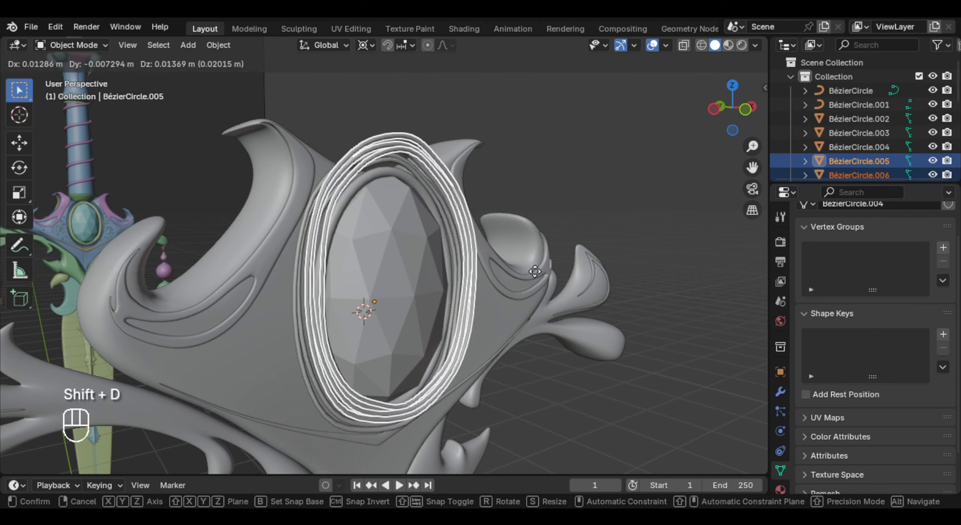
right_click(535, 270)
text(sy-1)
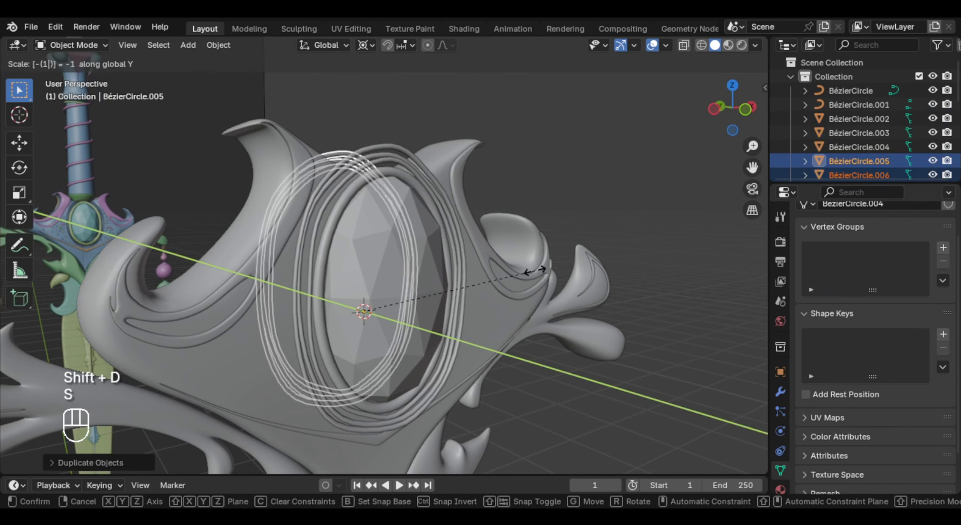
click(535, 270)
middle_drag(535, 270, 279, 236)
- Add a Brilliant Diamond mesh at the 3D cursor and rotate it 90 degrees about X
key(KP_1)
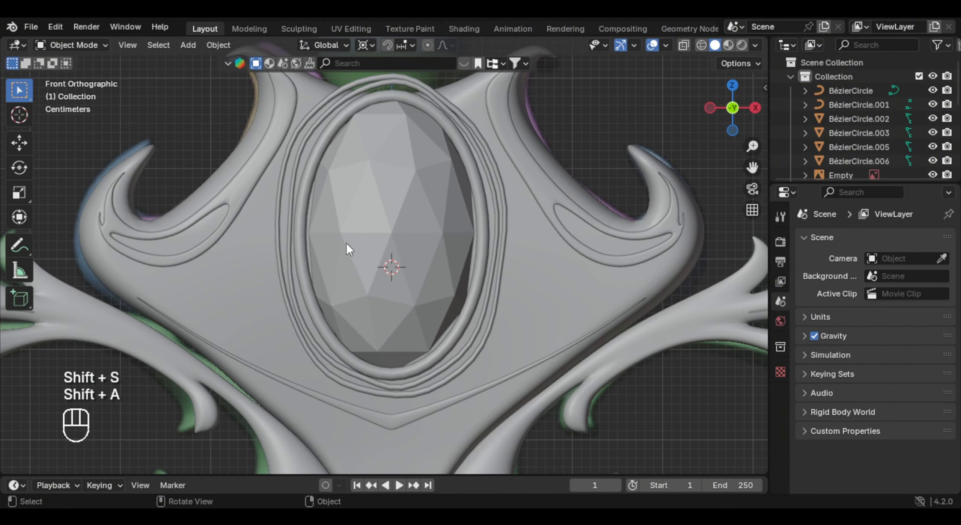
key(shift+a)
mouse_move(560, 213)
mouse_move(681, 476)
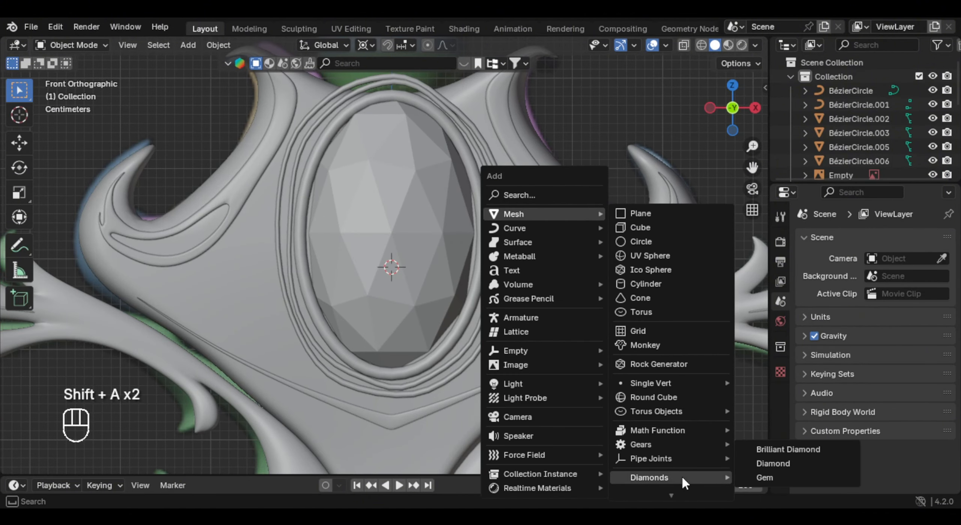
click(800, 449)
scroll(514, 294, down, 5)
middle_drag(470, 274, 462, 296)
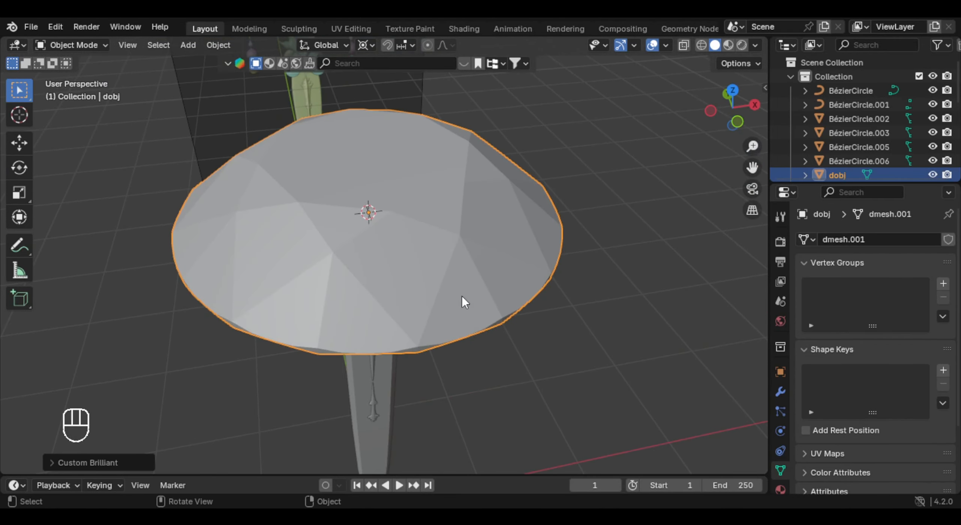
text(rx90)
key(Return)
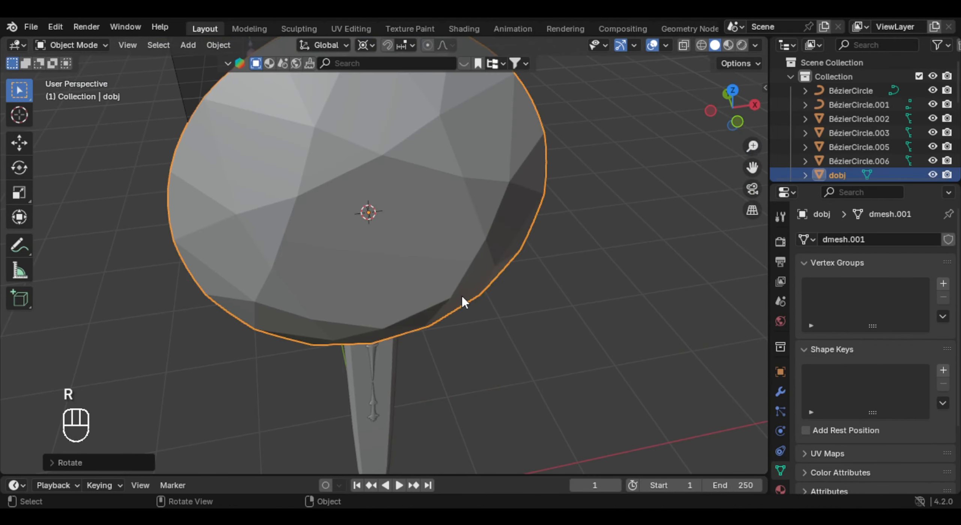
- Shrink the diamond, bring it out in front of the guard along Y, and place it beside the central gem on its +X side
right_click(501, 302)
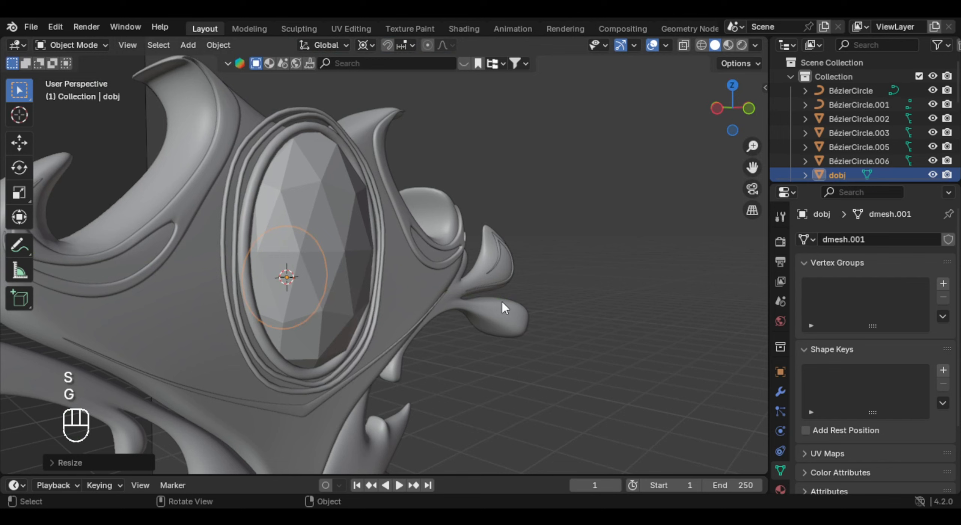
key(g)
key(y)
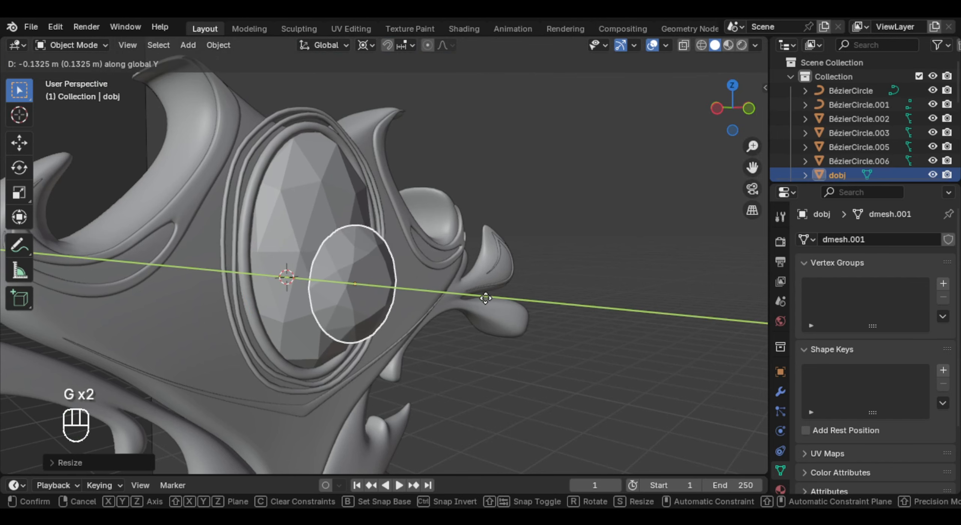
key(KP_1)
key(g)
key(s)
right_click(464, 247)
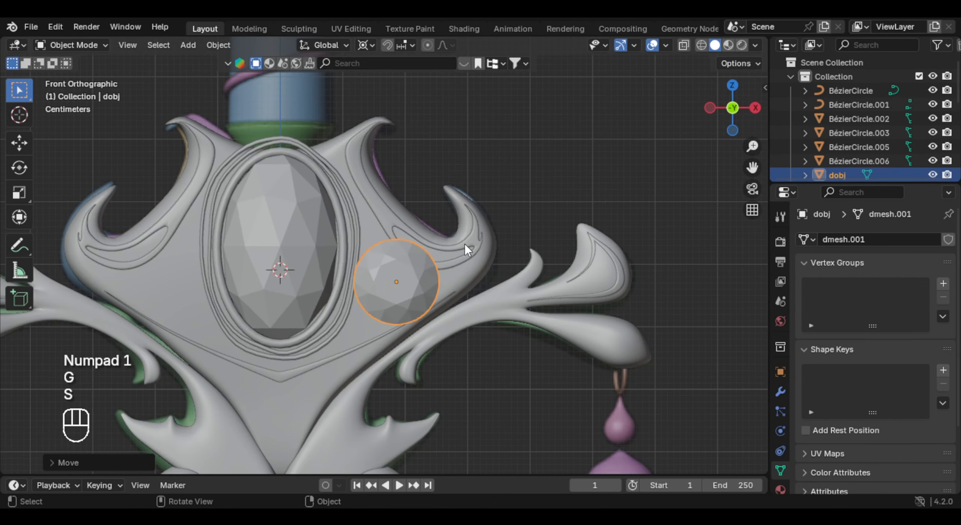
- Set the pivot point to Median Point and scale the diamond down to a small stud
key(period)
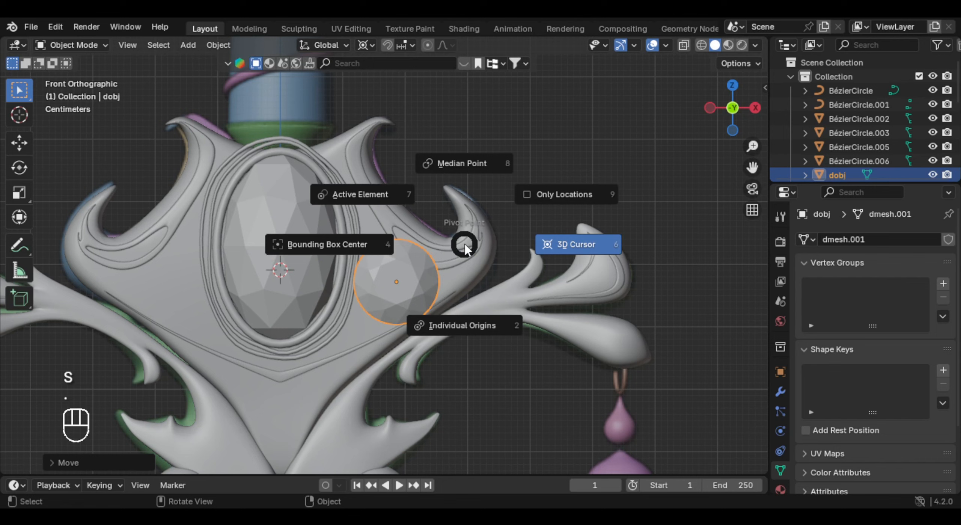
click(478, 175)
key(s)
click(414, 287)
- Move the small diamond back along Y until it sits partly embedded in the guard's front surface
scroll(460, 227, up, 2)
middle_drag(460, 226, 322, 251)
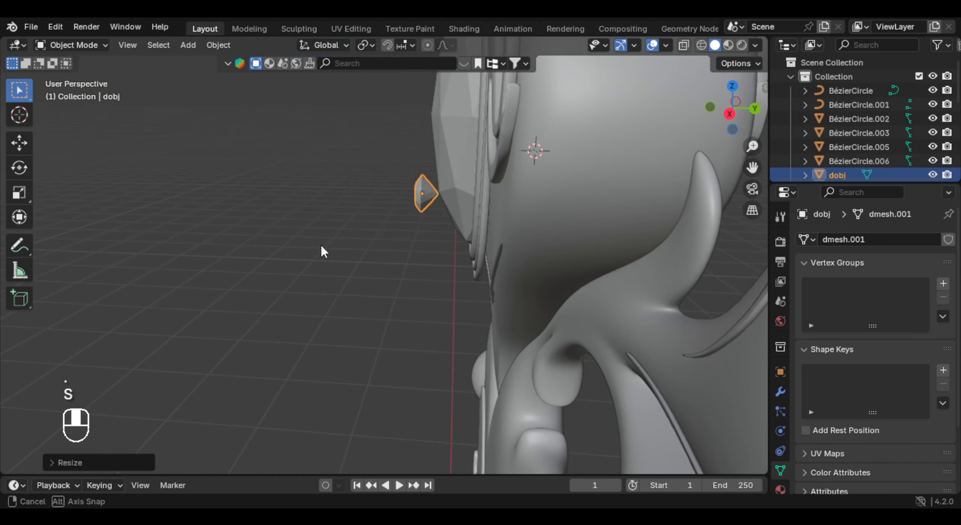
key(g)
key(y)
click(444, 233)
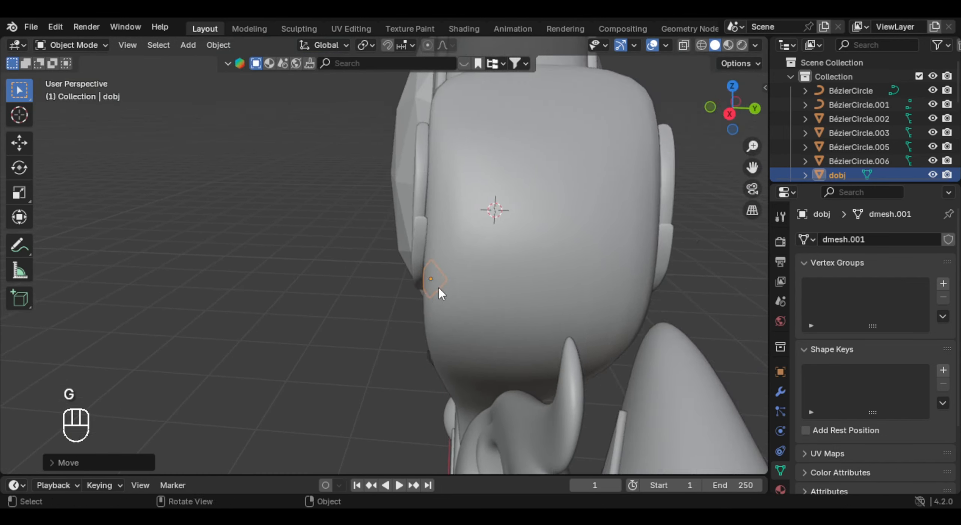
- Duplicate the stud three times, placing one copy below it and two progressively smaller copies above it beside the ring
key(KP_1)
shift+middle_drag(555, 258, 542, 290)
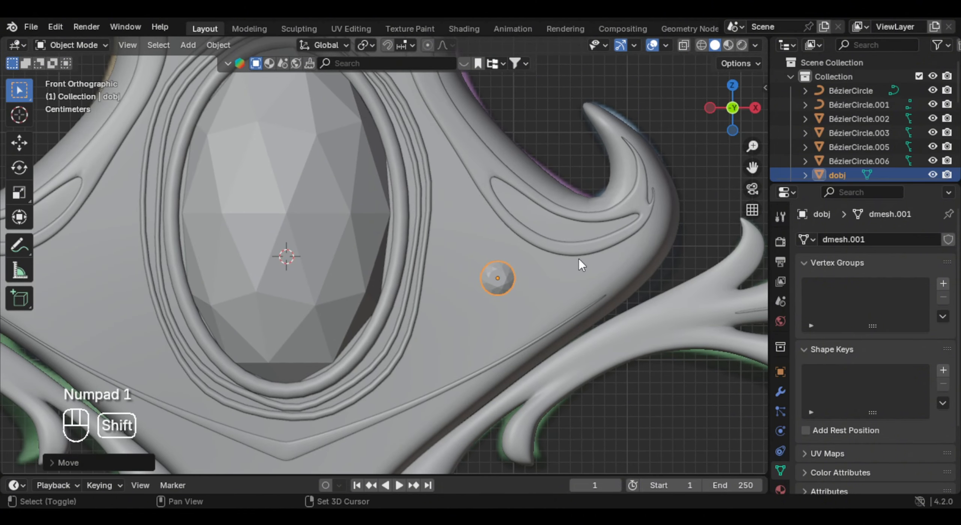
key(shift+d)
key(s)
click(513, 297)
key(shift+d)
click(533, 220)
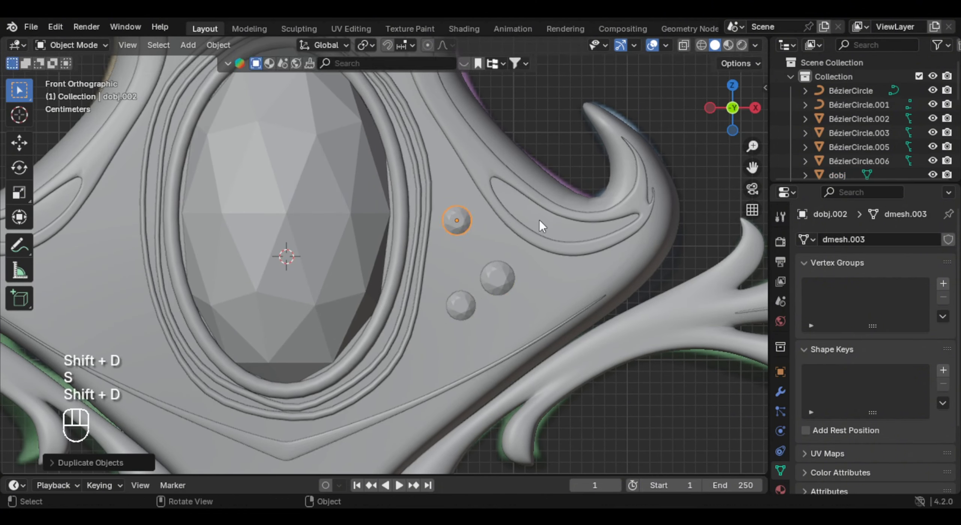
key(s)
click(515, 222)
key(shift+d)
key(s)
click(502, 189)
- Scatter more stud copies of varied sizes over the guard's +X side, filling the area between the rings and the side horn
key(shift+d)
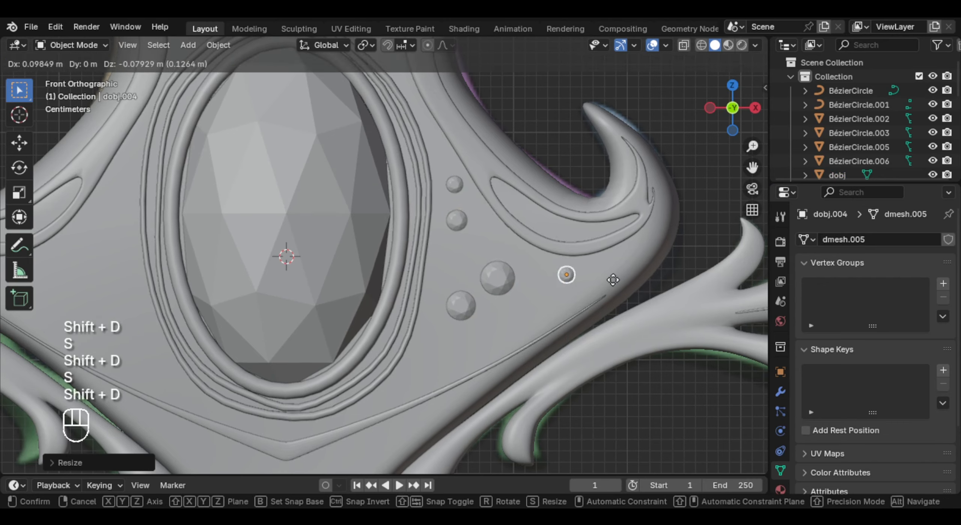
click(614, 280)
key(shift+d)
click(552, 333)
key(s)
click(606, 313)
key(shift+d)
click(513, 347)
click(726, 264)
key(s)
key(shift+d)
shift+middle_drag(538, 241, 595, 308)
key(shift+d)
key(shift+d)
key(shift+d)
click(603, 373)
scroll(602, 372, down, 3)
shift+middle_drag(602, 372, 622, 347)
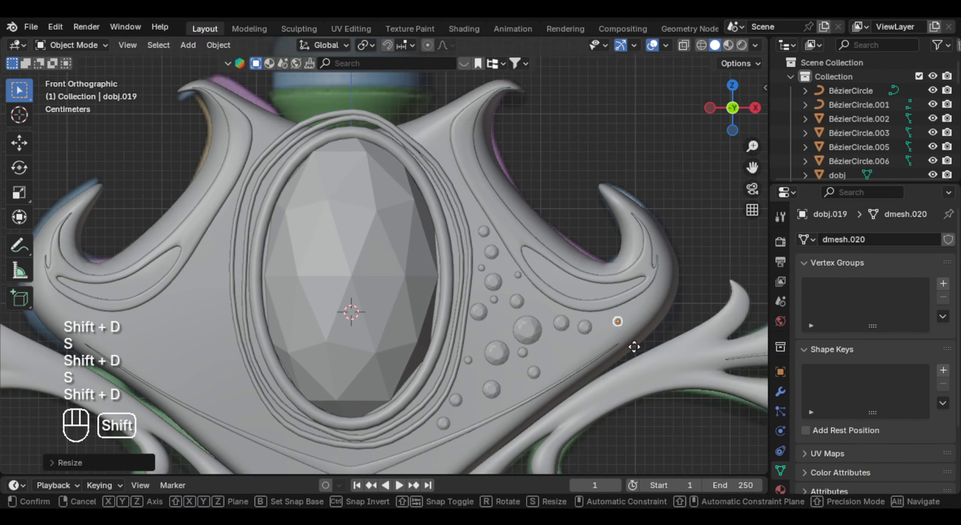
- Select all the diamond studs from dobj to dobj.019 and join them into one object
scroll(852, 110, down, 3)
click(835, 82)
click(845, 92)
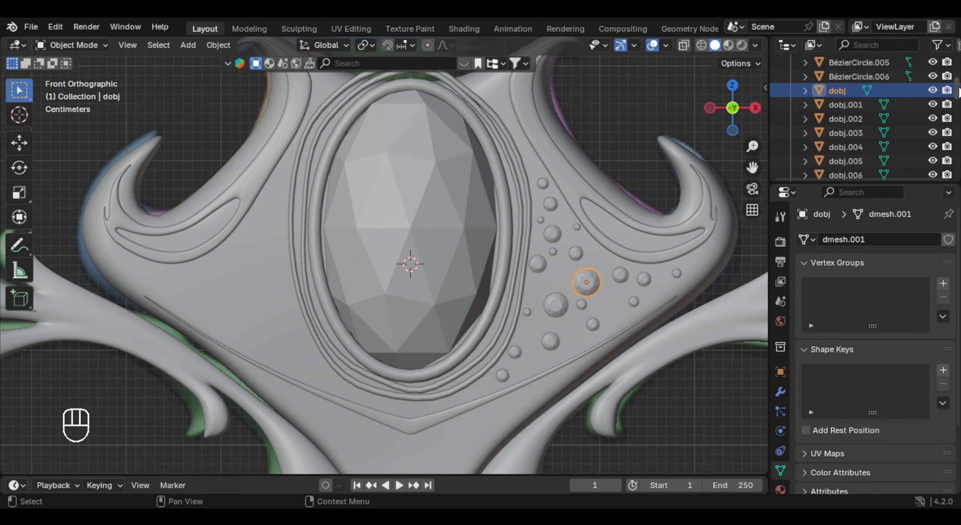
drag(957, 97, 955, 140)
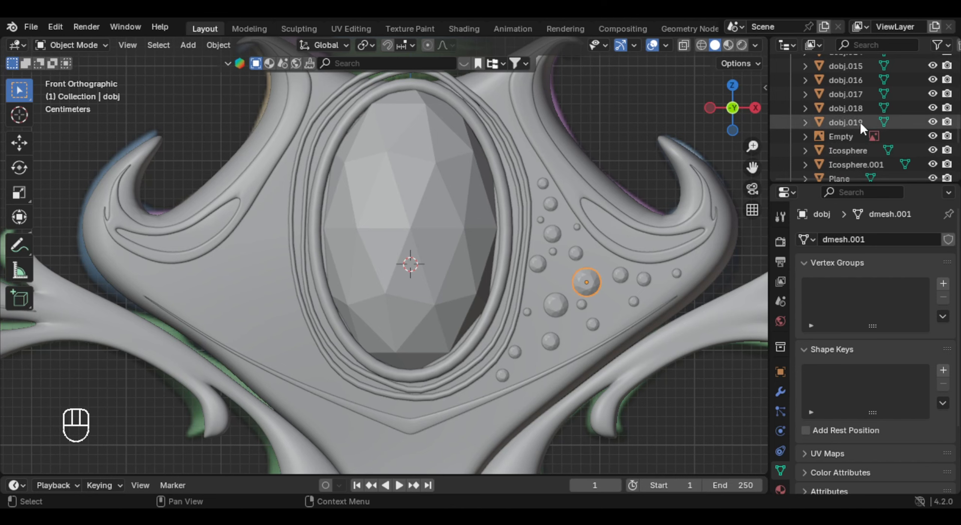
ctrl+shift+click(848, 122)
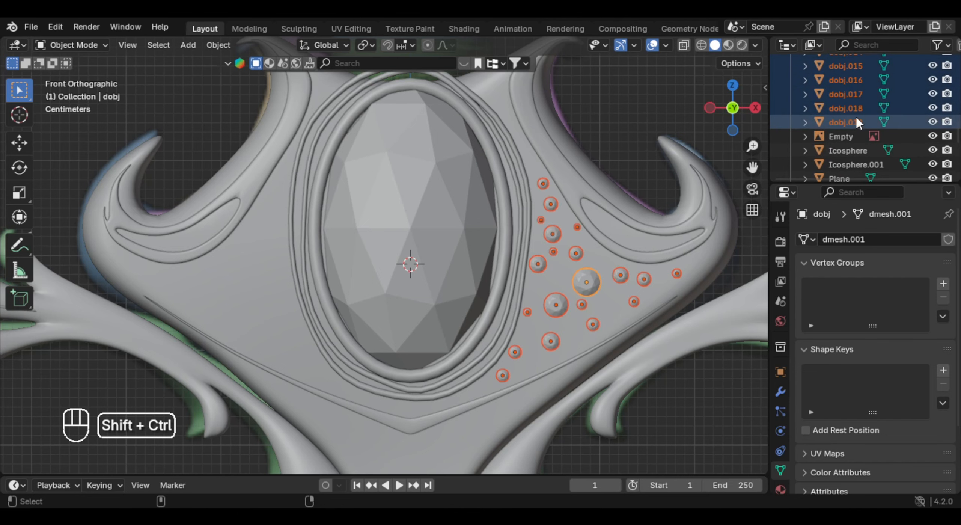
scroll(578, 266, down, 2)
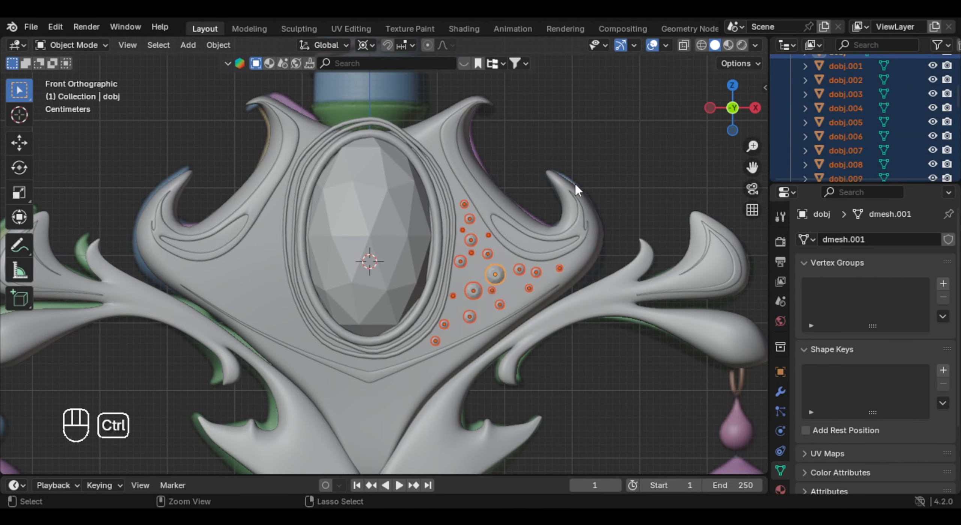
key(ctrl+j)
key(g)
right_click(531, 243)
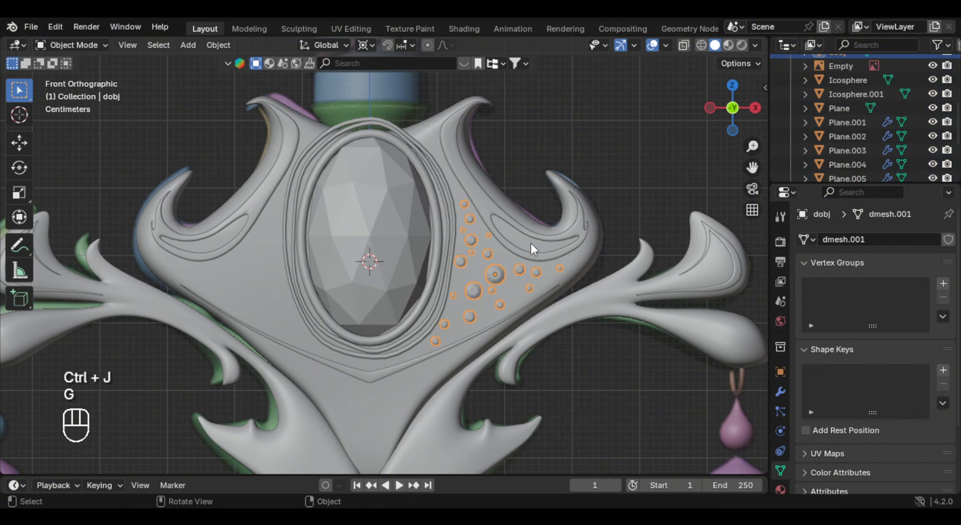
- Set the joined studs' origin to the 3D cursor
right_click(499, 230)
mouse_move(498, 231)
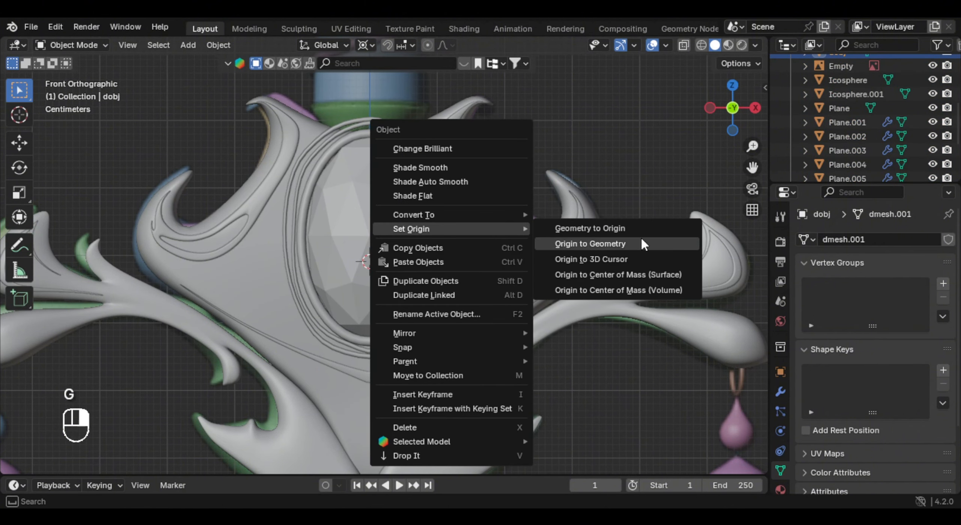
click(616, 257)
- Duplicate the studs in place and, with the 3D Cursor pivot, mirror the copy to the gem's other side by scaling -1 along X
shift+middle_drag(512, 278, 529, 262)
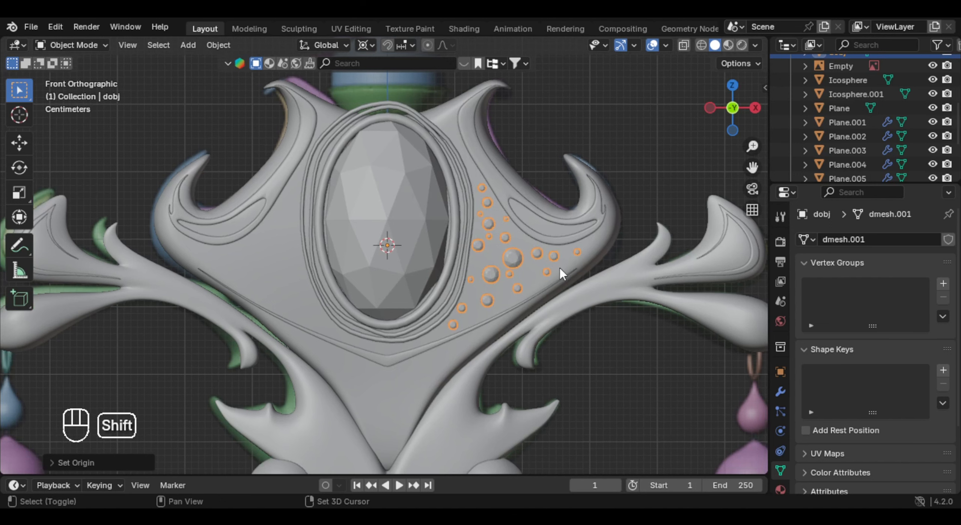
key(shift+d)
right_click(582, 245)
key(period)
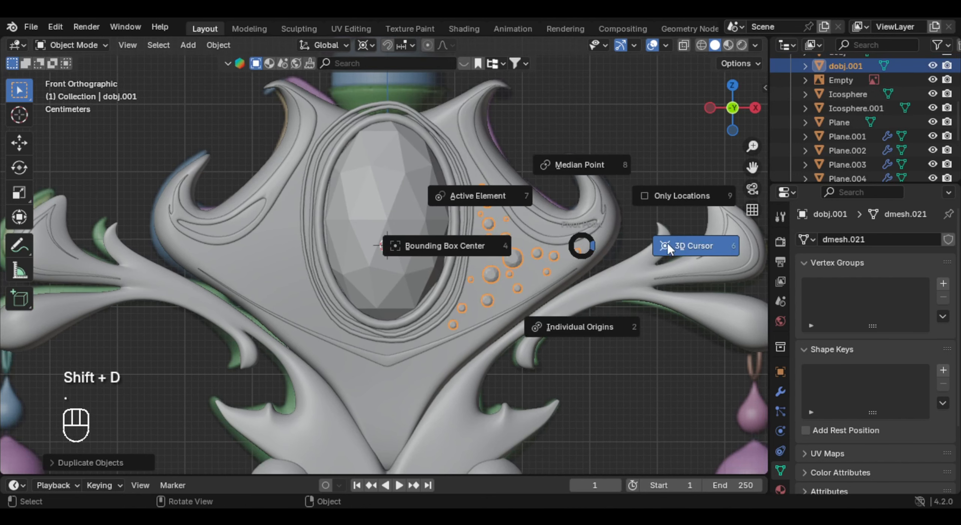
click(703, 247)
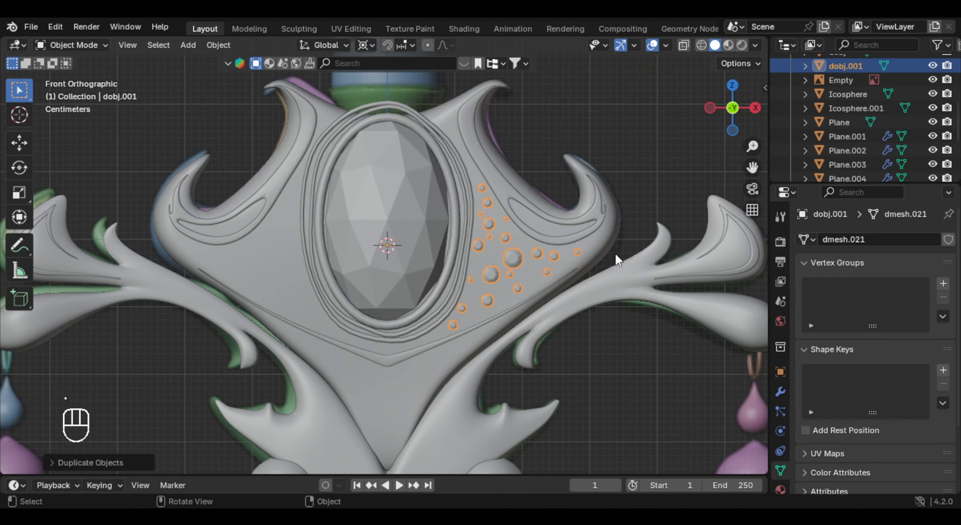
text(sx)
text(-1)
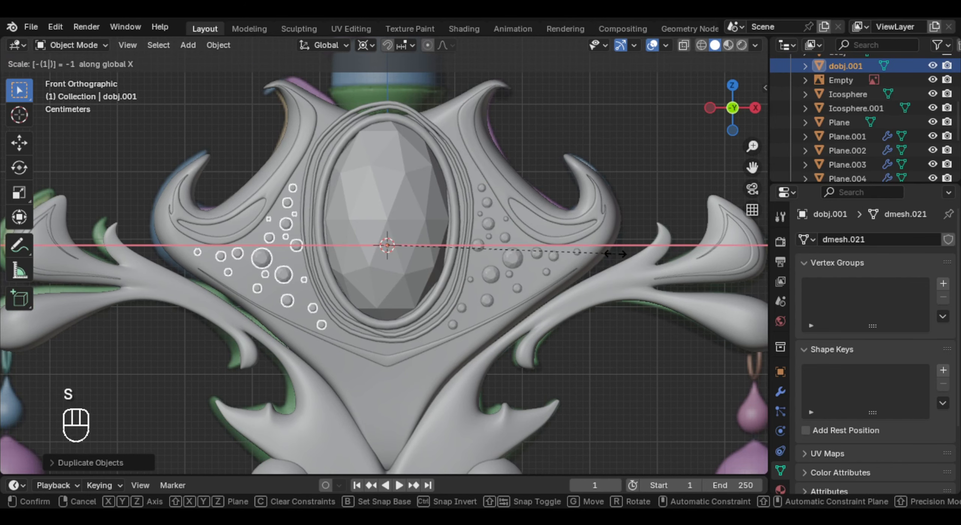
key(Return)
- Duplicate both stud groups in place and mirror the copies to the guard's back by scaling them -1 along Y
middle_drag(615, 254, 428, 309)
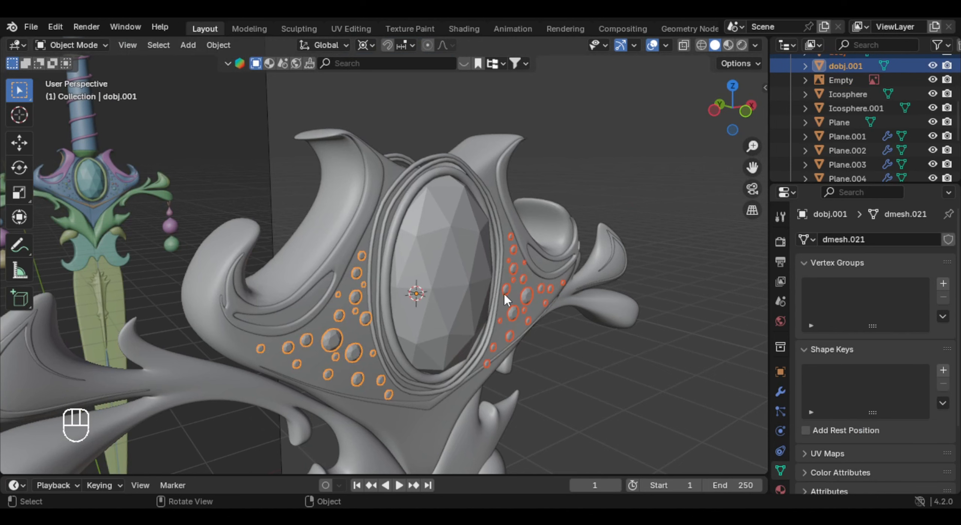
key(shift+d)
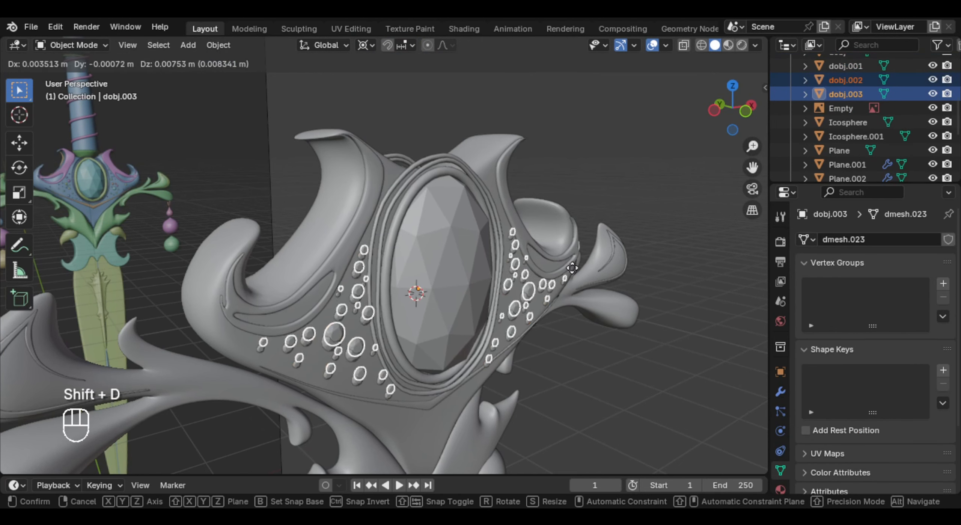
right_click(574, 264)
text(sy-1)
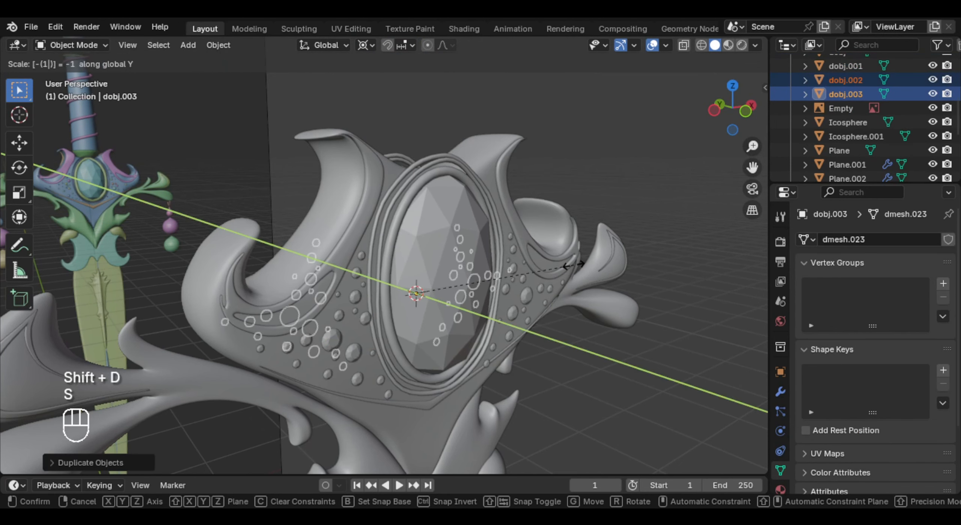
key(Return)
key(alt+a)
- Snap the 3D cursor to the middle edge on the guard's upper surface, directly above the central gem
middle_drag(574, 265, 433, 219)
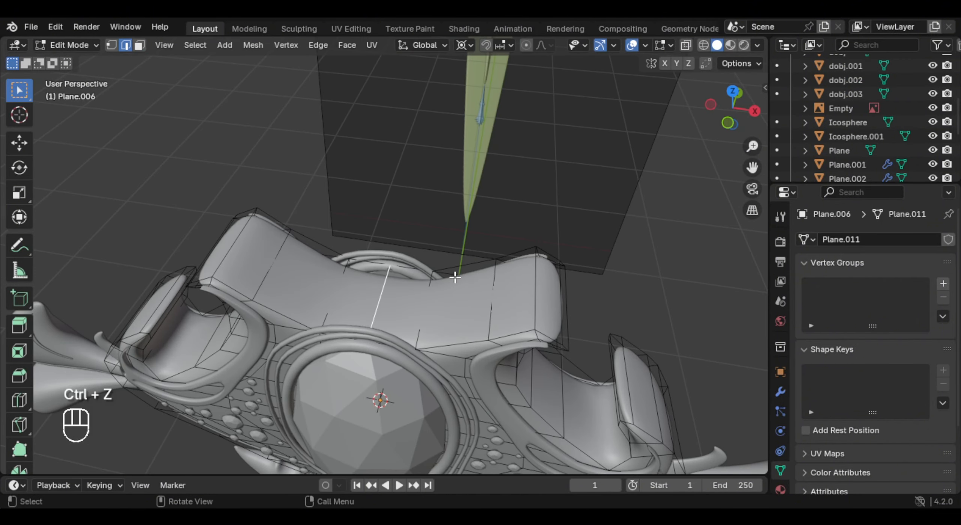
key(shift+s)
click(454, 318)
key(Tab)
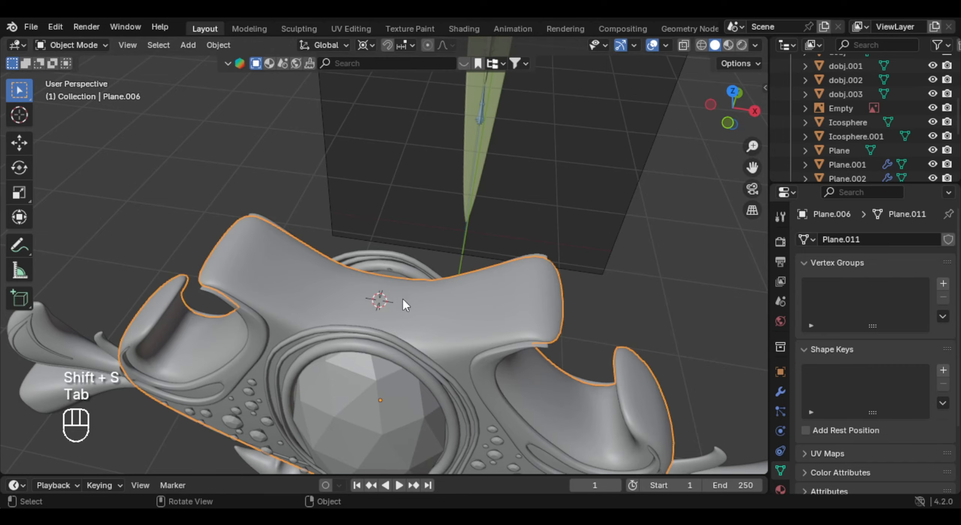
- Add a mesh circle at the 3D cursor and scale it down to fit the base of the handle collar between the upper horns
middle_drag(403, 299, 409, 283)
key(KP_1)
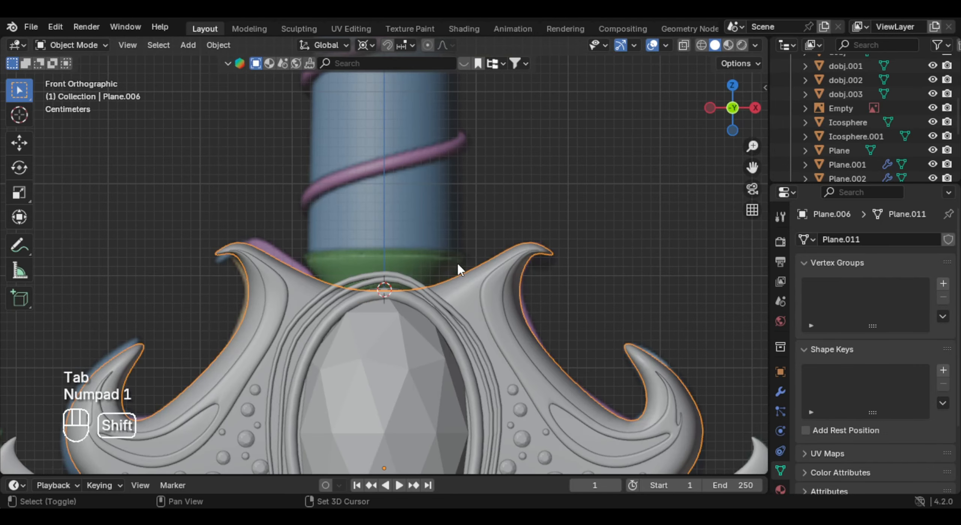
key(shift+a)
mouse_move(470, 219)
click(537, 244)
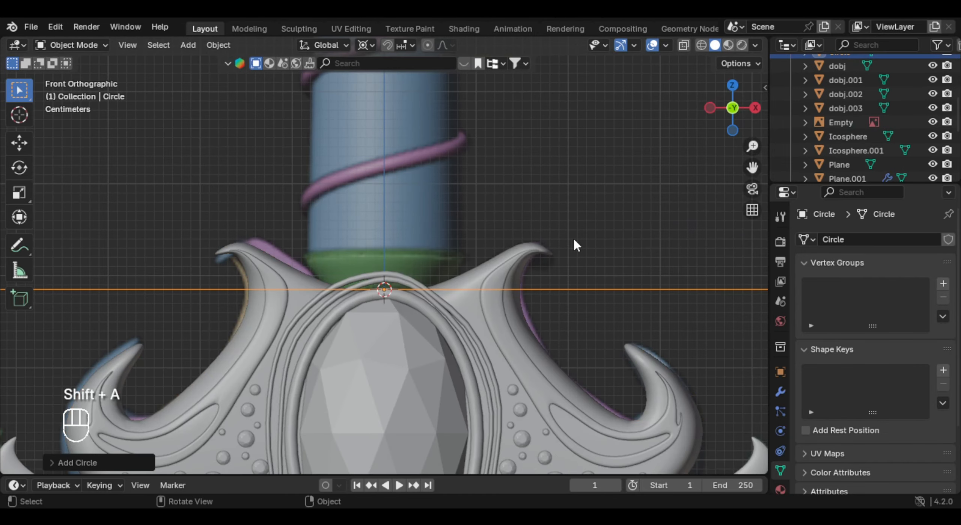
key(s)
click(400, 294)
key(s)
middle_drag(401, 294, 506, 287)
click(455, 317)
key(s)
click(603, 349)
- Extrude the whole circle up to the top of the green collar, then widen the upper edge around the Median Point into a flared cup
key(Tab)
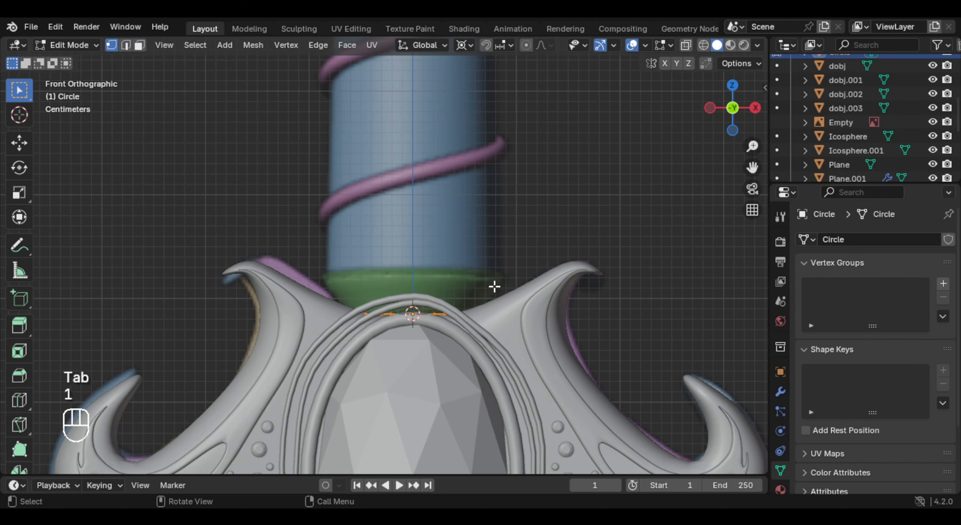
key(e)
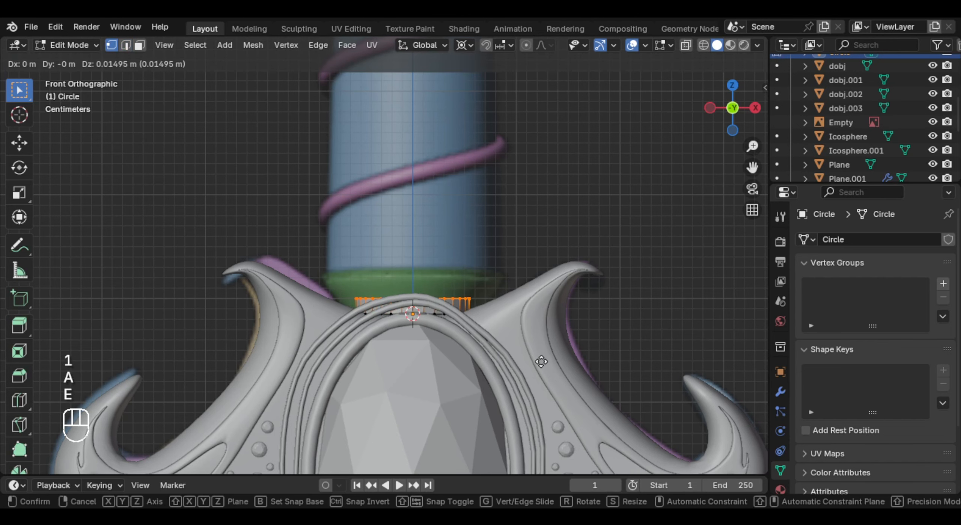
click(540, 337)
key(period)
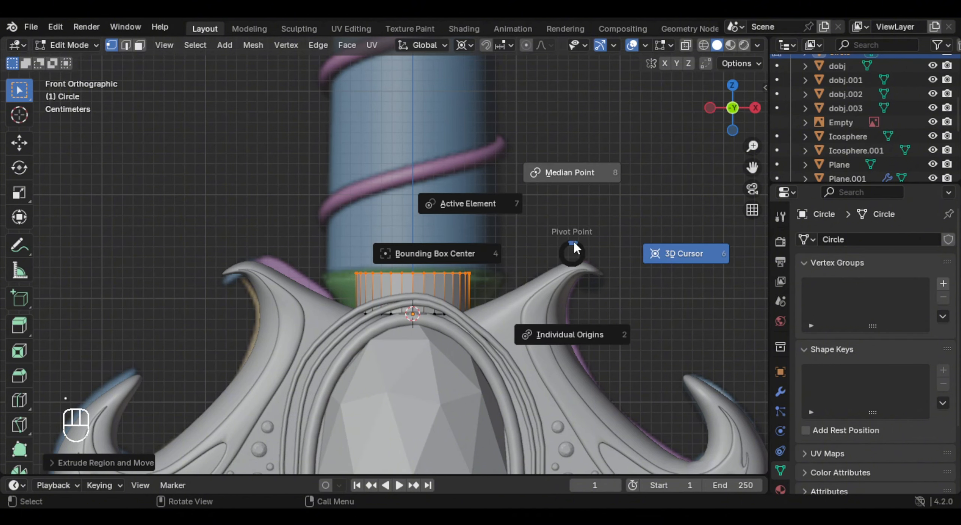
click(558, 210)
key(s)
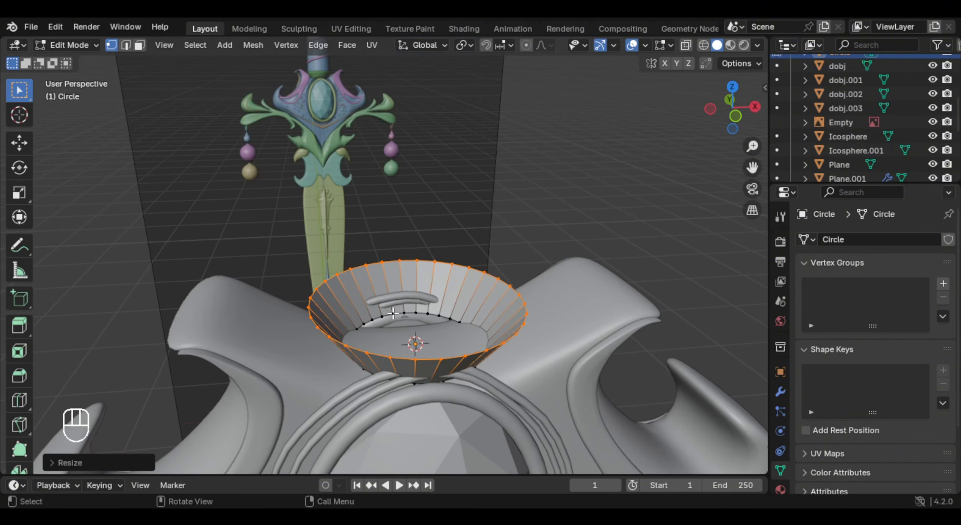
- Fill the cup's lower edge loop with a face and inset that face three times towards its centre
alt+click(396, 315)
key(f)
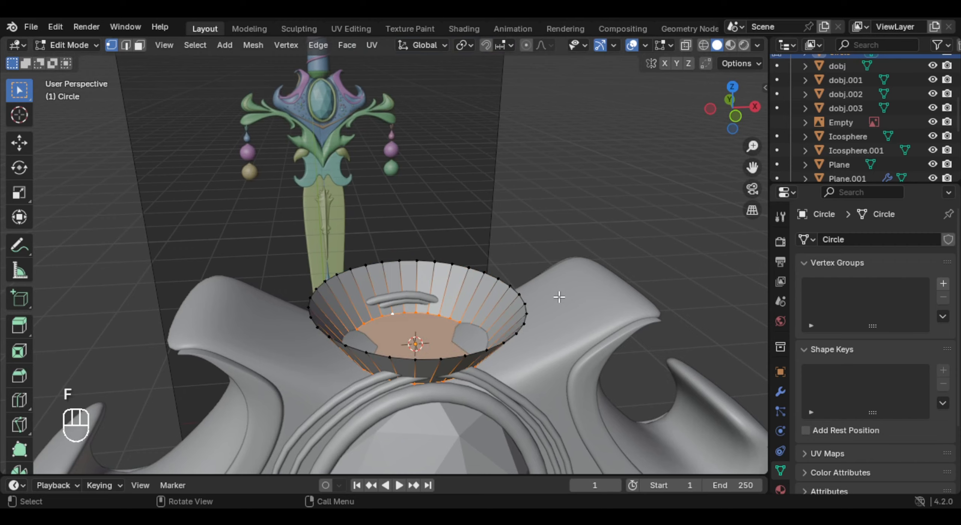
scroll(564, 310, up, 3)
shift+middle_drag(564, 310, 575, 336)
key(i)
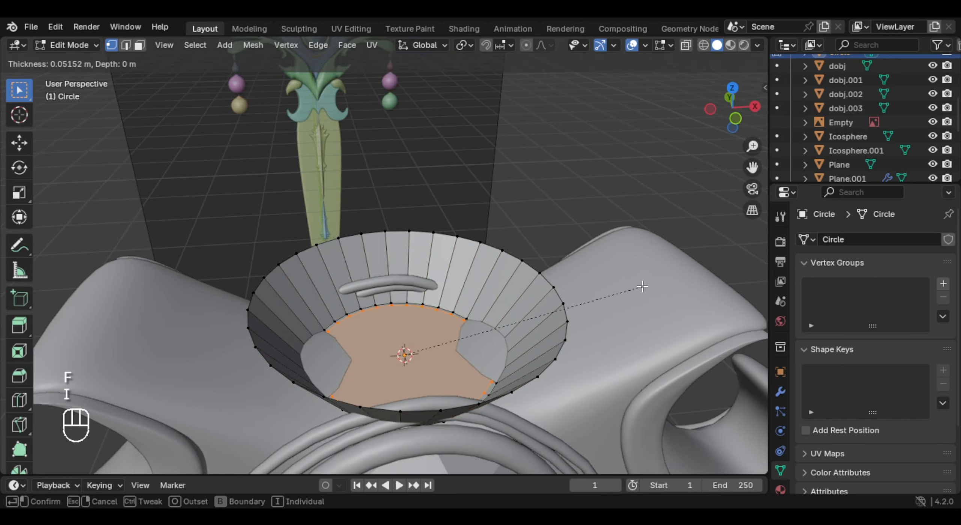
click(638, 288)
key(i)
click(613, 296)
key(i)
click(581, 310)
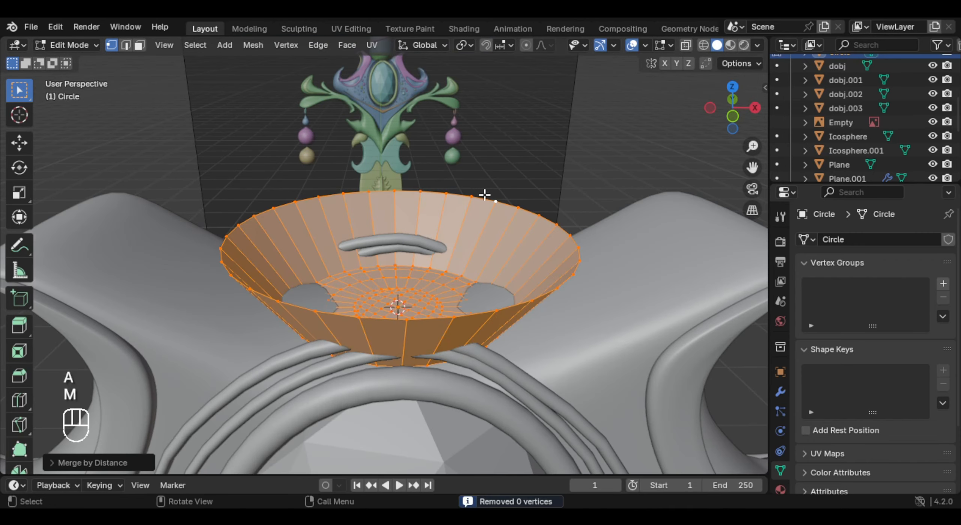
- Extrude all of the cup's faces along their normals to give the wall some thickness
key(a)
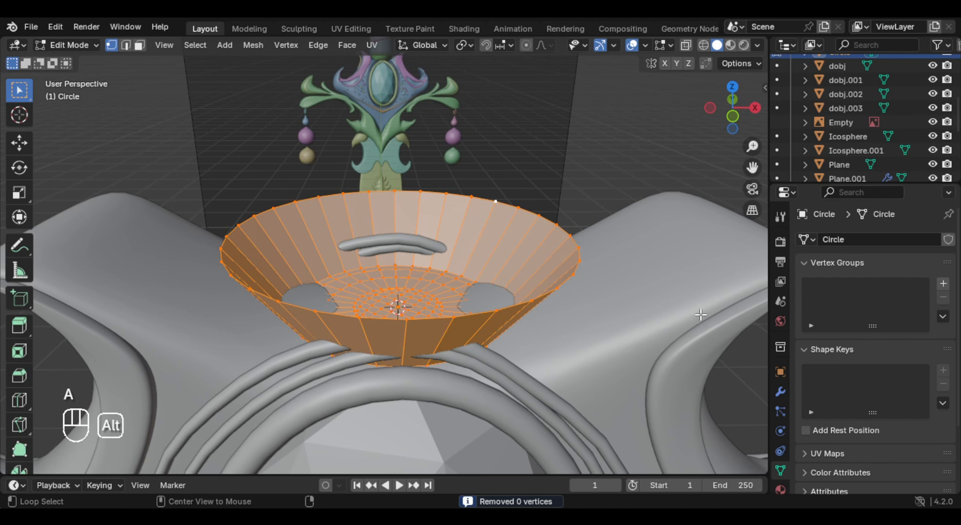
key(alt+e)
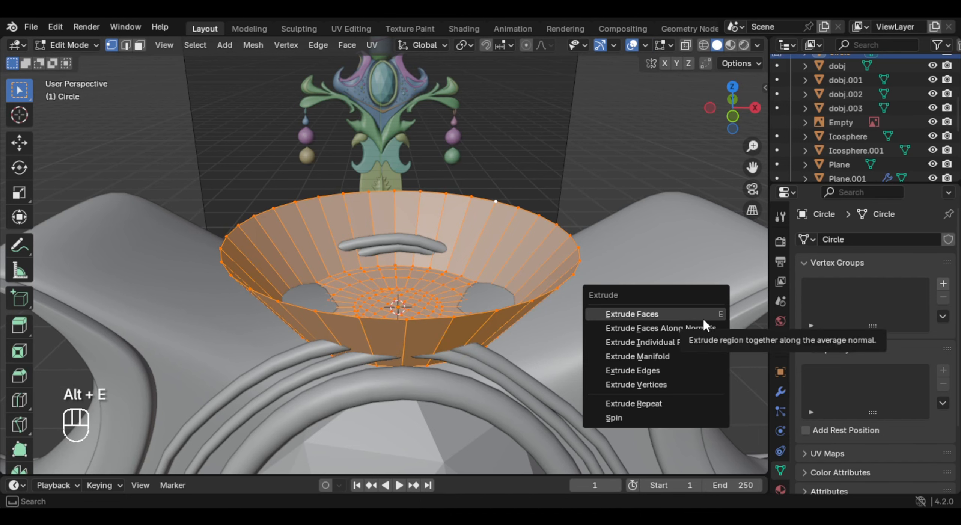
click(701, 327)
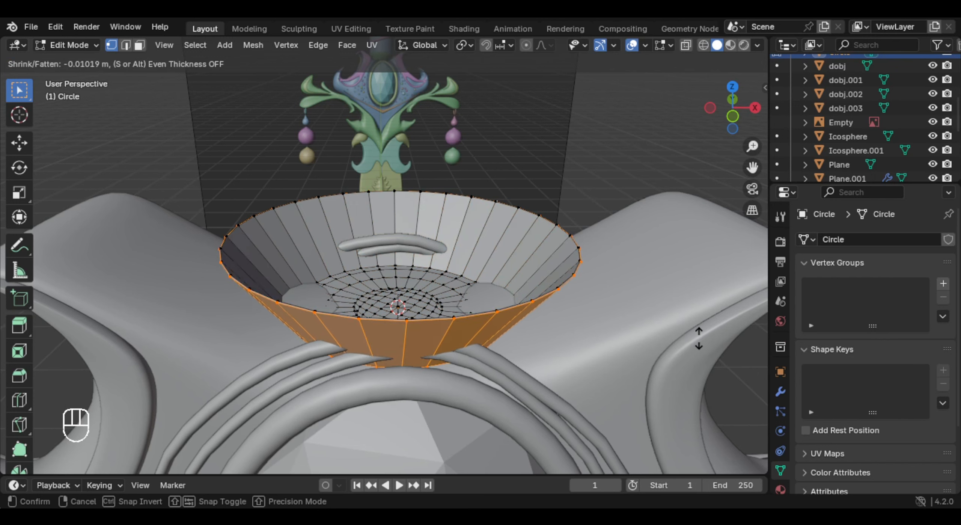
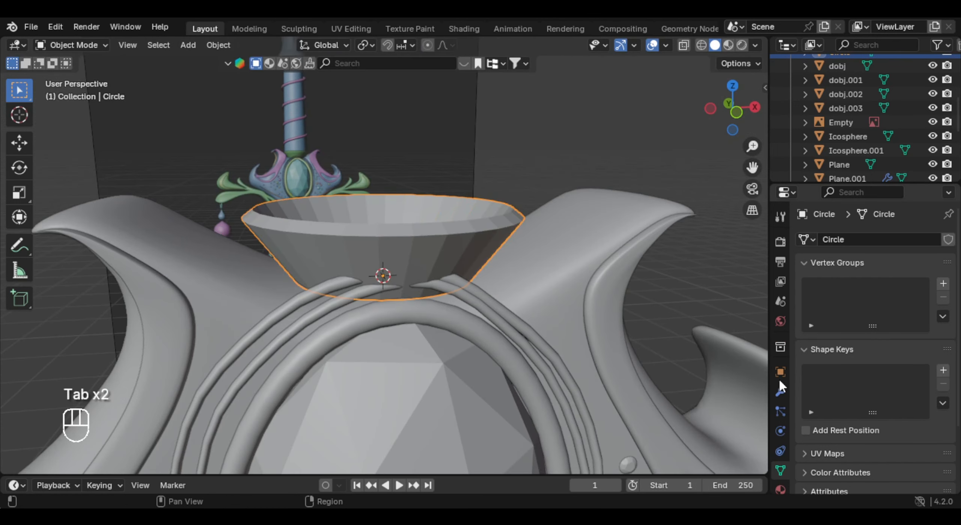
- Add a Bevel modifier to the cup with an amount of 0.019 m and 2 segments
click(780, 375)
click(781, 389)
click(841, 239)
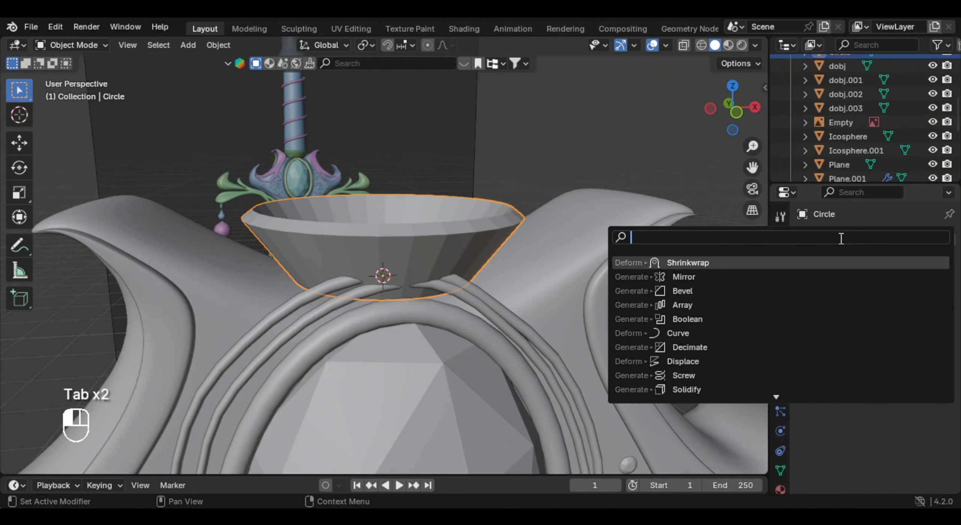
text(bev)
key(Return)
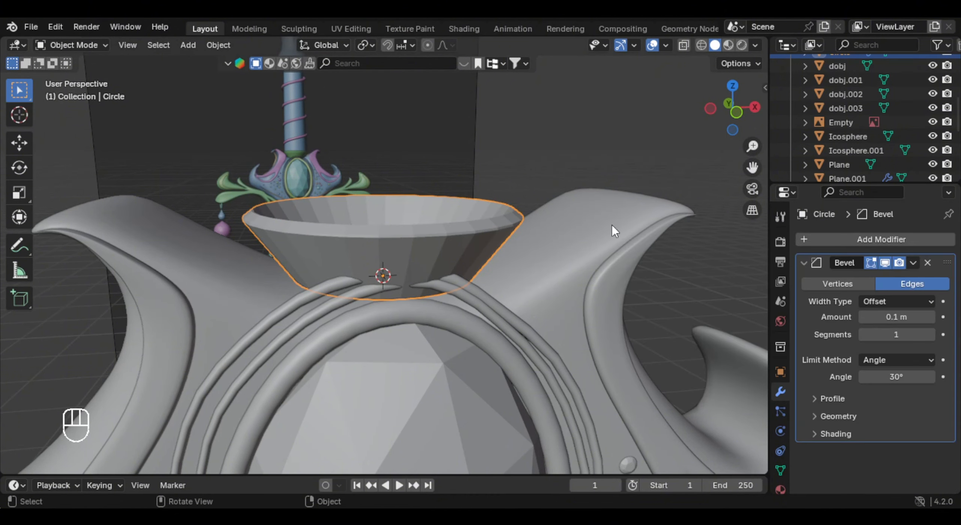
key(KP_Decimal)
mouse_move(899, 316)
shift+mouse_down()
mouse_move(916, 317)
mouse_move(897, 316)
shift+mouse_up()
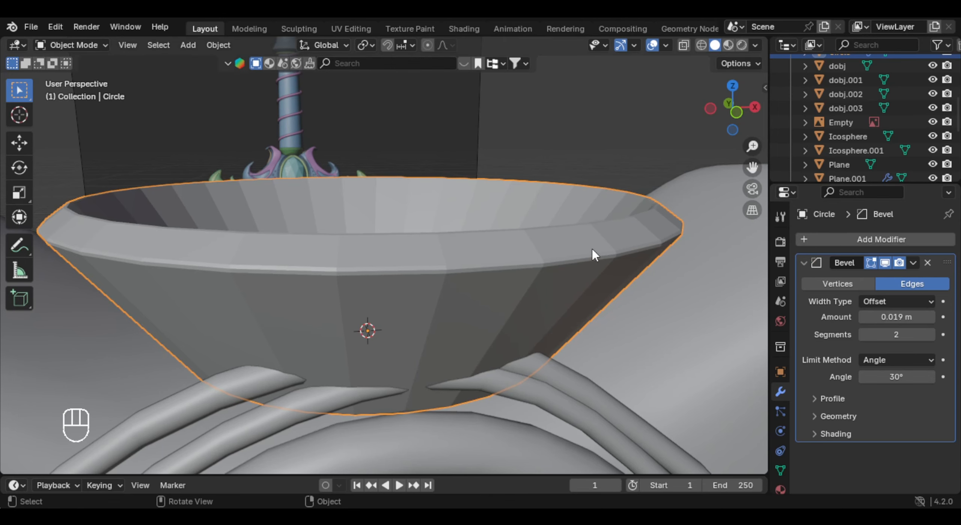
- Add a level 2 subdivision surface to the cup and shade it smooth
key(ctrl+2)
middle_drag(583, 251, 556, 239)
right_click(552, 237)
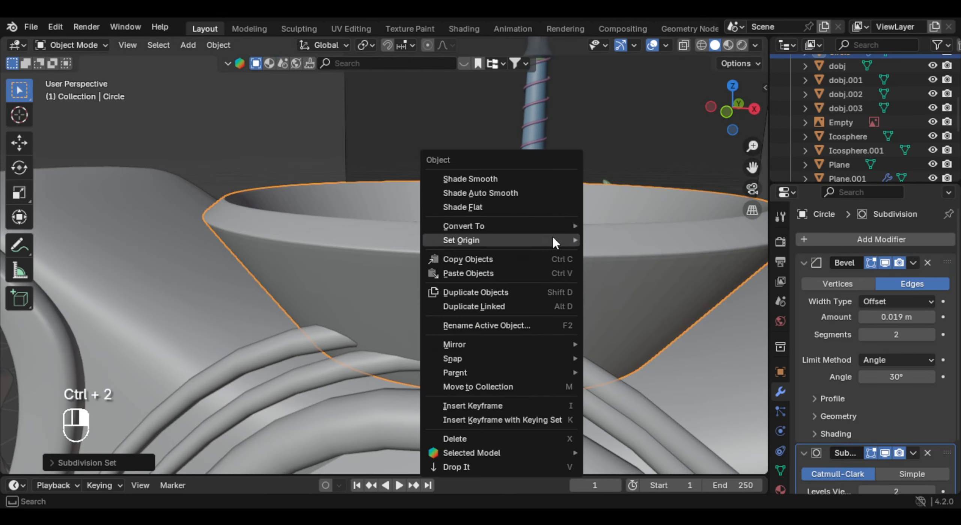
click(501, 181)
- Duplicate the cup's inner rim loop in place, separate it into its own object and select that object
shift+middle_drag(501, 183, 482, 244)
key(Tab)
alt+click(482, 245)
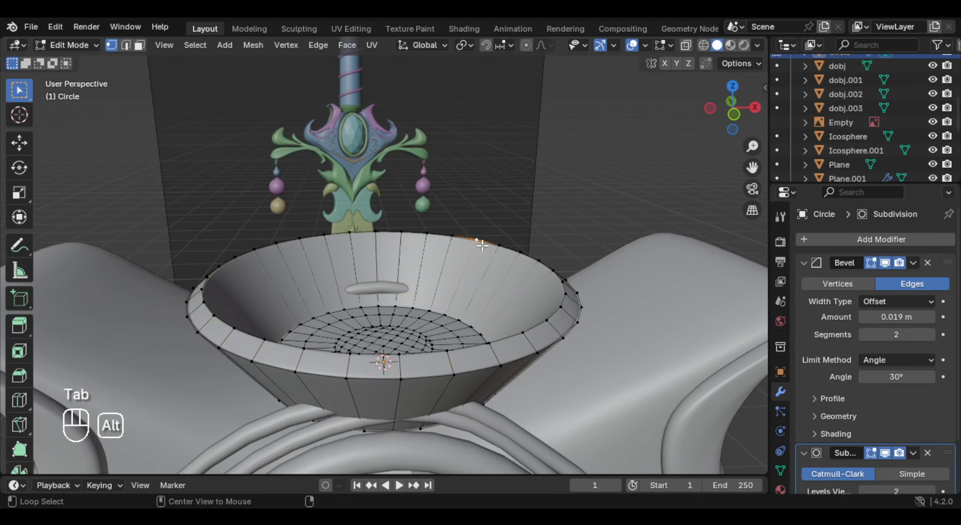
middle_drag(533, 293, 555, 310)
key(shift+d)
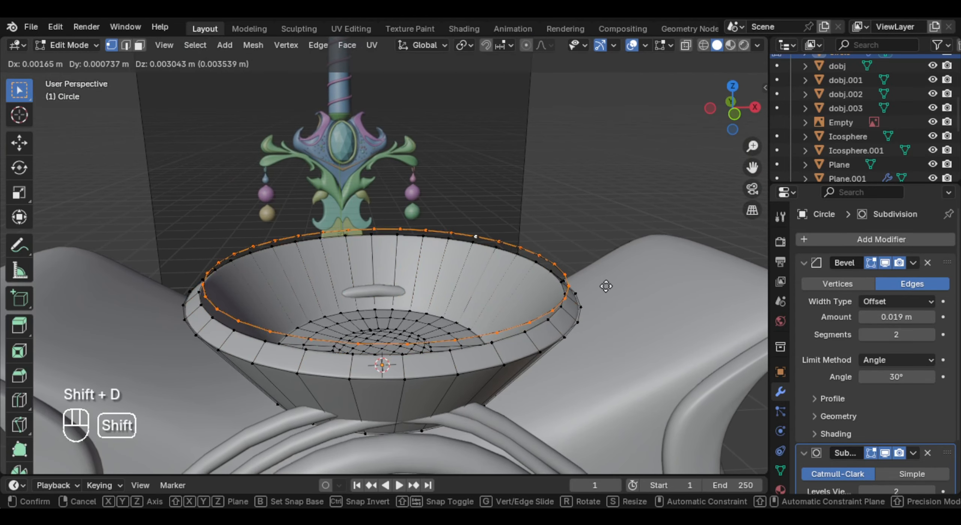
right_click(606, 282)
key(p)
click(607, 280)
key(Tab)
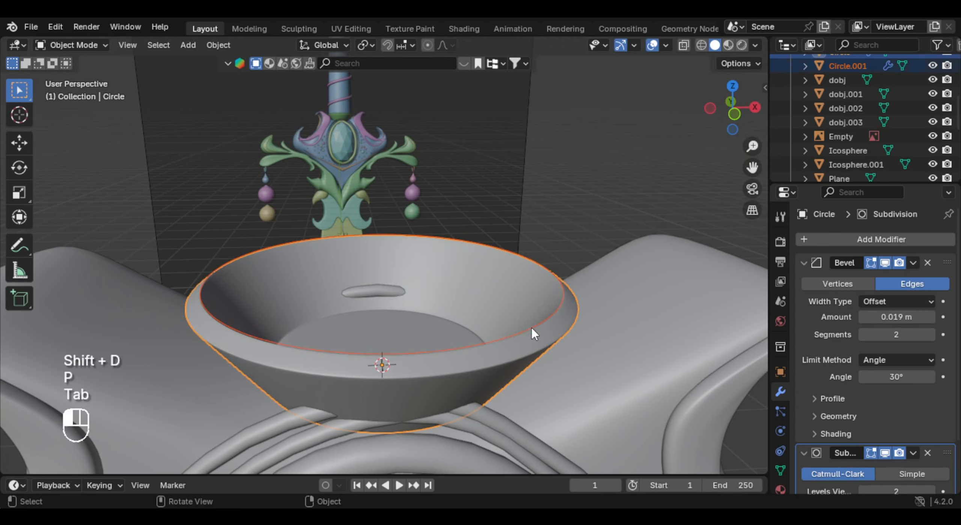
click(534, 324)
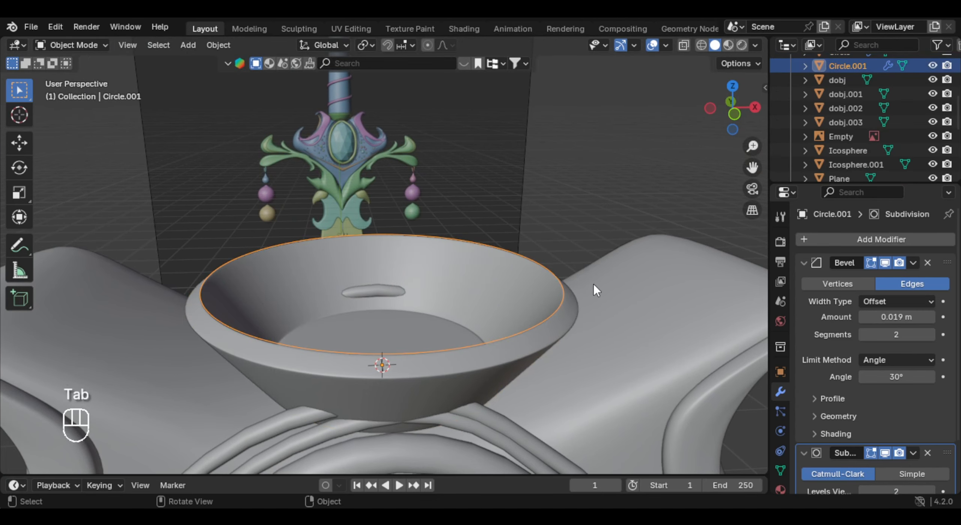
- Extrude the separated ring about 0.65 m up along Z to the base of the reference's pommel section, then scale its upper edge to taper the handle
key(Tab)
key(KP_1)
key(a)
scroll(594, 284, down, 10)
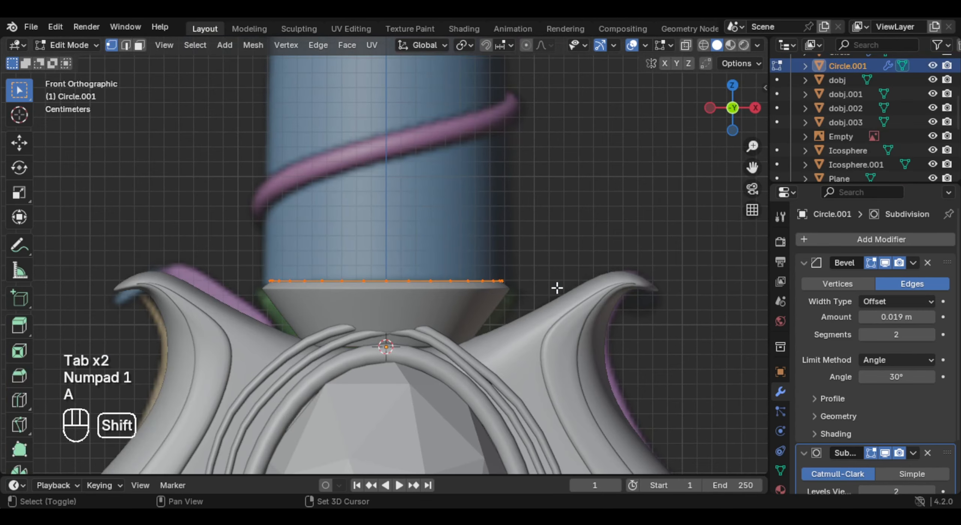
key(e)
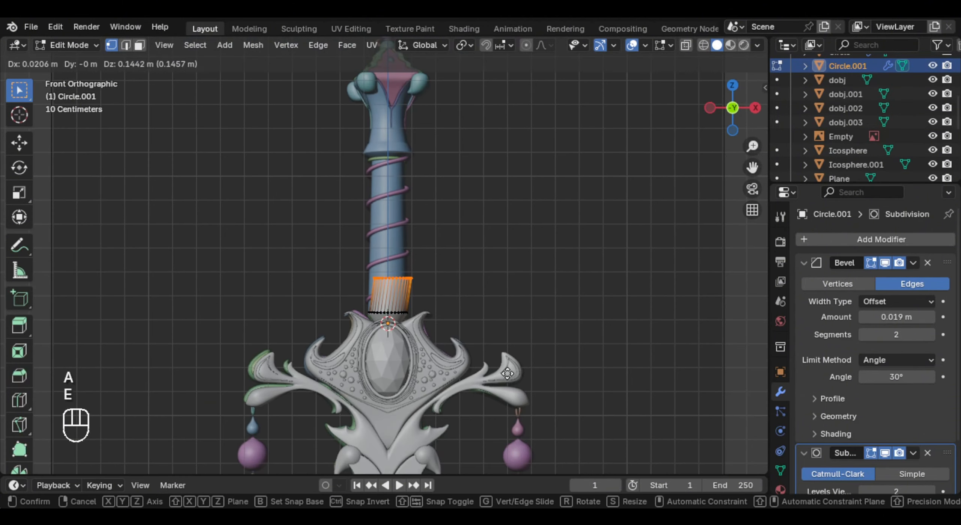
key(z)
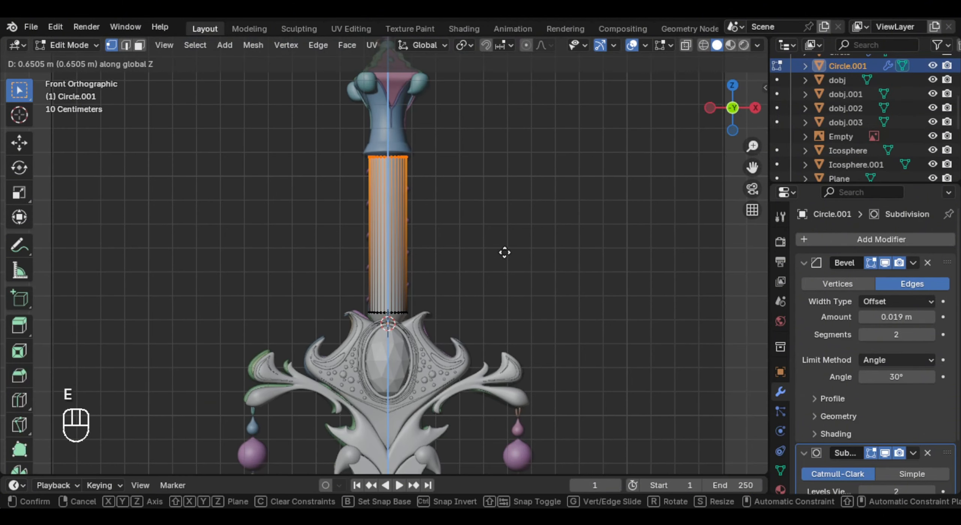
click(504, 248)
key(s)
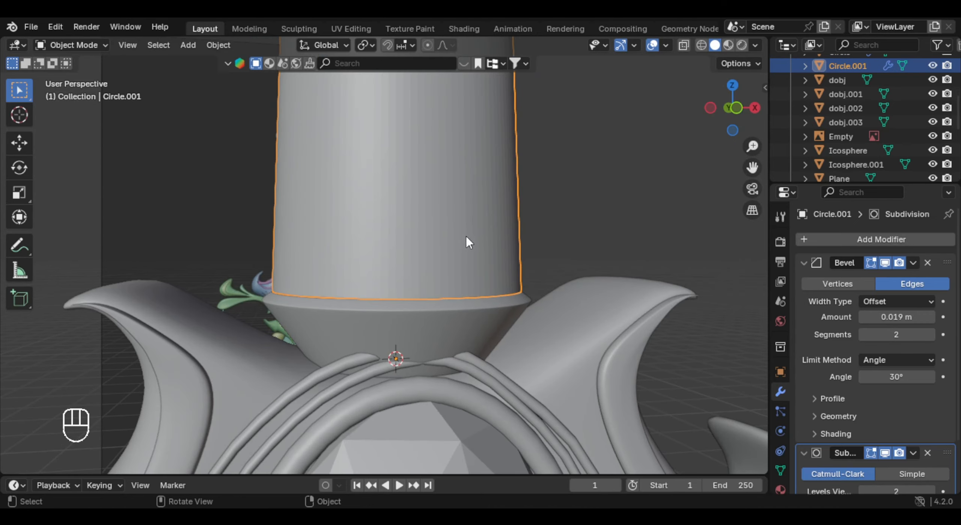
- Move the handle's bottom edge loop slightly down along Z so that it sinks into the collar cup
key(Tab)
alt+click(427, 299)
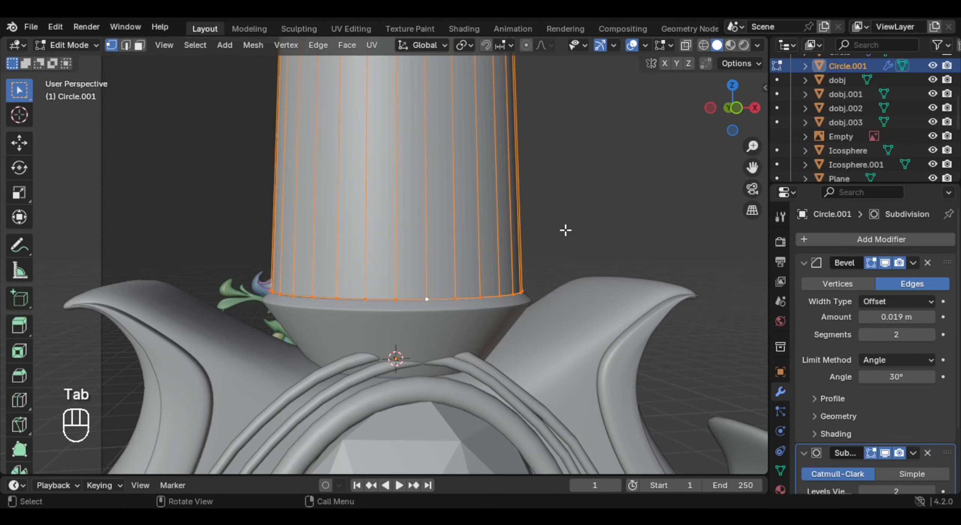
key(g)
key(z)
click(565, 235)
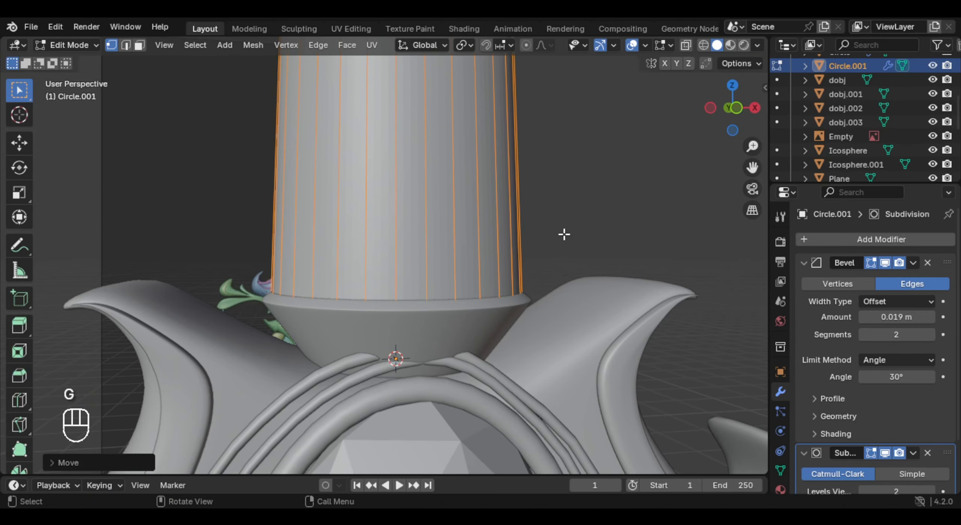
- Apply smooth shading to the handle object
key(Tab)
mouse_move(566, 236)
middle_down()
mouse_move(621, 261)
mouse_move(494, 231)
mouse_move(507, 375)
middle_up()
right_click(387, 223)
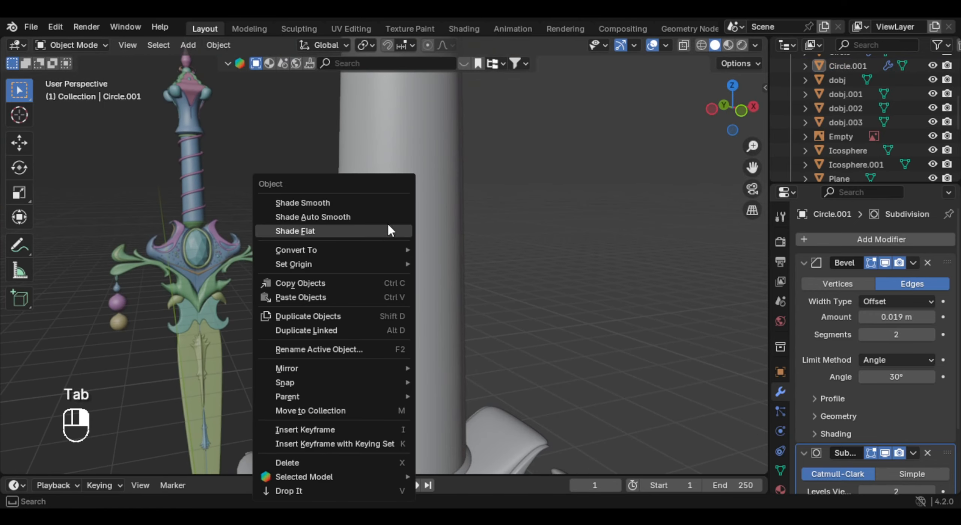
click(450, 161)
right_click(449, 162)
click(451, 161)
- Duplicate the handle's top edge loop in place, separate it into its own object and select that object
scroll(477, 161, down, 4)
mouse_move(478, 161)
shift+middle_down()
mouse_move(476, 340)
mouse_move(421, 335)
mouse_move(411, 304)
shift+middle_up()
key(Tab)
scroll(450, 340, up, 5)
alt+click(384, 361)
alt+click(393, 357)
key(shift+d)
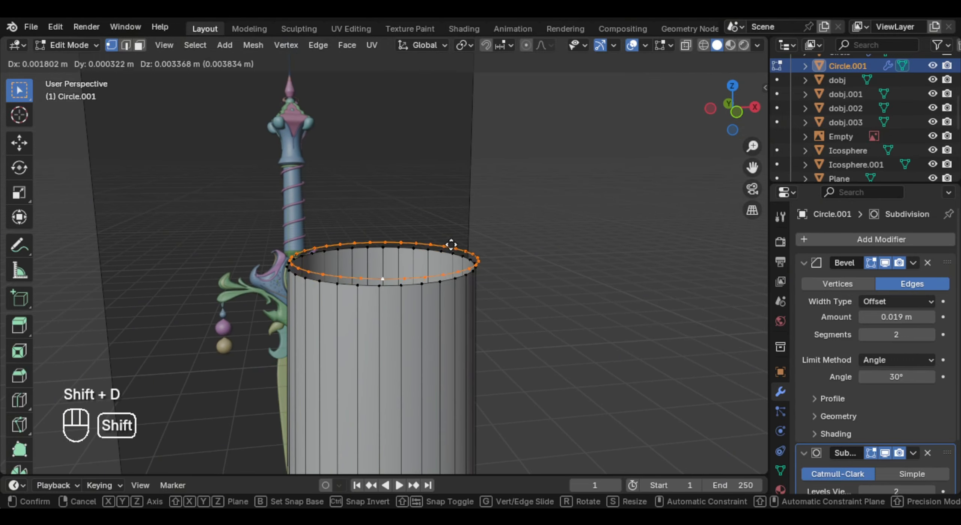
right_click(452, 241)
key(p)
click(451, 238)
key(Tab)
click(467, 277)
- Extrude the whole separated top ring upward along Z twice to form two stacked bands above the handle
key(Tab)
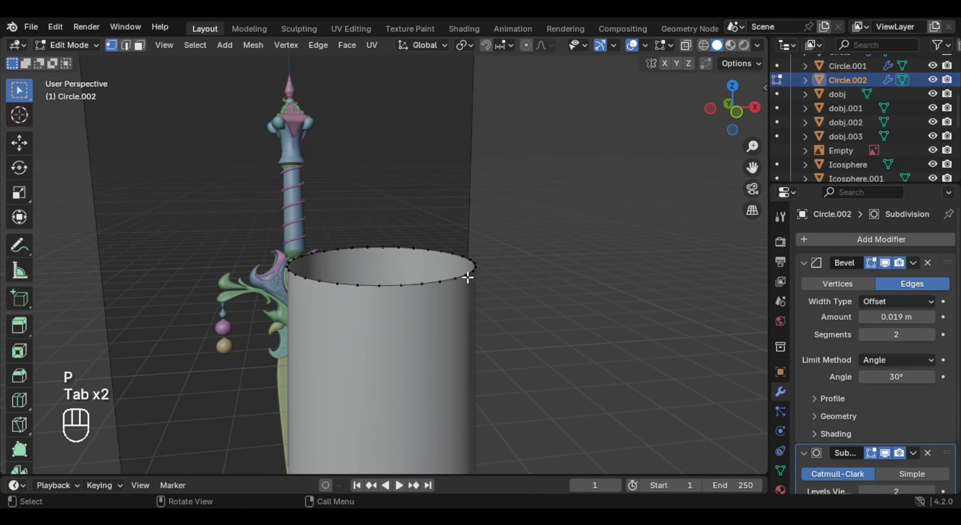
key(e)
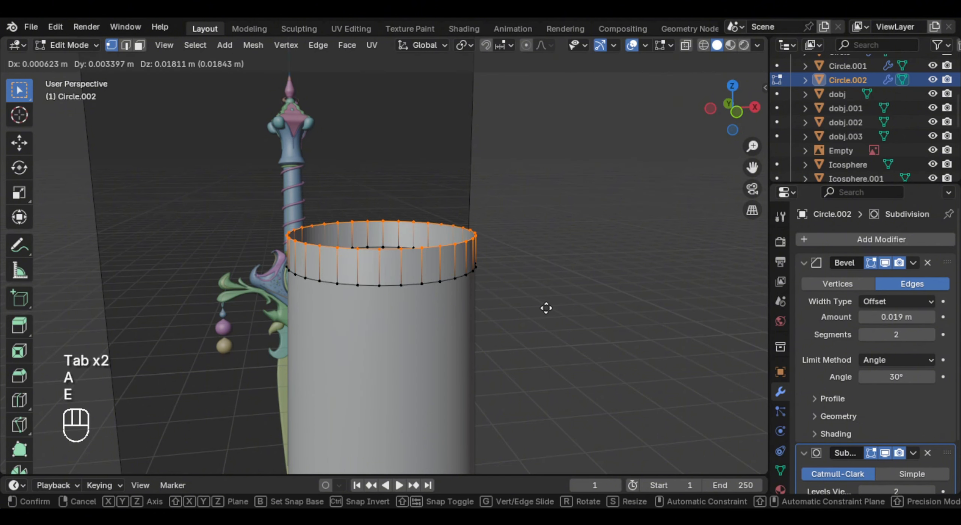
key(z)
click(546, 303)
key(s)
right_click(551, 316)
key(e)
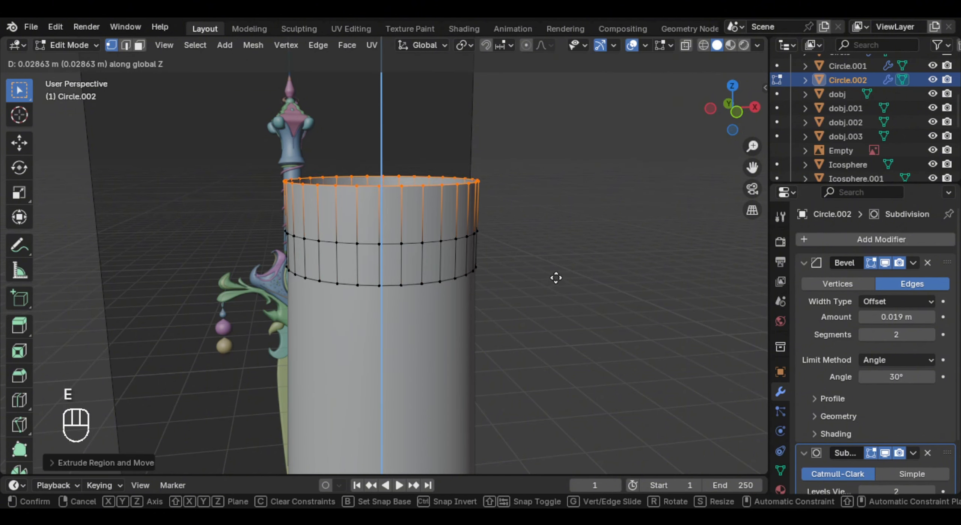
click(552, 278)
- In front view, scale the upper collar's middle loop outward, then widen its bottom loop by a smaller amount
key(KP_1)
scroll(548, 271, down, 2)
scroll(537, 240, up, 1)
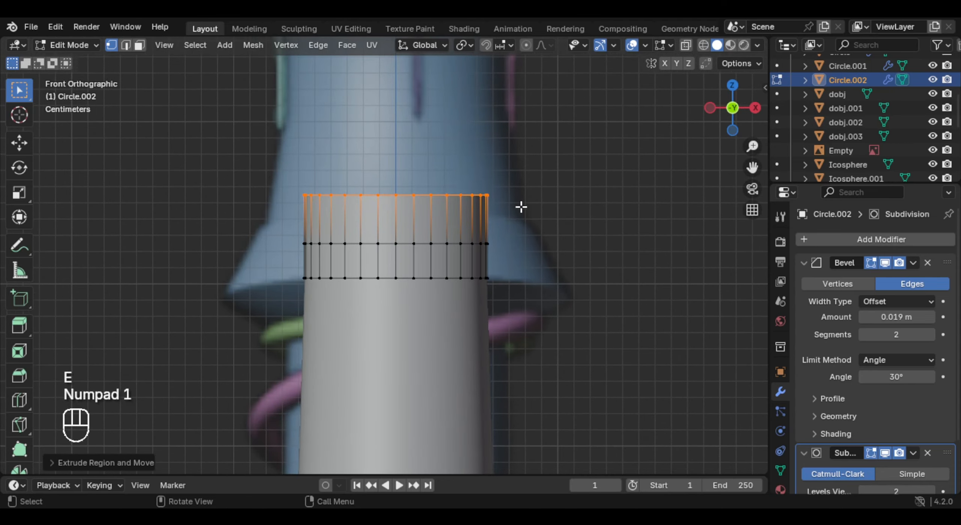
alt+click(372, 243)
key(s)
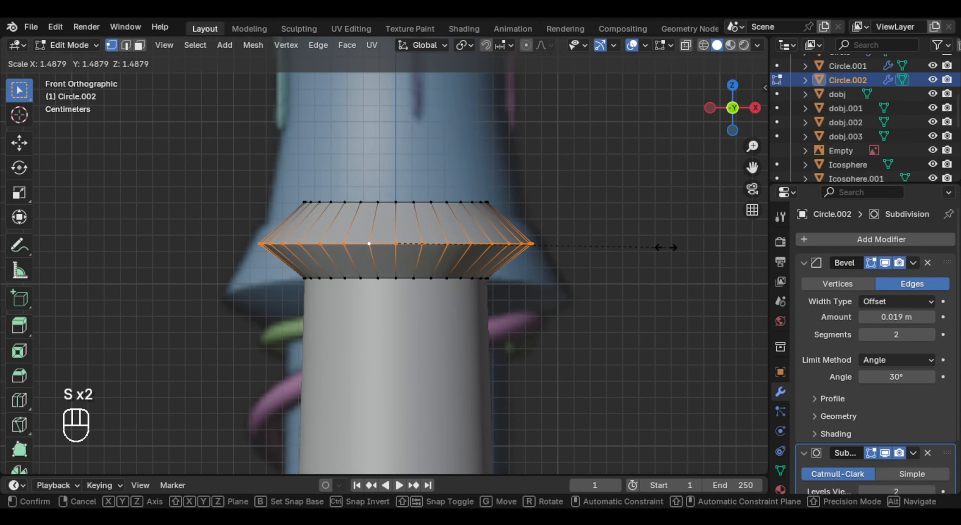
click(631, 254)
alt+click(452, 278)
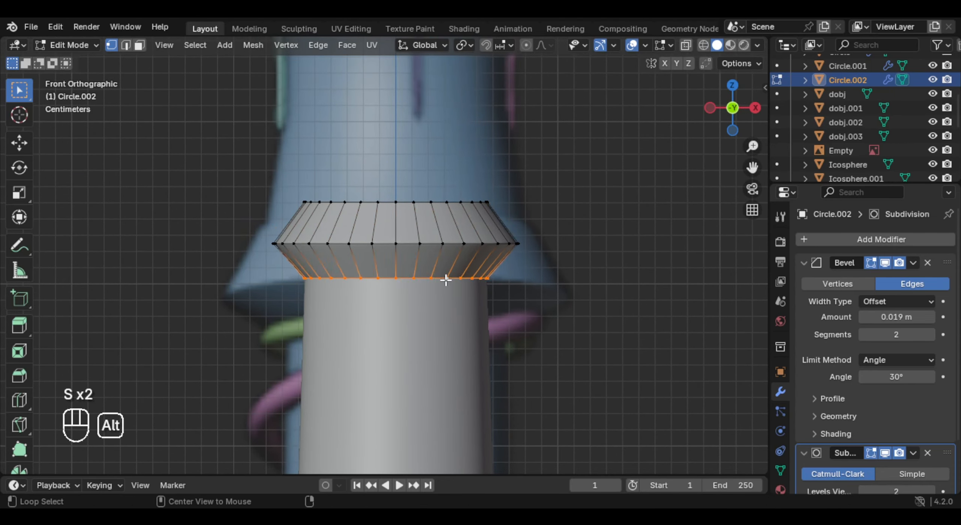
key(s)
click(600, 277)
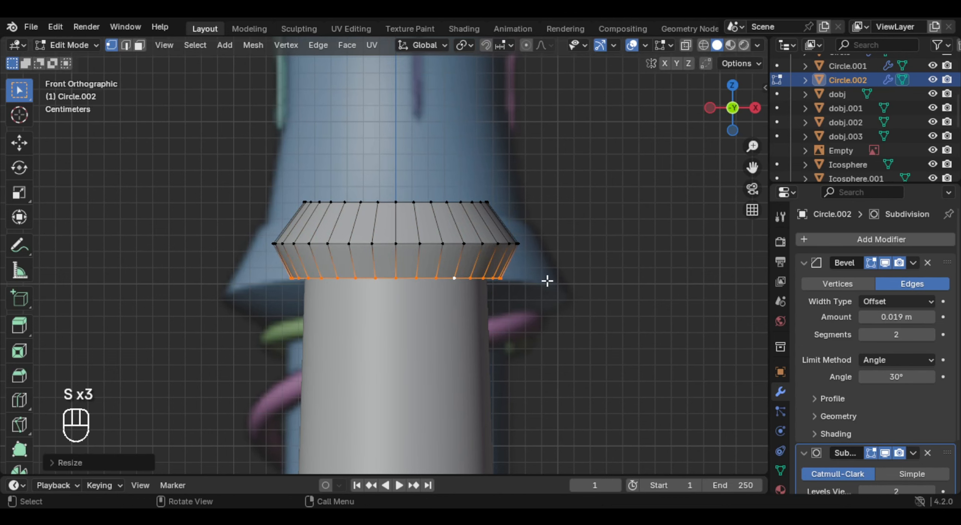
- Move the upper collar's bottom loop down along Z over the handle's end and narrow it slightly
middle_drag(547, 281, 551, 226)
scroll(549, 227, up, 1)
key(g)
key(z)
click(548, 245)
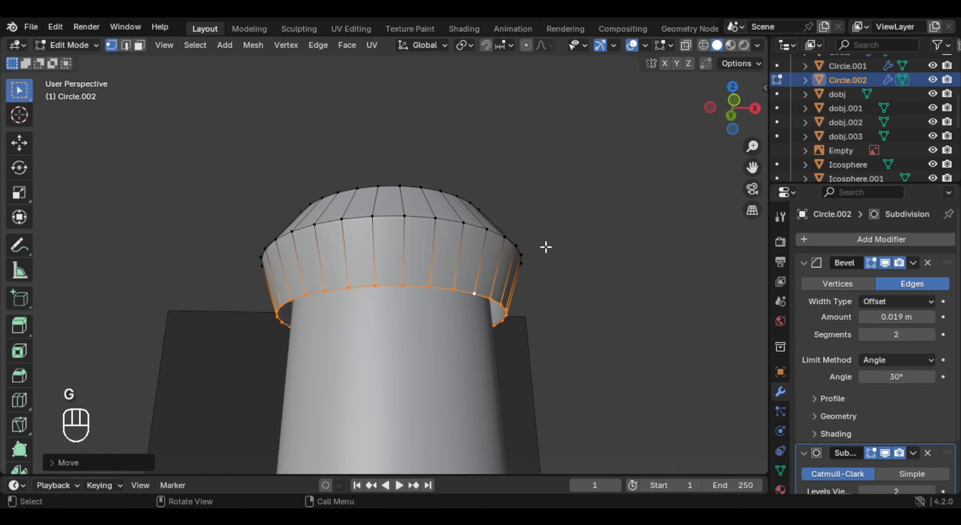
key(KP_1)
key(g)
key(z)
click(544, 276)
key(s)
key(s)
click(531, 260)
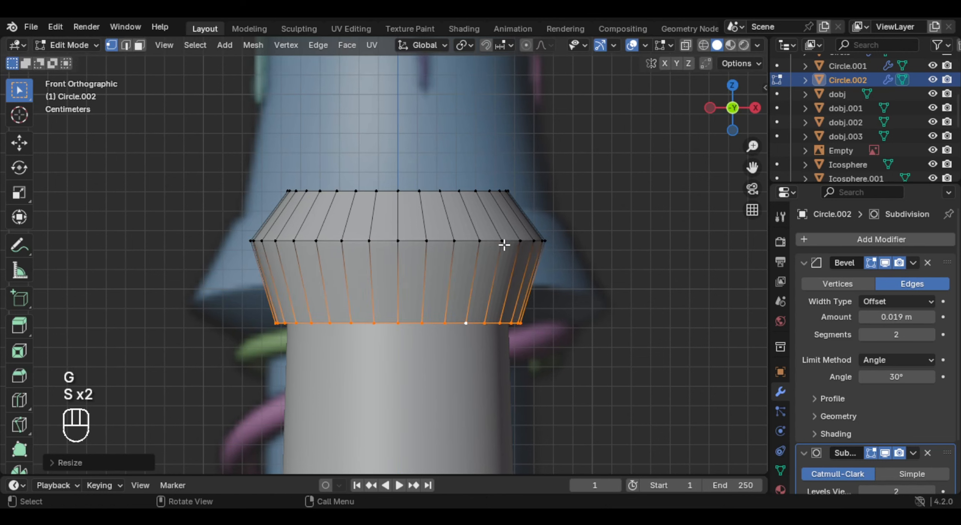
- Widen the upper collar's middle loop further and edge-slide it down towards the bottom loop
alt+click(489, 243)
key(s)
click(590, 221)
key(g)
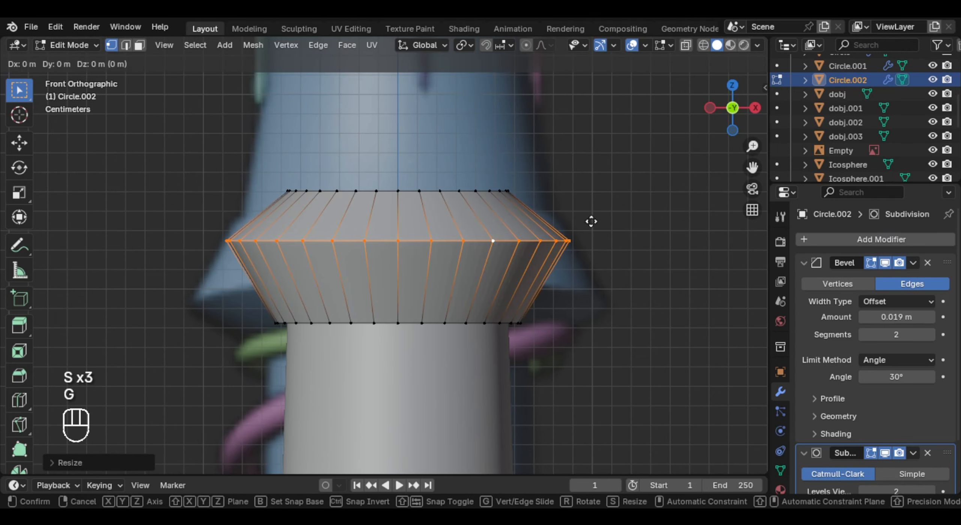
key(g)
click(604, 250)
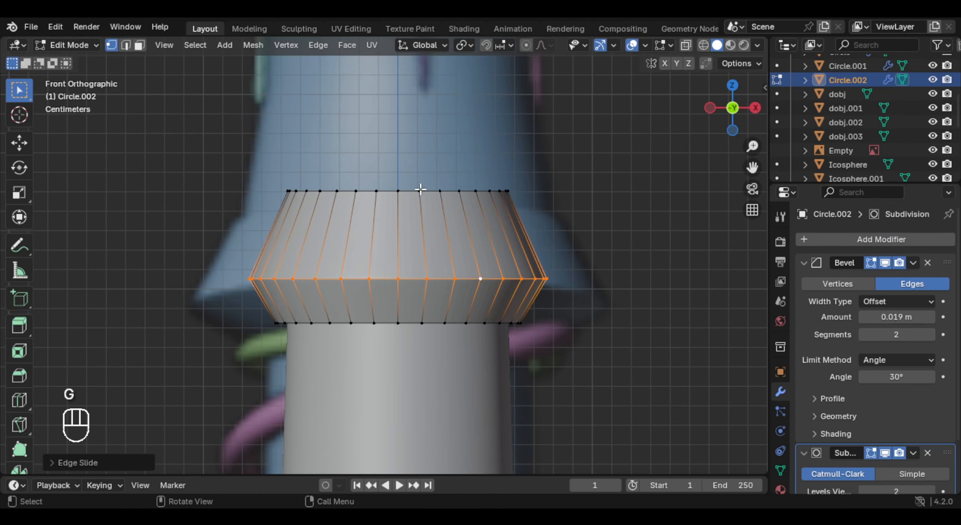
- Edge-slide the upper collar's top loop down slightly towards its widest loop
alt+click(420, 189)
key(g)
key(g)
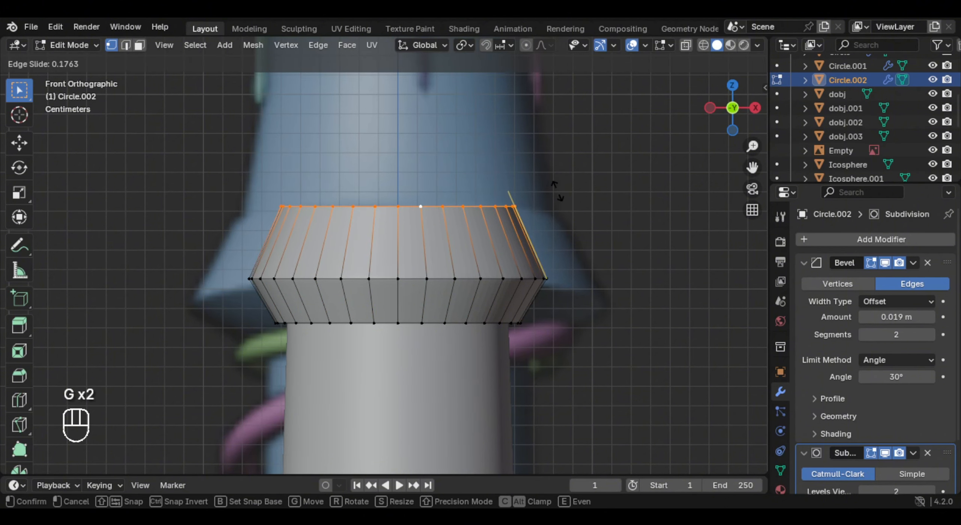
click(558, 191)
- Try to fill the upper collar's top opening with a face and inset it
middle_drag(558, 191, 444, 349)
key(f)
middle_drag(512, 367, 414, 293)
key(i)
key(i)
click(581, 275)
- Extrude the upper collar's top loop and scale it inward to about 0.7 to form a flat rim
alt+click(539, 256)
middle_drag(539, 257, 695, 264)
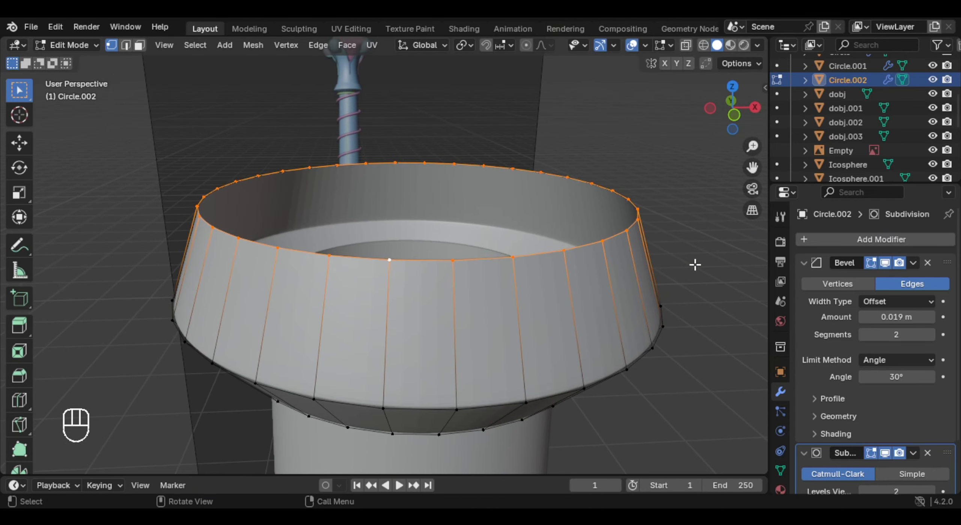
key(e)
key(s)
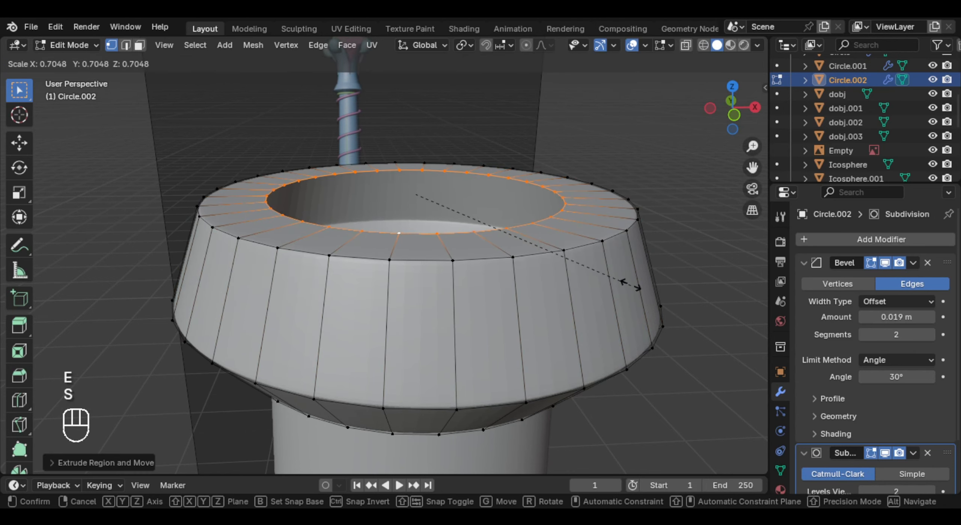
click(653, 267)
- Shade the upper collar smooth in Object Mode
key(Tab)
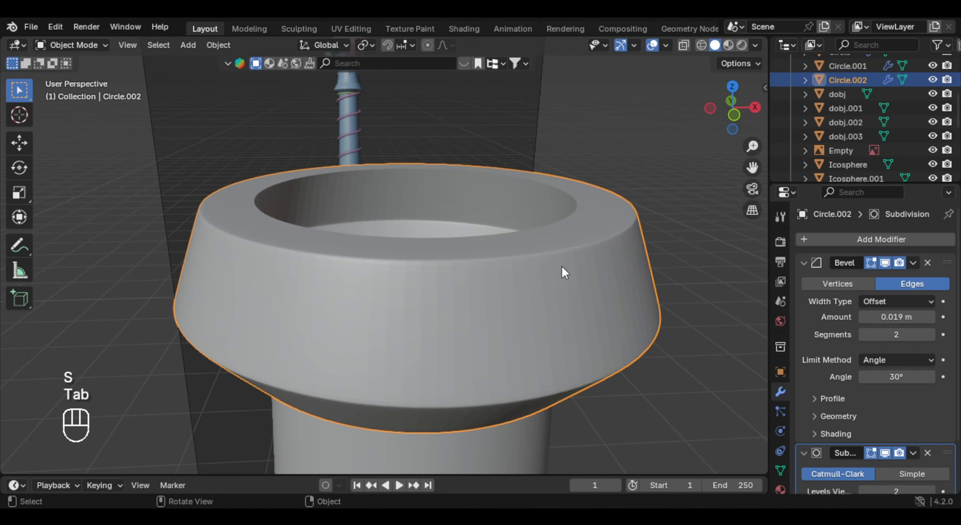
mouse_move(565, 337)
shift+middle_down()
mouse_move(565, 350)
mouse_move(566, 331)
shift+middle_up()
right_click(473, 230)
click(475, 204)
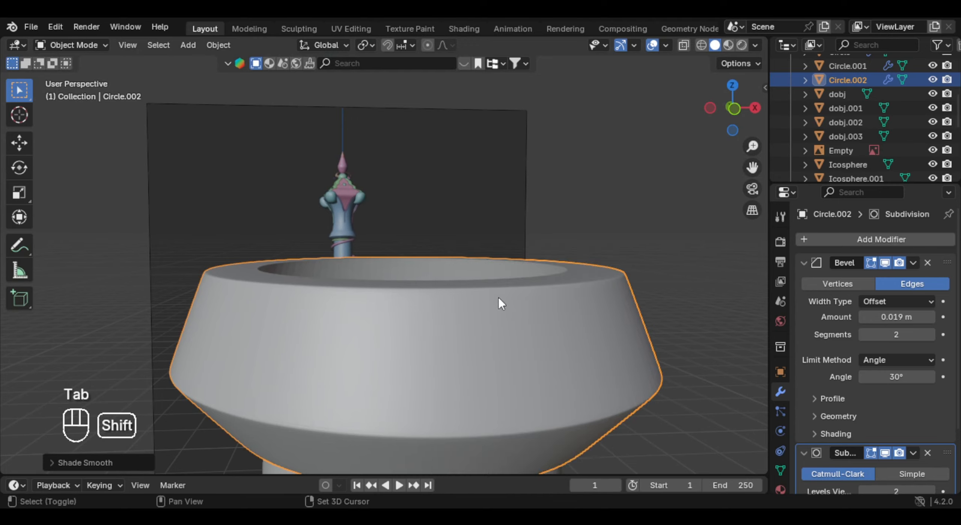
middle_drag(499, 298, 423, 319)
scroll(424, 320, down, 4)
- Duplicate the inner loop of the upper collar's rim in place and separate it into its own object
key(Tab)
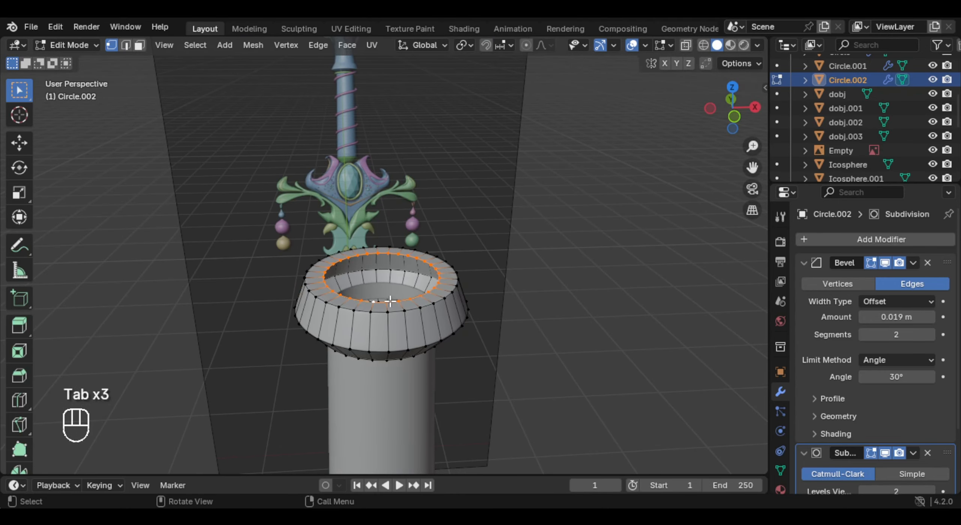
key(shift+d)
right_click(461, 256)
key(p)
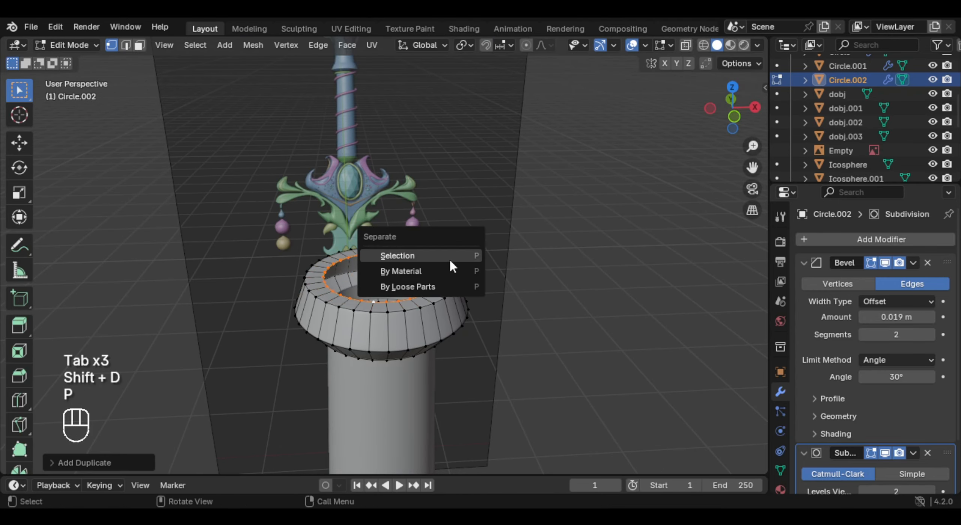
click(449, 259)
key(Tab)
scroll(437, 282, up, 3)
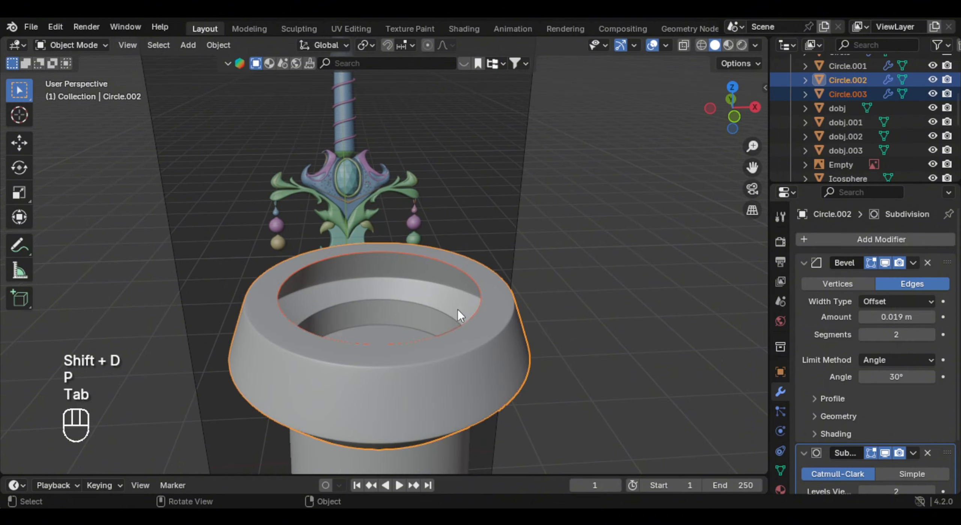
- In front view, extrude the separated ring up to the base of the pommel and scale its top loop outward into a flare
click(482, 294)
key(Tab)
key(a)
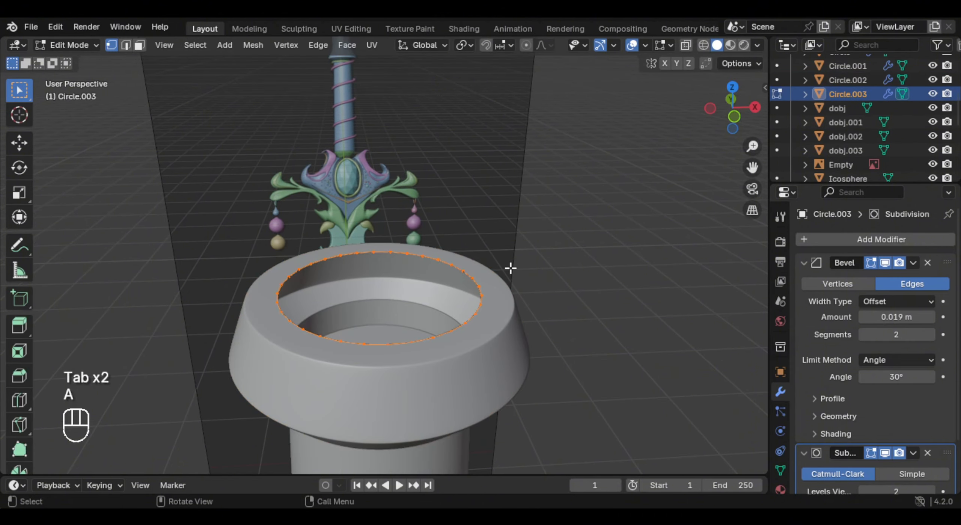
key(KP_1)
scroll(439, 204, down, 2)
shift+middle_drag(440, 203, 448, 378)
key(e)
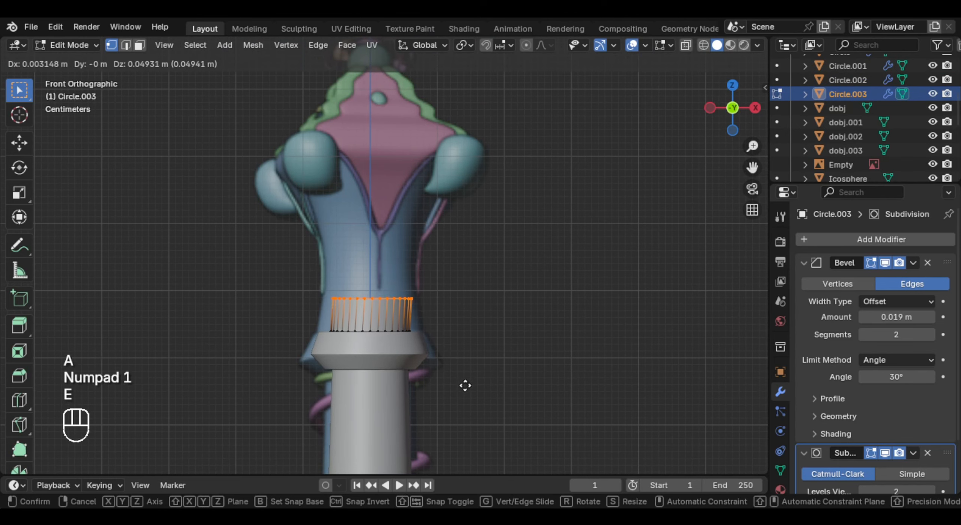
click(460, 240)
key(s)
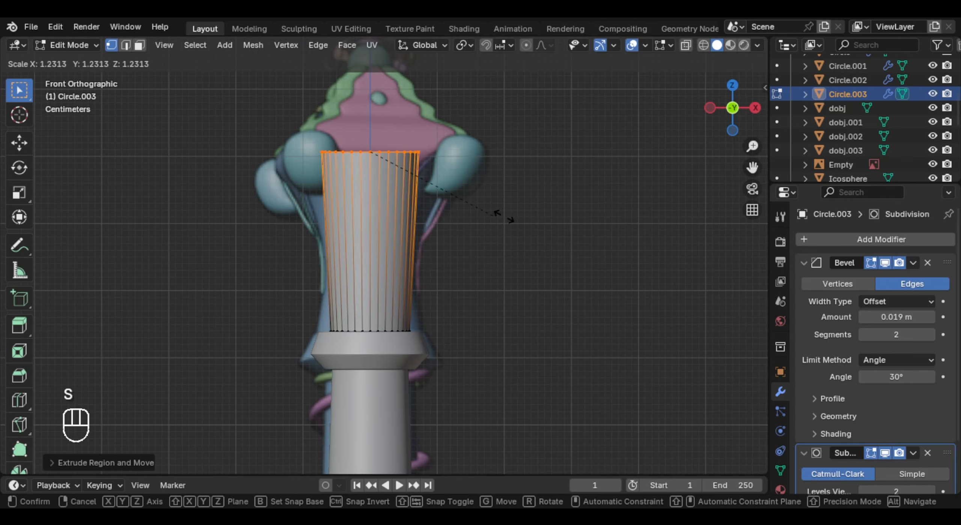
click(608, 212)
scroll(465, 275, up, 2)
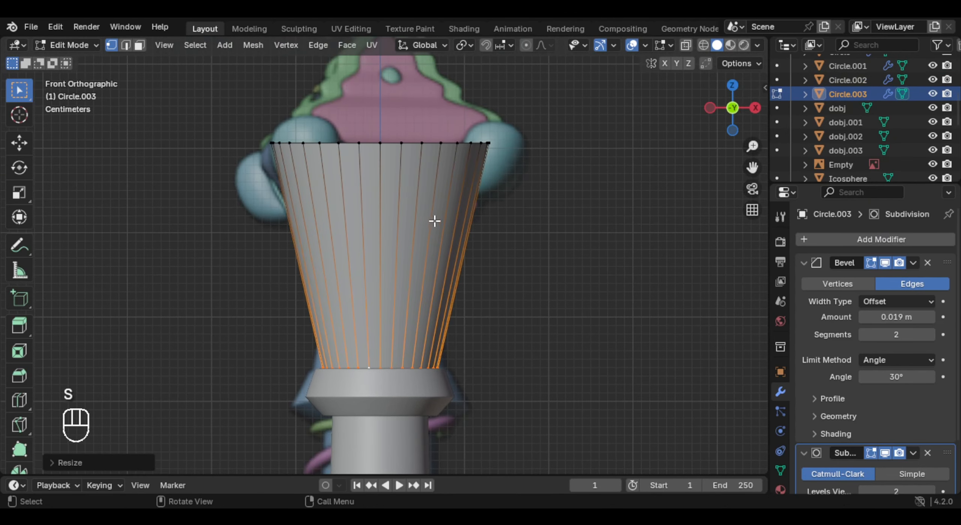
- Add a loop cut halfway up the flared piece and scale it inward to about 0.58
key(ctrl+r)
click(432, 238)
key(s)
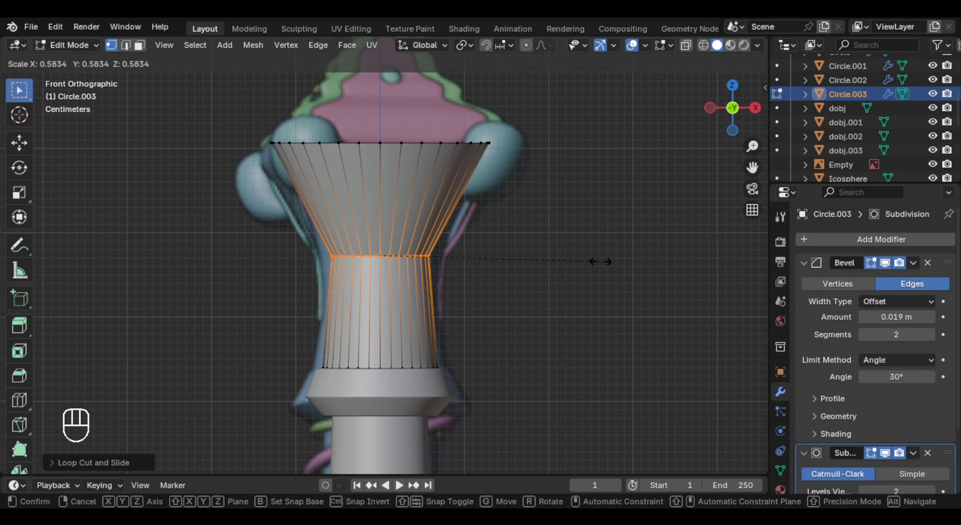
click(604, 258)
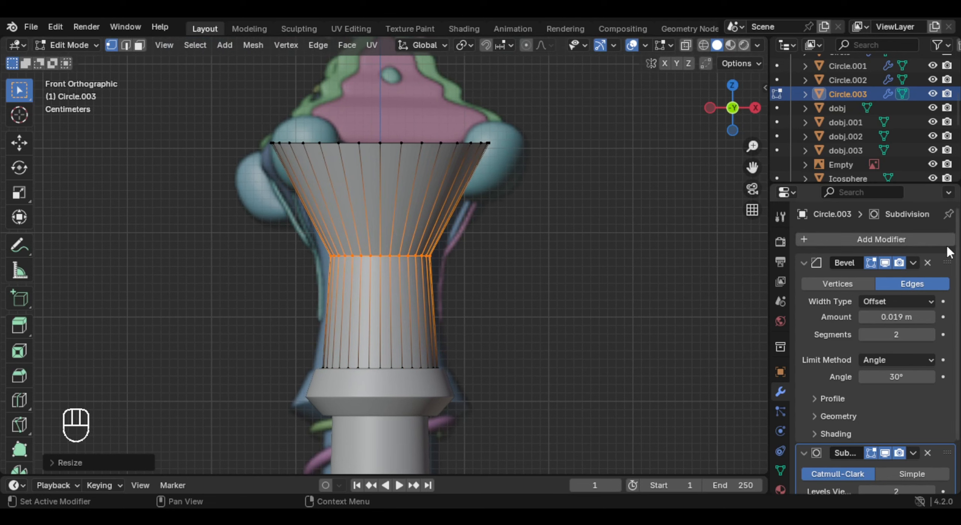
- Remove the flared piece's Bevel modifier and bevel its middle loop with 4 segments at about 45 percent width
click(927, 263)
key(ctrl+b)
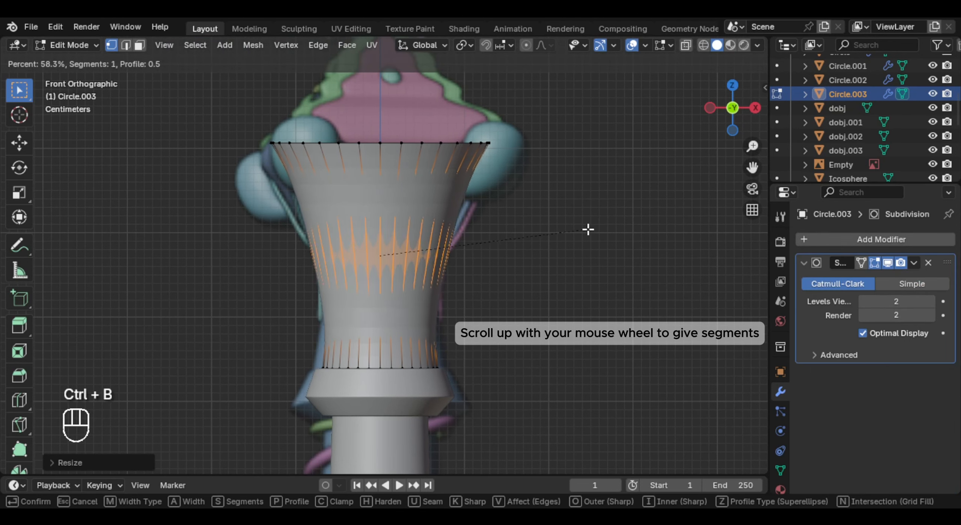
scroll(572, 229, up, 3)
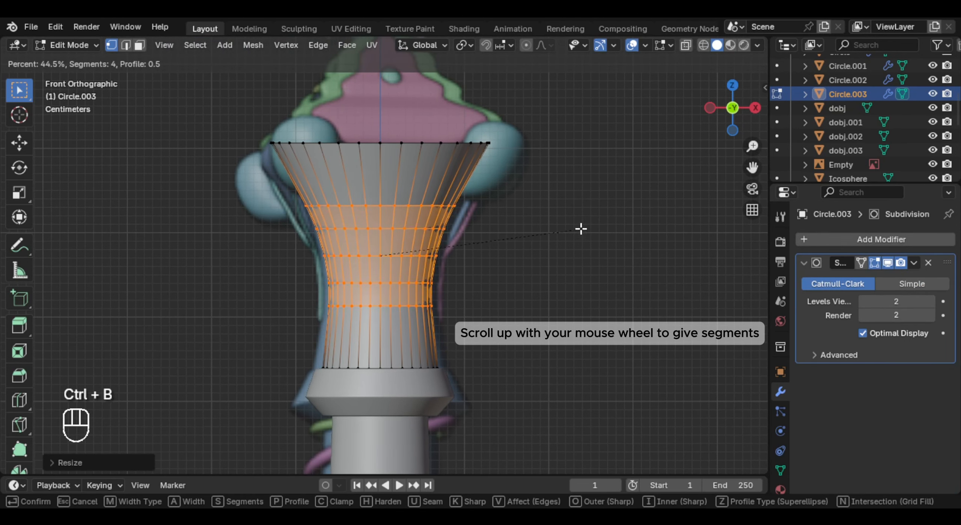
click(583, 227)
- Shade the flared piece smooth in Object Mode
key(Tab)
right_click(389, 188)
click(431, 201)
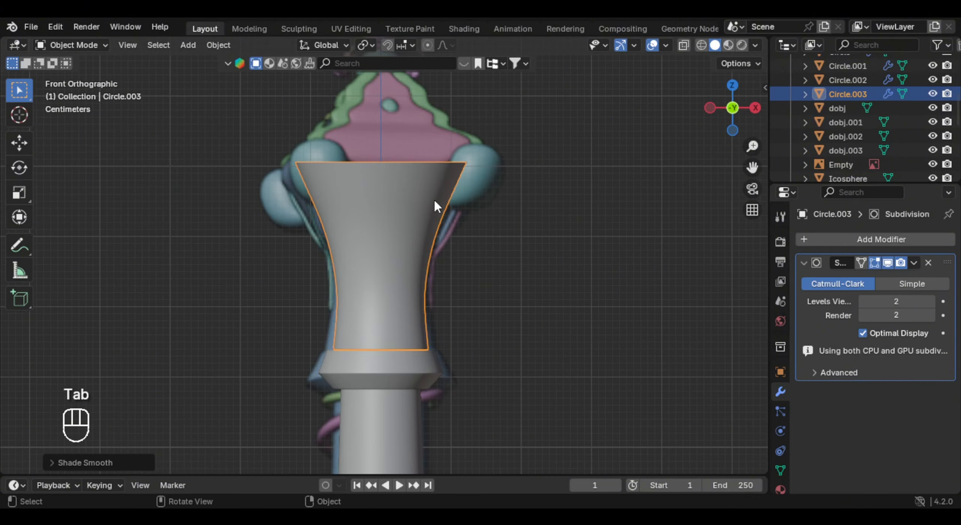
middle_drag(434, 200, 581, 265)
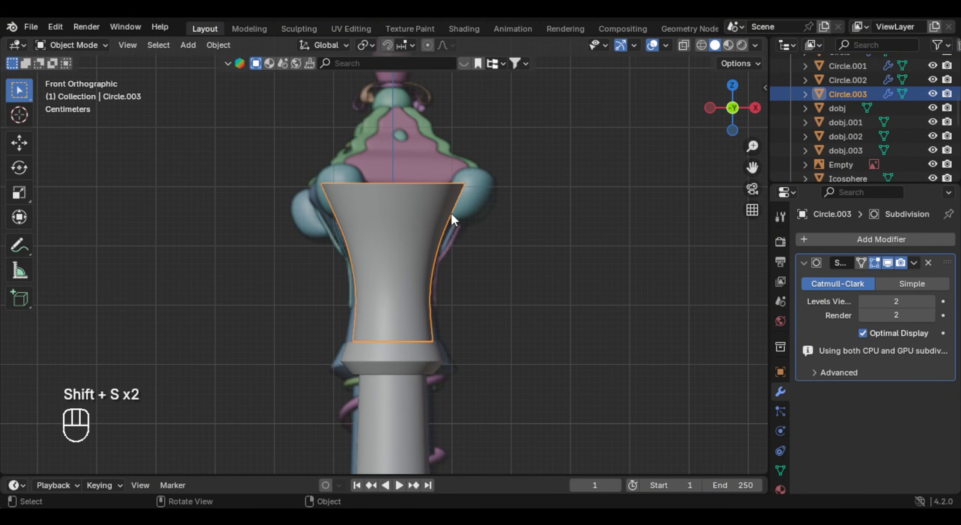
- Set the flared piece's origin to its geometry and snap the 3D cursor to it
right_click(449, 214)
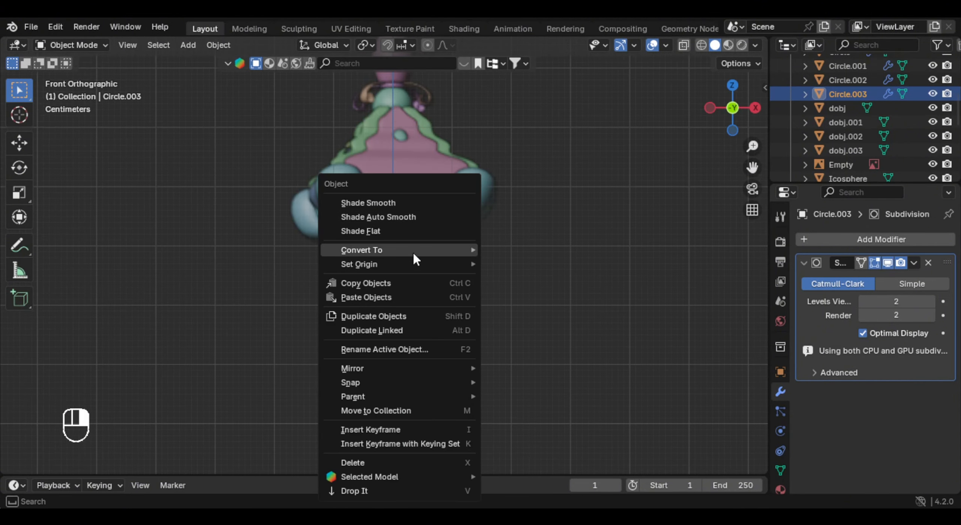
mouse_move(443, 264)
click(610, 278)
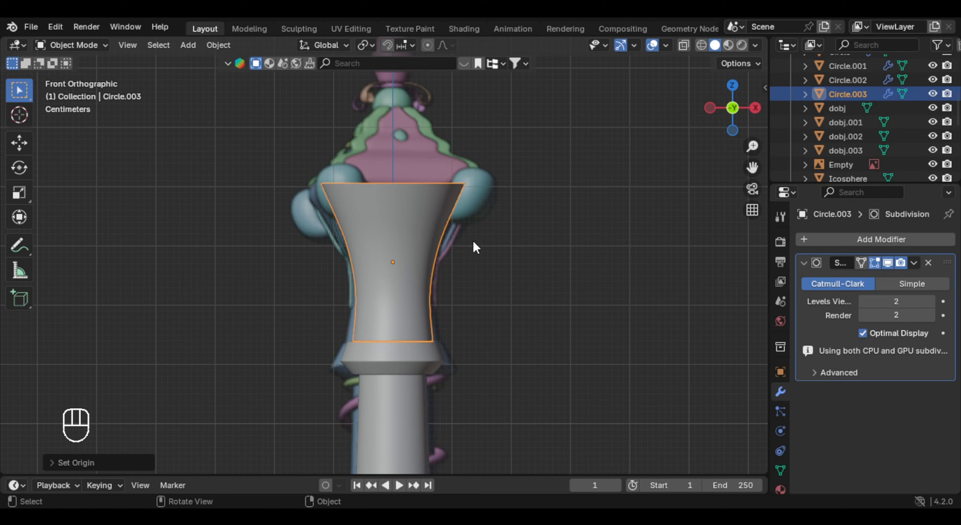
key(shift+s)
click(476, 318)
- Add a plane at the 3D cursor, rotated 90° about X and scaled down to fit within the flared piece's width
scroll(413, 251, up, 2)
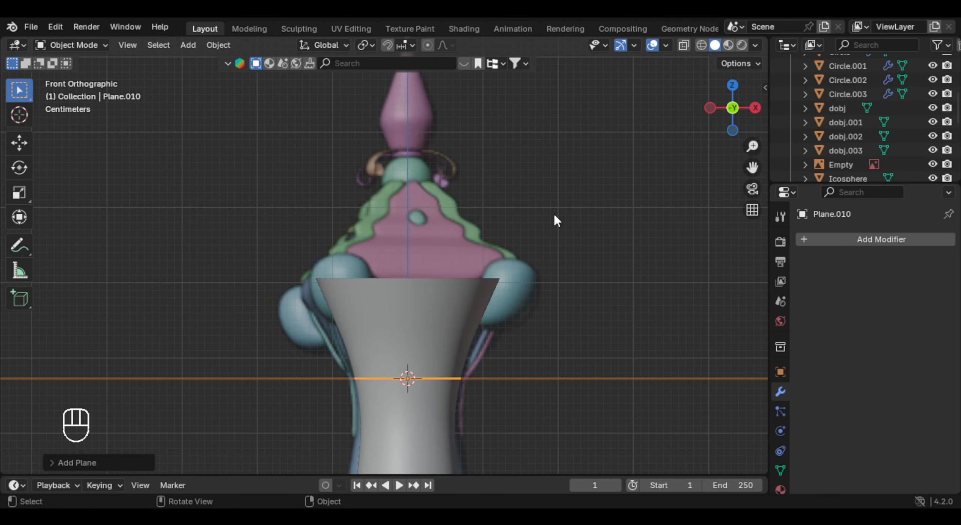
text(rx90)
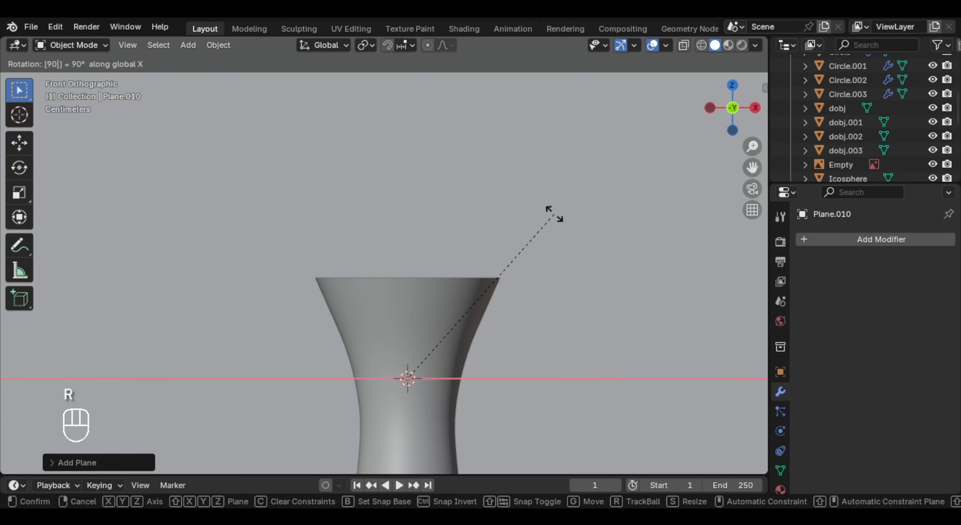
key(Return)
key(s)
click(420, 379)
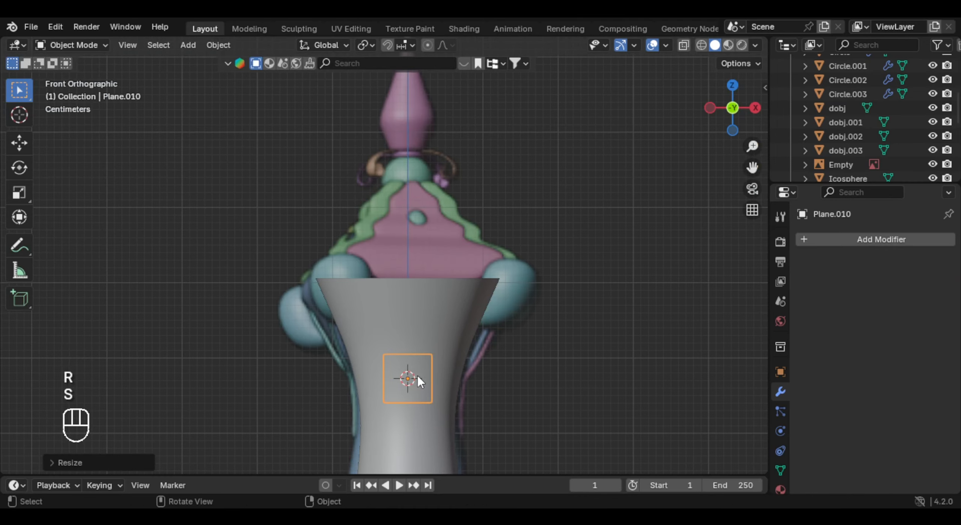
- Move the plane up along Z to just above the flared piece's rim and narrow its mesh along X to about half
key(g)
key(z)
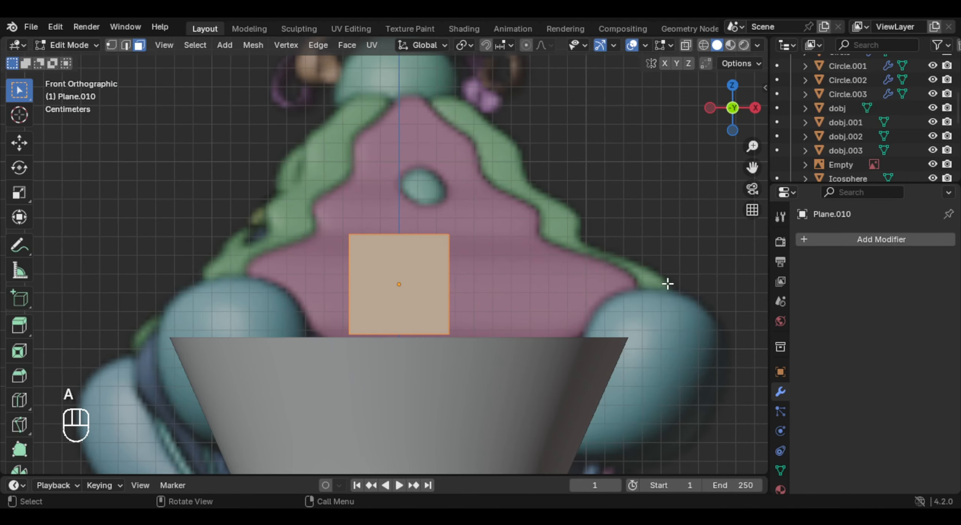
key(s)
key(x)
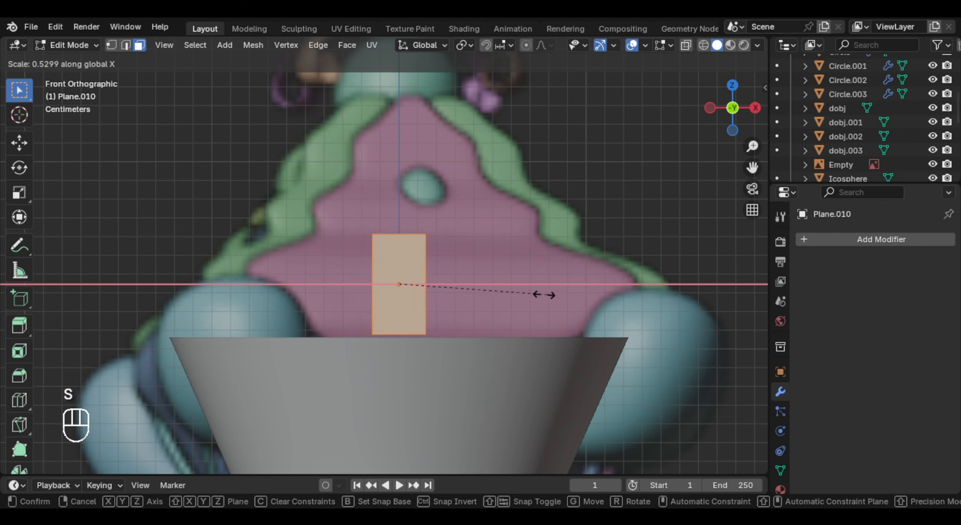
click(563, 295)
- Raise the plane's top edge along Z to make a tall strip over the pommel's pink section
key(2)
click(404, 236)
key(g)
key(z)
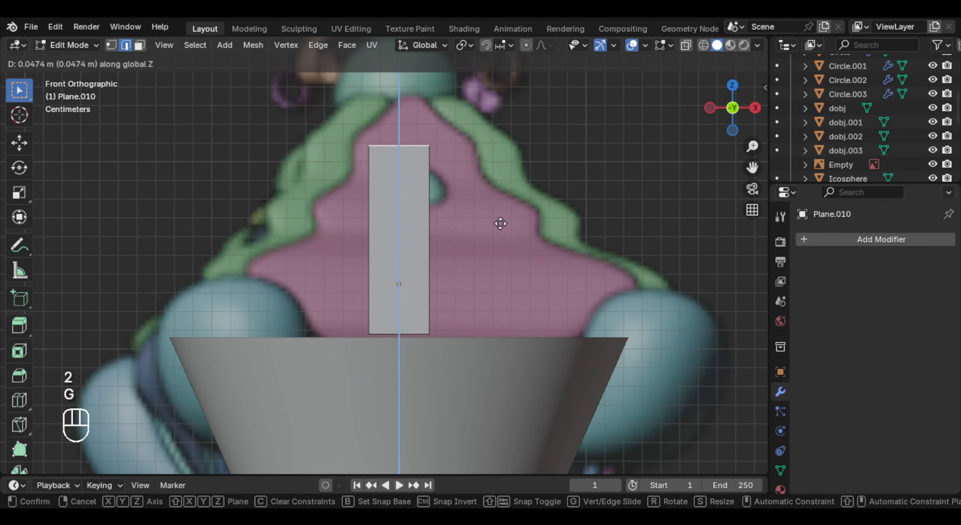
click(496, 176)
- Extrude the strip's vertical side edge back along Y, then pull it in slightly along Y to form an L-shaped corner
middle_drag(496, 175, 345, 273)
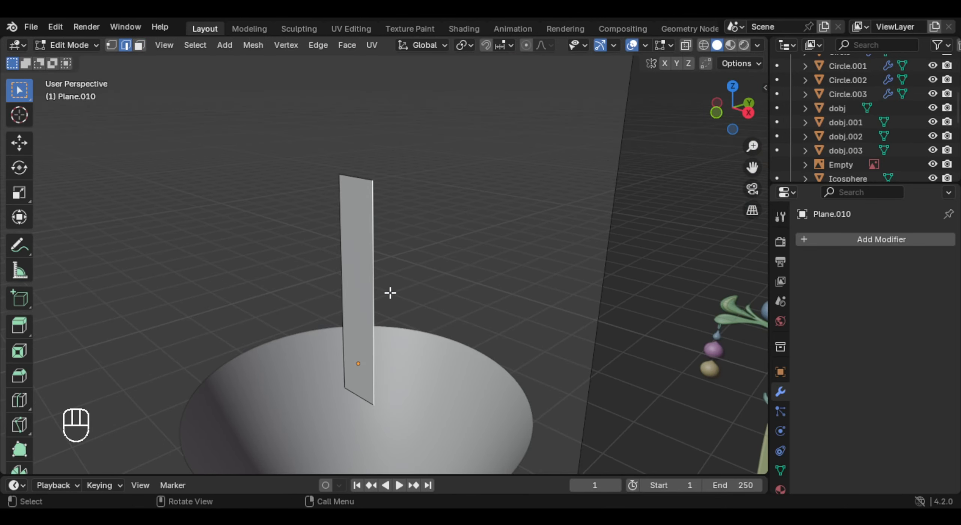
key(e)
middle_drag(412, 279, 431, 270)
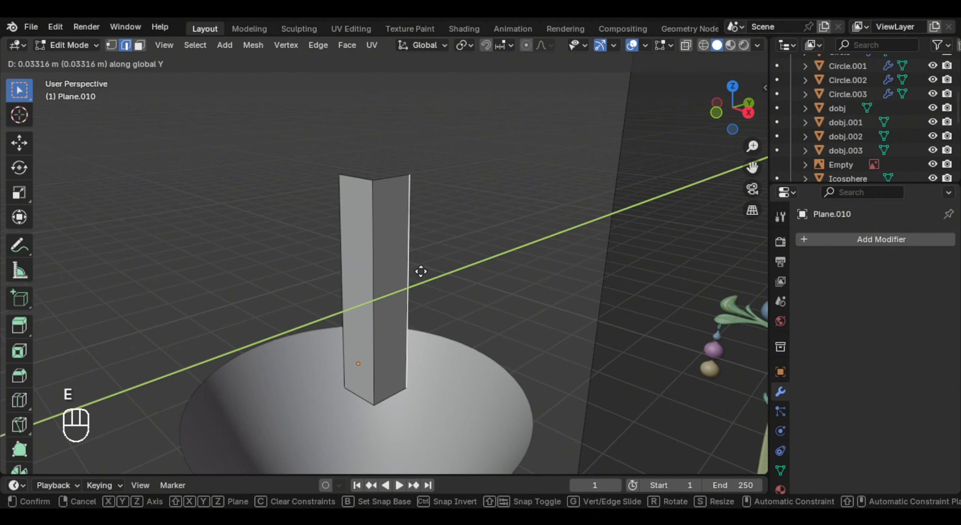
right_click(424, 270)
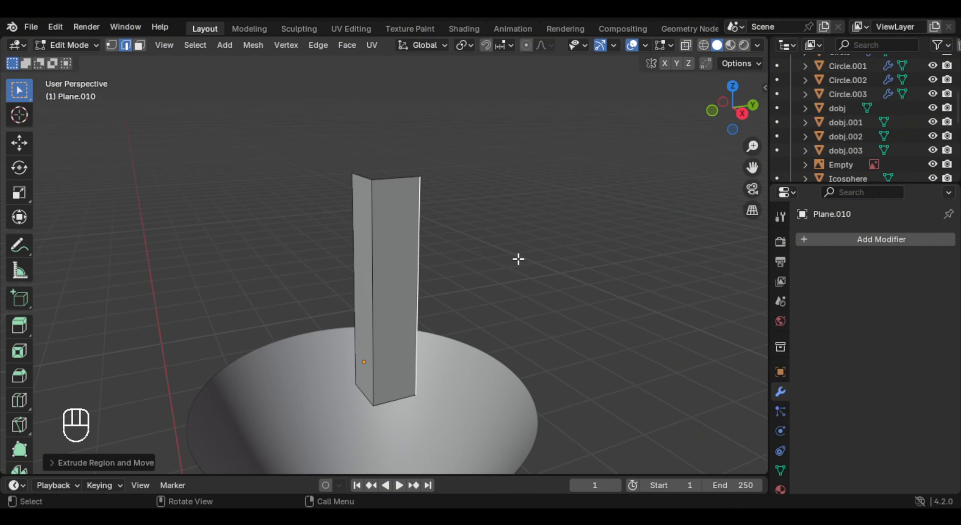
key(g)
key(y)
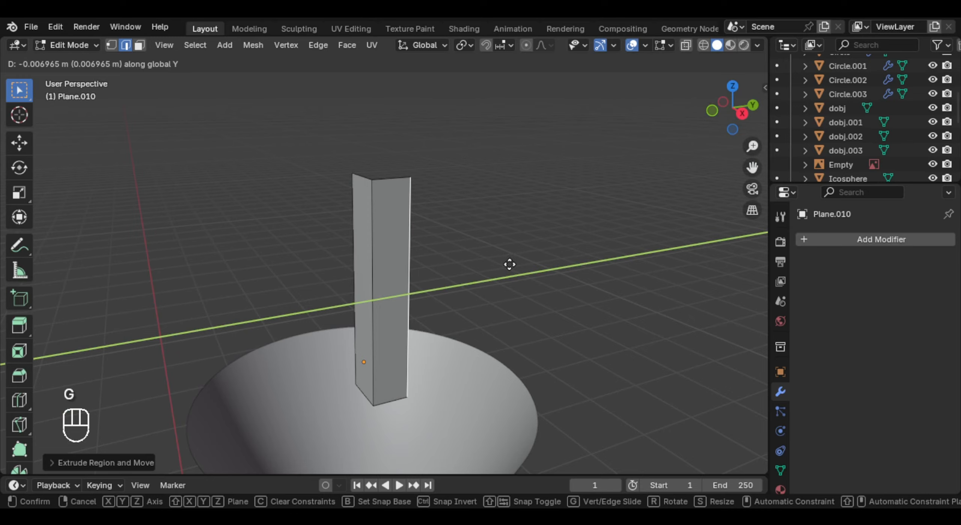
click(510, 265)
- Add four horizontal loop cuts across the L-shaped strip and bevel them into narrow bands with 2 segments
middle_drag(510, 264, 491, 246)
key(ctrl+r)
click(392, 245)
key(ctrl+b)
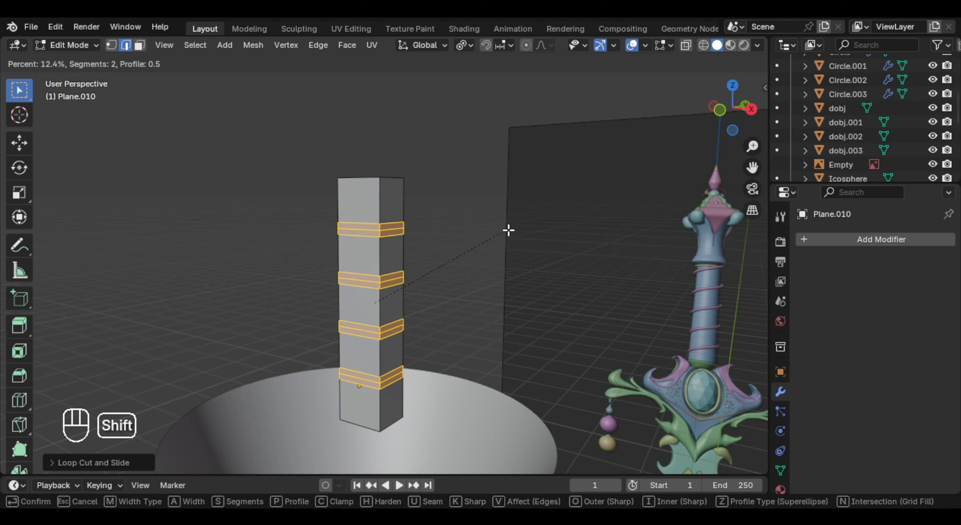
click(508, 230)
- Scale the centre loops of the four beveled bands inward around Individual Origins, with proportional editing enabled, to pinch the strip
click(393, 229)
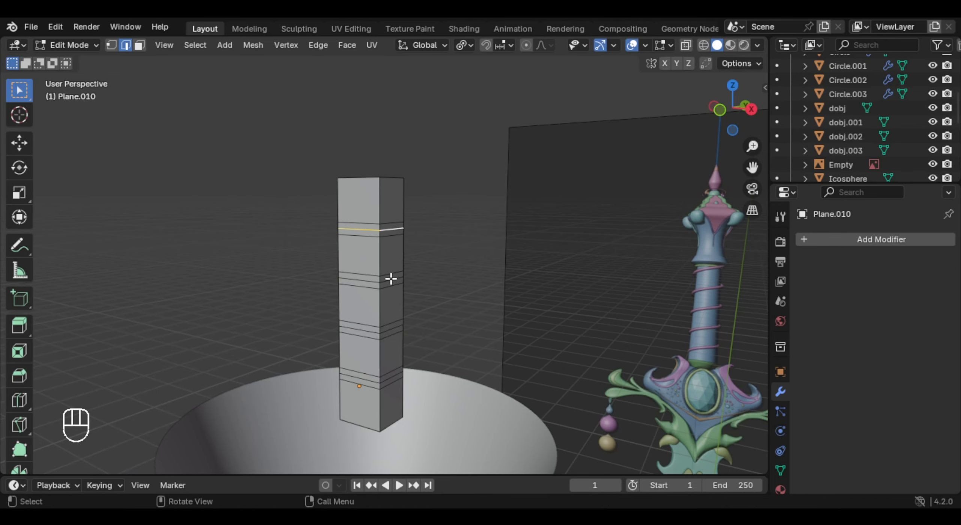
key(period)
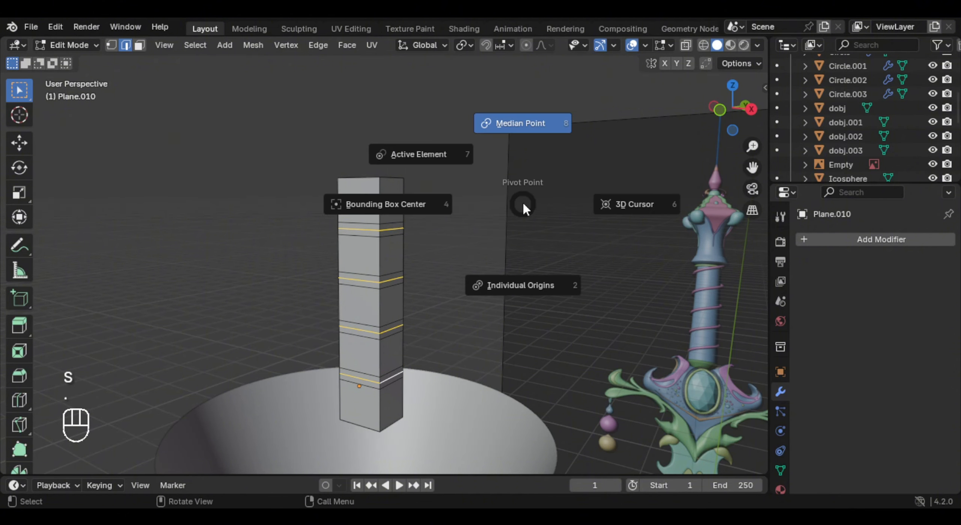
click(532, 284)
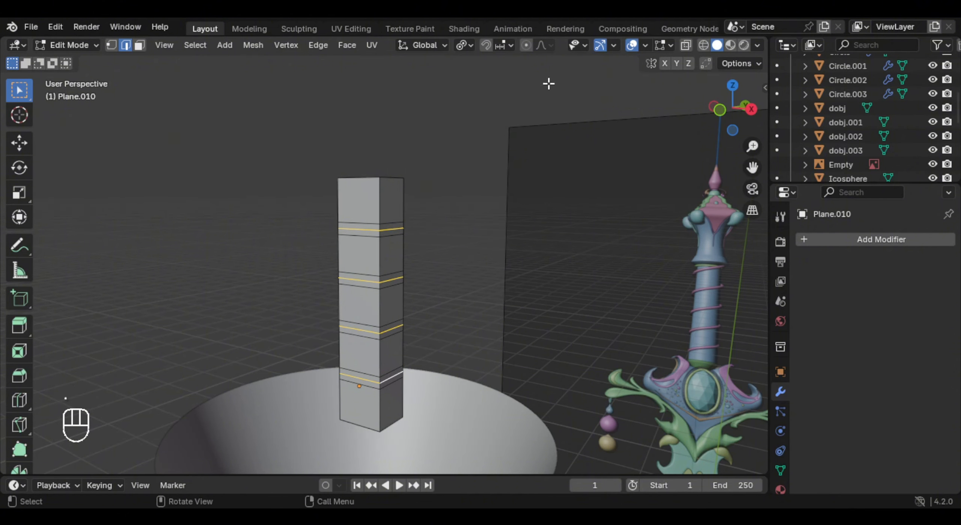
click(526, 45)
key(s)
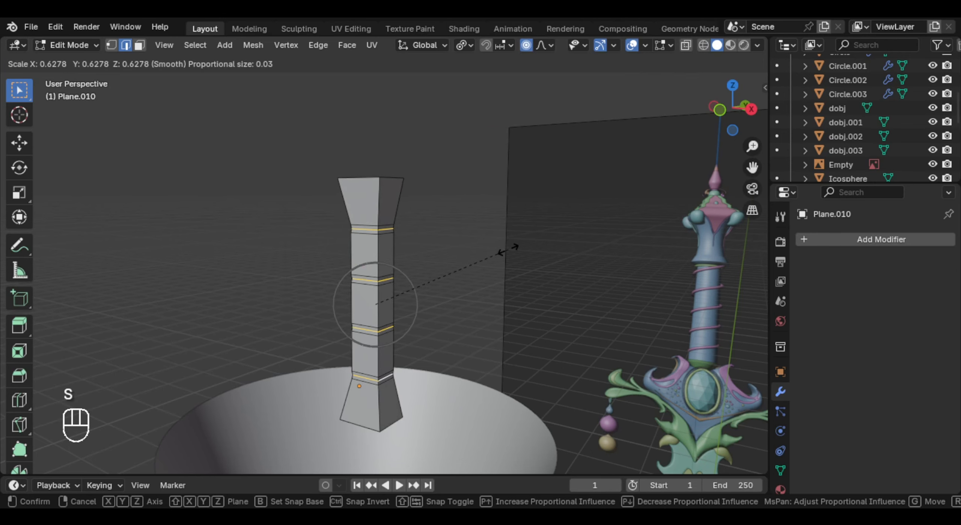
click(527, 262)
middle_drag(528, 261, 437, 252)
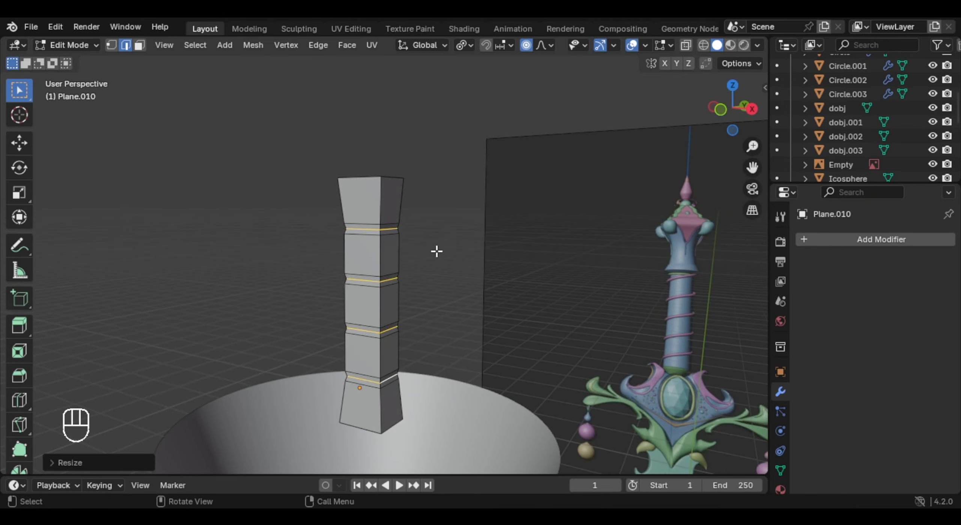
- Add a horizontal loop cut through the middle of each of the strip's five wide segments
key(ctrl+r)
double_click(393, 347)
key(ctrl+r)
double_click(390, 405)
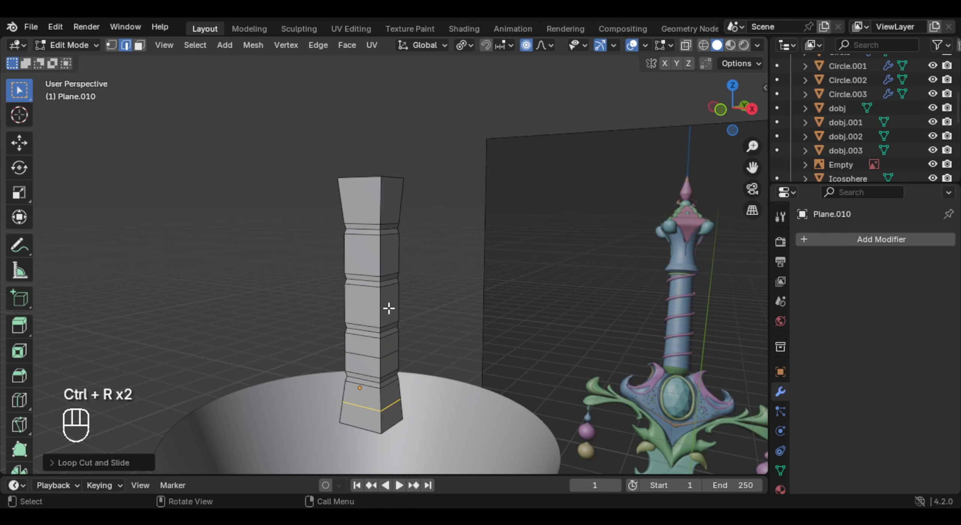
key(ctrl+r)
double_click(389, 308)
key(ctrl+r)
double_click(384, 258)
key(ctrl+r)
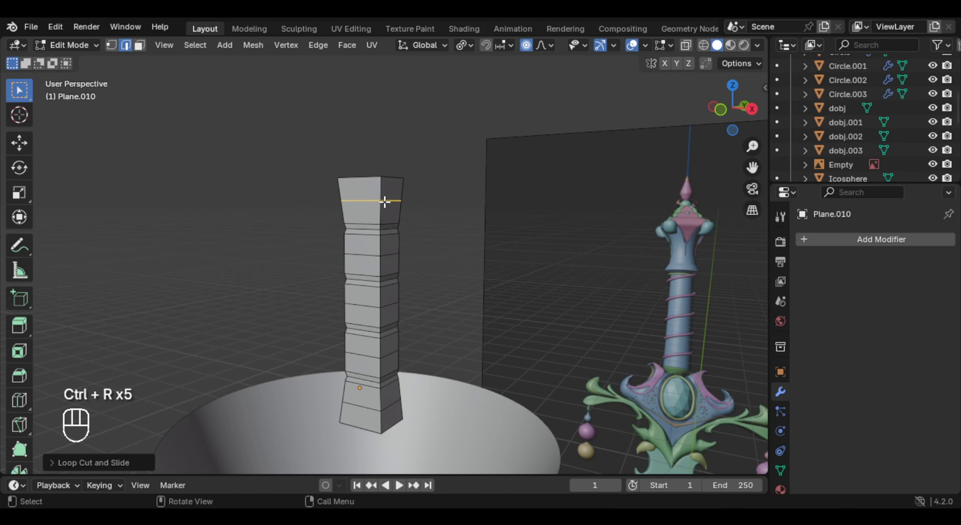
double_click(387, 199)
- Scale the five mid-segment loops outward to form a zigzag, wavy silhouette along the strip
alt+click(365, 255)
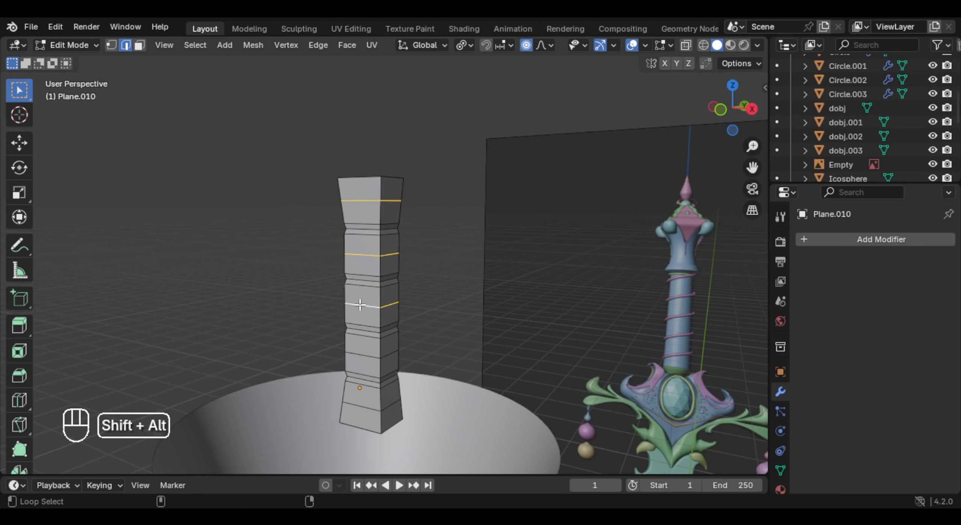
key(s)
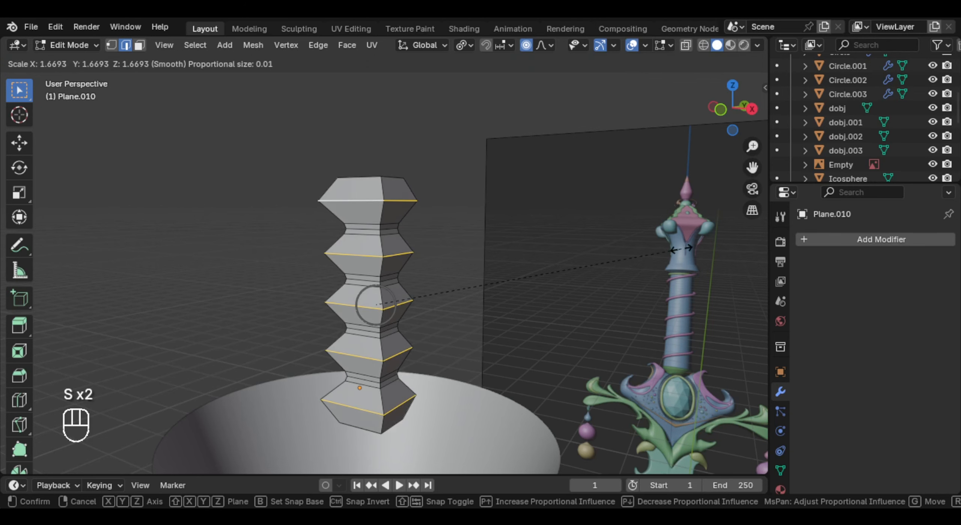
click(373, 304)
key(Tab)
- Move the zigzag strip to the flared piece's front-right rim and rotate it slightly clockwise in top view
key(KP_1)
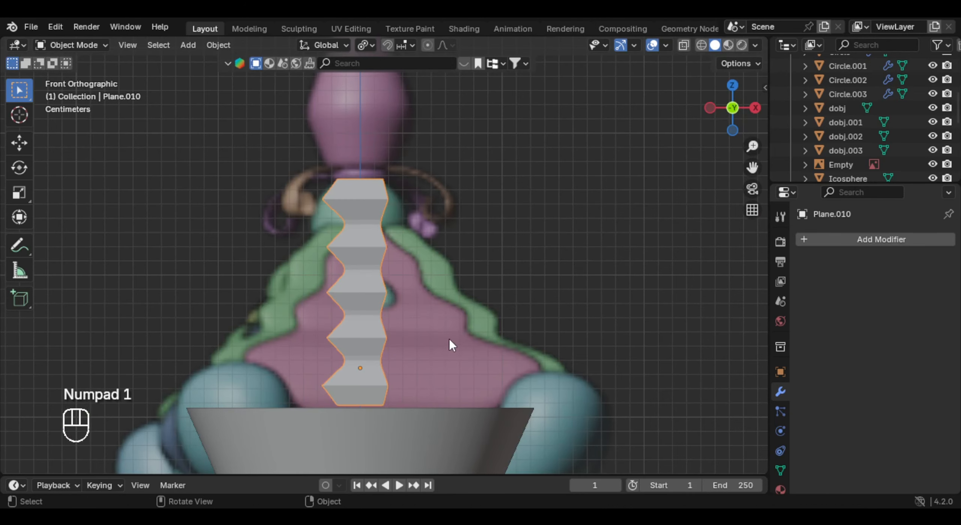
key(g)
click(646, 352)
middle_drag(561, 337, 560, 336)
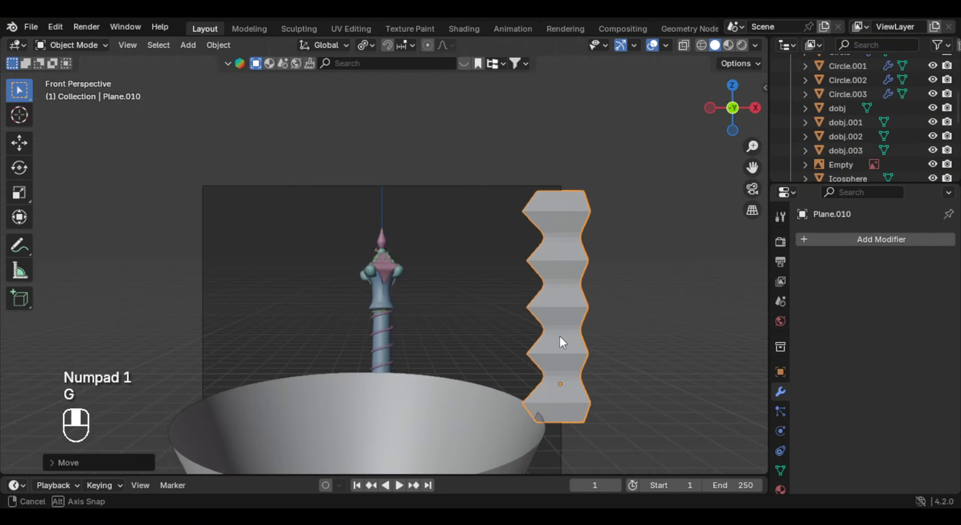
key(KP_7)
key(g)
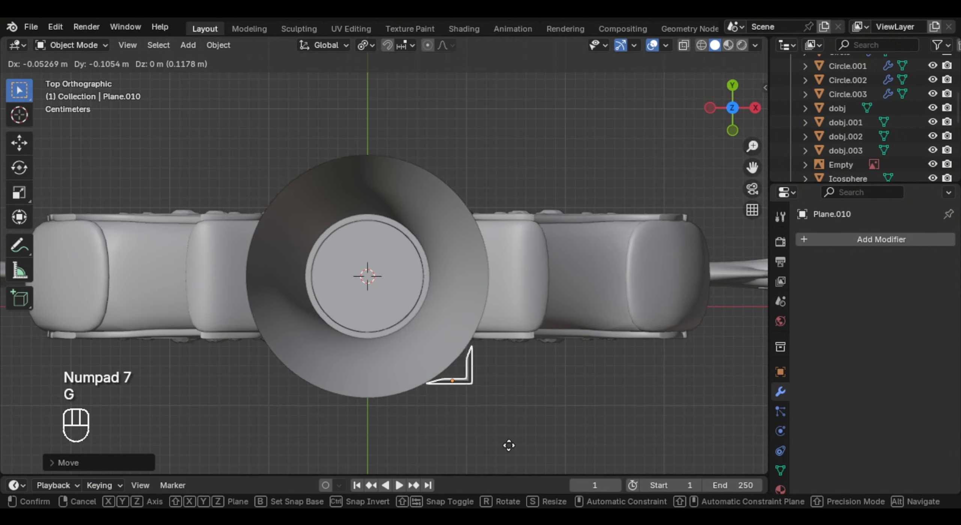
key(r)
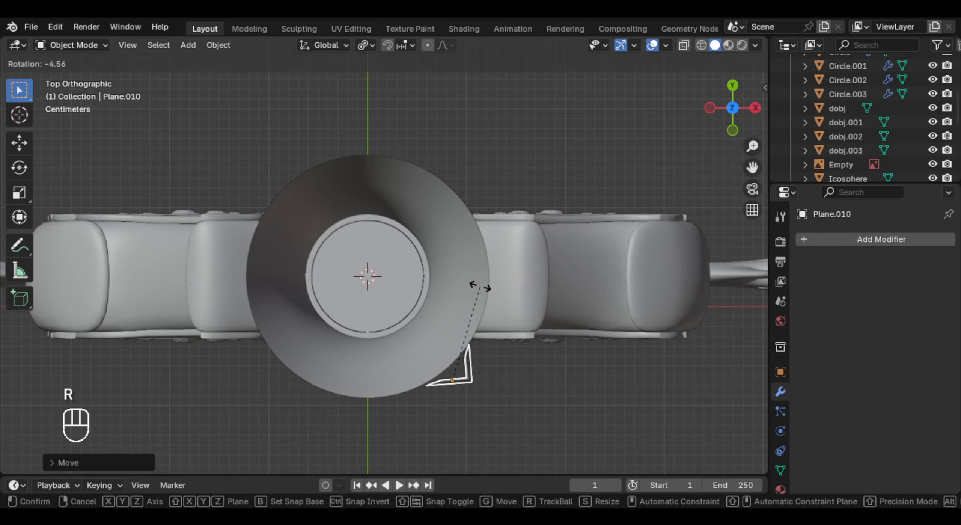
- Move the strip's top edges inward toward the flared piece's centre with smooth proportional falloff so the strip leans inward
key(Tab)
middle_drag(580, 323, 500, 305)
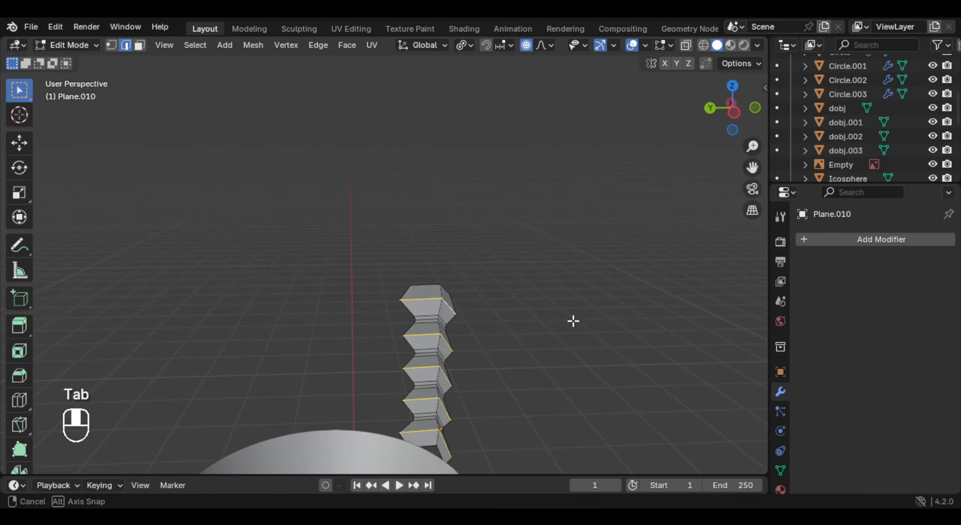
shift+middle_drag(499, 304, 451, 272)
click(408, 263)
scroll(478, 266, down, 1)
middle_drag(499, 280, 466, 283)
scroll(465, 283, down, 1)
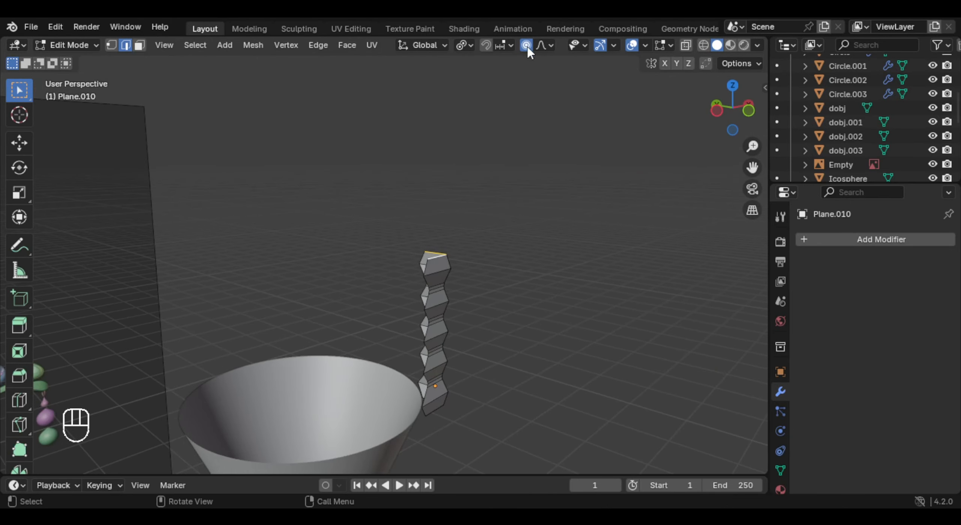
key(KP_7)
shift+middle_drag(496, 271, 489, 330)
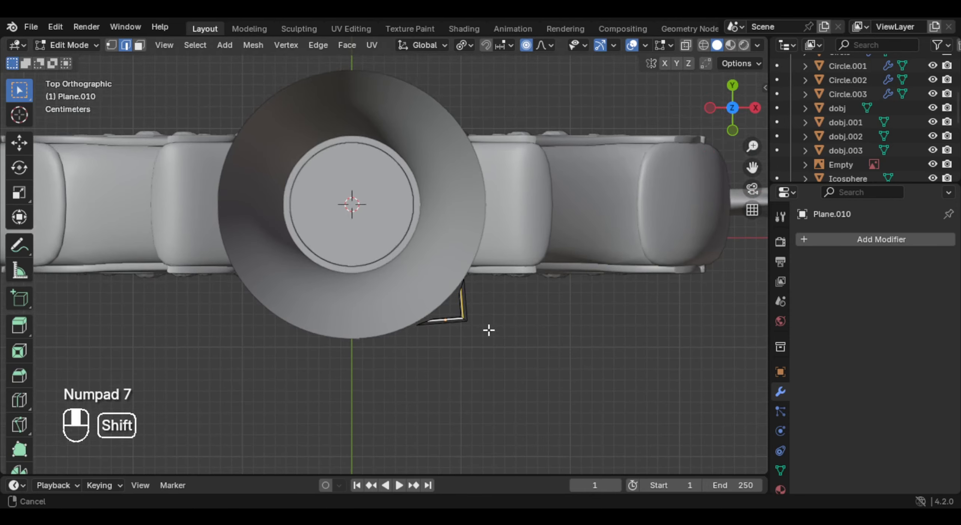
scroll(562, 362, down, 1)
key(g)
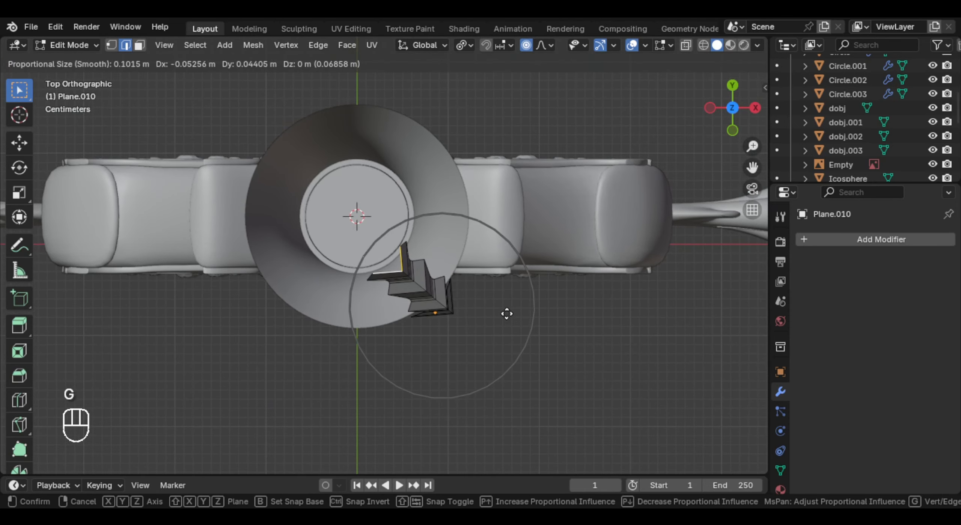
click(506, 309)
middle_drag(440, 285, 411, 258)
- Shade the leaning strip smooth and apply a level 2 Subdivision Surface modifier
key(Tab)
right_click(409, 259)
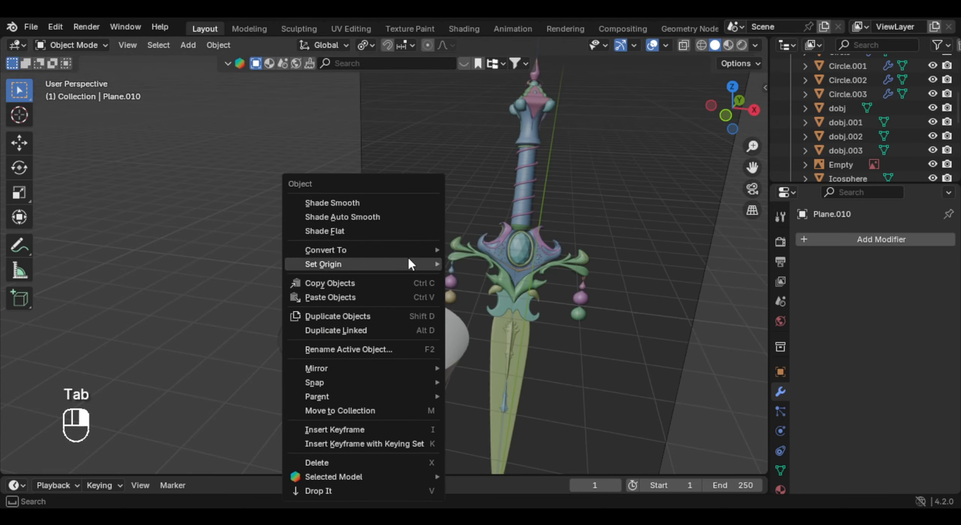
click(375, 204)
scroll(400, 270, up, 4)
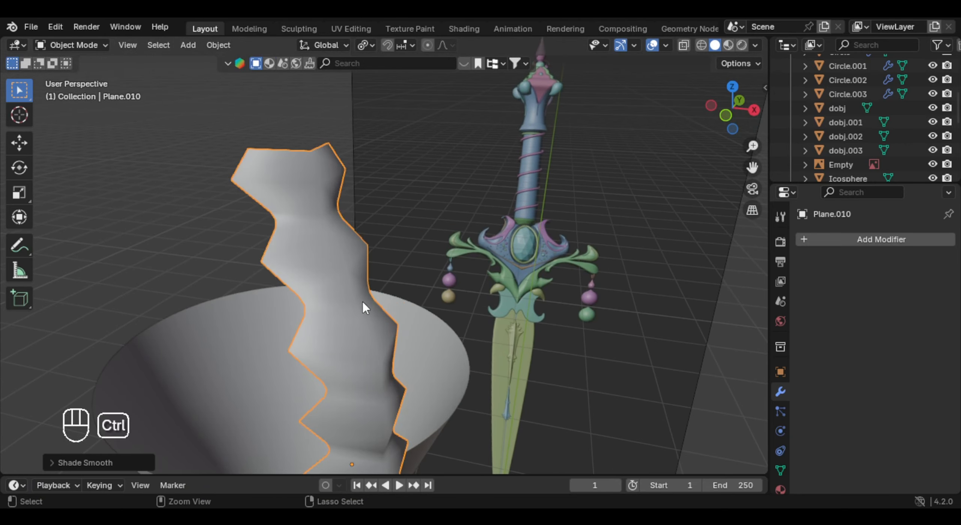
key(ctrl+2)
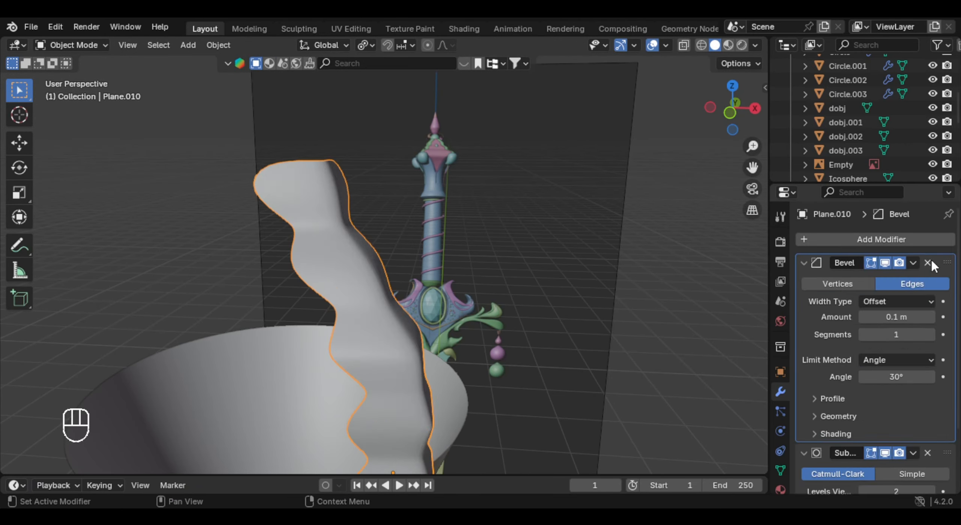
- Remove the strip's Bevel modifier, add a fresh one, and place it above the Subdivision modifier
click(929, 260)
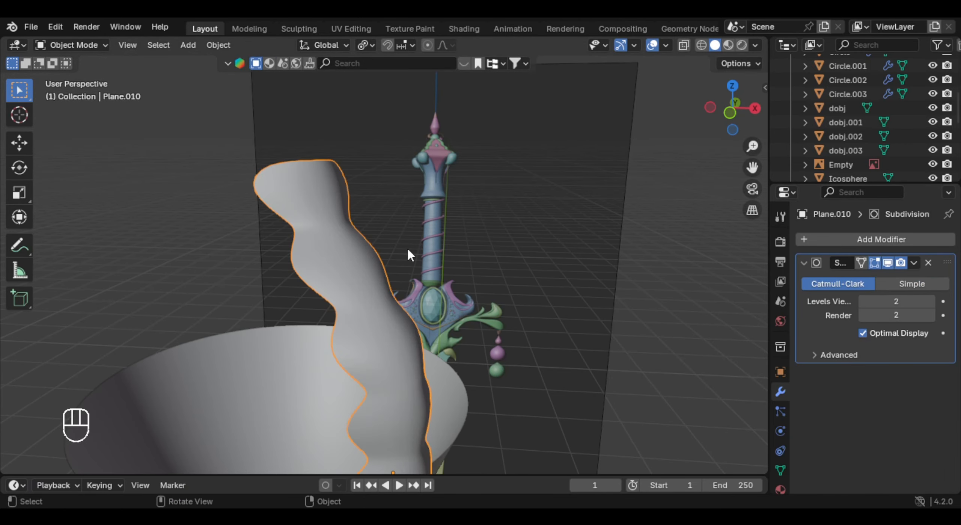
click(837, 243)
text(bev)
key(Return)
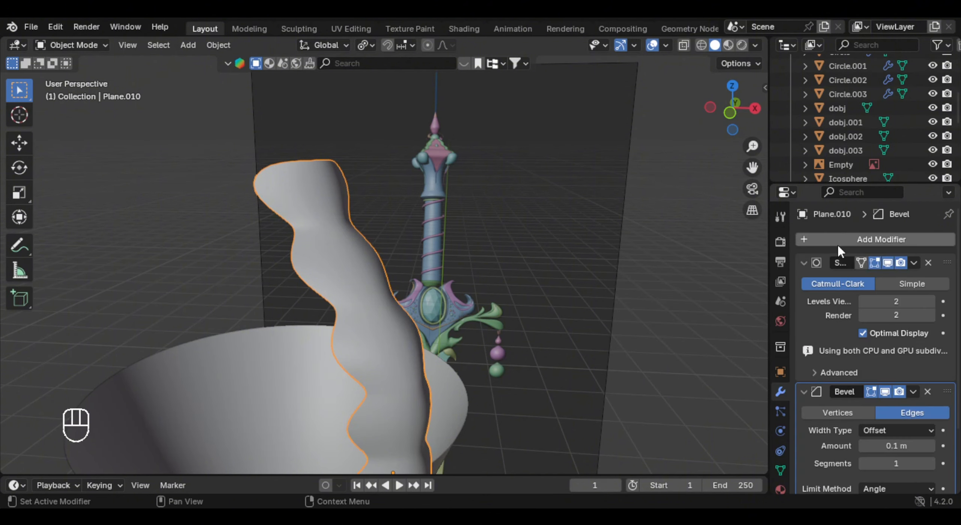
drag(947, 391, 947, 263)
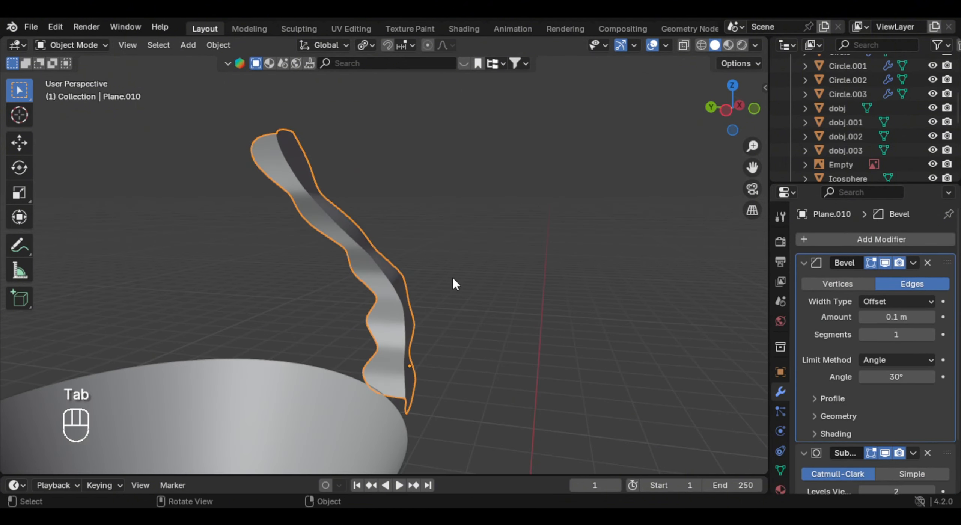
- Extrude all of the strip's faces along their normals to give it thickness
key(Tab)
middle_drag(453, 281, 491, 268)
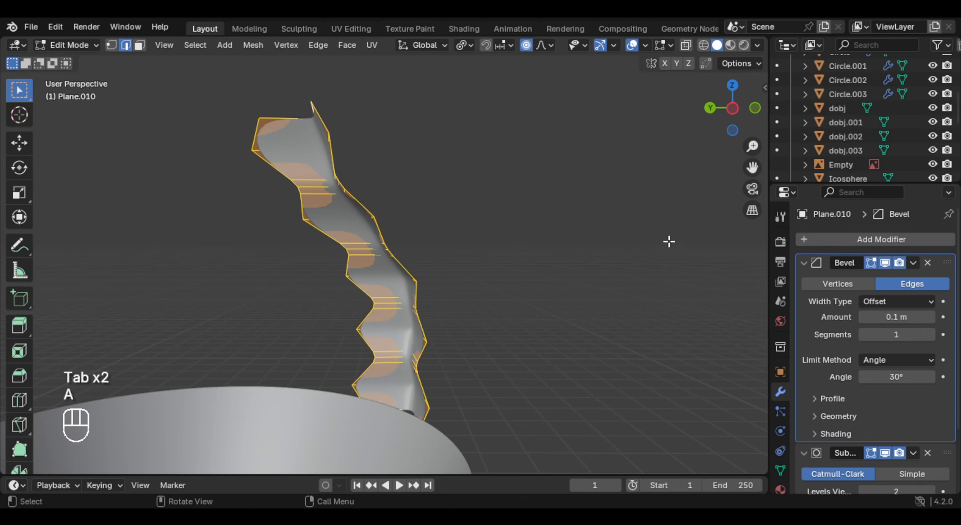
key(alt+e)
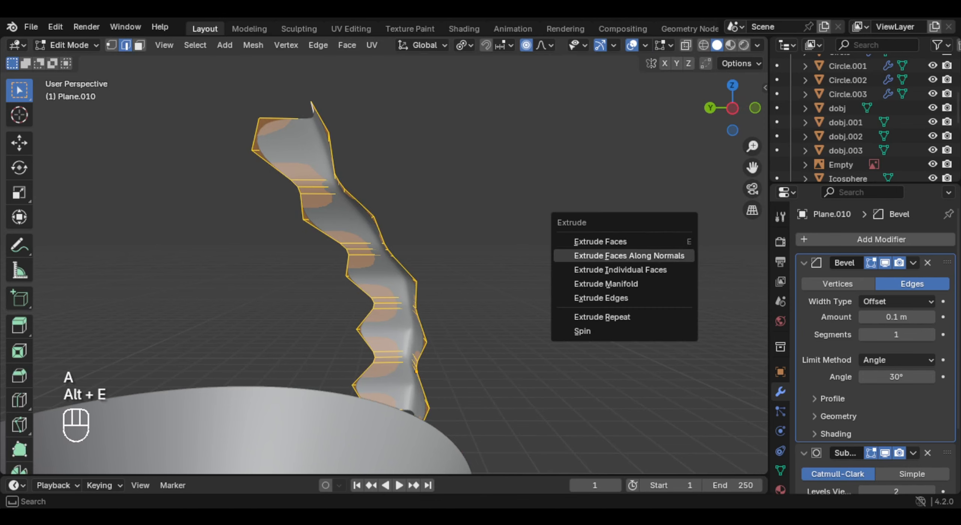
click(663, 254)
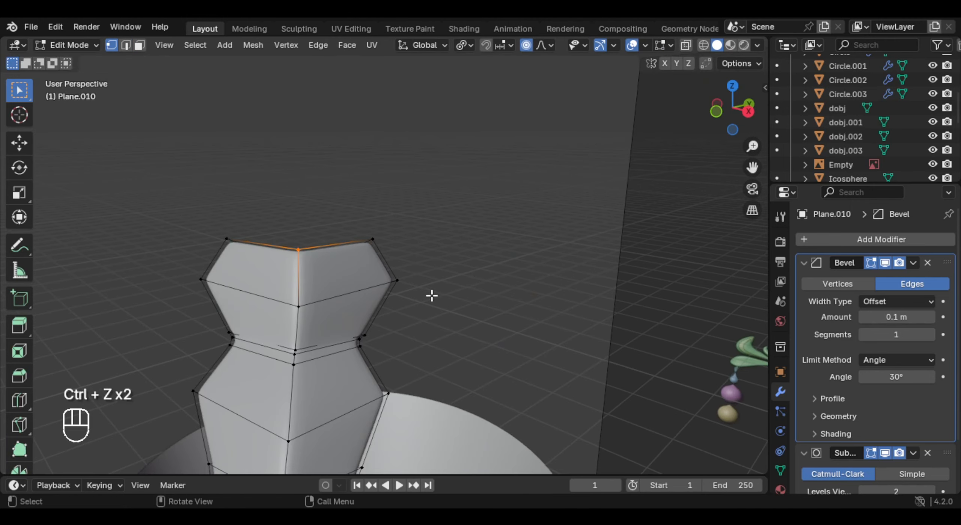
- Undo the last two edits and pull the strip's top corner outward along Z in the Normal orientation
key(ctrl+z)
key(ctrl+z)
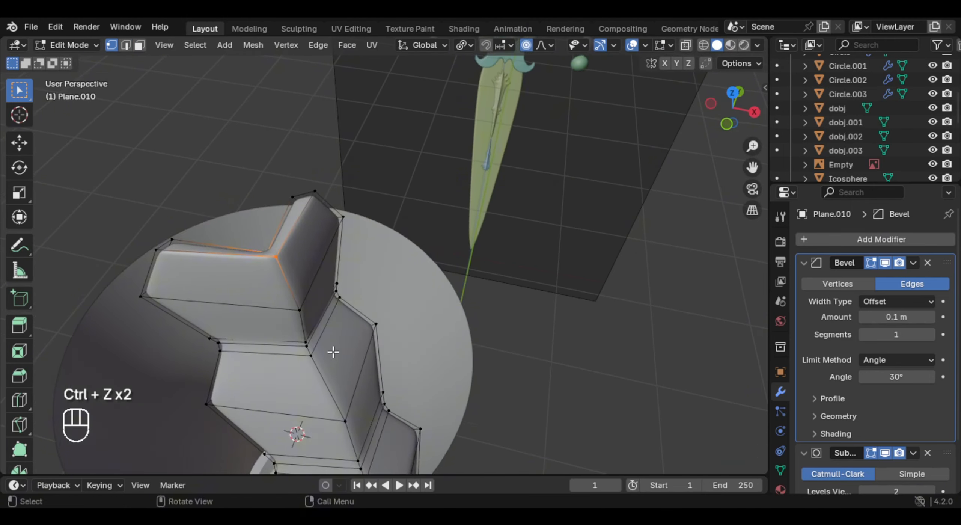
middle_drag(333, 352, 372, 246)
click(424, 46)
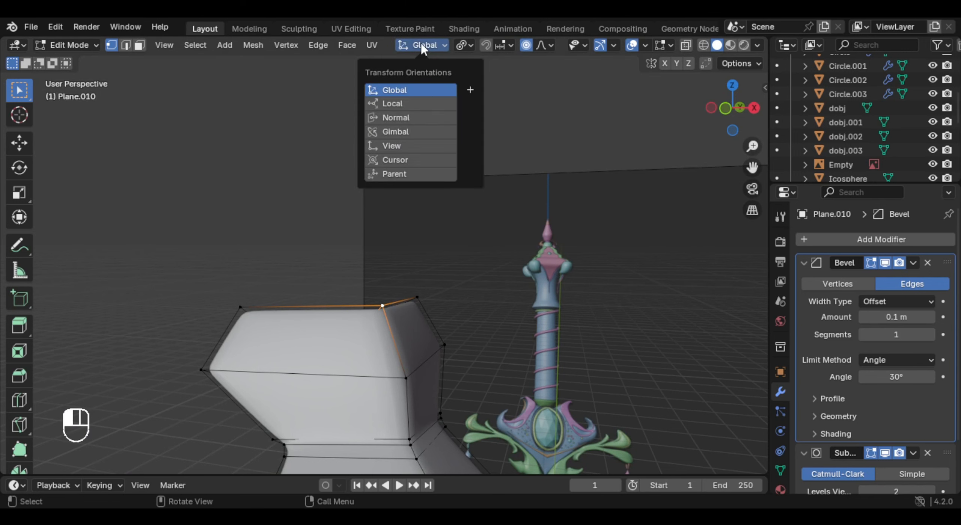
click(416, 117)
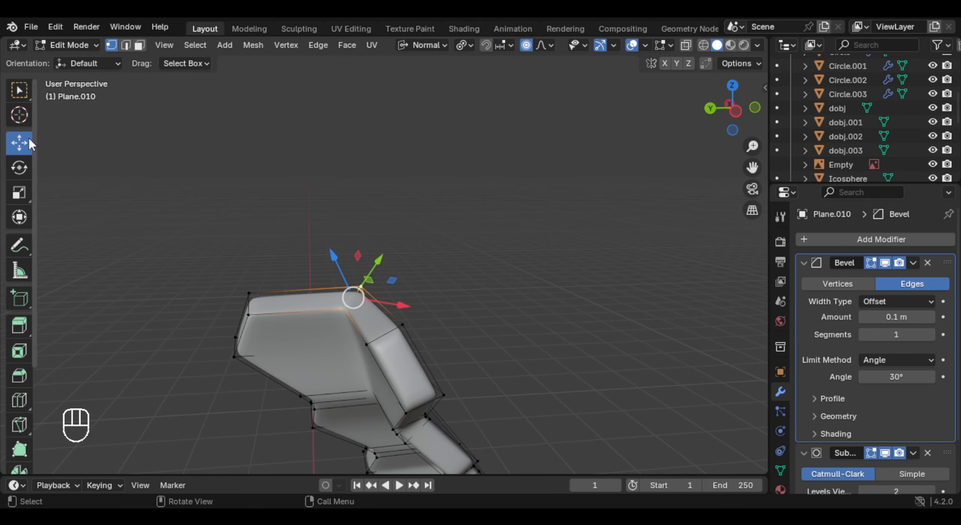
drag(333, 259, 299, 180)
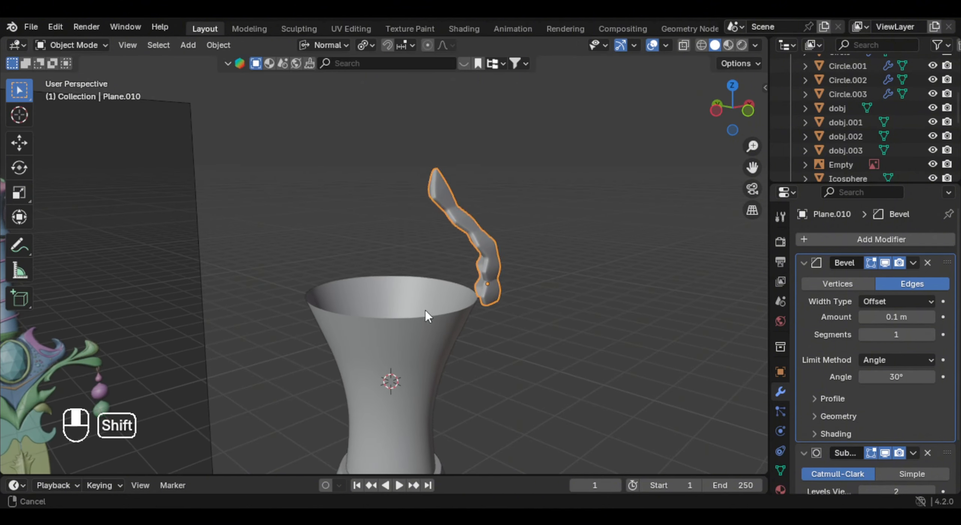
- Set the wavy strip's origin to the 3D cursor at the flared piece's centre
shift+middle_drag(425, 310, 424, 307)
click(429, 283)
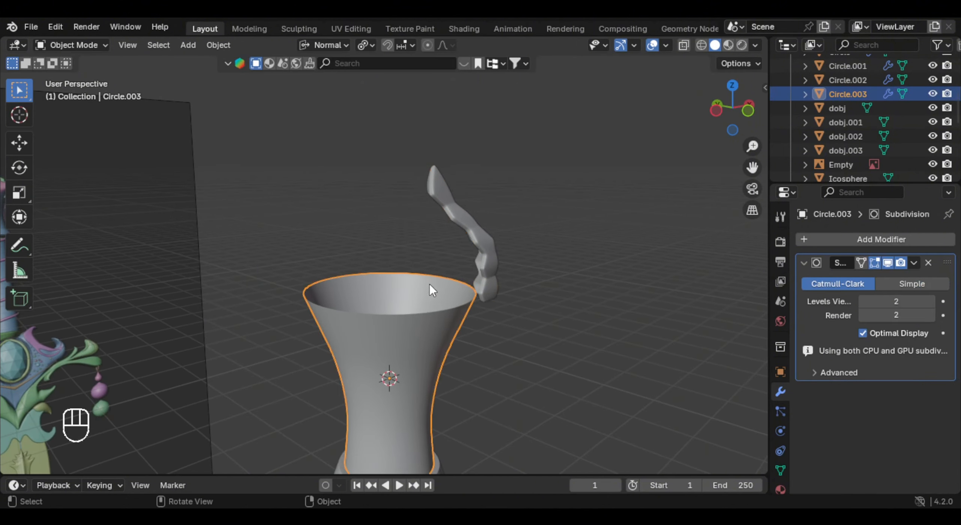
click(499, 255)
right_click(481, 219)
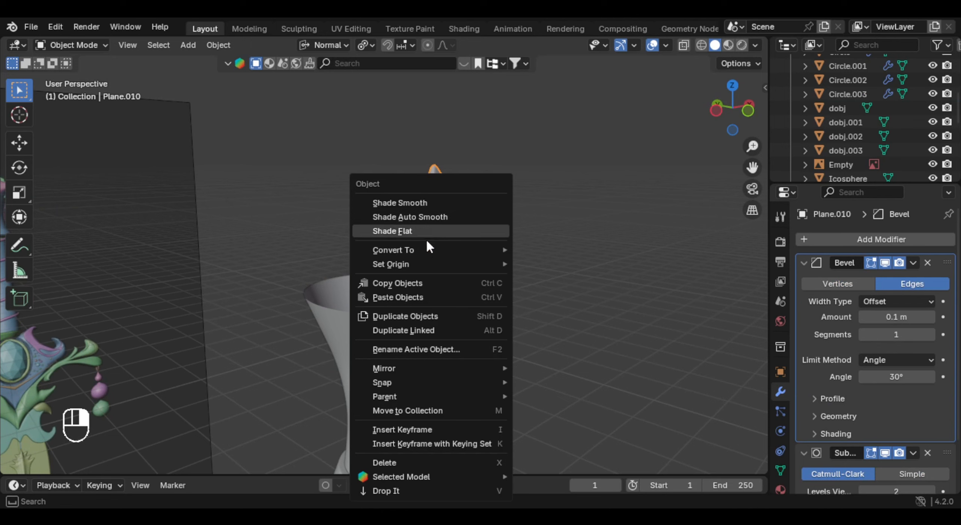
mouse_move(424, 266)
click(592, 294)
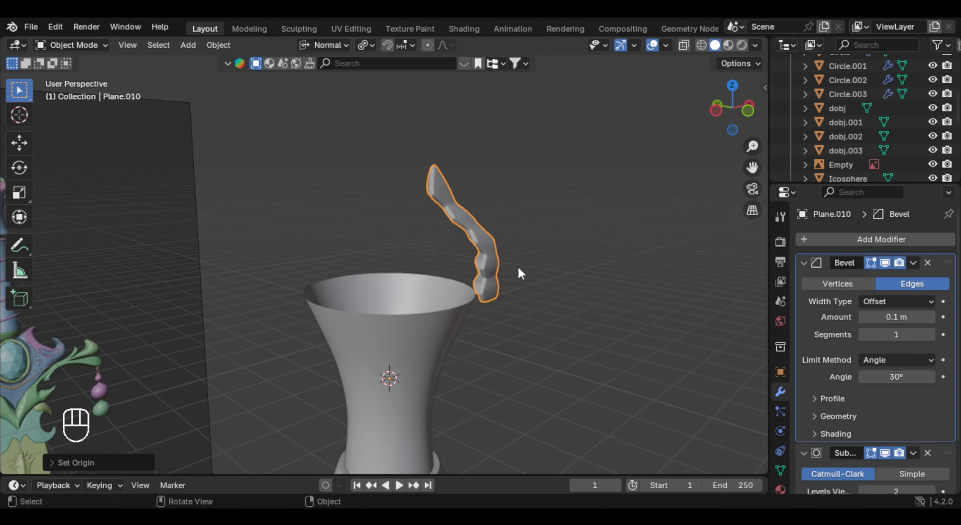
- Switch the transform orientation back to Global for the wavy strip
middle_drag(518, 270, 447, 271)
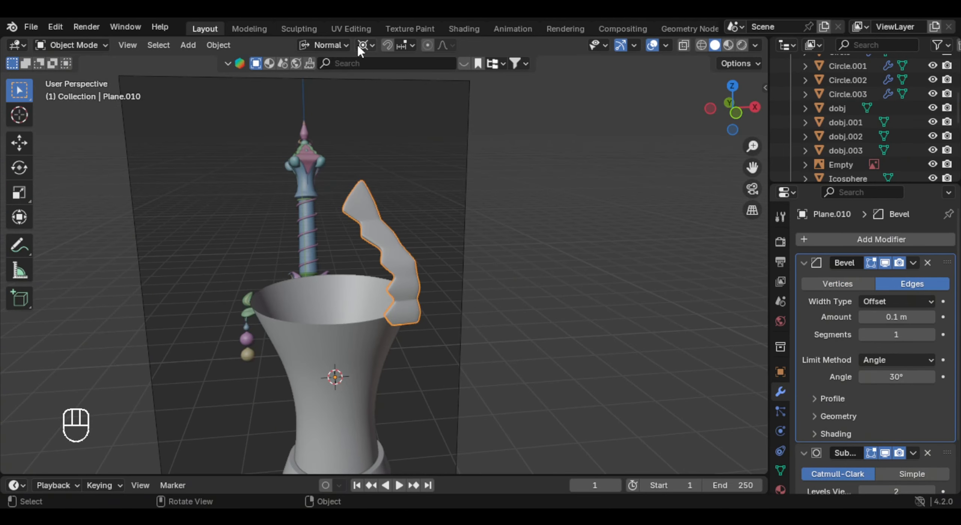
click(325, 45)
click(333, 41)
click(339, 44)
shift+middle_drag(414, 277, 444, 266)
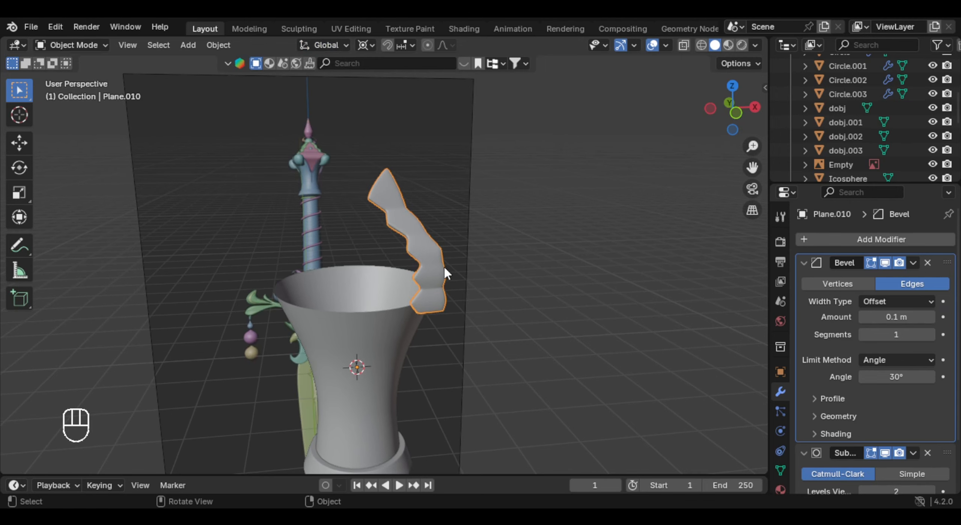
- Duplicate the wavy strip and rotate the copy 90° about the Z axis around the 3D cursor
key(period)
click(563, 245)
key(shift+d)
text(rz90)
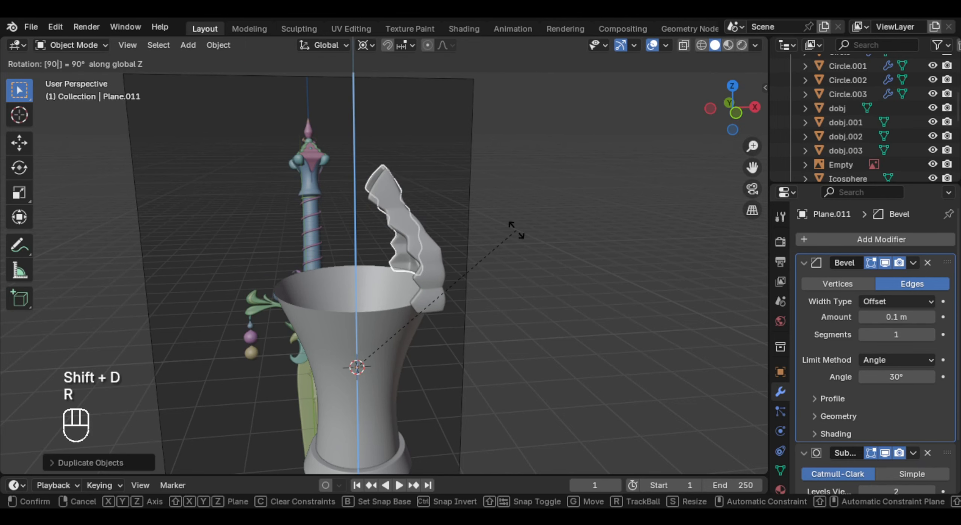
key(Return)
- Add two more copies of the wavy strip, each rotated a further 90° about Z, to complete the ring
middle_drag(502, 243, 533, 259)
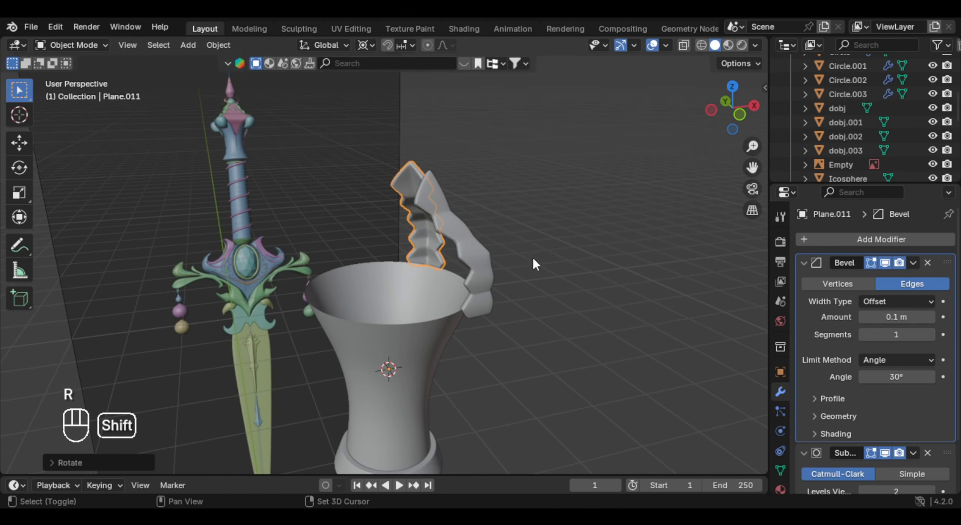
key(shift+d)
text(rz90)
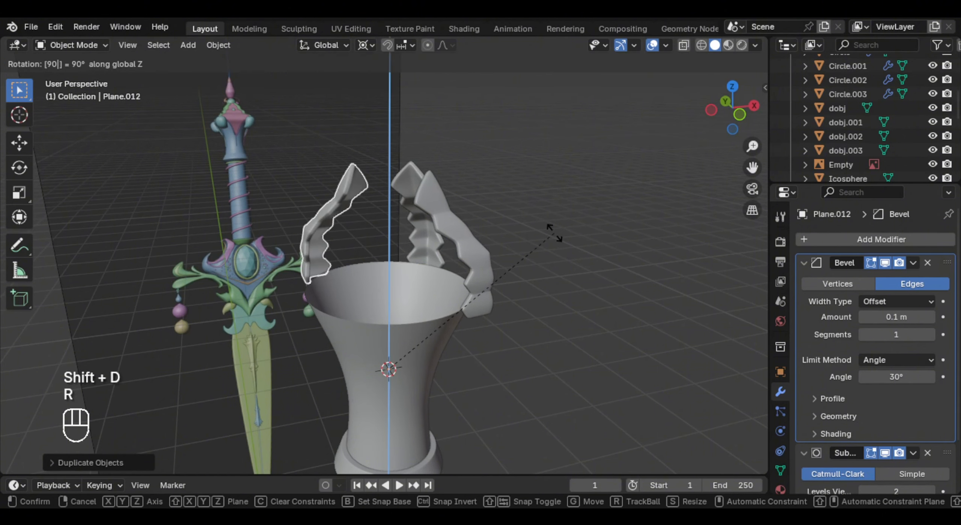
key(Return)
key(shift+d)
text(rz9)
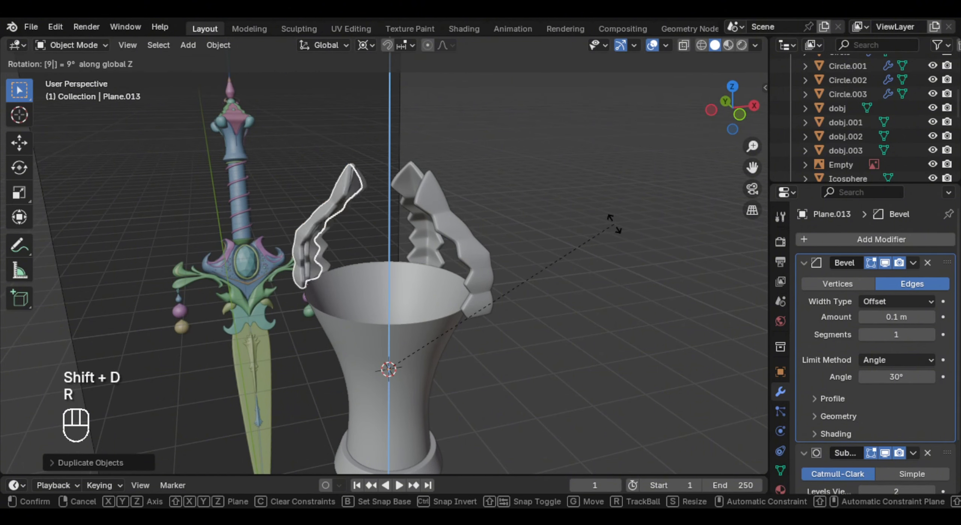
text(0)
key(Return)
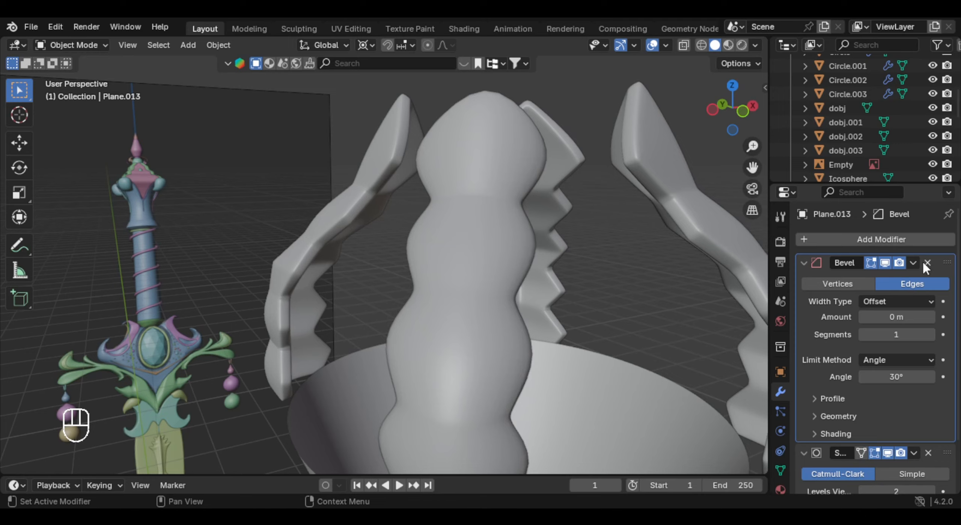
- Remove the Bevel modifier from the wavy strips, keeping only their Subdivision modifier
click(924, 263)
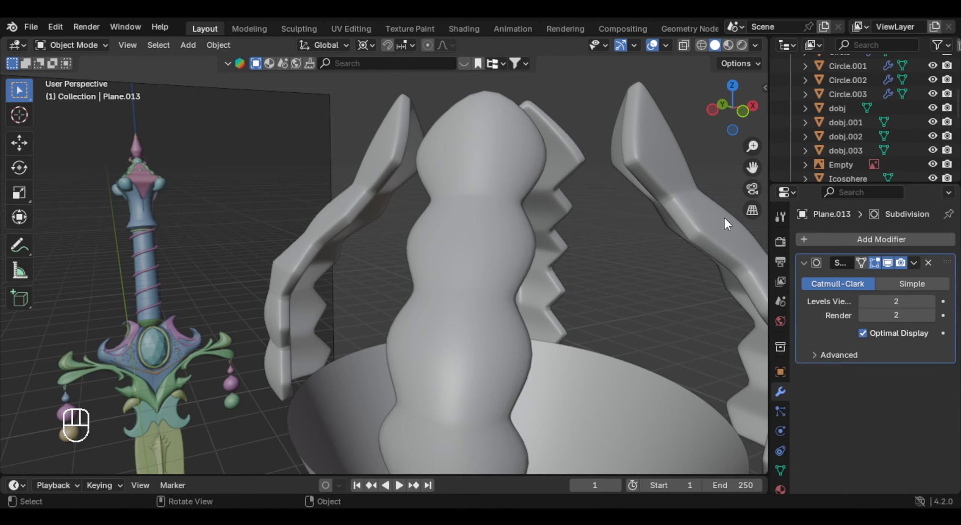
middle_drag(725, 220, 631, 217)
click(639, 243)
click(927, 263)
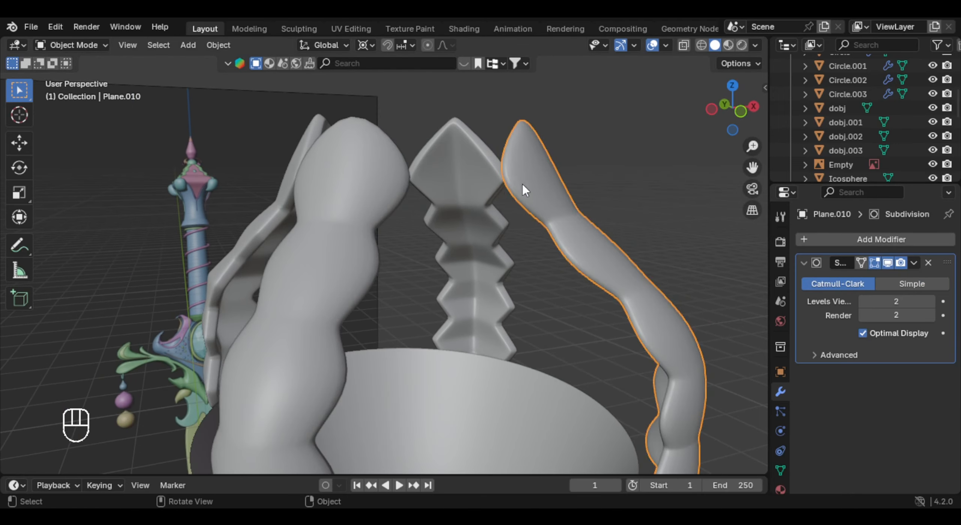
click(470, 195)
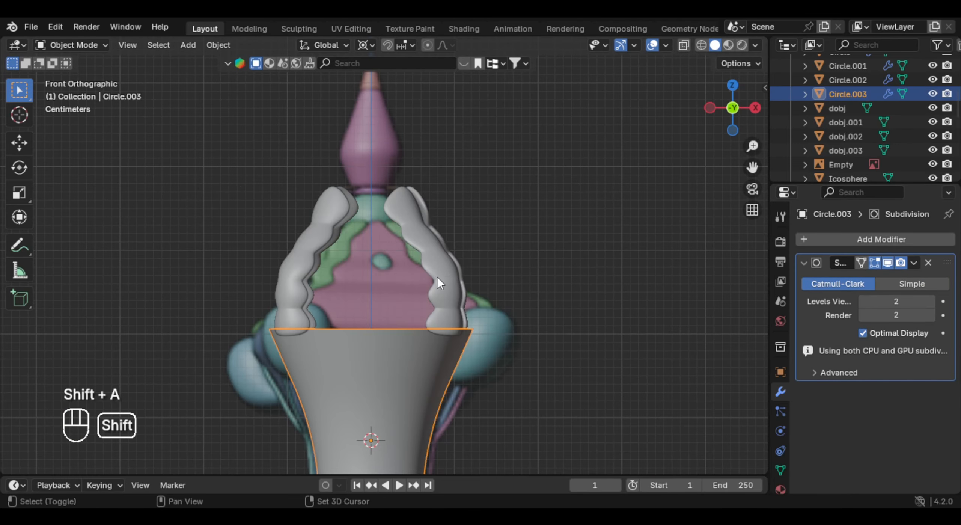
- Add a plane at the 3D cursor and stand it upright by rotating it 90° about X
key(shift+a)
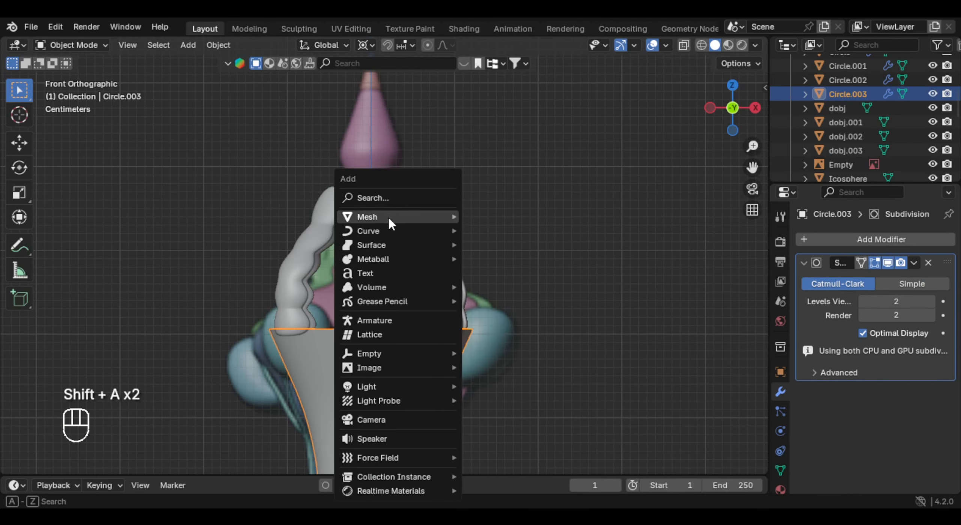
mouse_move(388, 216)
click(557, 217)
scroll(515, 243, down, 2)
key(r)
key(x)
key(9)
key(0)
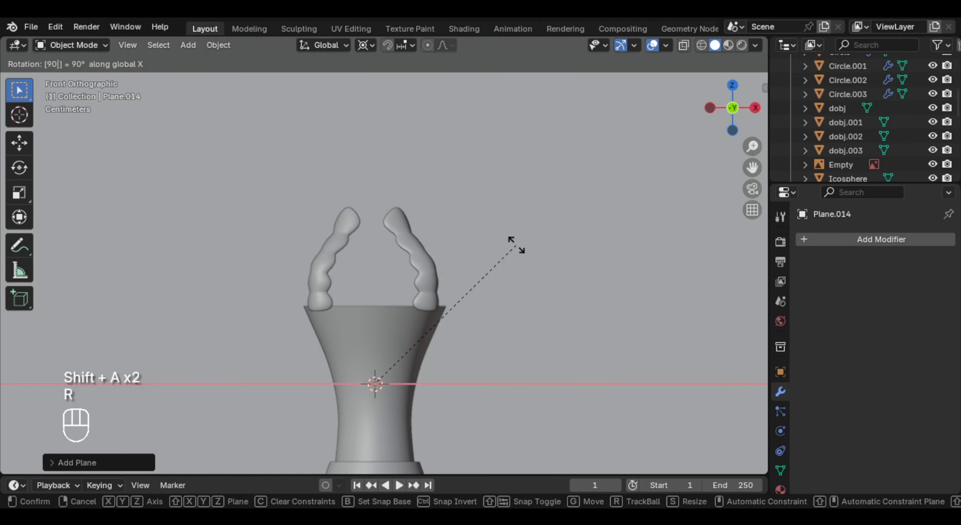
key(Return)
- Scale the upright plane down and raise it along Z into the gap between the two front strips
key(s)
click(382, 380)
key(g)
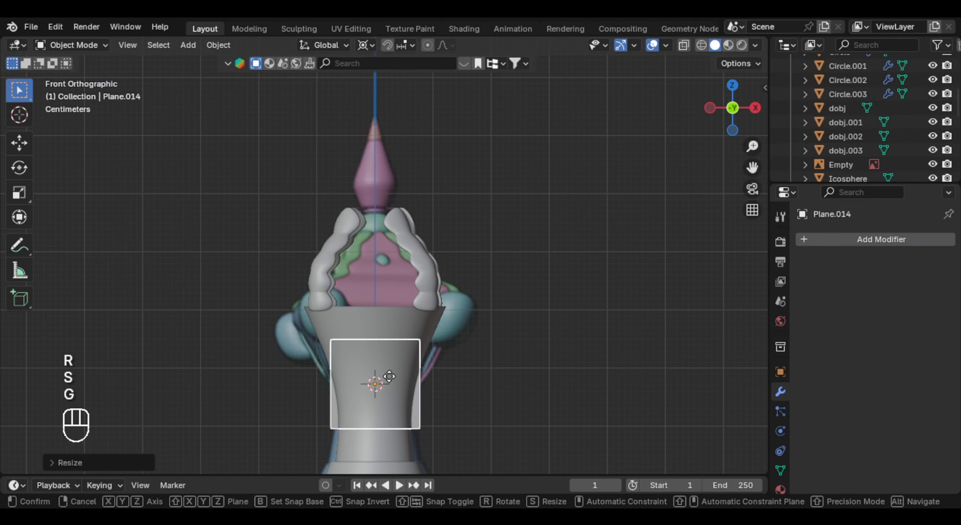
key(z)
click(409, 279)
scroll(453, 178, up, 3)
- Cut a centred vertical edge loop through the plane
key(Tab)
key(Tab)
key(Tab)
key(ctrl+r)
click(409, 159)
right_click(404, 159)
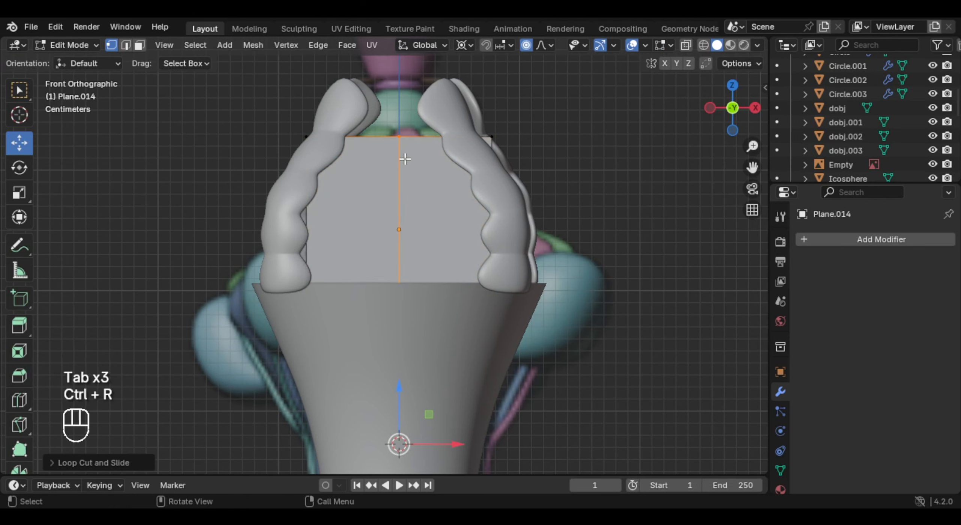
- Change the pivot point and scale the plane's bottom vertex row inward to a narrow base at its centre
click(27, 96)
key(alt+z)
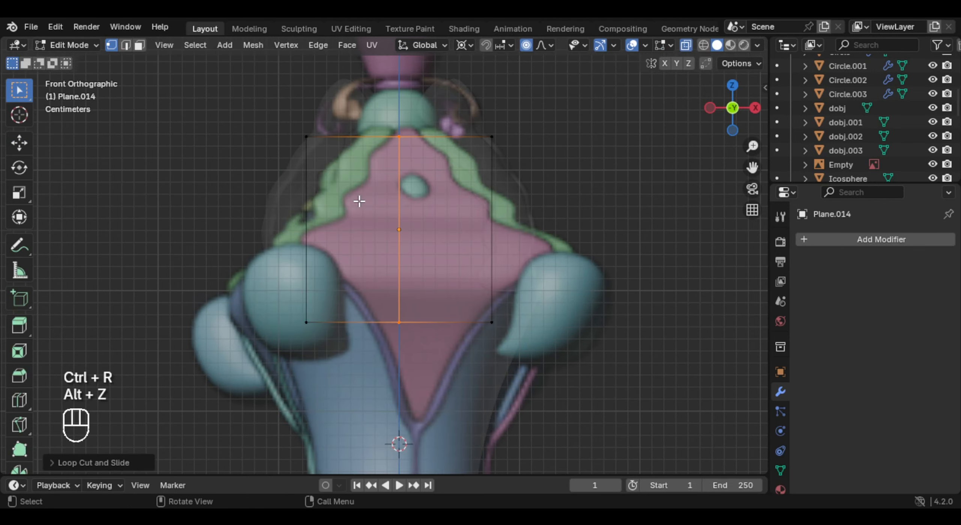
drag(269, 262, 624, 354)
key(s)
right_click(629, 335)
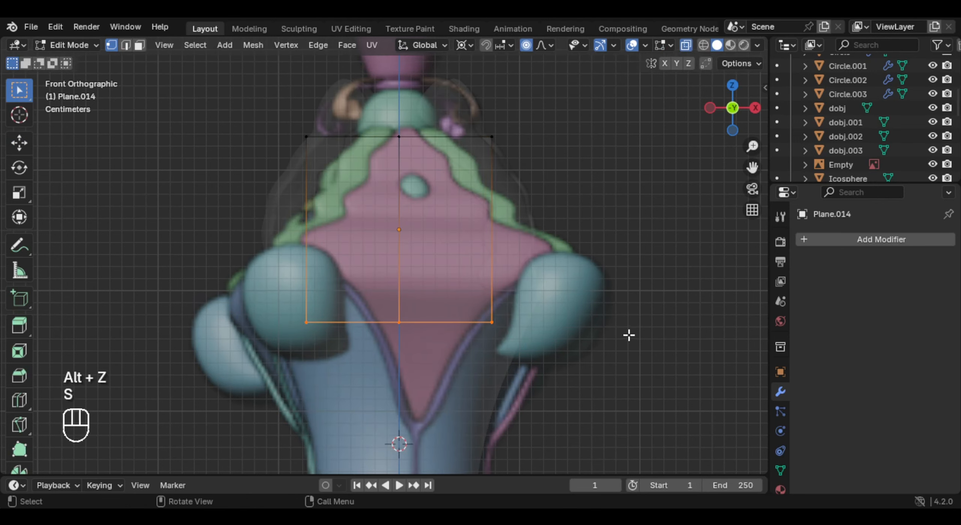
key(period)
click(591, 248)
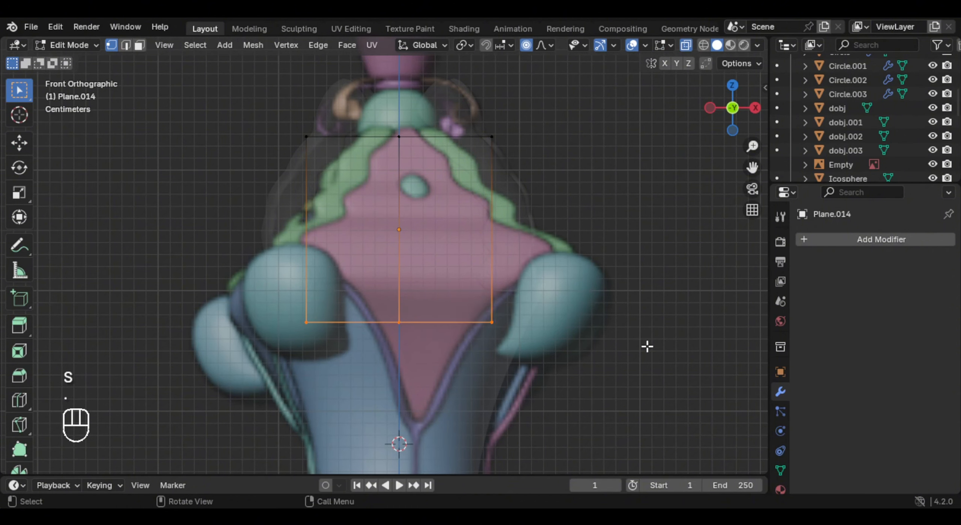
key(s)
click(425, 330)
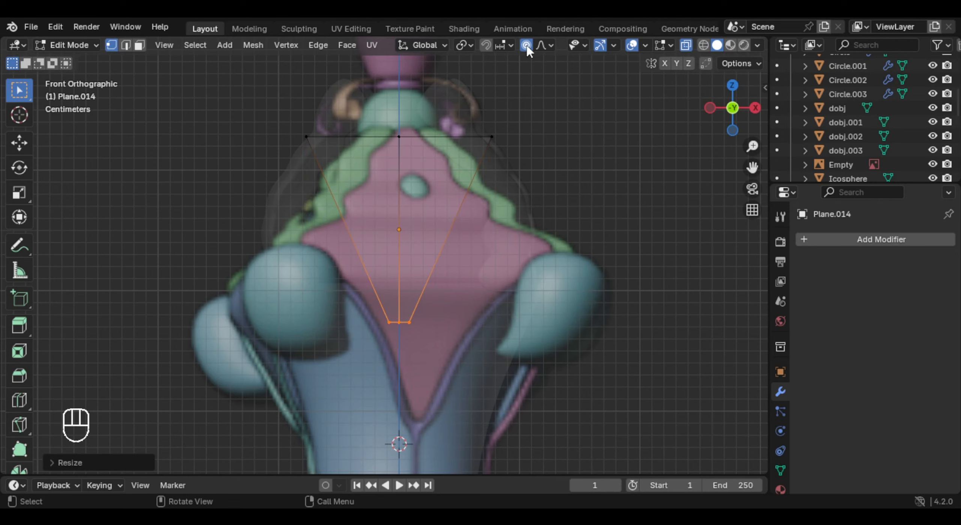
- Move the plane's top vertex row down to just above the flared piece's rim
shift+middle_drag(472, 139, 468, 162)
key(alt+z)
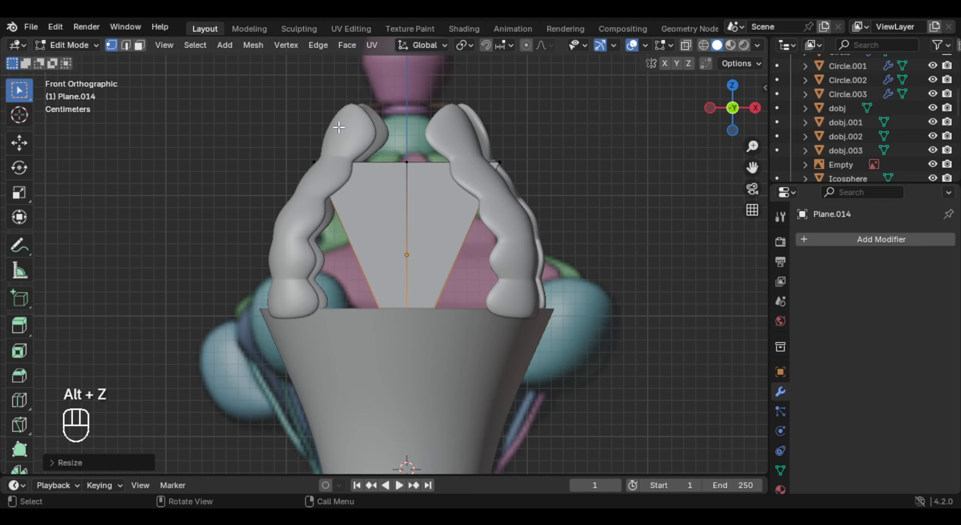
drag(253, 111, 515, 208)
key(g)
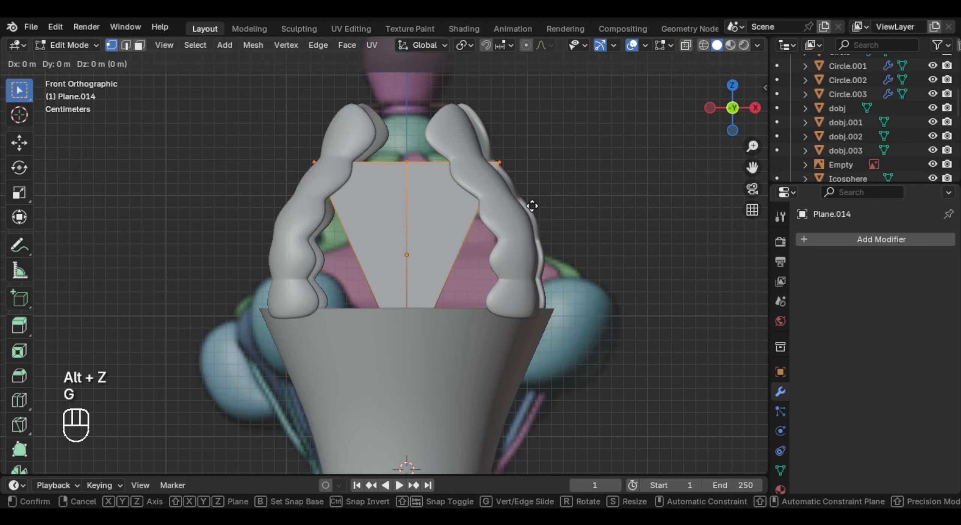
click(517, 316)
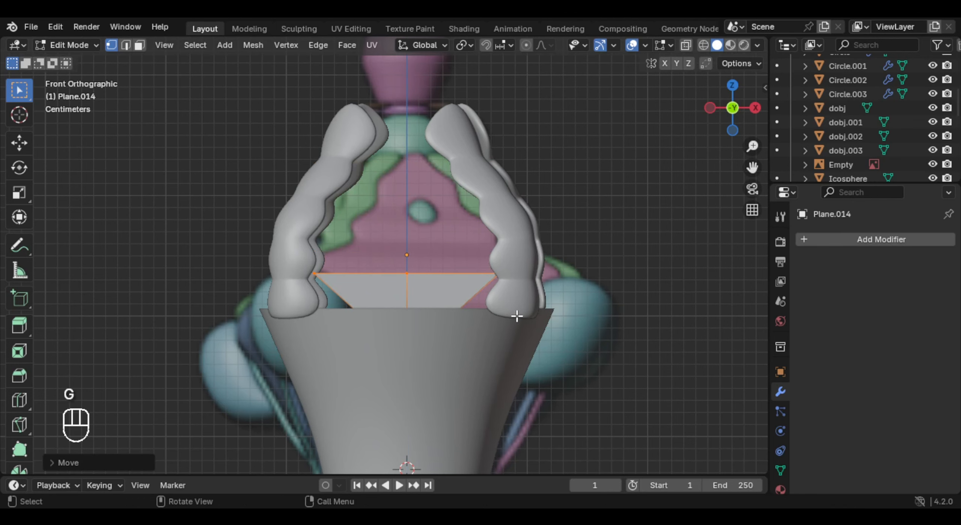
- Move the whole plane along Y to the front of the flared piece
key(Tab)
middle_drag(377, 329, 512, 350)
key(g)
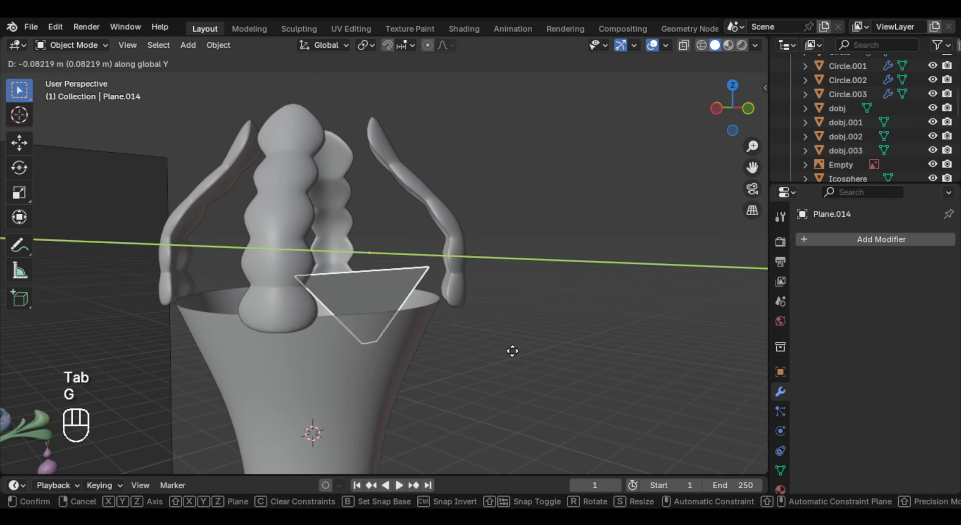
click(536, 349)
key(KP_1)
- Pull the plane's bottom middle vertex down to form a point
key(Tab)
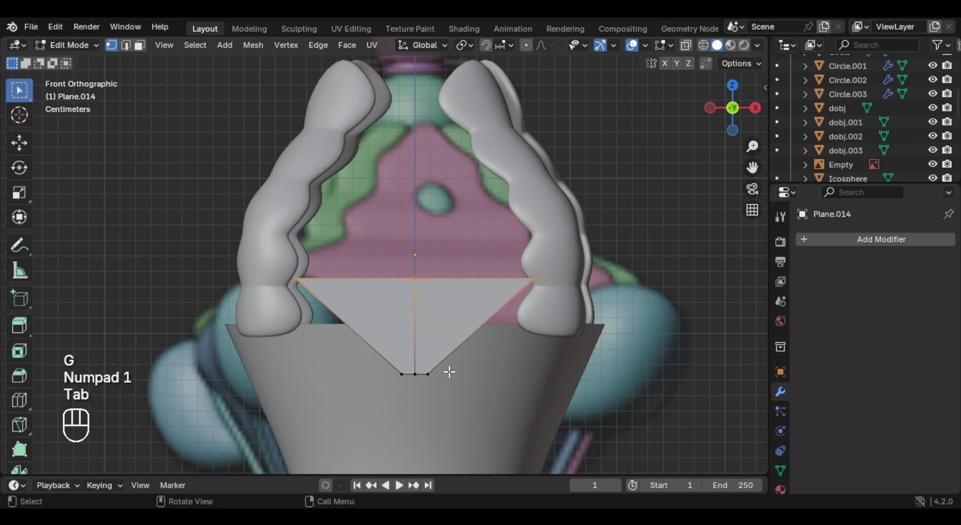
drag(385, 360, 457, 386)
scroll(469, 363, up, 1)
key(g)
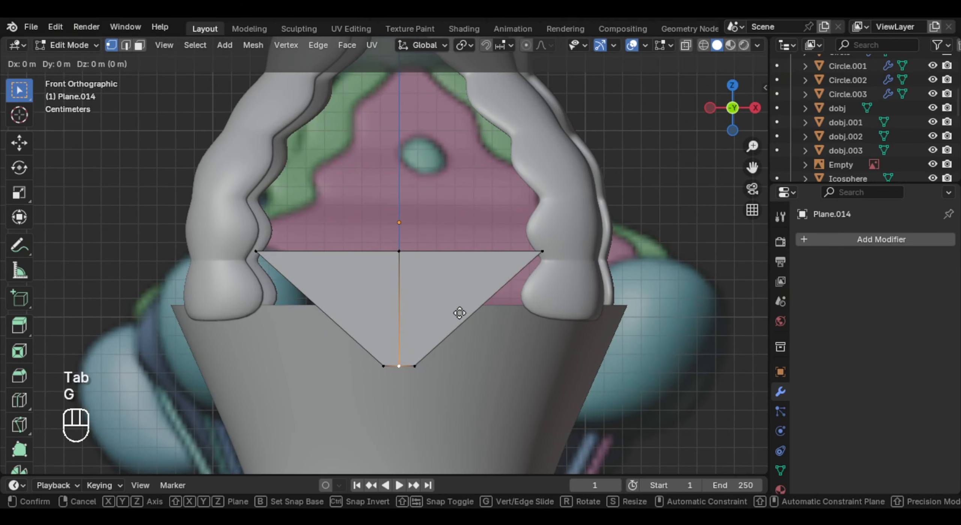
middle_drag(455, 330, 462, 373)
click(469, 333)
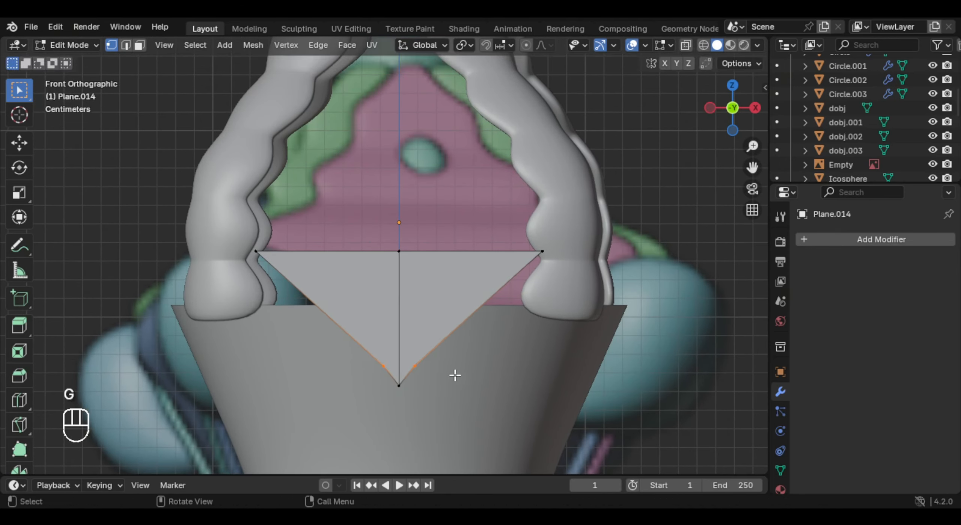
- Spread the two vertices beside the bottom point apart and pull the point further down
key(s)
click(503, 380)
key(g)
click(412, 400)
key(s)
click(530, 407)
- Lower the point and its two neighbouring side vertices towards the tip of the reference's pink panel
scroll(528, 410, down, 2)
key(alt+z)
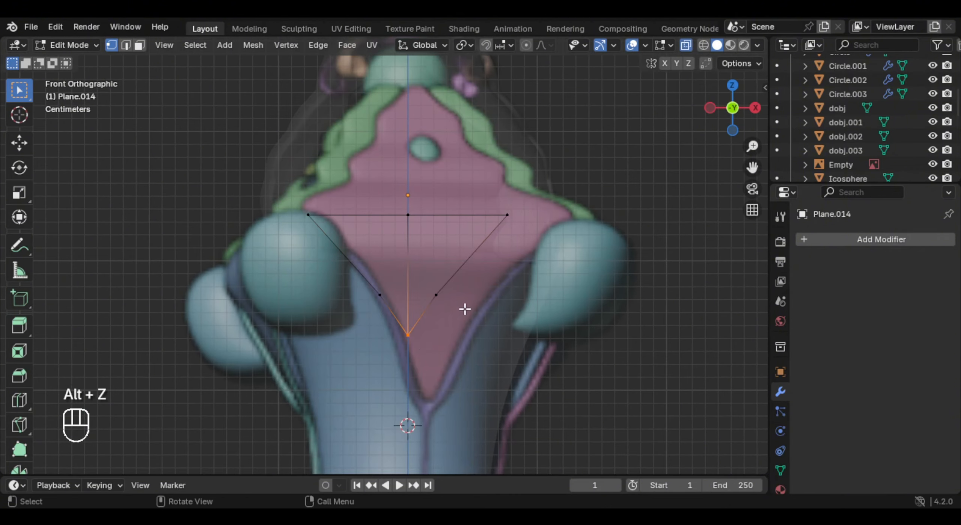
key(g)
key(g)
click(463, 276)
- Lower and narrow the panel's top row, then adjust the width of the vertex pair beneath it
drag(285, 195, 536, 221)
key(g)
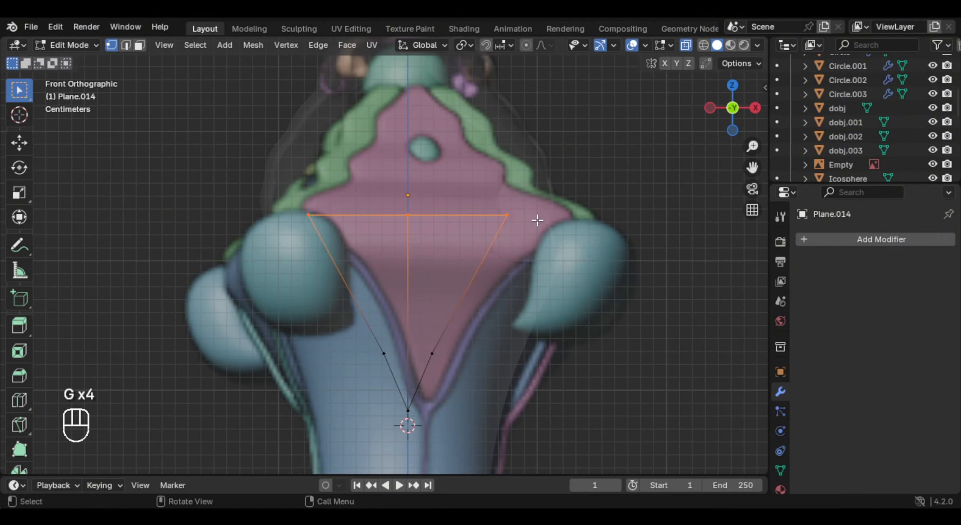
click(601, 313)
key(s)
click(515, 316)
drag(356, 334, 507, 374)
key(s)
click(514, 376)
- Extrude the panel's top row upward along Z to about the flared piece's rim
drag(328, 287, 491, 315)
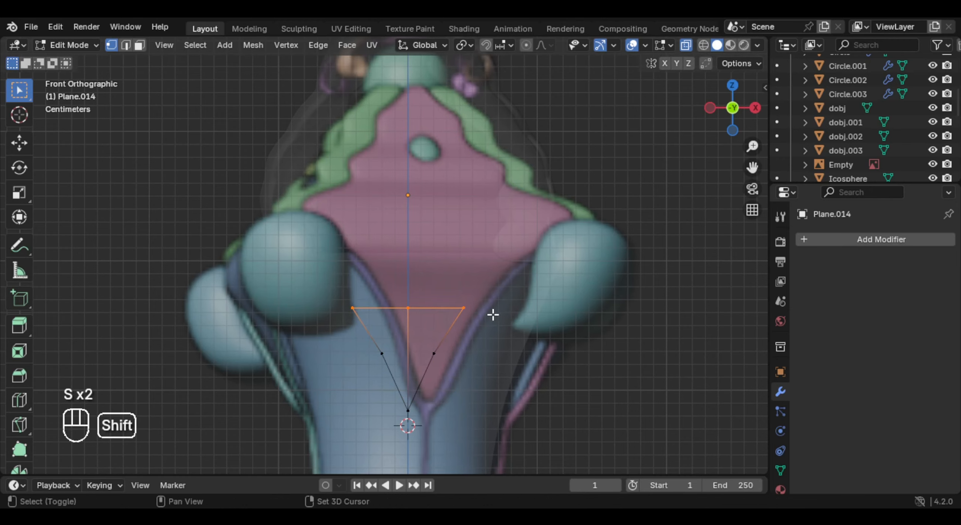
shift+middle_drag(492, 316, 493, 328)
key(alt+z)
key(e)
key(z)
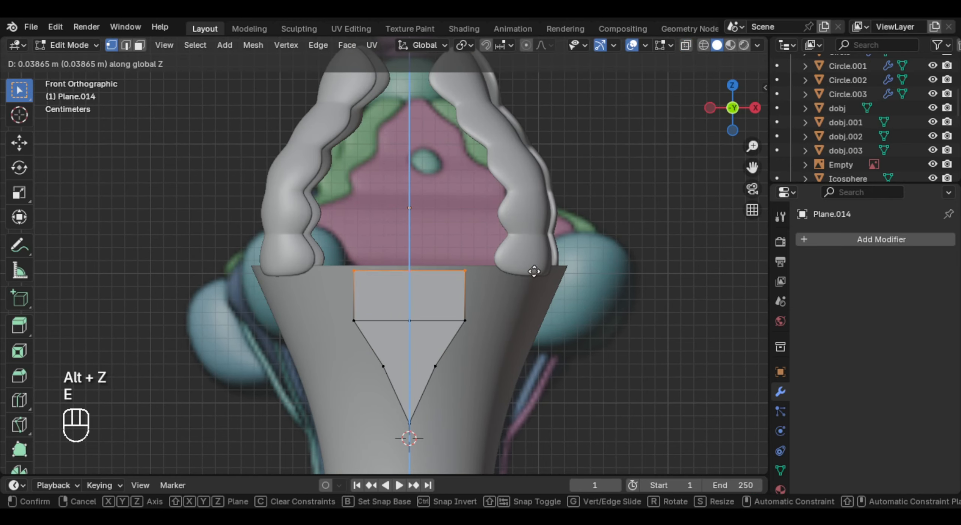
click(537, 267)
- Widen the panel's top row, then extrude another row up along Z and scale it wider behind the strips
key(s)
key(e)
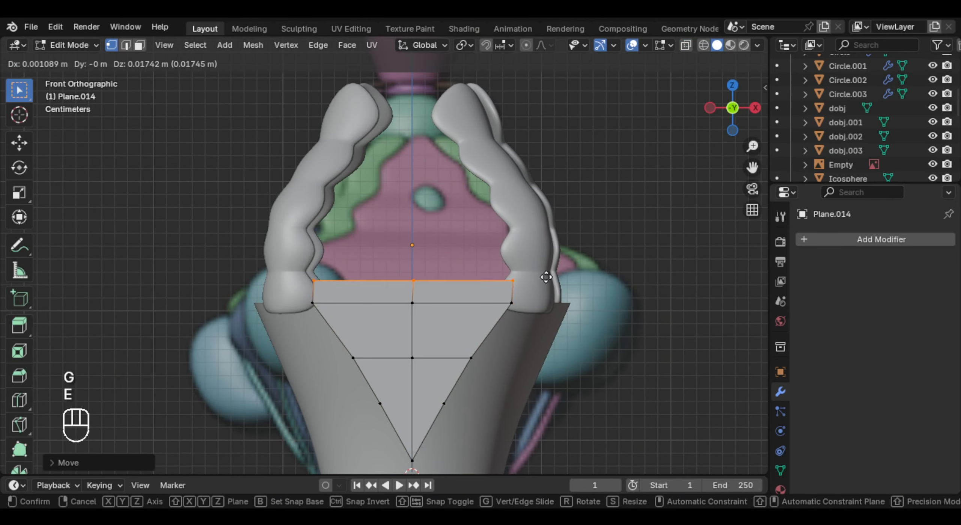
key(z)
click(544, 259)
key(s)
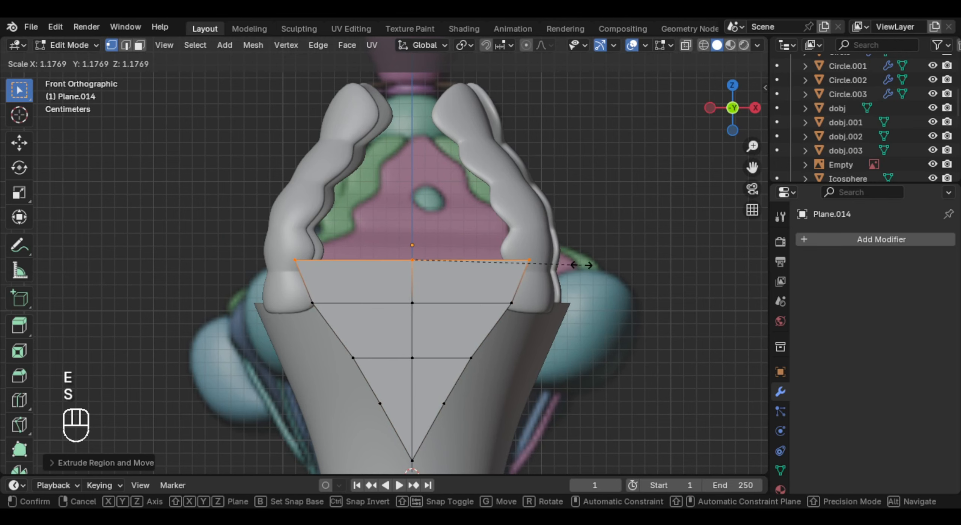
click(588, 265)
- Extrude the top row straight up along Z, then extrude a further row and scale it narrower
key(e)
key(z)
click(574, 219)
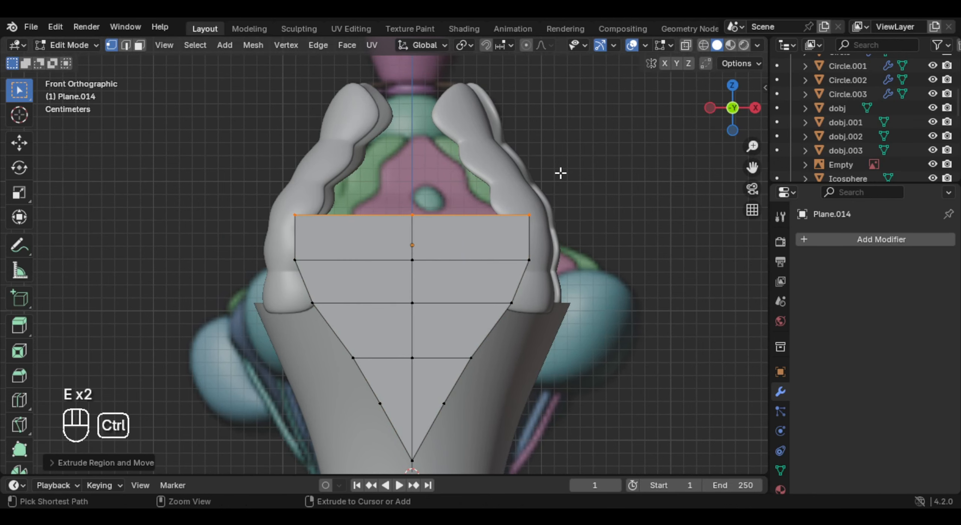
key(ctrl+z)
key(e)
click(594, 218)
key(s)
click(543, 178)
- Extrude progressively narrower rows upward until the panel tapers off near the strips' upper ends
key(e)
scroll(640, 208, up, 2)
key(s)
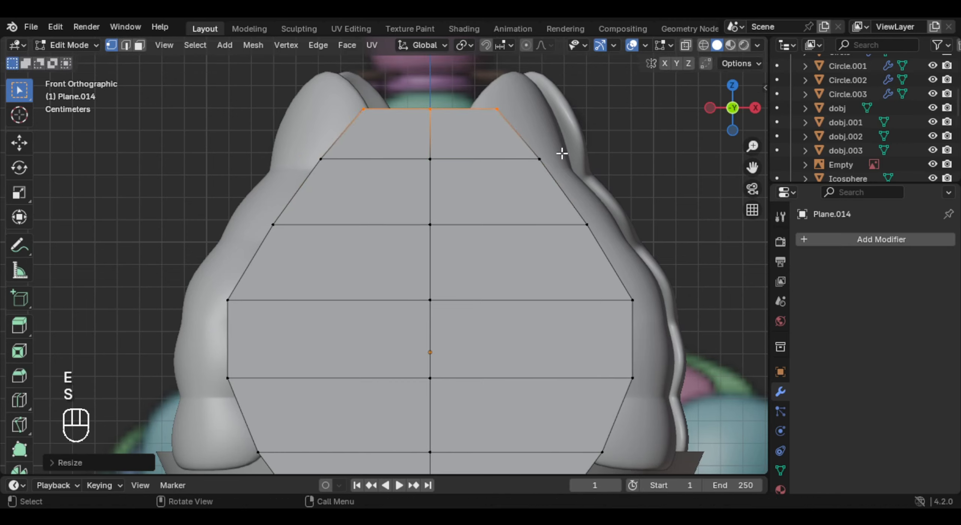
key(e)
click(562, 125)
key(s)
- Move the whole panel along Y closer to the wavy strips and the flared rim
key(g)
click(527, 258)
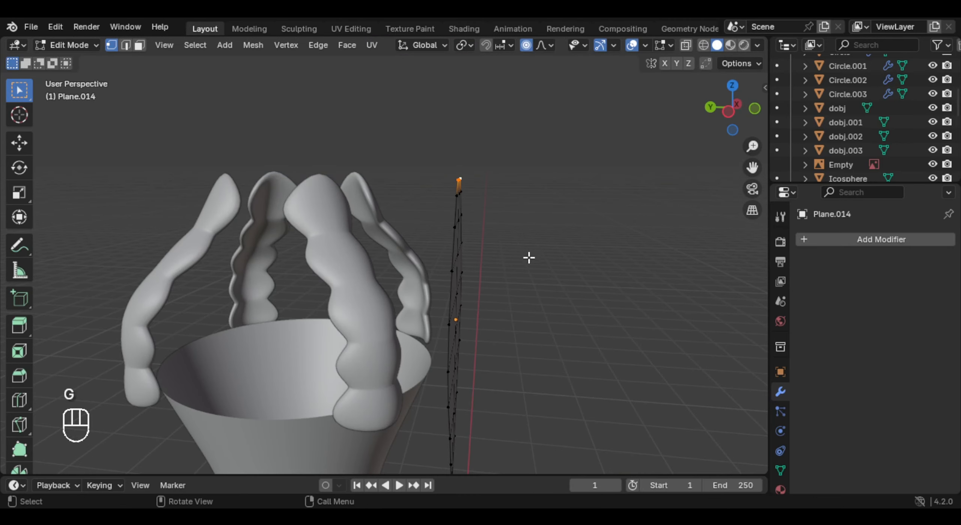
key(Tab)
middle_drag(528, 258, 573, 309)
key(g)
key(y)
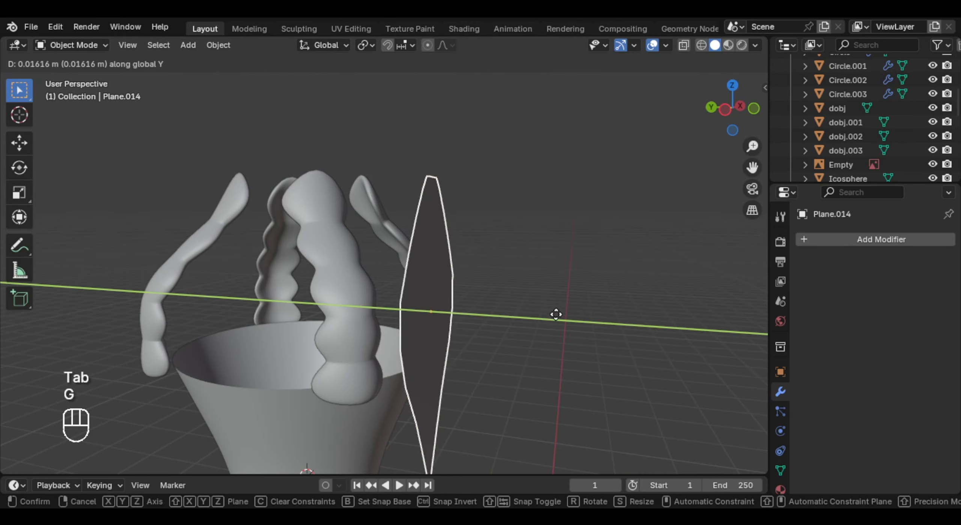
key(g)
click(556, 314)
- Move the panel's top row inward along Y with smooth proportional falloff so its upper part leans toward the strips' upper ends
key(Tab)
middle_drag(453, 196, 432, 169)
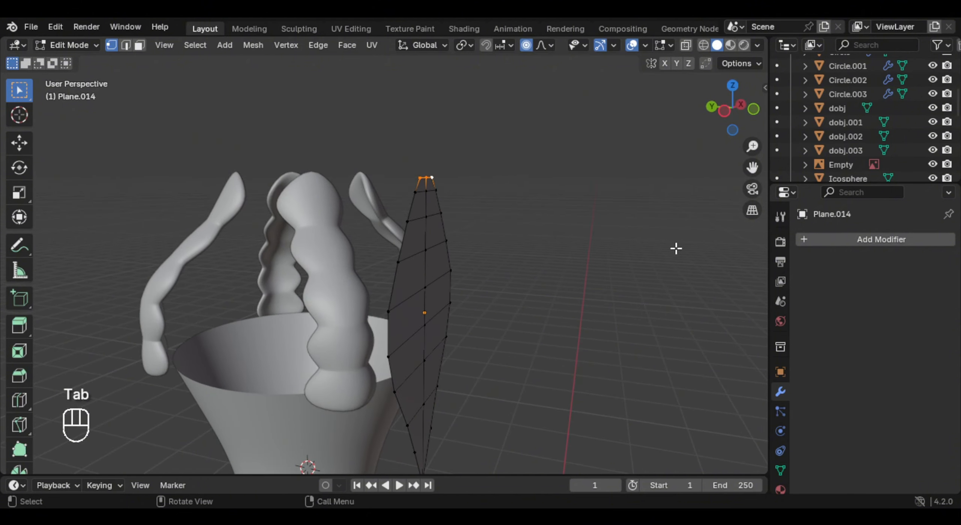
key(g)
key(y)
scroll(627, 253, down, 5)
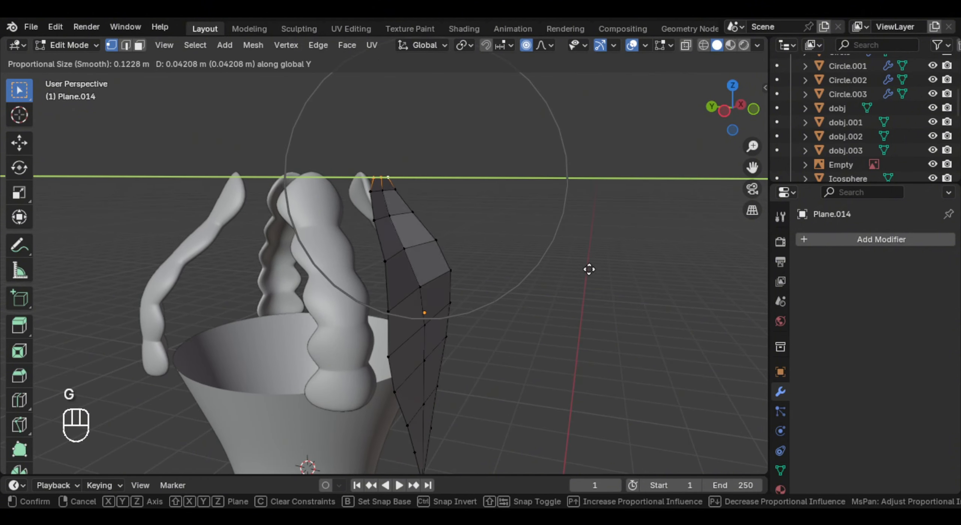
- Shift the panel's lower row outward along Y past the flared rim, then pull the bottom tip in along Y against the shaft
key(g)
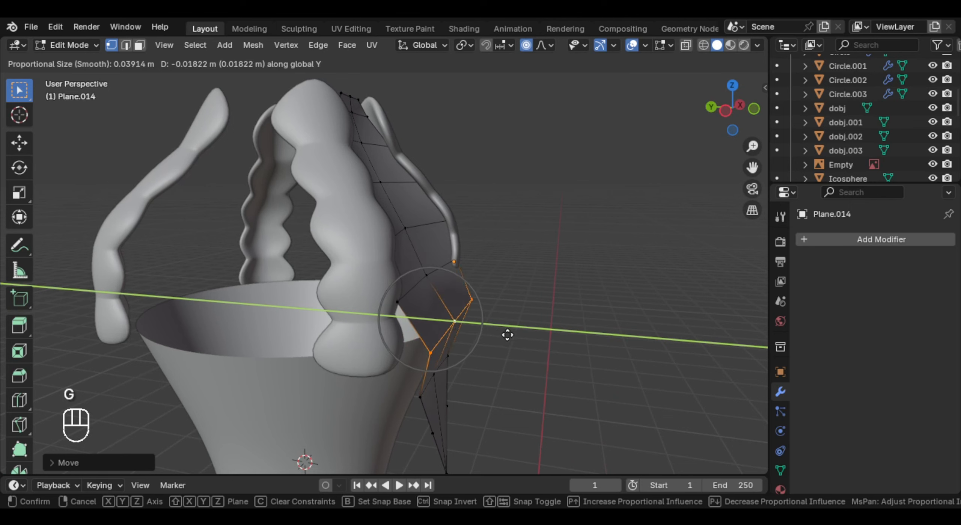
click(504, 337)
shift+middle_drag(469, 381, 469, 273)
middle_drag(455, 354, 539, 341)
click(452, 353)
key(g)
key(y)
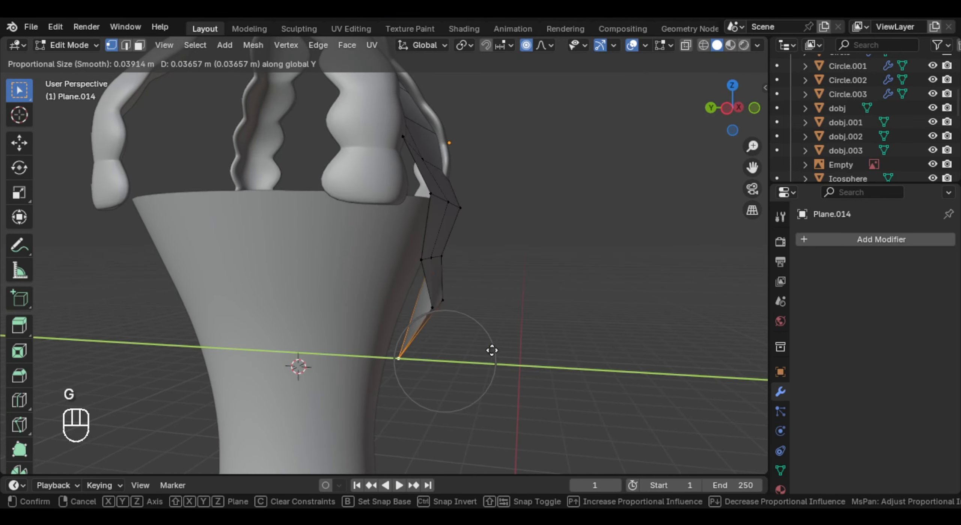
scroll(492, 350, down, 10)
- Turn proportional editing off and narrow the panel row at the strips' lower bulges along X
key(Tab)
key(Tab)
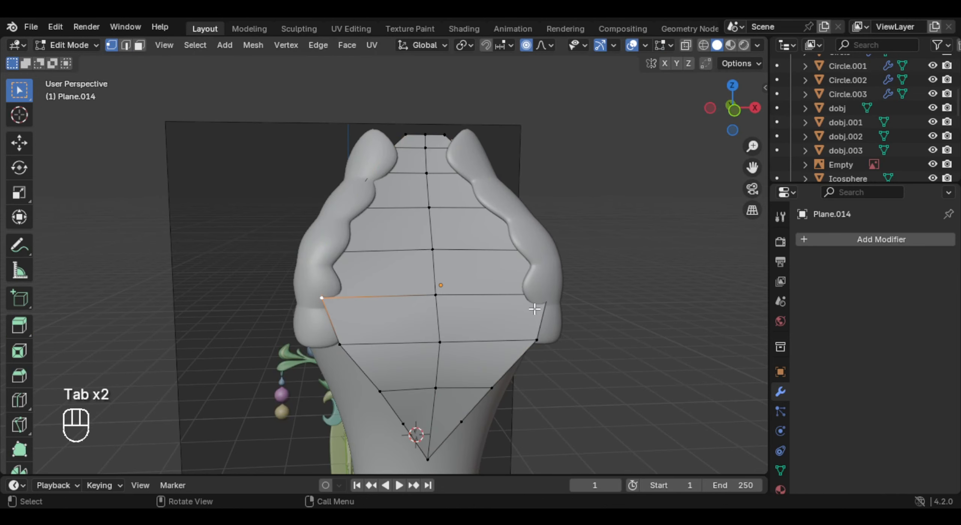
key(alt+z)
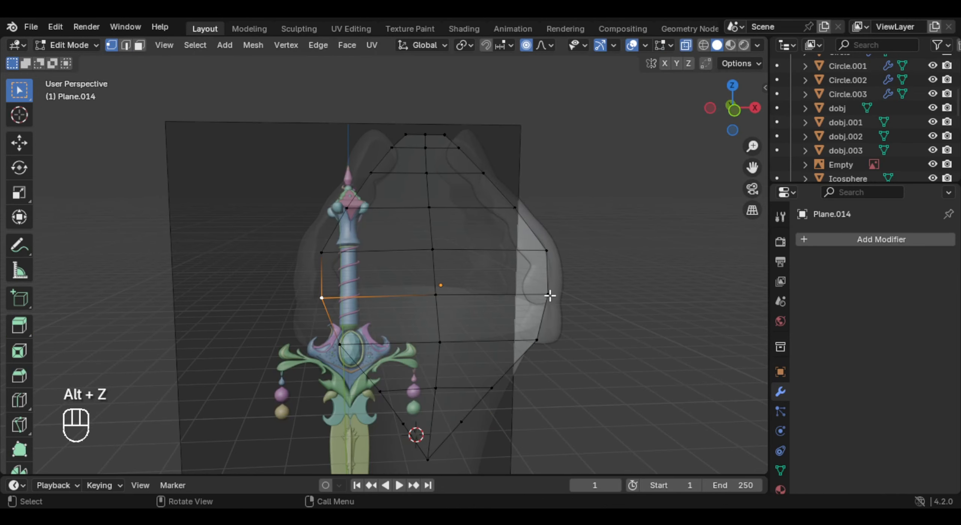
key(Tab)
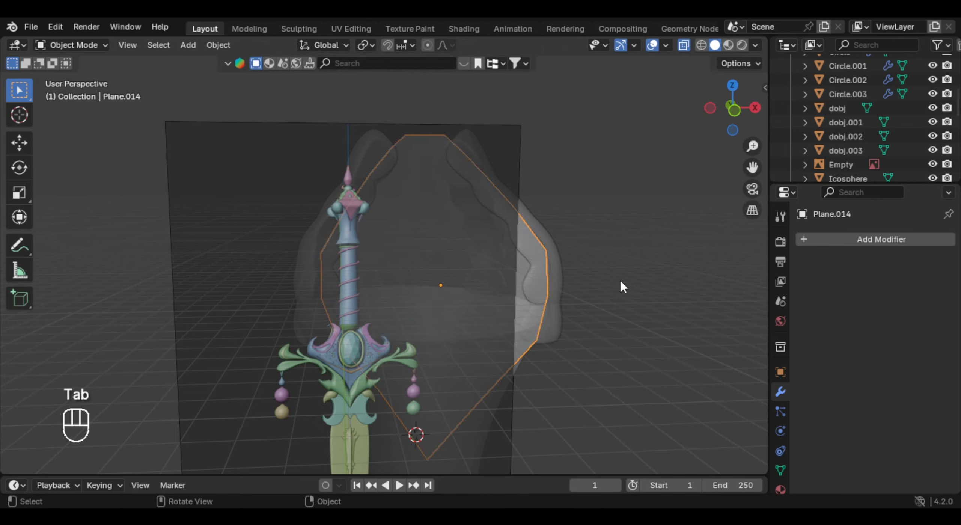
key(Tab)
key(alt+z)
key(s)
key(o)
key(s)
key(x)
click(640, 298)
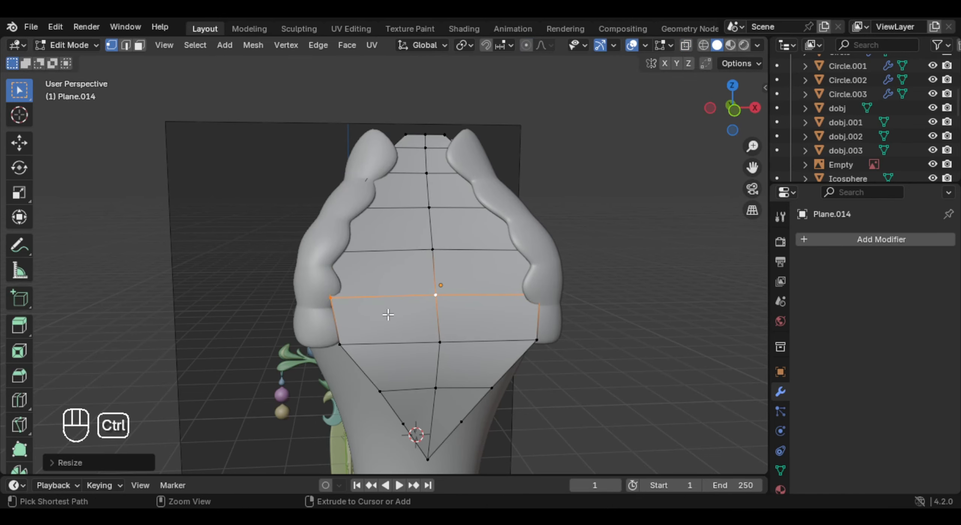
- Add a centred horizontal edge loop to the panel between the strips' lower ends and scale that row along X
key(ctrl+r)
click(350, 317)
right_click(349, 317)
click(340, 320)
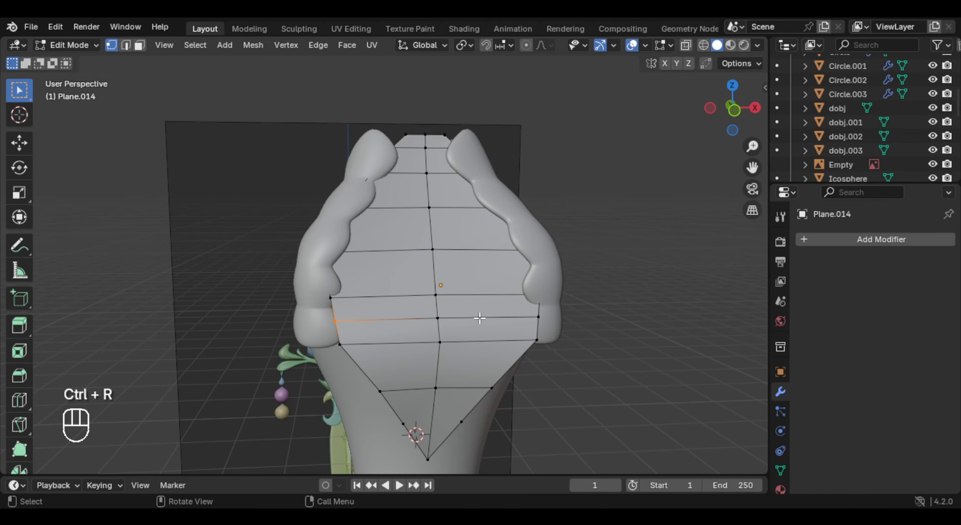
ctrl+click(539, 316)
key(s)
key(x)
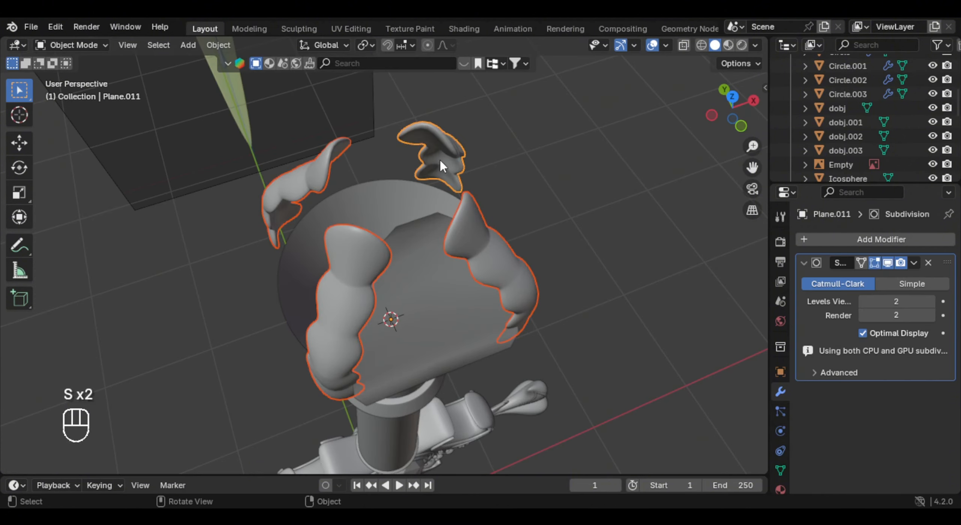
- Scale all geometry of the four wavy strips with the pivot set to Individual Origins
middle_drag(439, 158, 519, 215)
key(Tab)
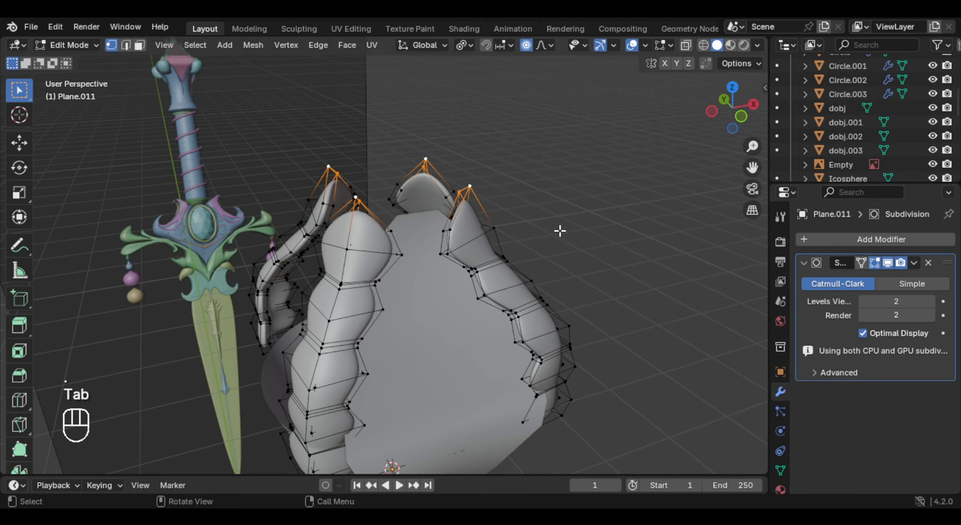
key(a)
key(period)
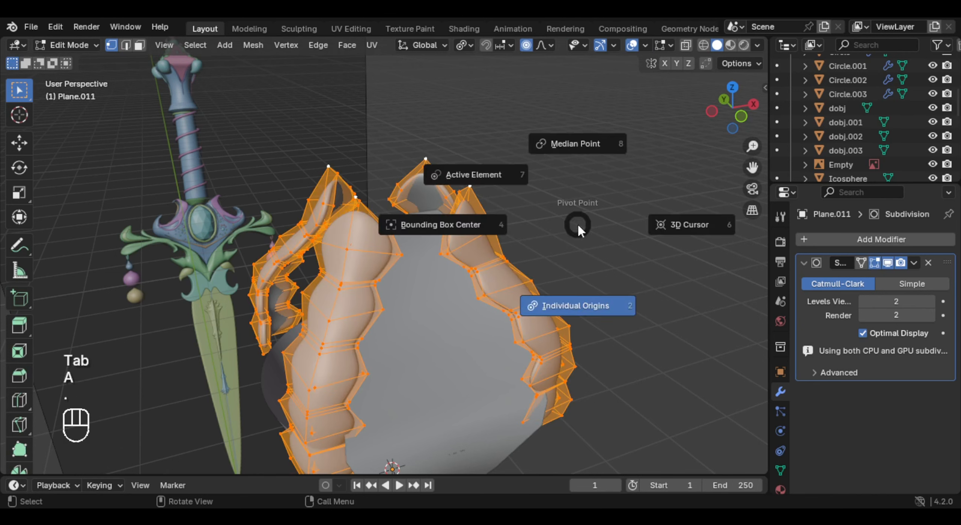
click(566, 312)
key(s)
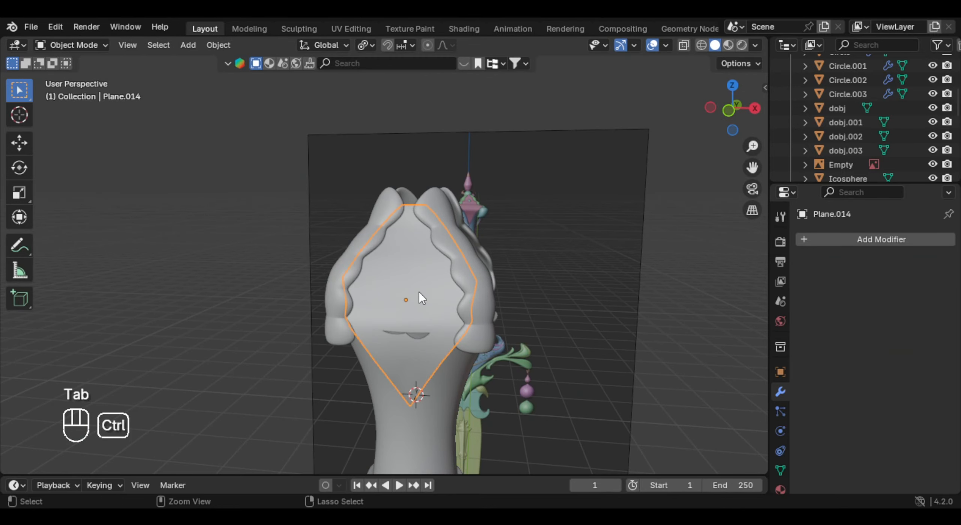
- Add a level 2 Subdivision modifier to the panel and extrude all its faces to give it thickness
key(ctrl+2)
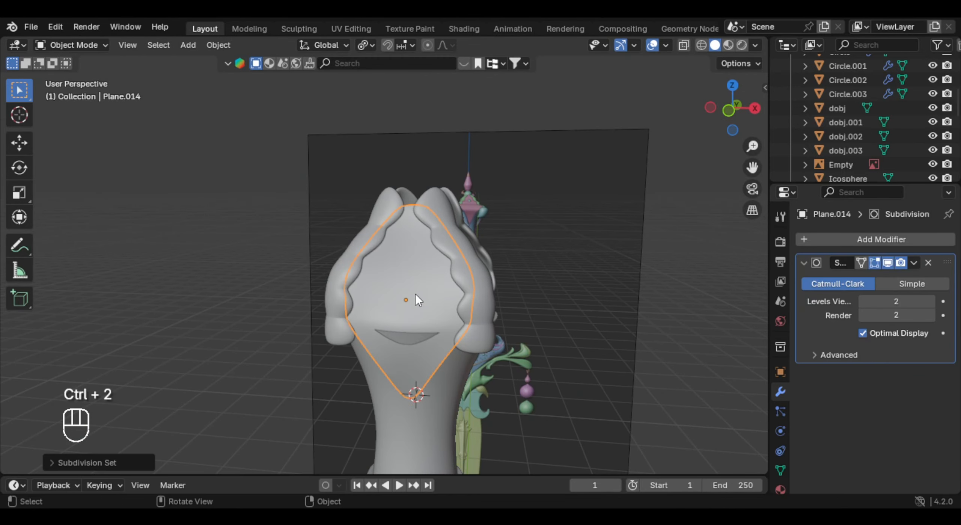
middle_drag(415, 293, 602, 330)
key(Tab)
key(alt+e)
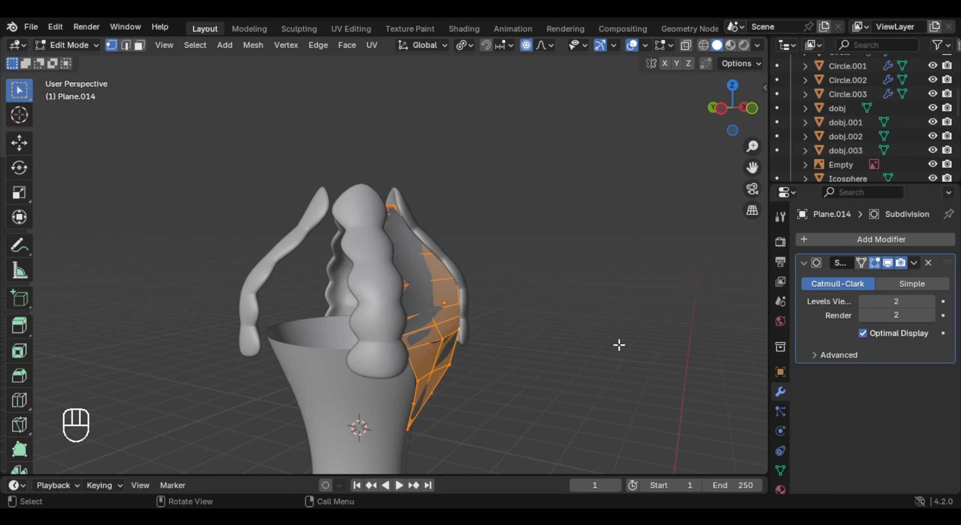
key(alt+e)
click(601, 345)
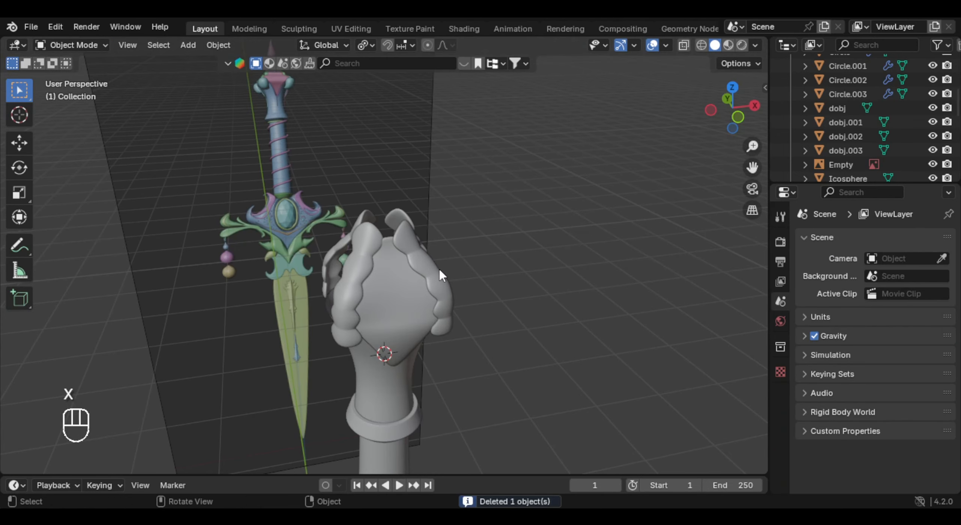
- Add a UV sphere, scale it down to the pommel's width and move it up to the strips' upper ends
key(shift+a)
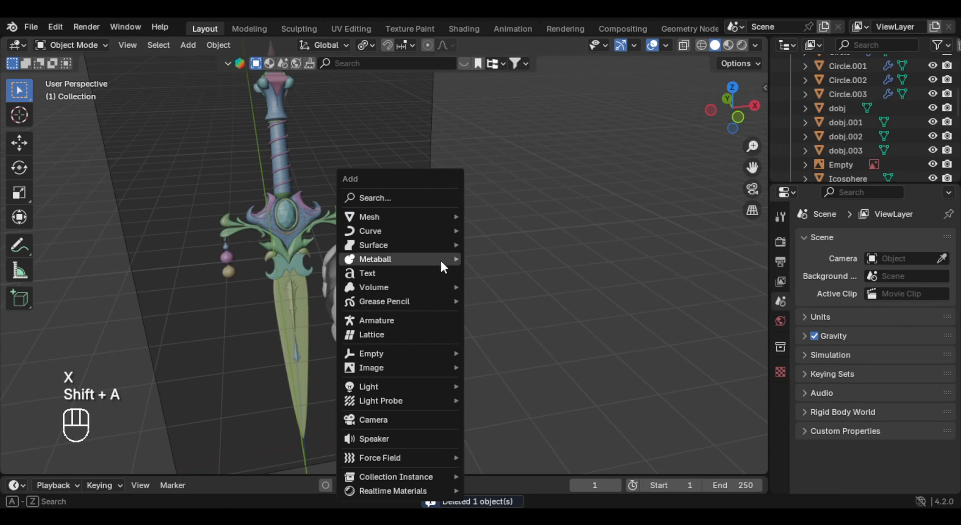
mouse_move(423, 219)
click(505, 259)
key(s)
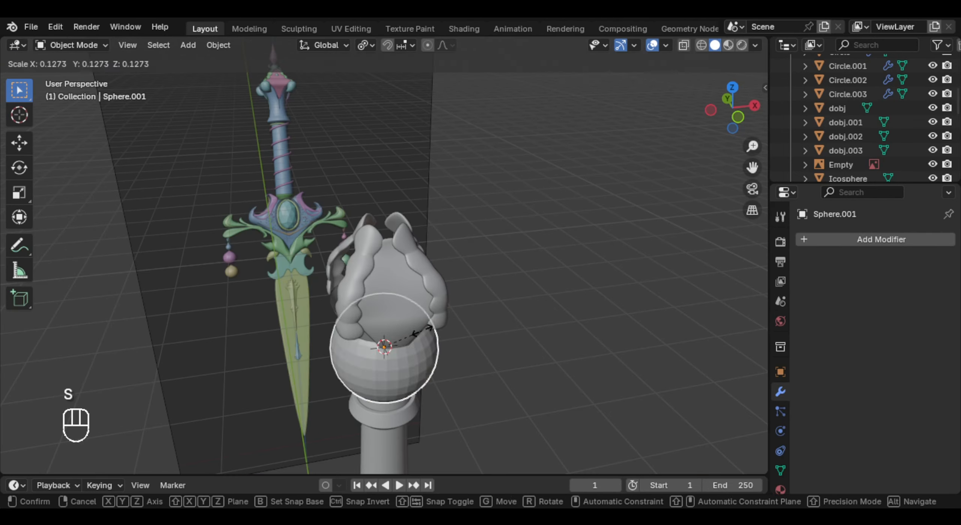
click(405, 349)
key(g)
key(g)
click(454, 301)
- Shade the sphere smooth and scale it down so it fits between the strips' upper ends
scroll(455, 301, up, 3)
right_click(422, 246)
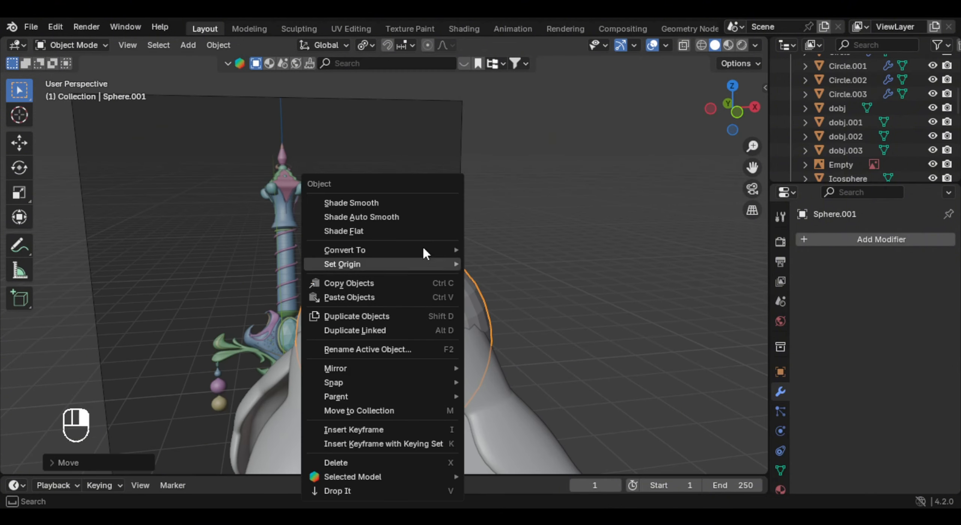
click(404, 205)
key(s)
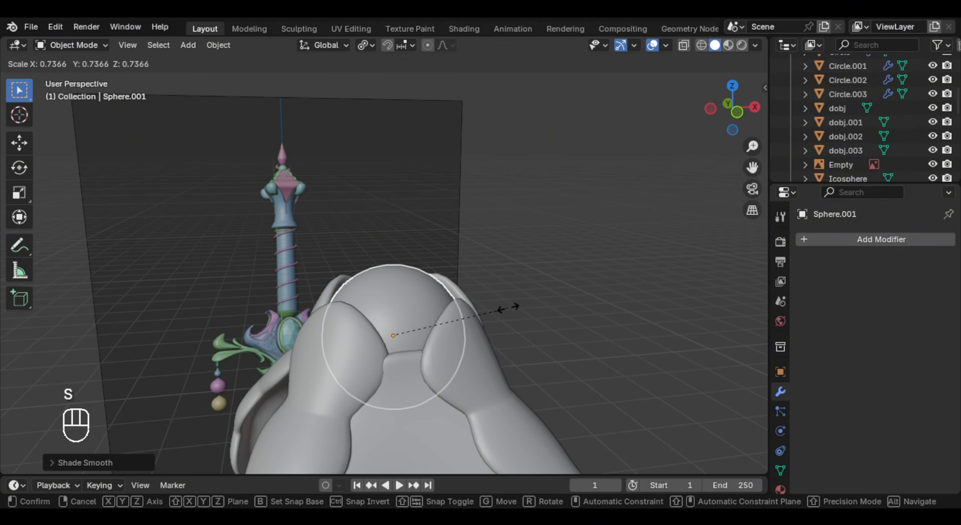
click(517, 307)
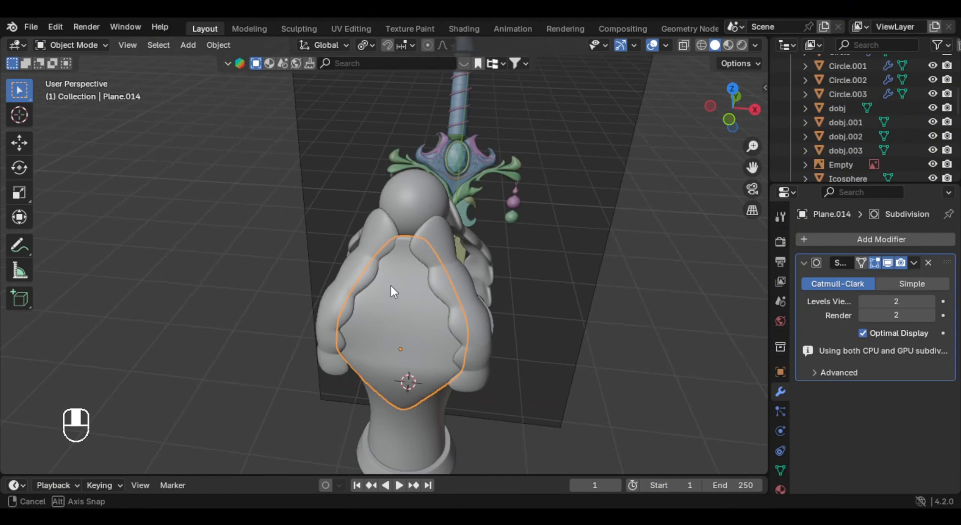
- Set the panel's origin to the 3D cursor at the shaft's centre
middle_drag(391, 286, 481, 226)
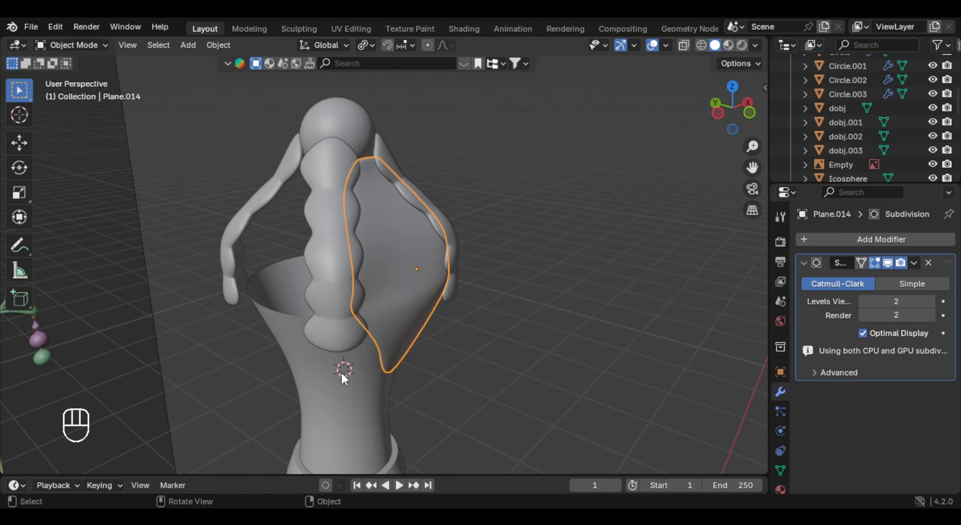
right_click(437, 230)
mouse_move(390, 264)
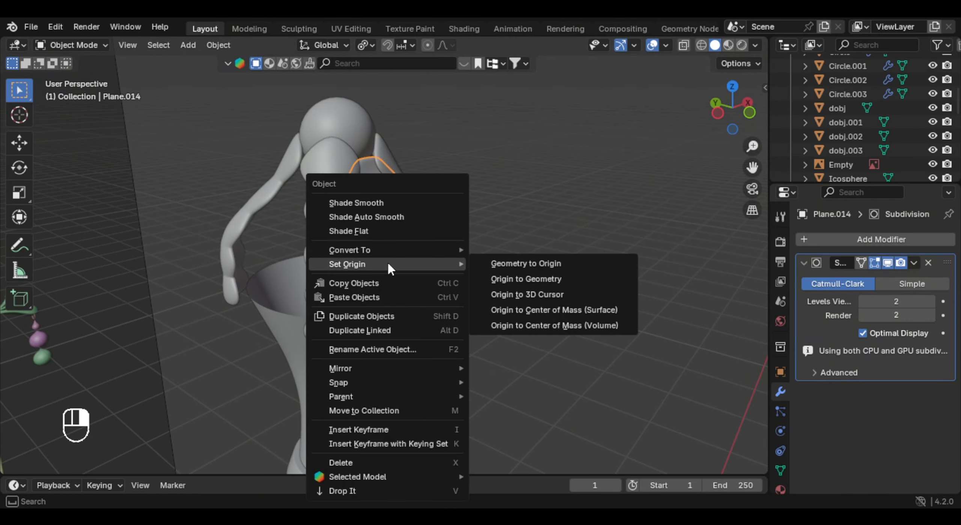
click(538, 295)
middle_drag(538, 294, 401, 294)
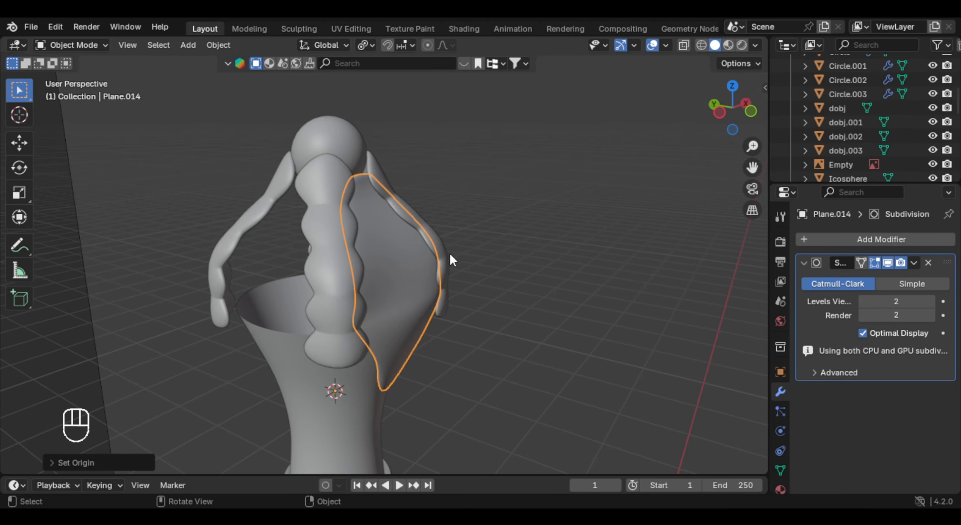
- Duplicate the panel in place and rotate the copy about Z into the neighbouring gap between strips
key(shift+d)
right_click(464, 233)
key(r)
key(z)
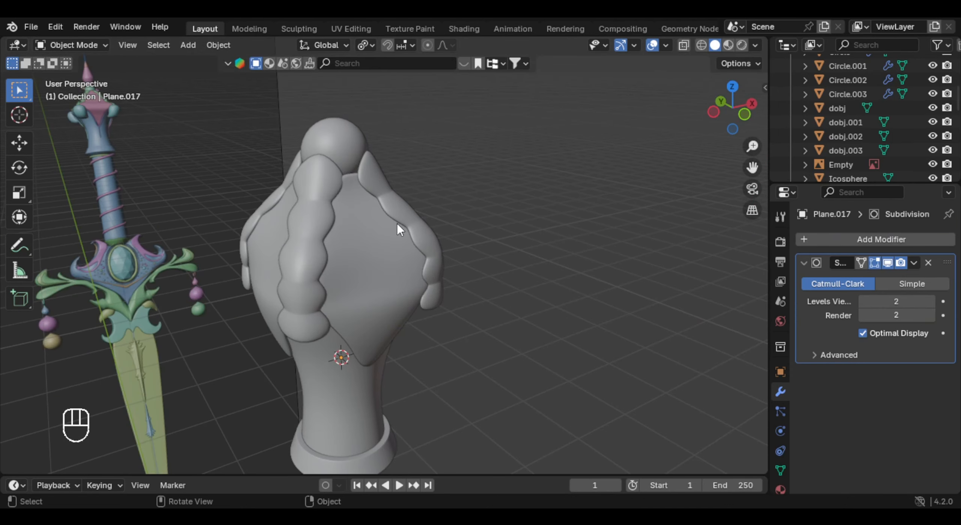
- Select the original front panel and set the transform pivot point to the 3D cursor
click(399, 225)
click(430, 236)
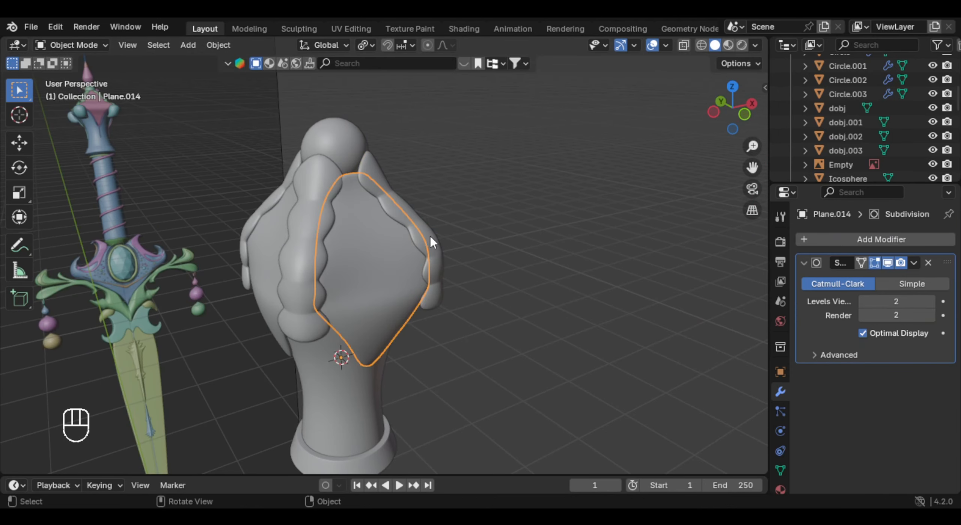
key(period)
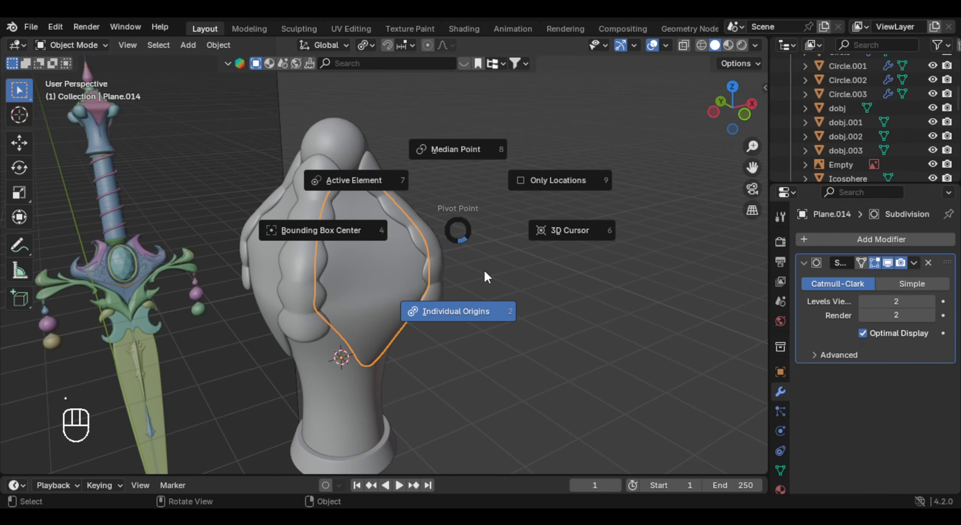
click(557, 236)
- Snap the 3D cursor to a vertex on the lowest bulge of the front wavy strip
middle_drag(407, 261, 375, 255)
click(351, 241)
key(shift+s)
key(Tab)
click(374, 256)
key(shift+s)
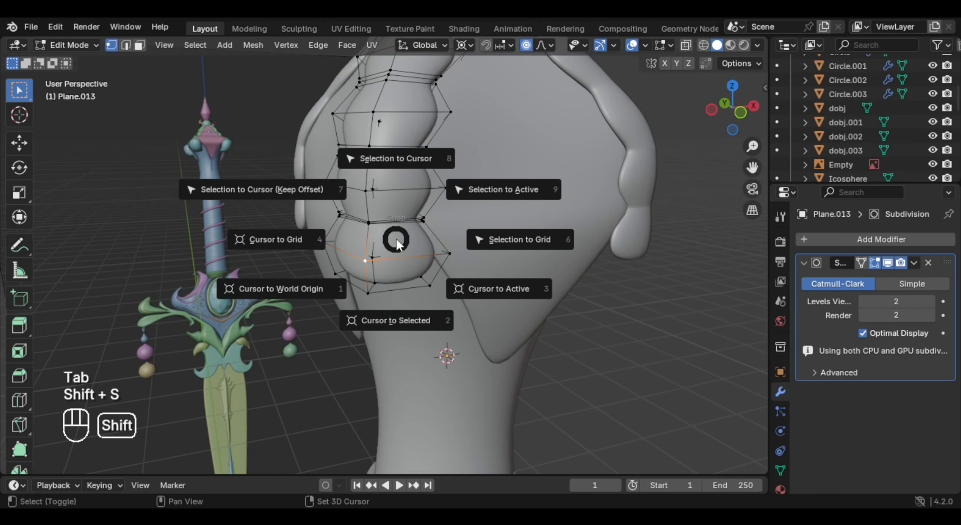
click(408, 306)
key(Tab)
- Add a cube at the 3D cursor and scale it down in front view to about the strip's lower bulge size
scroll(443, 214, up, 2)
key(shift+a)
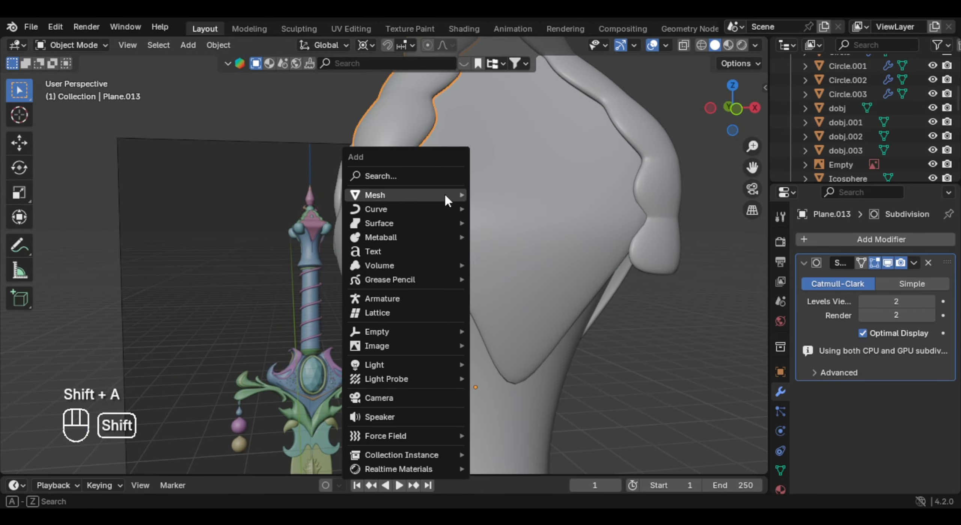
mouse_move(444, 192)
click(518, 208)
key(s)
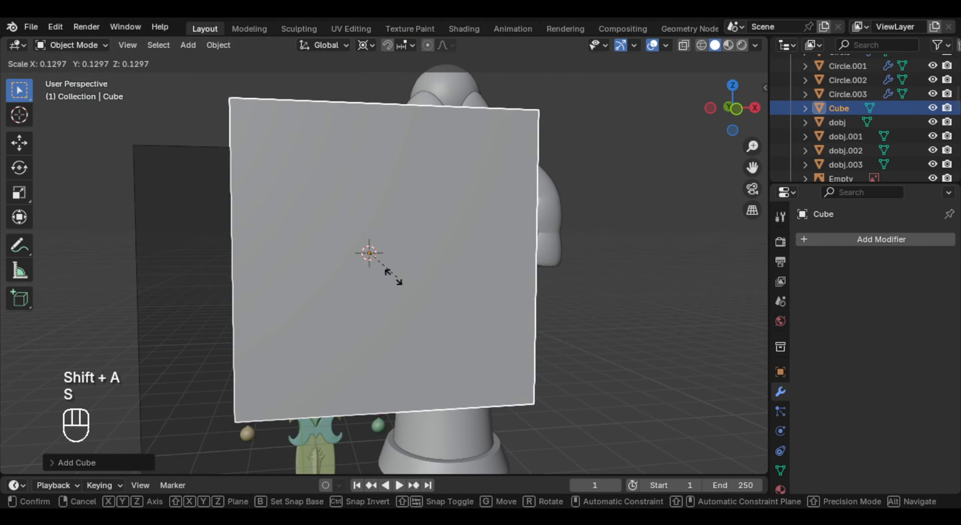
key(KP_1)
key(s)
click(384, 263)
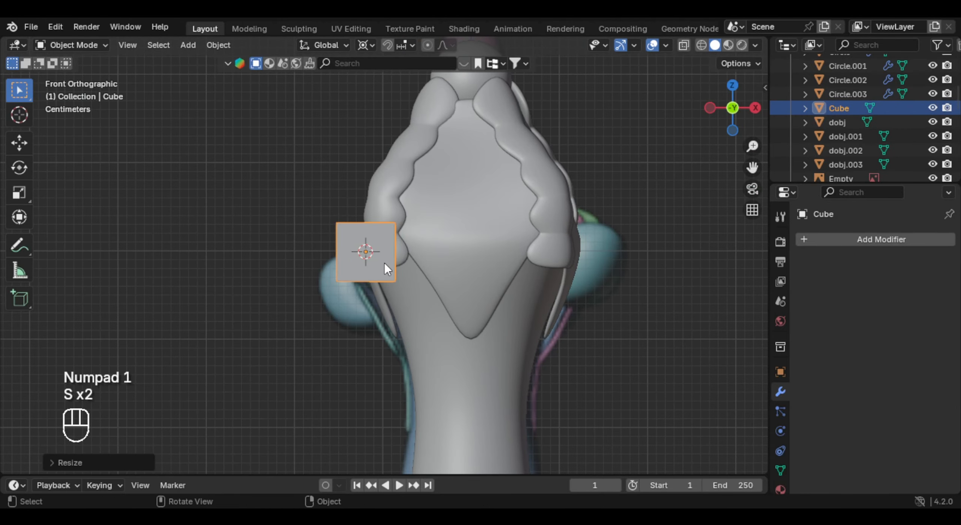
- Round the cube with a level 2 Subdivision modifier and apply the modifier
key(ctrl+3)
mouse_move(385, 263)
middle_down()
mouse_move(420, 277)
mouse_move(353, 250)
mouse_move(375, 259)
middle_up()
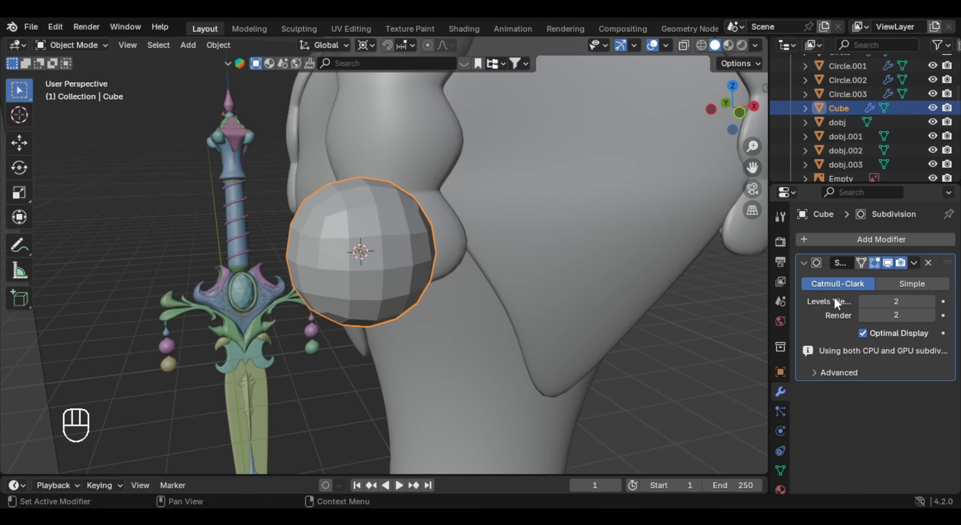
key(ctrl+a)
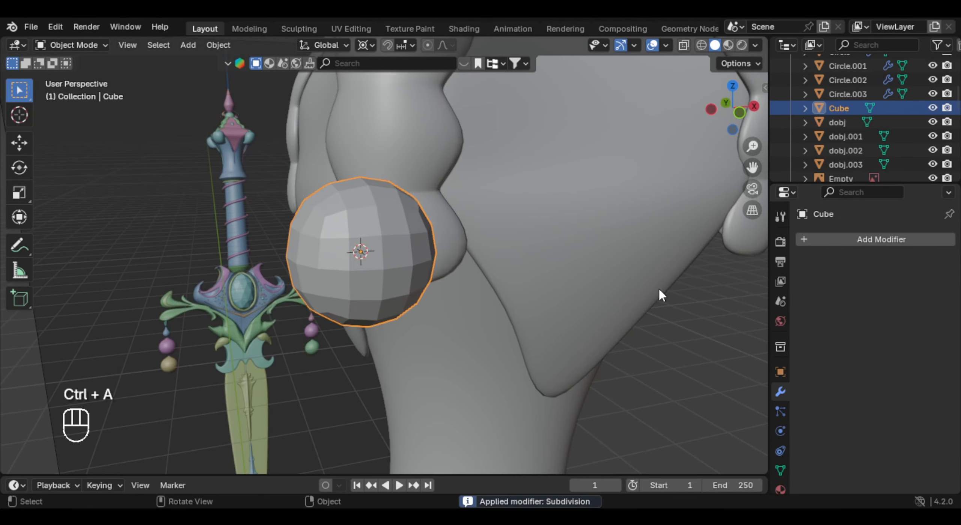
- Pull the ball's lower edge faces down and inward in front view with proportional editing to form a teardrop
key(Tab)
middle_drag(399, 253, 315, 221)
middle_drag(432, 253, 369, 249)
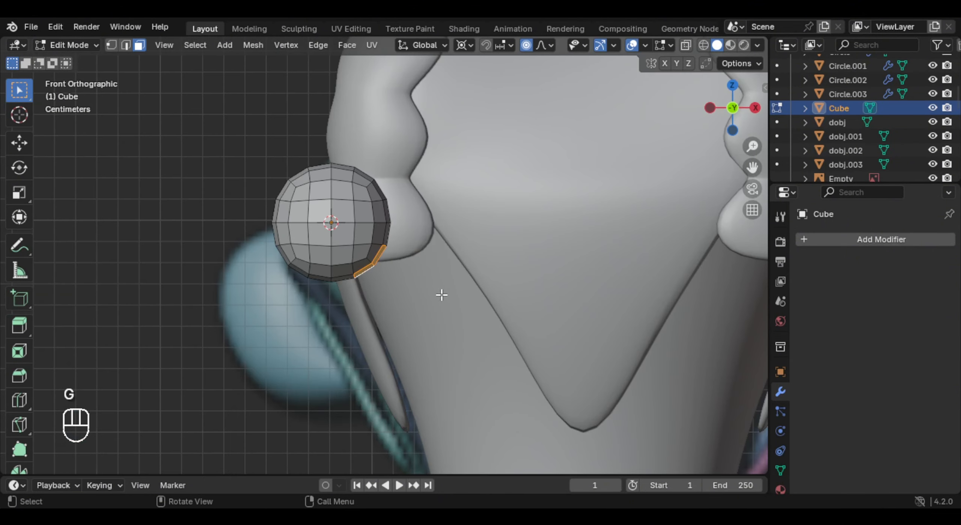
scroll(441, 295, down, 1)
key(g)
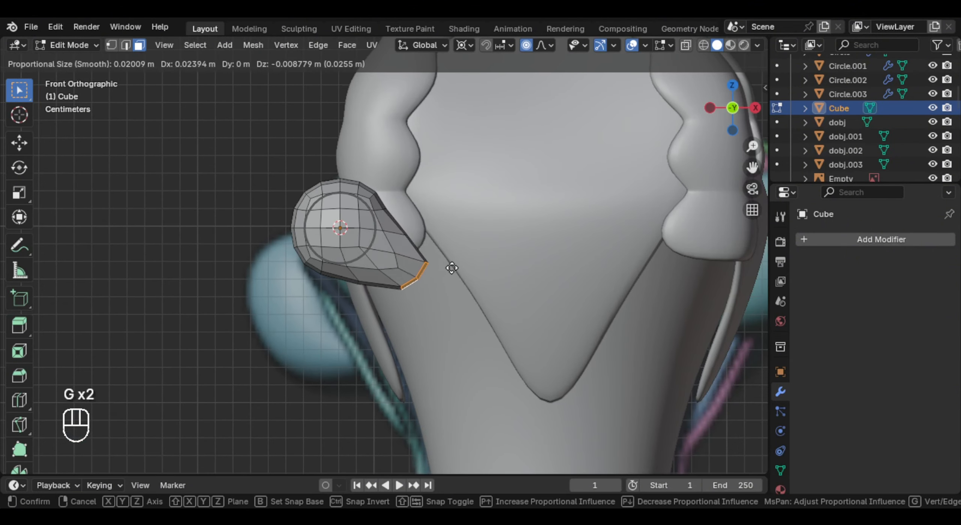
key(Tab)
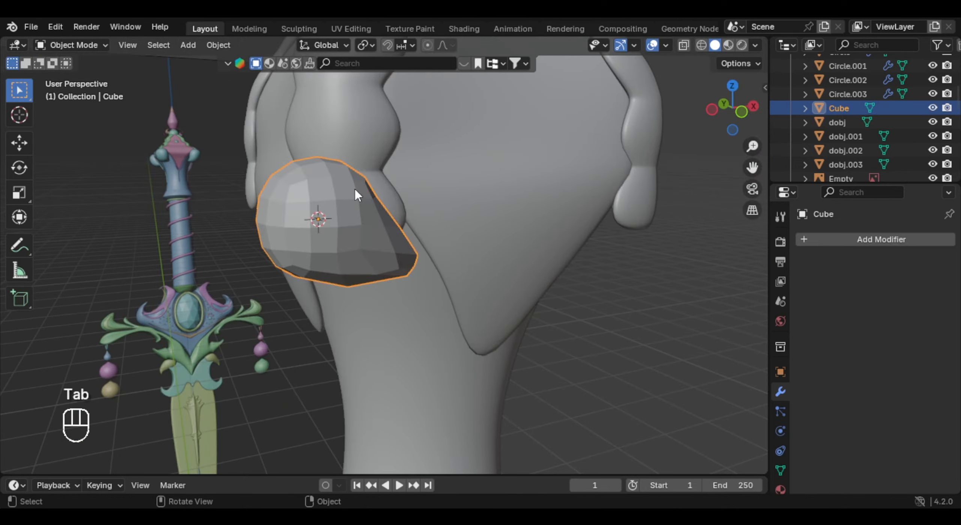
- Shade the teardrop smooth and add a Subdivision modifier at level 2
right_click(354, 188)
click(316, 129)
middle_drag(315, 129, 394, 212)
key(ctrl+2)
- Turn the teardrop in top view and tilt it about 35 degrees around its normal Y axis, placing it just below the wavy strip's end
key(KP_7)
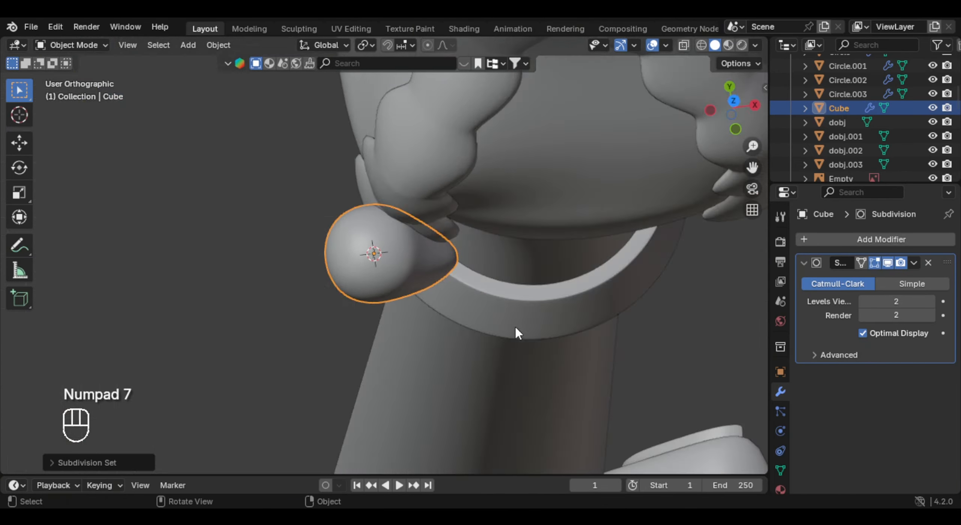
key(r)
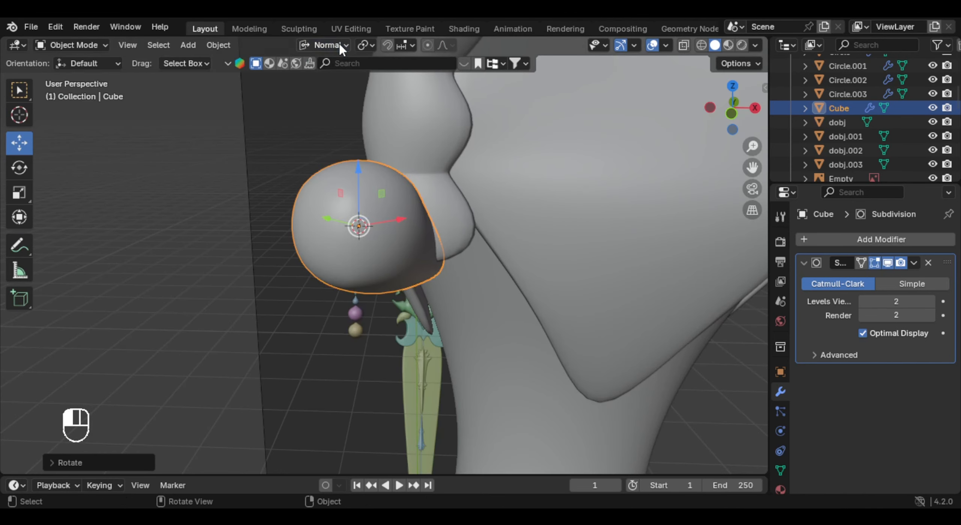
click(331, 45)
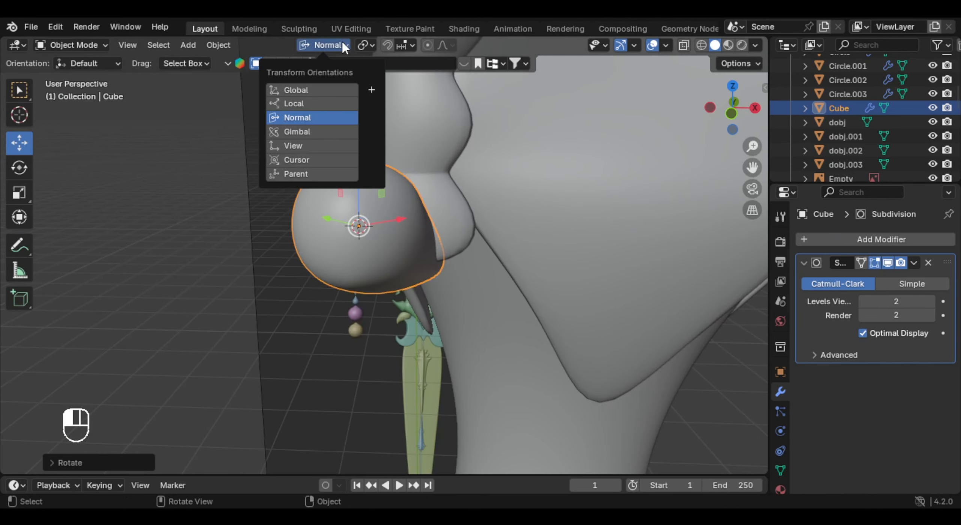
click(314, 118)
middle_drag(375, 204, 396, 204)
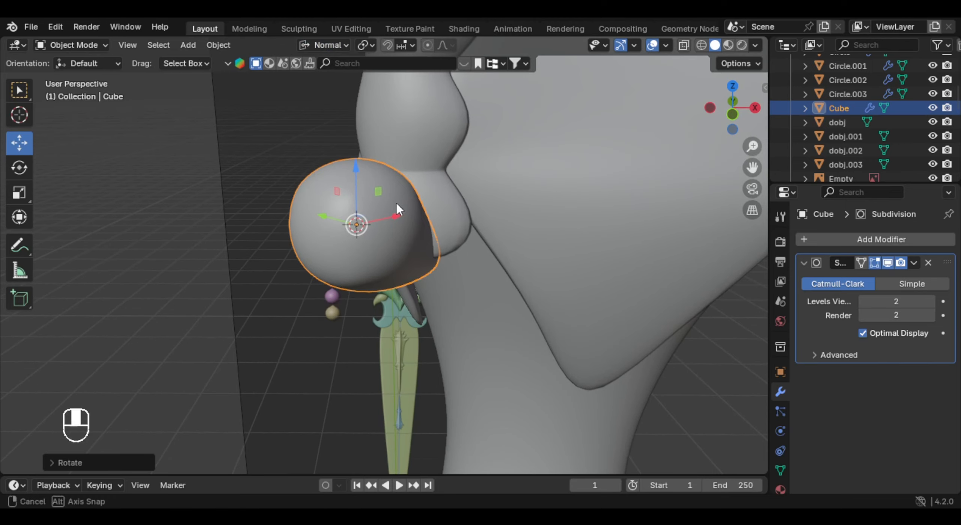
key(r)
key(y)
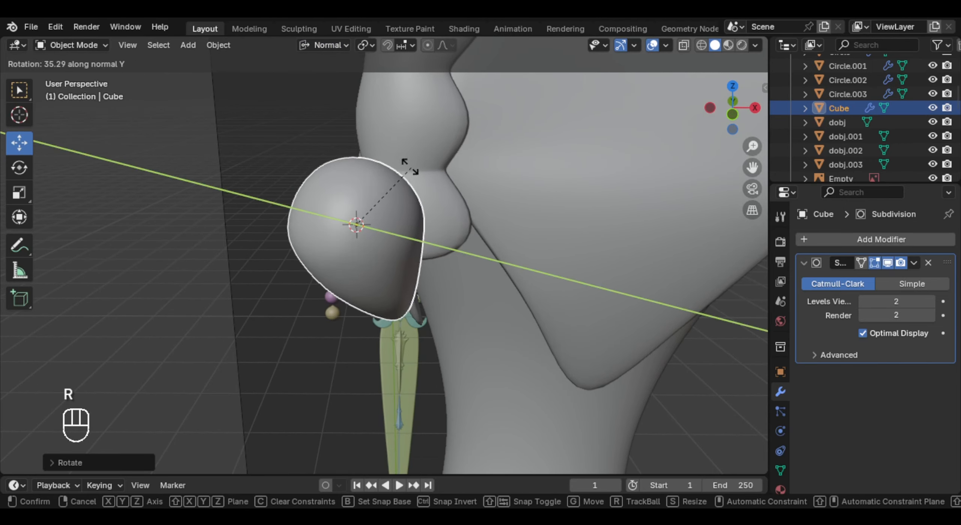
click(399, 161)
key(KP_1)
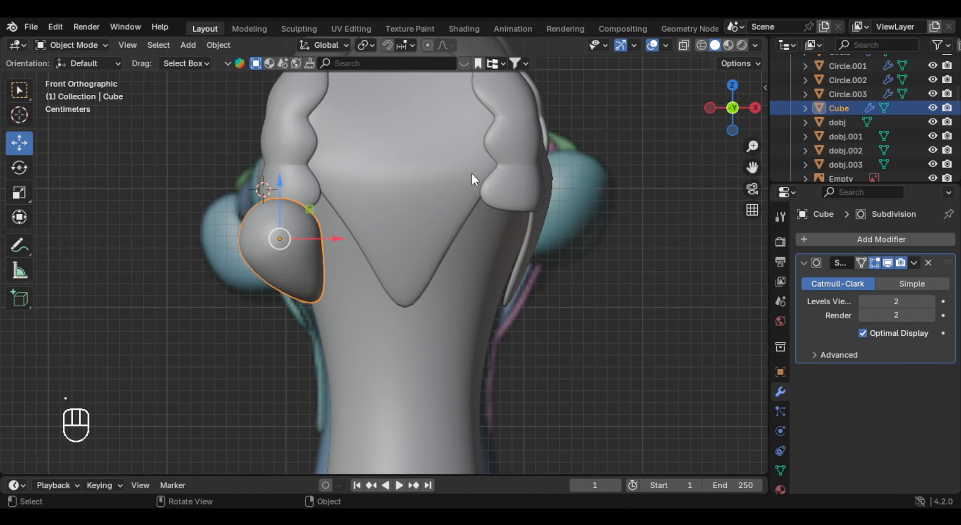
- Set the transform pivot point to the 3D cursor and snap the cursor to the origin of the flared neck below the panels
key(period)
click(576, 174)
scroll(411, 216, down, 2)
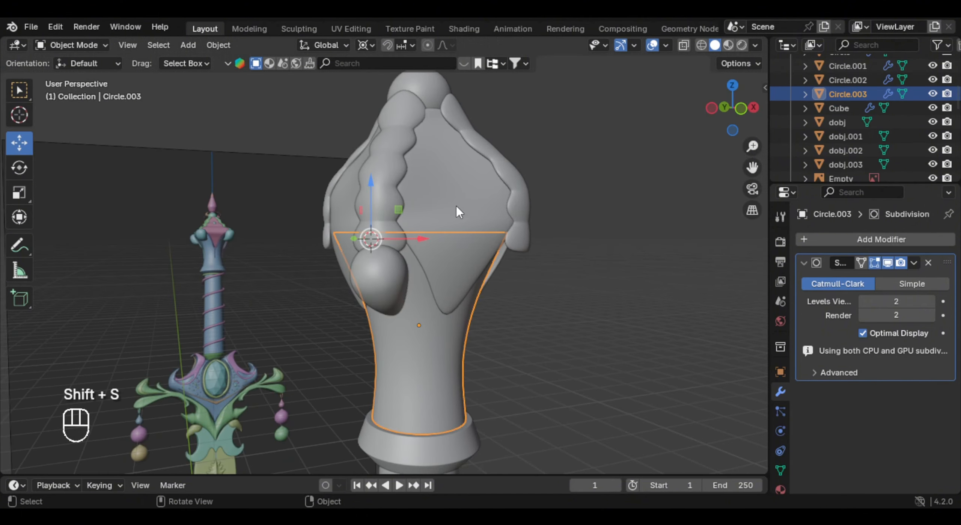
click(448, 196)
click(450, 316)
key(shift+s)
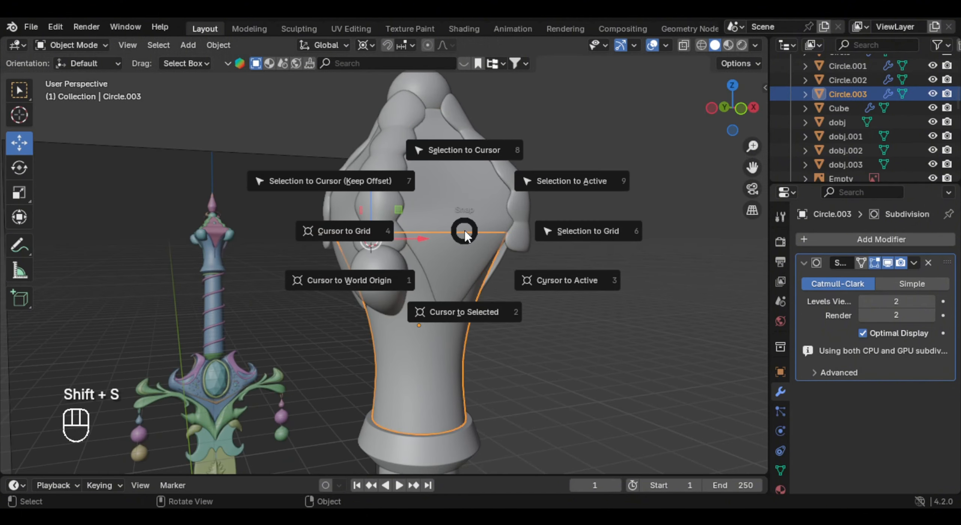
click(473, 334)
- Duplicate the teardrop three times around the pommel, rotating each copy 90 degrees about Z around the 3D cursor
middle_drag(473, 334, 389, 271)
click(403, 269)
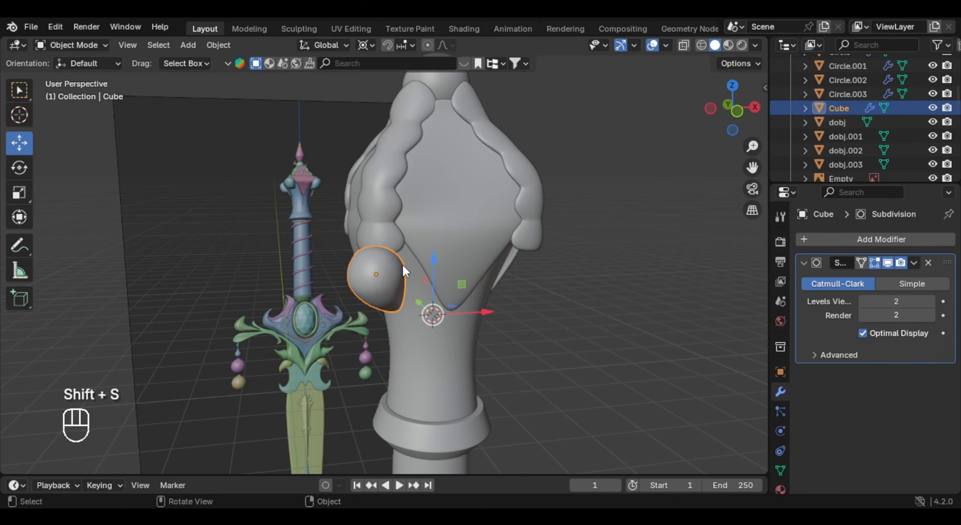
middle_drag(381, 273, 459, 267)
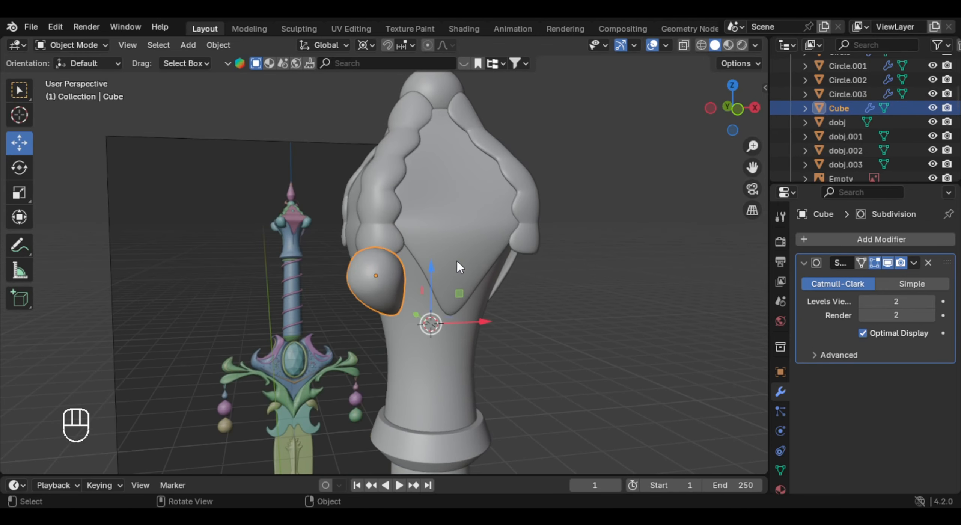
key(shift+d)
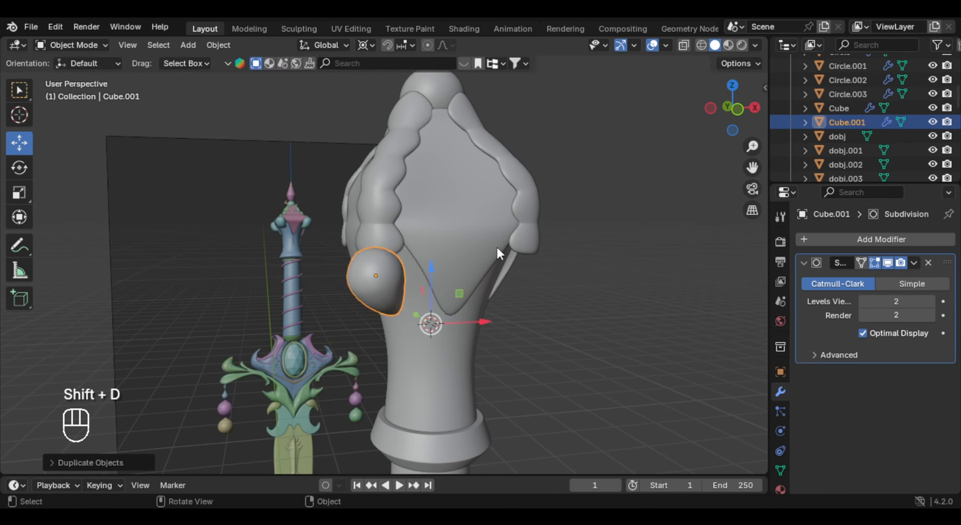
text(rz90)
key(Return)
key(shift+d)
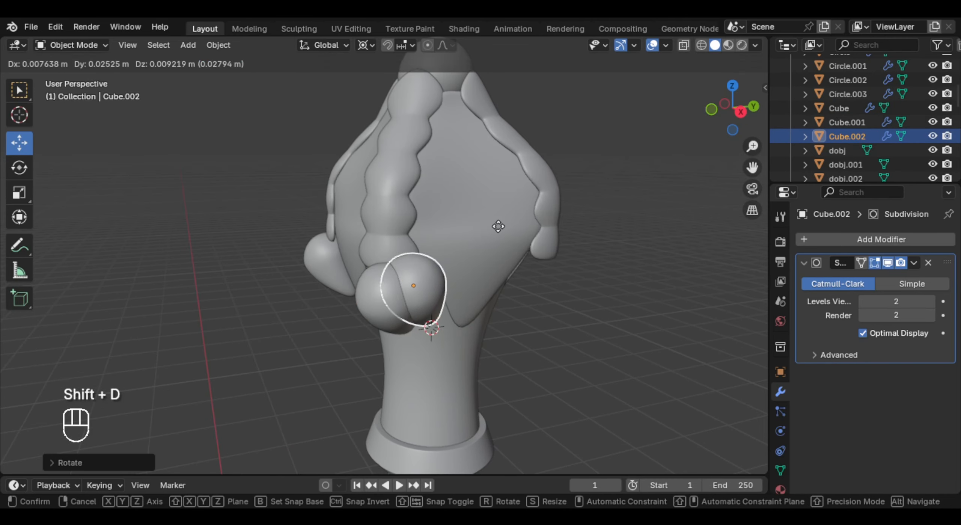
key(r)
click(498, 217)
key(shift+d)
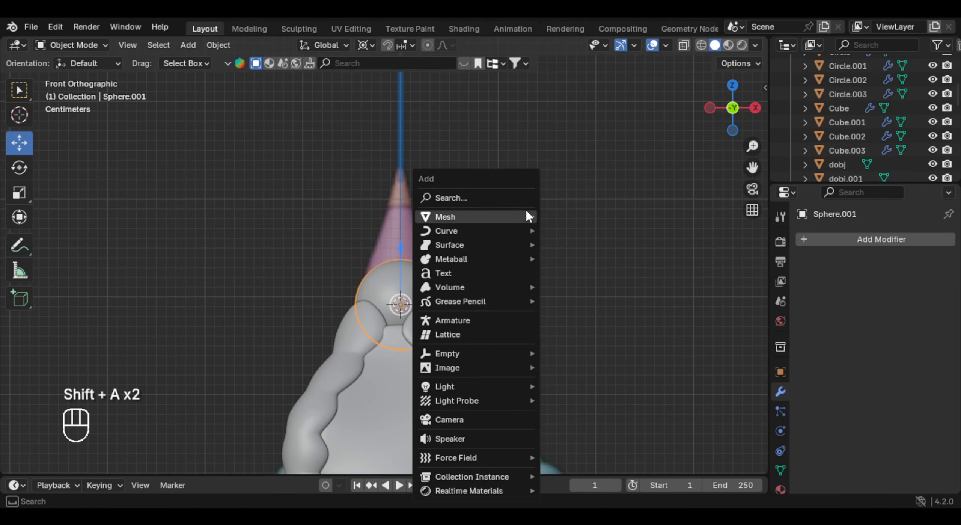
- Add a plane at the top of the pommel sphere and scale it about its own centre to roughly the reference cone's base width
mouse_move(518, 217)
click(567, 217)
key(s)
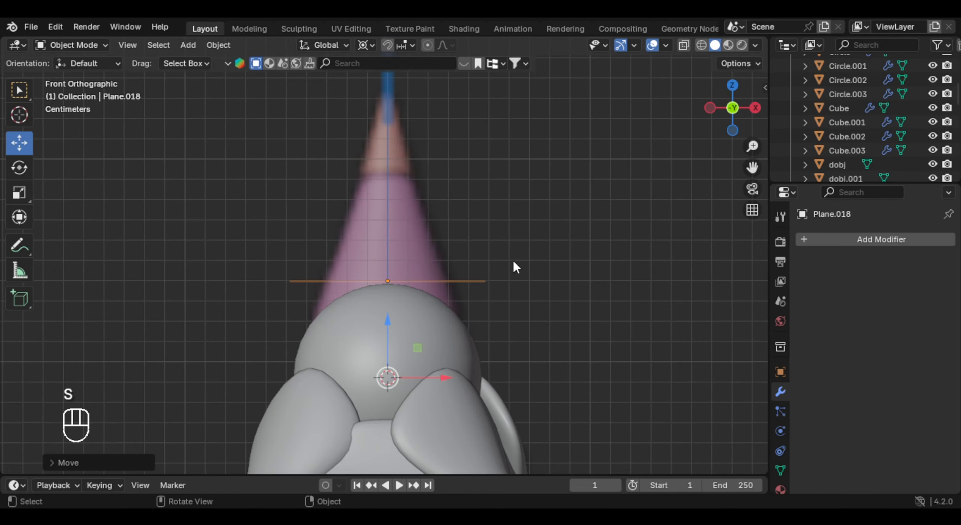
key(period)
click(527, 187)
key(s)
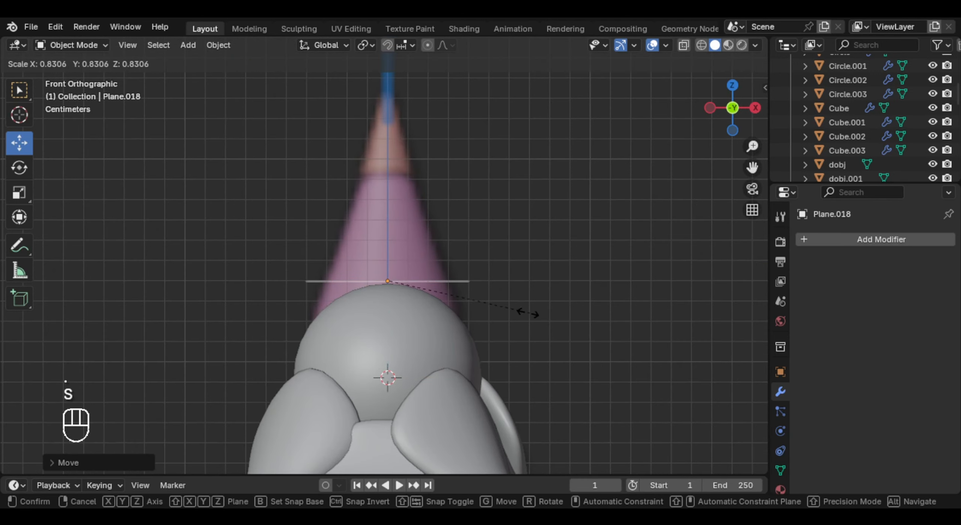
- Extrude the plane upward twice, shrink the top face to a narrow tip and add a level 2 Subdivision modifier
key(Tab)
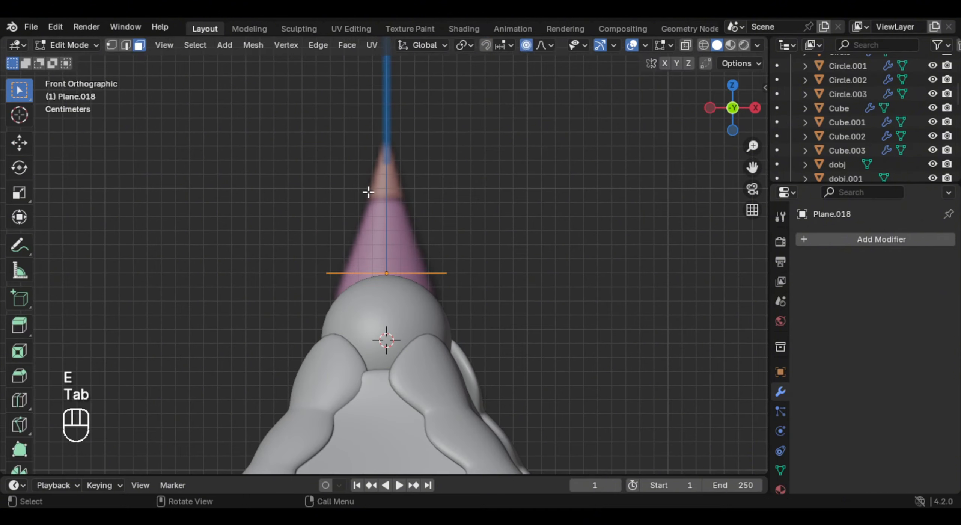
key(Tab)
key(Tab)
key(e)
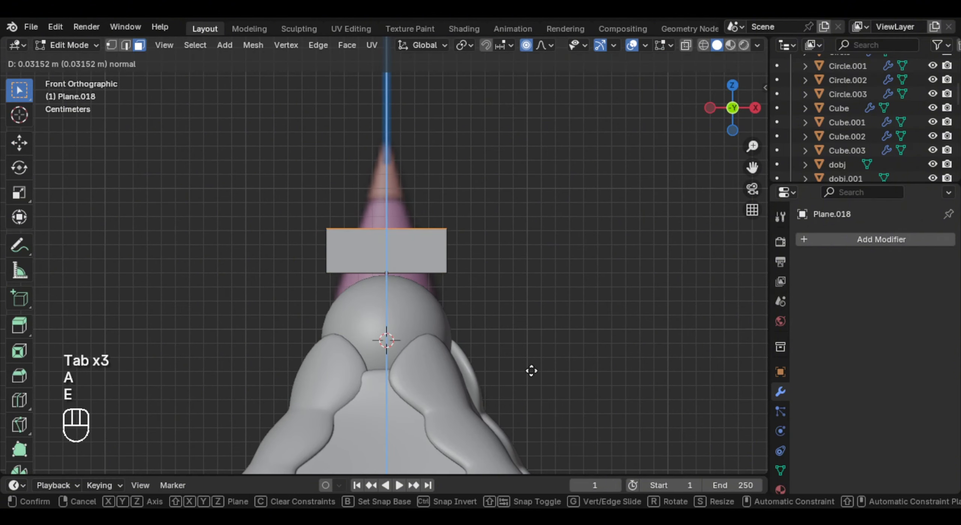
click(530, 355)
scroll(427, 271, down, 2)
key(e)
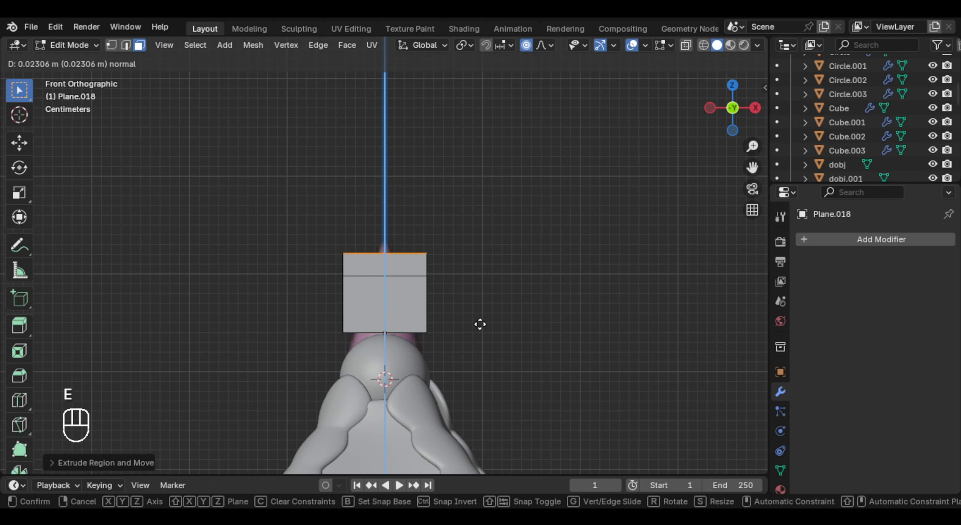
click(465, 253)
key(s)
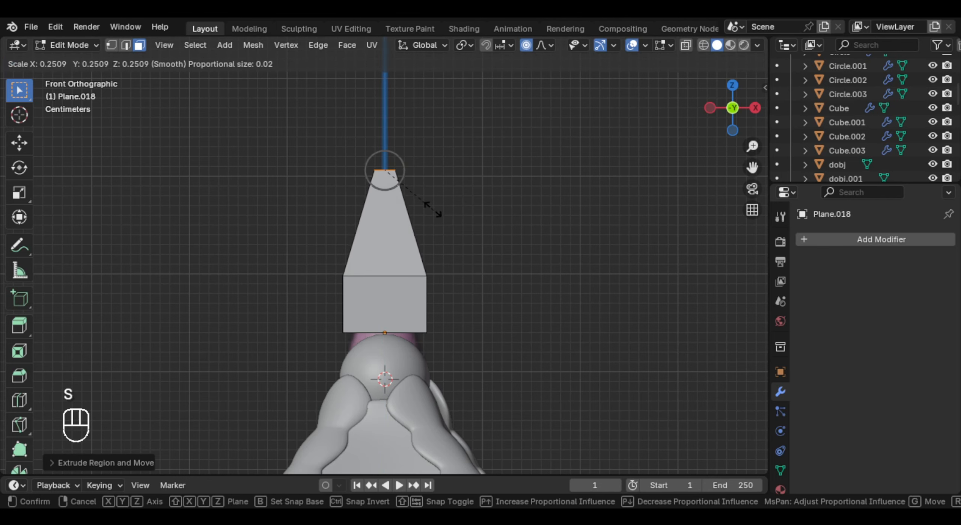
click(403, 186)
key(Tab)
key(ctrl+2)
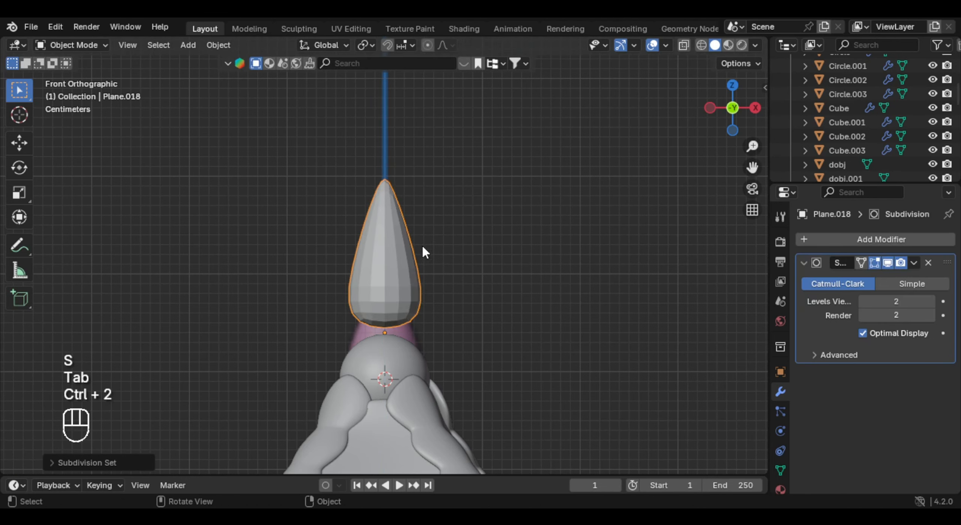
- Reposition the spike's bottom face along Z, extrude it down into the sphere and scale it to about 0.83
key(Tab)
middle_drag(406, 311, 421, 286)
click(415, 335)
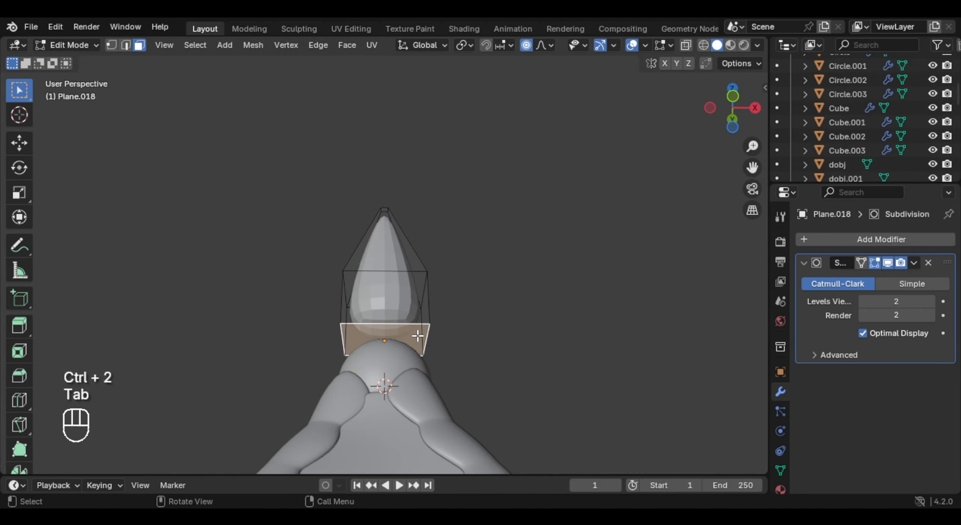
key(g)
key(z)
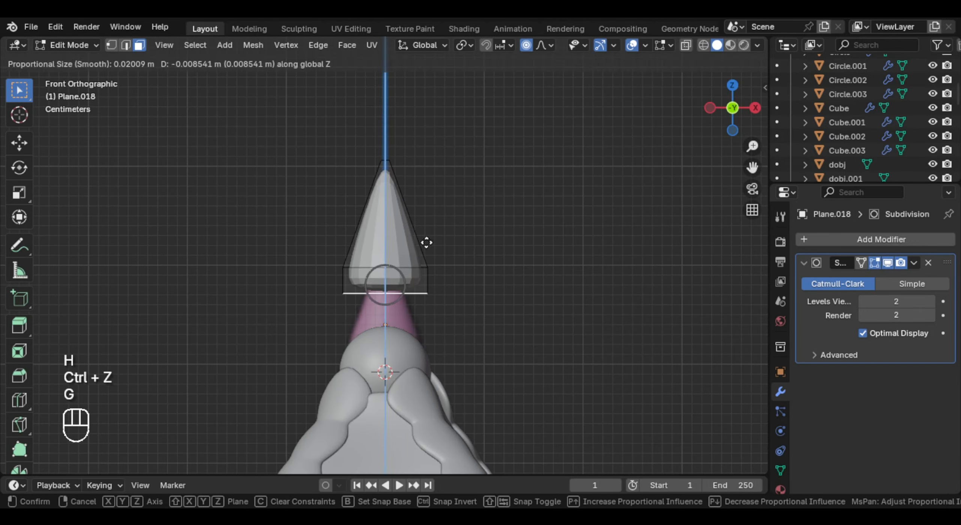
click(427, 243)
key(e)
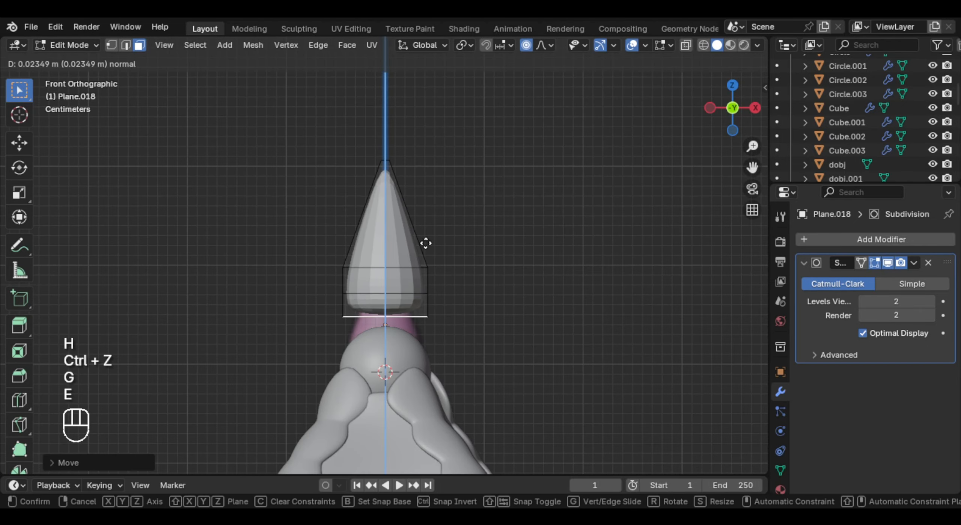
click(488, 297)
key(s)
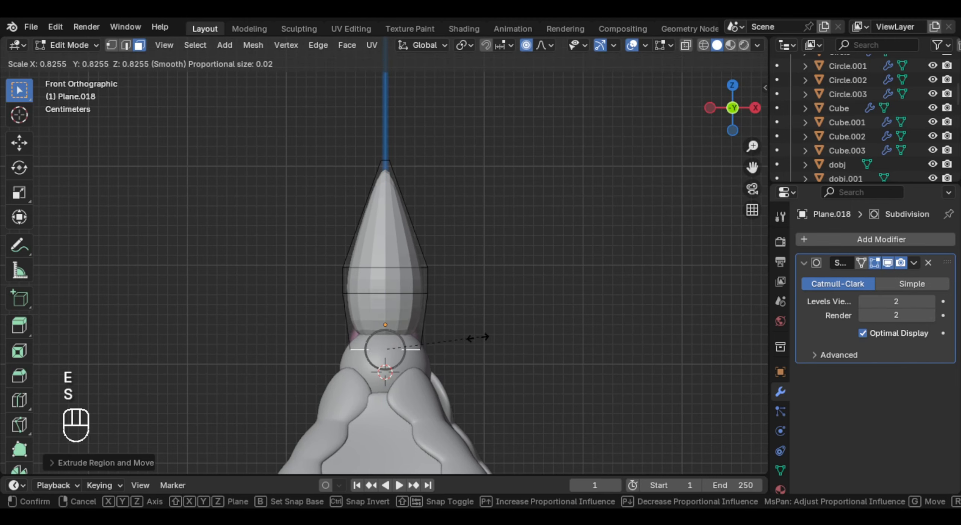
- Isolate the spike, inset its bottom face and shade the object smooth
key(KP_Divide)
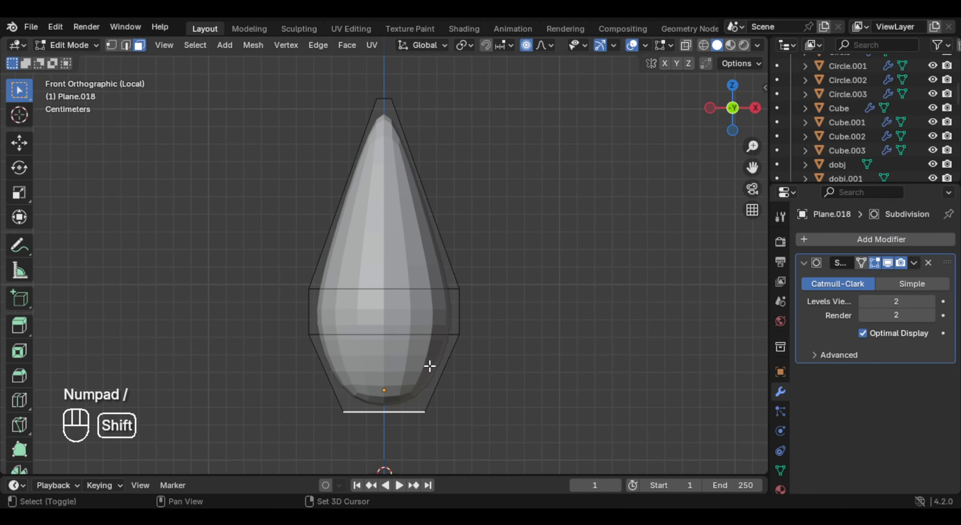
shift+middle_drag(429, 367, 445, 237)
middle_drag(445, 237, 427, 357)
scroll(427, 305, up, 2)
key(i)
click(547, 266)
key(Tab)
right_click(422, 201)
click(423, 202)
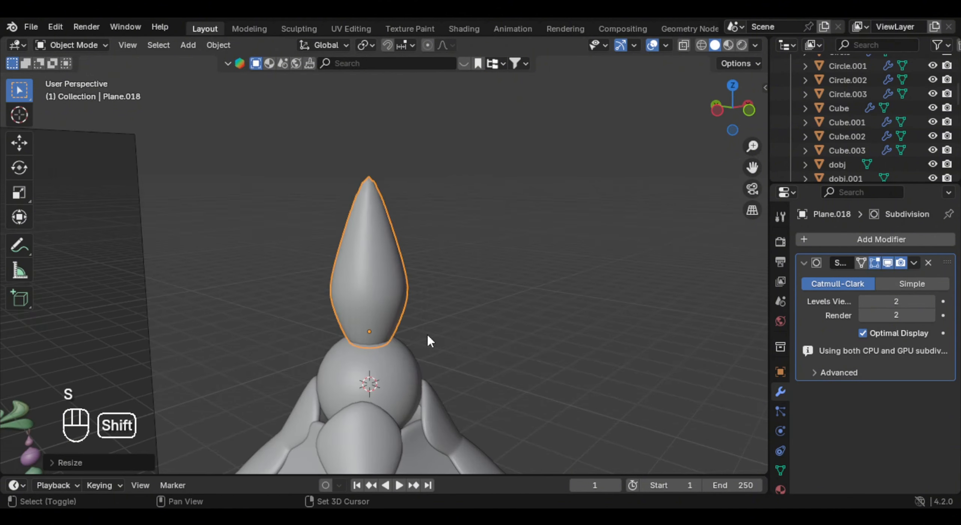
- Snap the 3D cursor to the spike's origin and add a Bézier circle there, scaled down to fit around the spike's base
shift+middle_drag(426, 333, 424, 276)
scroll(424, 276, up, 1)
middle_drag(424, 275, 377, 269)
key(shift+s)
click(393, 334)
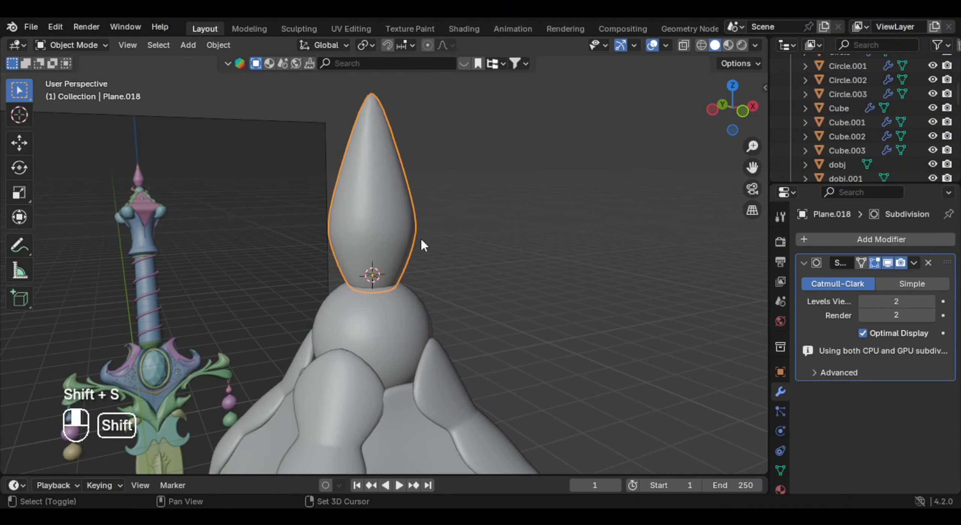
key(shift+a)
mouse_move(392, 230)
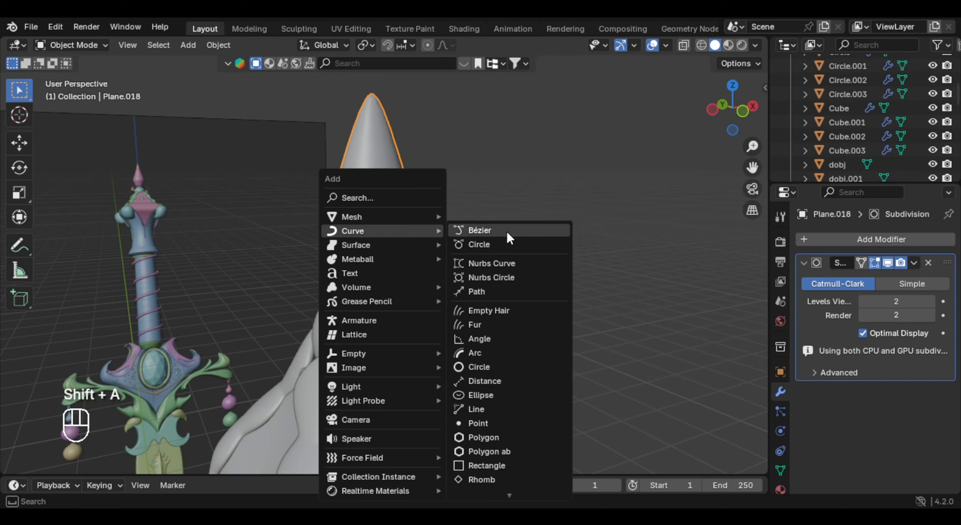
click(505, 244)
key(s)
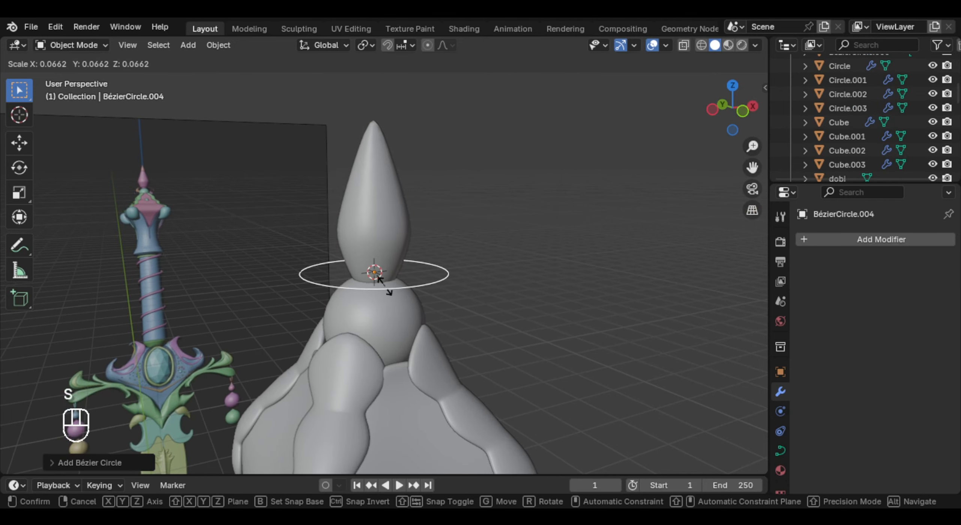
click(390, 290)
- Increase the circle curve's round bevel depth to thicken it into a ring around the spike's base
click(780, 450)
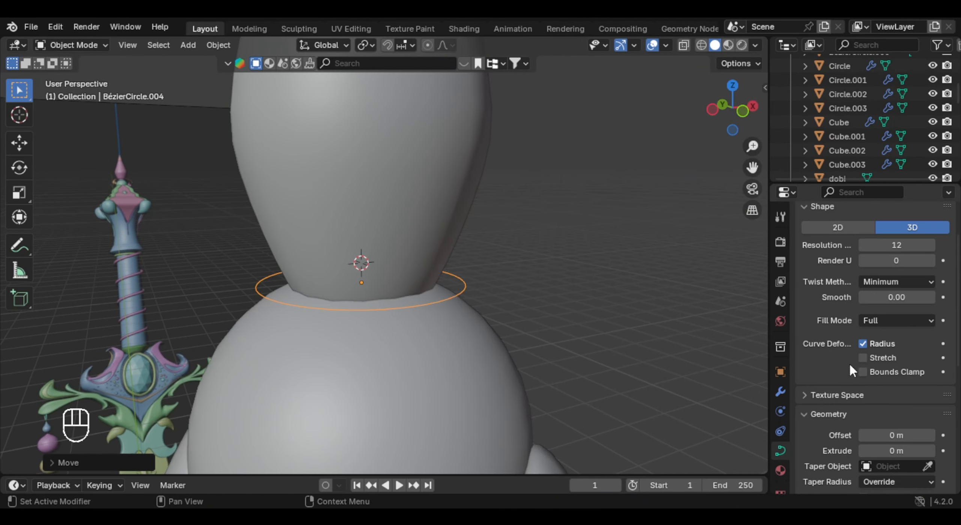
scroll(946, 379, down, 10)
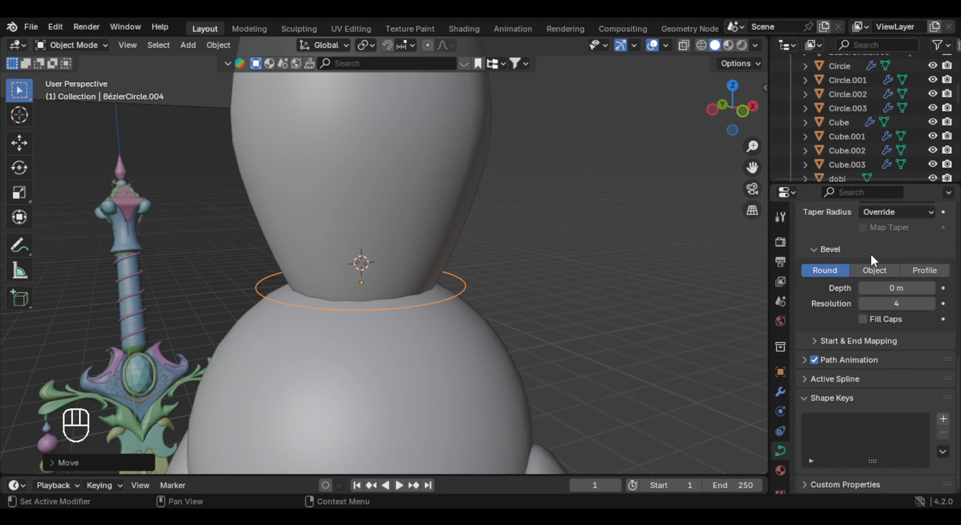
drag(896, 288, 929, 288)
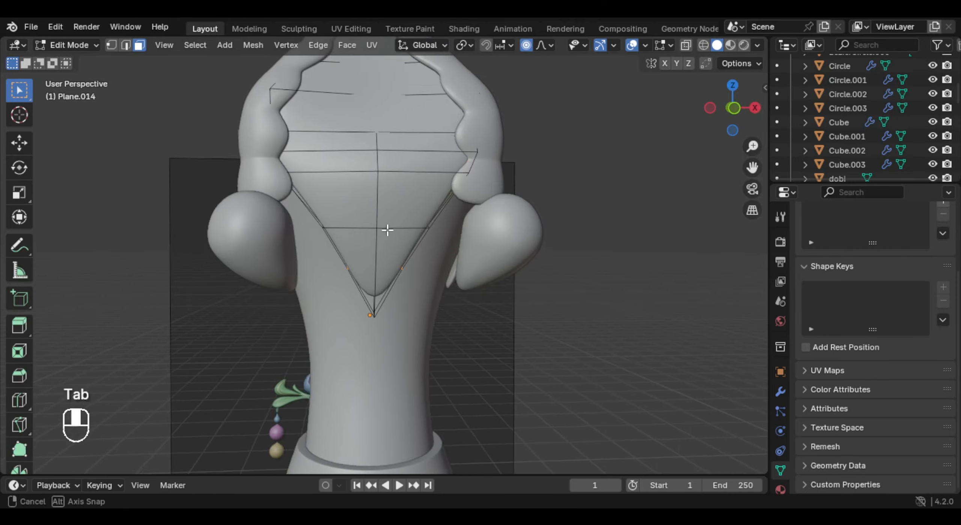
- Duplicate the narrow V-shaped border faces at the lower tip of the pommel's front panel and separate them into their own object
middle_drag(387, 230, 289, 211)
key(3)
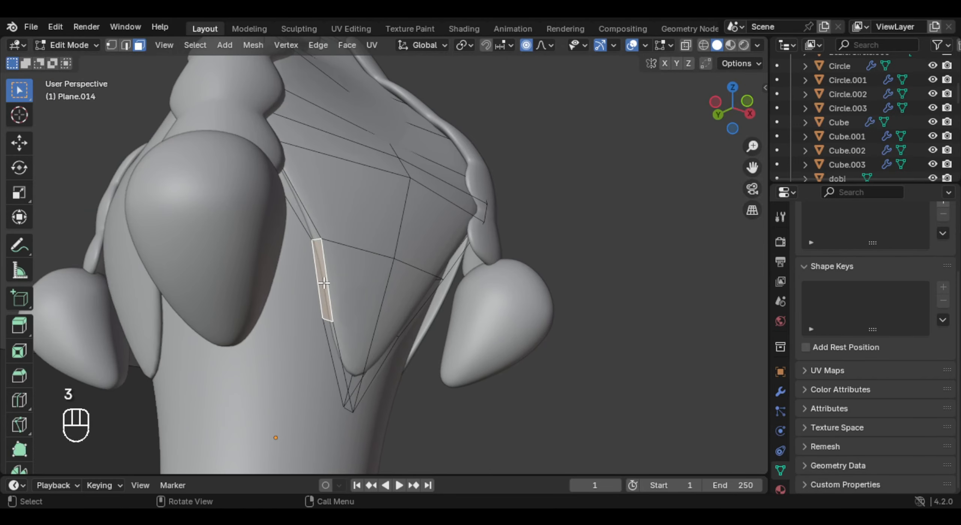
middle_drag(333, 361, 400, 369)
middle_drag(437, 308, 450, 281)
key(shift+d)
right_click(458, 270)
key(p)
click(458, 269)
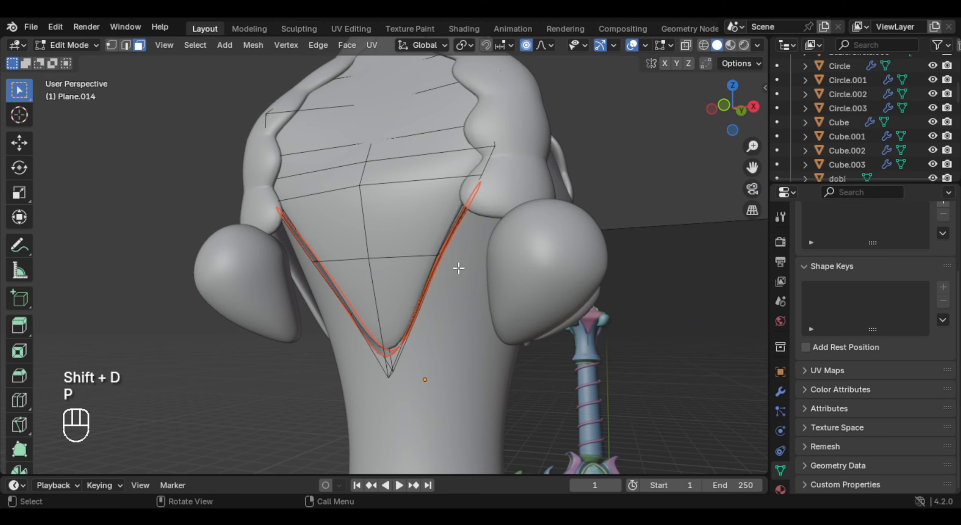
key(Tab)
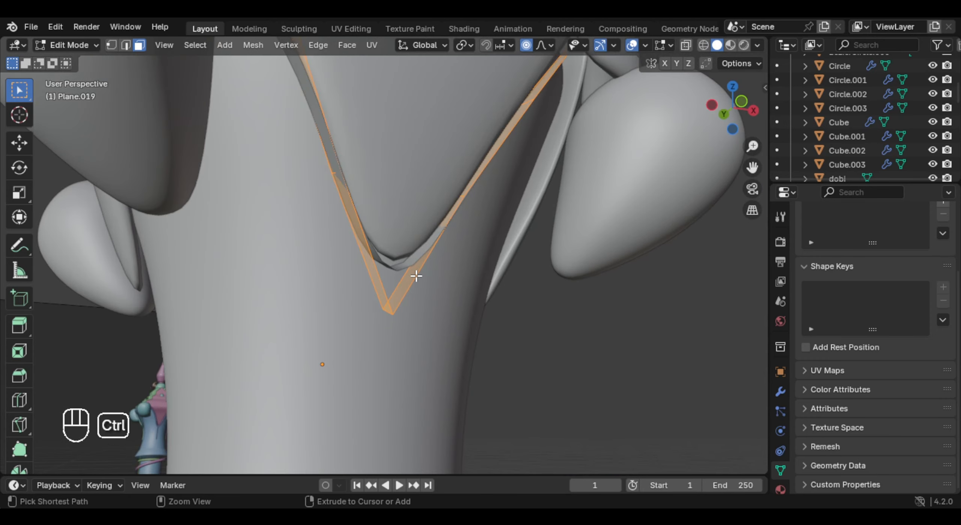
- Add a loop cut on each arm of the V strip and slide both toward the tip
key(ctrl+r)
click(416, 276)
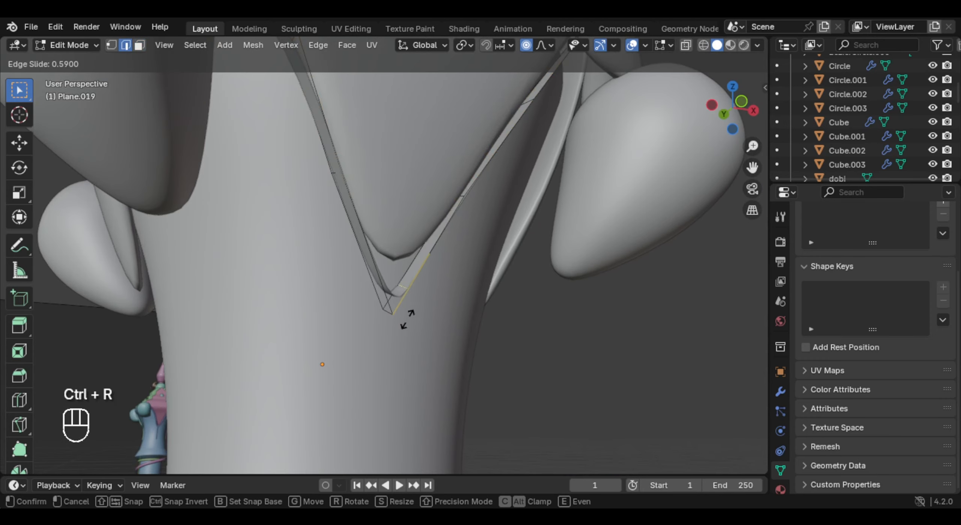
click(404, 319)
key(ctrl+r)
click(368, 283)
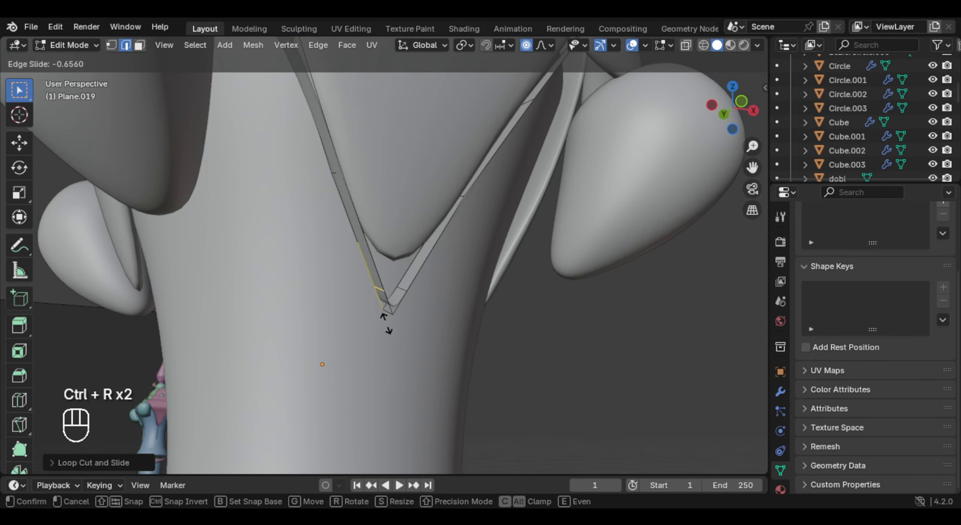
click(385, 323)
- Delete the faces at the V strip's tip so that the two arms are separated
key(3)
middle_drag(311, 295, 410, 309)
shift+click(391, 361)
key(x)
click(403, 361)
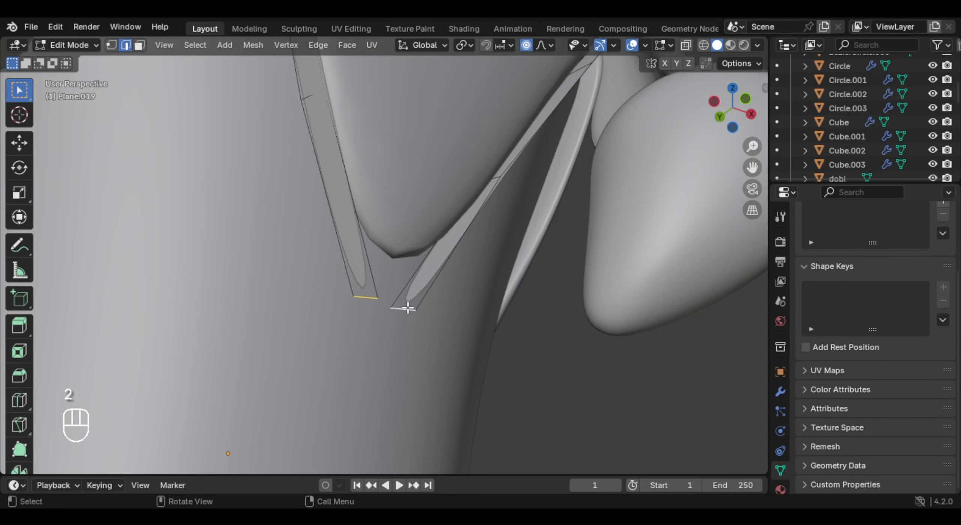
- Extrude the two open end edges downward and scale them closer together along X with proportional editing off
key(KP_1)
key(e)
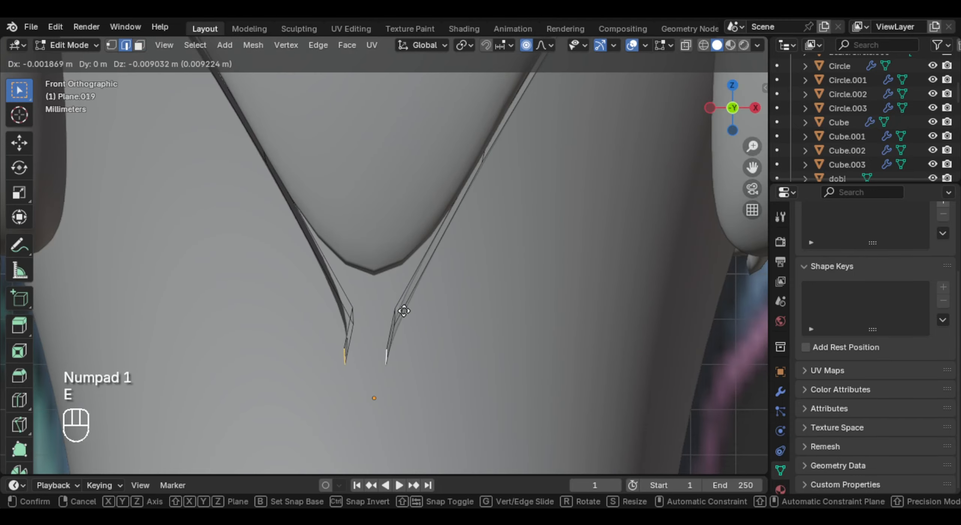
click(409, 319)
key(s)
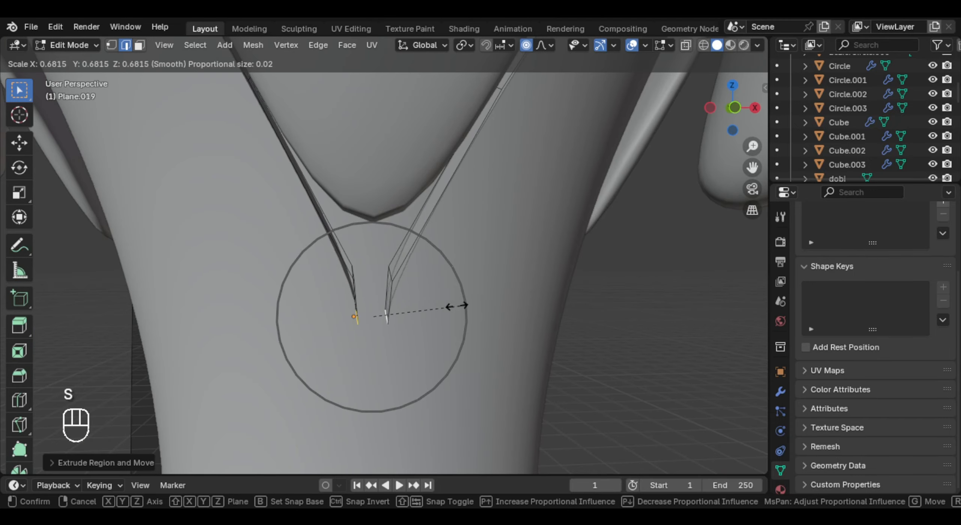
right_click(467, 295)
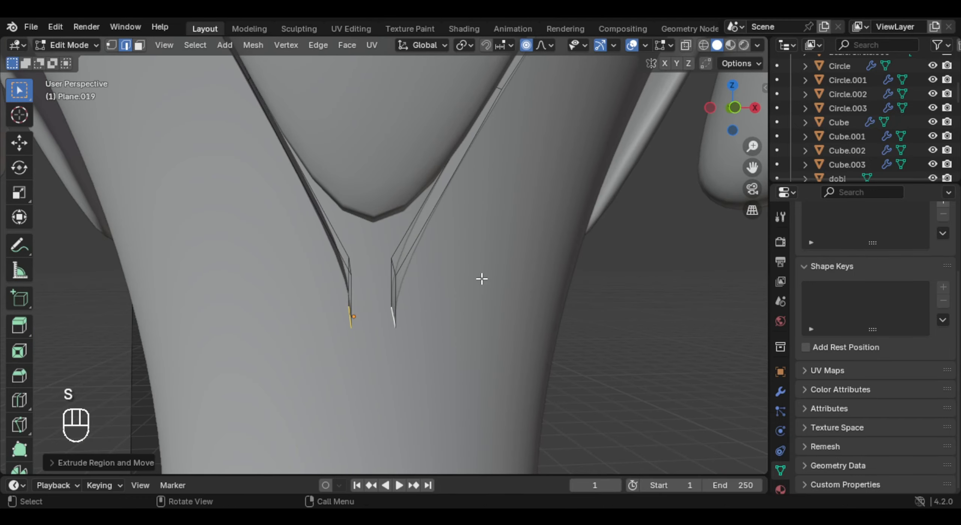
key(o)
key(s)
key(s)
key(x)
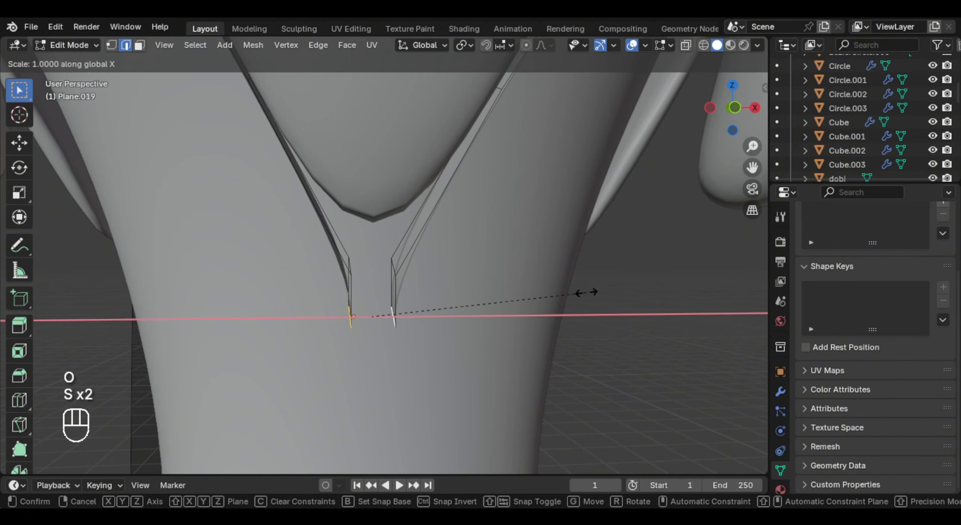
click(495, 301)
- Extrude both end edges down about 0.035 m along Z and fill a face between them
key(KP_1)
key(e)
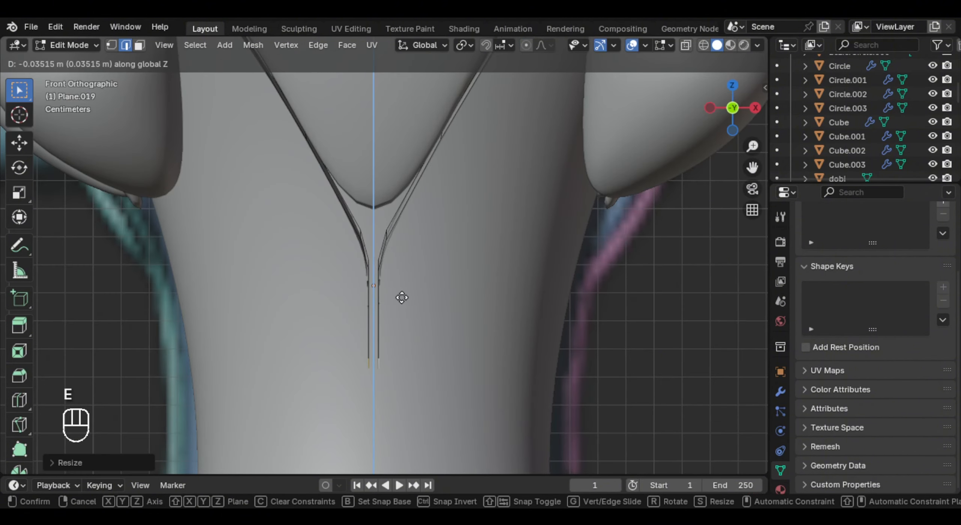
click(403, 305)
middle_drag(403, 305, 422, 318)
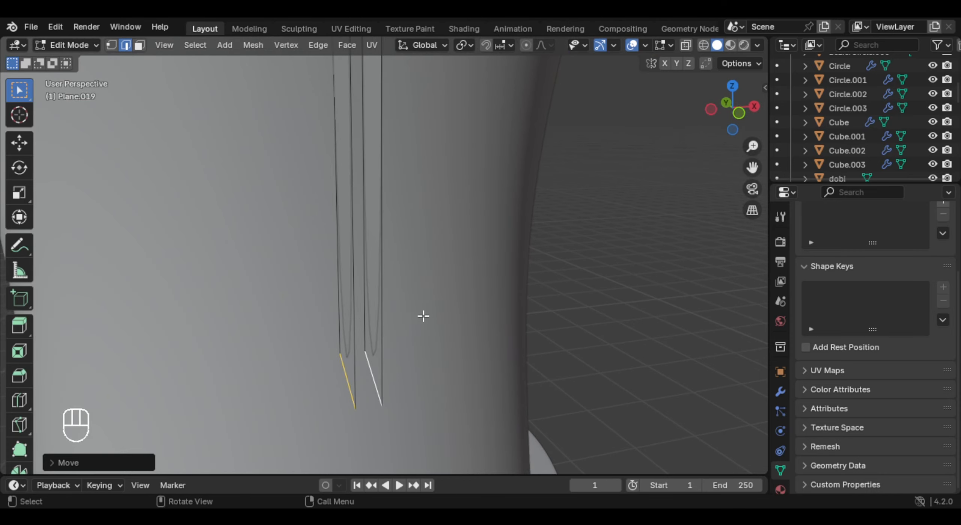
key(f)
- Extrude all faces of the Y-shaped strip to give it thickness
scroll(425, 312, down, 10)
key(Tab)
key(Tab)
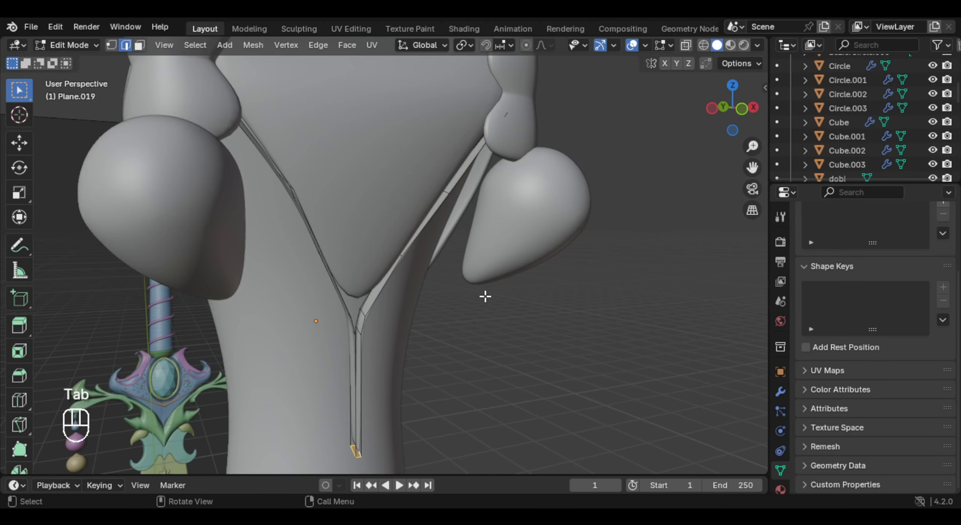
key(a)
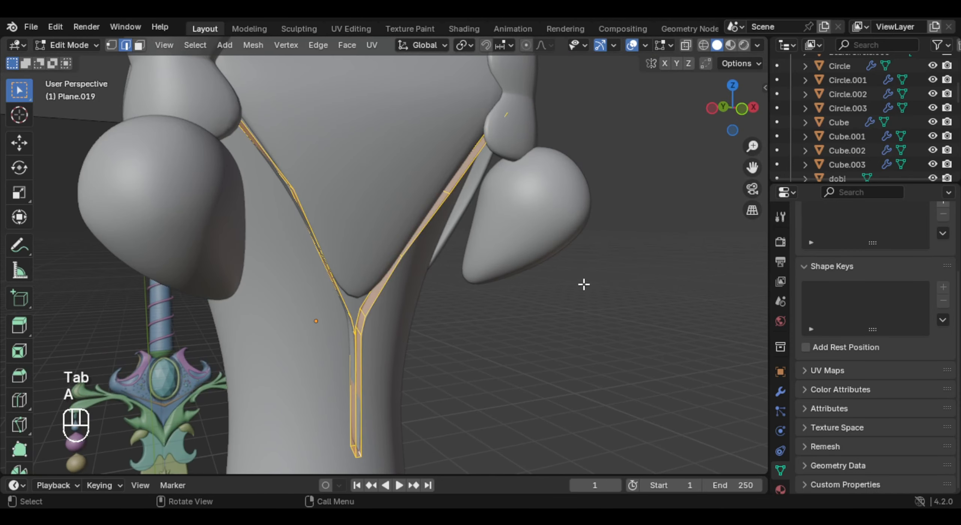
key(alt+e)
click(613, 287)
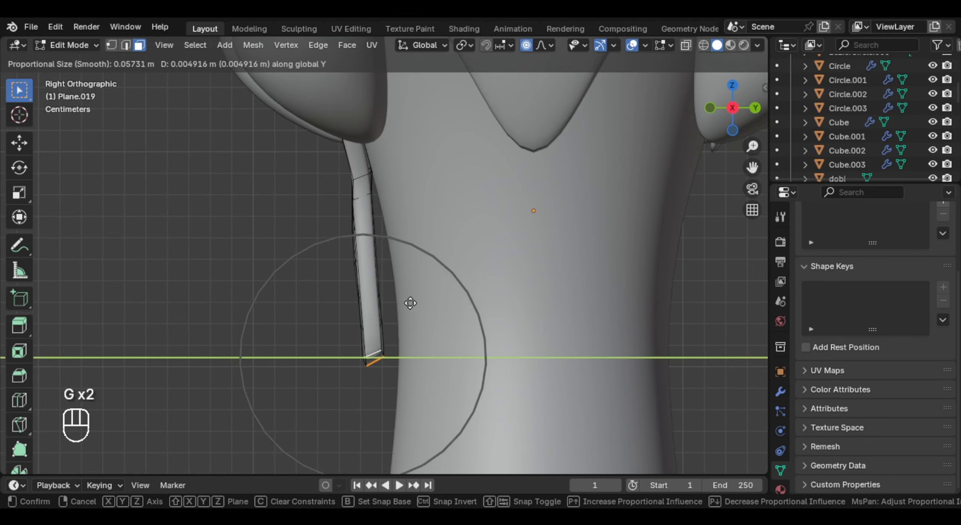
- Move the strip's lower end about 0.015 m along Y toward the neck, using a wider proportional editing radius
scroll(416, 303, down, 6)
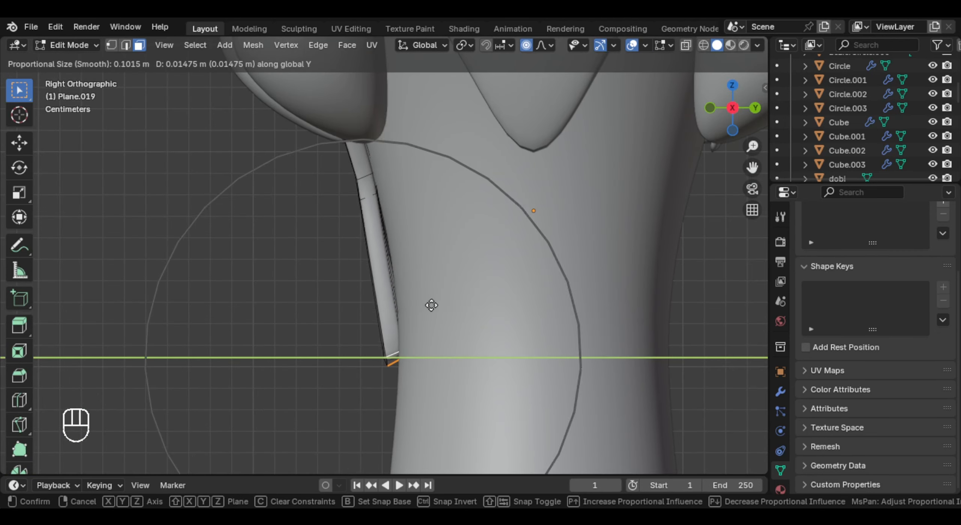
click(431, 304)
key(Tab)
- Snap the 3D cursor to the centre of the pommel's neck
middle_drag(431, 305, 331, 280)
scroll(339, 305, down, 5)
shift+middle_drag(331, 280, 369, 310)
click(395, 311)
key(shift+s)
click(430, 310)
- Duplicate the Y-shaped trim and rotate the copy 90° around the Z axis
click(352, 331)
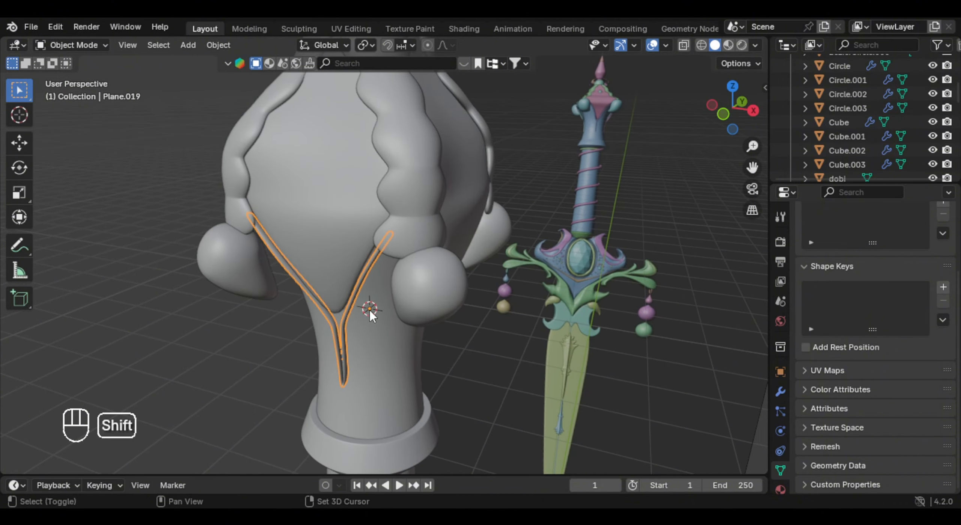
key(shift+d)
right_click(385, 286)
key(r)
key(z)
key(9)
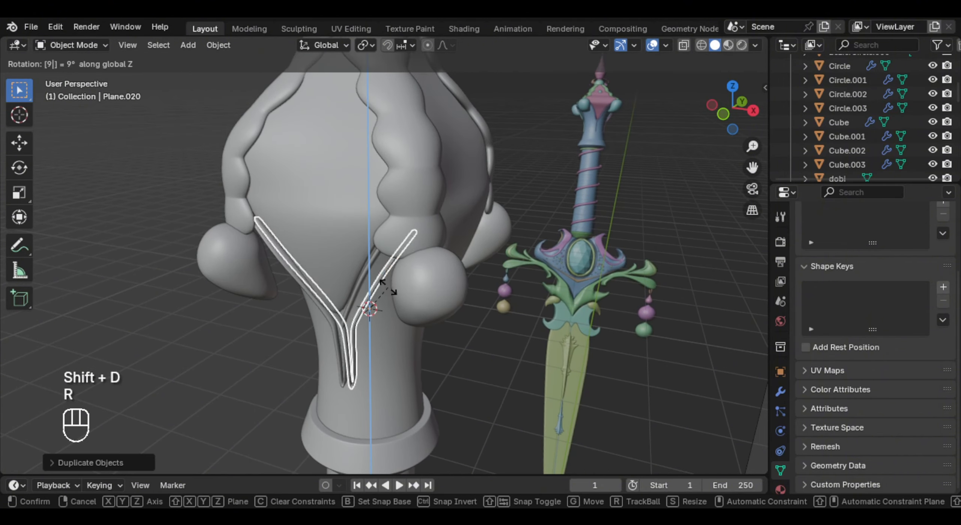
key(0)
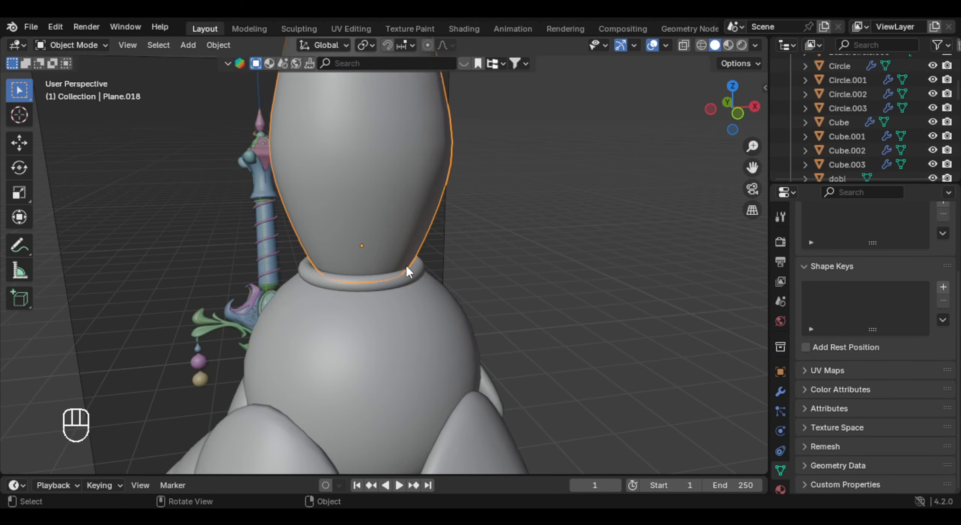
- Snap the 3D cursor to the spike's origin and add a plane there, scaled down to less than the spike's base width
shift+middle_drag(406, 266, 422, 288)
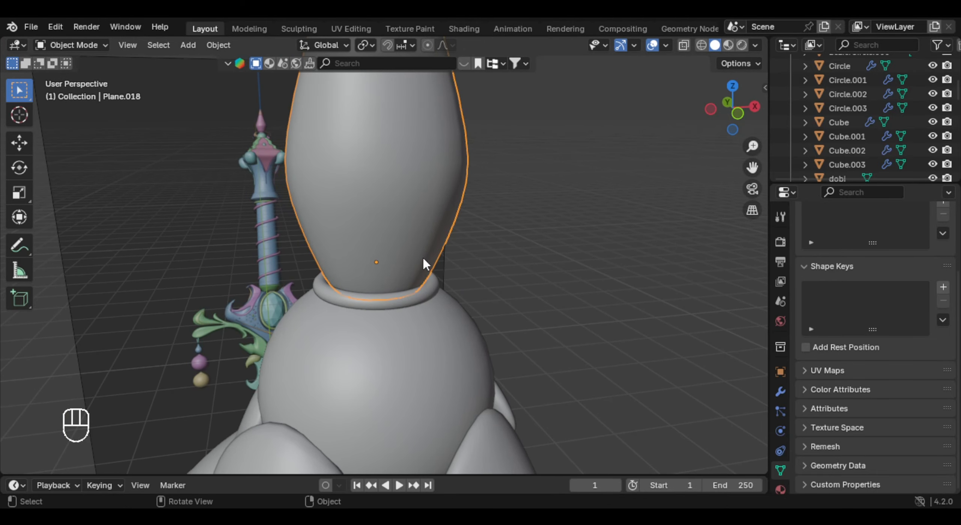
key(shift+s)
click(413, 341)
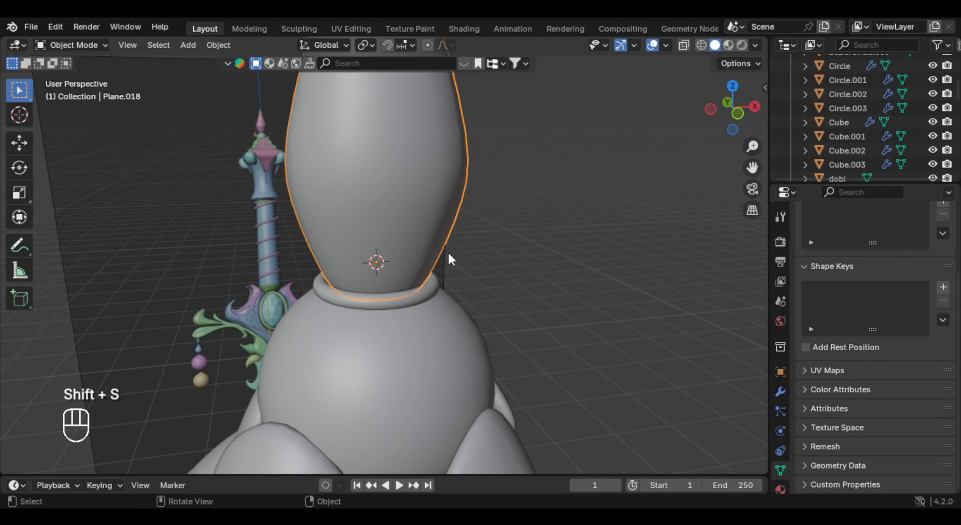
key(Tab)
key(Tab)
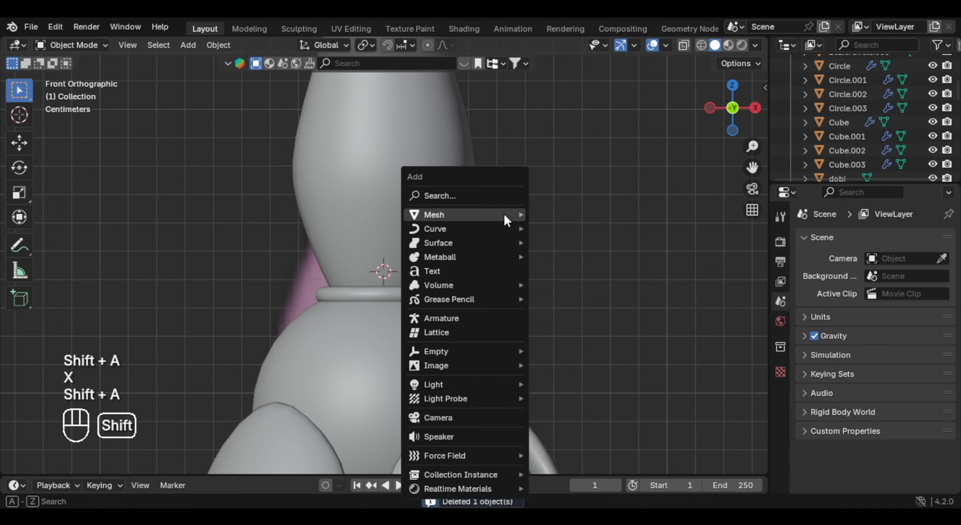
mouse_move(505, 217)
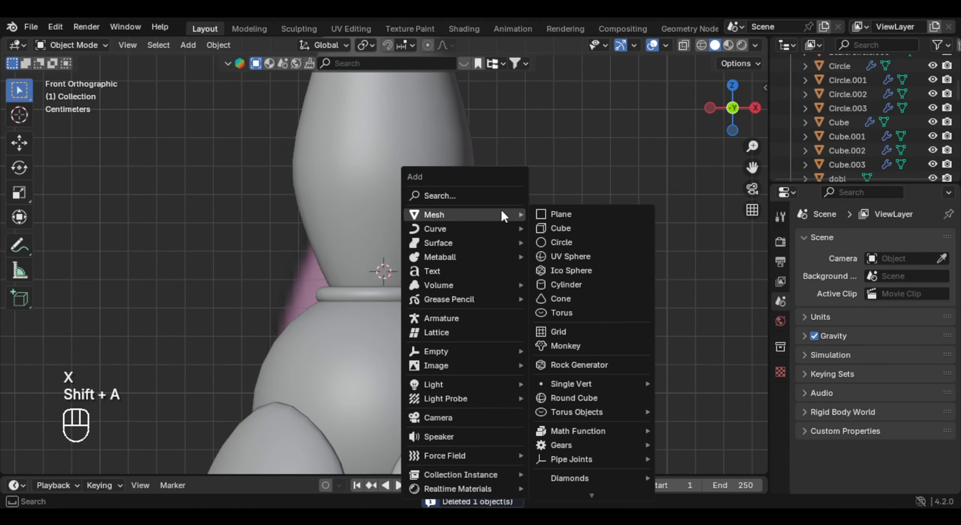
click(562, 213)
key(s)
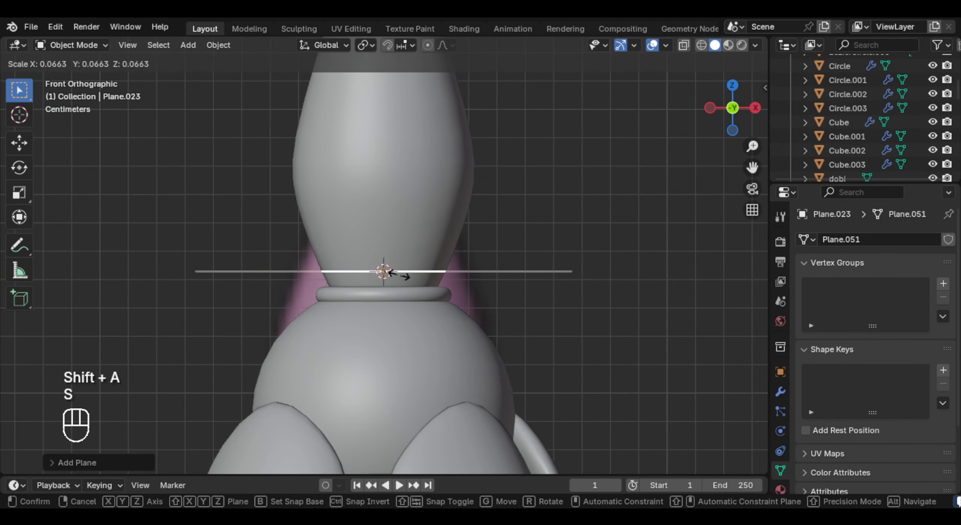
click(391, 271)
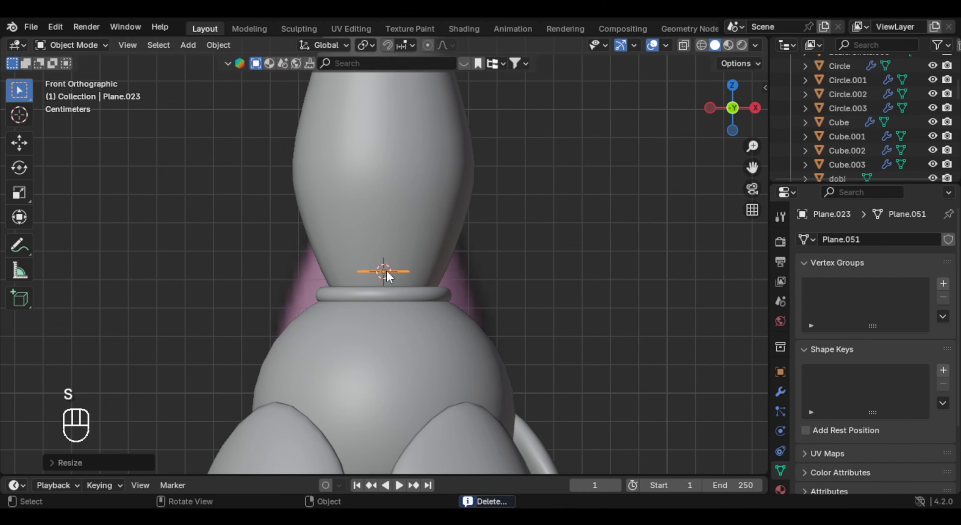
- With proportional editing off, move the plane's face out beside the spike's base ring and tilt it downward
key(Tab)
key(g)
right_click(471, 272)
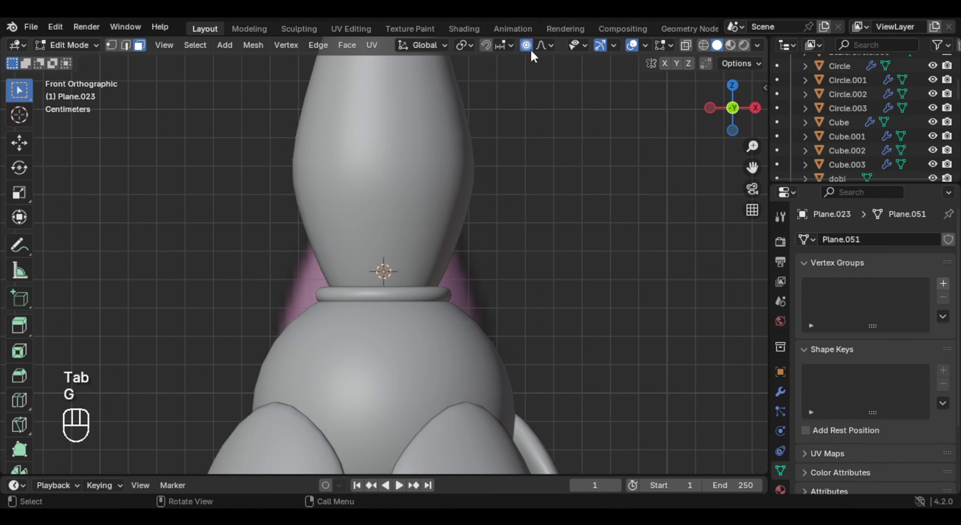
key(g)
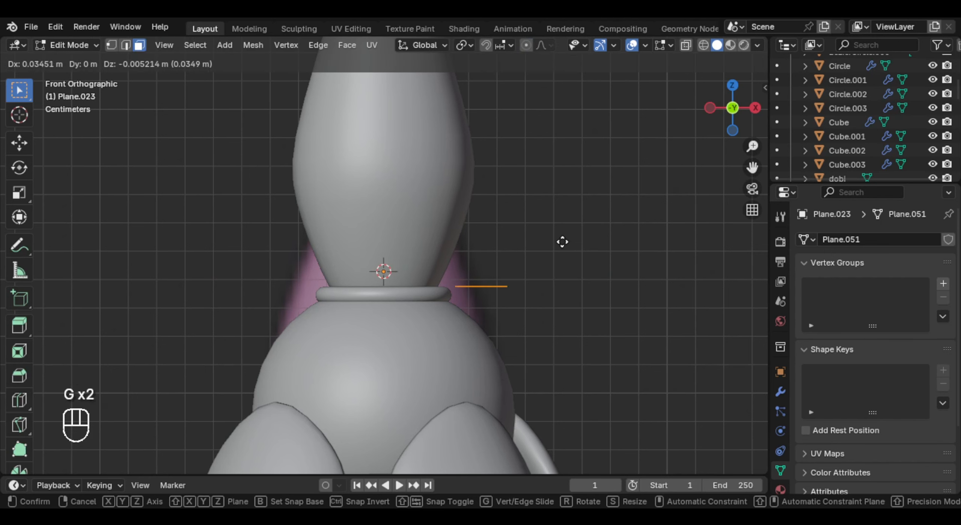
click(556, 241)
key(r)
click(562, 252)
key(g)
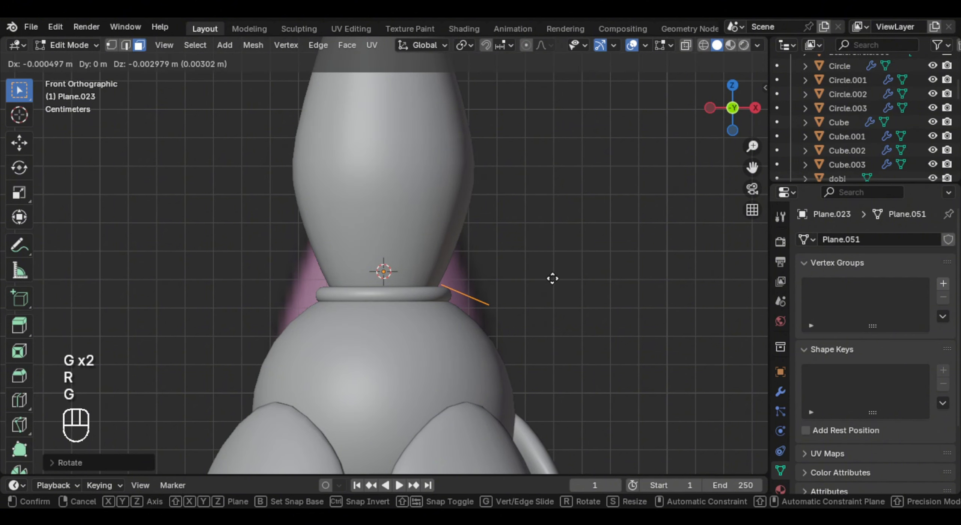
key(ctrl+z)
- Extrude the plane's outer edge repeatedly in front view to curl the strip down and back toward the sphere
key(2)
middle_drag(453, 180, 432, 227)
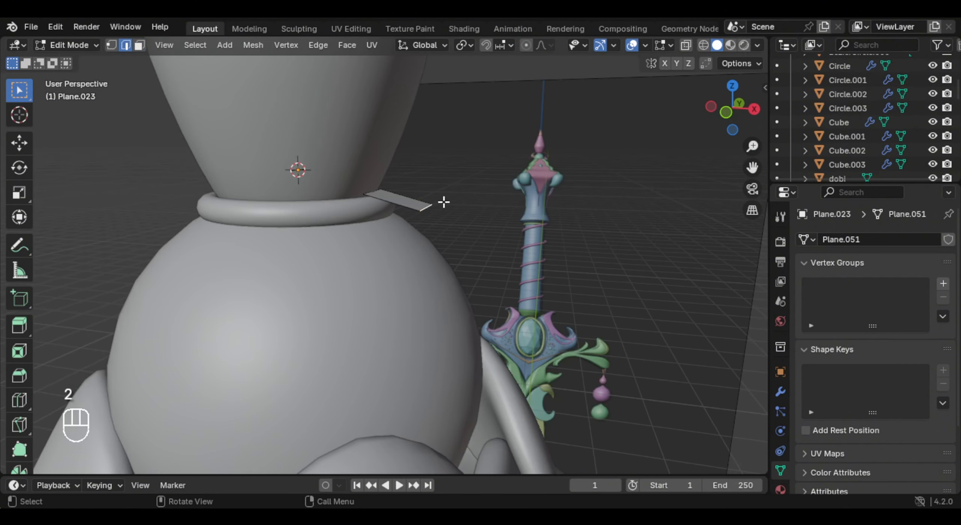
key(KP_1)
key(e)
click(481, 231)
key(e)
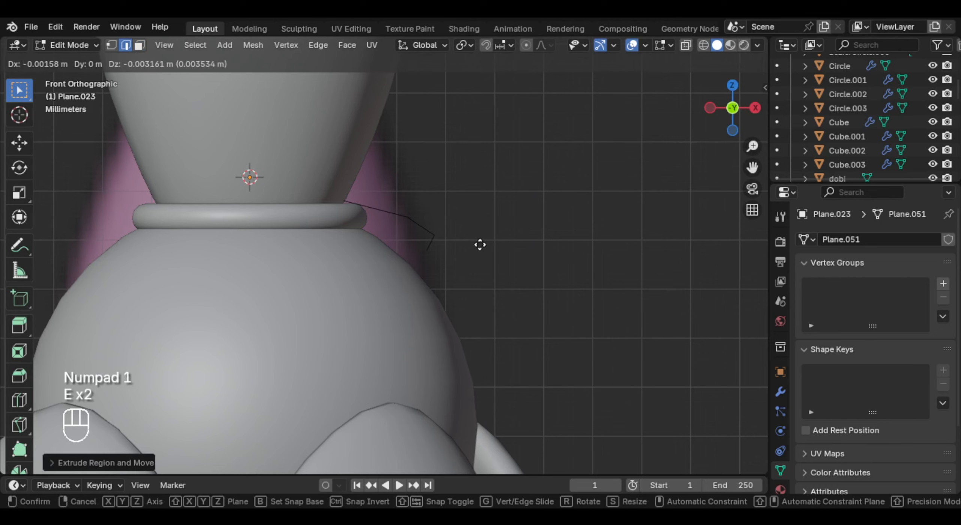
click(475, 284)
- Add a loop cut across the strip and move its edges outward with proportional editing to round the curl
middle_drag(475, 283, 389, 241)
key(ctrl+r)
click(392, 197)
key(g)
key(g)
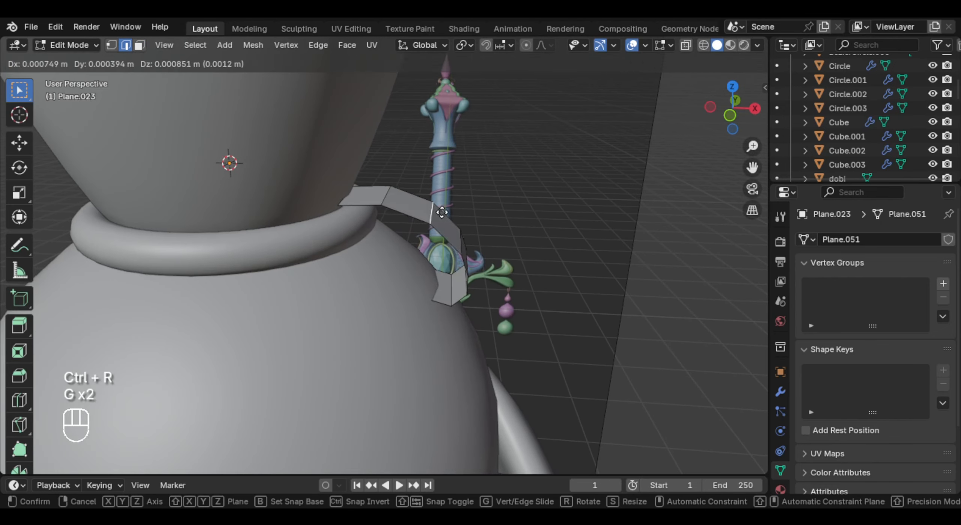
key(KP_1)
key(g)
click(470, 225)
key(g)
key(o)
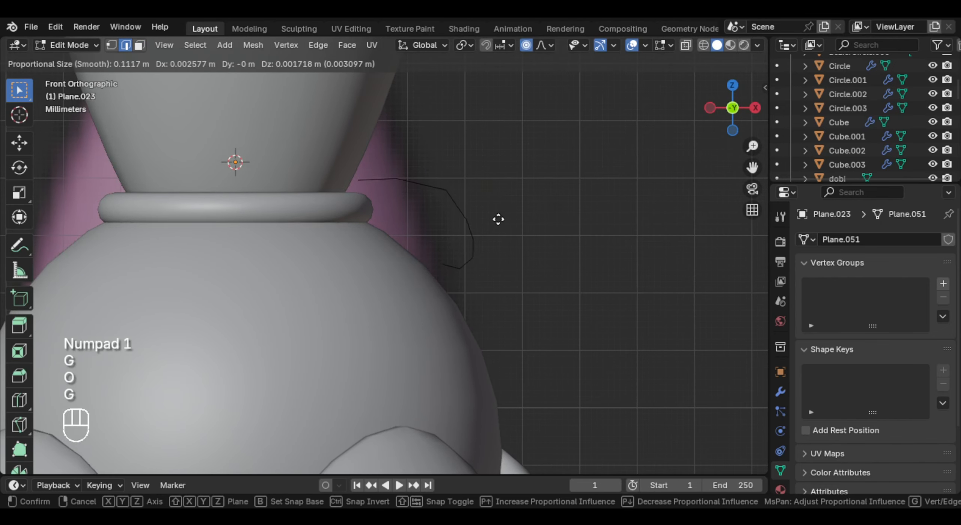
scroll(511, 214, down, 3)
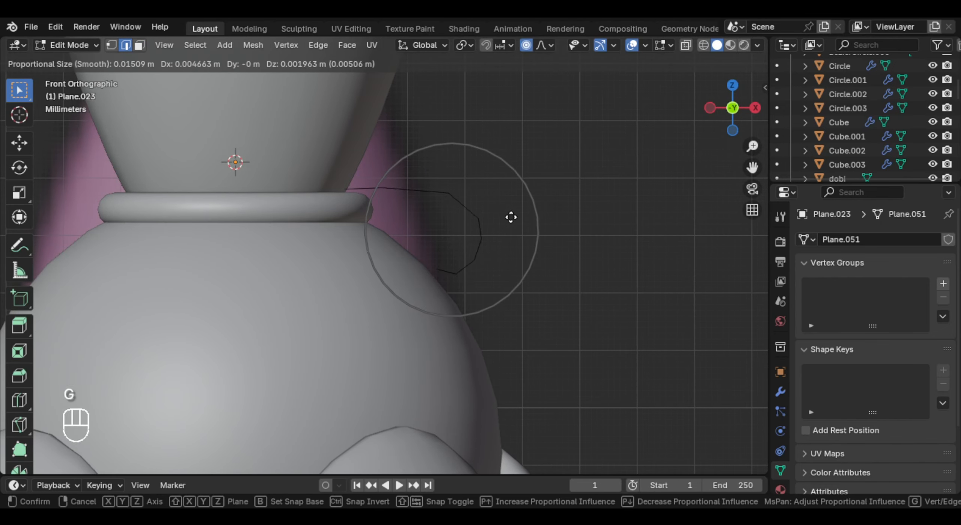
- Add a level 2 Subdivision Surface modifier to the curled strip
key(Tab)
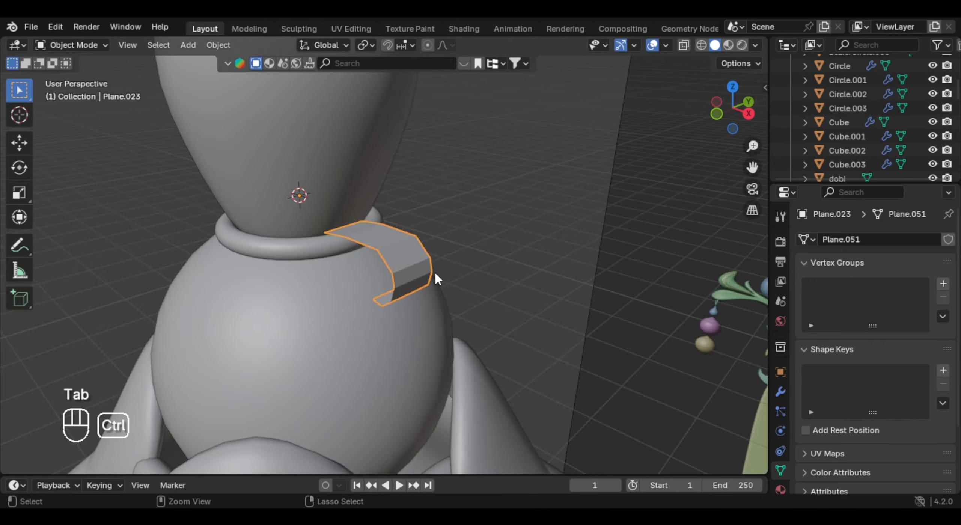
key(ctrl+2)
scroll(430, 274, up, 2)
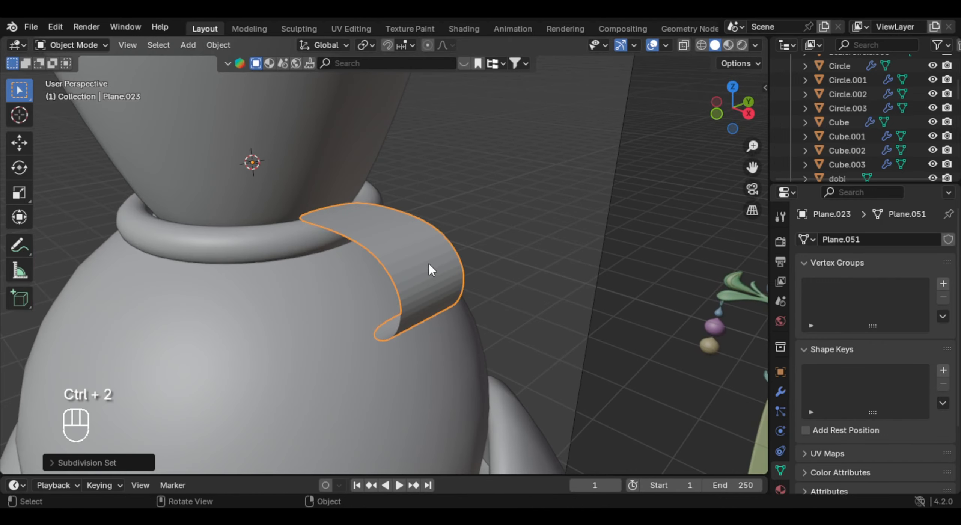
- Add loop cuts to the curled strip and move its lengthwise centre edges outward with proportional editing to bulge the strip
scroll(385, 258, up, 2)
key(Tab)
middle_drag(385, 258, 445, 303)
key(ctrl+r)
click(360, 240)
click(341, 242)
key(ctrl+r)
click(459, 304)
key(KP_1)
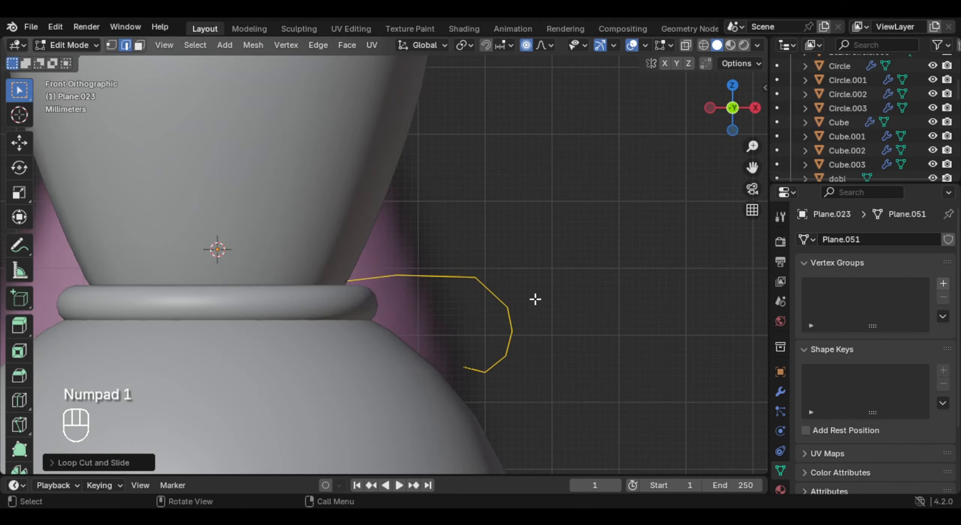
key(g)
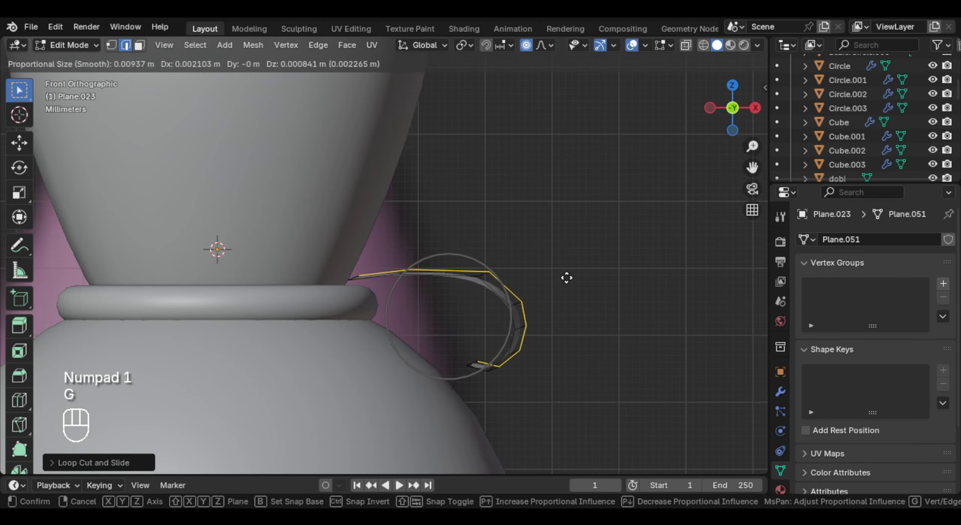
click(581, 270)
- Select the entire curled strip and extrude its faces along their normals to give it thickness
key(Tab)
middle_drag(581, 270, 569, 286)
key(Tab)
key(a)
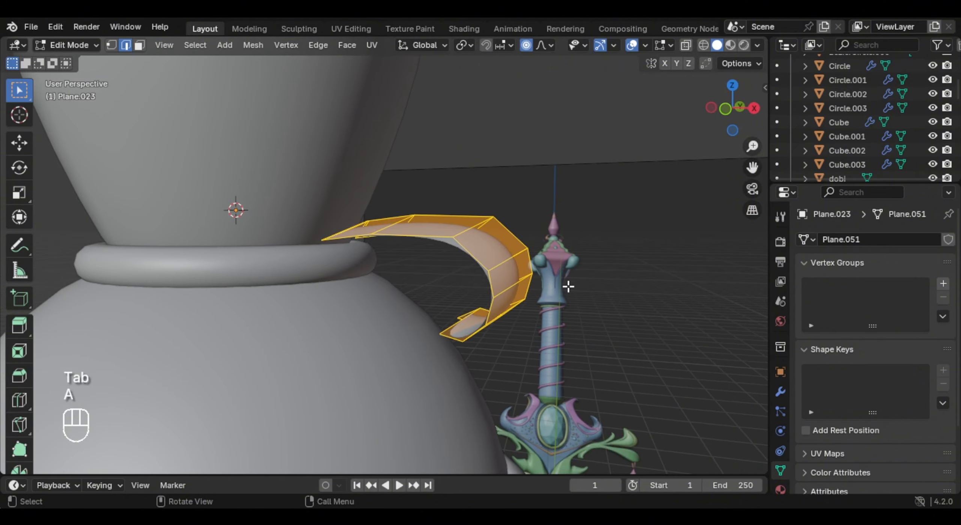
key(alt+e)
click(607, 276)
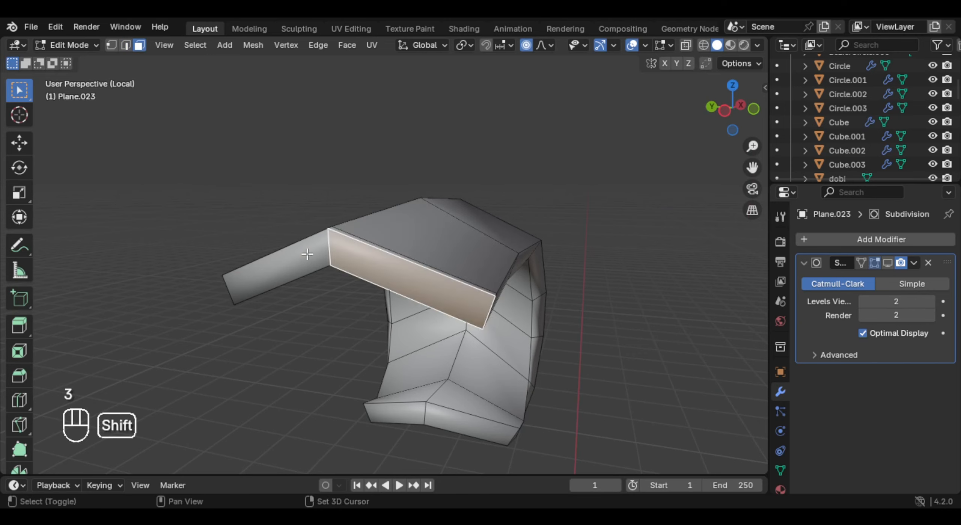
- Select the two end faces at the strip's inner end and move them into the spike
shift+click(305, 257)
key(KP_Divide)
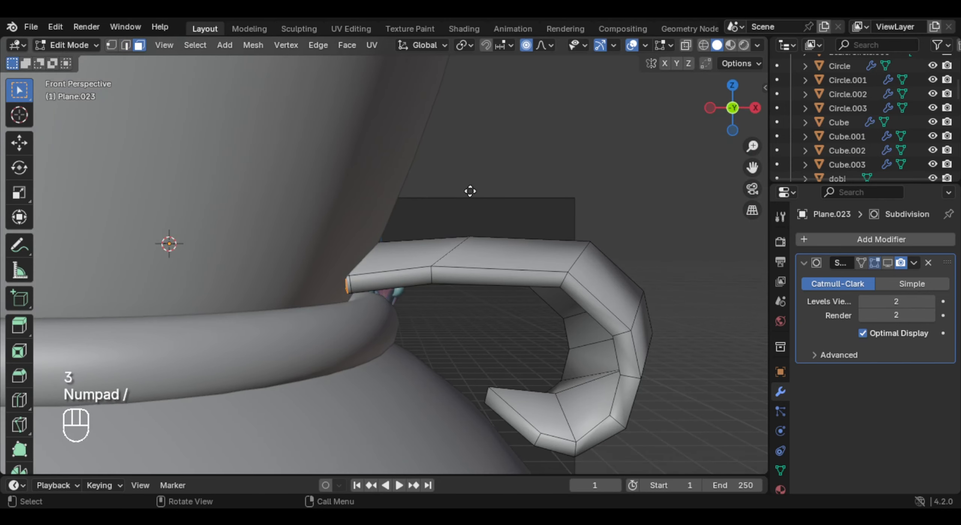
key(g)
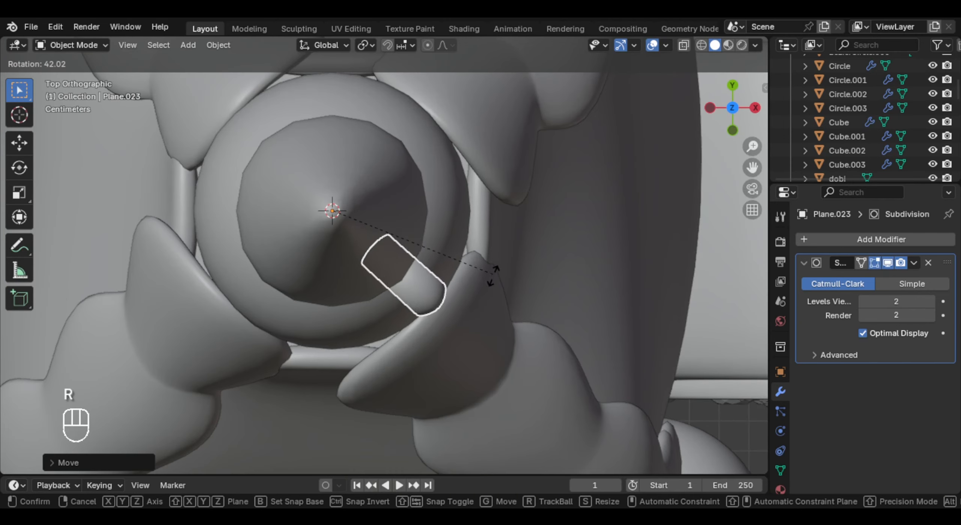
- With a Median Point pivot, rotate the curled ornament around the spike in top view to a diagonal position
right_click(507, 246)
key(period)
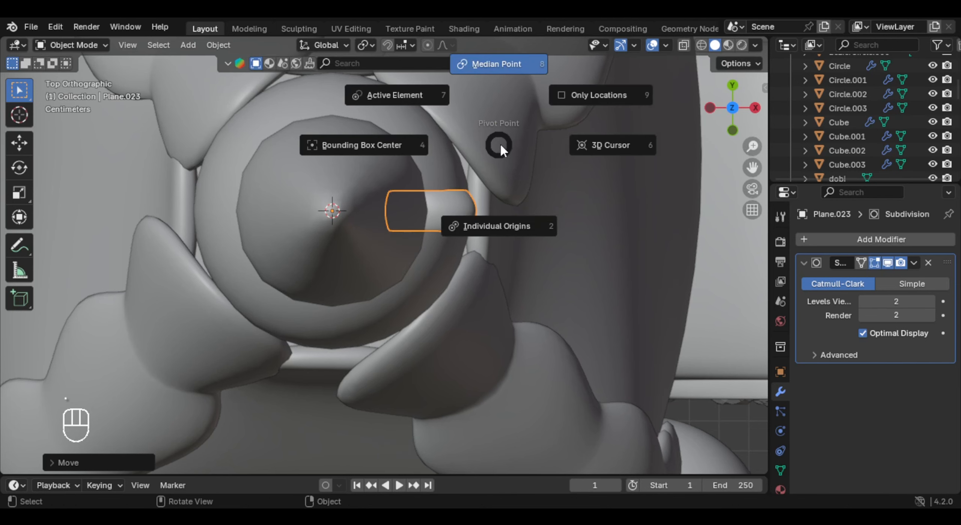
click(491, 124)
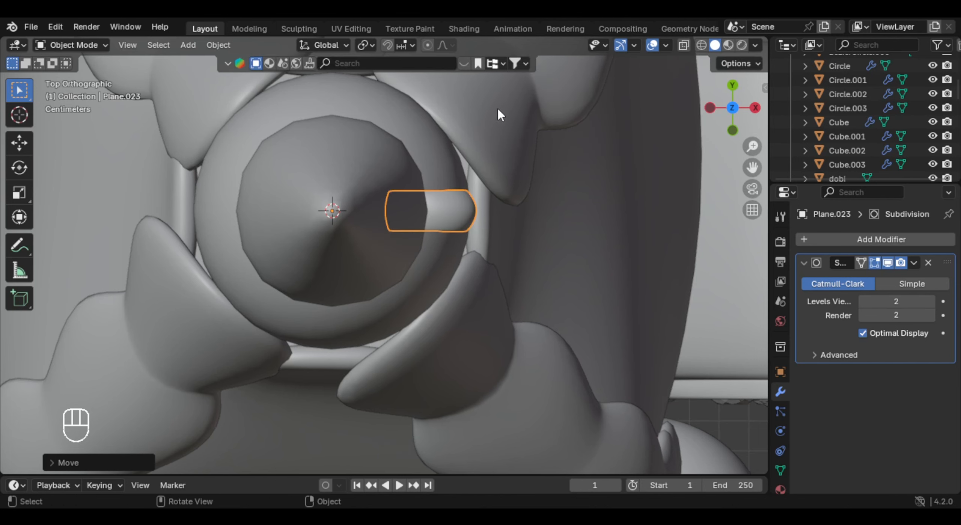
key(r)
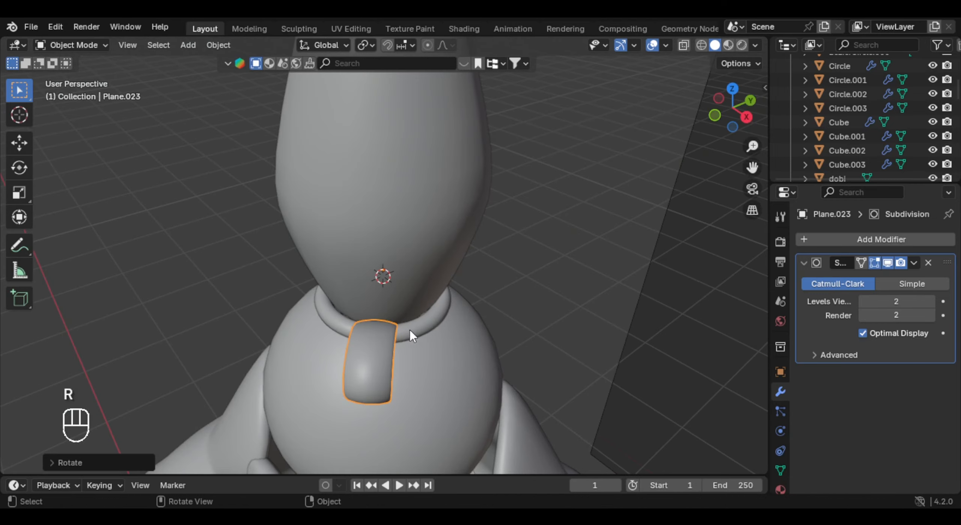
- Duplicate the curled ornament three times, rotating each copy about Z to space four ornaments evenly around the spike's base ring
key(shift+d)
key(r)
key(r)
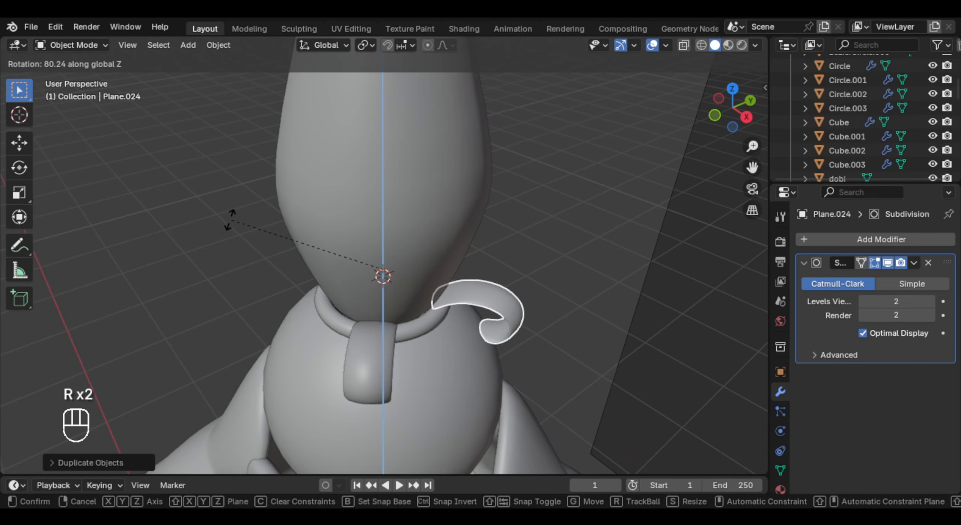
click(225, 231)
key(KP_7)
key(shift+d)
key(r)
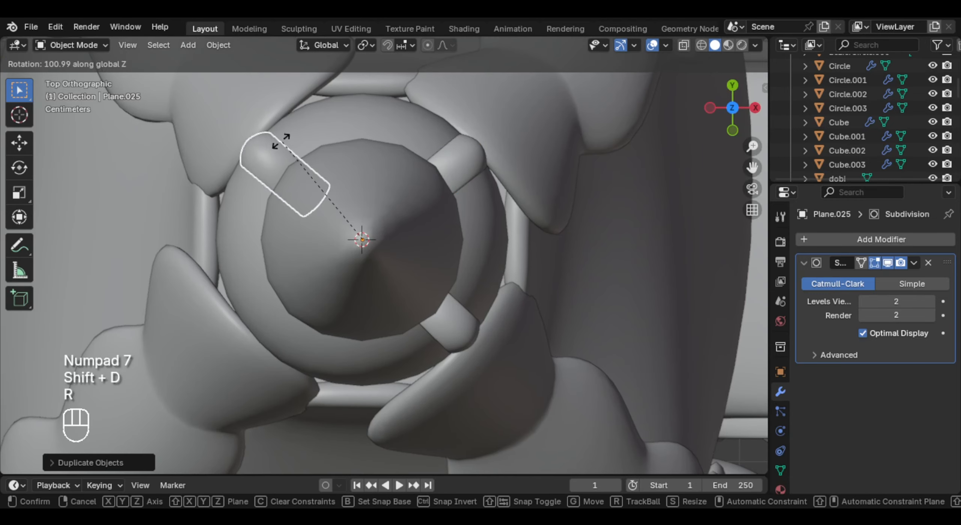
click(279, 145)
key(shift+d)
key(r)
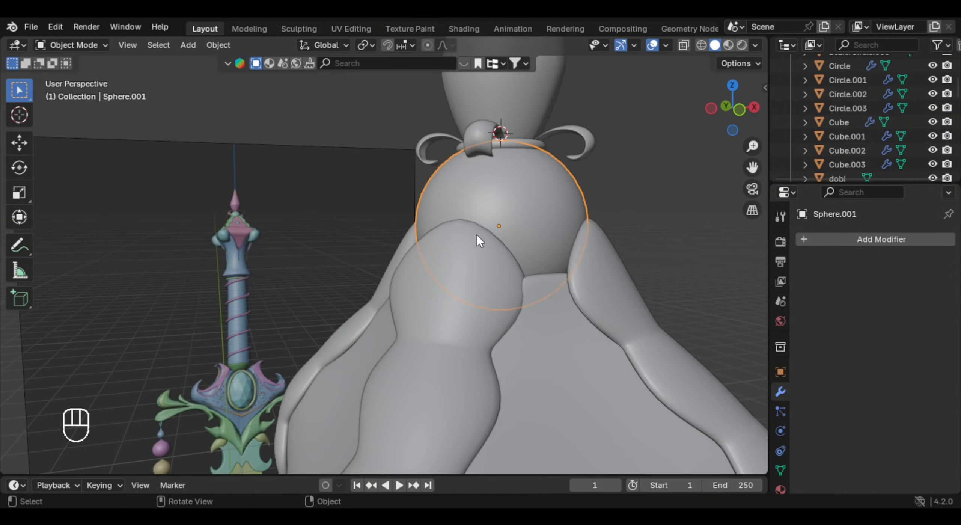
- Duplicate the spike's base ring, move the copy down along Z below the grip's upper collar, and scale it to fit the grip
middle_drag(477, 234, 406, 172)
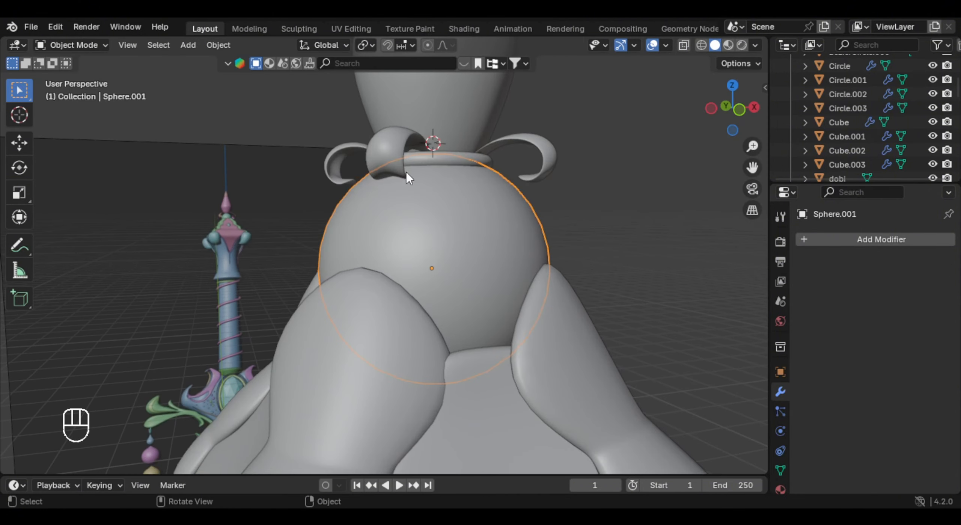
click(445, 188)
key(shift+d)
key(g)
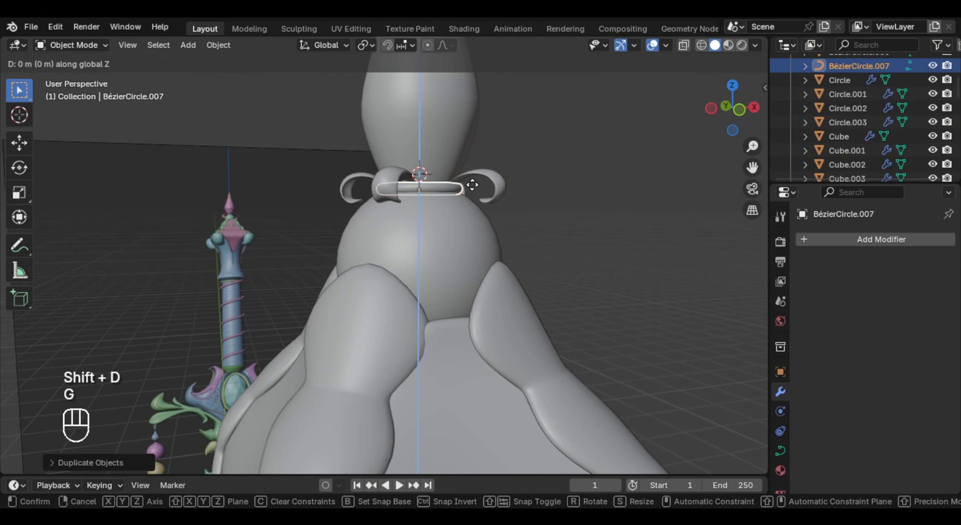
key(g)
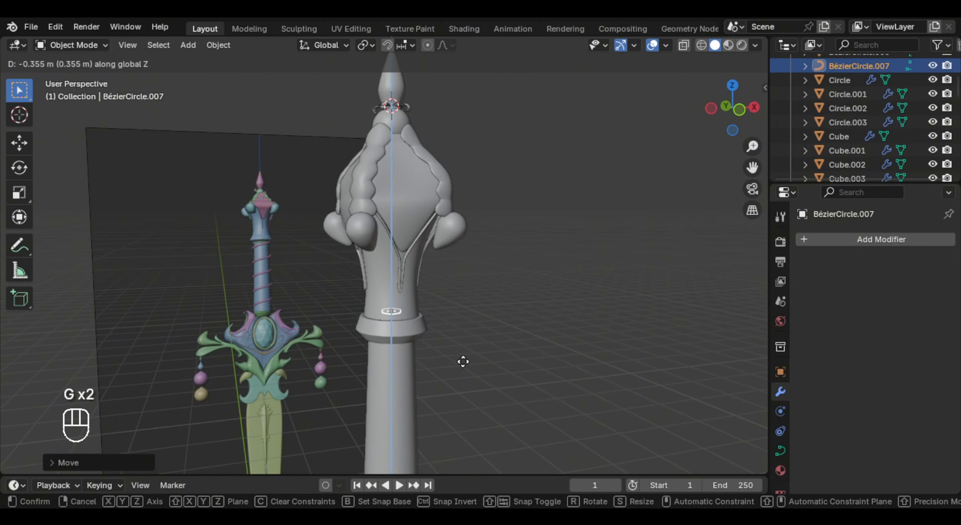
key(s)
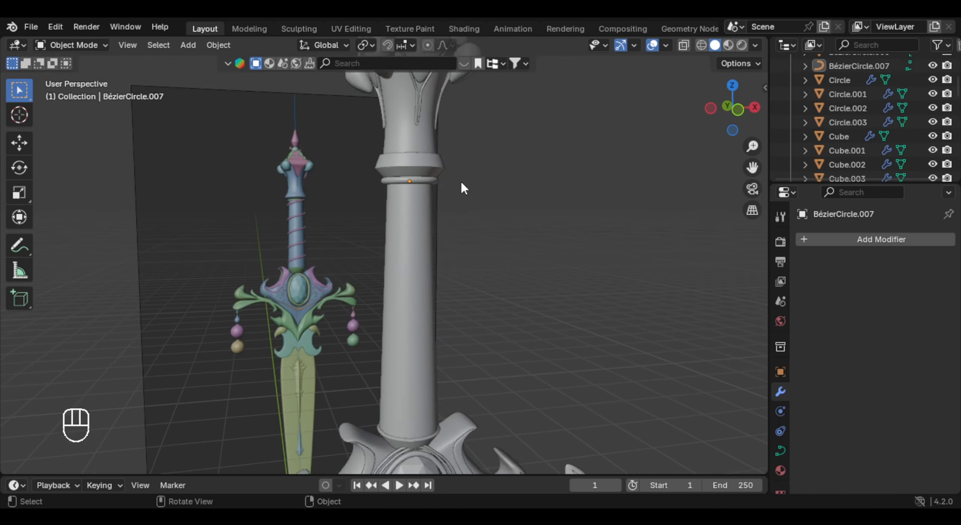
- Snap the 3D cursor to the grip's origin and add a mesh circle there
middle_drag(460, 180, 413, 257)
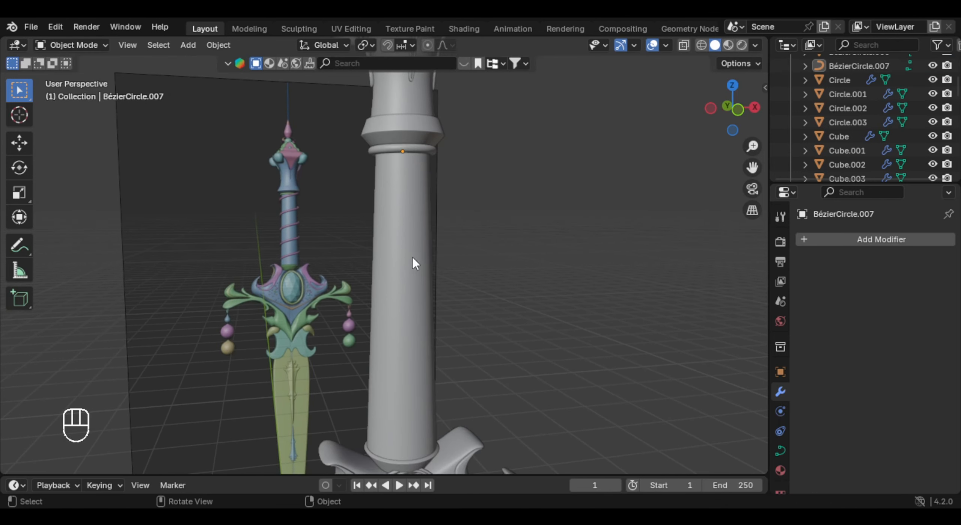
click(413, 257)
key(shift+s)
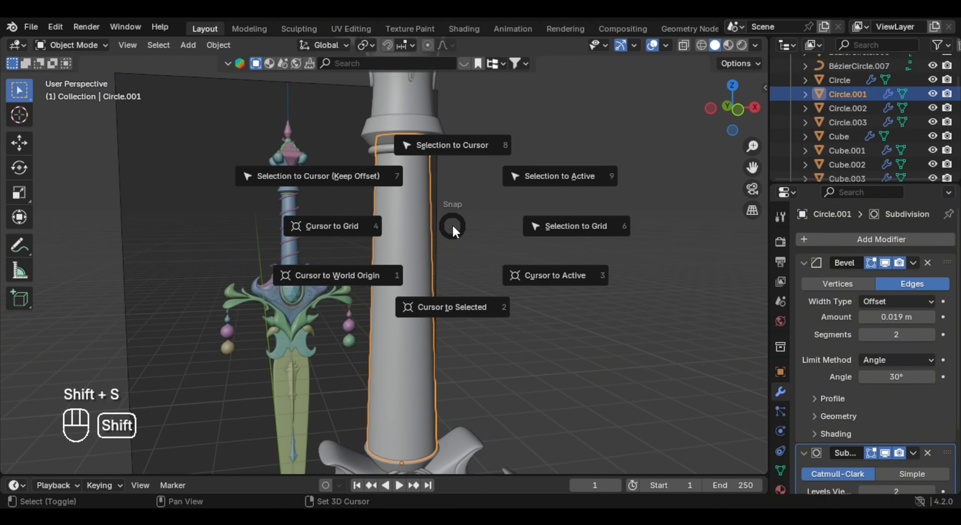
click(447, 306)
shift+middle_drag(454, 296, 465, 243)
key(shift+a)
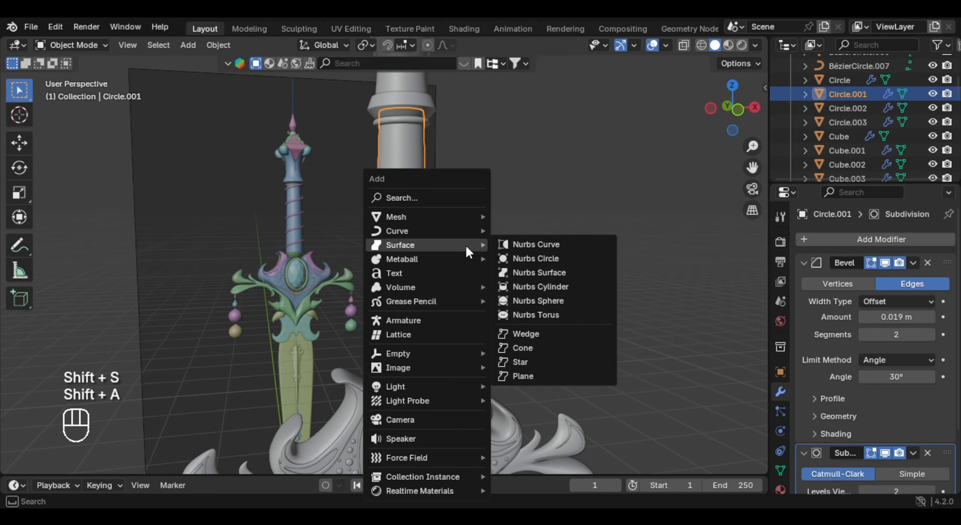
click(518, 245)
- Rotate the new circle 90° about X and scale it down in front view to about the grip's width
scroll(518, 266, down, 3)
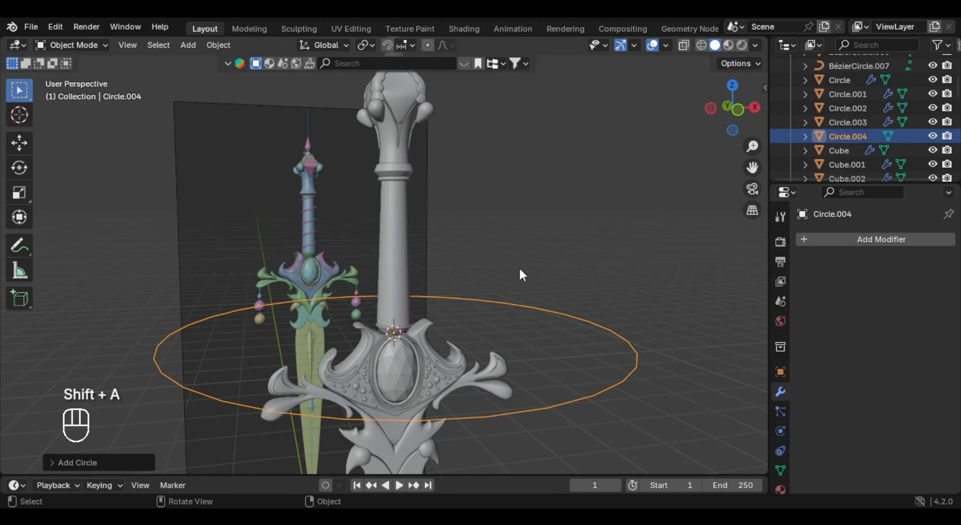
text(rx90)
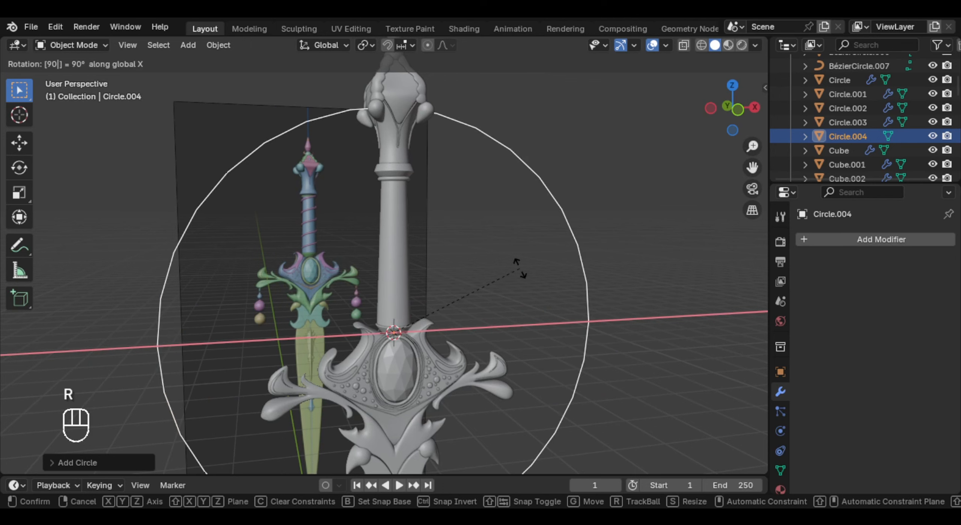
click(519, 266)
key(KP_1)
key(s)
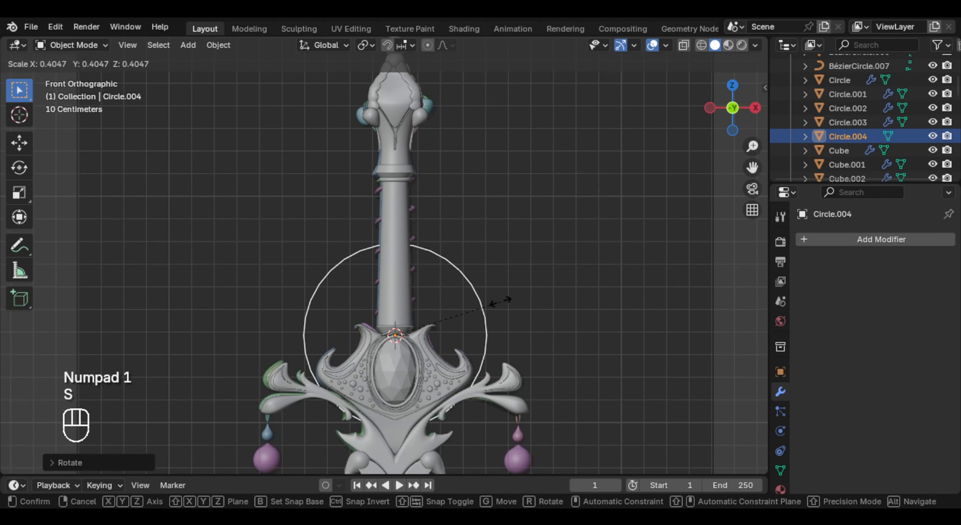
click(418, 332)
- In edit mode, move the circle's vertices along X away from the grip's axis and scale them into a small profile
key(Tab)
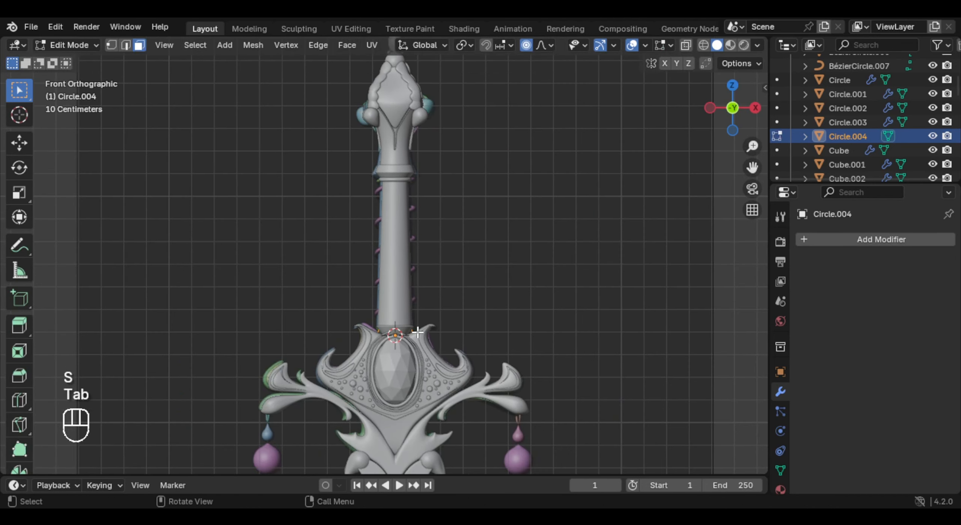
shift+middle_drag(418, 332, 428, 281)
scroll(427, 281, up, 1)
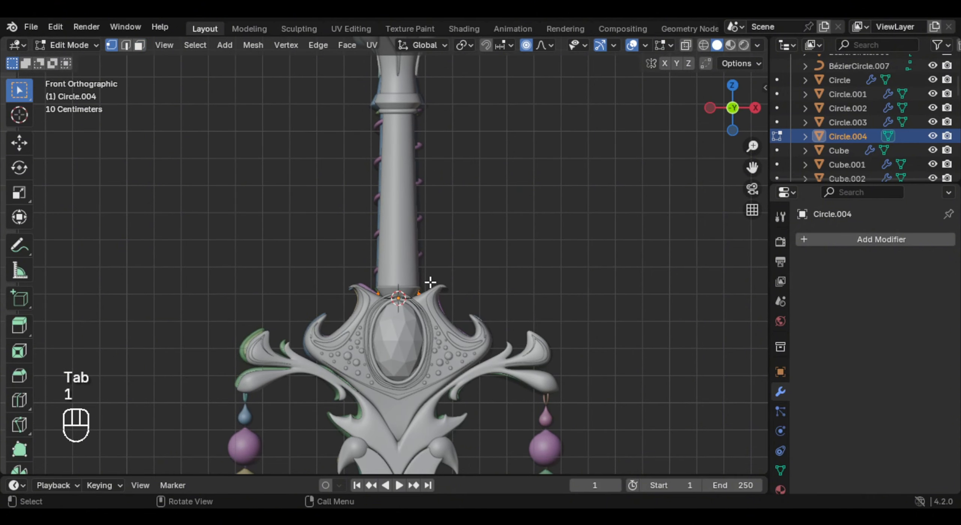
key(g)
key(x)
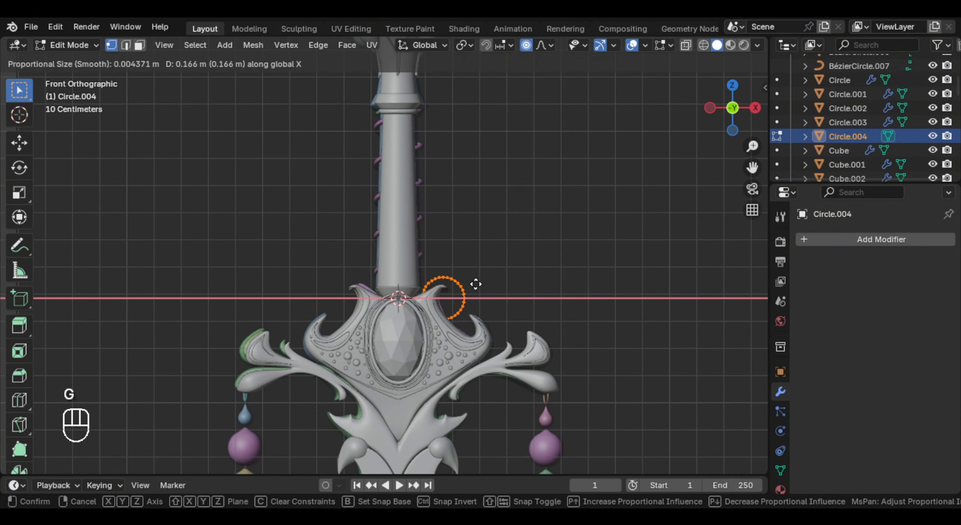
click(482, 284)
key(s)
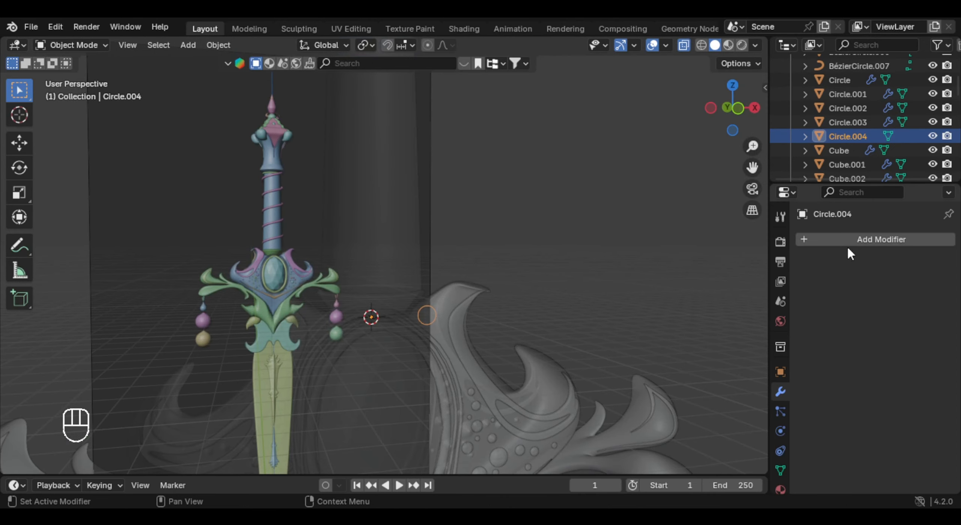
- Add a Screw modifier to the circle with axis Y, a screw height of 2.8 m and 3 iterations
click(847, 242)
click(846, 244)
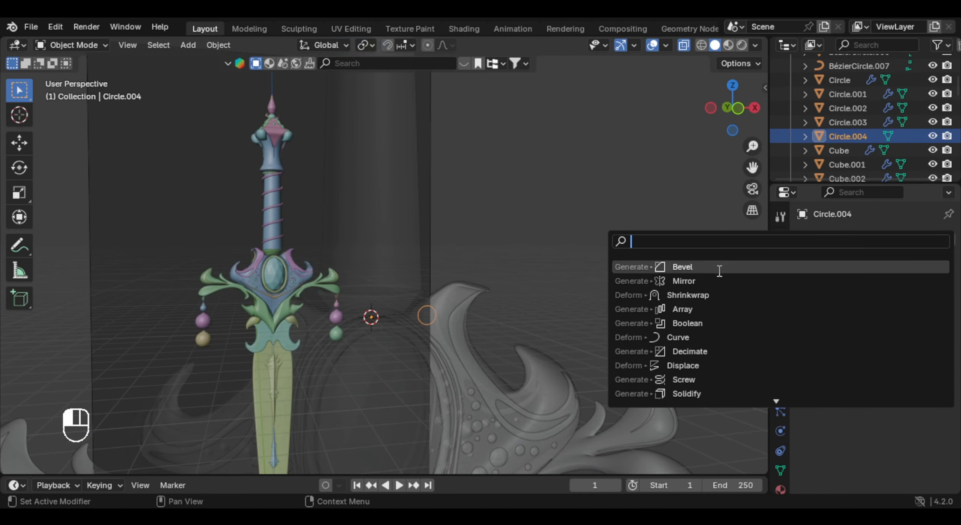
text(scr)
click(732, 266)
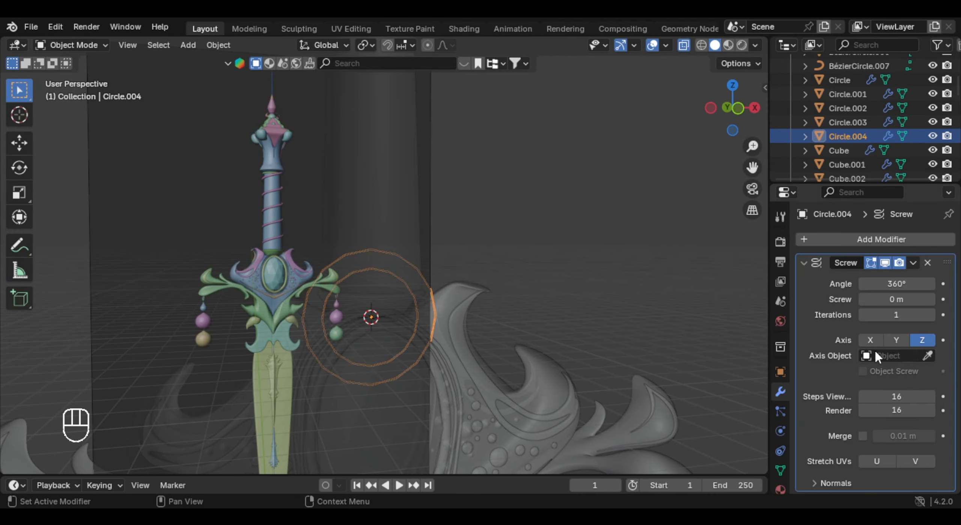
click(898, 339)
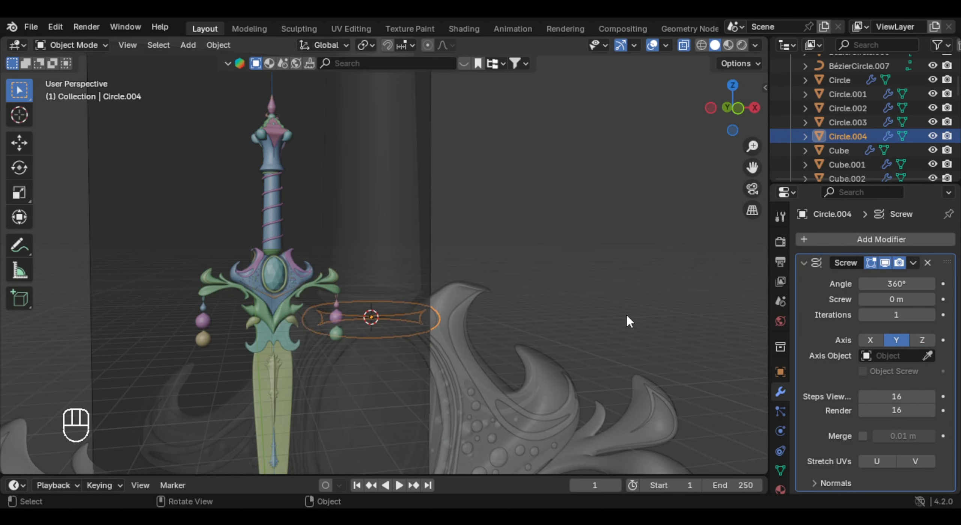
middle_drag(540, 319, 525, 340)
drag(896, 299, 931, 299)
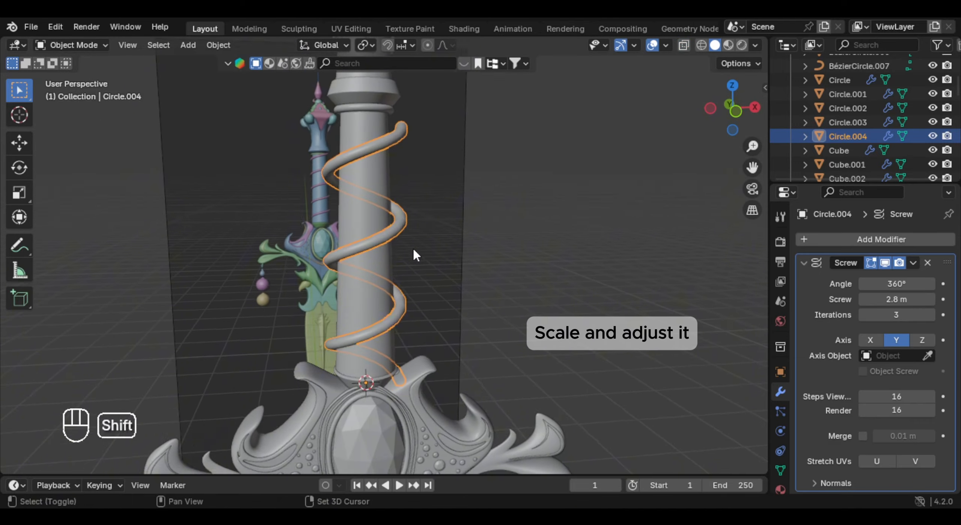
- Scale the spiral's circle profile thinner and move it along X closer to the grip
key(Tab)
key(alt+z)
key(s)
click(483, 334)
key(alt+z)
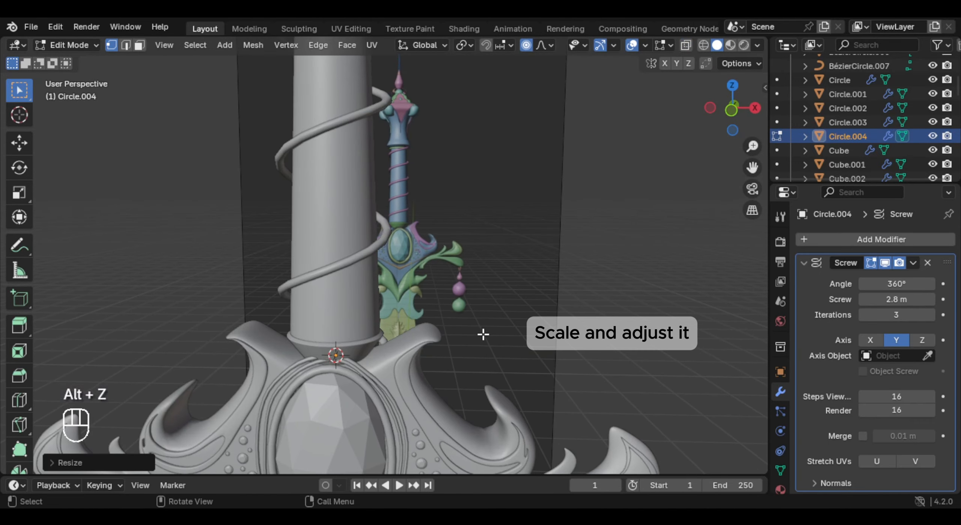
key(g)
key(x)
click(390, 455)
- Set the Screw modifier to a 391° angle, 1.78 m screw and 5 iterations, and shift the profile along X
scroll(390, 454, down, 3)
shift+drag(896, 299, 914, 283)
click(931, 315)
click(931, 315)
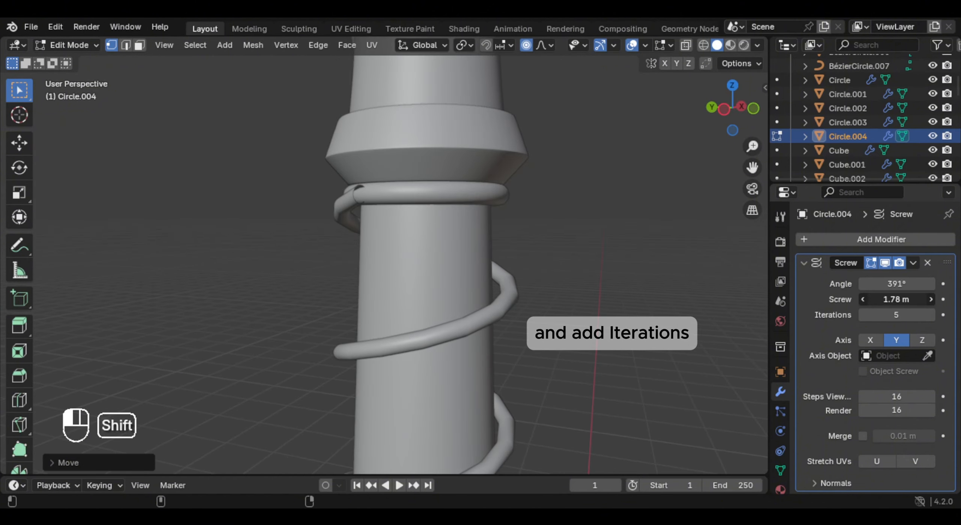
shift+middle_drag(436, 276, 548, 276)
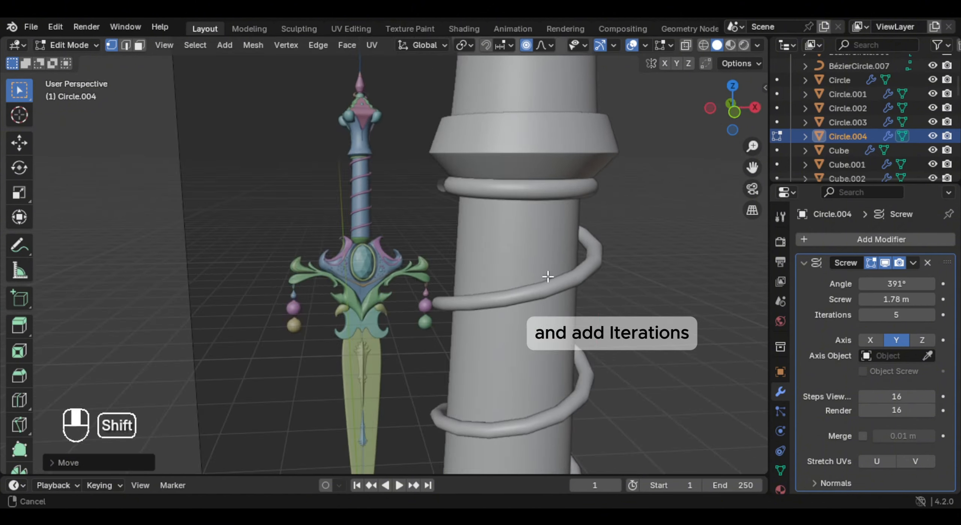
key(g)
key(x)
- Scale down the Bézier circle at the guard arm's tip and move it along Y in side view to sit beneath the arm
key(s)
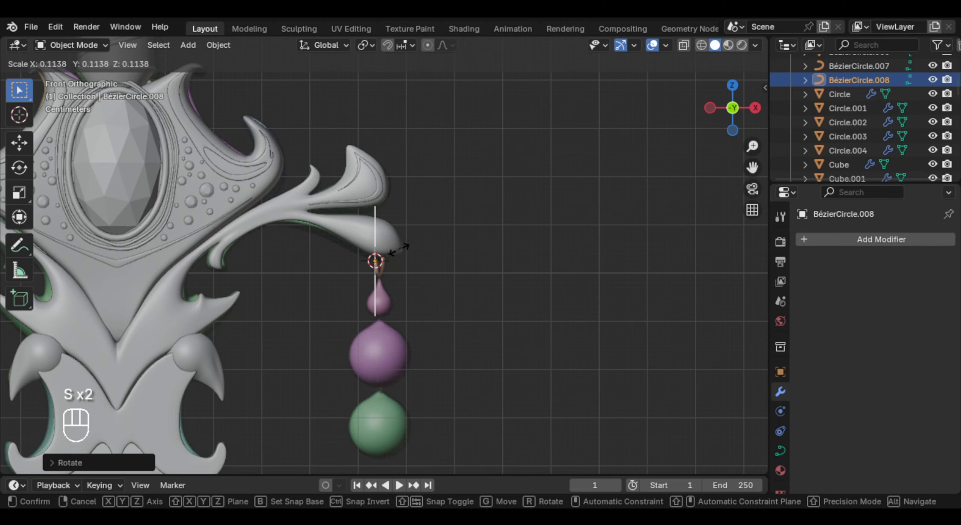
click(403, 246)
key(KP_3)
key(KP_3)
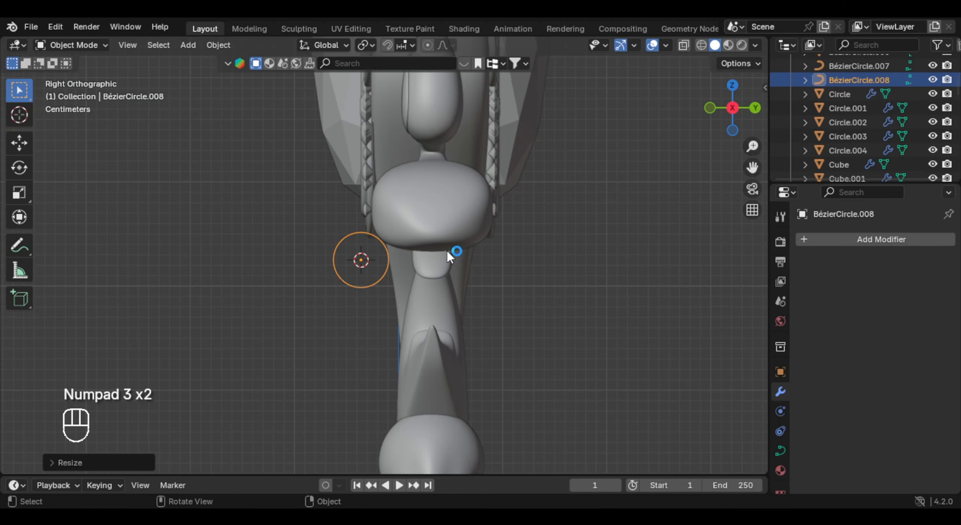
key(g)
key(y)
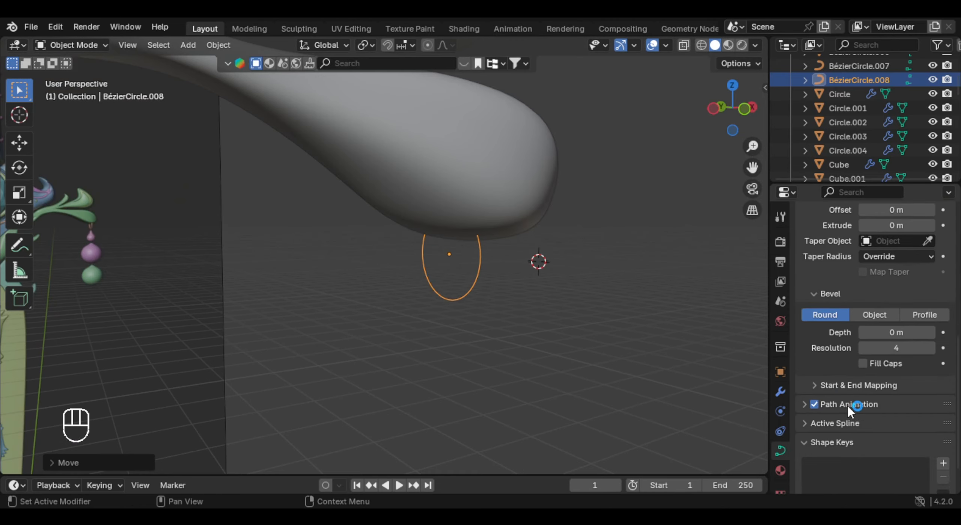
- Give the hanging Bézier circle a round bevel with a depth of 0.113 m
scroll(847, 404, up, 5)
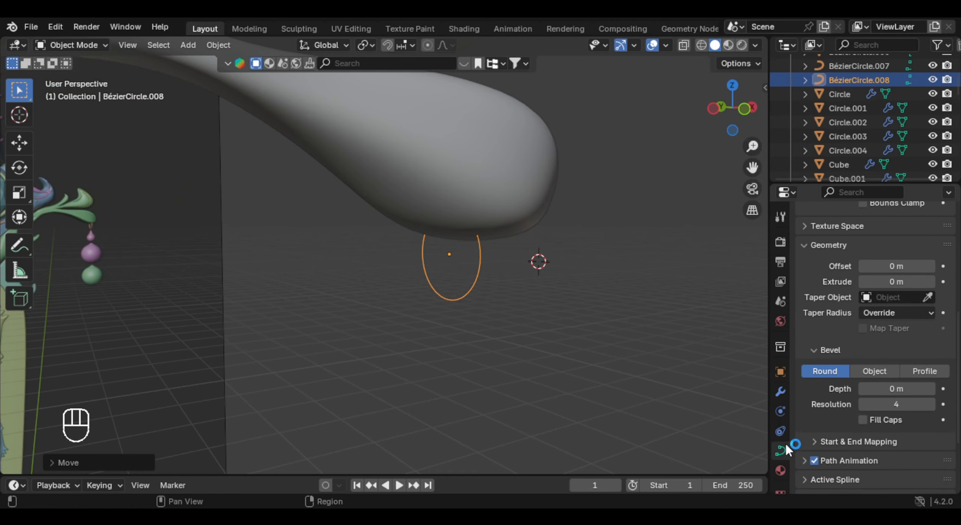
scroll(854, 377, down, 5)
drag(883, 333, 900, 332)
shift+drag(900, 332, 897, 332)
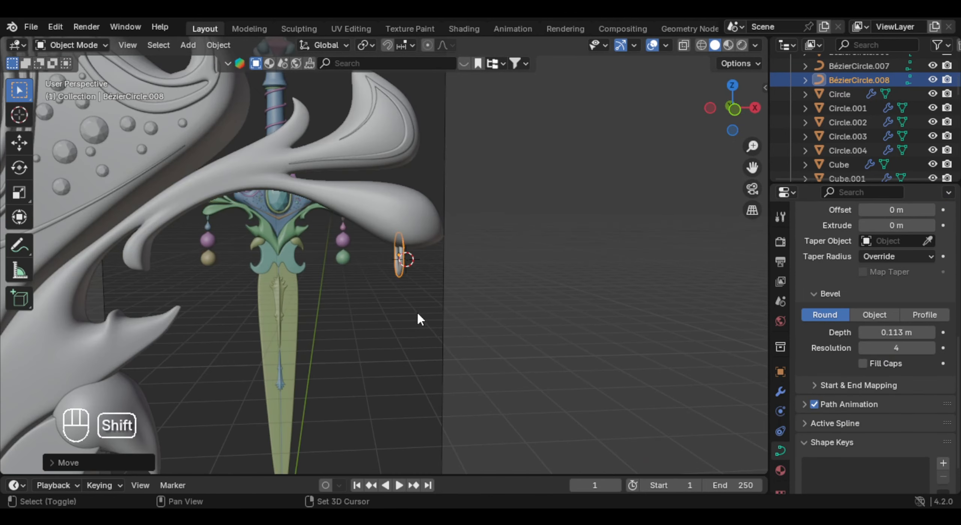
shift+middle_drag(417, 311, 418, 286)
scroll(419, 285, up, 3)
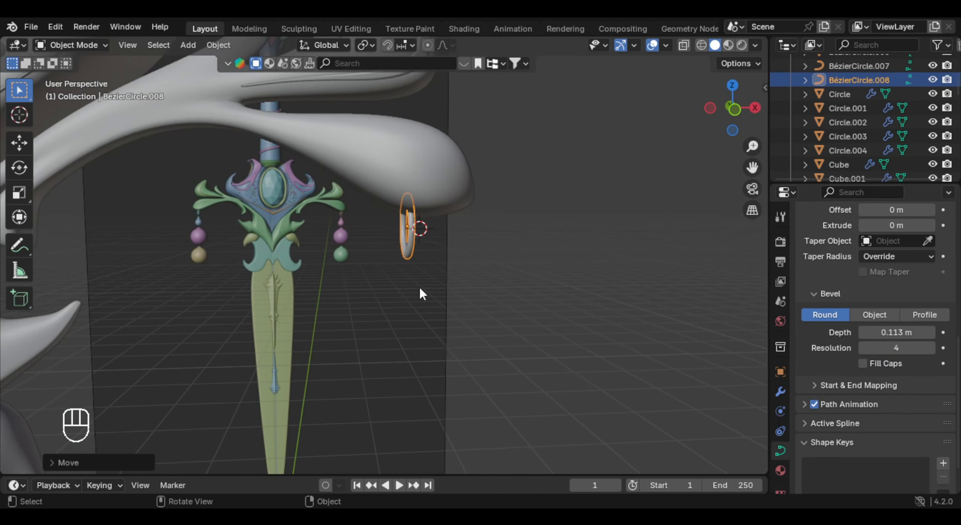
- Snap the 3D cursor to the selected hanging ring and add a UV sphere there
key(shift+s)
click(427, 300)
key(shift+a)
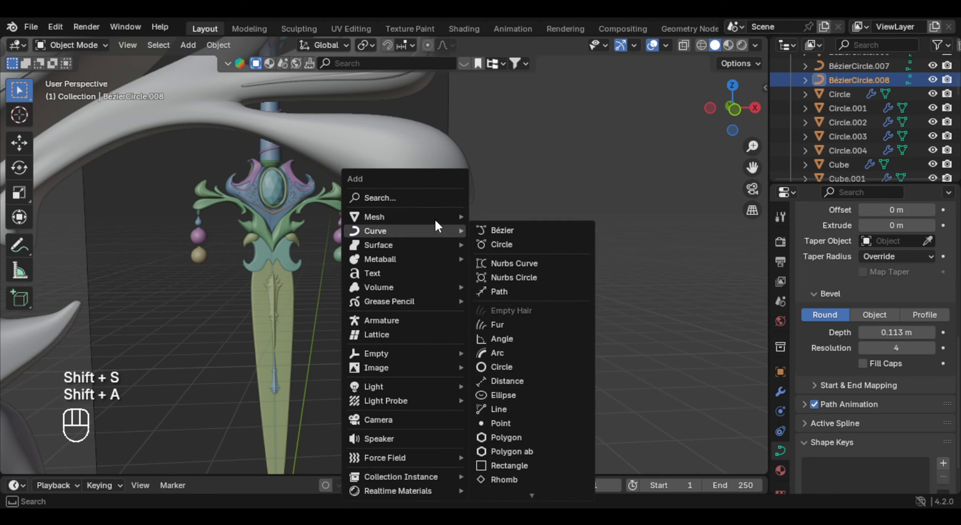
mouse_move(450, 217)
click(511, 259)
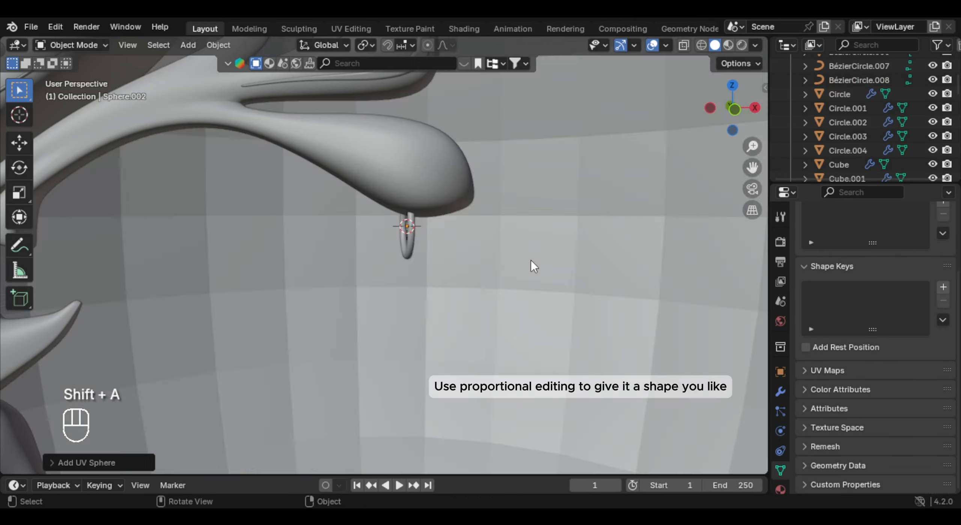
- Scale the new sphere down to pendant size and place it just below the hanging ring
key(KP_1)
key(s)
key(s)
key(g)
click(450, 298)
right_click(466, 282)
key(s)
- Pull the sphere's top vertex up along Z with proportional editing to form a teardrop
key(Tab)
key(KP_Divide)
middle_drag(480, 262, 406, 208)
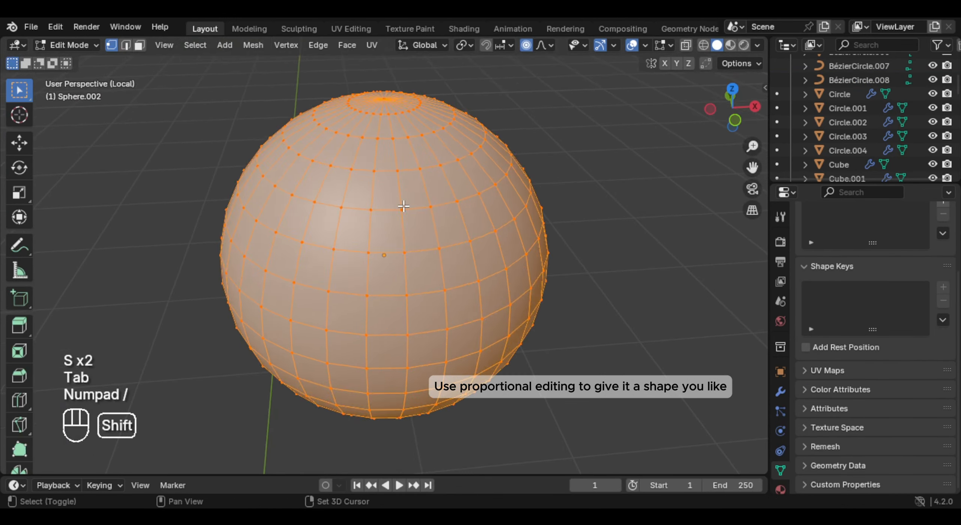
click(407, 209)
key(KP_1)
key(KP_Divide)
key(KP_1)
key(g)
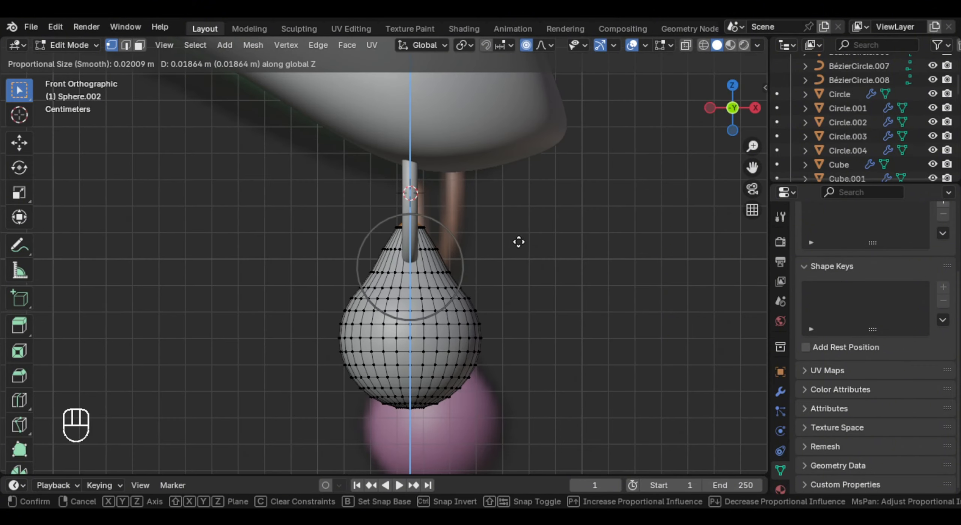
click(517, 240)
- Raise the teardrop's tip along Z to the ring and add a level 2 subdivision surface to the teardrop
key(Tab)
key(g)
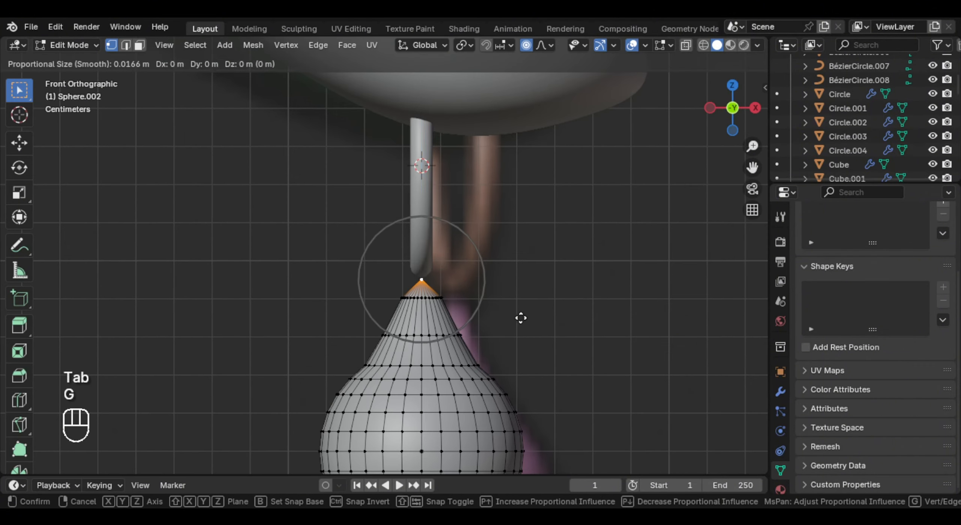
key(z)
click(521, 309)
key(Tab)
key(ctrl+2)
key(Tab)
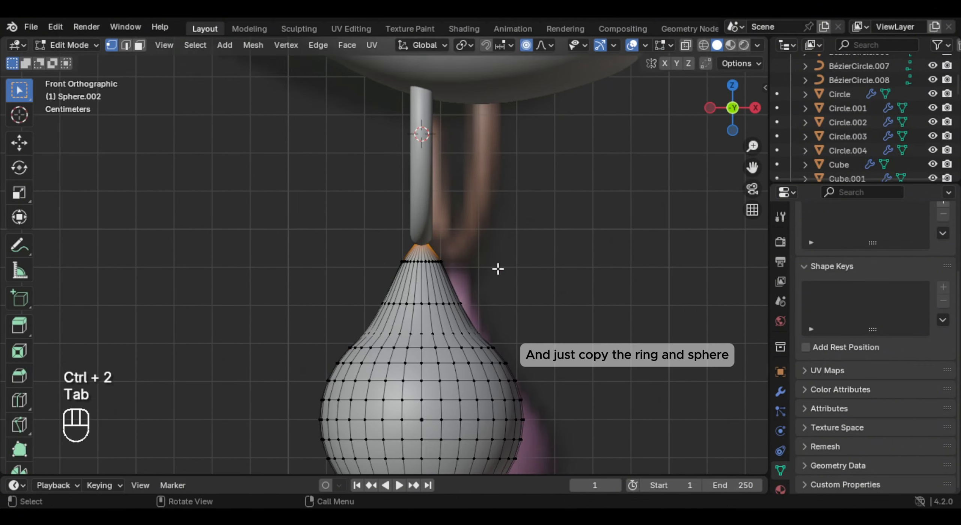
- Refine the teardrop's tip with proportional editing and shift the teardrop along Z so it touches the ring
key(g)
key(z)
scroll(516, 294, down, 7)
click(517, 293)
key(Tab)
key(g)
key(z)
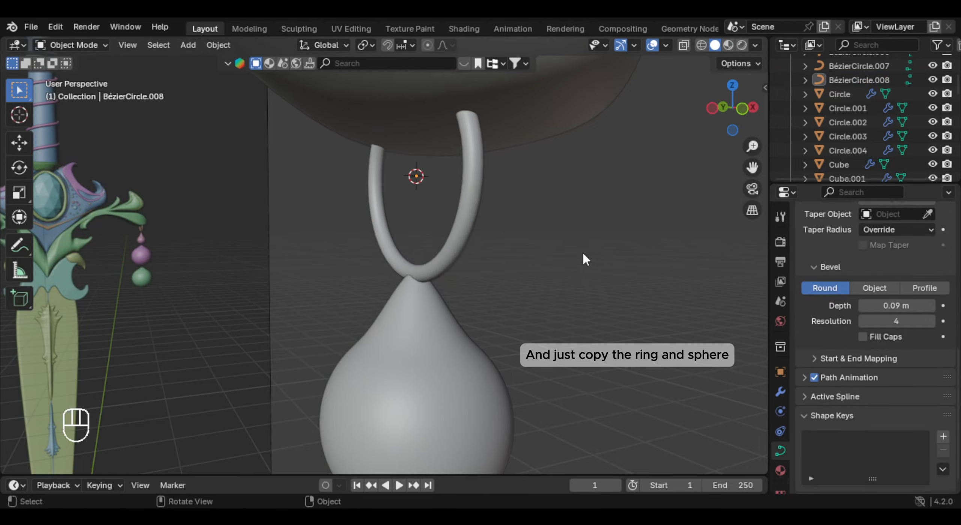
- Duplicate the ring, scale the copy down and move it along Z to the underside of the teardrop
click(500, 337)
key(g)
click(500, 338)
scroll(451, 293, down, 3)
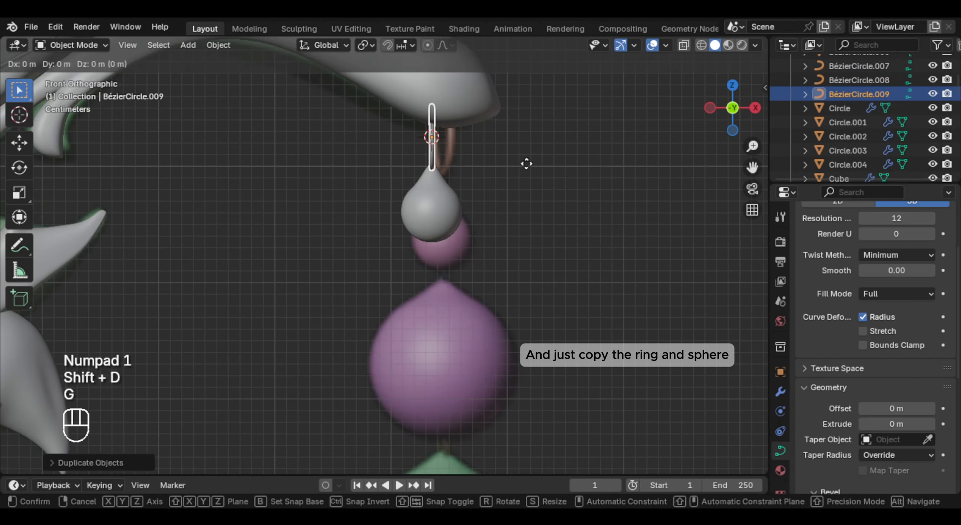
key(s)
key(g)
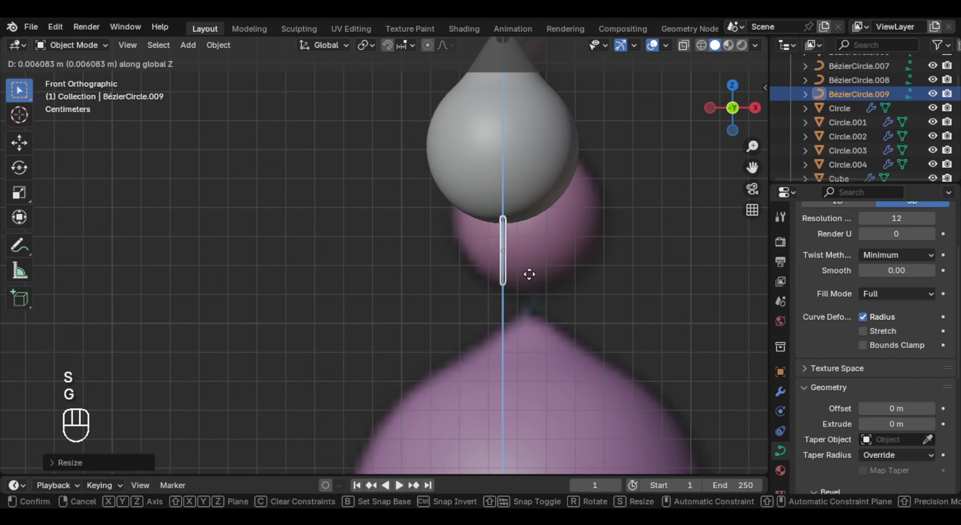
- Duplicate the teardrop into two larger drops below it, sized and positioned to match the reference pendant
scroll(507, 225, down, 2)
key(shift+d)
click(530, 262)
key(s)
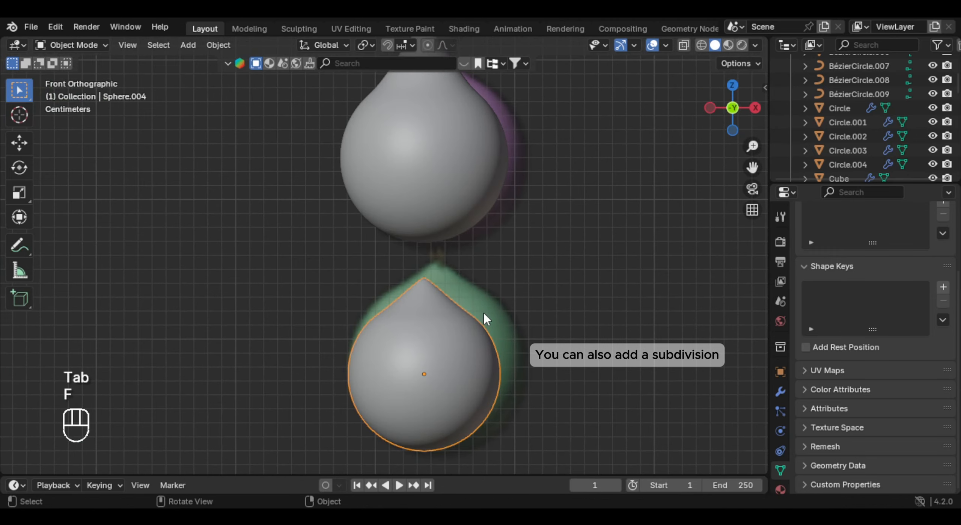
key(ctrl+z)
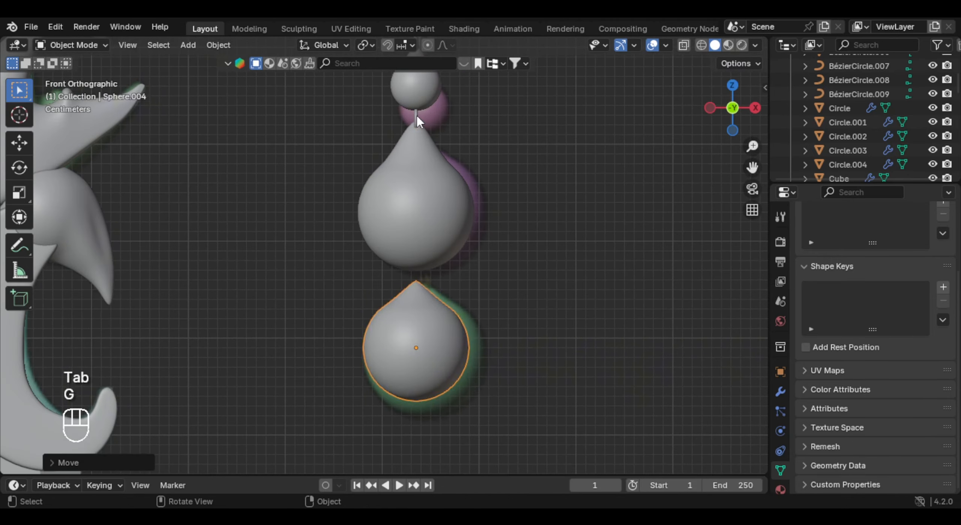
- Duplicate the small ring between the two lower drops, and copy the complete pendant to the opposite side of the guard
key(shift+d)
key(g)
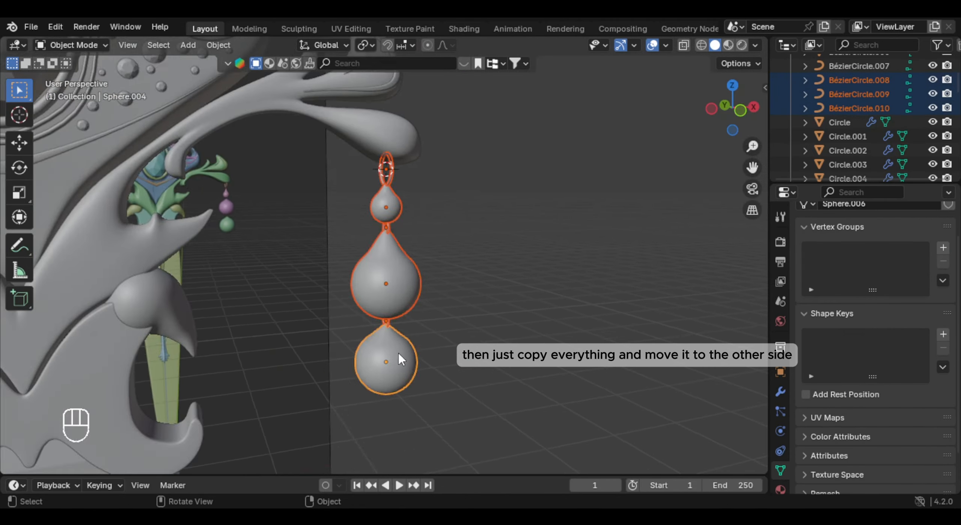
key(KP_1)
key(shift+d)
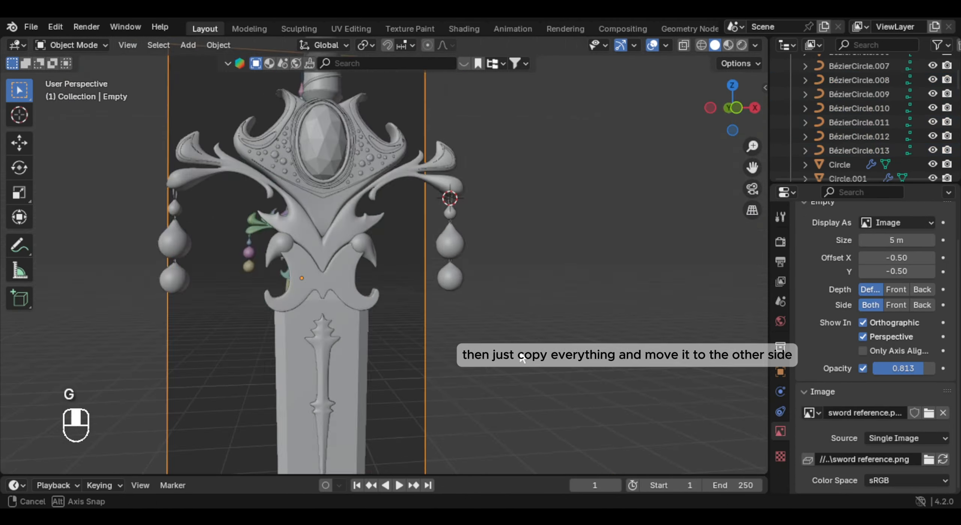
- Snap the 3D cursor to the blade's current origin
middle_drag(521, 358, 415, 205)
click(414, 205)
middle_drag(443, 338, 423, 286)
click(380, 310)
key(shift+s)
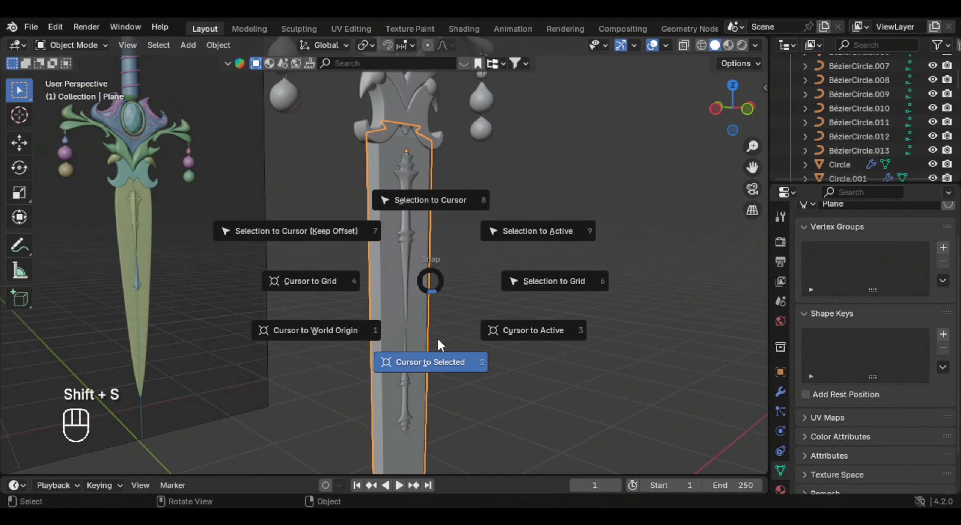
click(437, 338)
- Set the blade's origin to its geometry and snap the 3D cursor to that origin
mouse_move(437, 338)
middle_down()
mouse_move(402, 338)
mouse_move(425, 332)
middle_up()
scroll(418, 254, up, 3)
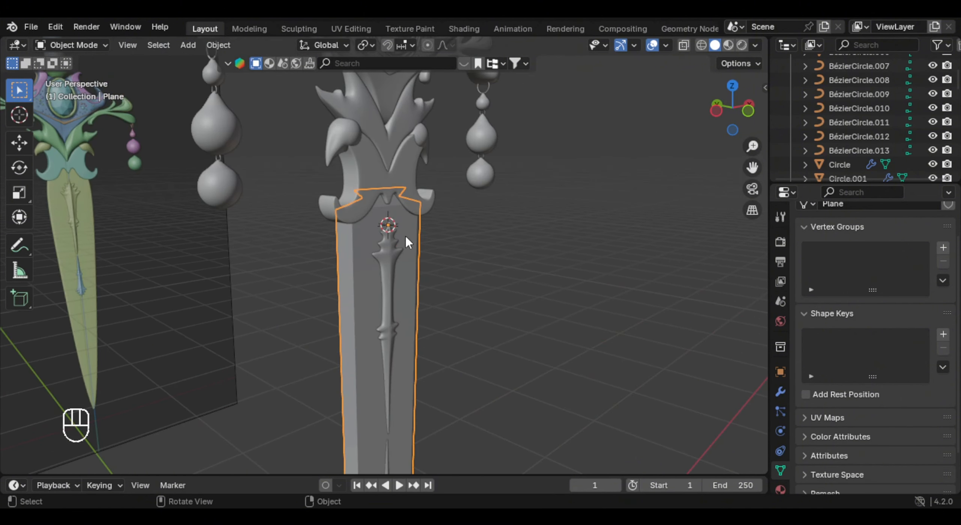
middle_drag(401, 232, 414, 240)
right_click(414, 240)
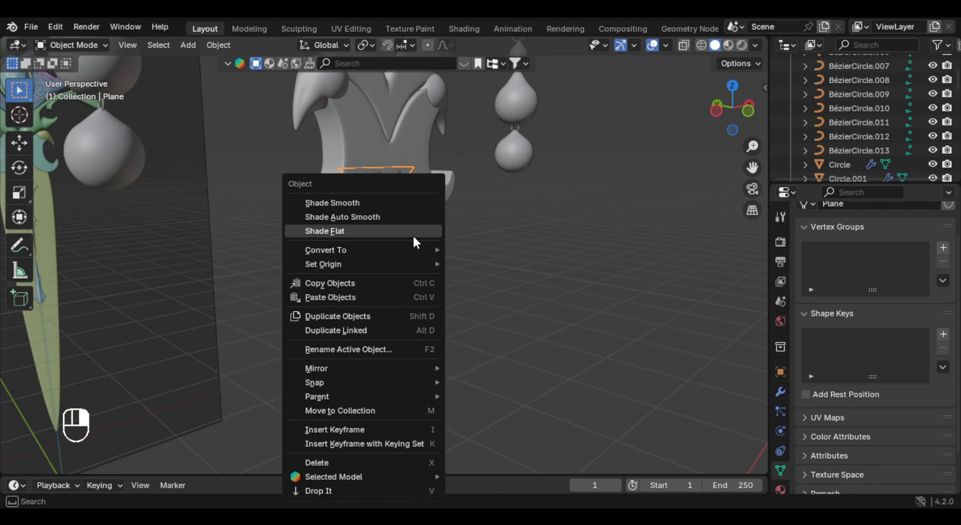
mouse_move(398, 260)
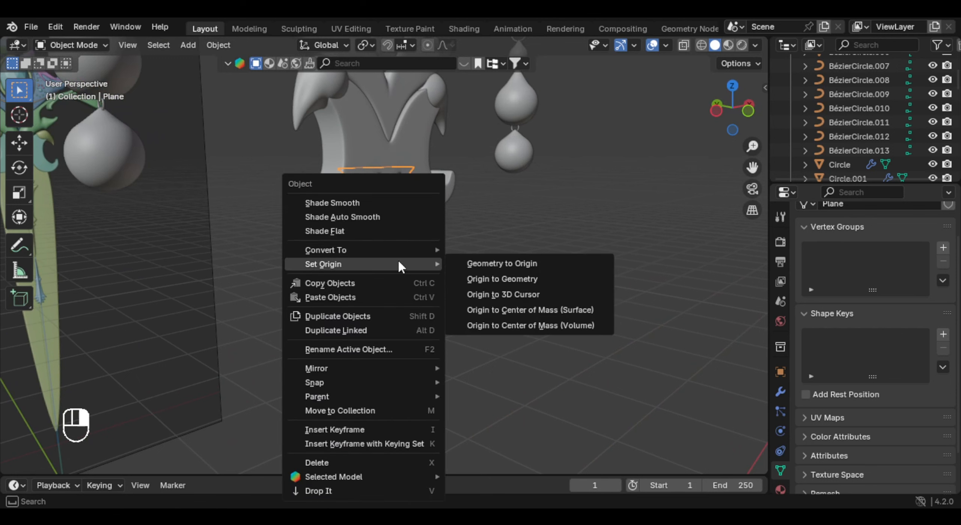
click(545, 281)
middle_drag(458, 281, 420, 237)
key(shift+s)
key(shift+s)
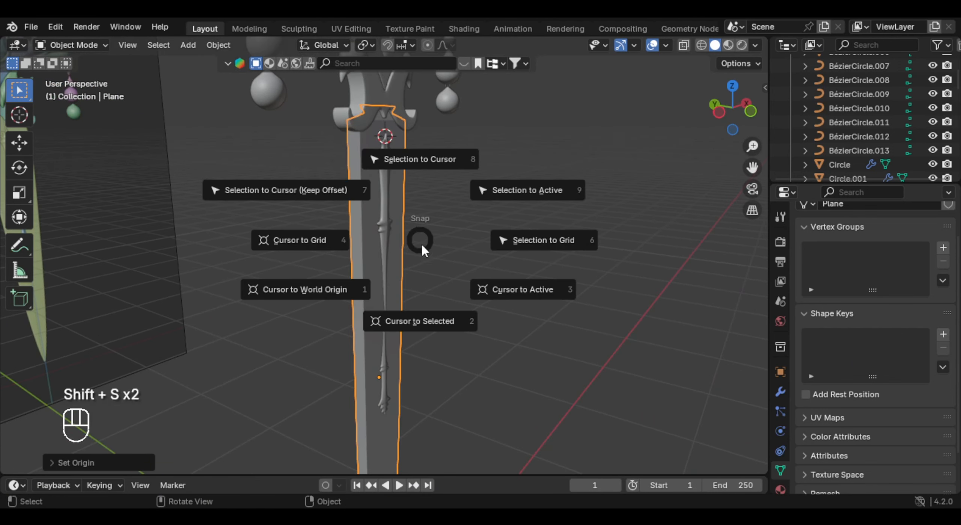
click(409, 322)
- Select both ornaments on the blade's face and set the pivot point to 3D Cursor
scroll(445, 243, up, 3)
click(415, 155)
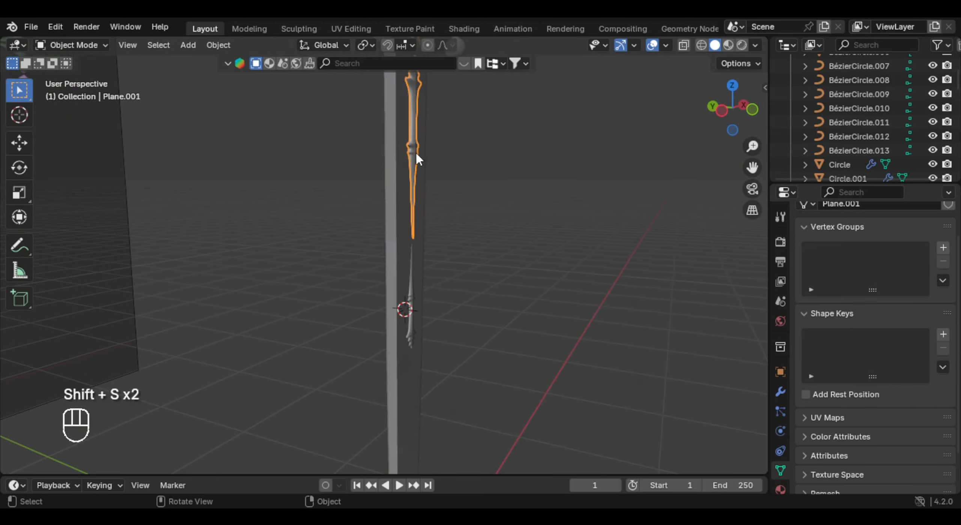
shift+click(408, 314)
middle_drag(408, 315, 497, 264)
key(period)
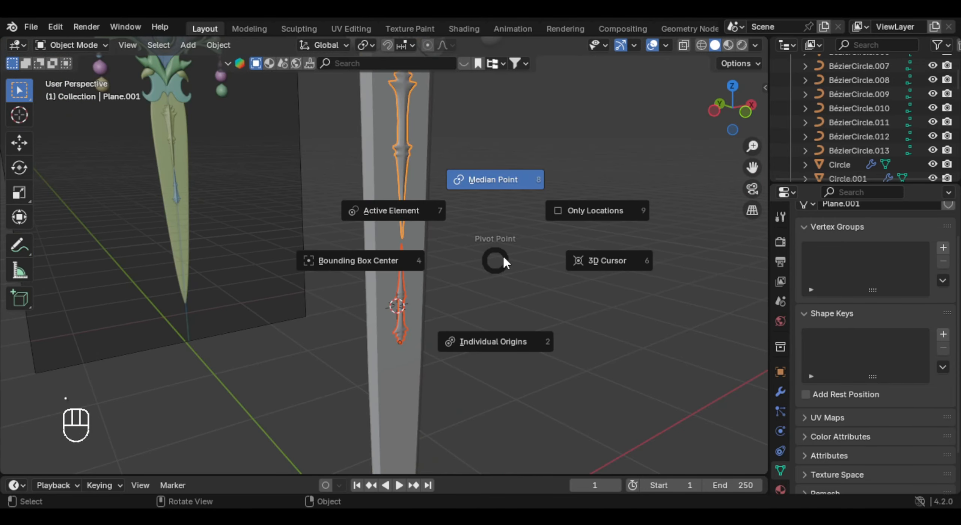
click(608, 260)
middle_drag(605, 258, 550, 251)
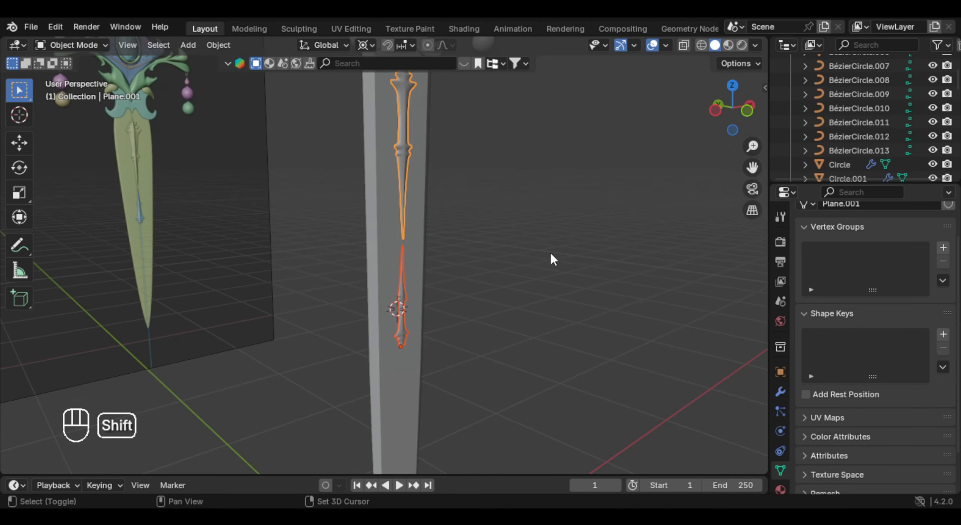
- Duplicate the two blade ornaments in place and mirror the copies by scaling them -1 along Y
key(shift+d)
right_click(554, 245)
text(sx-1)
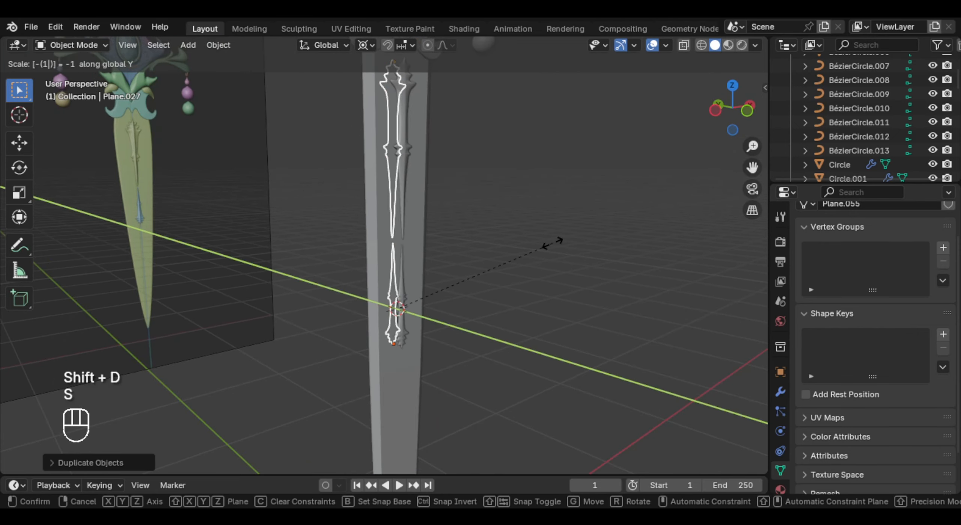
key(Return)
- Hide the sword reference image
scroll(380, 350, down, 5)
mouse_move(380, 350)
middle_down()
mouse_move(408, 339)
mouse_move(390, 347)
middle_up()
click(323, 254)
scroll(841, 136, down, 5)
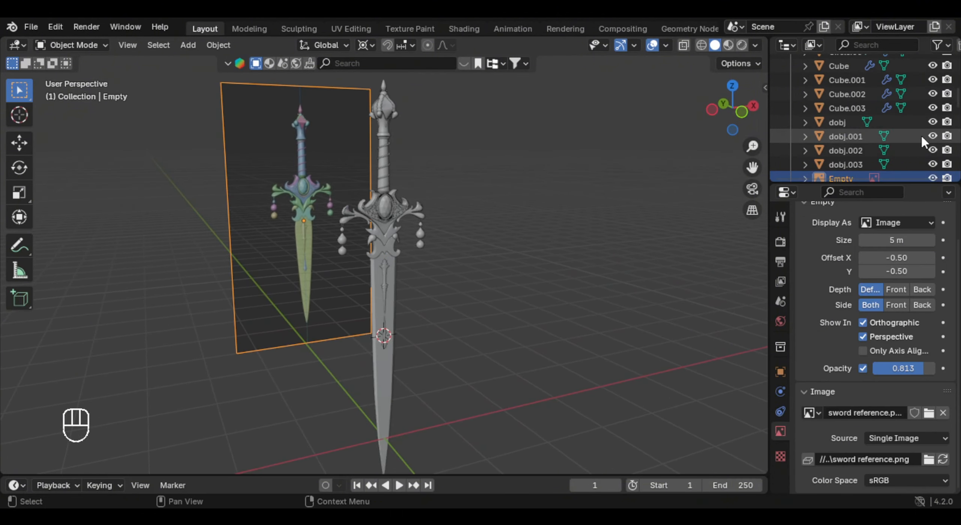
scroll(957, 113, down, 3)
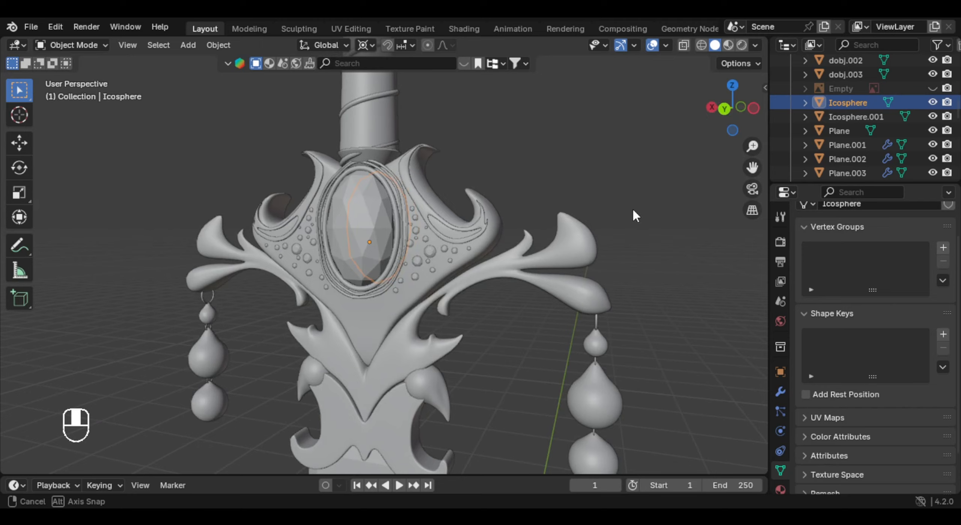
- Select the front and back gems of the guard and snap the 3D cursor midway between them
middle_drag(635, 213, 374, 242)
middle_drag(374, 242, 422, 247)
middle_drag(267, 244, 413, 241)
shift+click(314, 248)
middle_drag(355, 247, 254, 242)
click(295, 250)
shift+click(450, 256)
key(shift+s)
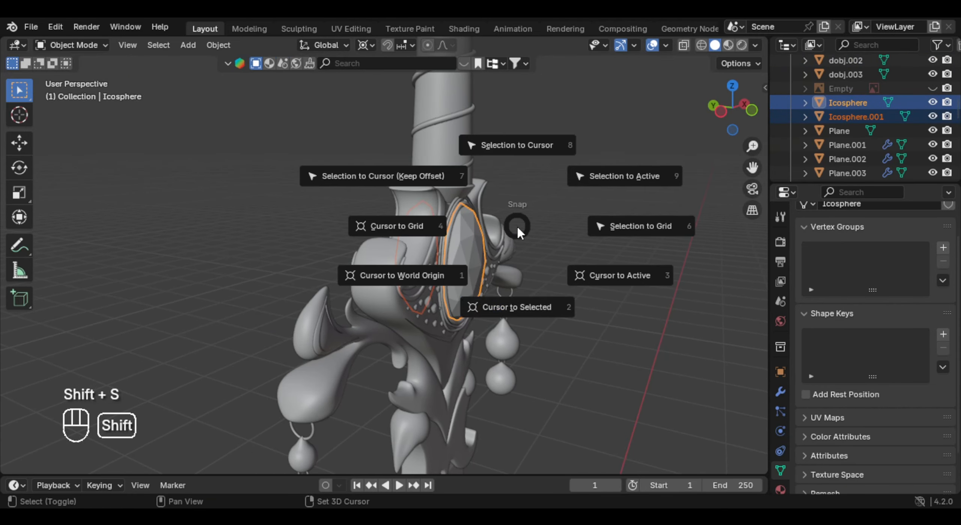
click(504, 276)
- Add a cube empty at the 3D cursor and reduce its display size to 0.46 m
middle_drag(504, 277, 474, 268)
key(shift+a)
key(shift+a)
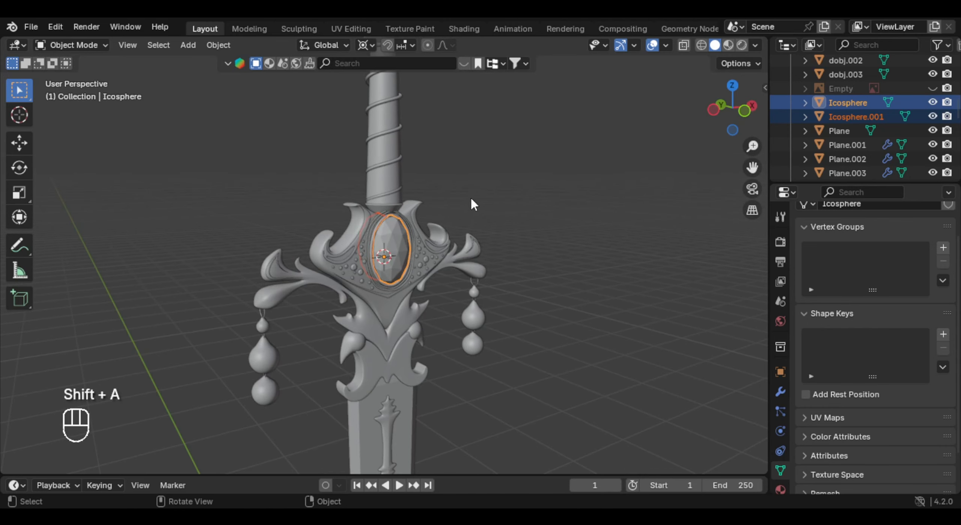
mouse_move(461, 330)
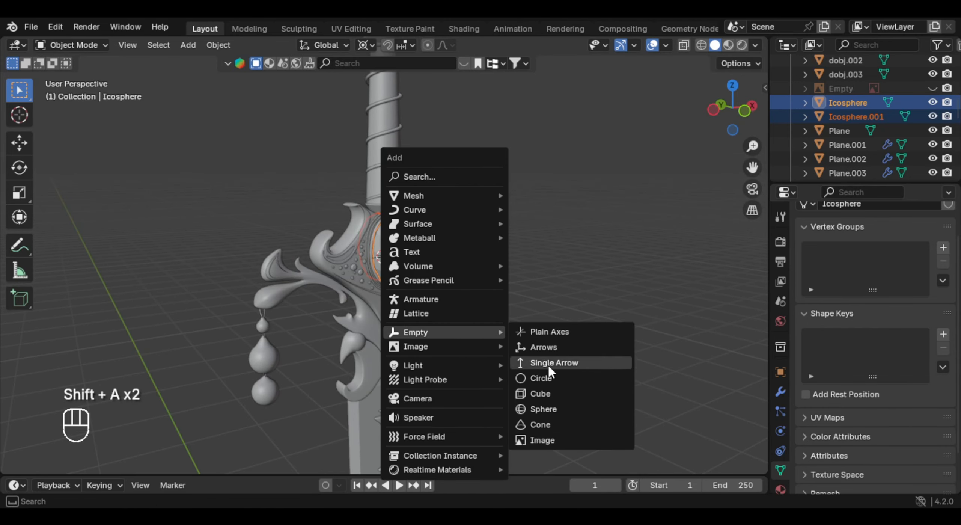
click(563, 394)
scroll(541, 232, down, 3)
right_click(546, 229)
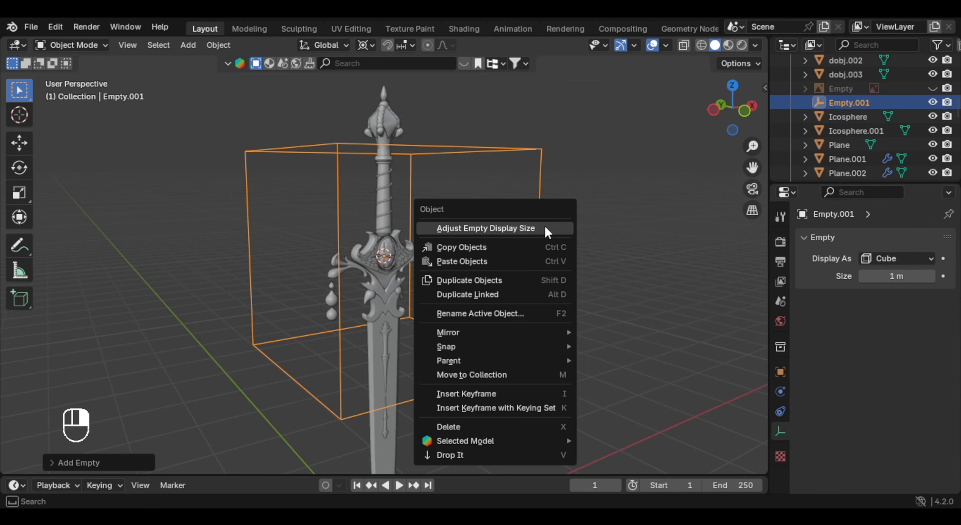
click(554, 228)
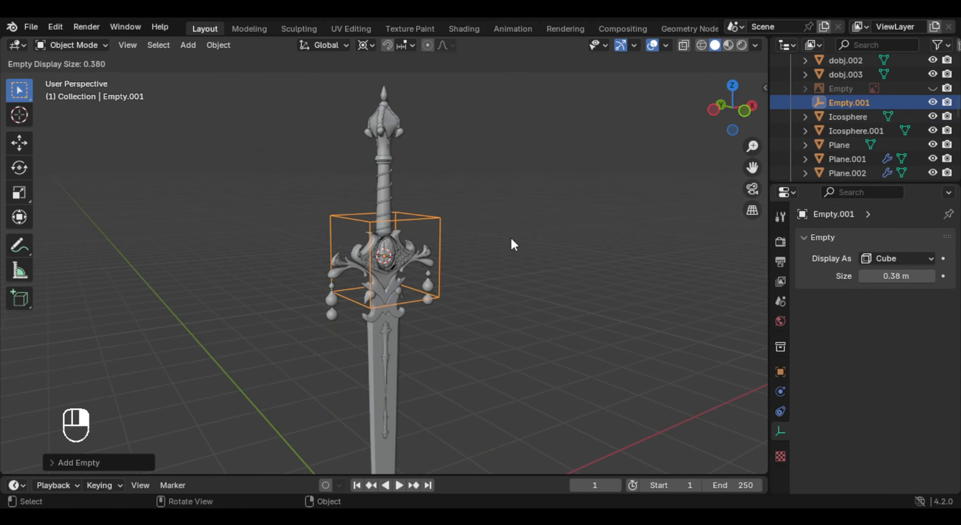
scroll(425, 266, down, 3)
- Move the cube empty down along Z to the upper blade and set its display size to 0.79 m
key(KP_1)
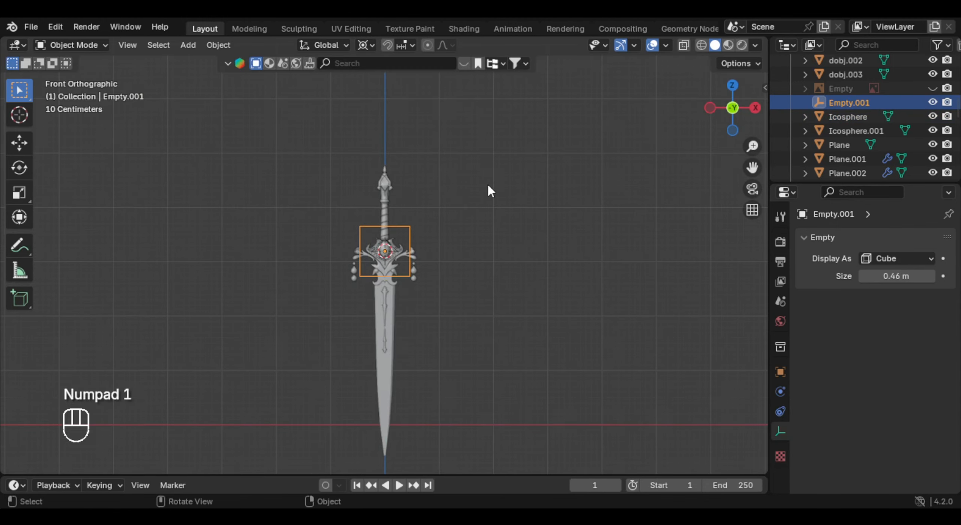
key(g)
key(z)
click(481, 227)
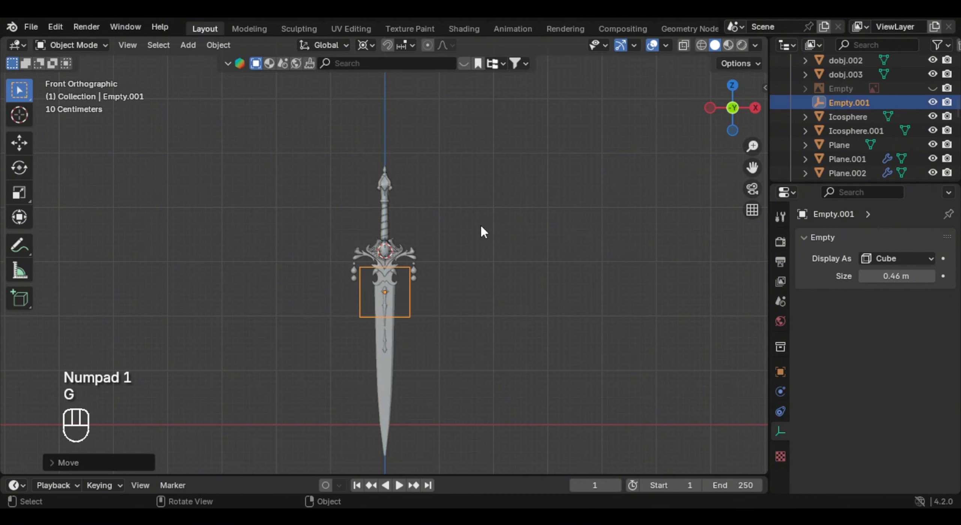
right_click(481, 226)
click(480, 226)
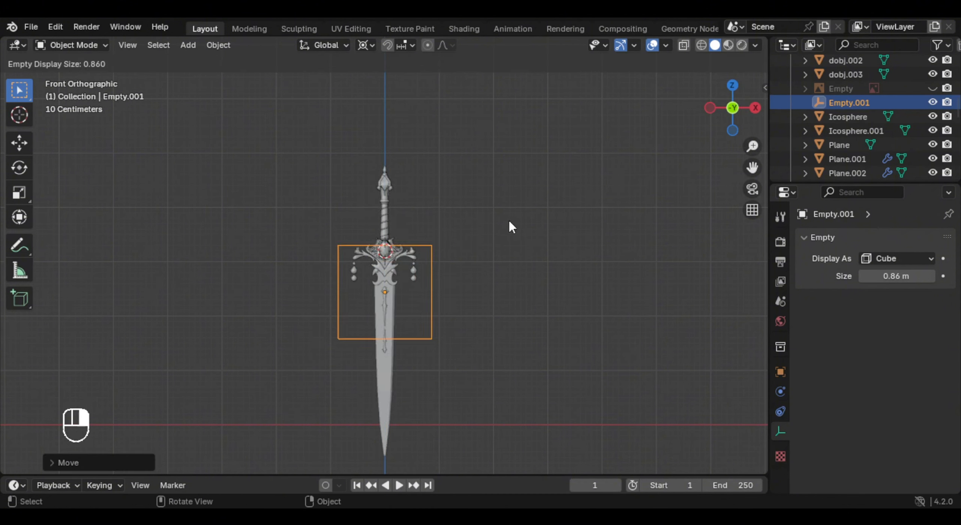
click(465, 263)
- Stretch the cube empty along Z to about 2.9 times and move it up along Z to surround the sword
key(s)
key(z)
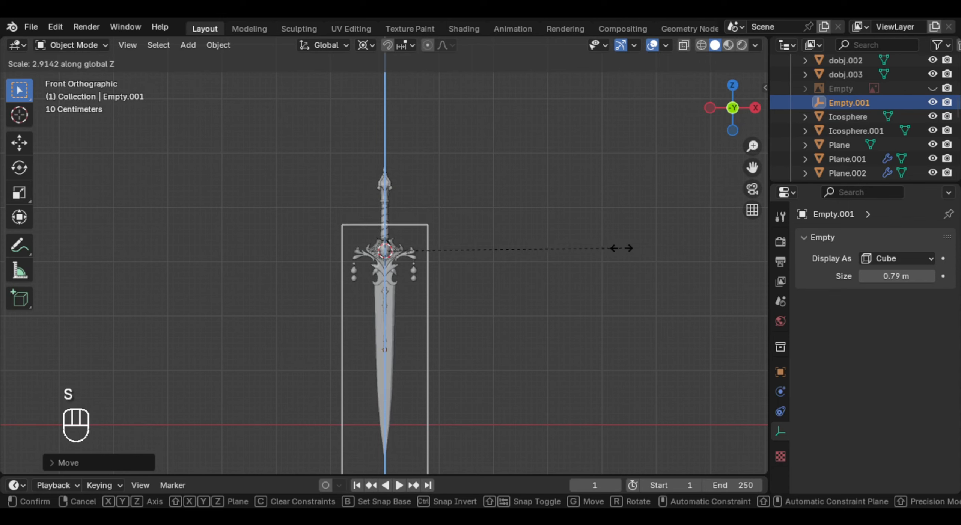
click(618, 246)
key(g)
key(z)
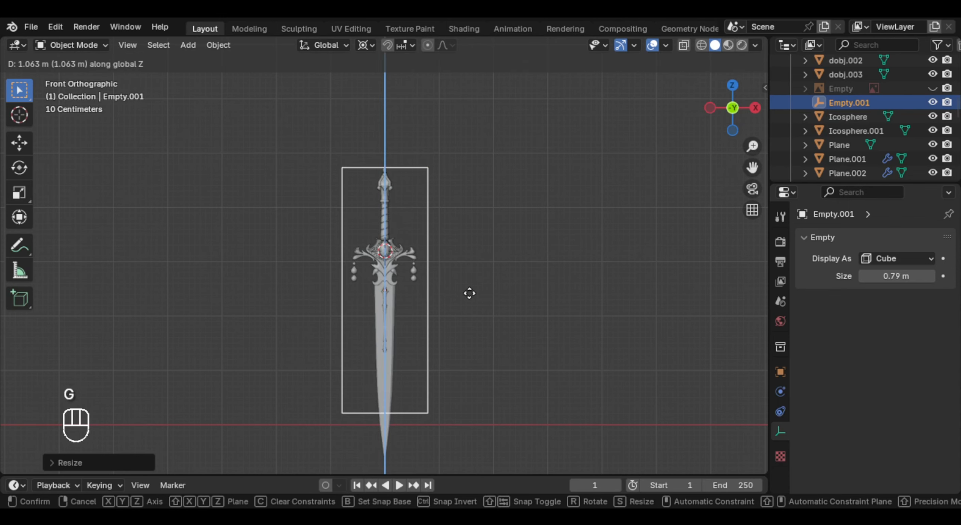
click(466, 311)
- Select everything with the cube empty active and parent all sword parts to it using the Object option
middle_drag(466, 312, 420, 293)
key(a)
scroll(464, 305, down, 4)
scroll(420, 293, up, 5)
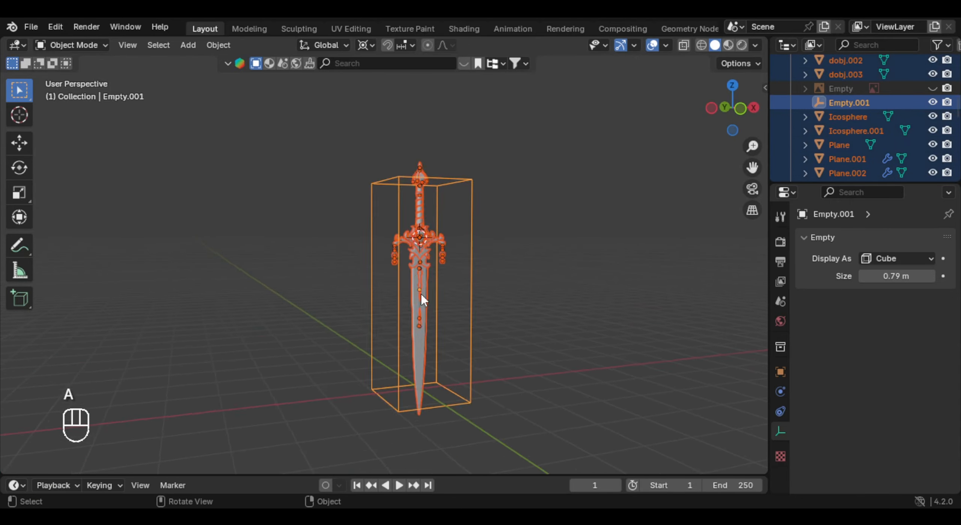
shift+middle_drag(551, 302, 413, 297)
middle_drag(413, 296, 526, 284)
shift+middle_drag(525, 284, 475, 292)
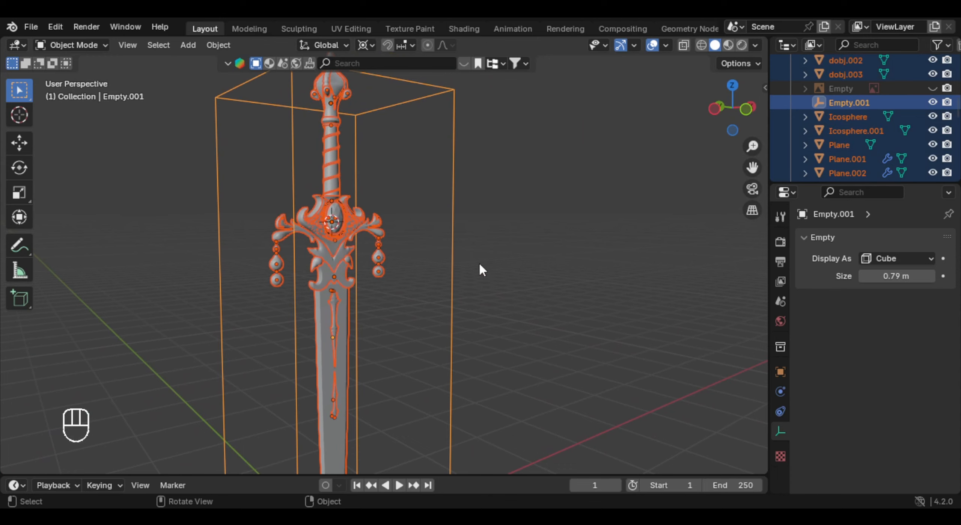
key(ctrl+p)
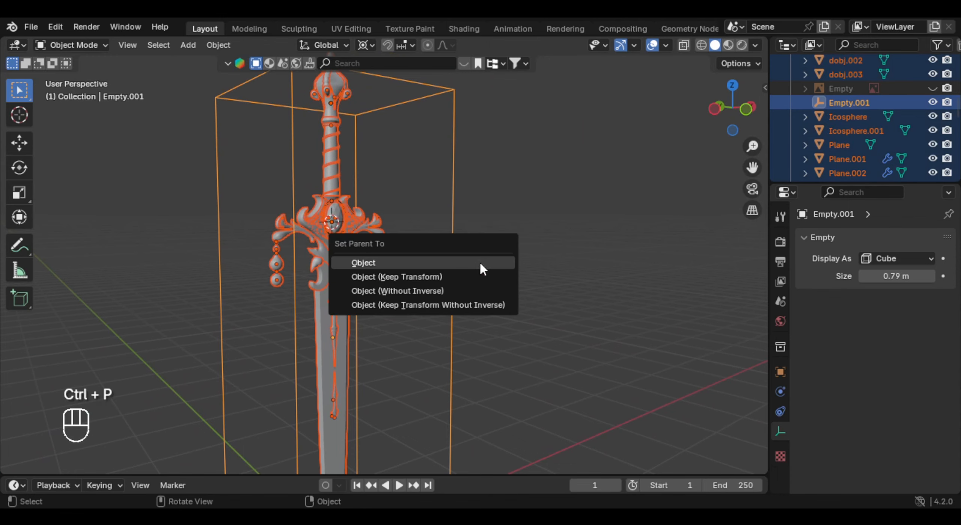
click(451, 274)
middle_drag(452, 272, 438, 268)
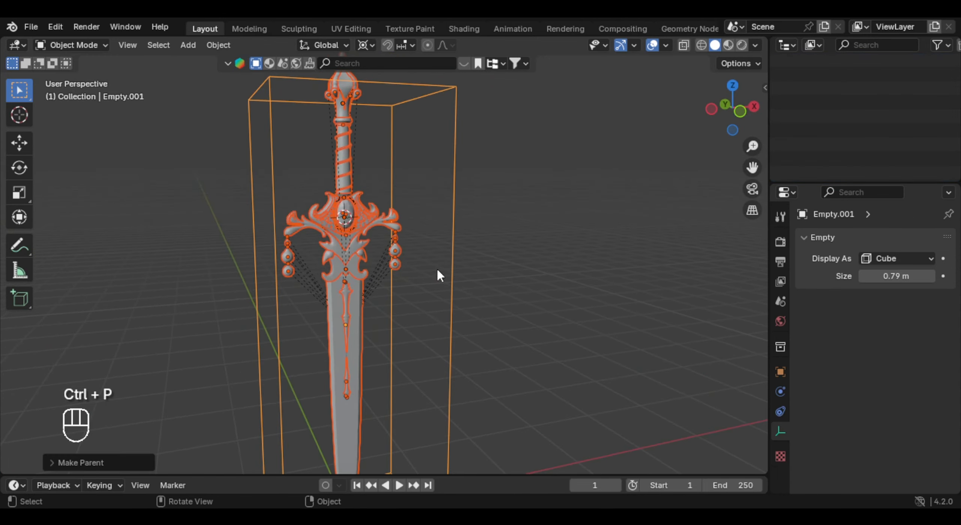
- Select only the cube empty and try moving it together with the parented sword
click(443, 271)
scroll(441, 271, down, 3)
key(g)
click(399, 274)
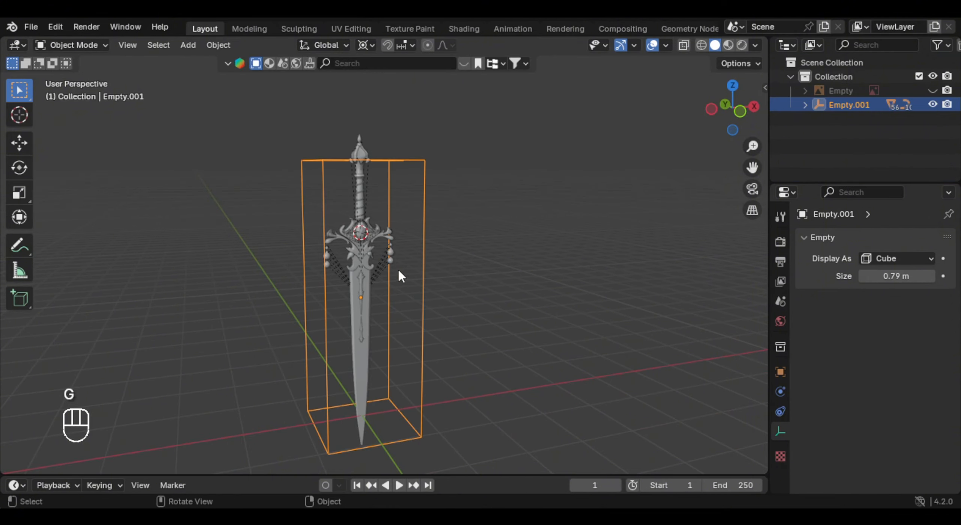
key(g)
click(418, 250)
mouse_move(418, 250)
middle_down()
mouse_move(457, 244)
mouse_move(414, 249)
middle_up()
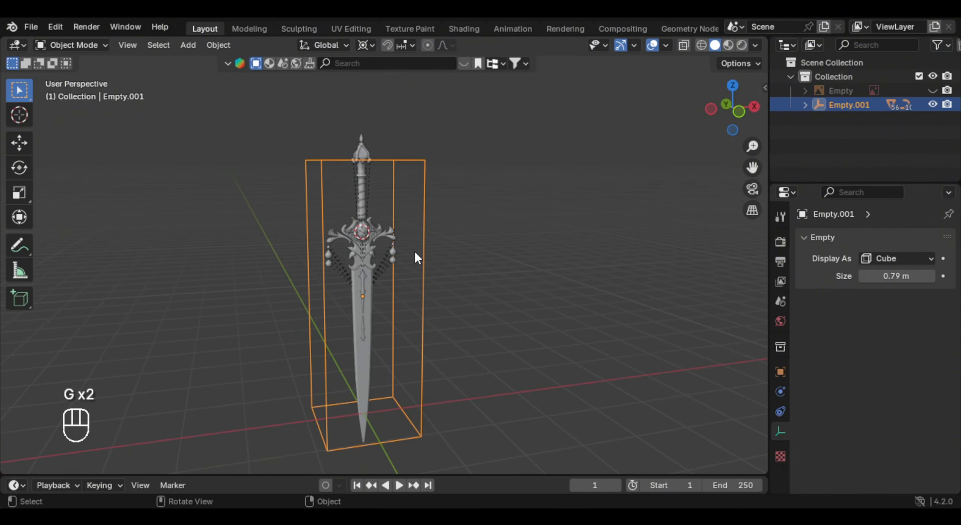
- Add a camera at the 3D cursor and move it along Y to a spot in front of the sword
scroll(415, 249, down, 3)
key(shift+a)
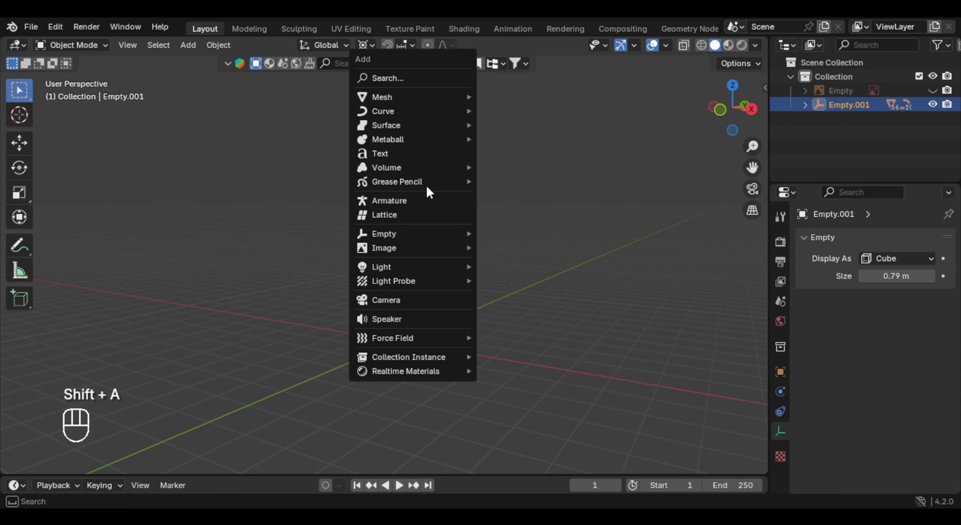
click(419, 300)
middle_drag(464, 281, 519, 244)
key(g)
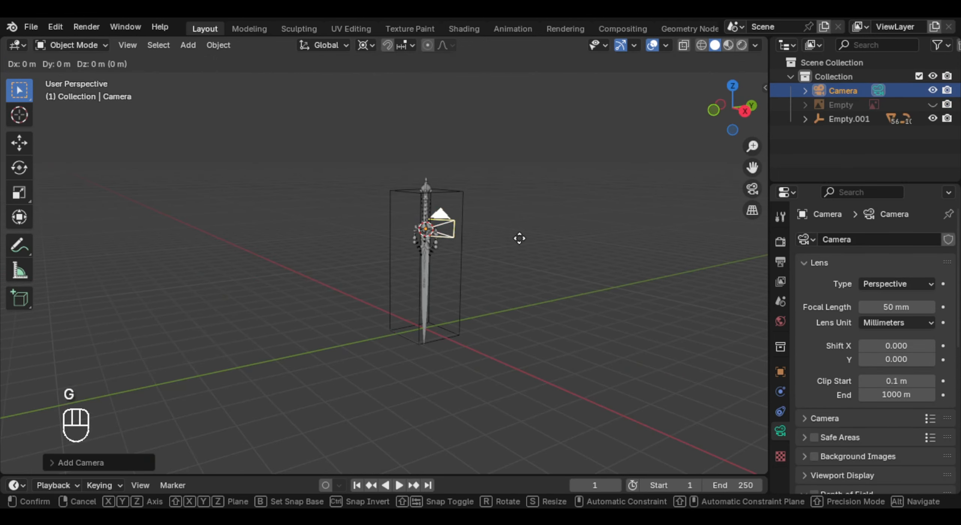
key(y)
click(269, 294)
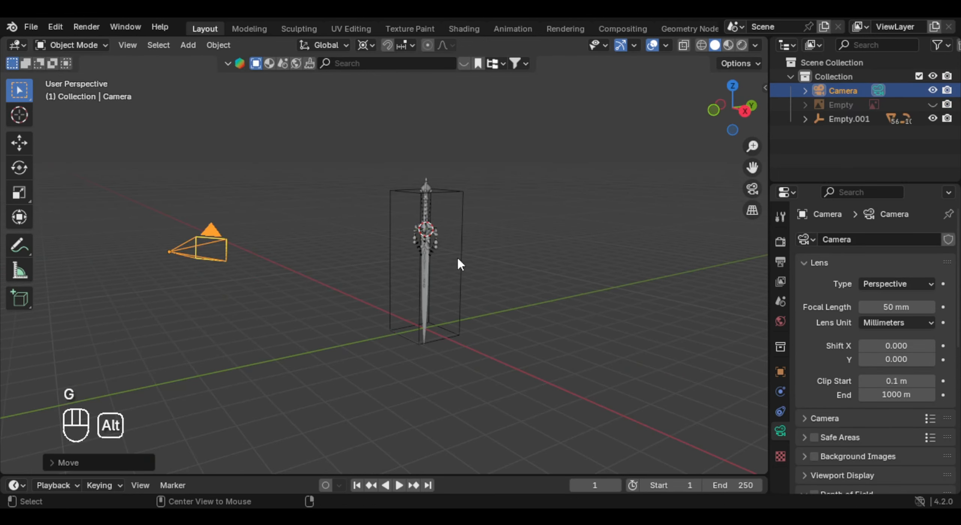
- Clear the camera's rotation and try rotating it 90° about global X around the 3D cursor
key(alt+r)
key(r)
key(x)
key(9)
key(0)
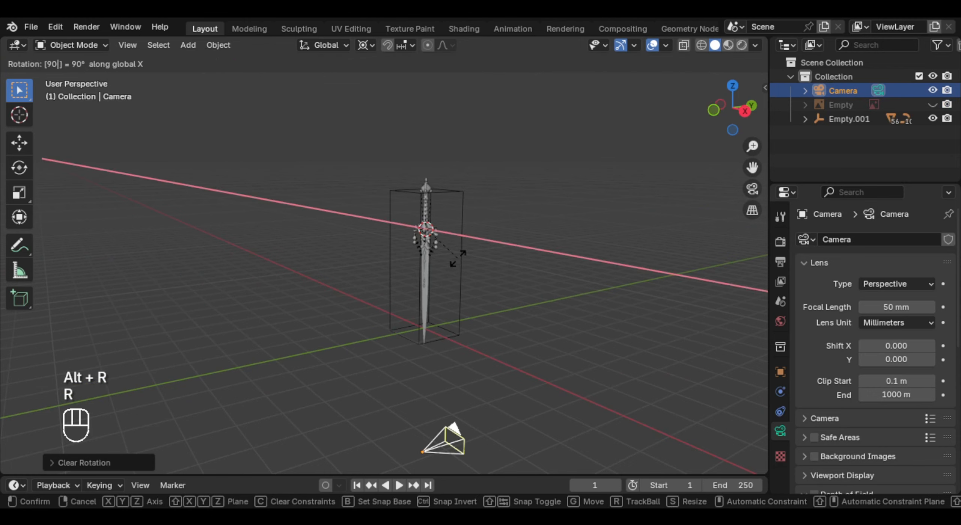
key(Return)
- Set the pivot point to Median Point, rotate the camera 90° about global X and switch to the camera view
key(period)
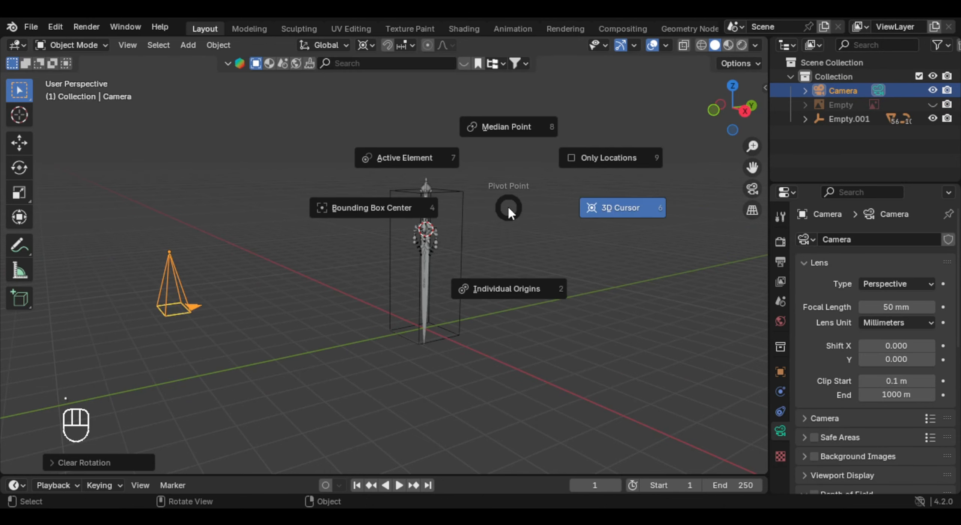
click(505, 138)
text(rx90)
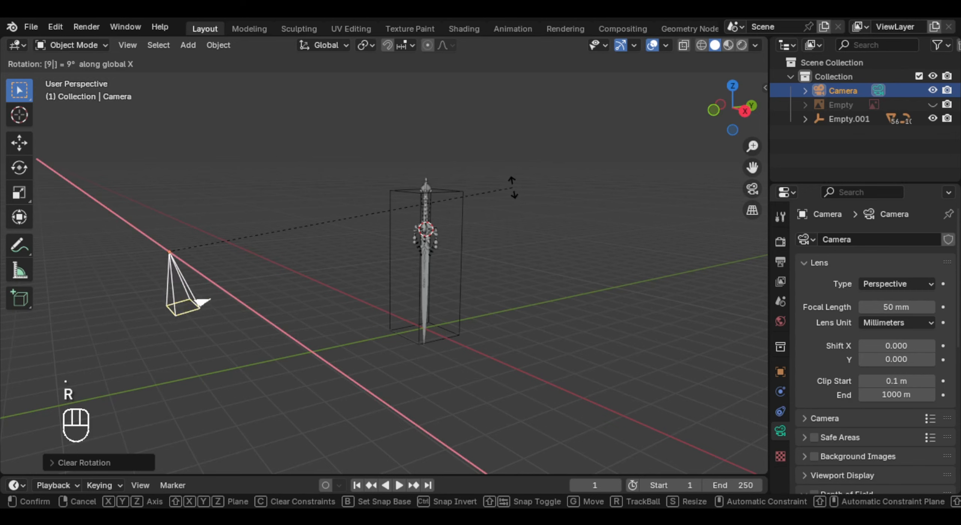
click(547, 245)
key(KP_0)
scroll(600, 270, down, 3)
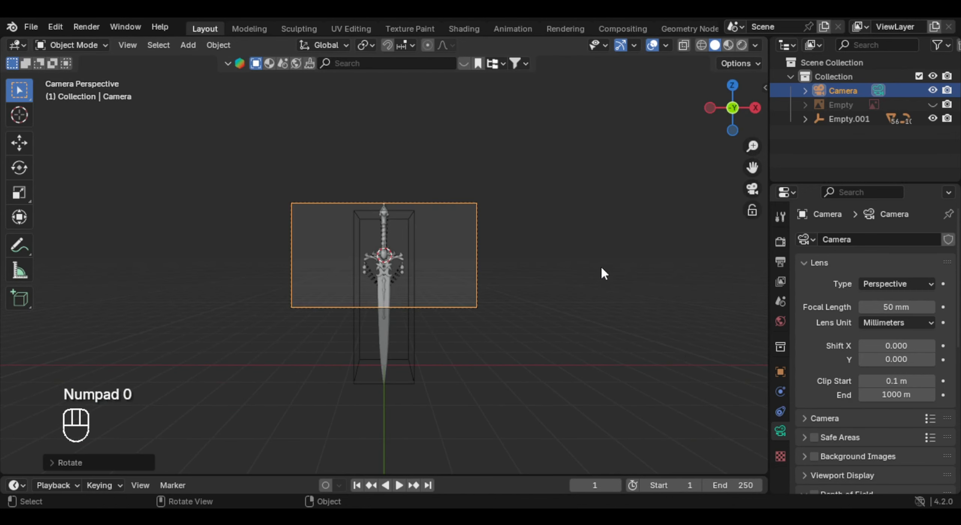
- Set the render resolution to 1080 px in X and 1920 px in Y
click(780, 242)
click(784, 257)
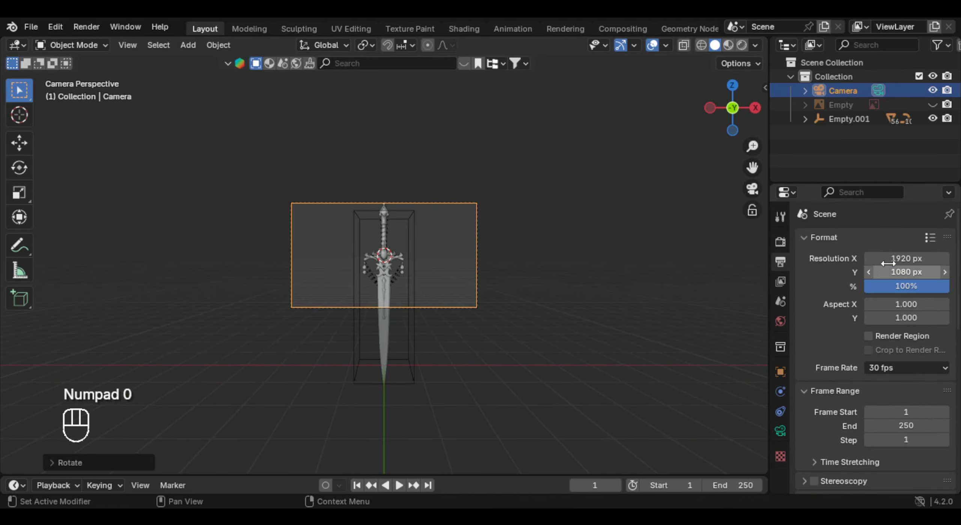
click(900, 259)
text(1080)
key(Return)
click(904, 271)
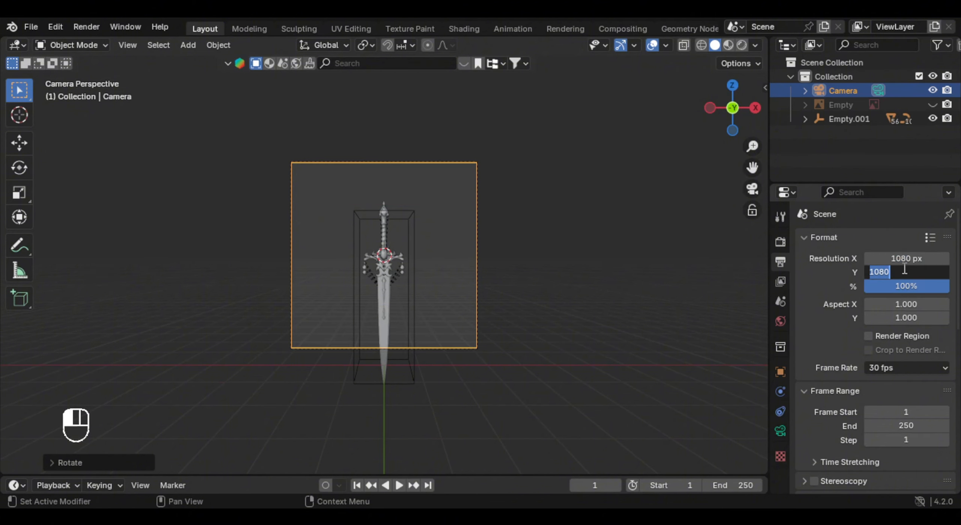
text(1920)
key(Return)
- Lower the camera along Z to frame the full sword vertically and set its focal length to 99 mm
key(g)
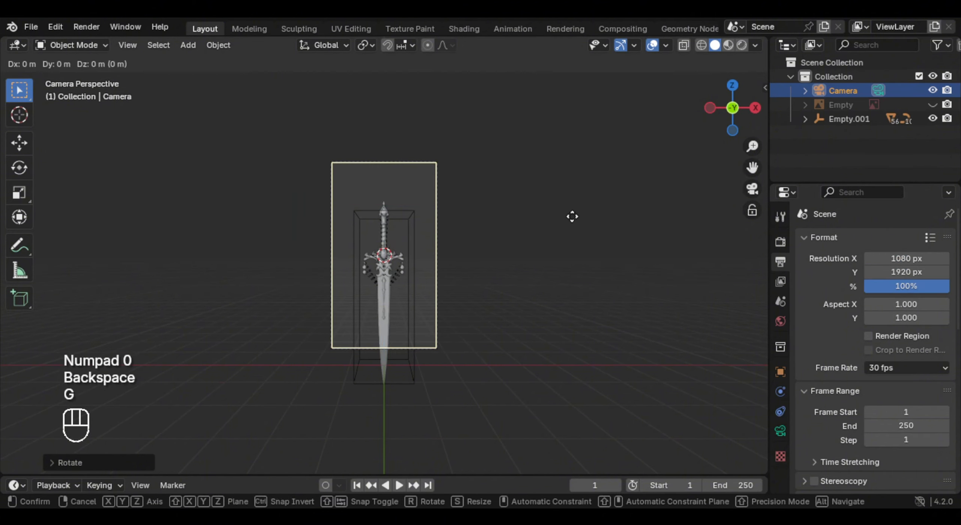
middle_click(590, 261)
click(589, 262)
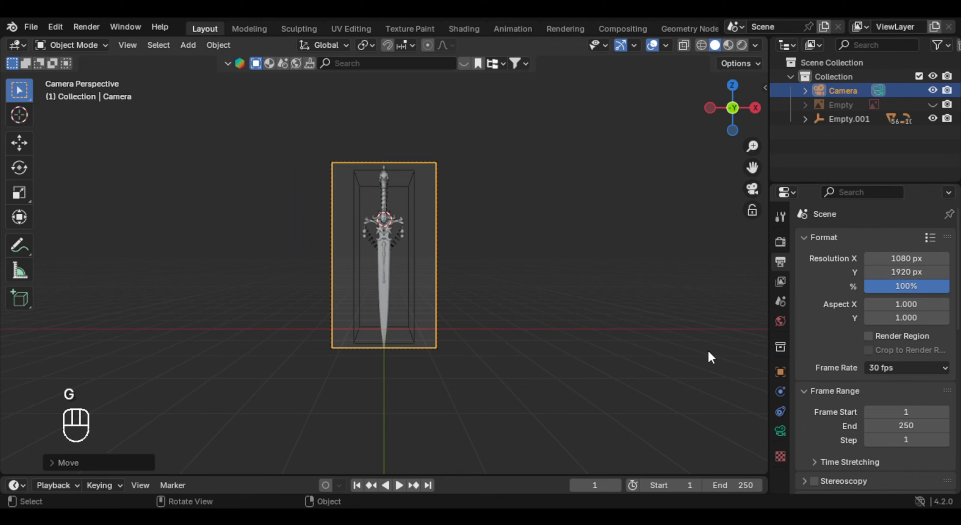
click(780, 430)
drag(896, 306, 922, 306)
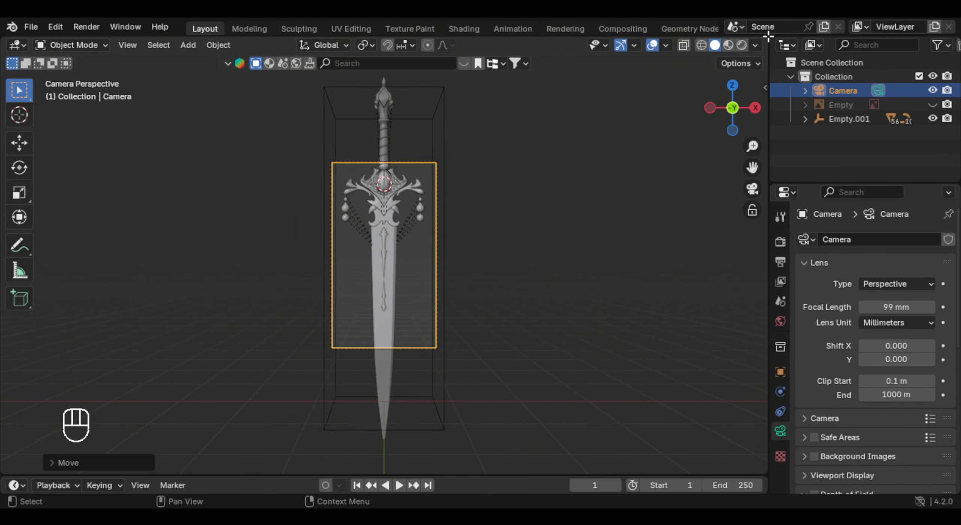
- Split the 3D viewport to keep a separate camera view and hide that view's tools, gizmos and overlays
drag(768, 37, 273, 38)
key(t)
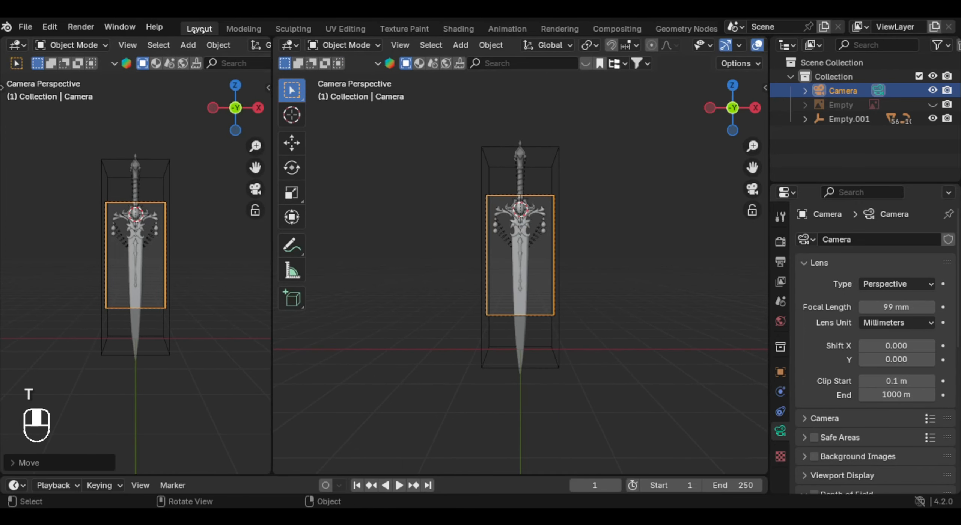
scroll(199, 30, down, 5)
scroll(240, 45, down, 10)
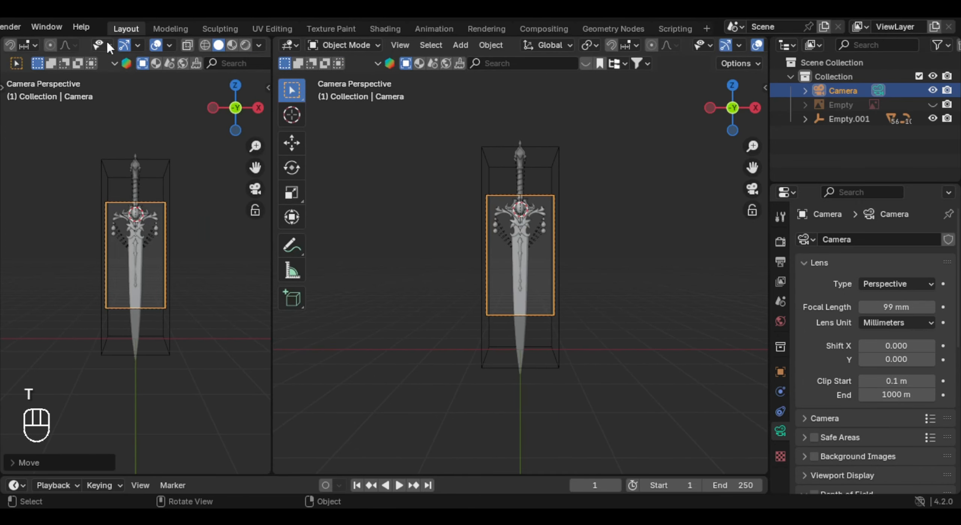
click(125, 45)
click(156, 45)
- Move the camera back along Y until the whole sword fits inside the portrait frame with some margin
middle_drag(375, 263, 426, 257)
key(g)
click(428, 261)
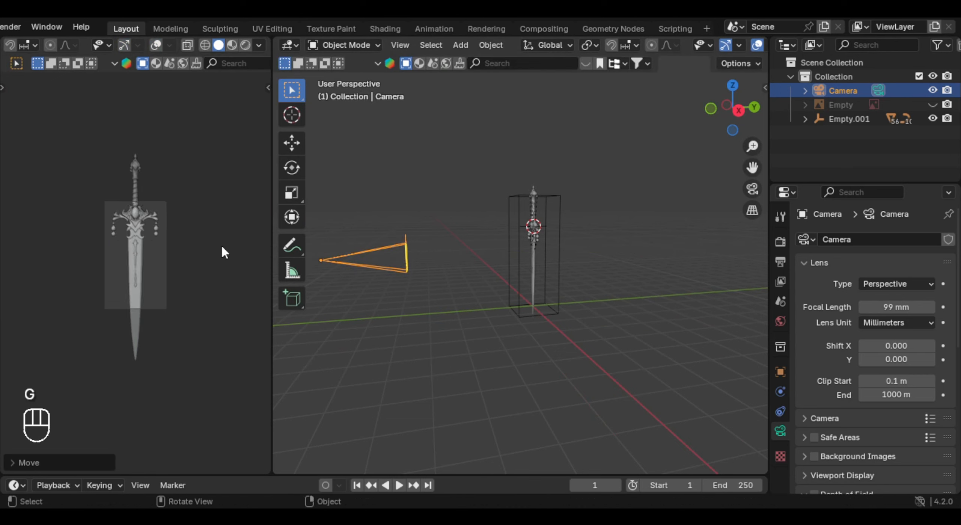
key(g)
middle_click(413, 256)
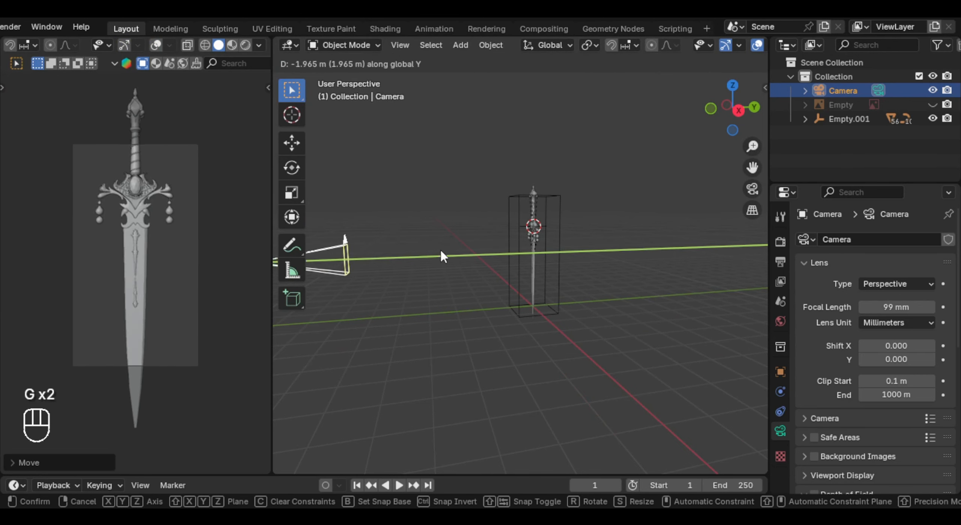
key(g)
click(667, 264)
- Switch both 3D viewports to Material Preview shading and bring the whole sword into the working view
middle_drag(667, 264, 732, 32)
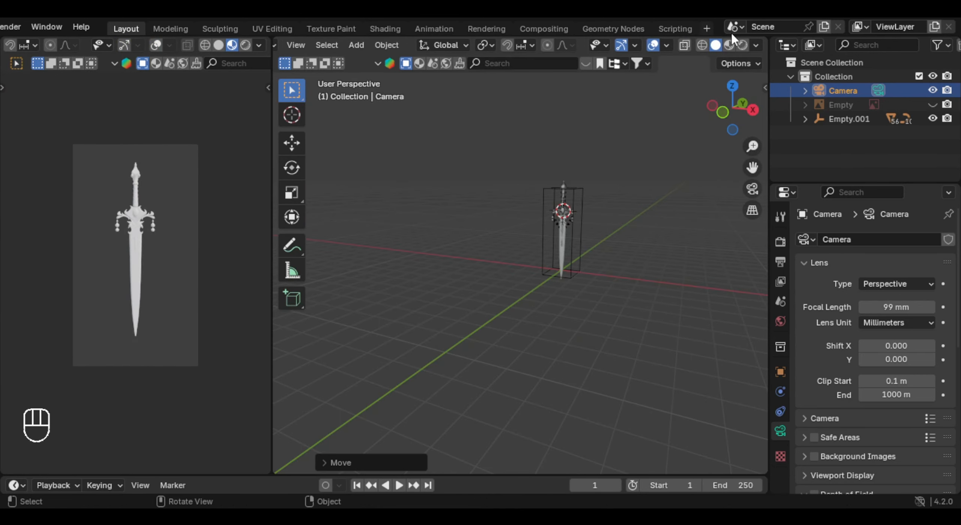
click(729, 45)
scroll(618, 211, up, 4)
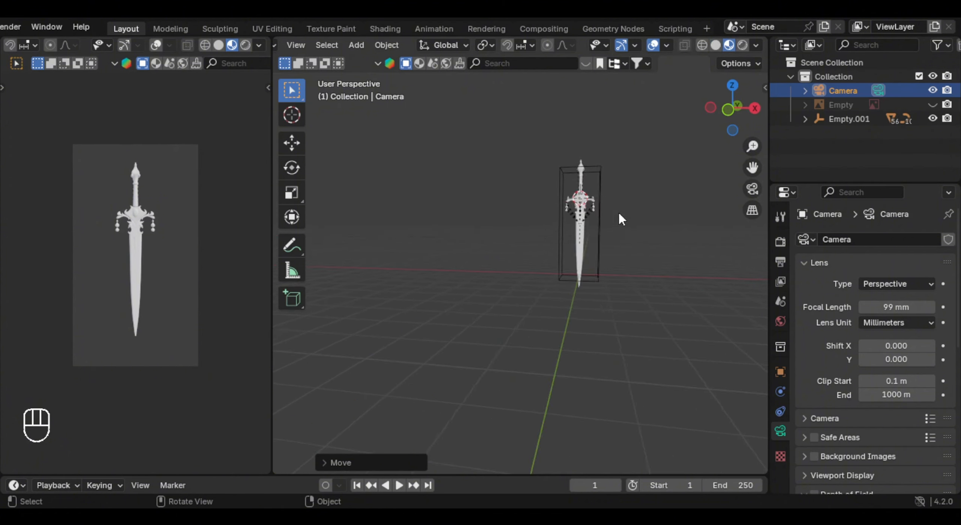
mouse_move(622, 212)
shift+middle_down()
mouse_move(528, 261)
mouse_move(536, 285)
mouse_move(440, 285)
mouse_move(590, 273)
mouse_move(525, 284)
mouse_move(535, 289)
mouse_move(543, 404)
shift+middle_up()
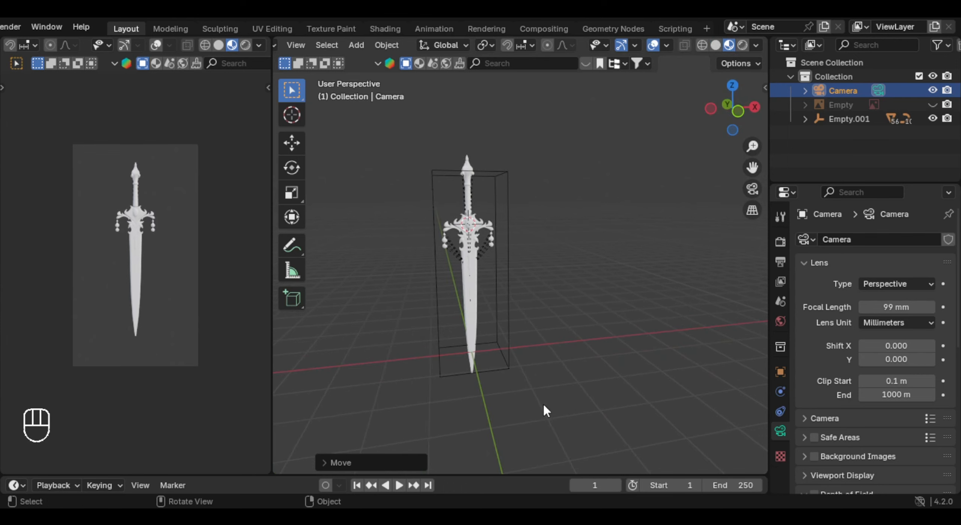
- Enlarge the timeline area, change it into a Shader Editor and hide its sidebar
drag(525, 474, 526, 351)
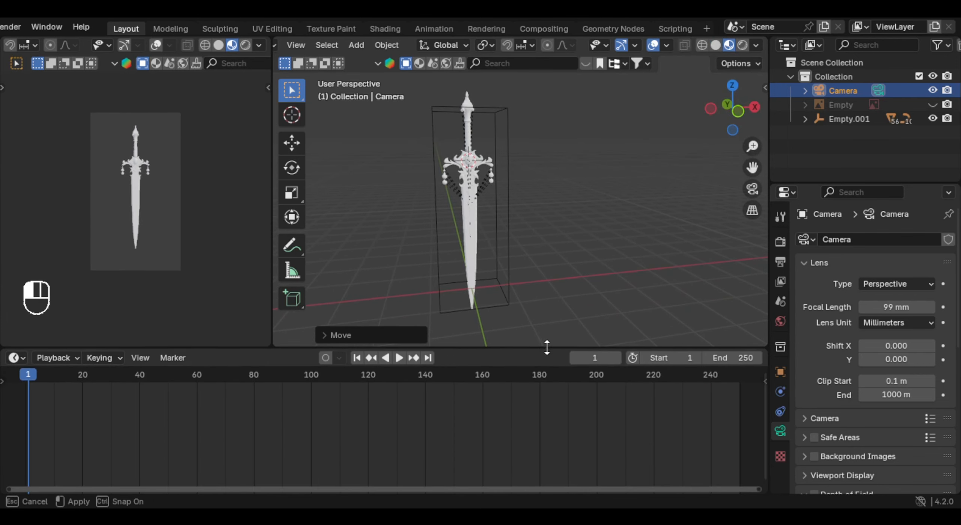
click(14, 357)
click(54, 310)
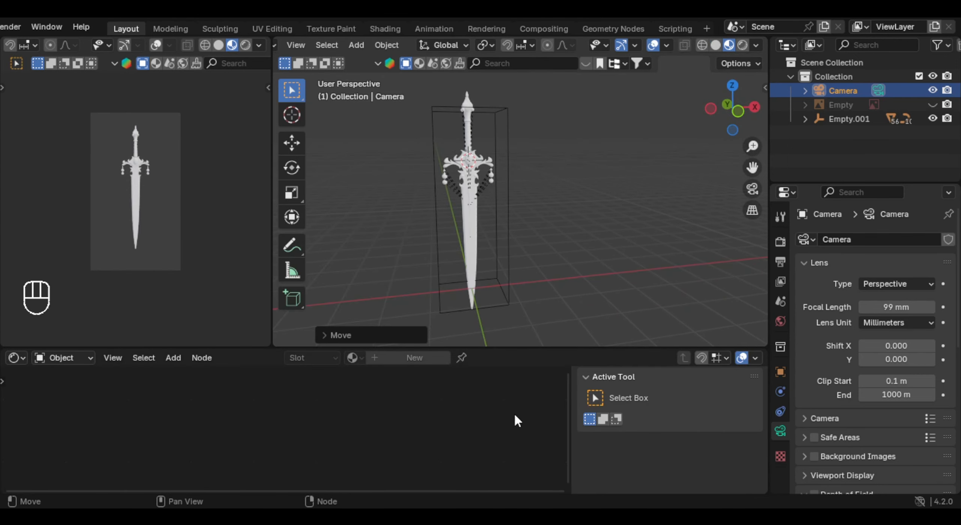
key(n)
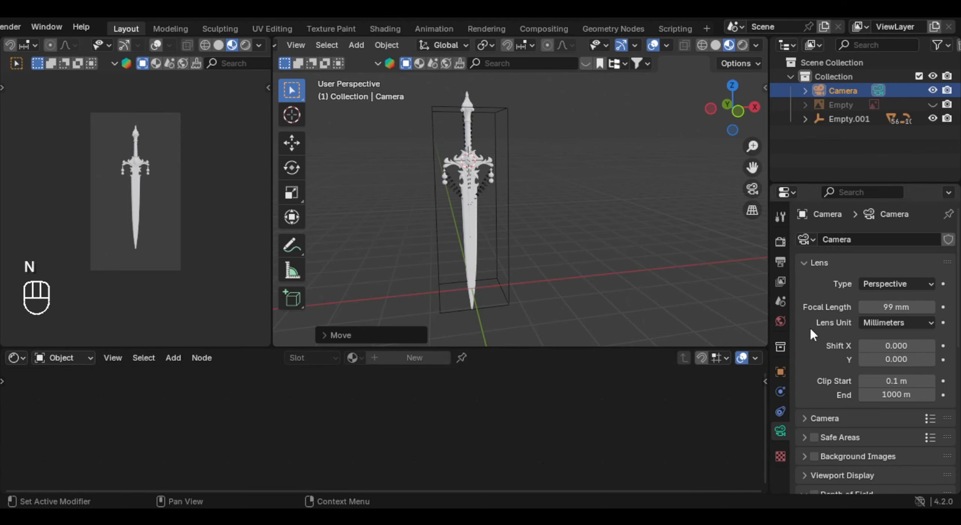
- Assign the kiara_1_dawn image as an Environment Texture to the world color and switch the camera view to Rendered shading
click(780, 320)
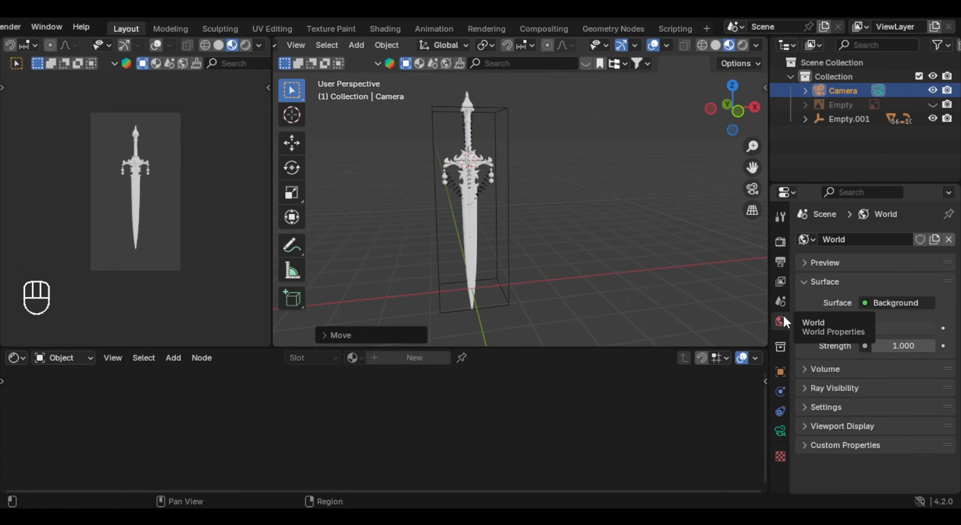
click(865, 327)
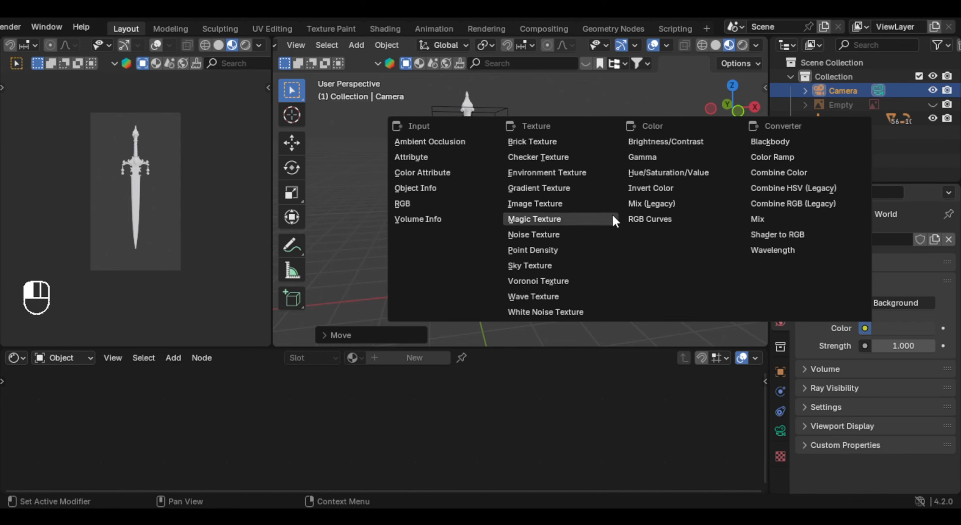
click(593, 171)
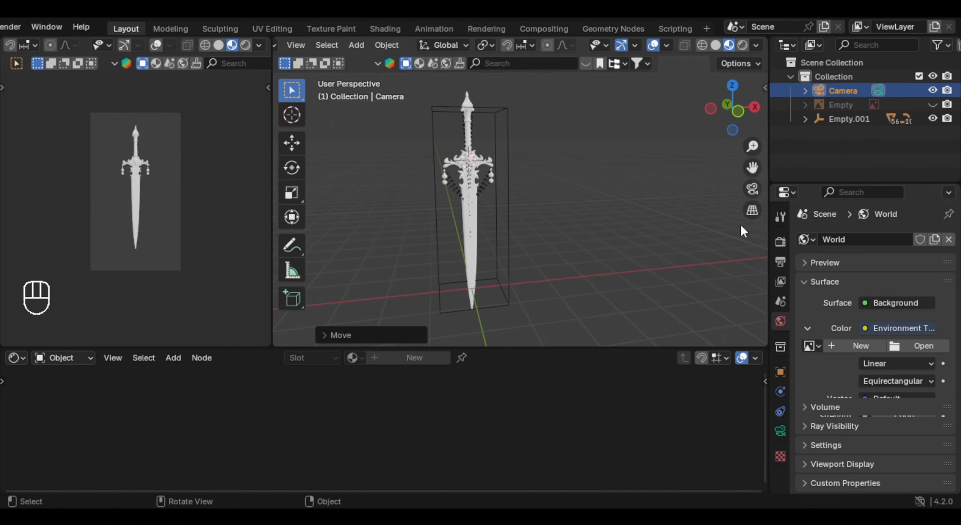
click(937, 344)
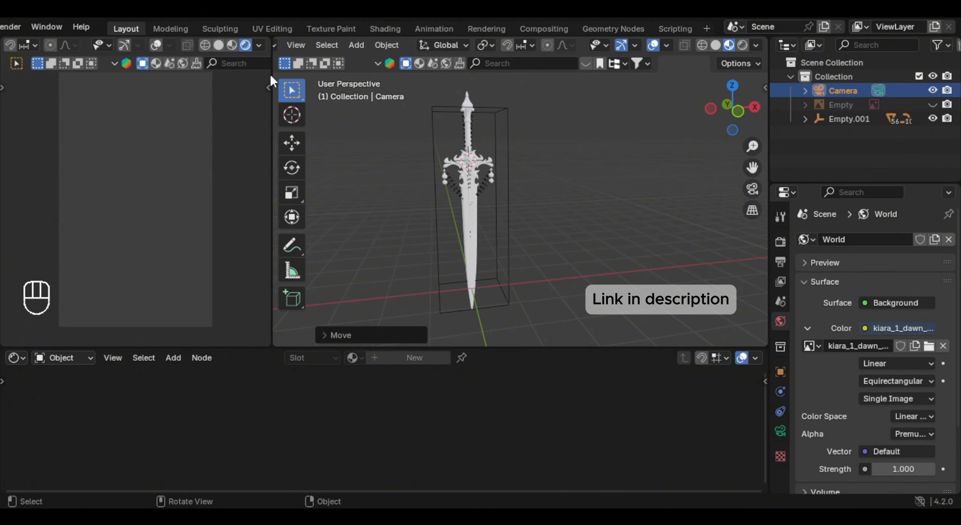
click(245, 46)
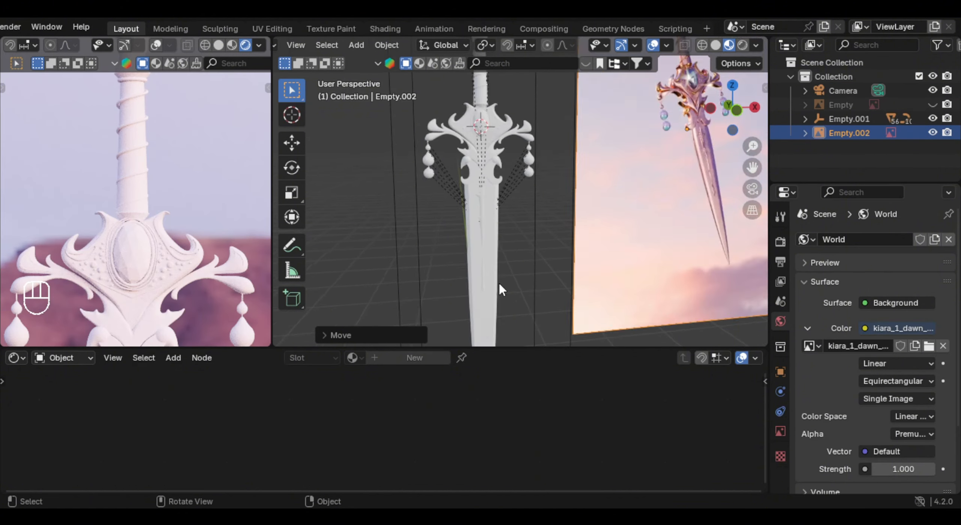
- Create a new material named metal on the sword blade
scroll(497, 236, up, 5)
click(502, 182)
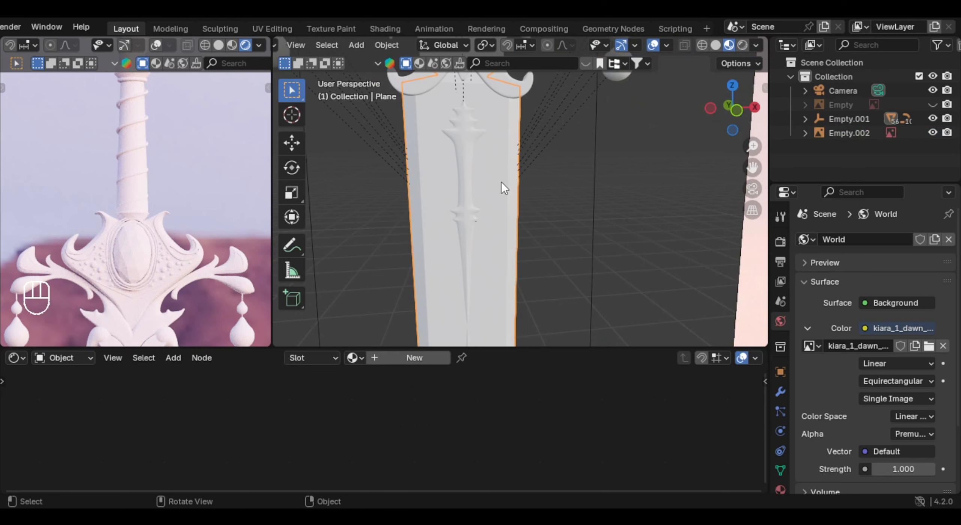
click(409, 358)
click(429, 357)
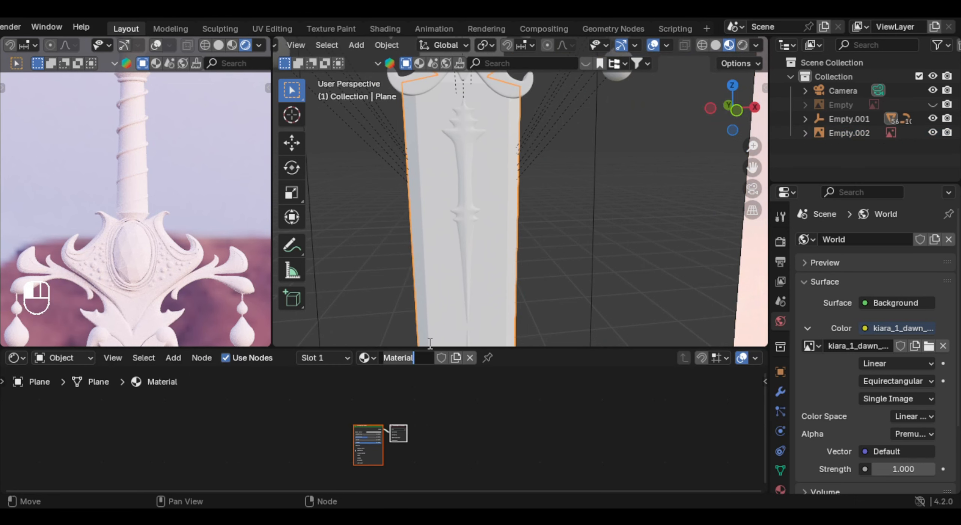
text(metal)
key(Return)
- Set the metal material's Metallic to 1.0 and its Roughness to 0.2
mouse_move(481, 406)
mouse_down()
mouse_move(334, 406)
mouse_move(485, 407)
mouse_move(471, 408)
mouse_up()
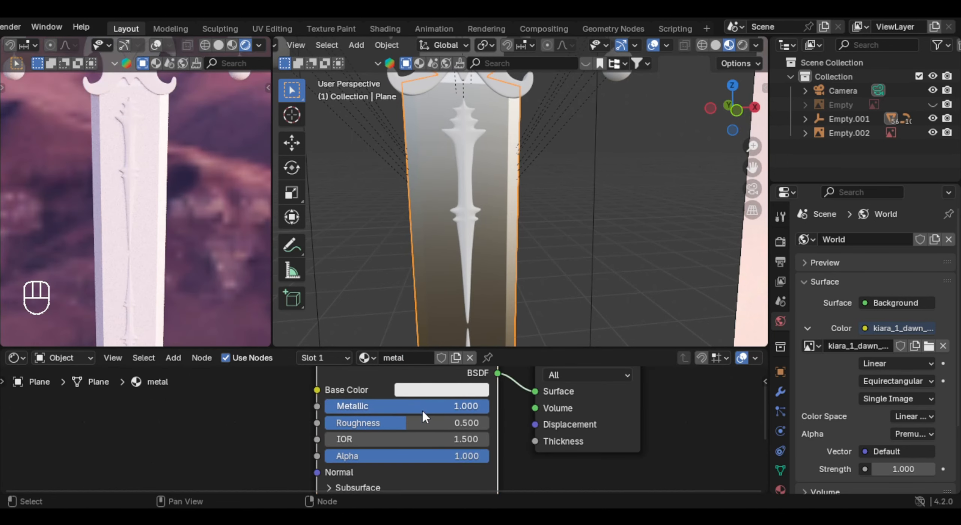
drag(424, 423, 368, 423)
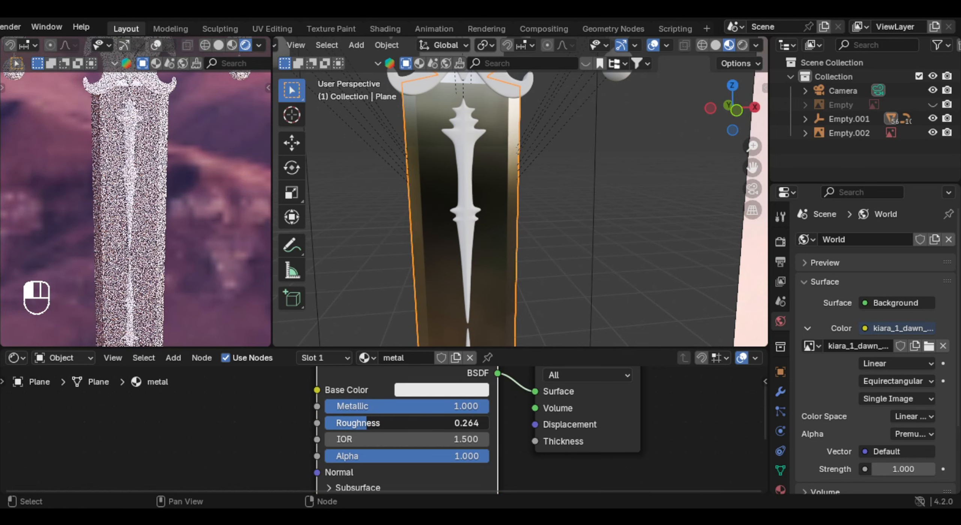
click(378, 423)
text(0.2)
key(Return)
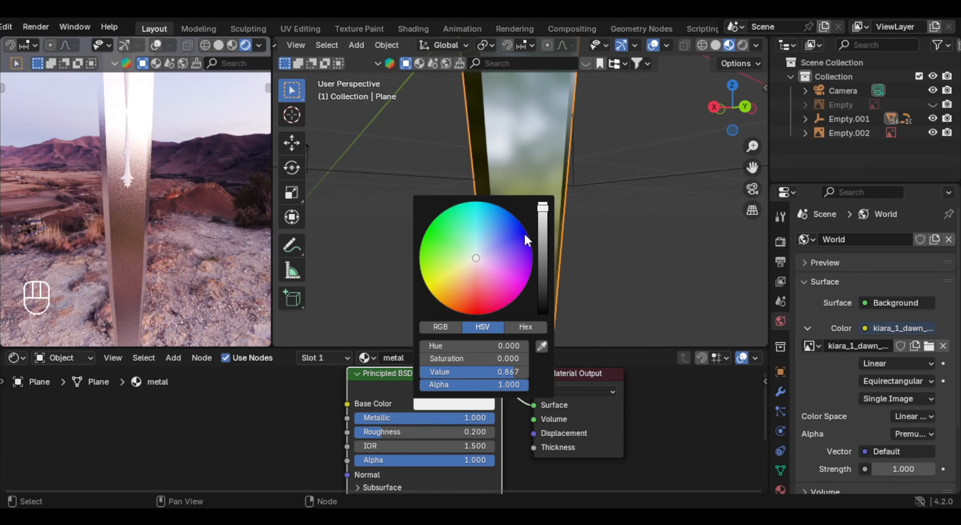
- Change the metal material's Base Color to a pale pink with a value of about 0.72
drag(543, 211, 543, 216)
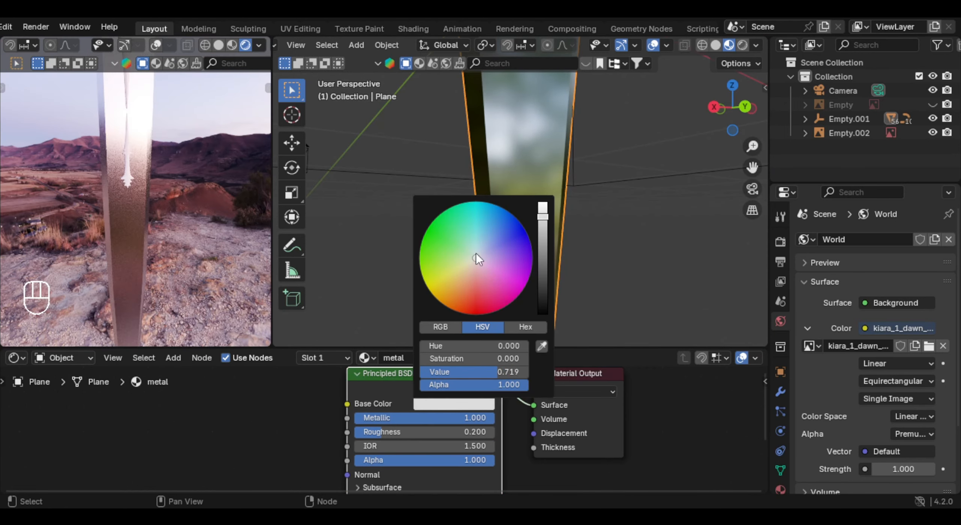
drag(476, 257, 480, 261)
click(328, 398)
scroll(151, 195, down, 5)
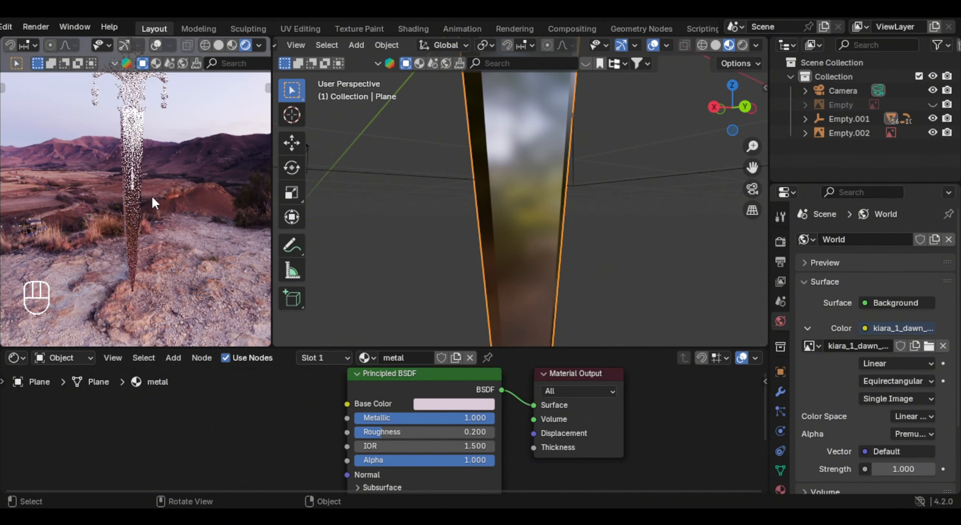
shift+middle_drag(151, 158, 152, 221)
scroll(551, 174, down, 2)
- Select the spiked ornaments on both faces of the blade and link the blade's metal material to them
shift+middle_drag(552, 174, 474, 165)
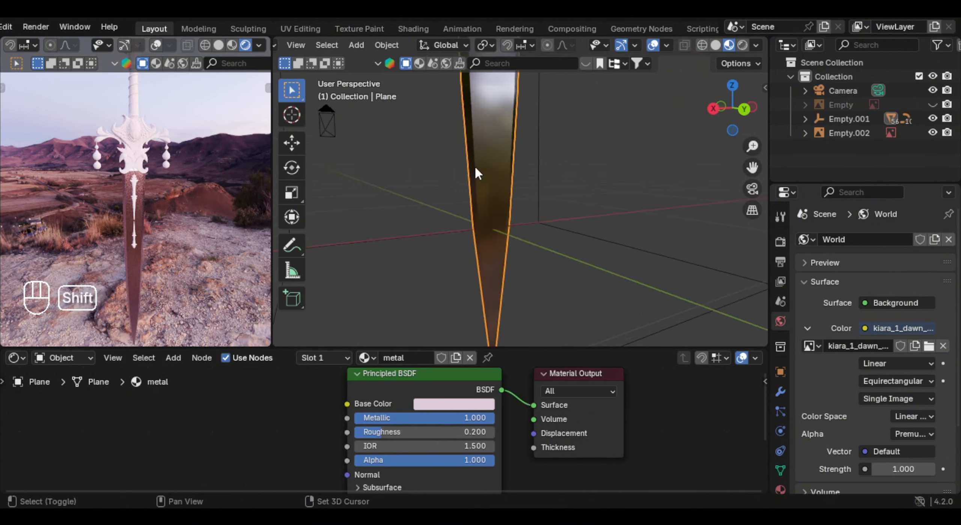
scroll(484, 210, down, 3)
scroll(508, 211, up, 5)
shift+middle_drag(504, 199, 608, 201)
click(487, 226)
shift+click(480, 290)
click(489, 282)
shift+click(484, 179)
shift+click(472, 230)
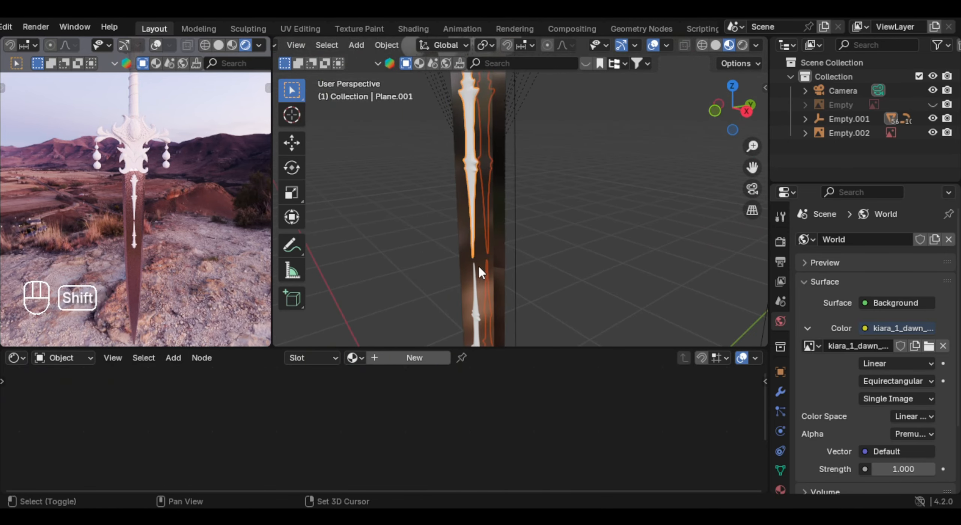
shift+click(474, 315)
middle_drag(505, 218, 386, 211)
shift+middle_drag(522, 210, 453, 209)
shift+click(591, 207)
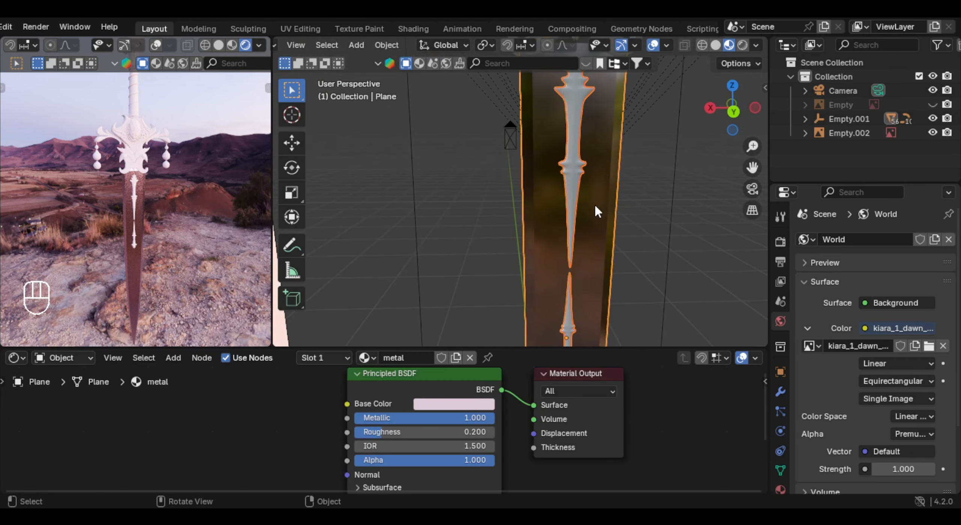
shift+middle_drag(595, 207, 523, 189)
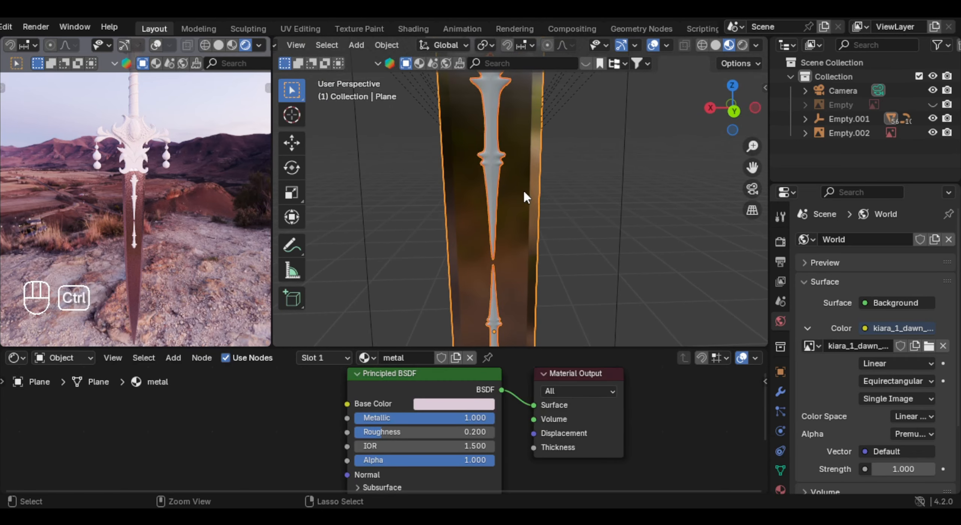
key(ctrl+l)
click(491, 225)
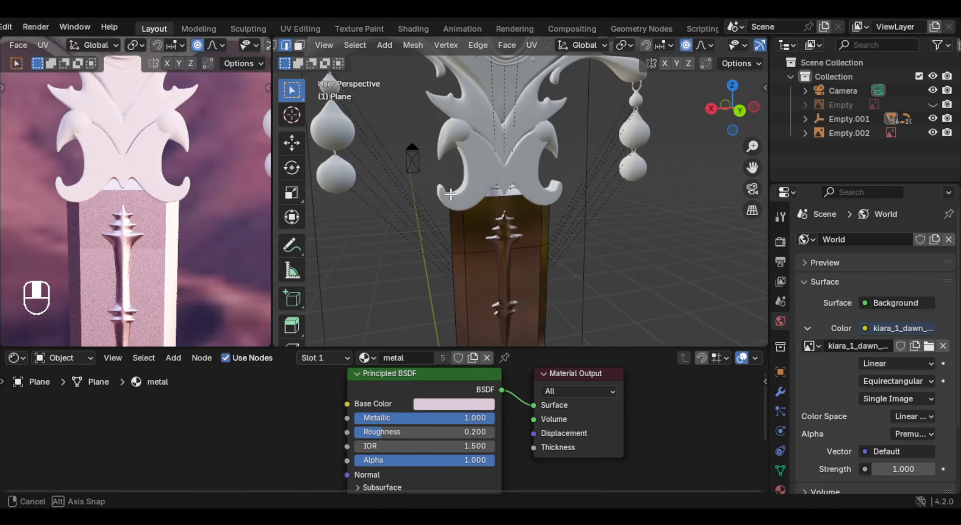
- Return to Object Mode and select the guard's branching wings, its central body and curls, and the grip
key(Tab)
click(522, 171)
shift+middle_drag(472, 205, 442, 236)
shift+middle_drag(508, 183, 547, 242)
scroll(539, 195, down, 5)
scroll(539, 192, down, 4)
scroll(548, 173, up, 8)
shift+click(546, 171)
scroll(525, 175, up, 3)
scroll(546, 242, up, 1)
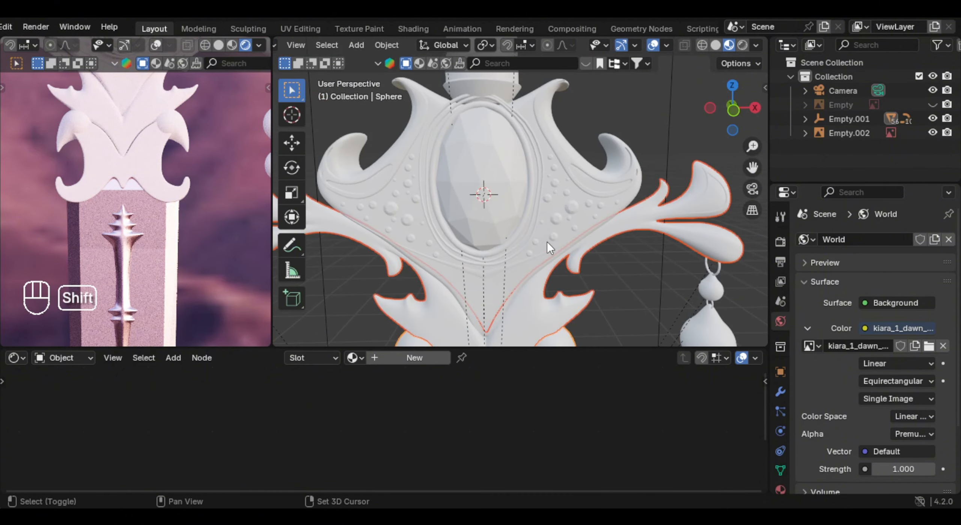
shift+click(522, 272)
scroll(559, 167, down, 2)
shift+middle_drag(541, 131, 540, 210)
shift+middle_drag(526, 145, 540, 230)
shift+click(515, 160)
shift+middle_drag(515, 161, 535, 251)
shift+click(511, 145)
- Add the pommel's main parts to the selection and link the blade's metal material to all selected pieces
scroll(438, 218, down, 6)
scroll(437, 213, up, 4)
shift+middle_drag(507, 203, 525, 246)
shift+click(463, 227)
shift+middle_drag(471, 225, 467, 199)
shift+click(467, 198)
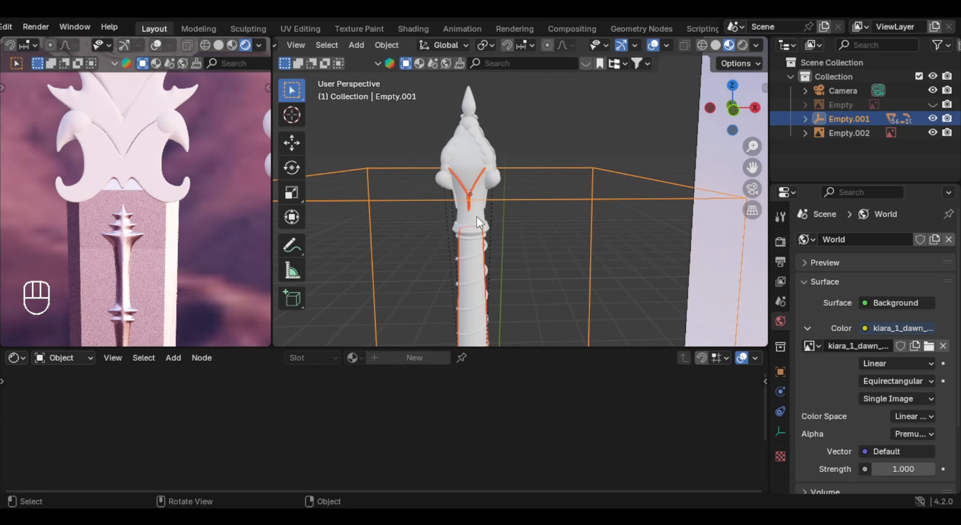
key(ctrl+z)
scroll(477, 150, up, 5)
shift+click(418, 179)
shift+middle_drag(418, 179, 436, 252)
middle_drag(436, 252, 536, 110)
shift+click(508, 254)
shift+click(530, 212)
scroll(530, 213, down, 4)
scroll(537, 112, down, 4)
shift+middle_drag(534, 225, 506, 187)
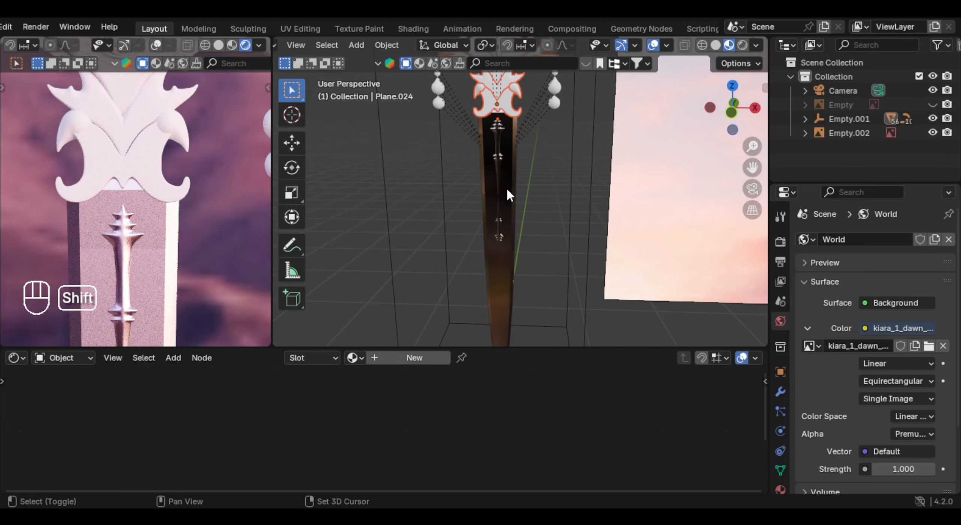
shift+click(514, 191)
key(ctrl+l)
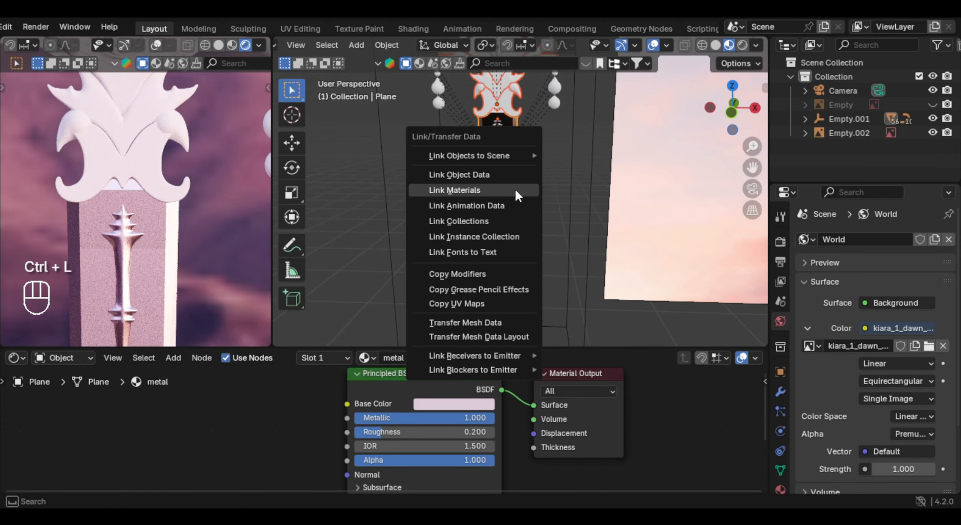
click(515, 190)
scroll(507, 200, down, 2)
- Create a new material named goldd on the curved trim along the guard's upper curls
scroll(103, 197, down, 10)
scroll(501, 168, up, 2)
shift+middle_drag(522, 83, 540, 196)
scroll(501, 166, up, 4)
scroll(564, 204, up, 3)
click(533, 199)
click(431, 356)
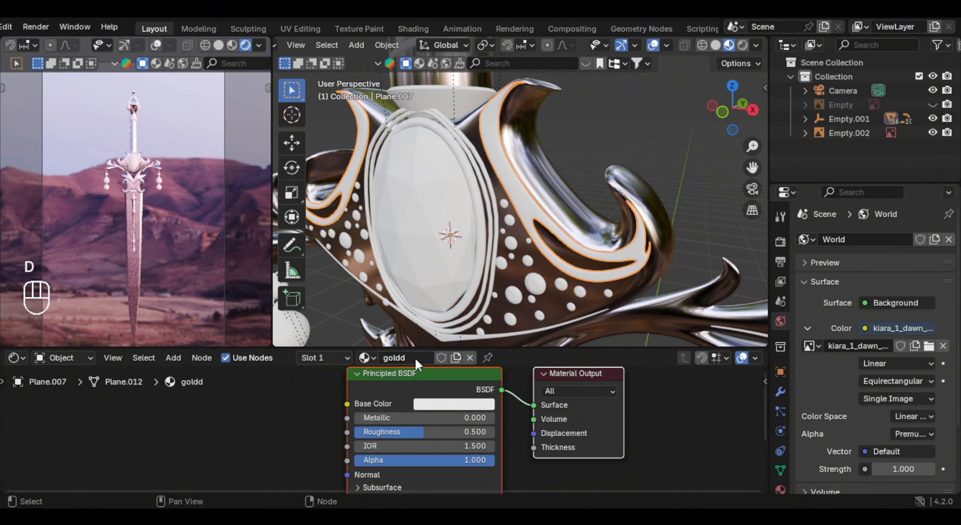
- Give the goldd material Metallic 1.0, a pale yellow Base Color and Roughness 0.3
click(450, 405)
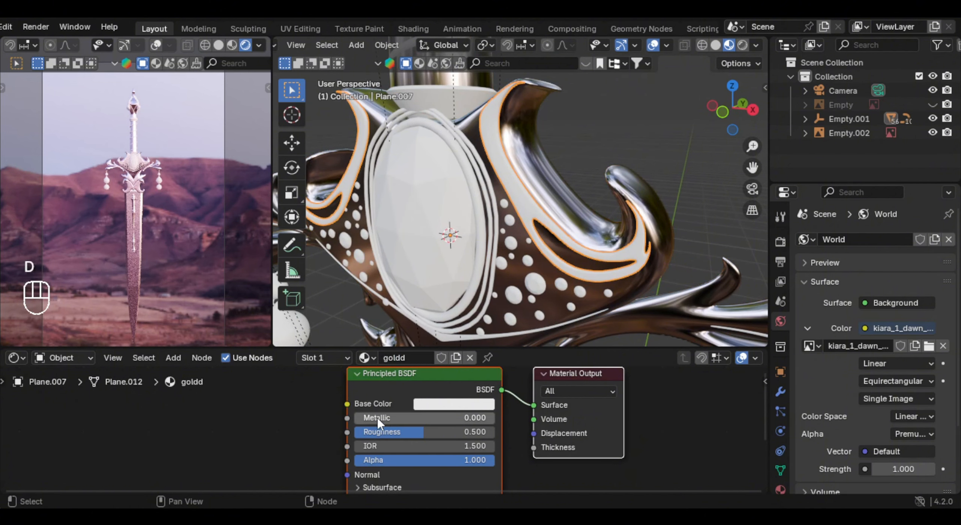
drag(377, 417, 492, 416)
click(454, 405)
drag(504, 237, 467, 270)
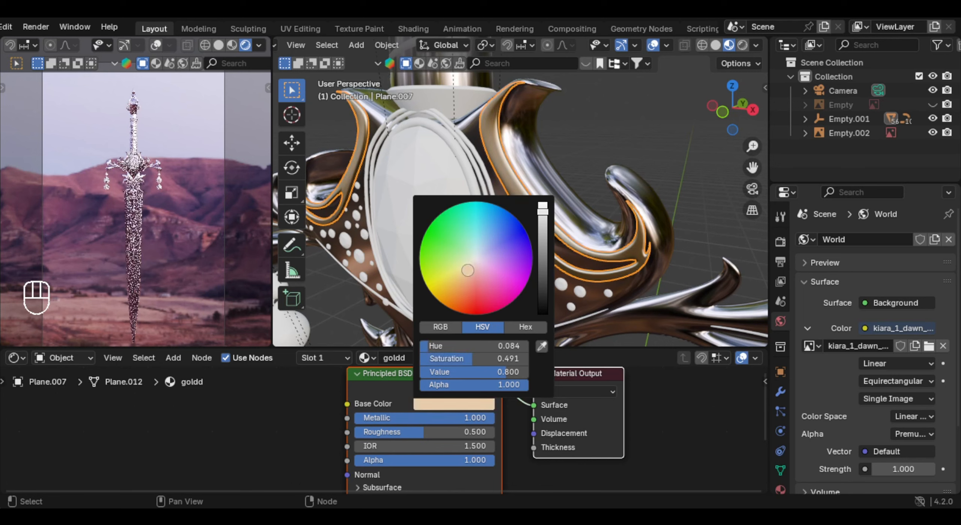
click(433, 432)
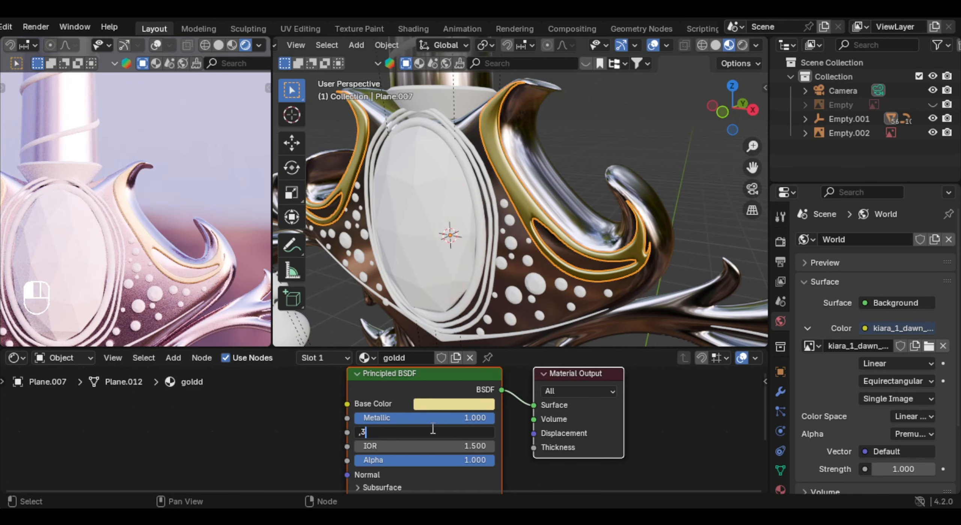
key(Return)
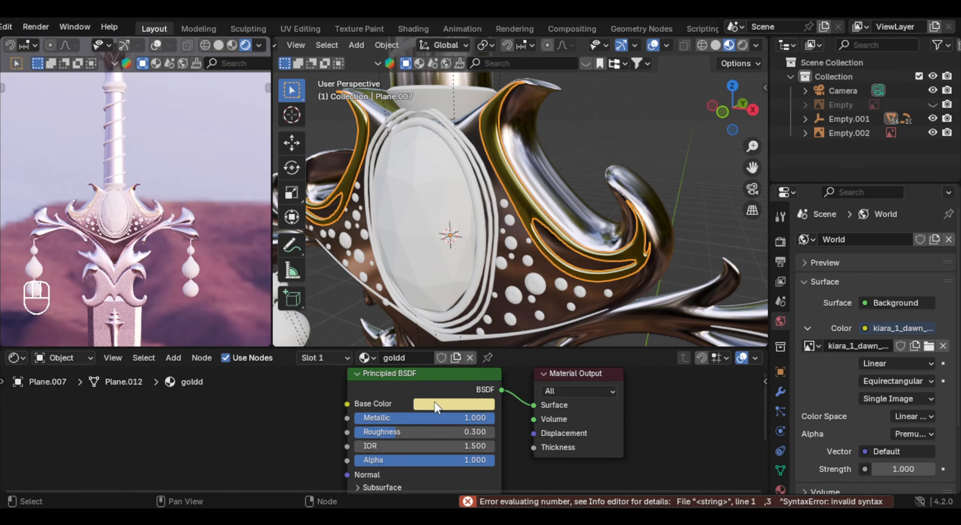
- Darken the goldd Base Color and lower its Roughness to 0.25
click(440, 401)
drag(543, 218, 544, 231)
scroll(161, 224, up, 5)
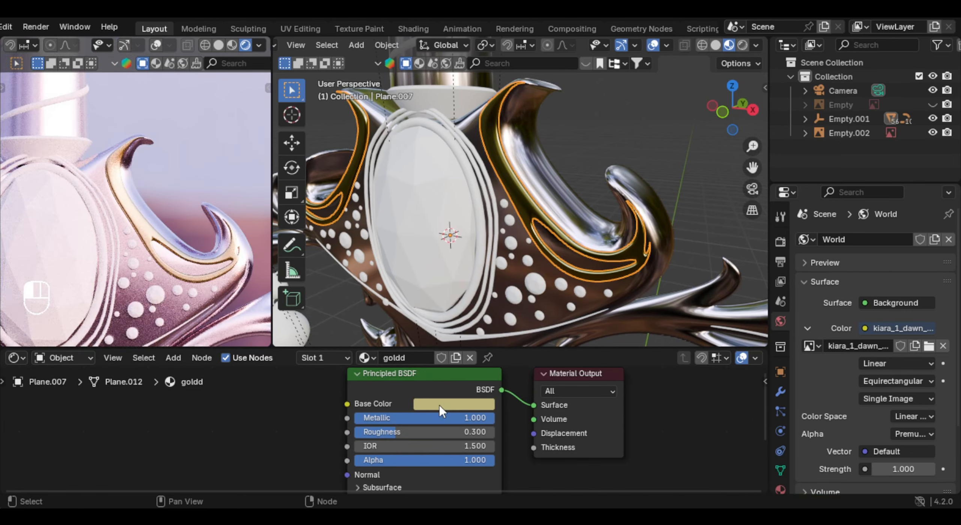
click(448, 432)
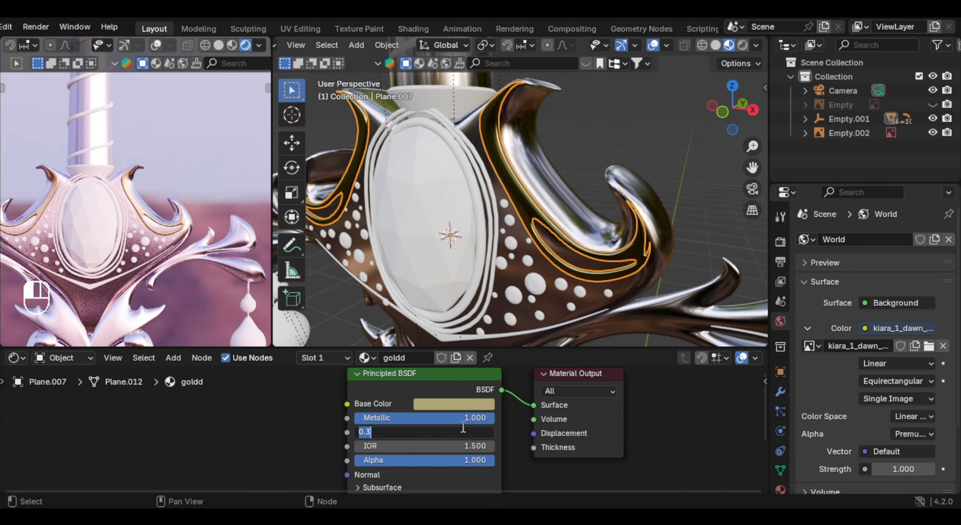
scroll(607, 224, down, 2)
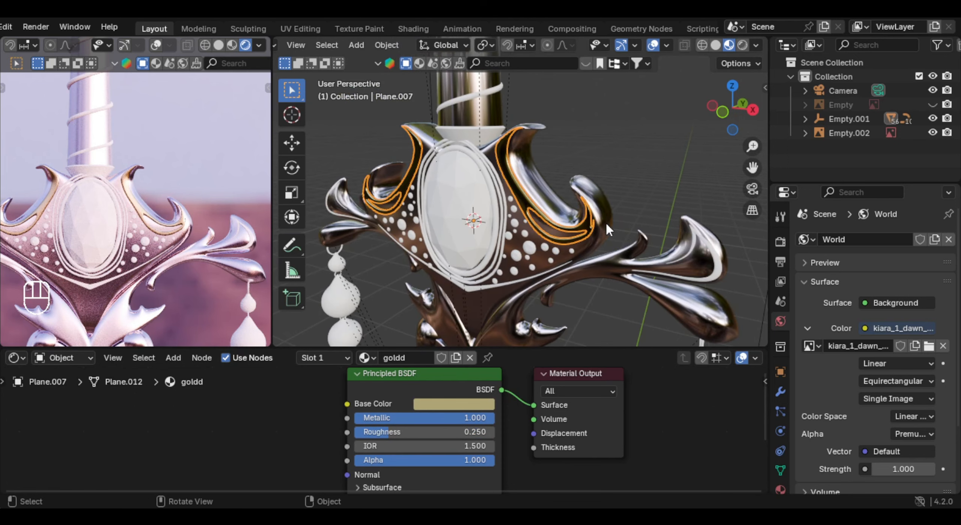
- Select the guard wing trim, the collars at both ends of the grip and the spiral wrap around it
click(702, 252)
middle_drag(702, 253, 517, 259)
scroll(516, 258, up, 4)
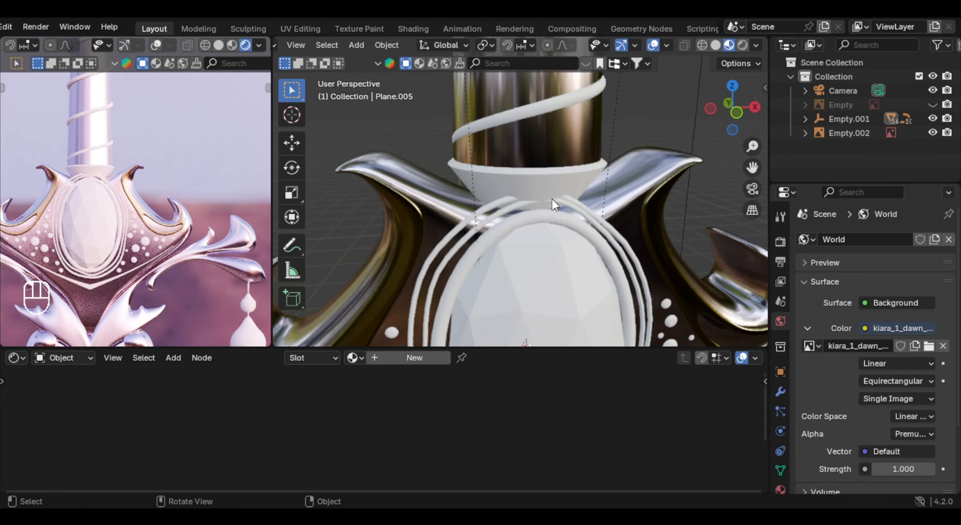
shift+click(561, 174)
shift+middle_drag(556, 103, 537, 150)
shift+click(537, 152)
scroll(542, 113, down, 4)
scroll(544, 103, down, 3)
shift+middle_drag(544, 96, 532, 176)
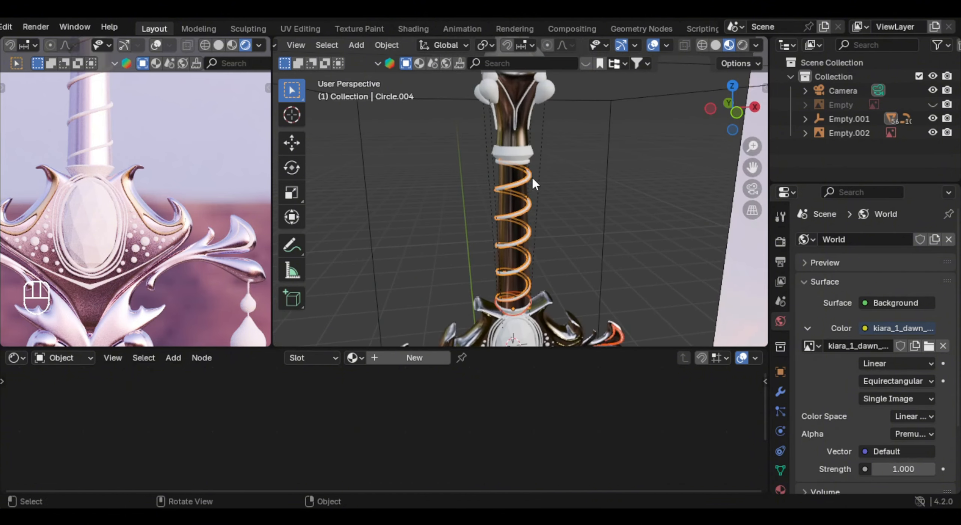
scroll(533, 165, up, 2)
shift+middle_drag(539, 132, 528, 197)
scroll(525, 196, up, 2)
shift+click(509, 191)
scroll(514, 192, down, 6)
shift+middle_drag(600, 210, 614, 249)
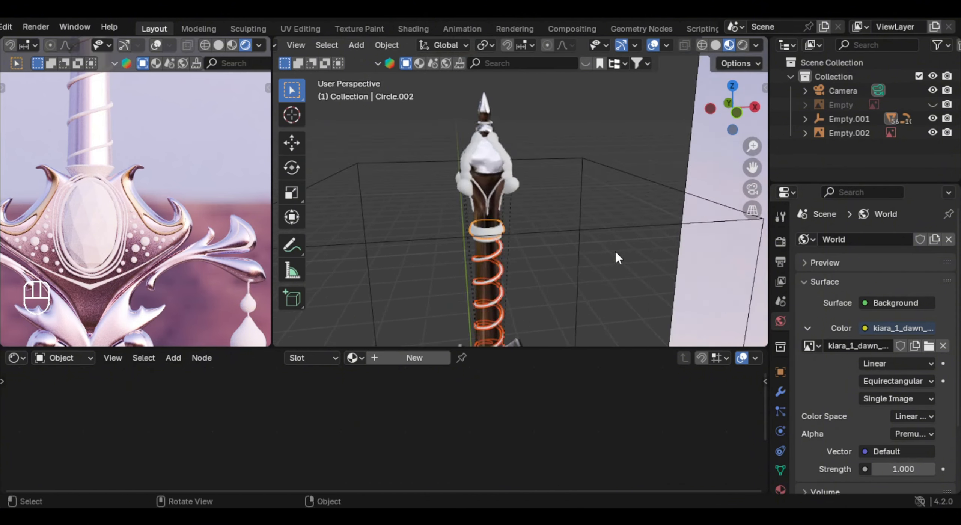
scroll(497, 237, up, 7)
mouse_move(496, 247)
middle_down()
mouse_move(489, 227)
mouse_move(495, 252)
middle_up()
shift+click(489, 227)
- Add the pommel's Y-shaped trims and rounded ornaments to the selection and link the guard trim's goldd material to all selected pieces
scroll(495, 233, down, 2)
shift+click(503, 162)
middle_drag(503, 162, 474, 152)
shift+middle_drag(475, 152, 506, 186)
shift+click(506, 186)
key(c)
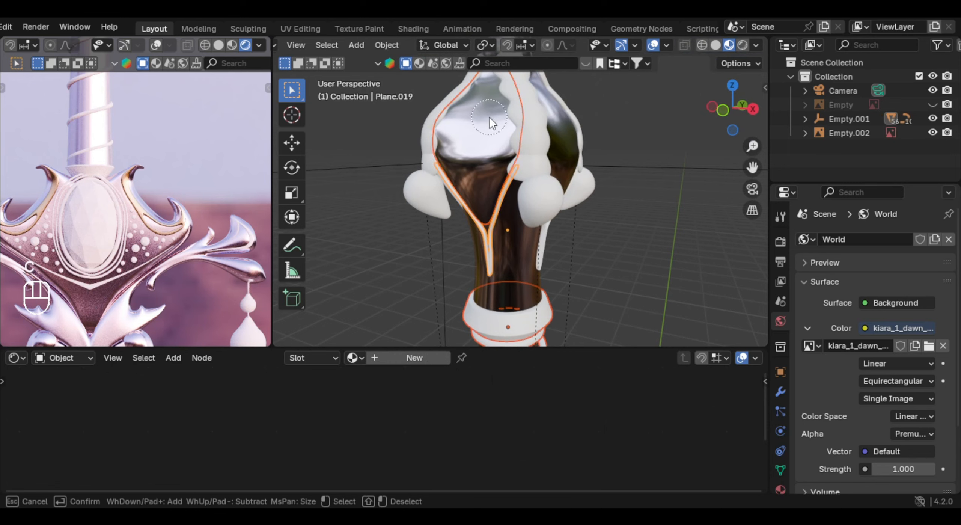
shift+click(494, 226)
shift+click(564, 239)
middle_drag(494, 227, 492, 173)
shift+click(560, 229)
shift+click(470, 239)
scroll(527, 226, down, 6)
scroll(541, 224, up, 6)
shift+click(488, 225)
shift+click(480, 165)
shift+click(573, 155)
middle_drag(573, 155, 518, 233)
shift+click(424, 169)
middle_drag(423, 169, 510, 175)
scroll(510, 175, down, 2)
shift+middle_drag(513, 301, 526, 171)
scroll(525, 172, up, 2)
shift+middle_drag(525, 241, 526, 165)
scroll(540, 195, up, 2)
shift+middle_drag(560, 215, 529, 198)
scroll(529, 198, up, 2)
shift+click(530, 197)
key(ctrl+l)
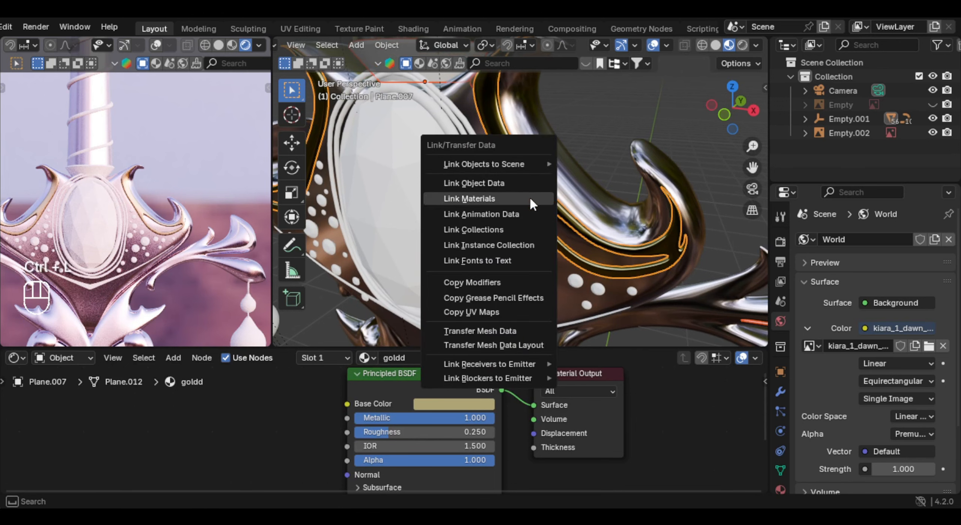
click(530, 196)
- Select the concentric rings around the oval gem and link the guard's metal material to them
scroll(150, 210, down, 4)
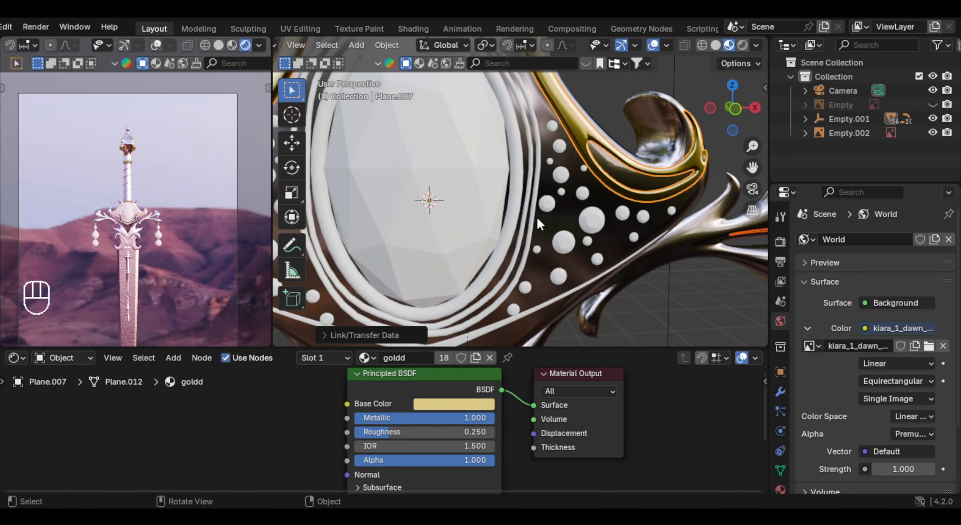
shift+middle_drag(536, 216, 518, 240)
scroll(518, 240, up, 2)
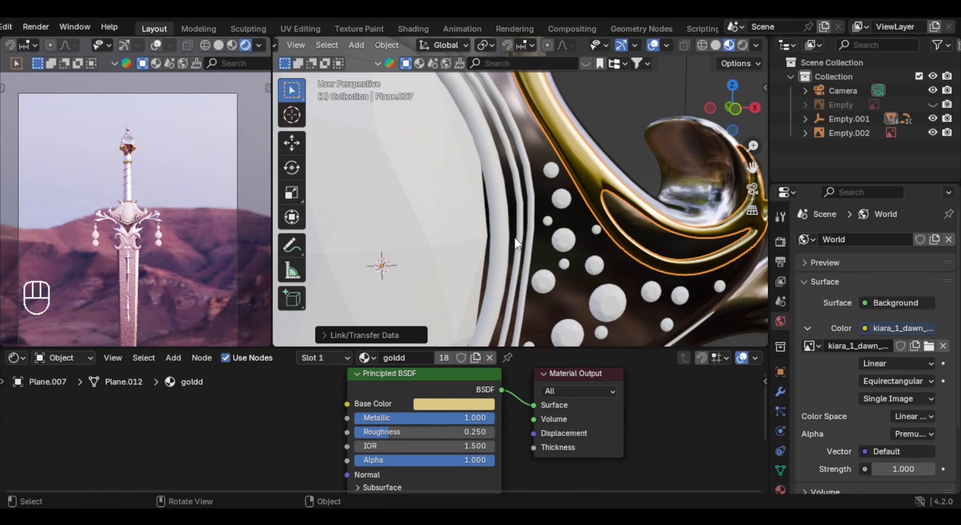
click(500, 223)
shift+click(539, 124)
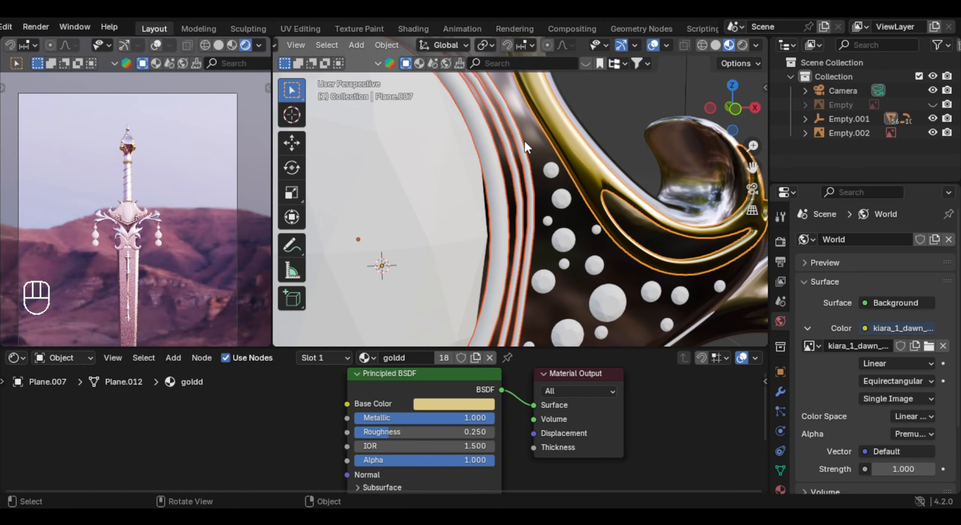
click(515, 161)
scroll(531, 182, down, 4)
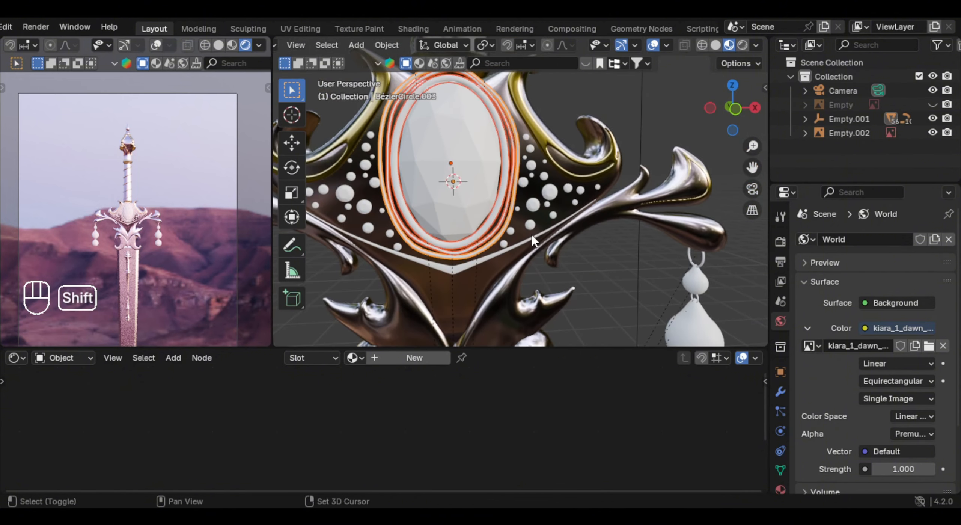
shift+click(507, 302)
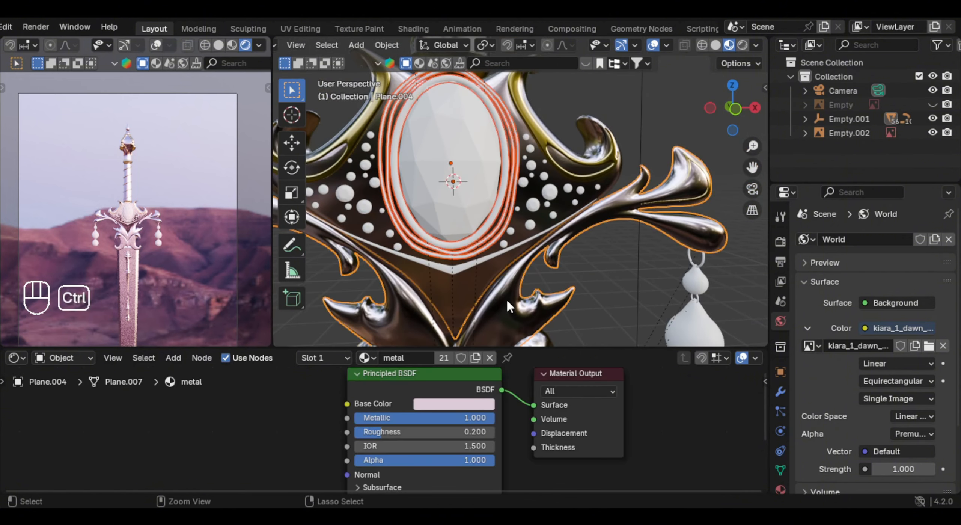
key(ctrl+l)
click(506, 302)
scroll(492, 238, down, 2)
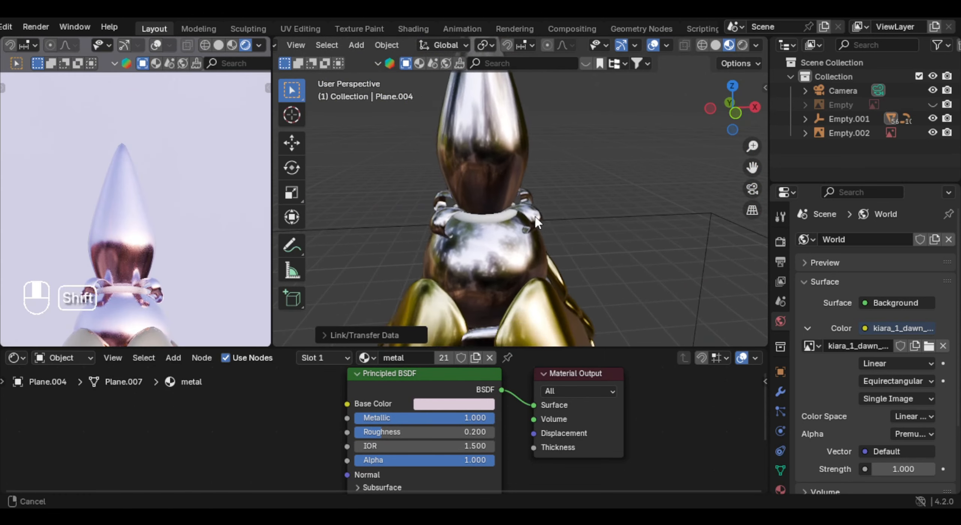
- Assign the goldd material to the curled ornaments below the pommel spike and to the ring between them
shift+click(465, 231)
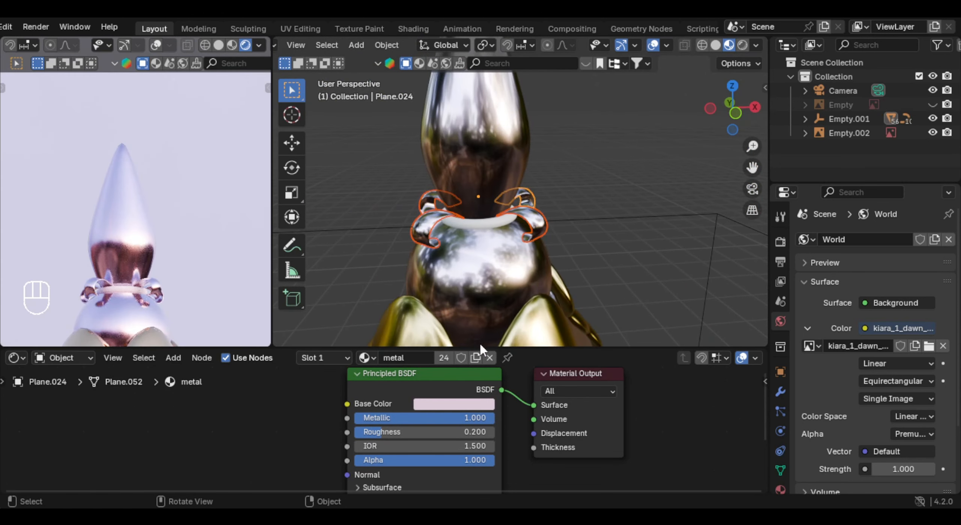
click(366, 358)
click(392, 192)
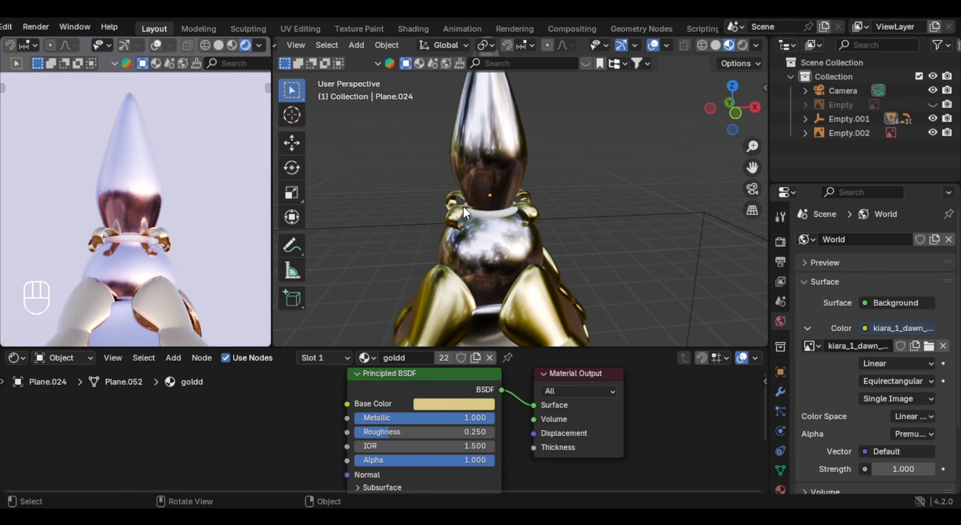
click(476, 215)
click(363, 358)
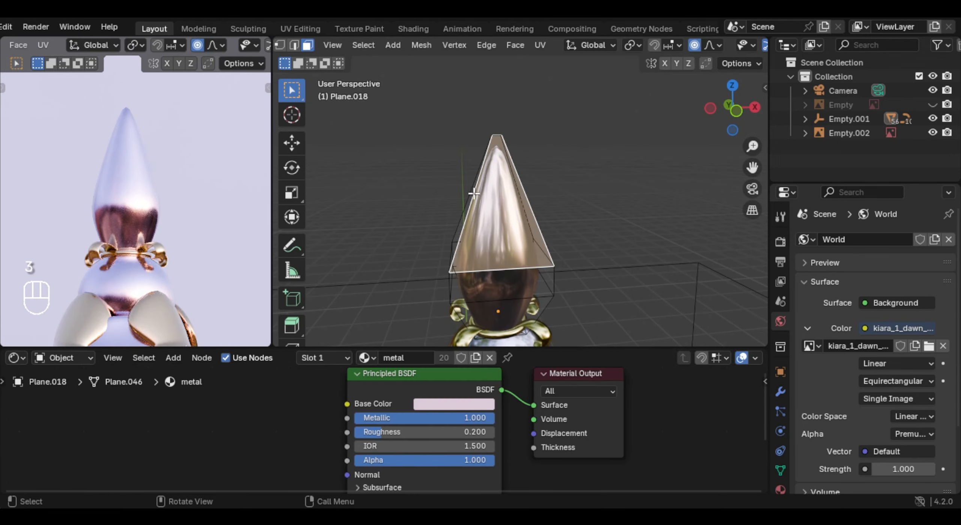
- Duplicate the upper face loop of the pommel spike and separate it into its own object
key(3)
alt+click(482, 201)
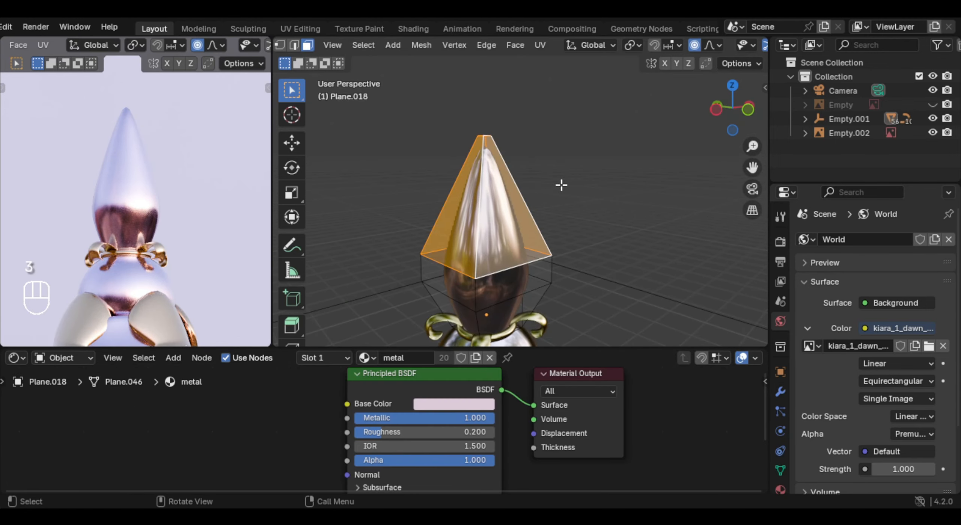
key(shift+d)
key(p)
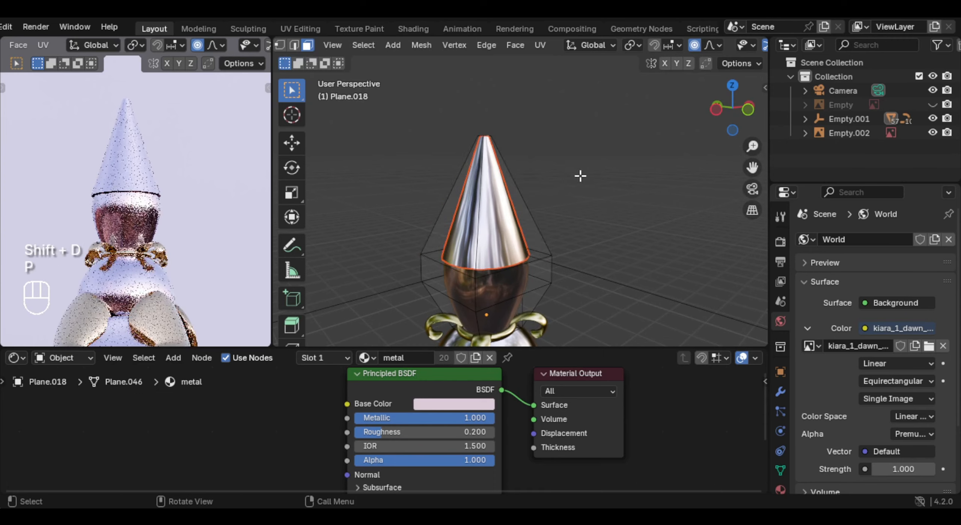
key(Tab)
- Fill the open tip of the separated spike cap with a face
click(515, 213)
mouse_move(516, 214)
middle_down()
mouse_move(614, 238)
mouse_move(510, 250)
mouse_move(472, 275)
mouse_move(525, 210)
middle_up()
key(Tab)
key(2)
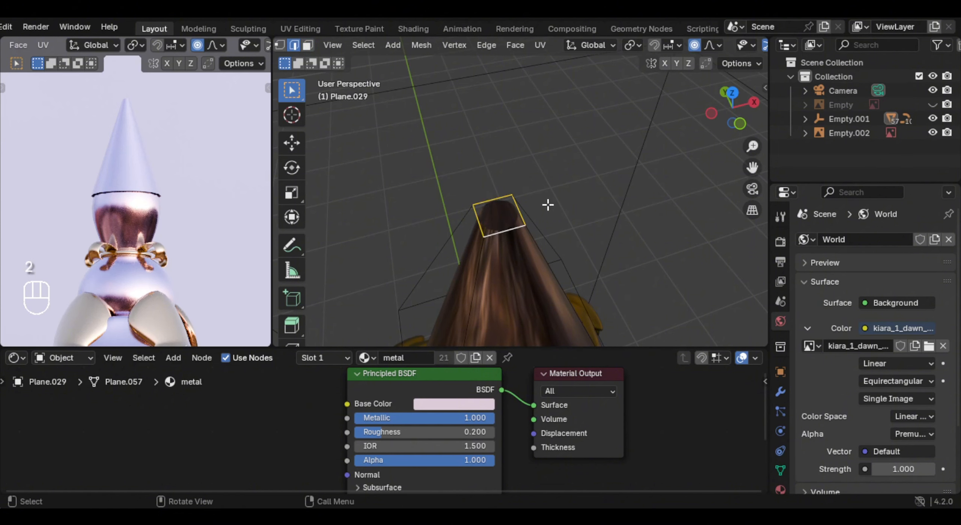
key(f)
key(Tab)
- Assign the goldd material to the separated spike cap
middle_drag(538, 215, 520, 151)
shift+middle_drag(559, 323, 579, 194)
click(366, 358)
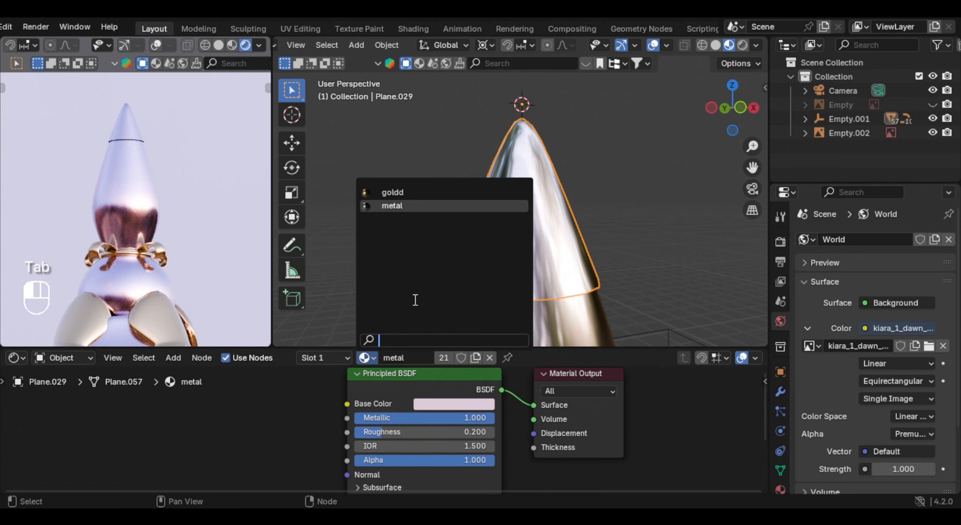
click(409, 193)
- Extrude the spike cap's faces along their normals to give it thickness
key(Tab)
key(alt+e)
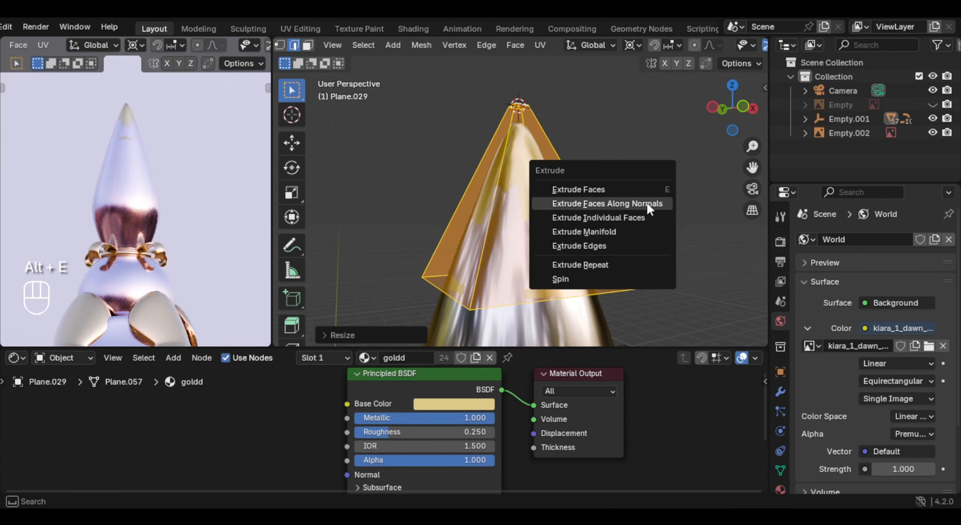
click(648, 205)
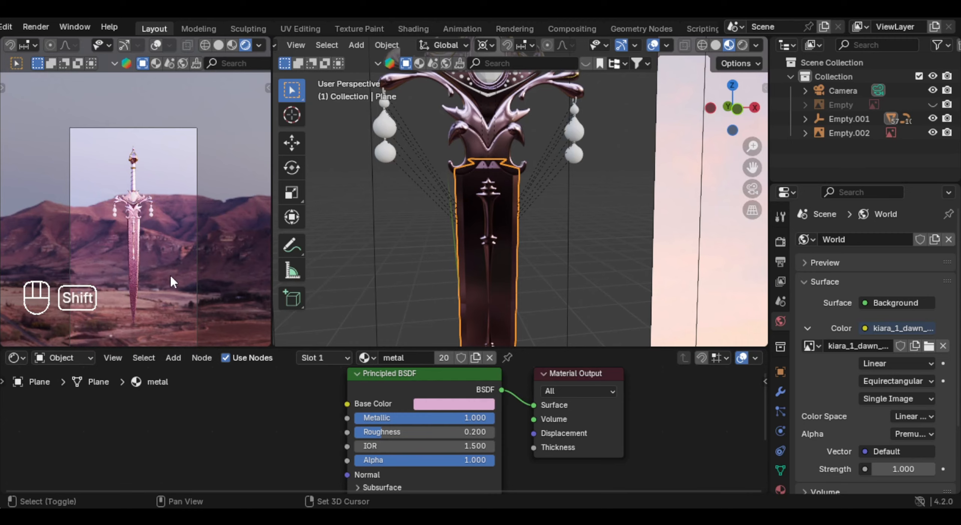
- Create a new material named crystal on the guard's oval gem and lower its Roughness to 0.145
scroll(166, 270, up, 6)
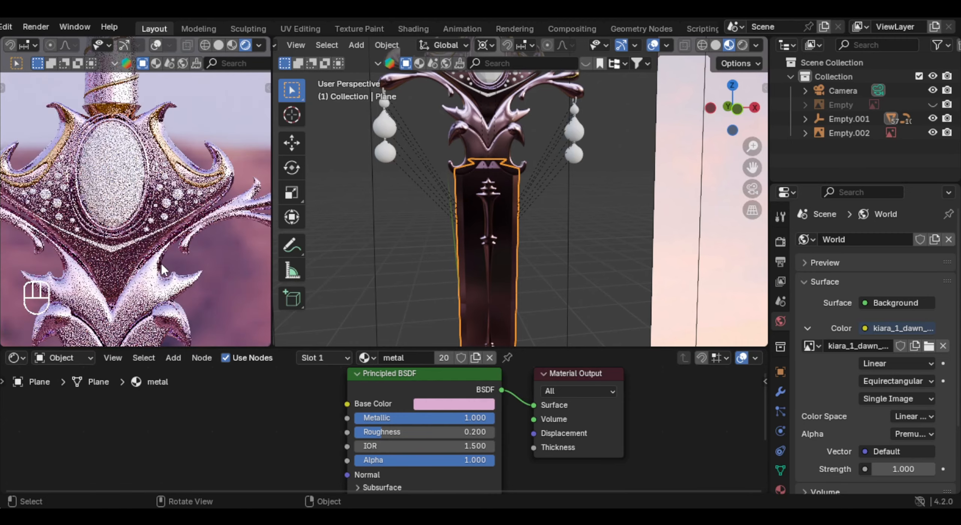
scroll(161, 264, up, 2)
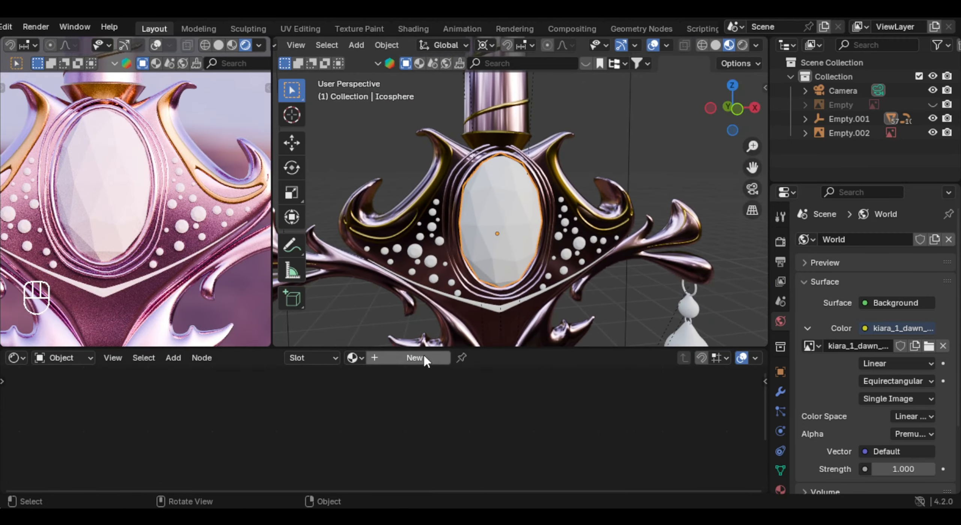
click(424, 356)
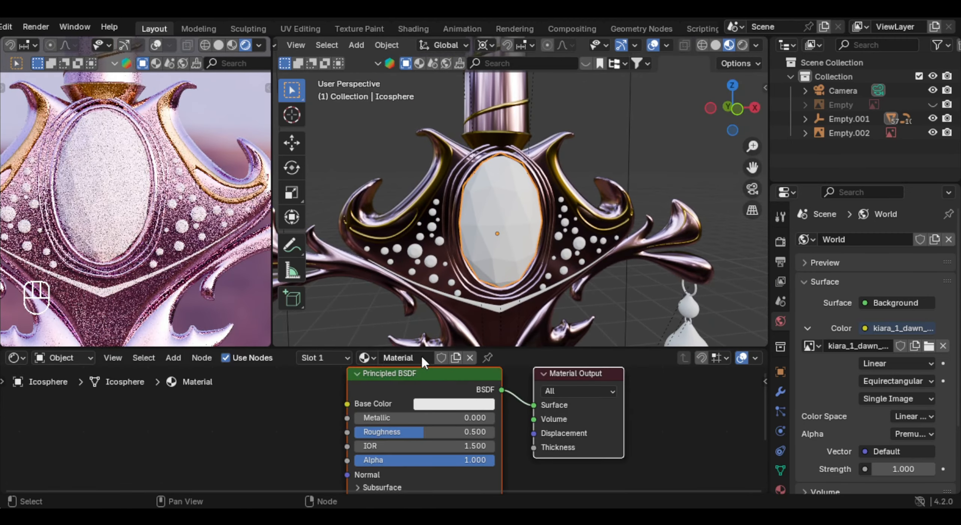
double_click(420, 356)
text(crystal)
key(Return)
scroll(464, 412, up, 2)
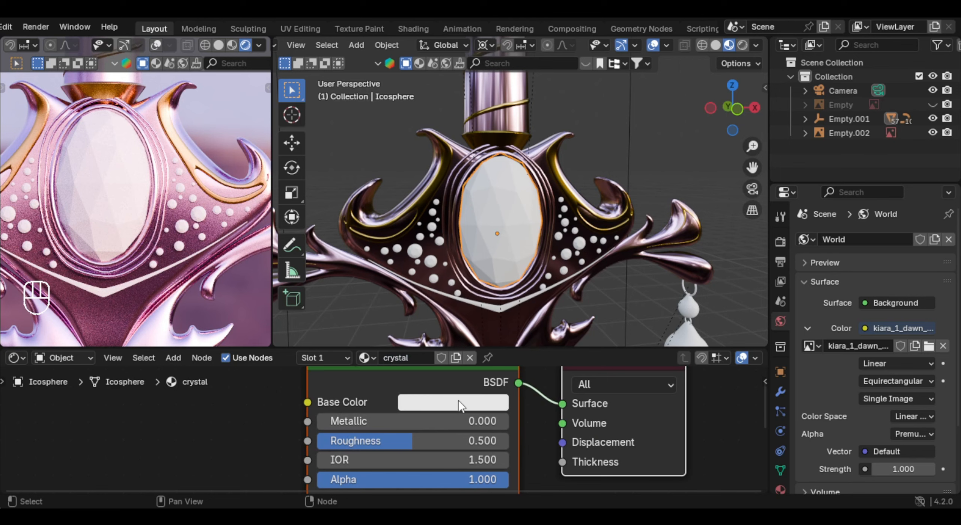
drag(388, 441, 349, 441)
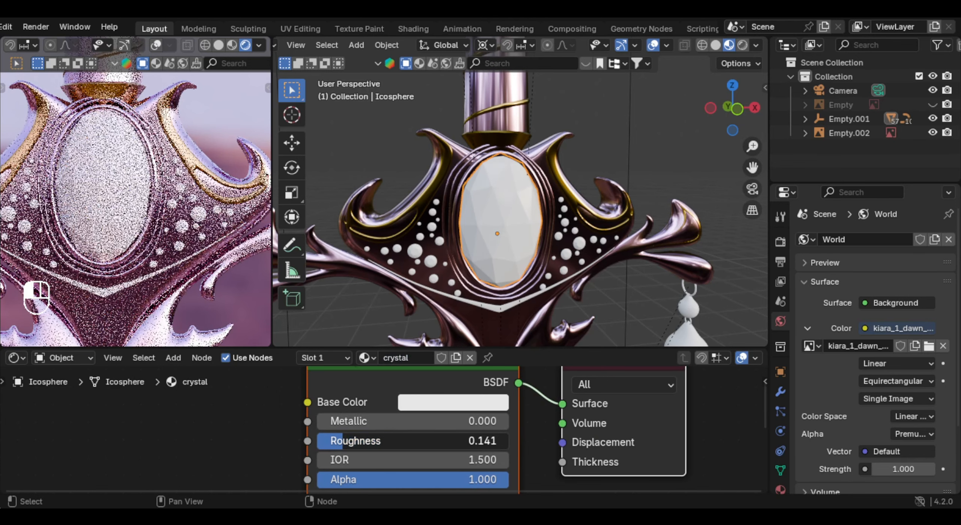
- Add a Noise Texture node and a Color Ramp node to the crystal material
key(shift+a)
text(n)
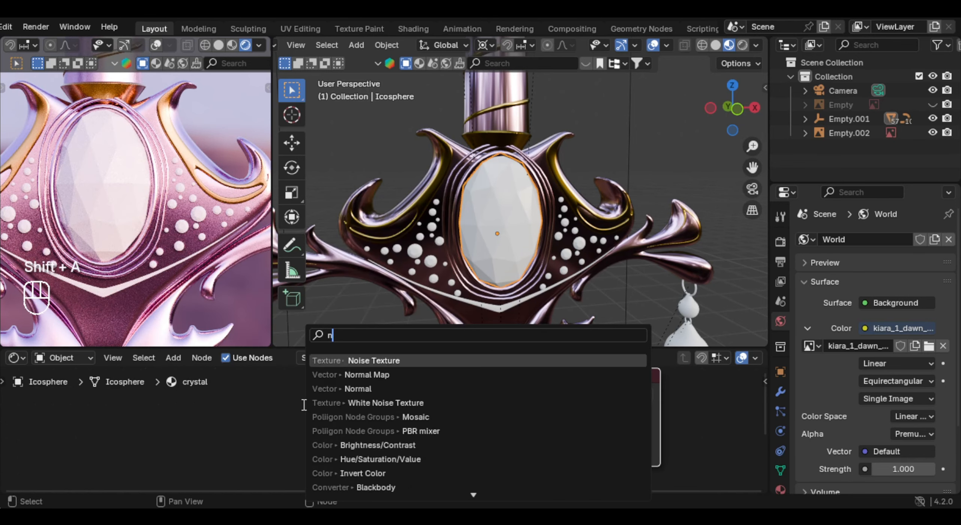
text(oise)
key(Return)
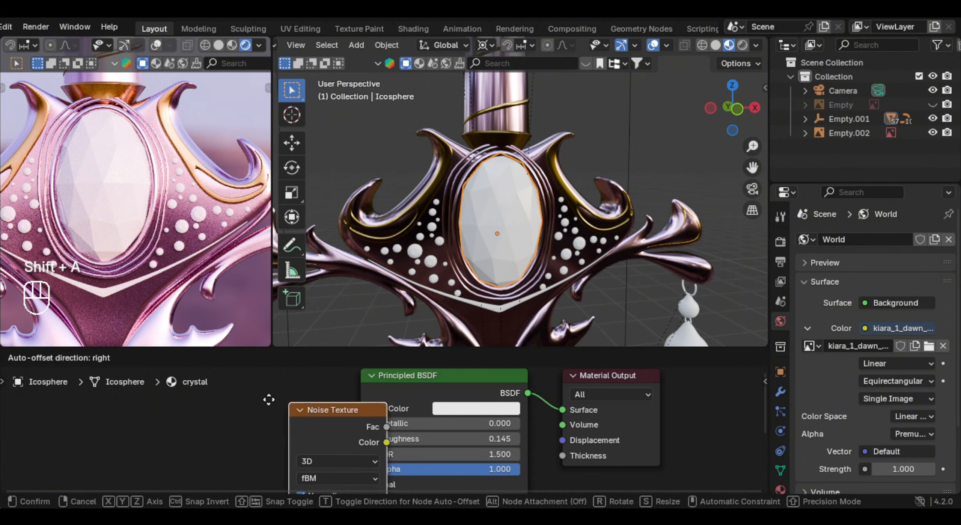
click(94, 376)
key(shift+a)
text(colo)
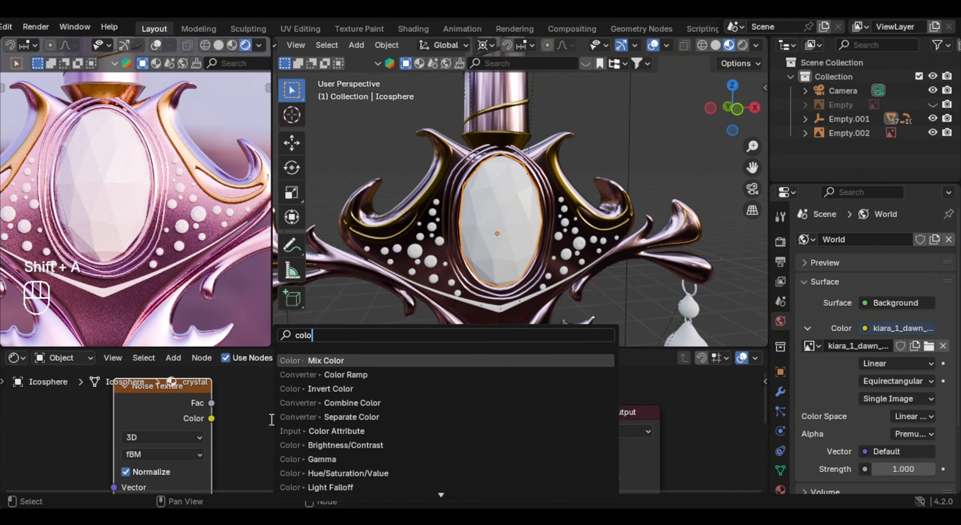
text(r)
key(Return)
click(256, 418)
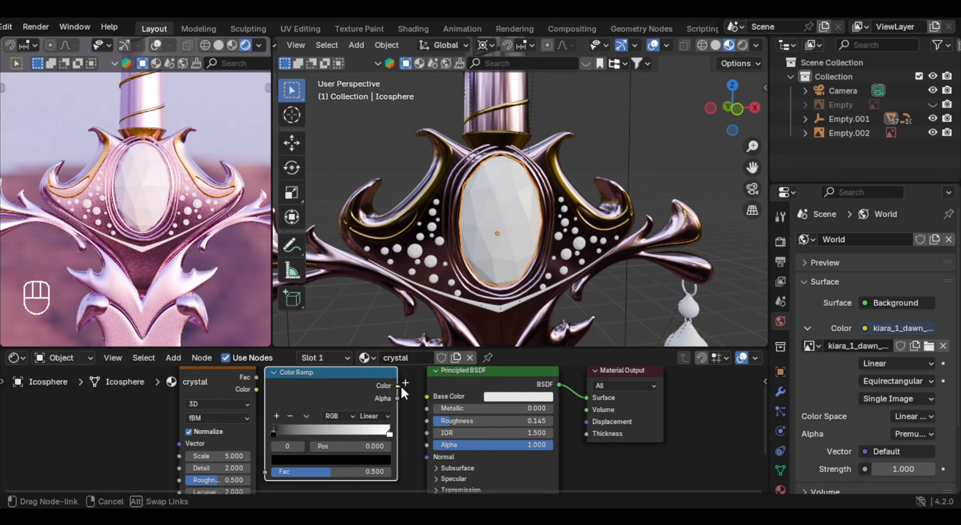
- Link the noise Fac to the Color Ramp's Fac and the ramp's Color to the Principled BSDF Base Color
drag(397, 386, 466, 338)
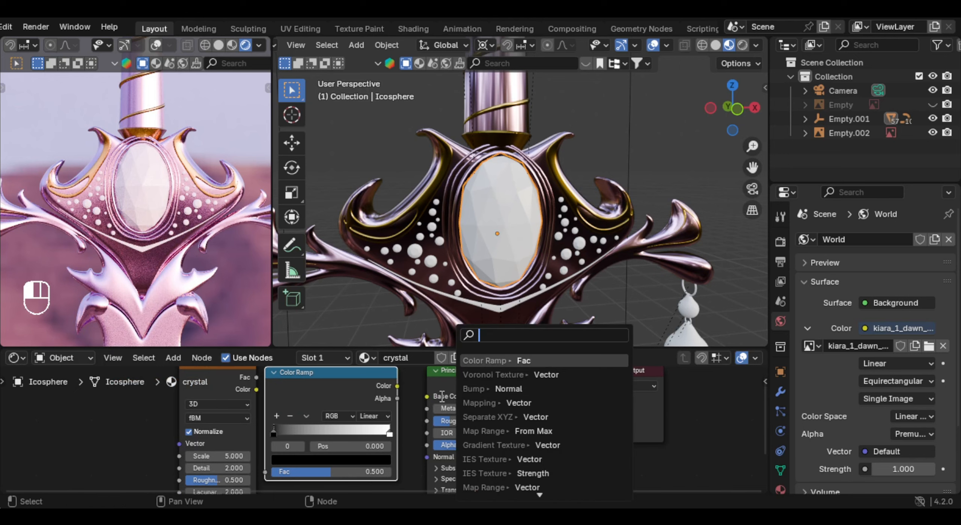
drag(427, 396, 428, 396)
middle_drag(218, 389, 294, 391)
drag(282, 381, 252, 383)
drag(302, 381, 352, 470)
- Add a third Color Ramp stop and set the Noise Texture to Scale 0.3, Detail 3.5 and Roughness 0.9
drag(350, 432, 449, 434)
click(355, 416)
mouse_move(289, 457)
mouse_down()
mouse_move(261, 457)
mouse_move(298, 456)
mouse_up()
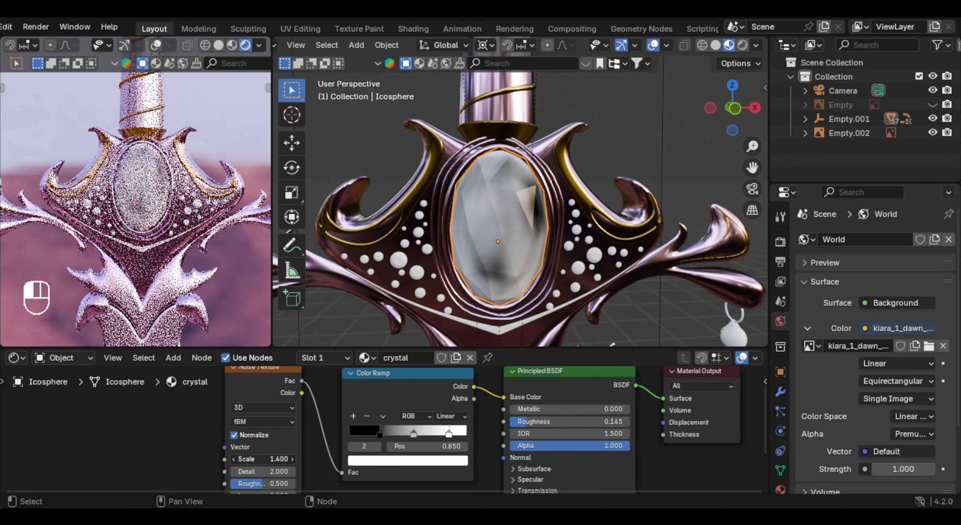
middle_drag(373, 447, 426, 360)
middle_drag(337, 405, 337, 425)
drag(321, 404, 340, 405)
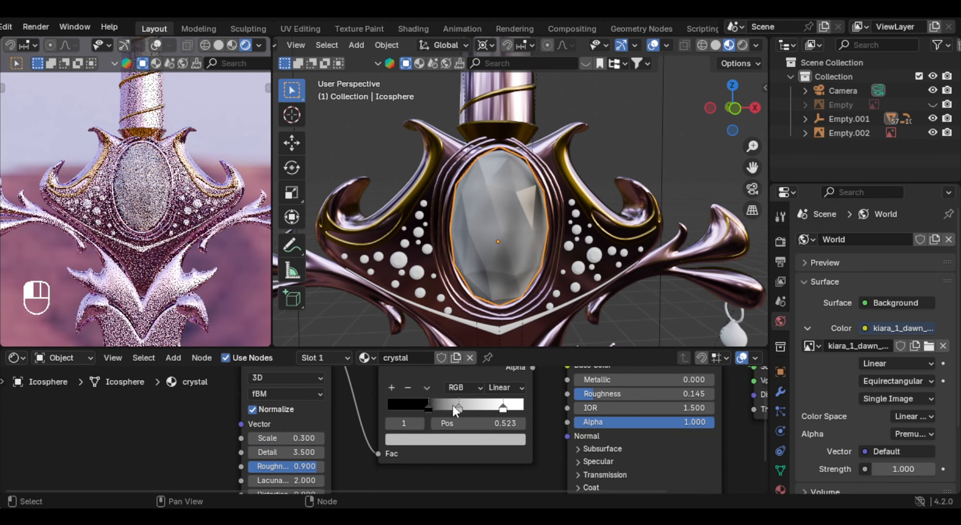
- Color the Color Ramp's middle stop cyan, the black stop blue and the white stop magenta
click(449, 409)
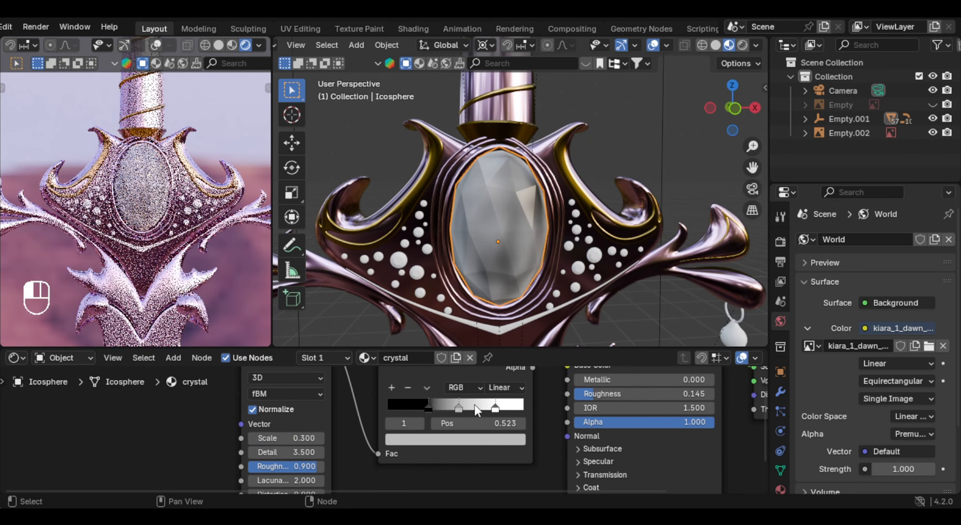
click(468, 440)
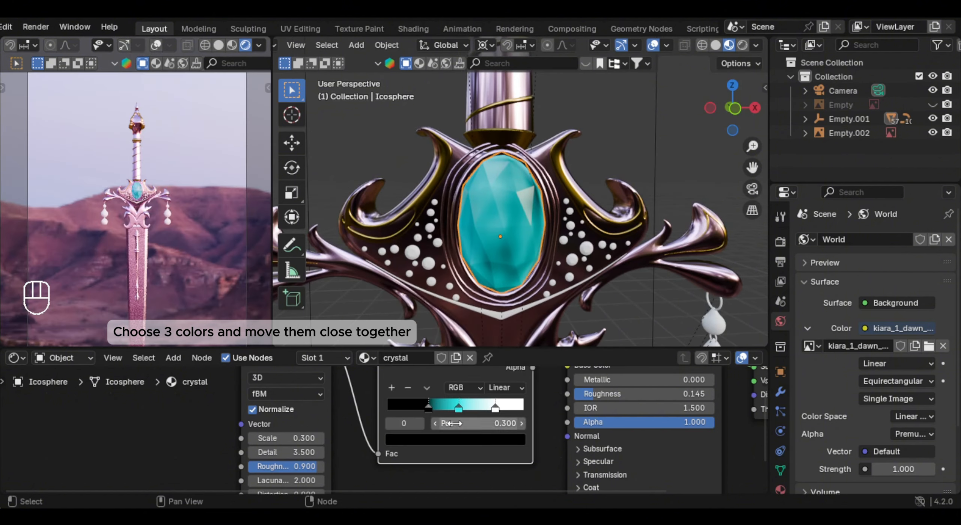
click(455, 439)
drag(515, 338, 514, 242)
drag(456, 255, 497, 265)
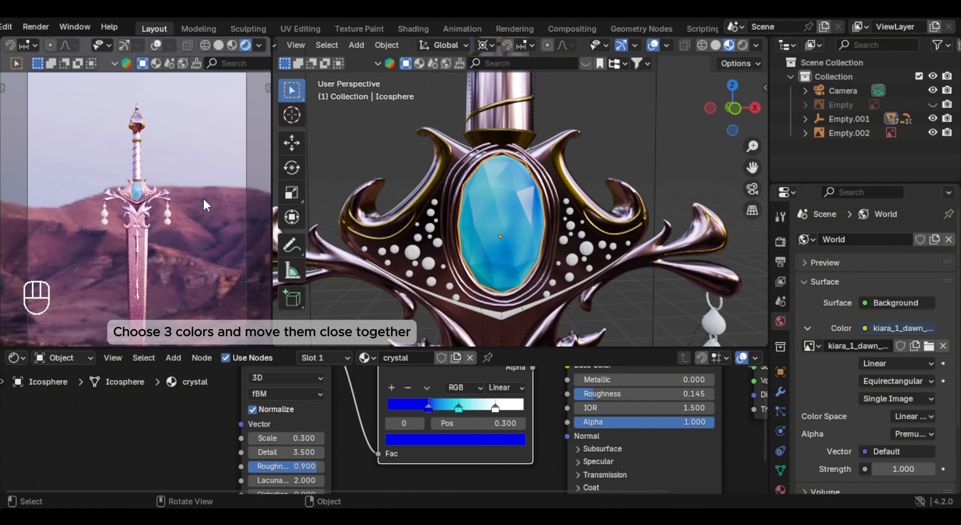
scroll(205, 204, up, 8)
click(496, 408)
click(460, 439)
drag(492, 297, 502, 311)
- Move the ramp stops close together in the order blue, magenta, cyan, and set the Noise Texture Scale to 0.38
drag(485, 407, 467, 408)
drag(285, 437, 263, 438)
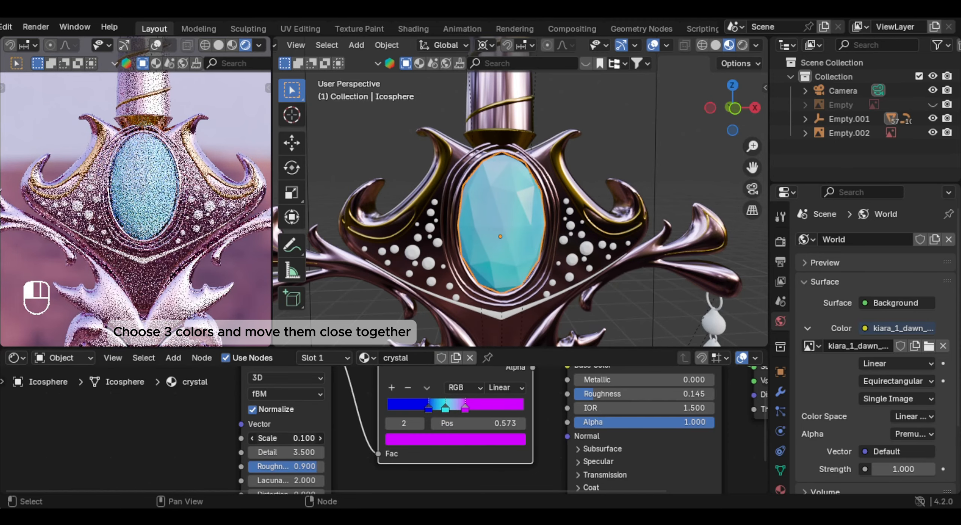
click(445, 407)
drag(429, 407, 476, 407)
mouse_move(446, 407)
mouse_down()
mouse_move(495, 407)
mouse_move(452, 408)
mouse_up()
drag(412, 408, 447, 407)
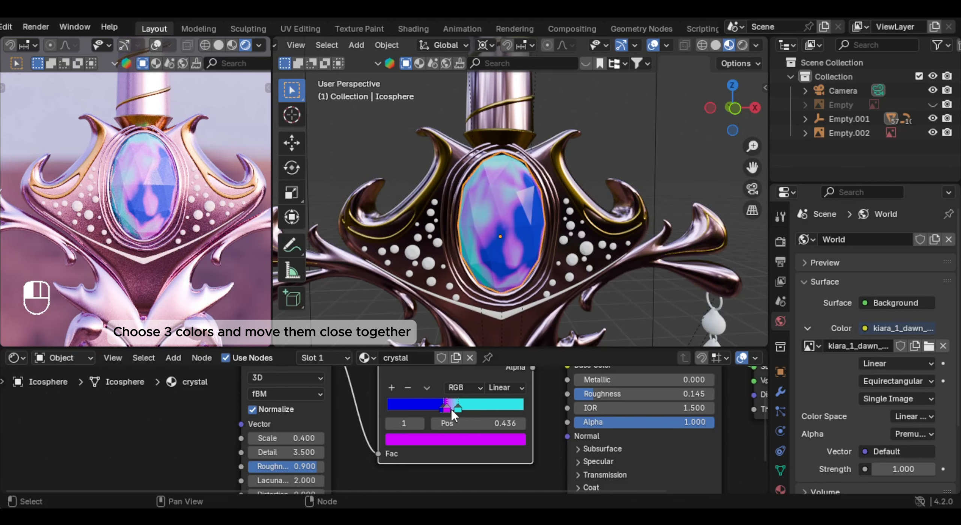
drag(286, 438, 274, 437)
- Set the crystal material's Transmission Weight to 1.0
scroll(451, 407, down, 2)
middle_drag(451, 407, 338, 357)
click(439, 414)
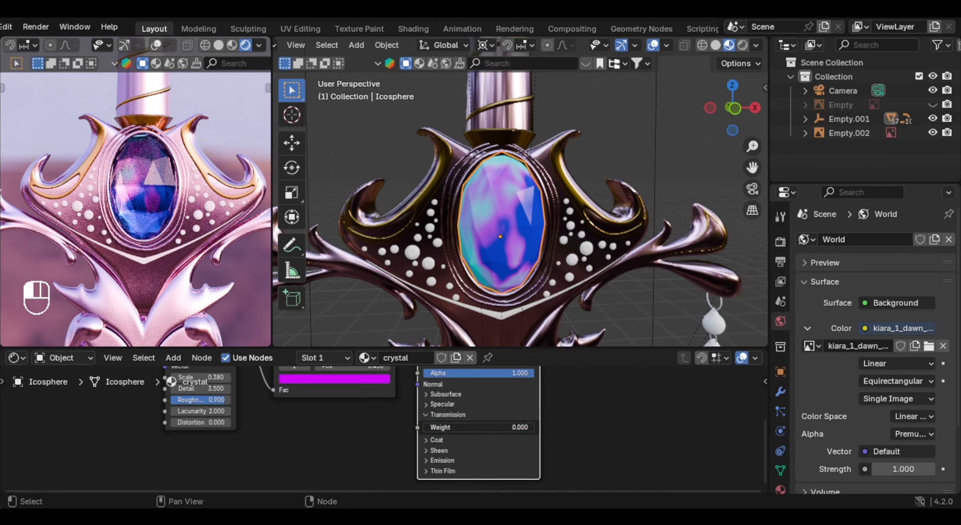
scroll(476, 442, up, 1)
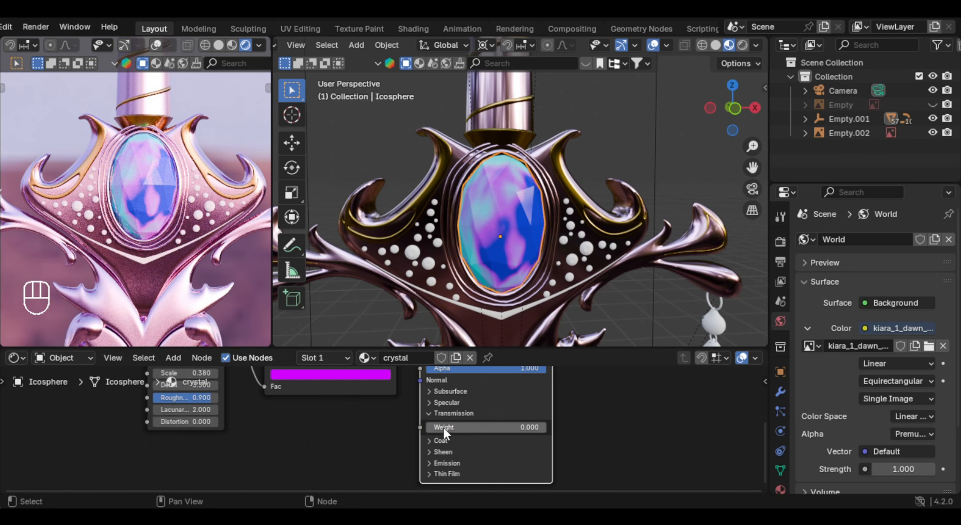
drag(437, 428, 544, 427)
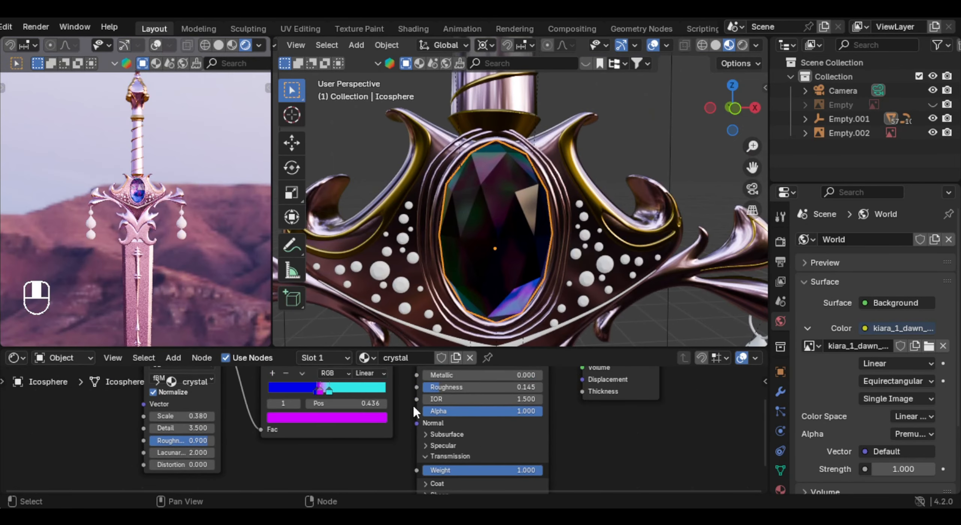
- Raise the crystal material's Emission Strength to 0.2
middle_drag(412, 404, 391, 439)
scroll(390, 439, up, 2)
scroll(491, 452, down, 2)
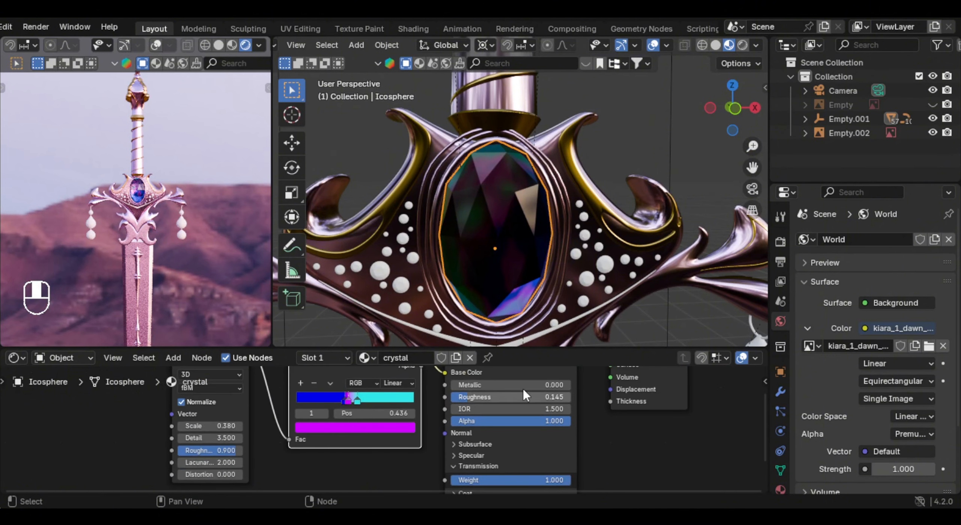
scroll(515, 252, down, 2)
scroll(488, 450, down, 1)
middle_drag(488, 469, 488, 435)
scroll(460, 442, up, 1)
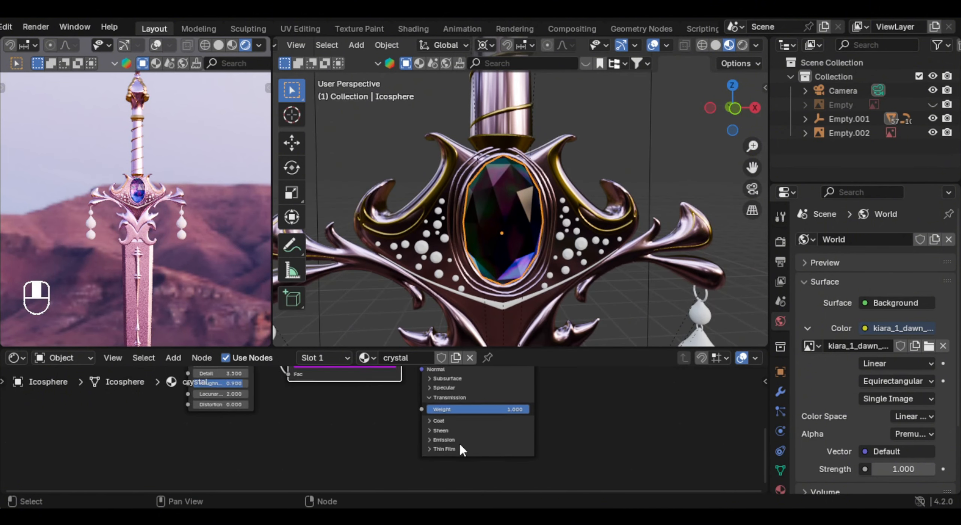
click(460, 442)
click(538, 464)
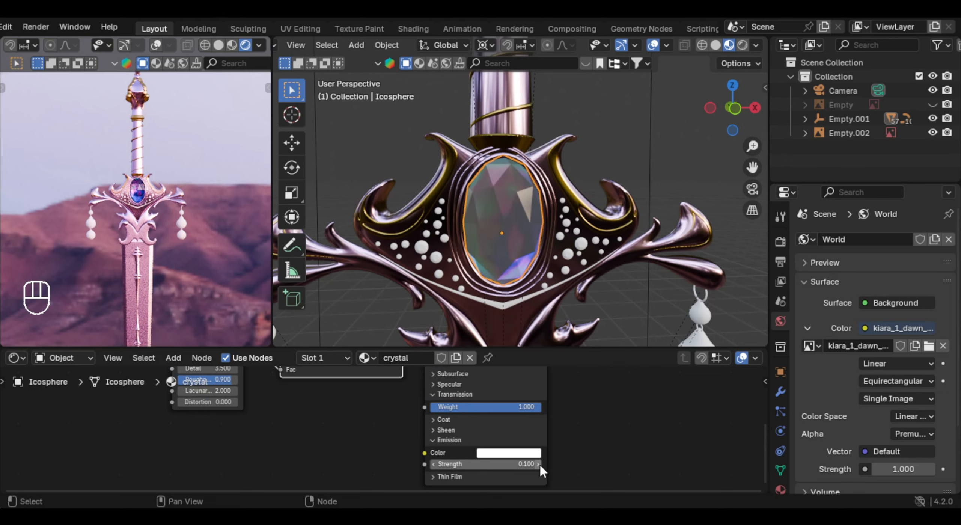
click(538, 464)
- Link the Color Ramp's Color output to the Principled BSDF Emission Color
scroll(470, 443, down, 3)
scroll(444, 386, up, 1)
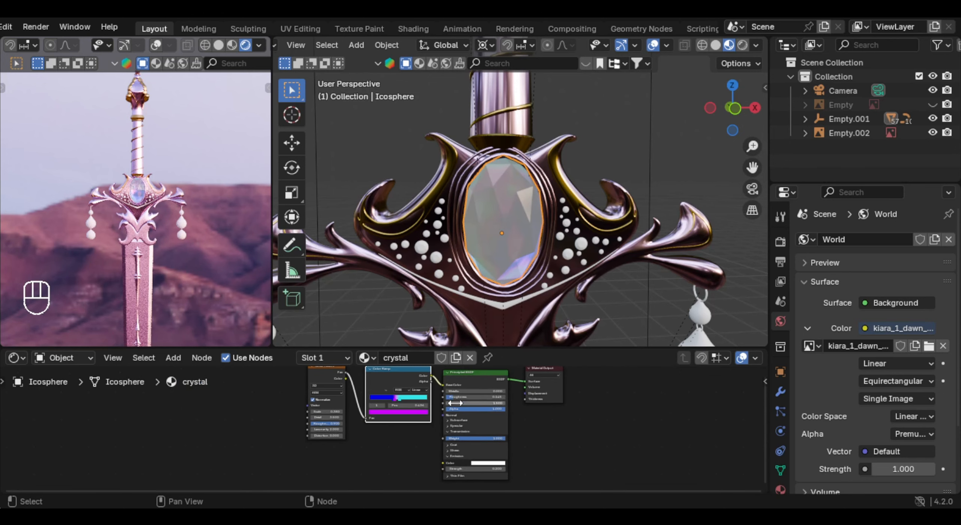
drag(428, 476, 444, 456)
- Assign the crystal material to the faceted gem on the back side of the guard
scroll(505, 439, up, 2)
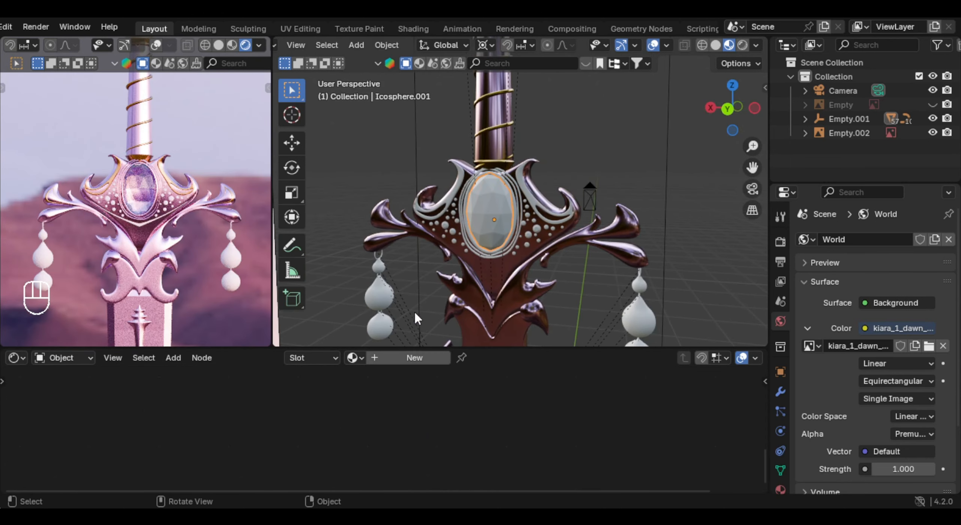
click(353, 357)
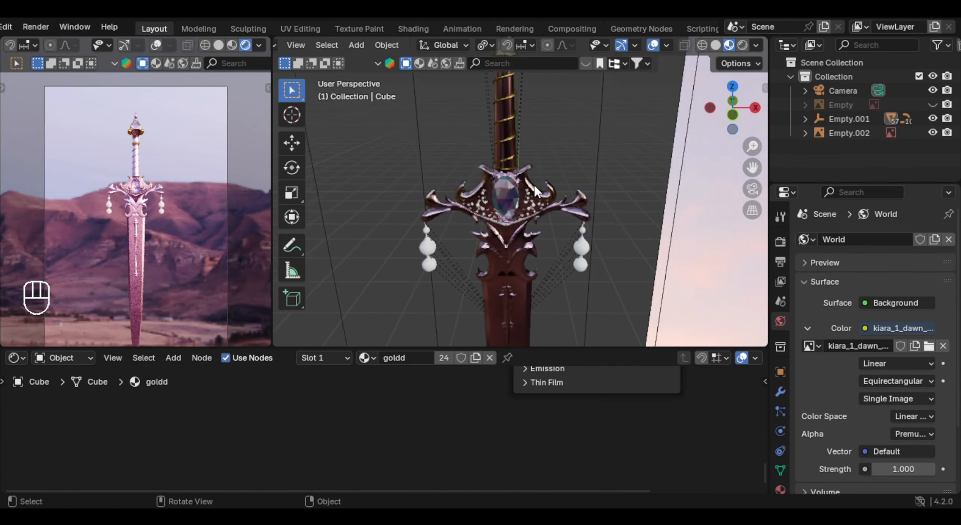
- Assign the goldd material to the pair of curved claws below the guard, near the top of the blade
scroll(533, 183, up, 2)
shift+middle_drag(546, 176, 532, 136)
scroll(529, 138, up, 2)
click(524, 160)
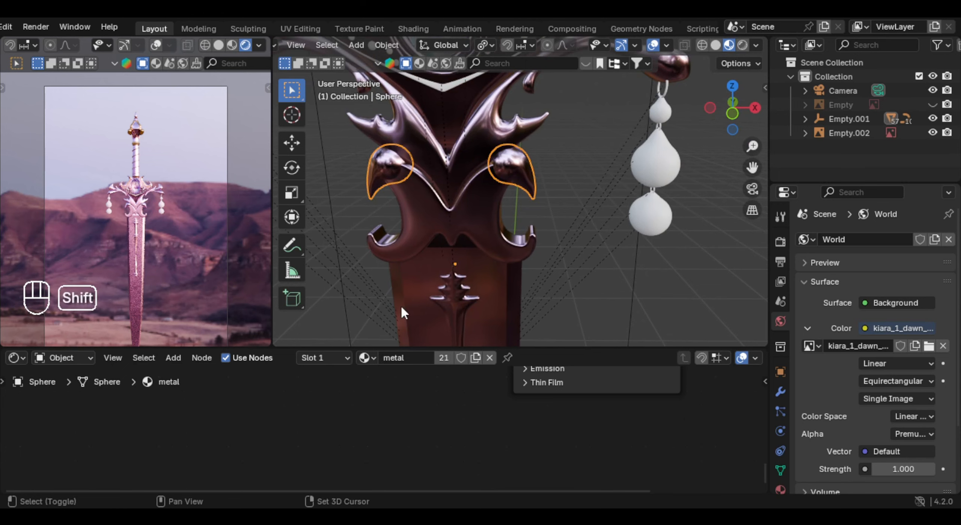
click(366, 358)
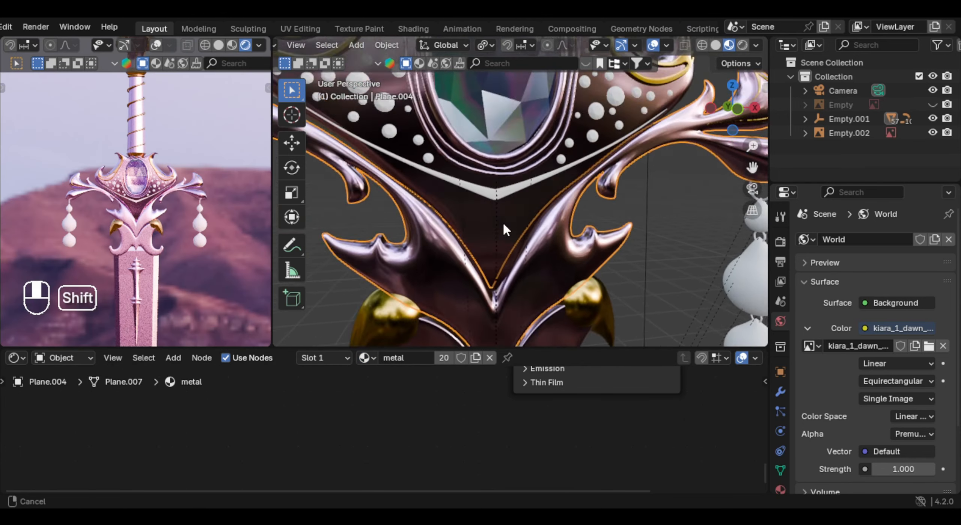
- Assign the goldd material to the V-shaped trim strip beneath the guard's central gem
scroll(503, 224, up, 2)
click(500, 246)
click(354, 356)
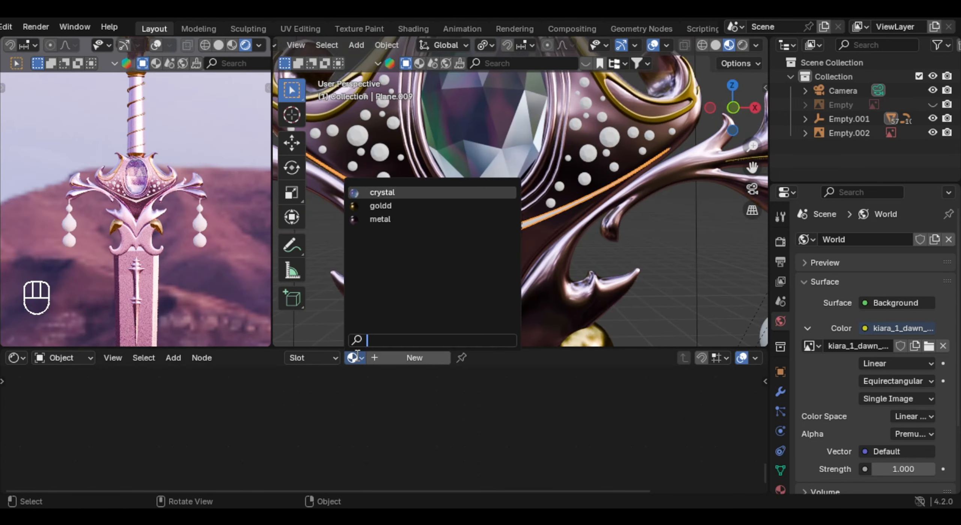
click(391, 205)
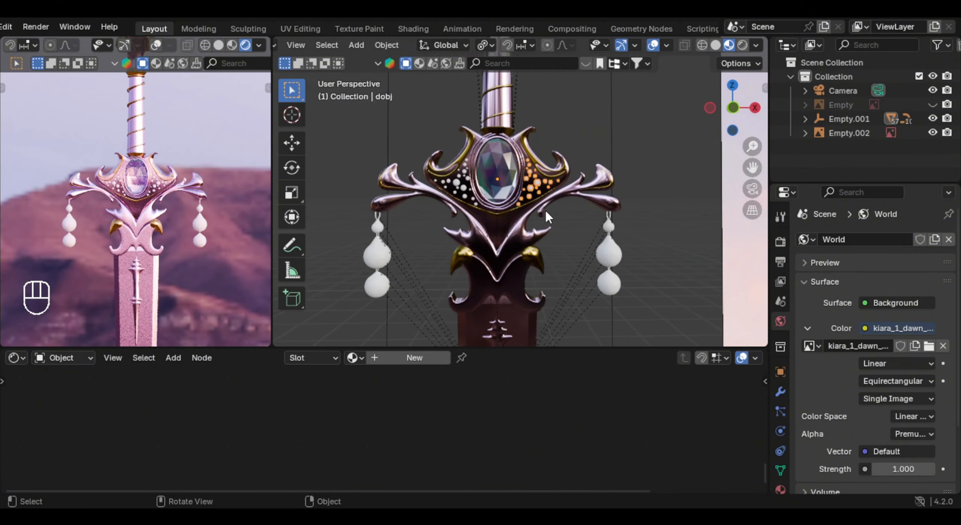
- Create a new material named diamonts on the small round gems on the right half of the guard
scroll(546, 217, up, 3)
shift+middle_drag(546, 217, 544, 244)
scroll(544, 244, up, 3)
click(405, 358)
click(407, 357)
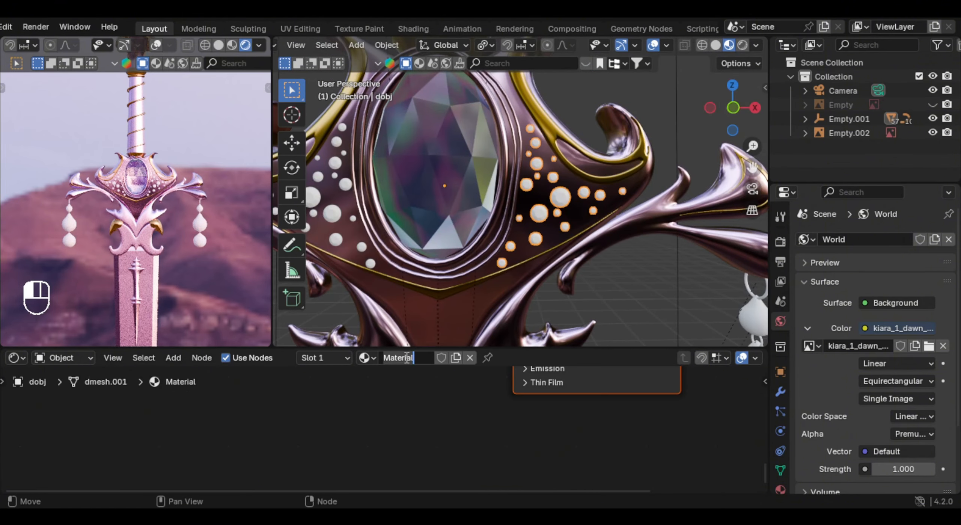
text(diamonts)
key(Return)
- Set the diamonts material's Transmission Weight to 1.0 and its Roughness to 0.305
drag(409, 439, 557, 432)
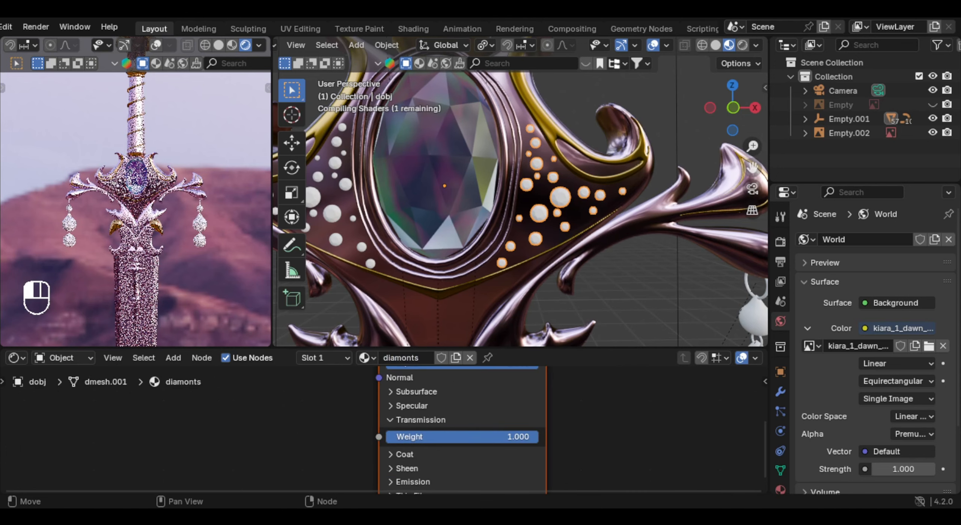
click(415, 417)
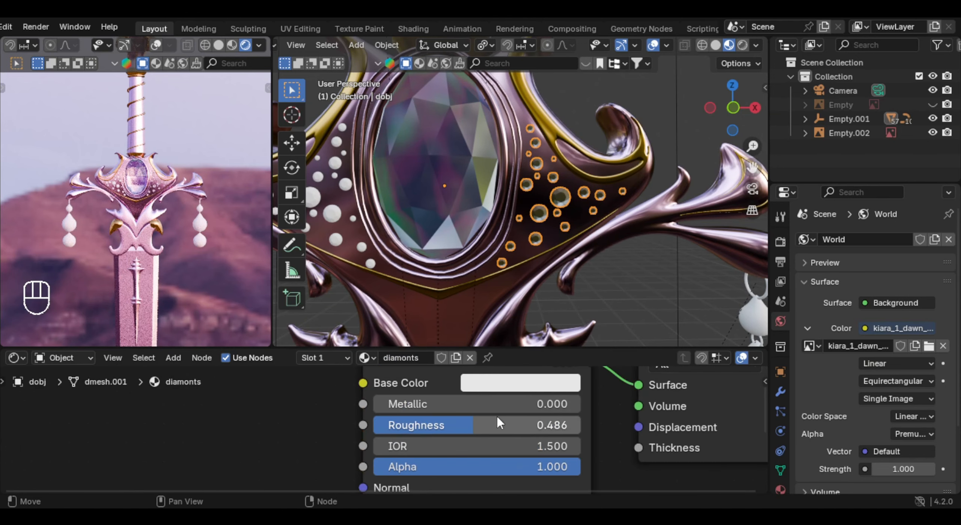
drag(497, 421, 462, 422)
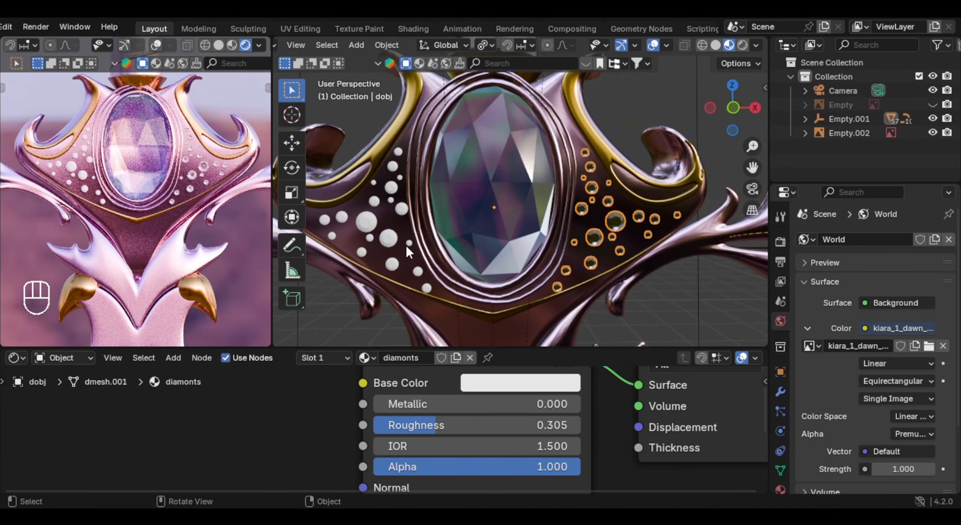
- Link the diamonts material from the right-hand gems to the small round gems on the left half of the guard
click(402, 242)
shift+click(593, 241)
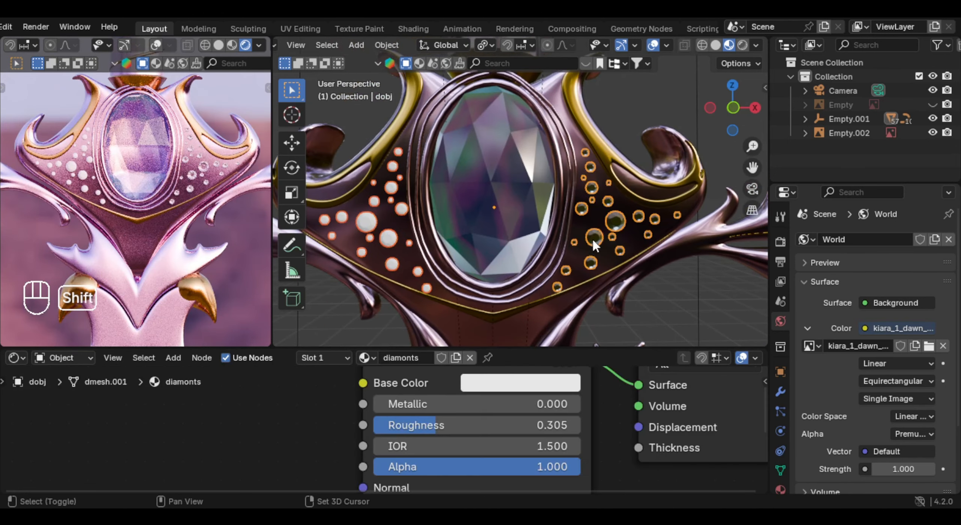
key(ctrl+l)
click(588, 237)
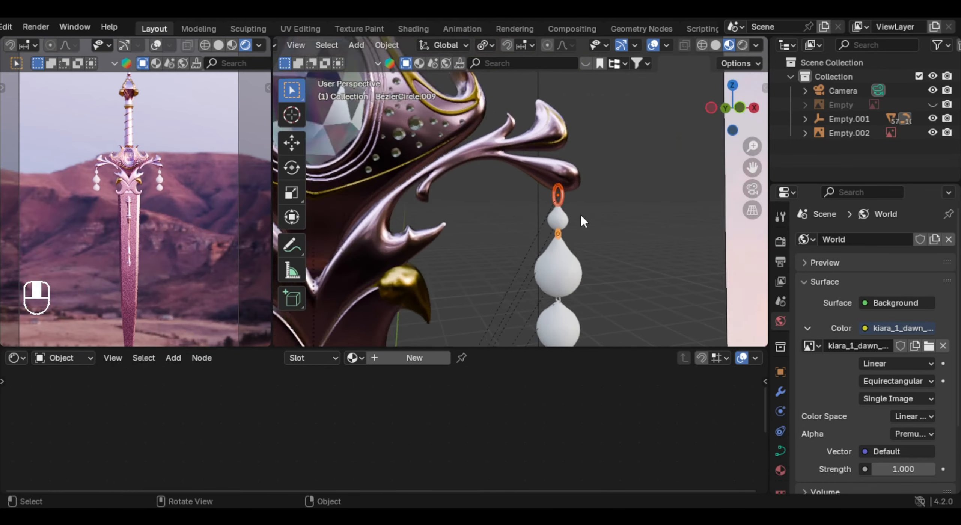
- Assign the goldd material to the ring that hangs the right earring from the guard
scroll(581, 216, up, 4)
shift+middle_drag(607, 209, 567, 214)
scroll(569, 216, up, 1)
click(576, 222)
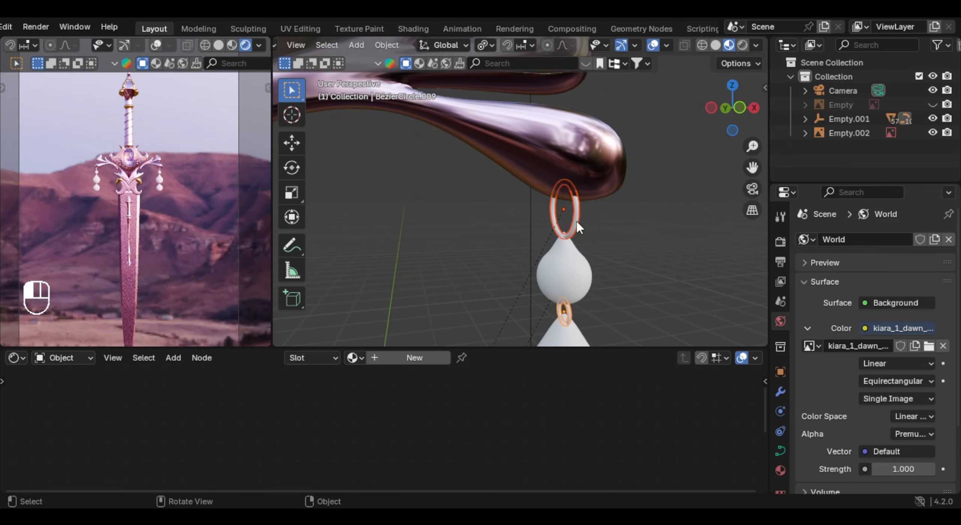
click(355, 358)
click(389, 218)
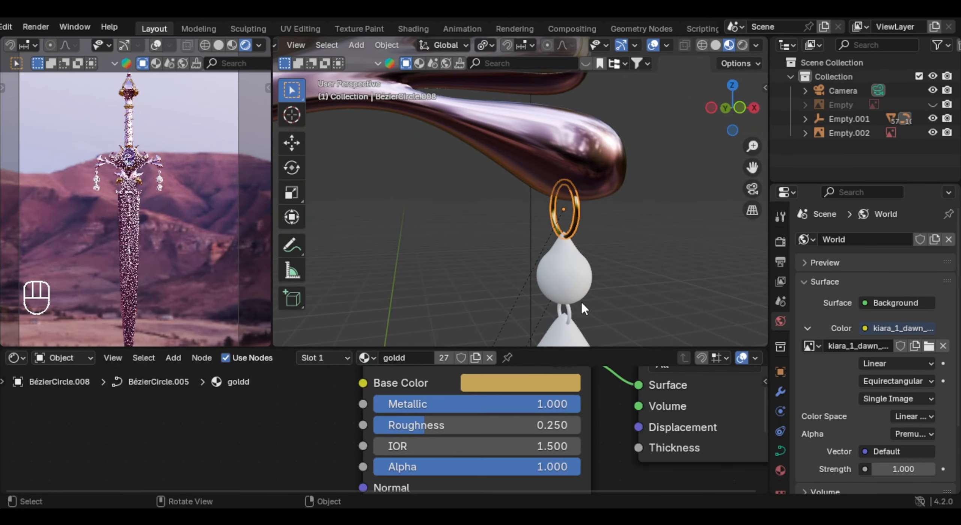
- Link the gold ring's material to the remaining connector rings of both hanging earrings
shift+middle_drag(581, 303, 574, 273)
shift+middle_drag(568, 263, 444, 188)
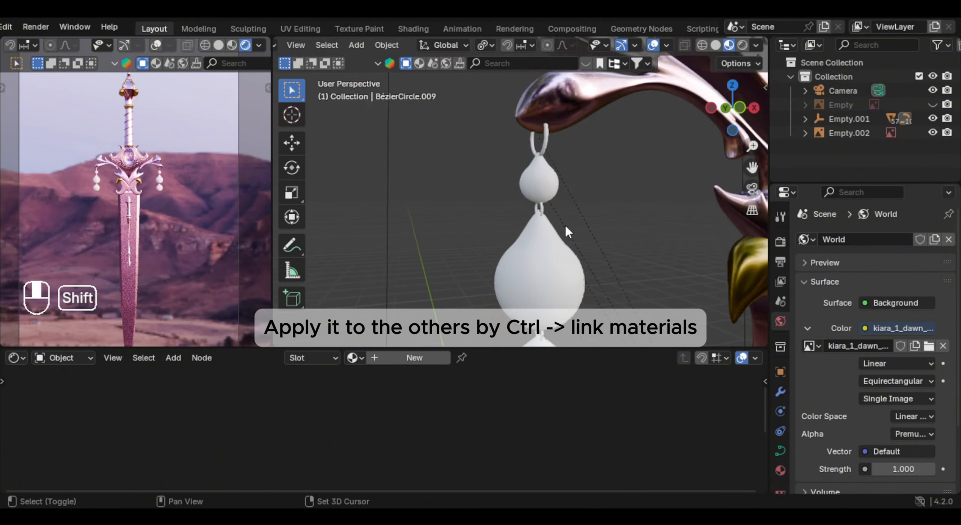
scroll(559, 222, up, 2)
click(542, 205)
scroll(537, 188, down, 5)
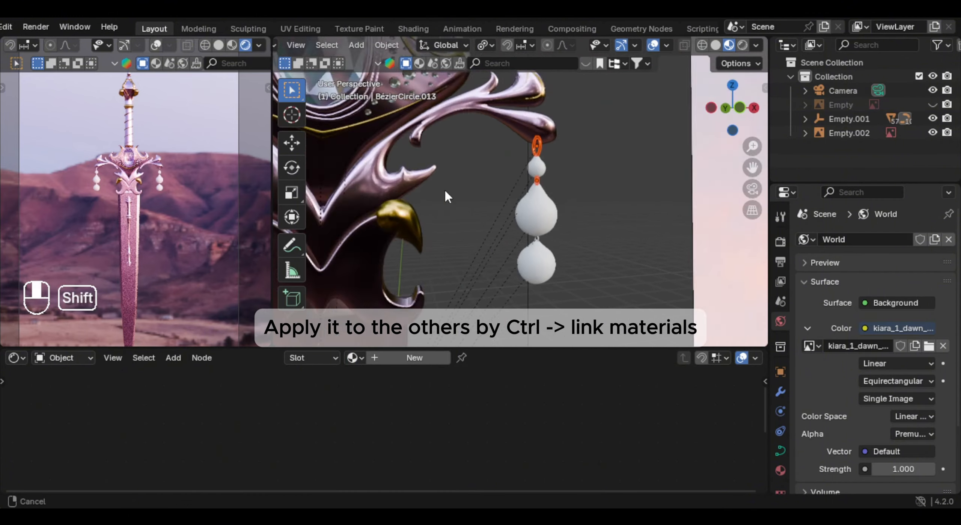
scroll(470, 203, up, 2)
shift+click(551, 266)
scroll(503, 218, up, 3)
shift+middle_drag(551, 267, 564, 174)
shift+click(492, 226)
scroll(537, 234, up, 3)
shift+click(665, 293)
key(ctrl+l)
click(662, 299)
- Create a new material on the earring's large middle drop and add a Noise Texture node to it
scroll(649, 238, down, 4)
scroll(649, 237, down, 4)
click(530, 188)
scroll(435, 339, down, 4)
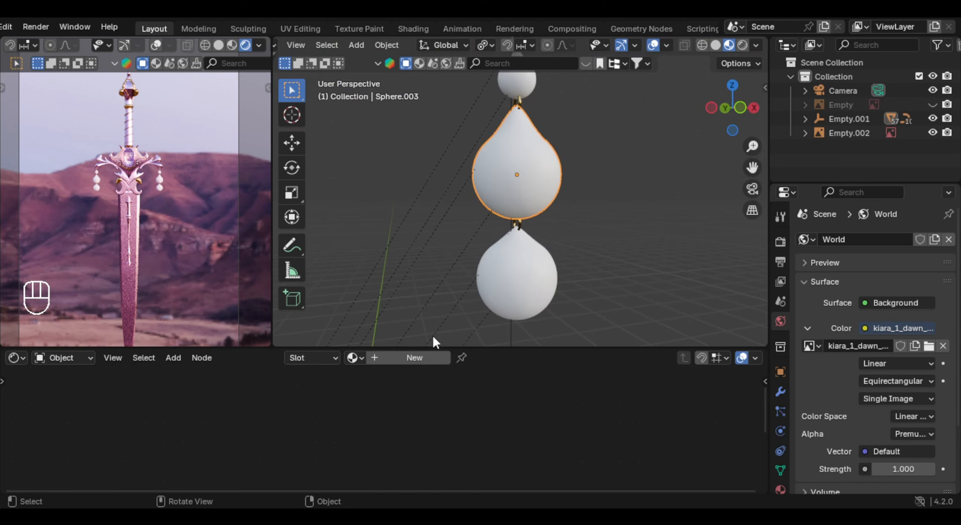
click(408, 359)
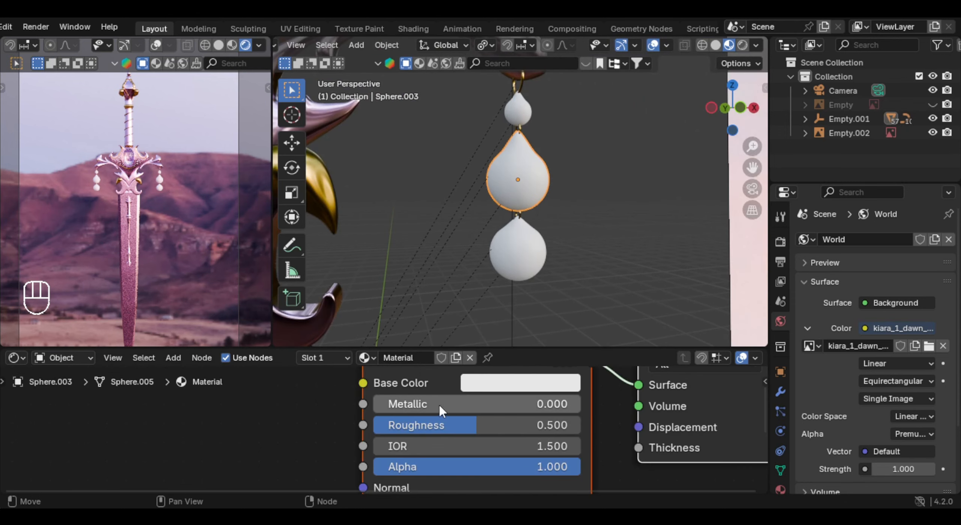
scroll(437, 409, down, 3)
key(shift+a)
text(n)
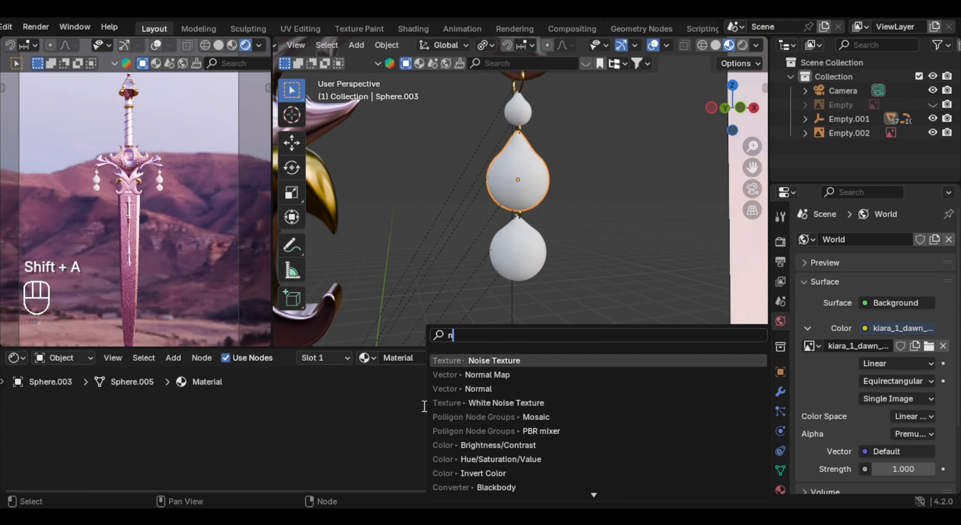
text(ois)
key(Return)
click(237, 405)
- Add a Color Ramp feeding the Base Color and link the Noise Texture's Fac output to the ramp's Fac
key(shift+a)
text(c)
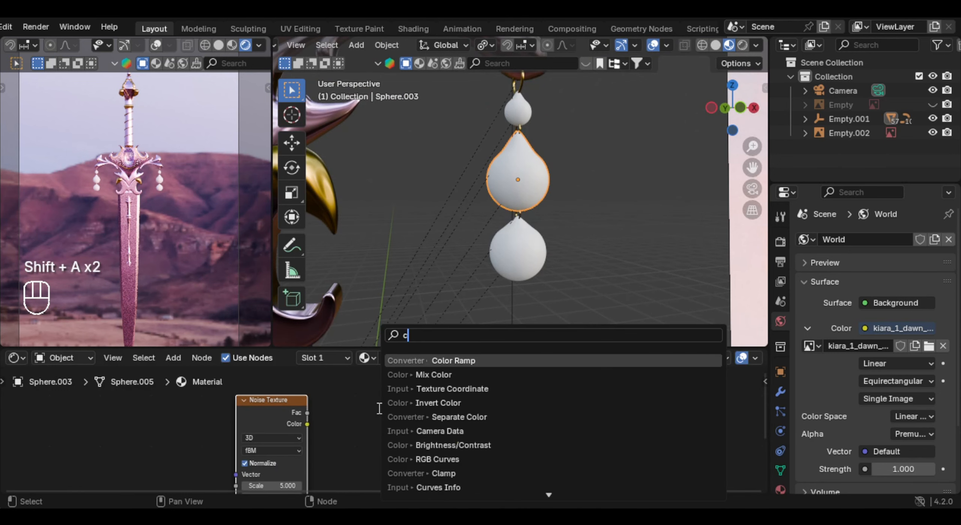
text(olor r)
key(Return)
click(295, 398)
drag(264, 401, 179, 401)
drag(415, 415, 462, 423)
middle_drag(272, 431, 386, 415)
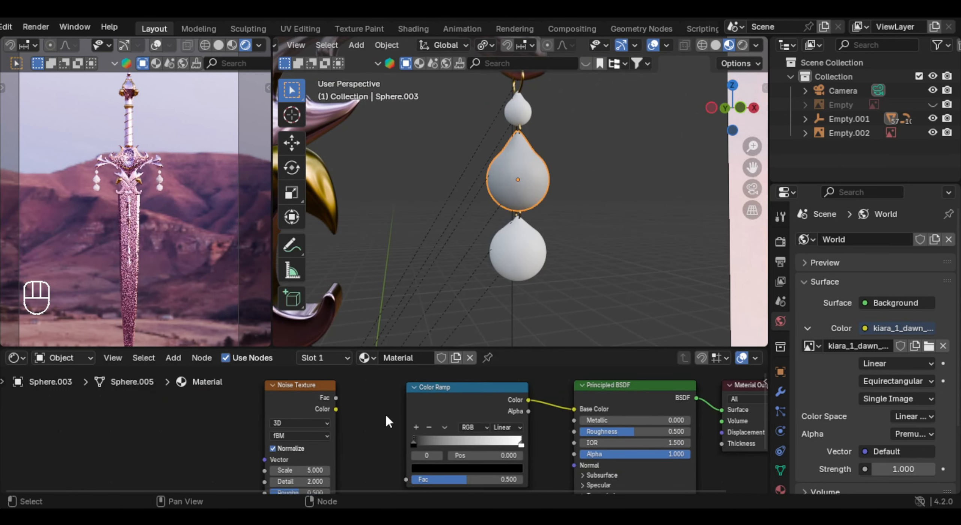
drag(336, 397, 418, 472)
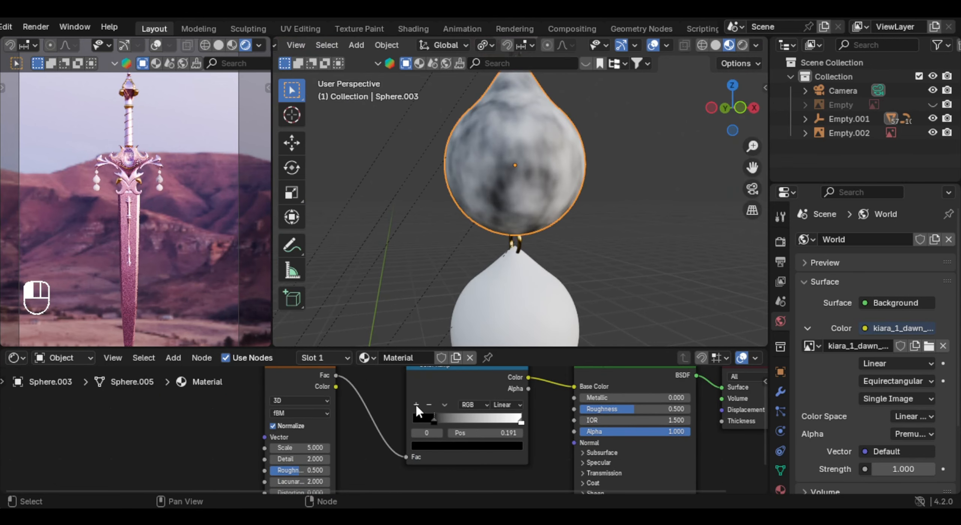
- Add a middle ramp stop at 0.568 and color the three stops cyan, pink and pale yellow
click(416, 404)
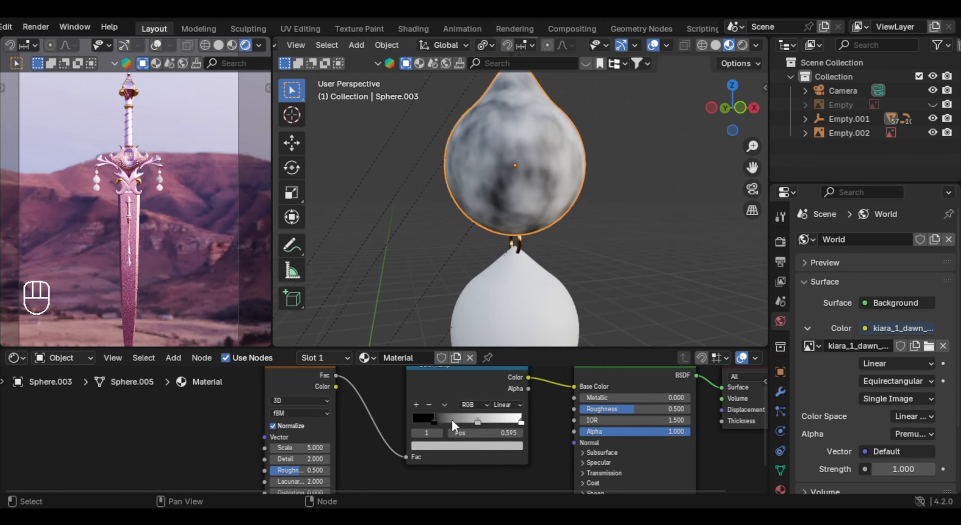
click(458, 446)
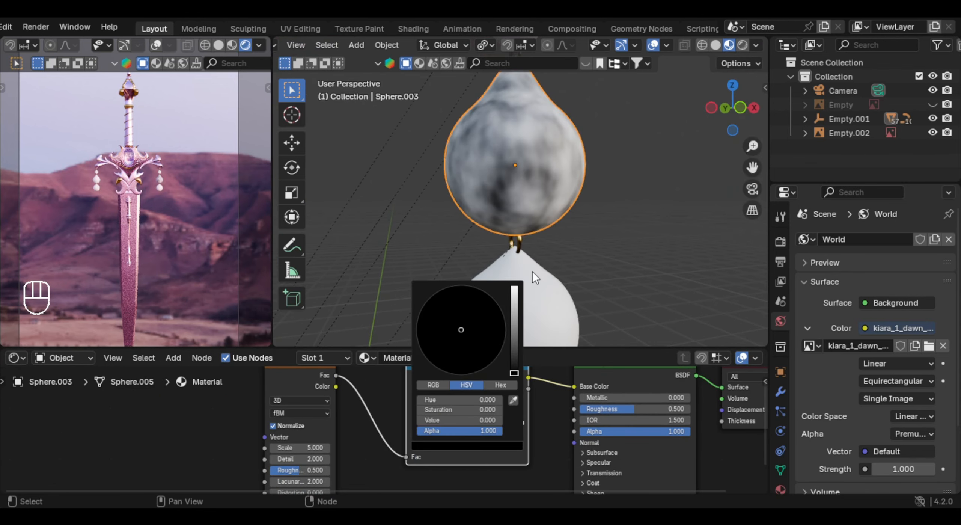
drag(514, 304, 515, 286)
mouse_move(461, 329)
mouse_down()
mouse_move(460, 308)
mouse_move(472, 335)
mouse_move(455, 332)
mouse_up()
click(478, 425)
click(477, 446)
click(522, 425)
click(496, 446)
click(475, 422)
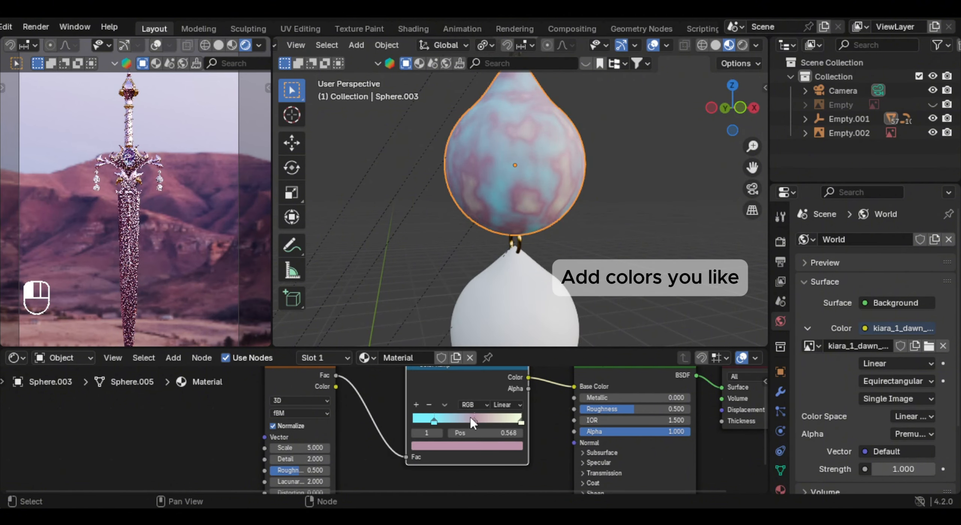
- Try other interpolation modes on the Color Ramp, including B-Spline, and settle on Cardinal
click(507, 405)
click(520, 434)
click(508, 405)
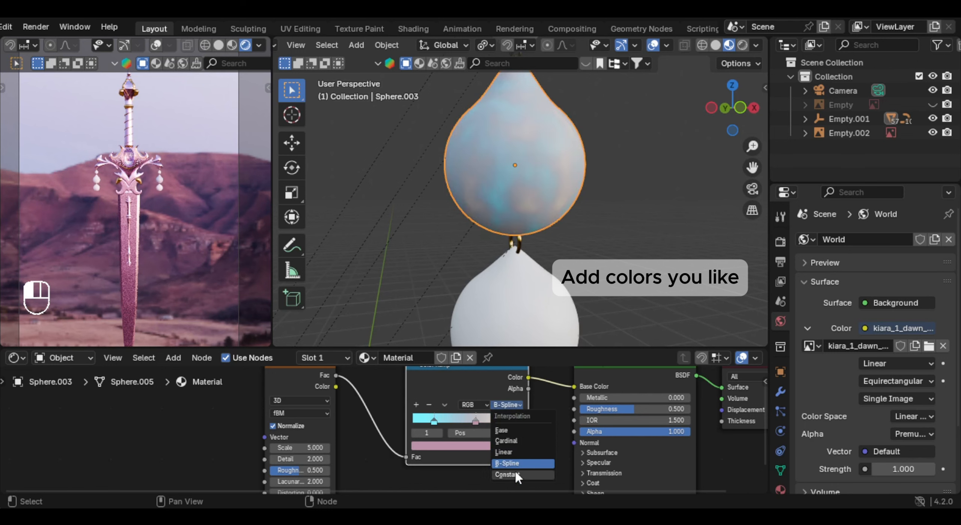
click(519, 431)
click(507, 405)
click(507, 440)
click(521, 422)
- Set the Noise Texture to Scale 3.0, Detail 3.2, Roughness 0.242 and Distortion 1.5
middle_drag(368, 449, 439, 406)
drag(376, 405, 368, 405)
drag(372, 416, 385, 449)
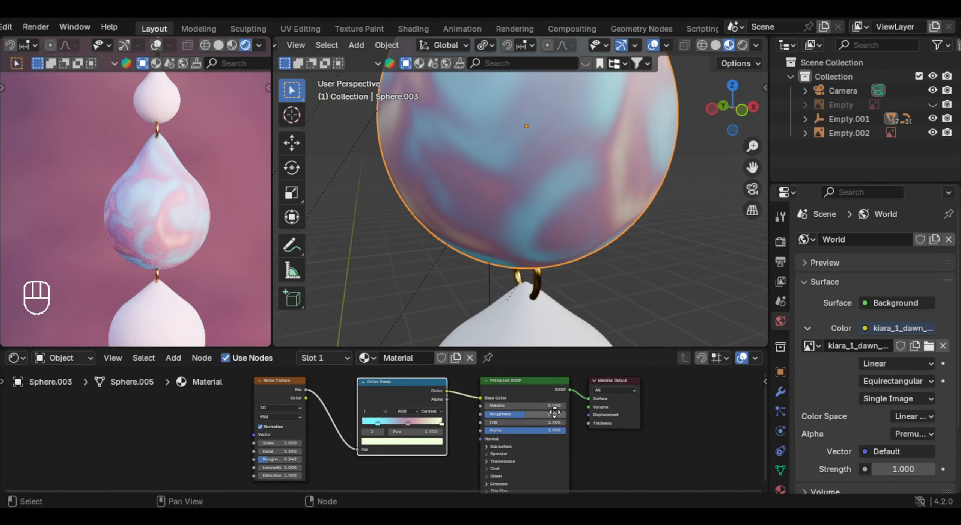
- Set the drop material's Roughness to 0.082 and its Transmission Weight to about 0.38
scroll(554, 413, up, 1)
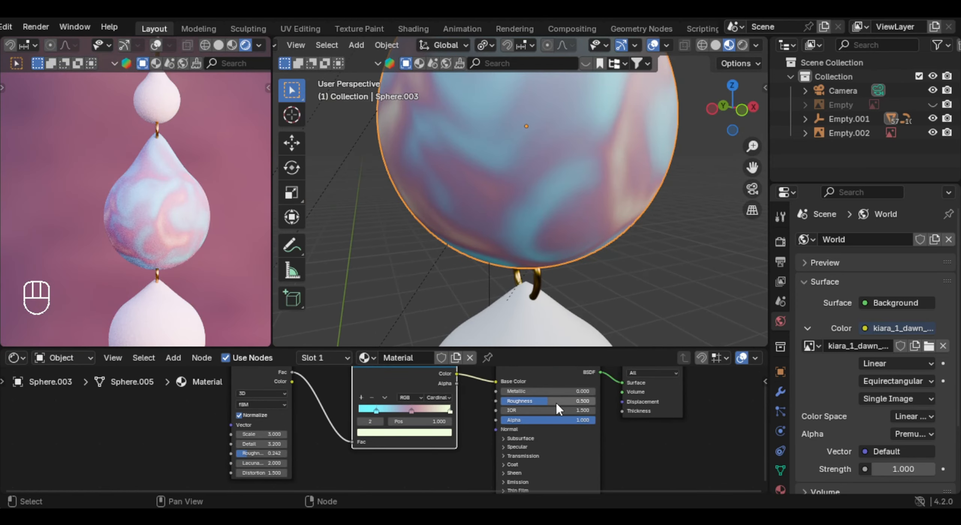
drag(556, 401, 499, 421)
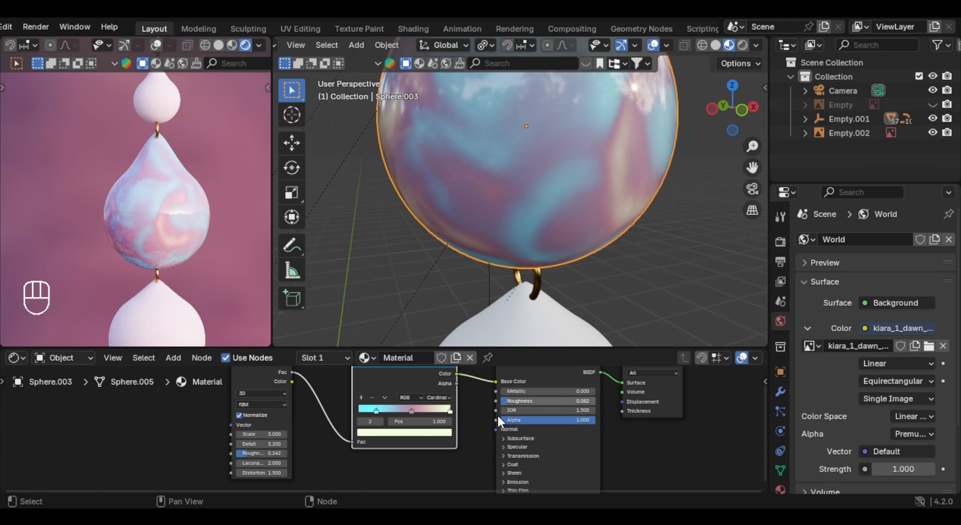
middle_drag(536, 449, 497, 403)
click(498, 402)
click(496, 401)
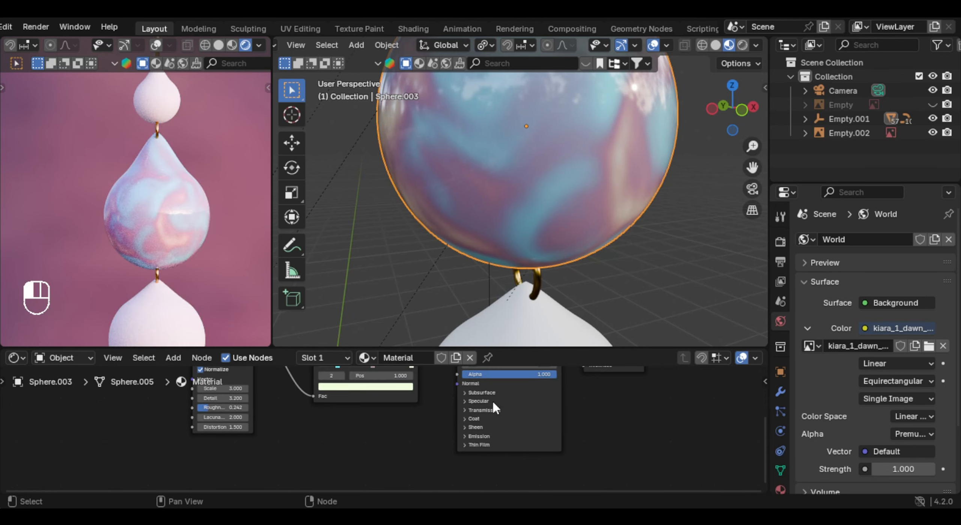
click(496, 411)
mouse_move(495, 420)
mouse_down()
mouse_move(553, 420)
mouse_move(499, 420)
mouse_up()
key(KP_0)
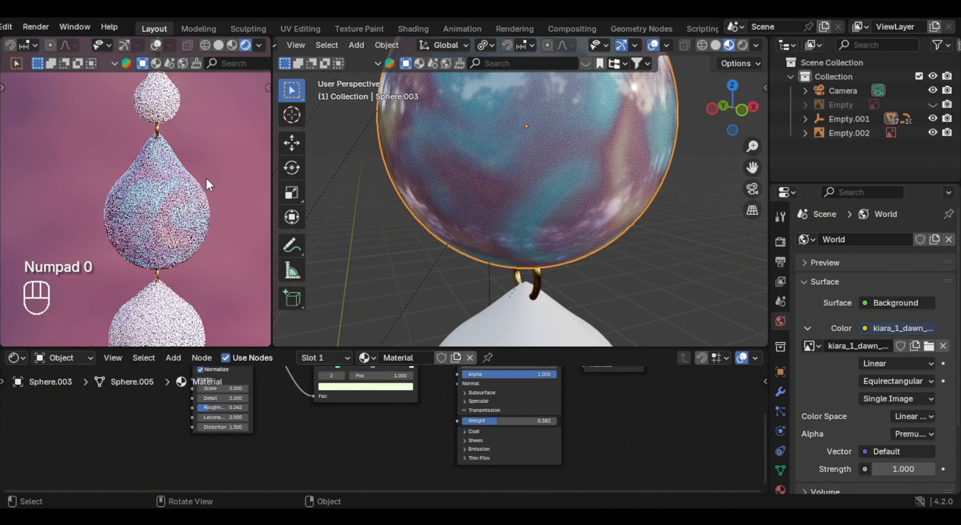
- Move the Color Ramp's cyan stop to 0.323 and lighten its color to pale cyan
middle_drag(353, 393, 406, 459)
scroll(383, 433, up, 1)
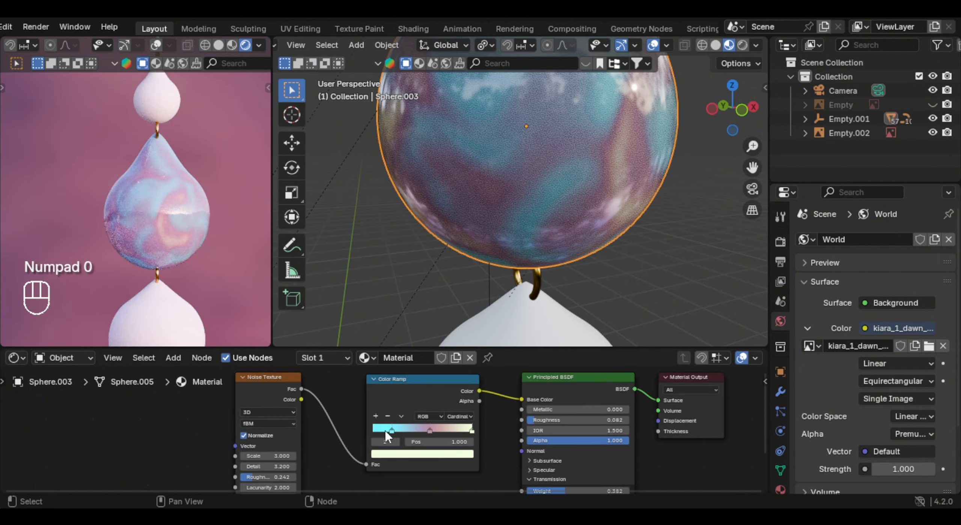
click(398, 454)
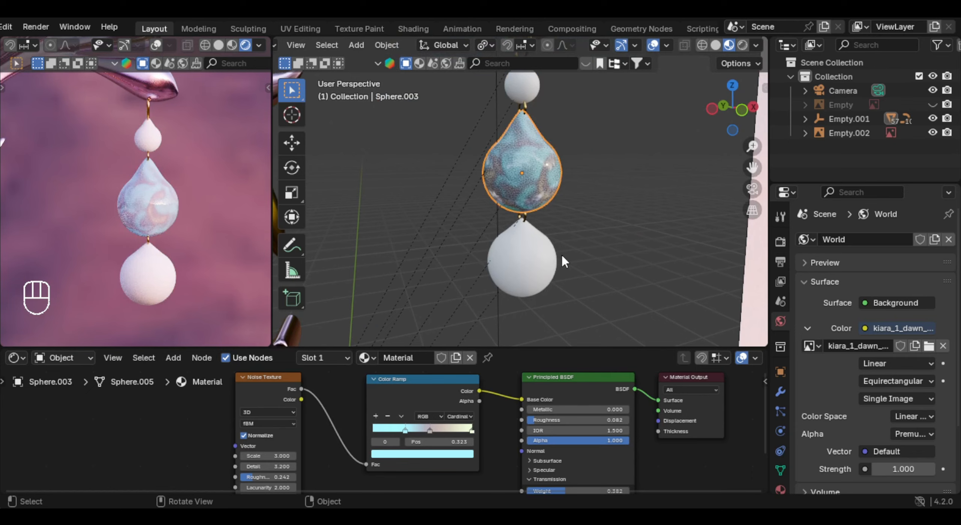
- Link the middle drop's marbled material to the small upper and large lower drops of the same earring
click(562, 263)
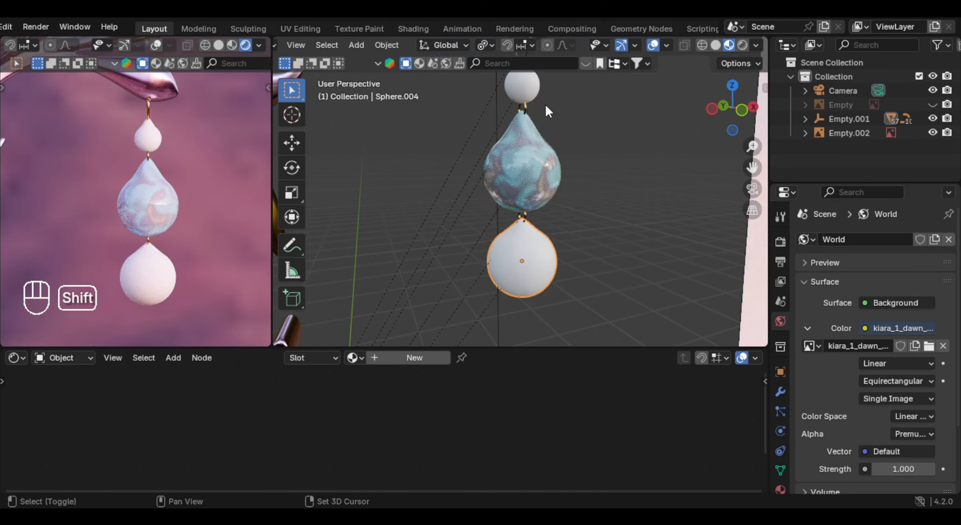
shift+middle_drag(545, 103, 530, 239)
click(507, 262)
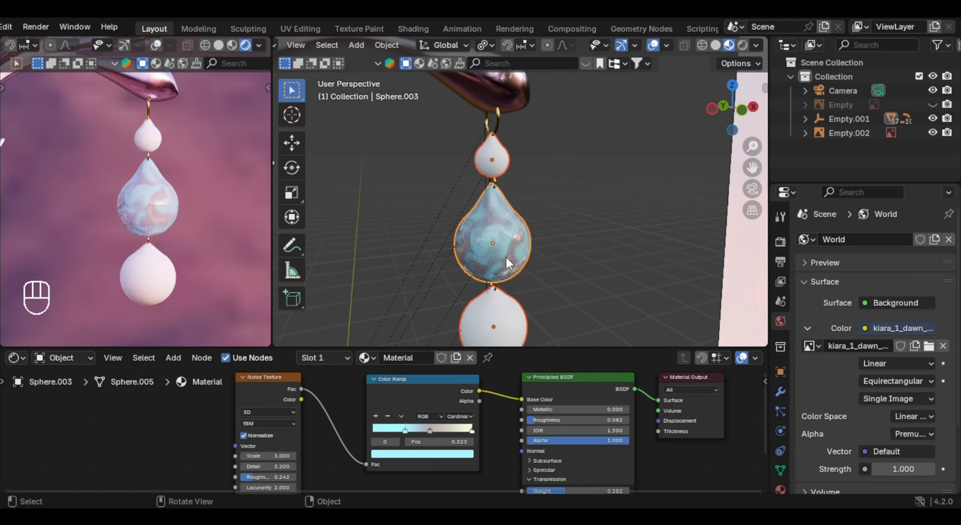
key(ctrl+l)
click(505, 256)
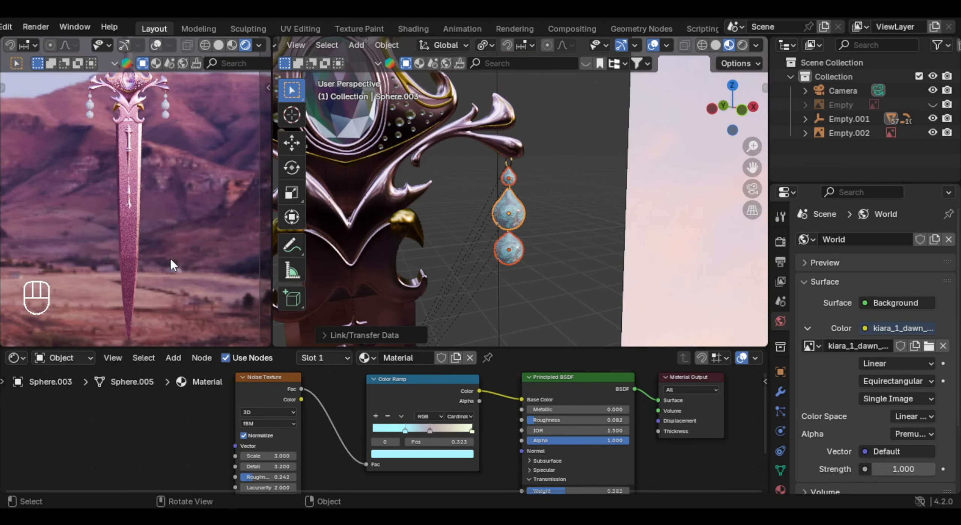
- Add the ScratchesLight001_OVERLAY_VAR1_3K image to the blade's metal material as an image texture node beside the Principled BSDF
shift+middle_drag(171, 260, 172, 208)
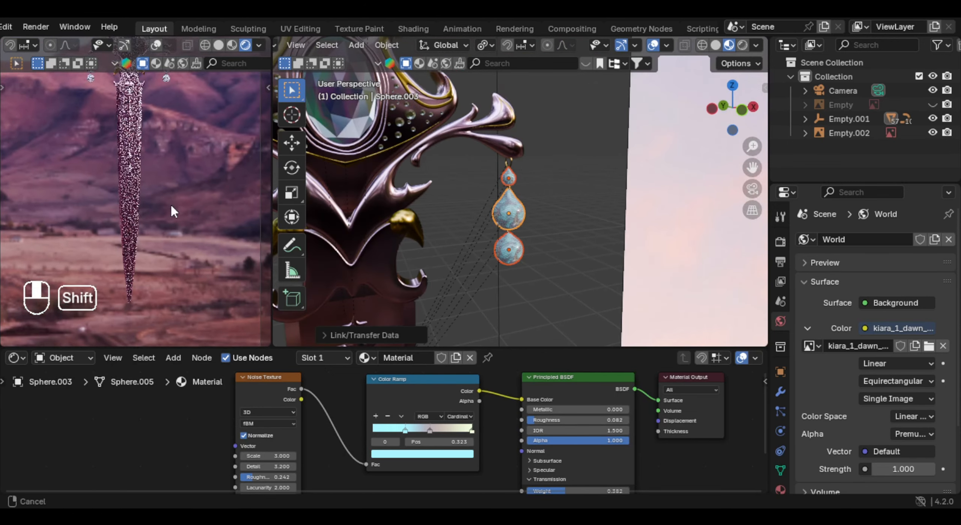
scroll(172, 208, up, 3)
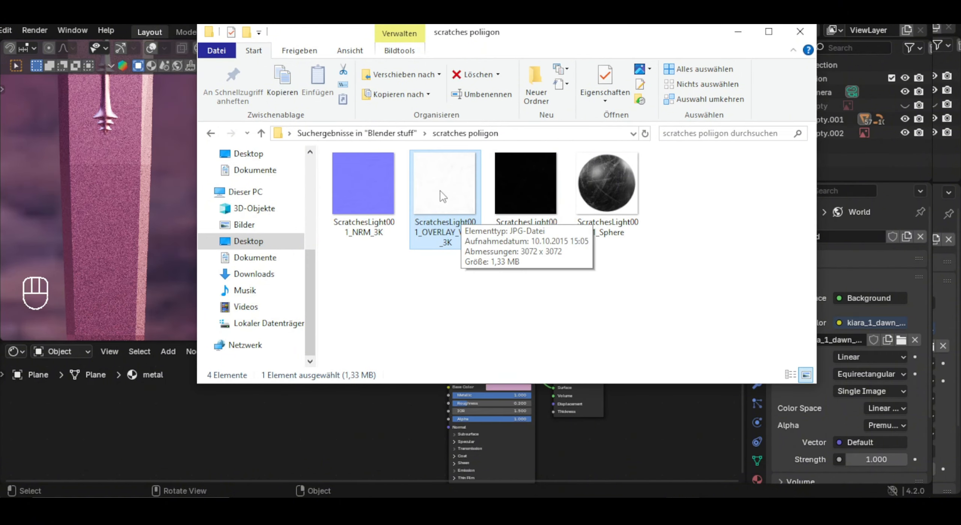
drag(451, 197, 397, 349)
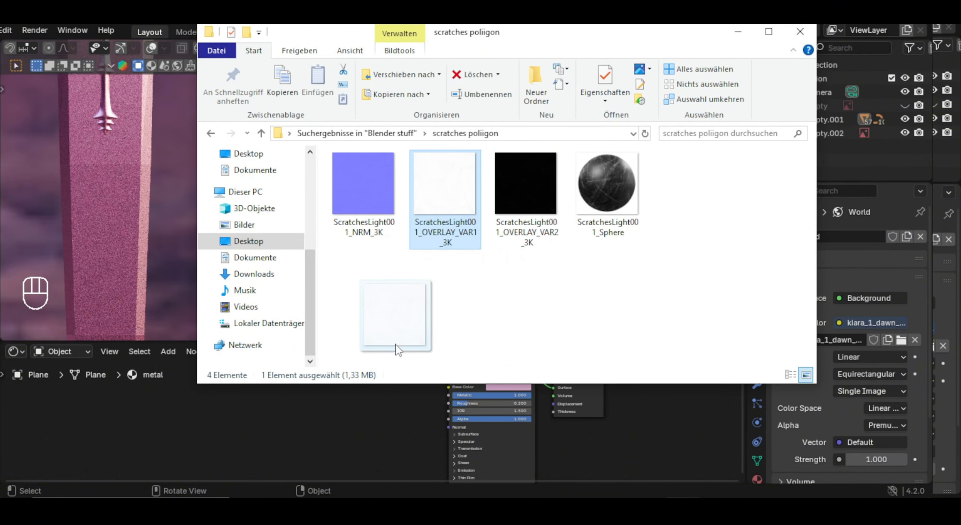
drag(379, 415, 370, 413)
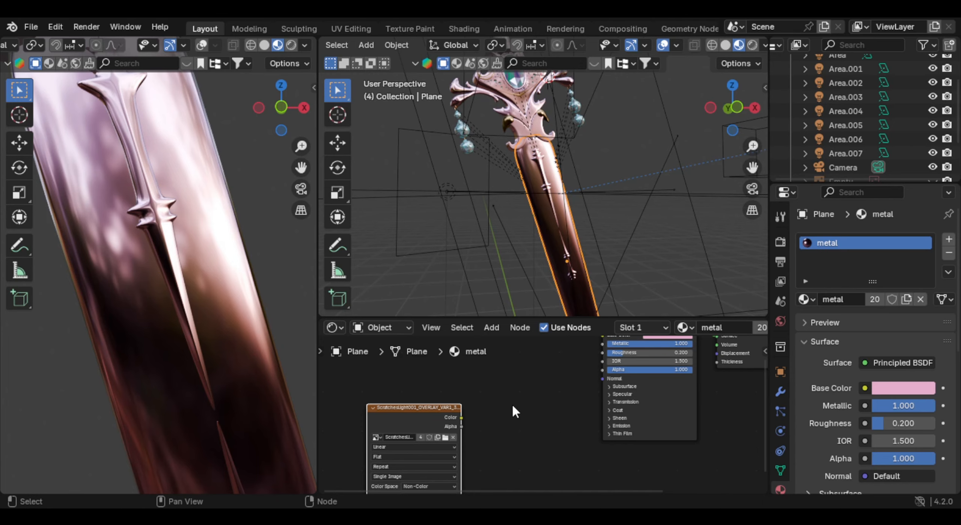
key(g)
click(506, 384)
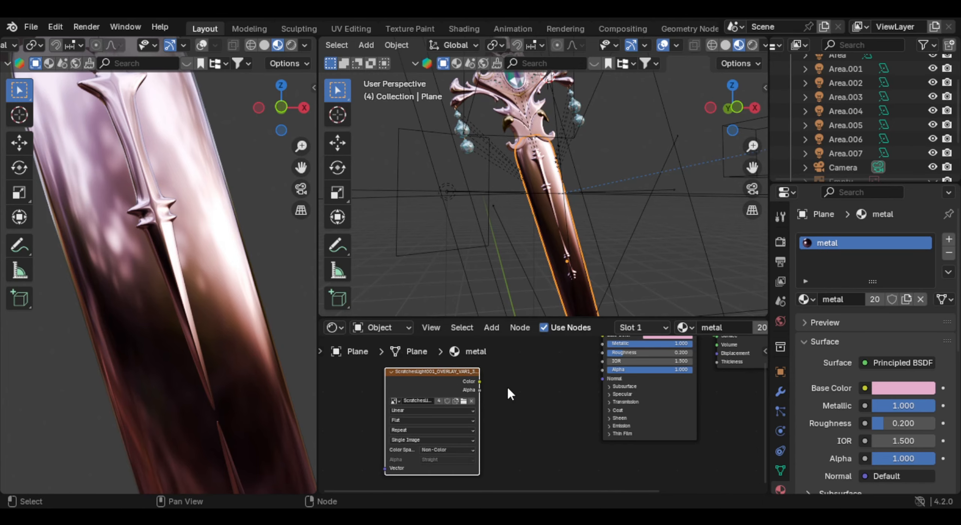
- Add a Bump node, feeding the scratches image's Color into its Height and its output into the Principled BSDF's Normal
key(shift+a)
text(b)
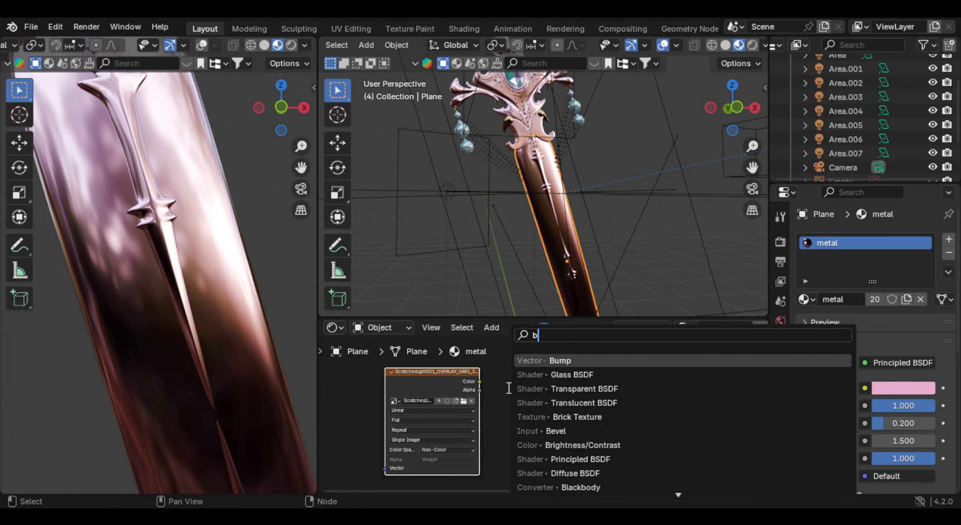
text(ump)
key(Return)
drag(612, 399, 649, 376)
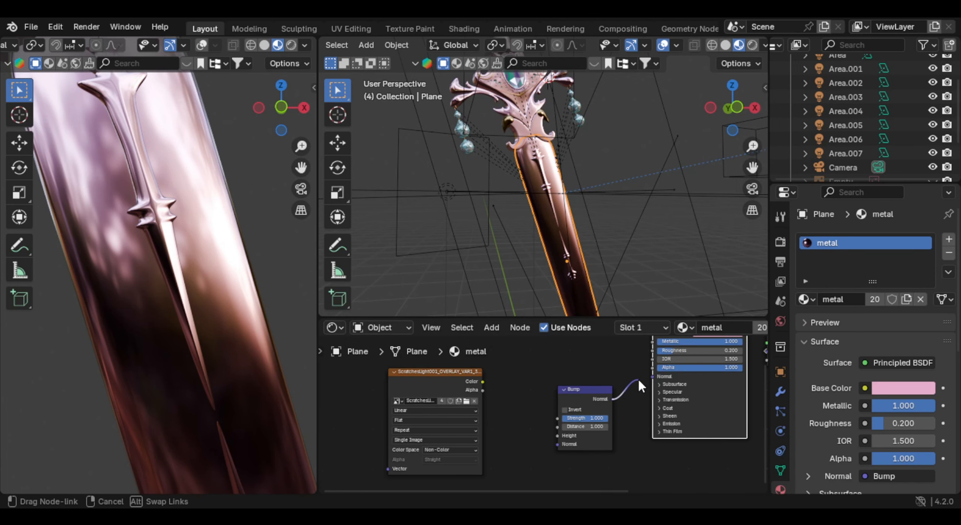
drag(484, 382, 525, 432)
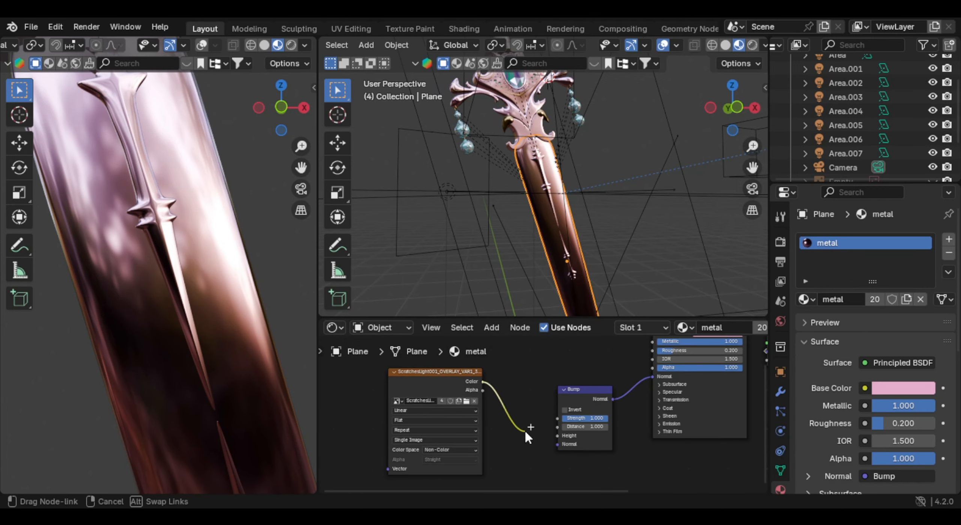
drag(407, 378, 495, 378)
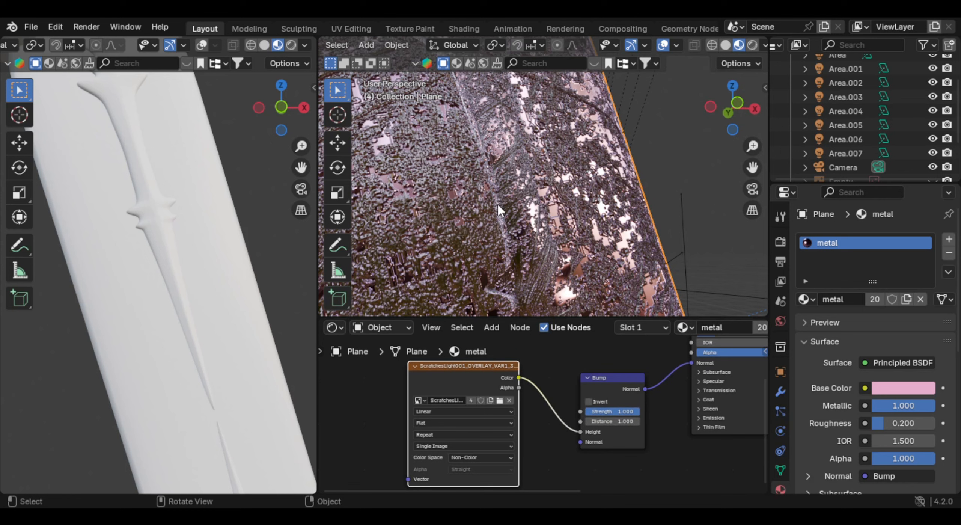
- Set the Bump node's Strength to 0.1 and its Distance to 0.01
scroll(541, 225, down, 3)
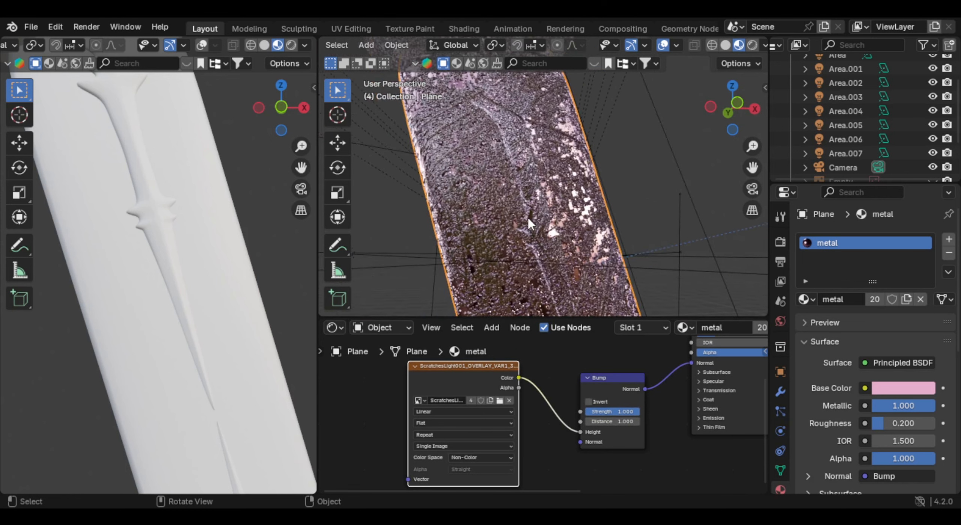
scroll(540, 226, up, 3)
middle_drag(615, 398, 541, 397)
scroll(555, 417, up, 5)
click(549, 405)
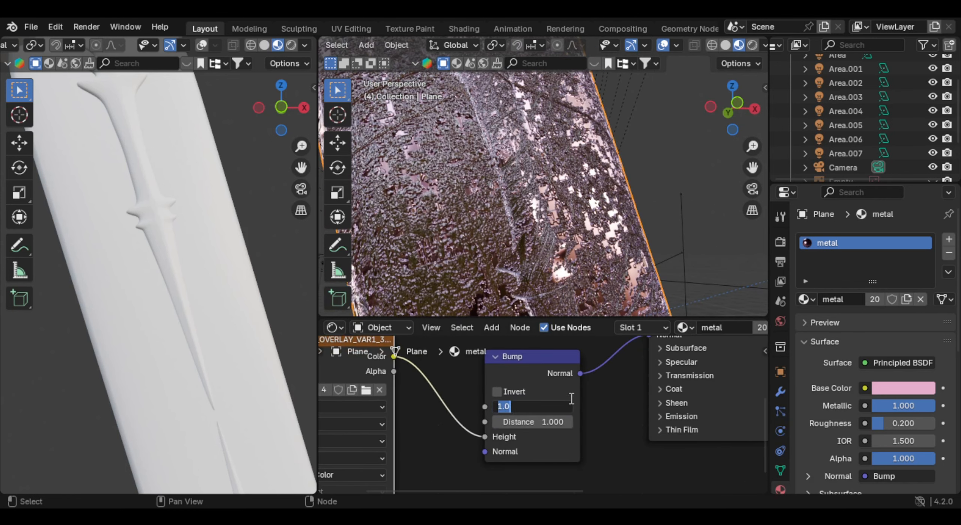
click(571, 398)
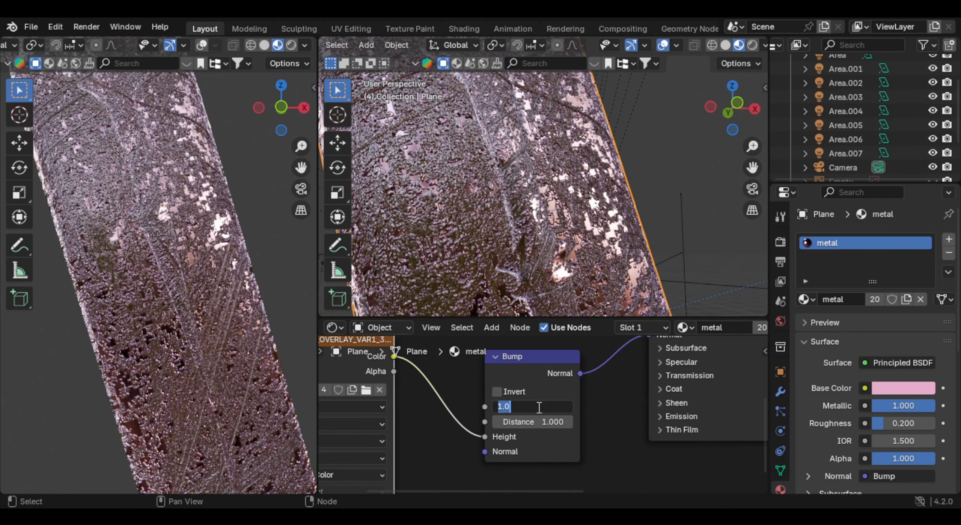
key(Return)
click(547, 421)
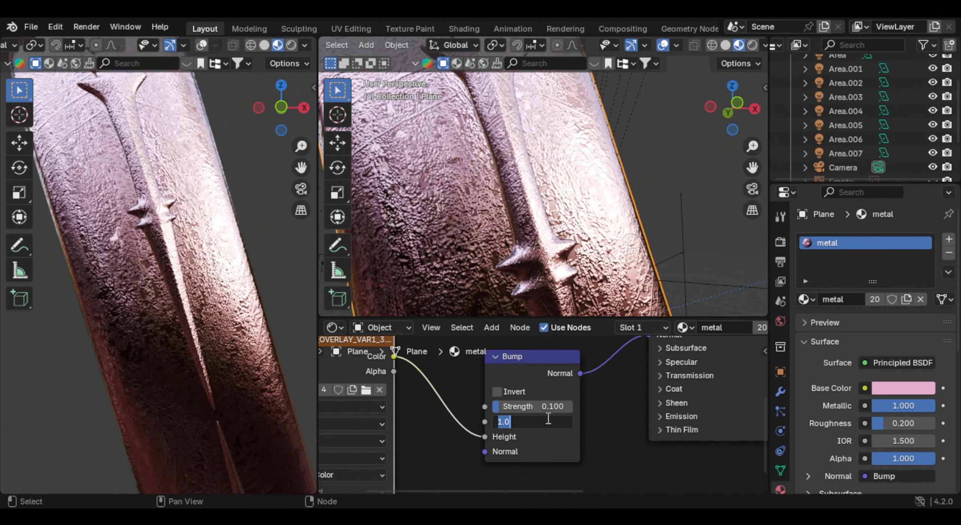
key(Return)
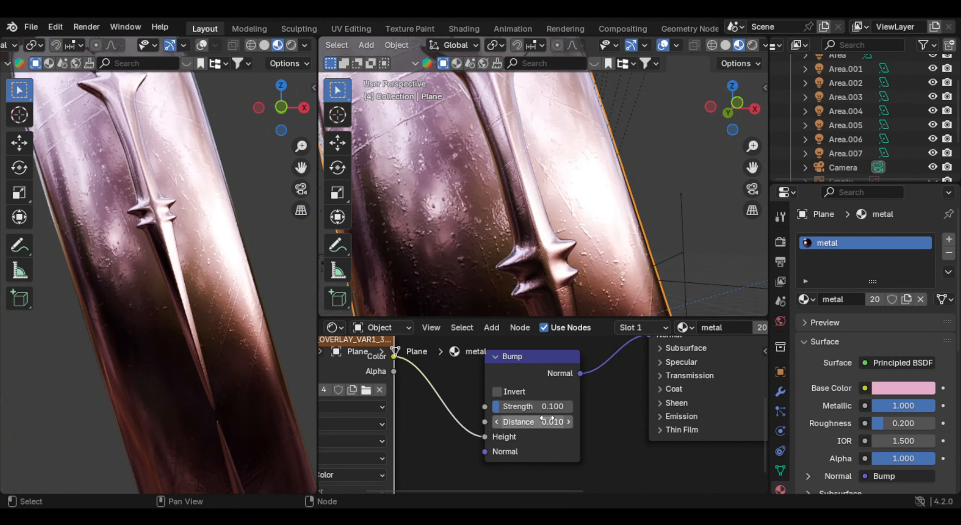
- Inspect the scratches on the blade and choose Non-Color as the scratches image's Color Space
scroll(550, 202, down, 3)
scroll(563, 221, up, 6)
scroll(569, 232, down, 2)
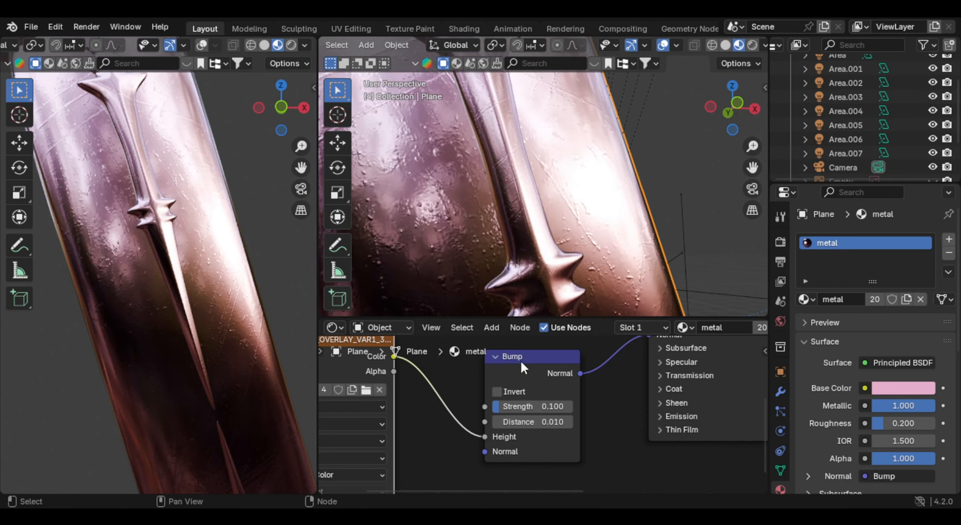
shift+middle_drag(436, 124, 568, 186)
scroll(546, 407, down, 3)
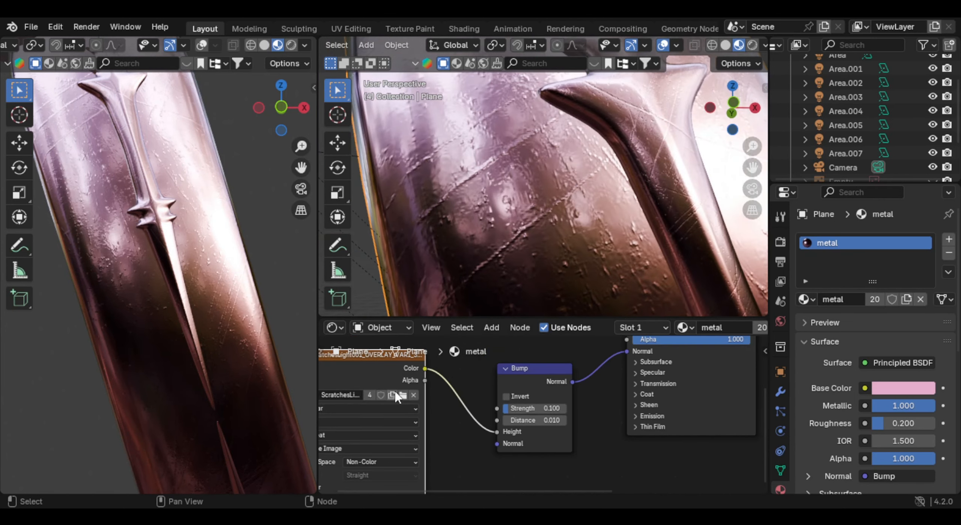
middle_drag(400, 402, 468, 389)
click(455, 441)
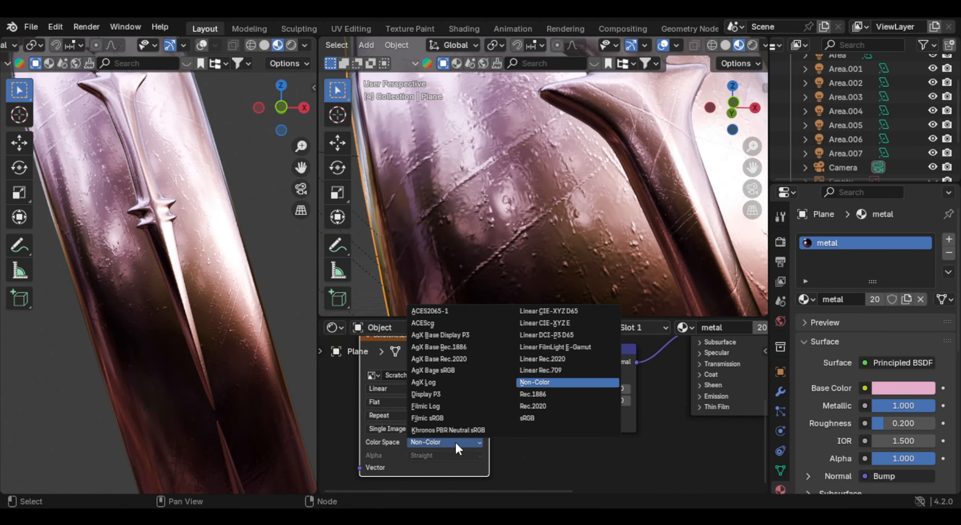
click(543, 383)
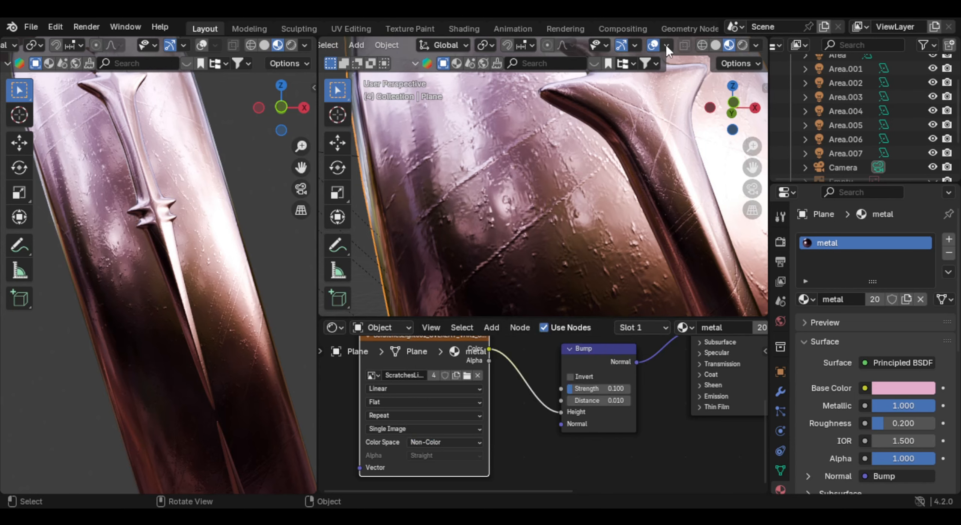
- Turn on the Face Orientation overlay to check the blade's normals
click(665, 45)
click(589, 316)
scroll(525, 225, down, 3)
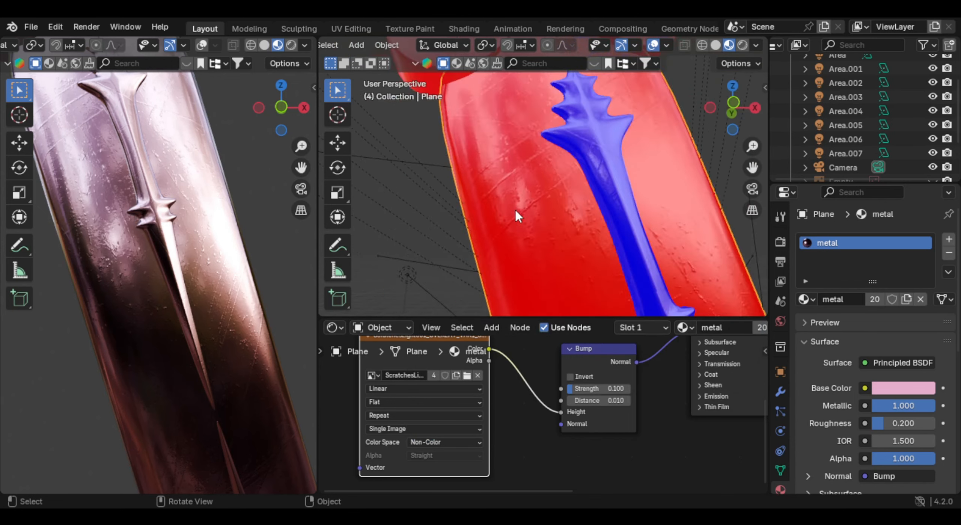
middle_drag(515, 208, 524, 183)
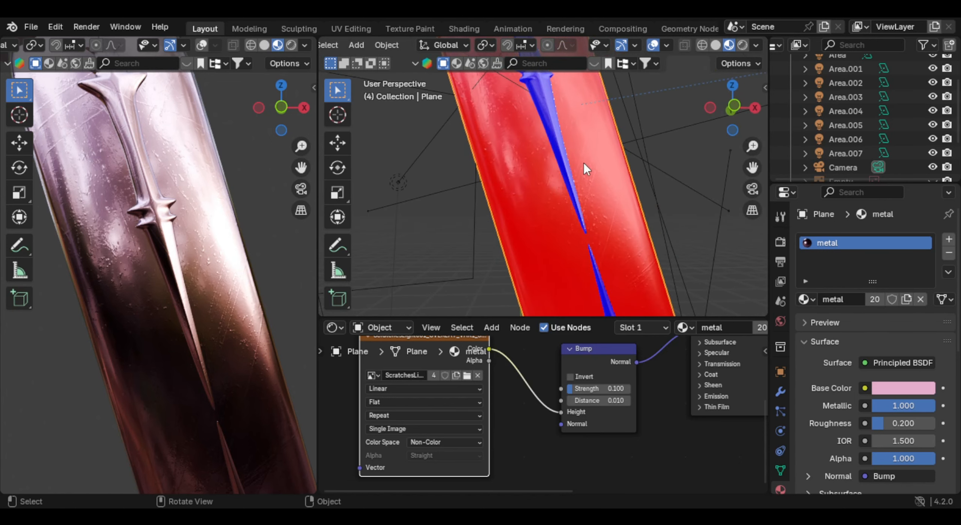
- Recalculate the blade mesh's normals to face outward, with the Inside option off
key(Tab)
middle_drag(550, 146, 549, 146)
scroll(548, 147, down, 3)
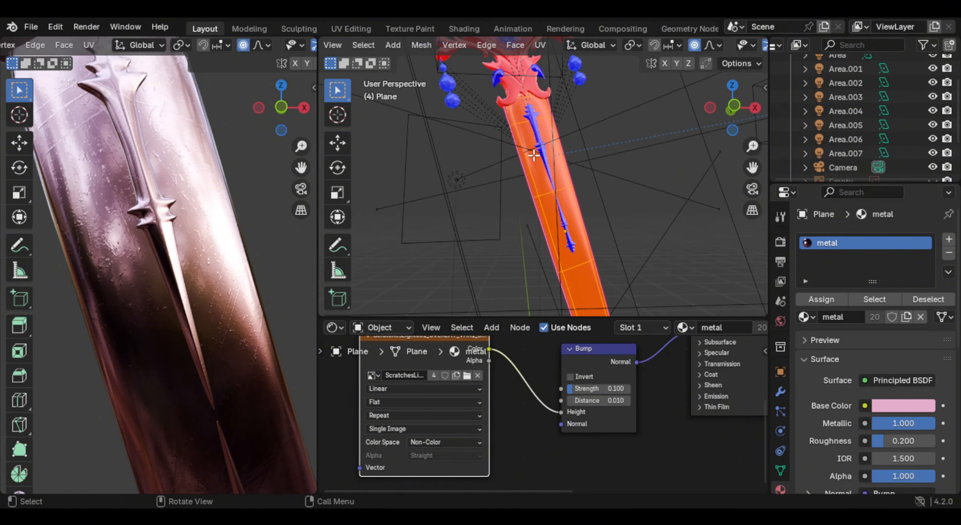
key(shift+n)
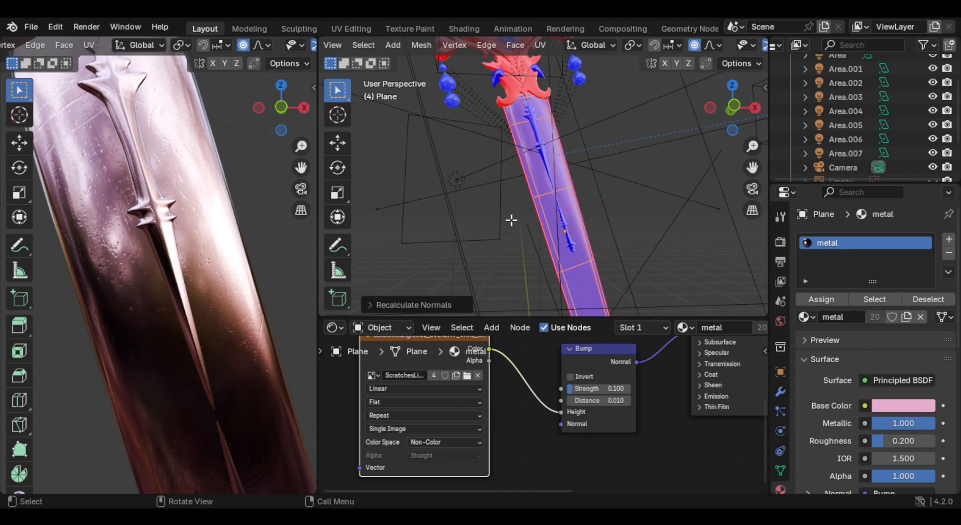
click(435, 306)
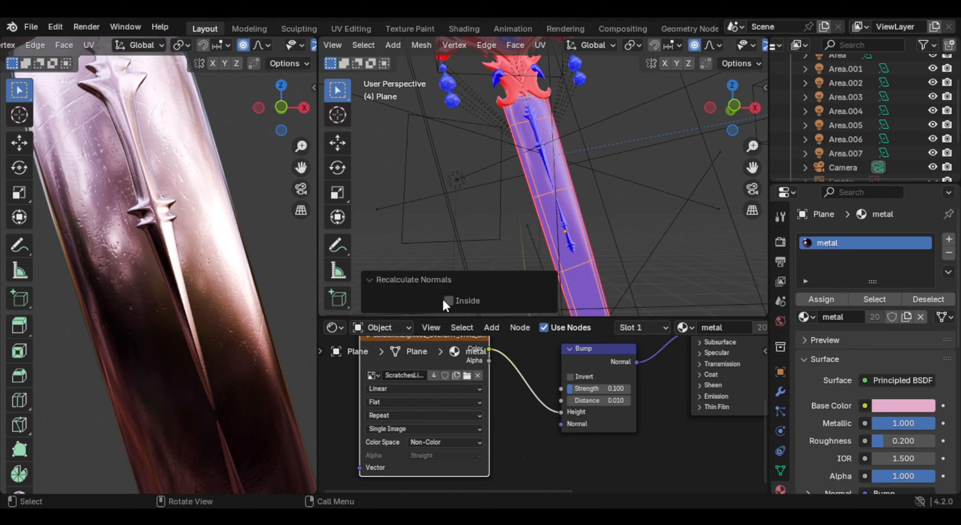
click(463, 301)
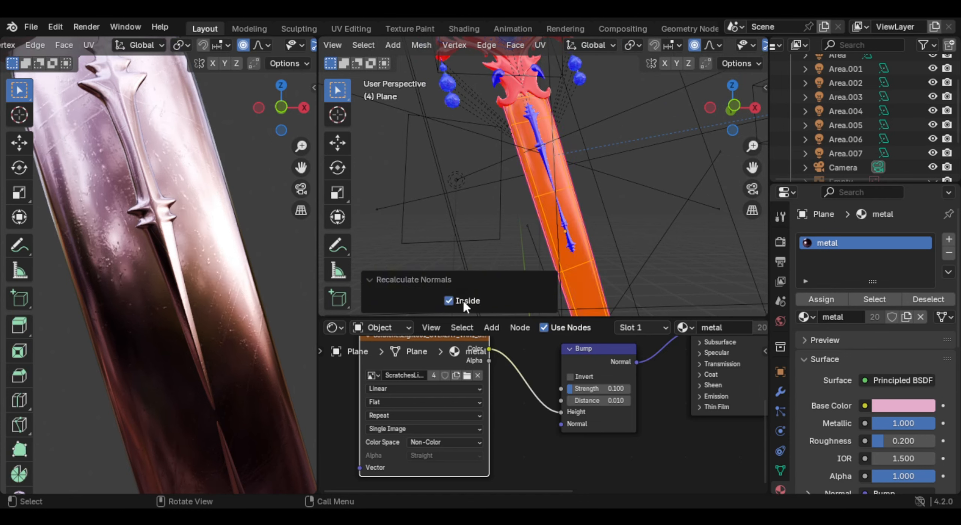
click(462, 299)
- Examine the face orientation colors of the guard, ornaments and earrings around the blade
mouse_move(545, 211)
middle_down()
mouse_move(583, 198)
mouse_move(557, 208)
middle_up()
scroll(552, 165, up, 3)
shift+middle_drag(552, 165, 575, 208)
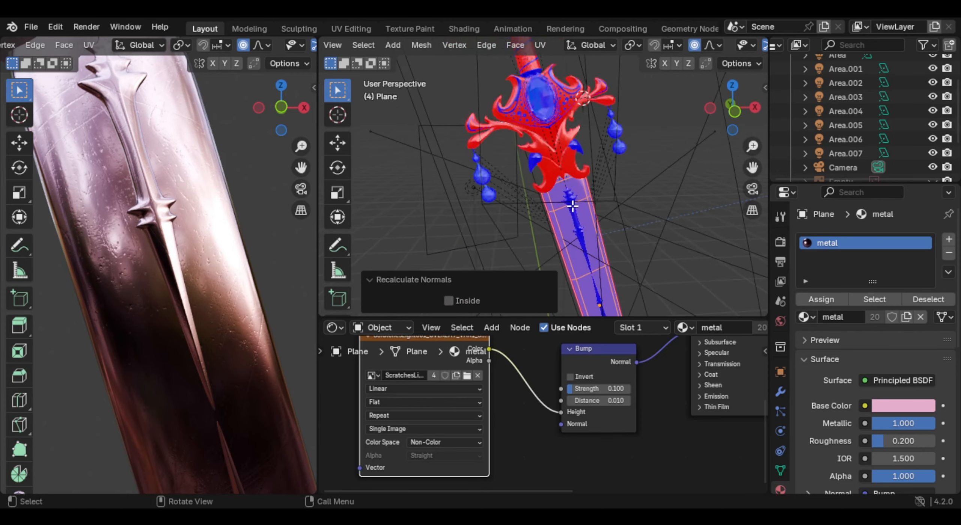
scroll(572, 204, up, 2)
scroll(559, 165, up, 2)
shift+middle_drag(558, 165, 531, 174)
click(422, 281)
click(566, 185)
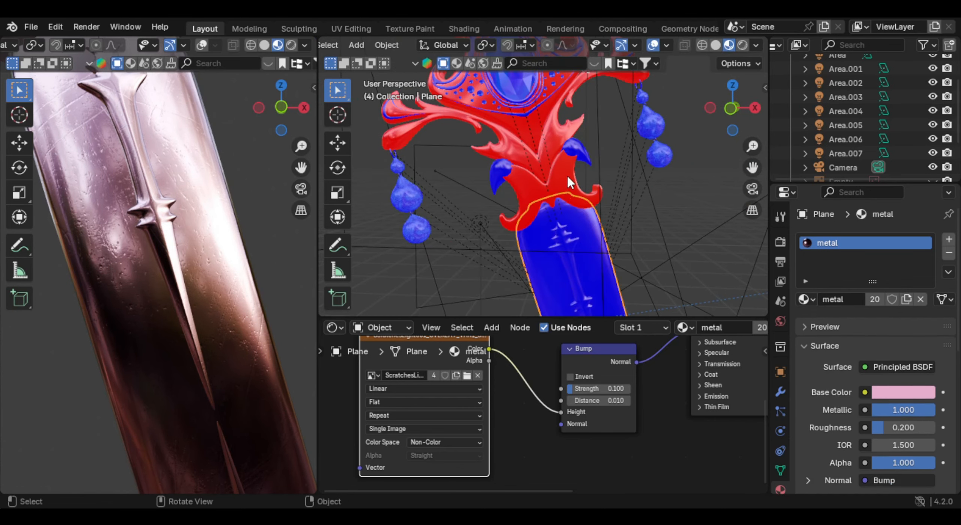
key(Tab)
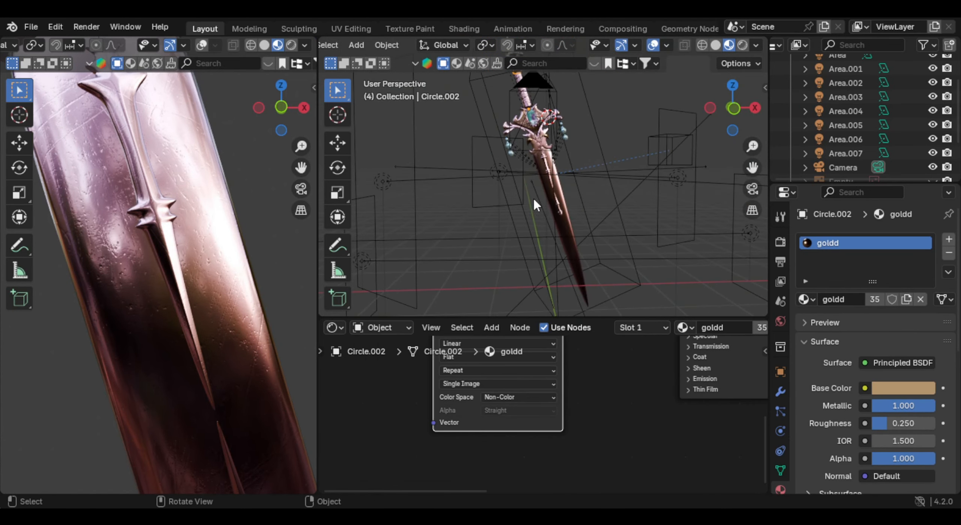
- UV unwrap the whole blade mesh for its scratches texture
scroll(544, 203, up, 8)
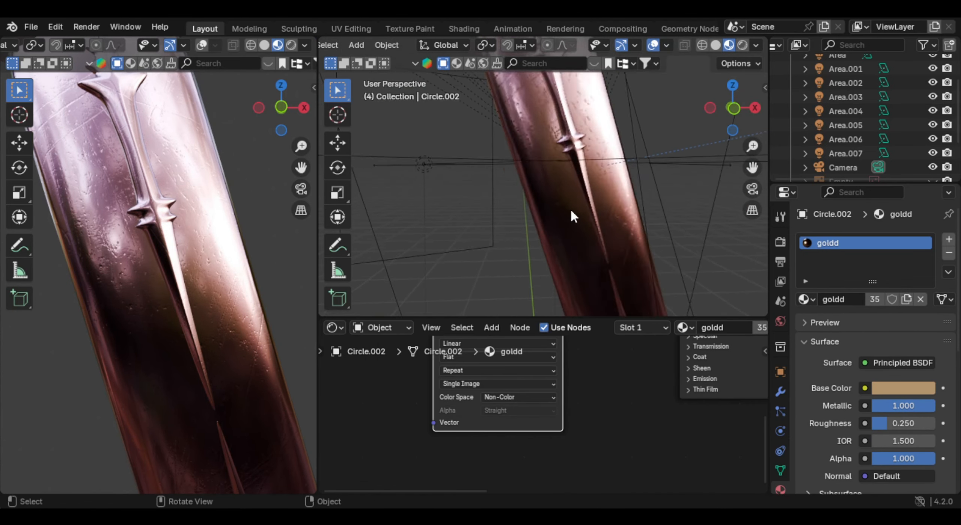
scroll(584, 202, up, 4)
middle_drag(571, 210, 590, 191)
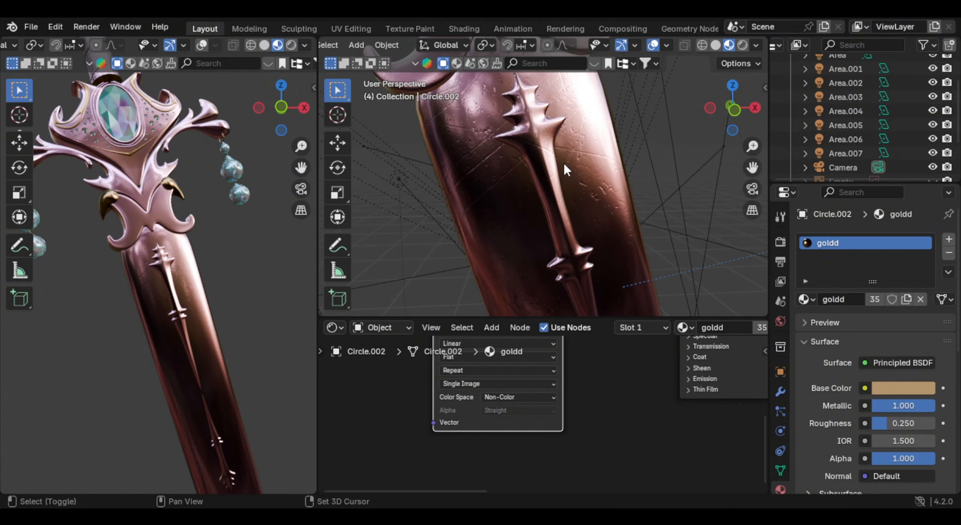
click(566, 169)
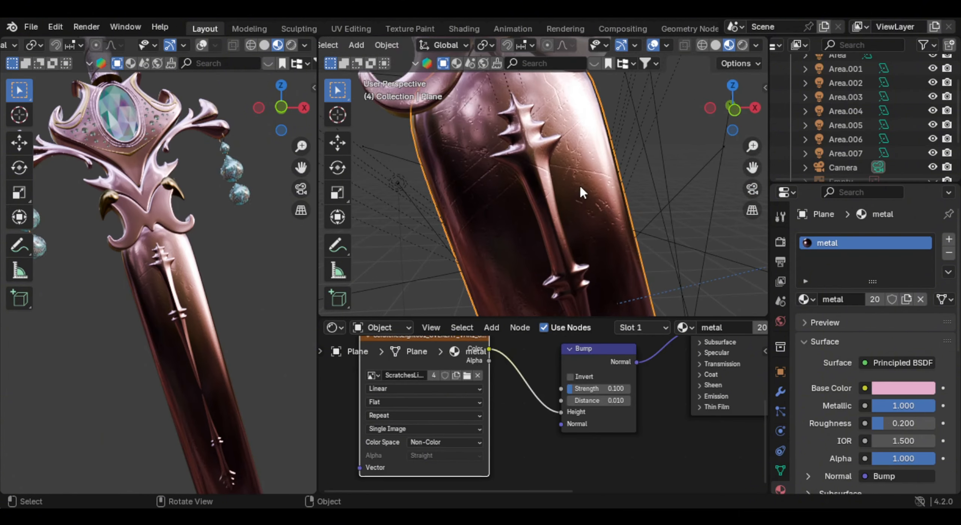
key(Tab)
key(u)
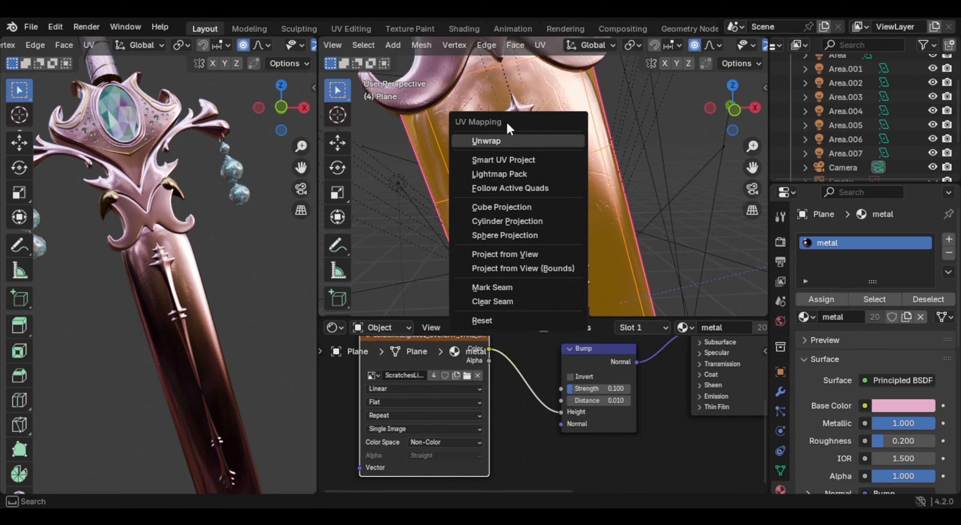
click(565, 142)
key(u)
click(529, 284)
key(Tab)
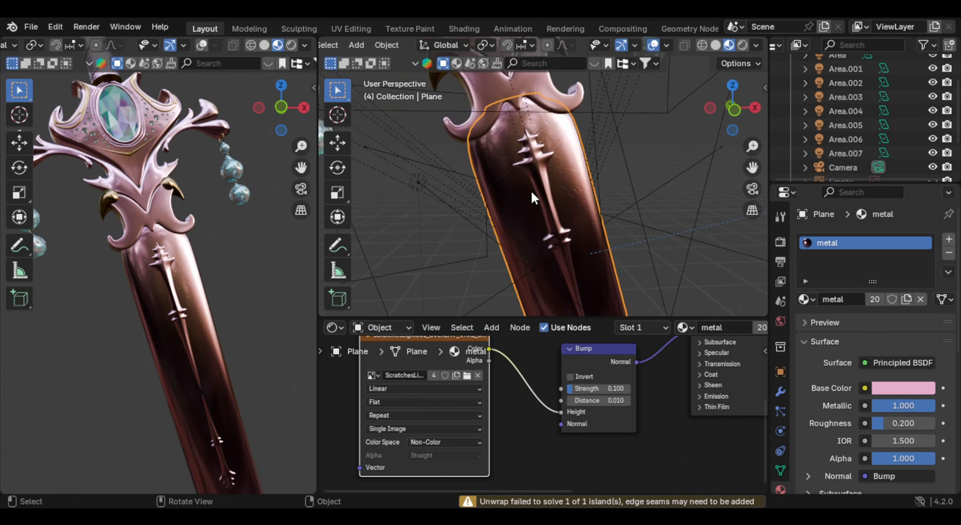
- UV unwrap the spiked ornament running down the blade using Cube Projection
scroll(531, 189, up, 5)
click(547, 194)
key(Tab)
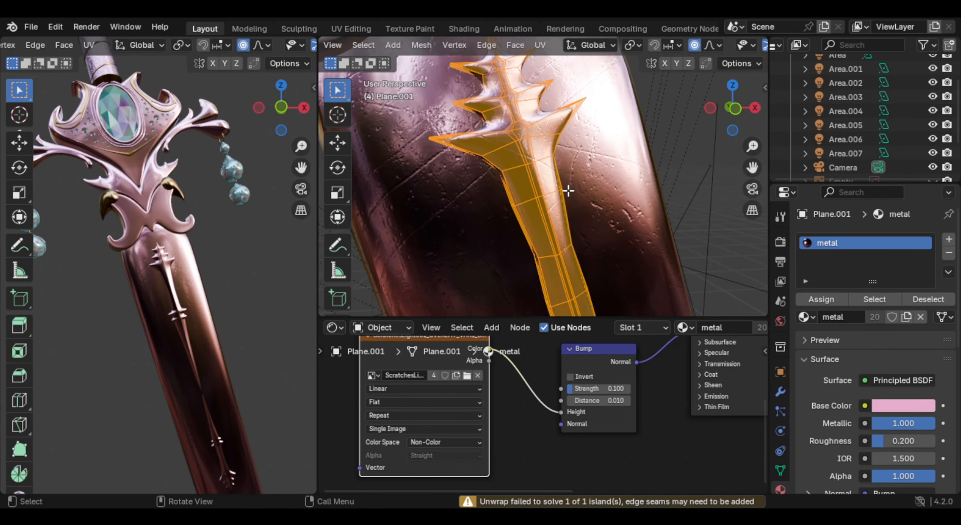
key(u)
click(488, 124)
key(u)
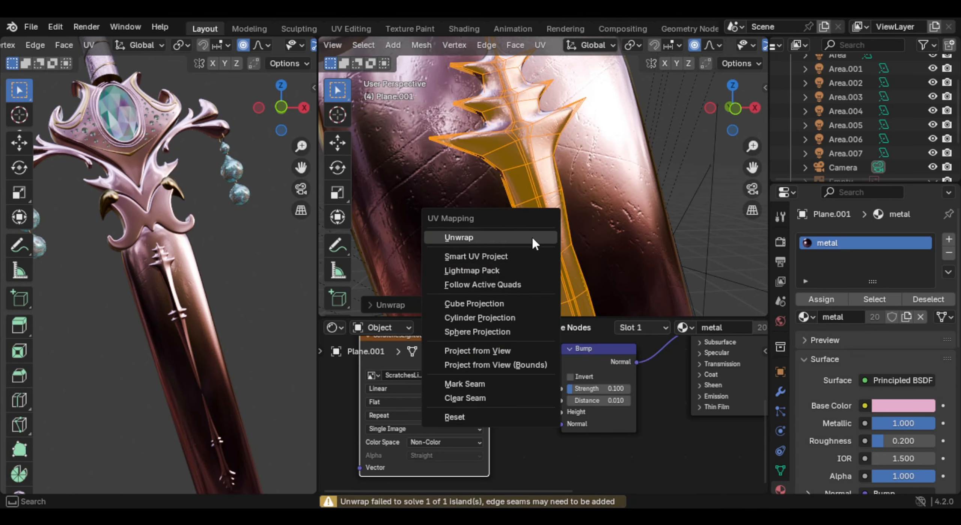
click(474, 303)
key(Tab)
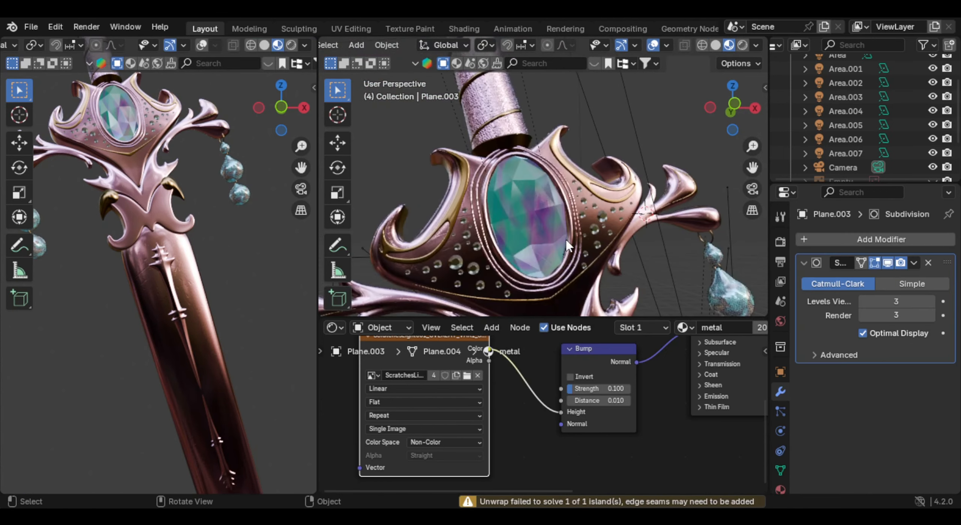
- Select the large oval gem in the centre of the guard to show its crystal material nodes
scroll(566, 244, up, 1)
shift+middle_drag(566, 244, 580, 214)
click(581, 211)
scroll(575, 214, down, 2)
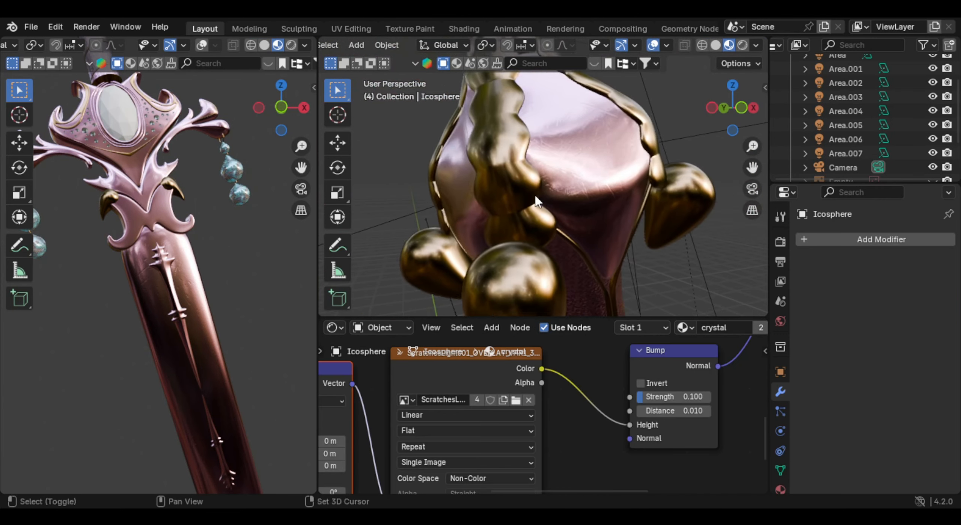
- Select the beaded gold ornament beside the gold balls and reposition the scratches texture node in its goldd material
click(544, 192)
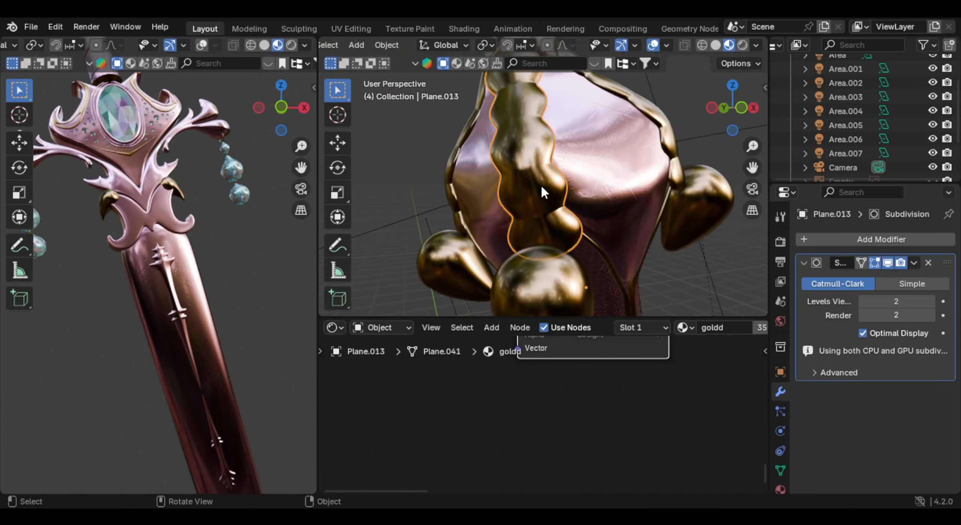
scroll(547, 355, up, 5)
scroll(544, 400, right, 5)
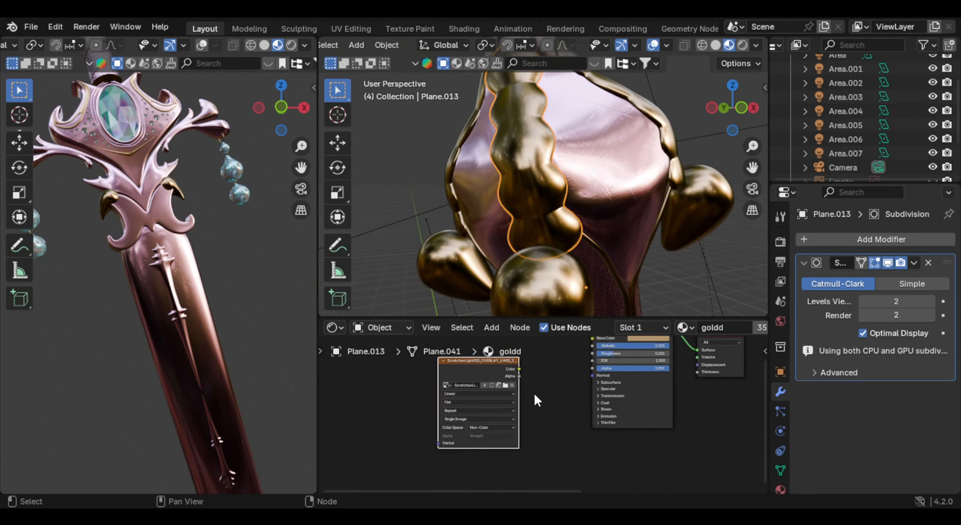
key(g)
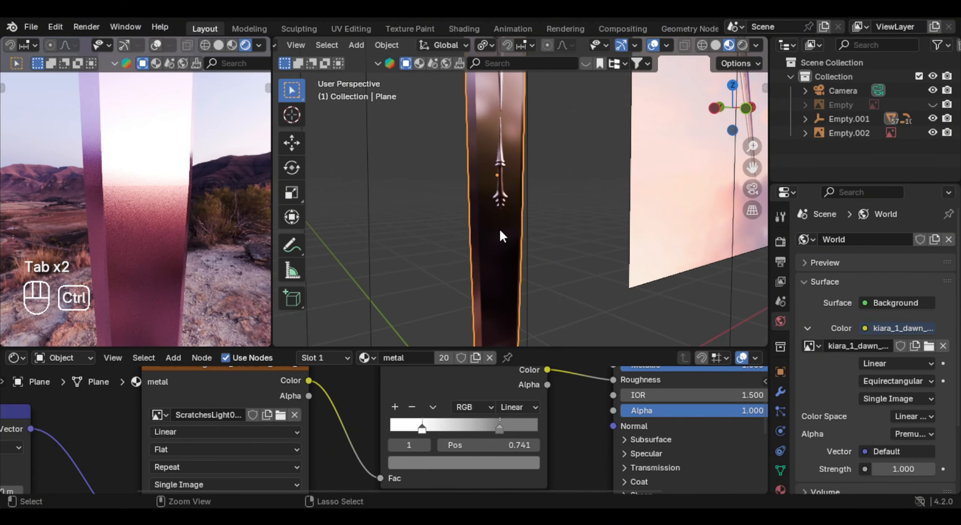
- Shade the subdivided blade smooth
middle_drag(502, 227, 488, 222)
right_click(488, 222)
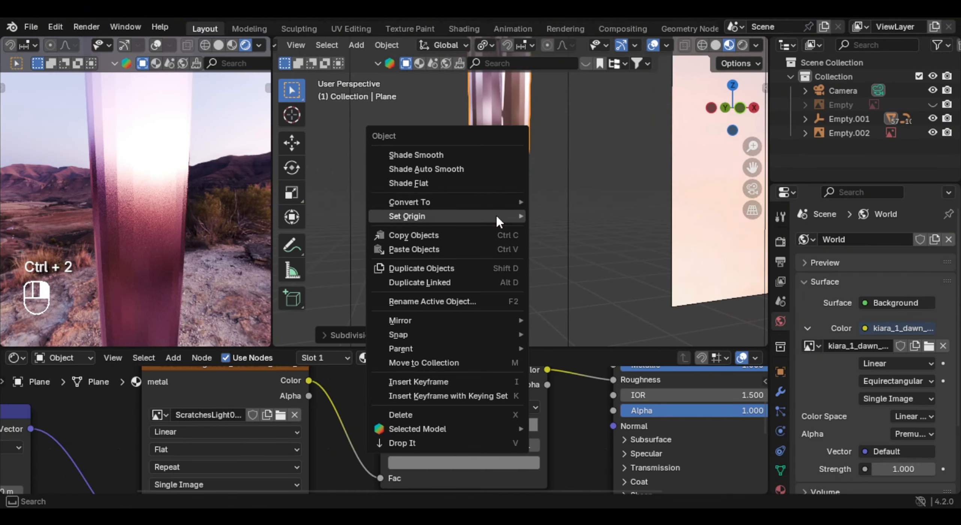
click(445, 154)
scroll(158, 207, down, 5)
- Set the mean crease of the blade's outline edges to 1.00 in Edit Mode
key(Tab)
middle_drag(480, 226, 510, 231)
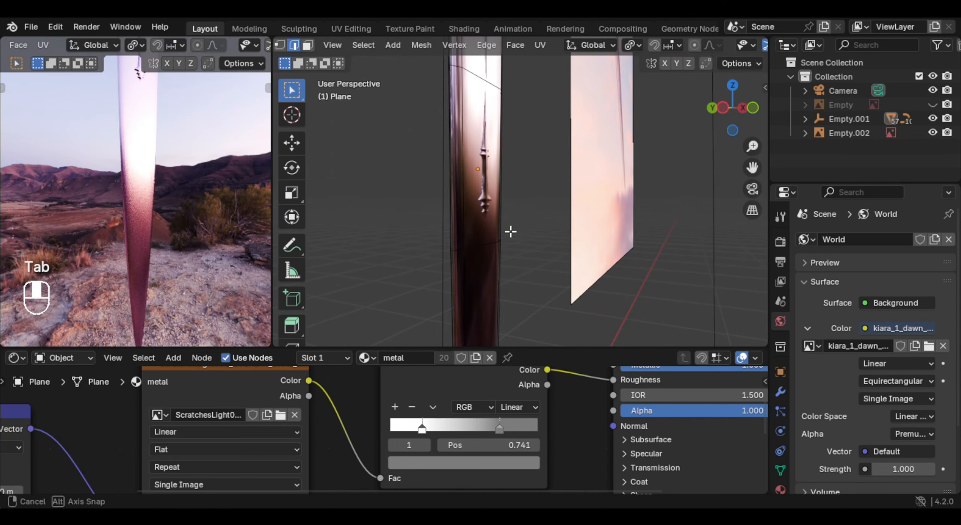
shift+middle_drag(438, 248, 519, 238)
scroll(523, 233, up, 3)
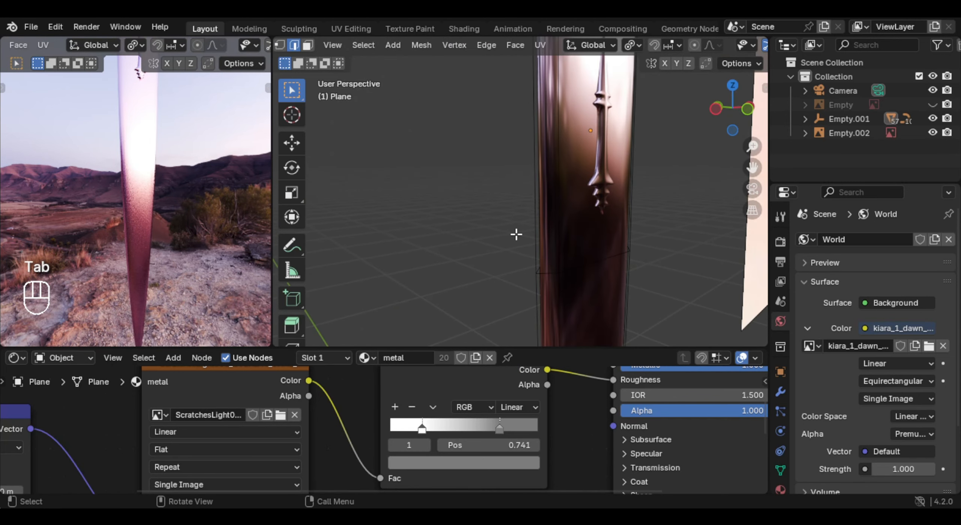
middle_drag(648, 216, 678, 190)
key(n)
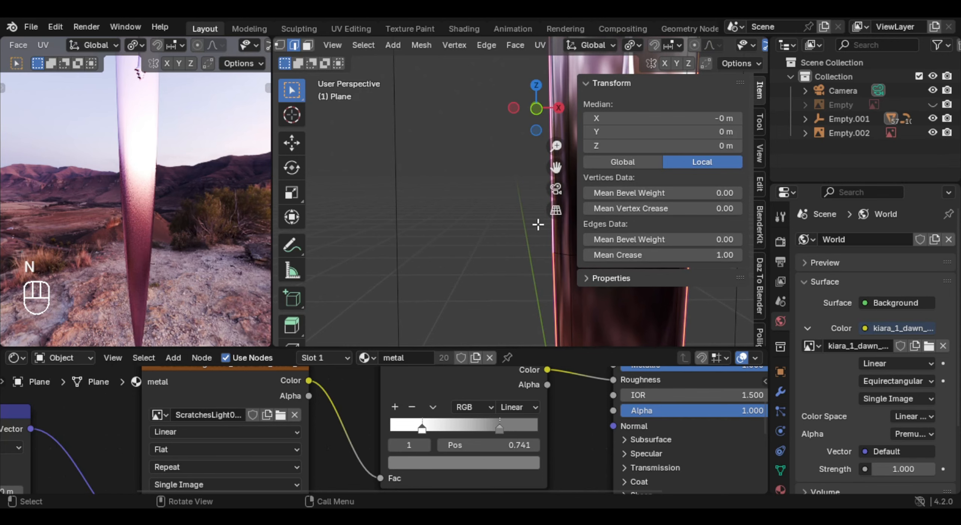
key(Tab)
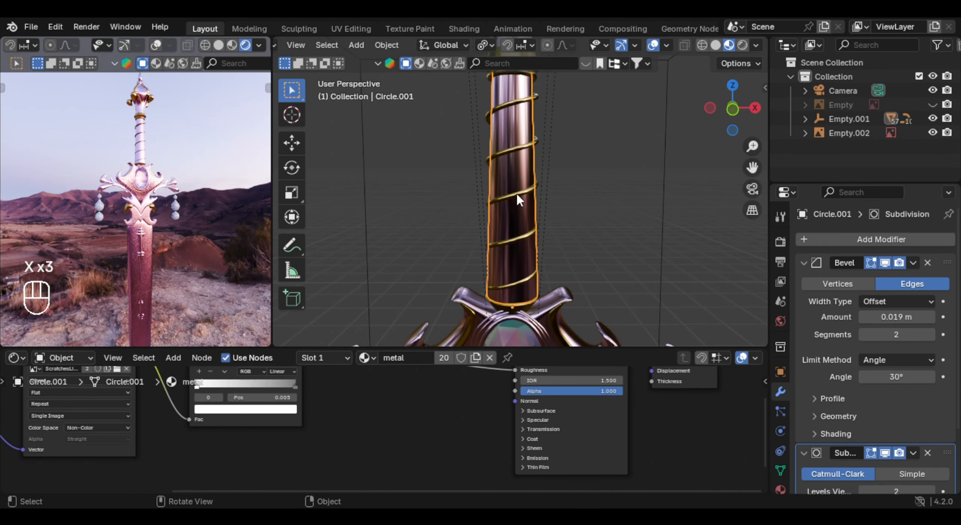
- Give the grip its own copy of the metal material and add a Bump node feeding the Principled BSDF's Normal
scroll(517, 195, up, 2)
click(444, 357)
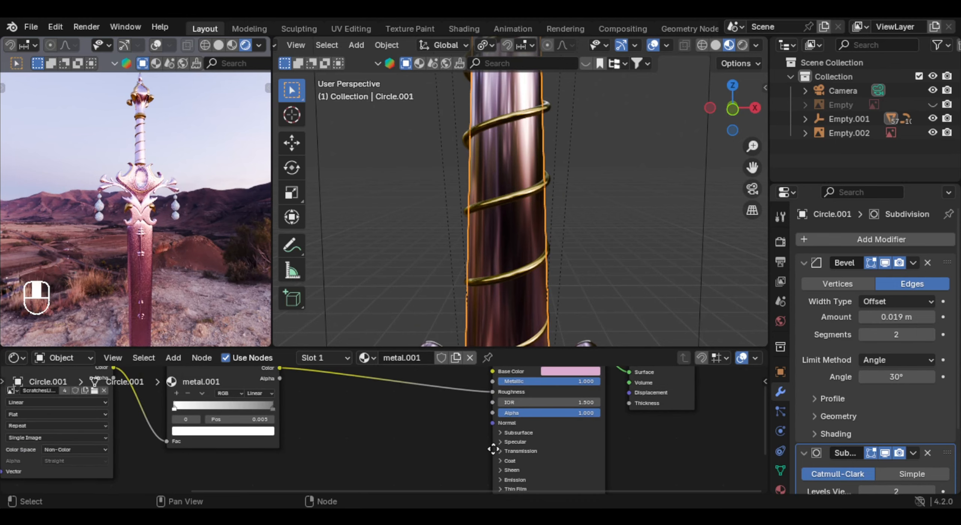
key(shift+a)
text(bzmp)
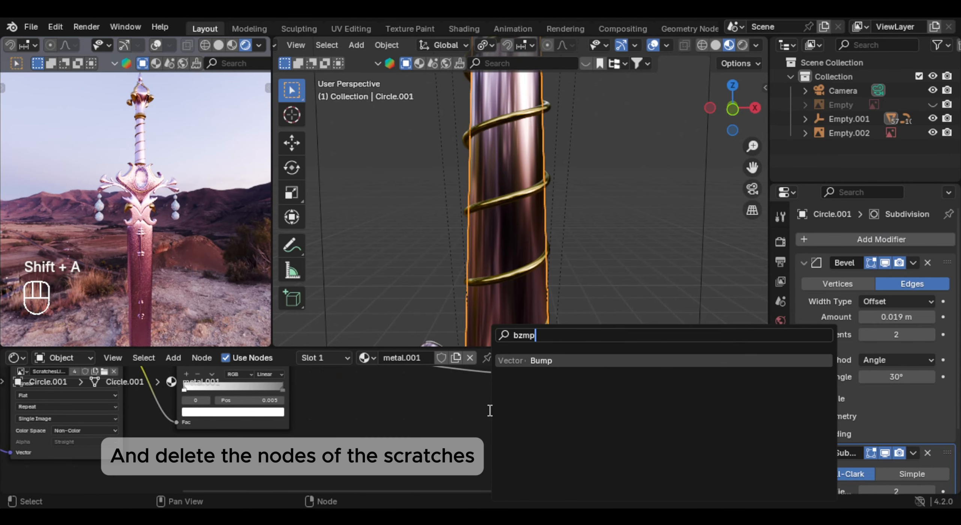
key(Return)
click(483, 410)
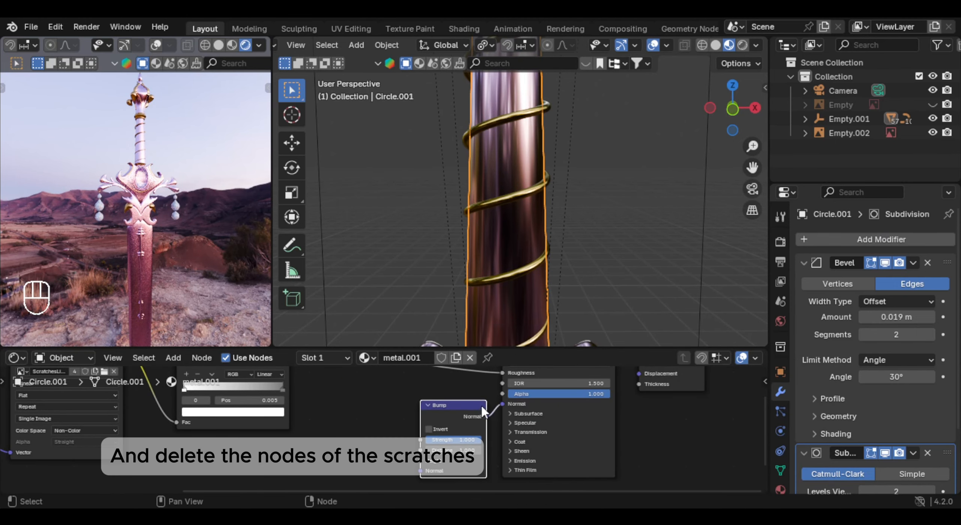
- Add a Magic Texture node to the grip material and connect its Color to the Bump node's Height
shift+middle_drag(448, 408, 498, 396)
key(shift+a)
text(magi)
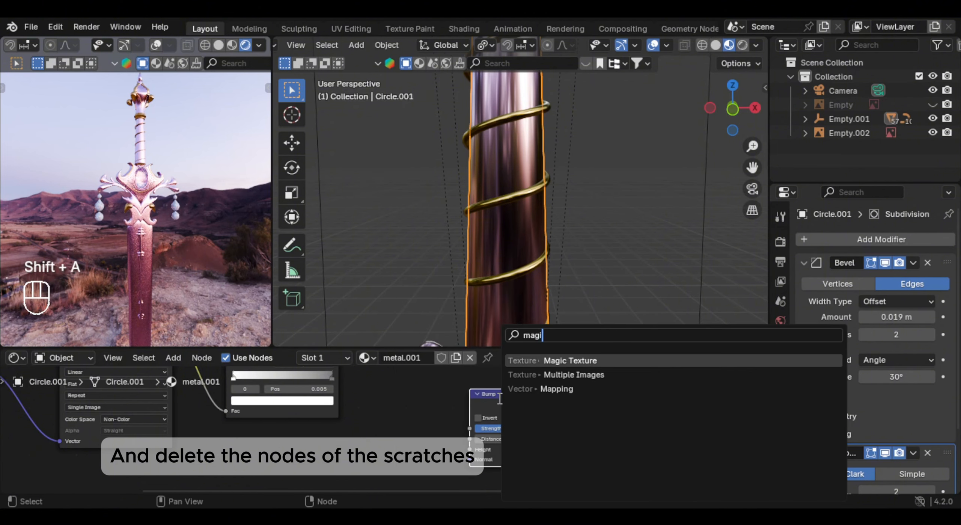
key(Return)
click(374, 399)
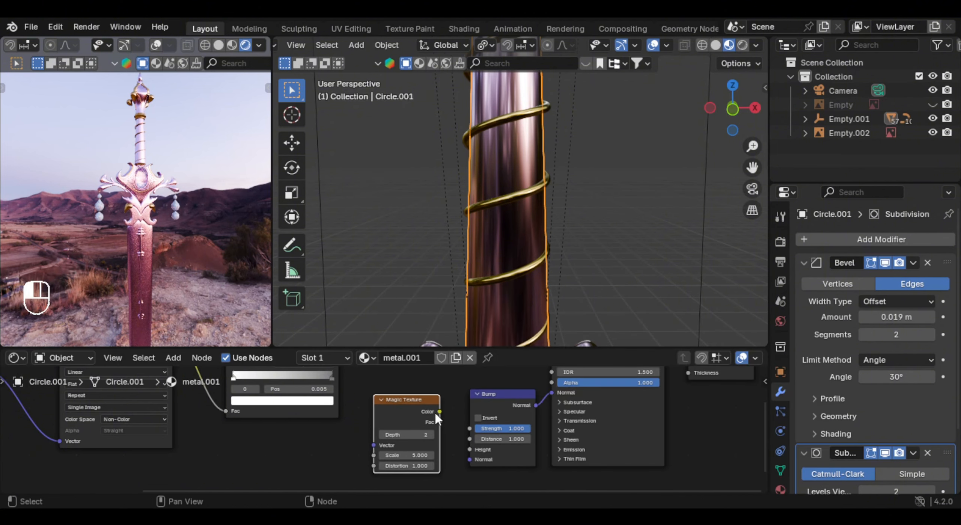
drag(460, 447, 470, 449)
- Set the Magic Texture's scale to 22.2 and the Bump node's distance to 0.1 and strength to 0.2
scroll(488, 450, up, 3)
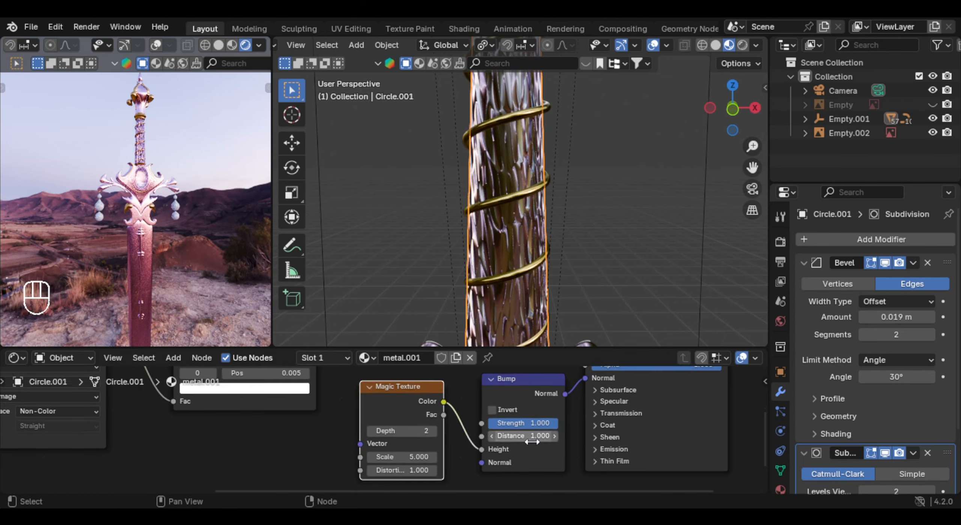
drag(412, 433, 488, 433)
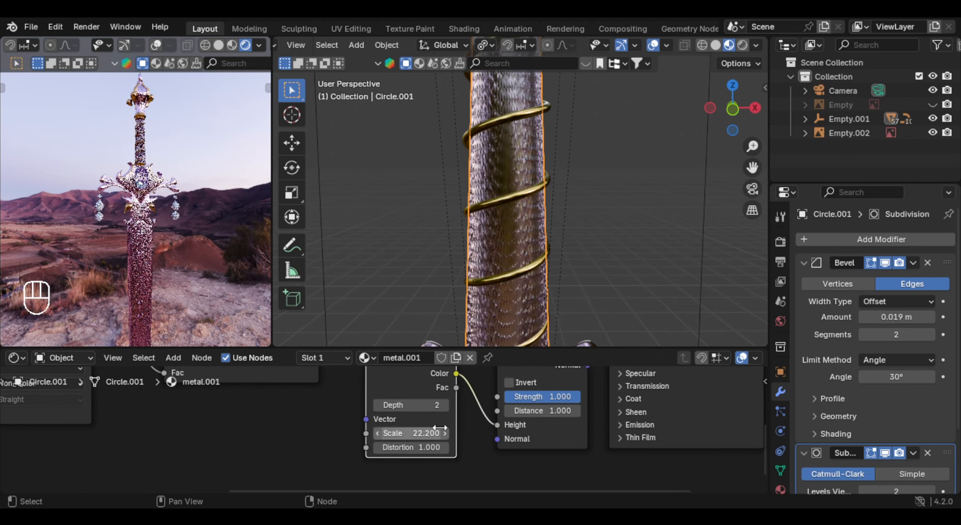
middle_drag(535, 431, 491, 435)
scroll(503, 426, up, 1)
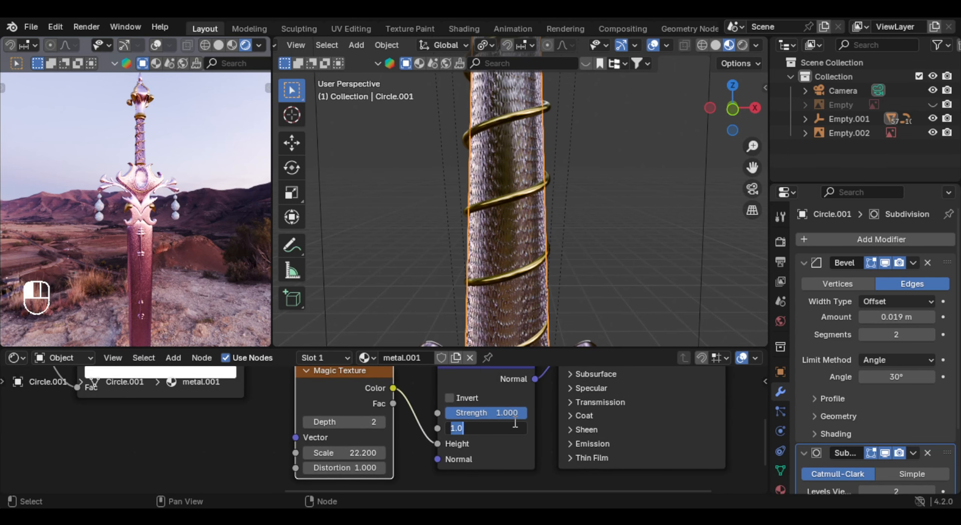
key(Return)
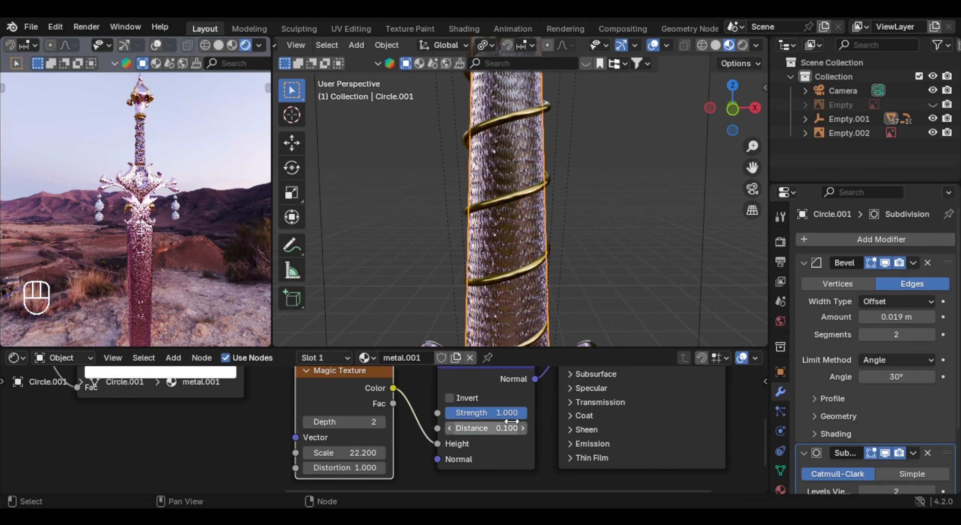
scroll(512, 422, up, 1)
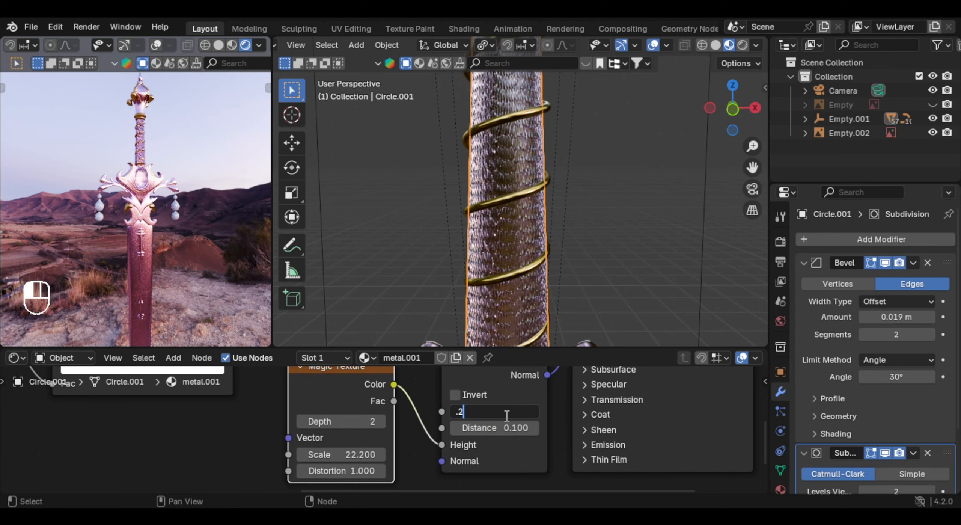
key(Return)
- Set the scale of the grip's Magic Texture to 20
double_click(383, 435)
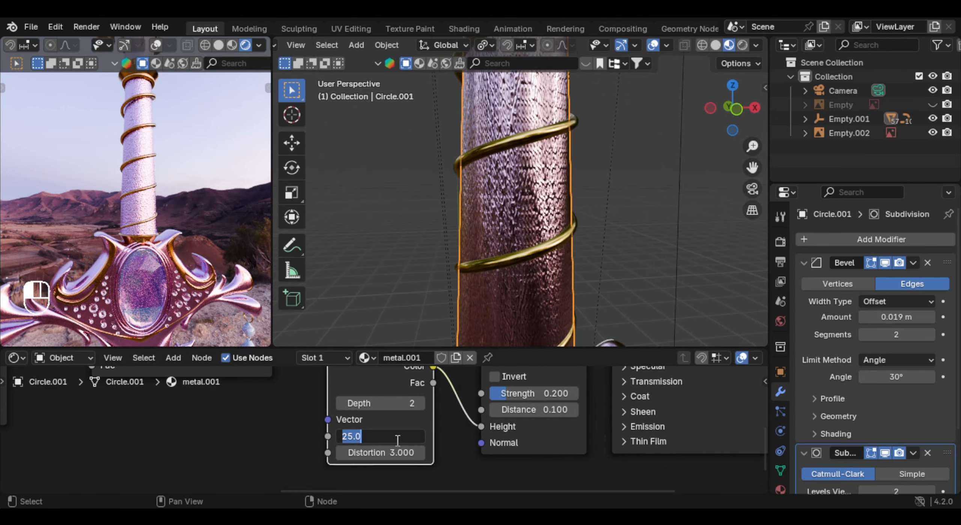
text(20)
key(Return)
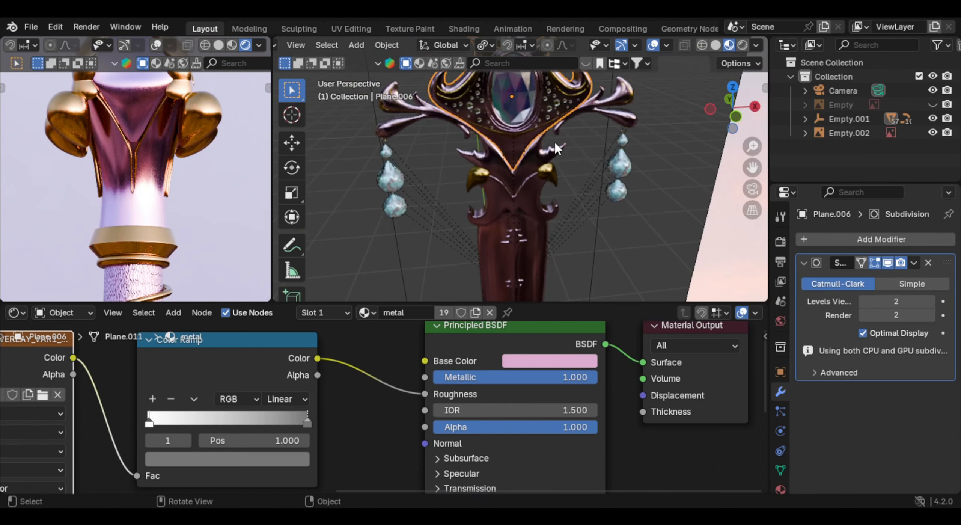
- Assign the metal.001 material to the flared pommel section above the grip's gold collar
middle_drag(563, 169, 523, 189)
scroll(523, 189, up, 8)
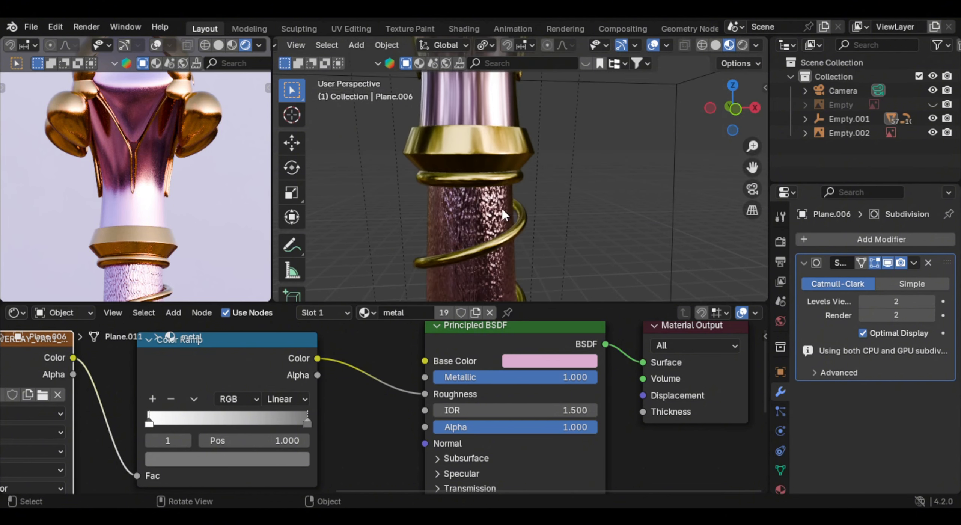
middle_drag(464, 217, 518, 179)
scroll(518, 179, down, 3)
click(504, 133)
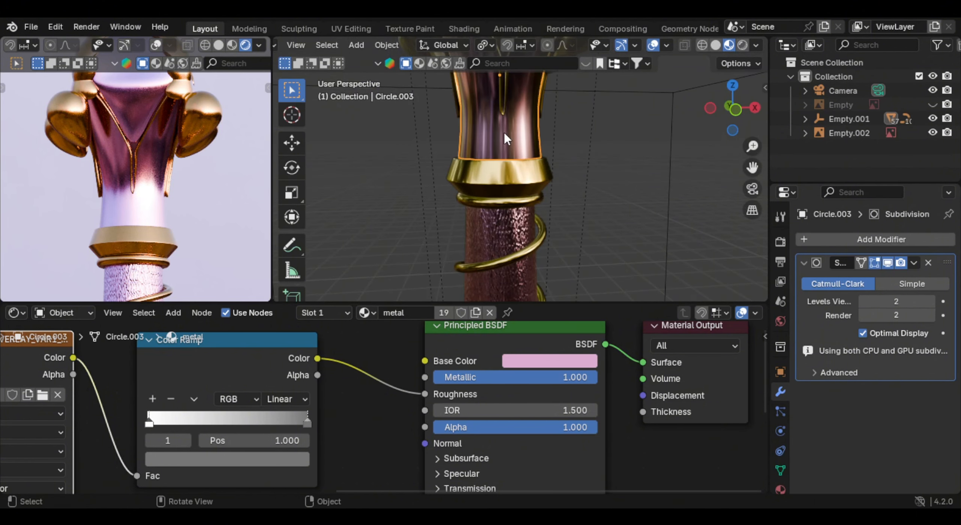
click(369, 314)
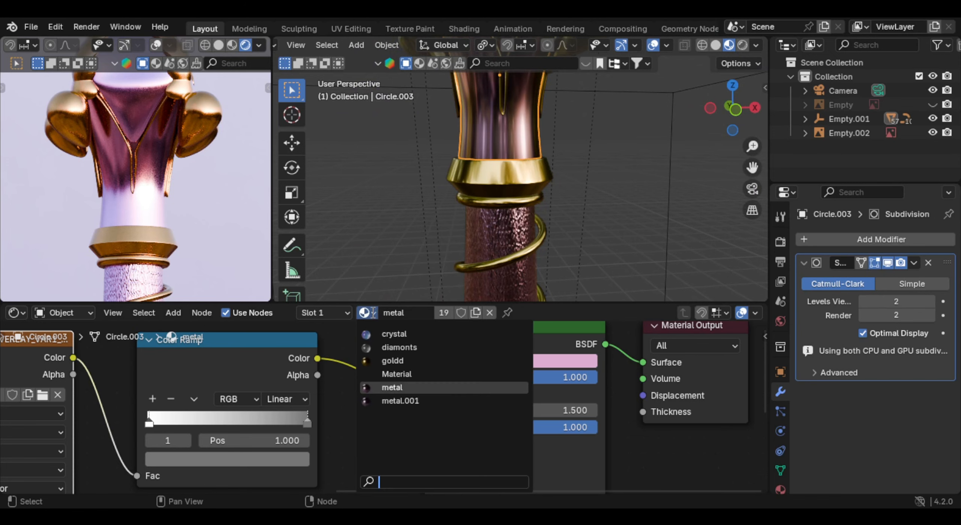
click(414, 401)
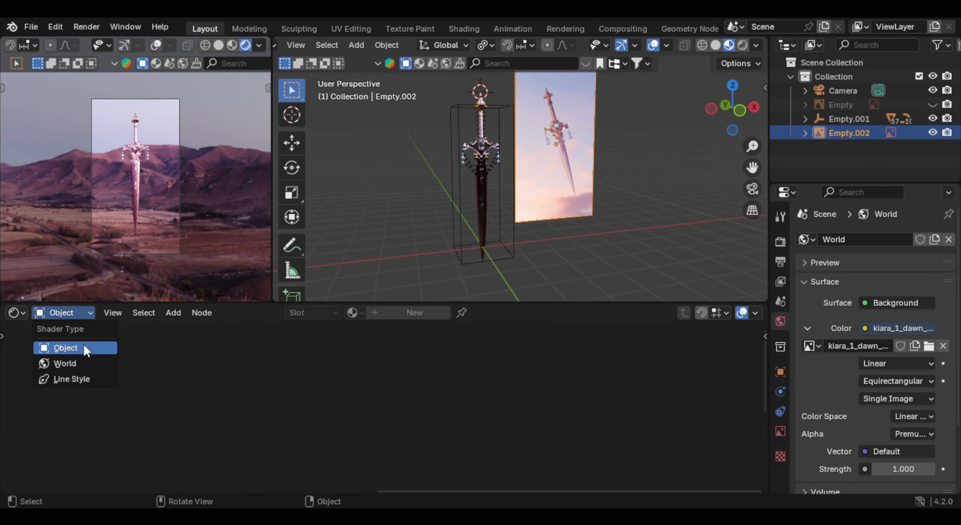
- Show the World shader nodes and add mapping and texture coordinate nodes to the kiara_1_dawn_4k.exr environment texture
click(93, 363)
scroll(316, 371, down, 3)
click(377, 366)
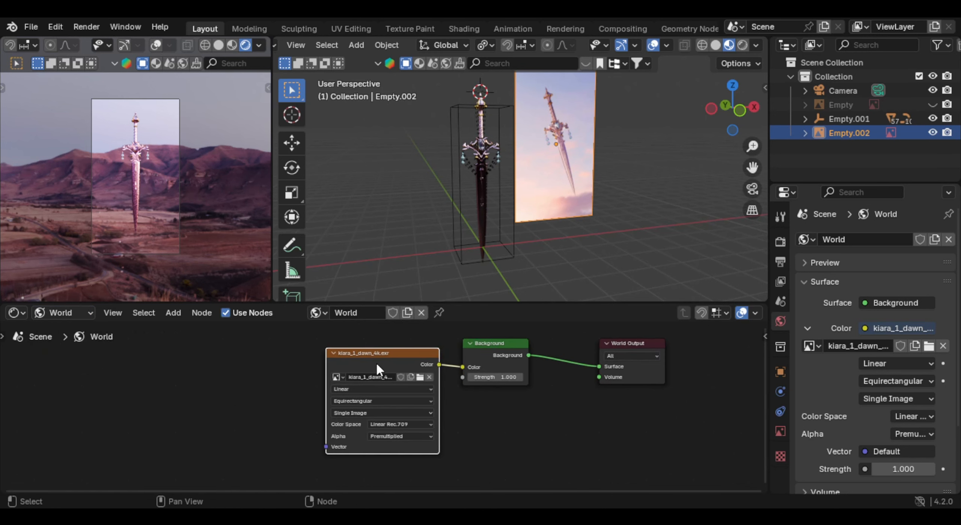
key(ctrl+t)
scroll(399, 382, up, 4)
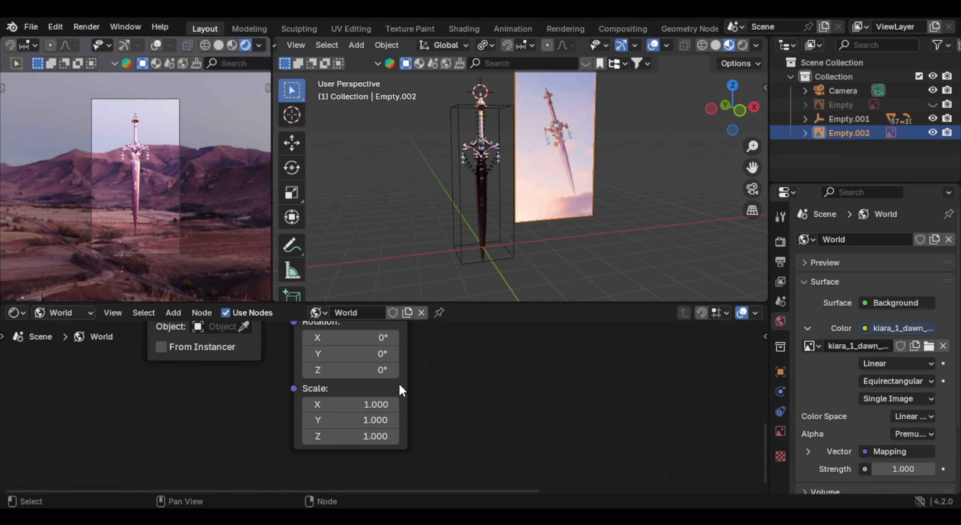
- Rotate the environment mapping to 4° on Y and 180° on Z, and adjust its X rotation
scroll(355, 368, up, 1)
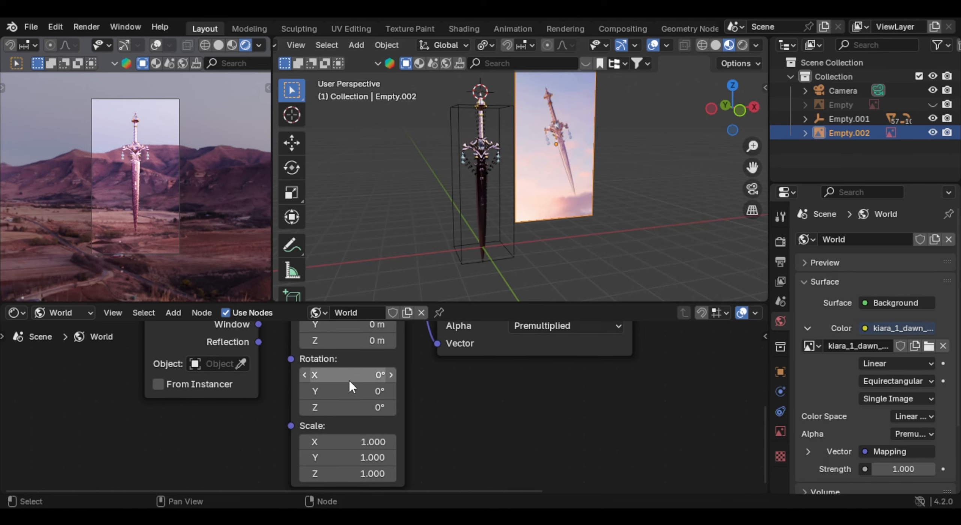
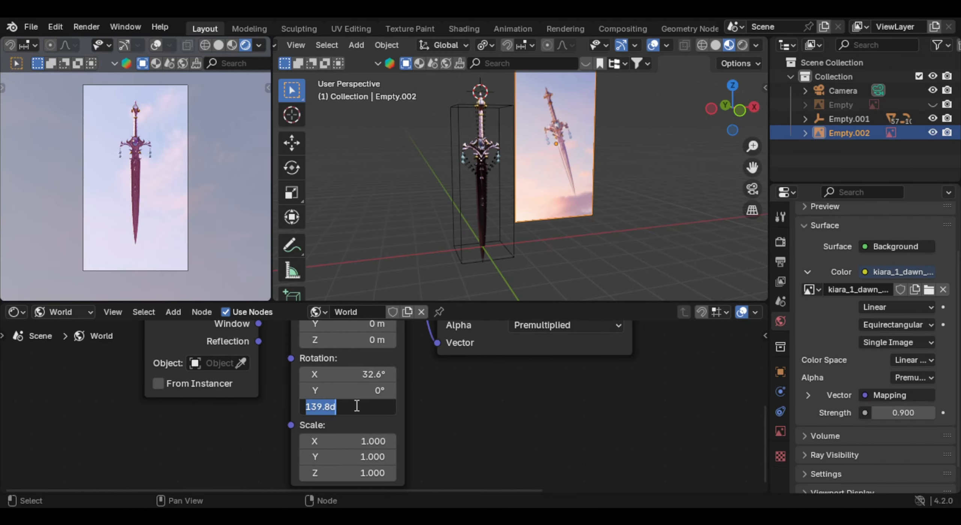
key(shift+Tab)
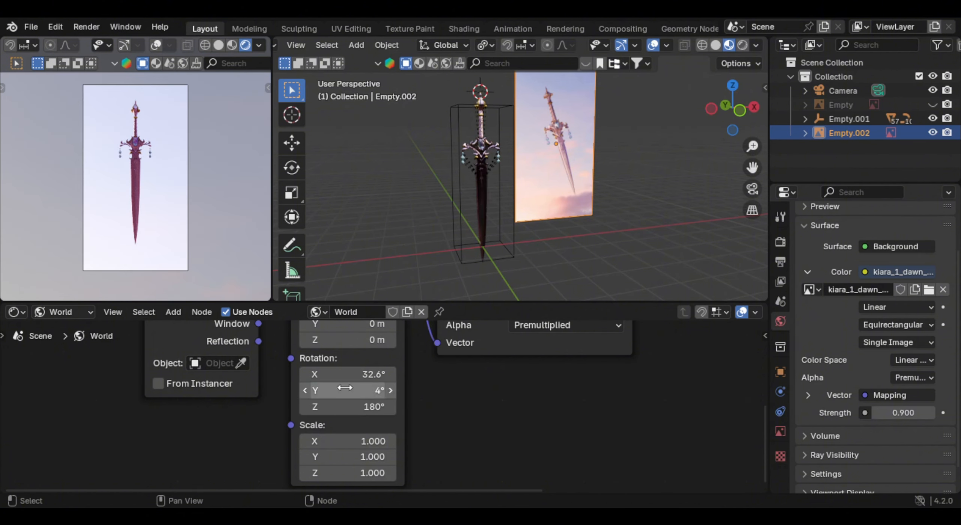
click(389, 368)
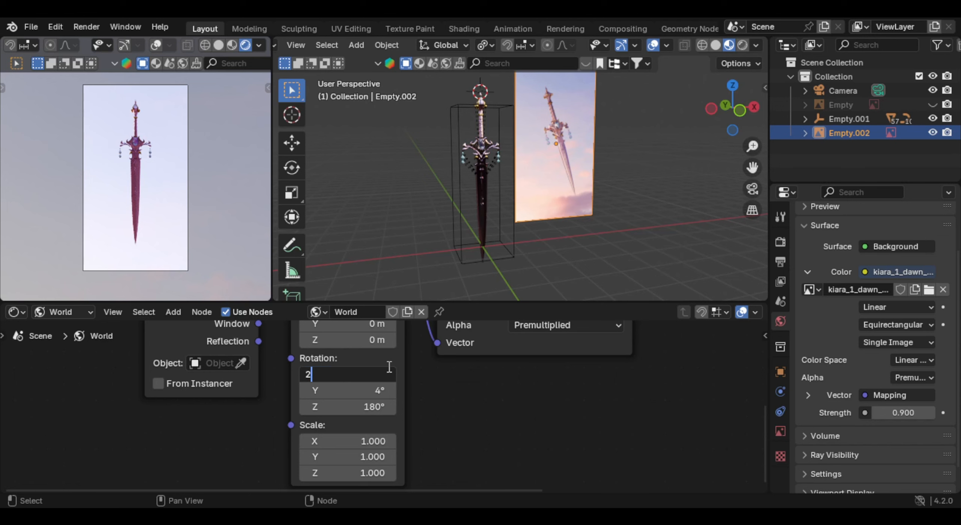
key(Return)
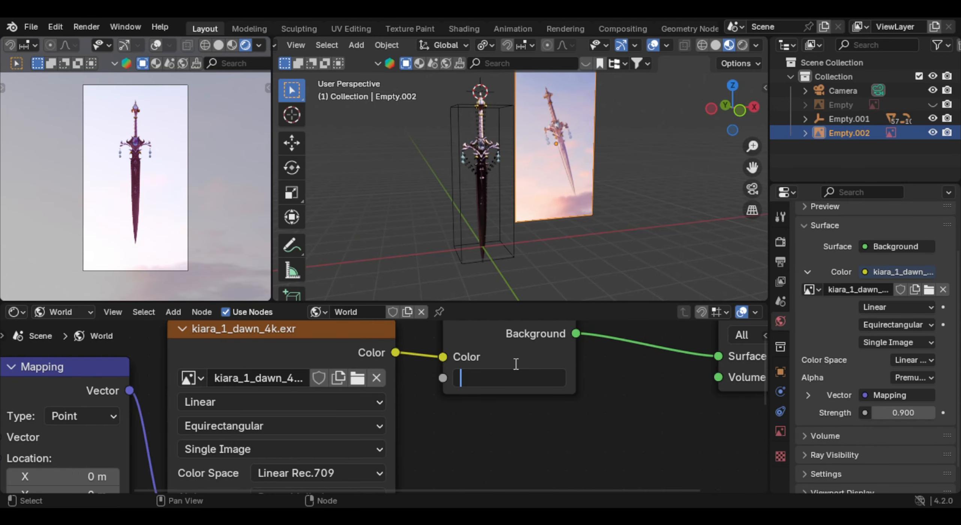
- Set the sky background strength to 0.3 and position an area light in front of the sword, rotated 90° about X
key(Return)
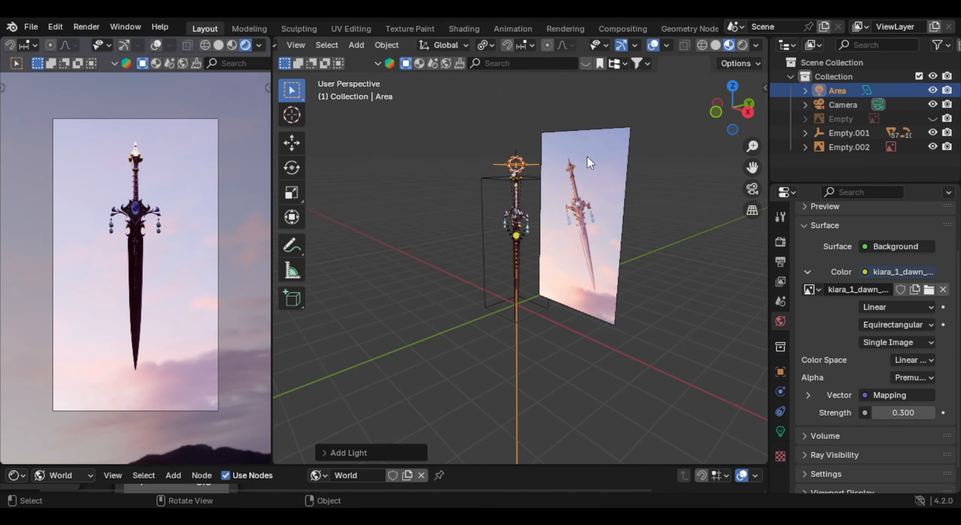
key(g)
key(y)
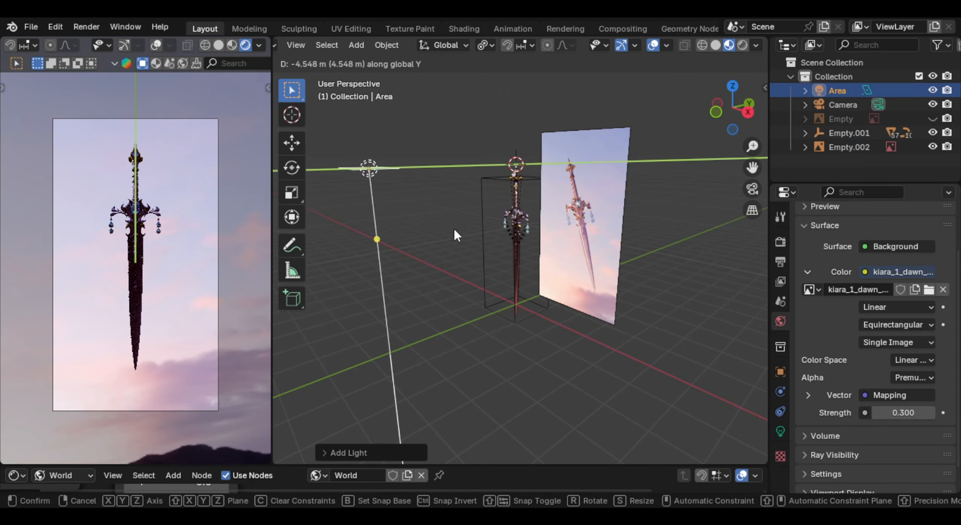
click(487, 242)
text(rx90)
key(Return)
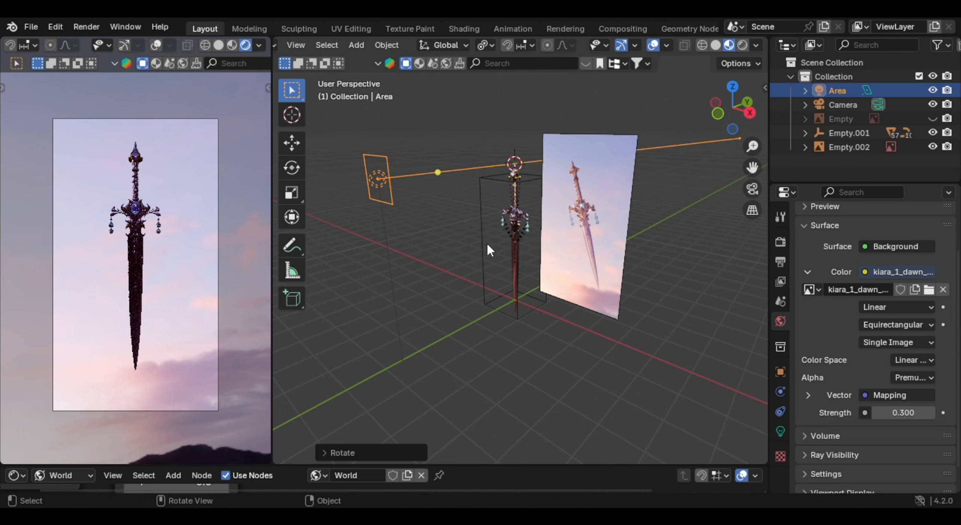
- Lower the area light to about mid-sword height and turn it about 22° clockwise around Z
key(g)
key(z)
click(515, 314)
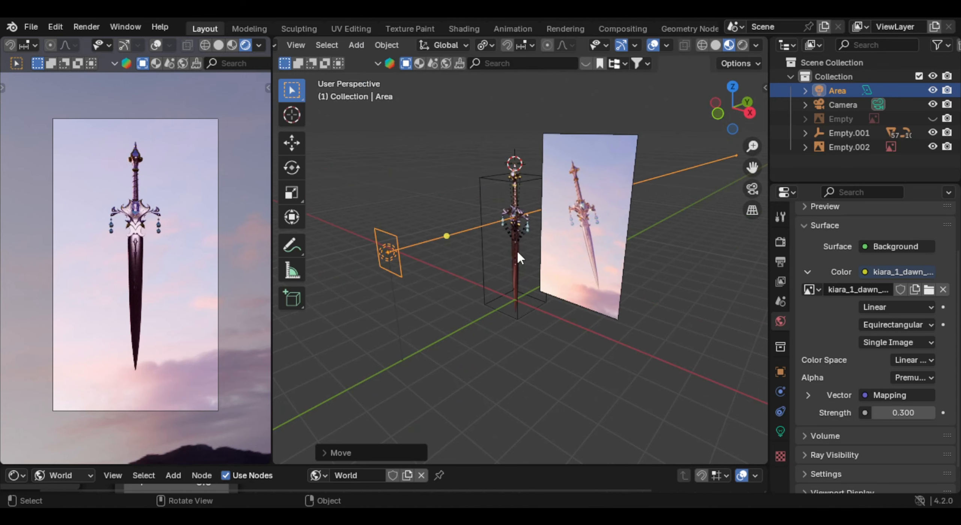
key(r)
key(z)
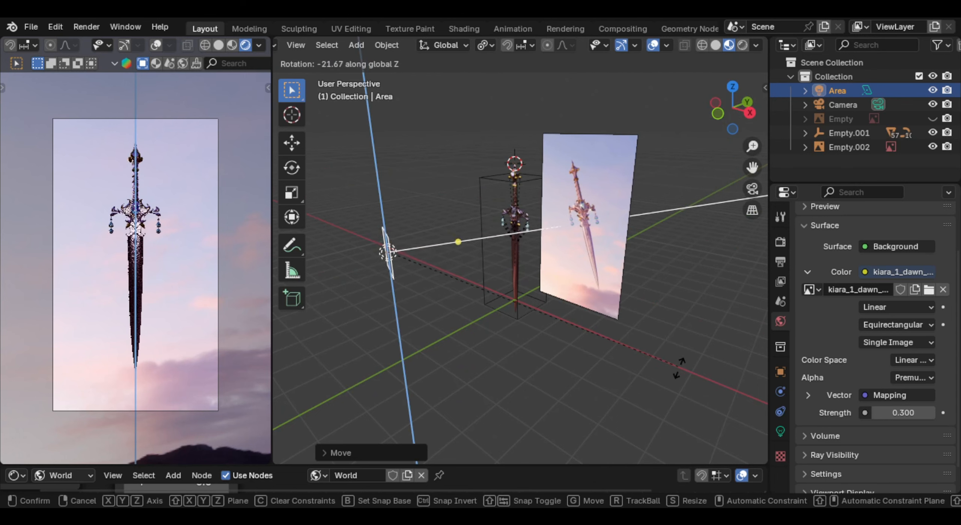
click(616, 310)
- From above, move the area light to the sword's front-left and rotate it to aim at the sword
key(KP_7)
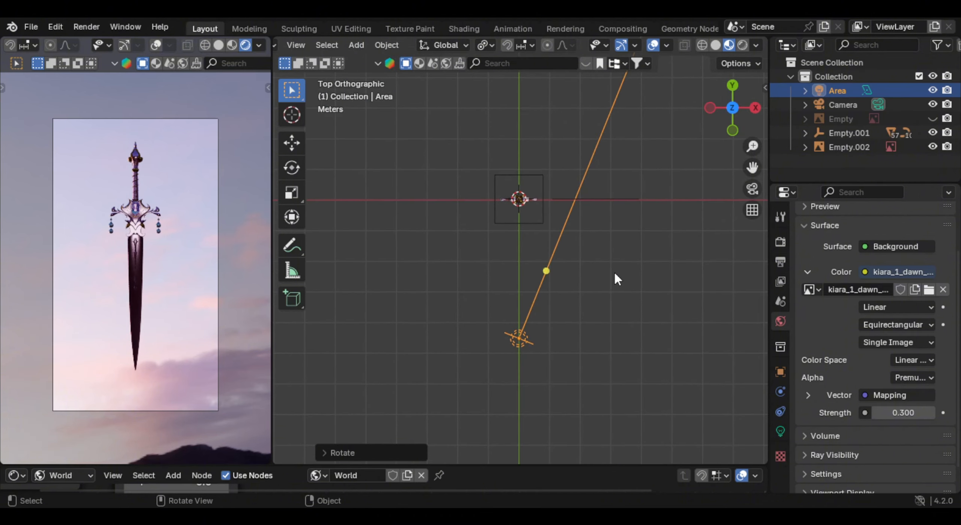
key(g)
click(562, 279)
key(r)
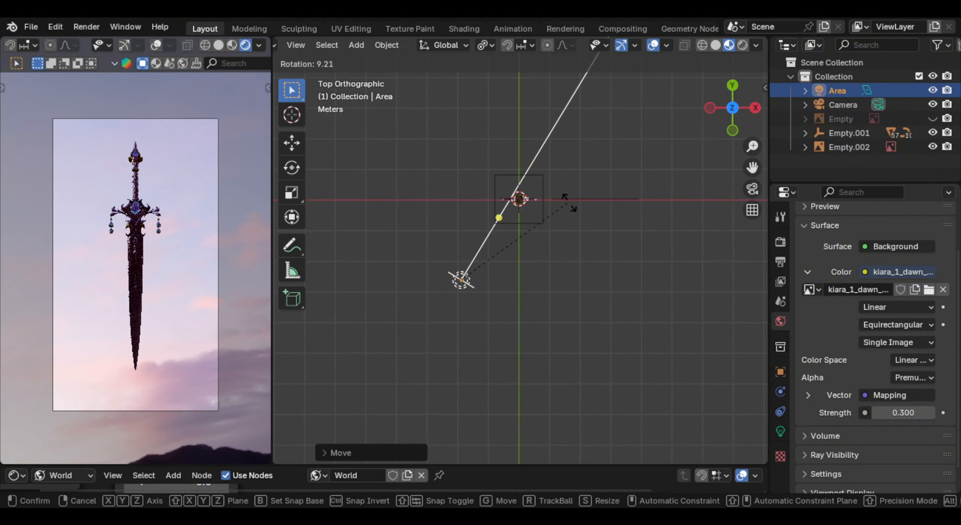
click(571, 238)
middle_drag(571, 238, 492, 188)
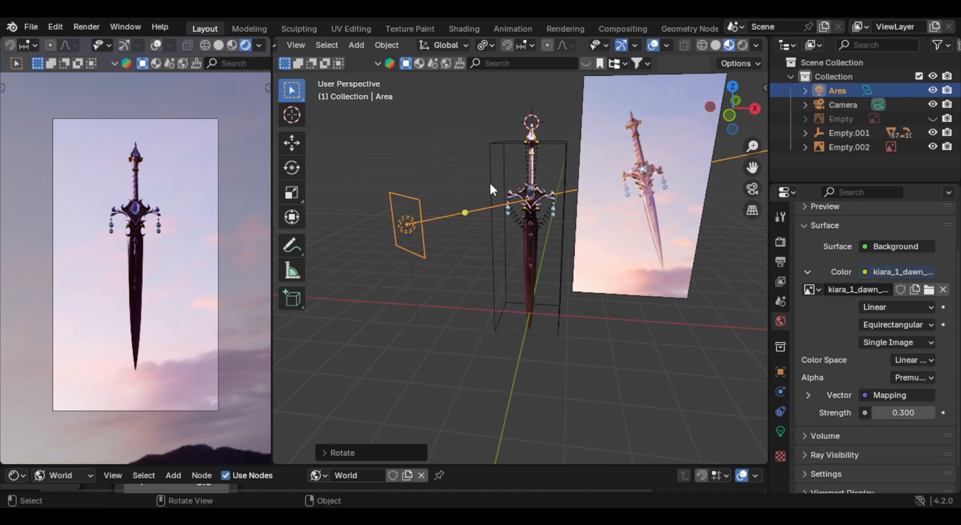
- Stretch the front-left area light along Z into a tall panel and lower it beside the blade
key(s)
key(z)
click(619, 196)
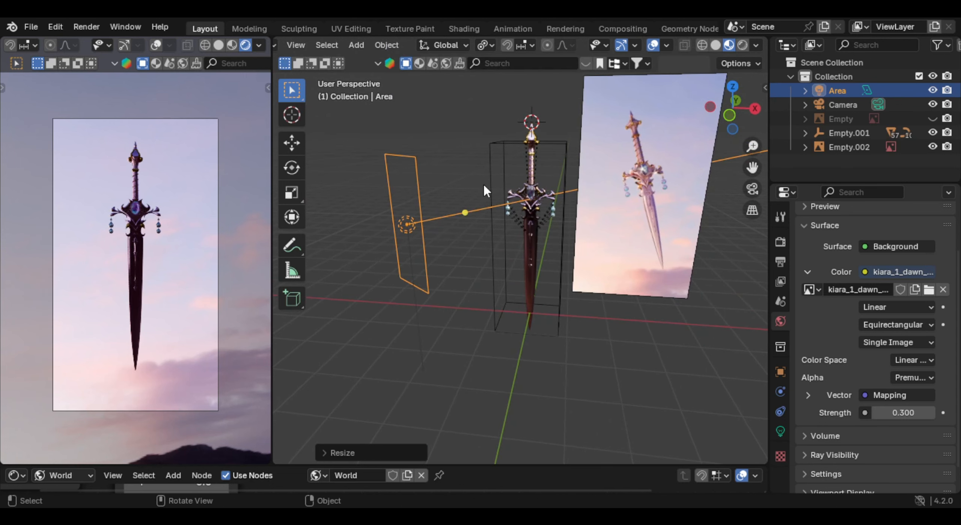
key(g)
key(z)
click(487, 233)
- Set the front-left area light's power to 50 W
click(780, 431)
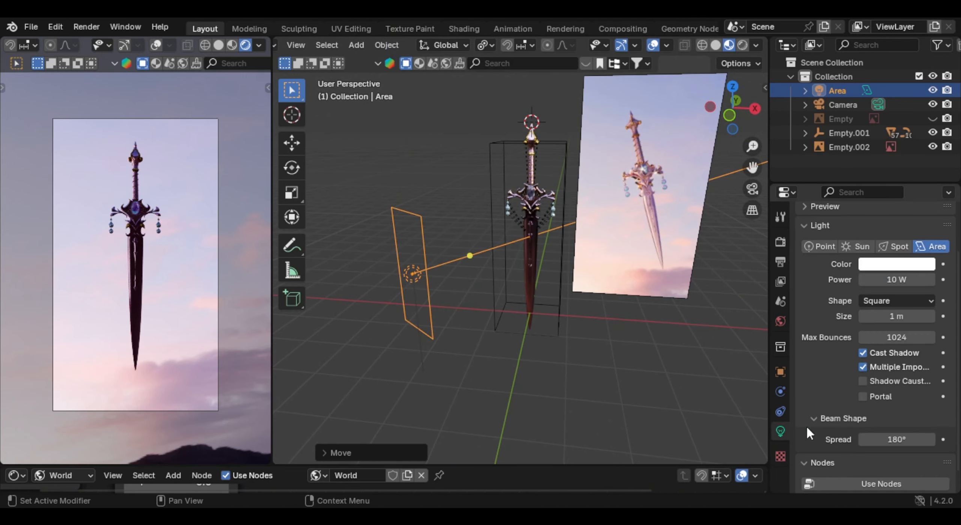
click(906, 278)
text(50)
key(Return)
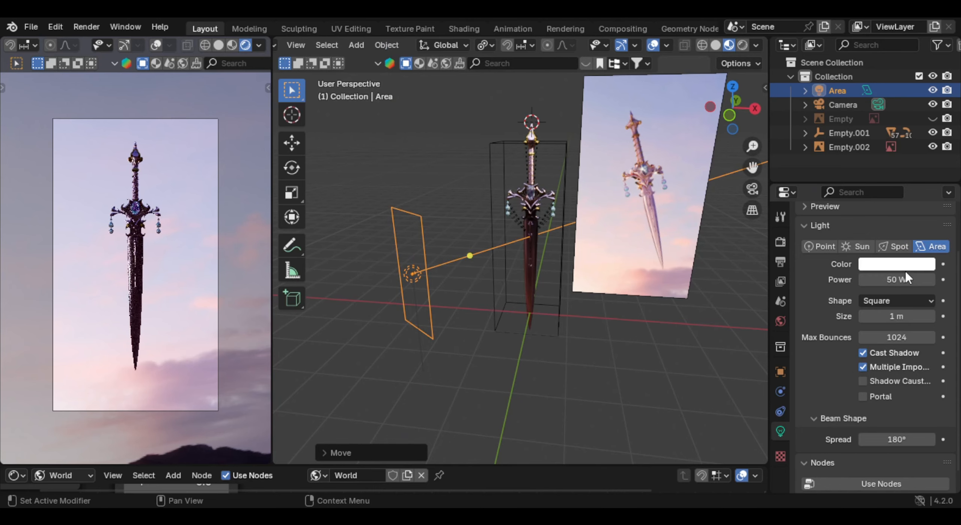
- Duplicate the area light along X to the sword's front-right and rotate the copy to face the sword
key(KP_7)
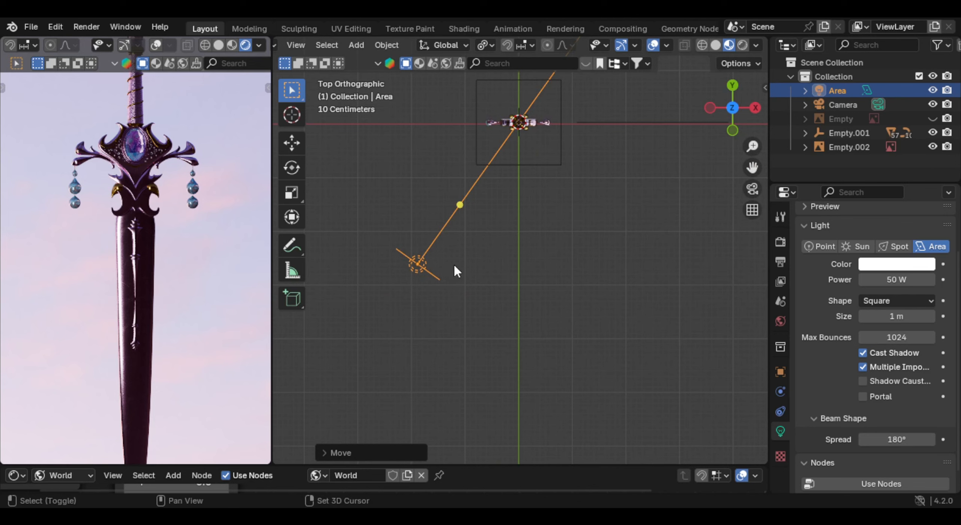
key(shift+d)
key(z)
key(x)
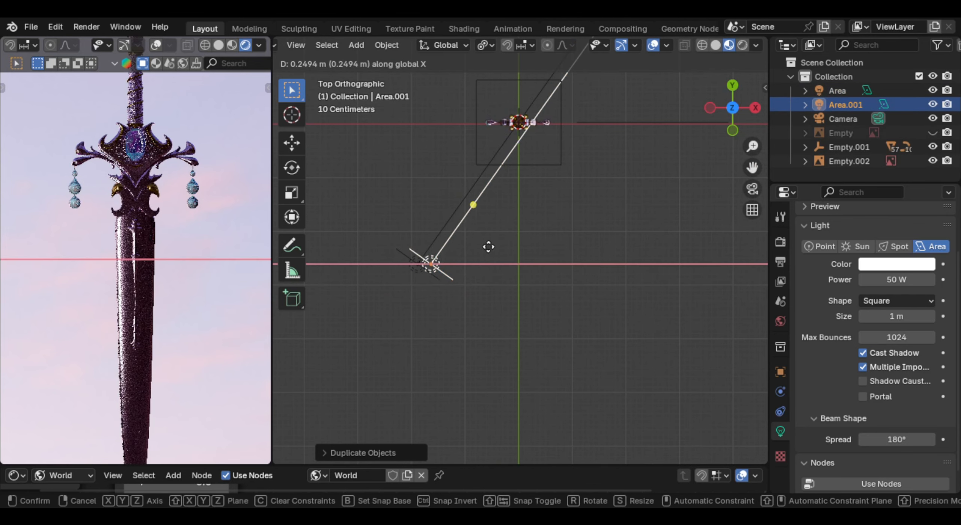
click(637, 248)
key(r)
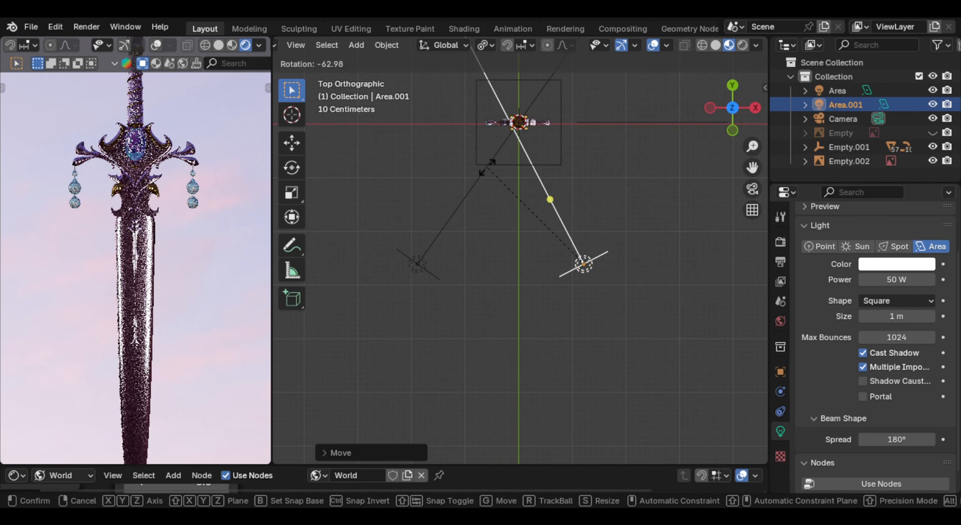
- Set the power of the front-right area light to 40 W
click(917, 279)
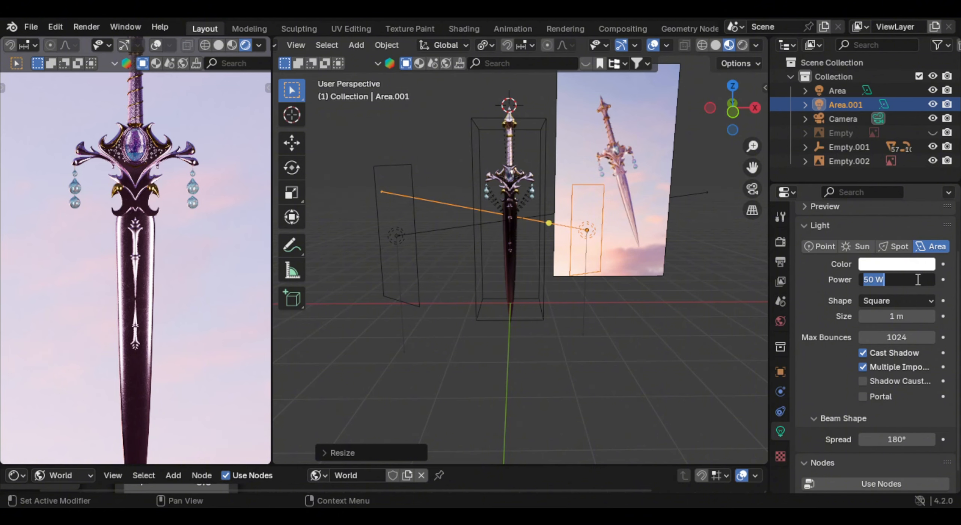
text(40)
key(Return)
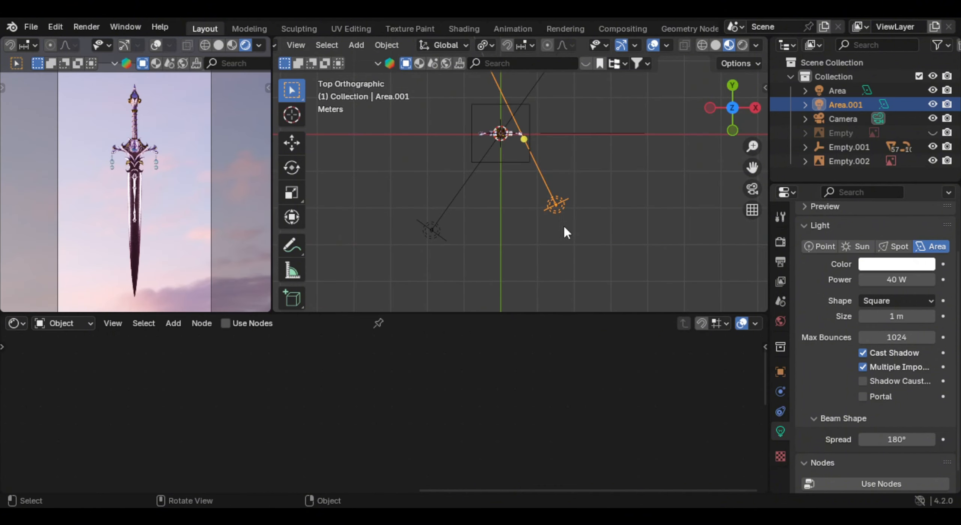
- Duplicate the front-right area light to a spot behind the sword and rotate the copy to point back at it
key(g)
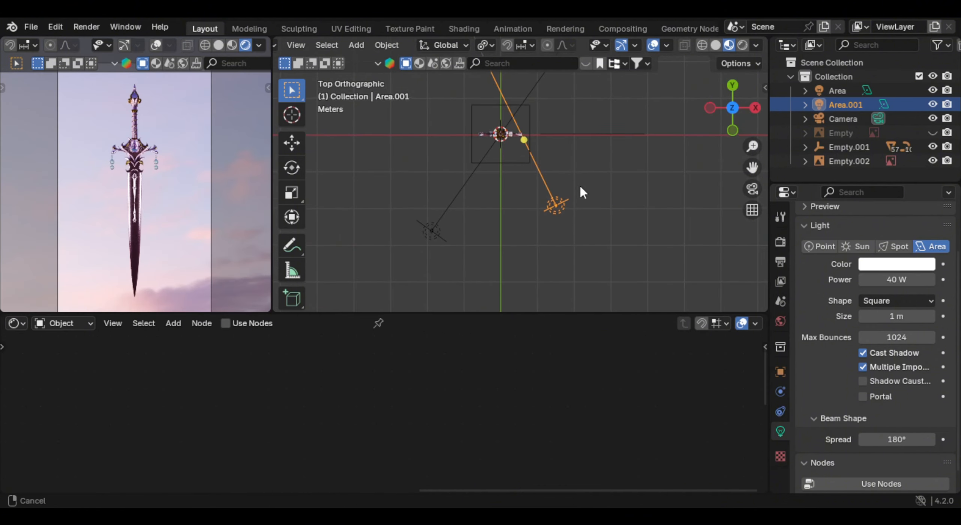
click(602, 244)
key(shift+d)
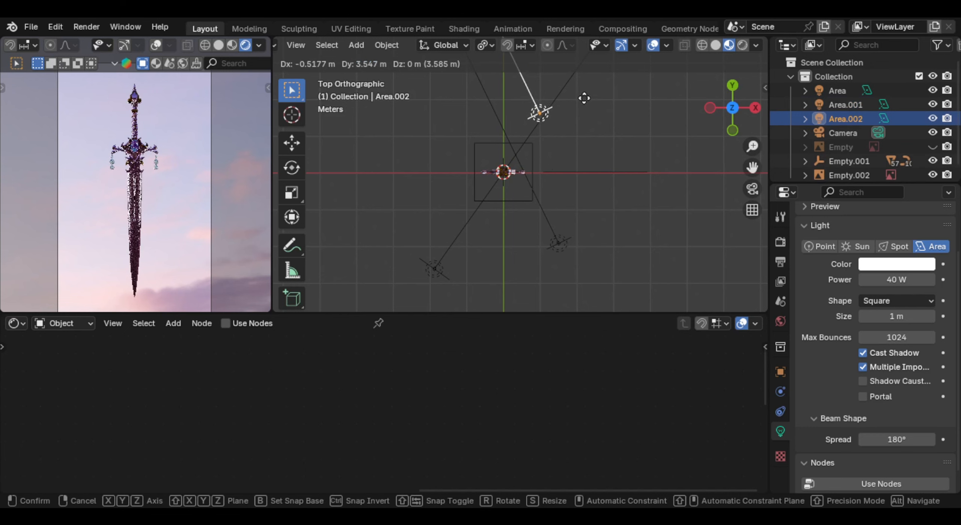
click(548, 96)
shift+middle_drag(546, 91, 559, 152)
key(r)
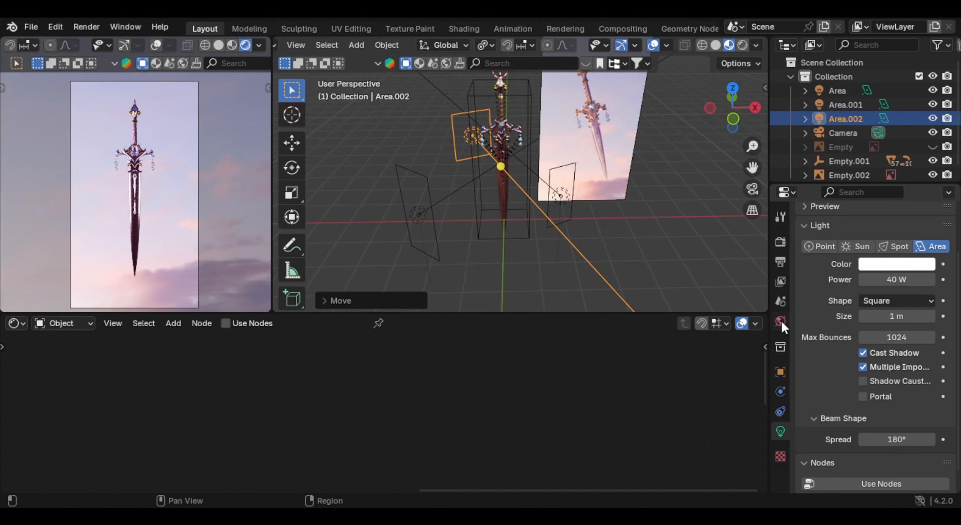
- Duplicate the front-right area light and raise the copy along Z above the sword's pommel
click(780, 321)
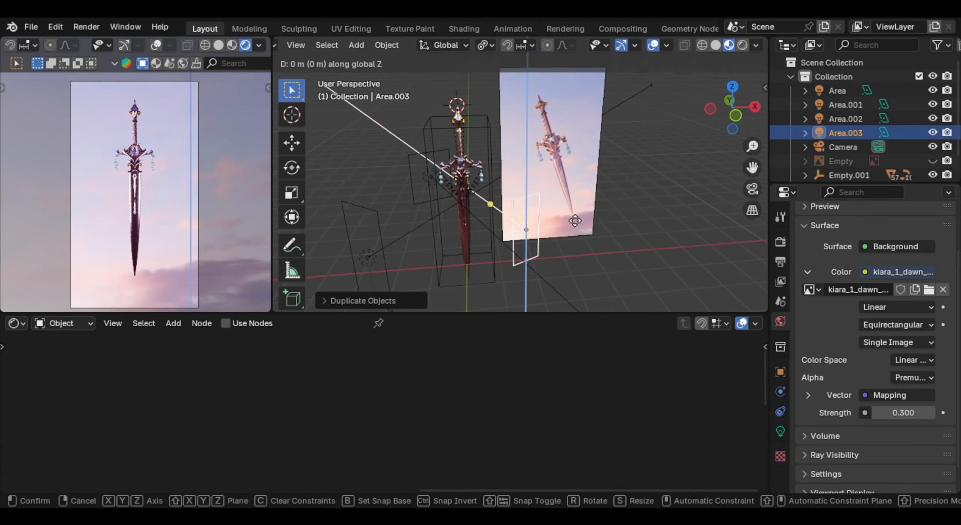
right_click(574, 245)
key(g)
key(z)
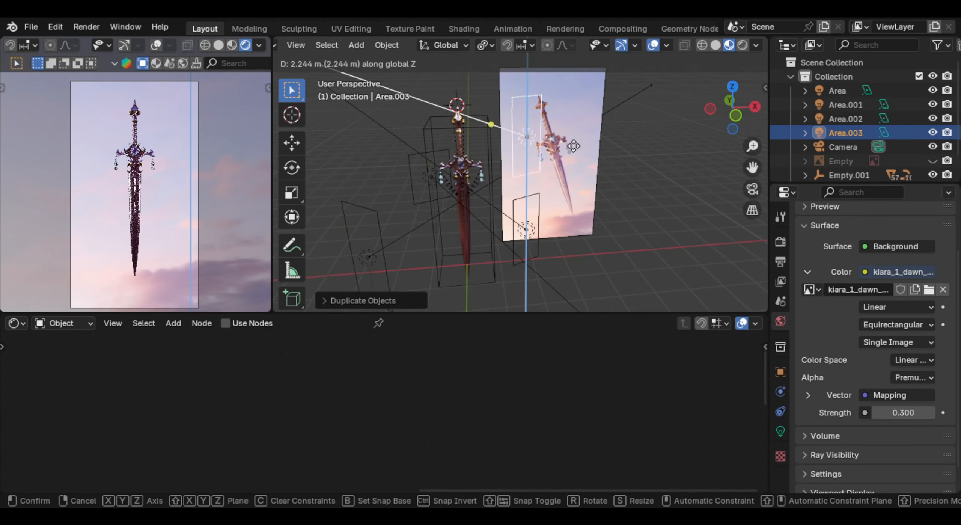
click(566, 98)
shift+middle_drag(566, 98, 591, 145)
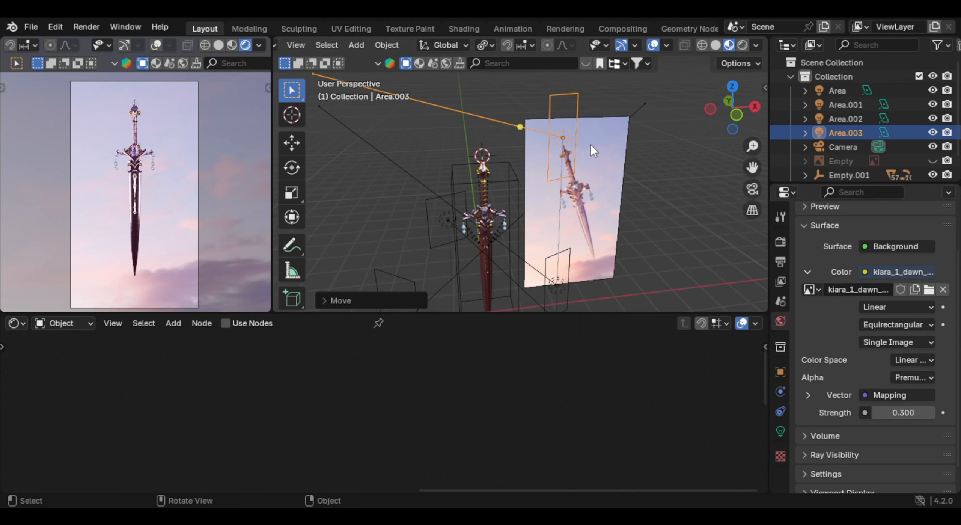
- Clear the raised light's rotation and centre it over the sword in top view
key(alt+r)
key(KP_7)
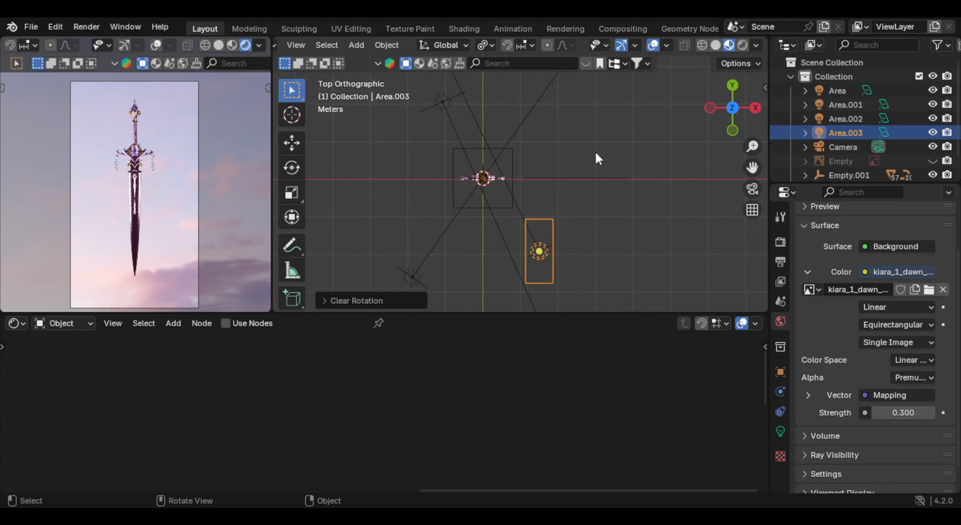
key(g)
click(542, 153)
- Widen the overhead light along X by a factor of about 2
key(s)
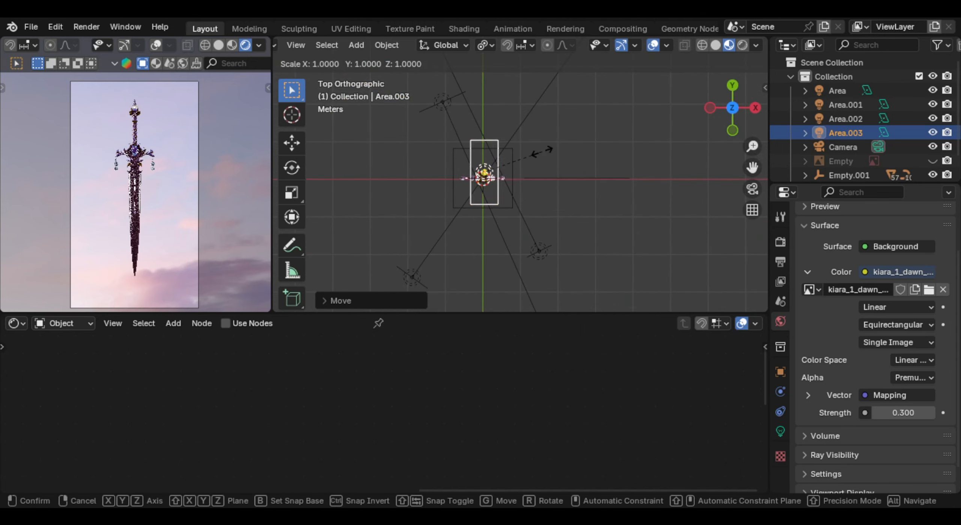
key(x)
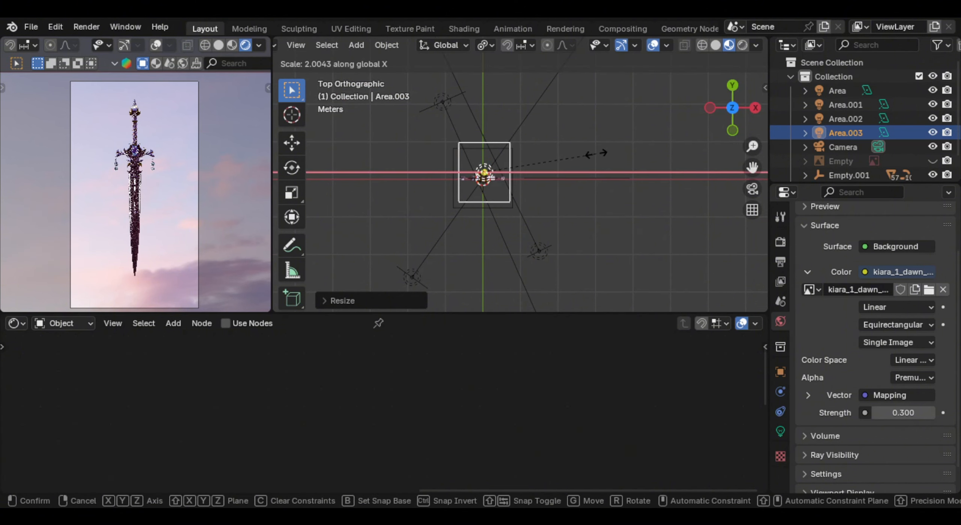
click(596, 154)
- Tilt the overhead light about X and shift it along Y to shine down onto the sword
middle_drag(568, 152, 517, 164)
key(r)
key(x)
click(582, 117)
key(r)
key(x)
click(576, 155)
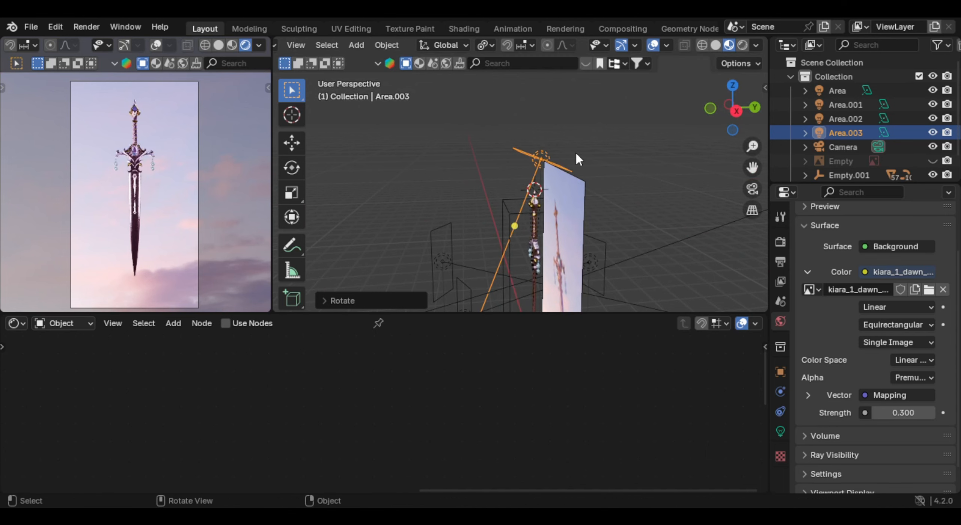
key(g)
key(y)
click(578, 161)
middle_drag(578, 162, 503, 182)
scroll(517, 212, down, 2)
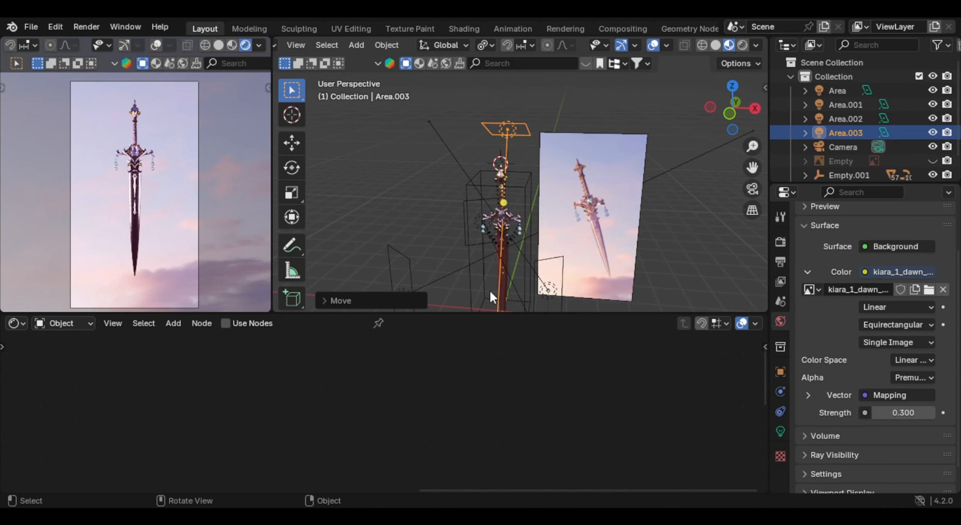
- Enlarge the viewports and duplicate the front-left area light about 2.6 m straight down along Z
drag(475, 315, 475, 432)
middle_drag(484, 387, 557, 245)
click(462, 280)
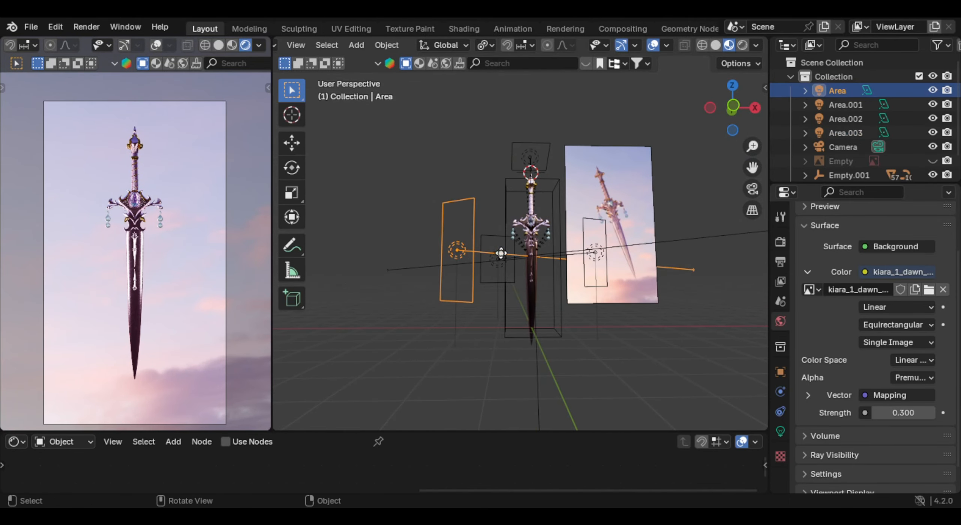
key(shift+d)
key(z)
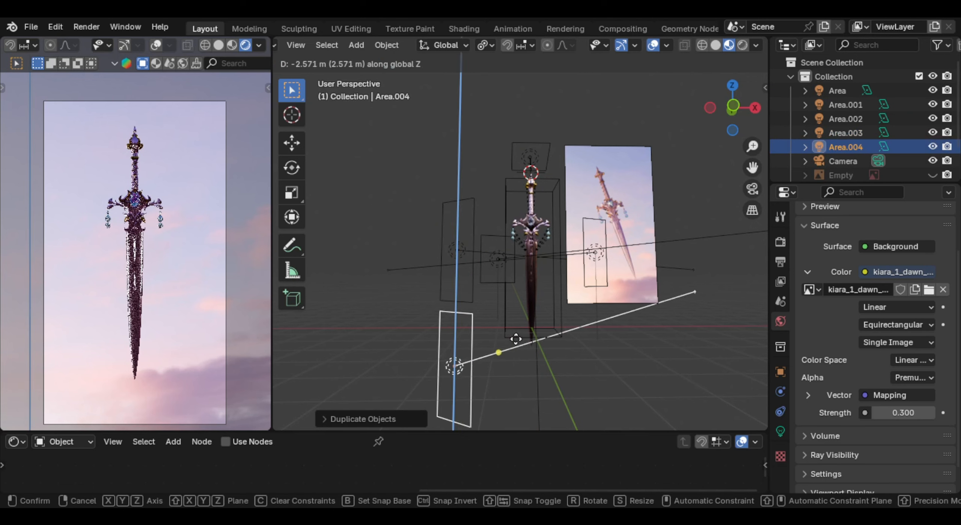
click(517, 339)
- Shrink the low front-left light and widen it along X by a factor of about 2.2
key(s)
click(494, 371)
key(s)
key(x)
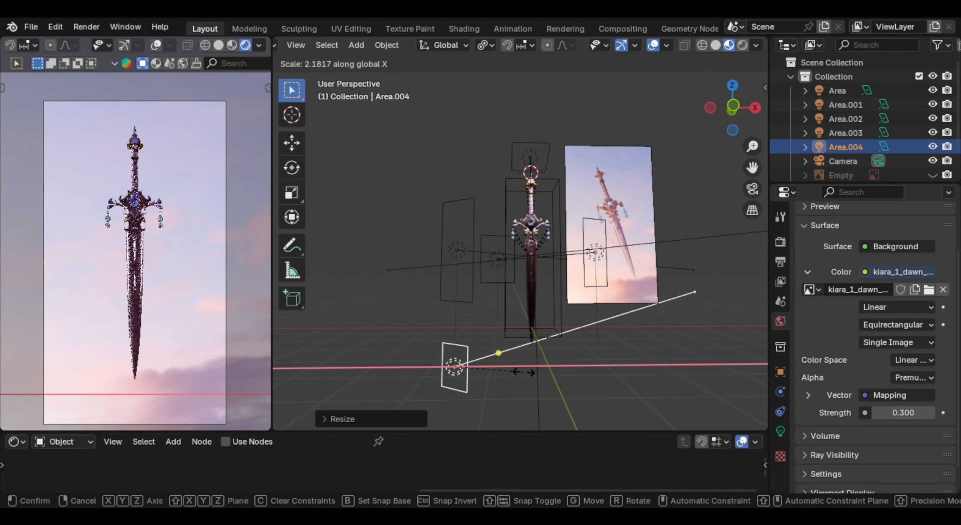
click(533, 356)
- Rotate the low front-left light by about 13° to angle it upward at the sword
middle_drag(533, 356, 446, 249)
key(r)
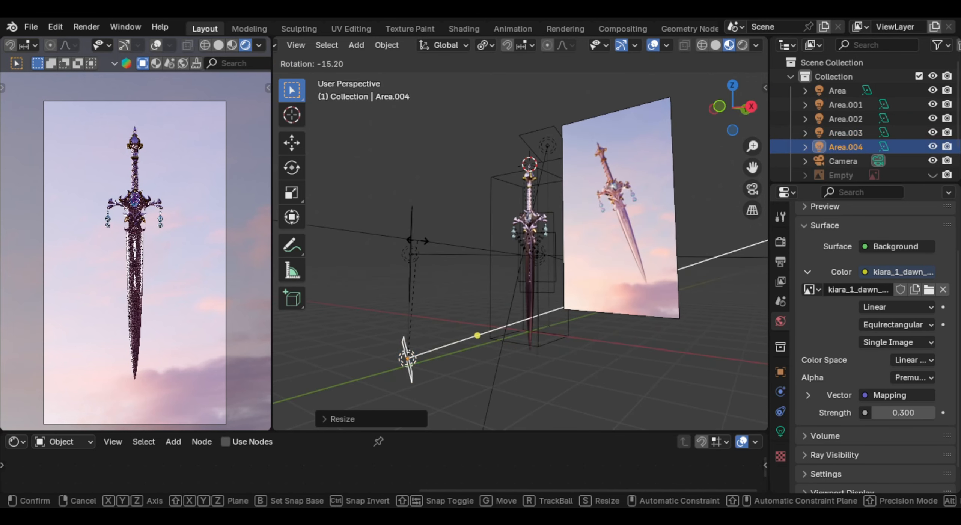
right_click(425, 240)
key(r)
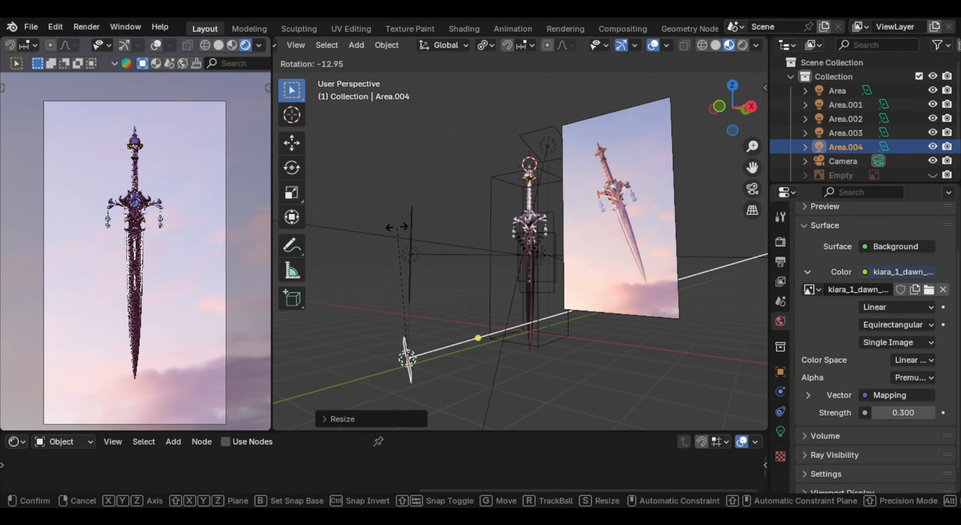
click(400, 228)
- Select the sword's parent empty and tilt it in front view to match the diagonal pose in the reference image
middle_drag(400, 228, 451, 233)
scroll(450, 233, down, 1)
scroll(233, 290, down, 2)
scroll(211, 279, up, 1)
click(536, 179)
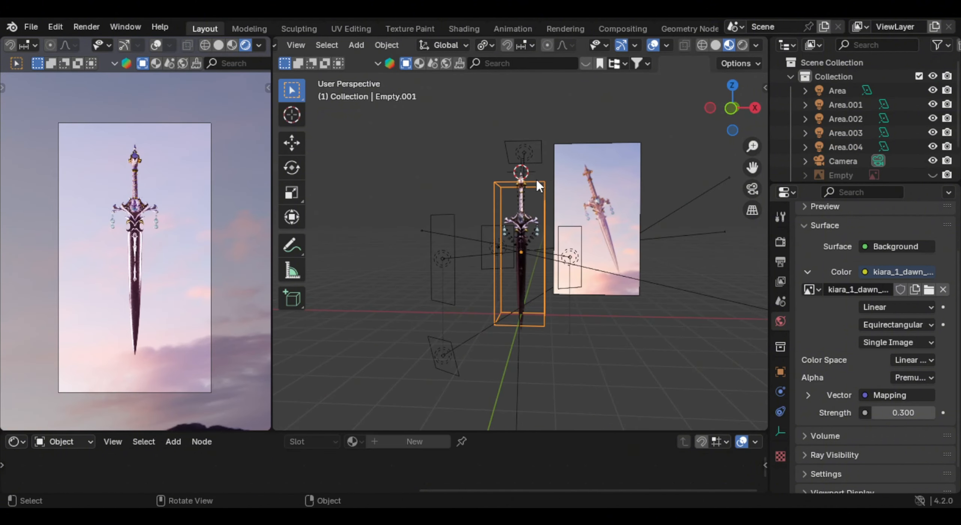
mouse_move(536, 178)
middle_down()
mouse_move(566, 199)
mouse_move(548, 170)
middle_up()
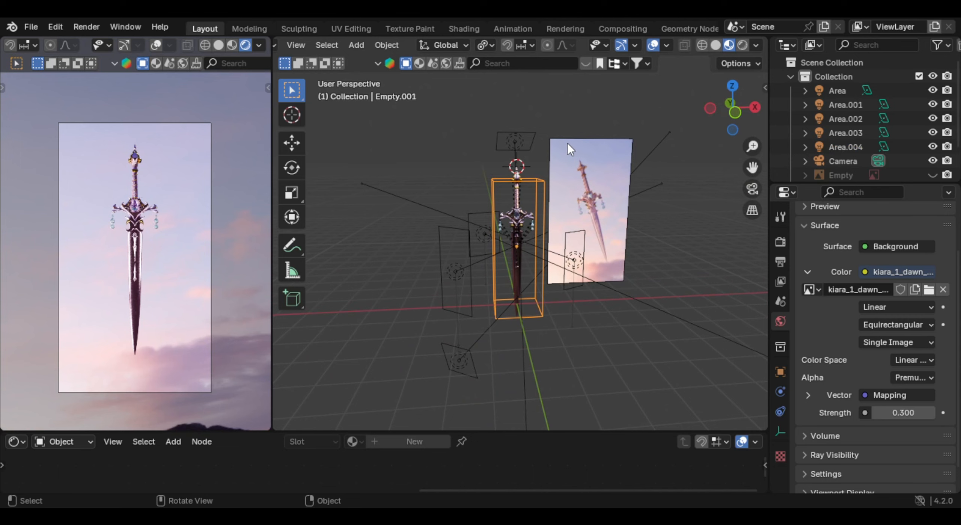
key(KP_1)
key(r)
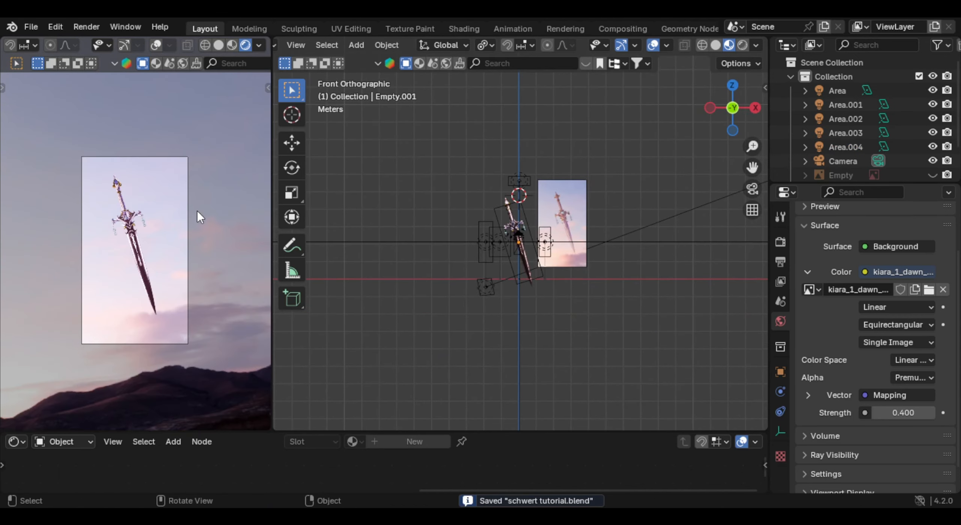
- Limit the rendered camera preview to a render region drawn around the camera frame
key(ctrl+b)
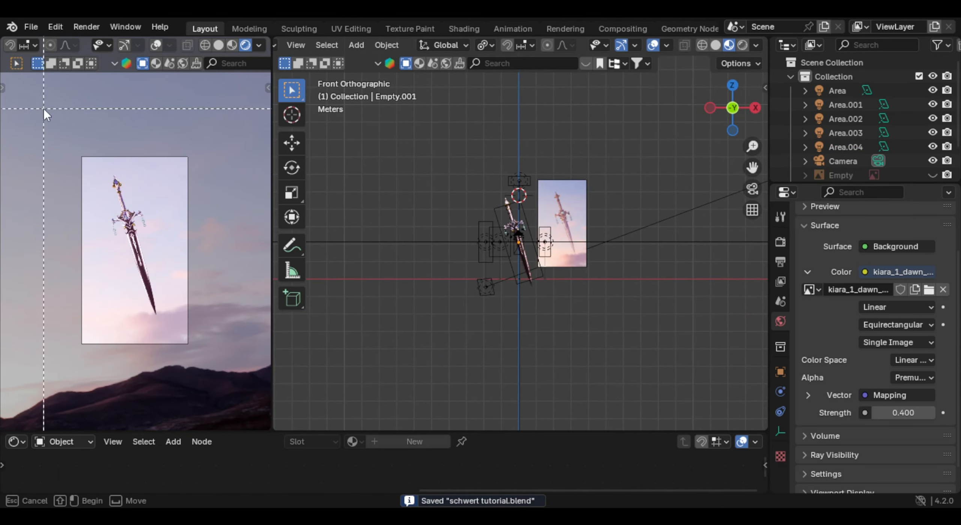
drag(43, 109, 199, 352)
scroll(211, 301, up, 1)
middle_drag(559, 240, 557, 242)
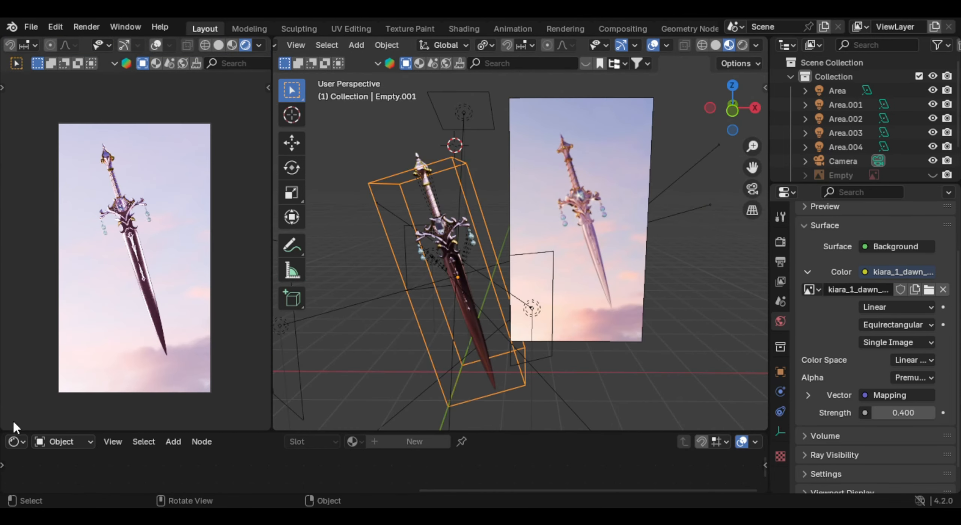
- Switch the shader editor area to the Timeline and make it taller
click(16, 441)
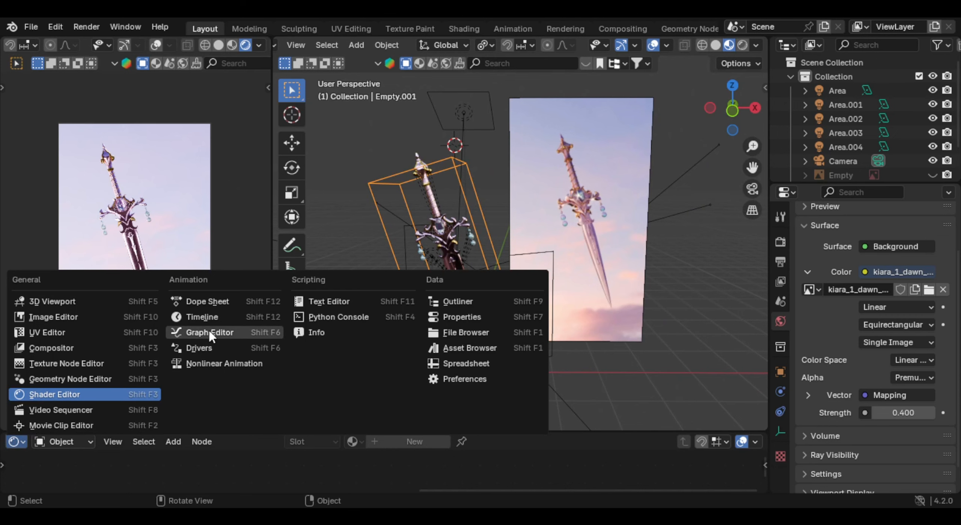
click(210, 318)
drag(515, 429, 515, 375)
- Add a cube empty at the 3D cursor in front view and adjust its display size
key(KP_1)
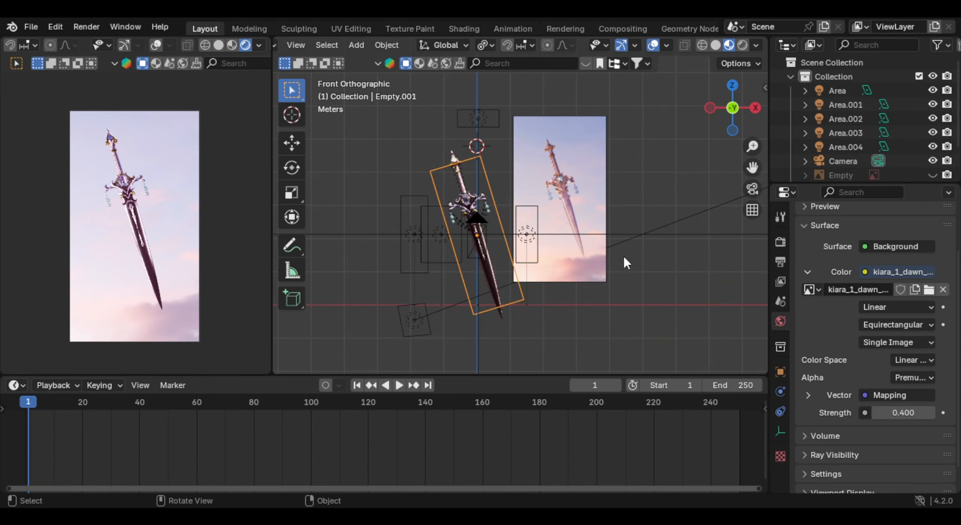
key(shift+a)
mouse_move(599, 228)
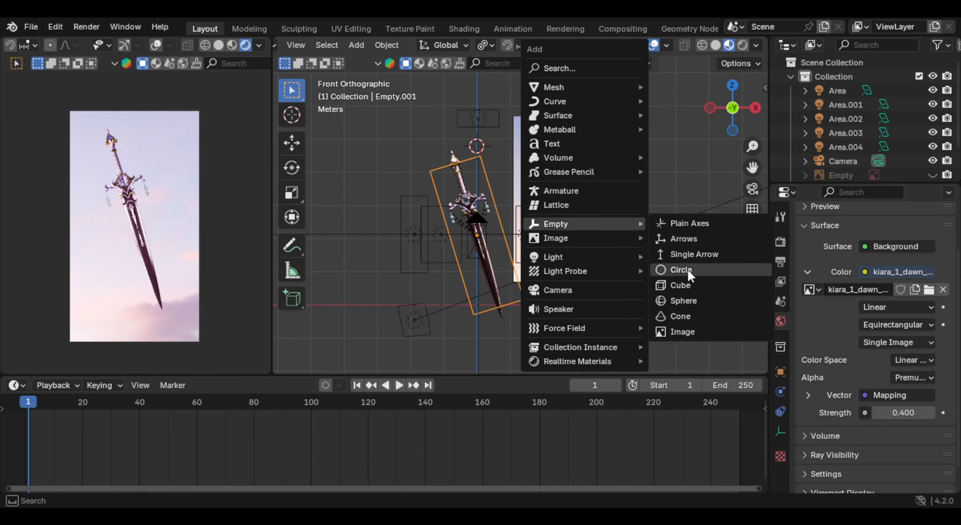
click(684, 285)
right_click(571, 139)
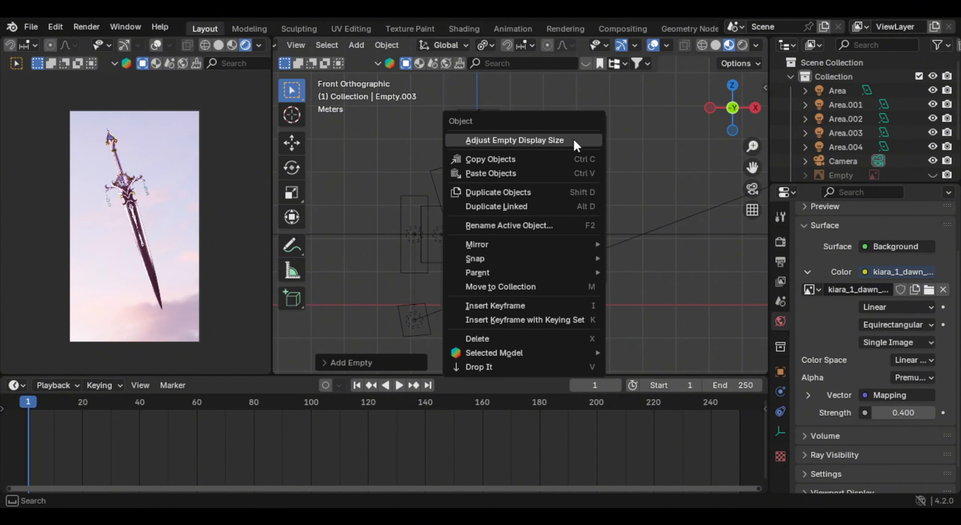
click(573, 138)
click(518, 146)
- Move the cube empty down along Z and along X to sit beside the sword
key(g)
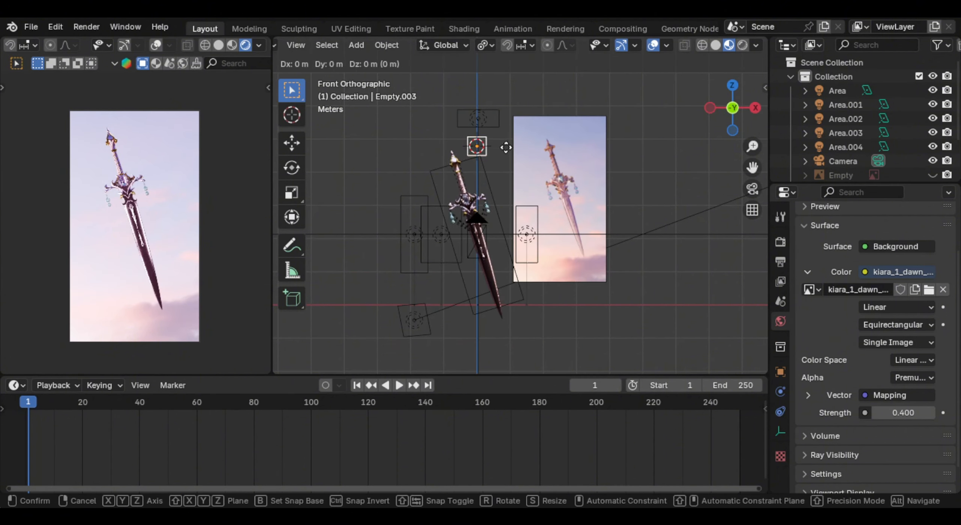
key(z)
click(513, 220)
key(g)
key(x)
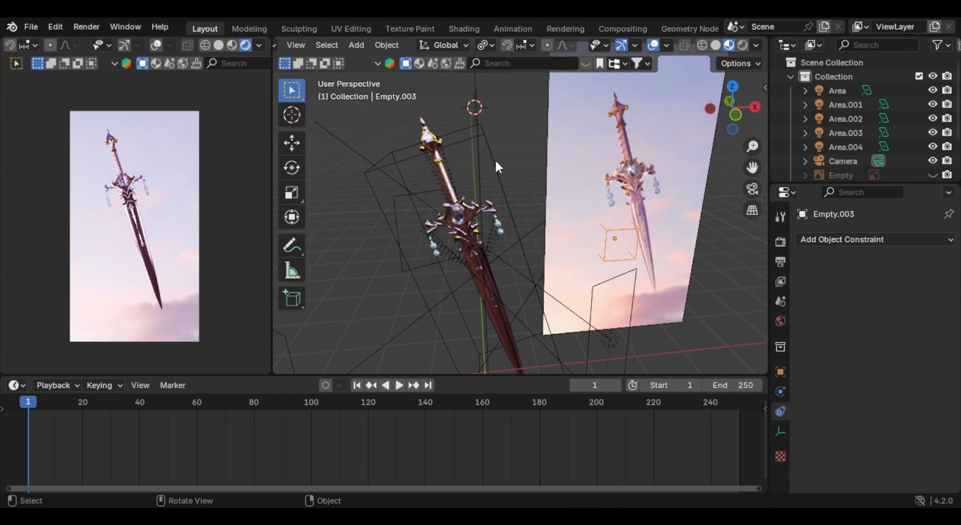
- Add a Copy Rotation constraint to the sword's parent empty, targeting the cube empty
click(496, 167)
middle_drag(499, 169, 516, 181)
click(873, 241)
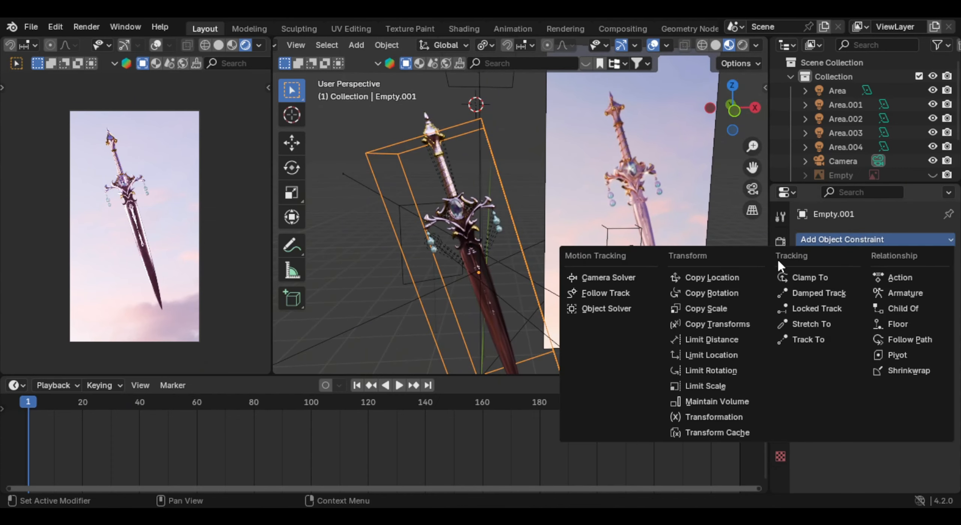
click(736, 295)
click(927, 283)
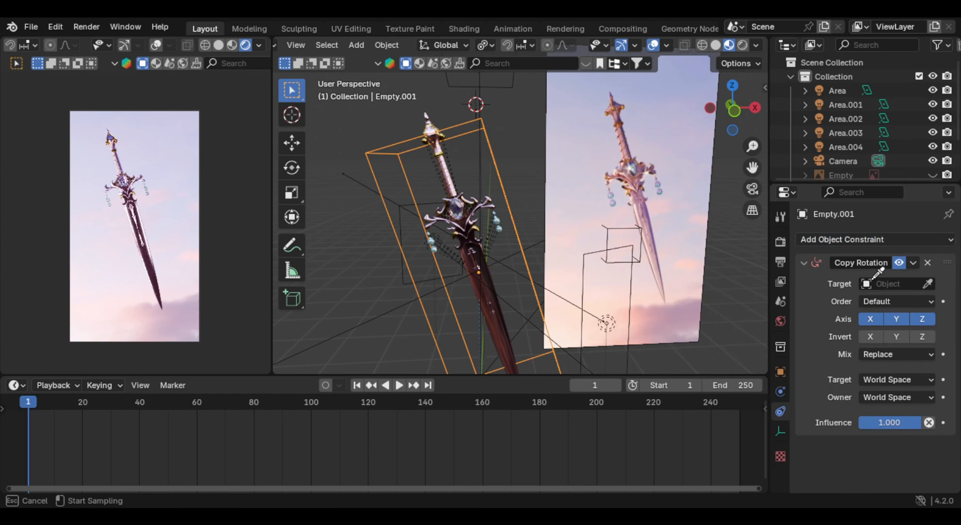
click(643, 223)
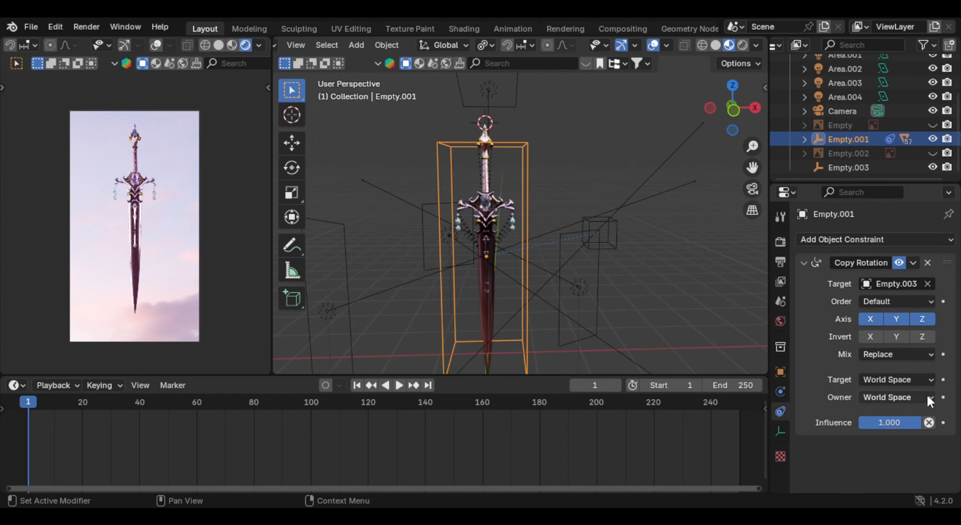
- Set the Copy Rotation constraint's owner space to Local Space
click(928, 397)
click(916, 447)
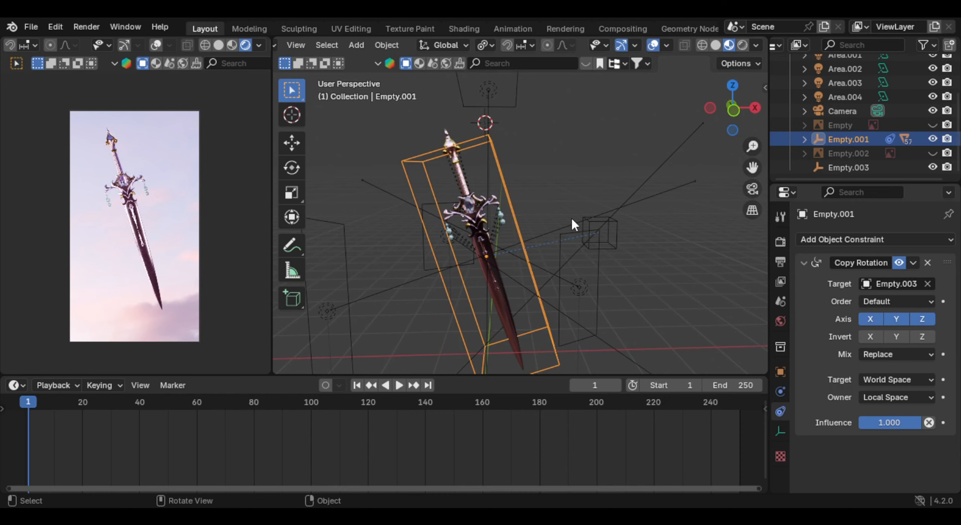
middle_drag(571, 219, 526, 225)
- Select the cube empty, set the frame range to start at 0 and end at 120, and go to the first frame
click(596, 219)
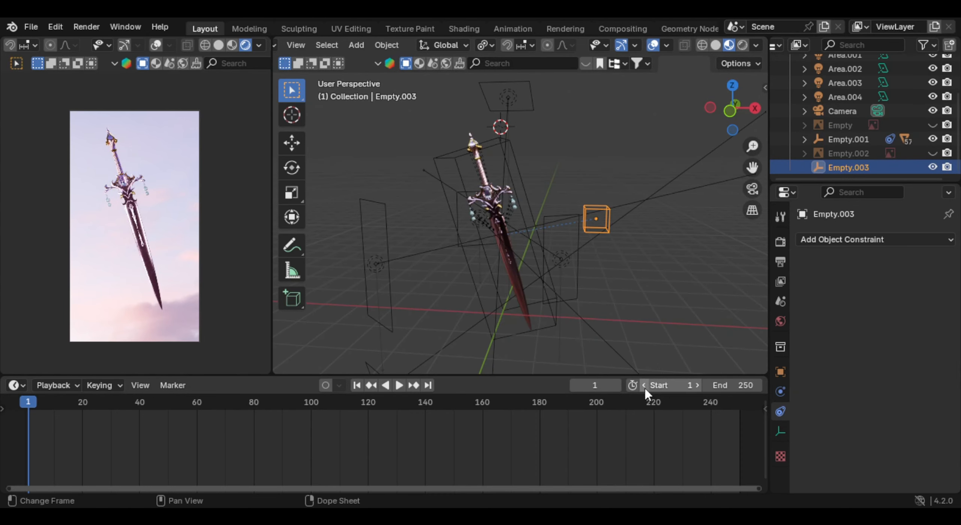
click(644, 385)
click(756, 385)
click(743, 385)
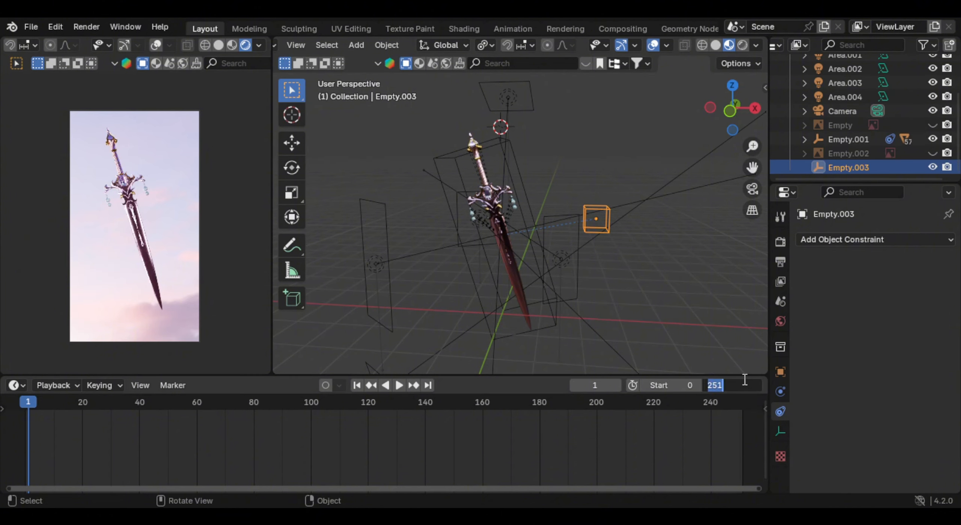
text(120)
key(Return)
key(shift+Left)
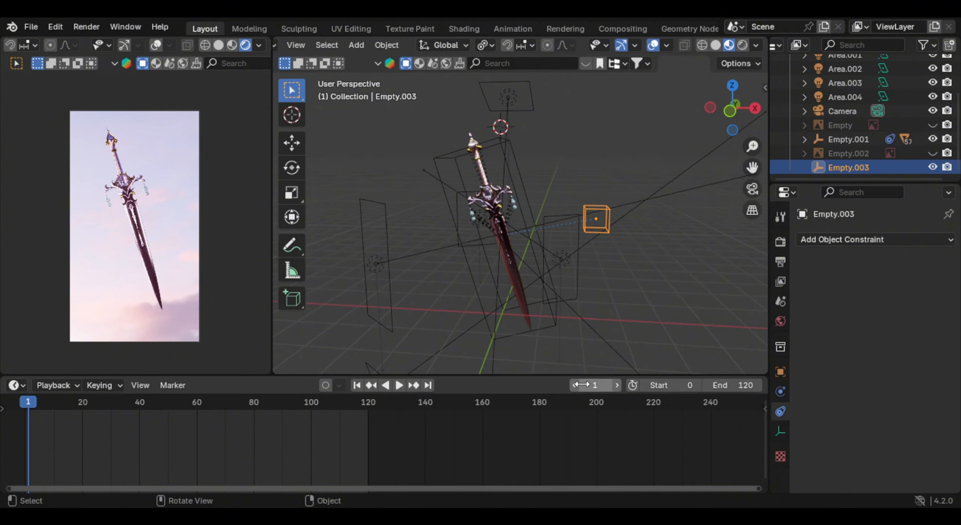
- Keyframe the cube empty's rotation at 0° on all axes at frame 0
click(781, 372)
scroll(937, 315, down, 2)
scroll(932, 343, up, 2)
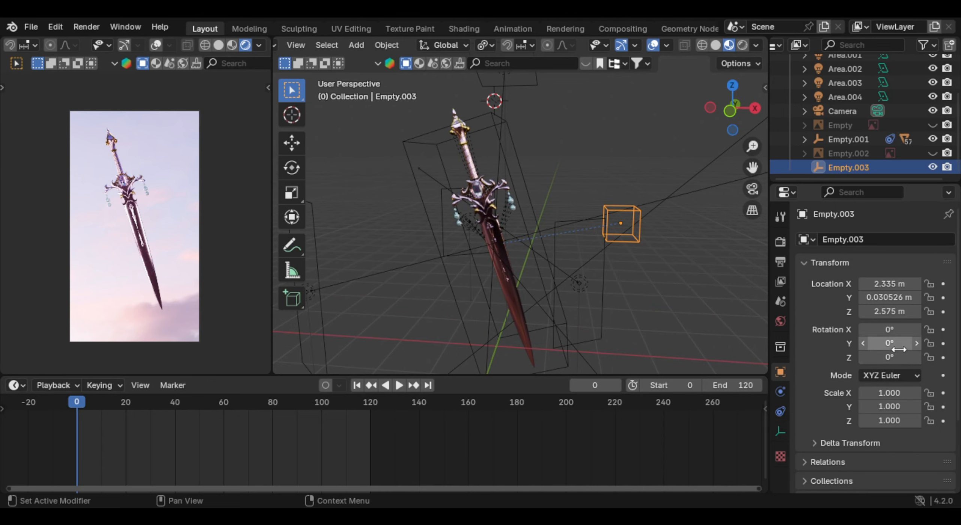
key(i)
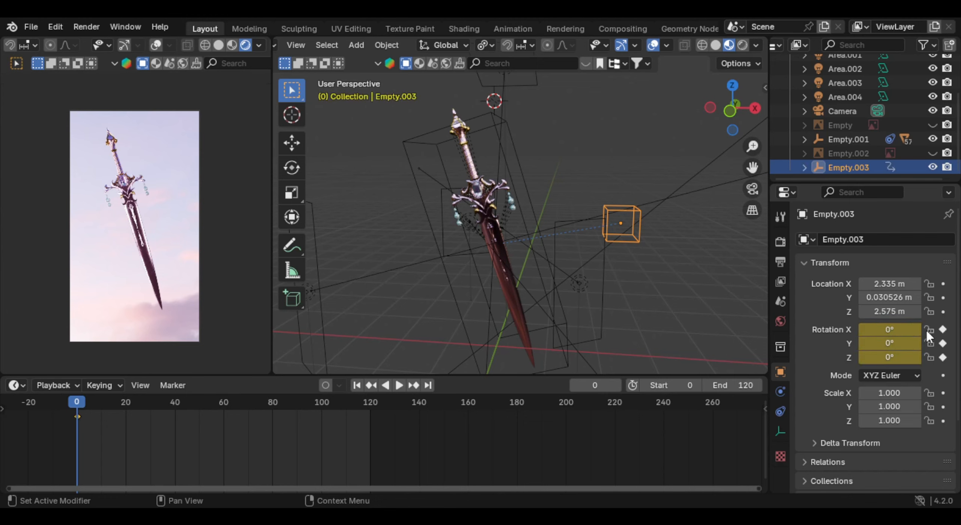
- Set the cube empty's Z rotation to 720° (360+360) at frame 120 and keyframe the rotation
drag(99, 401, 371, 414)
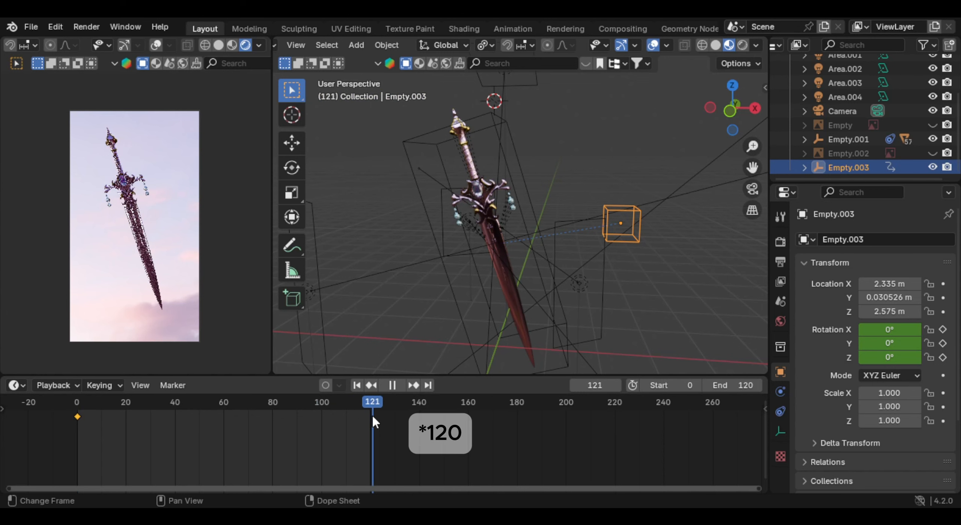
click(919, 357)
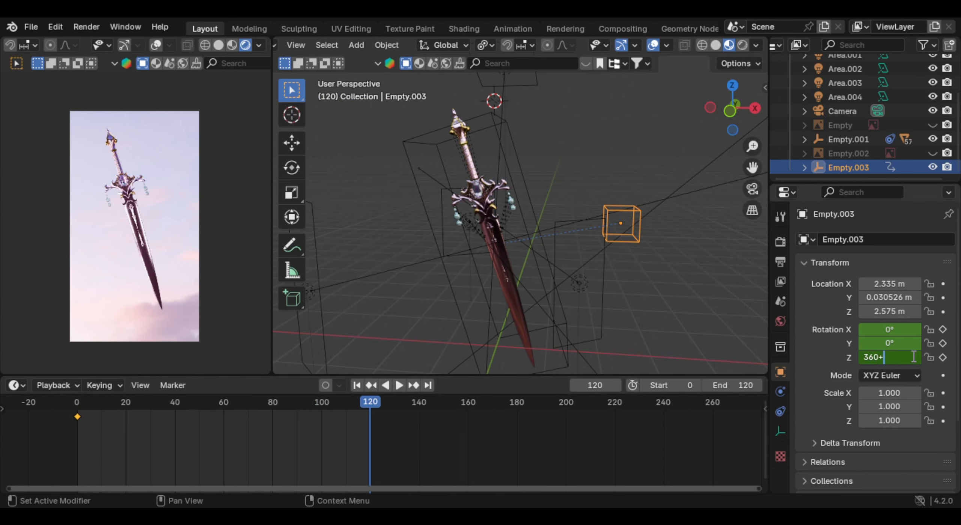
text(360+360)
key(Return)
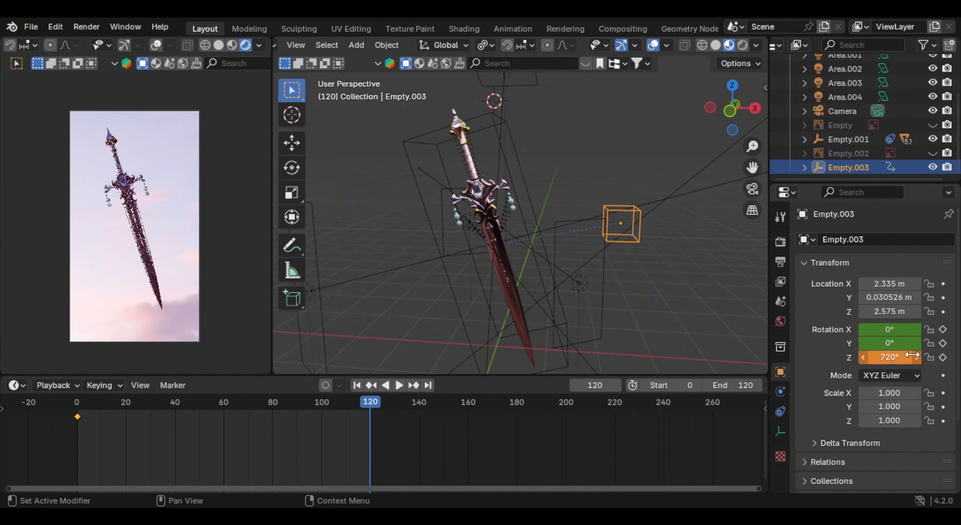
key(i)
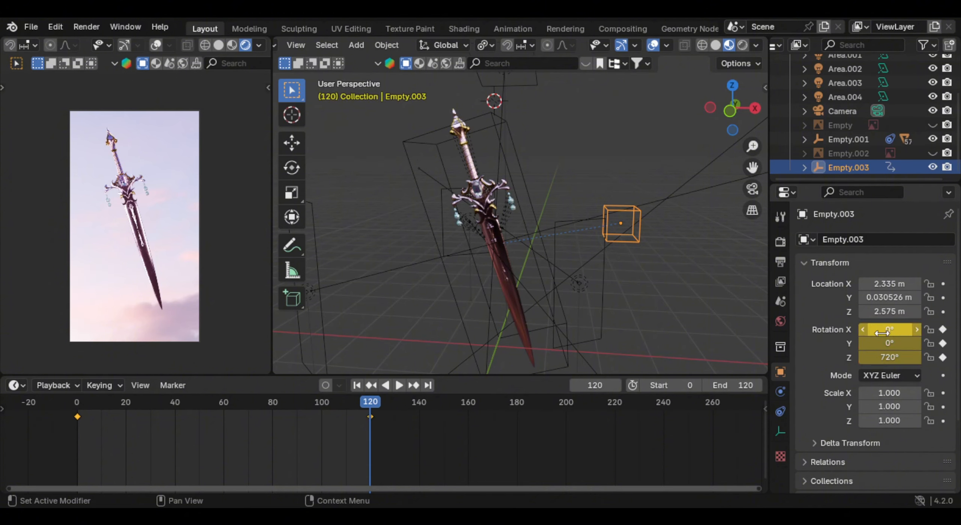
- Play the animation from frame 0 to check the sword's spin
drag(376, 400, 77, 405)
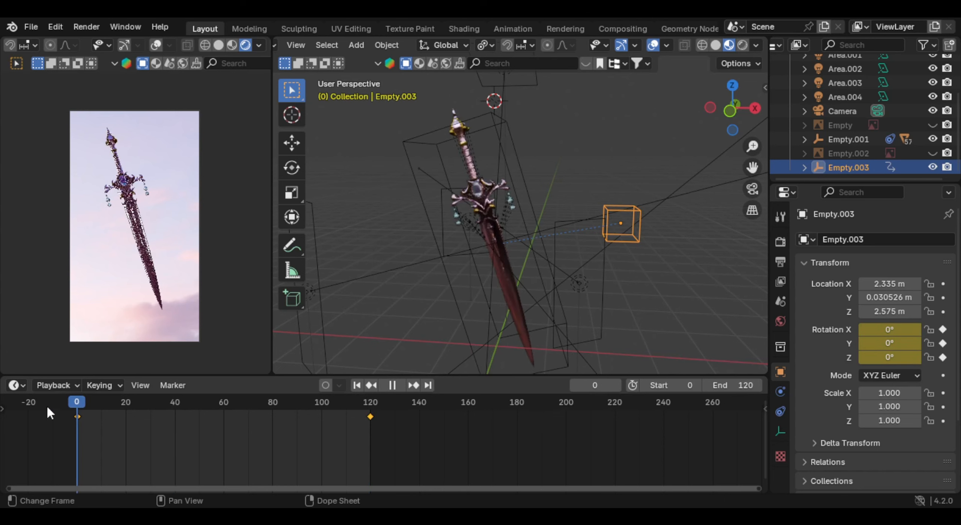
key(space)
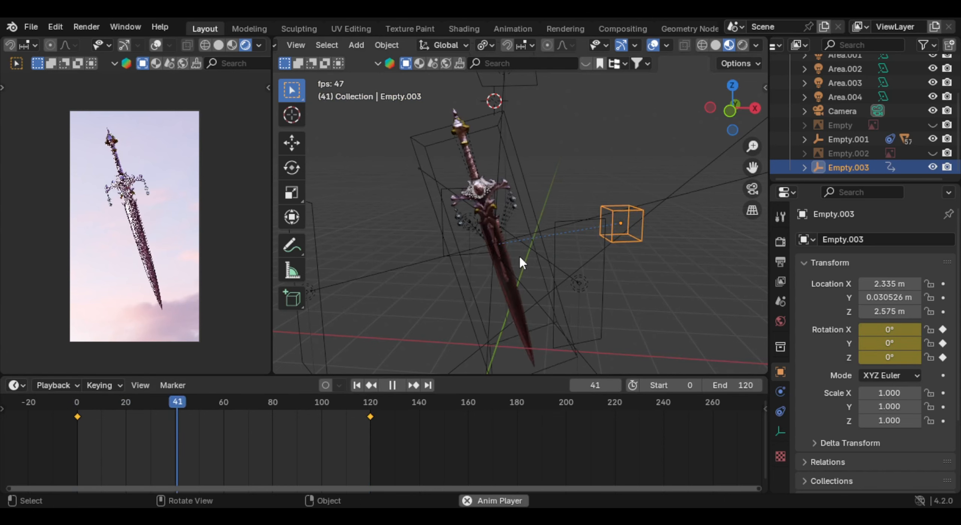
key(space)
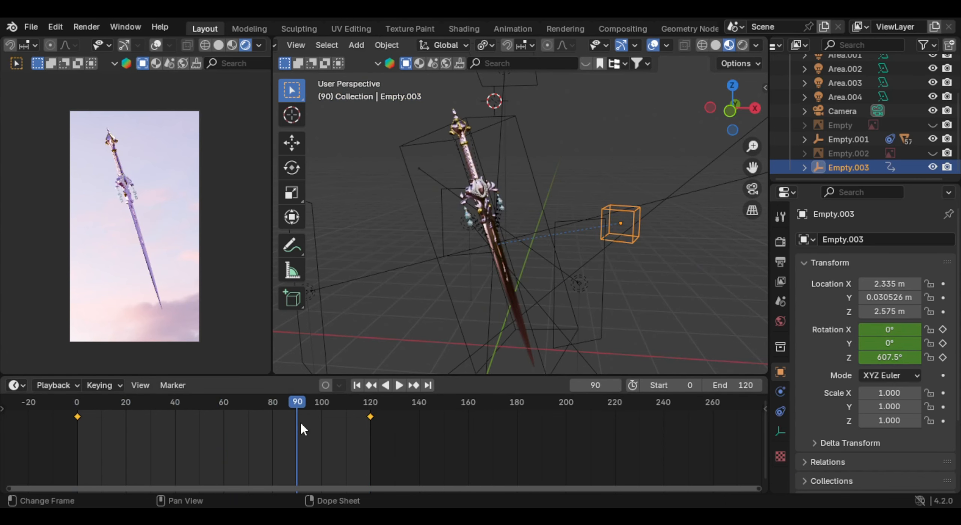
- Set the interpolation of the cube empty's rotation keyframes to Linear
key(t)
click(71, 412)
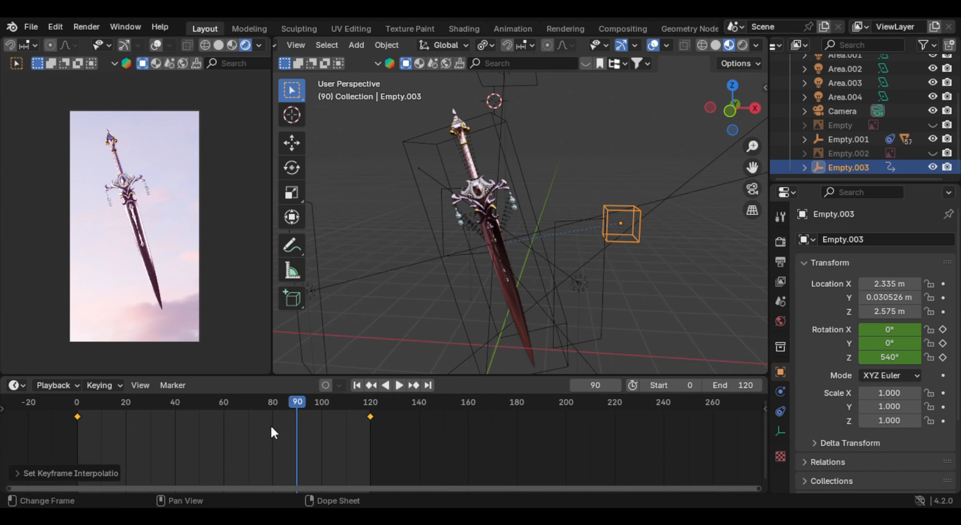
key(t)
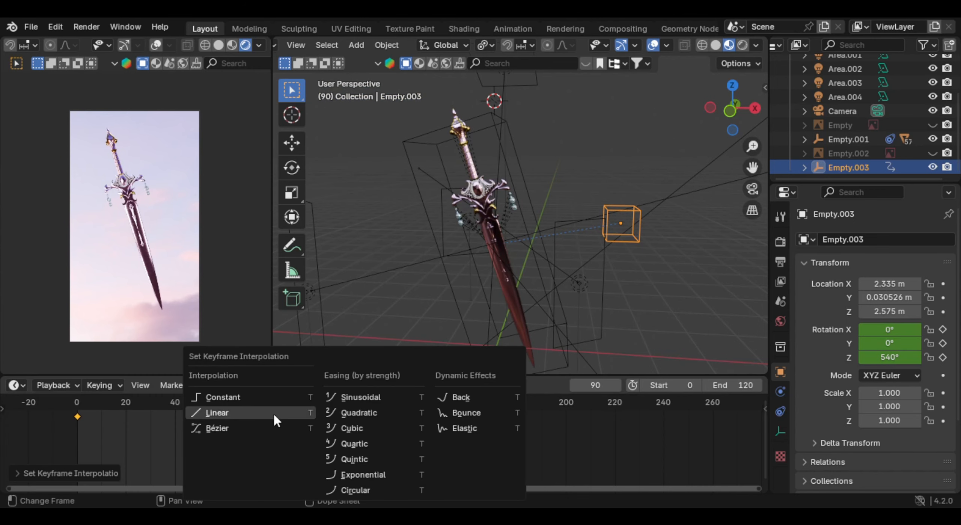
click(231, 411)
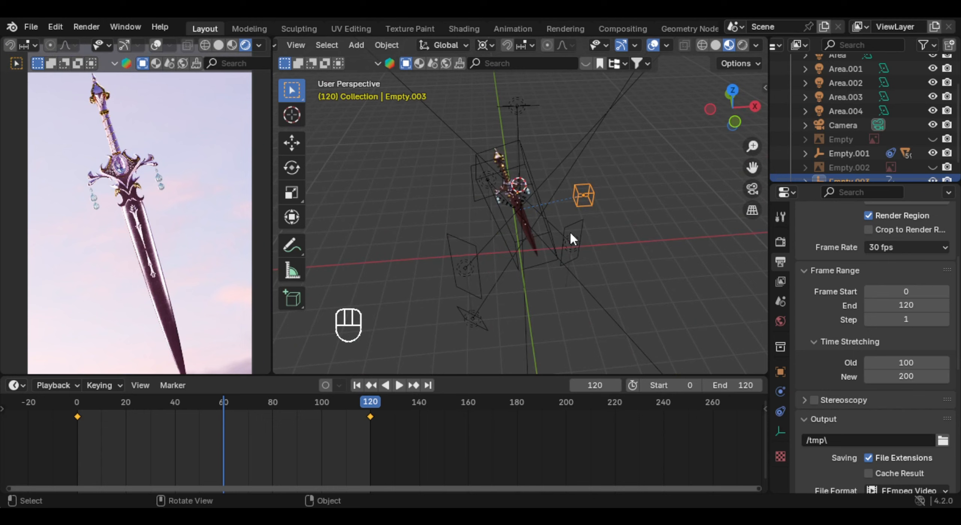
- Duplicate the area light on the sword's +X side and move the copy along X to the front of the sword
click(569, 232)
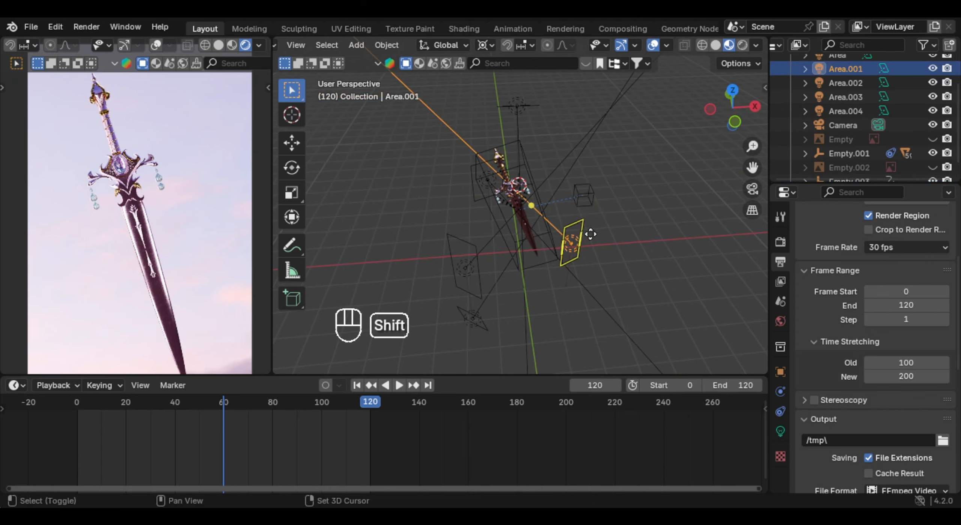
key(shift+d)
right_click(595, 248)
key(g)
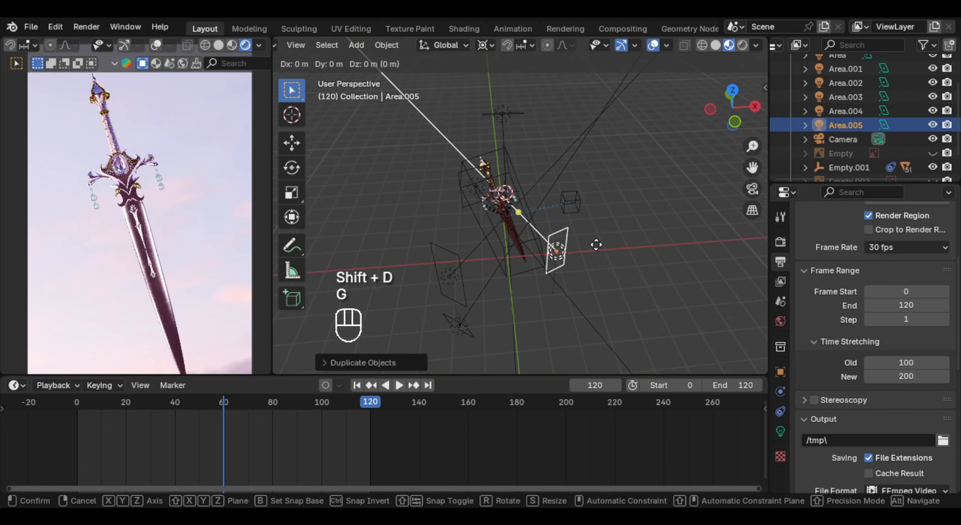
key(x)
click(534, 201)
- Rotate the duplicated area light around Z so it faces the sword from the front
key(r)
key(z)
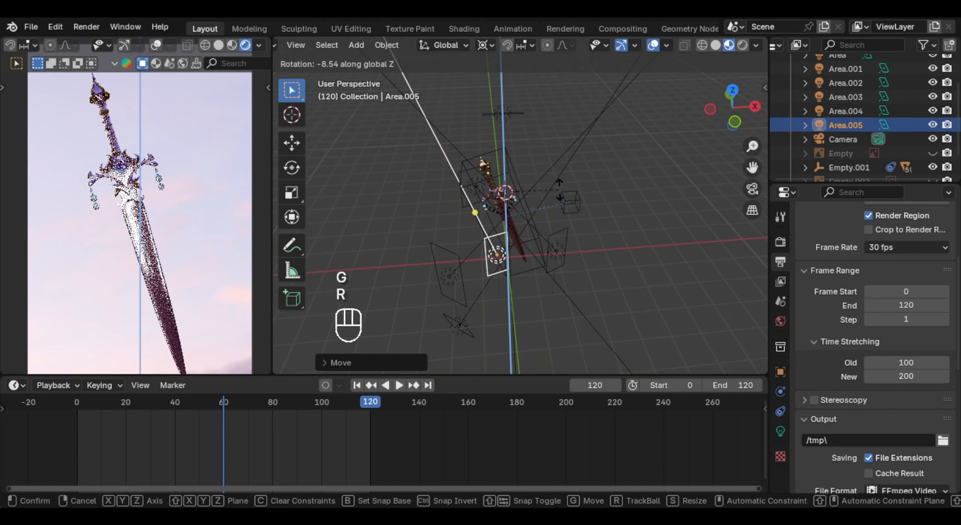
click(579, 196)
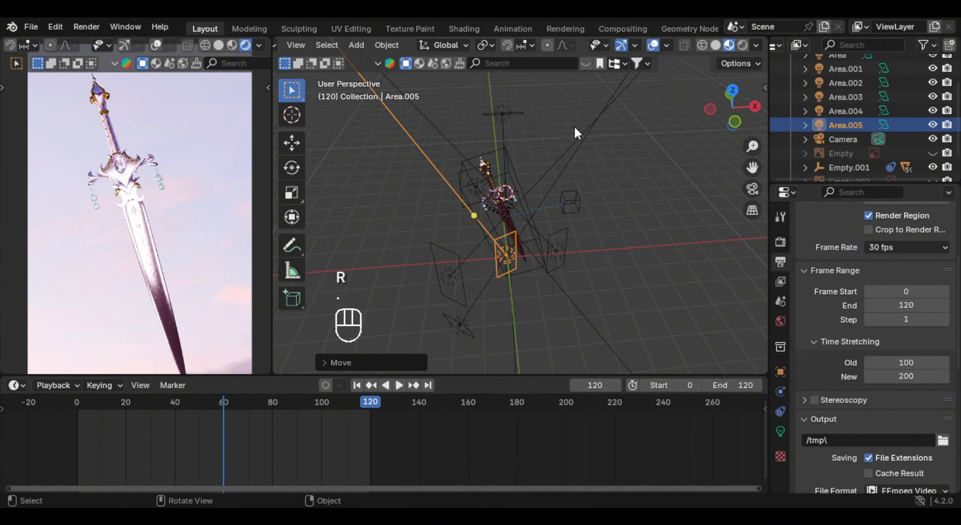
key(r)
right_click(503, 173)
middle_drag(503, 172, 518, 221)
- Lower the new front light's power, trying 20 W and settling on 10 W
click(780, 431)
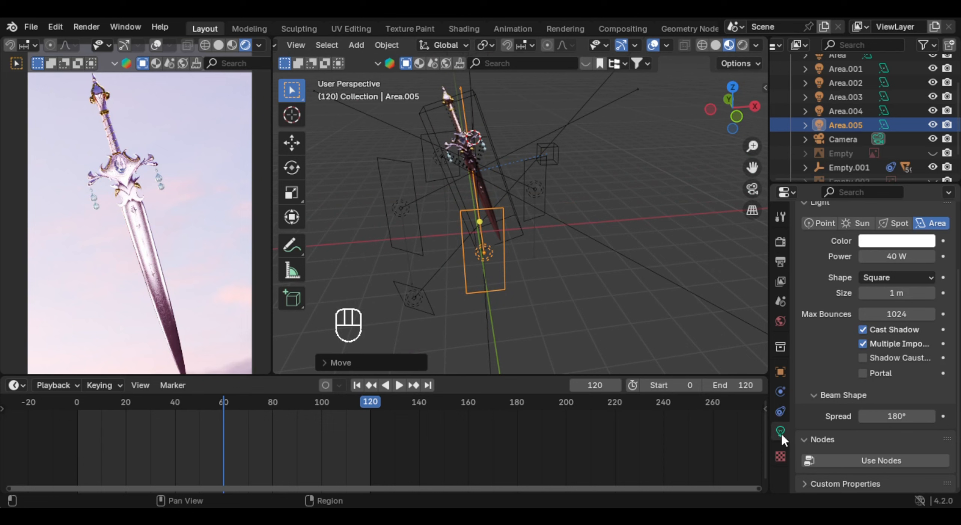
click(901, 259)
text(20)
key(Return)
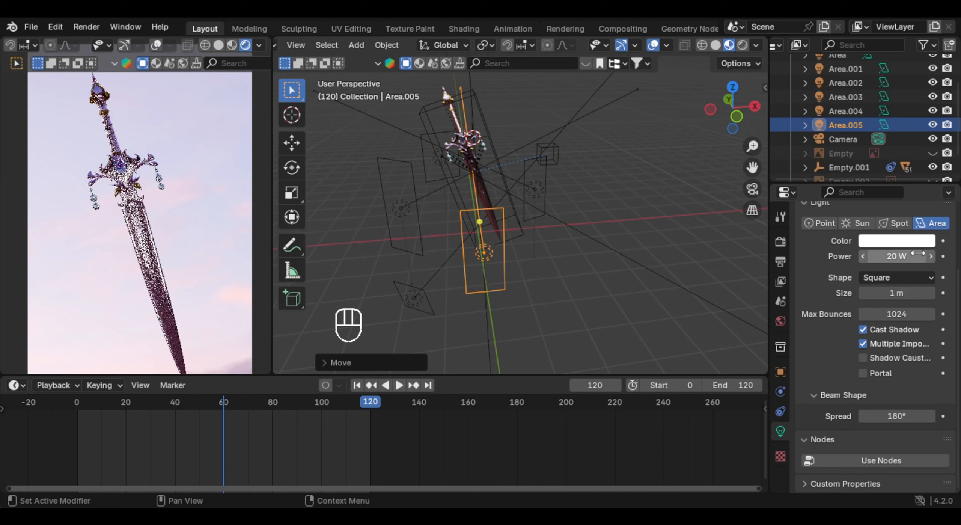
click(913, 259)
text(12)
key(Return)
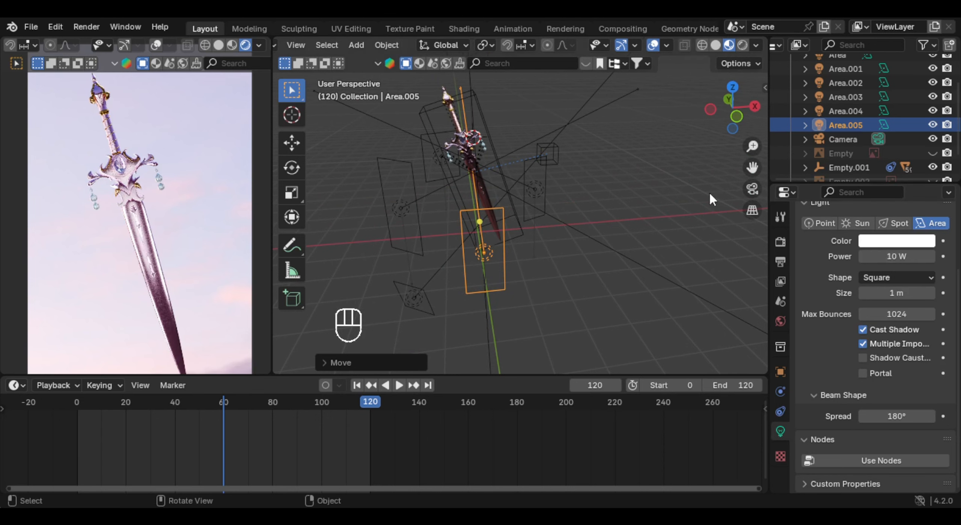
- Set the power of the area light on the sword's -X side to 60 W
click(395, 222)
click(914, 256)
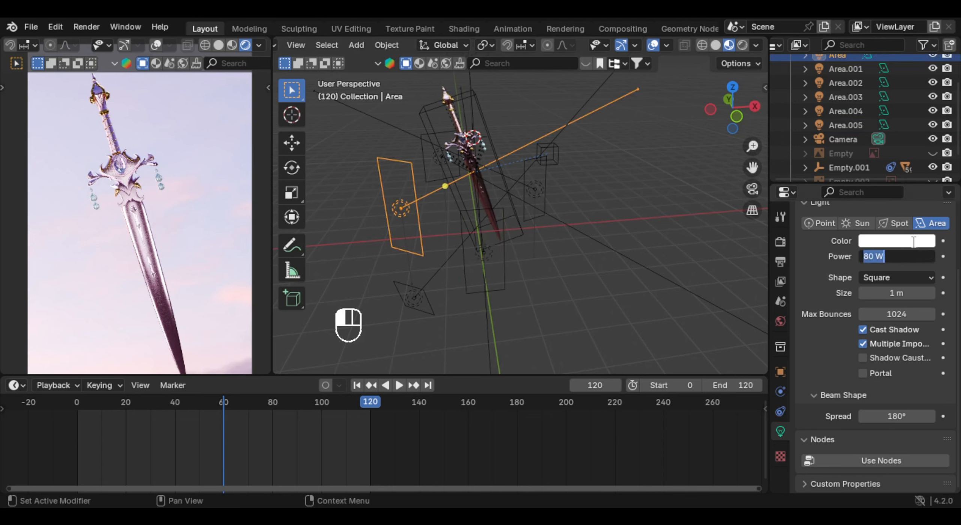
text(60)
key(Return)
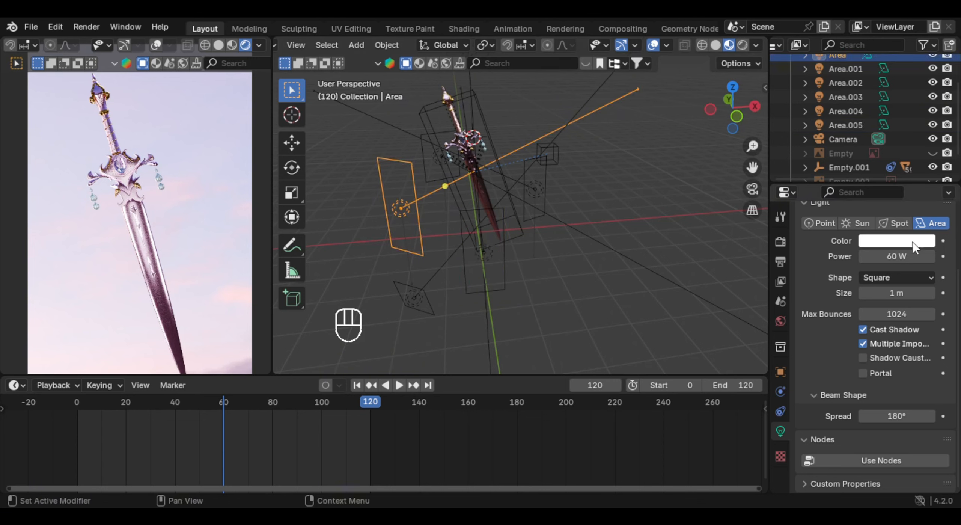
click(547, 190)
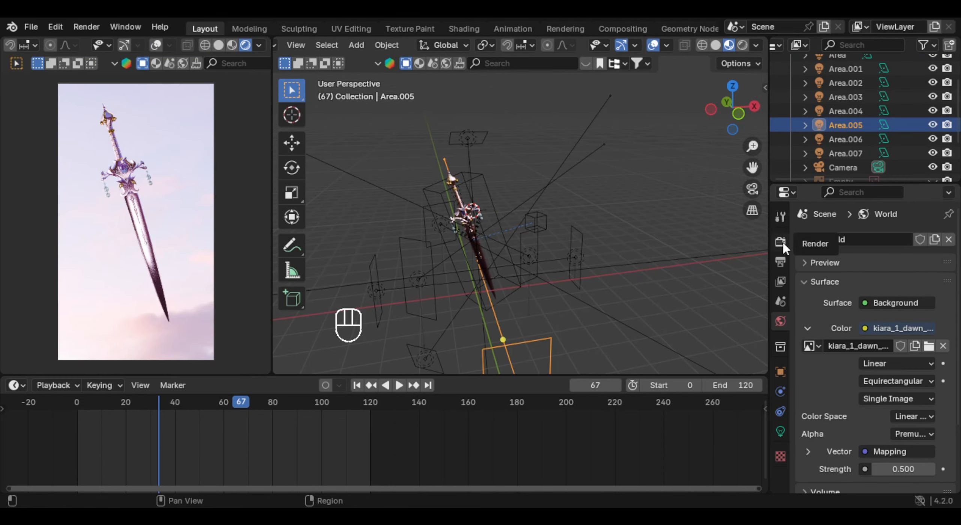
- Set the Cycles render device to GPU Compute and the final render's maximum samples to 300
click(781, 244)
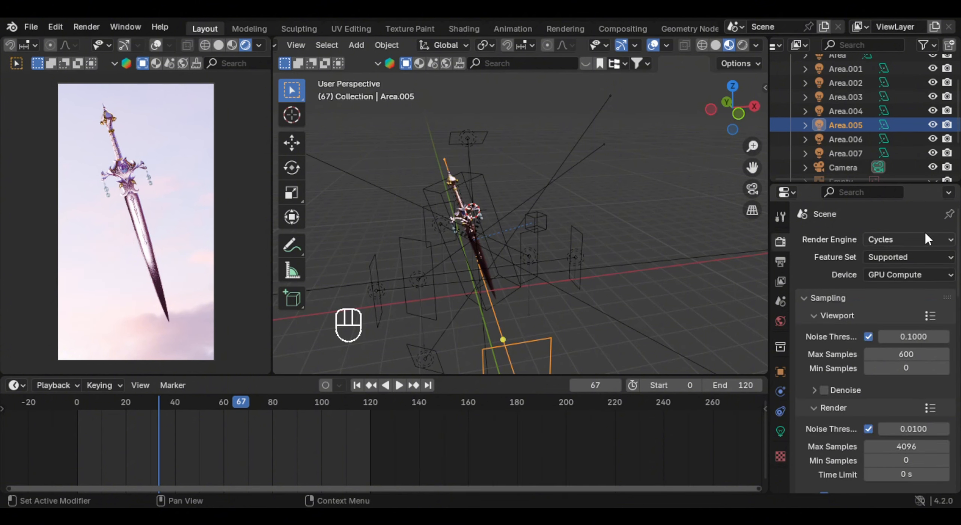
click(912, 274)
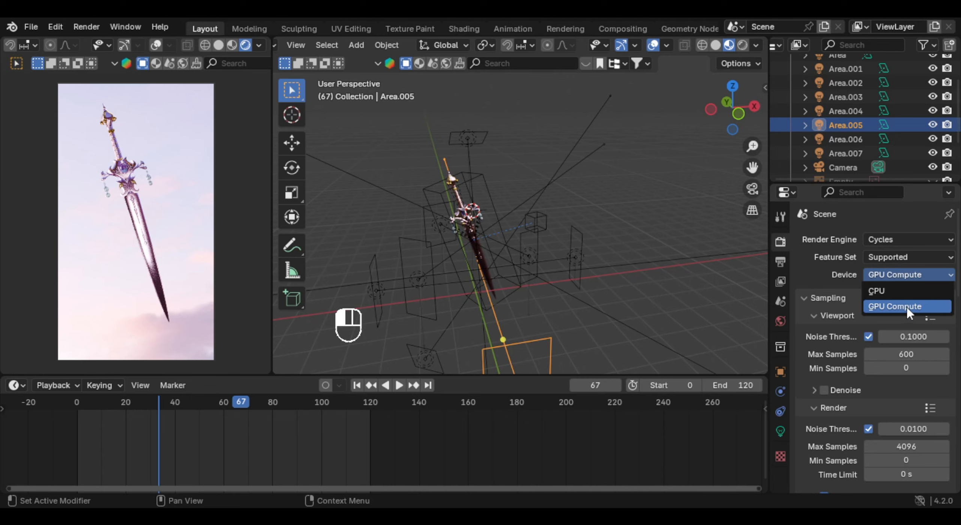
scroll(908, 330, down, 5)
click(928, 341)
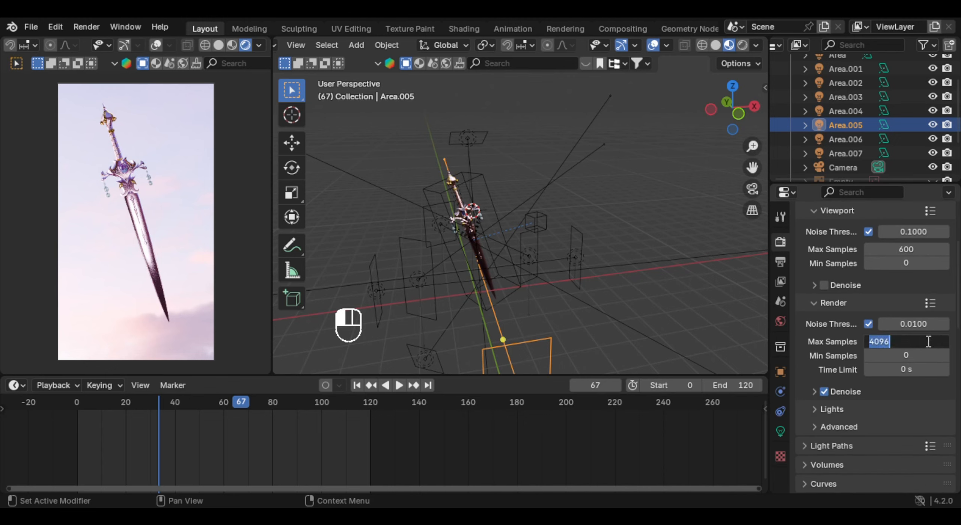
text(300)
- Enable Use Spatial Splits, Use Compact BVH and Persistent Data in the render performance settings
scroll(854, 281, down, 12)
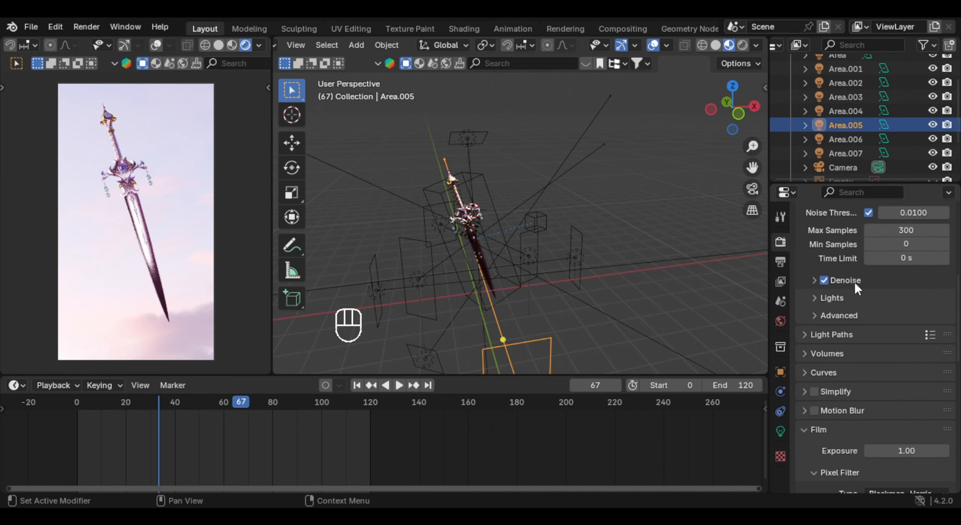
scroll(906, 312, down, 4)
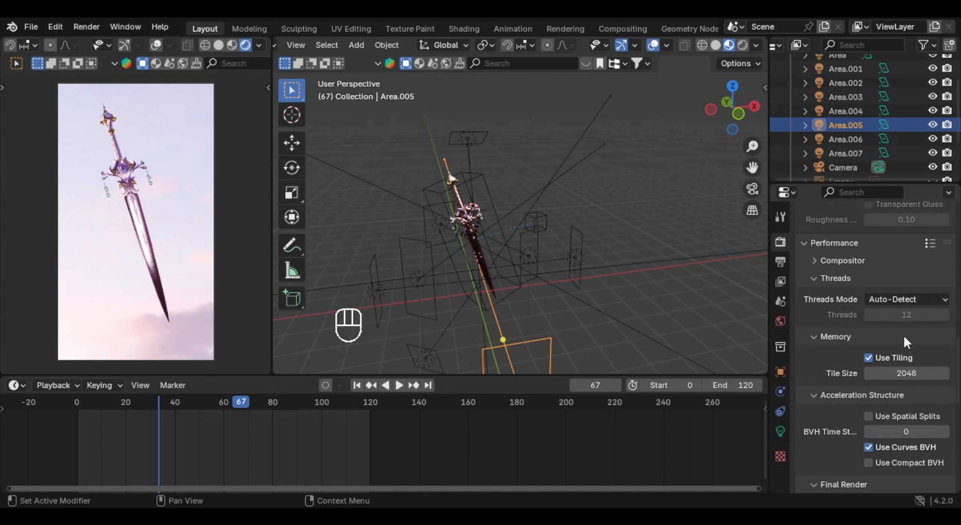
click(888, 389)
click(887, 435)
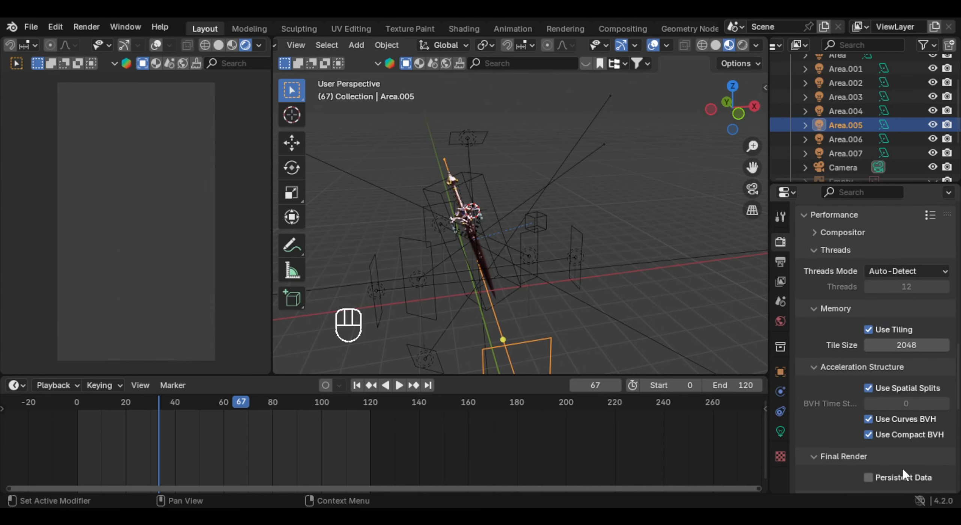
scroll(903, 469, down, 2)
click(904, 454)
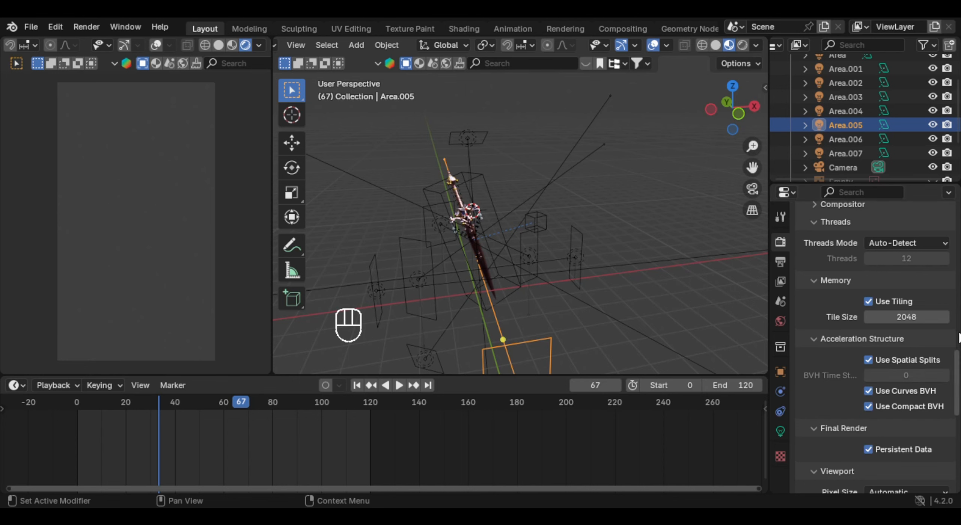
- Use the AgX view transform with the Very High Contrast look for the scene's color management
scroll(921, 338, down, 10)
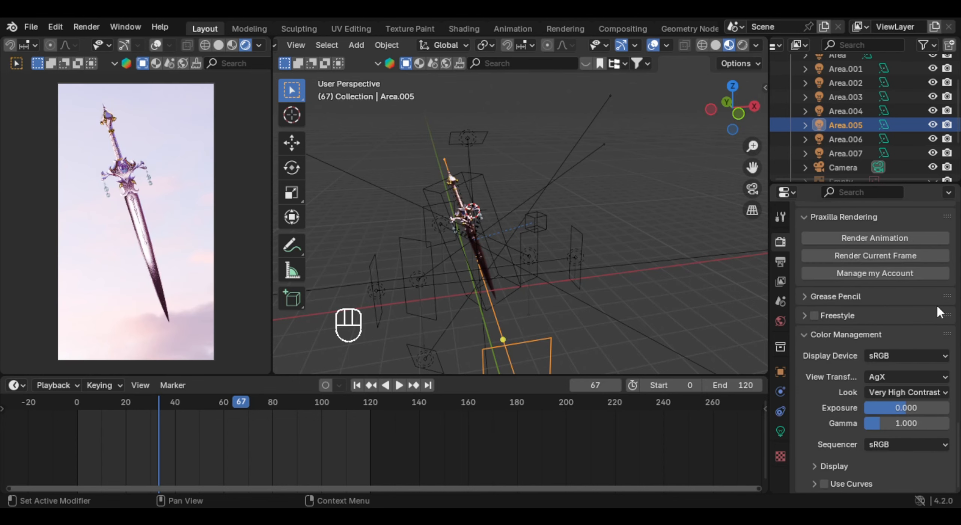
click(912, 376)
click(908, 423)
click(907, 392)
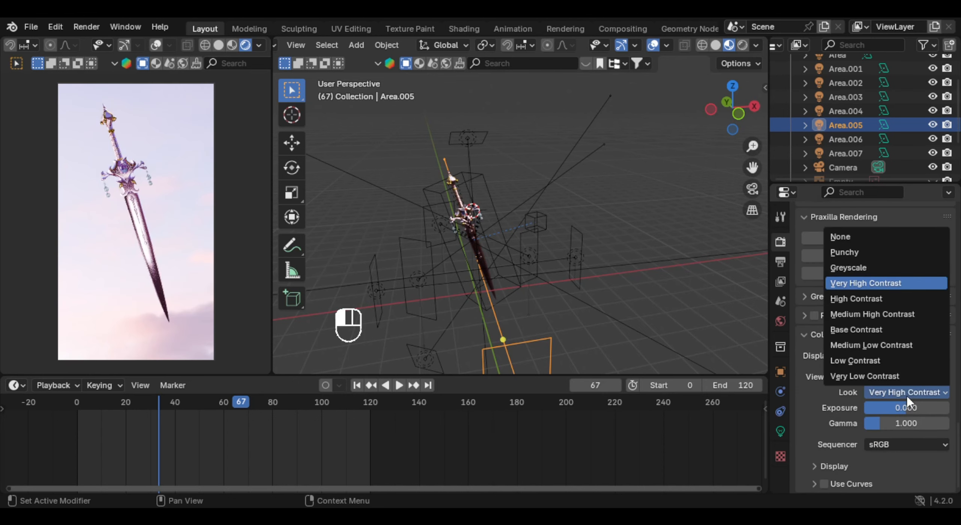
click(906, 392)
scroll(915, 334, up, 10)
scroll(915, 332, up, 8)
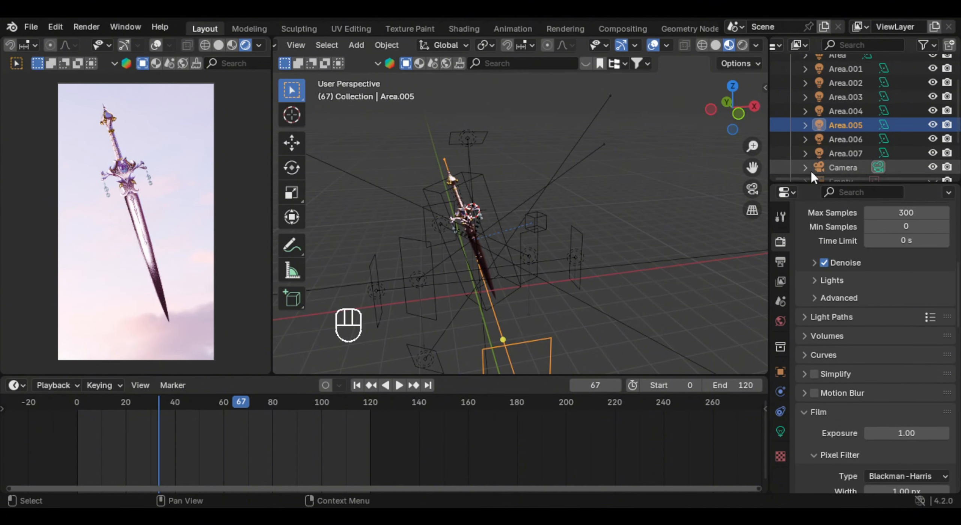
- Switch the camera viewport to solid shading and render a still image of the current frame
click(219, 45)
click(94, 27)
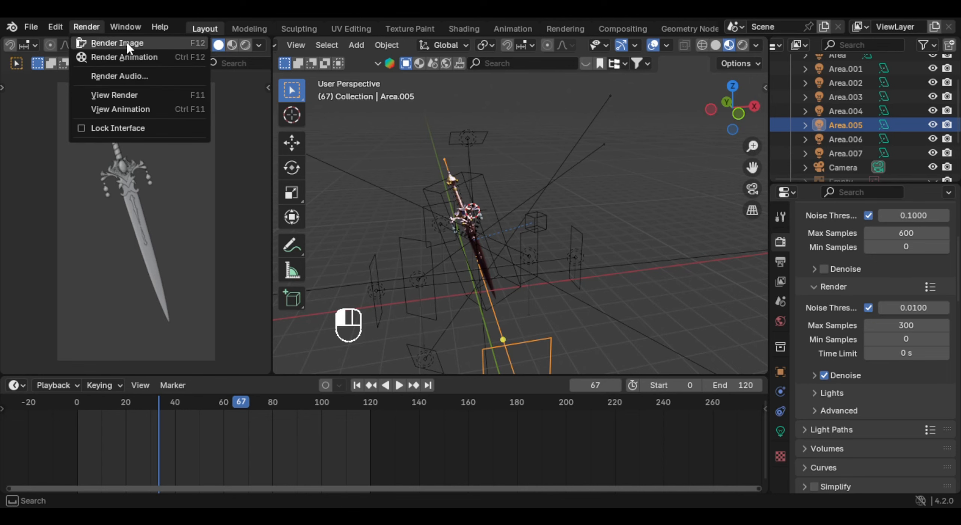
click(144, 40)
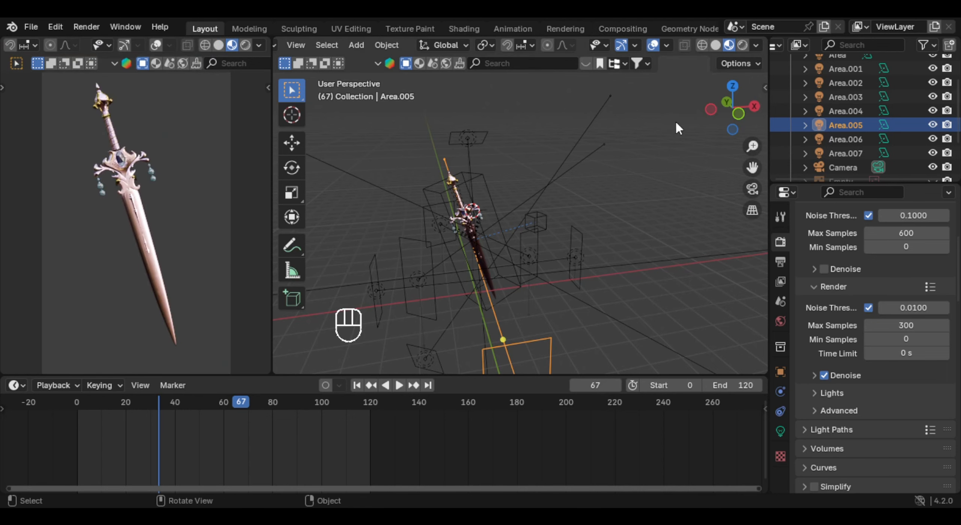
- Open the Compositing workspace, enlarge its node editor and enable Use Nodes
click(628, 30)
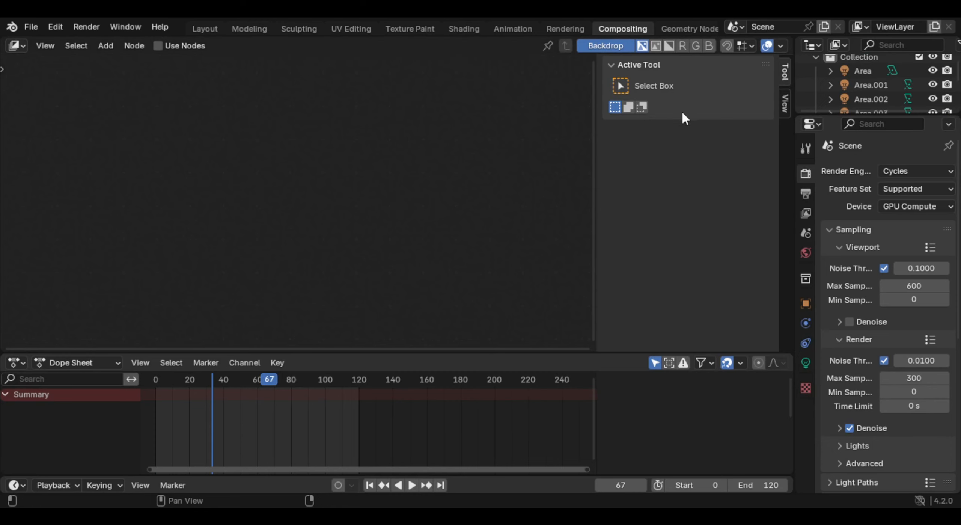
key(n)
drag(526, 348, 526, 452)
click(188, 46)
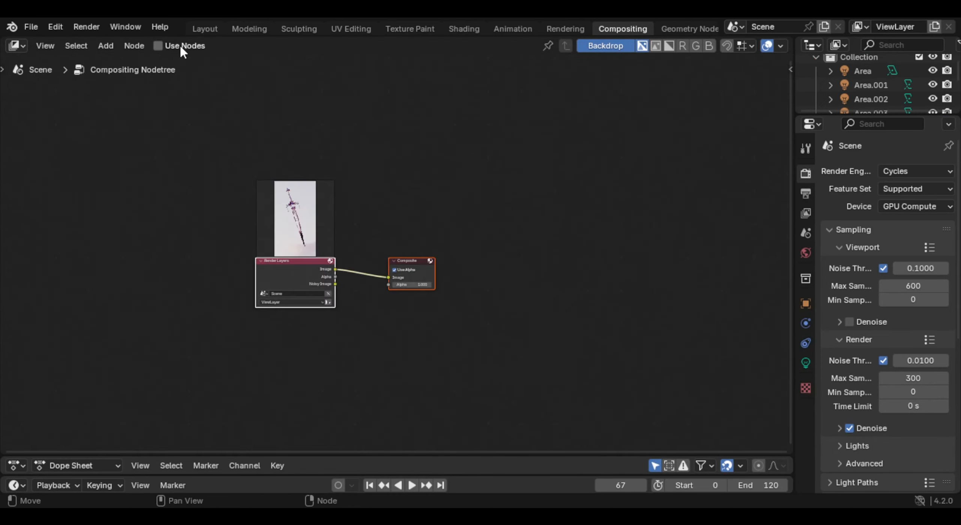
scroll(398, 315, up, 2)
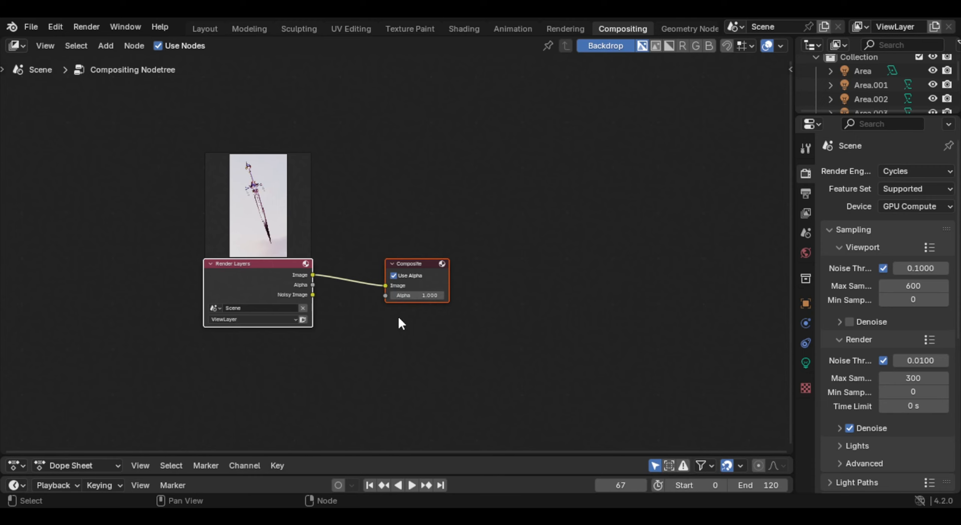
- Add a Viewer node and insert a Glare node between Render Layers and Composite, linking its output to the Viewer too
key(shift+a)
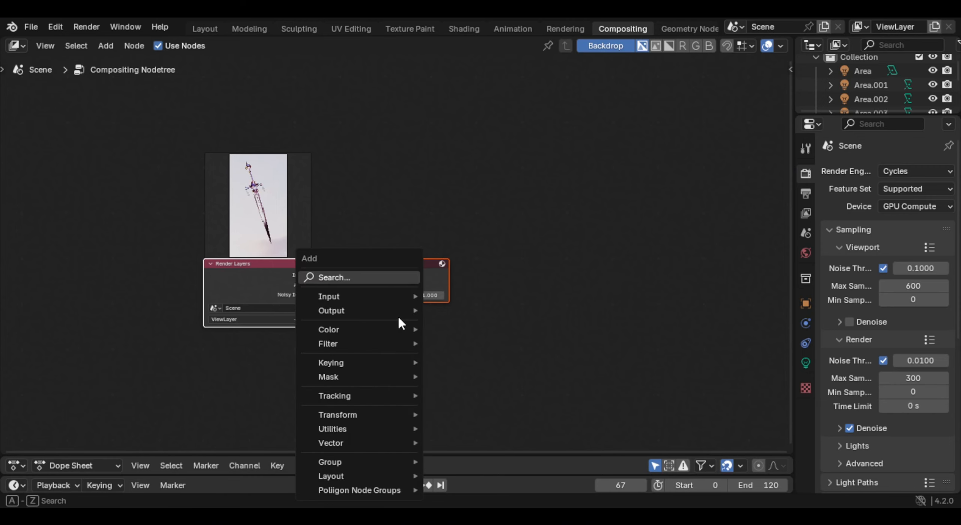
click(472, 306)
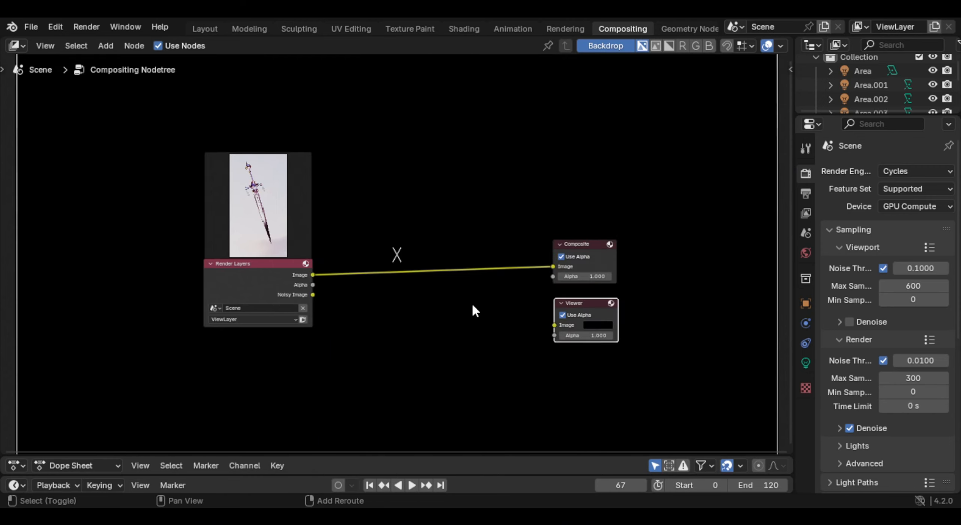
key(shift+a)
text(gla)
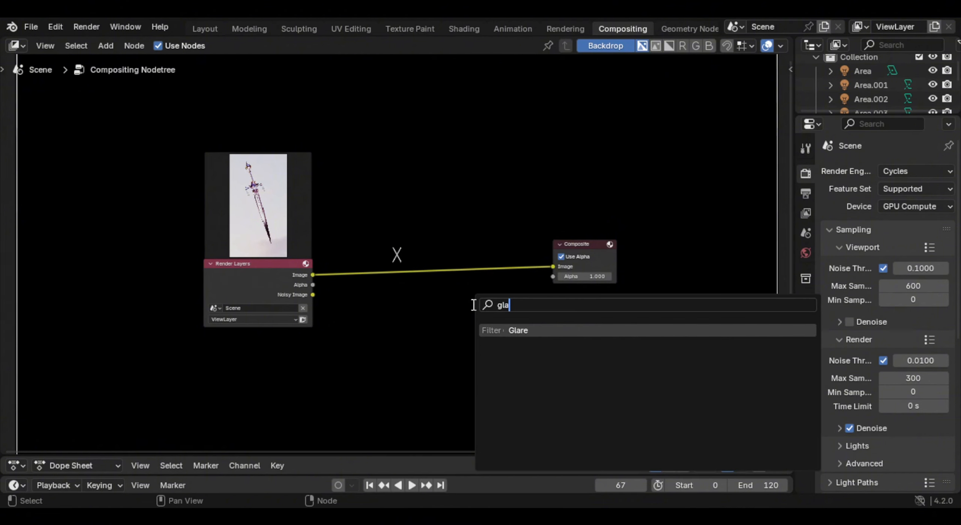
key(Return)
click(409, 207)
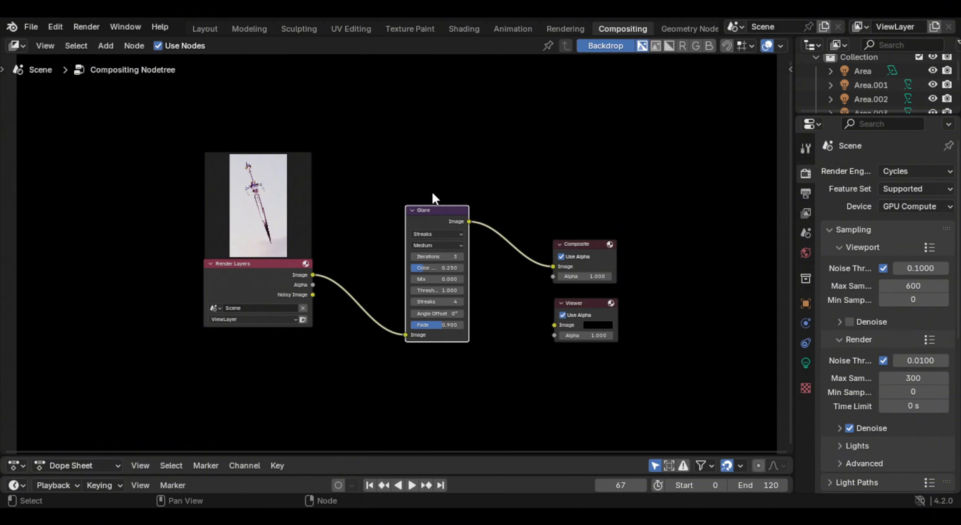
drag(468, 222, 554, 324)
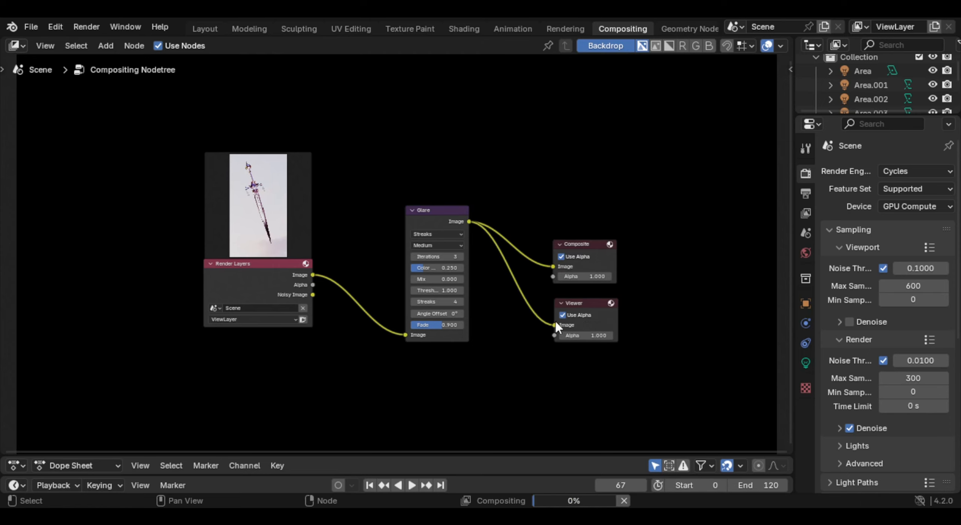
- Try the Simple Star and Fog Glow types on the Glare node and return it to Streaks
scroll(439, 201, down, 3)
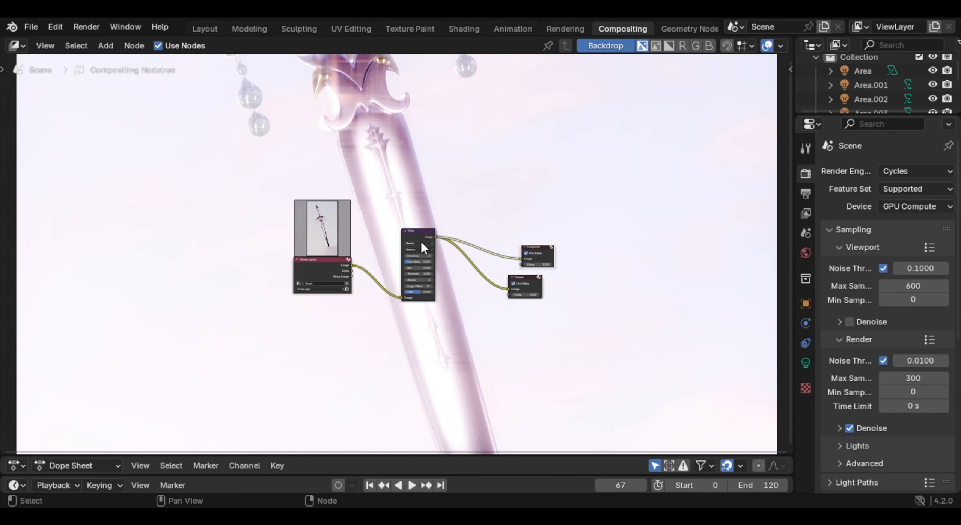
scroll(418, 248, up, 2)
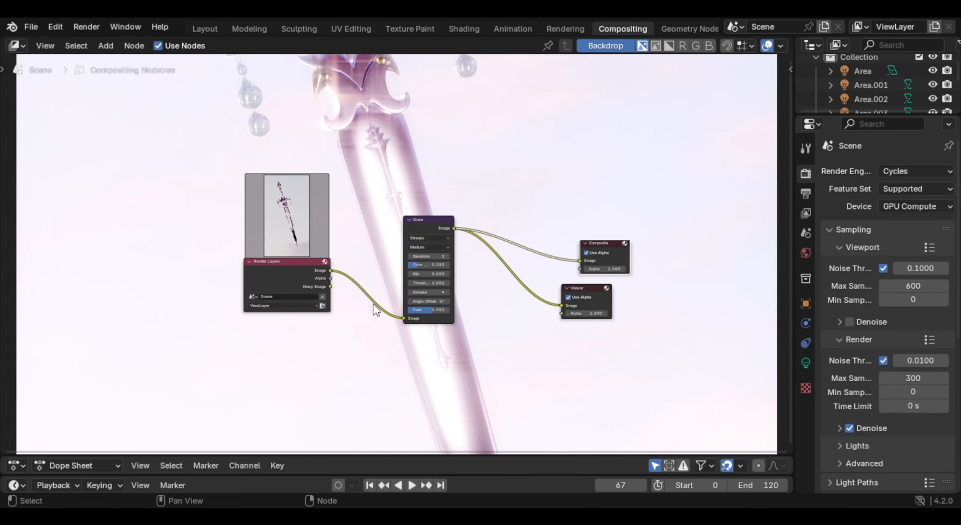
scroll(372, 333, up, 3)
click(474, 199)
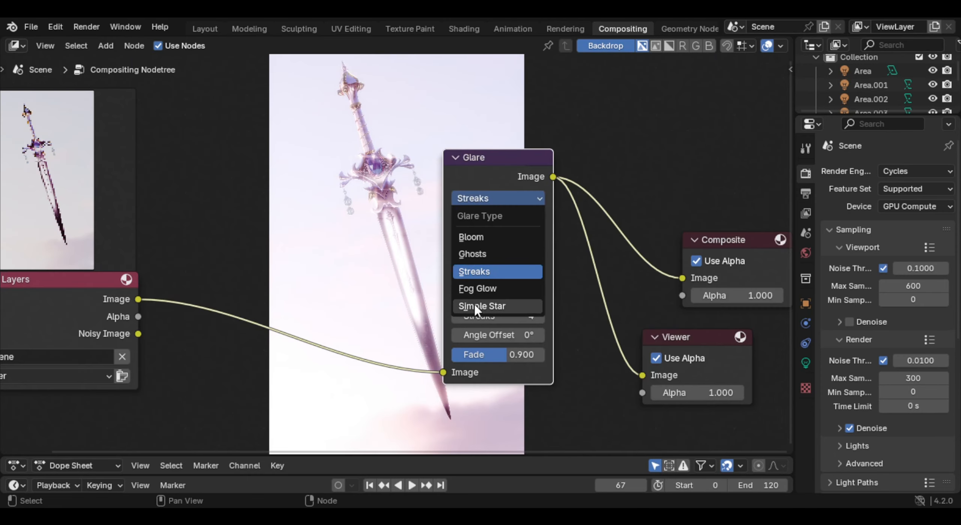
click(475, 304)
click(473, 199)
click(476, 290)
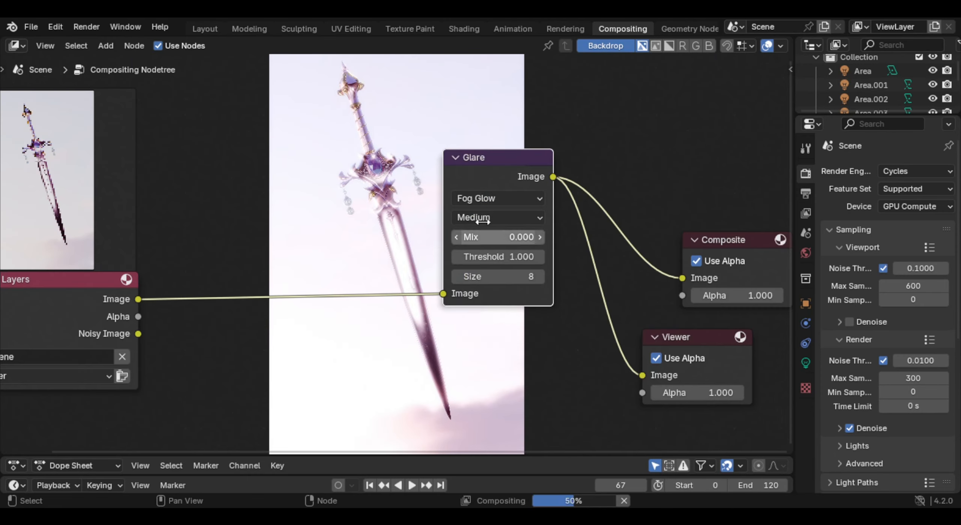
key(ctrl+z)
click(506, 199)
click(487, 269)
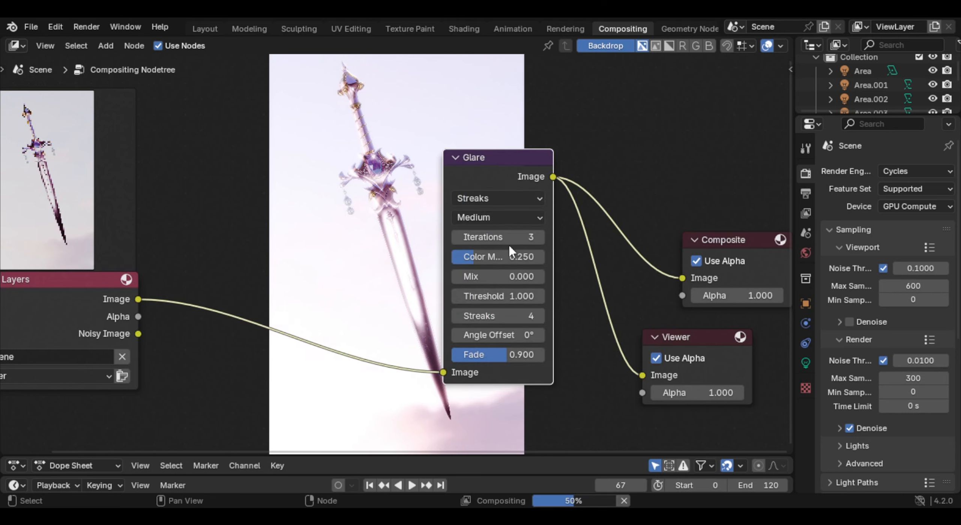
- Move the Glare node off the sword in the backdrop and set its Threshold to 2
drag(515, 170, 548, 165)
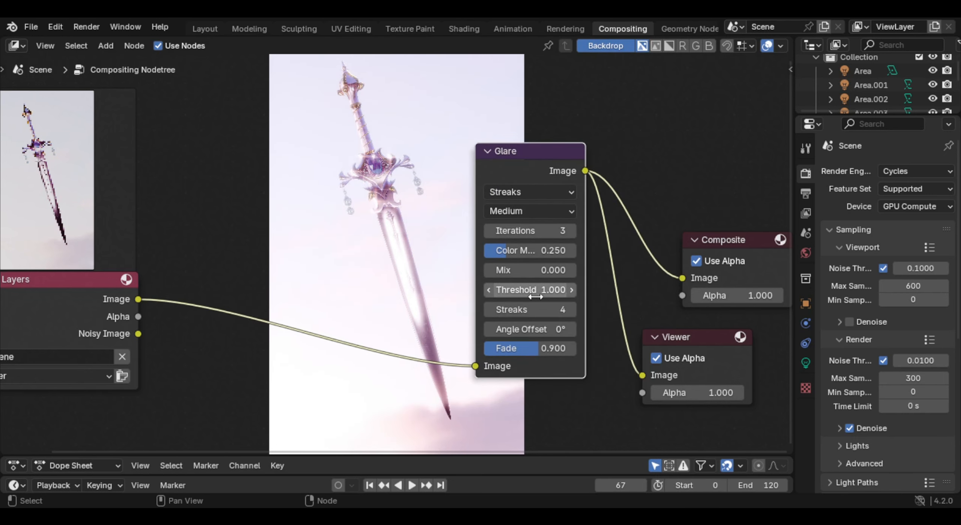
click(532, 292)
text(2)
key(Return)
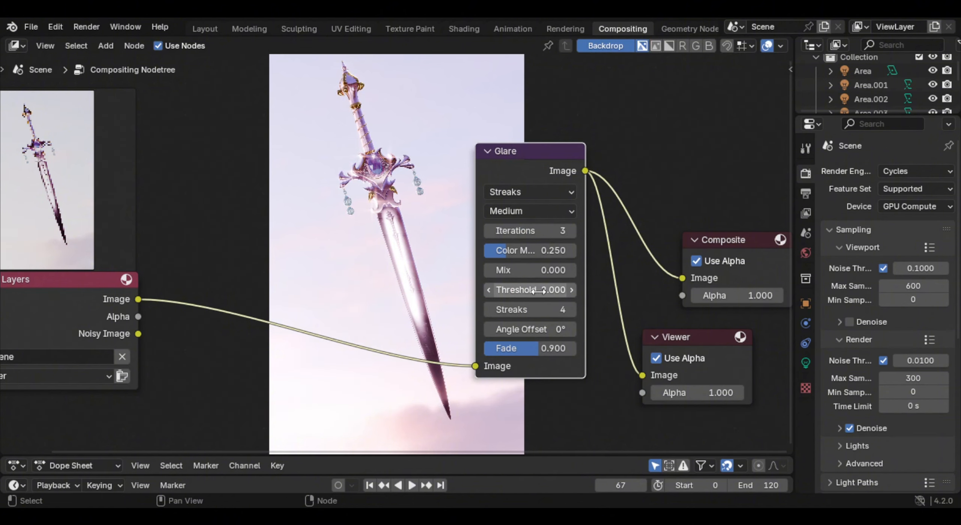
mouse_move(537, 291)
mouse_down()
mouse_move(552, 292)
mouse_move(538, 291)
mouse_up()
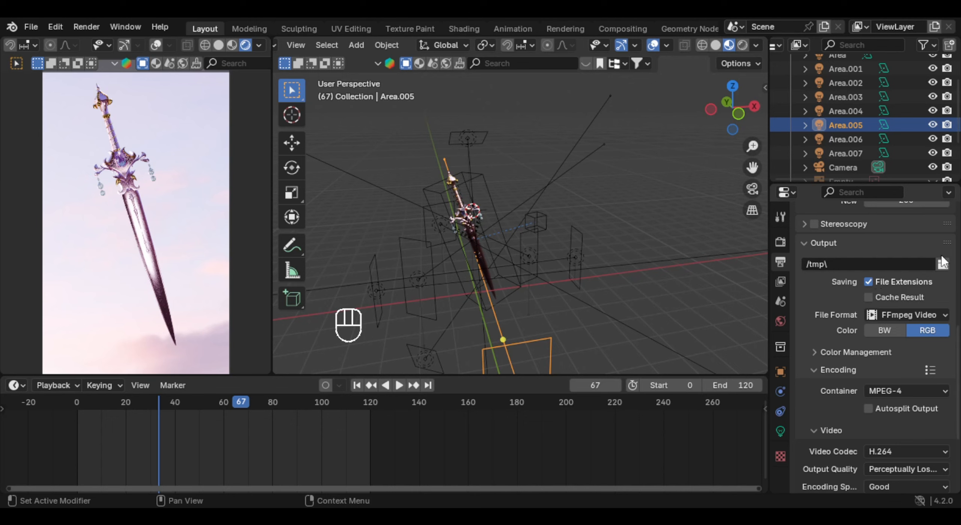
- Choose FFmpeg Video as the output file format with MPEG-4 as the container
scroll(876, 297, down, 2)
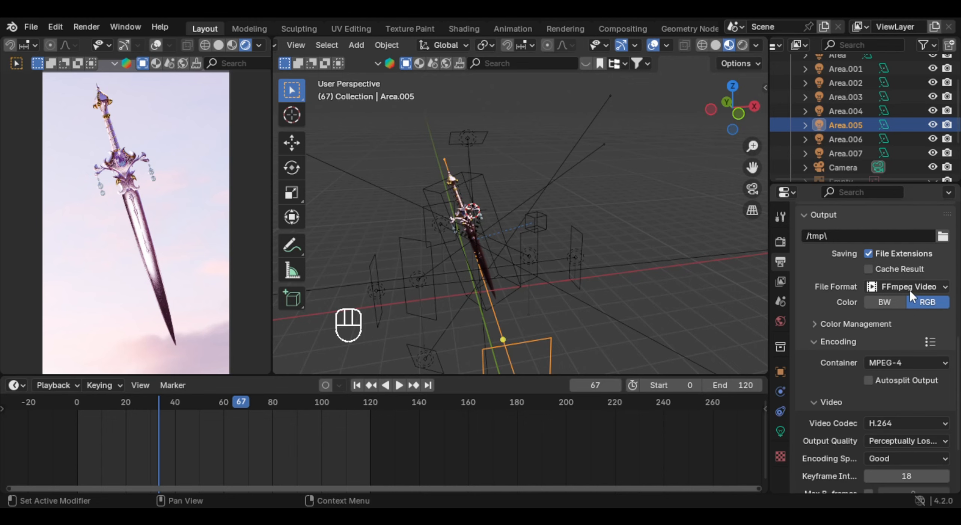
click(929, 287)
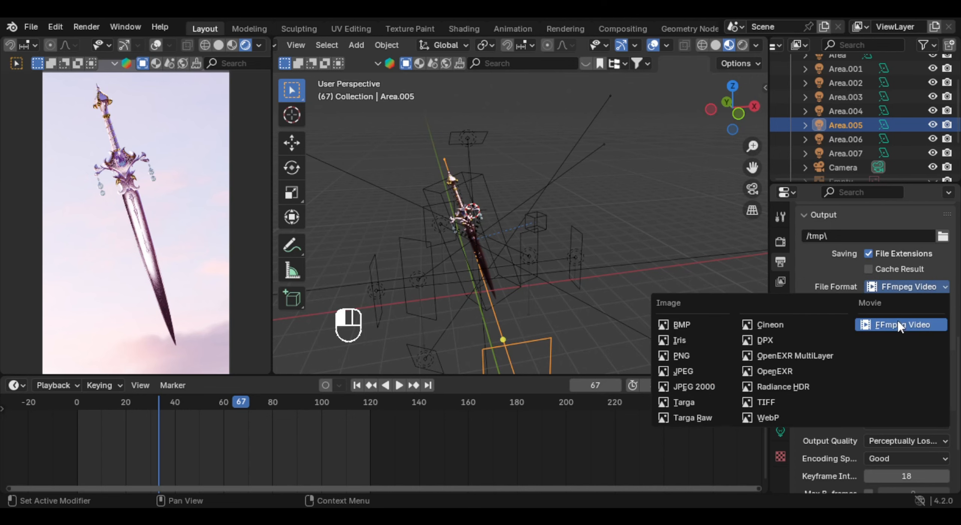
click(928, 287)
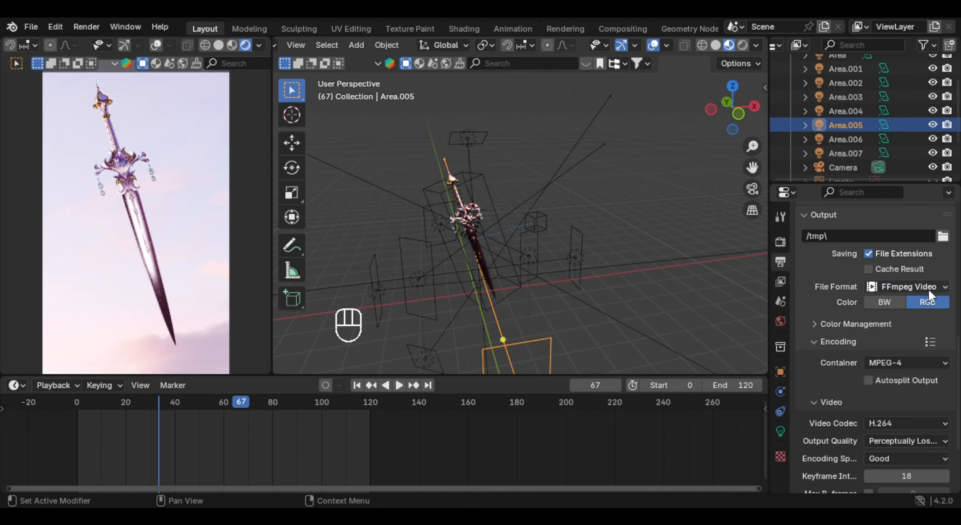
click(934, 287)
click(916, 287)
scroll(883, 292, down, 3)
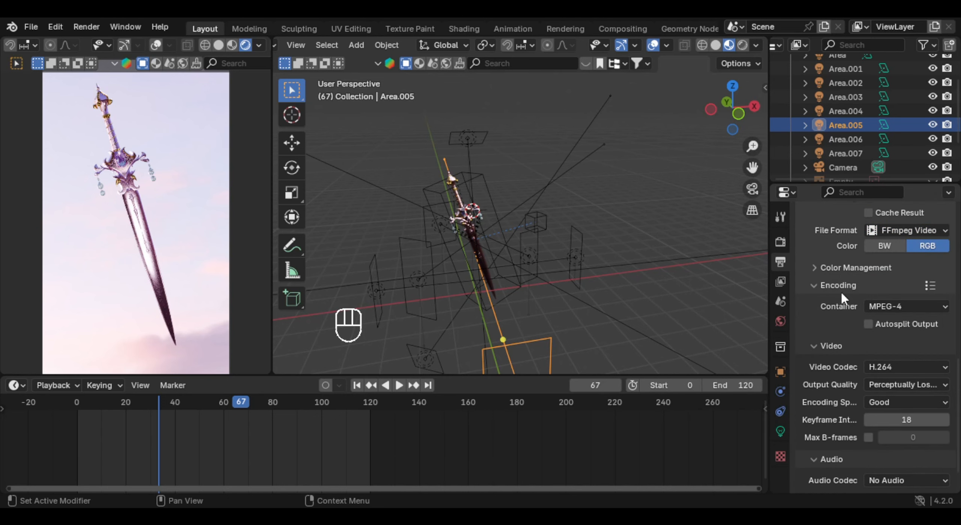
click(904, 306)
click(913, 353)
scroll(959, 344, up, 7)
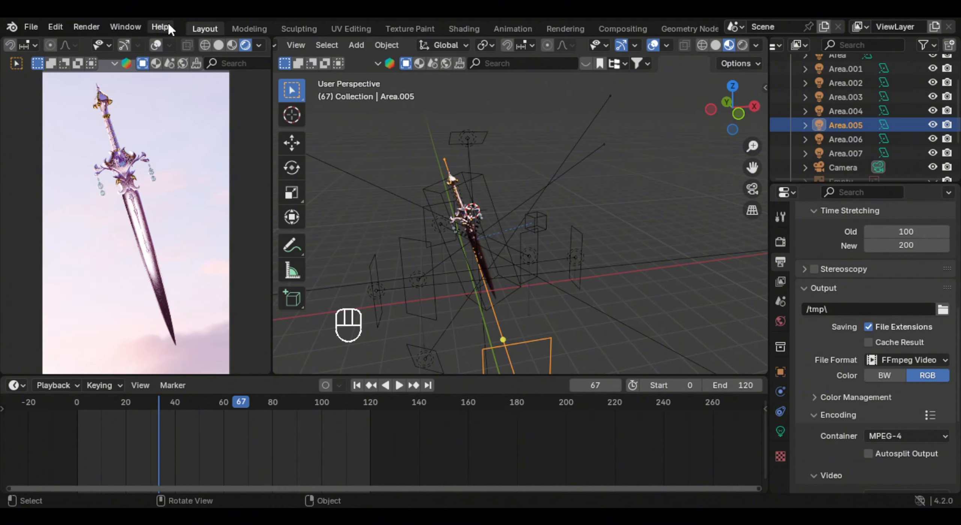
- Start rendering the sword animation
click(90, 24)
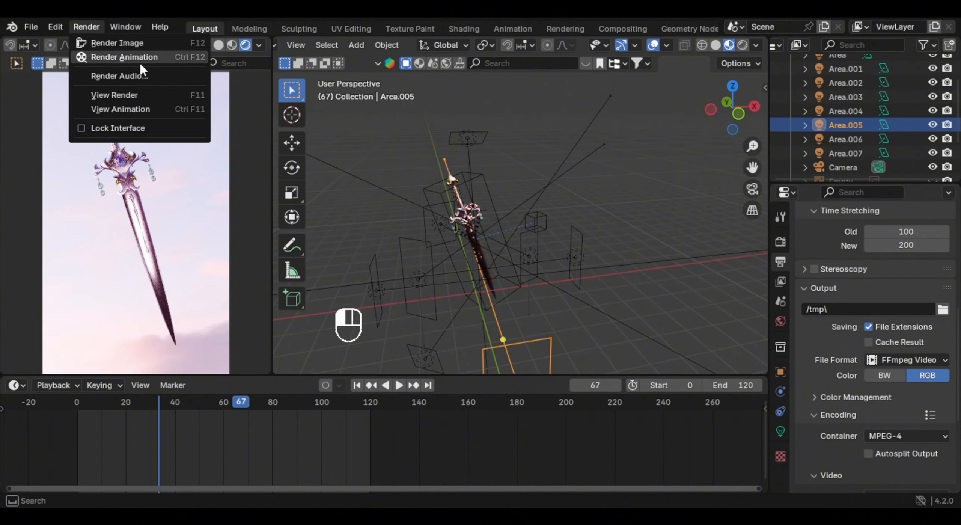